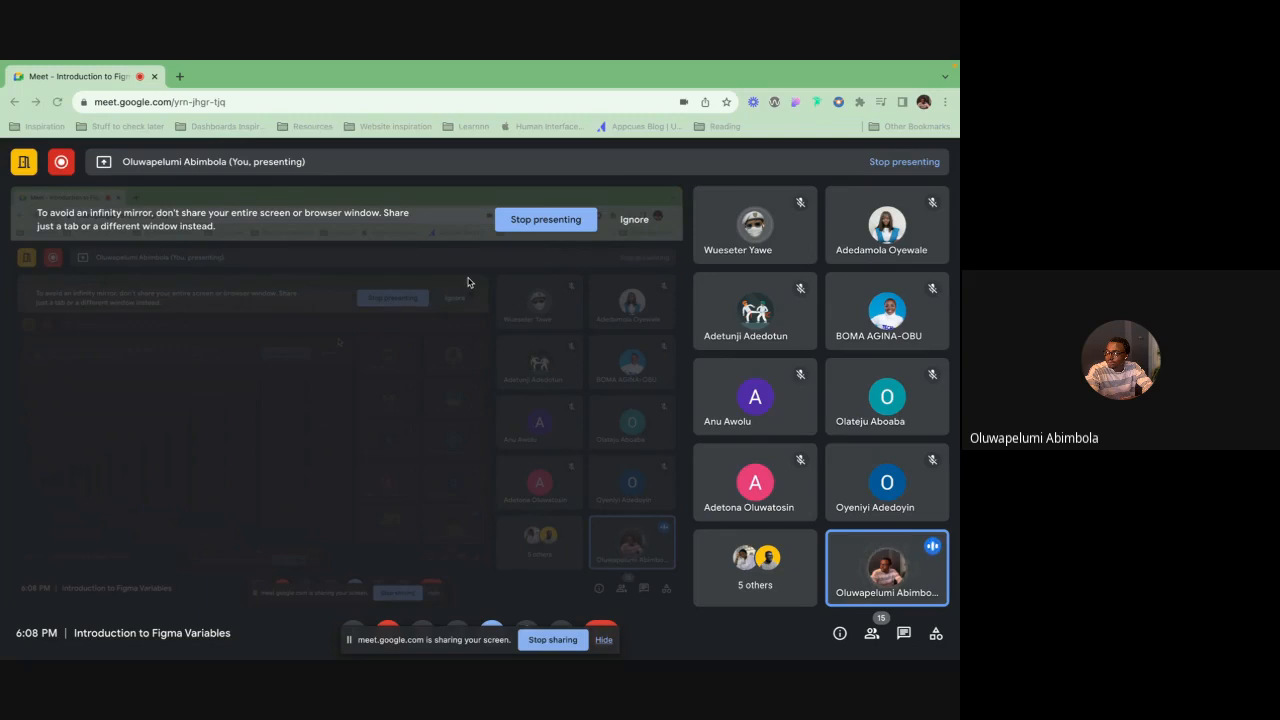
Switch from the video call to the Figma design file
{"action": "key", "text": "ctrl+Left"}
{"action": "key", "text": "ctrl+Right"}
{"action": "key", "text": "ctrl+Right"}
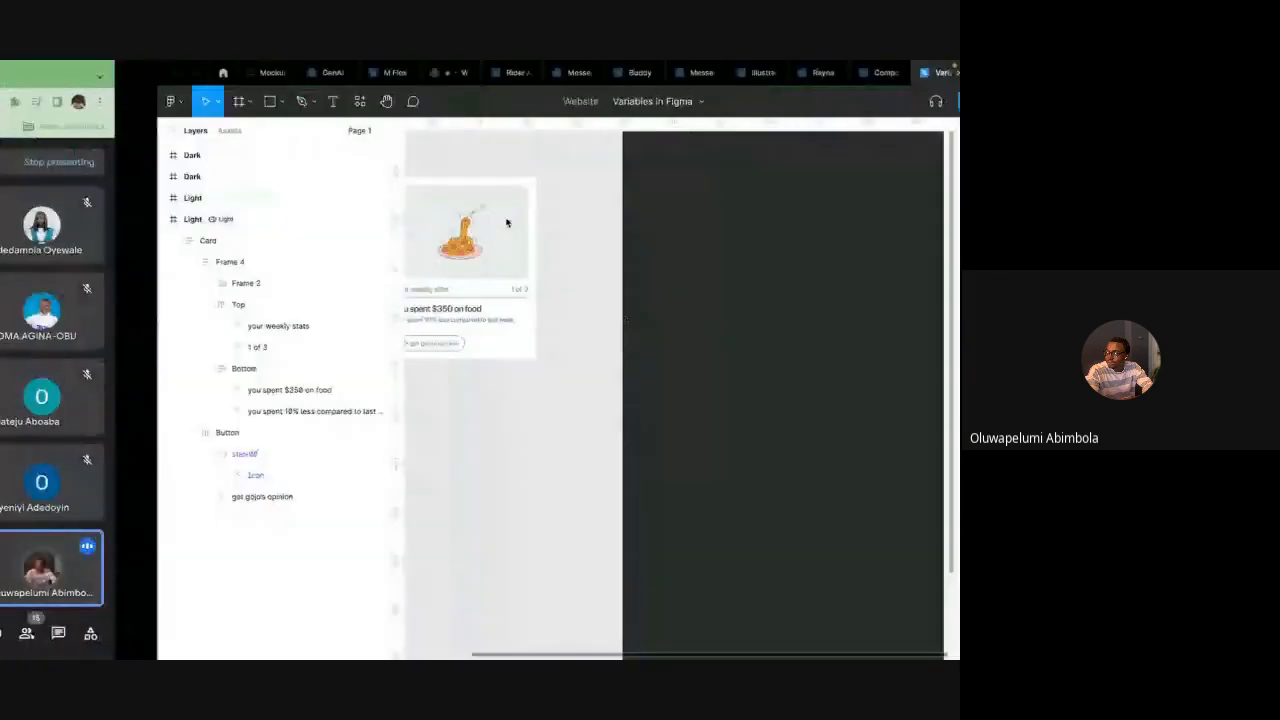
Draw a rectangle about 98 × 78 in the empty canvas above the frames and move it further left
{"action": "scroll", "coordinate": [458, 292], "scroll_direction": "down", "scroll_amount": 5}
{"action": "scroll", "coordinate": [458, 292], "scroll_direction": "up", "scroll_amount": 2}
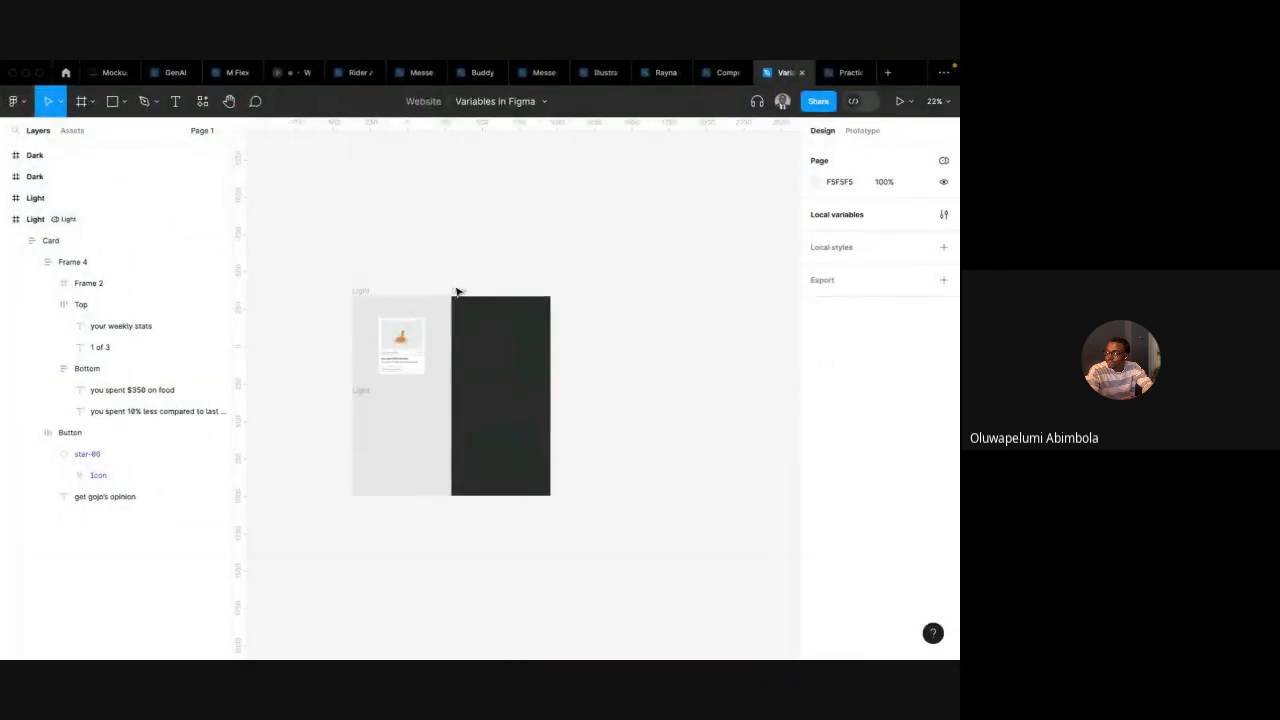
{"action": "scroll", "coordinate": [458, 292], "scroll_direction": "up", "scroll_amount": 2}
{"action": "scroll", "coordinate": [458, 292], "scroll_direction": "left", "scroll_amount": 2}
{"action": "scroll", "coordinate": [458, 292], "scroll_direction": "up", "scroll_amount": 3}
{"action": "scroll", "coordinate": [458, 292], "scroll_direction": "down", "scroll_amount": 1}
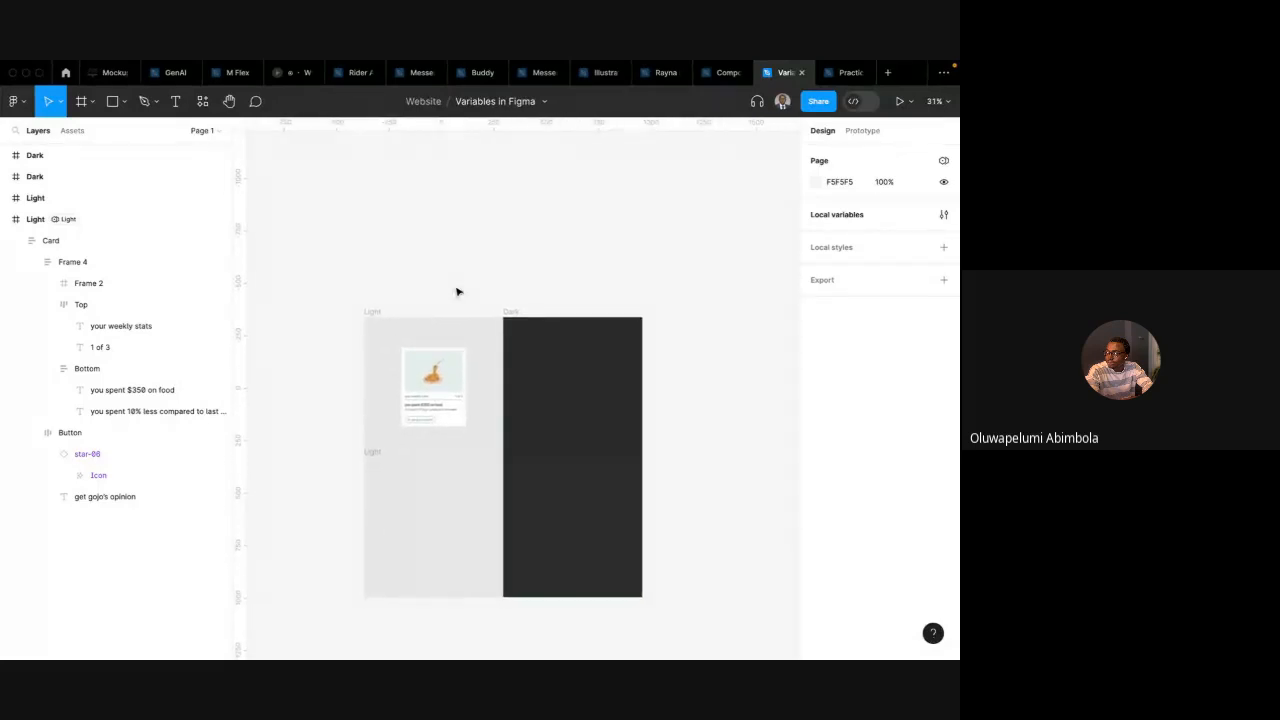
{"action": "scroll", "coordinate": [458, 292], "scroll_direction": "right", "scroll_amount": 1}
{"action": "scroll", "coordinate": [532, 237], "scroll_direction": "right", "scroll_amount": 2}
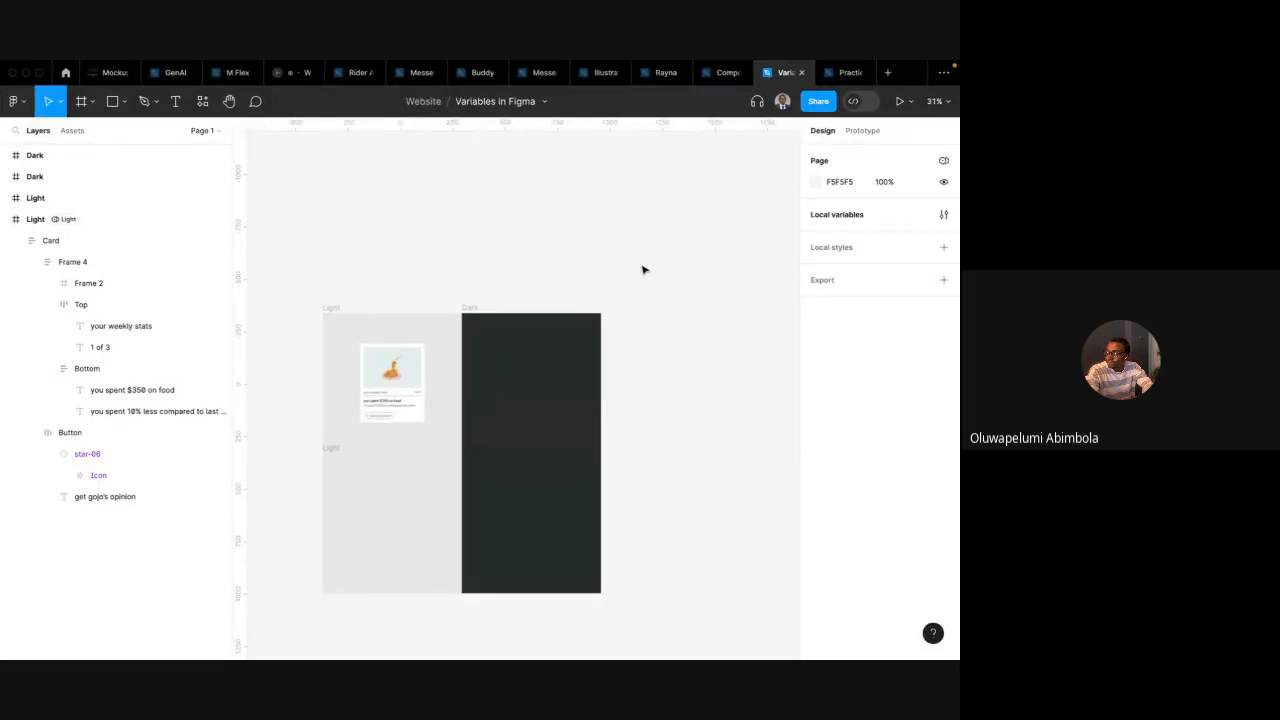
{"action": "scroll", "coordinate": [640, 272], "scroll_direction": "right", "scroll_amount": 2}
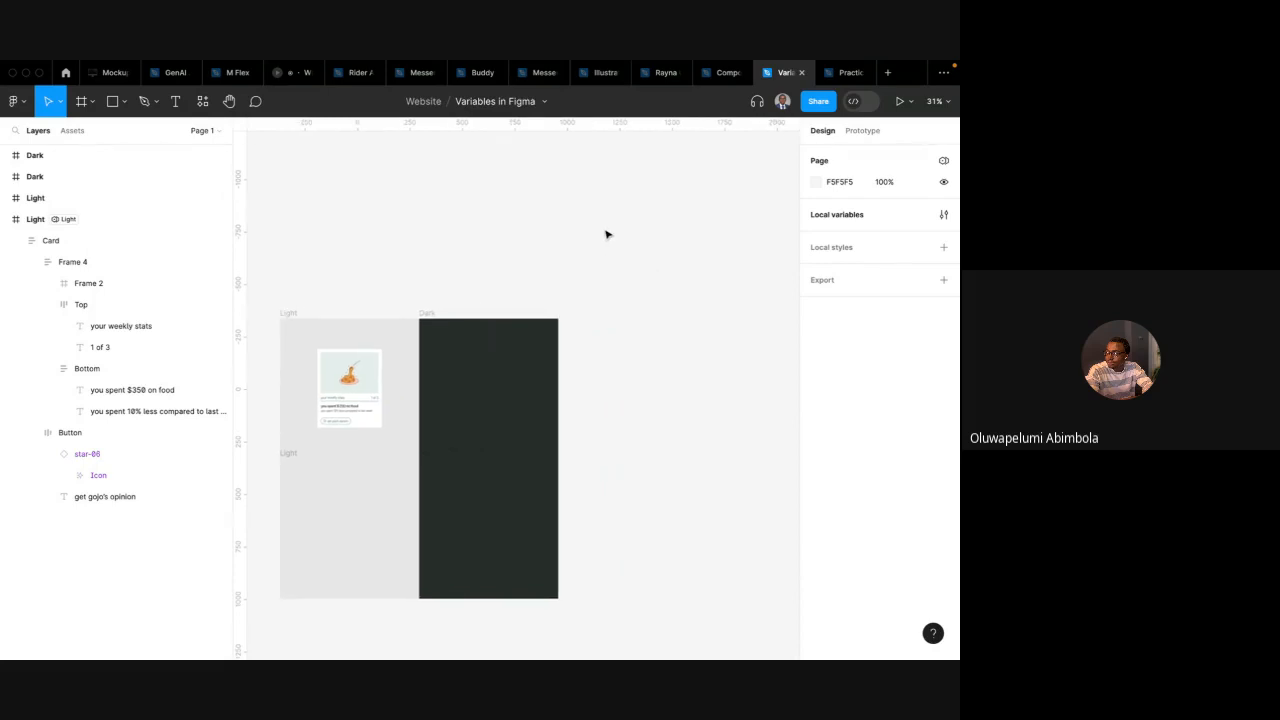
{"action": "scroll", "coordinate": [606, 232], "scroll_direction": "up", "scroll_amount": 2}
{"action": "key", "text": "r"}
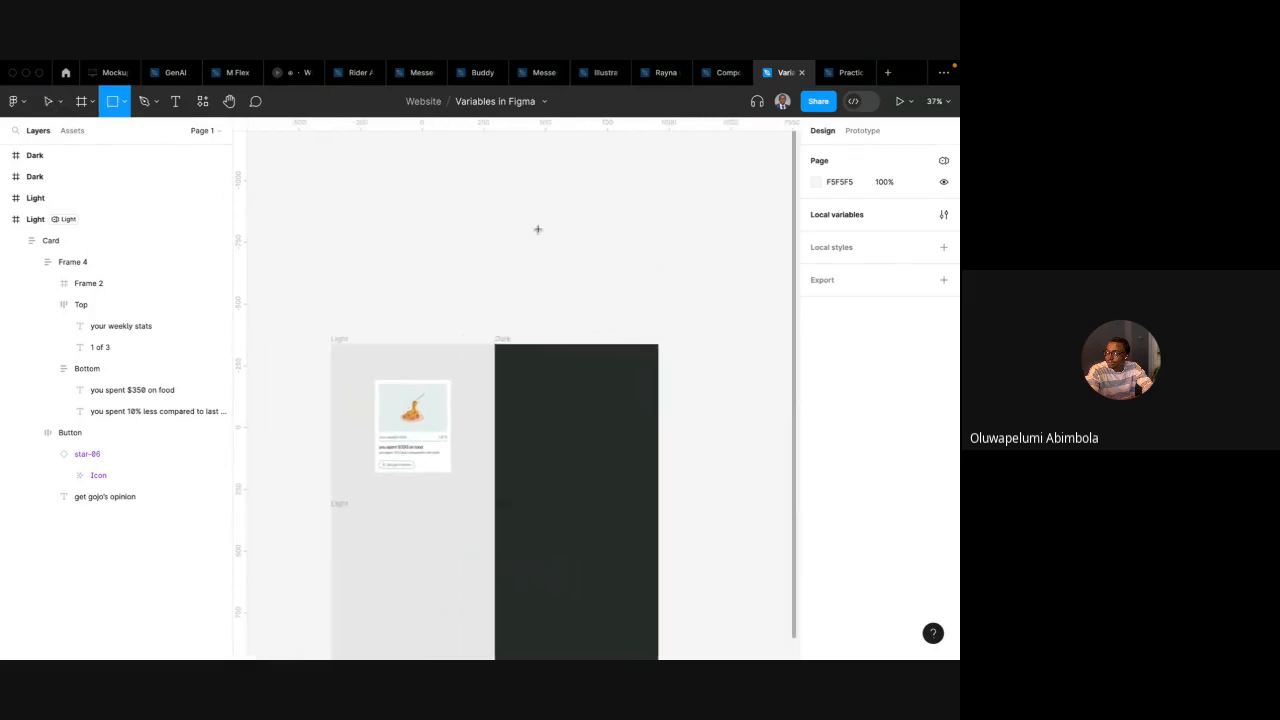
{"action": "left_click_drag", "start_coordinate": [341, 197], "coordinate": [377, 226]}
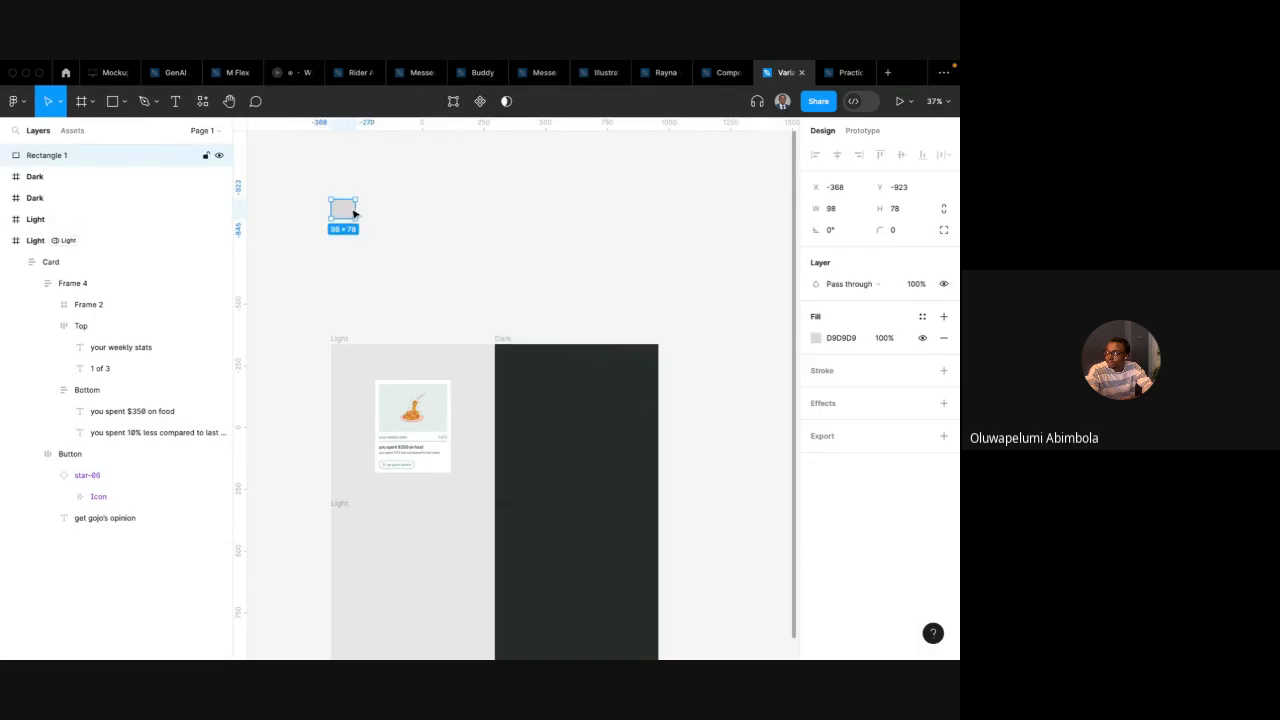
{"action": "scroll", "coordinate": [400, 215], "scroll_direction": "left", "scroll_amount": 2}
{"action": "left_click_drag", "start_coordinate": [464, 226], "coordinate": [346, 226]}
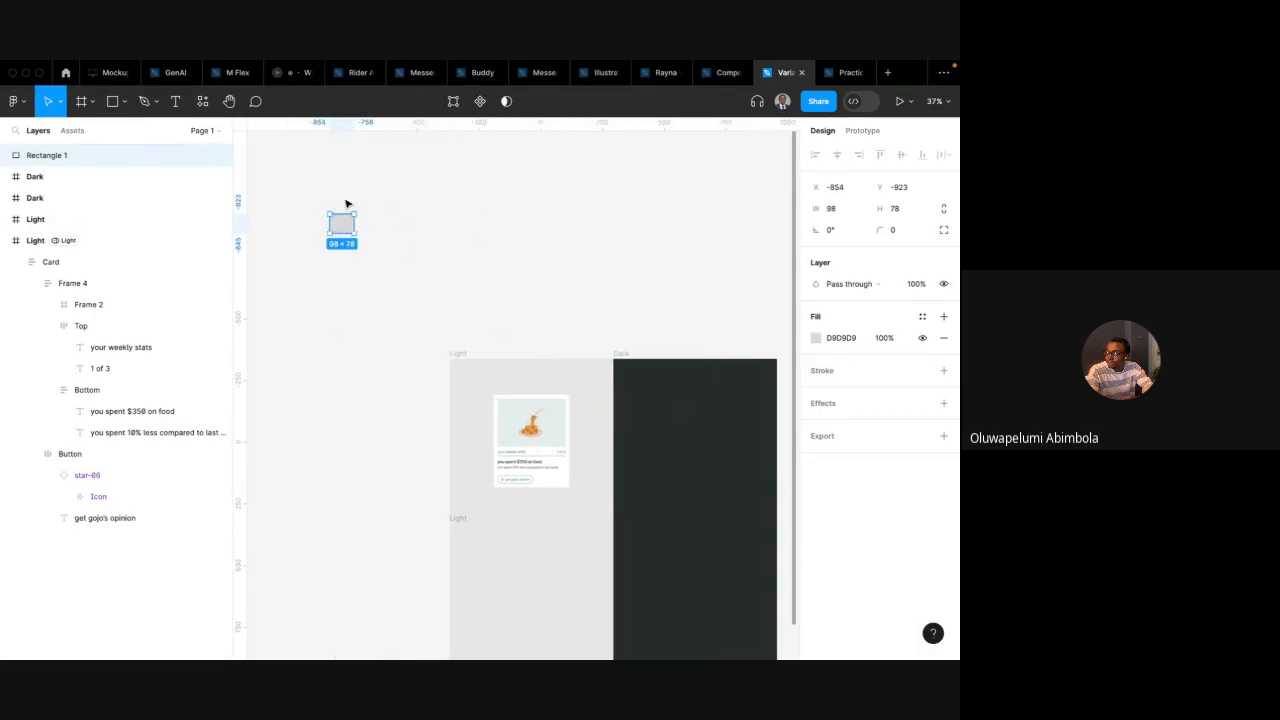
Run the Tints and Shades plugin's Create from Selected Rectangle command on the rectangle
{"action": "scroll", "coordinate": [346, 204], "scroll_direction": "up", "scroll_amount": 2}
{"action": "left_click", "coordinate": [203, 103]}
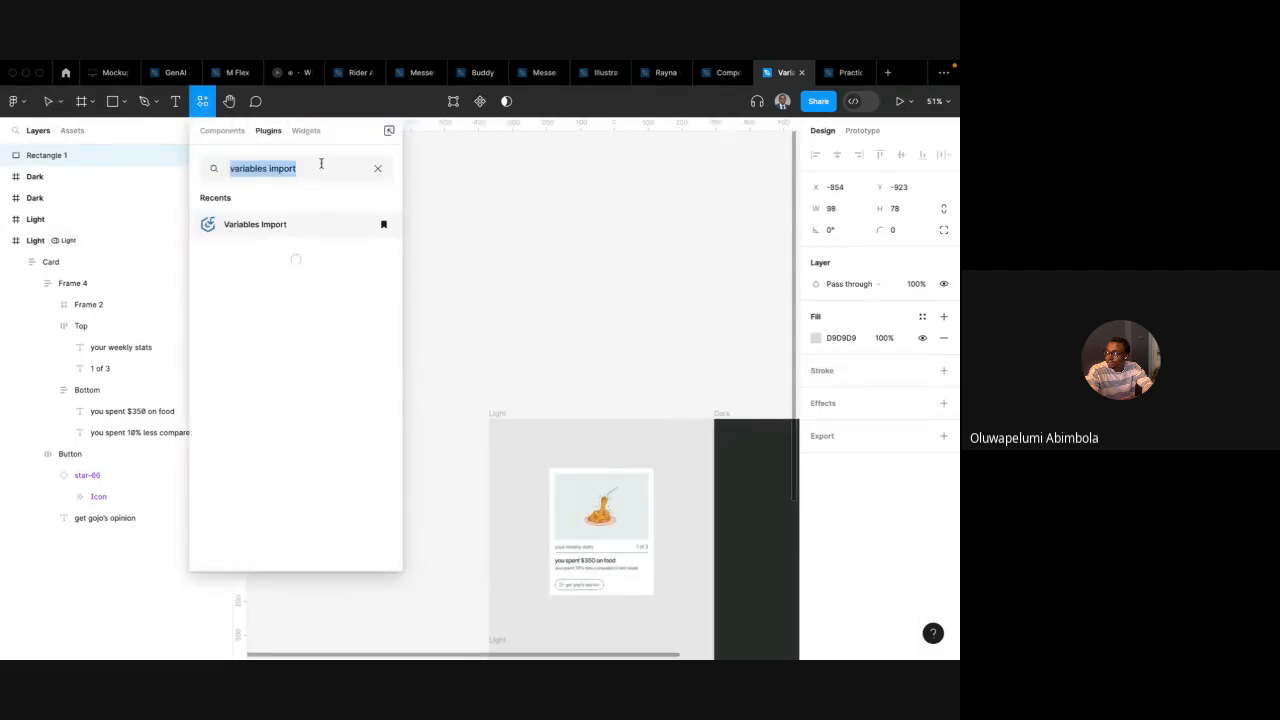
{"action": "left_click", "coordinate": [376, 169]}
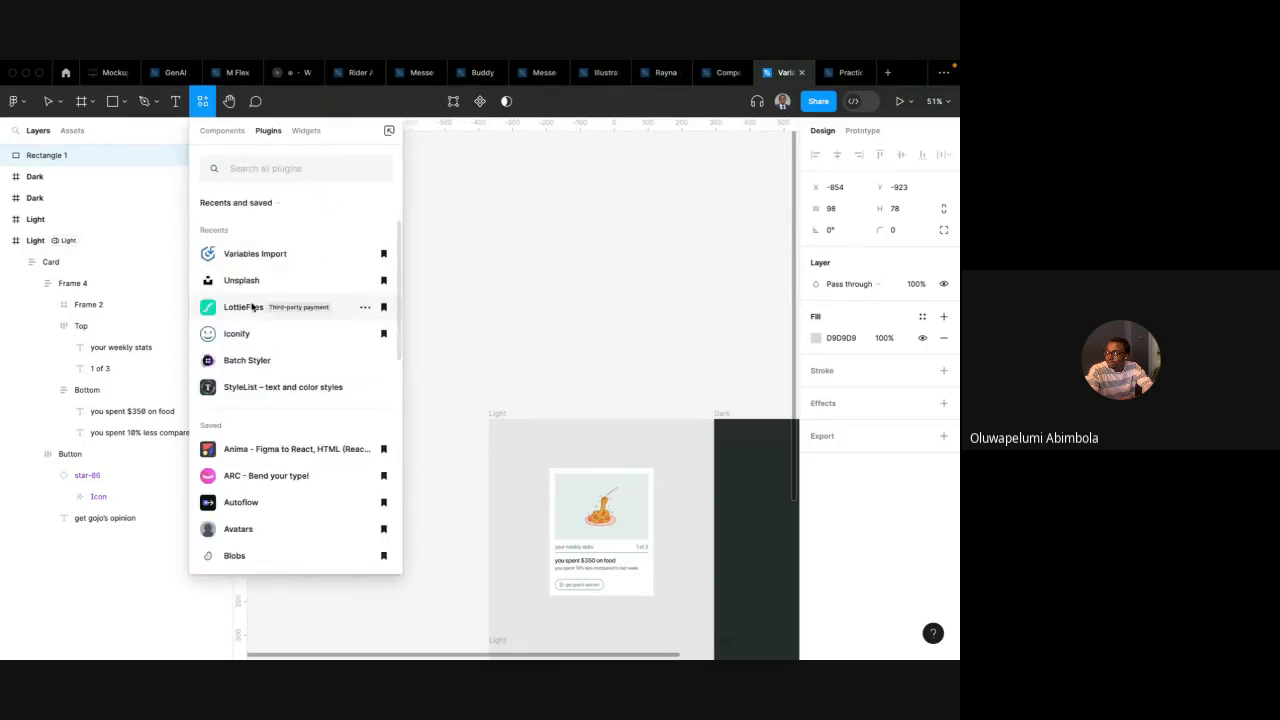
{"action": "scroll", "coordinate": [251, 418], "scroll_direction": "down", "scroll_amount": 10}
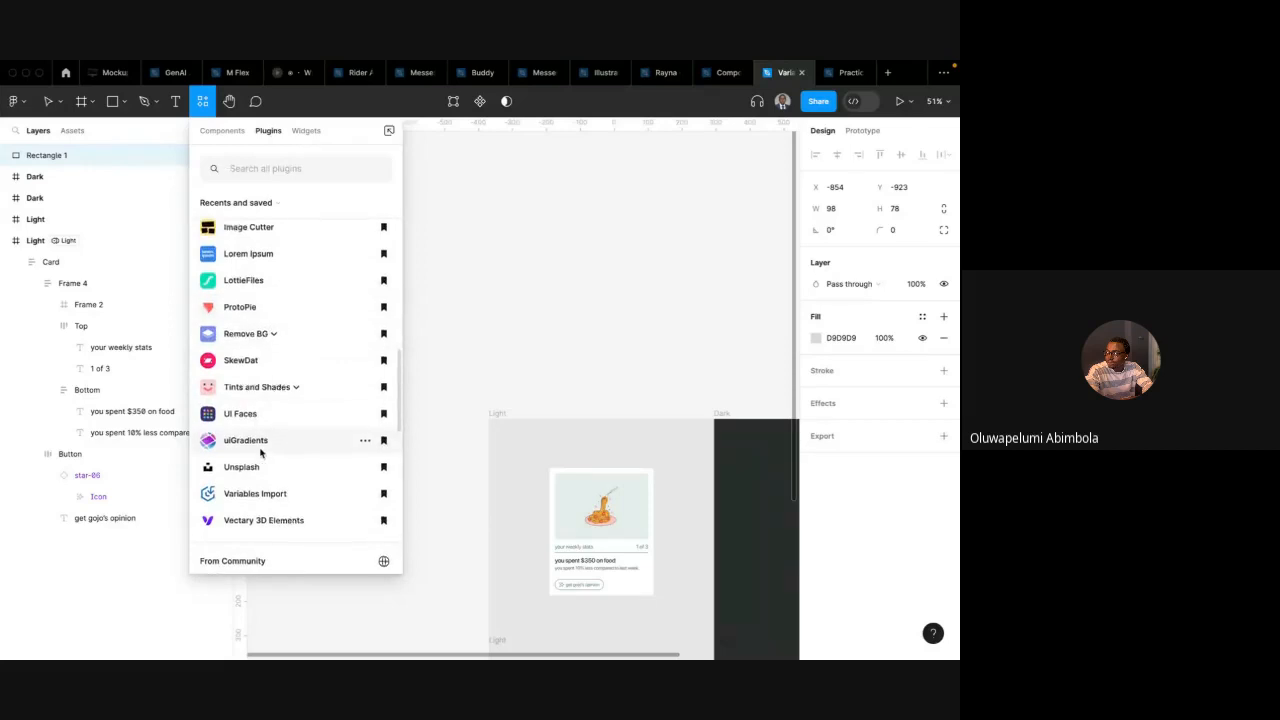
{"action": "scroll", "coordinate": [264, 420], "scroll_direction": "down", "scroll_amount": 1}
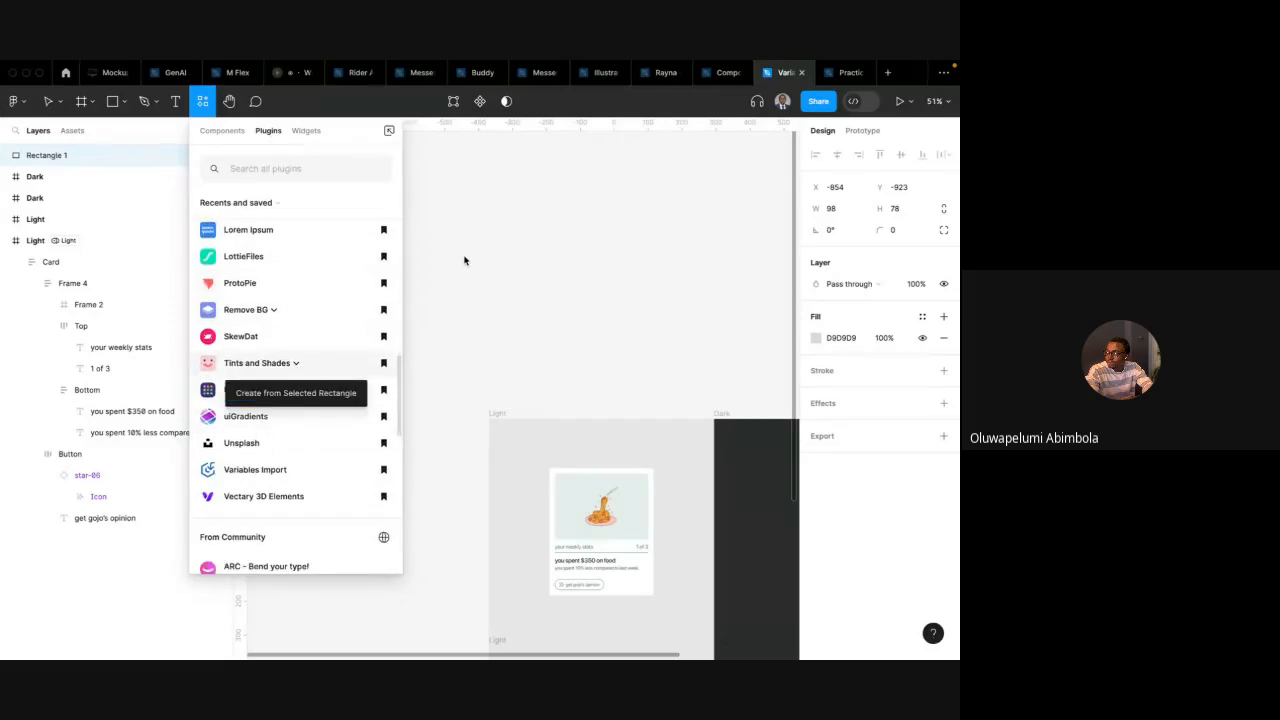
{"action": "left_click", "coordinate": [290, 393]}
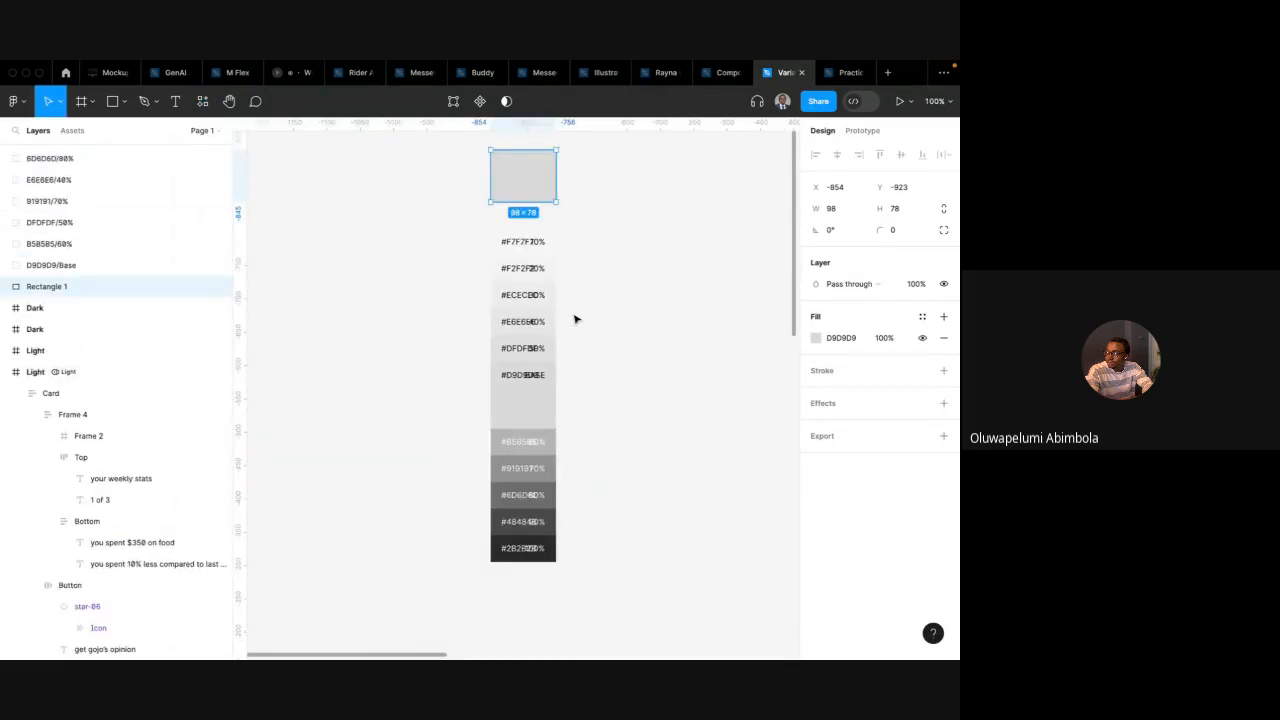
{"action": "left_click", "coordinate": [472, 249]}
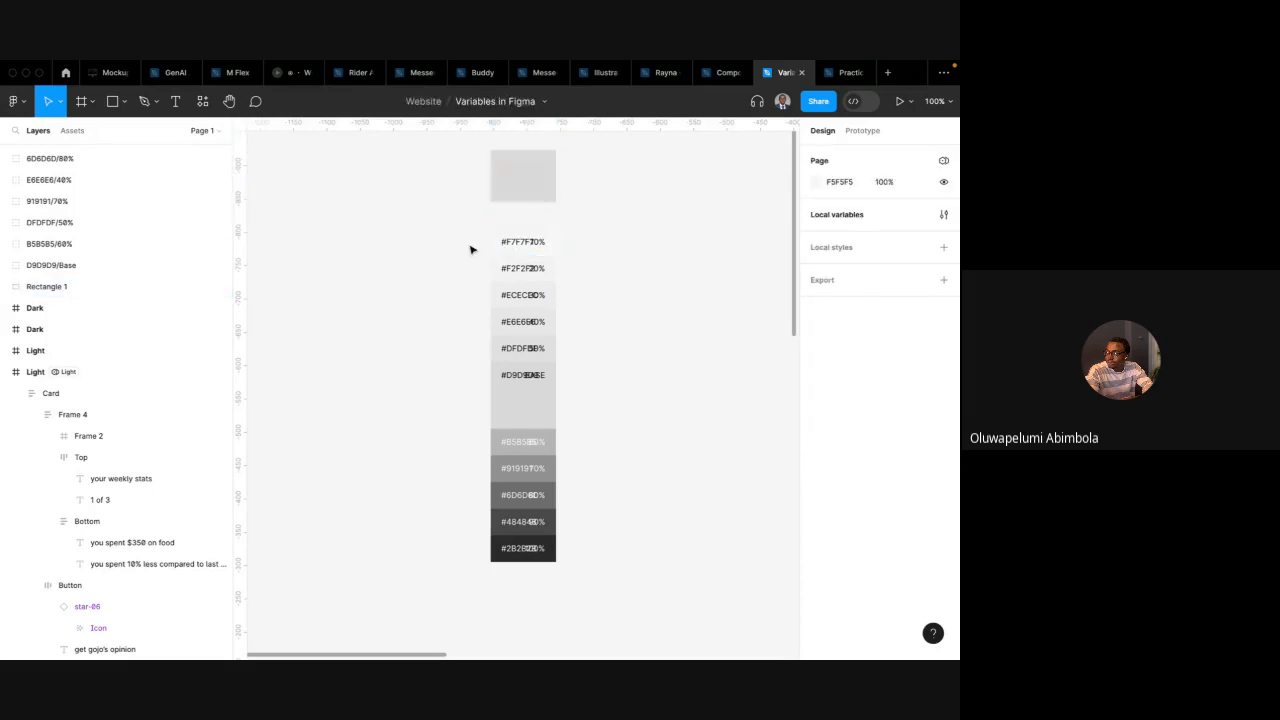
{"action": "double_click", "coordinate": [535, 246]}
{"action": "scroll", "coordinate": [535, 246], "scroll_direction": "up", "scroll_amount": 5}
{"action": "key", "text": "Delete"}
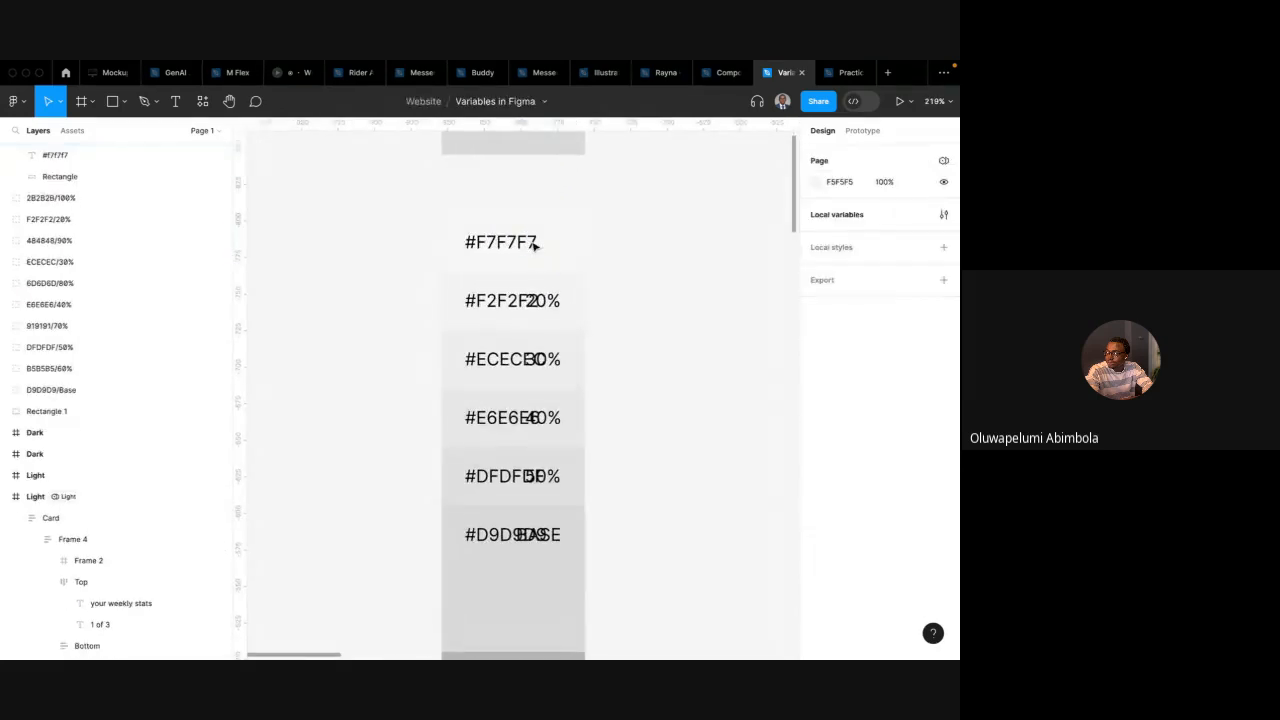
{"action": "key", "text": "ctrl+z"}
{"action": "key", "text": "shift+0"}
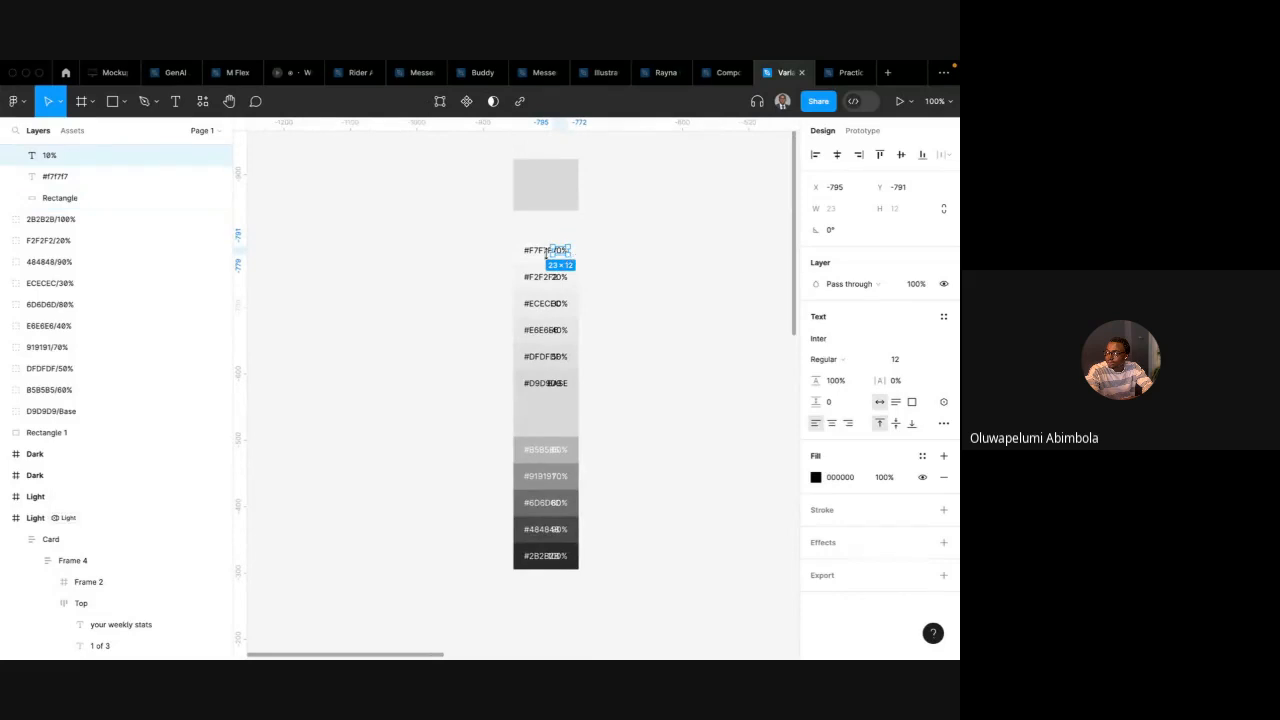
Select all the generated tint and shade swatches and delete them
{"action": "left_click_drag", "start_coordinate": [455, 236], "coordinate": [683, 603]}
{"action": "key", "text": "Delete"}
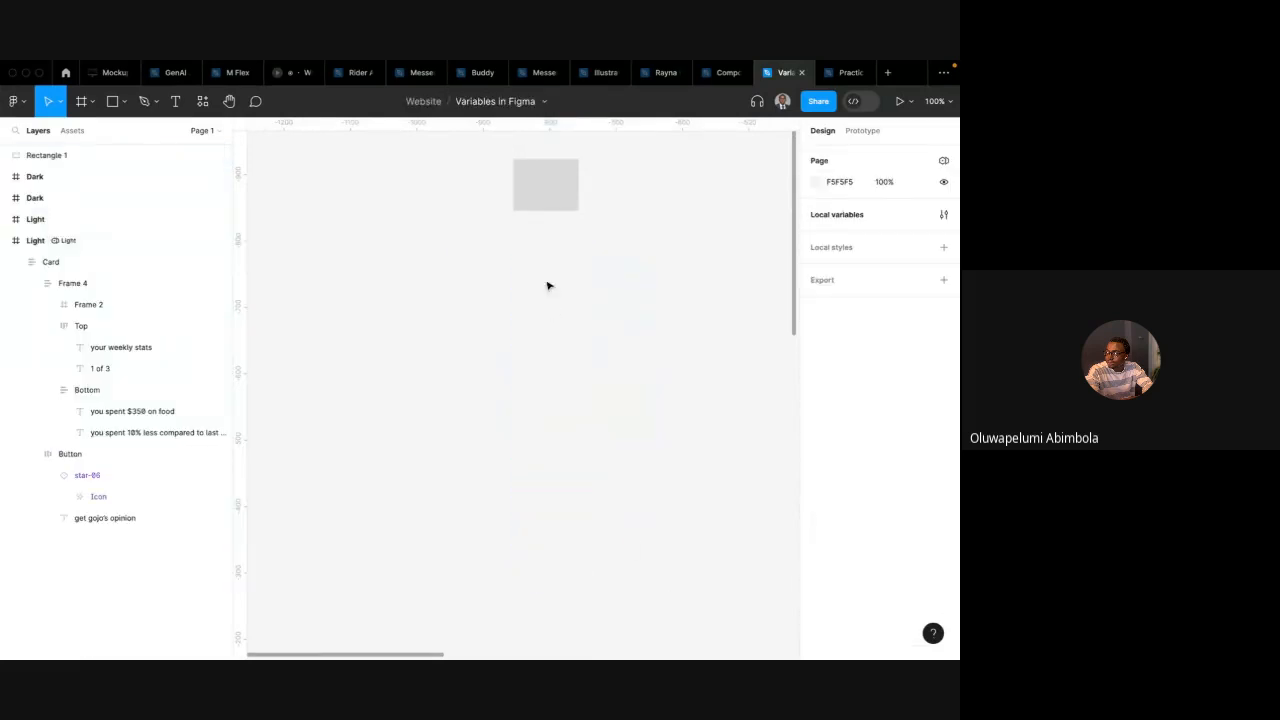
Widen the grey rectangle to about 194 wide
{"action": "left_click", "coordinate": [566, 189]}
{"action": "left_click_drag", "start_coordinate": [579, 180], "coordinate": [642, 180]}
{"action": "left_click", "coordinate": [202, 101]}
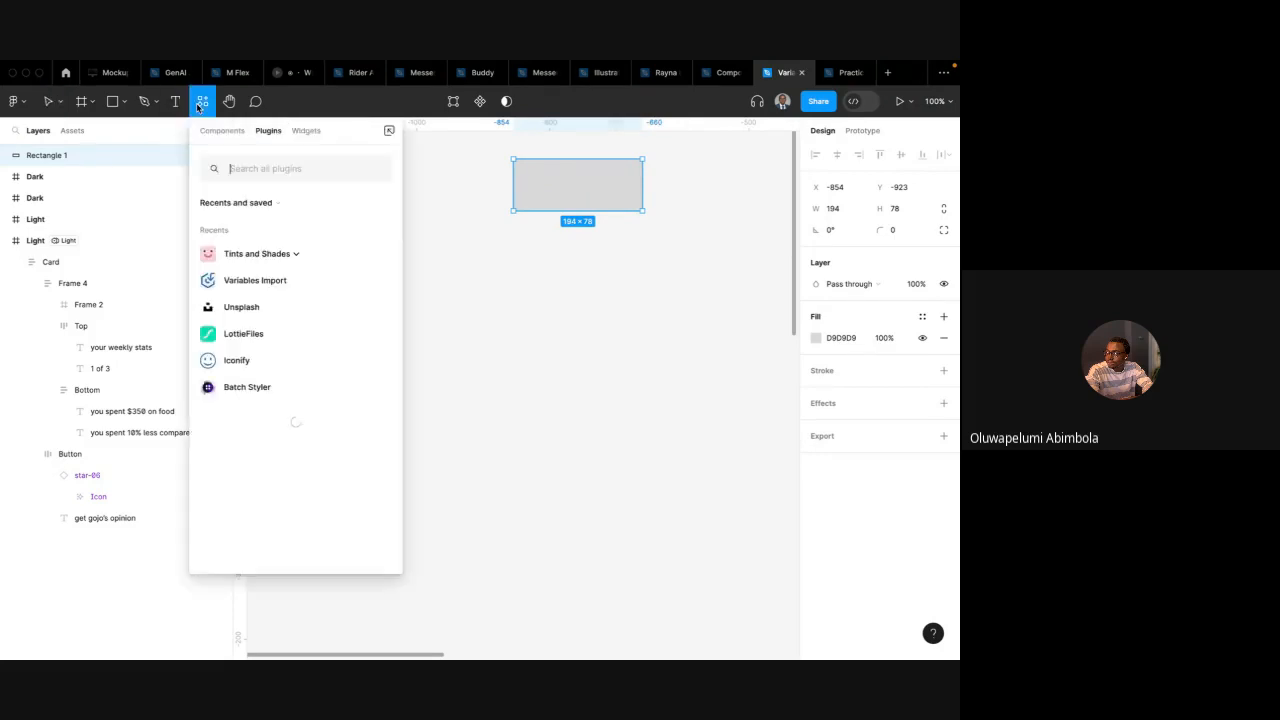
{"action": "left_click", "coordinate": [295, 255]}
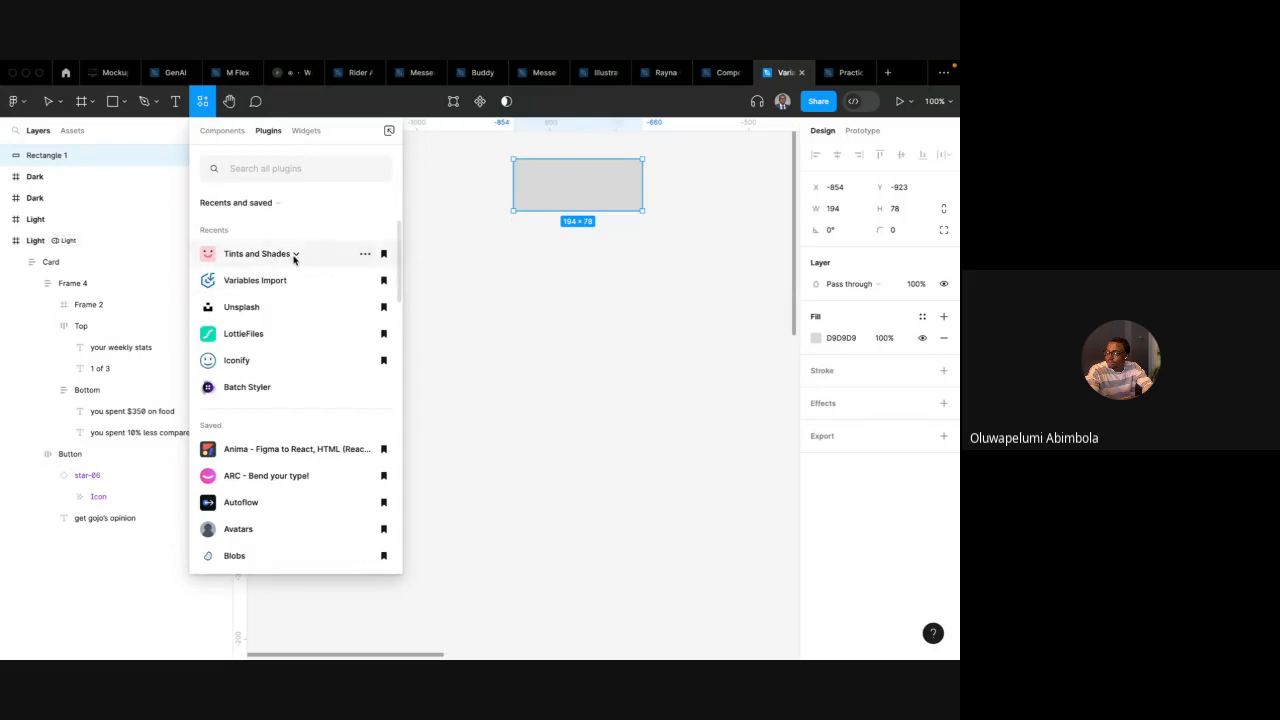
{"action": "mouse_move", "coordinate": [295, 259]}
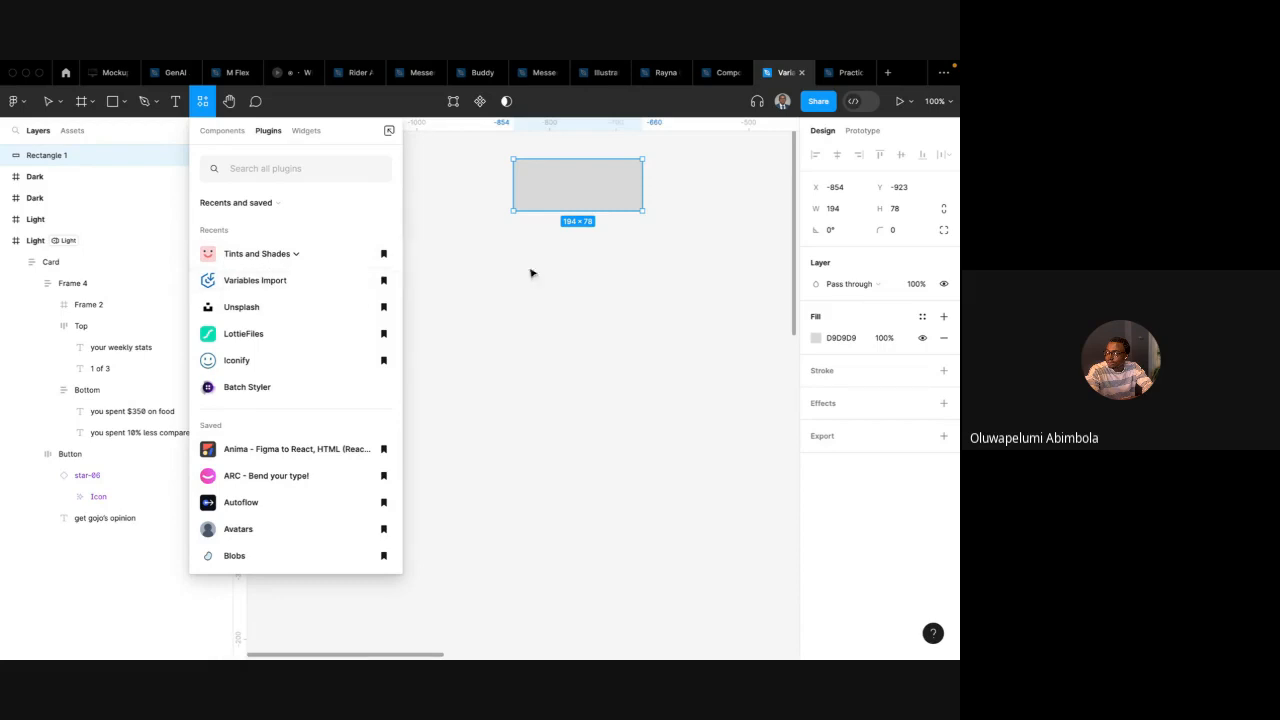
{"action": "left_click", "coordinate": [590, 288]}
{"action": "left_click", "coordinate": [531, 206]}
{"action": "scroll", "coordinate": [531, 206], "scroll_direction": "down", "scroll_amount": 5}
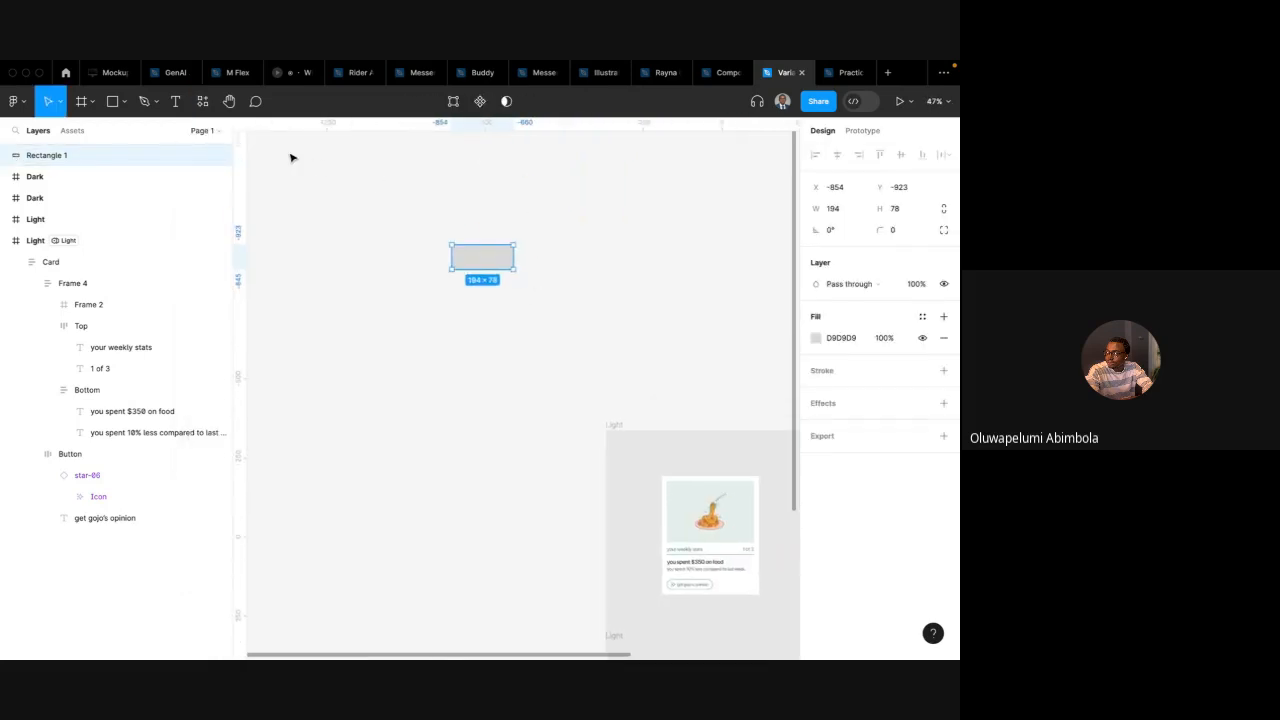
Run Tints and Shades again with Create from Selected Rectangle to generate swatches from the wider rectangle
{"action": "left_click", "coordinate": [198, 102]}
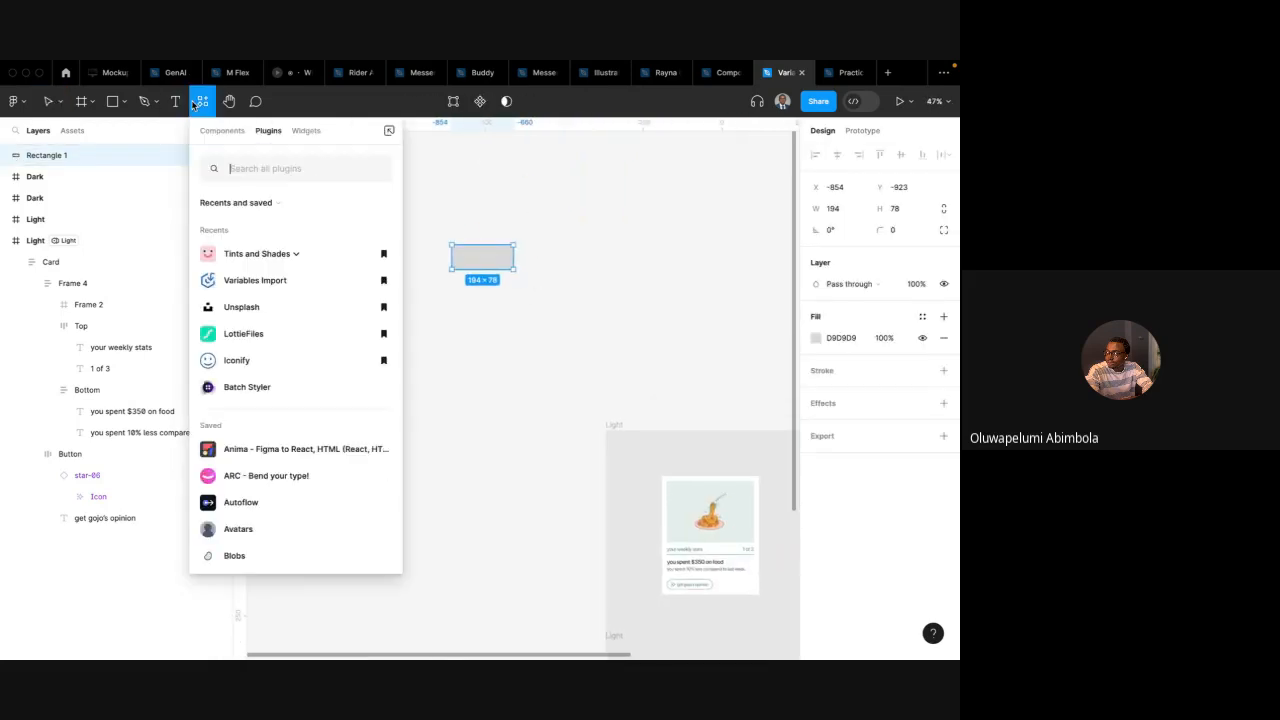
{"action": "left_click", "coordinate": [298, 256]}
{"action": "left_click", "coordinate": [304, 291]}
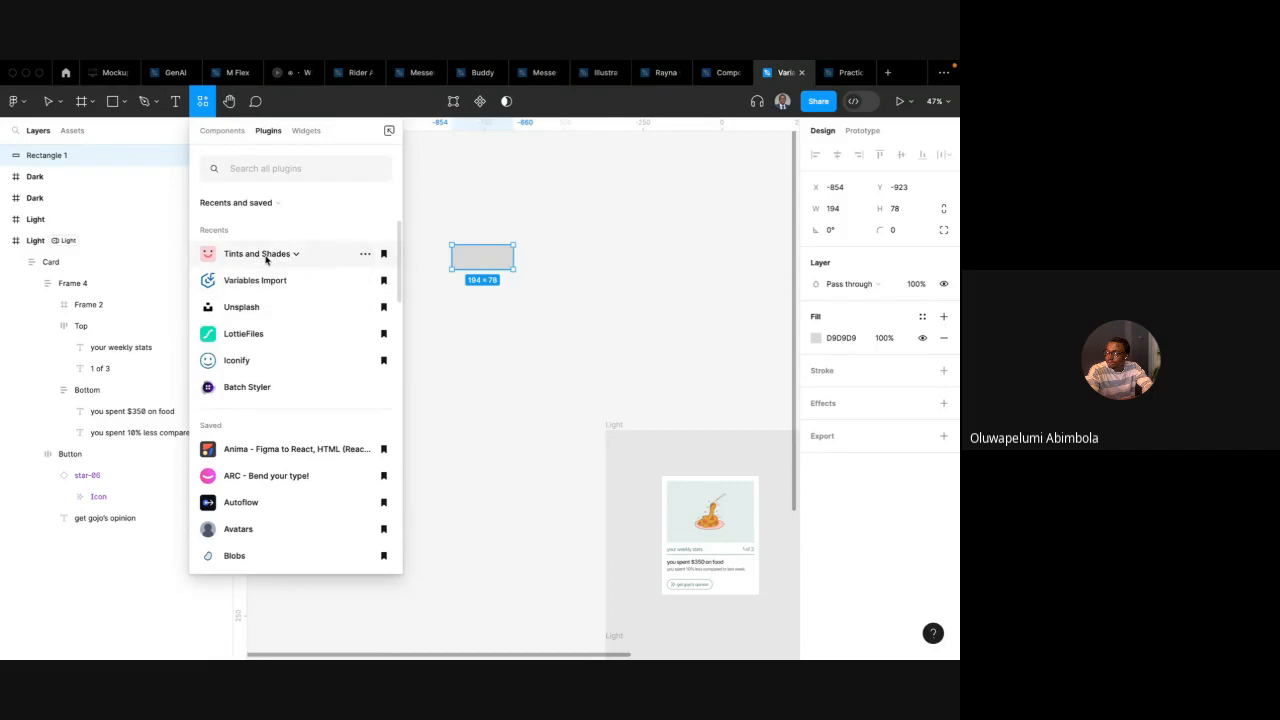
{"action": "left_click", "coordinate": [270, 257]}
{"action": "left_click", "coordinate": [271, 258]}
{"action": "left_click", "coordinate": [365, 253]}
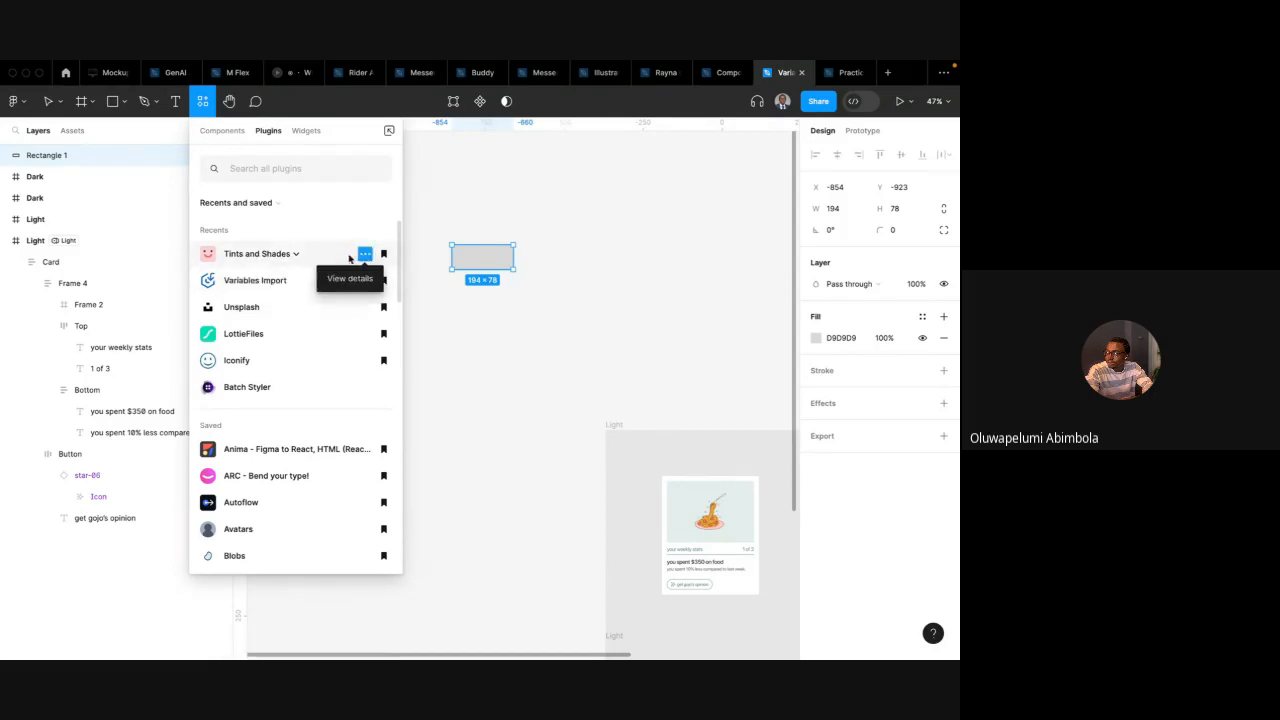
{"action": "left_click", "coordinate": [350, 280]}
{"action": "left_click", "coordinate": [272, 313]}
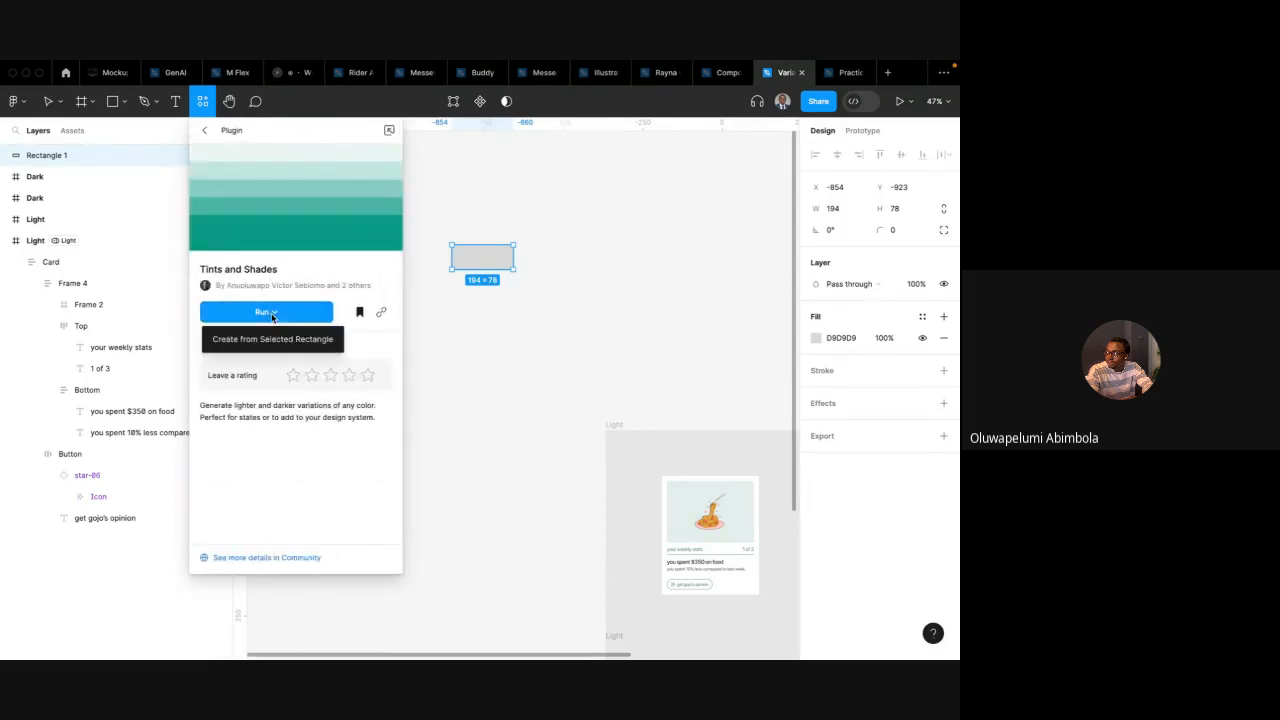
{"action": "left_click", "coordinate": [272, 337]}
{"action": "scroll", "coordinate": [523, 305], "scroll_direction": "right", "scroll_amount": 1}
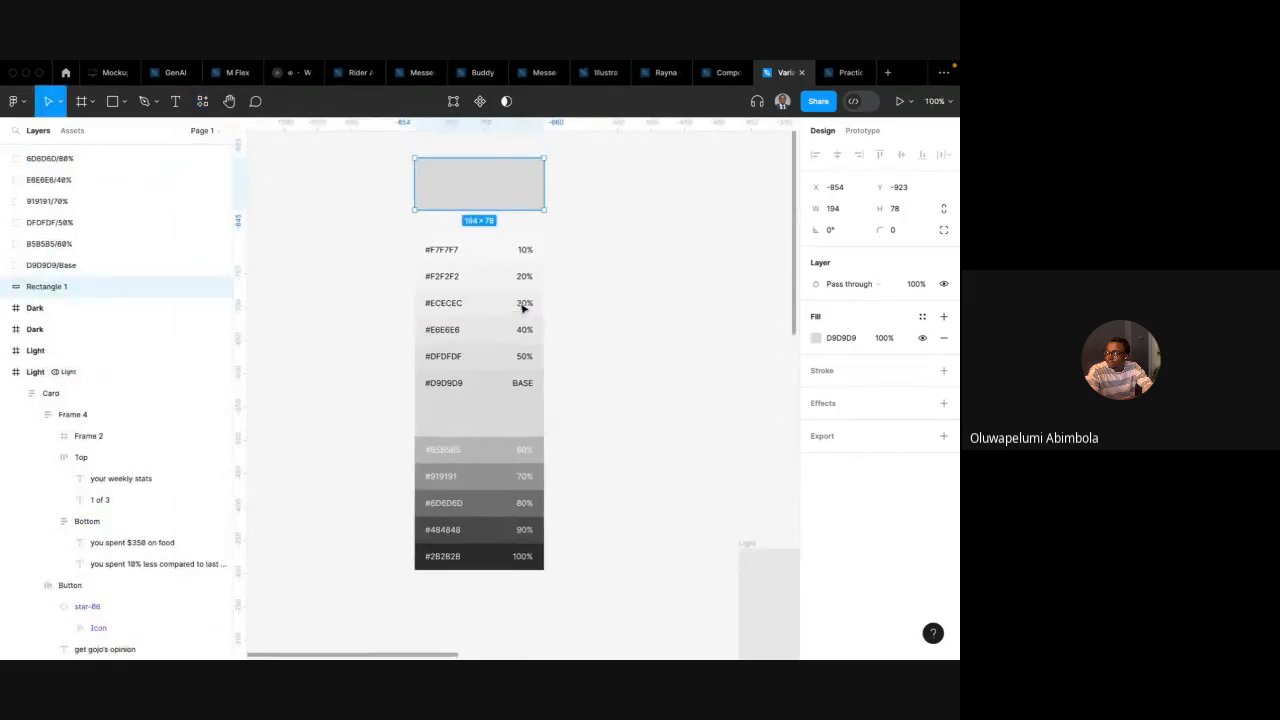
Select the rectangle inside the #F7F7F7 10% swatch
{"action": "left_click", "coordinate": [584, 255]}
{"action": "scroll", "coordinate": [584, 255], "scroll_direction": "down", "scroll_amount": 1}
{"action": "scroll", "coordinate": [584, 255], "scroll_direction": "down", "scroll_amount": 2}
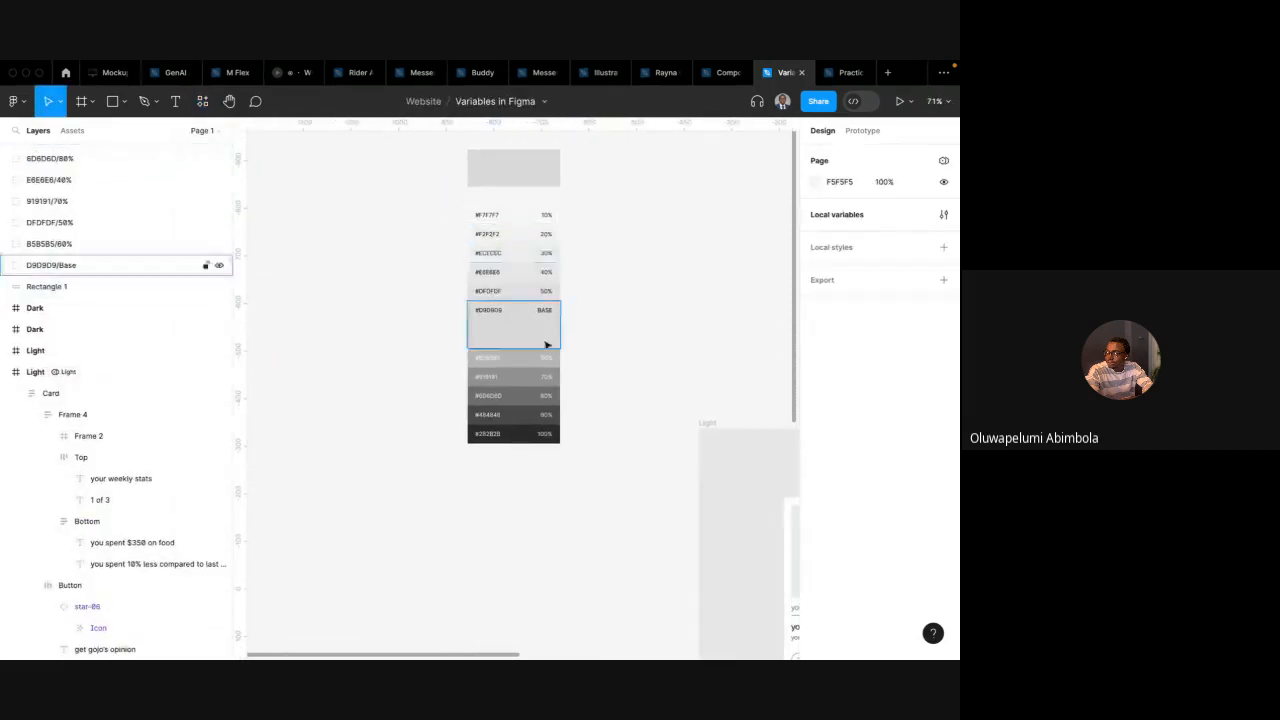
{"action": "left_click_drag", "start_coordinate": [456, 203], "coordinate": [590, 465]}
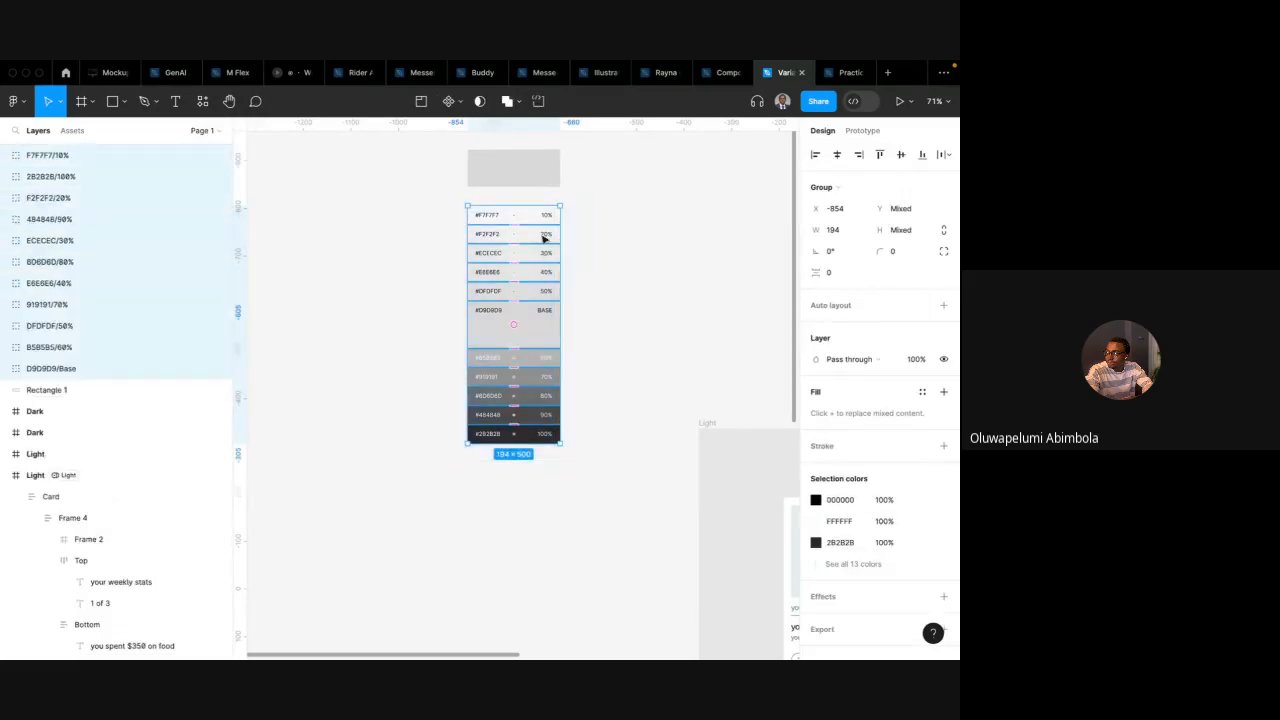
{"action": "scroll", "coordinate": [571, 414], "scroll_direction": "up", "scroll_amount": 2}
{"action": "left_click", "coordinate": [571, 414]}
{"action": "scroll", "coordinate": [518, 260], "scroll_direction": "up", "scroll_amount": 1}
{"action": "left_click", "coordinate": [512, 236]}
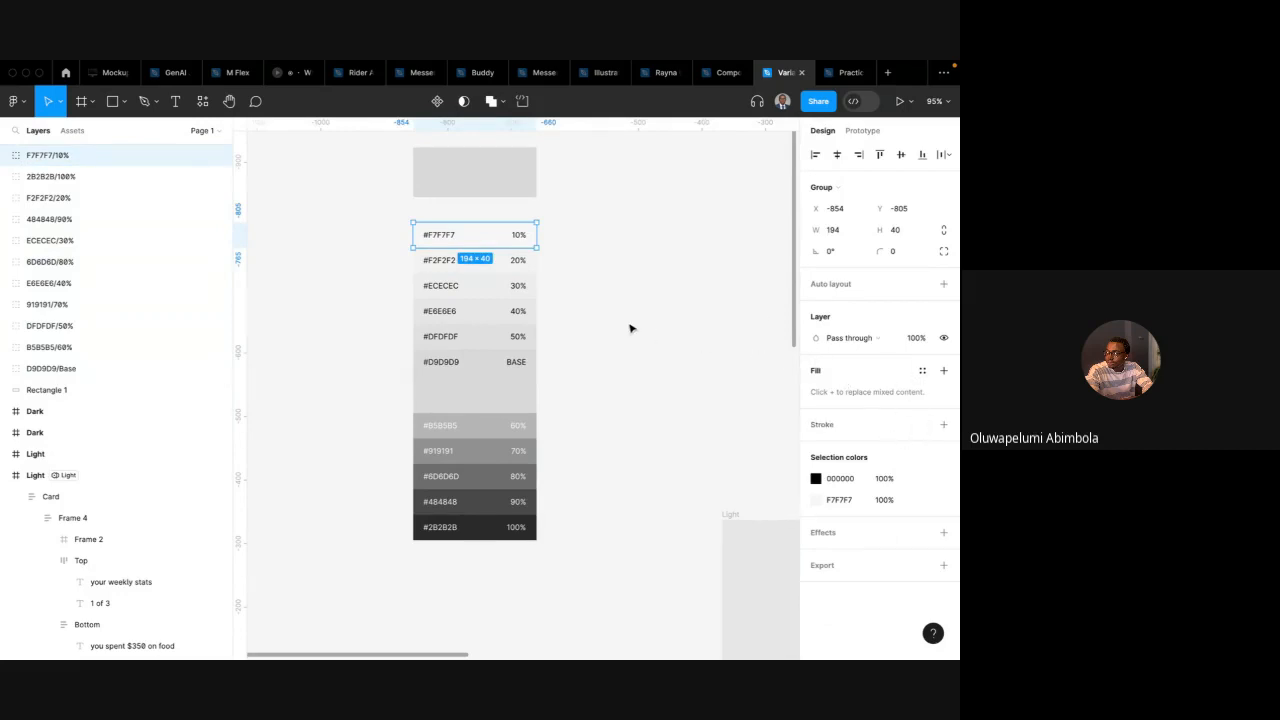
{"action": "scroll", "coordinate": [630, 328], "scroll_direction": "right", "scroll_amount": 2}
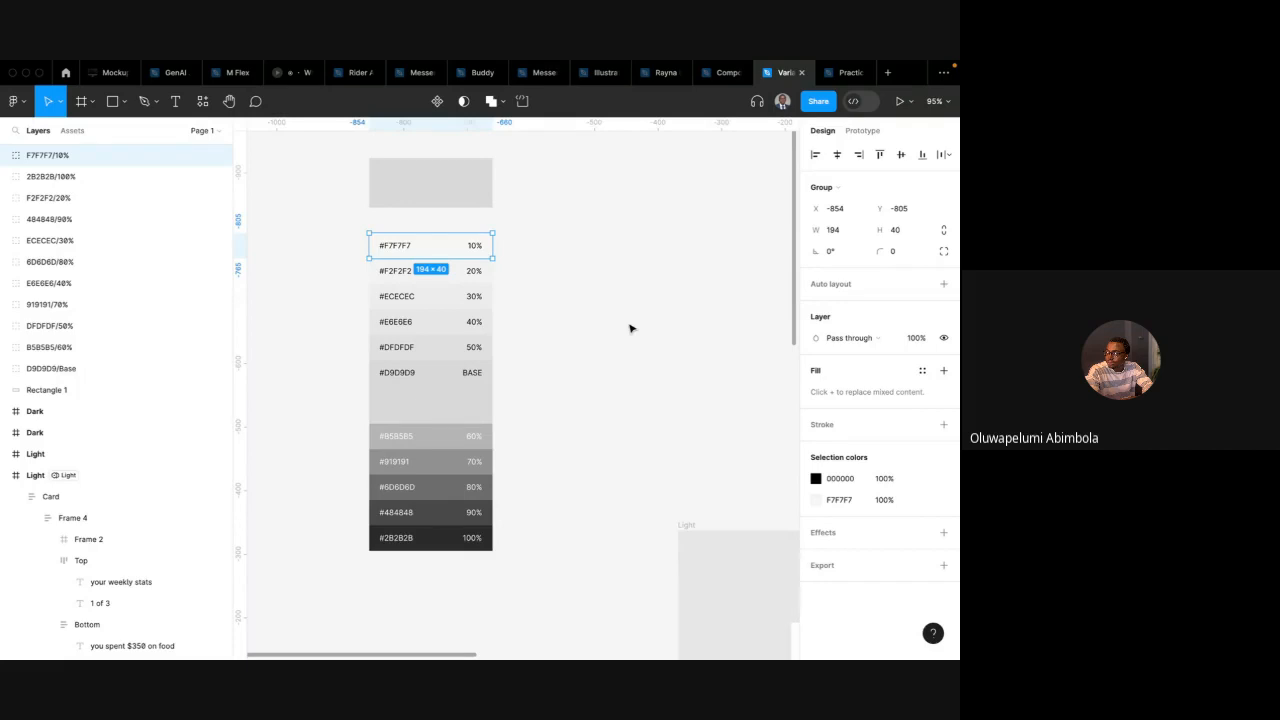
{"action": "key", "text": "ctrl+Left"}
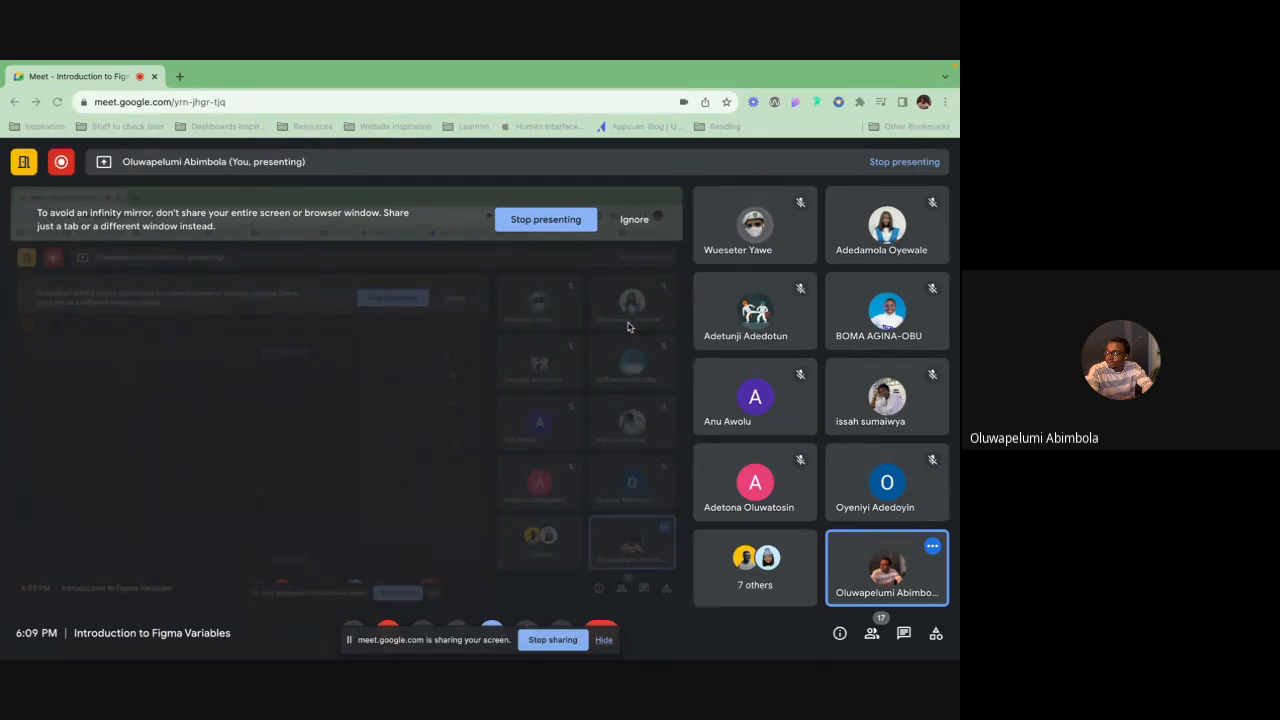
{"action": "key", "text": "ctrl+Right"}
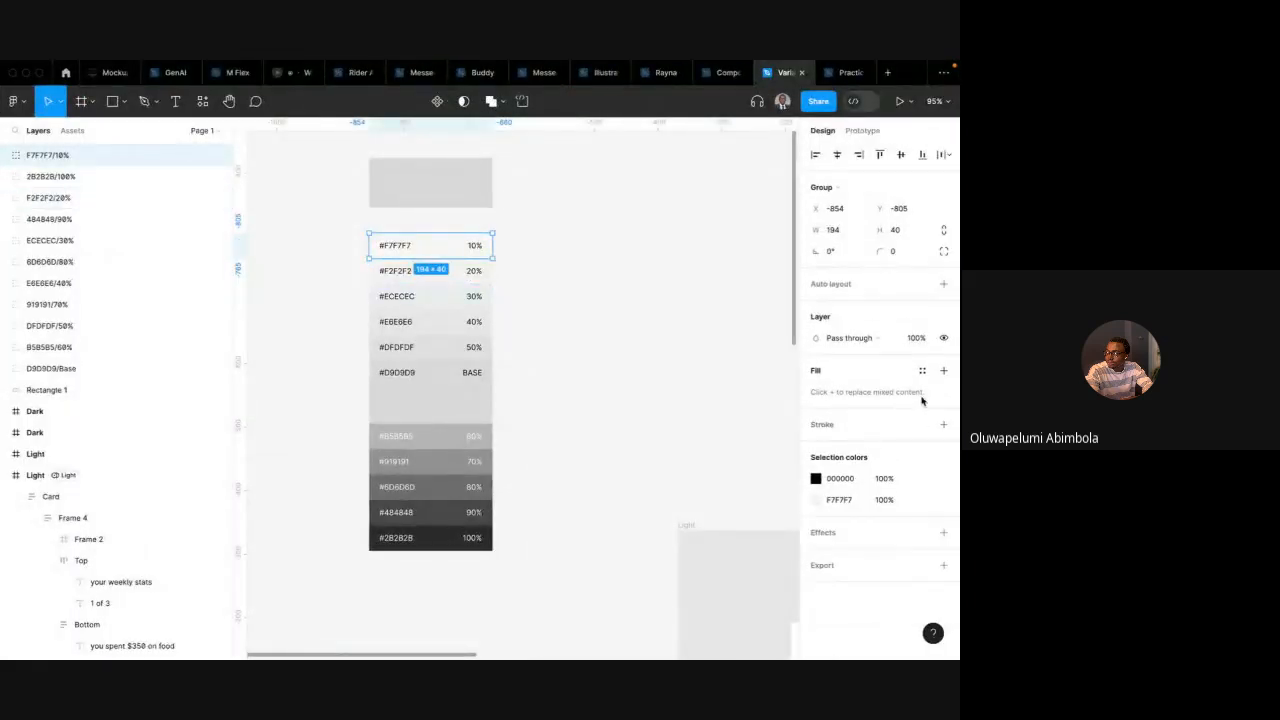
{"action": "double_click", "coordinate": [445, 256]}
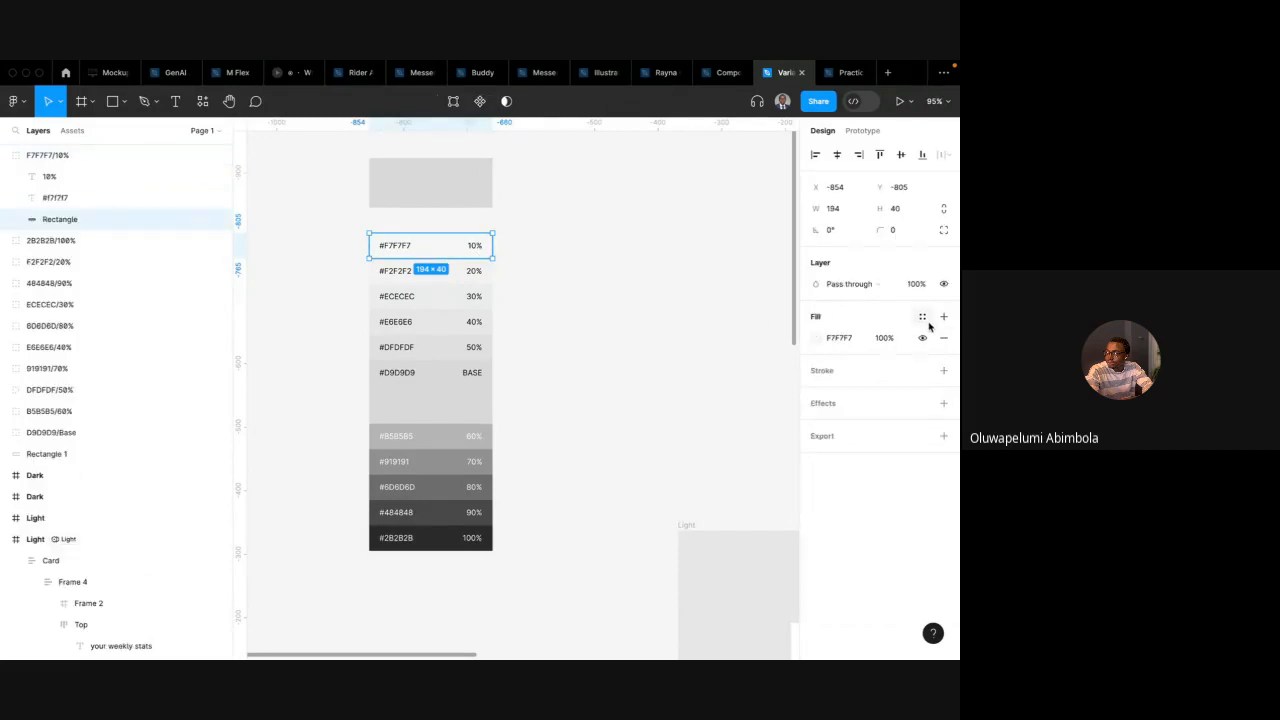
Try to create a new color variable from the swatch rectangle's fill
{"action": "left_click", "coordinate": [923, 318]}
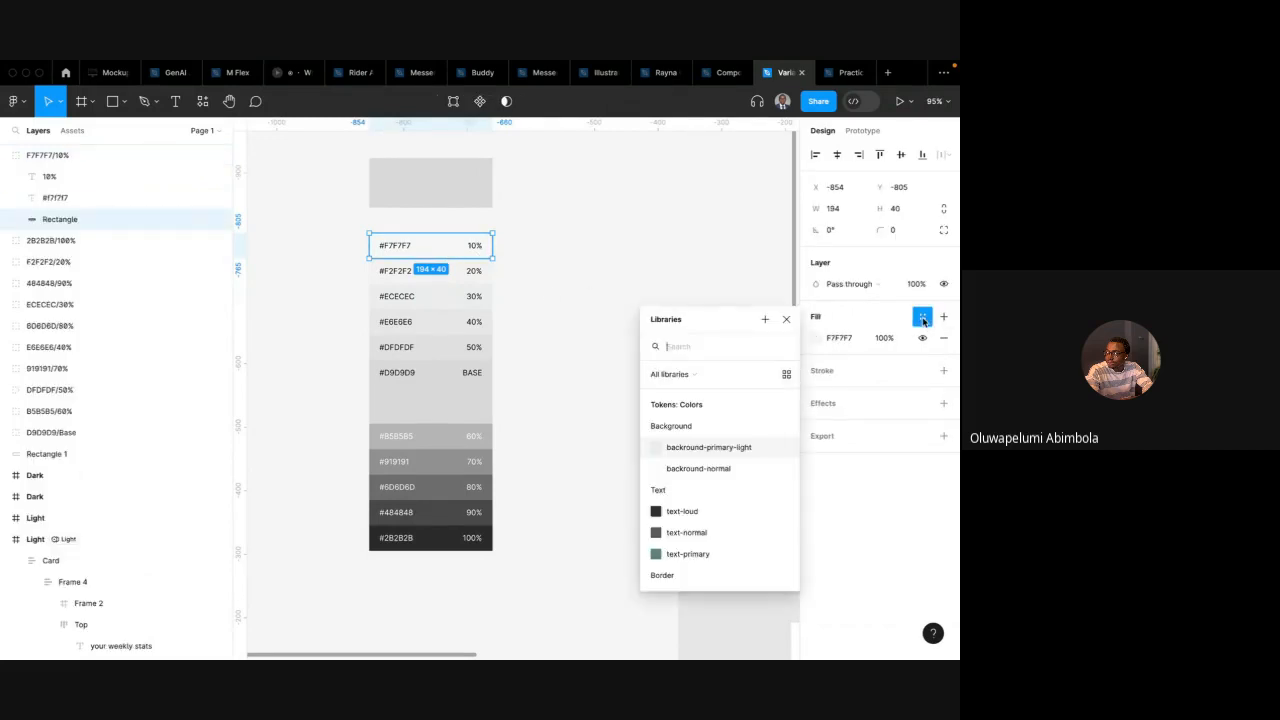
{"action": "left_click", "coordinate": [765, 321]}
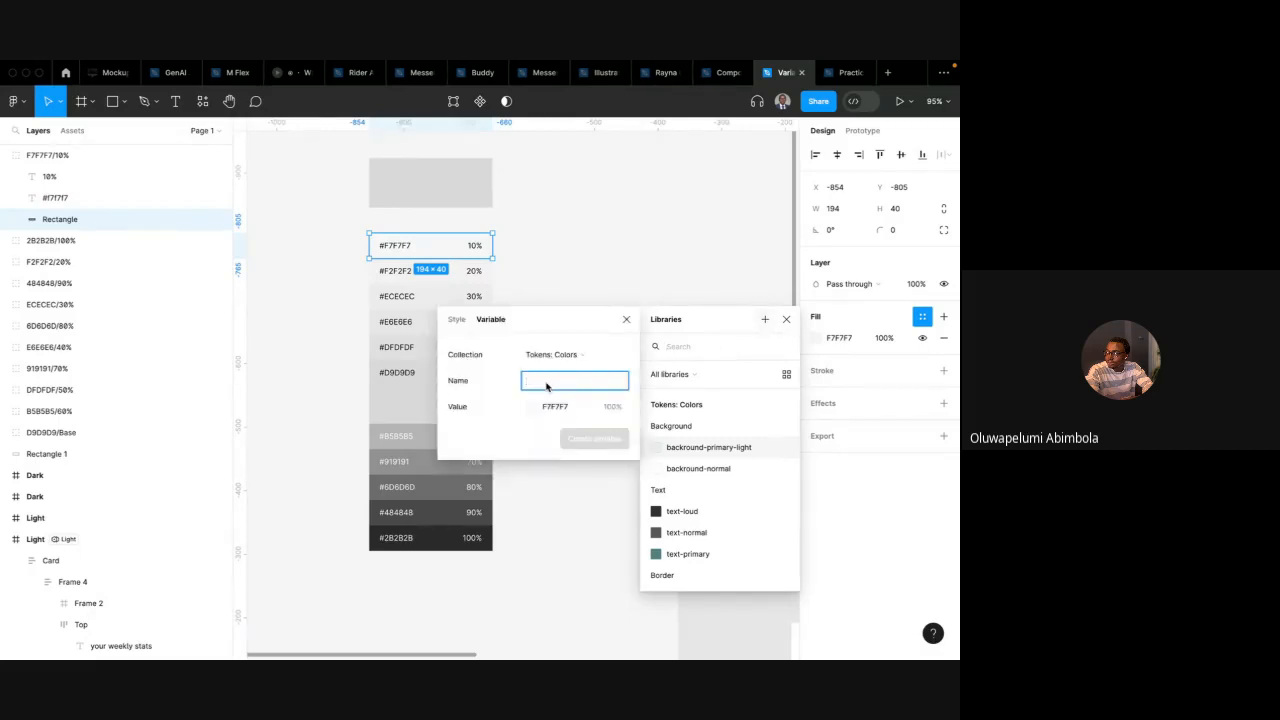
{"action": "left_click", "coordinate": [455, 319]}
{"action": "left_click", "coordinate": [536, 246]}
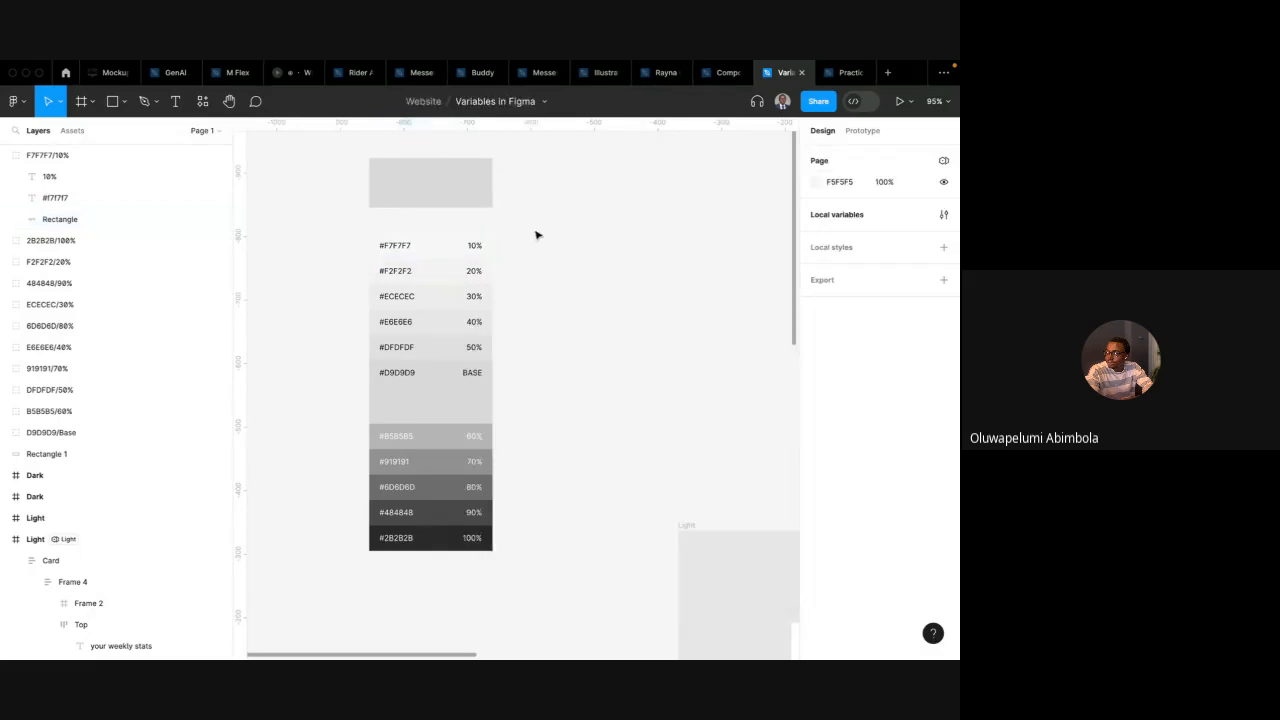
Select and remove the generated swatch set from this file, and switch to the Practice file
{"action": "scroll", "coordinate": [532, 222], "scroll_direction": "down", "scroll_amount": 5}
{"action": "left_click_drag", "start_coordinate": [437, 177], "coordinate": [558, 440]}
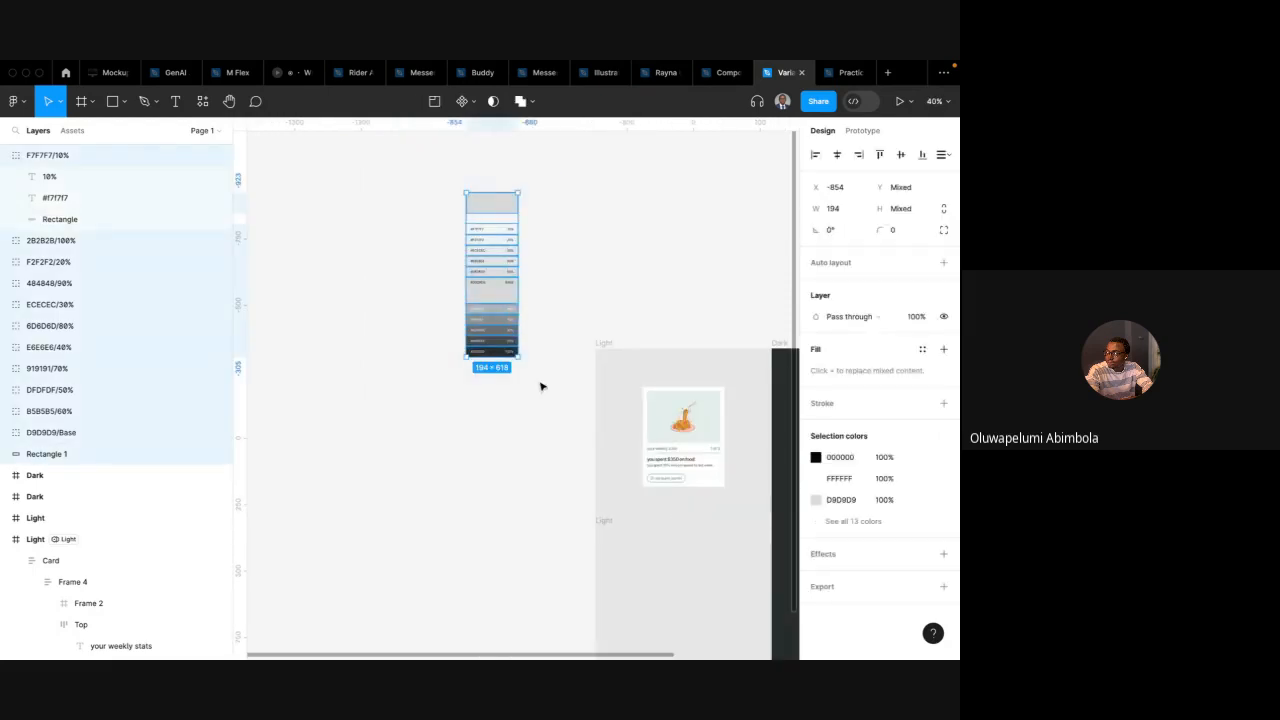
{"action": "key", "text": "Delete"}
{"action": "left_click", "coordinate": [849, 72]}
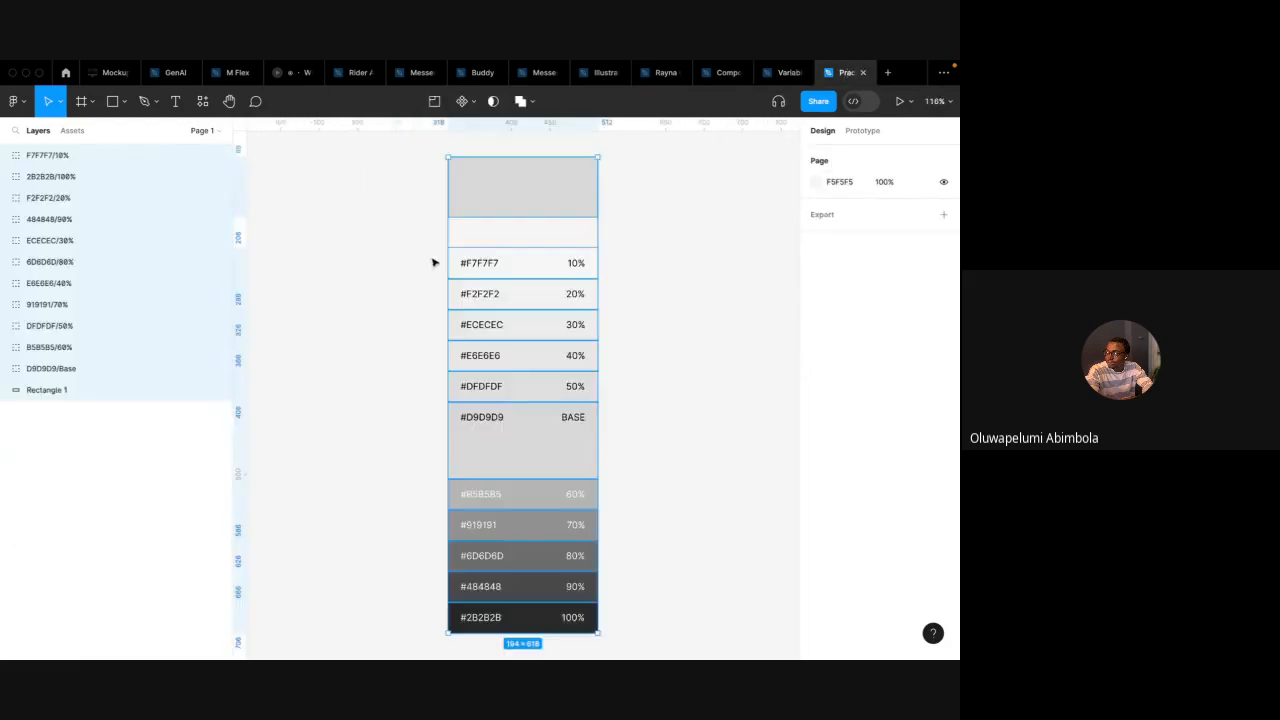
Create a color style named gray 100 from the fill of the 10% swatch's rectangle
{"action": "key", "text": "Escape"}
{"action": "double_click", "coordinate": [549, 258]}
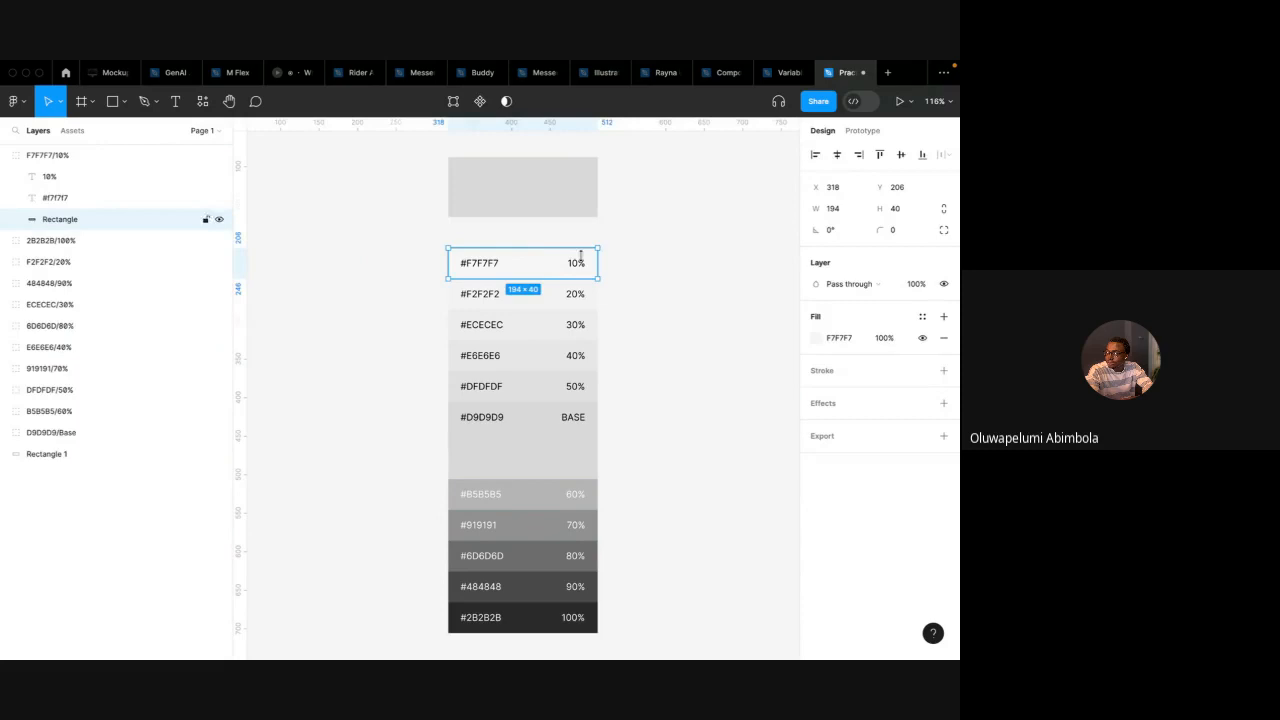
{"action": "left_click", "coordinate": [922, 316]}
{"action": "left_click", "coordinate": [763, 320]}
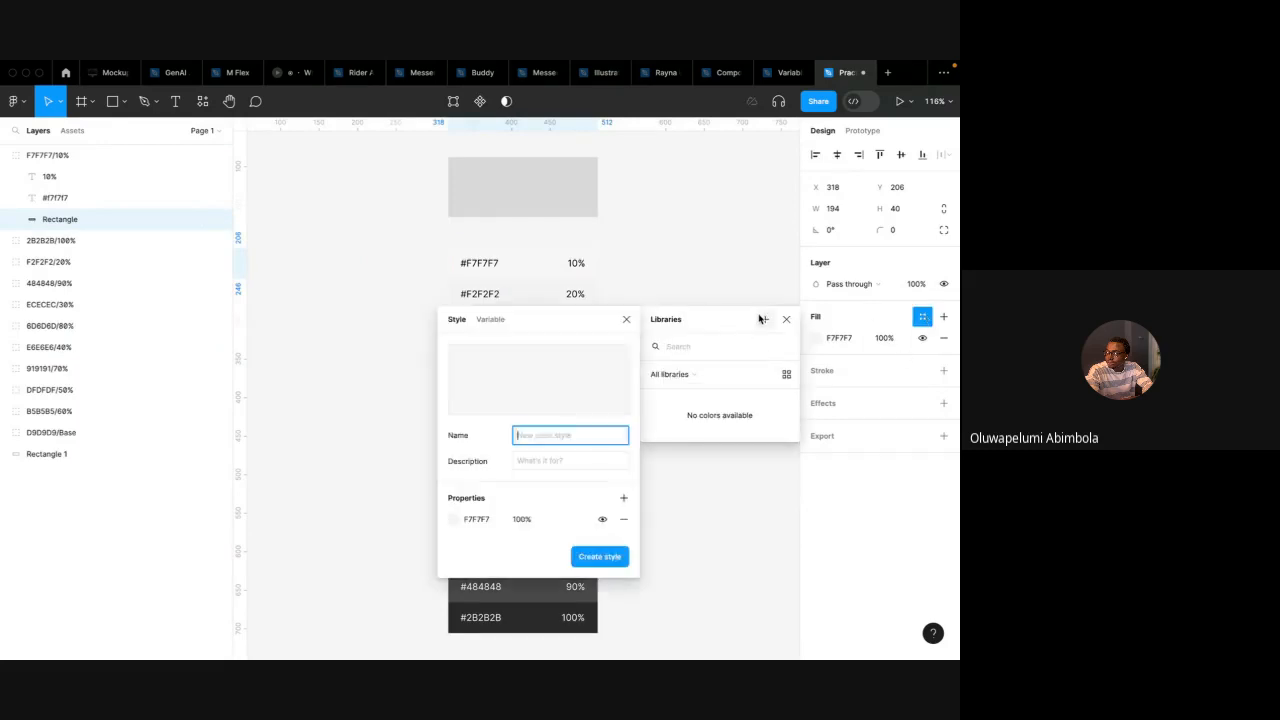
{"action": "type", "text": "gra"}
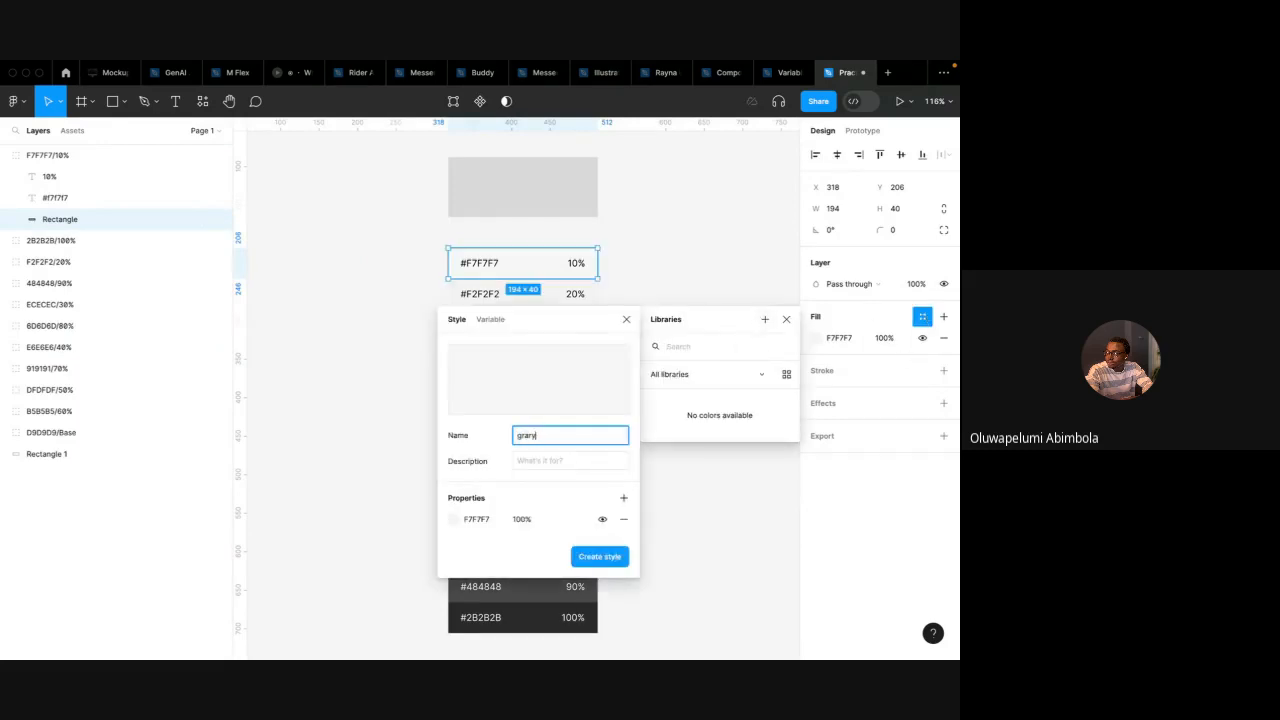
{"action": "type", "text": "y 100"}
{"action": "key", "text": "Return"}
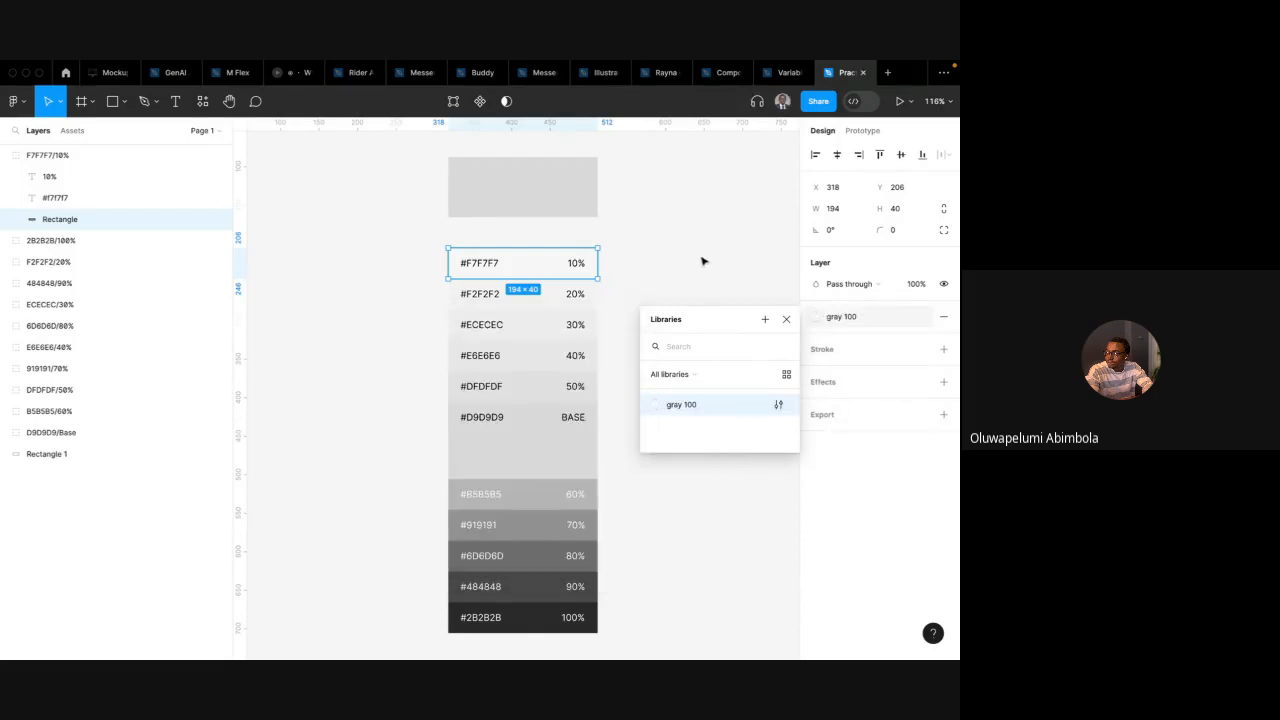
Create a color style named gray 200 from the fill of the 20% swatch's rectangle
{"action": "left_click", "coordinate": [554, 300]}
{"action": "left_click", "coordinate": [922, 371]}
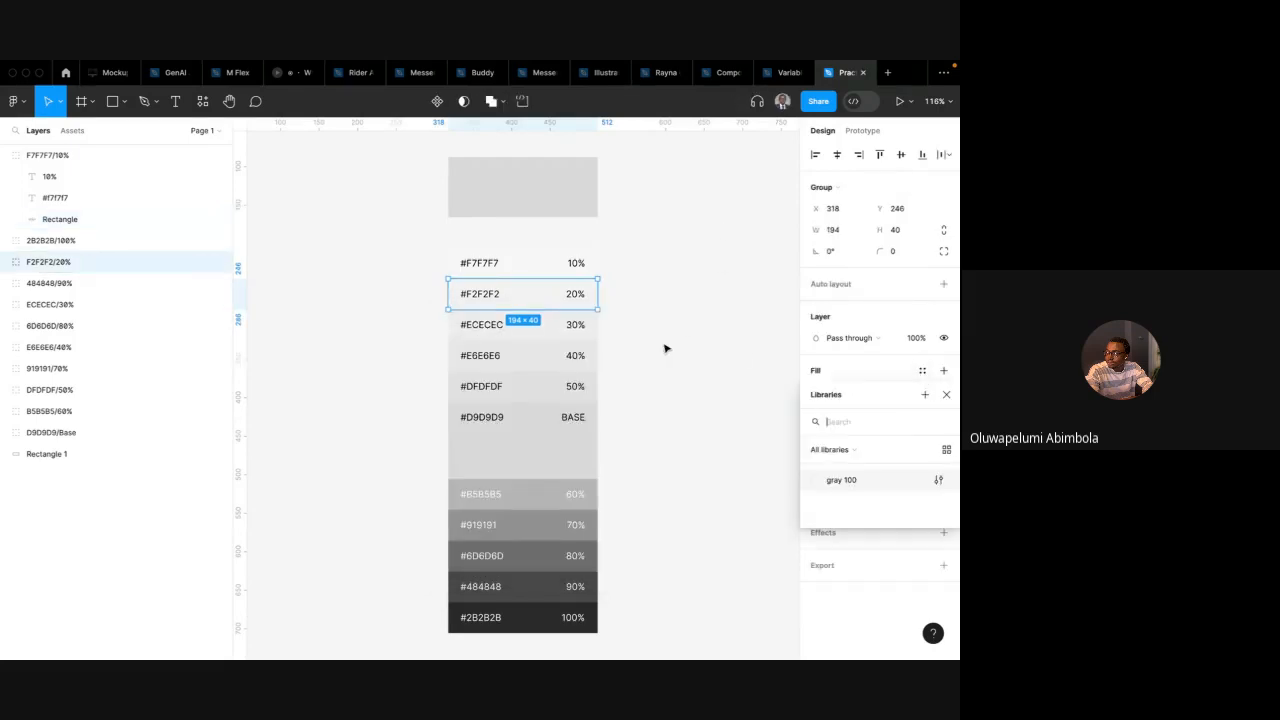
{"action": "left_click", "coordinate": [650, 346]}
{"action": "double_click", "coordinate": [550, 302]}
{"action": "left_click", "coordinate": [922, 316]}
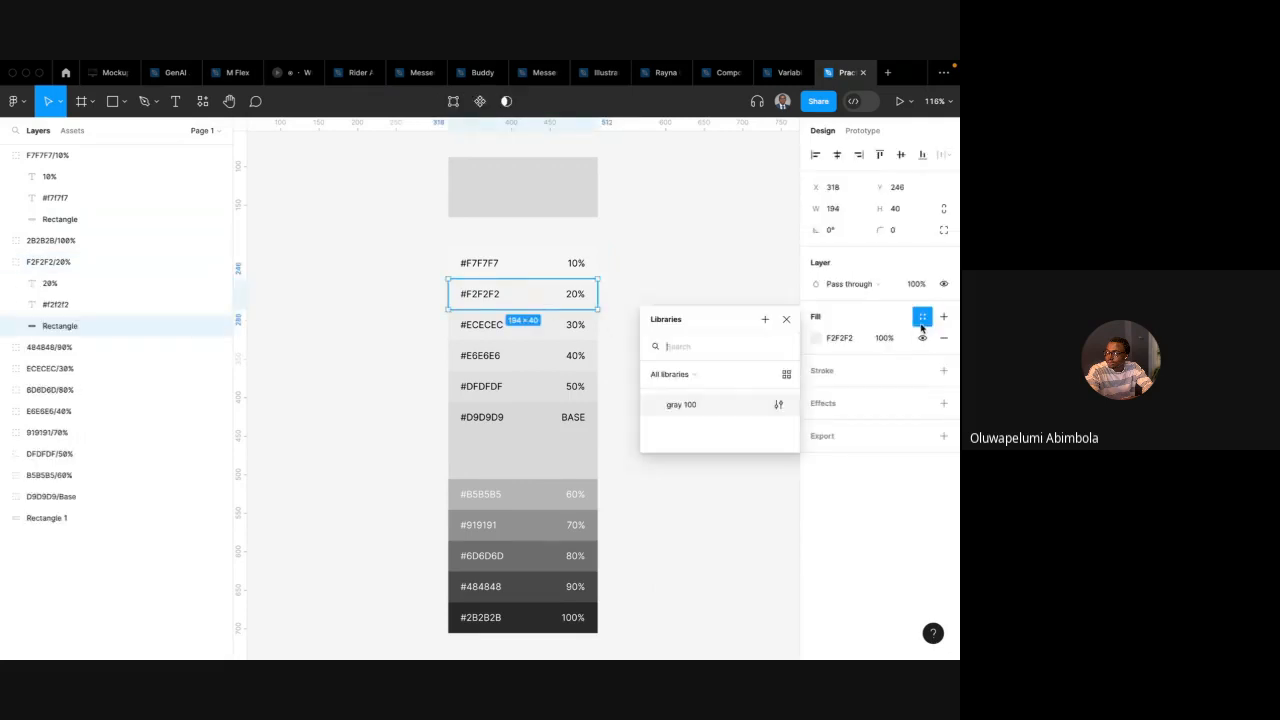
{"action": "left_click", "coordinate": [765, 319]}
{"action": "type", "text": "gray 200"}
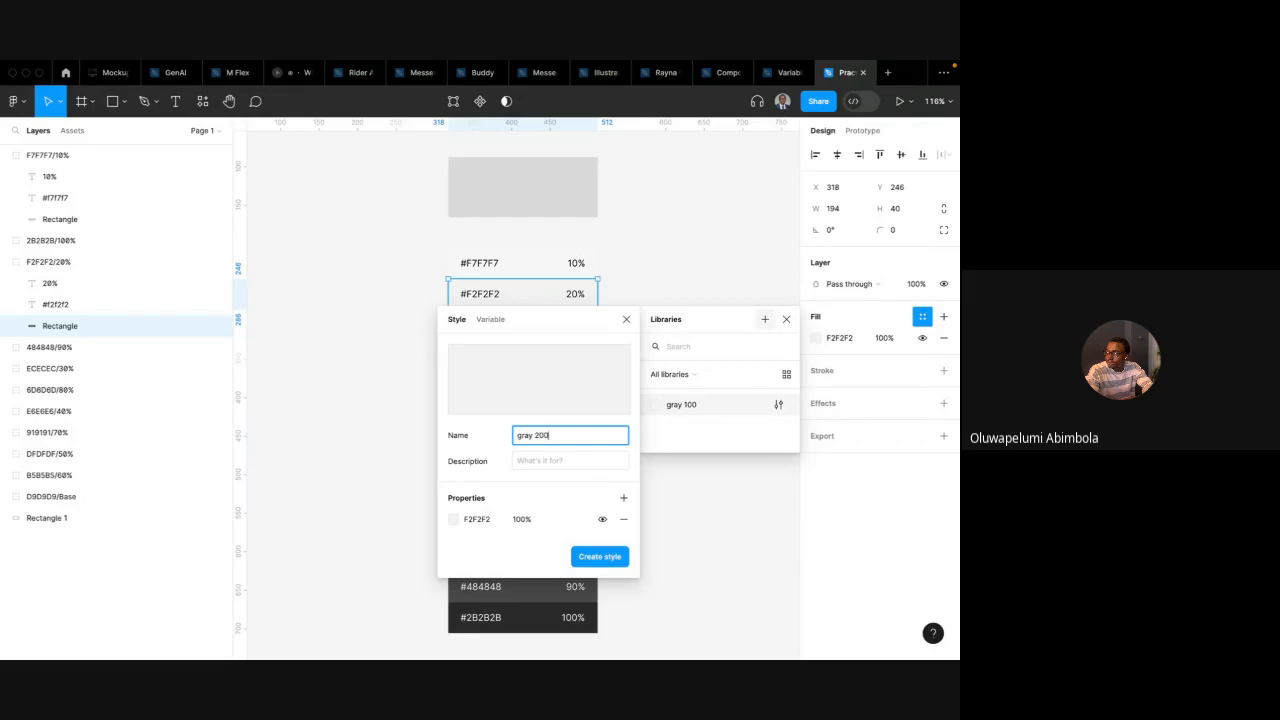
{"action": "key", "text": "Return"}
{"action": "left_click", "coordinate": [690, 262]}
{"action": "scroll", "coordinate": [631, 354], "scroll_direction": "right", "scroll_amount": 2}
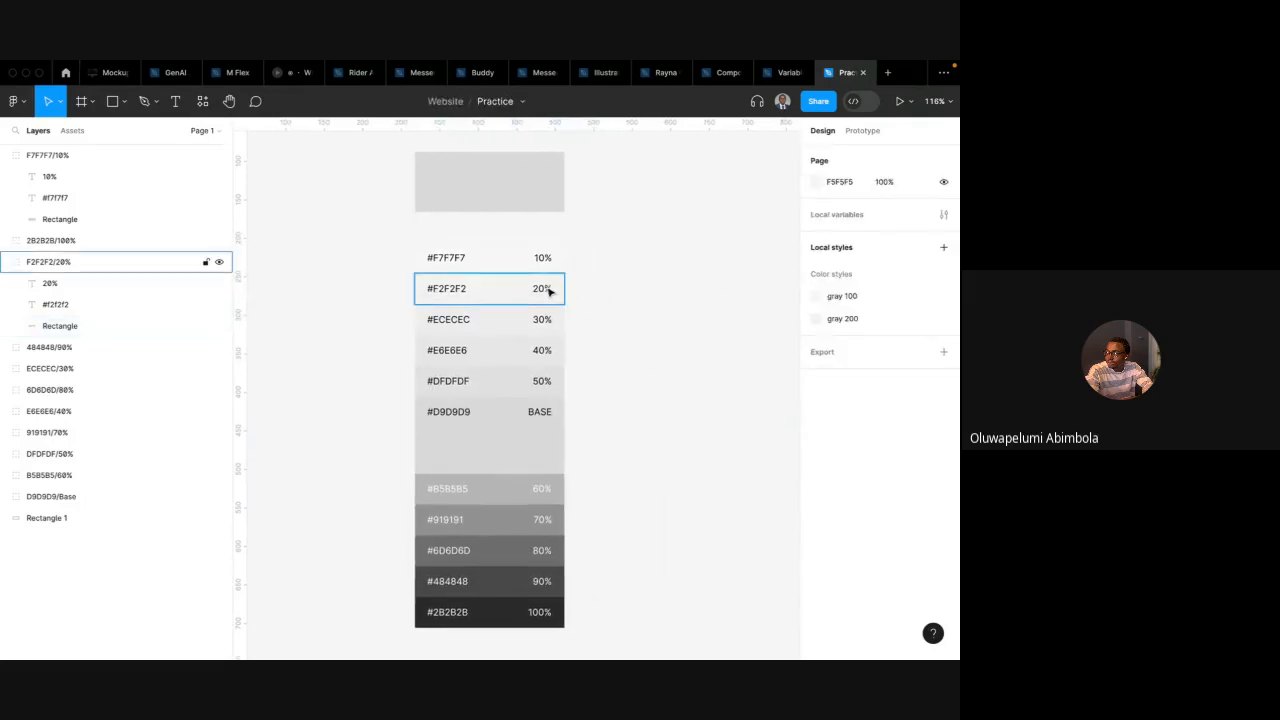
{"action": "scroll", "coordinate": [598, 305], "scroll_direction": "right", "scroll_amount": 5}
{"action": "scroll", "coordinate": [598, 305], "scroll_direction": "up", "scroll_amount": 1}
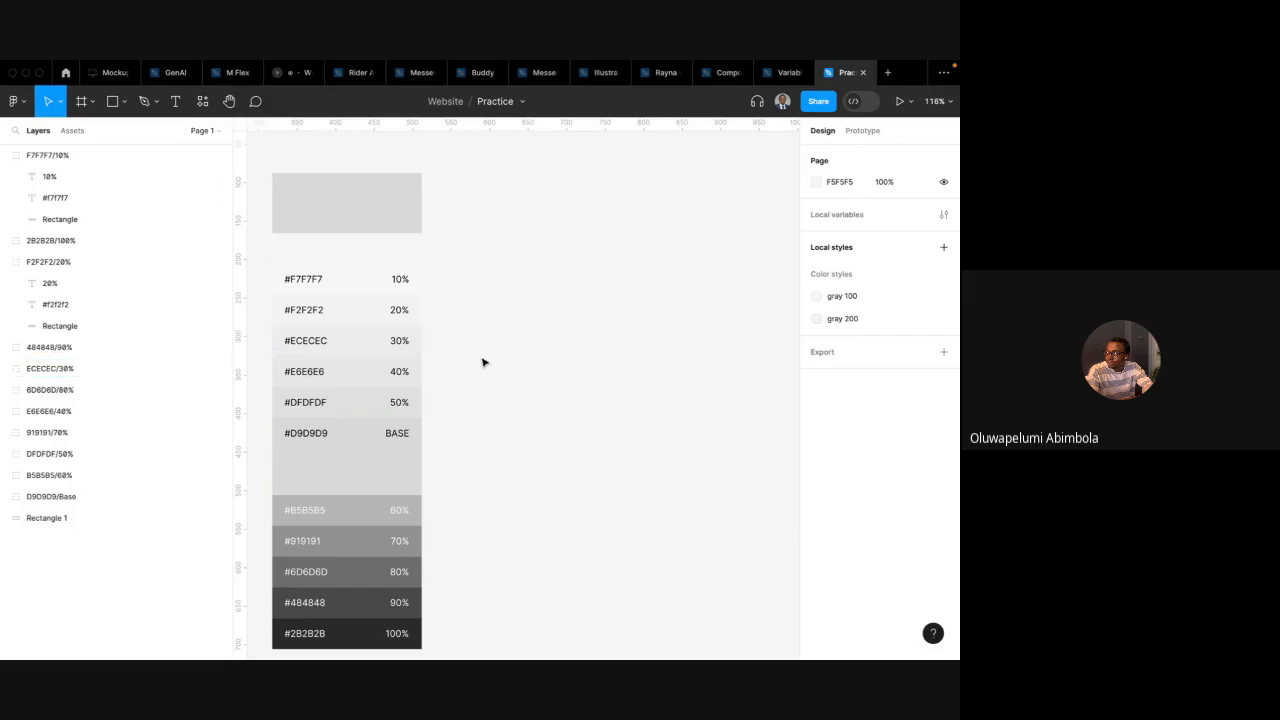
{"action": "scroll", "coordinate": [492, 340], "scroll_direction": "down", "scroll_amount": 2}
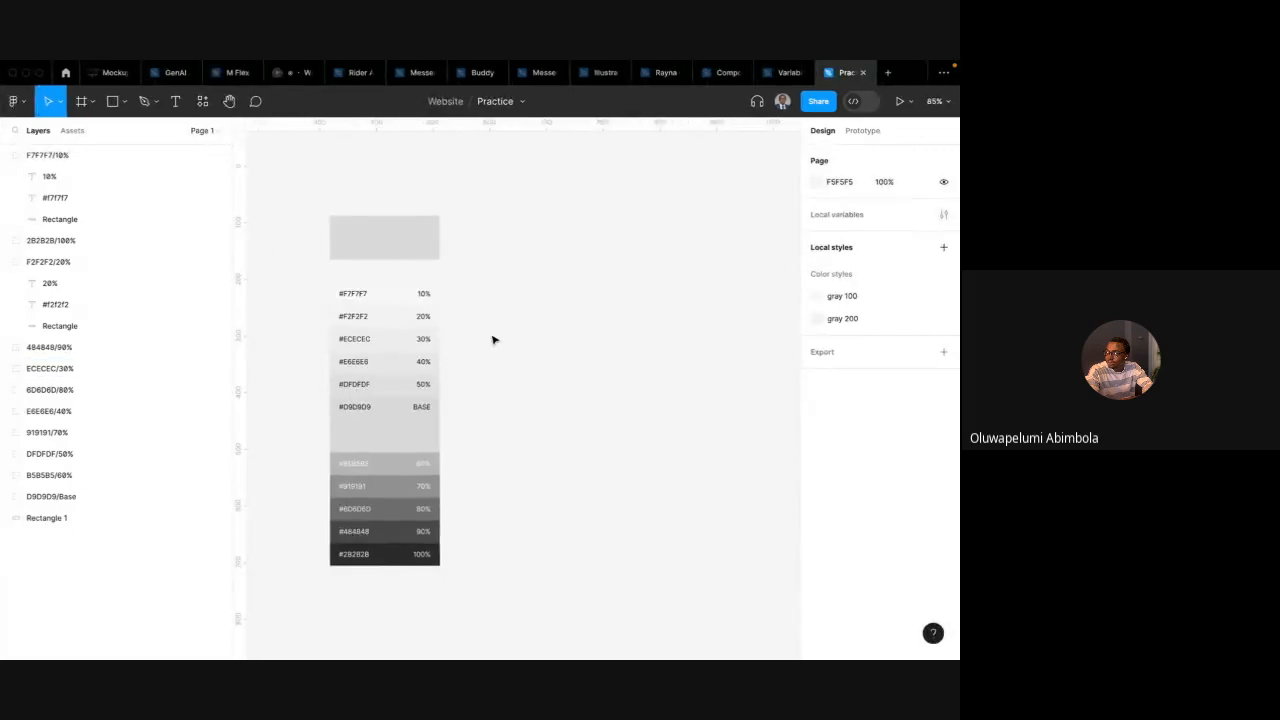
{"action": "scroll", "coordinate": [492, 337], "scroll_direction": "left", "scroll_amount": 3}
{"action": "left_click", "coordinate": [503, 306]}
{"action": "left_click", "coordinate": [473, 306]}
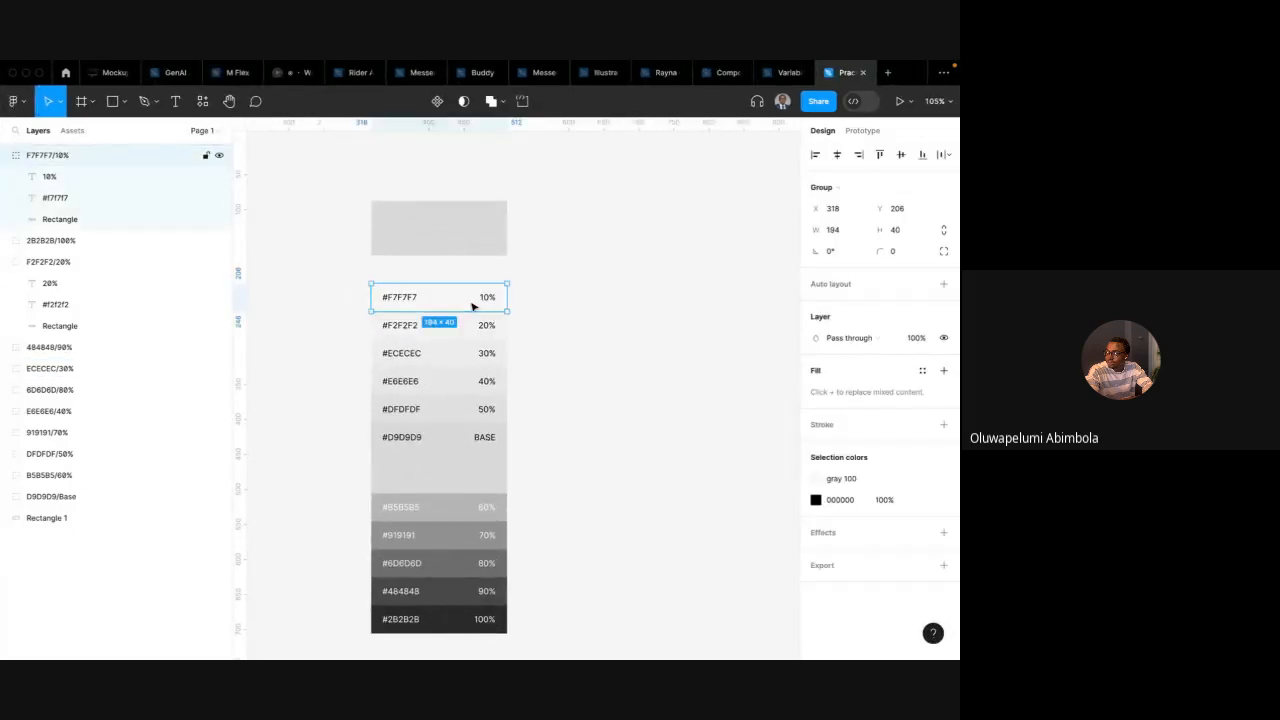
{"action": "key", "text": "ctrl+Left"}
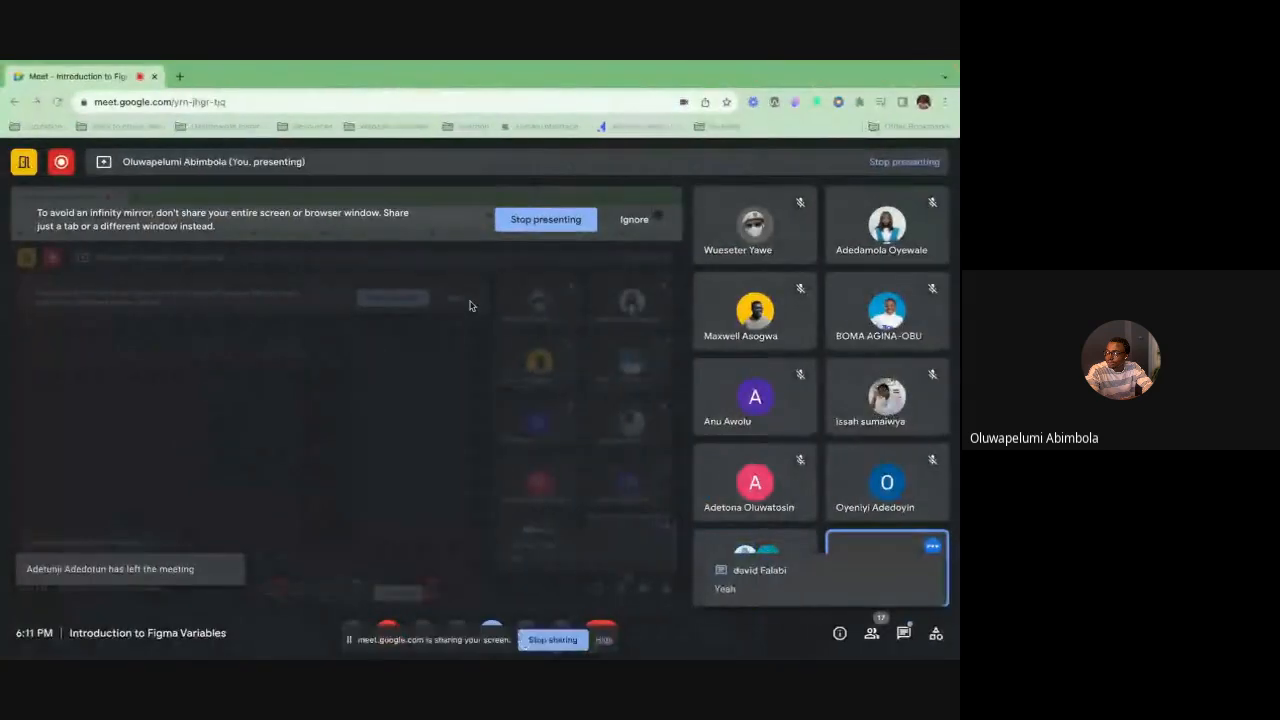
{"action": "key", "text": "ctrl+Right"}
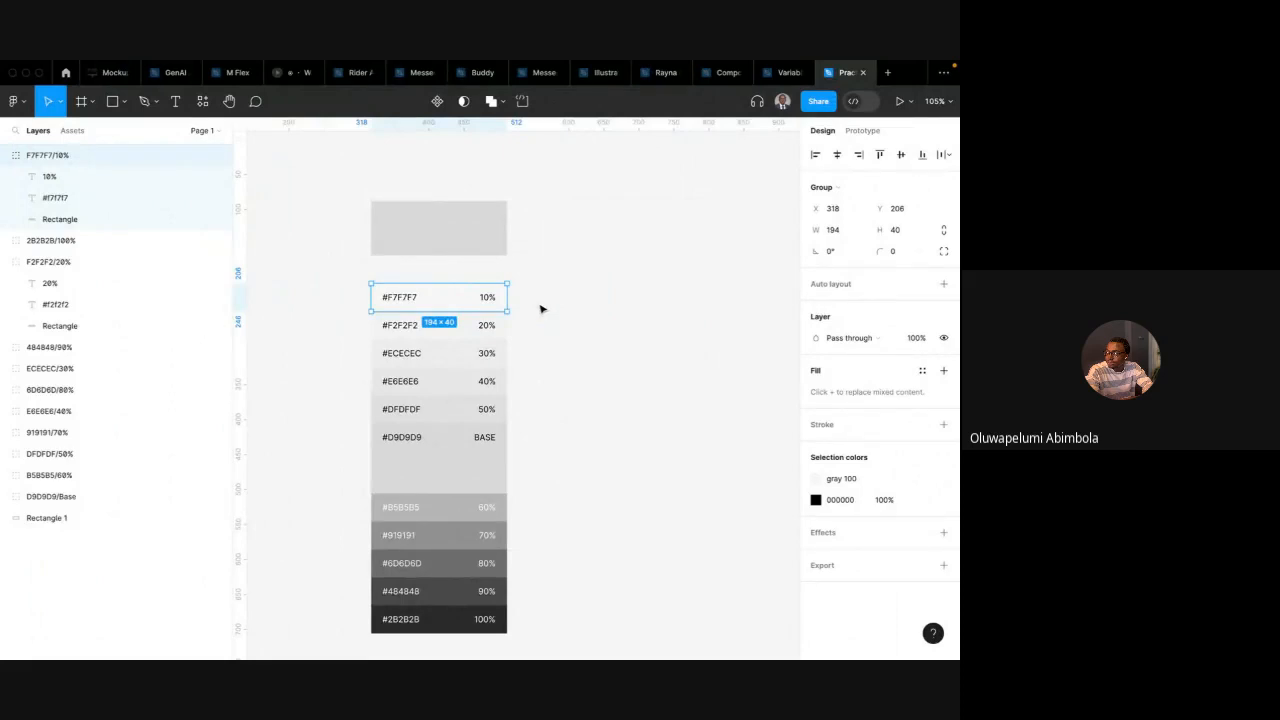
Duplicate the 10% swatch and place the copy to the right of the swatch column
{"action": "left_click", "coordinate": [563, 314]}
{"action": "left_click", "coordinate": [471, 300]}
{"action": "left_click_drag", "start_coordinate": [455, 300], "coordinate": [630, 305]}
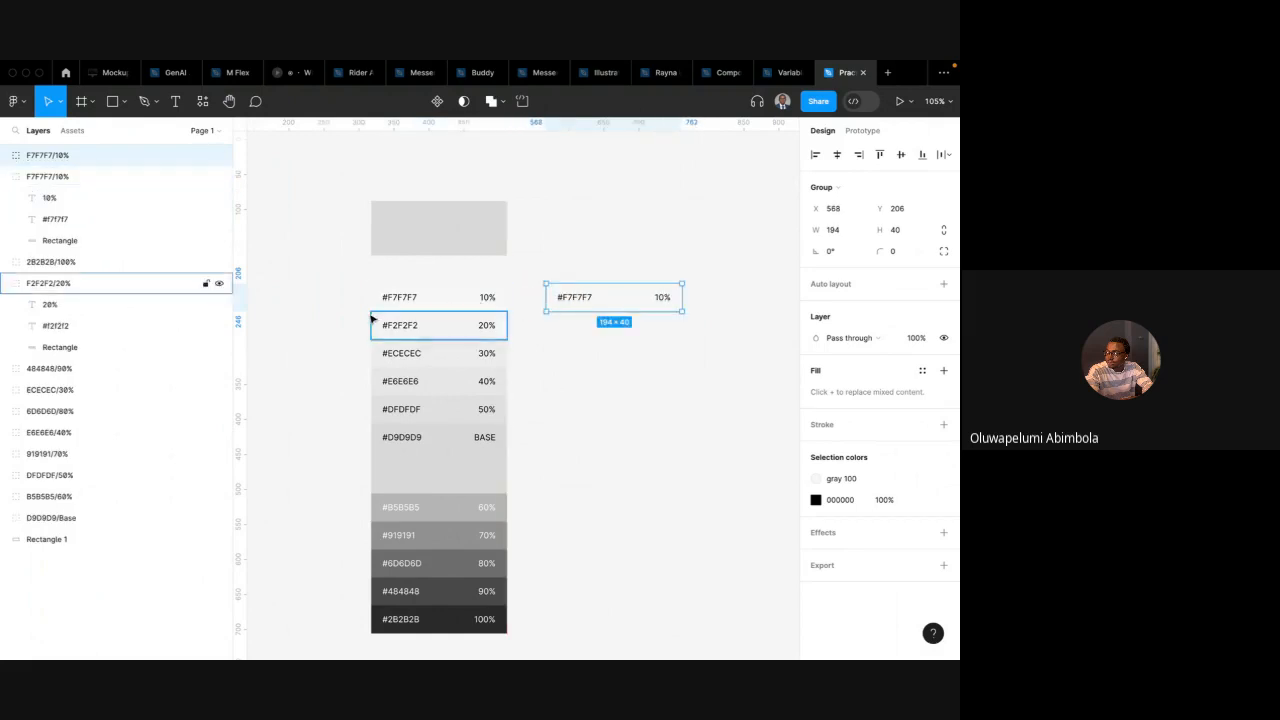
Detach the copy's fill from gray 100 and create a new color style named background-default from it
{"action": "double_click", "coordinate": [623, 300]}
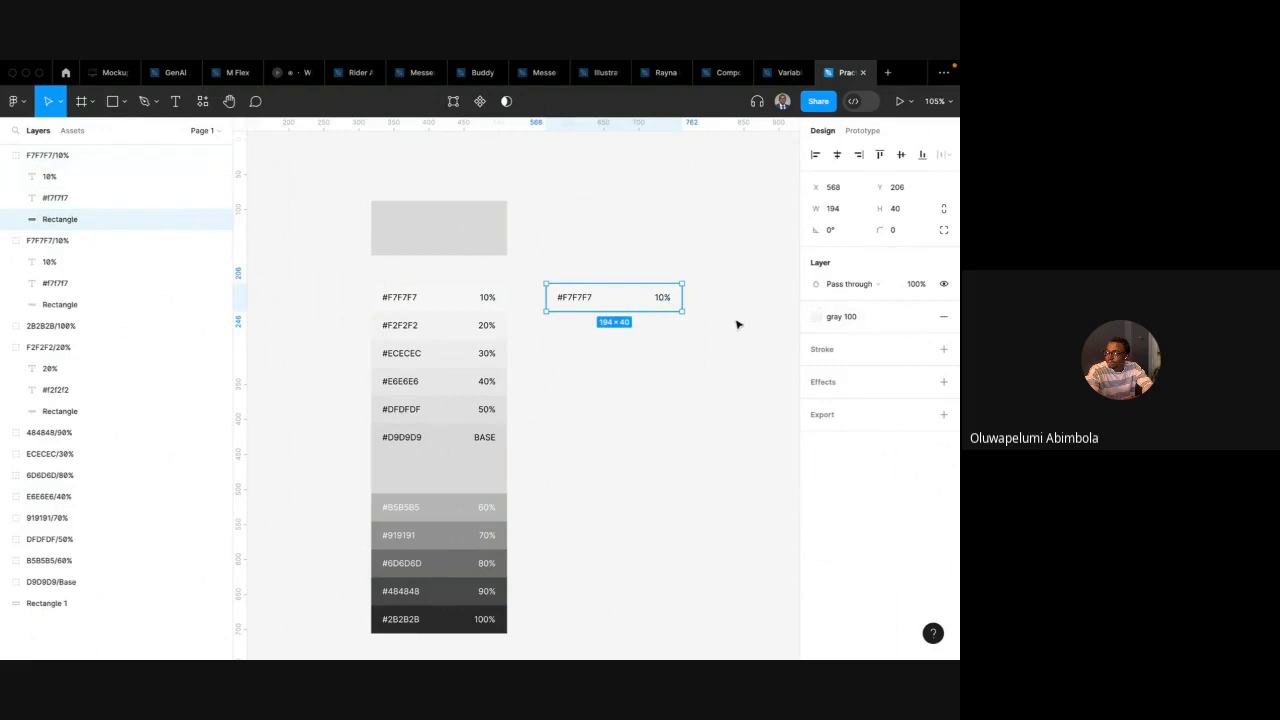
{"action": "left_click", "coordinate": [922, 316]}
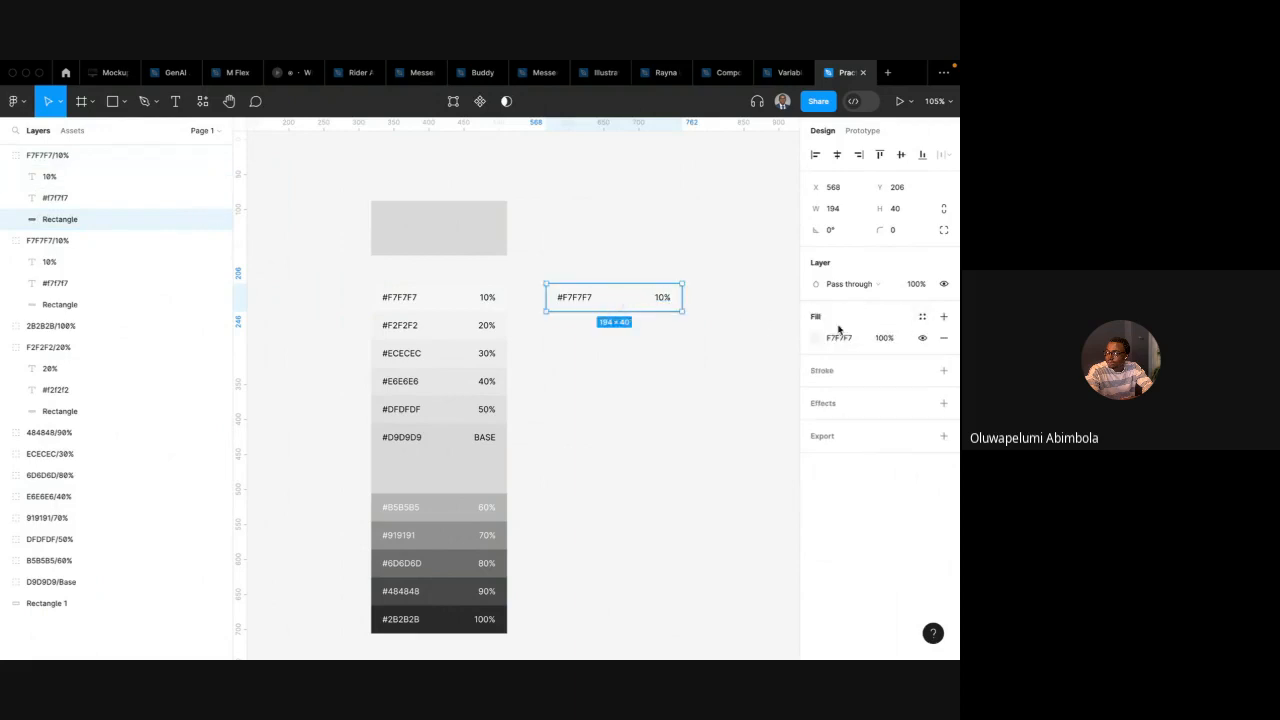
{"action": "left_click", "coordinate": [922, 316]}
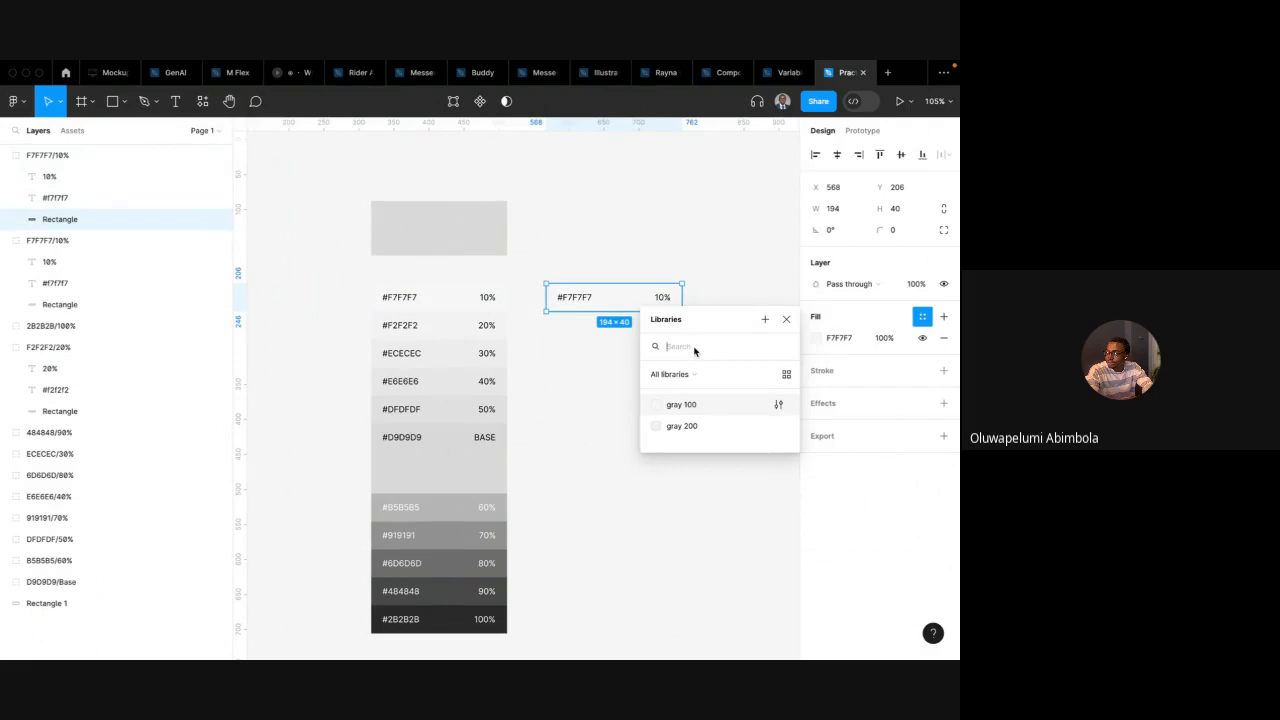
{"action": "left_click", "coordinate": [764, 320]}
{"action": "type", "text": "background-"}
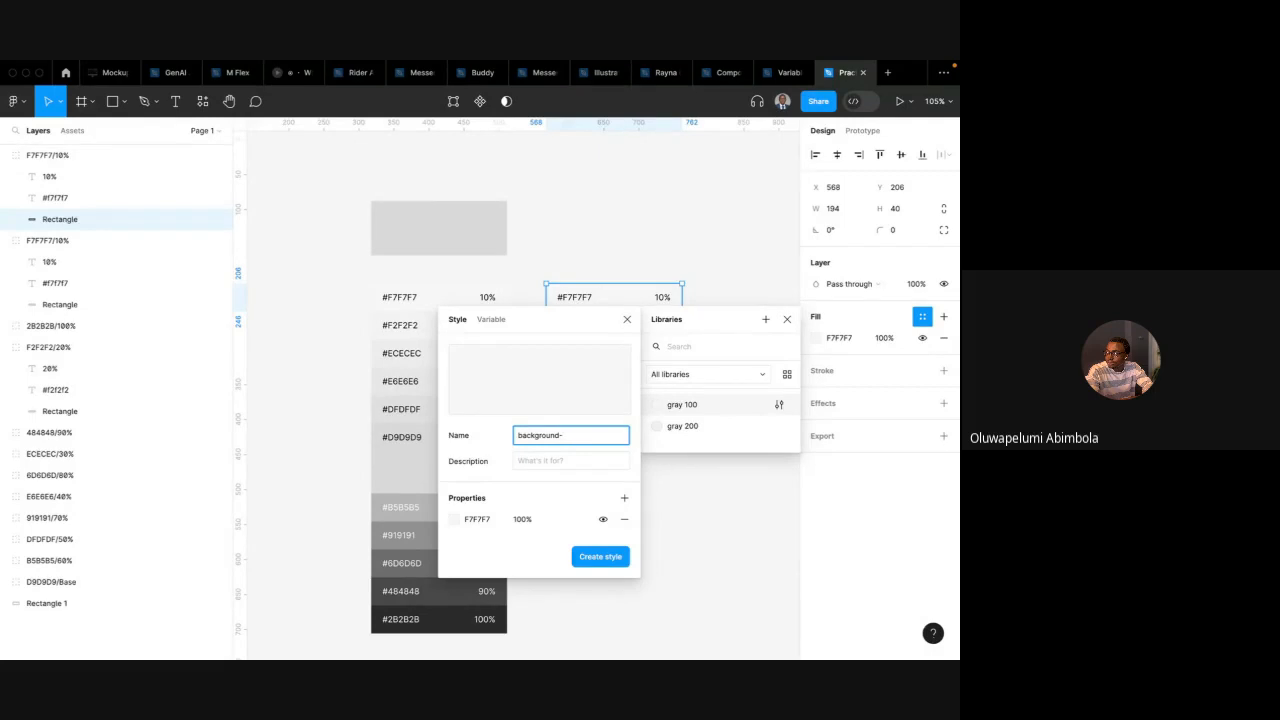
{"action": "type", "text": "default"}
{"action": "key", "text": "Return"}
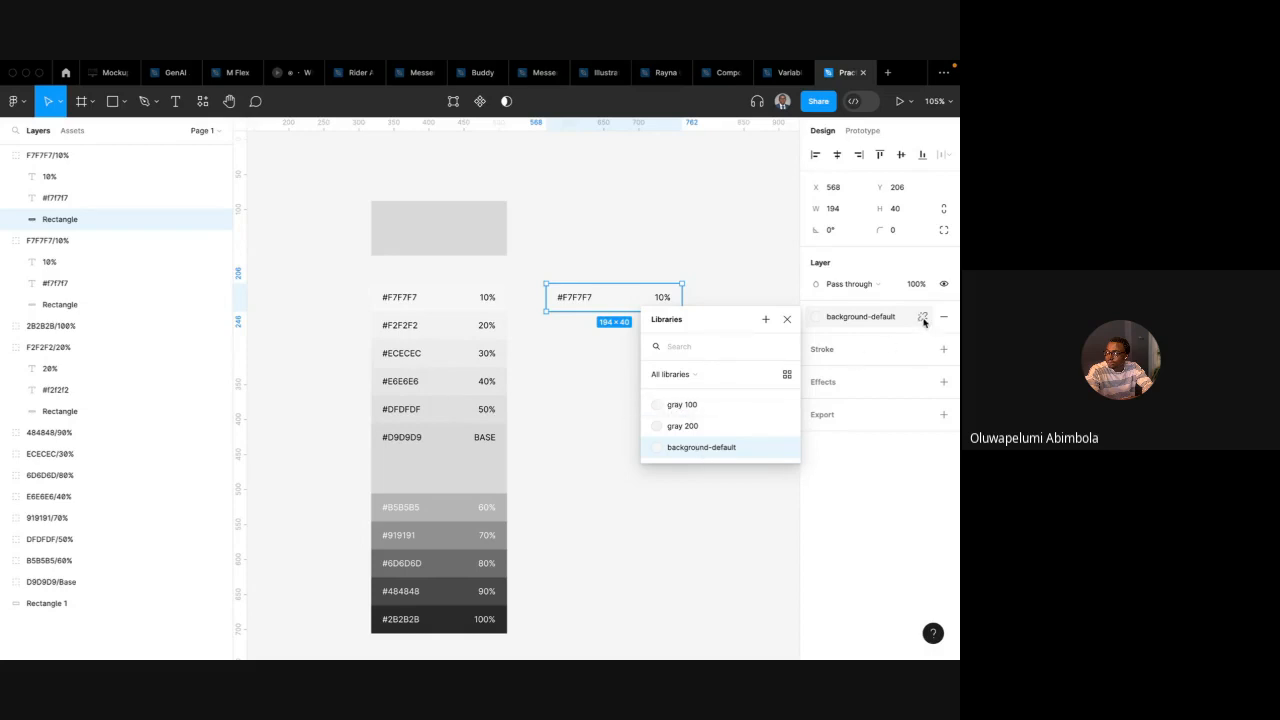
Edit the background-default style and change its colour to #D0C7C7 with the eyedropper
{"action": "left_click", "coordinate": [787, 319]}
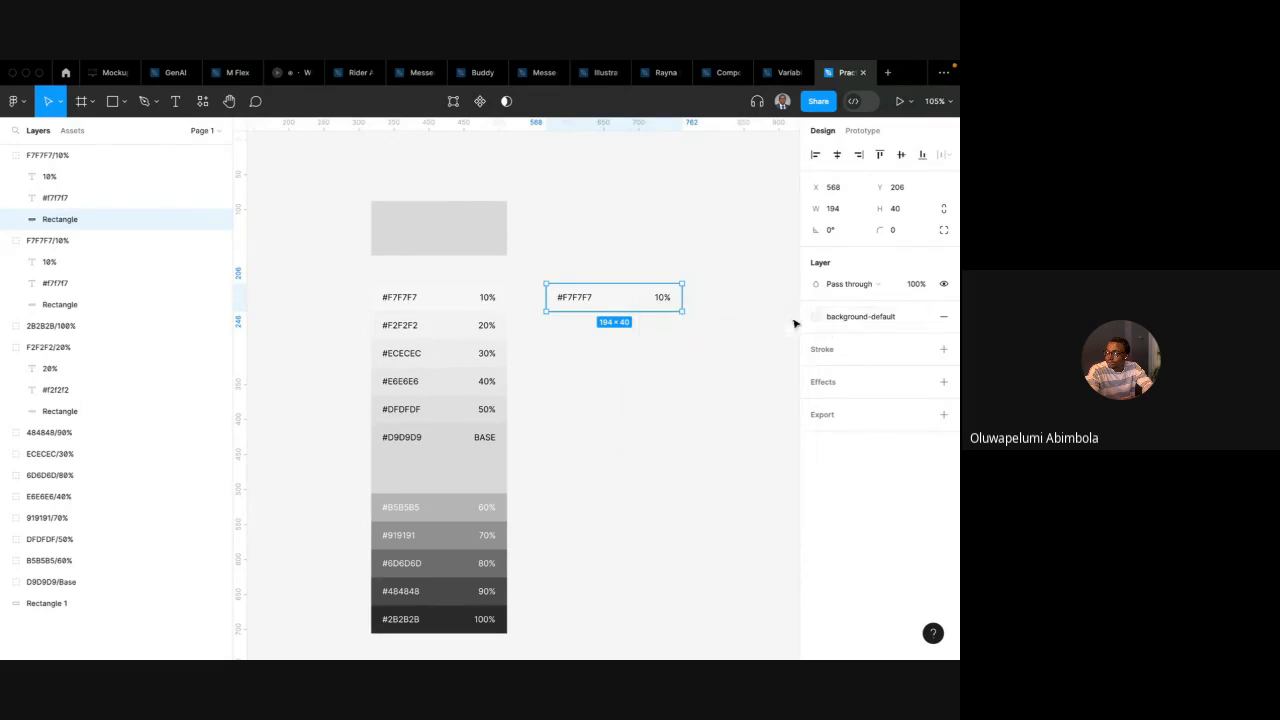
{"action": "left_click", "coordinate": [823, 318]}
{"action": "left_click", "coordinate": [777, 448]}
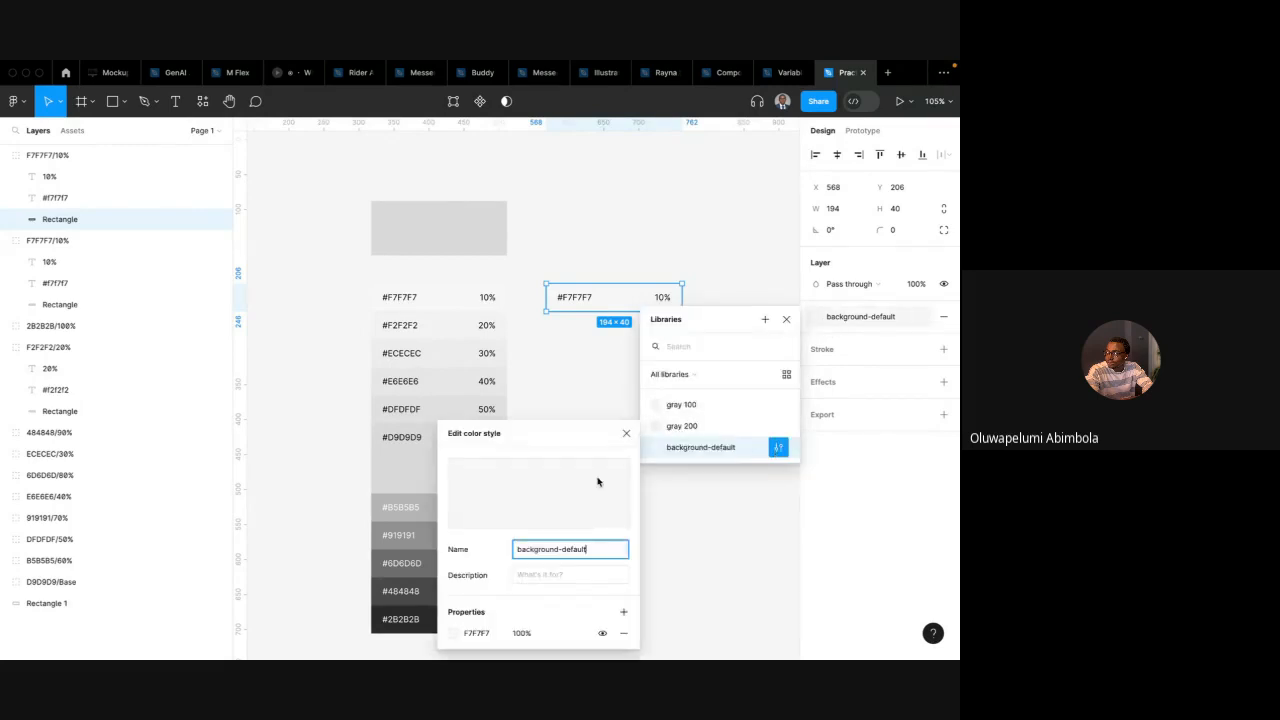
{"action": "left_click", "coordinate": [456, 633]}
{"action": "left_click_drag", "start_coordinate": [298, 358], "coordinate": [284, 344]}
{"action": "left_click", "coordinate": [457, 636]}
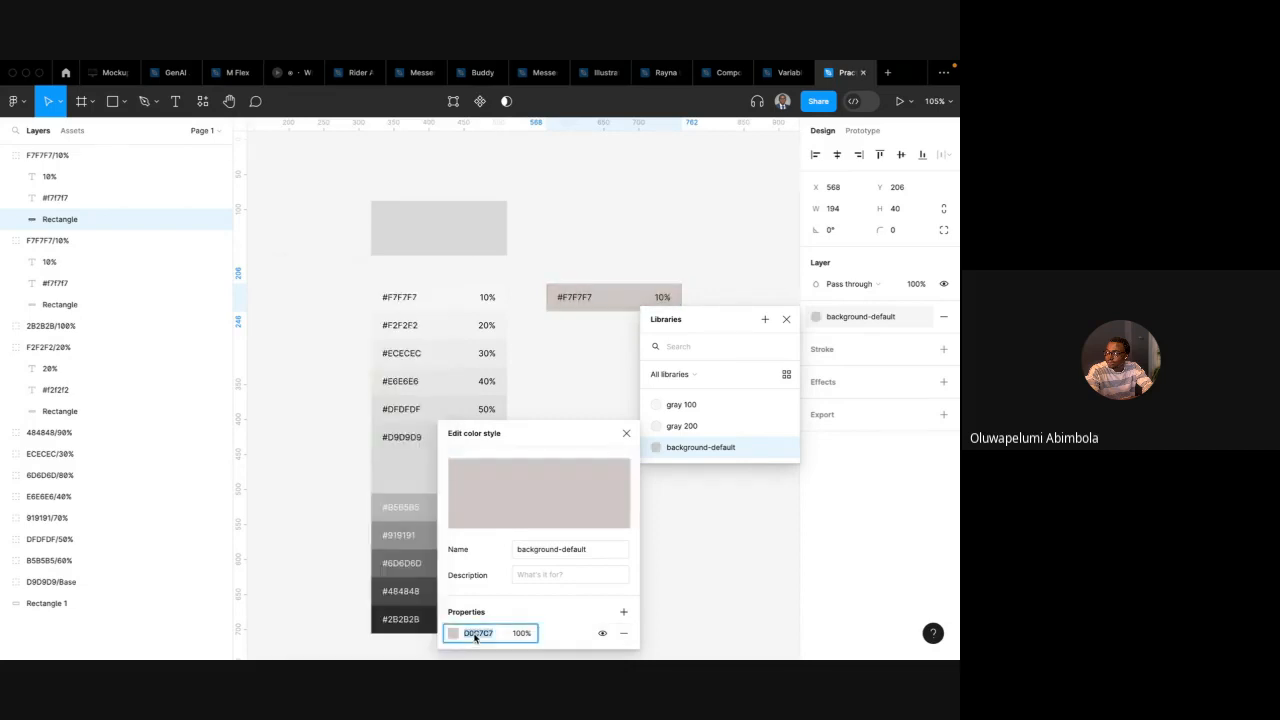
Reapply gray 100 to the copy and change the gray 100 style's colour to #D0C7C7
{"action": "left_click", "coordinate": [704, 406]}
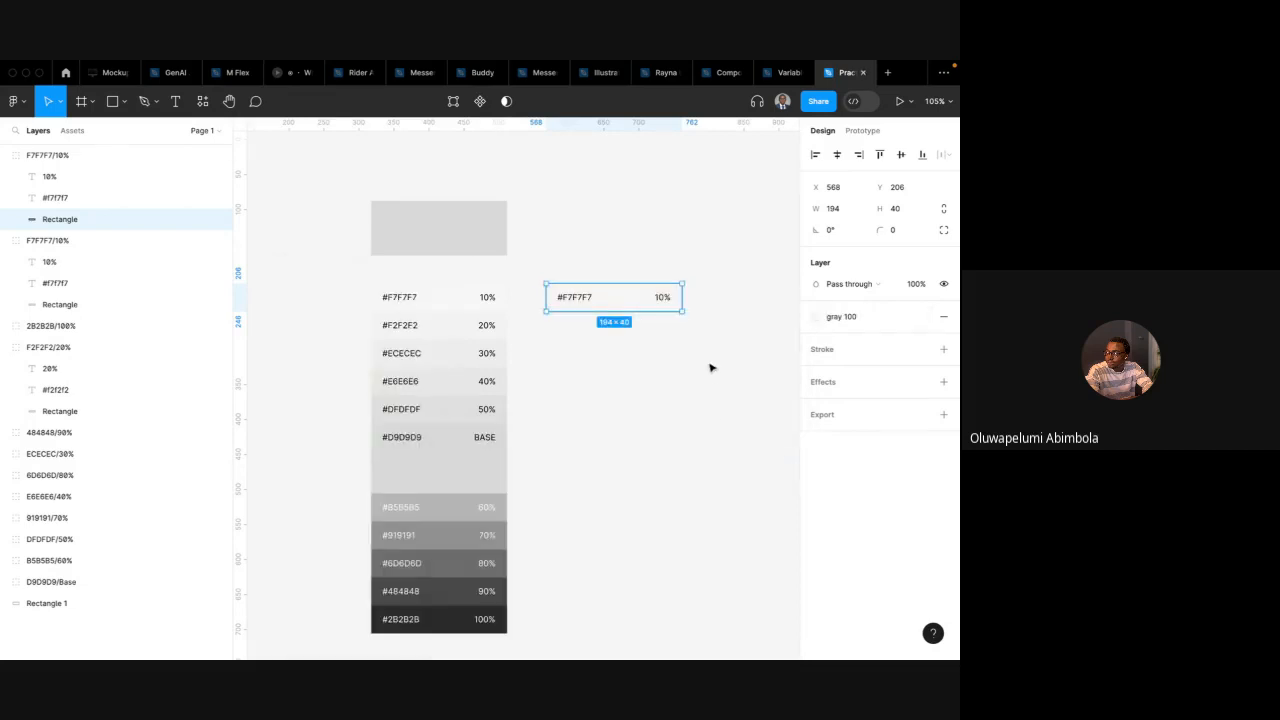
{"action": "left_click", "coordinate": [899, 317]}
{"action": "left_click", "coordinate": [778, 404]}
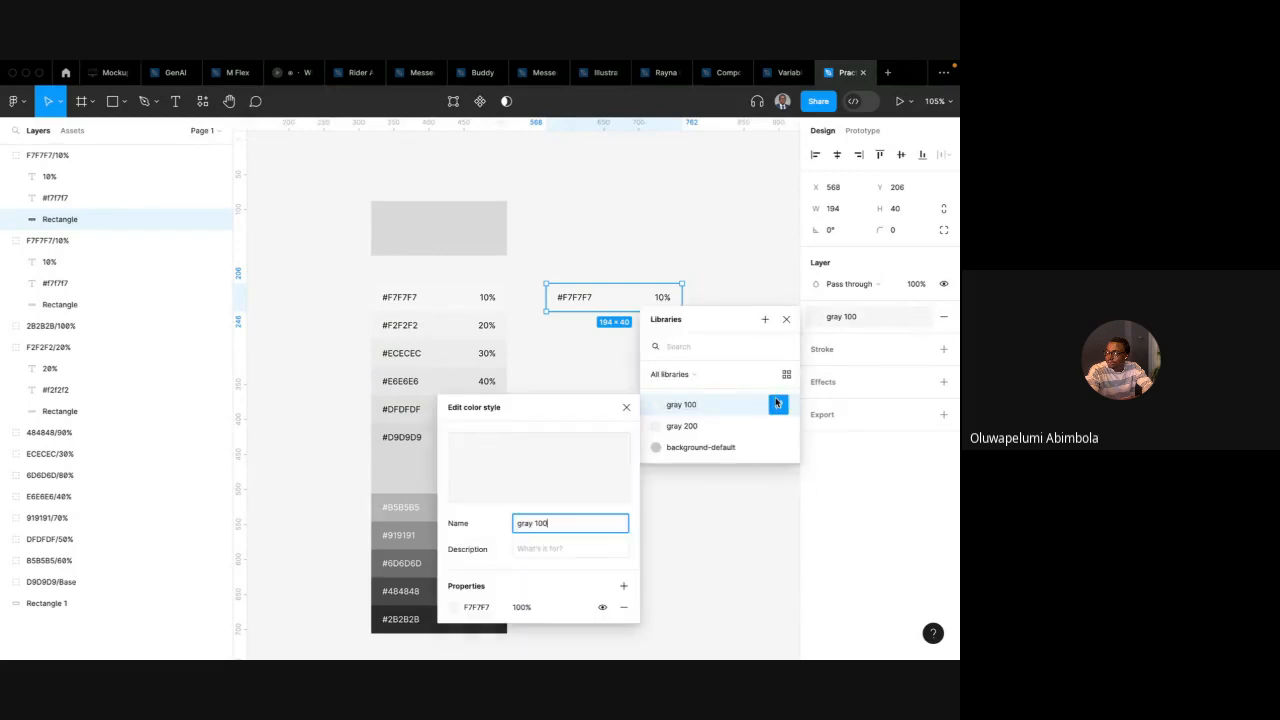
{"action": "left_click", "coordinate": [485, 610]}
{"action": "type", "text": "CFC7C7"}
{"action": "key", "text": "Return"}
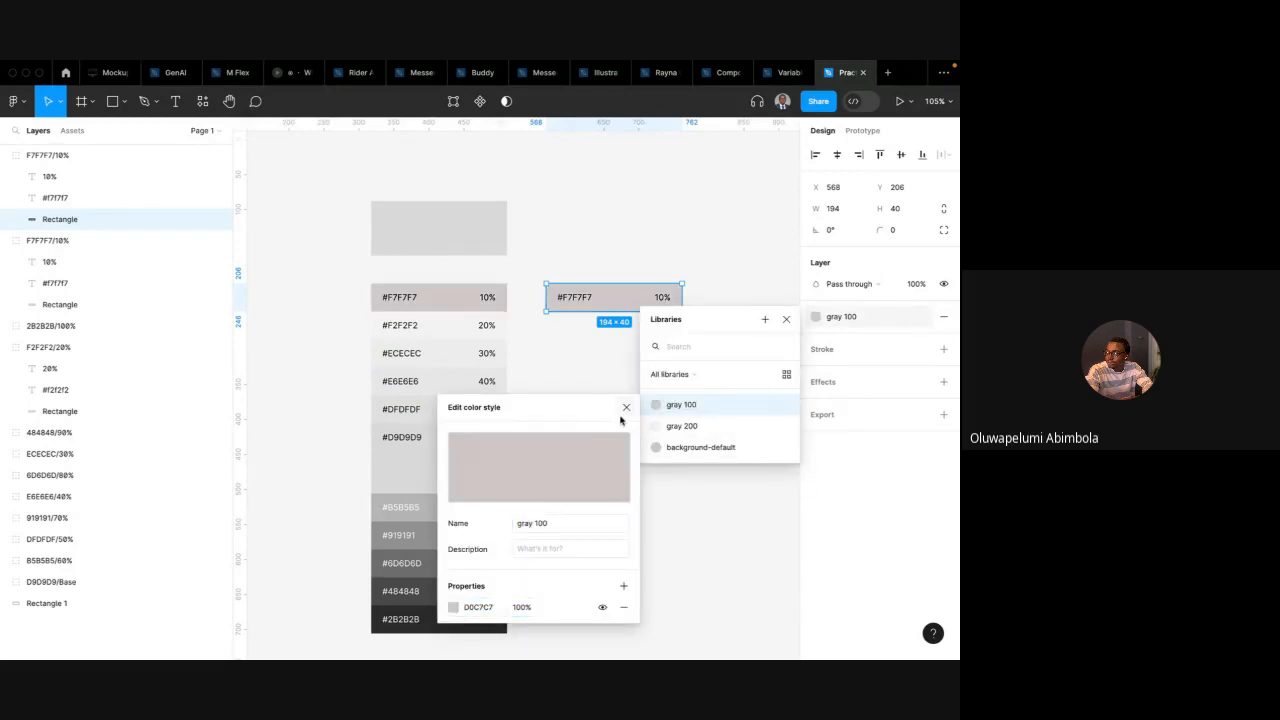
{"action": "left_click", "coordinate": [627, 411]}
{"action": "left_click", "coordinate": [786, 319]}
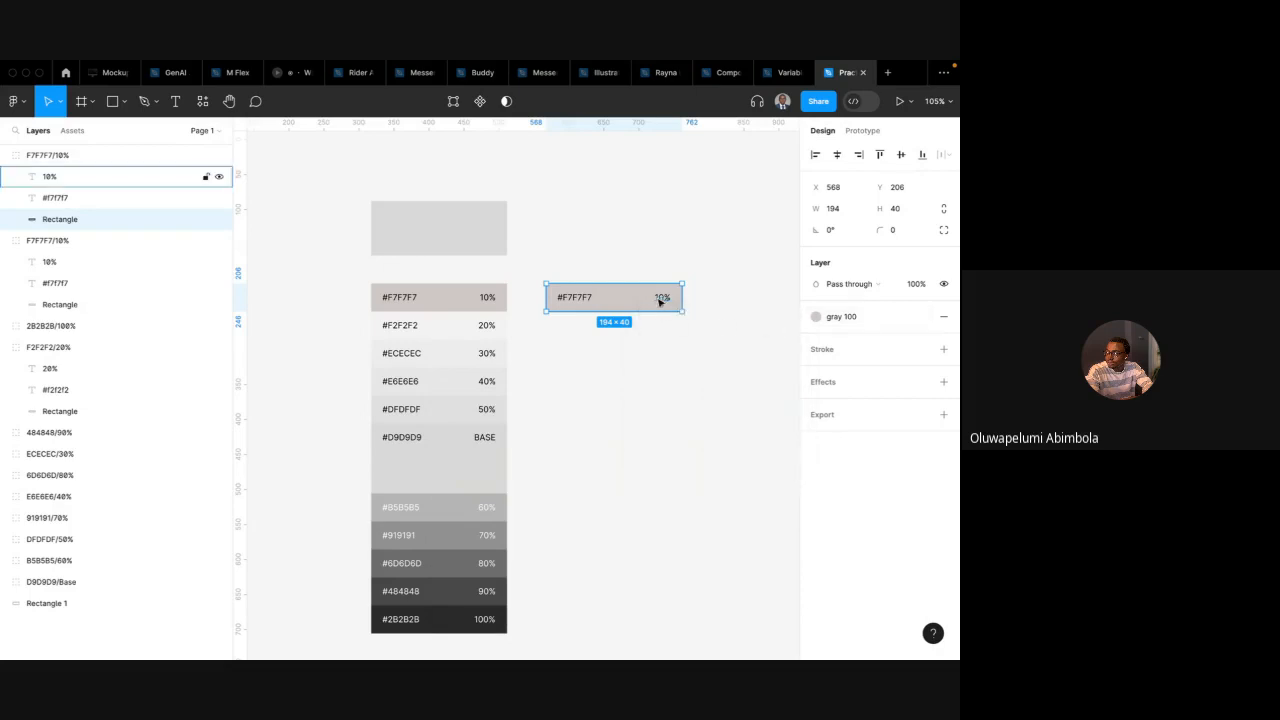
{"action": "left_click", "coordinate": [622, 332]}
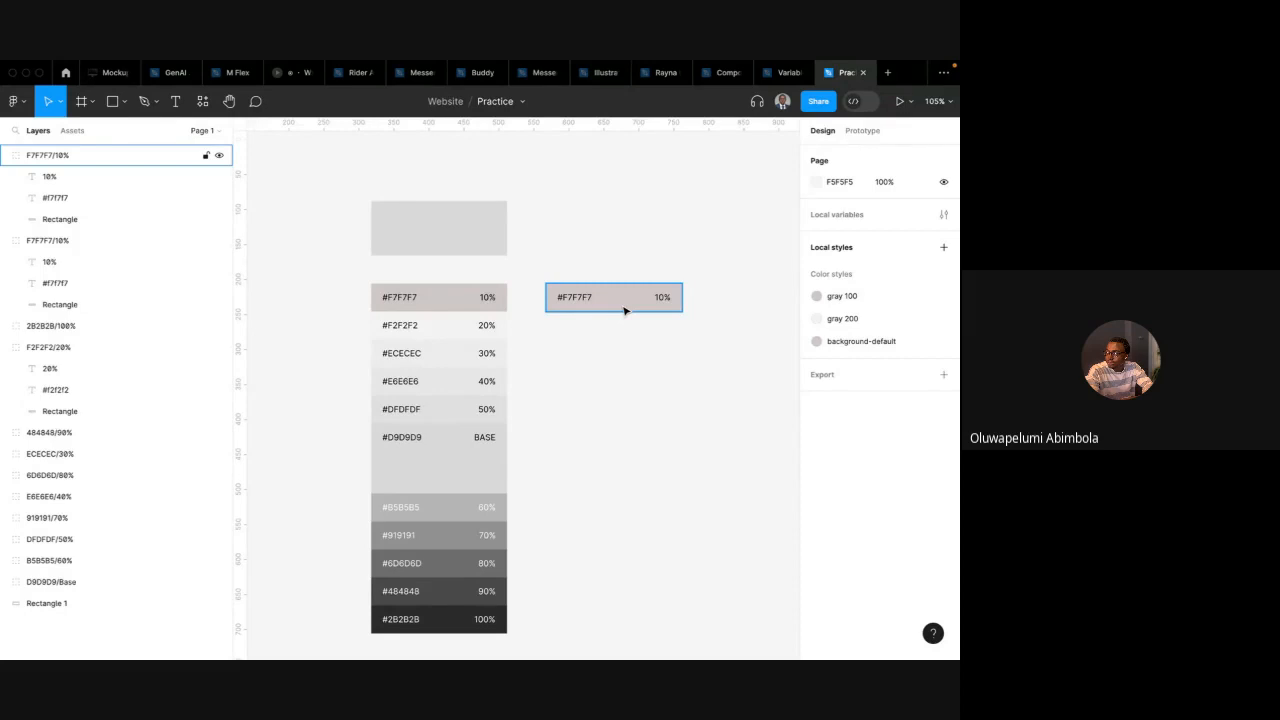
Nudge the copied swatch further right to X 597
{"action": "scroll", "coordinate": [574, 354], "scroll_direction": "up", "scroll_amount": 2}
{"action": "scroll", "coordinate": [574, 354], "scroll_direction": "right", "scroll_amount": 2}
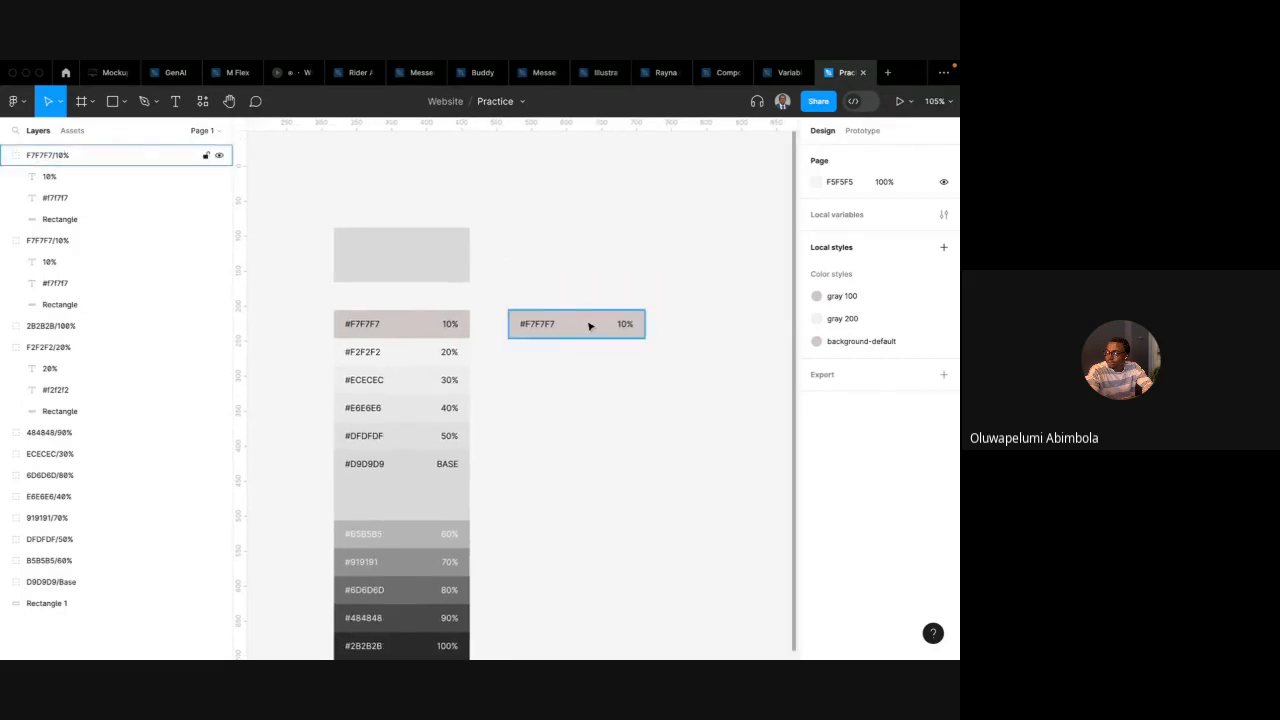
{"action": "left_click", "coordinate": [589, 326]}
{"action": "left_click", "coordinate": [434, 330]}
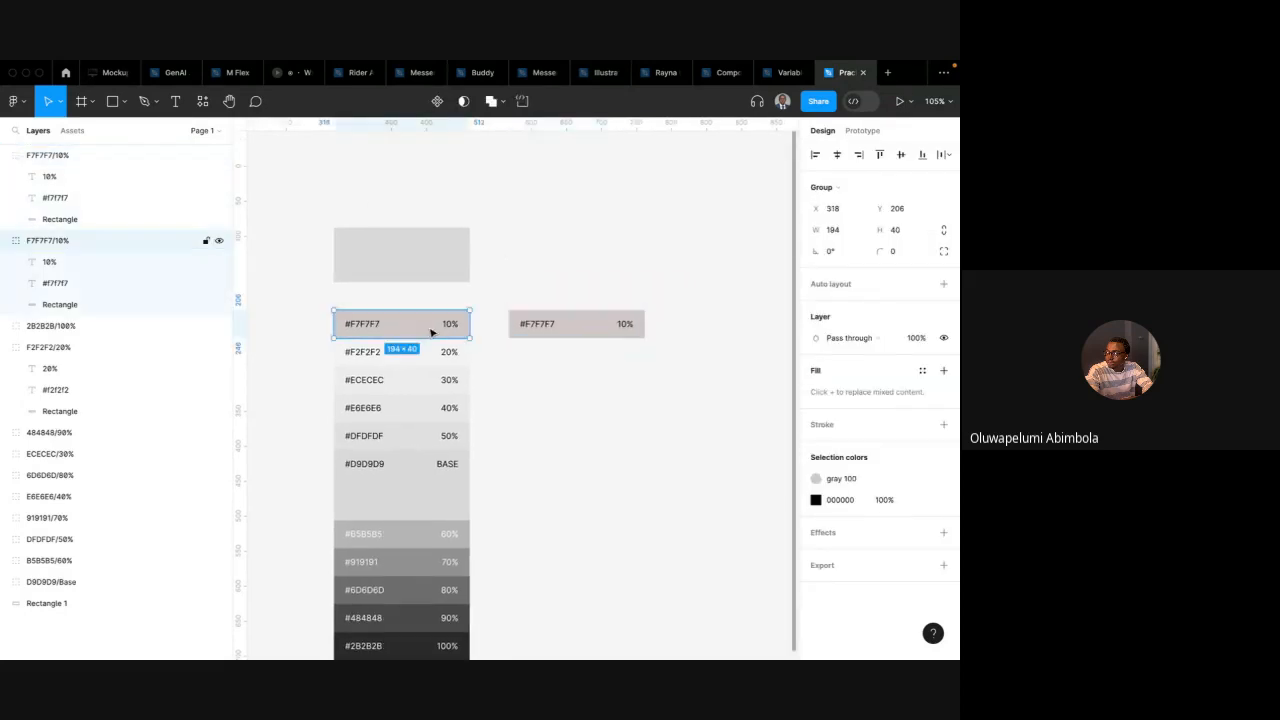
{"action": "left_click", "coordinate": [533, 333]}
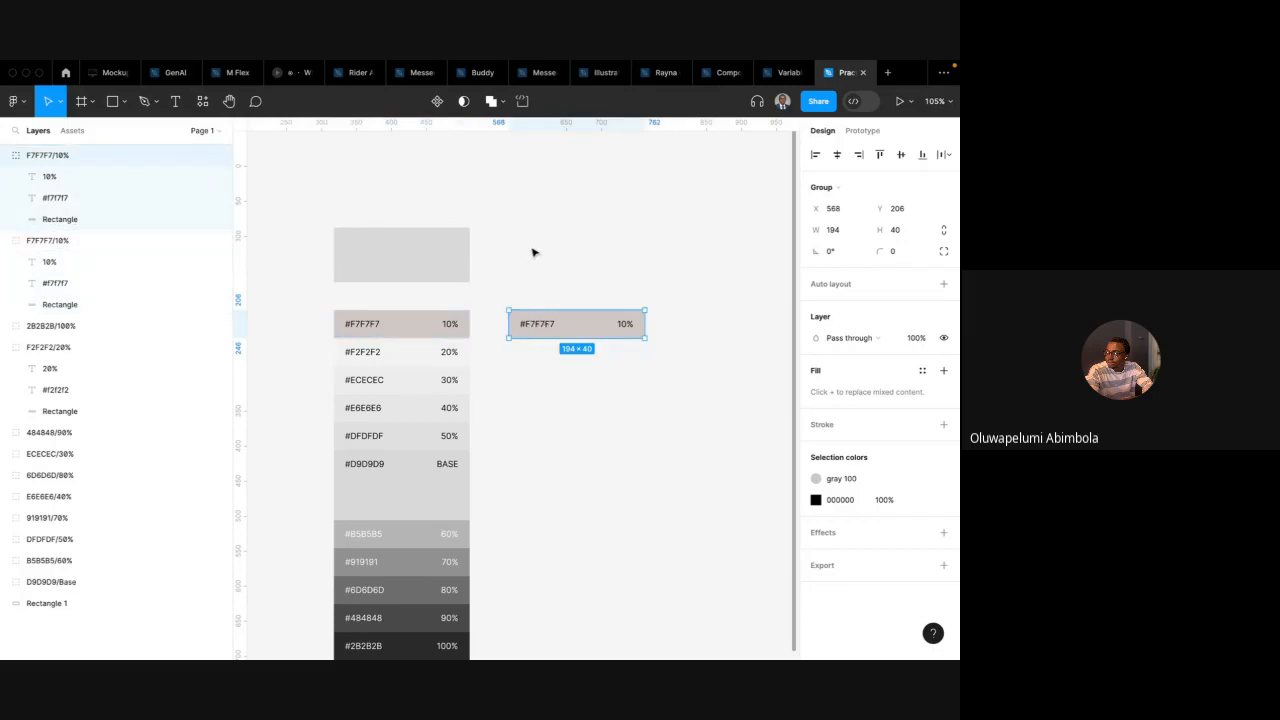
{"action": "scroll", "coordinate": [408, 420], "scroll_direction": "down", "scroll_amount": 2}
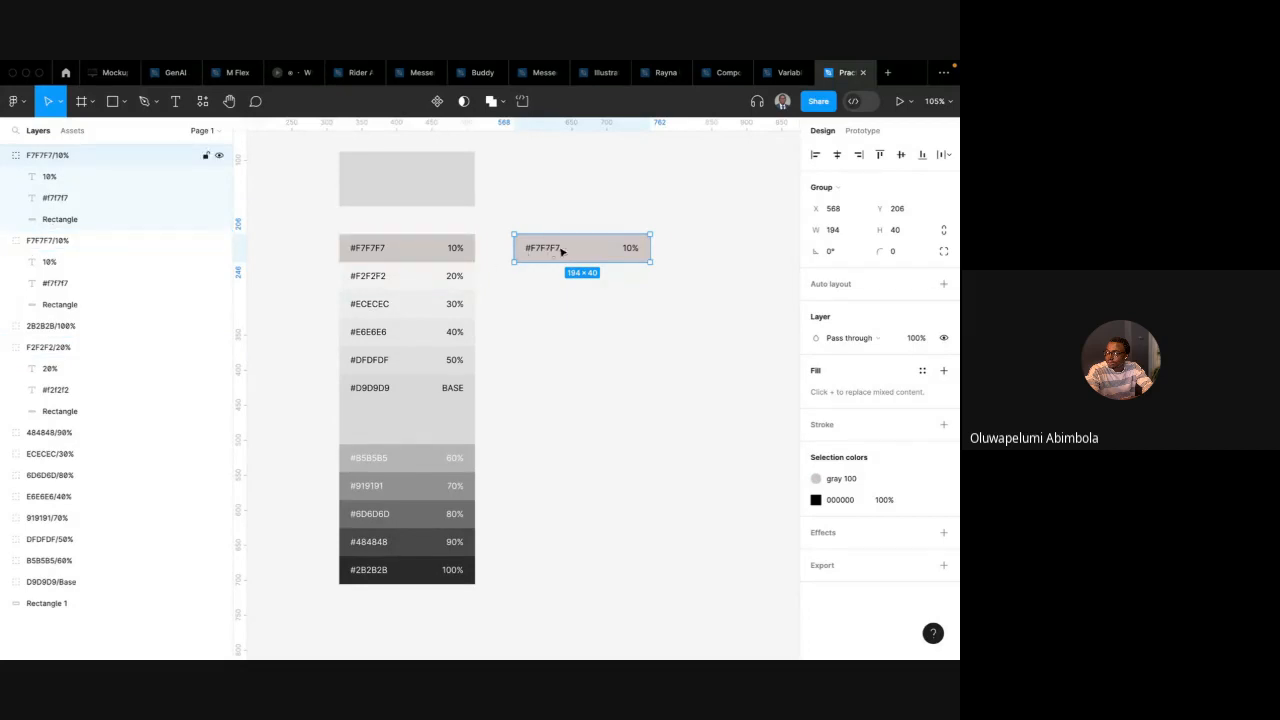
{"action": "key", "text": "shift+Right"}
{"action": "key", "text": "shift+Right"}
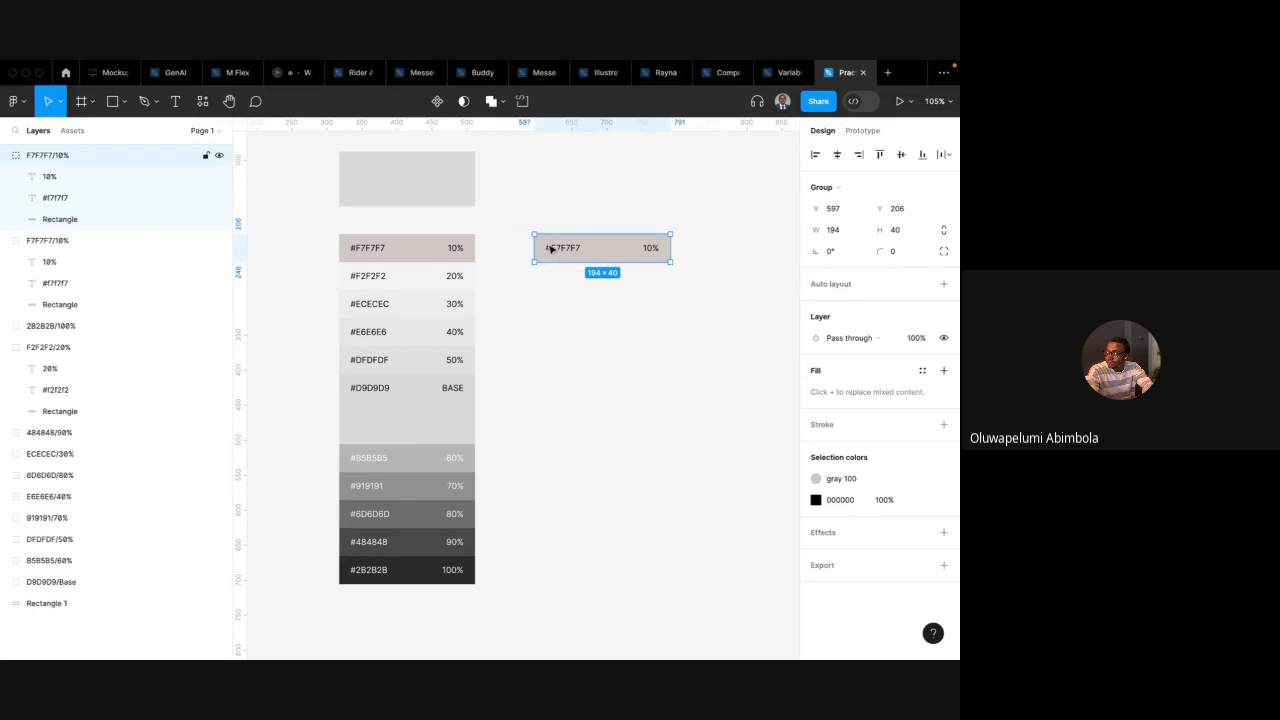
{"action": "left_click", "coordinate": [491, 238]}
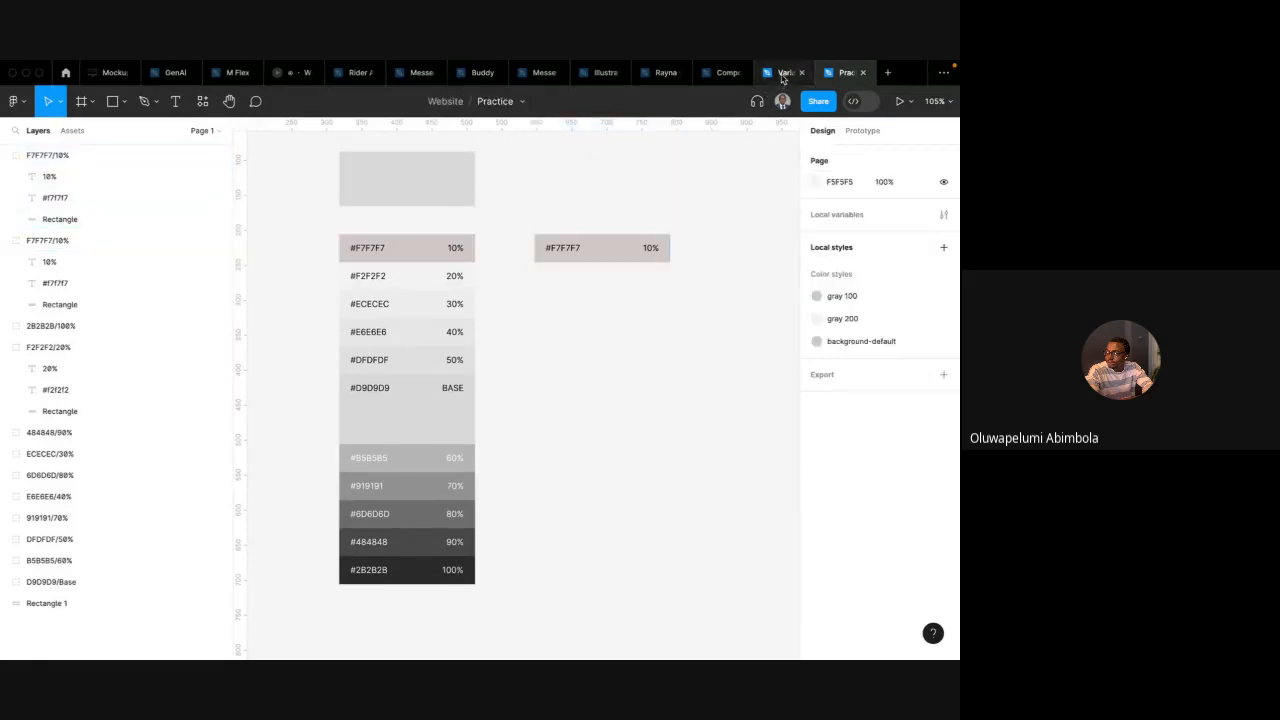
Switch to the Variables in Figma file and widen the Light frame's card to 381 px
{"action": "mouse_move", "coordinate": [783, 79]}
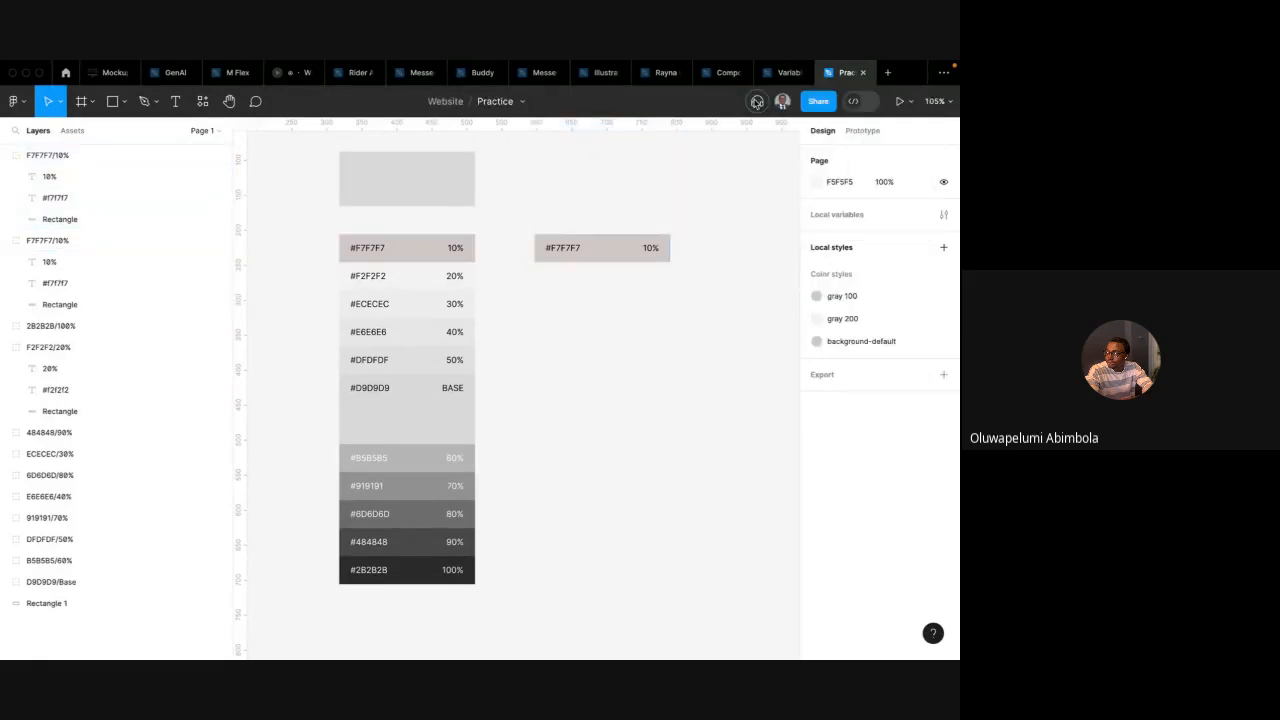
{"action": "left_click", "coordinate": [783, 76]}
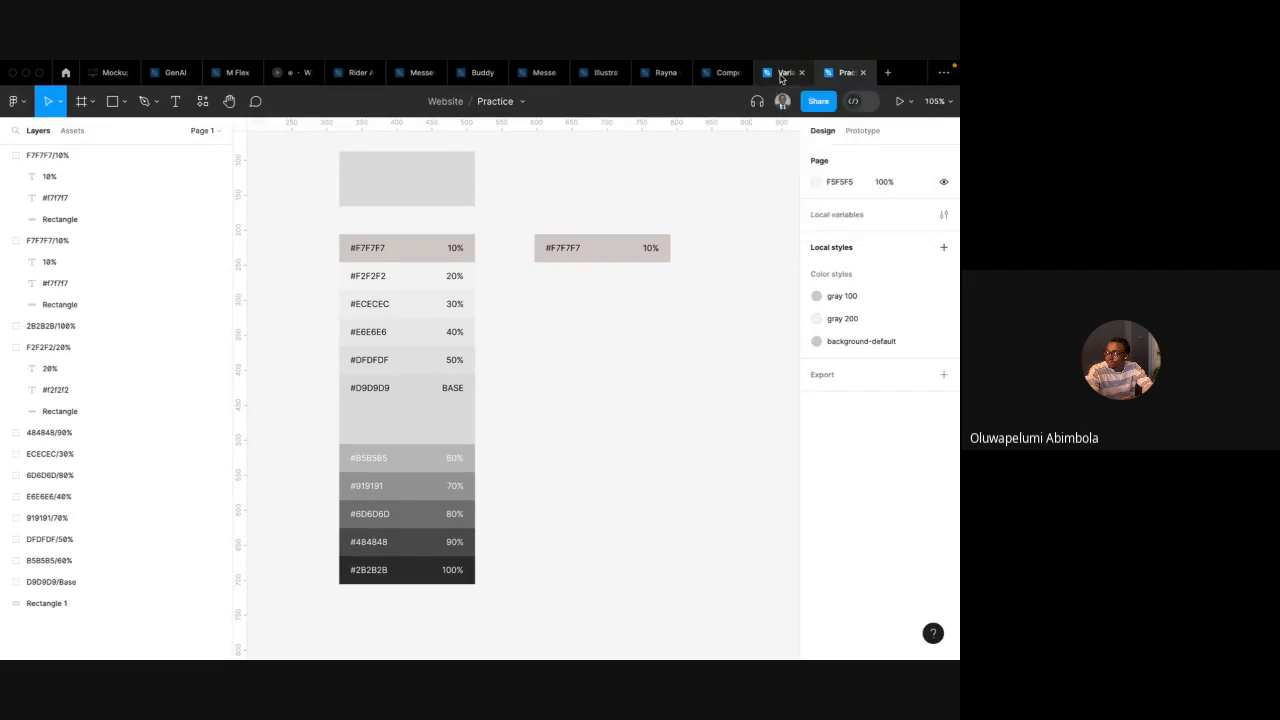
{"action": "scroll", "coordinate": [566, 280], "scroll_direction": "right", "scroll_amount": 5}
{"action": "scroll", "coordinate": [566, 280], "scroll_direction": "down", "scroll_amount": 4}
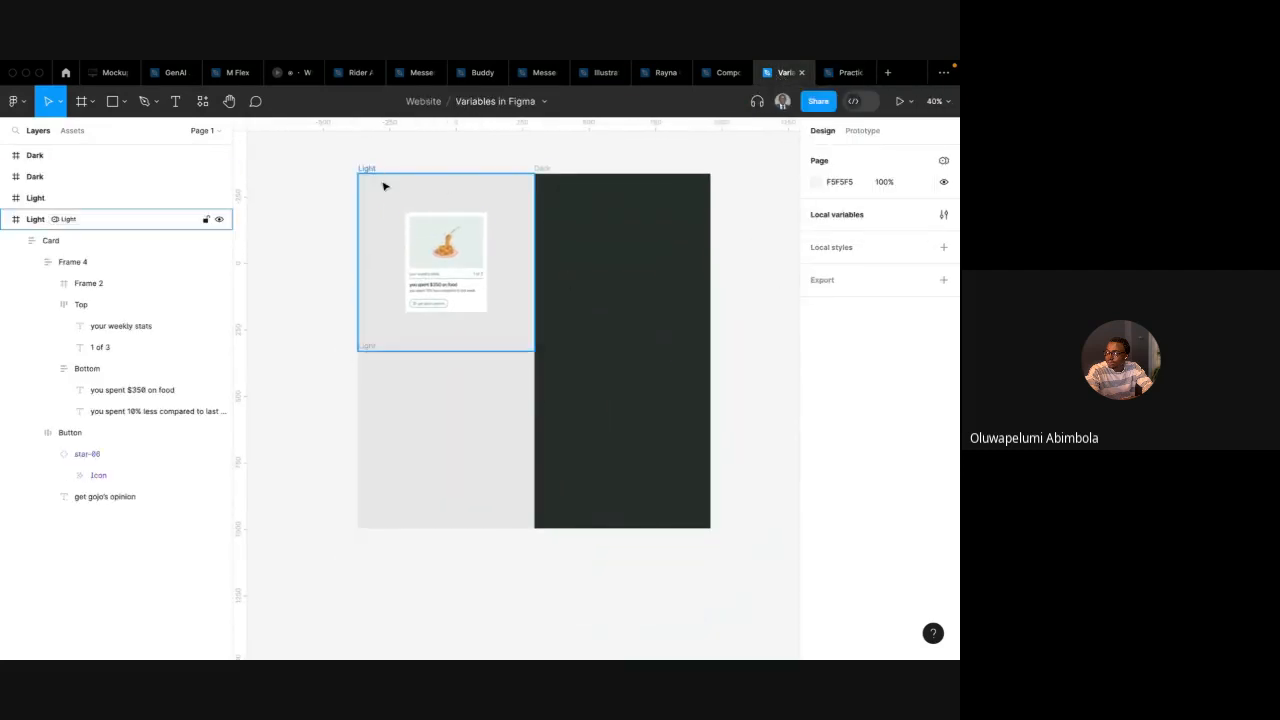
{"action": "scroll", "coordinate": [395, 208], "scroll_direction": "up", "scroll_amount": 3}
{"action": "scroll", "coordinate": [397, 212], "scroll_direction": "down", "scroll_amount": 2}
{"action": "scroll", "coordinate": [385, 225], "scroll_direction": "down", "scroll_amount": 1}
{"action": "left_click", "coordinate": [371, 240]}
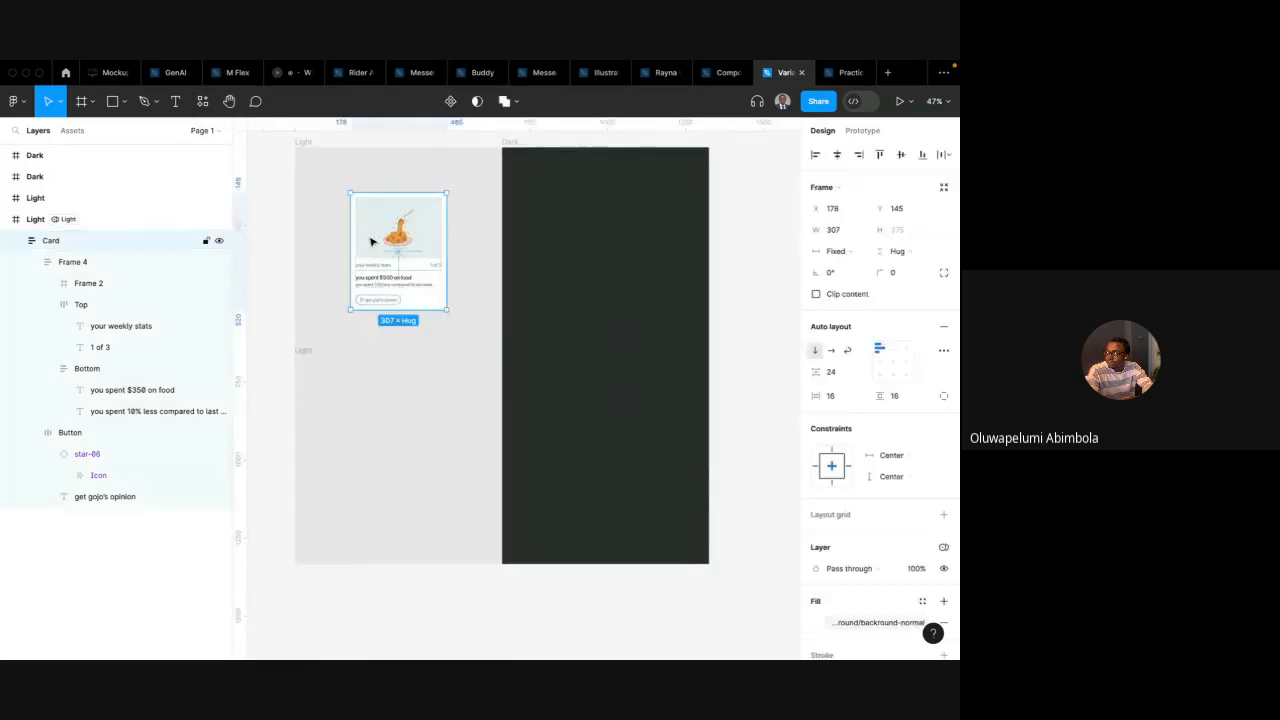
{"action": "scroll", "coordinate": [371, 242], "scroll_direction": "up", "scroll_amount": 3}
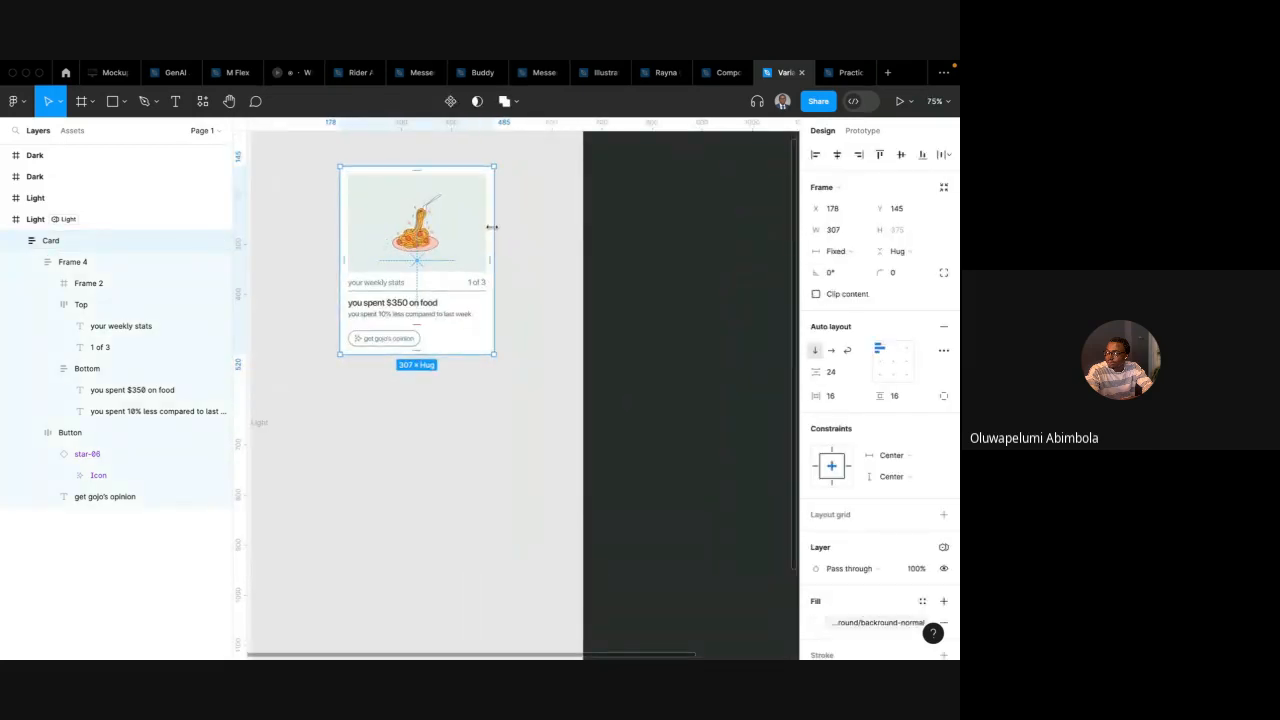
{"action": "left_click_drag", "start_coordinate": [493, 228], "coordinate": [534, 229]}
{"action": "scroll", "coordinate": [534, 234], "scroll_direction": "down", "scroll_amount": 5}
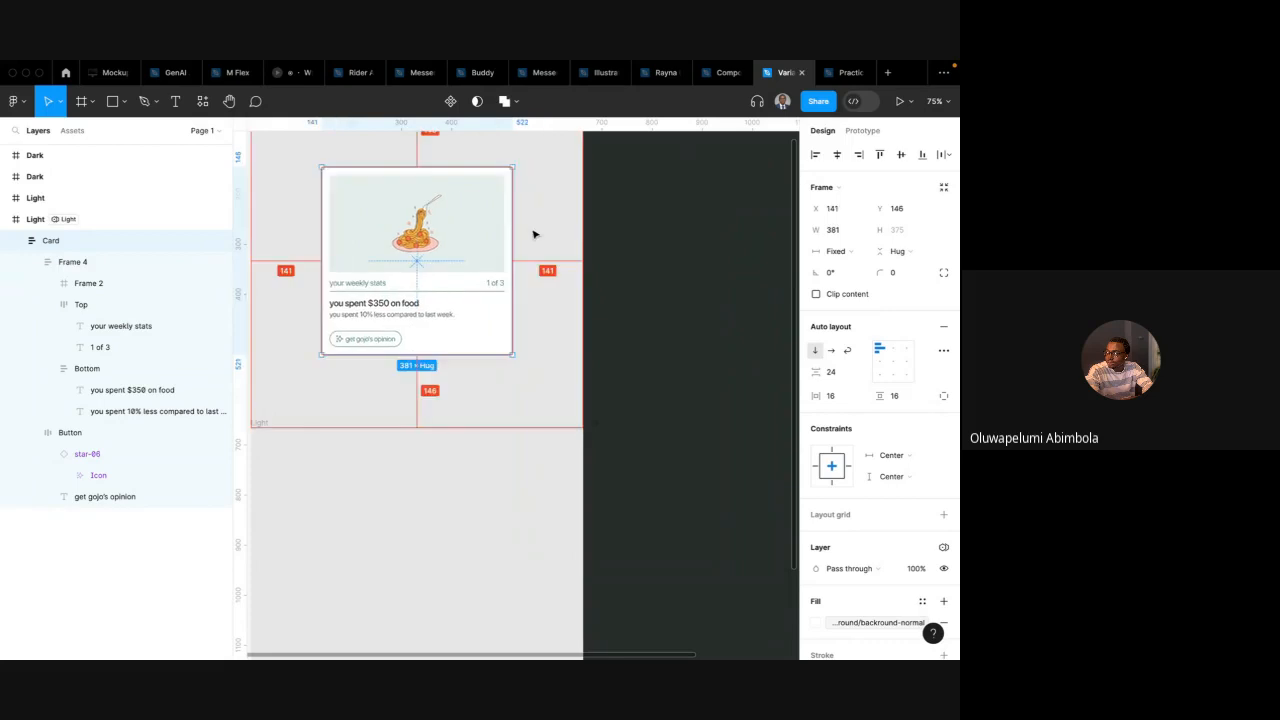
{"action": "scroll", "coordinate": [534, 234], "scroll_direction": "down", "scroll_amount": 1}
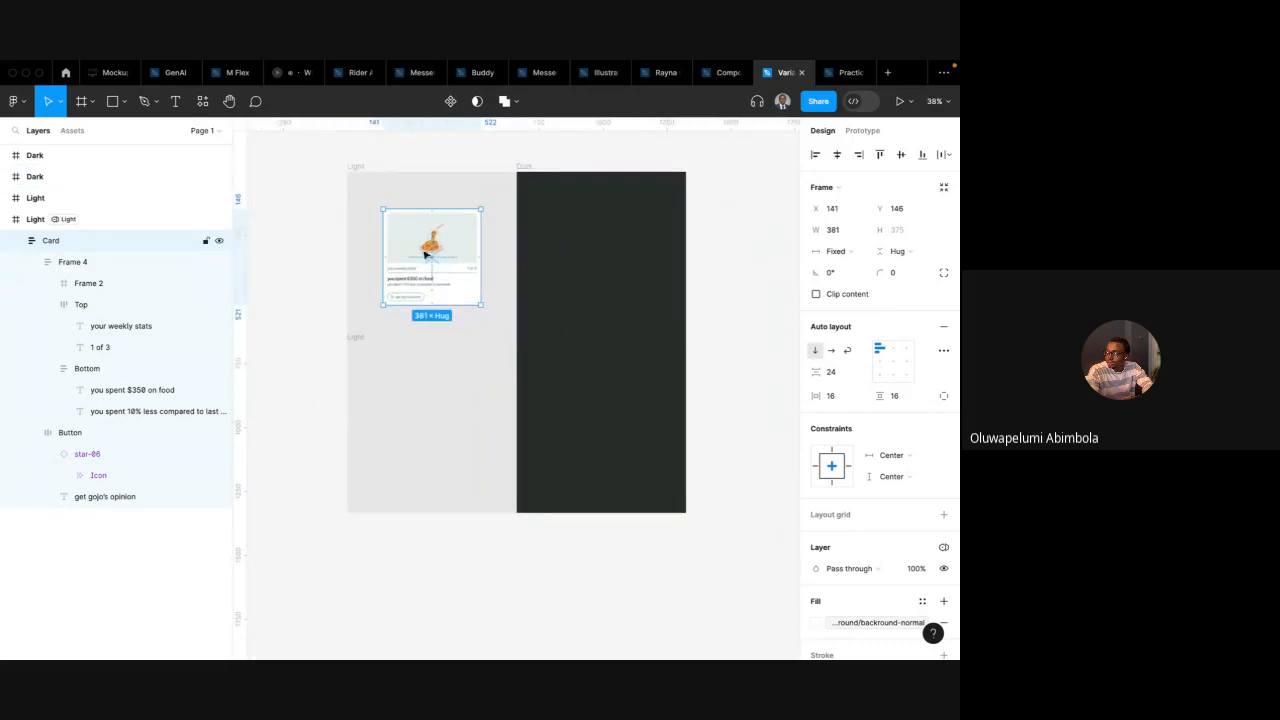
Reposition the card within the Light frame
{"action": "mouse_move", "coordinate": [425, 245]}
{"action": "left_mouse_down"}
{"action": "mouse_move", "coordinate": [591, 237]}
{"action": "mouse_move", "coordinate": [410, 234]}
{"action": "mouse_move", "coordinate": [620, 233]}
{"action": "mouse_move", "coordinate": [591, 246]}
{"action": "mouse_move", "coordinate": [517, 230]}
{"action": "mouse_move", "coordinate": [424, 256]}
{"action": "mouse_move", "coordinate": [598, 240]}
{"action": "mouse_move", "coordinate": [422, 252]}
{"action": "left_mouse_up"}
{"action": "left_click_drag", "start_coordinate": [584, 237], "coordinate": [424, 247]}
{"action": "scroll", "coordinate": [424, 247], "scroll_direction": "up", "scroll_amount": 5}
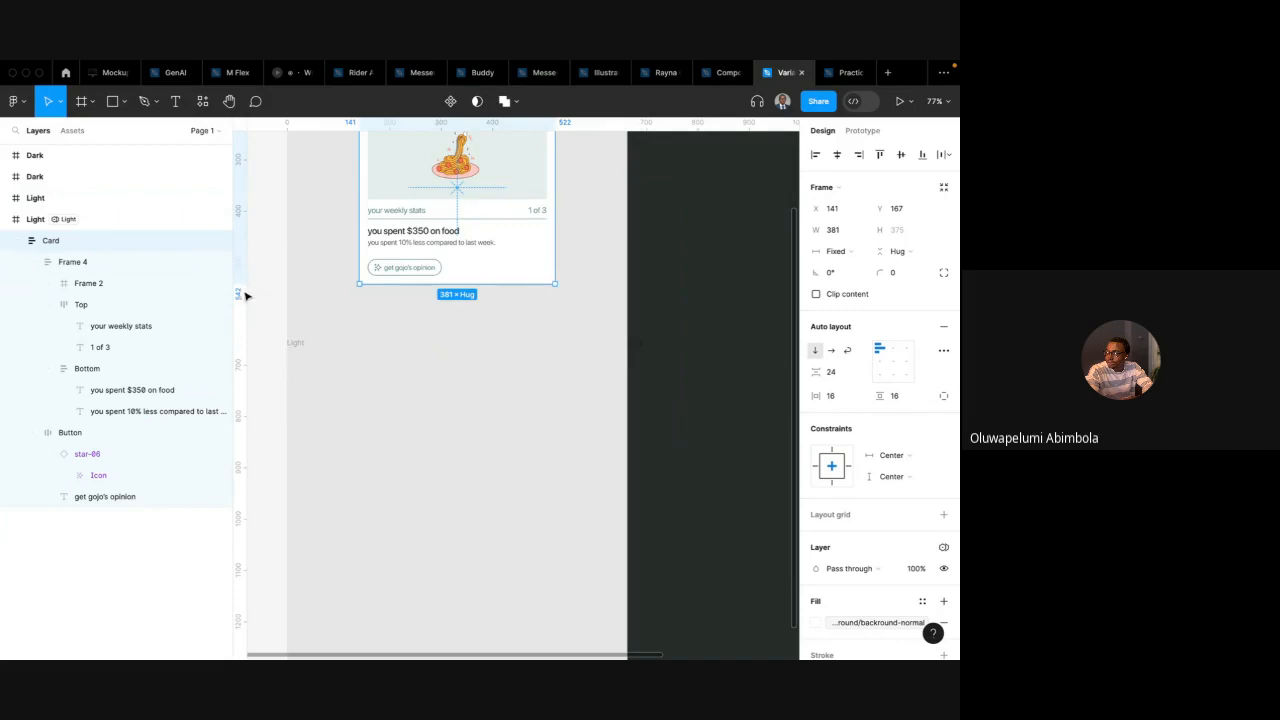
{"action": "left_click_drag", "start_coordinate": [233, 281], "coordinate": [170, 287]}
{"action": "left_click_drag", "start_coordinate": [440, 178], "coordinate": [440, 477]}
{"action": "scroll", "coordinate": [440, 476], "scroll_direction": "down", "scroll_amount": 2}
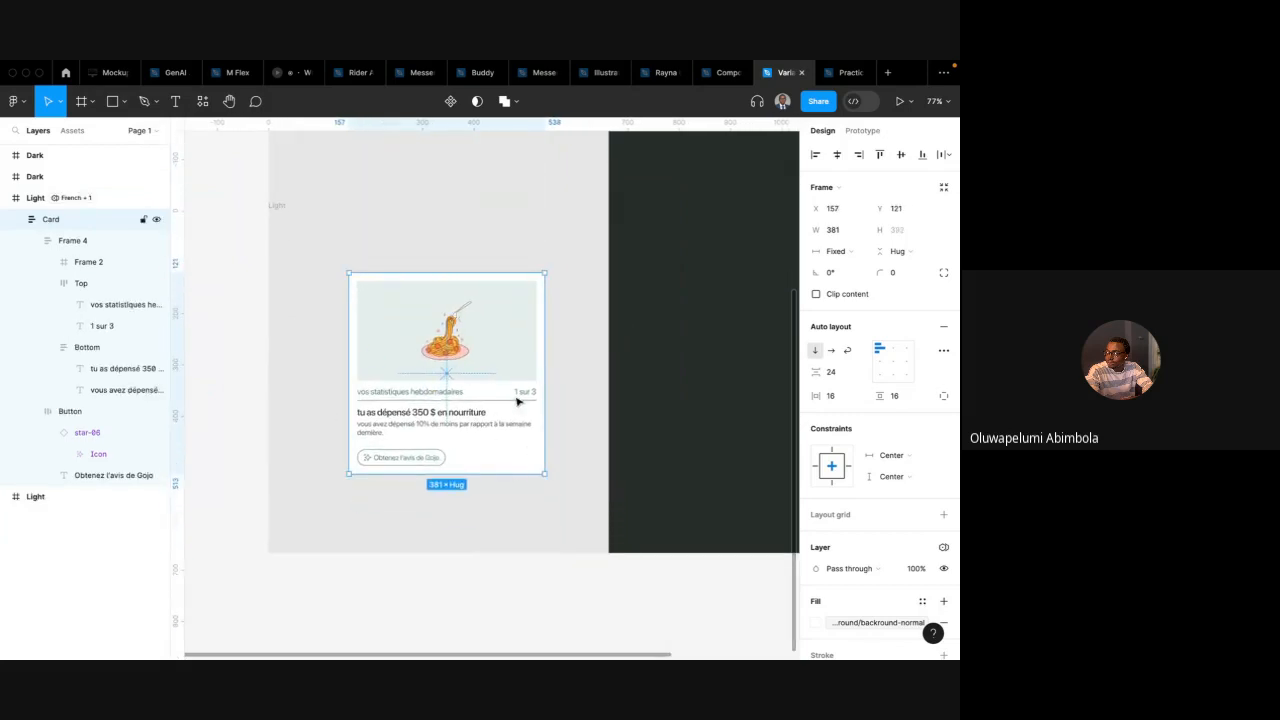
{"action": "scroll", "coordinate": [490, 392], "scroll_direction": "up", "scroll_amount": 1}
{"action": "scroll", "coordinate": [490, 392], "scroll_direction": "down", "scroll_amount": 3}
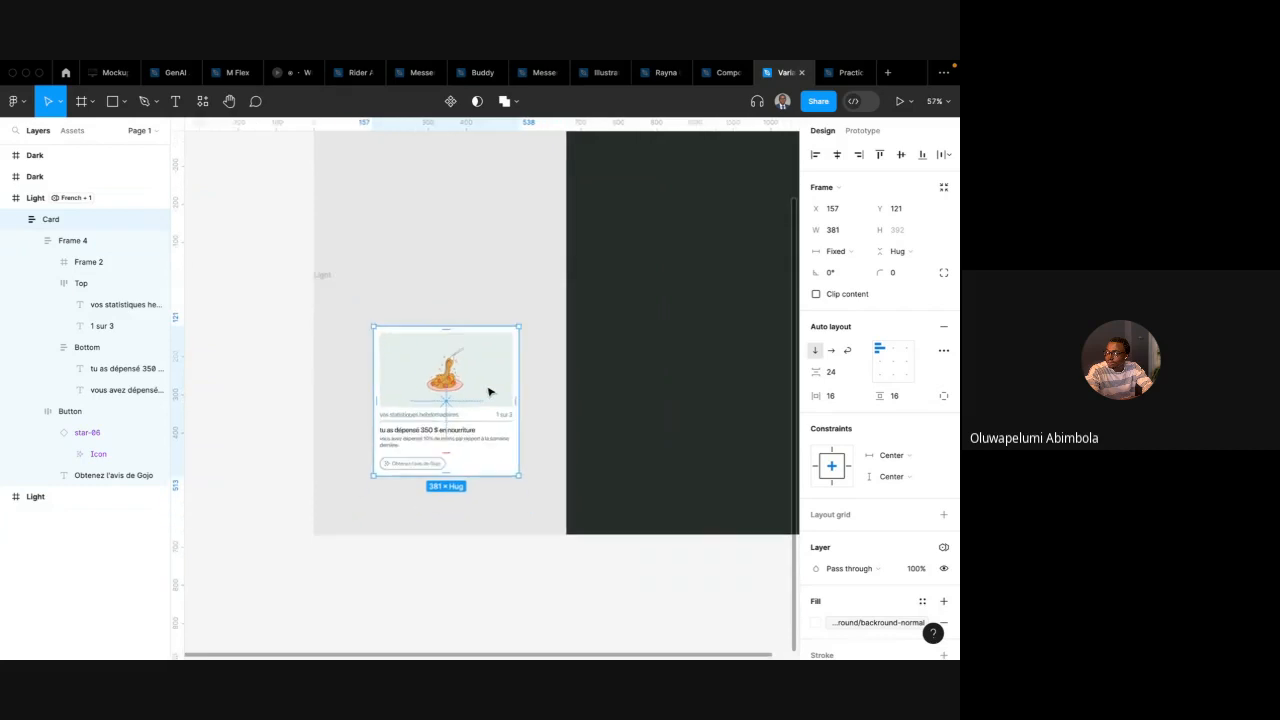
{"action": "left_click_drag", "start_coordinate": [518, 365], "coordinate": [469, 168]}
Switch to Google Meet to read the in-call messages, then return to Figma
{"action": "key", "text": "ctrl+Left"}
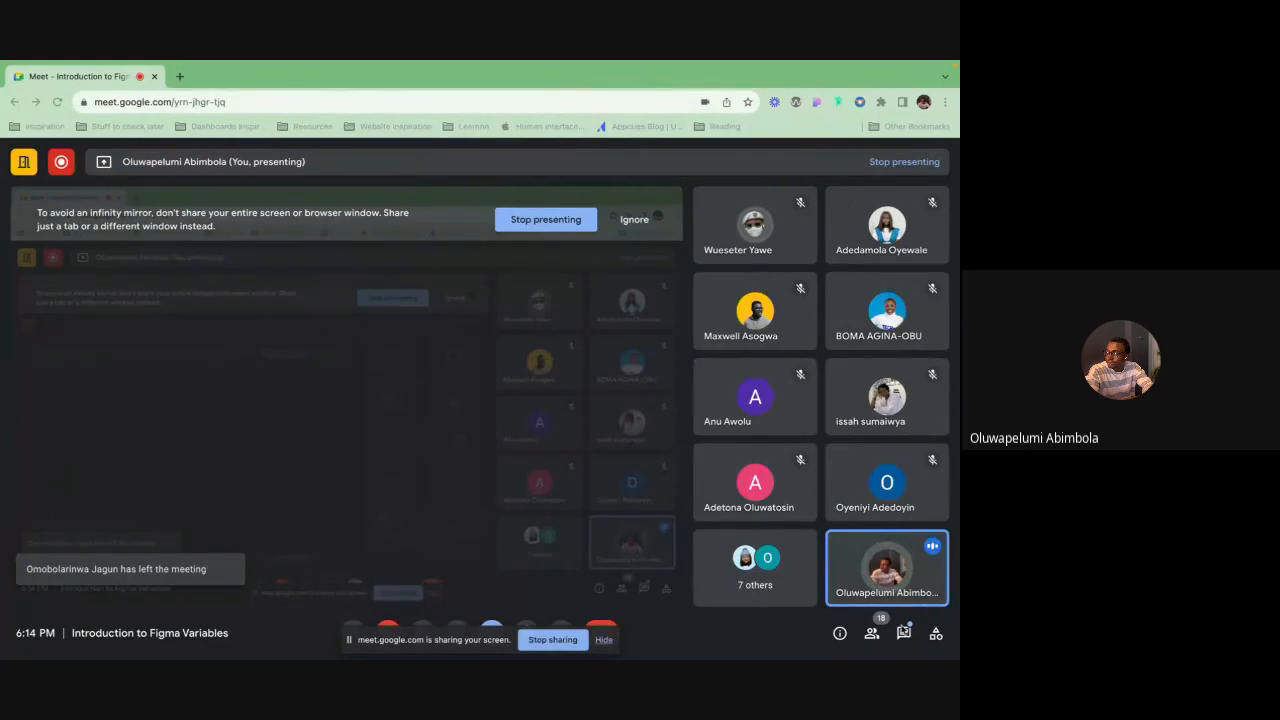
{"action": "left_click", "coordinate": [904, 634]}
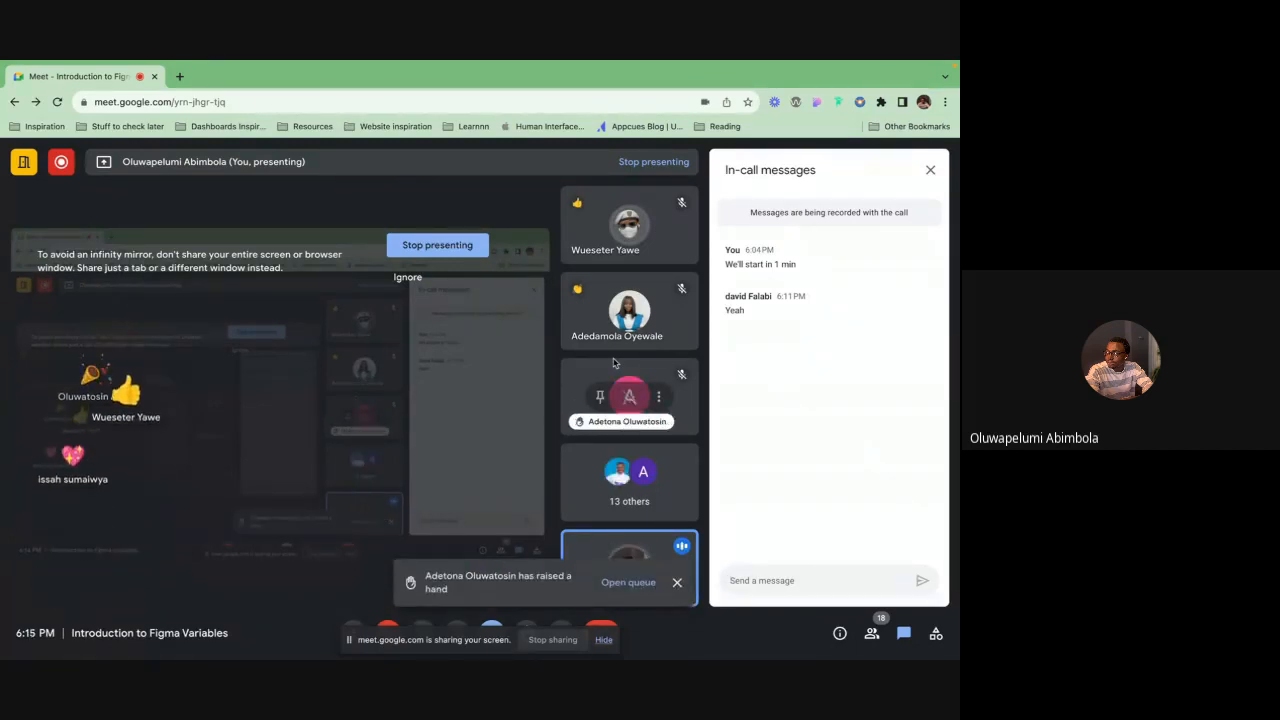
{"action": "key", "text": "ctrl+Right"}
{"action": "scroll", "coordinate": [550, 305], "scroll_direction": "up", "scroll_amount": 2}
{"action": "scroll", "coordinate": [550, 305], "scroll_direction": "right", "scroll_amount": 2}
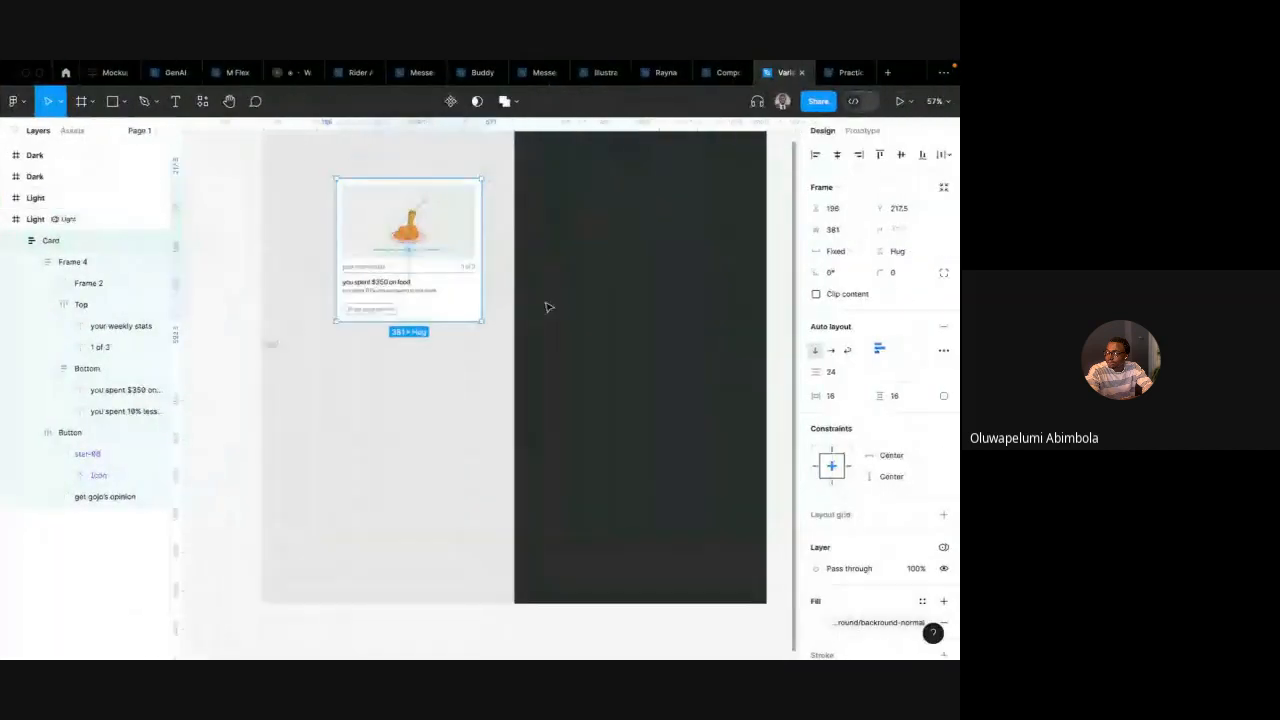
{"action": "scroll", "coordinate": [630, 199], "scroll_direction": "down", "scroll_amount": 3}
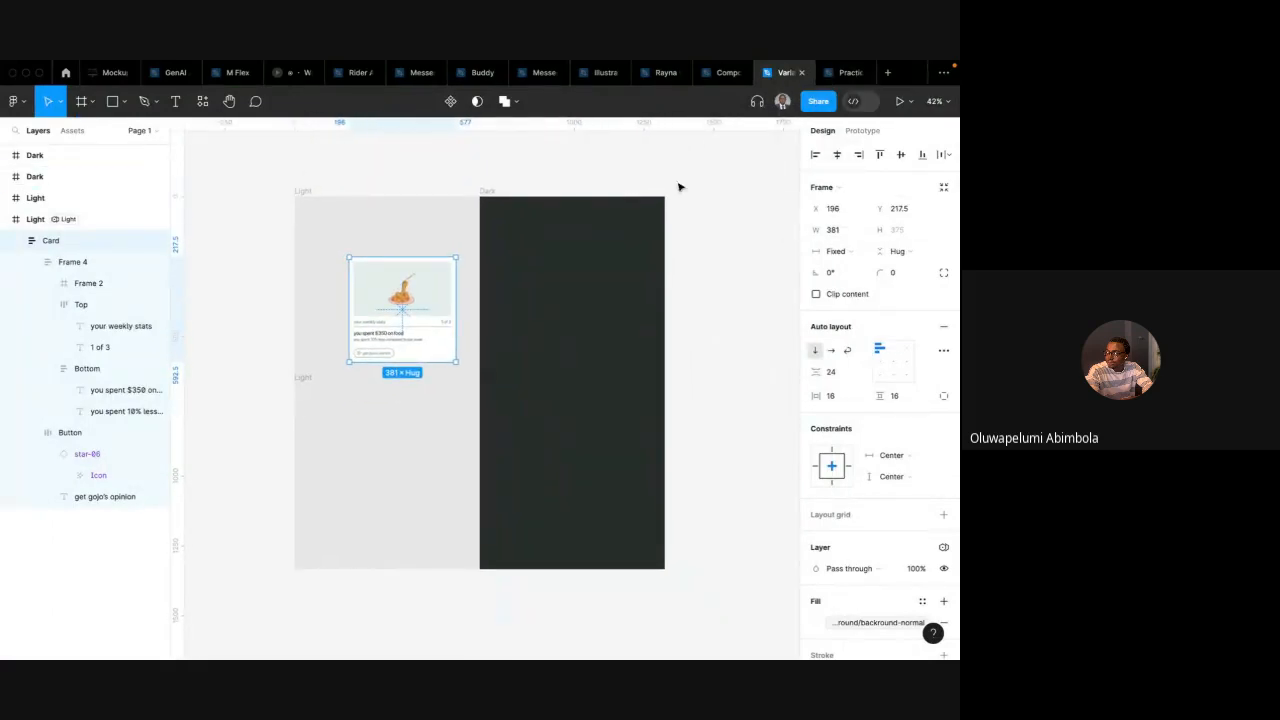
Copy the card from the Variables in Figma file and paste it into the Practice file beside the swatches
{"action": "left_click", "coordinate": [839, 77]}
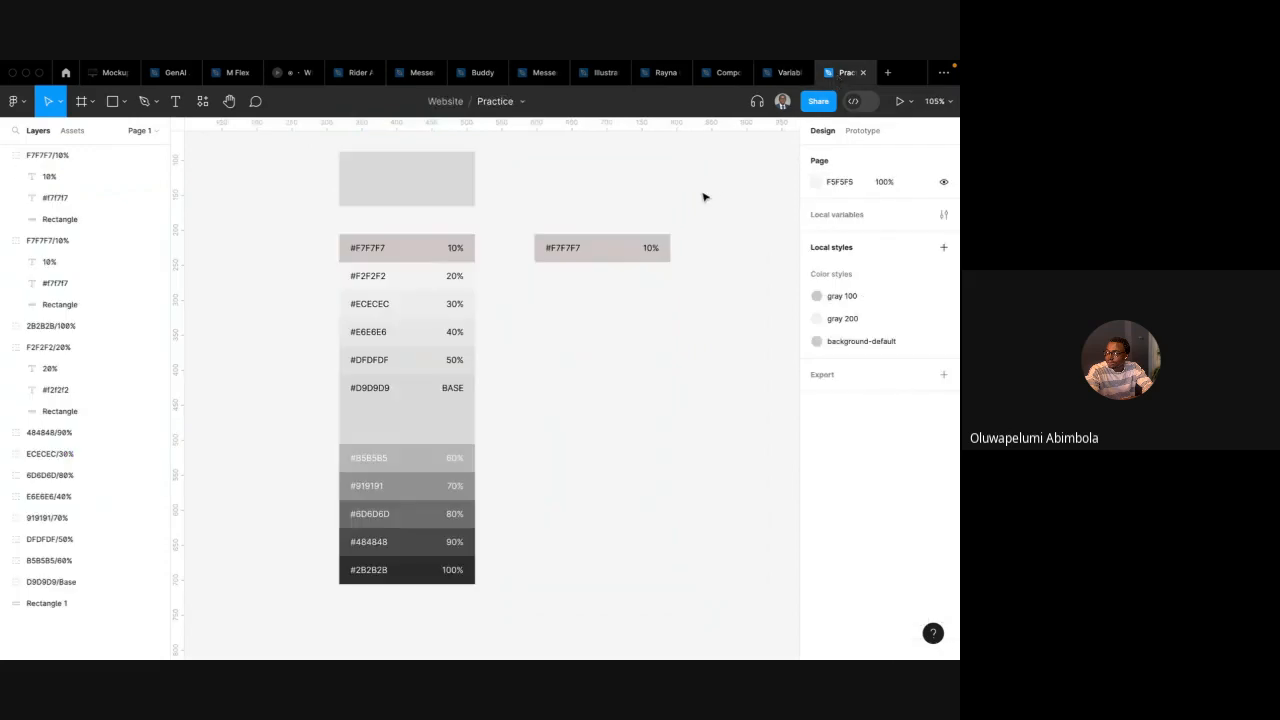
{"action": "scroll", "coordinate": [703, 198], "scroll_direction": "down", "scroll_amount": 5}
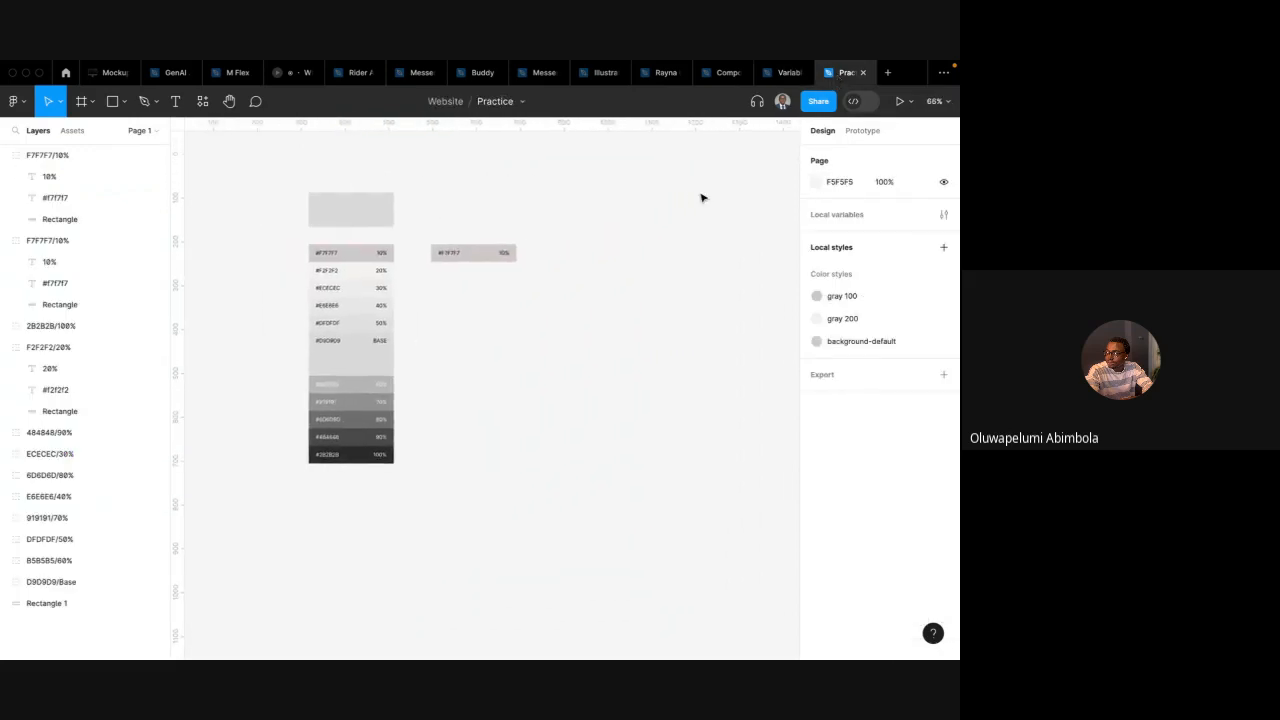
{"action": "left_click", "coordinate": [785, 73]}
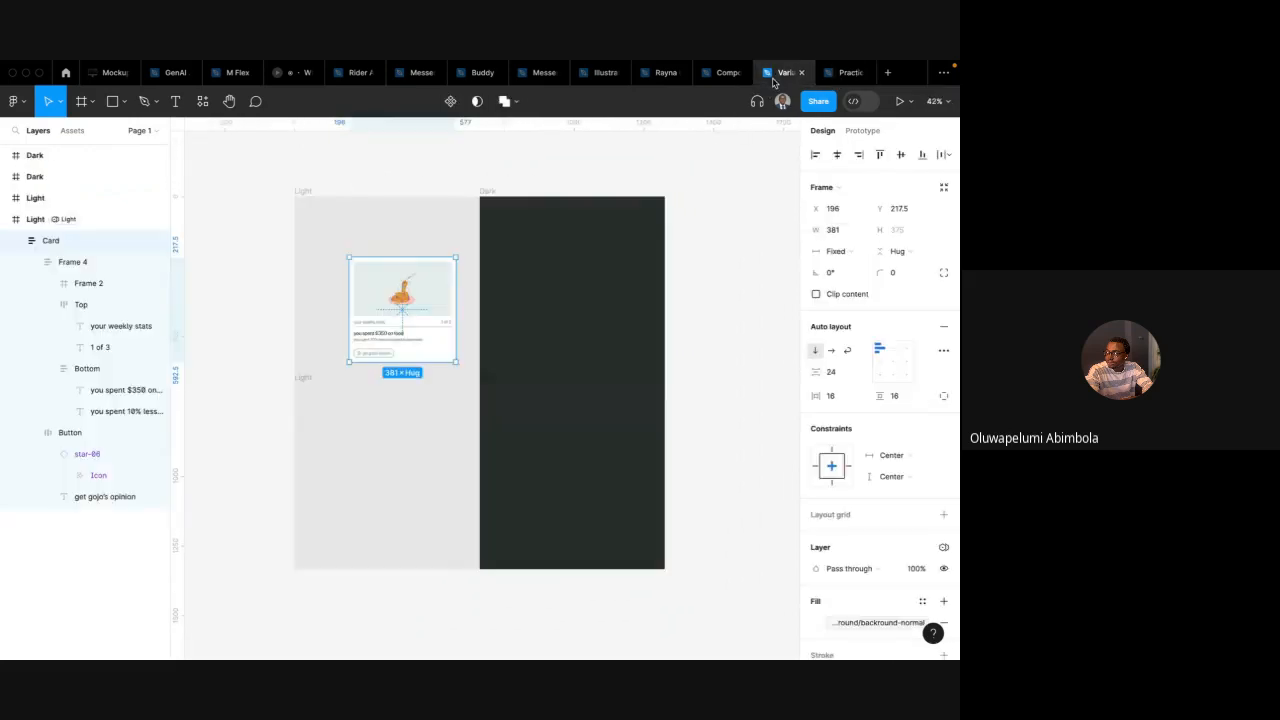
{"action": "scroll", "coordinate": [548, 242], "scroll_direction": "down", "scroll_amount": 1}
{"action": "scroll", "coordinate": [548, 242], "scroll_direction": "left", "scroll_amount": 1}
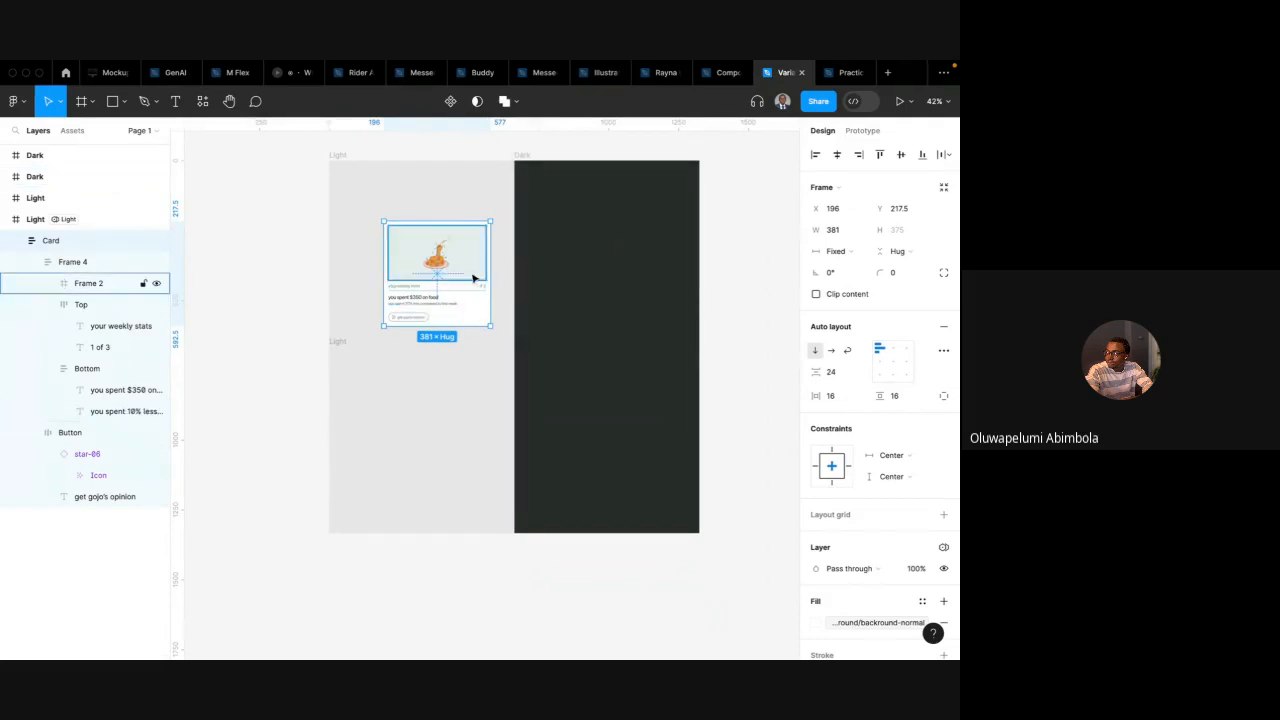
{"action": "left_click", "coordinate": [850, 72]}
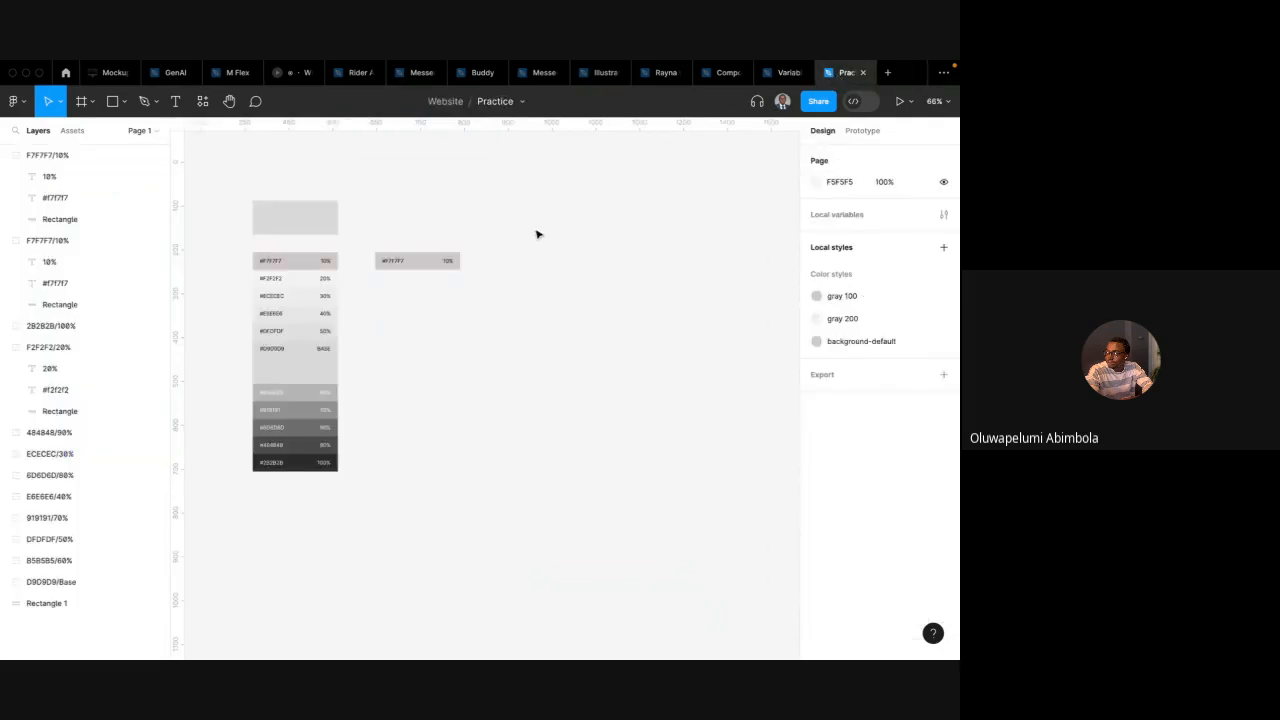
{"action": "right_click", "coordinate": [537, 237]}
{"action": "left_click", "coordinate": [557, 241]}
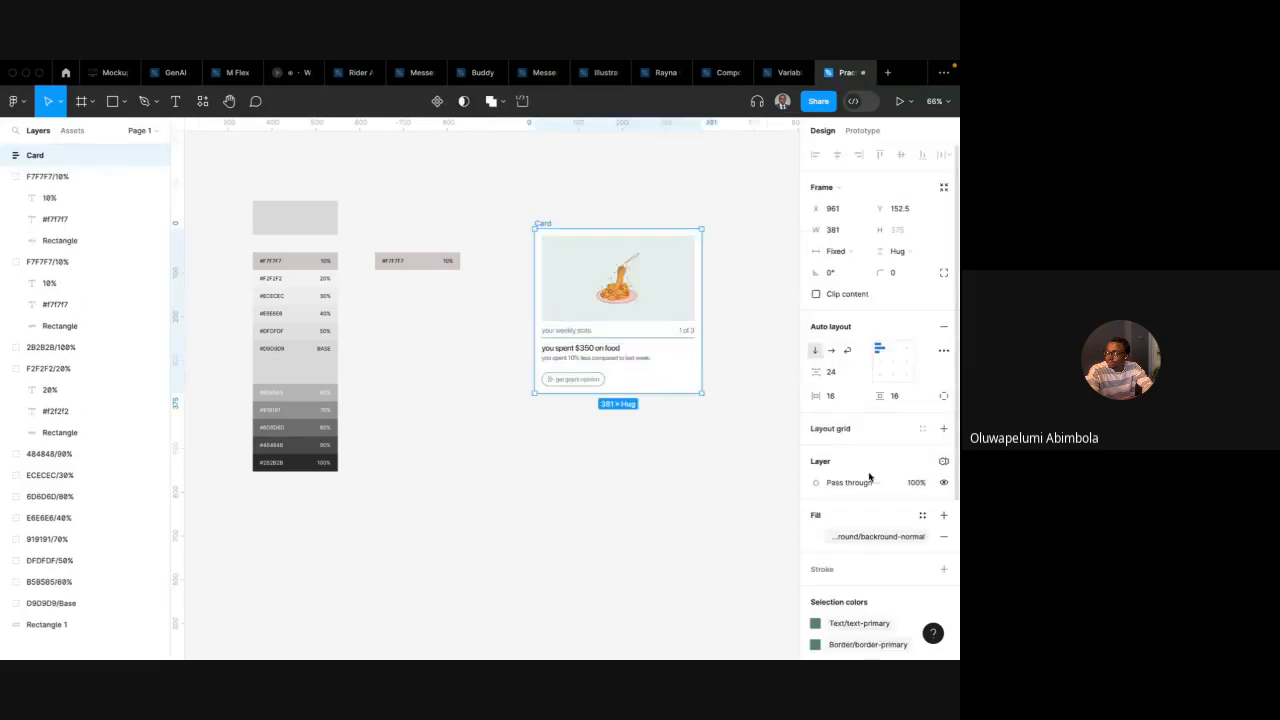
Detach the pasted card's fill and selection colour variables
{"action": "scroll", "coordinate": [880, 490], "scroll_direction": "down", "scroll_amount": 1}
{"action": "left_click", "coordinate": [921, 518]}
{"action": "left_click", "coordinate": [643, 274]}
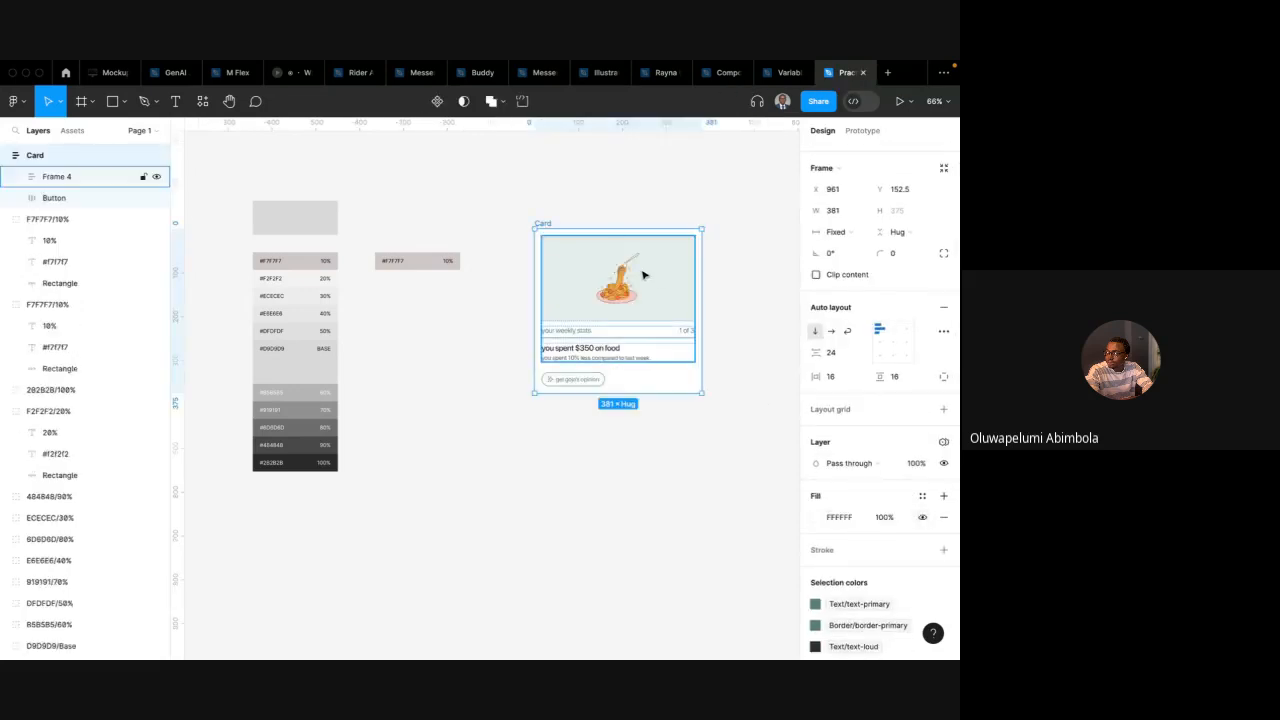
{"action": "scroll", "coordinate": [874, 543], "scroll_direction": "down", "scroll_amount": 3}
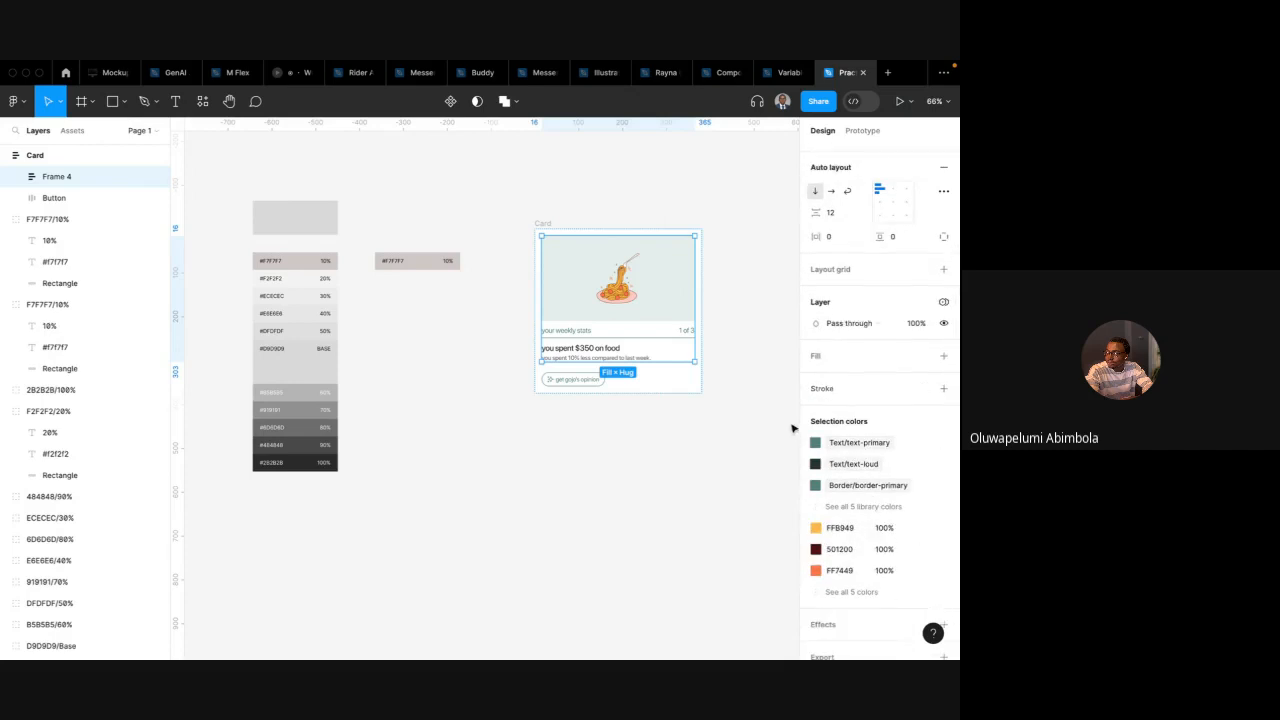
{"action": "left_click", "coordinate": [755, 418]}
{"action": "left_click", "coordinate": [543, 223]}
{"action": "scroll", "coordinate": [919, 518], "scroll_direction": "down", "scroll_amount": 3}
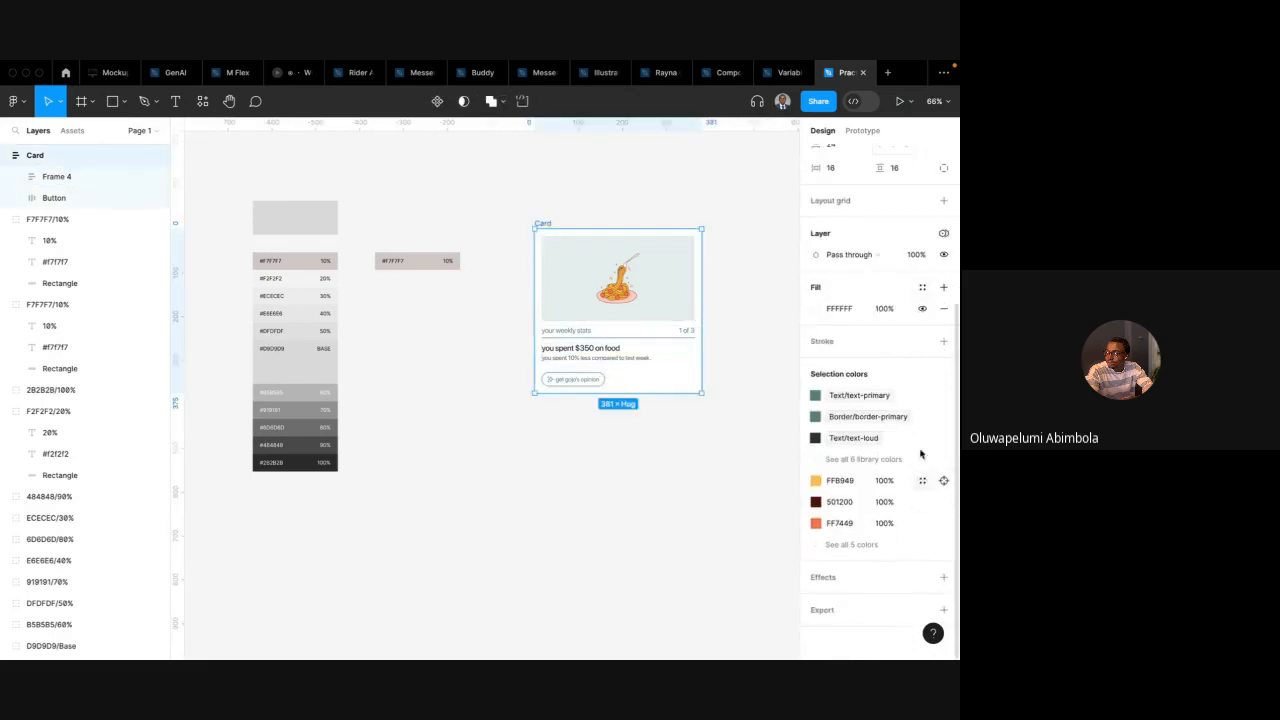
{"action": "left_click", "coordinate": [925, 396]}
{"action": "left_click", "coordinate": [925, 396]}
{"action": "left_click", "coordinate": [923, 396]}
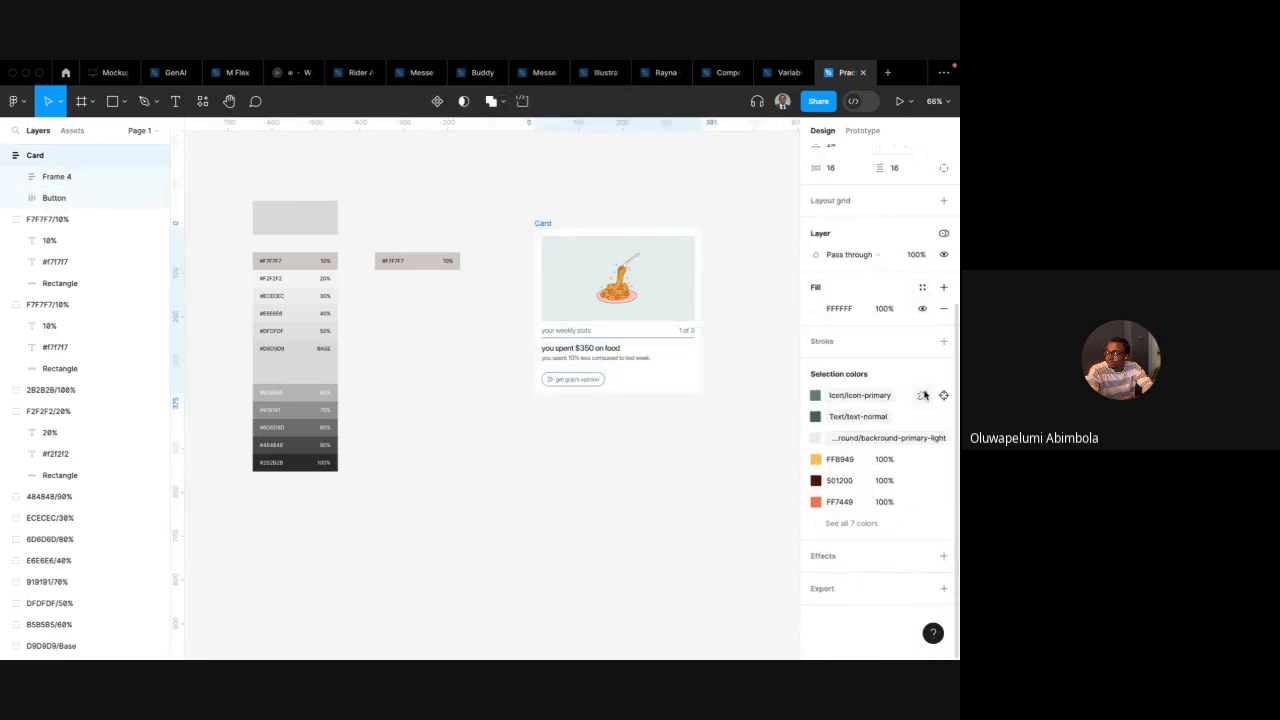
{"action": "left_click", "coordinate": [923, 396]}
{"action": "left_click", "coordinate": [923, 396]}
{"action": "left_click", "coordinate": [923, 396]}
Move the pasted card up to Y 31
{"action": "left_click", "coordinate": [872, 458]}
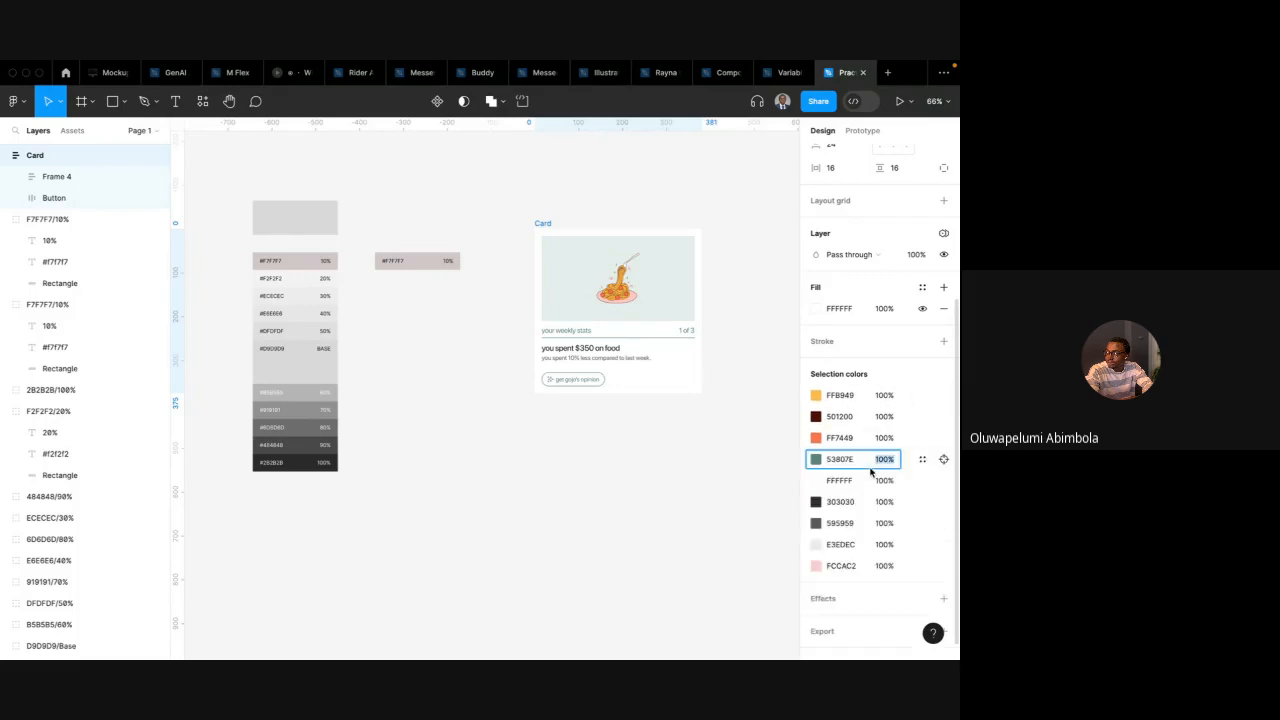
{"action": "left_click", "coordinate": [697, 460]}
{"action": "scroll", "coordinate": [491, 250], "scroll_direction": "right", "scroll_amount": 3}
{"action": "left_click", "coordinate": [489, 248]}
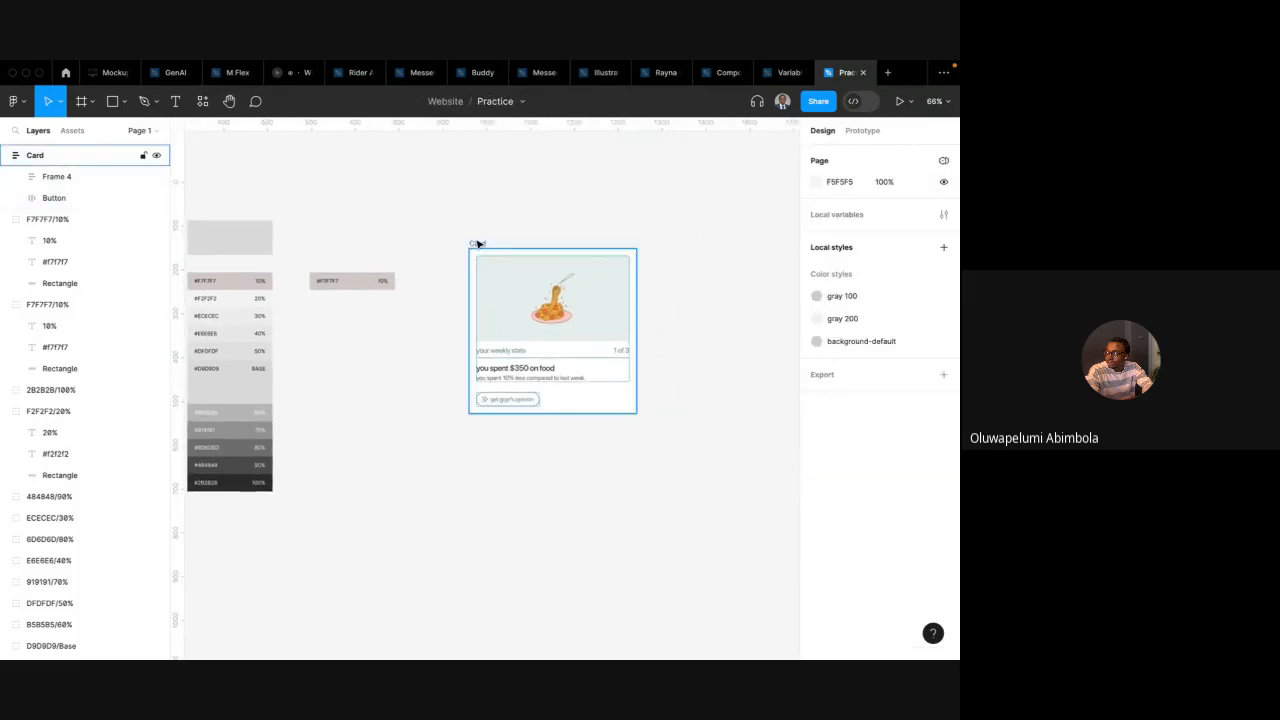
{"action": "left_click", "coordinate": [475, 206]}
{"action": "left_click_drag", "start_coordinate": [477, 244], "coordinate": [454, 191]}
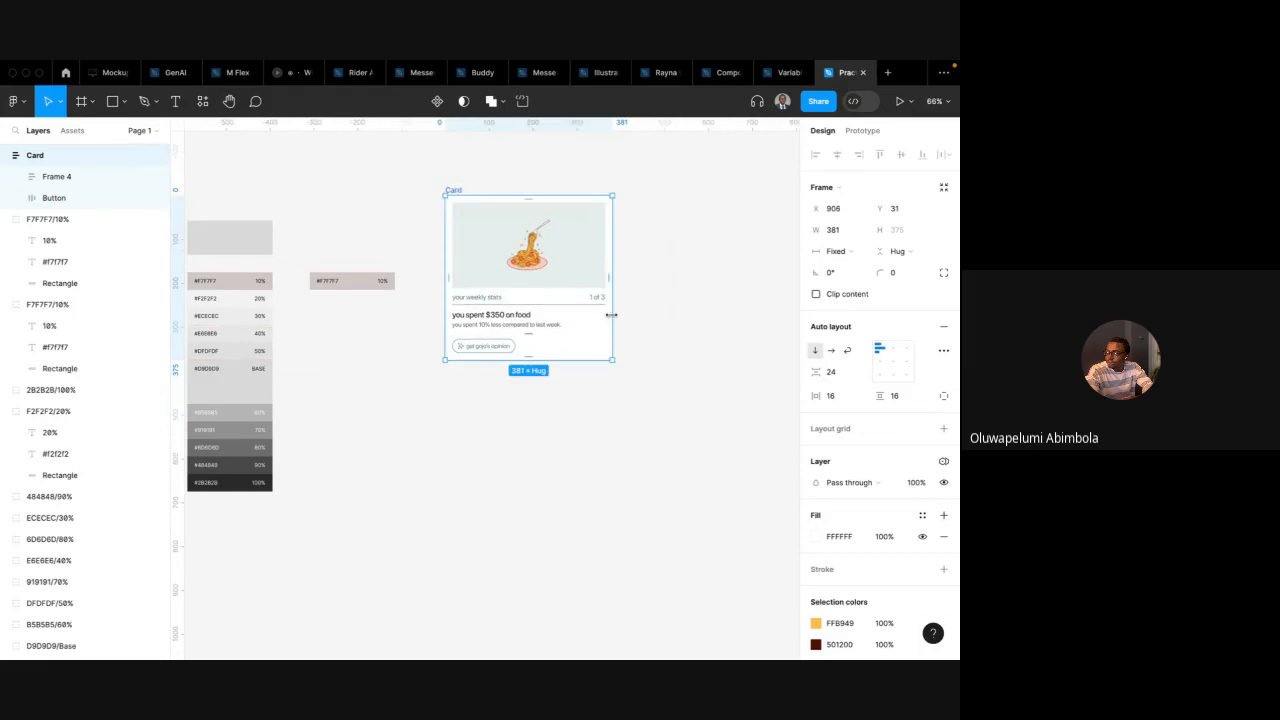
{"action": "scroll", "coordinate": [665, 273], "scroll_direction": "right", "scroll_amount": 2}
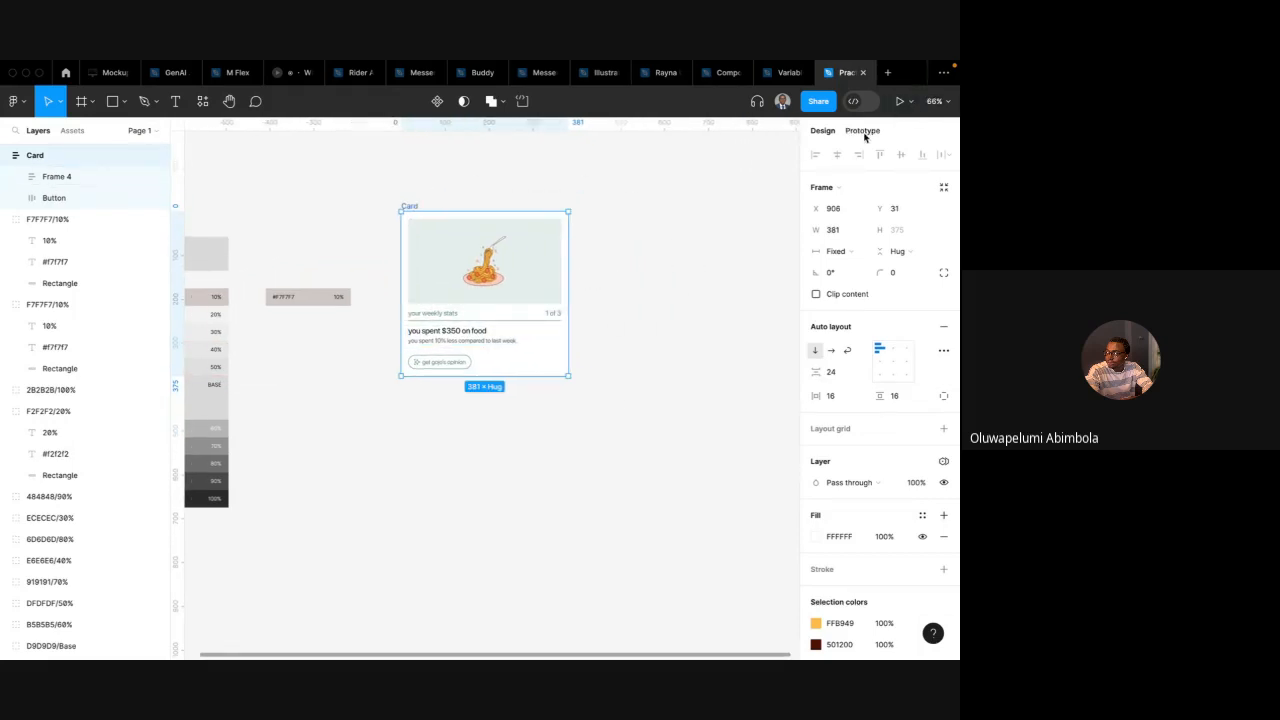
{"action": "left_click", "coordinate": [757, 199]}
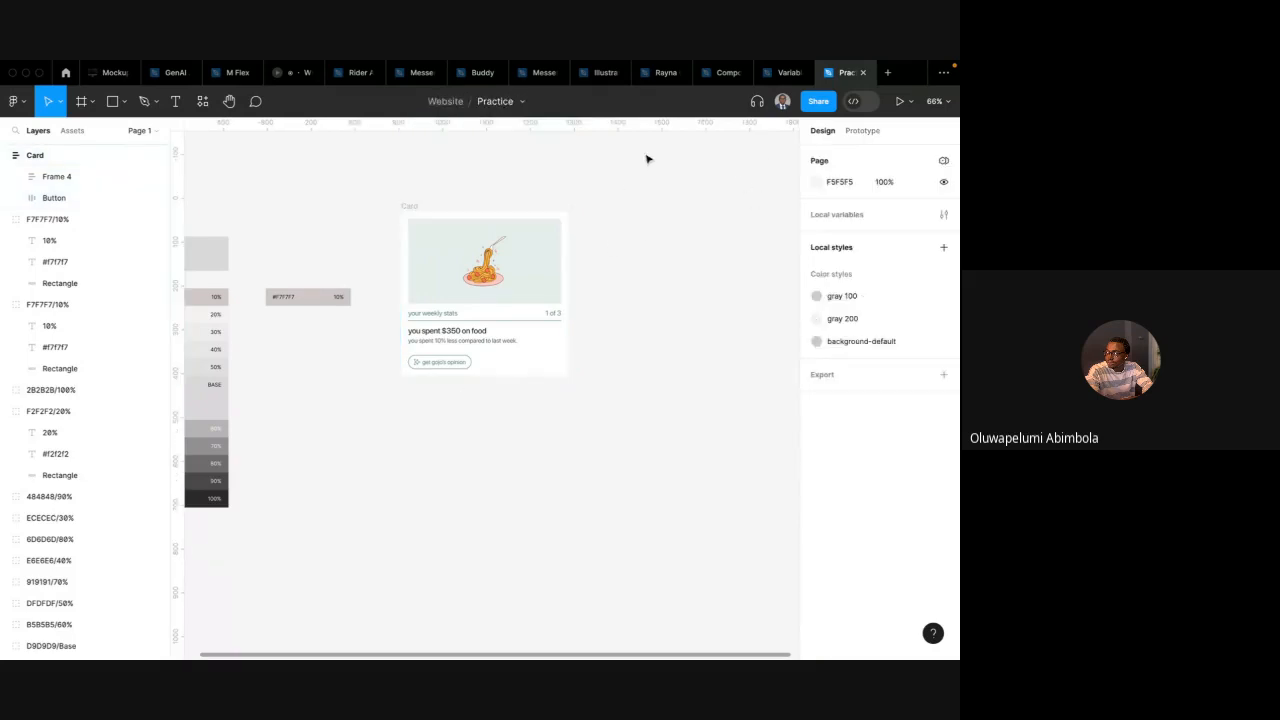
{"action": "left_click", "coordinate": [944, 216]}
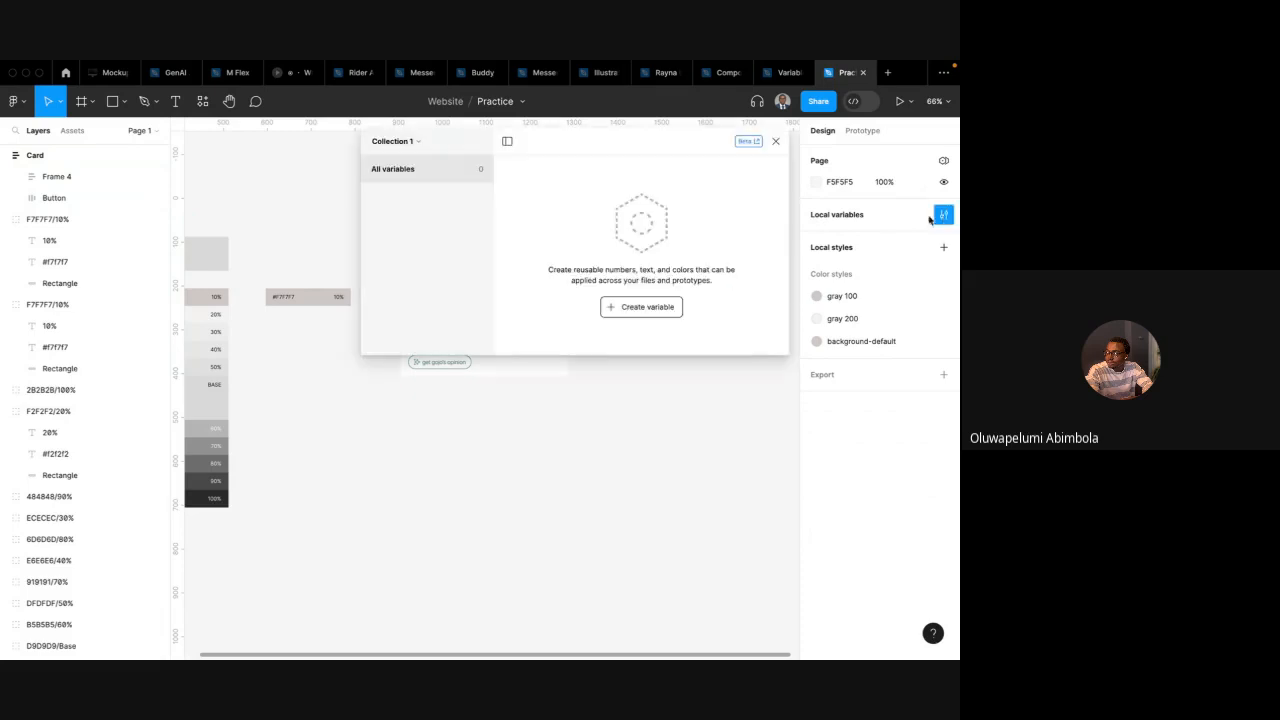
{"action": "left_click", "coordinate": [620, 309]}
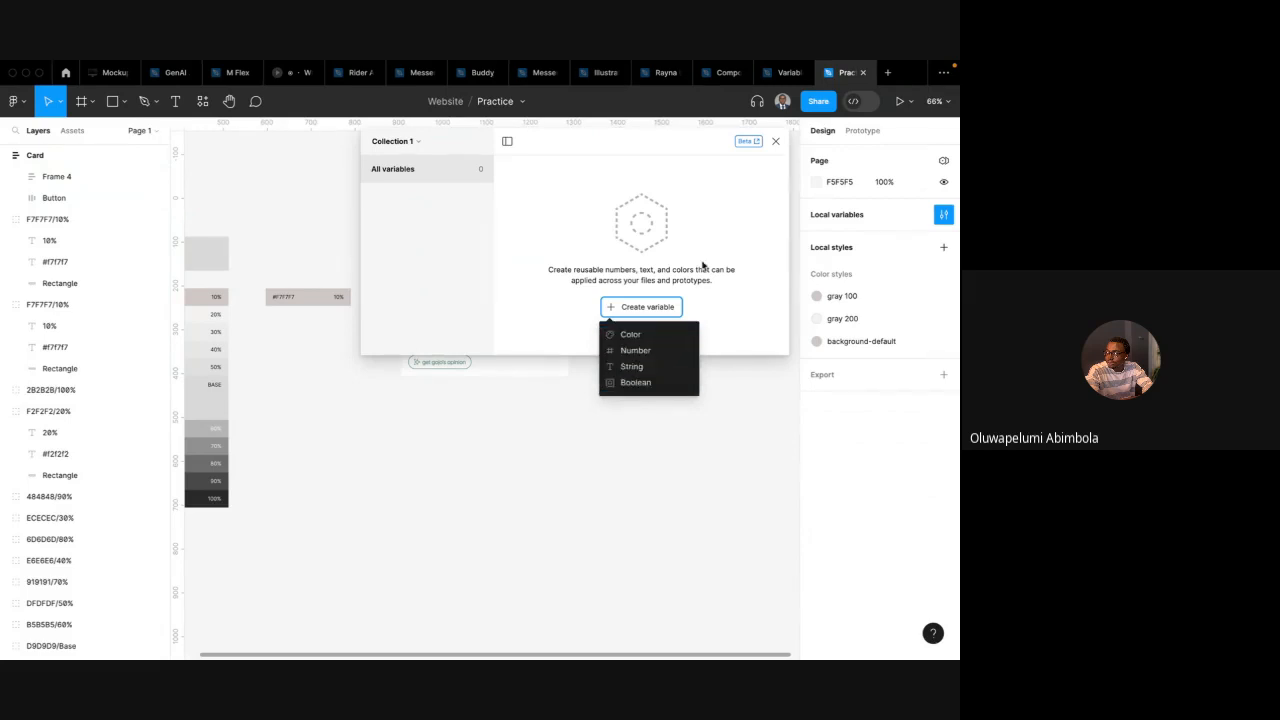
{"action": "left_click", "coordinate": [775, 147]}
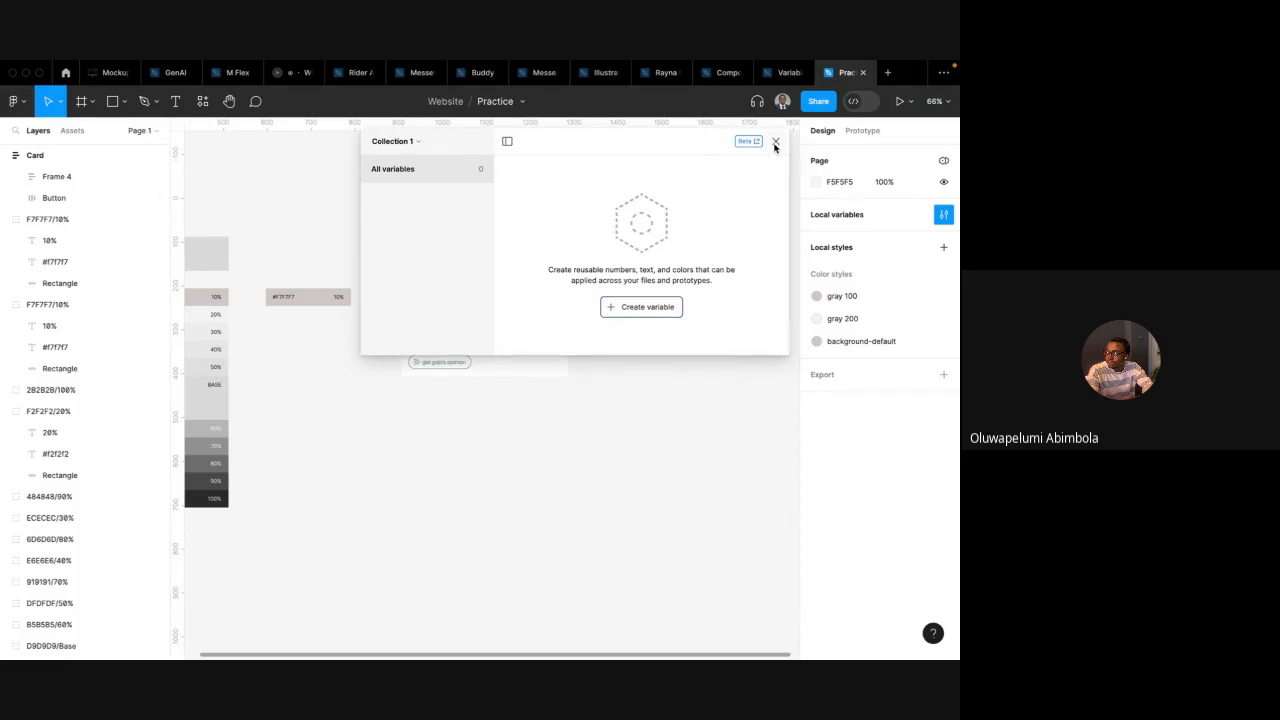
{"action": "left_click", "coordinate": [775, 147]}
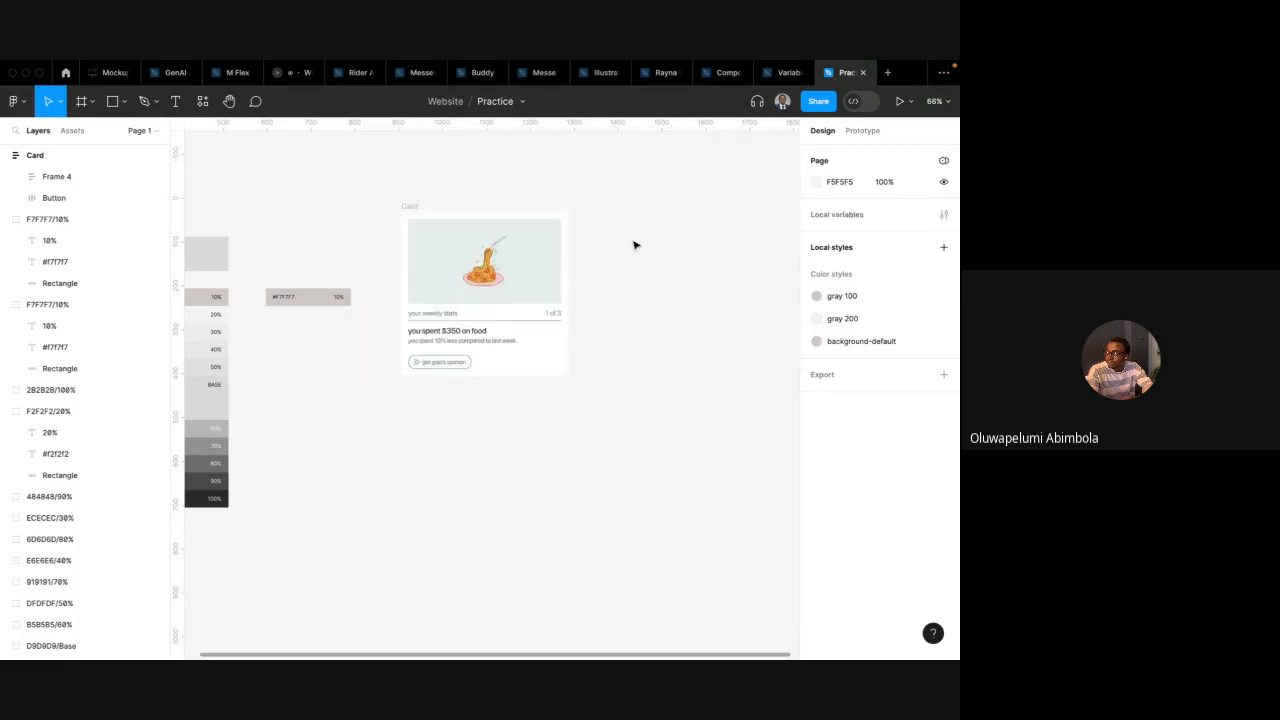
Inspect the card's image frame and its fill
{"action": "left_click", "coordinate": [531, 286]}
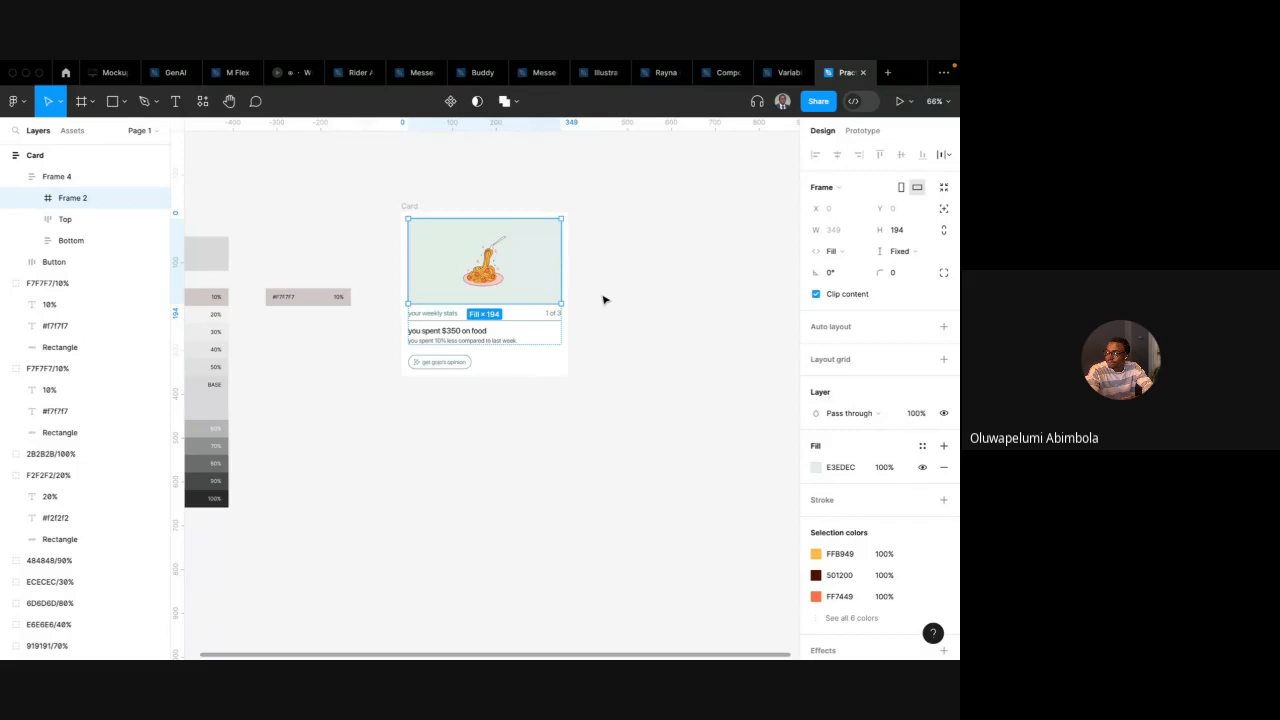
{"action": "left_click", "coordinate": [594, 246]}
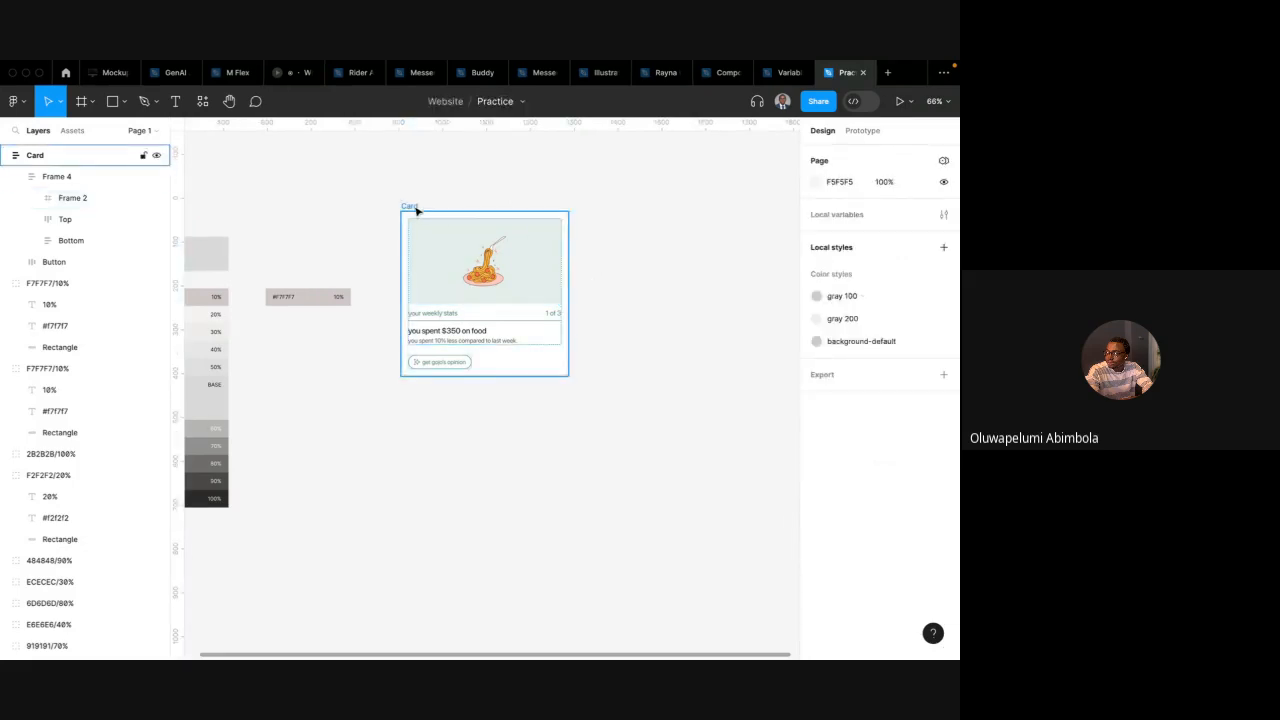
Add two black 20% fill layers on top of the card's image frame fill
{"action": "left_click", "coordinate": [435, 263]}
{"action": "left_click", "coordinate": [638, 293]}
{"action": "left_click", "coordinate": [450, 283]}
{"action": "scroll", "coordinate": [908, 443], "scroll_direction": "down", "scroll_amount": 2}
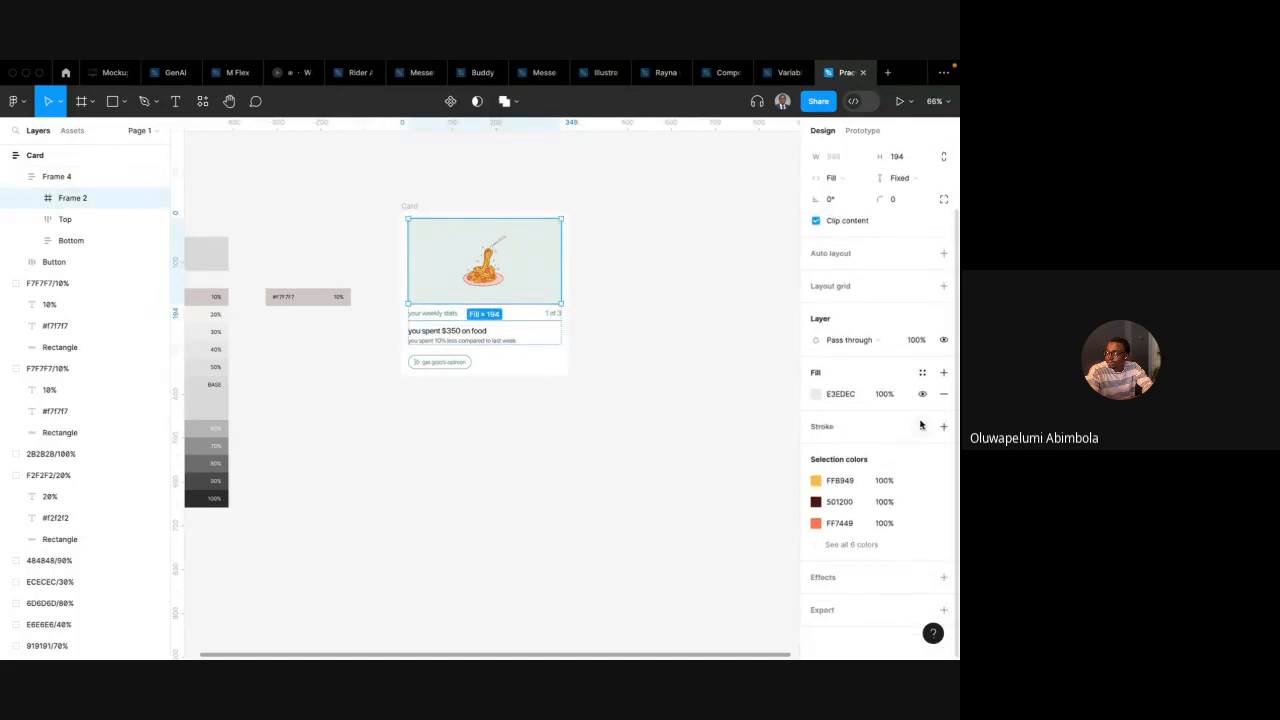
{"action": "left_click", "coordinate": [943, 373]}
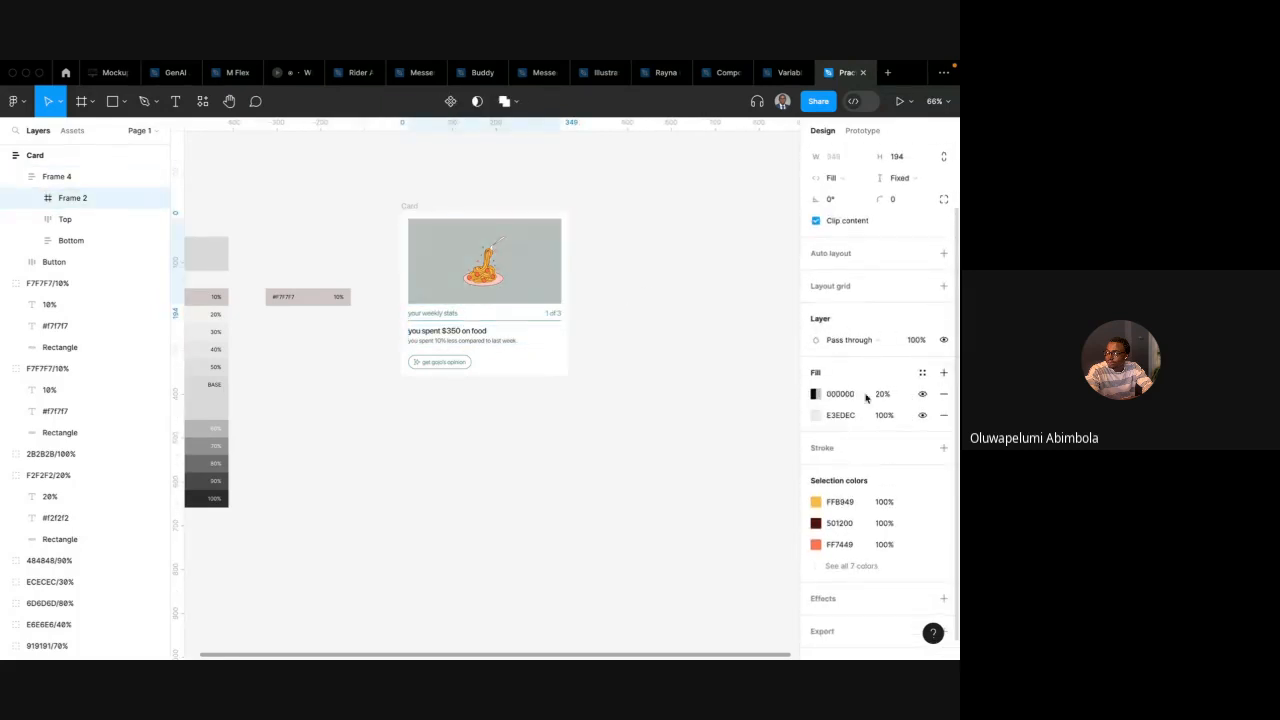
{"action": "left_click", "coordinate": [943, 373]}
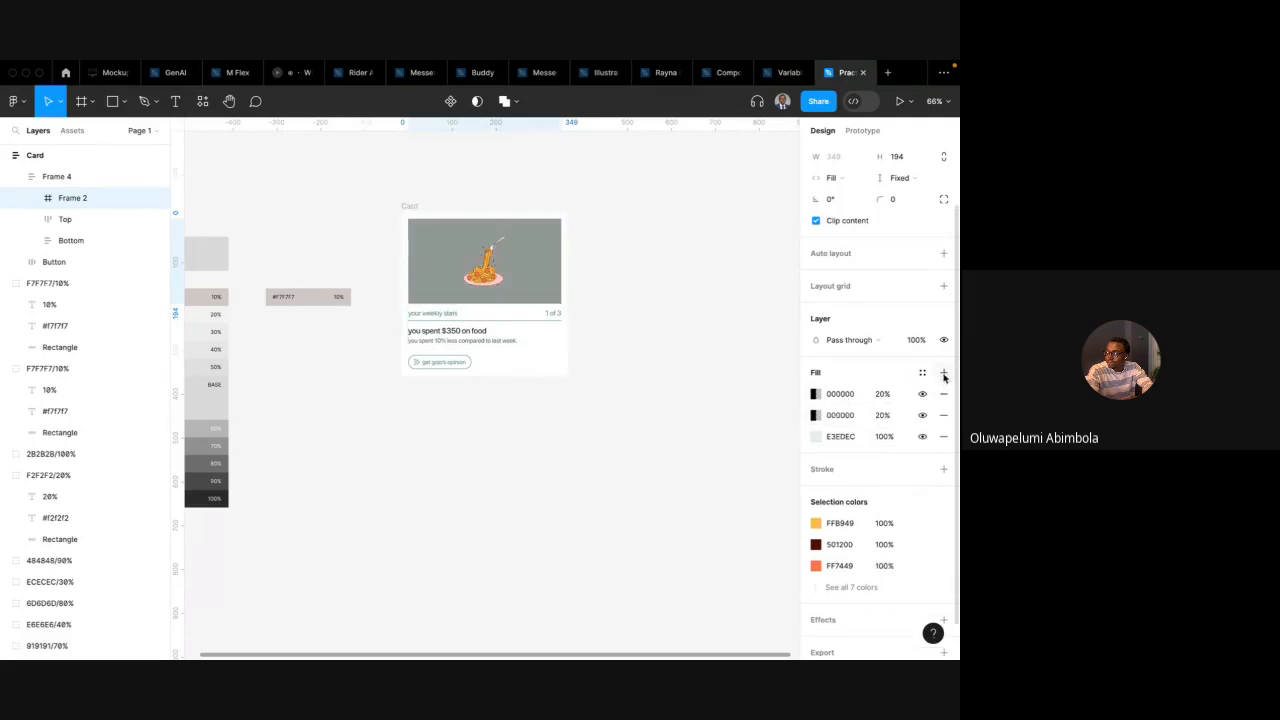
Try creating a new colour style or variable from the image frame's fills, then close the dialogs
{"action": "left_click", "coordinate": [920, 374]}
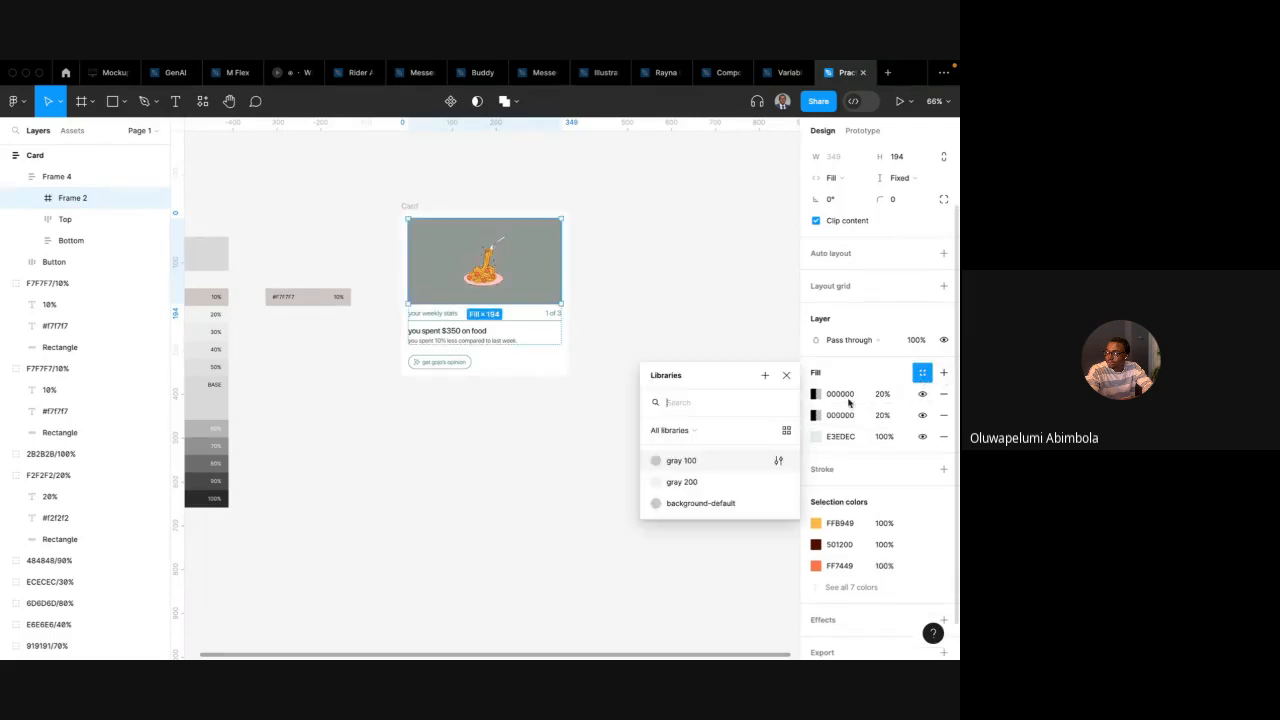
{"action": "left_click", "coordinate": [764, 376]}
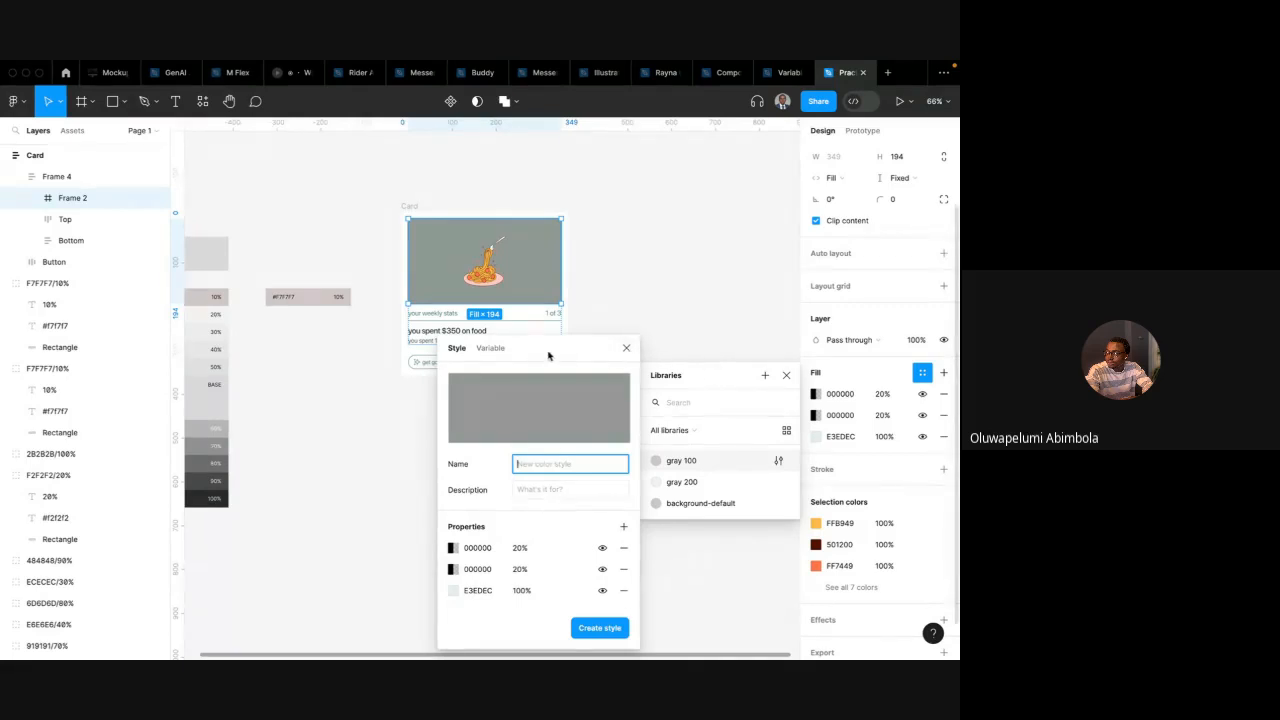
{"action": "left_click", "coordinate": [491, 348]}
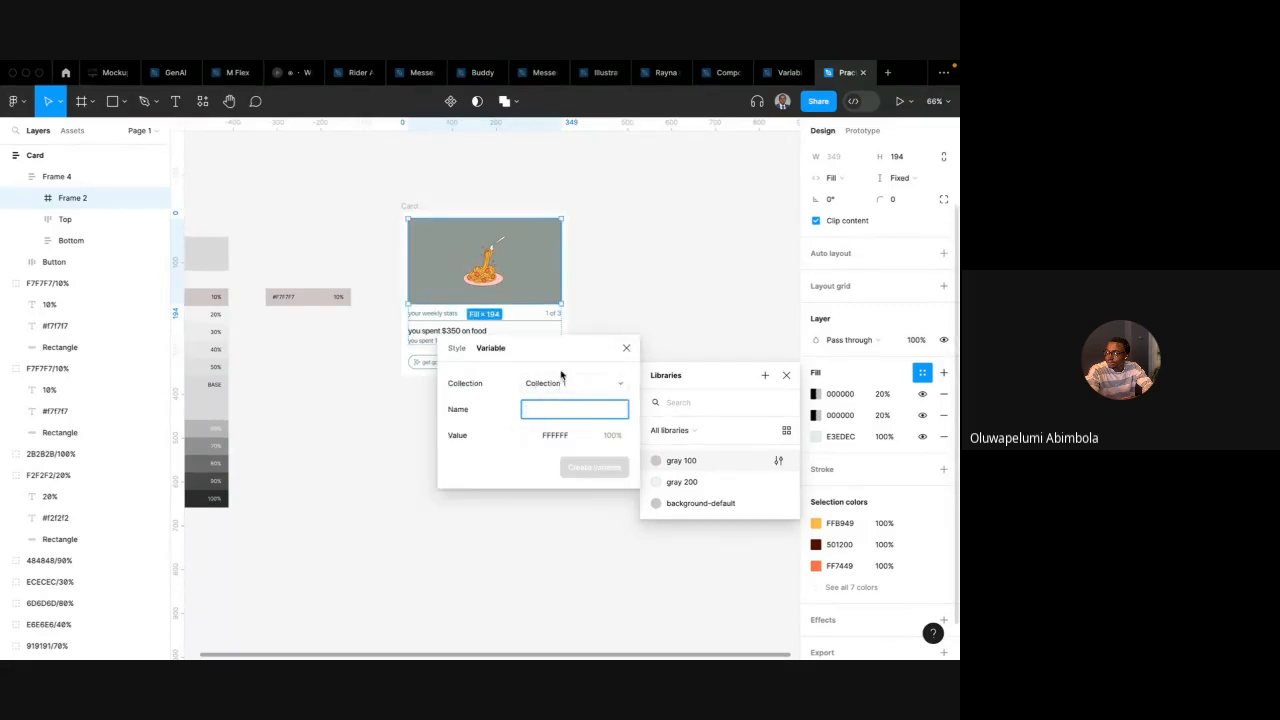
{"action": "left_click", "coordinate": [534, 439]}
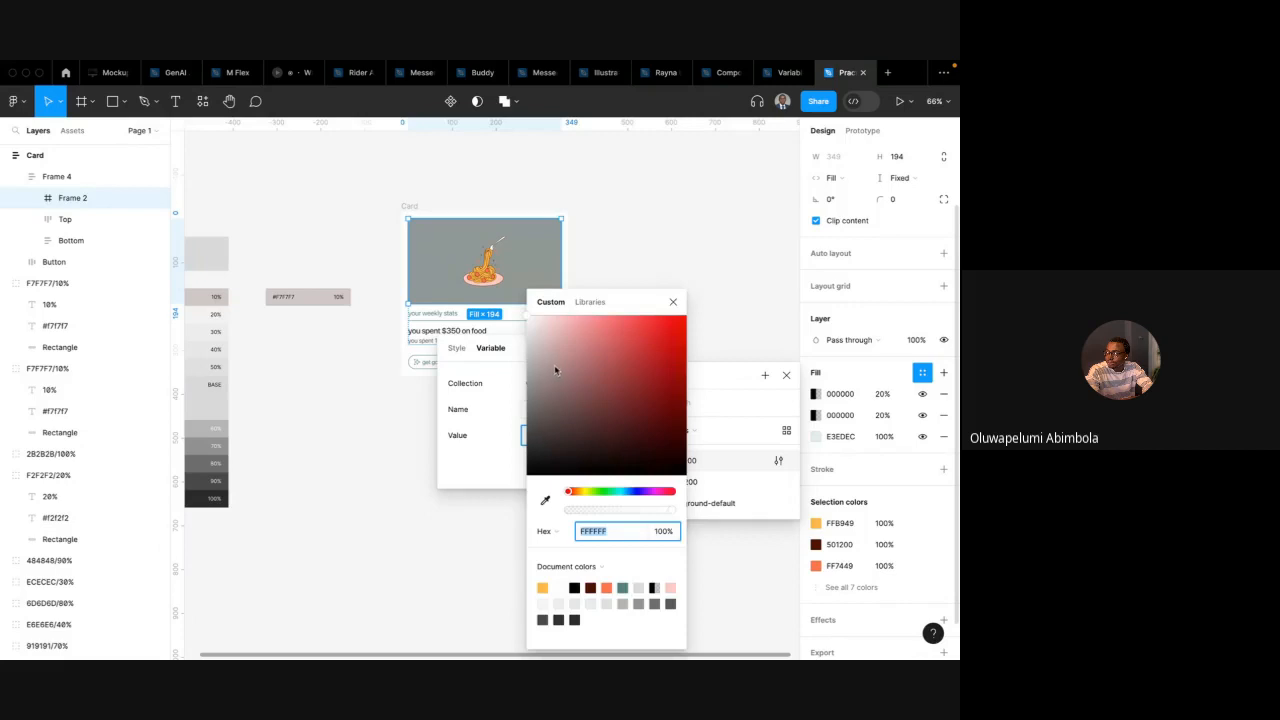
{"action": "left_click", "coordinate": [502, 387]}
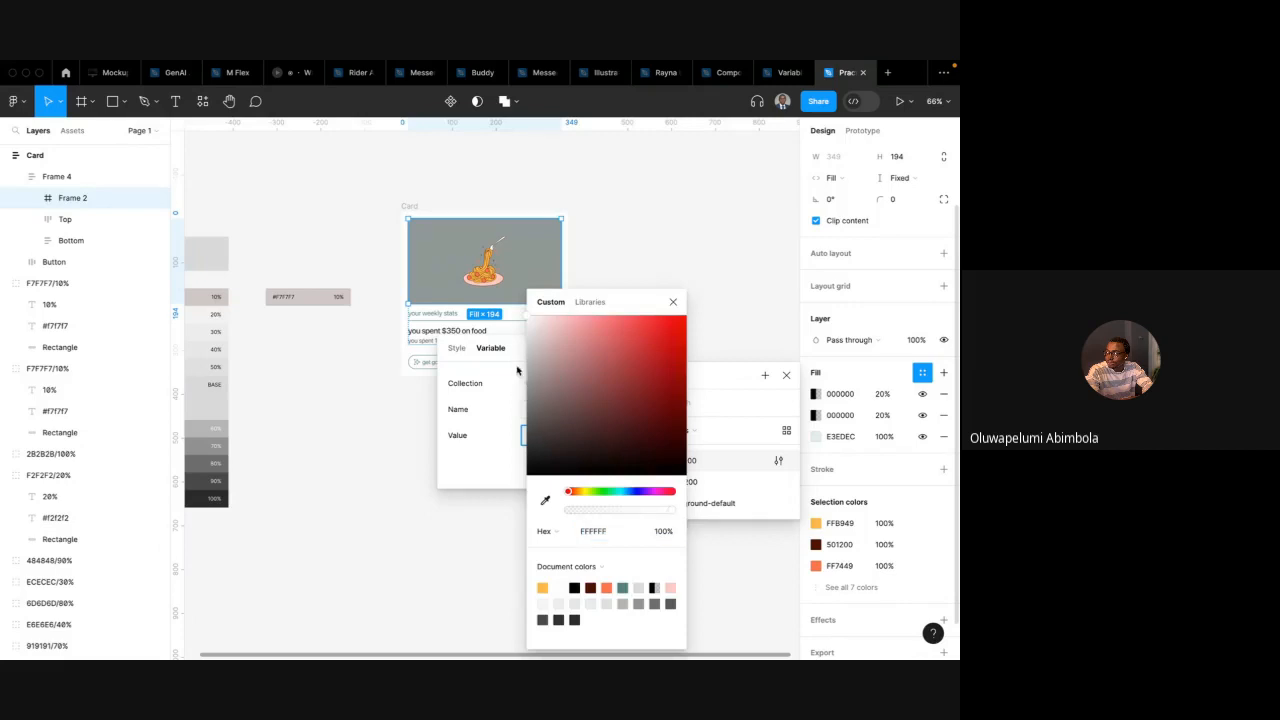
{"action": "left_click", "coordinate": [673, 304]}
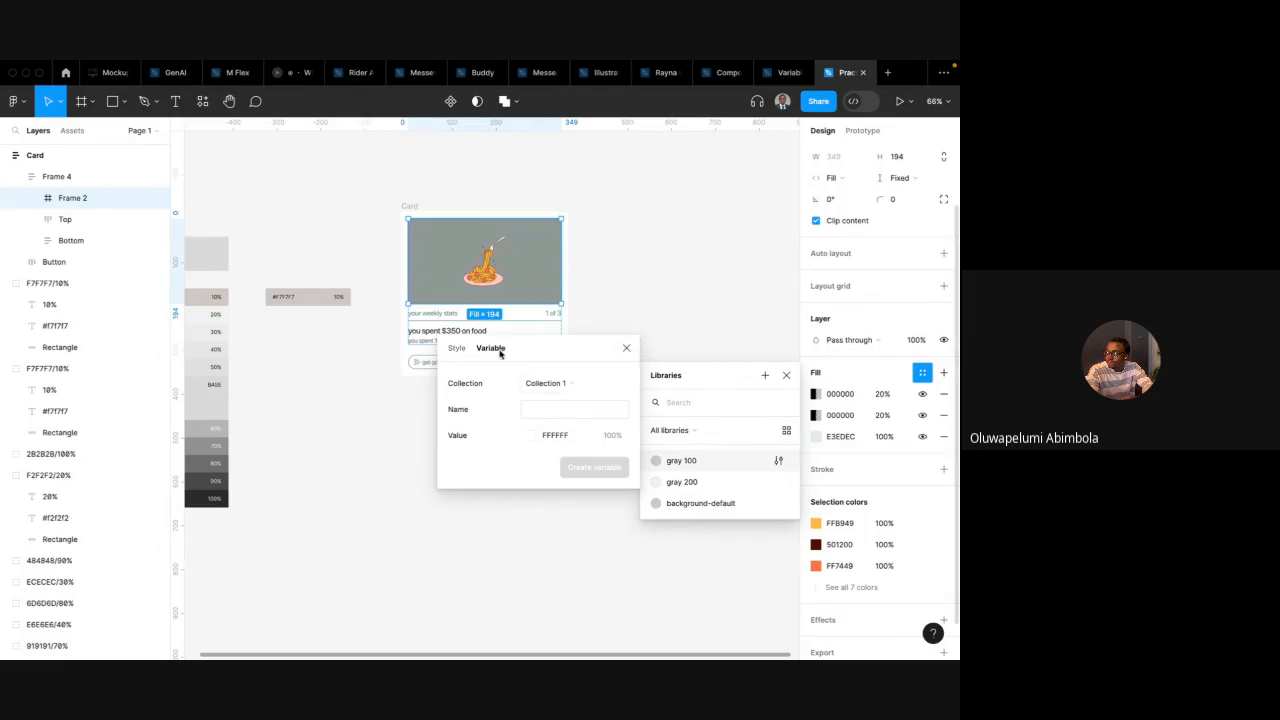
{"action": "left_click", "coordinate": [455, 349]}
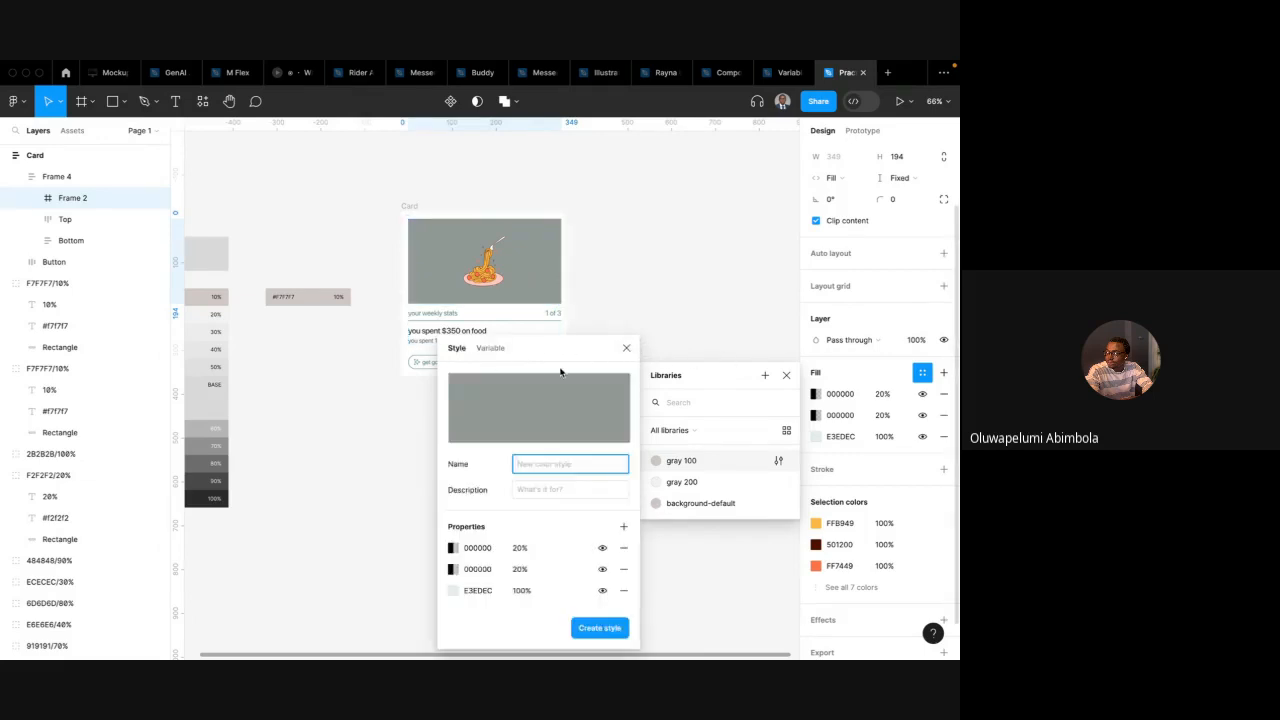
{"action": "left_click", "coordinate": [626, 347]}
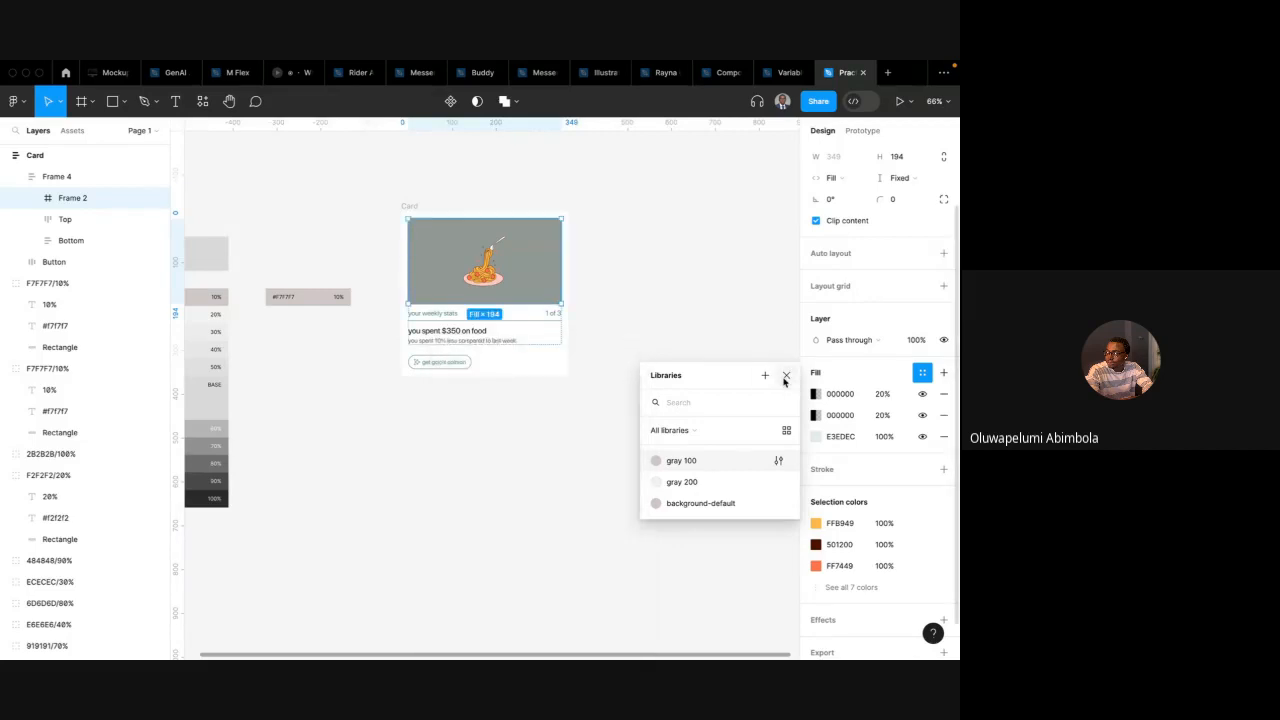
{"action": "left_click", "coordinate": [786, 377]}
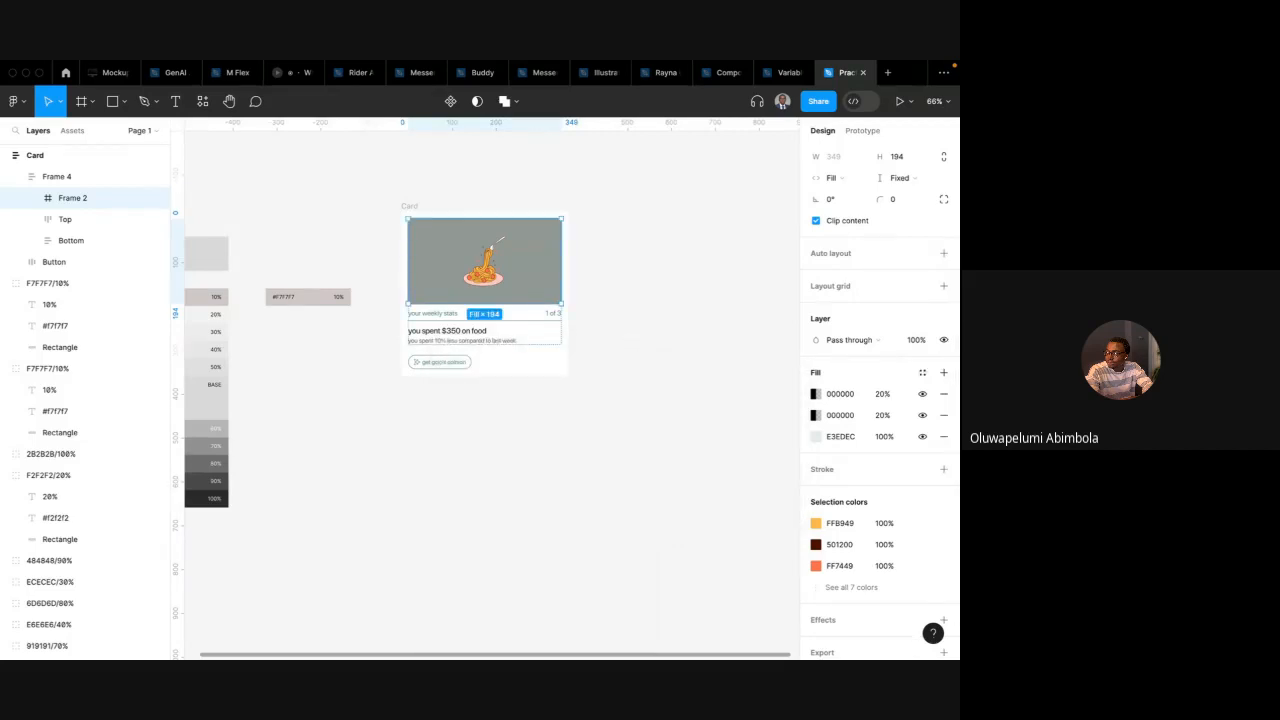
Remove the two added black fill layers from the image frame
{"action": "left_click", "coordinate": [941, 404]}
{"action": "left_click", "coordinate": [941, 402]}
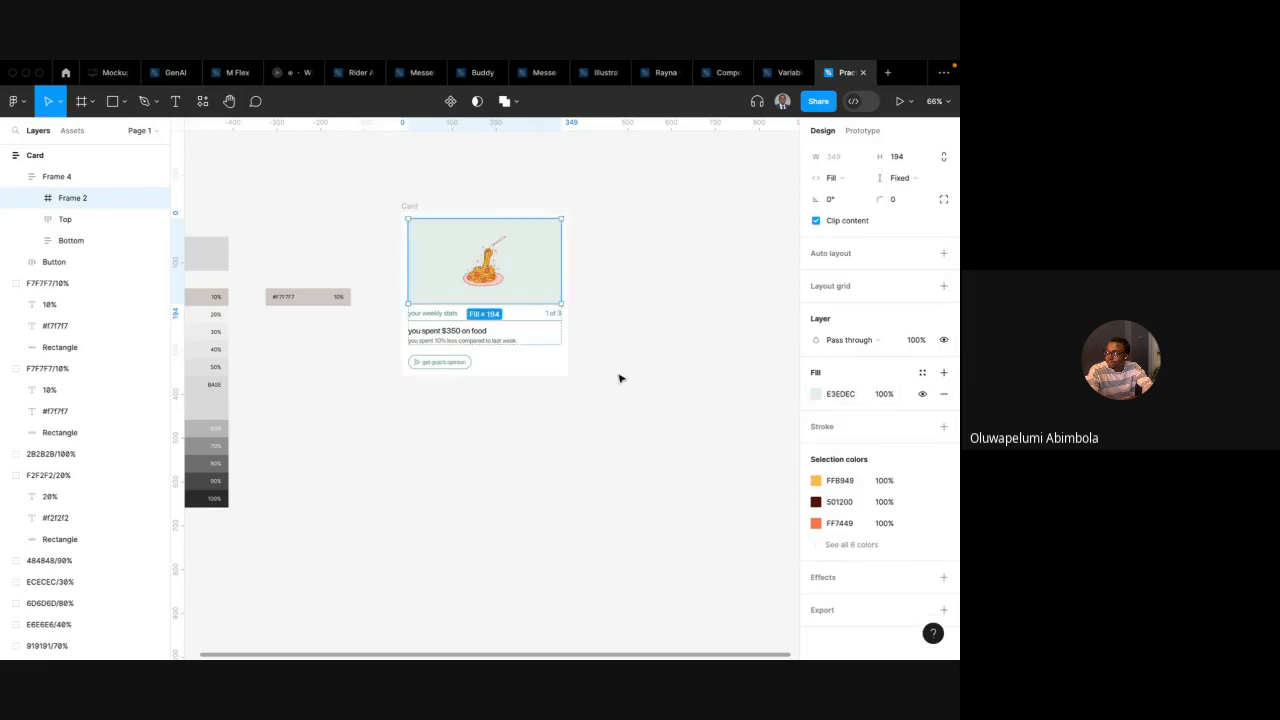
{"action": "left_click", "coordinate": [620, 374]}
{"action": "scroll", "coordinate": [630, 330], "scroll_direction": "right", "scroll_amount": 1}
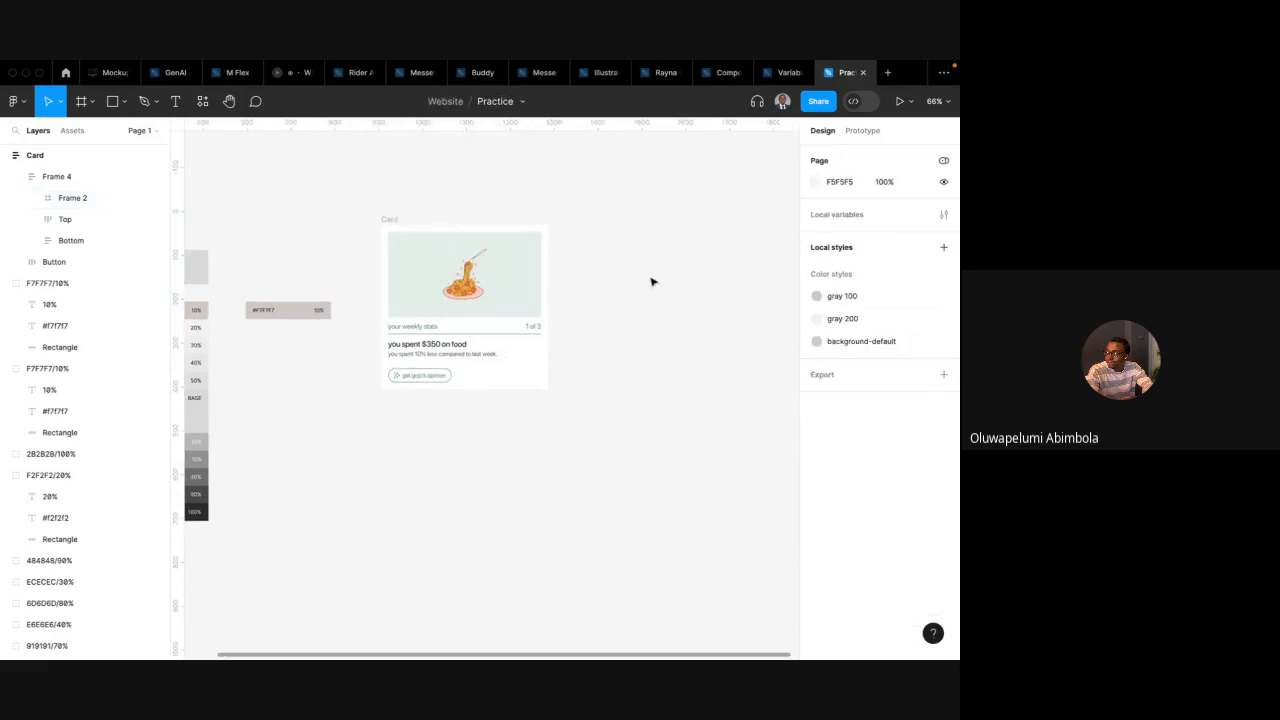
Open local variables and create a white colour variable with value FFFFFF in Collection 1
{"action": "left_click", "coordinate": [943, 214]}
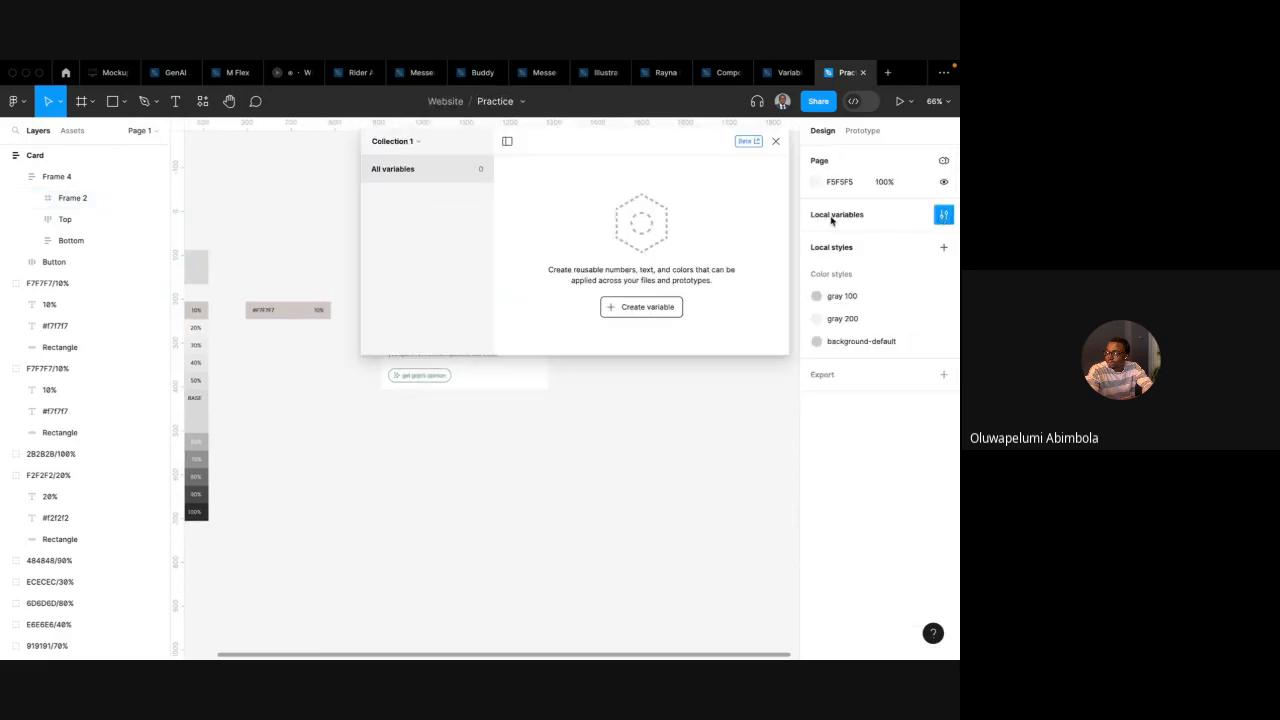
{"action": "left_click", "coordinate": [638, 314]}
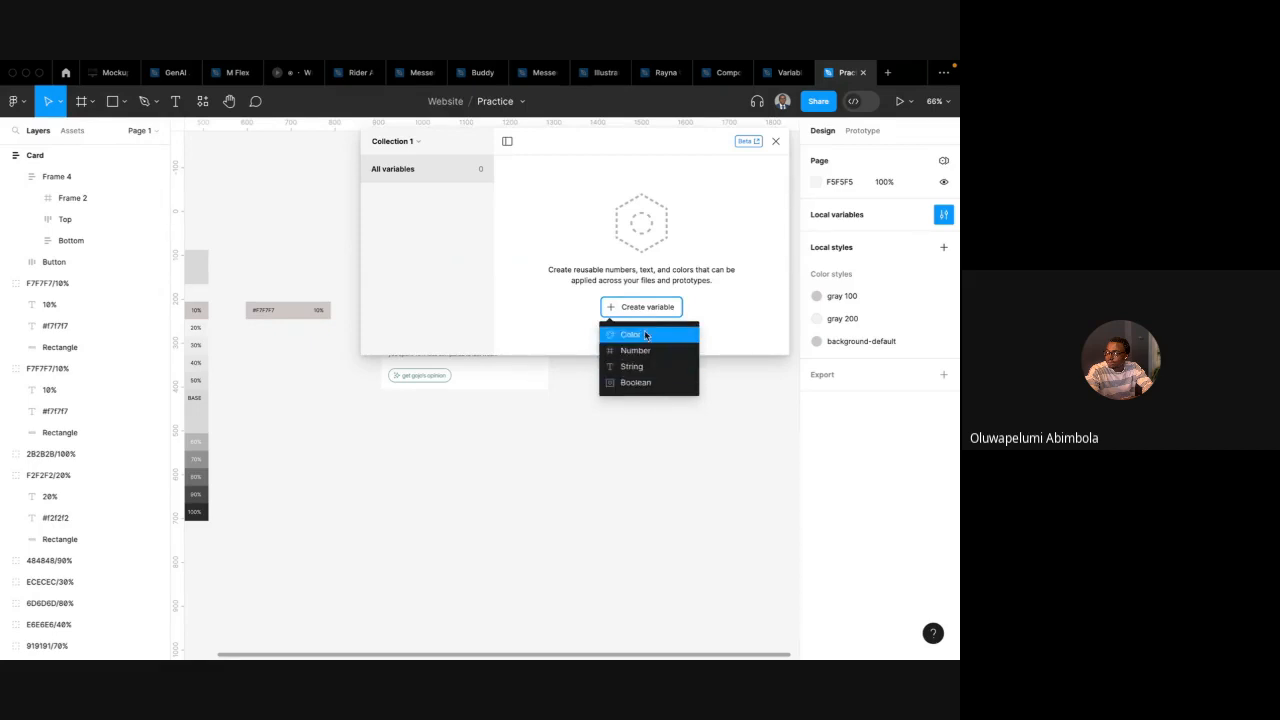
{"action": "scroll", "coordinate": [551, 383], "scroll_direction": "up", "scroll_amount": 3}
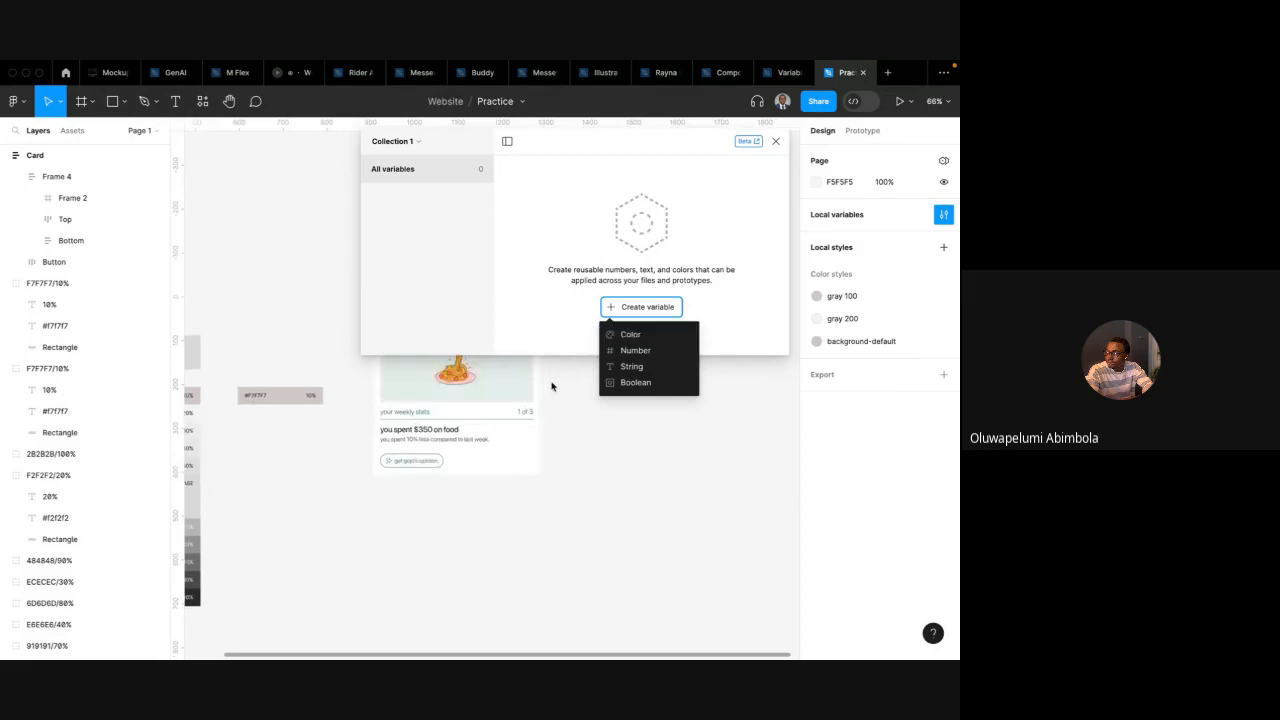
{"action": "scroll", "coordinate": [551, 386], "scroll_direction": "up", "scroll_amount": 1}
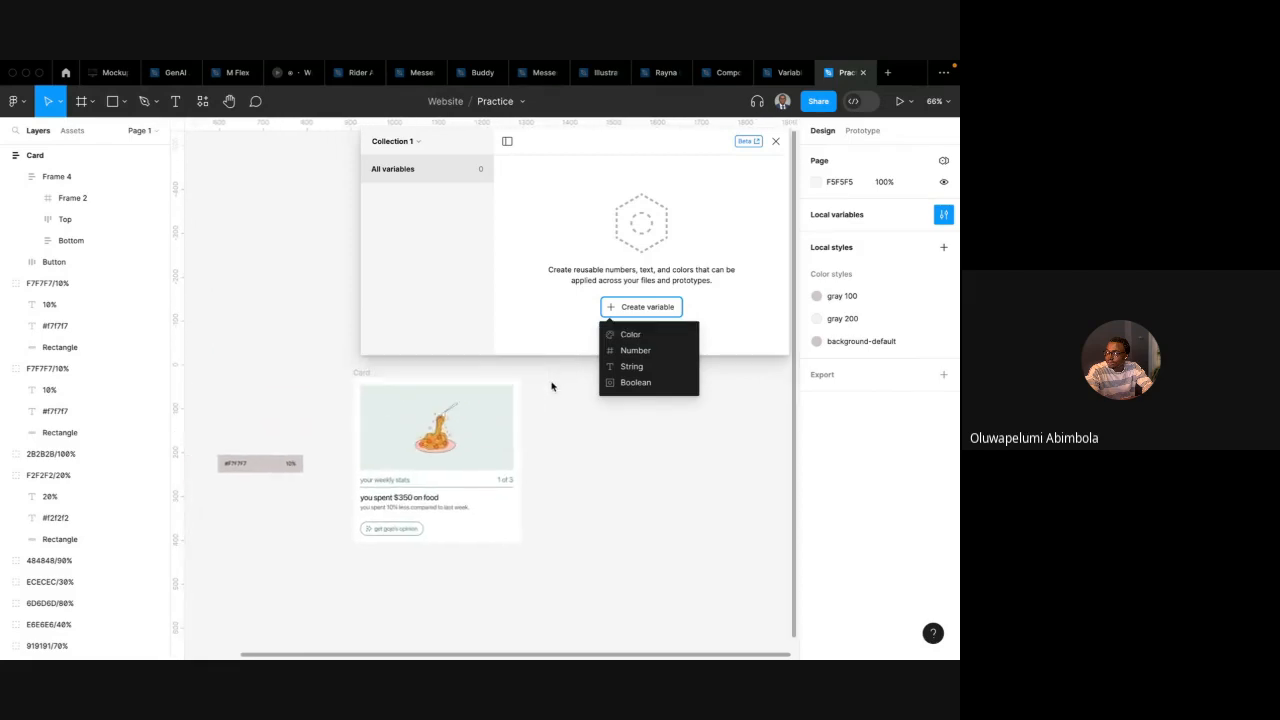
{"action": "left_click", "coordinate": [383, 431]}
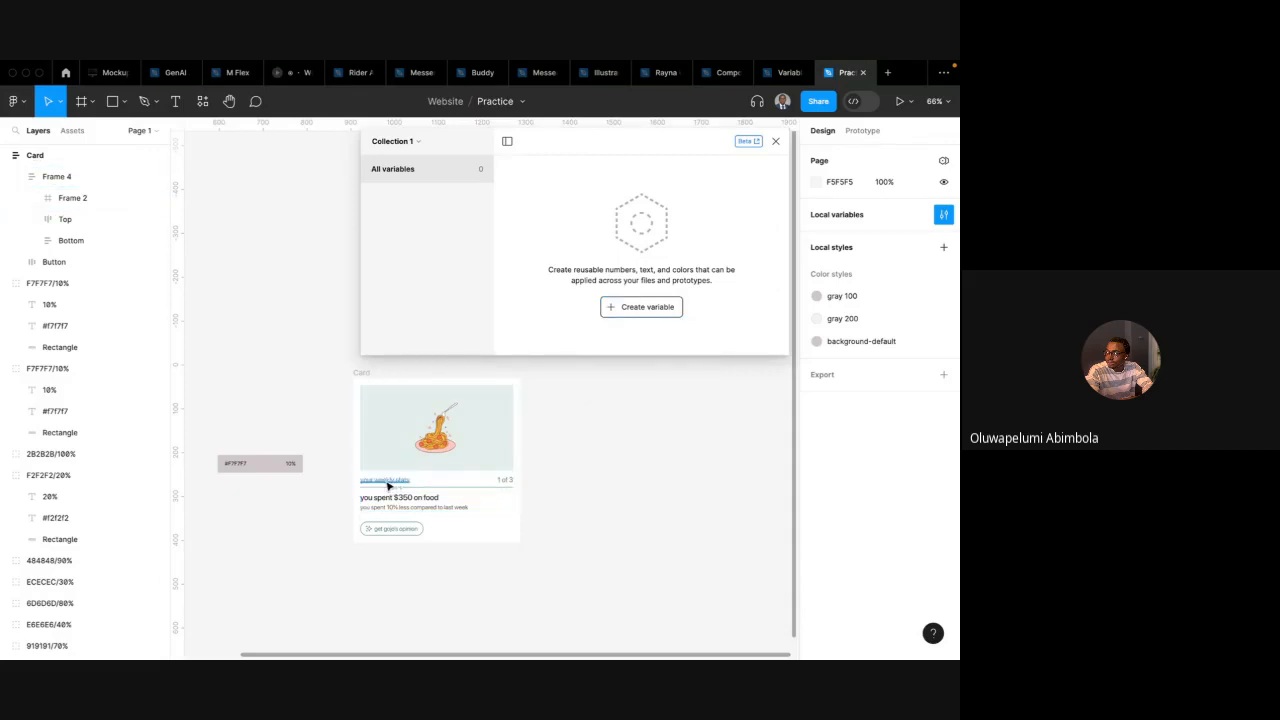
{"action": "left_click", "coordinate": [385, 484]}
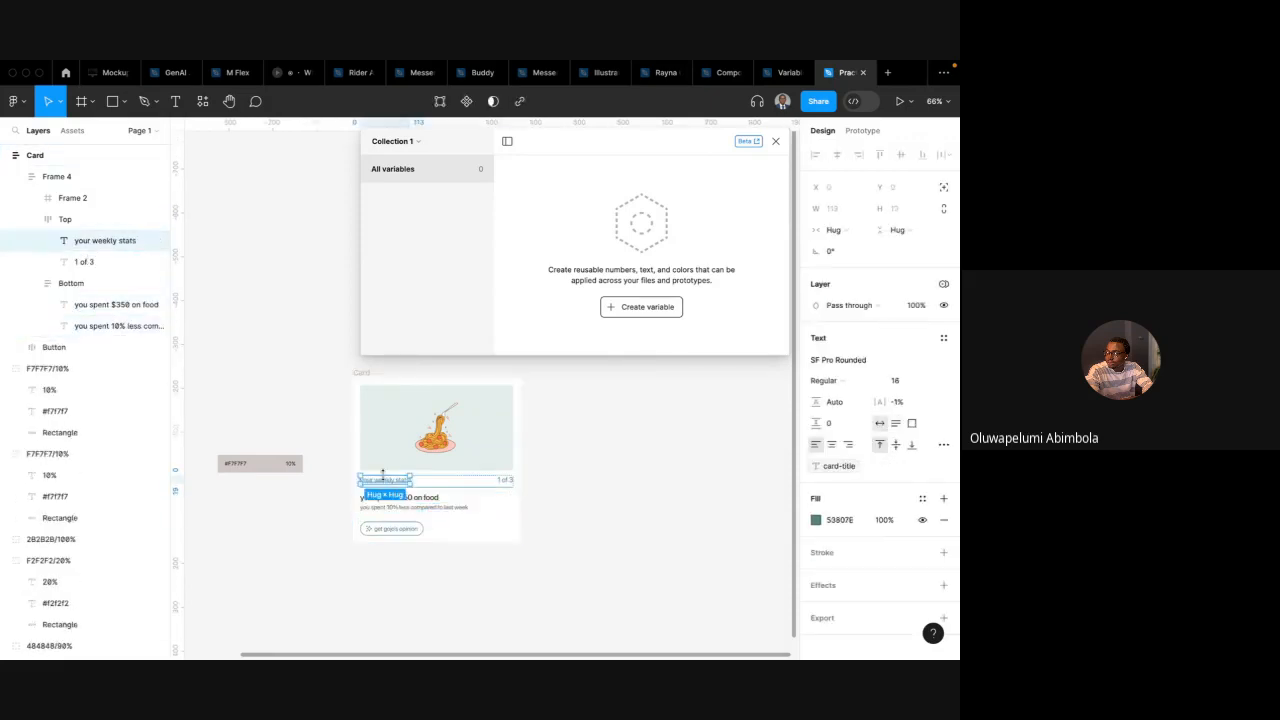
{"action": "left_click", "coordinate": [509, 482]}
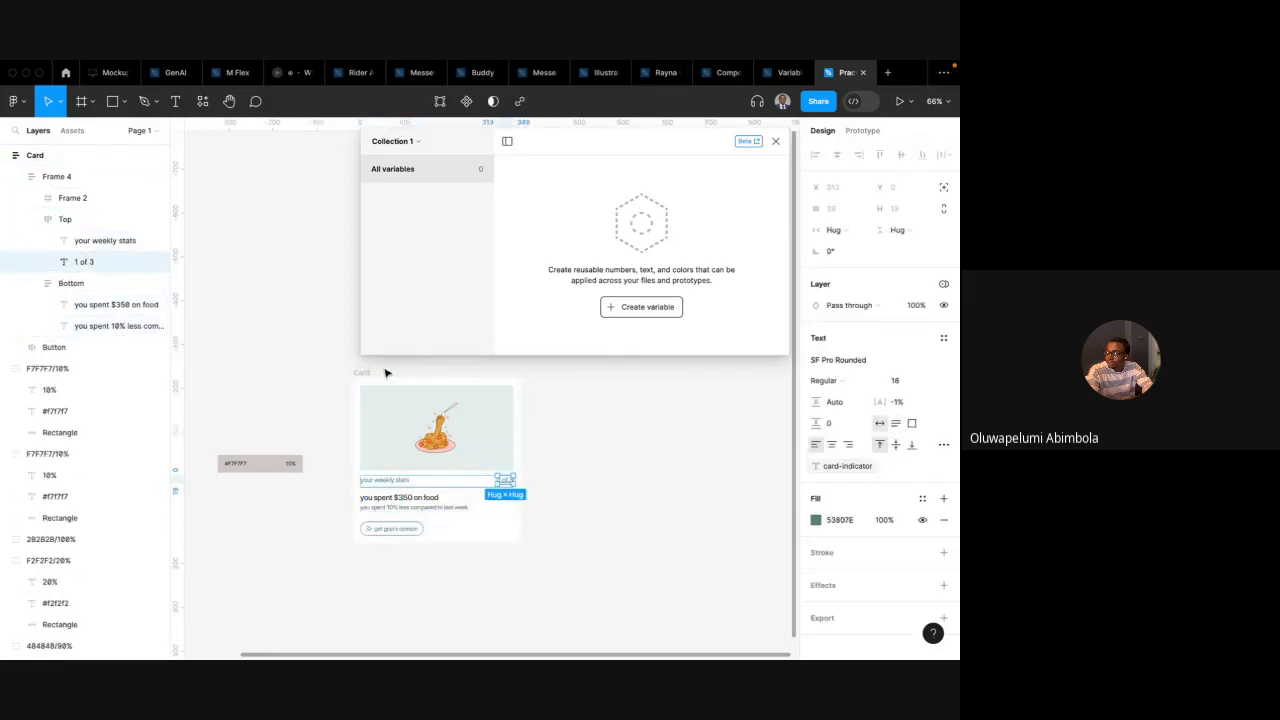
{"action": "scroll", "coordinate": [375, 373], "scroll_direction": "up", "scroll_amount": 1}
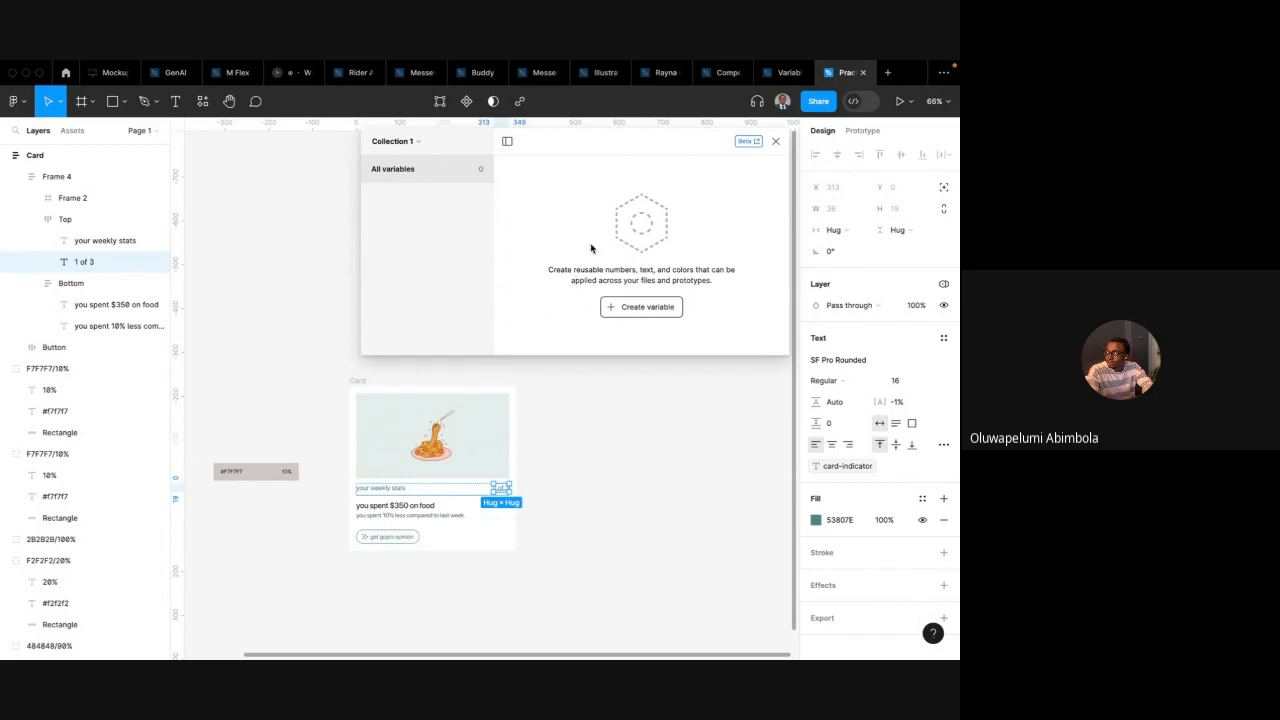
{"action": "left_click", "coordinate": [643, 305]}
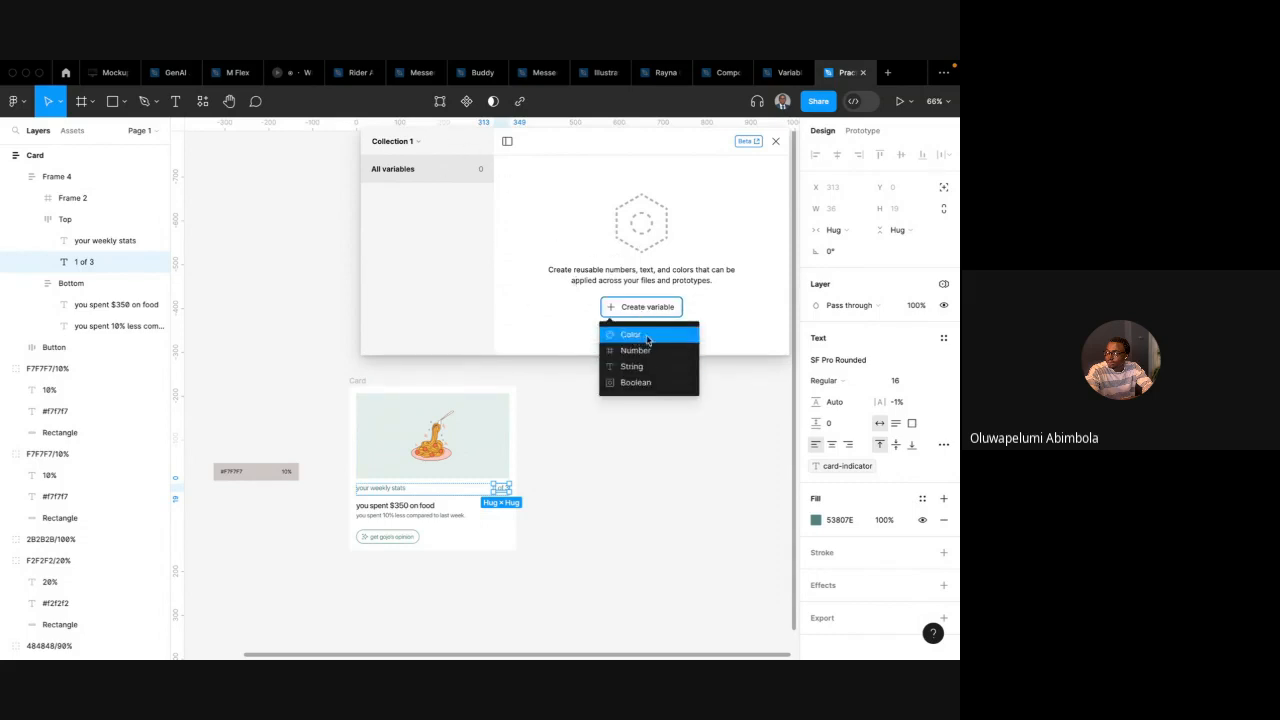
{"action": "left_click", "coordinate": [647, 338]}
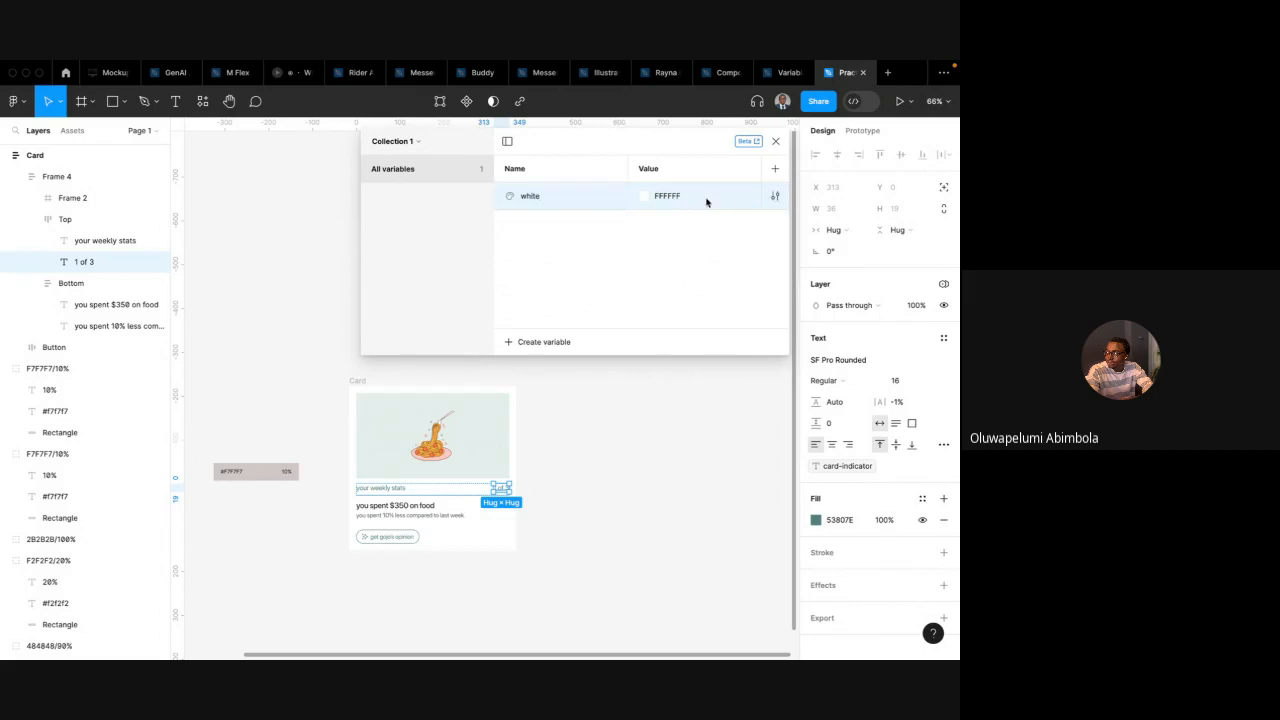
Add a second mode to the variable collection and undo it
{"action": "left_click", "coordinate": [775, 168]}
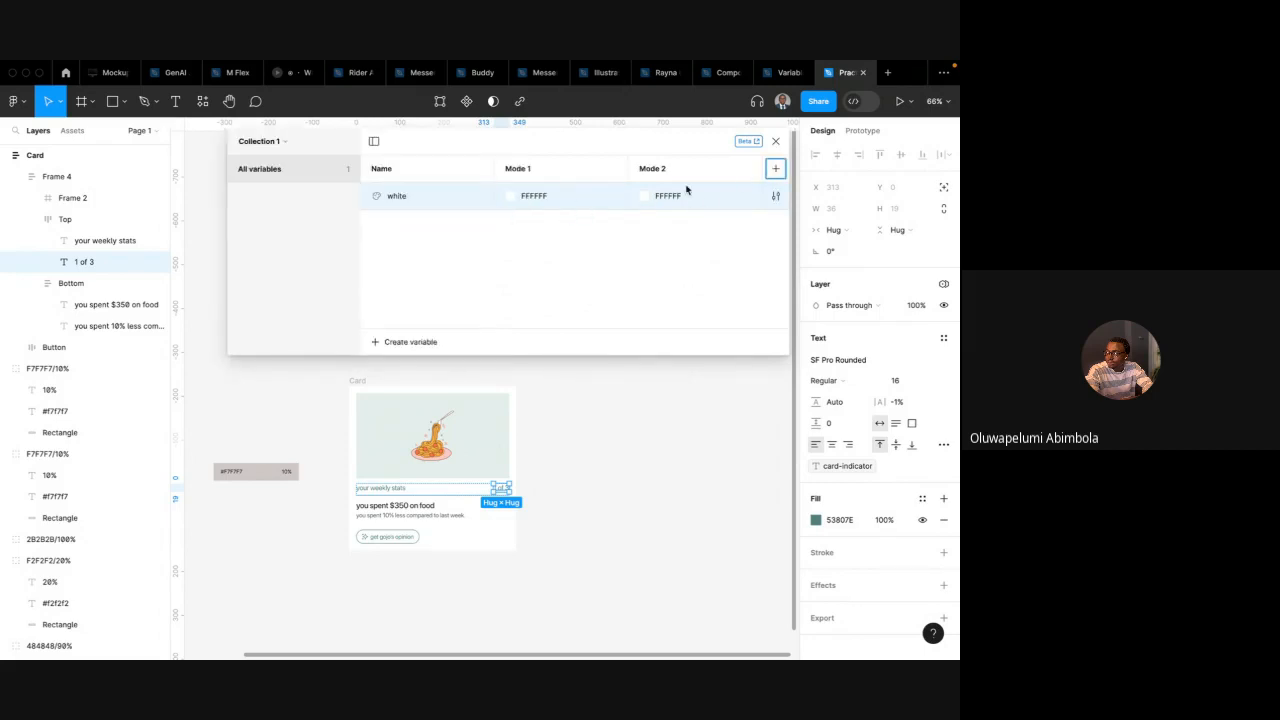
{"action": "key", "text": "ctrl+z"}
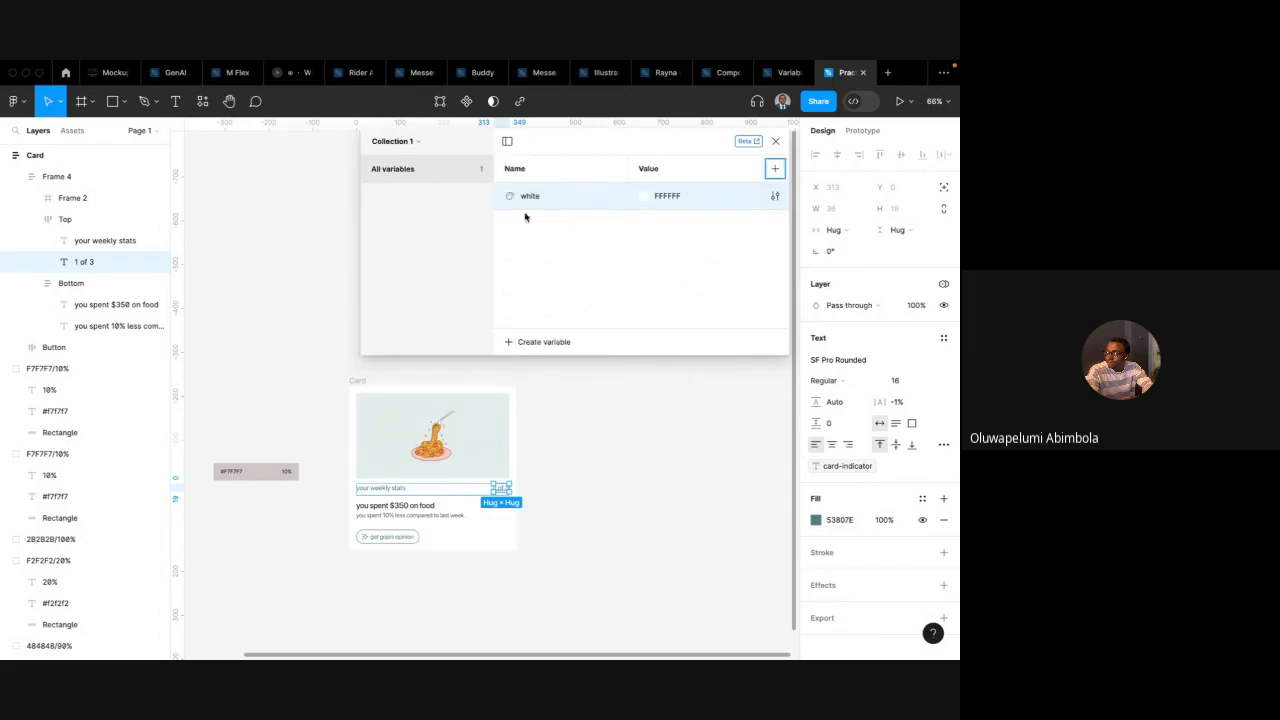
Create another colour variable and name it black
{"action": "left_click", "coordinate": [538, 344]}
{"action": "left_click", "coordinate": [543, 368]}
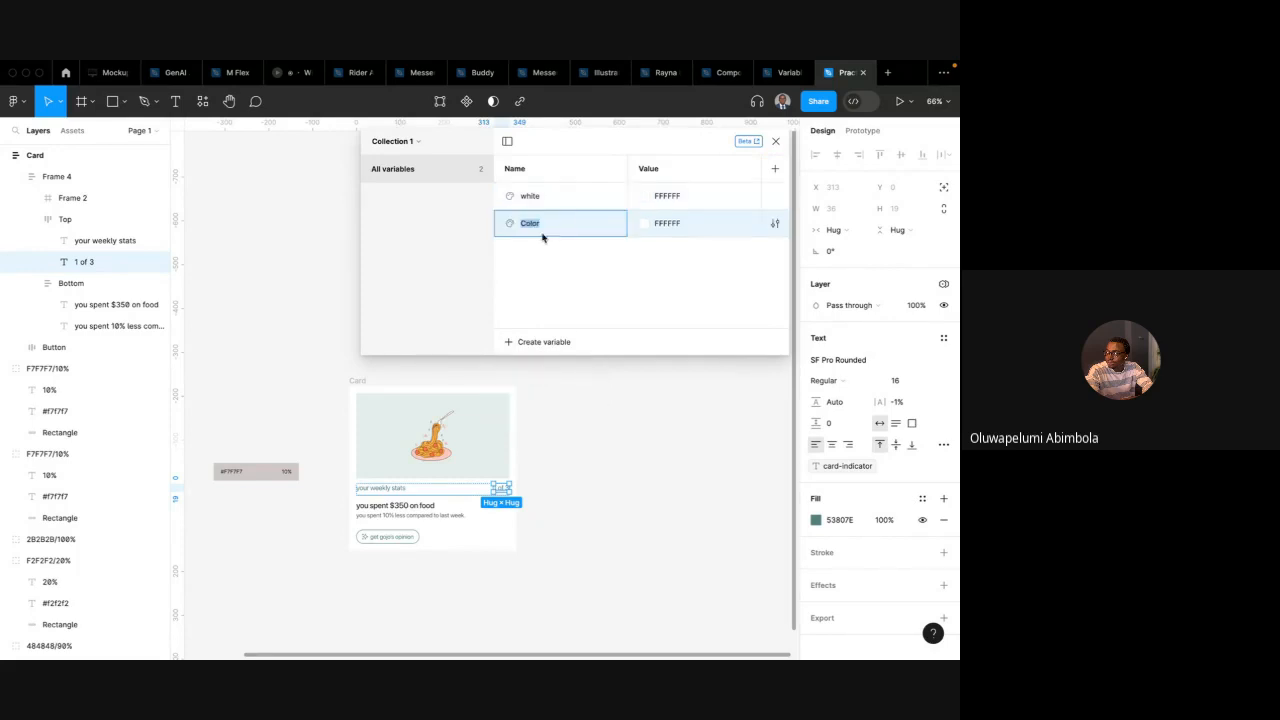
{"action": "type", "text": "black"}
{"action": "key", "text": "Return"}
Set the black variable's value to 000000
{"action": "double_click", "coordinate": [660, 227]}
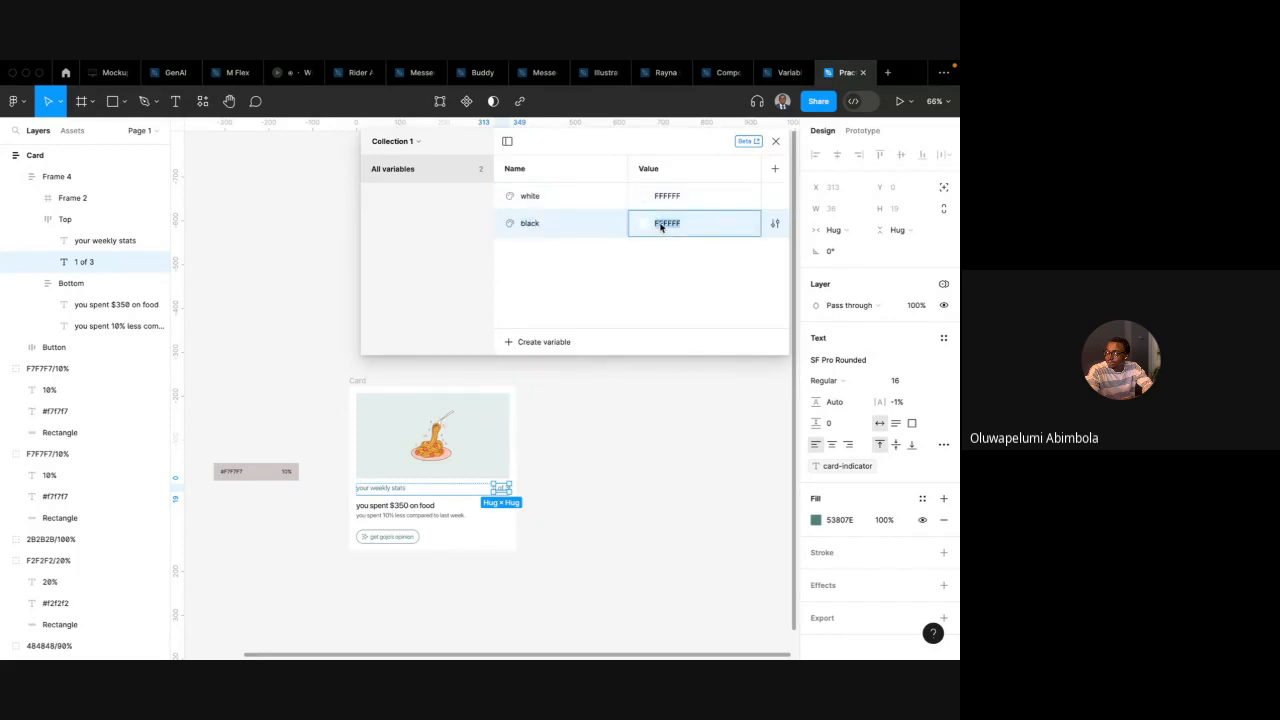
{"action": "type", "text": "0"}
{"action": "key", "text": "Return"}
{"action": "double_click", "coordinate": [660, 227]}
{"action": "type", "text": "0"}
{"action": "key", "text": "Return"}
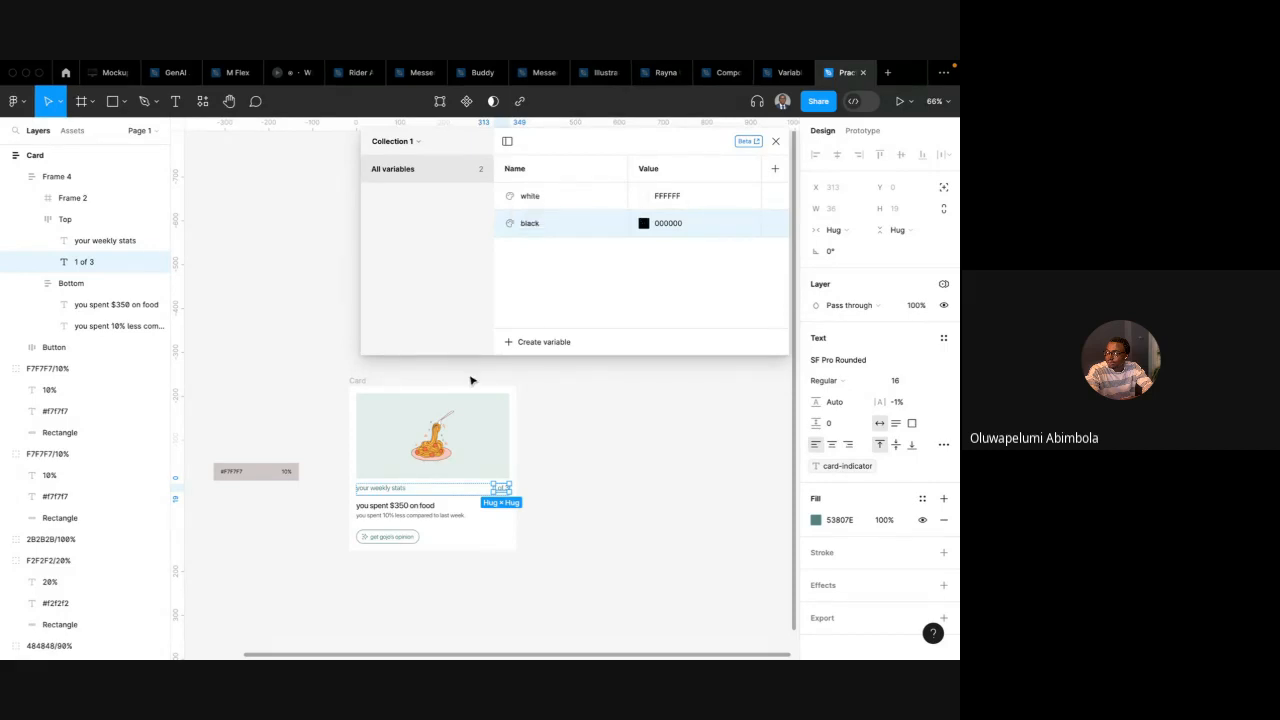
Inspect the card's image frame and title text layer beside the open variables panel
{"action": "scroll", "coordinate": [471, 380], "scroll_direction": "left", "scroll_amount": 2}
{"action": "left_click", "coordinate": [431, 391]}
{"action": "scroll", "coordinate": [432, 391], "scroll_direction": "left", "scroll_amount": 3}
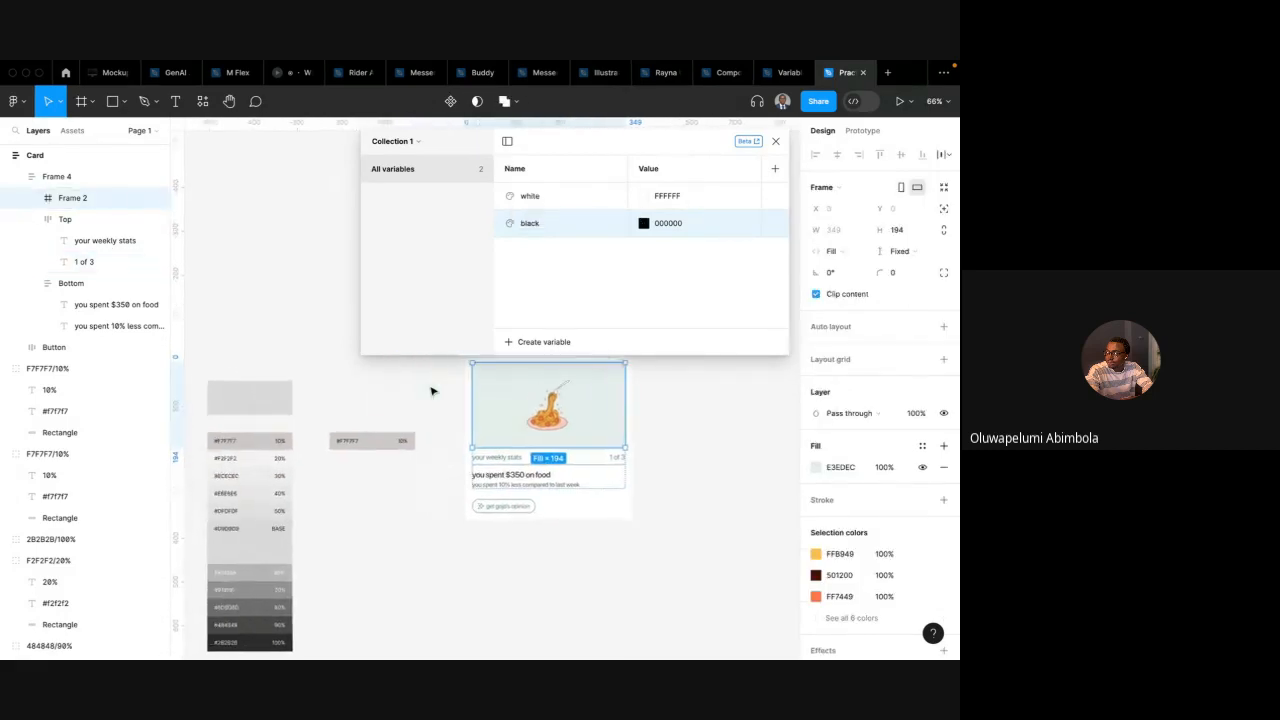
{"action": "scroll", "coordinate": [431, 391], "scroll_direction": "down", "scroll_amount": 2}
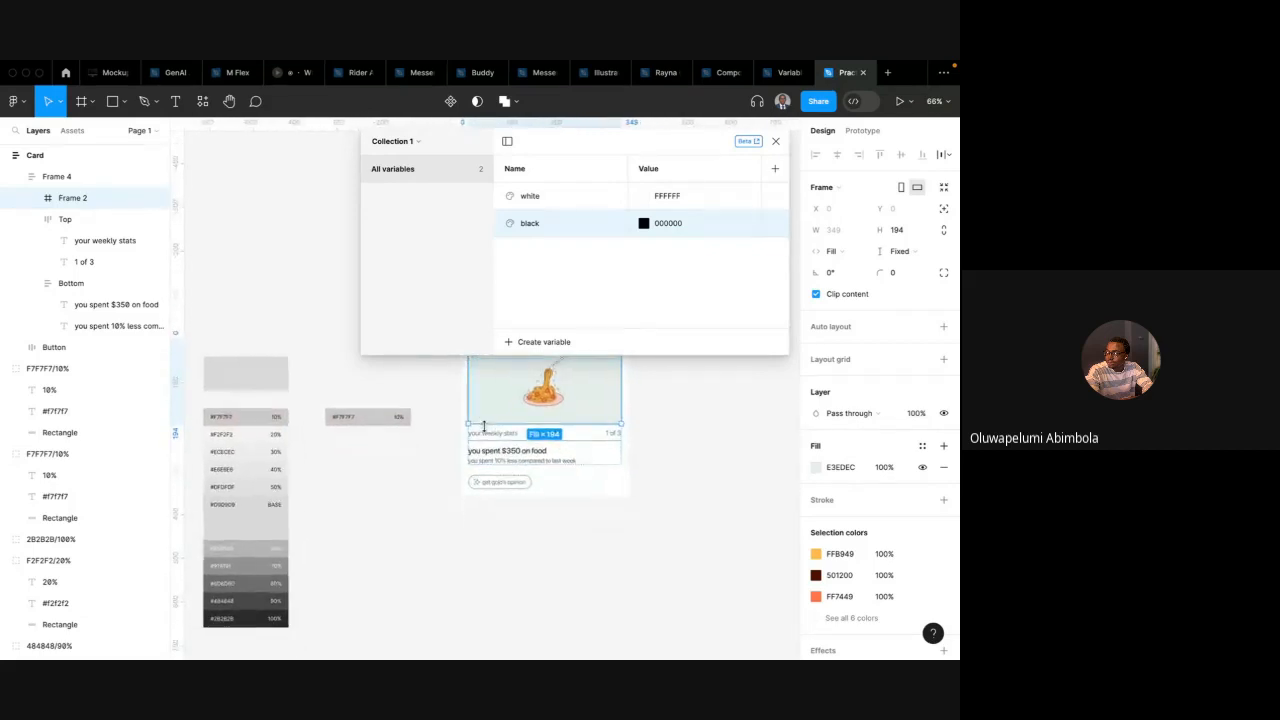
{"action": "scroll", "coordinate": [517, 414], "scroll_direction": "up", "scroll_amount": 2}
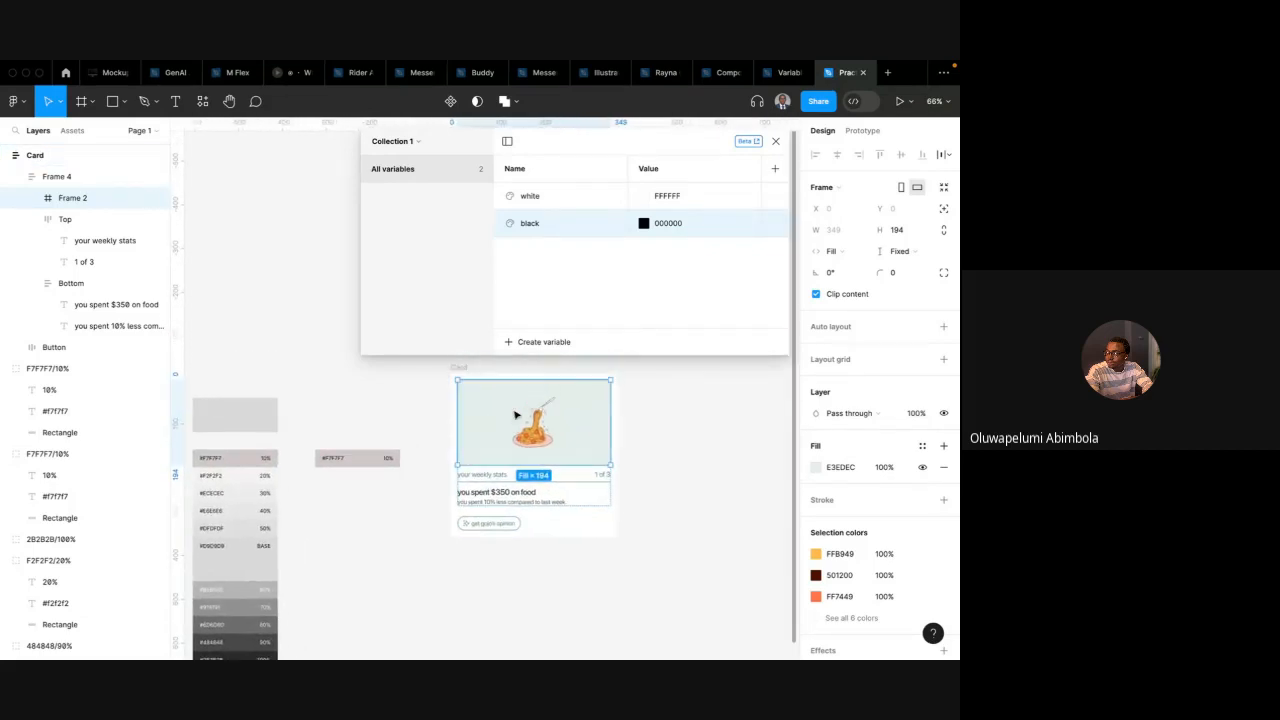
{"action": "double_click", "coordinate": [497, 472]}
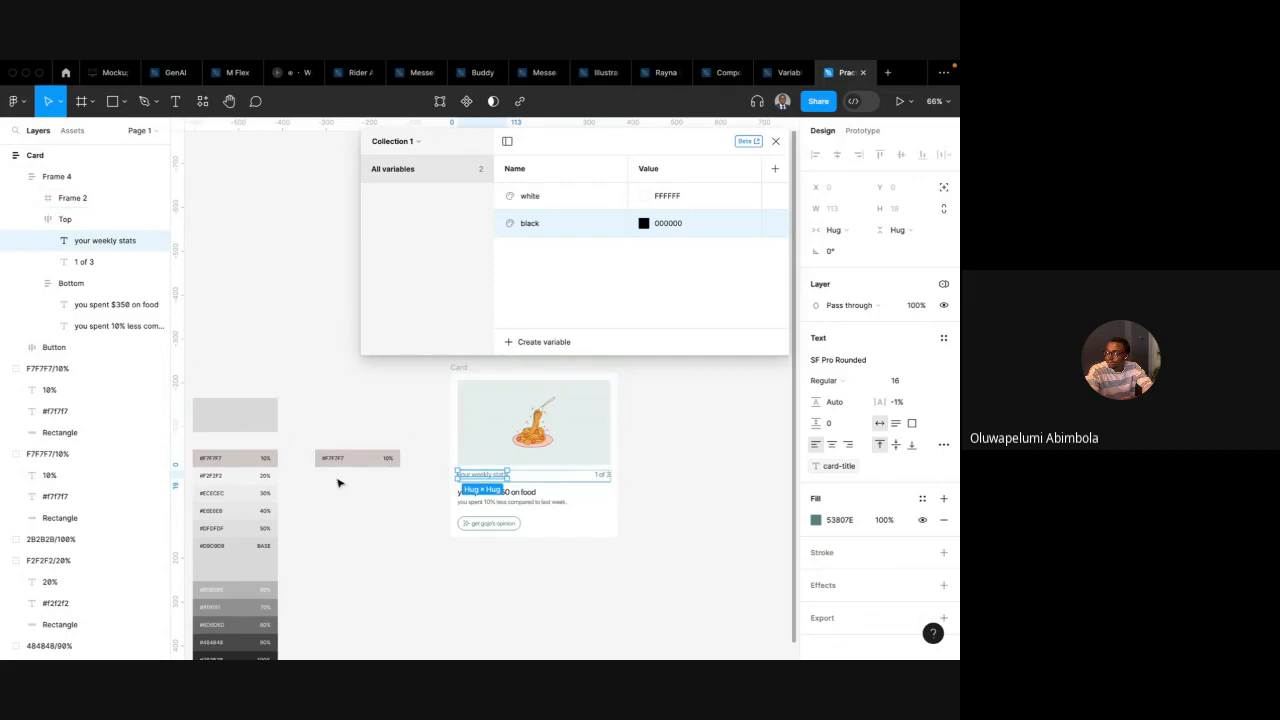
{"action": "scroll", "coordinate": [338, 484], "scroll_direction": "down", "scroll_amount": 5}
{"action": "scroll", "coordinate": [338, 484], "scroll_direction": "left", "scroll_amount": 3}
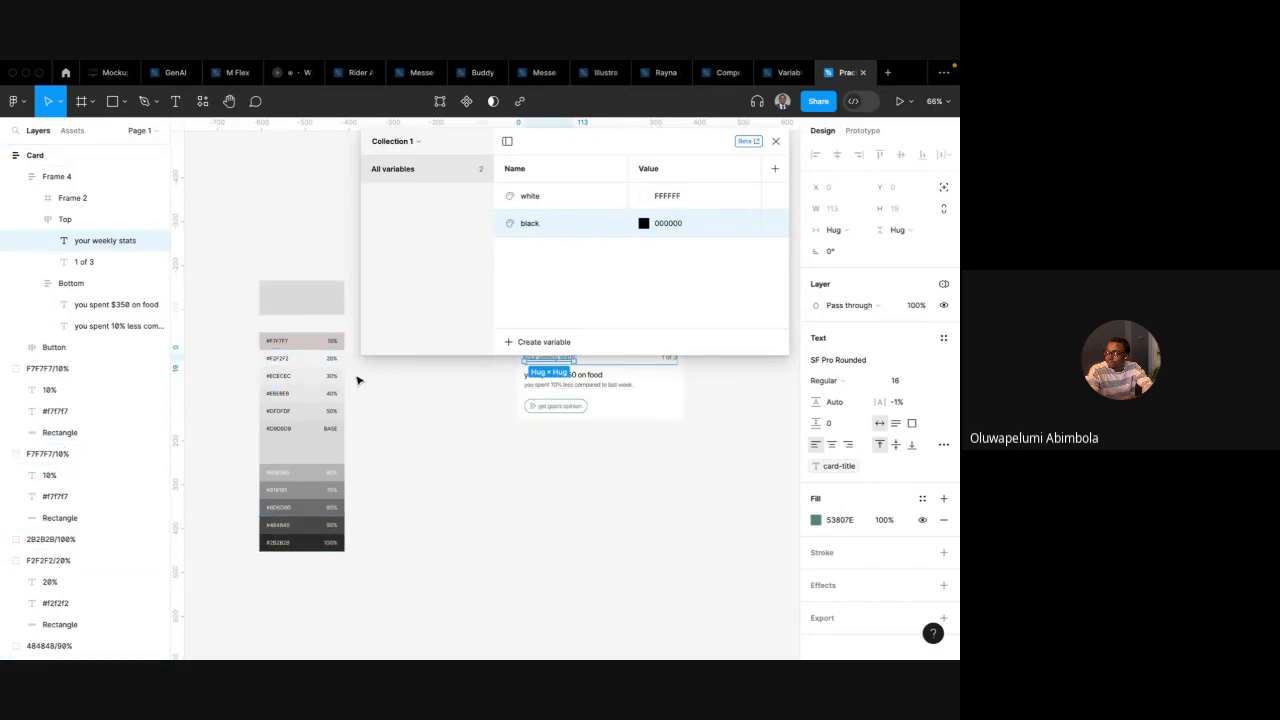
{"action": "key", "text": "ctrl+Left"}
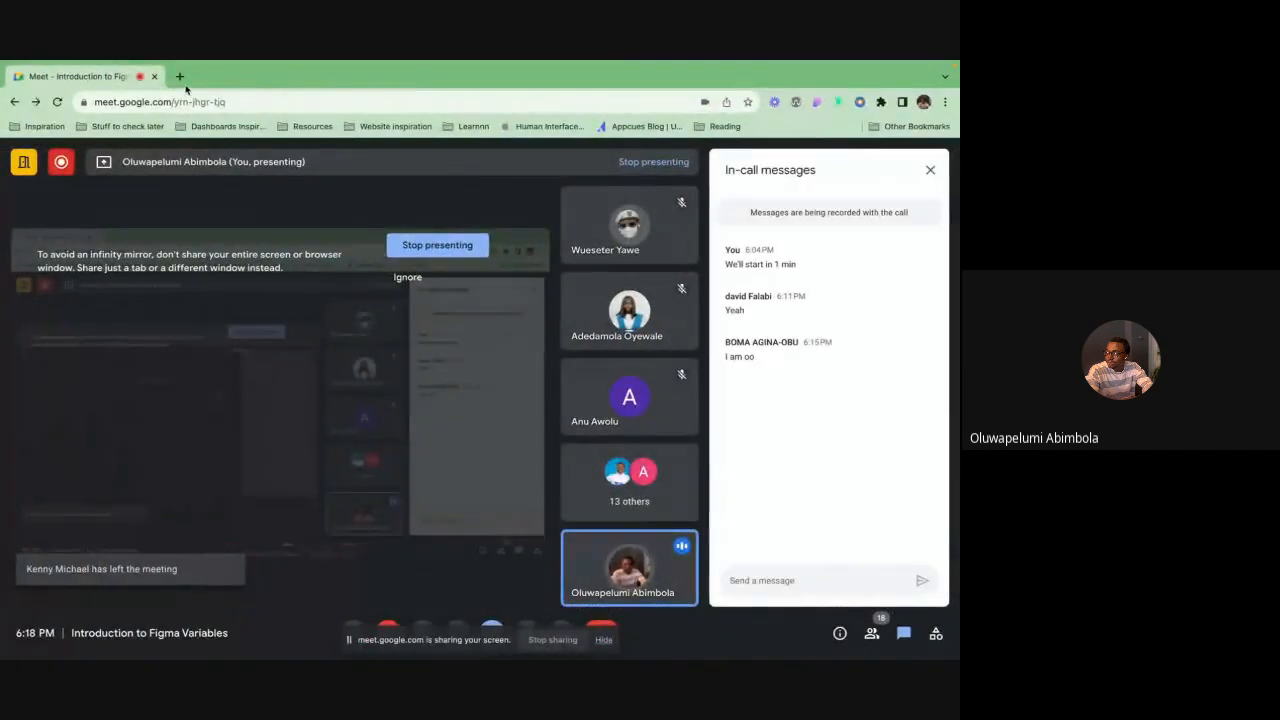
Open swatchy.twosix.studio in a new browser tab and select its address
{"action": "left_click", "coordinate": [180, 76]}
{"action": "type", "text": "swatchy.twosix.studio"}
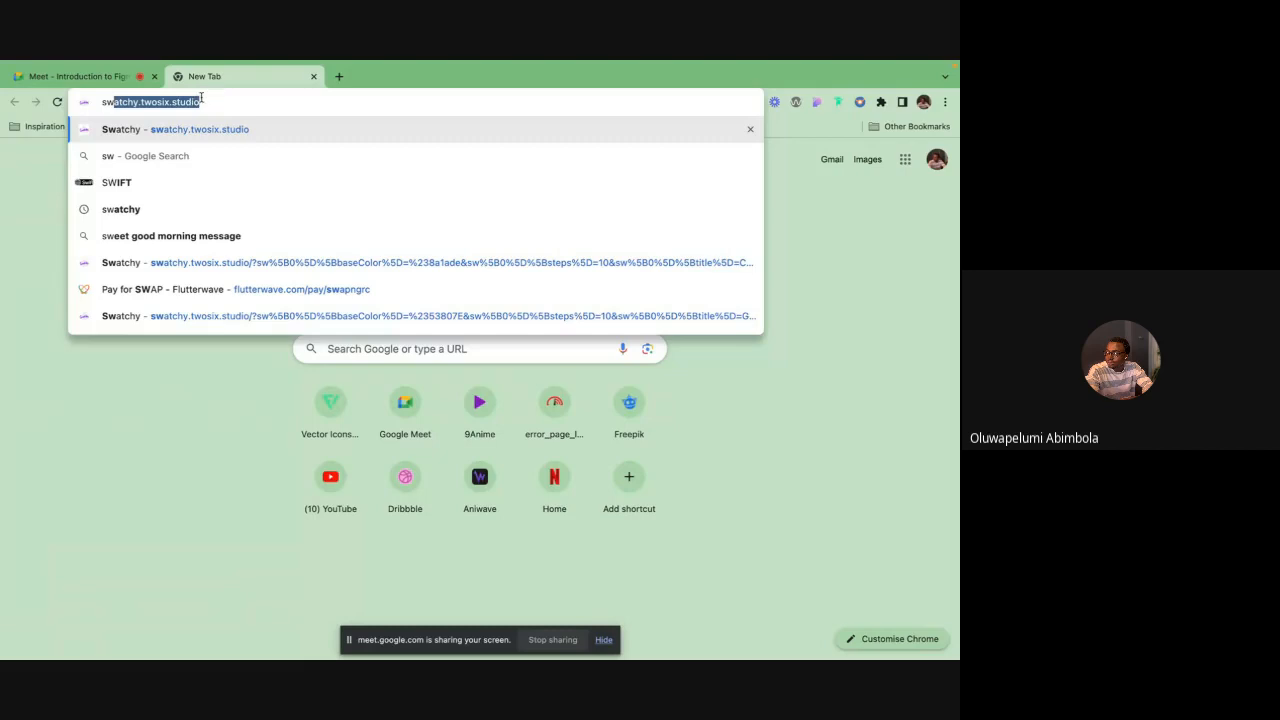
{"action": "key", "text": "Return"}
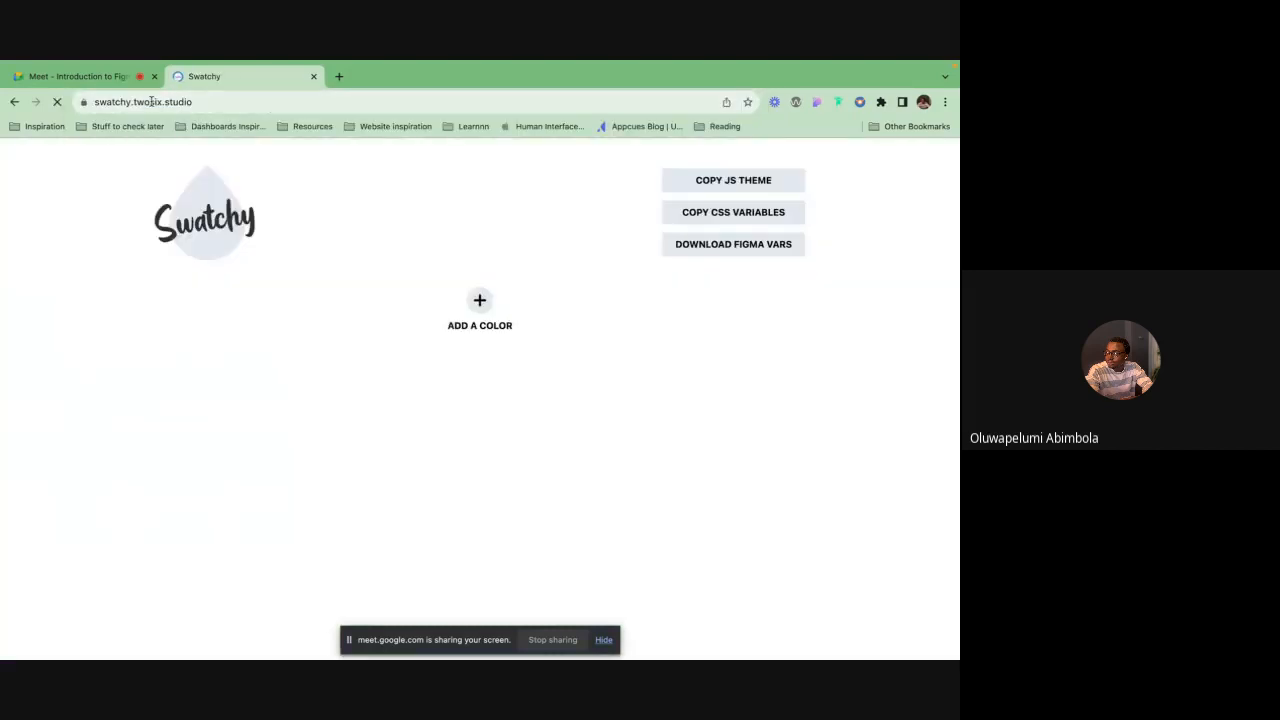
{"action": "left_click", "coordinate": [173, 102]}
{"action": "key", "text": "ctrl+c"}
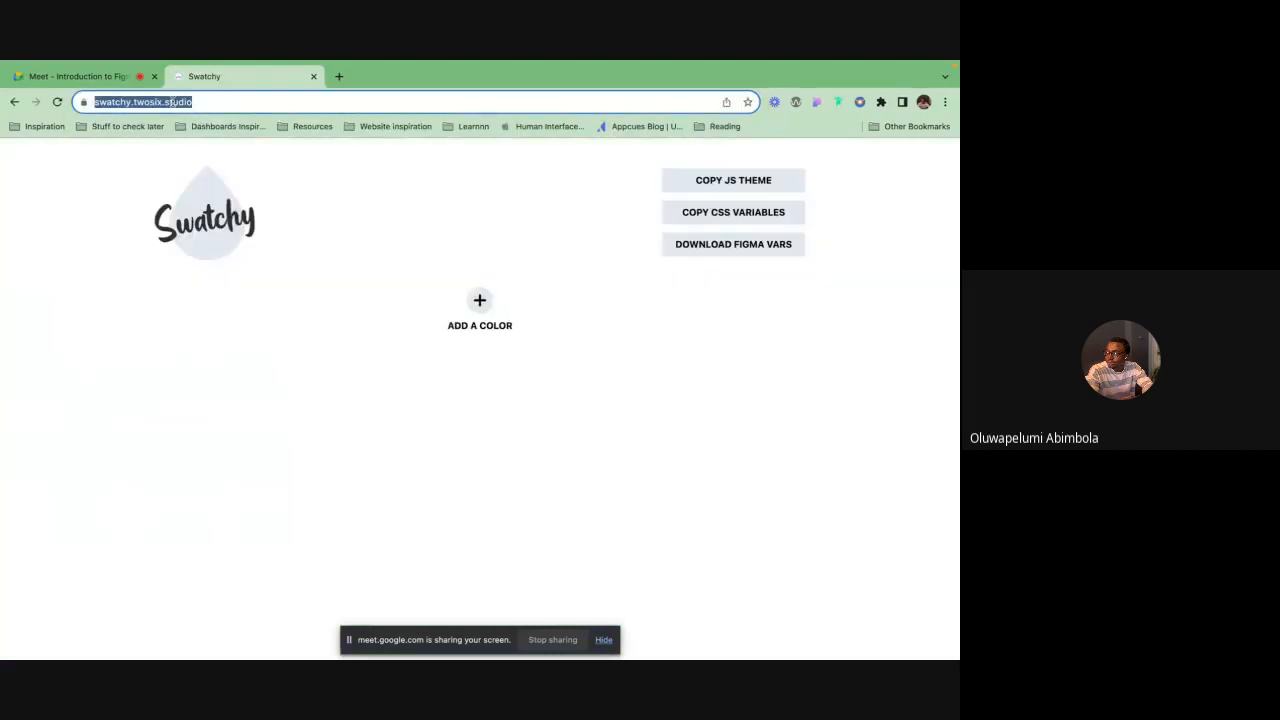
Paste the Swatchy link into the meeting's in-call messages and send it
{"action": "left_click", "coordinate": [80, 76]}
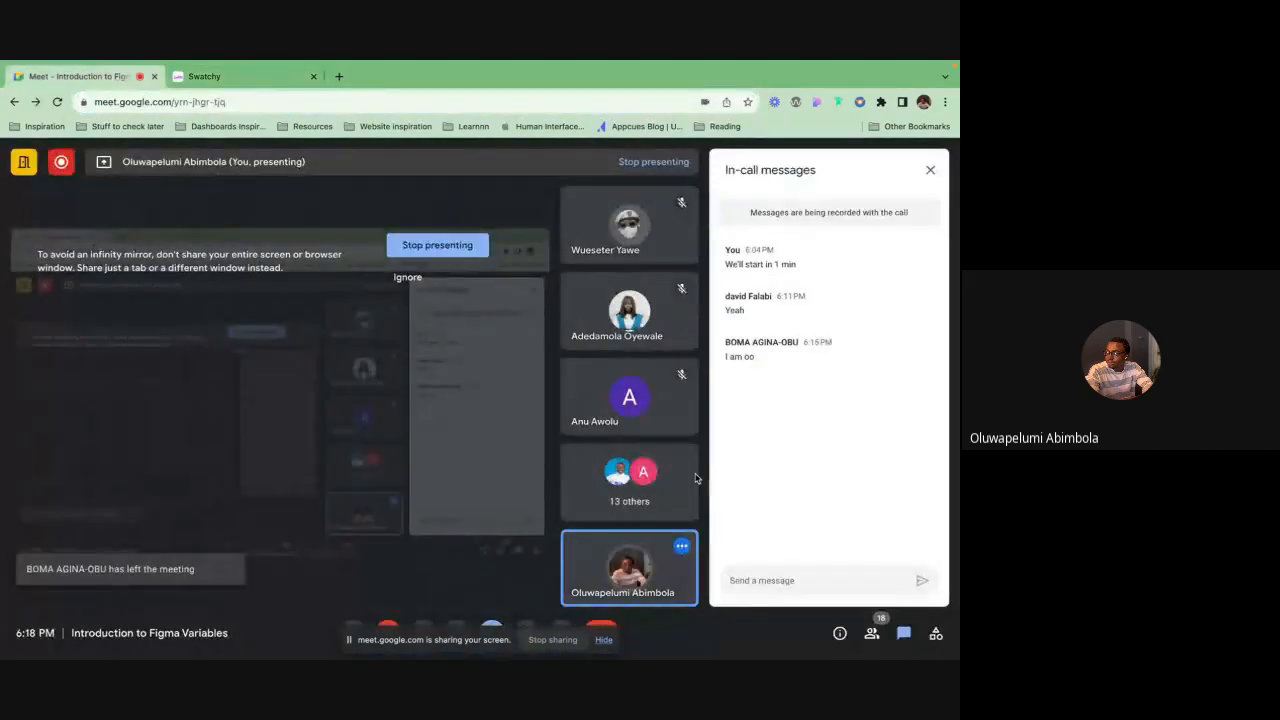
{"action": "left_click", "coordinate": [750, 580]}
{"action": "key", "text": "ctrl+v"}
{"action": "key", "text": "Return"}
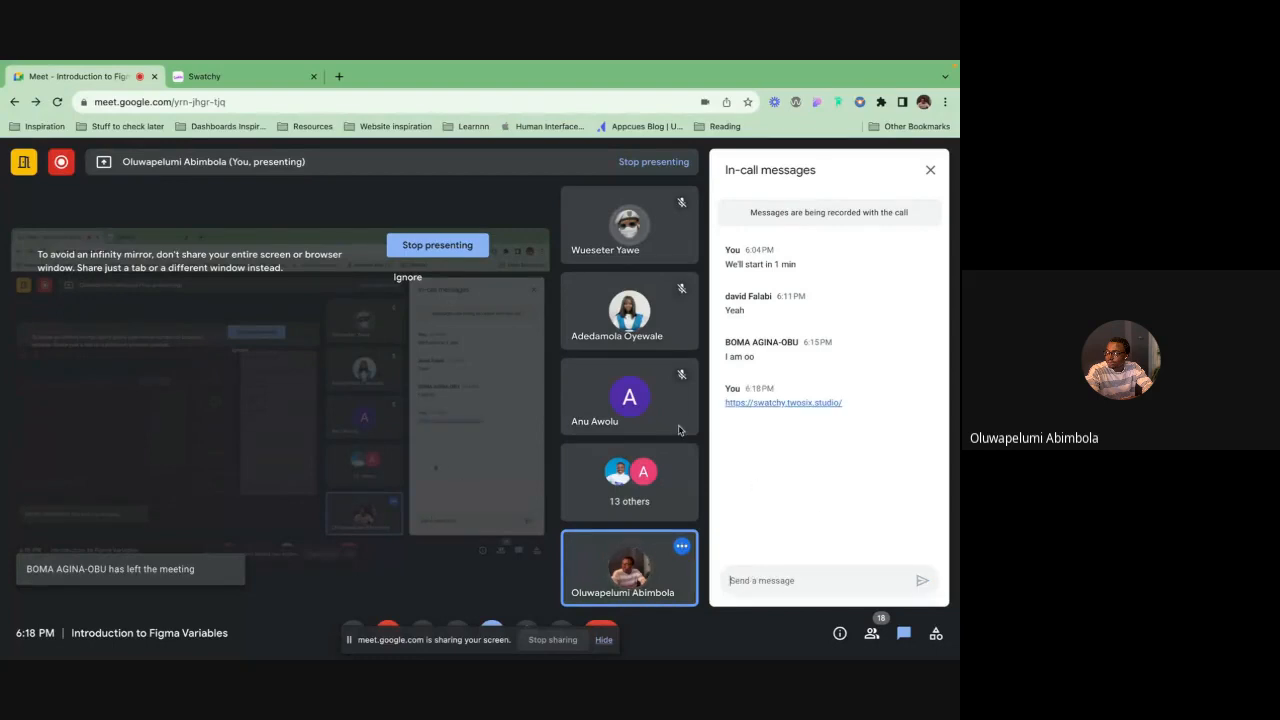
Add a new colour palette in Swatchy
{"action": "left_click", "coordinate": [236, 78]}
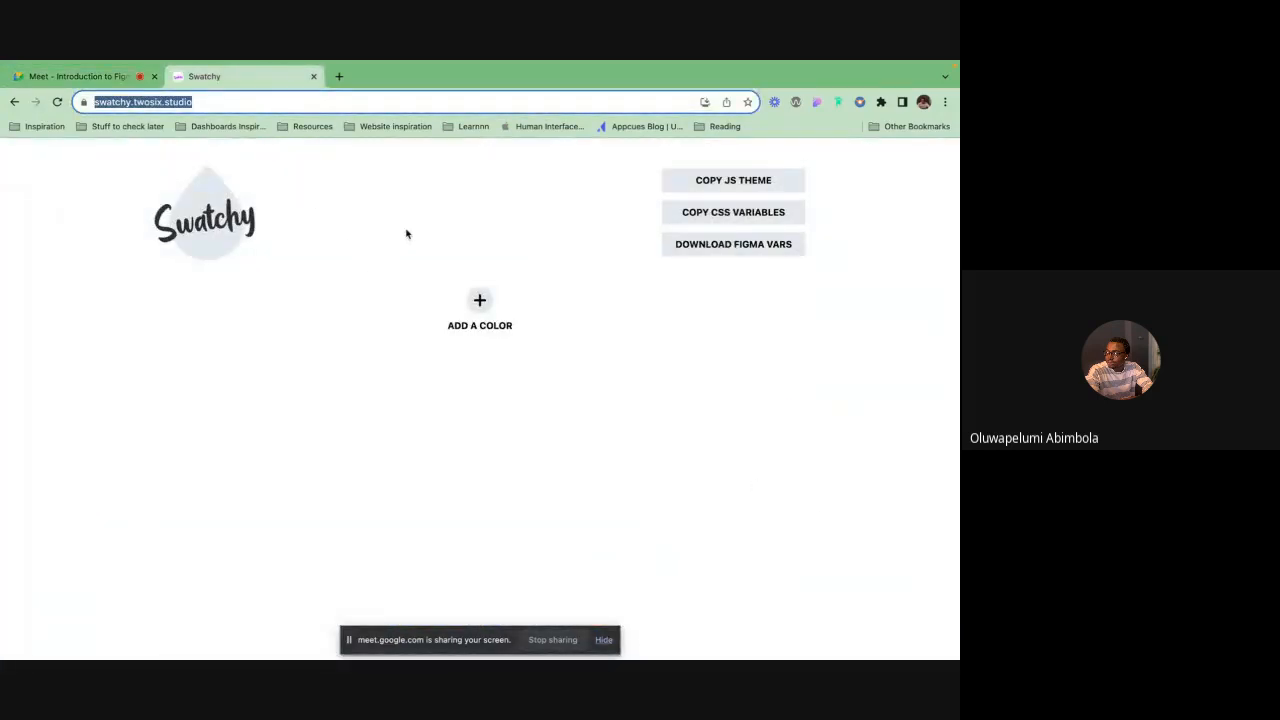
{"action": "left_click", "coordinate": [350, 180]}
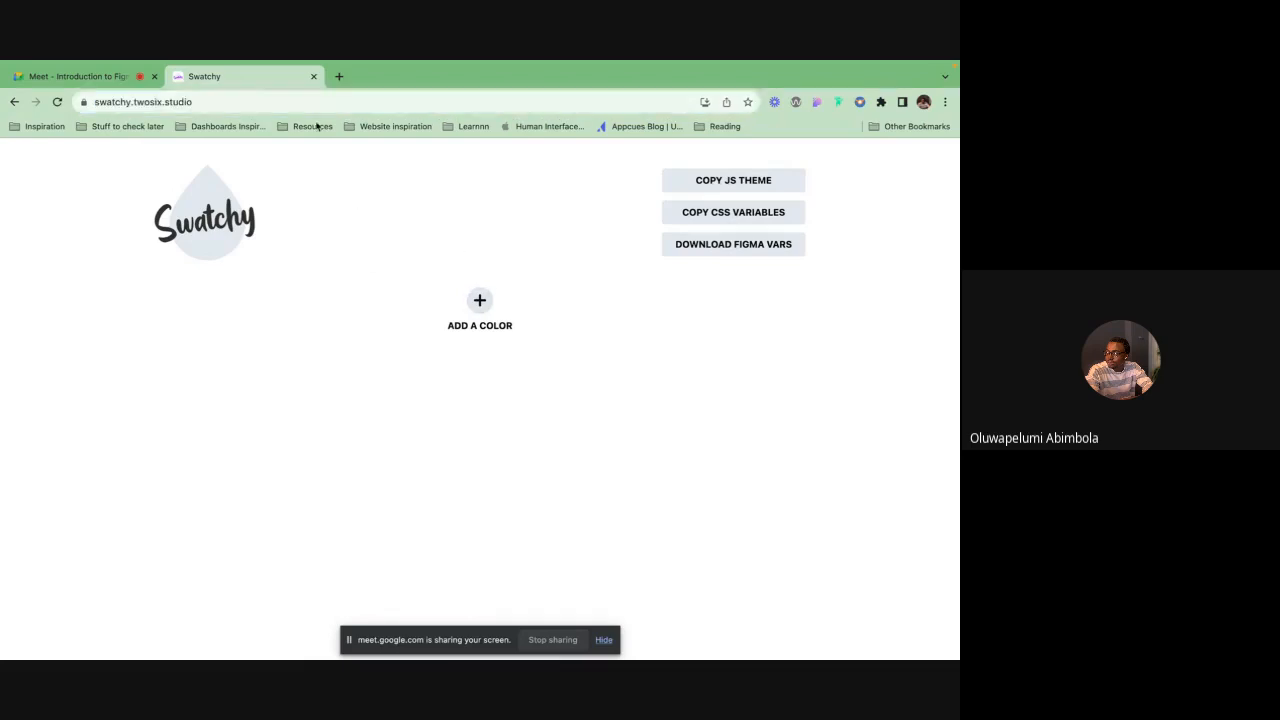
{"action": "left_click", "coordinate": [479, 303]}
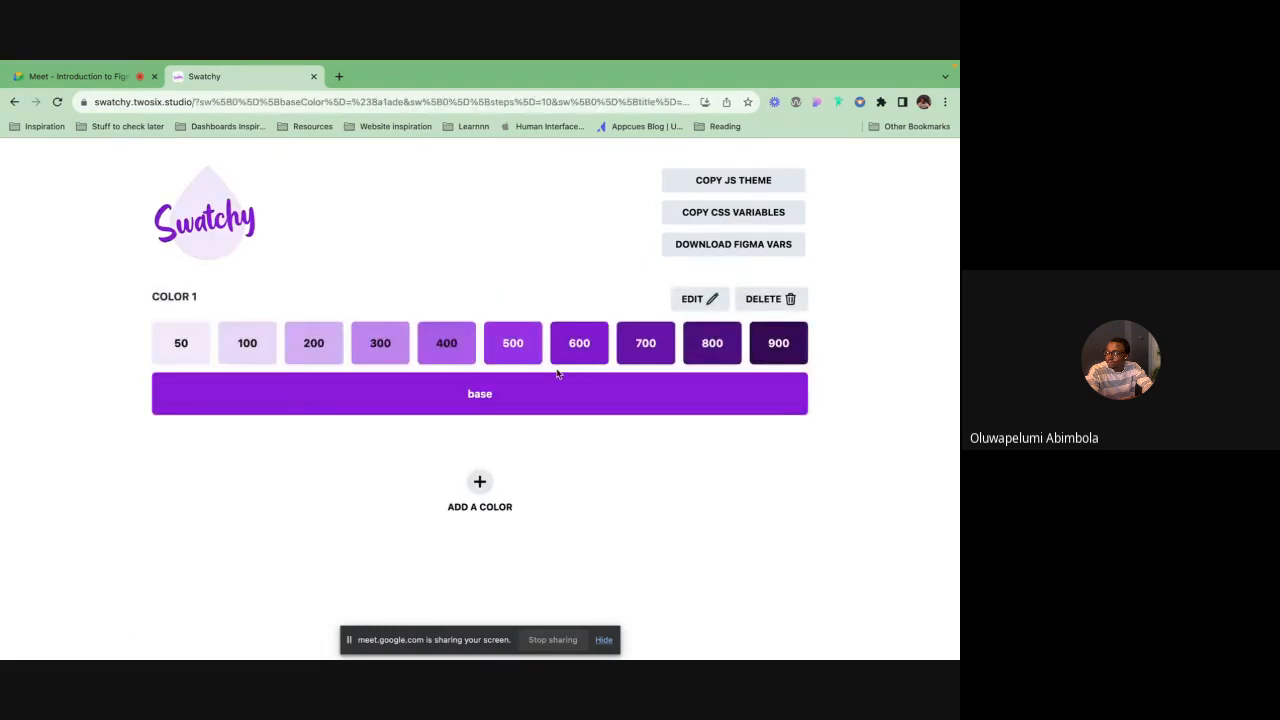
Set the new palette's hex base colour to 53807E
{"action": "key", "text": "ctrl+Right"}
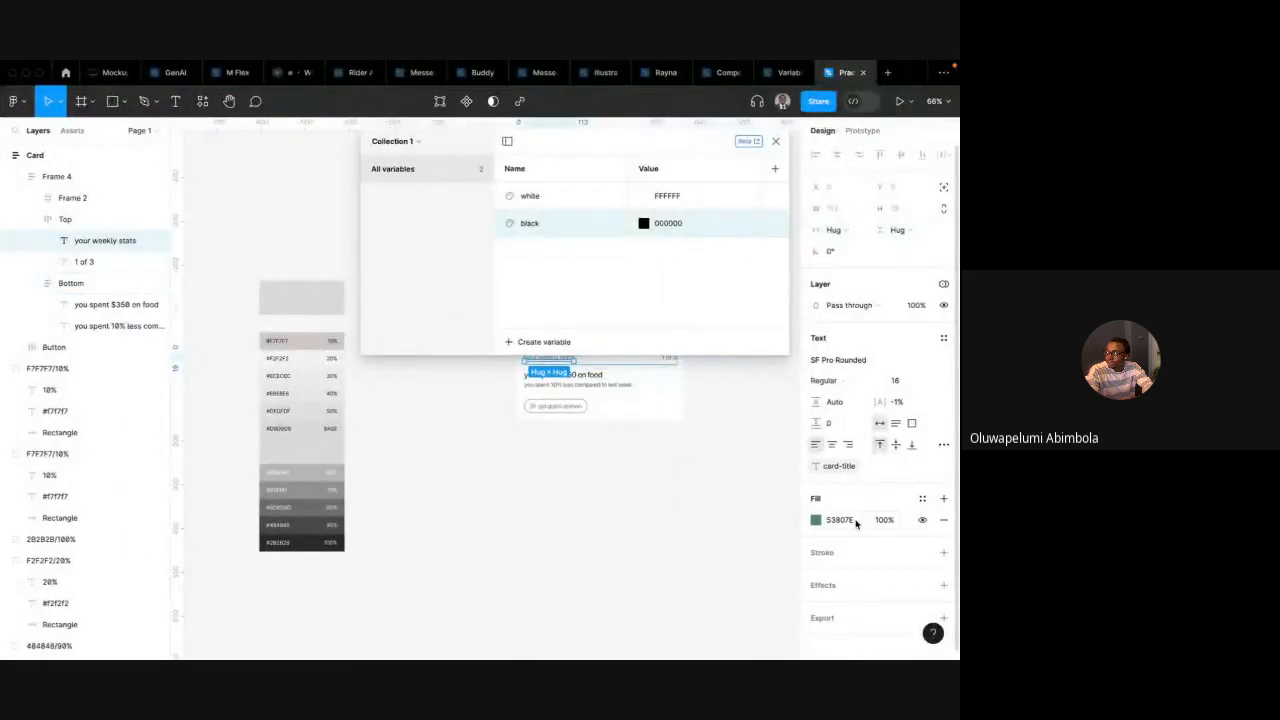
{"action": "key", "text": "ctrl+Left"}
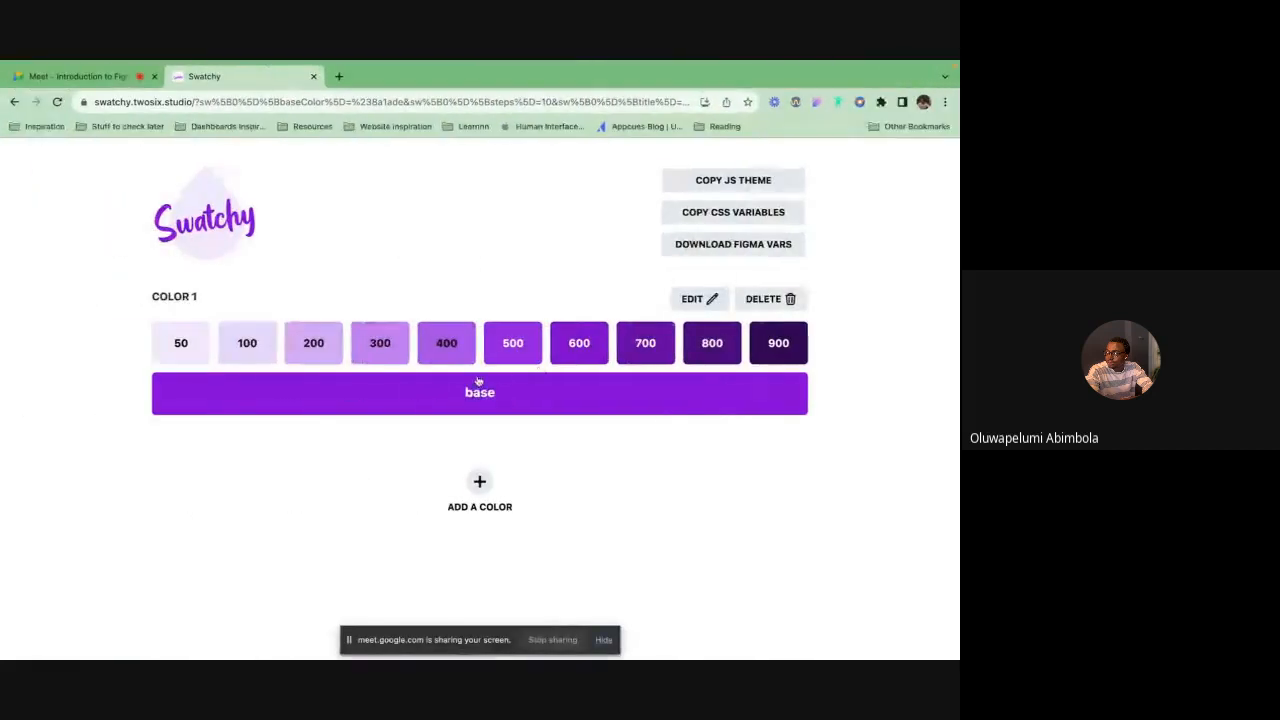
{"action": "left_click", "coordinate": [692, 298]}
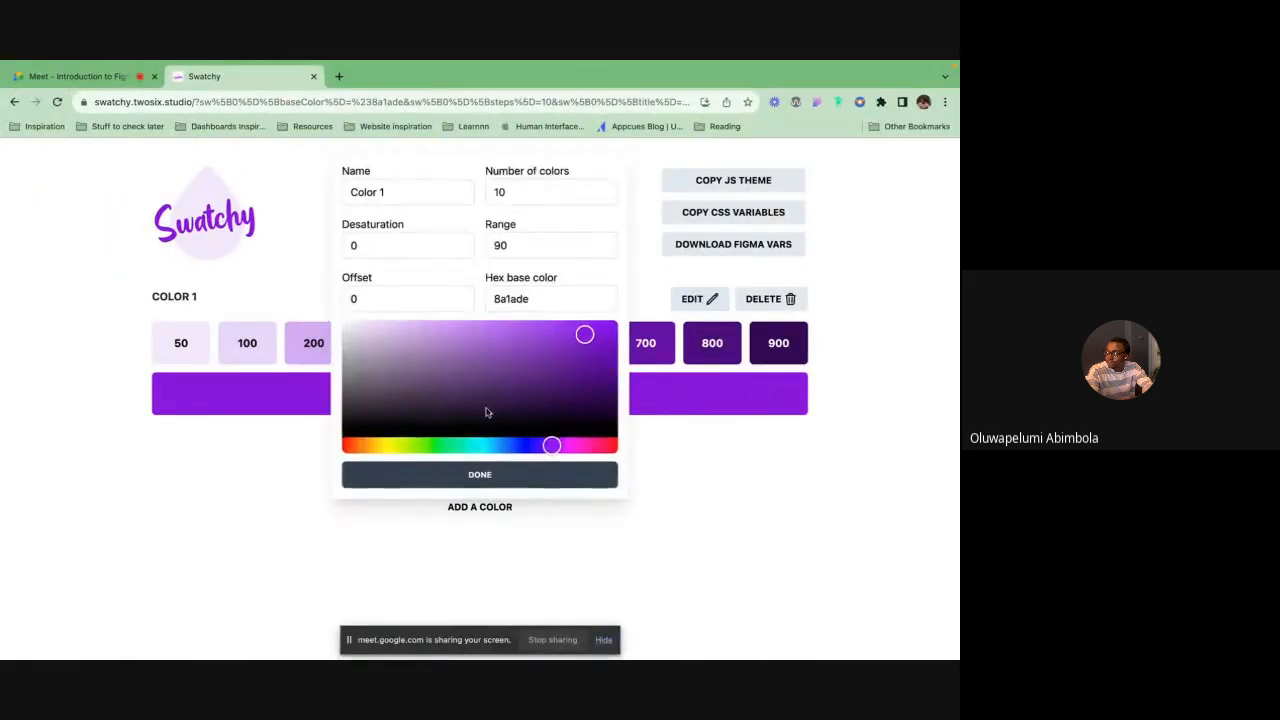
{"action": "double_click", "coordinate": [531, 298]}
{"action": "type", "text": "53807E"}
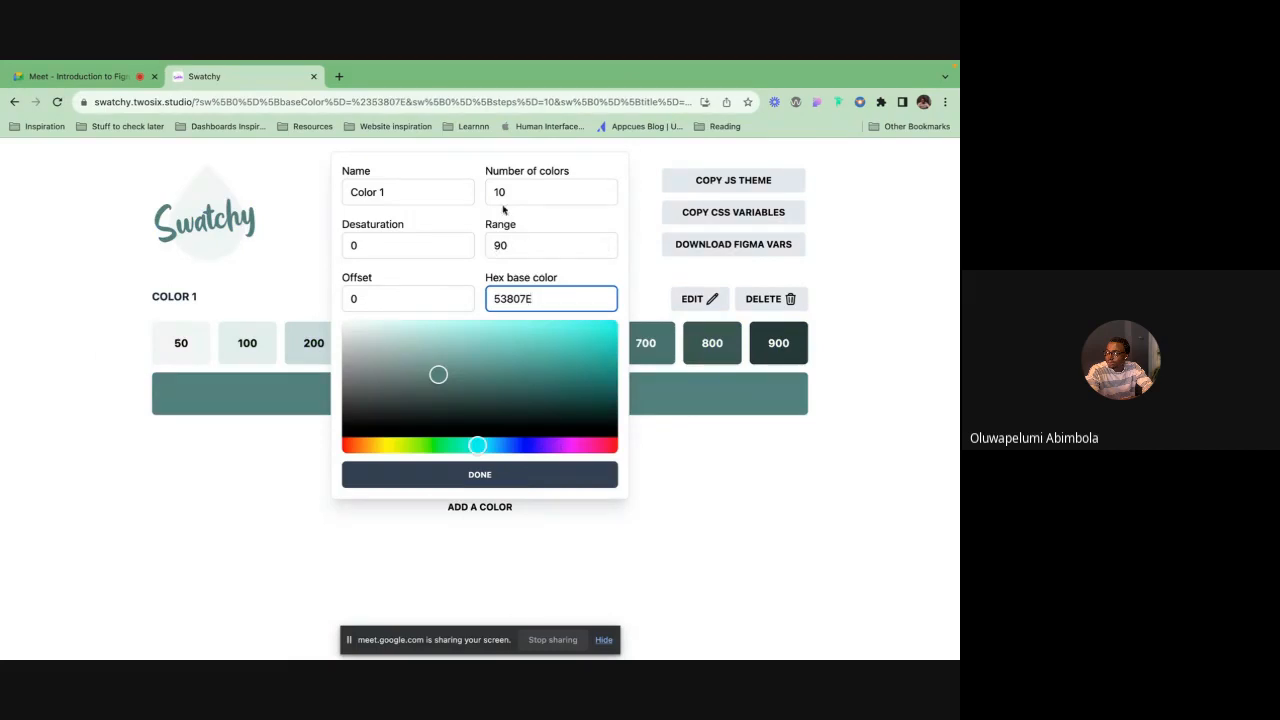
Rename the palette Green (Light) and close the editor
{"action": "triple_click", "coordinate": [375, 193]}
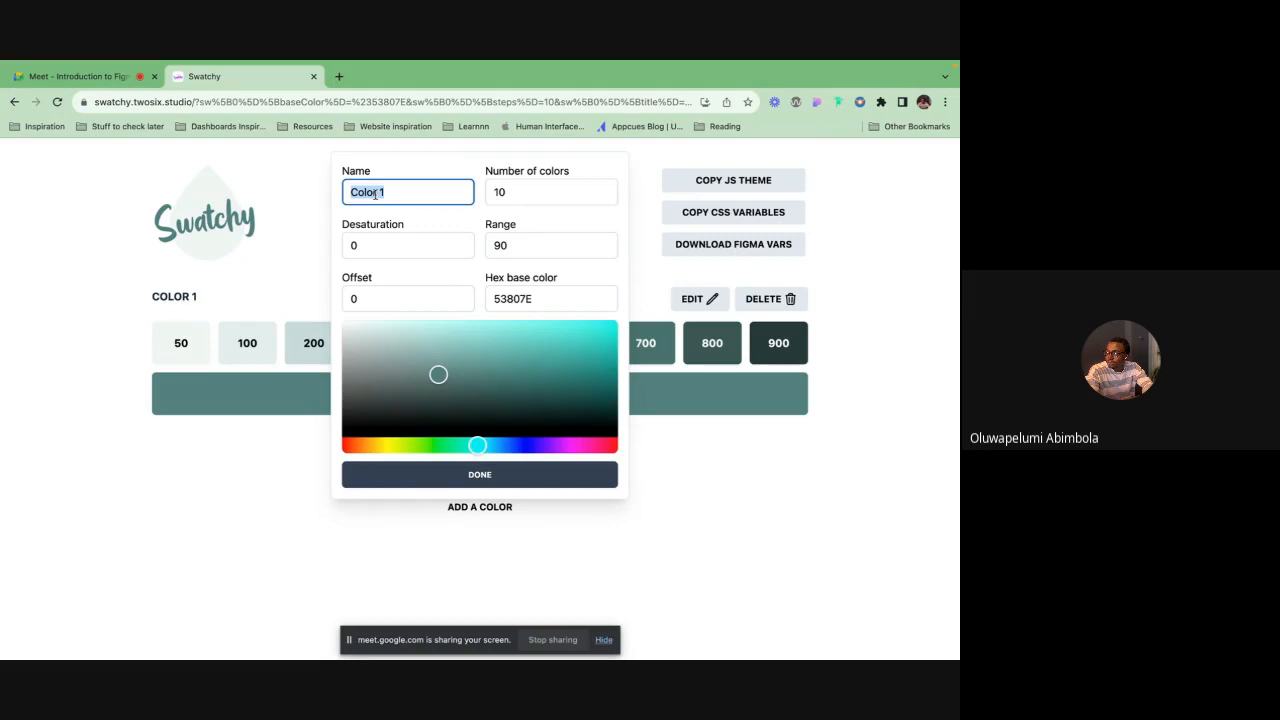
{"action": "type", "text": "Green Li"}
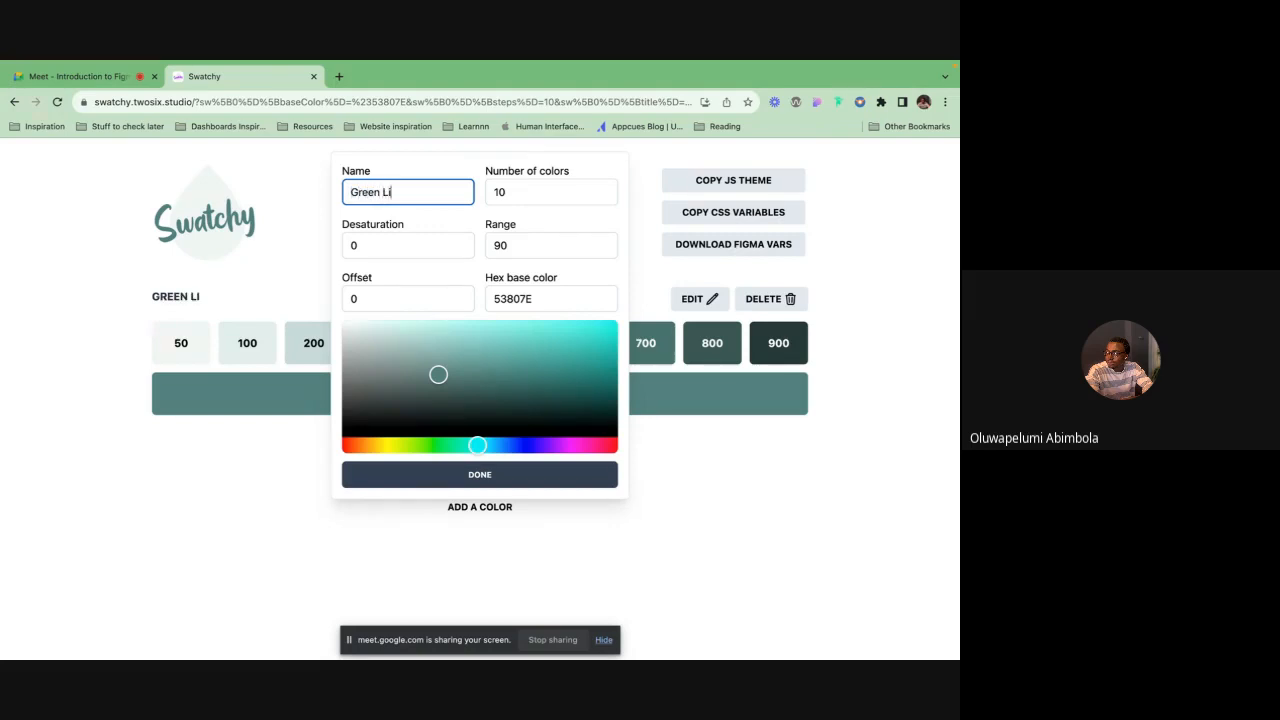
{"action": "type", "text": "ght"}
{"action": "key", "text": "BackSpace"}
{"action": "key", "text": "BackSpace"}
{"action": "key", "text": "BackSpace"}
{"action": "type", "text": "ght"}
{"action": "left_click", "coordinate": [480, 476]}
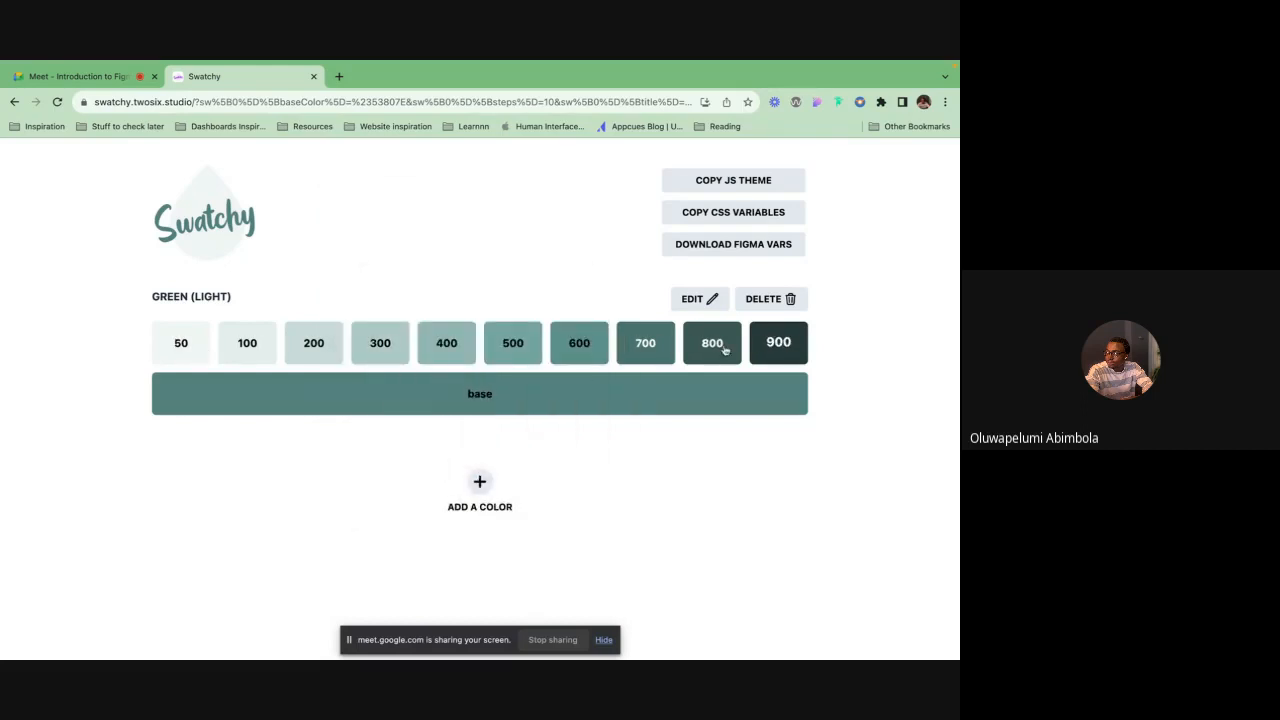
Select the card's subtitle text layer and copy its fill colour 595959
{"action": "key", "text": "ctrl+Right"}
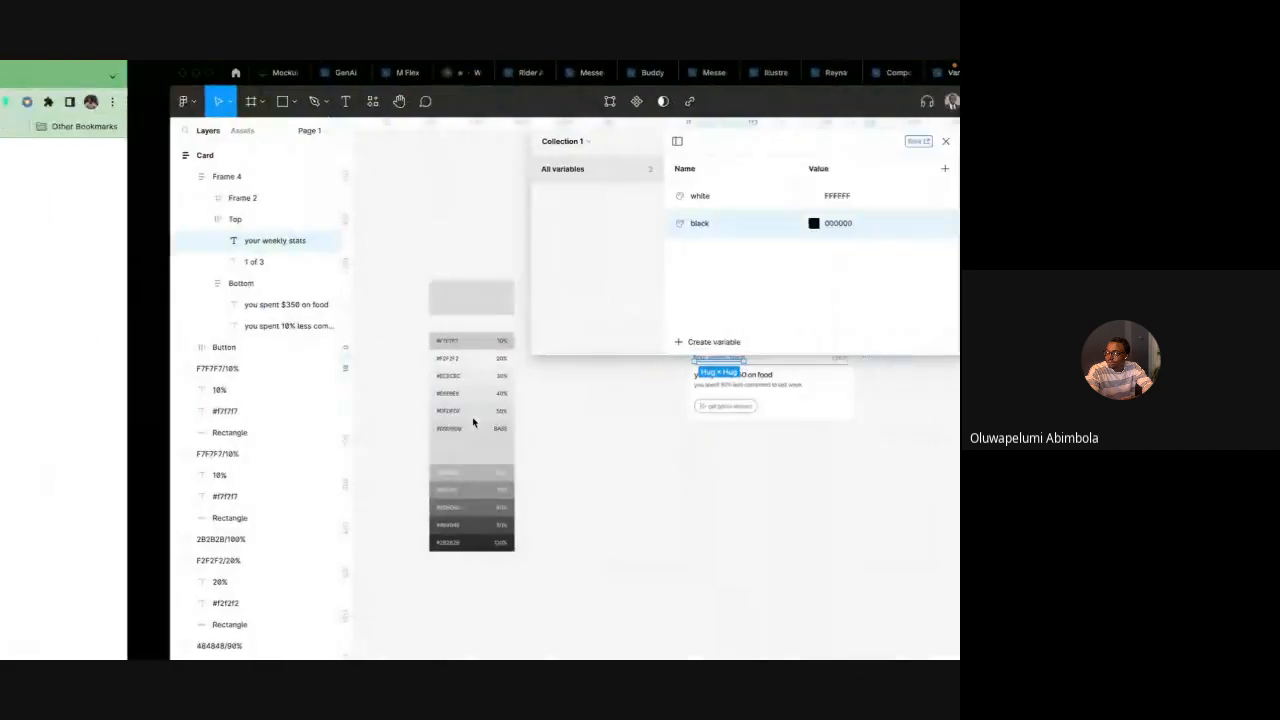
{"action": "scroll", "coordinate": [557, 405], "scroll_direction": "up", "scroll_amount": 2}
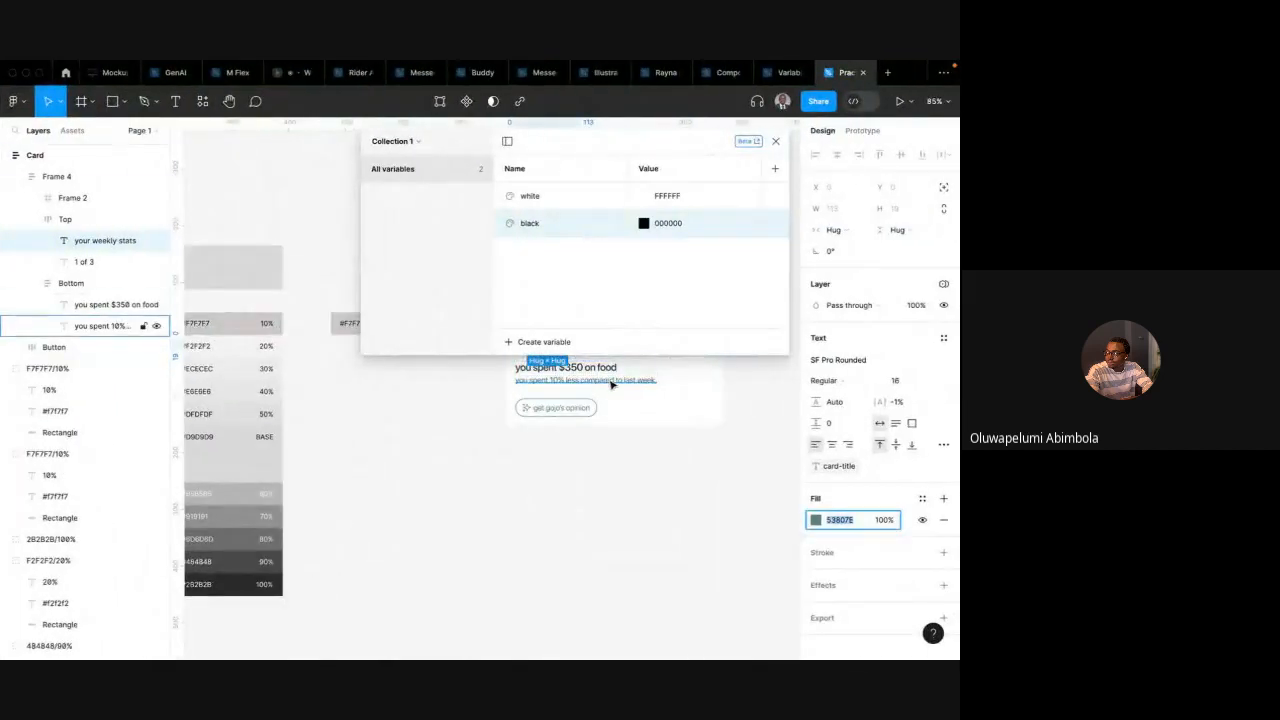
{"action": "left_click", "coordinate": [610, 380]}
{"action": "scroll", "coordinate": [688, 412], "scroll_direction": "up", "scroll_amount": 1}
{"action": "scroll", "coordinate": [688, 412], "scroll_direction": "right", "scroll_amount": 1}
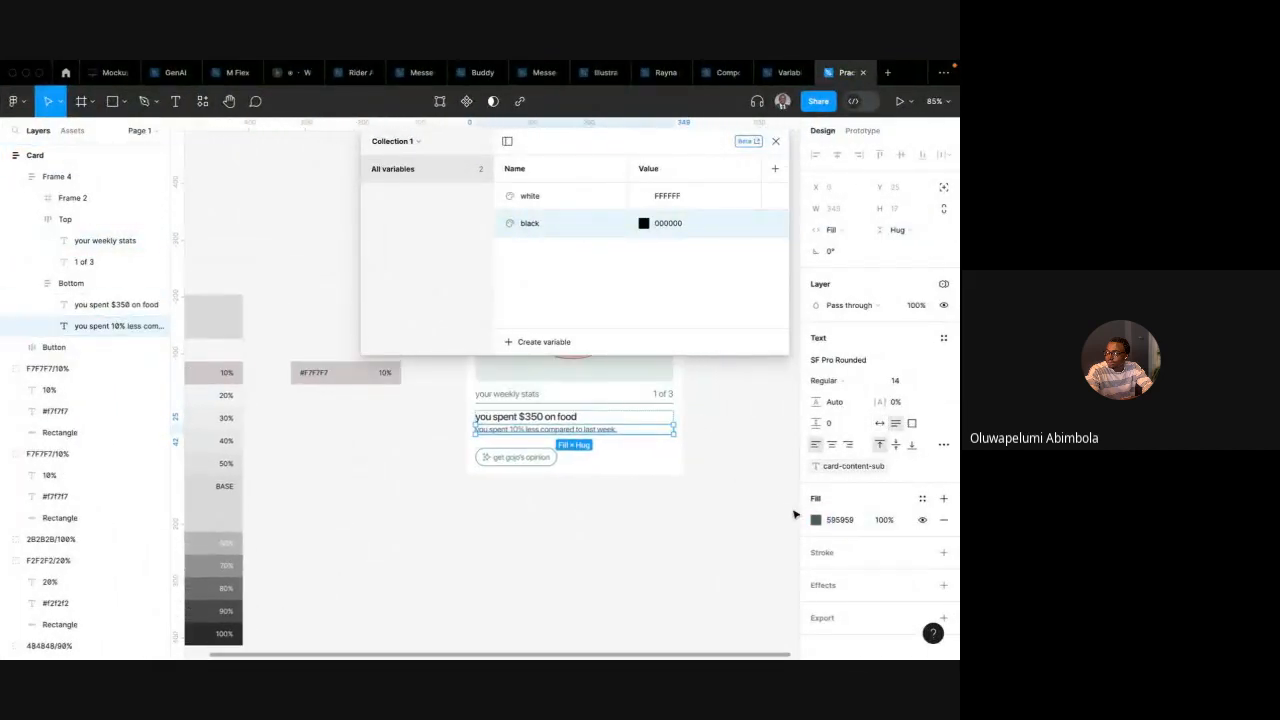
{"action": "left_click", "coordinate": [838, 520]}
{"action": "key", "text": "super+c"}
{"action": "key", "text": "ctrl+Left"}
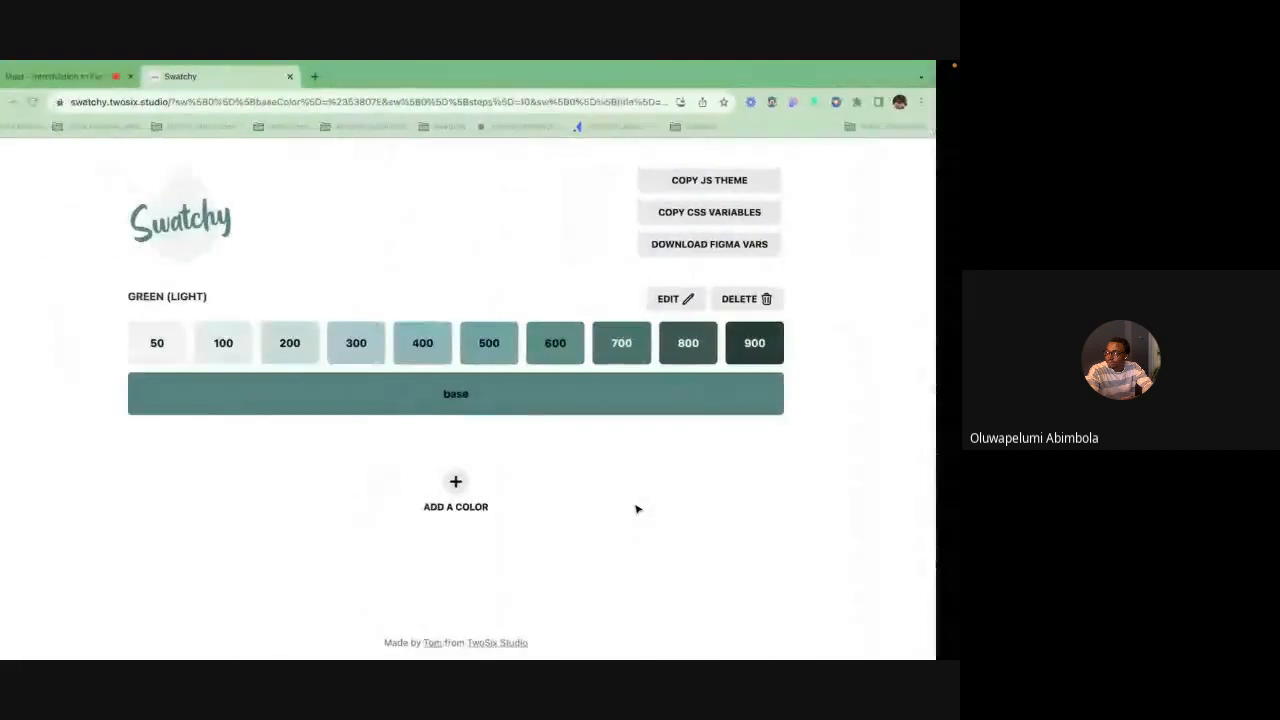
Add a second palette with hex base colour 595959
{"action": "left_click", "coordinate": [480, 482]}
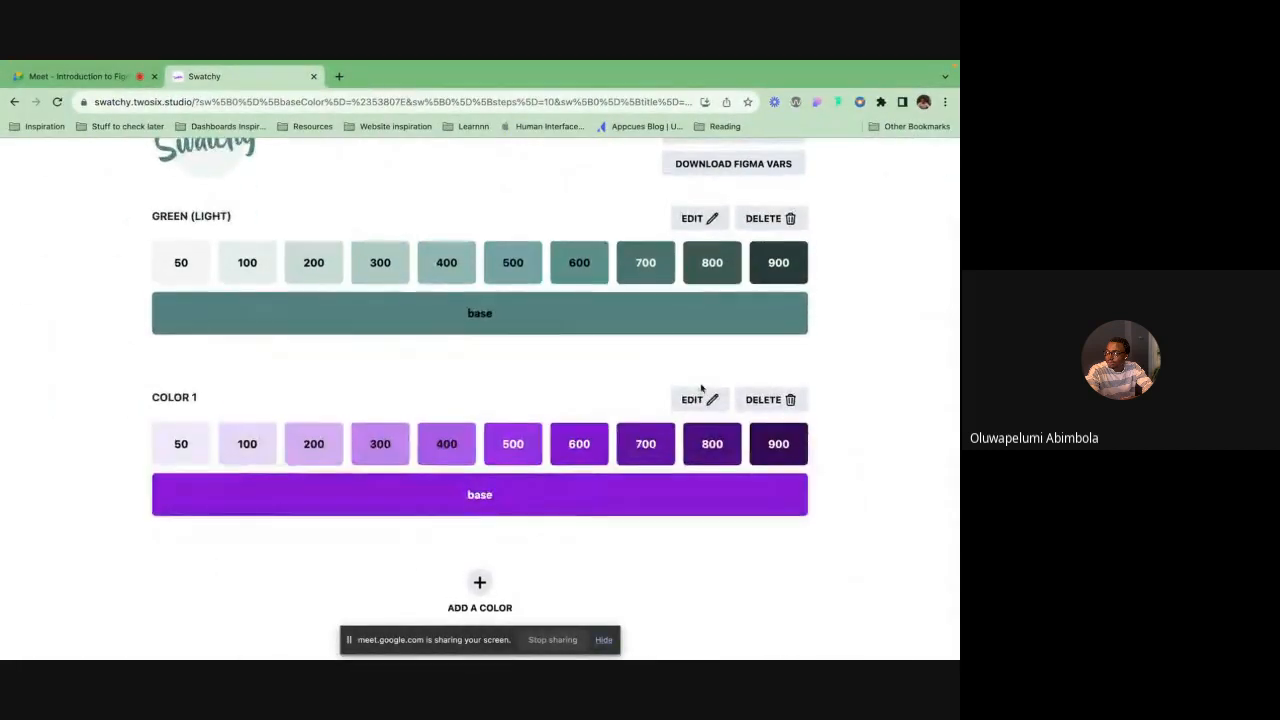
{"action": "left_click", "coordinate": [700, 397]}
{"action": "left_click", "coordinate": [519, 300]}
{"action": "key", "text": "super+a"}
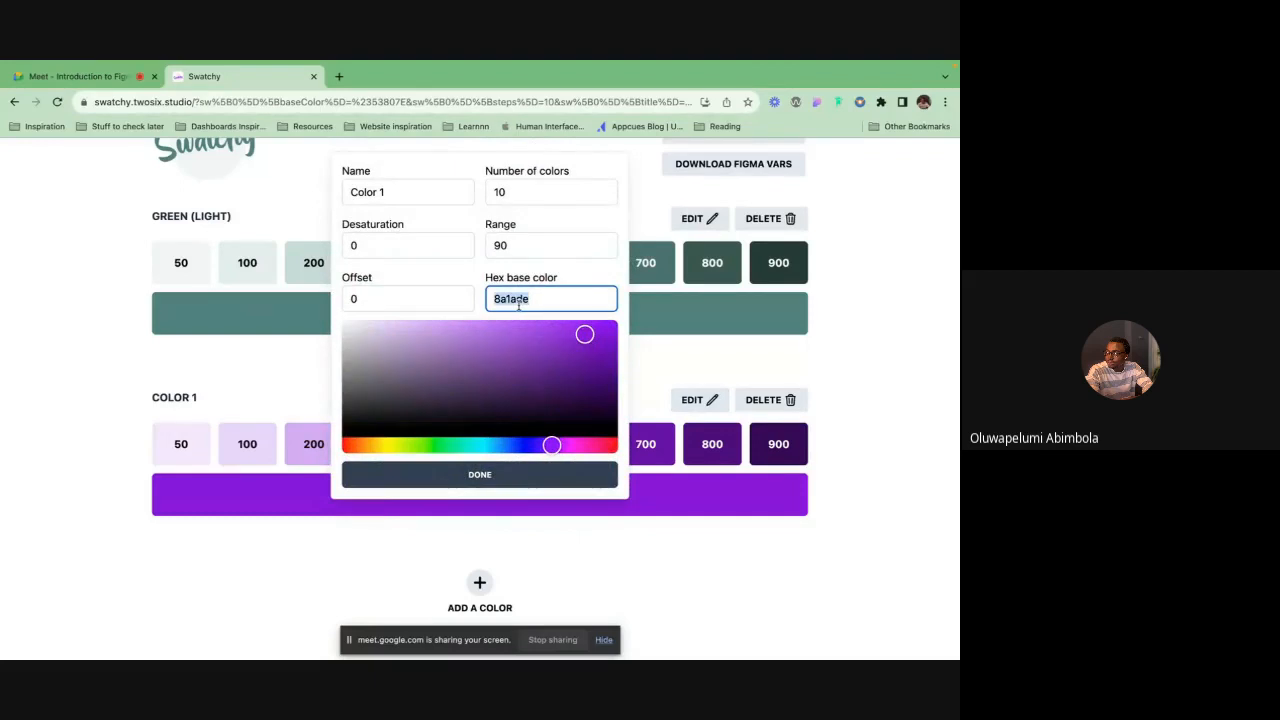
{"action": "key", "text": "super+v"}
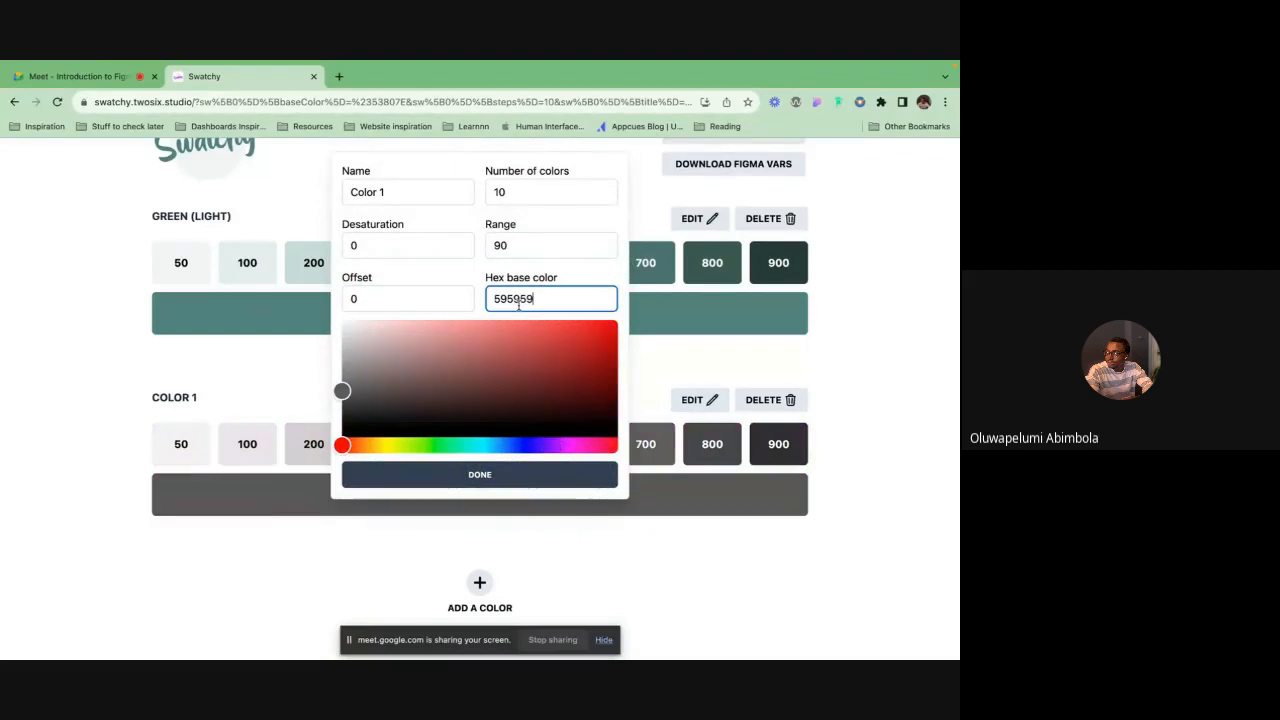
{"action": "left_click", "coordinate": [490, 478]}
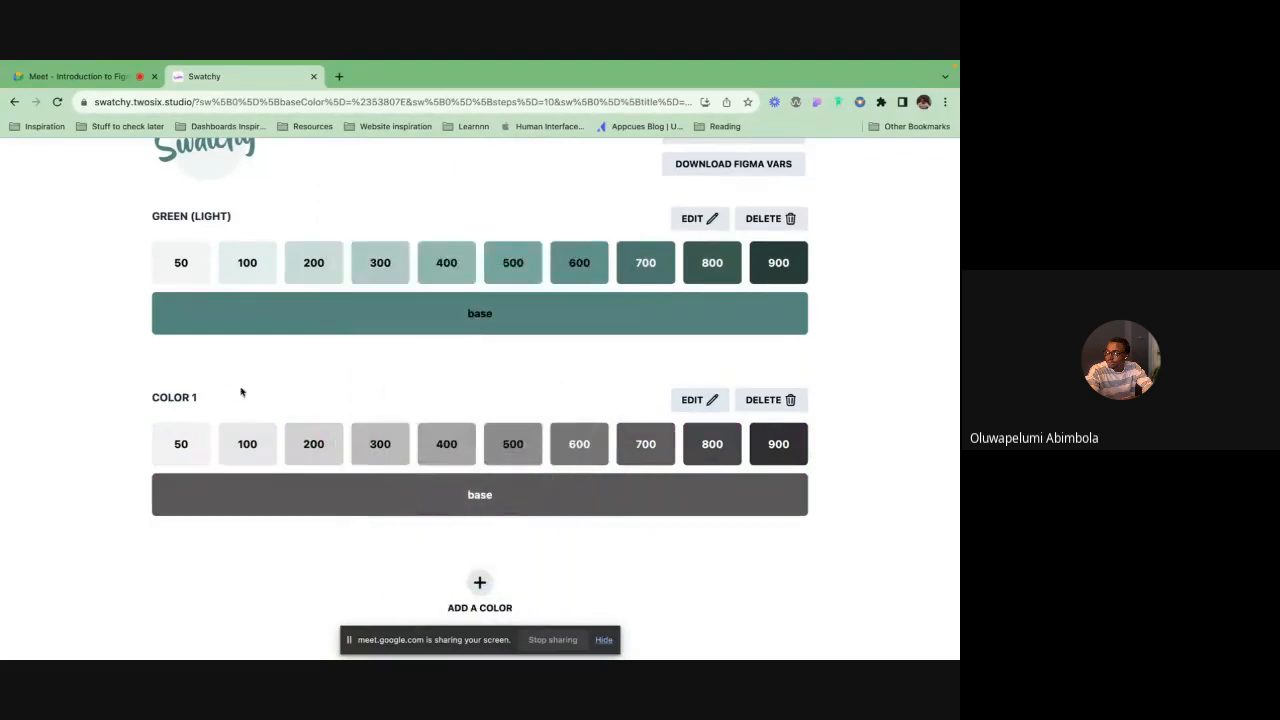
Rename the second palette Grey
{"action": "left_click", "coordinate": [706, 400]}
{"action": "triple_click", "coordinate": [388, 192]}
{"action": "type", "text": "Grey"}
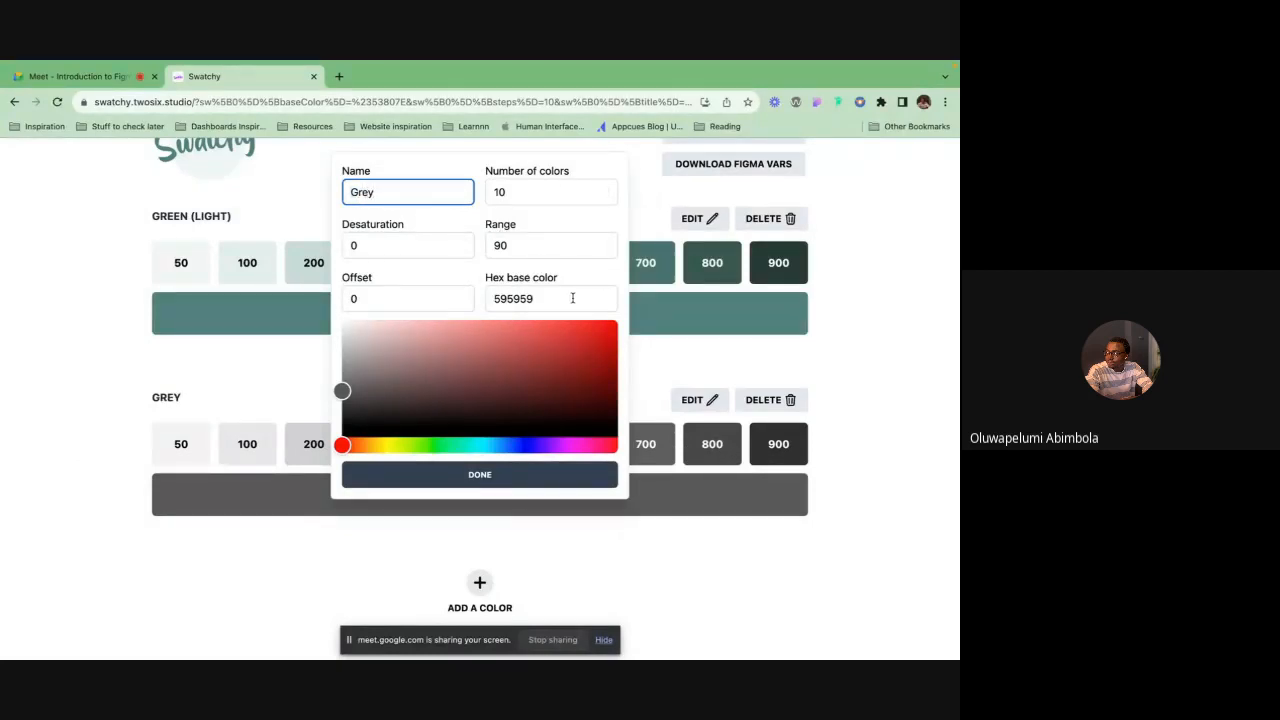
{"action": "left_click", "coordinate": [499, 476]}
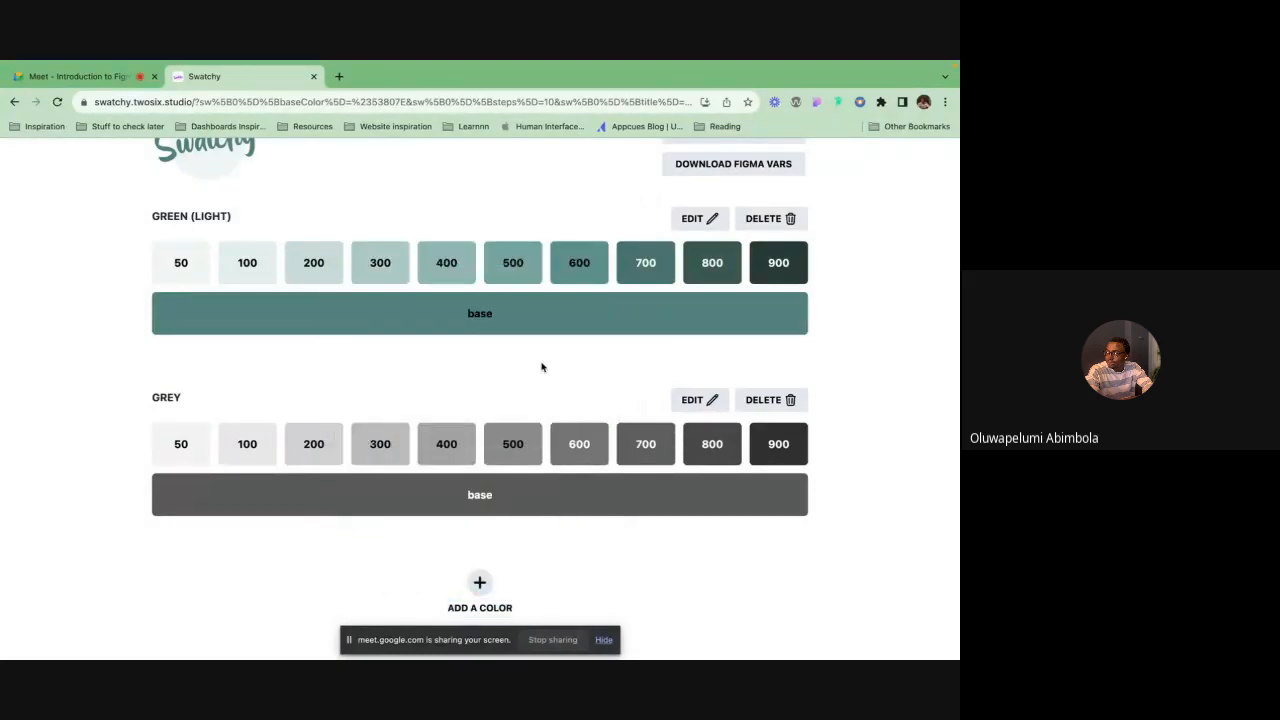
Locate and select the sample card's frame in the practice file
{"action": "key", "text": "ctrl+Right"}
{"action": "scroll", "coordinate": [573, 400], "scroll_direction": "up", "scroll_amount": 1}
{"action": "scroll", "coordinate": [573, 400], "scroll_direction": "right", "scroll_amount": 1}
{"action": "left_click", "coordinate": [640, 422]}
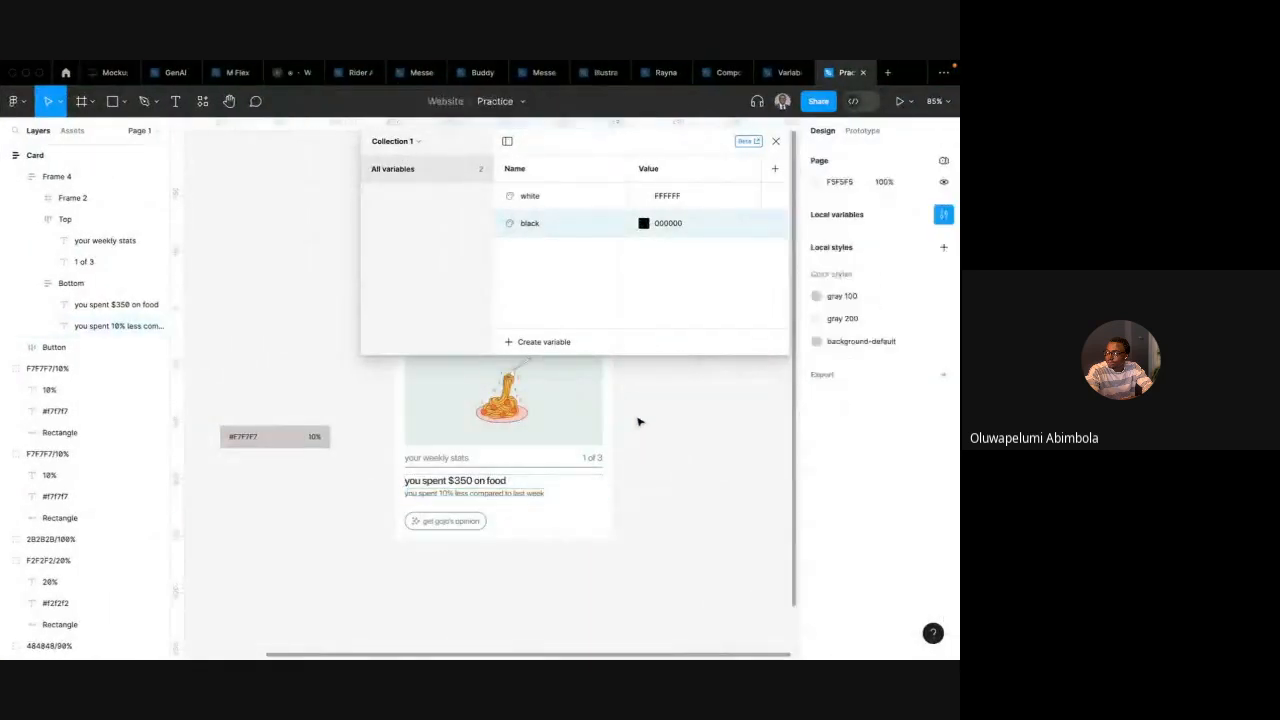
{"action": "scroll", "coordinate": [640, 422], "scroll_direction": "down", "scroll_amount": 4}
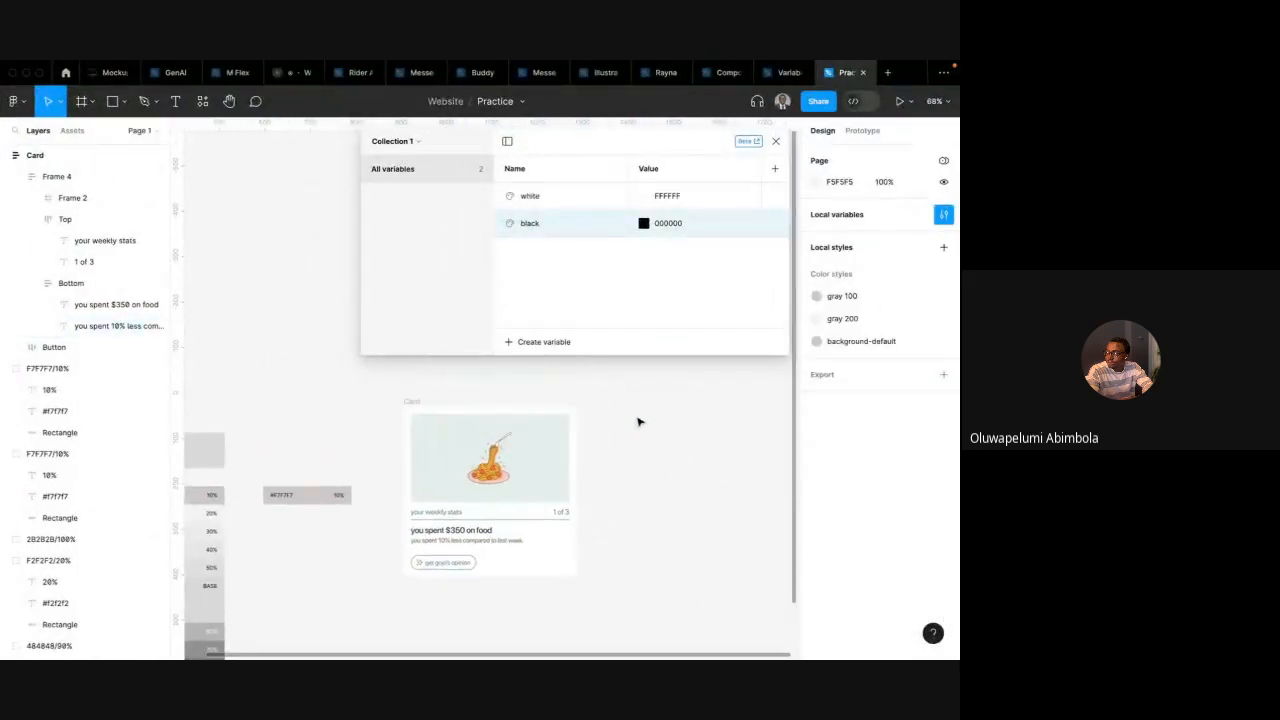
{"action": "scroll", "coordinate": [638, 422], "scroll_direction": "down", "scroll_amount": 1}
{"action": "left_click", "coordinate": [400, 396]}
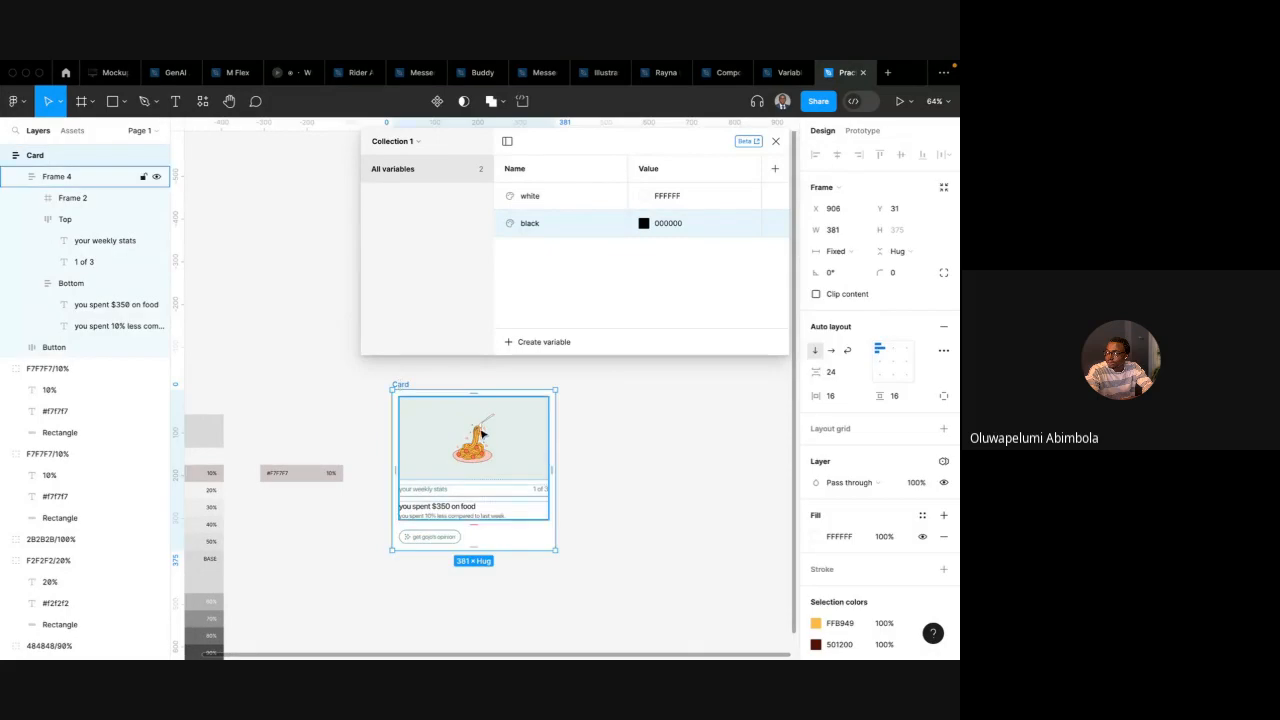
Move the card from the Light frame into the Dark frame in the variables file
{"action": "left_click", "coordinate": [784, 73]}
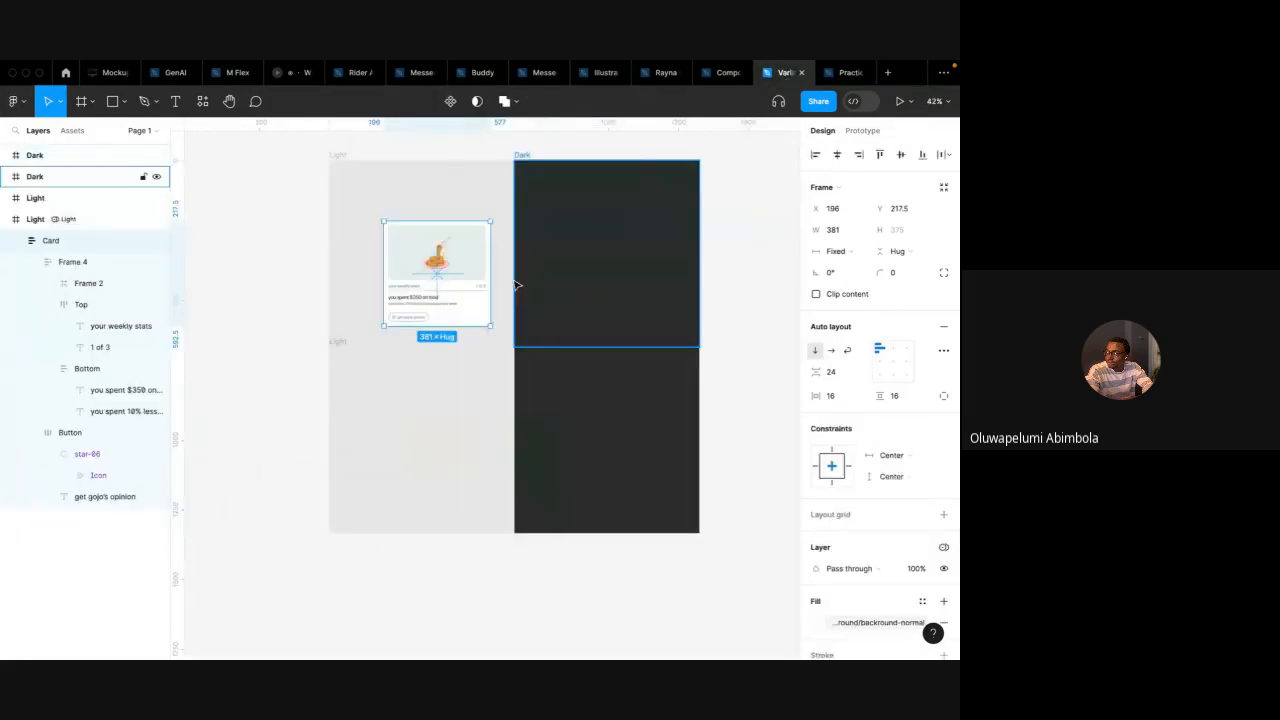
{"action": "left_click_drag", "start_coordinate": [505, 280], "coordinate": [675, 274]}
{"action": "scroll", "coordinate": [670, 276], "scroll_direction": "up", "scroll_amount": 3}
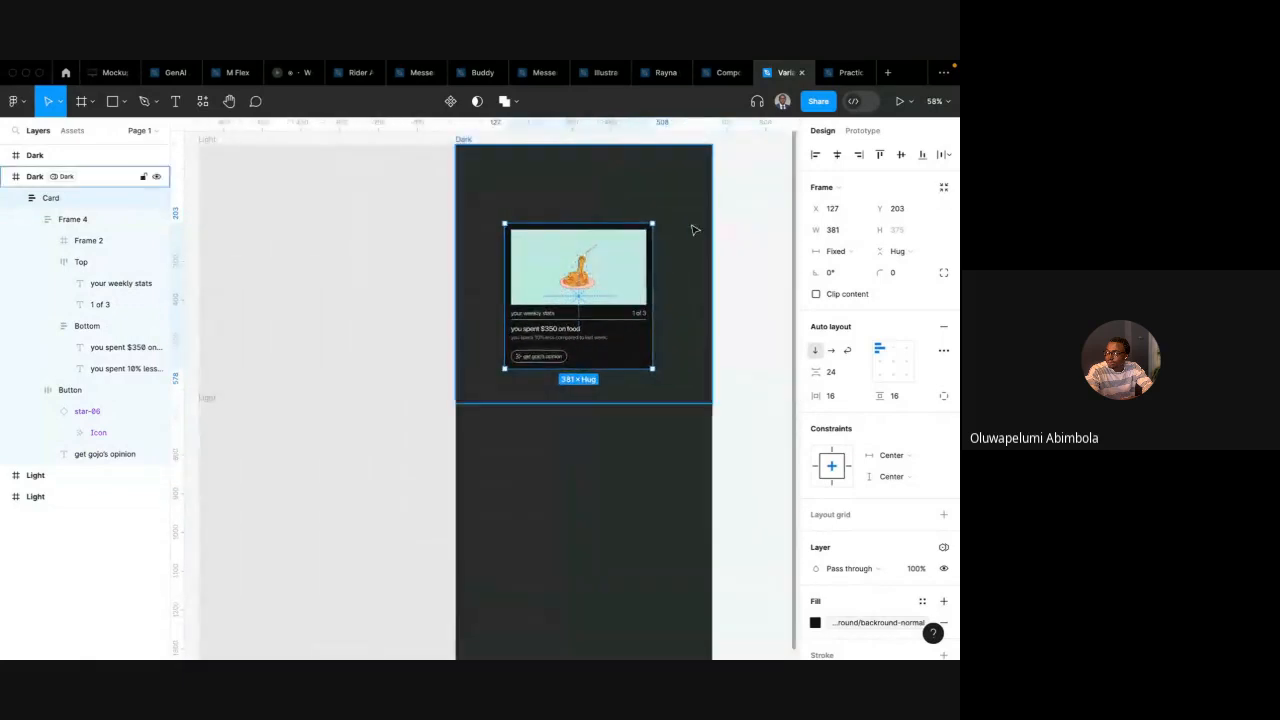
Duplicate the card in the practice file and undo the duplication
{"action": "left_click", "coordinate": [843, 74]}
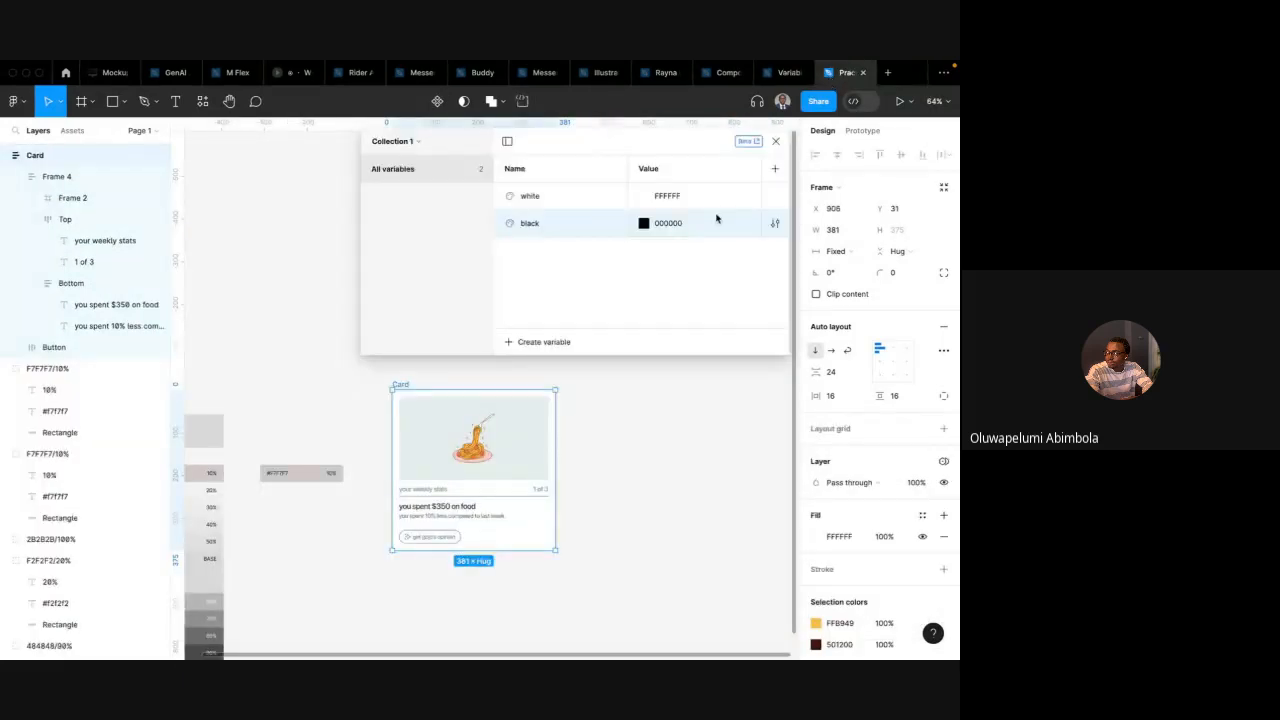
{"action": "right_click", "coordinate": [604, 415]}
{"action": "left_click", "coordinate": [627, 427]}
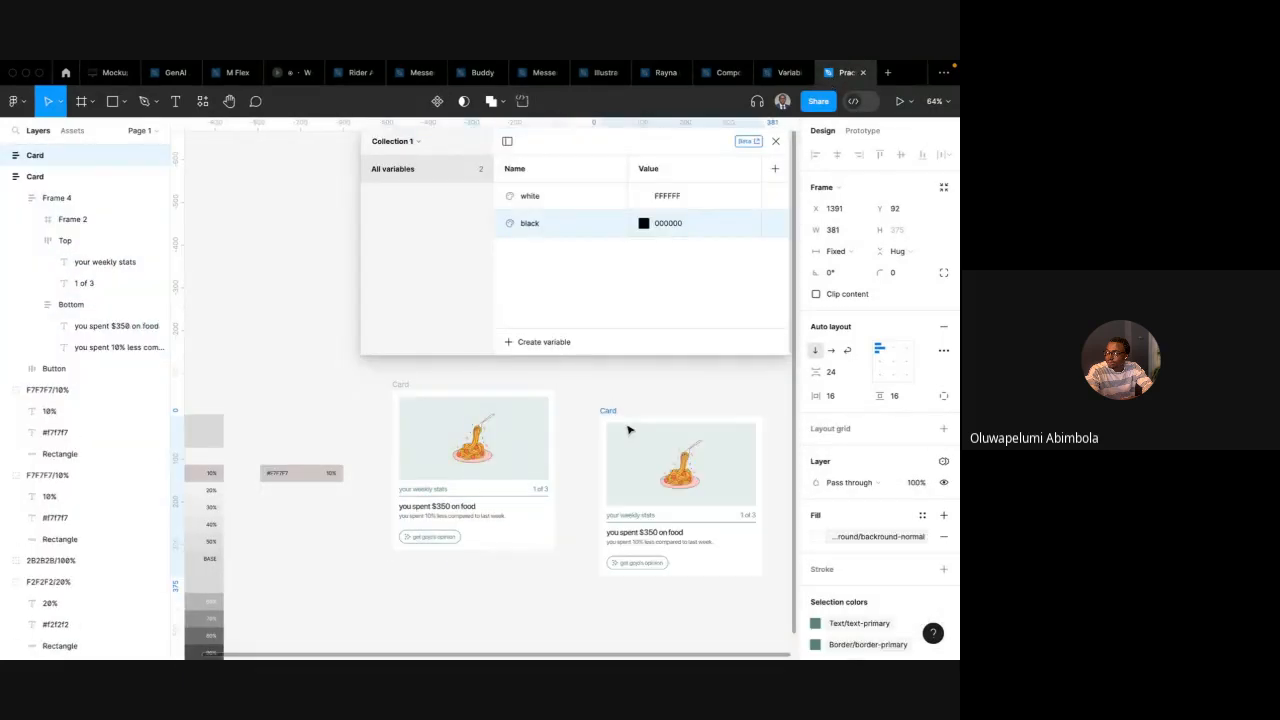
{"action": "key", "text": "super+z"}
In the variables file, draw a rectangle beside the Dark frame and sample the card image's colour into its fill with the eyedropper
{"action": "left_click", "coordinate": [782, 78]}
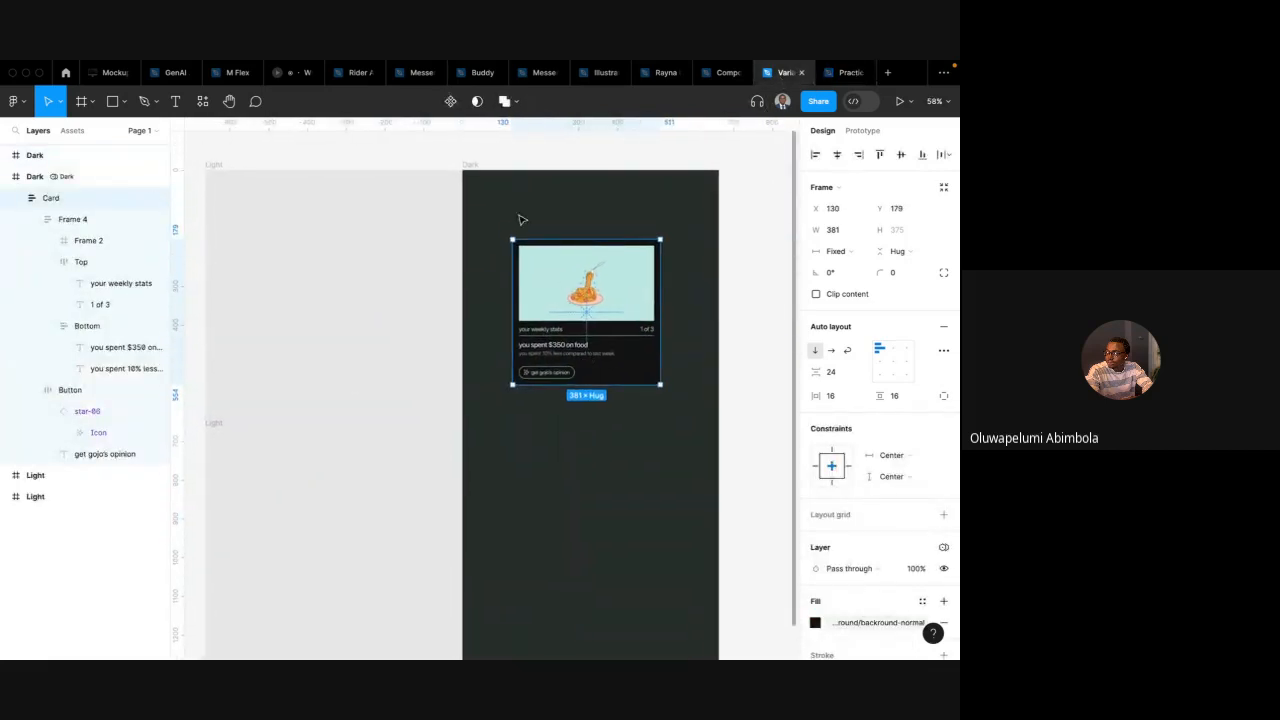
{"action": "left_click", "coordinate": [468, 165]}
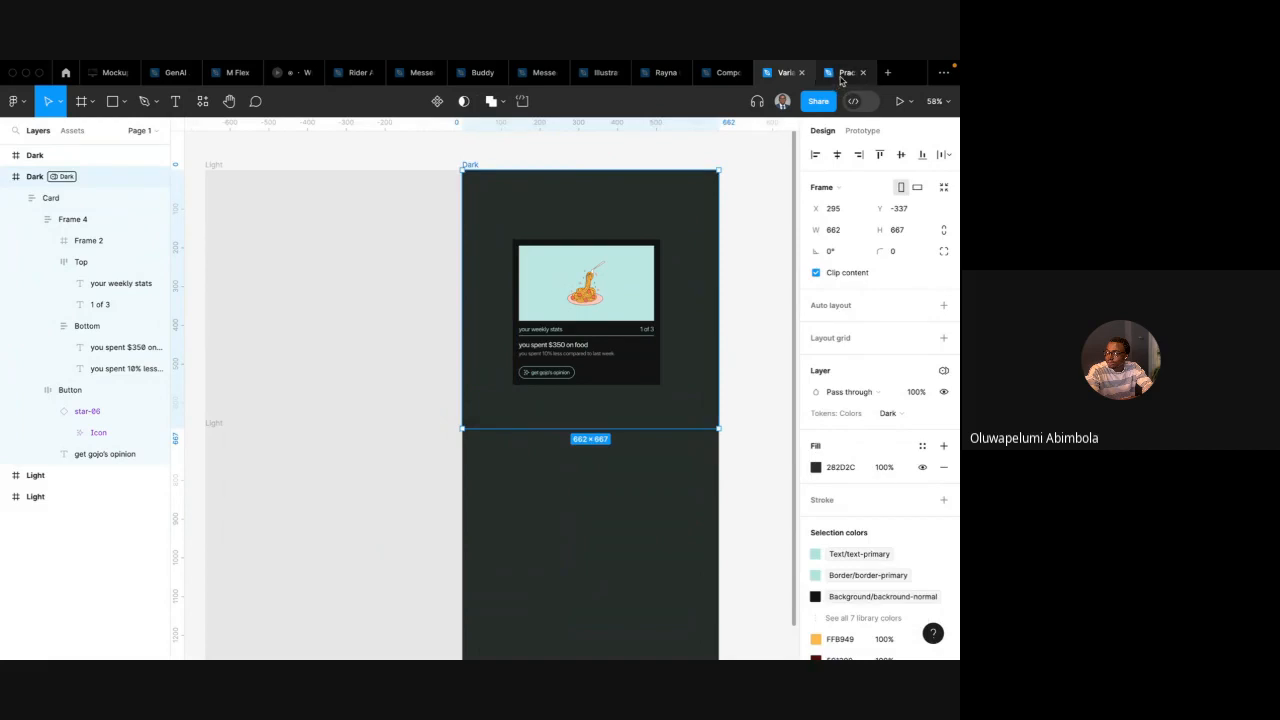
{"action": "scroll", "coordinate": [553, 316], "scroll_direction": "up", "scroll_amount": 5}
{"action": "scroll", "coordinate": [553, 316], "scroll_direction": "right", "scroll_amount": 2}
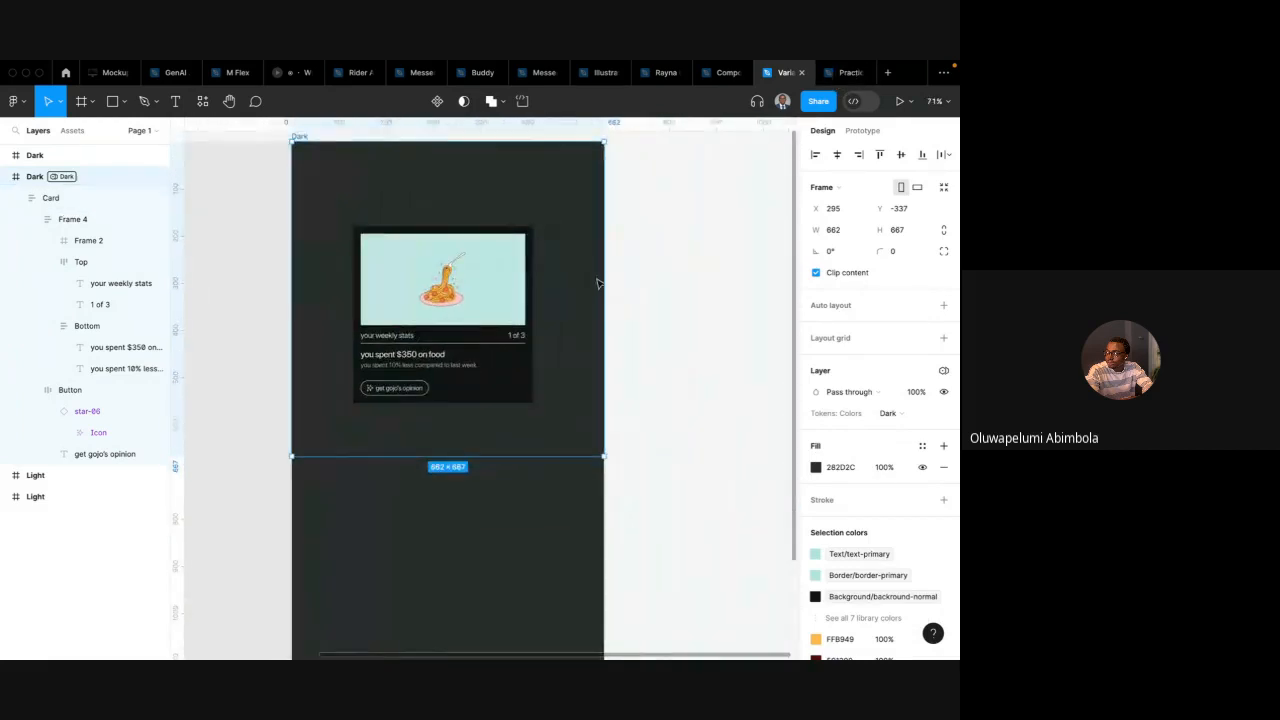
{"action": "key", "text": "r"}
{"action": "left_click_drag", "start_coordinate": [633, 225], "coordinate": [662, 286]}
{"action": "key", "text": "i"}
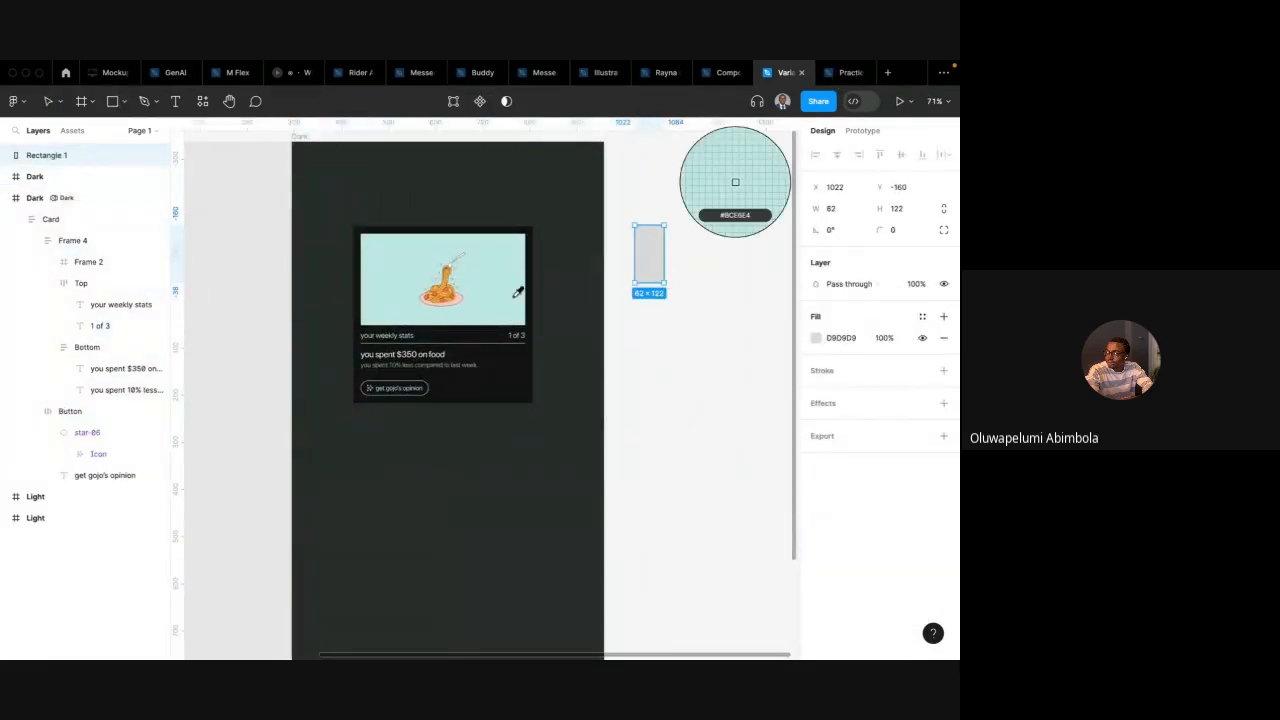
{"action": "left_click", "coordinate": [514, 289]}
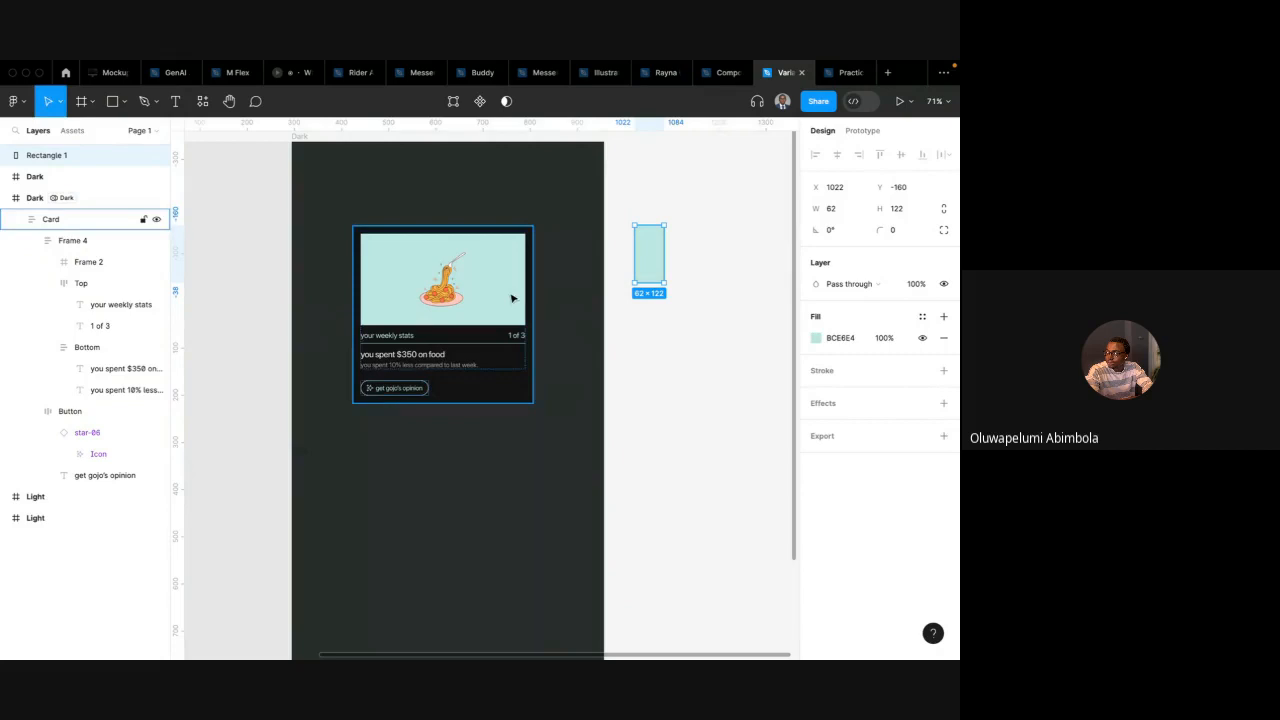
Detach the text-primary variable from the 'your weekly stats' text fill and select its hex value B2E3E1
{"action": "left_click", "coordinate": [400, 338], "text": "super"}
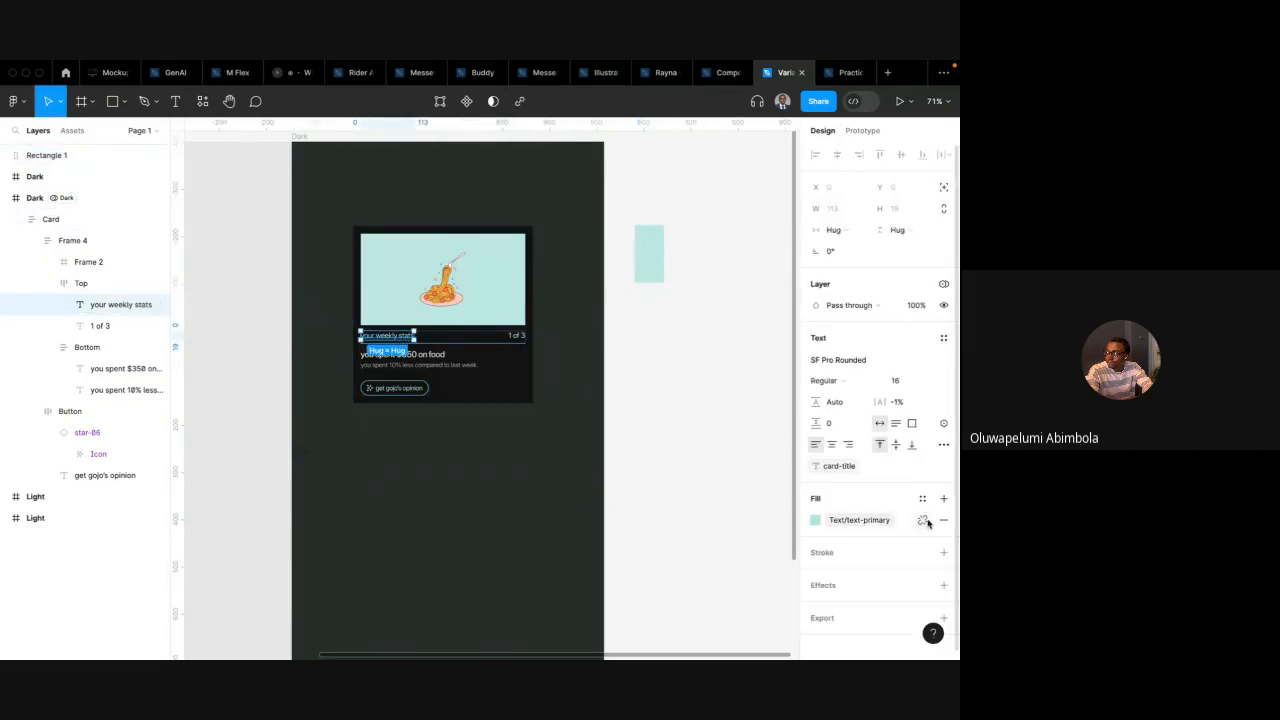
{"action": "left_click", "coordinate": [922, 521]}
{"action": "left_click", "coordinate": [843, 521]}
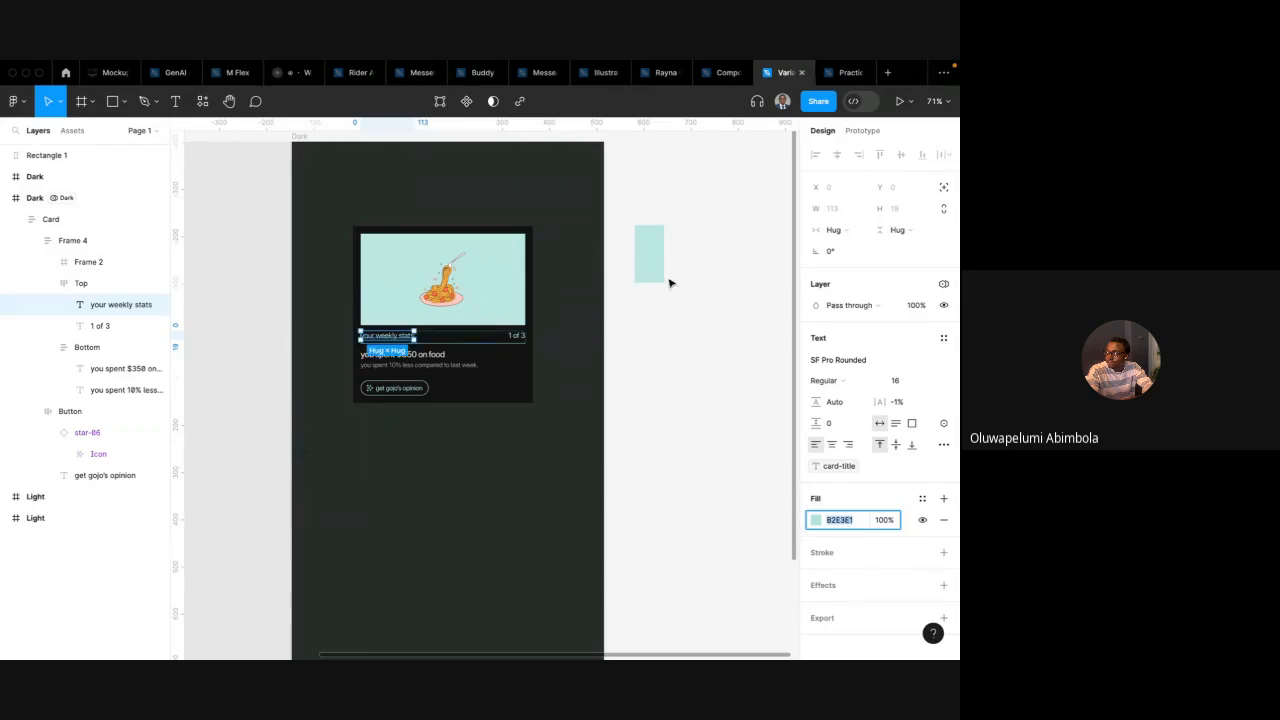
Switch to Swatchy, add a new colour palette and set its hex base colour to B2E3E1
{"action": "key", "text": "ctrl+Left"}
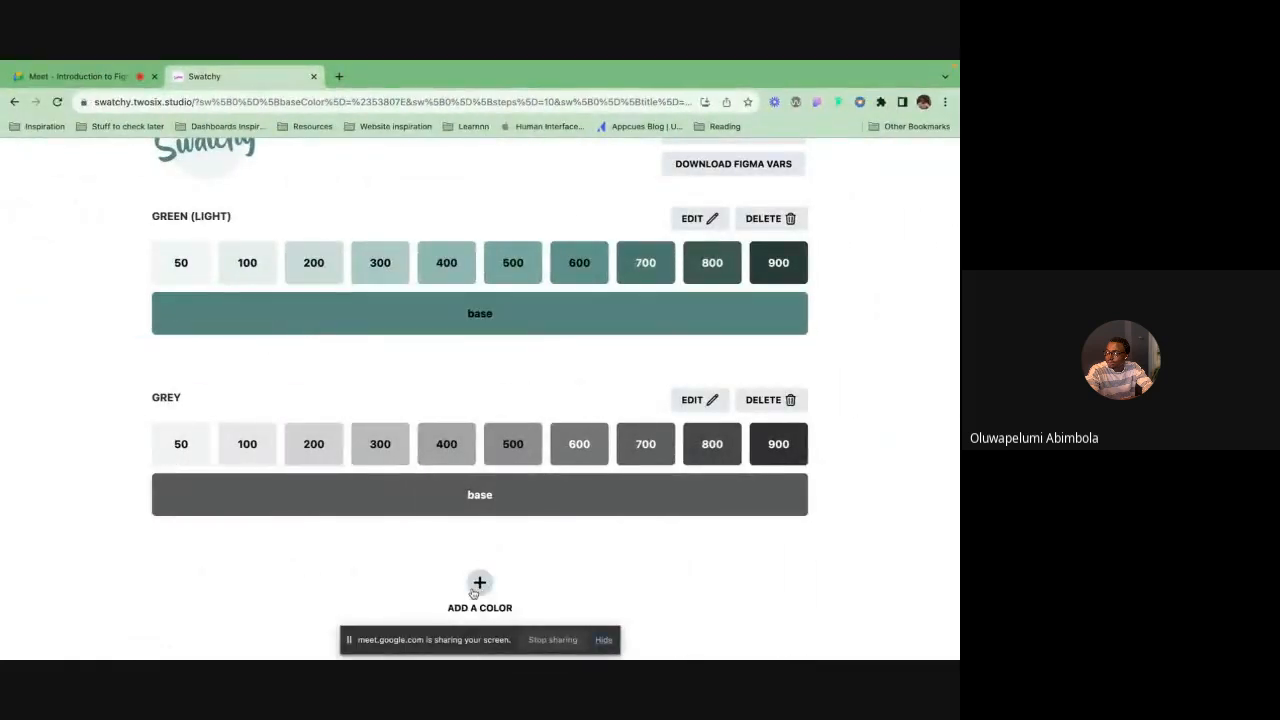
{"action": "left_click", "coordinate": [474, 593]}
{"action": "scroll", "coordinate": [500, 400], "scroll_direction": "down", "scroll_amount": 4}
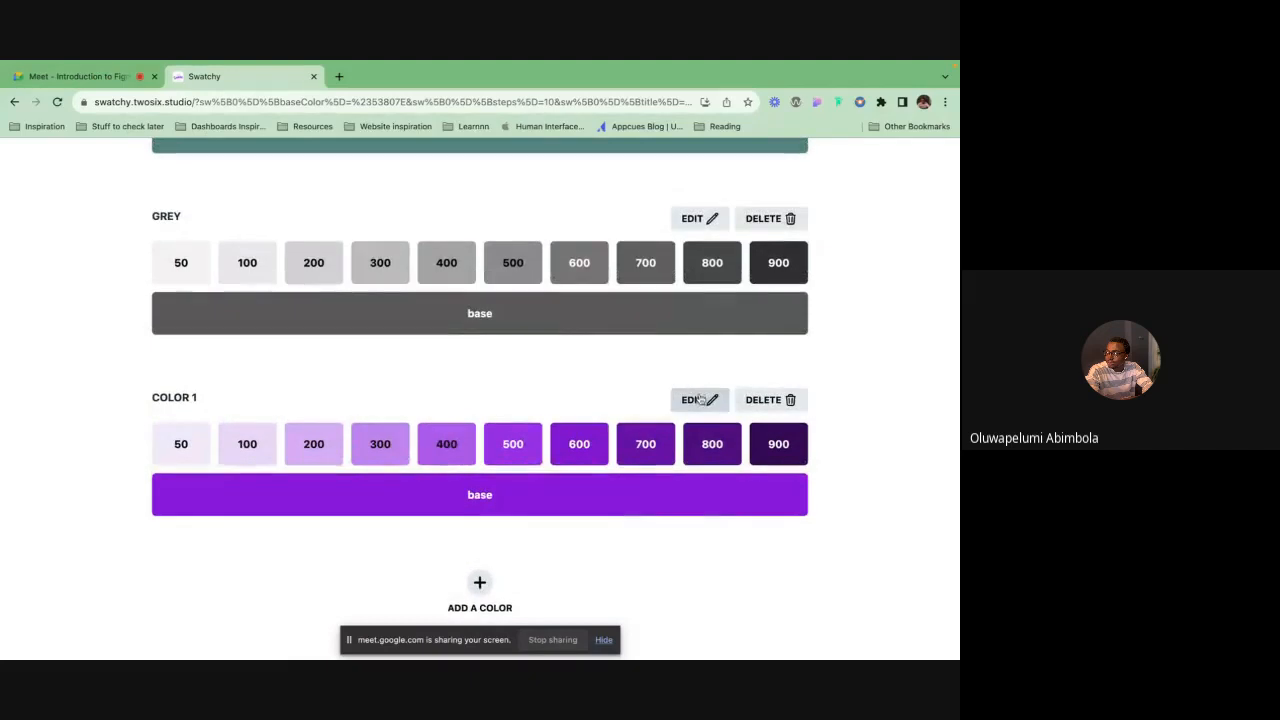
{"action": "left_click", "coordinate": [700, 399]}
{"action": "left_click", "coordinate": [513, 298]}
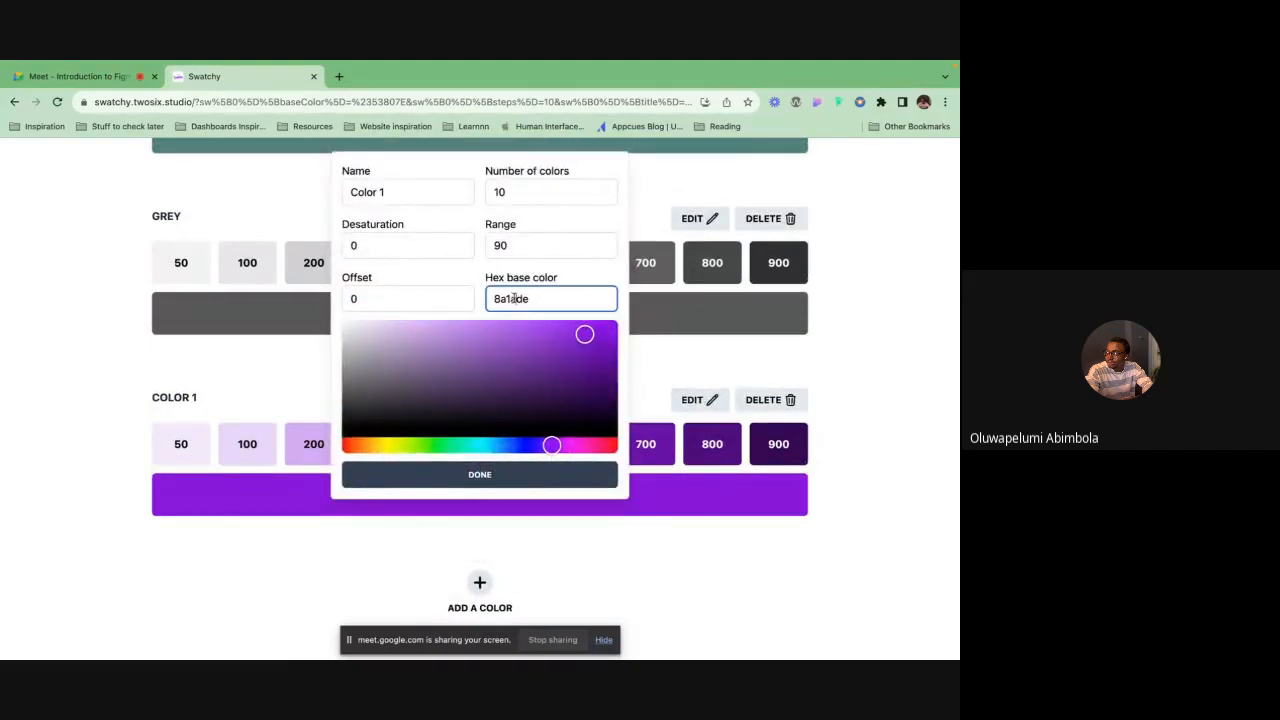
{"action": "double_click", "coordinate": [513, 298]}
{"action": "type", "text": "B2EBE1"}
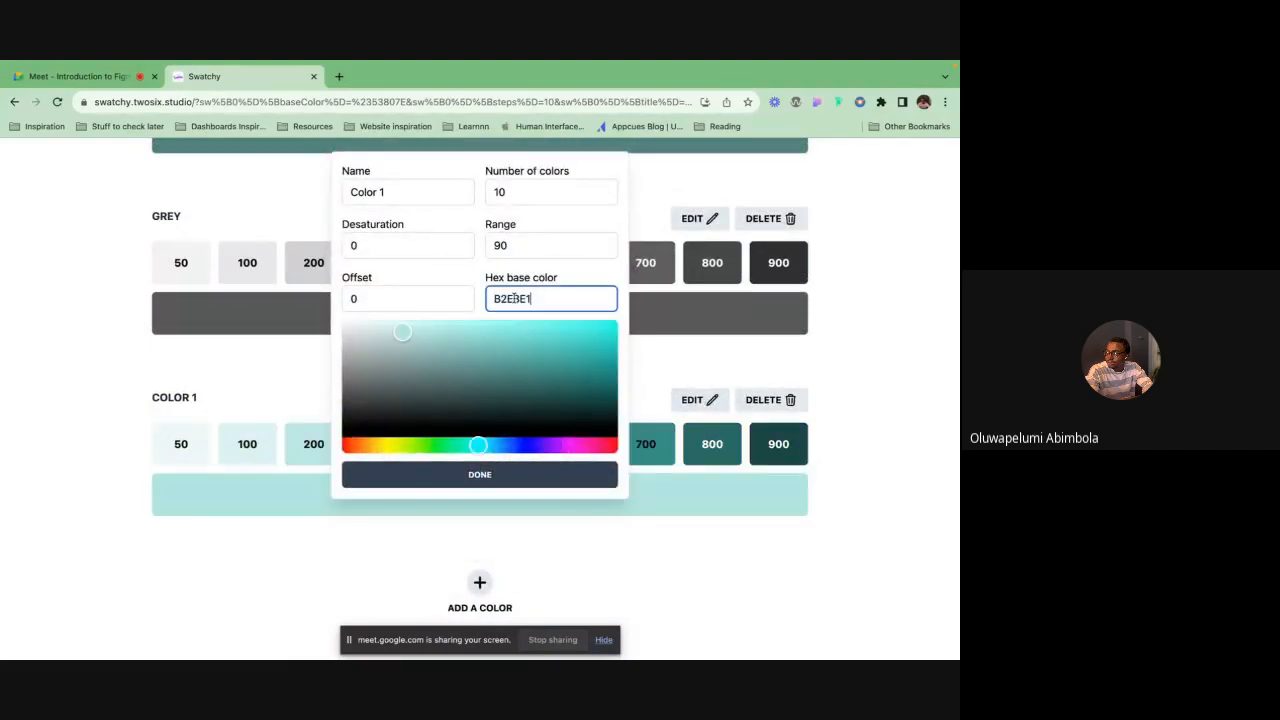
{"action": "left_click", "coordinate": [556, 484]}
Rename the new palette Green (Dark)
{"action": "left_click", "coordinate": [679, 400]}
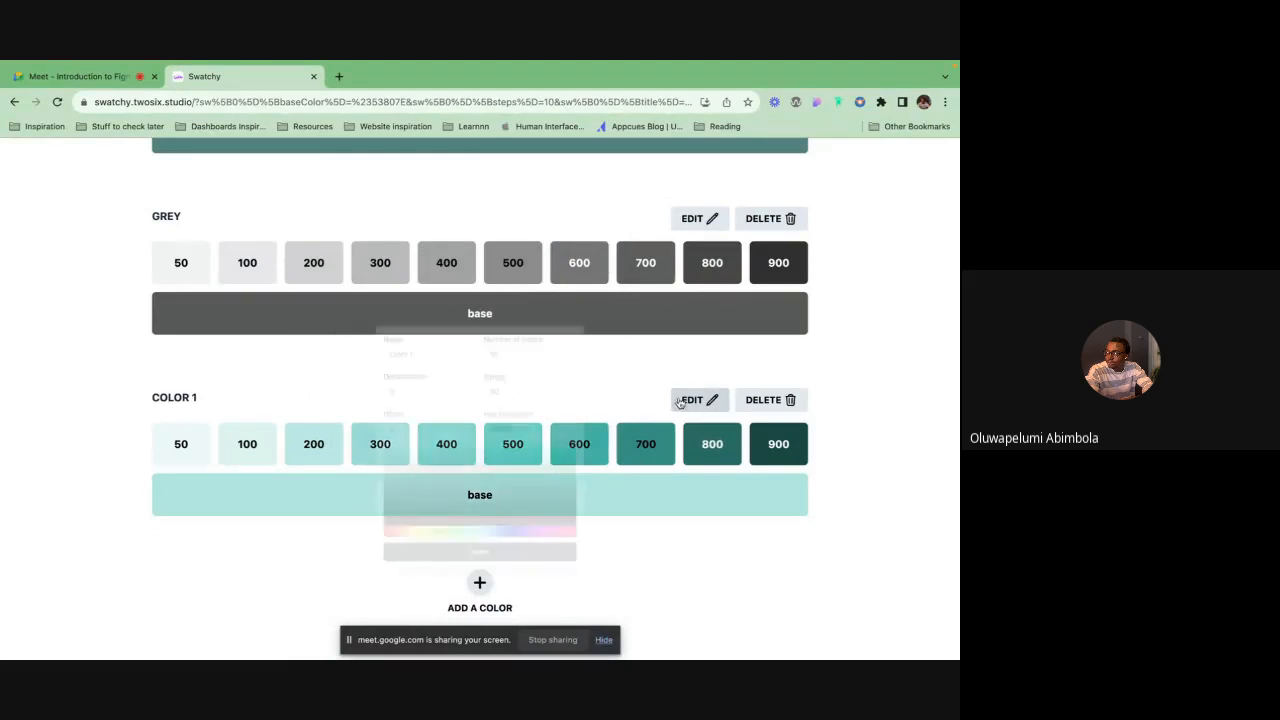
{"action": "triple_click", "coordinate": [389, 192]}
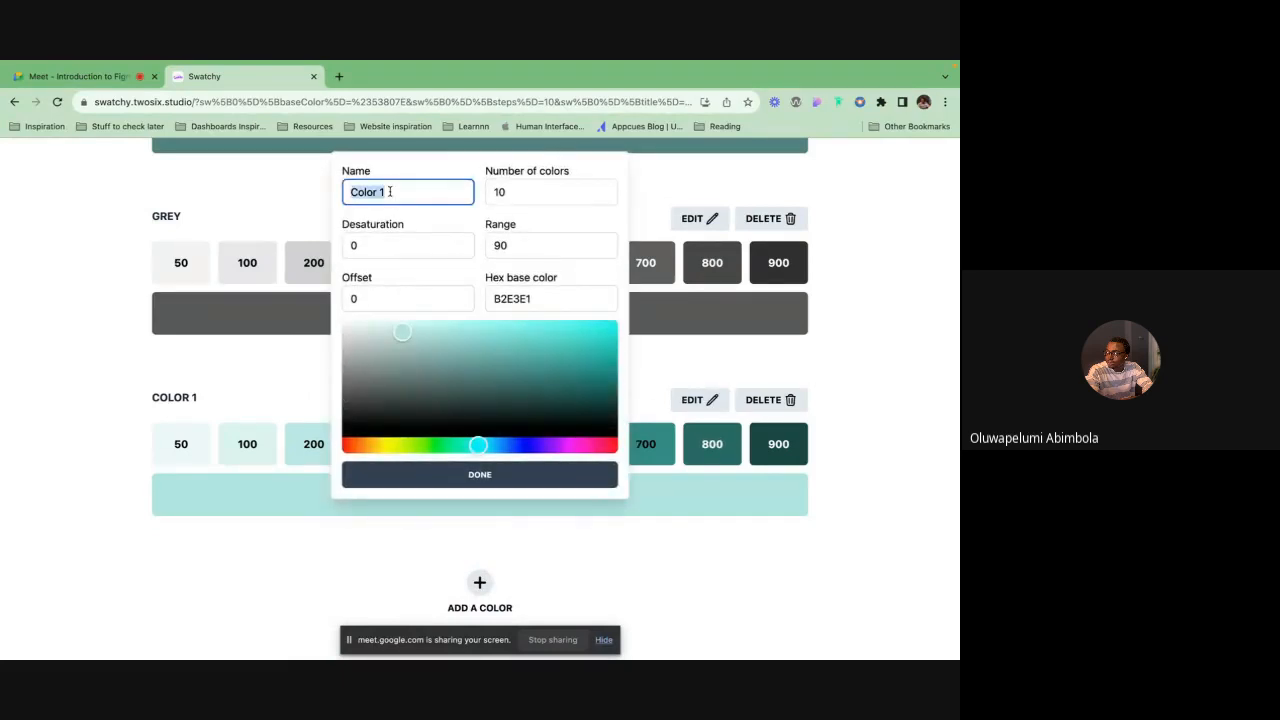
{"action": "type", "text": "Green (Dark"}
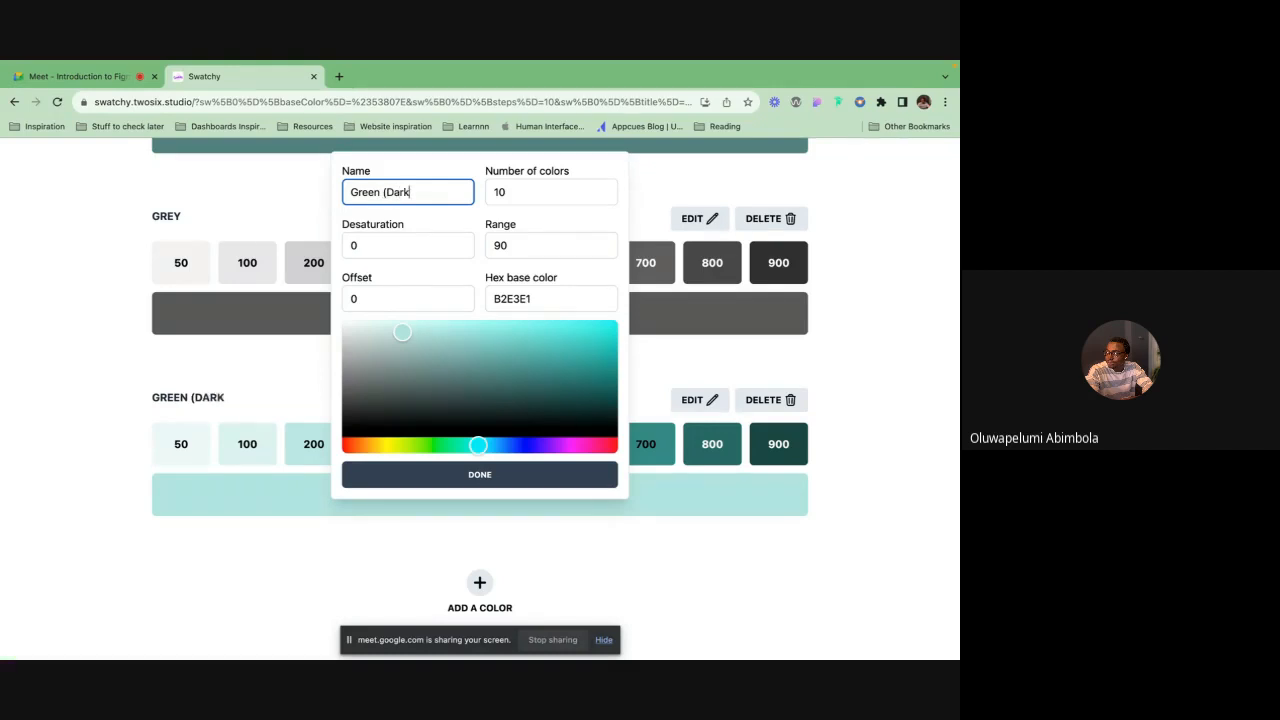
{"action": "left_click", "coordinate": [495, 477]}
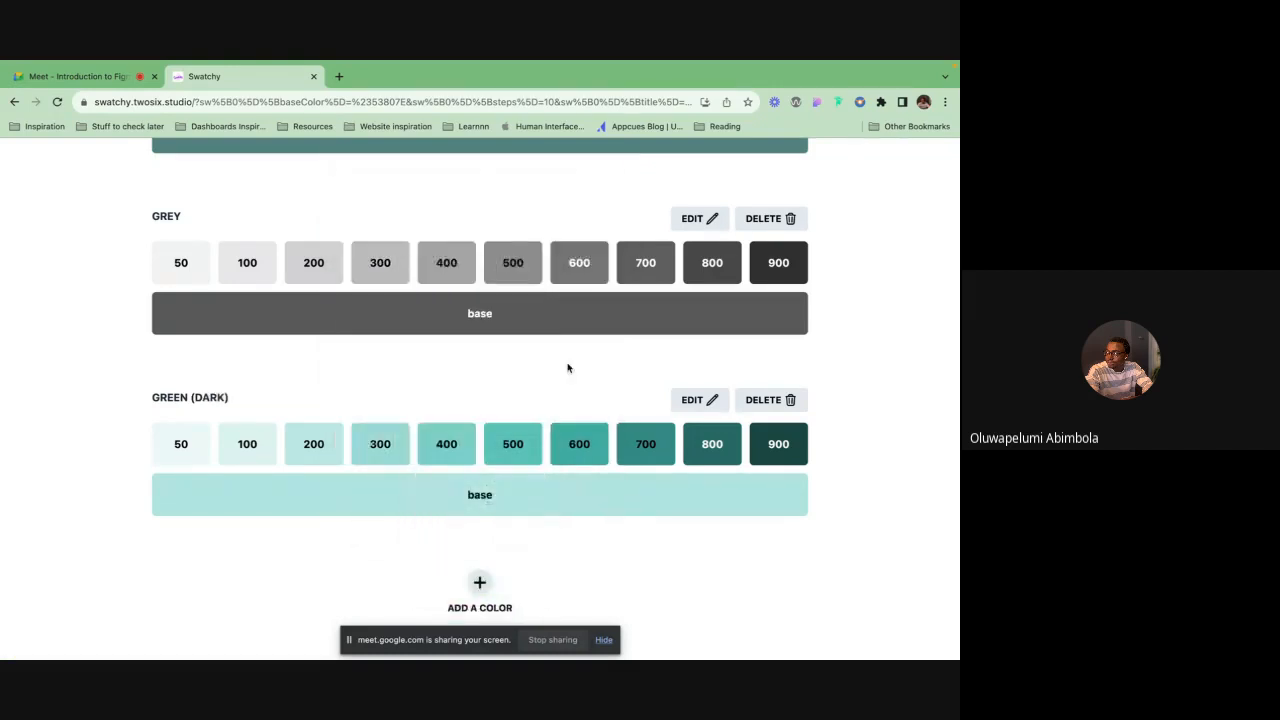
Download the palettes as Figma variables and return to the practice file in Figma
{"action": "scroll", "coordinate": [568, 368], "scroll_direction": "up", "scroll_amount": 5}
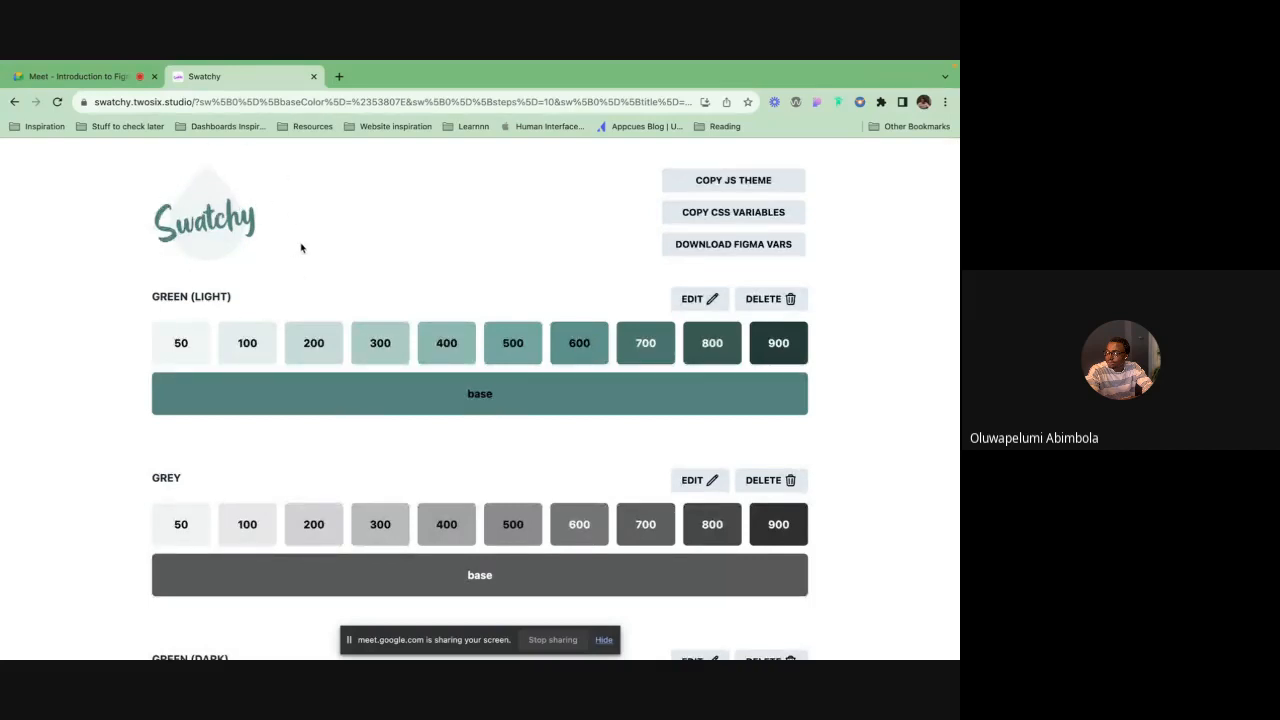
{"action": "left_click", "coordinate": [741, 247]}
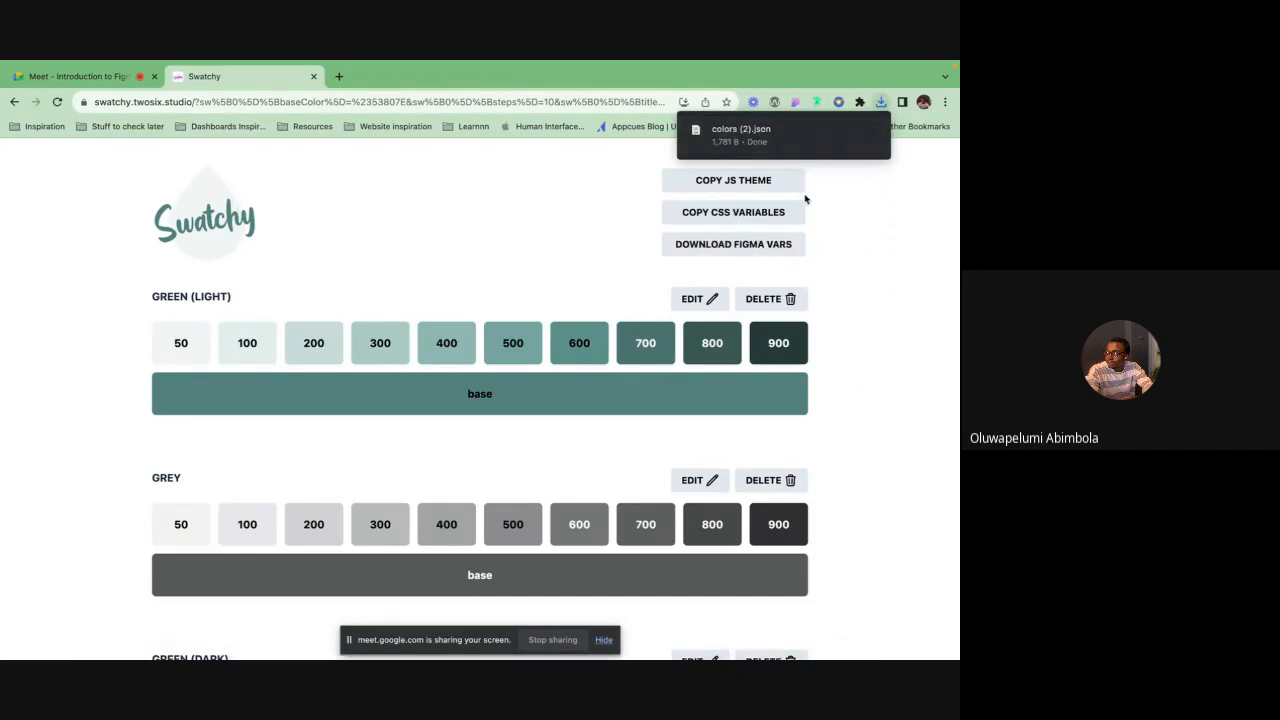
{"action": "key", "text": "super+Tab"}
{"action": "left_click", "coordinate": [838, 76]}
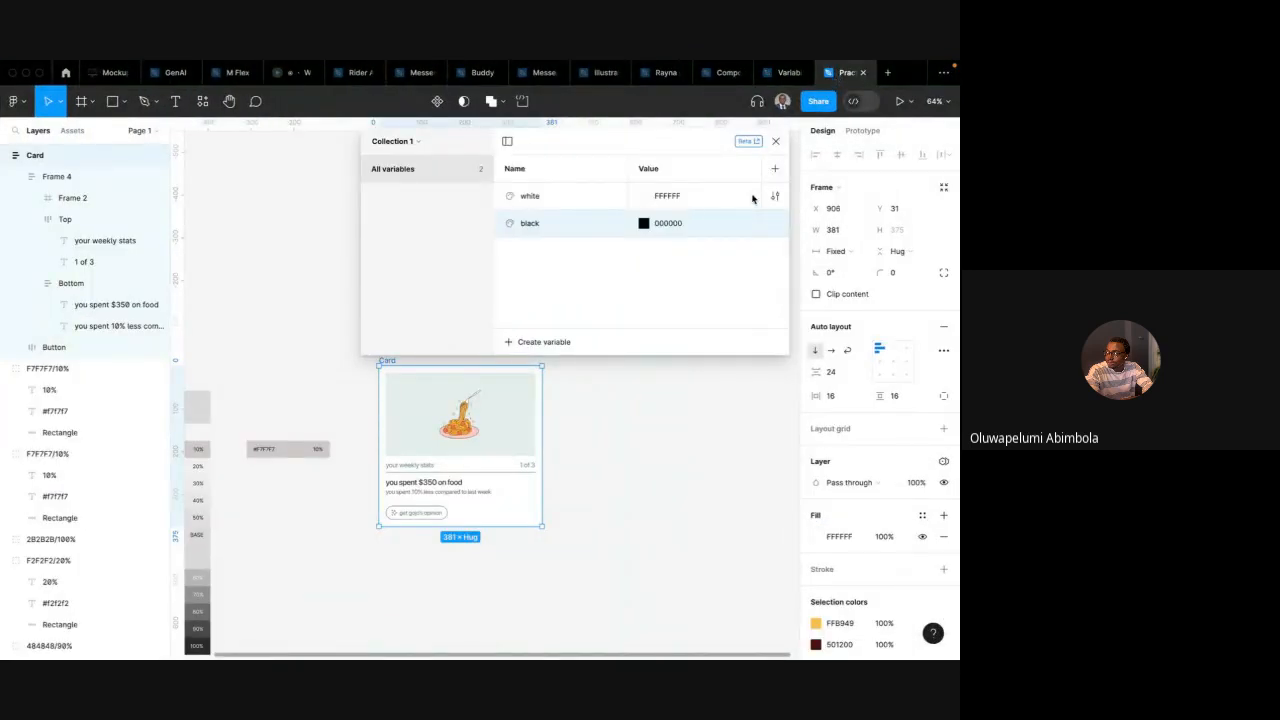
Close the variables panel and launch the Variables Import plugin from the plugin search
{"action": "left_click", "coordinate": [775, 142]}
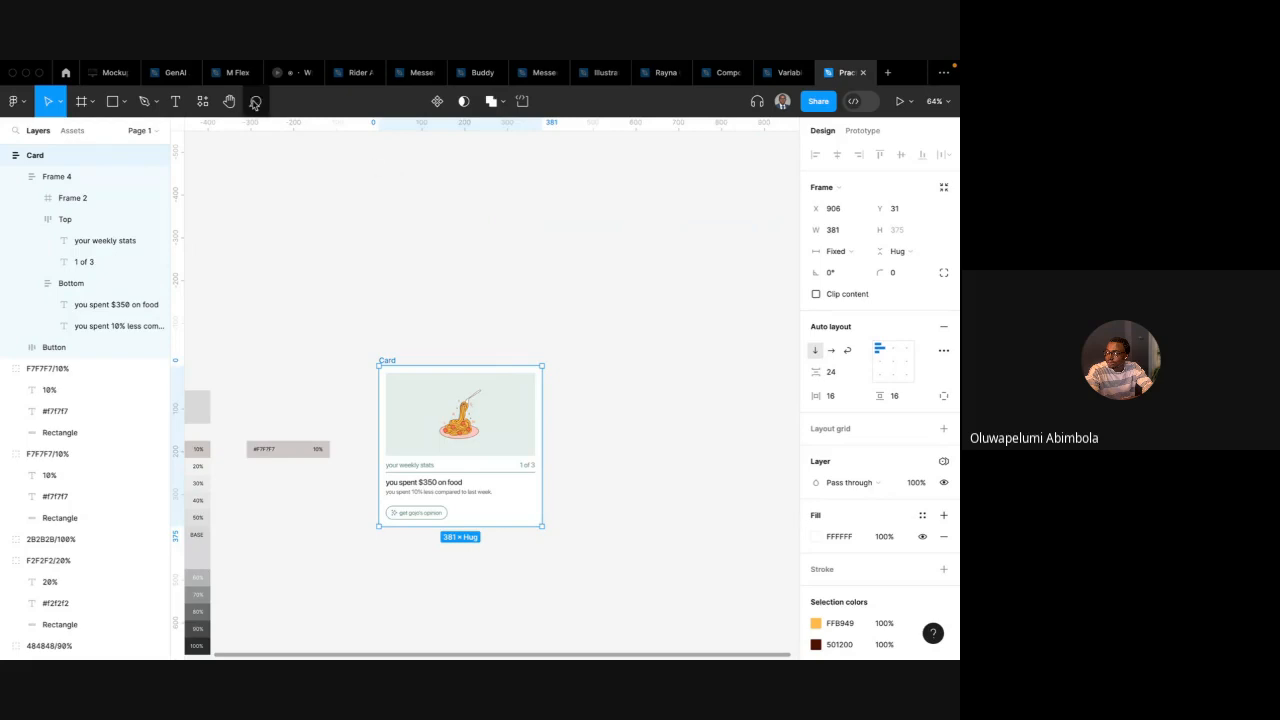
{"action": "left_click", "coordinate": [204, 104]}
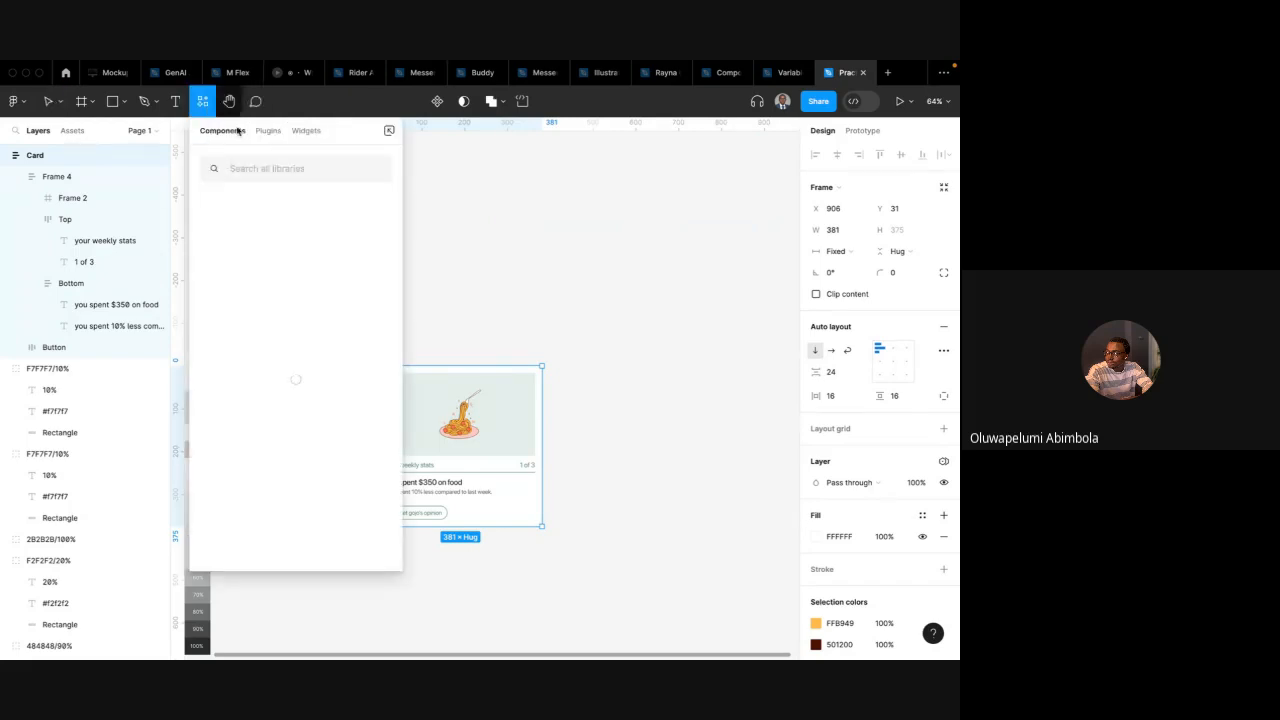
{"action": "left_click", "coordinate": [270, 132]}
{"action": "left_click", "coordinate": [283, 168]}
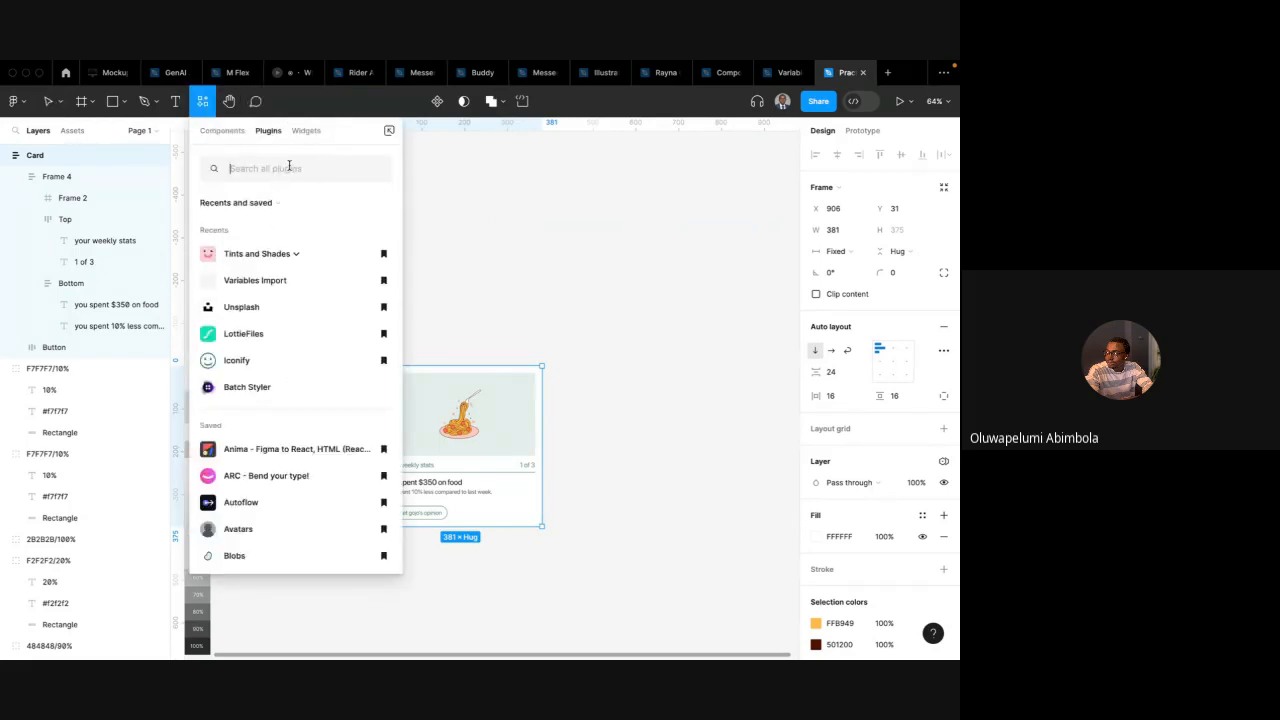
{"action": "type", "text": "variabl"}
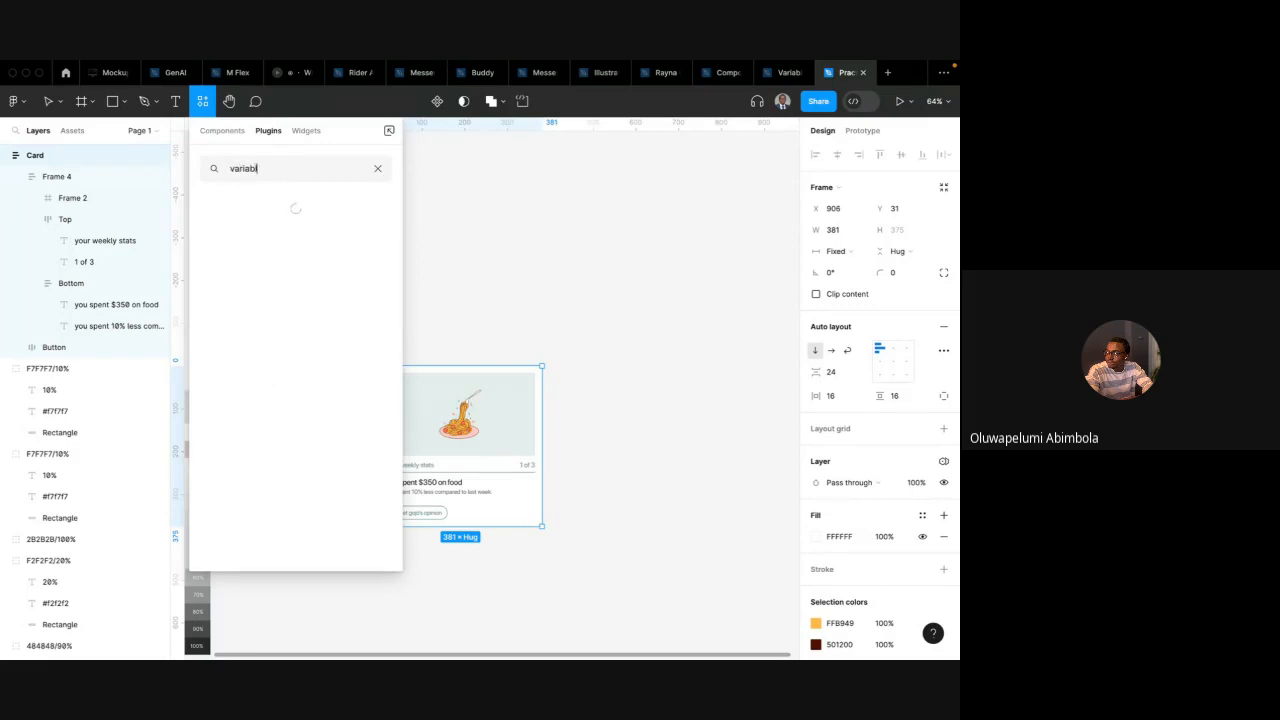
{"action": "type", "text": "es import"}
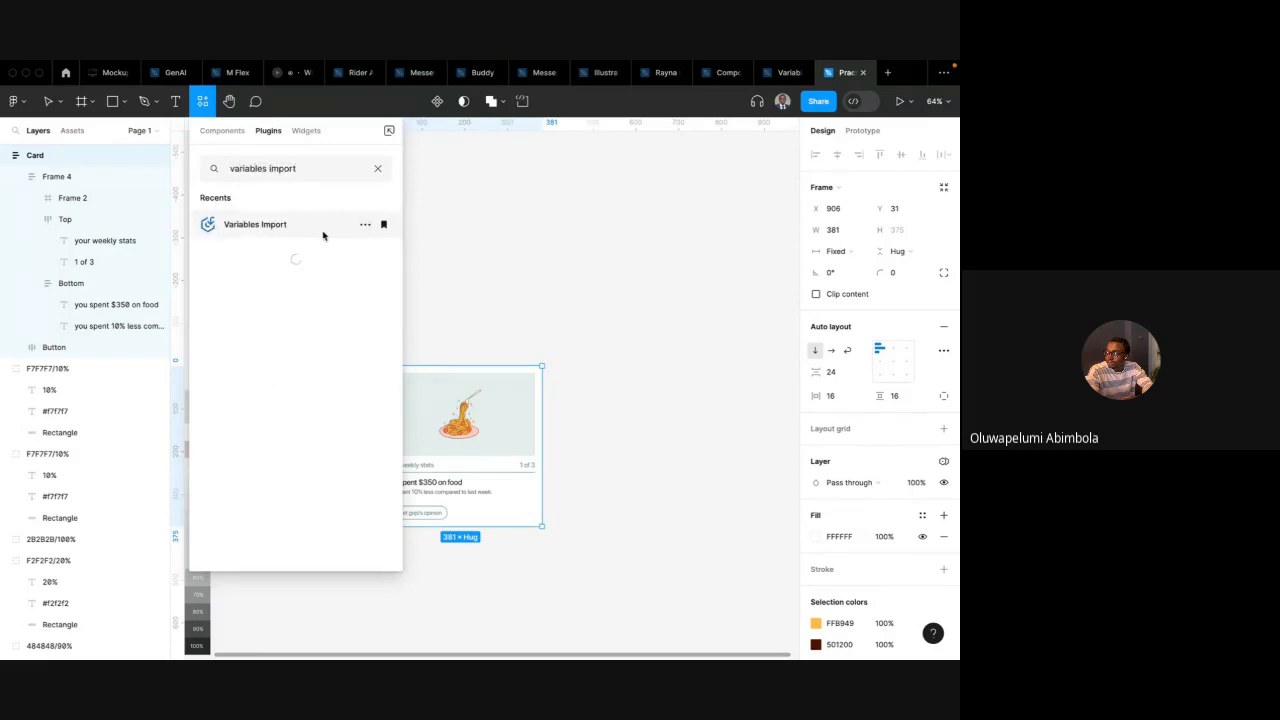
{"action": "left_click", "coordinate": [245, 225]}
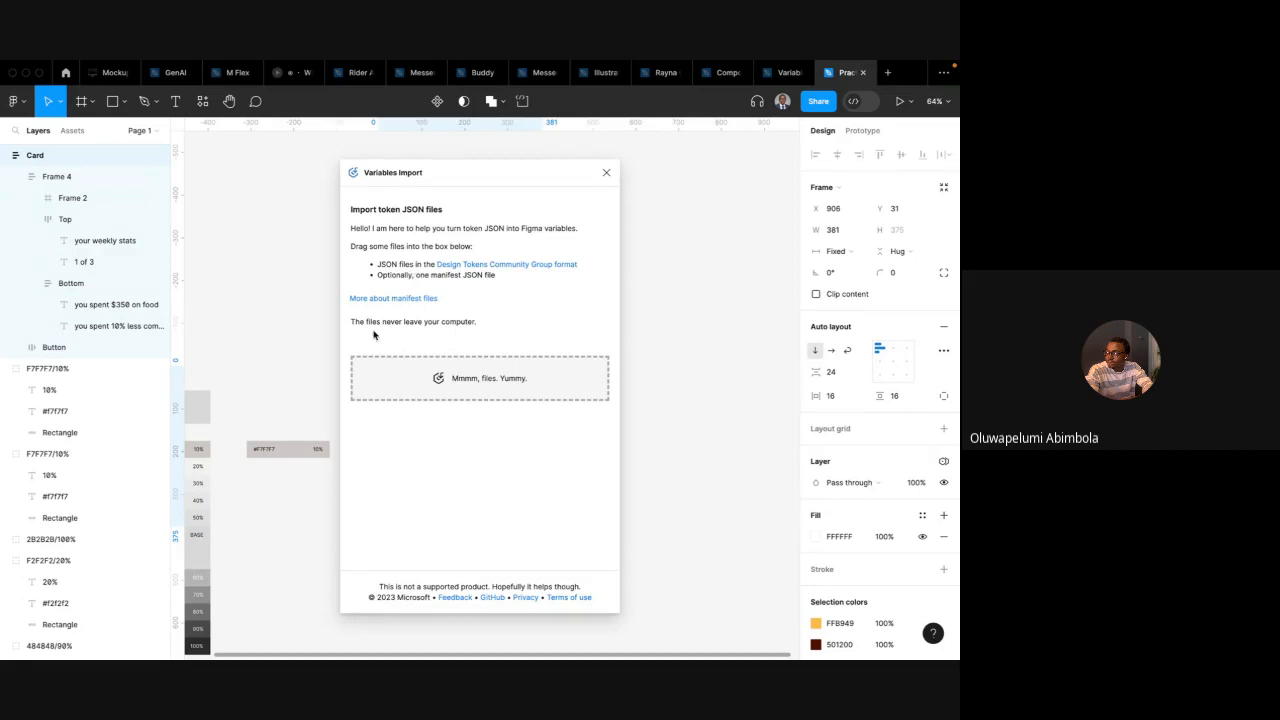
Import colors (2).json from the Downloads folder into the Variables Import plugin's drop zone
{"action": "key", "text": "ctrl+Left"}
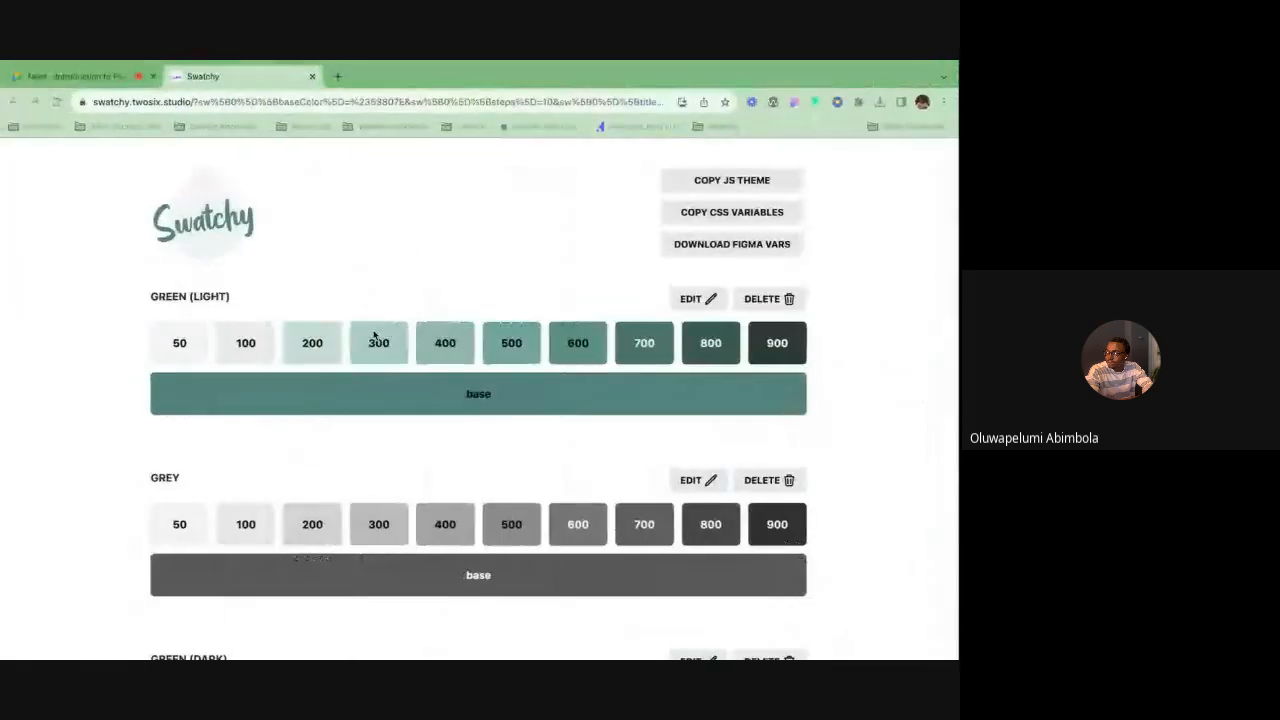
{"action": "key", "text": "ctrl+Left"}
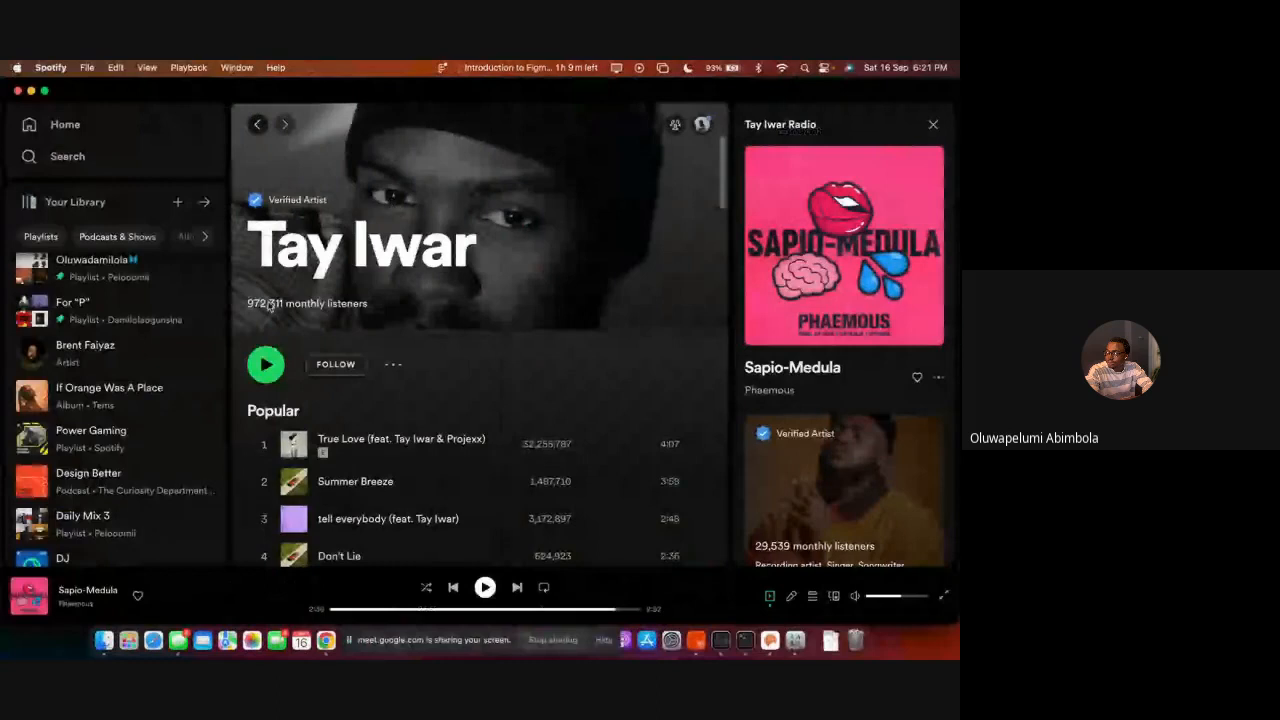
{"action": "left_click", "coordinate": [104, 640]}
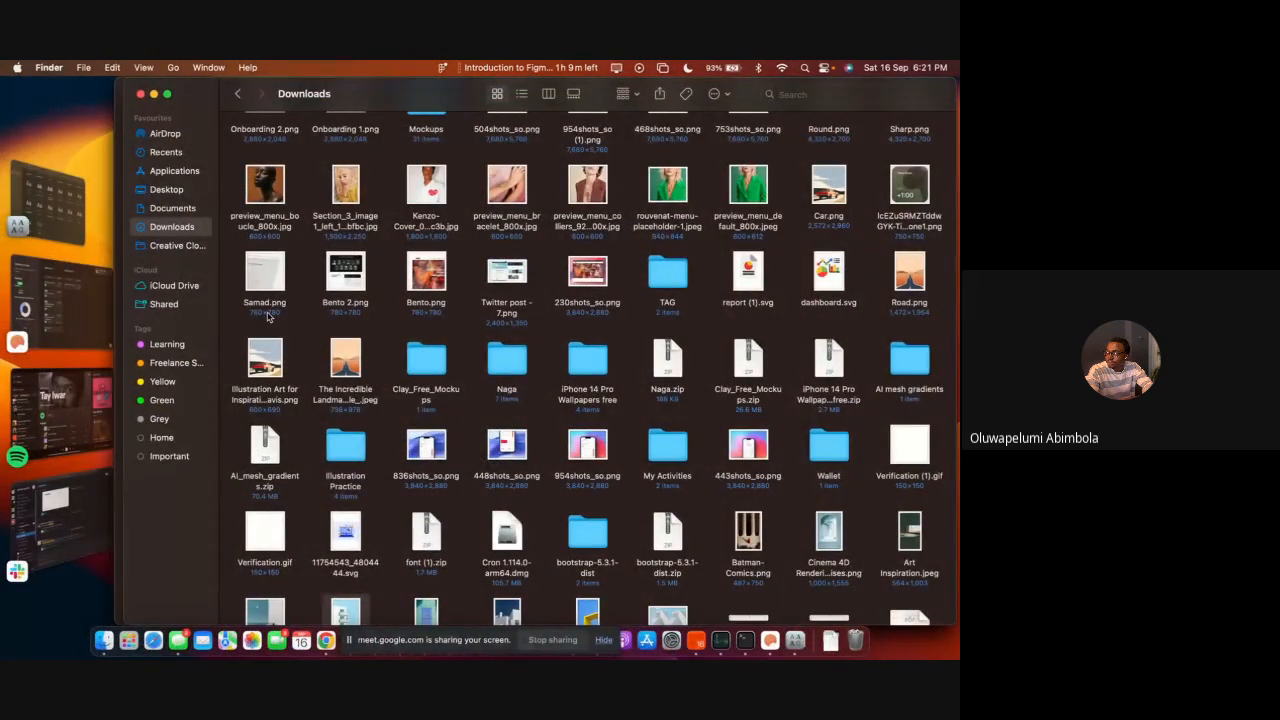
{"action": "scroll", "coordinate": [342, 330], "scroll_direction": "up", "scroll_amount": 10}
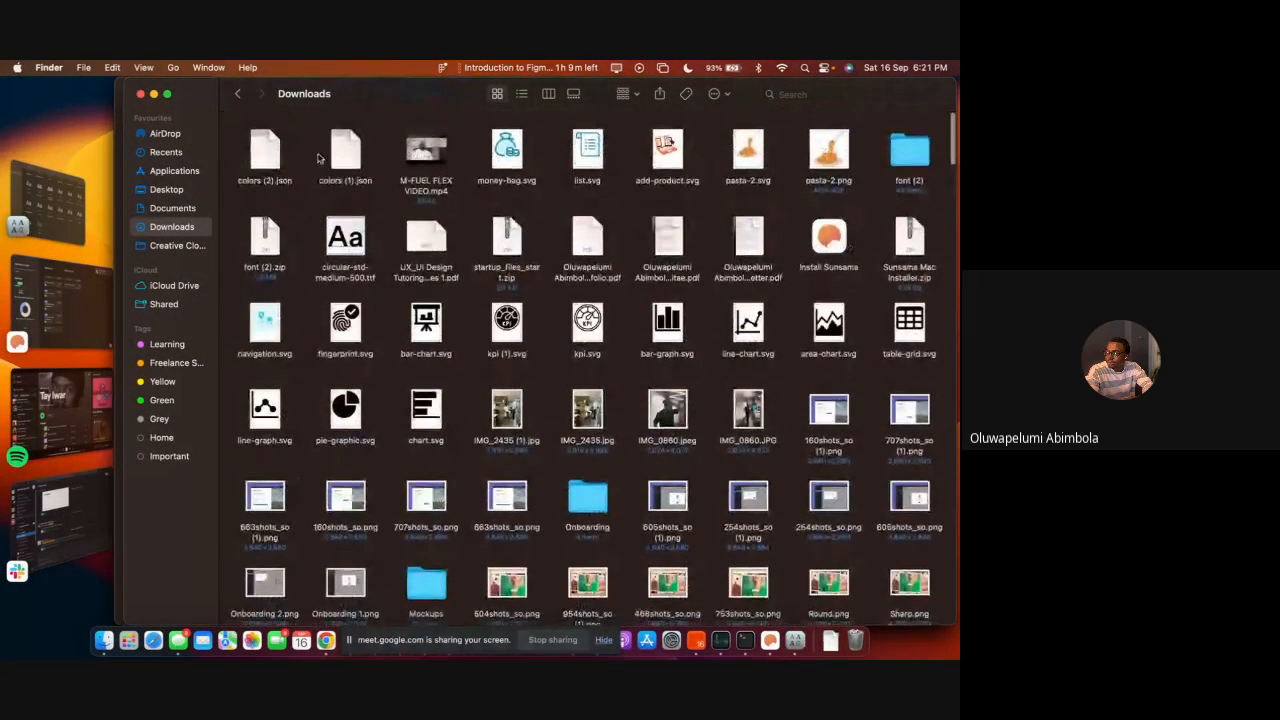
{"action": "left_click", "coordinate": [274, 156]}
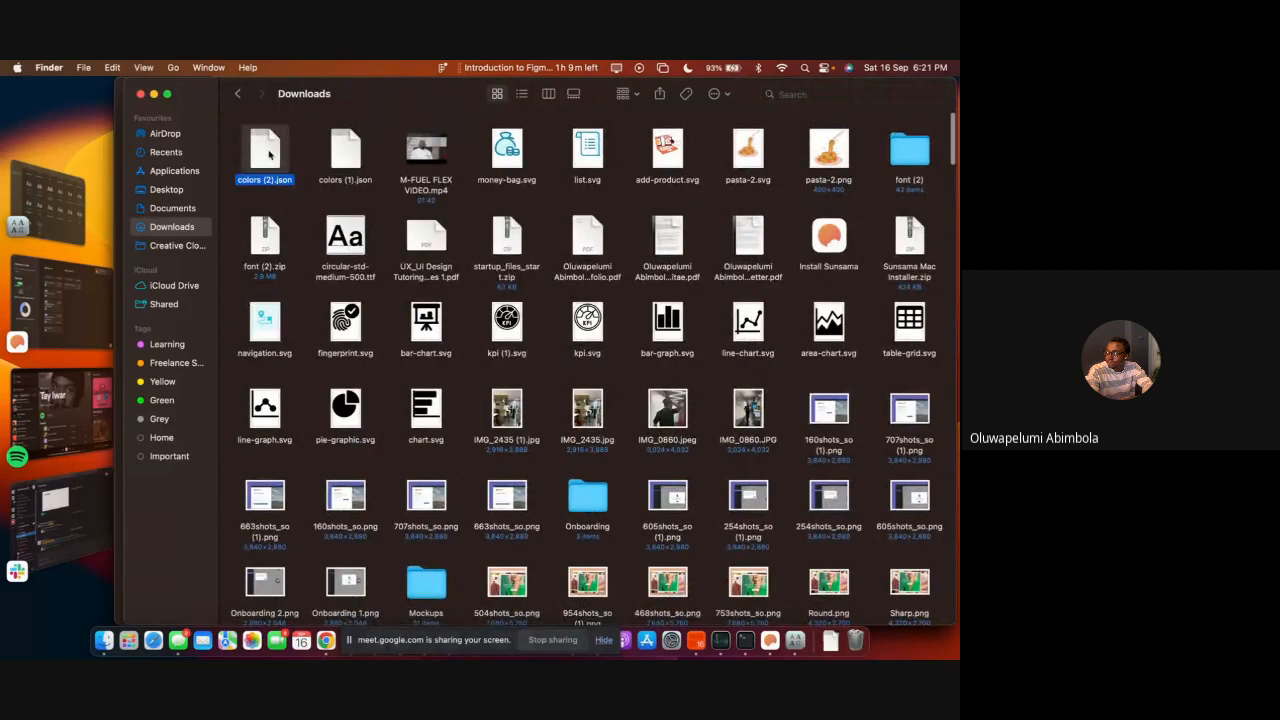
{"action": "key", "text": "ctrl+Right"}
{"action": "left_click_drag", "start_coordinate": [268, 153], "coordinate": [502, 371]}
{"action": "key", "text": "ctrl+Right"}
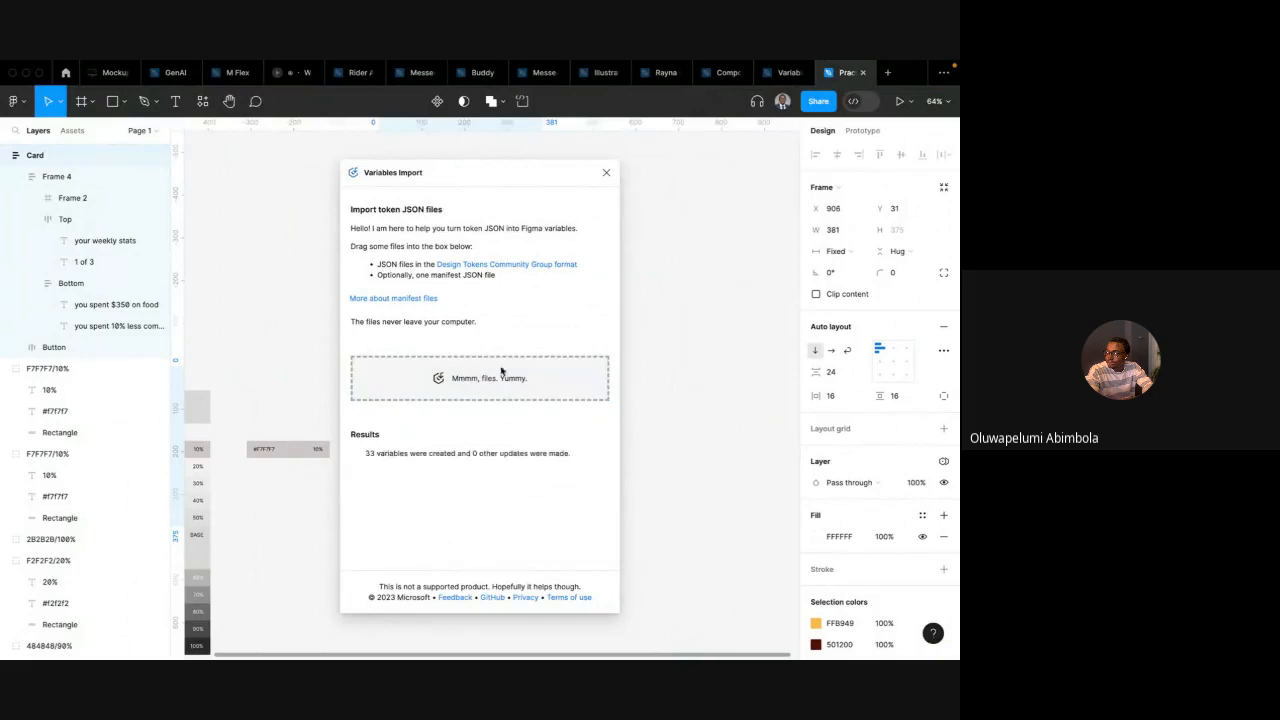
Close the Variables Import plugin, open the local variables and switch to the imported colors (2).json collection
{"action": "left_click_drag", "start_coordinate": [367, 453], "coordinate": [588, 456]}
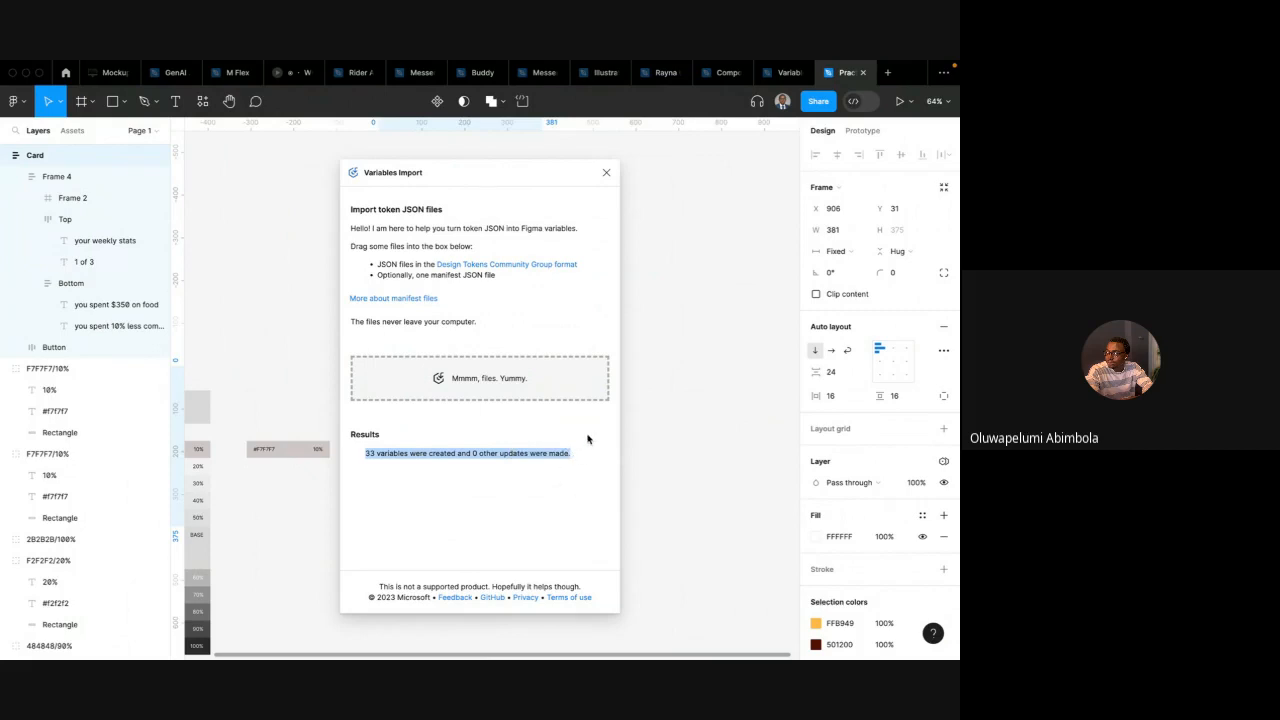
{"action": "left_click", "coordinate": [606, 172]}
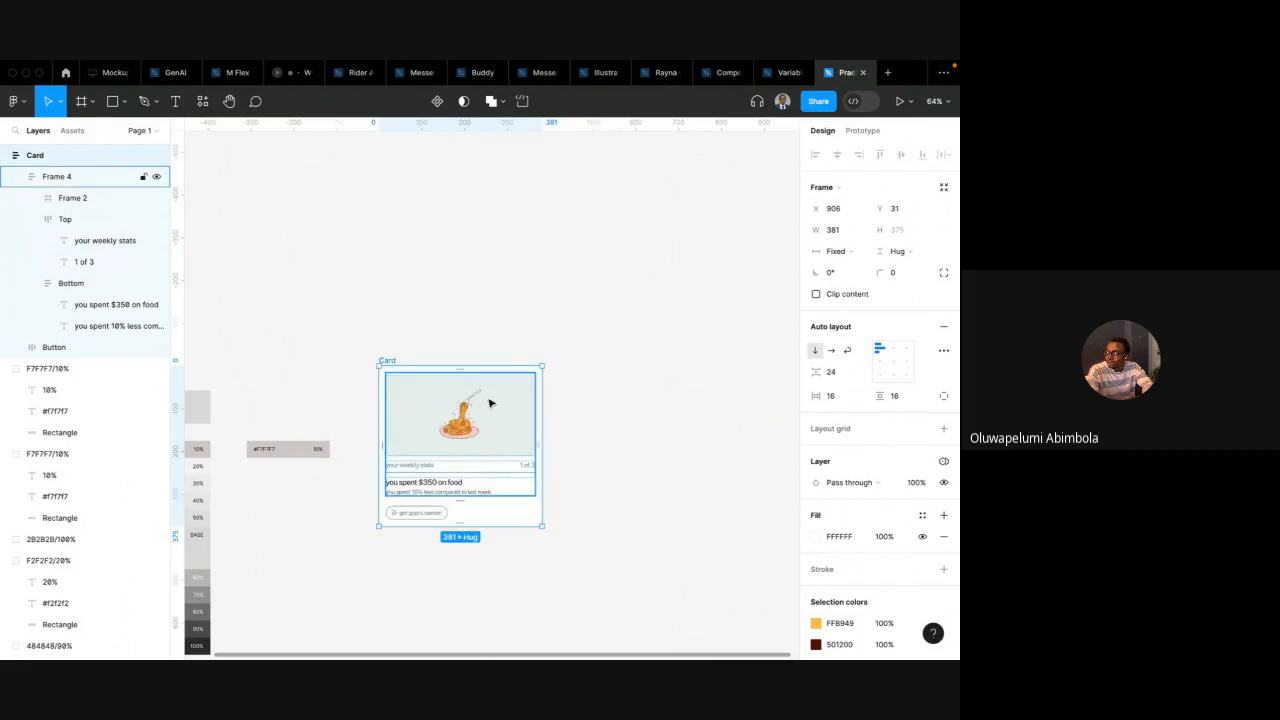
{"action": "left_click", "coordinate": [693, 286]}
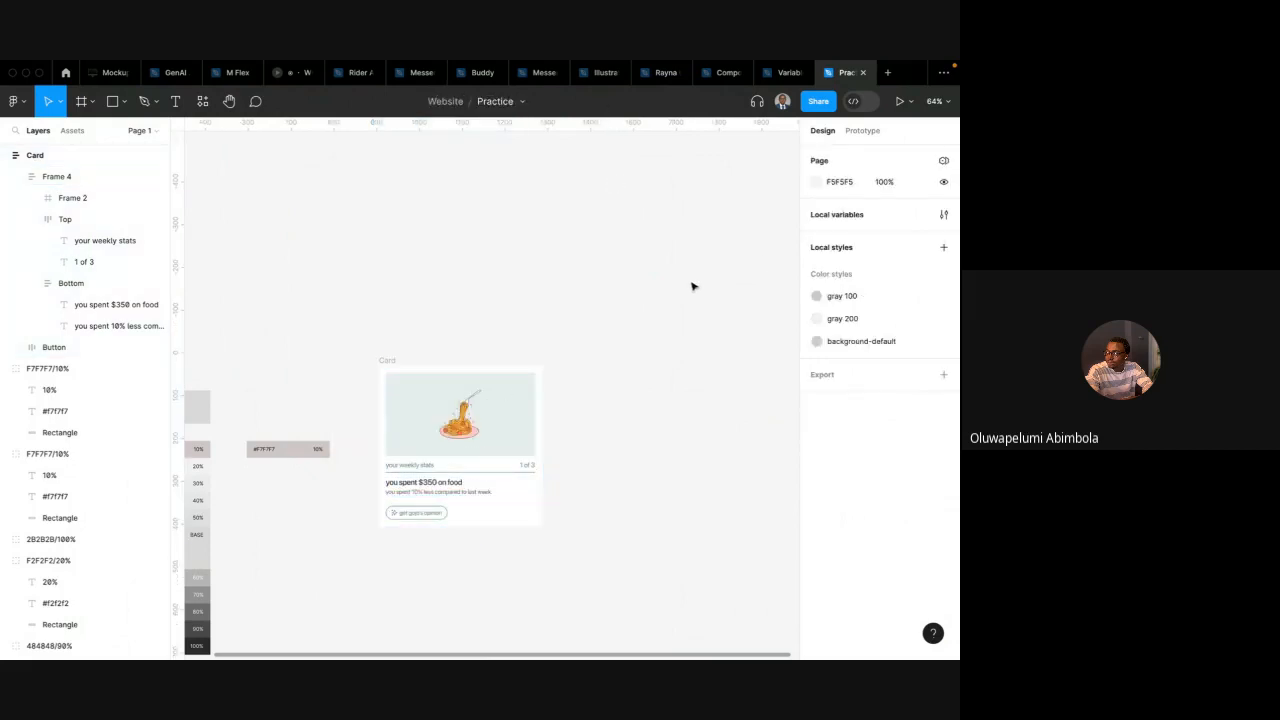
{"action": "left_click", "coordinate": [943, 215]}
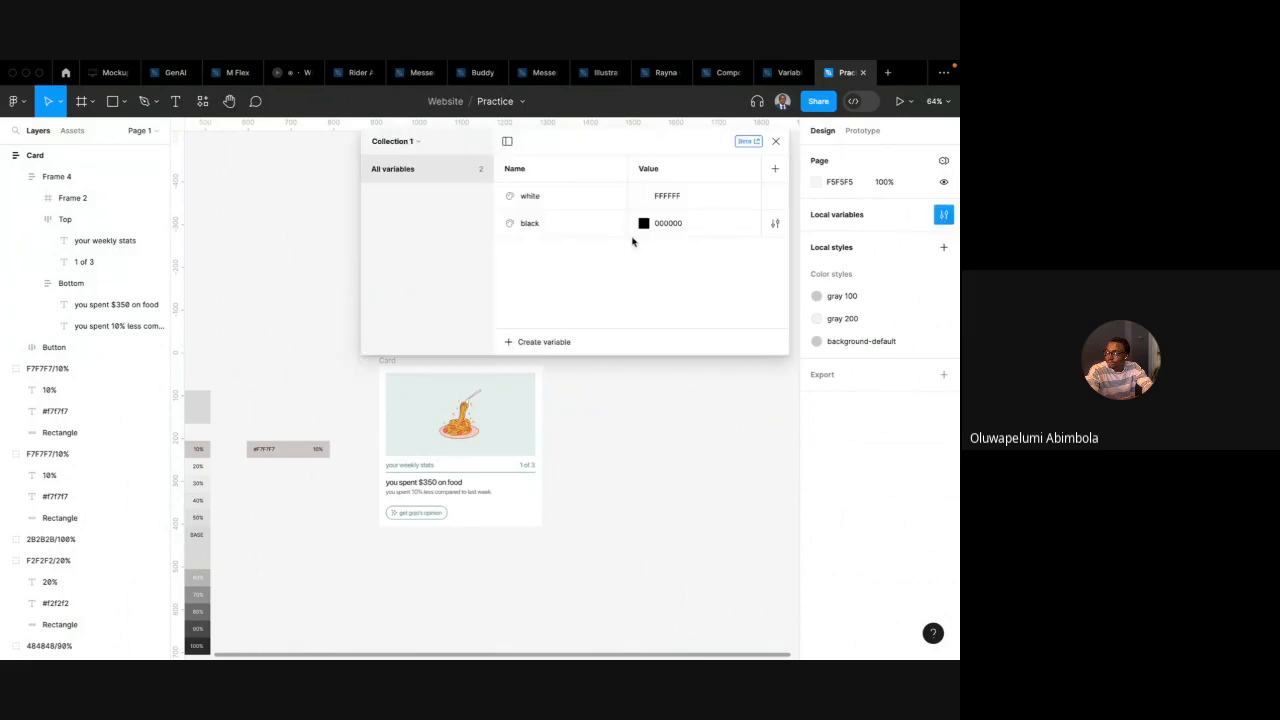
{"action": "left_click", "coordinate": [419, 144]}
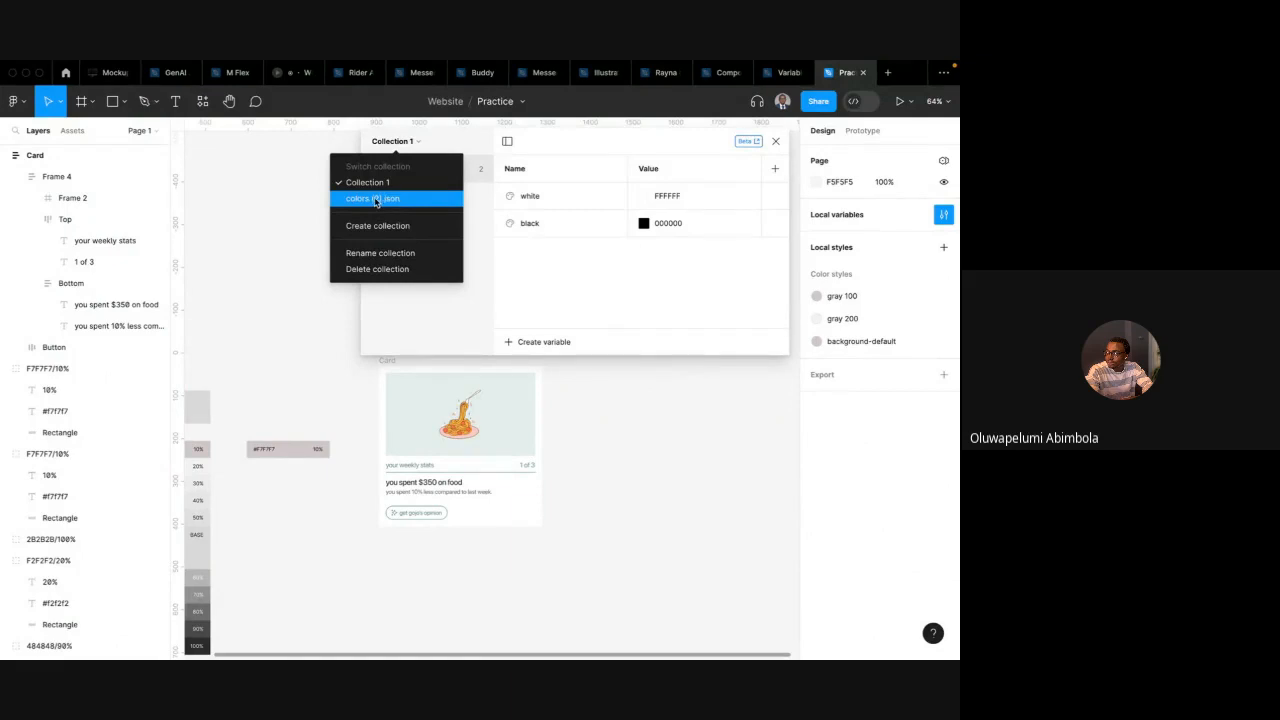
{"action": "left_click", "coordinate": [384, 199]}
{"action": "scroll", "coordinate": [593, 303], "scroll_direction": "down", "scroll_amount": 10}
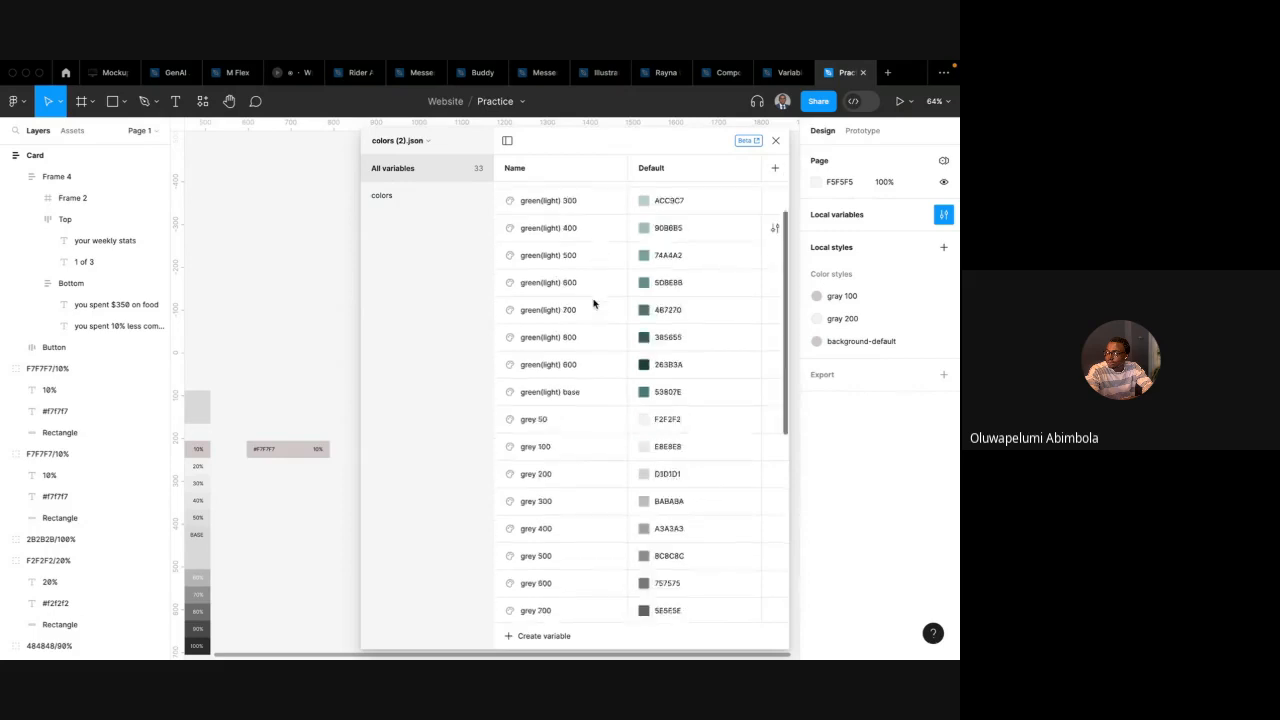
{"action": "scroll", "coordinate": [593, 303], "scroll_direction": "up", "scroll_amount": 10}
{"action": "scroll", "coordinate": [593, 303], "scroll_direction": "up", "scroll_amount": 1}
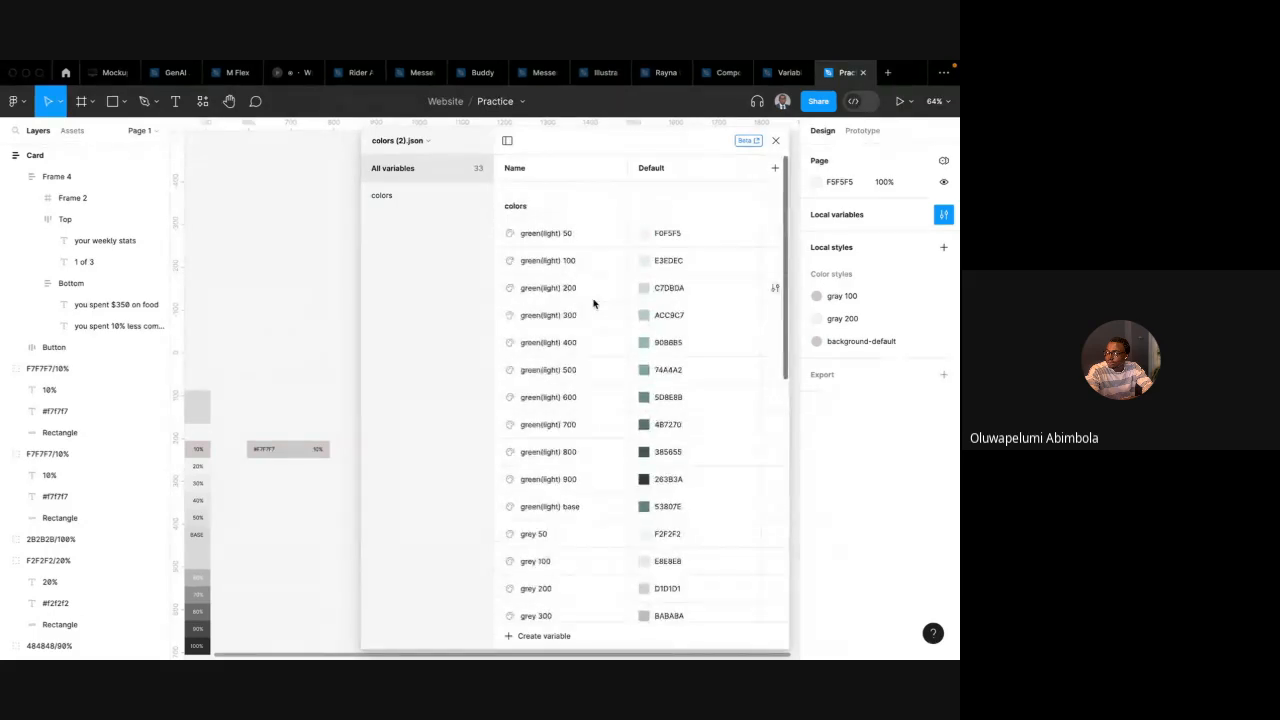
Rename the colors (2).json collection to Primitive: Colors
{"action": "left_click", "coordinate": [420, 146]}
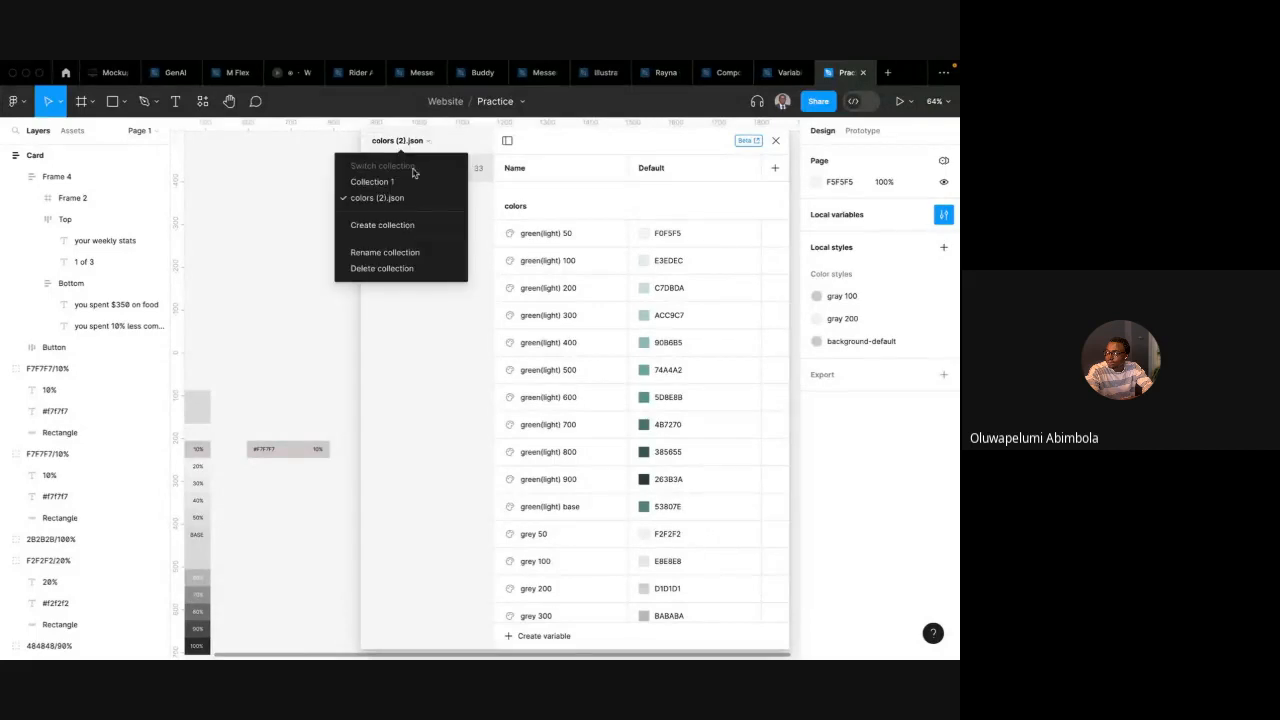
{"action": "left_click", "coordinate": [389, 252]}
{"action": "type", "text": "Primitive: Co"}
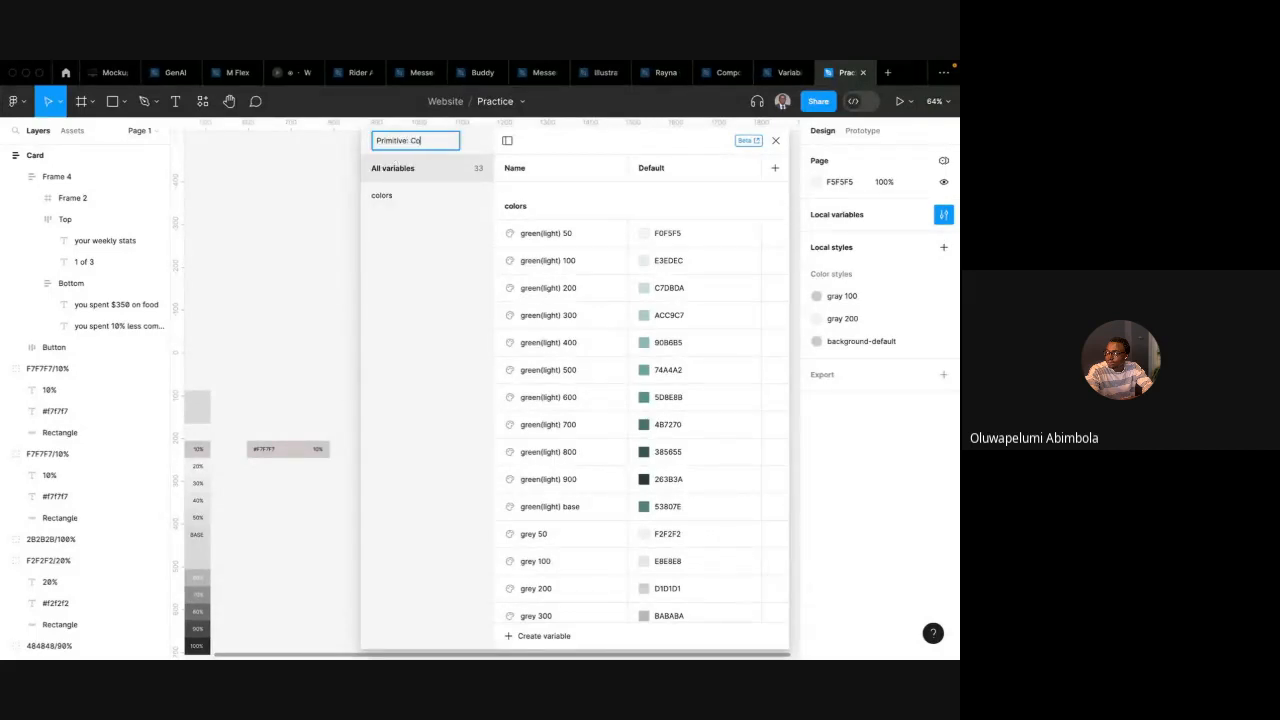
{"action": "type", "text": "lors"}
{"action": "key", "text": "Return"}
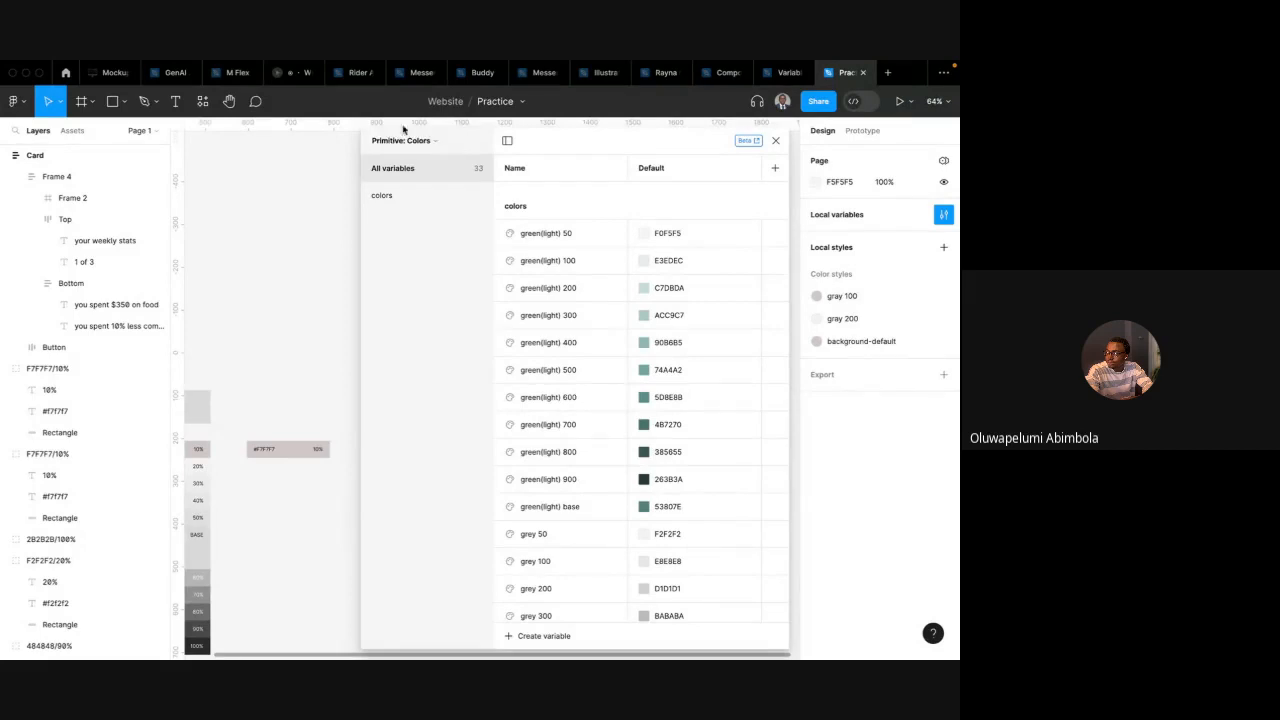
Group the green(light) variables from 50 to base into a new group named green (light)
{"action": "scroll", "coordinate": [554, 297], "scroll_direction": "down", "scroll_amount": 1}
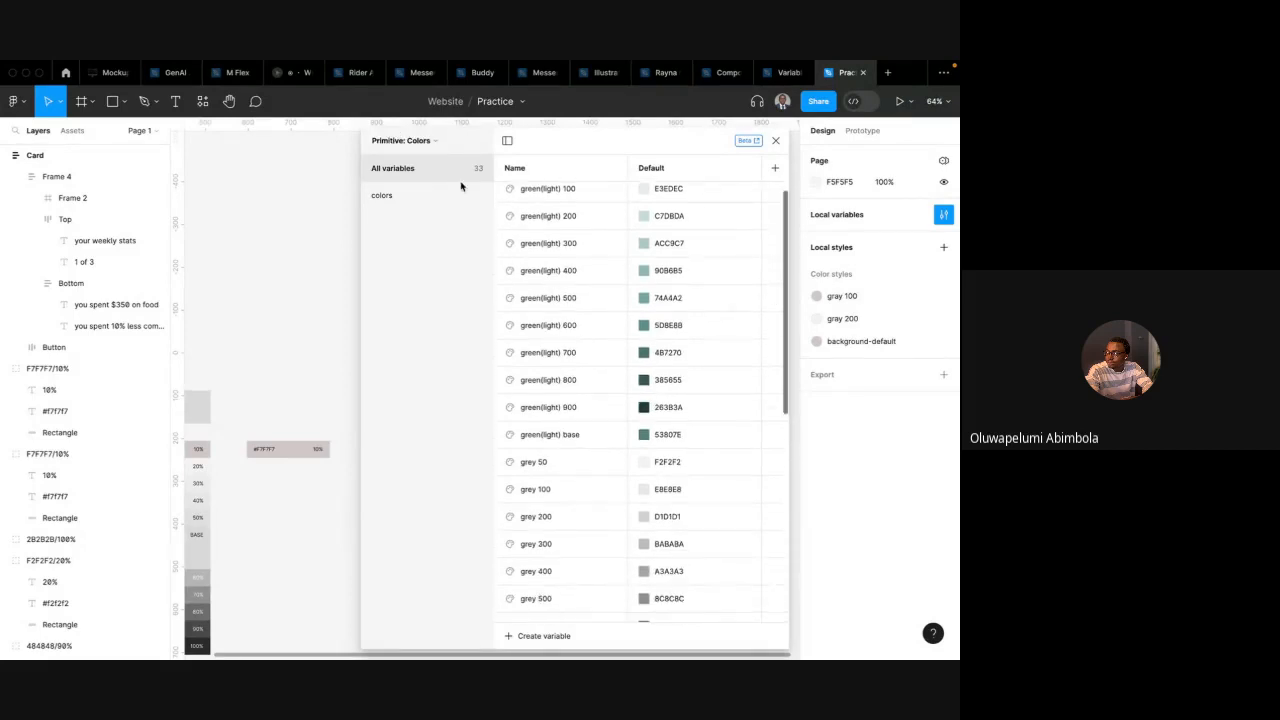
{"action": "scroll", "coordinate": [565, 265], "scroll_direction": "up", "scroll_amount": 1}
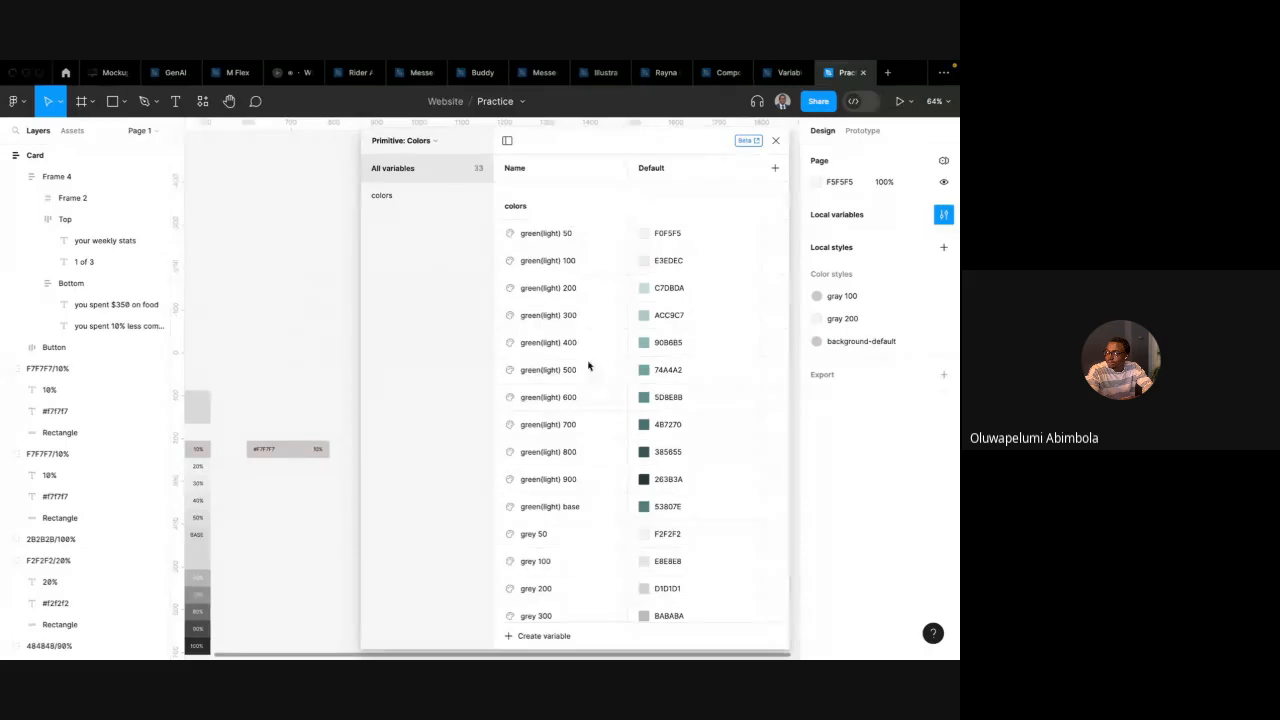
{"action": "scroll", "coordinate": [566, 372], "scroll_direction": "down", "scroll_amount": 5}
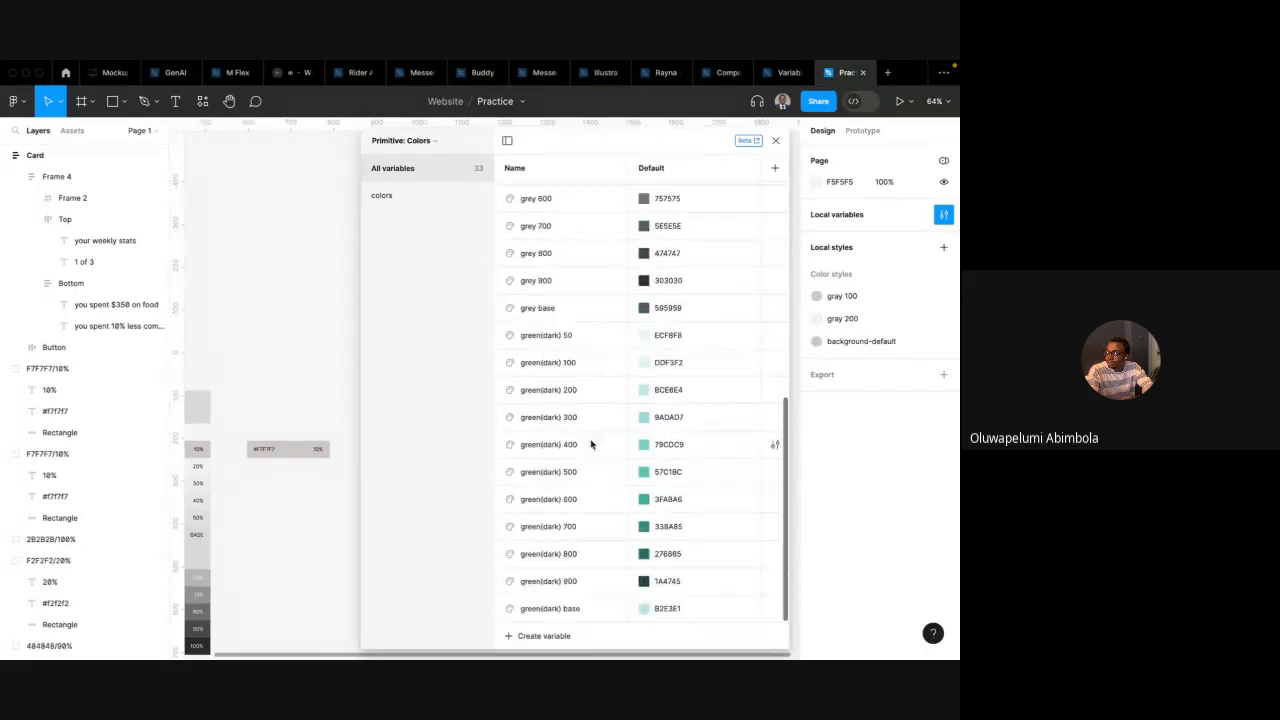
{"action": "scroll", "coordinate": [565, 377], "scroll_direction": "up", "scroll_amount": 5}
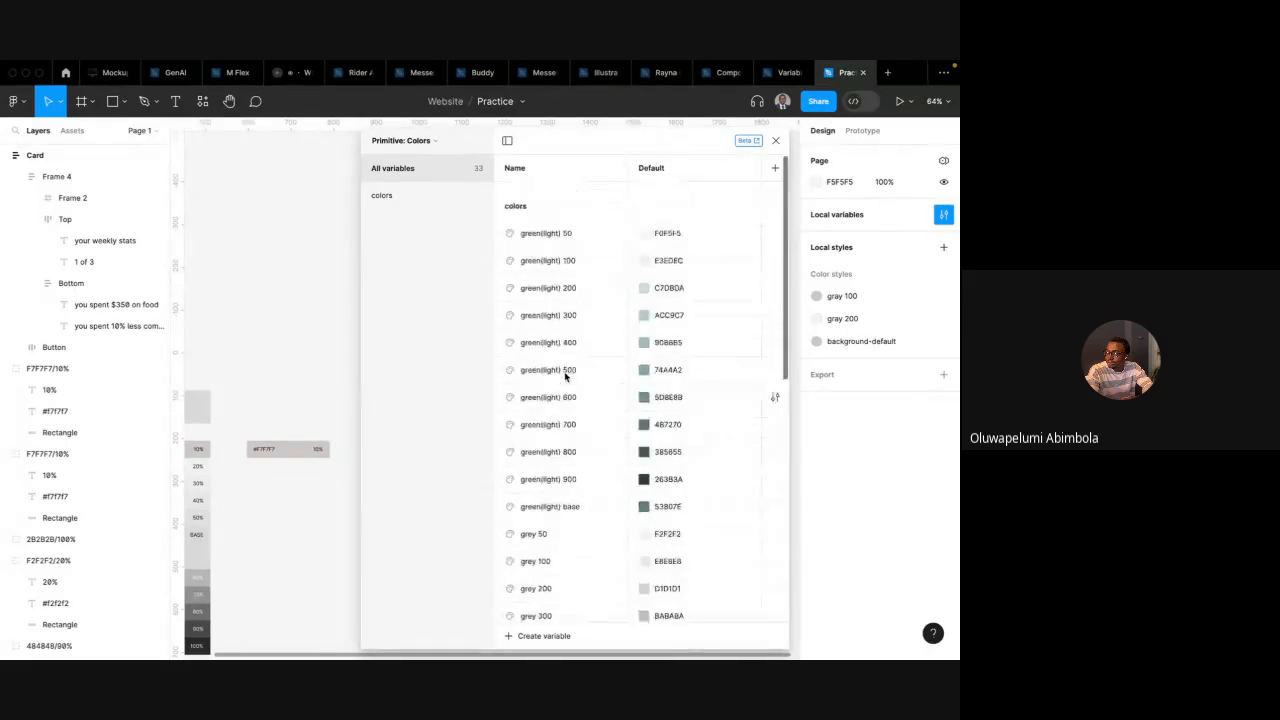
{"action": "left_click", "coordinate": [541, 237]}
{"action": "left_click", "coordinate": [566, 510], "text": "shift"}
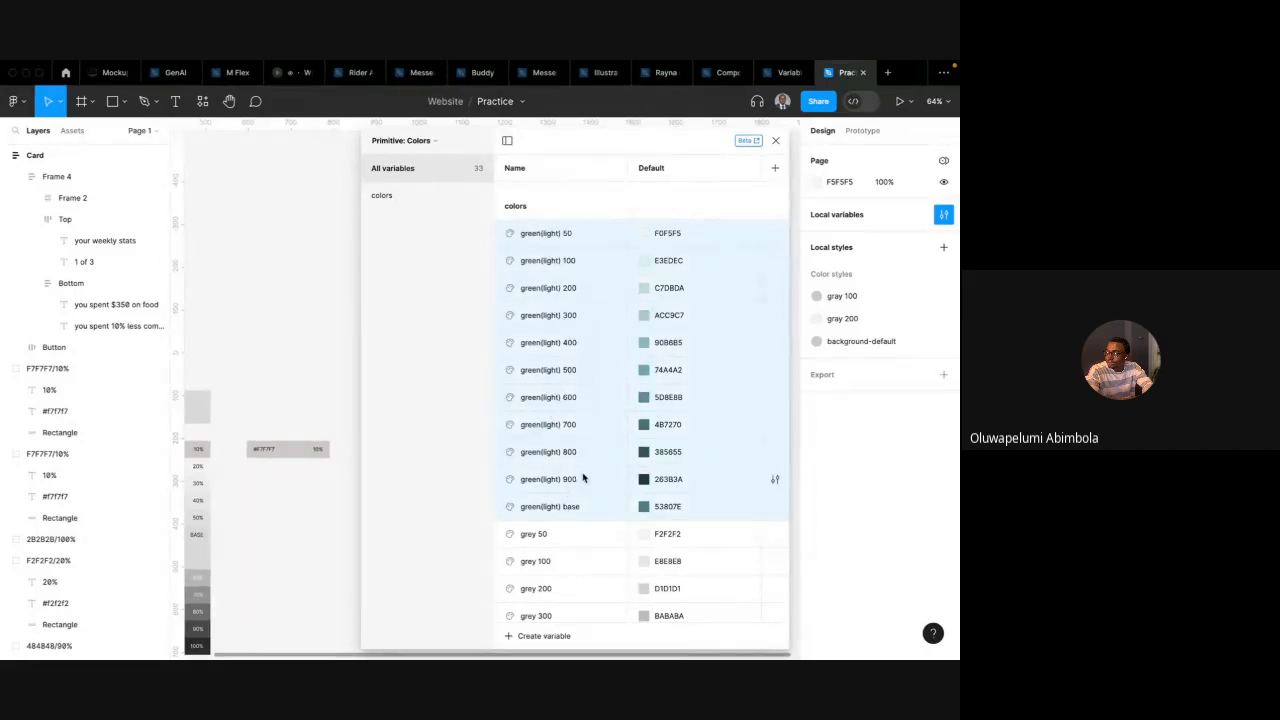
{"action": "right_click", "coordinate": [569, 428]}
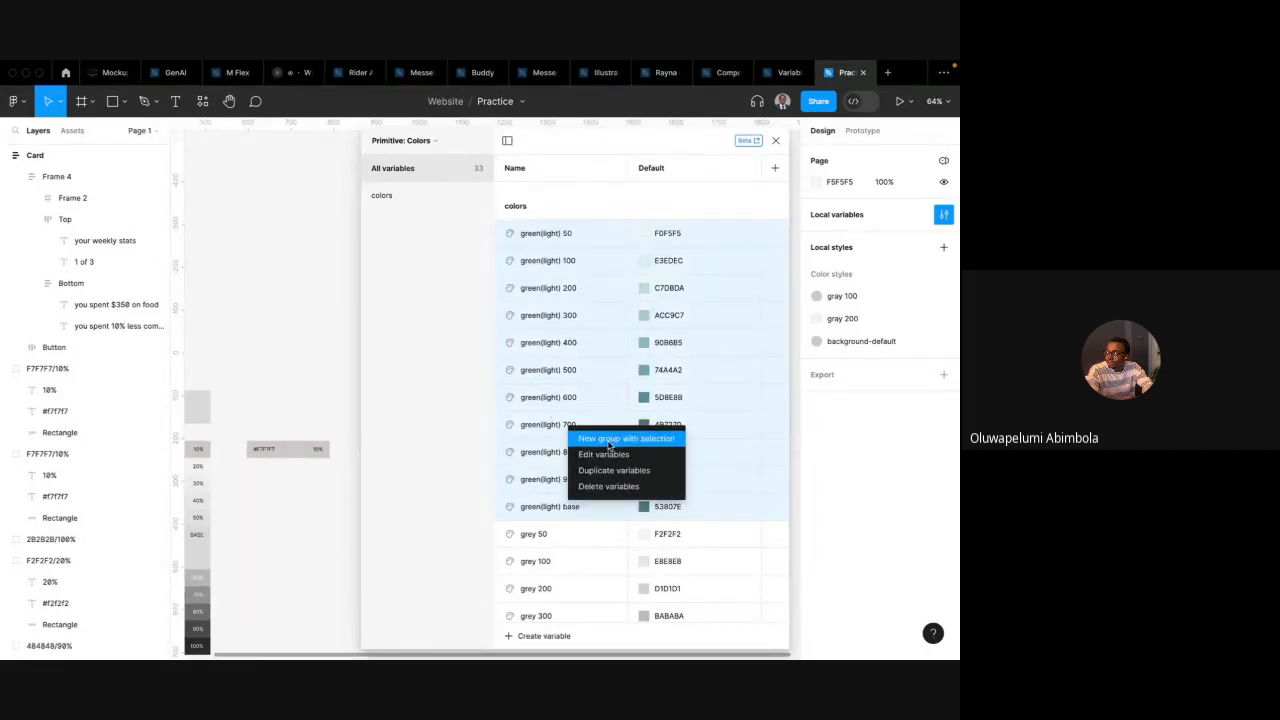
{"action": "left_click", "coordinate": [612, 439]}
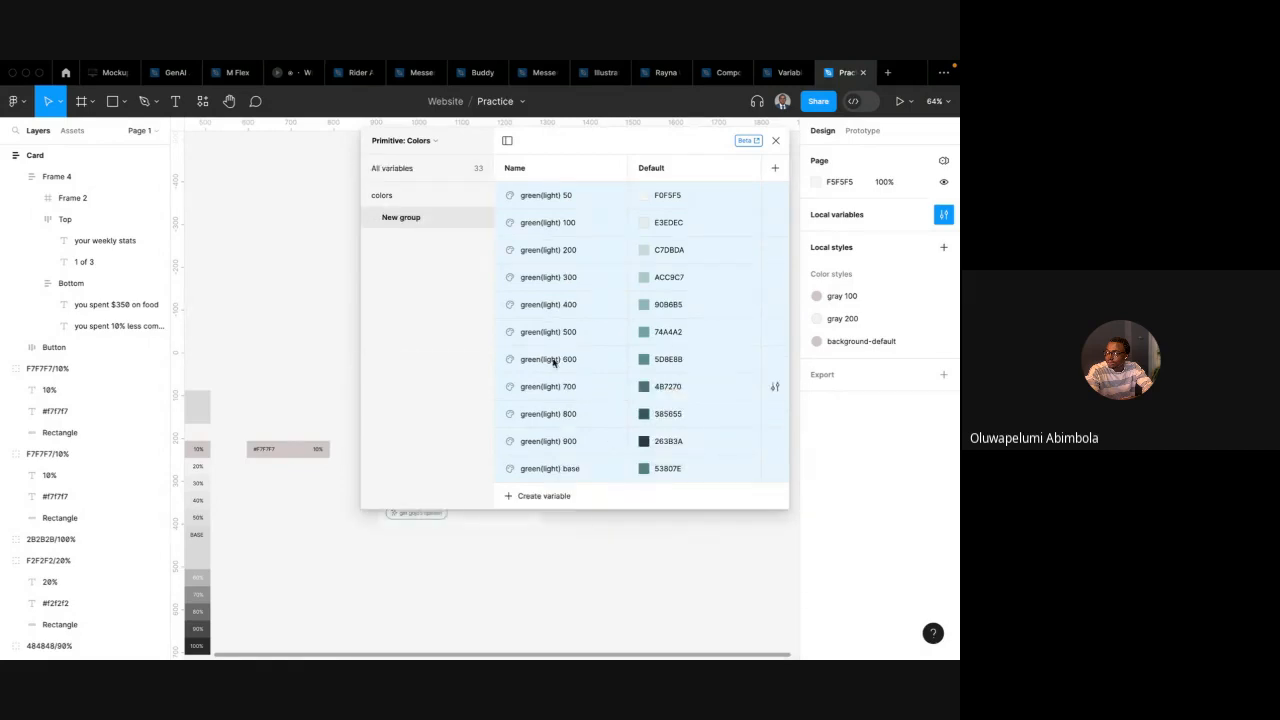
{"action": "double_click", "coordinate": [405, 219]}
{"action": "type", "text": "G"}
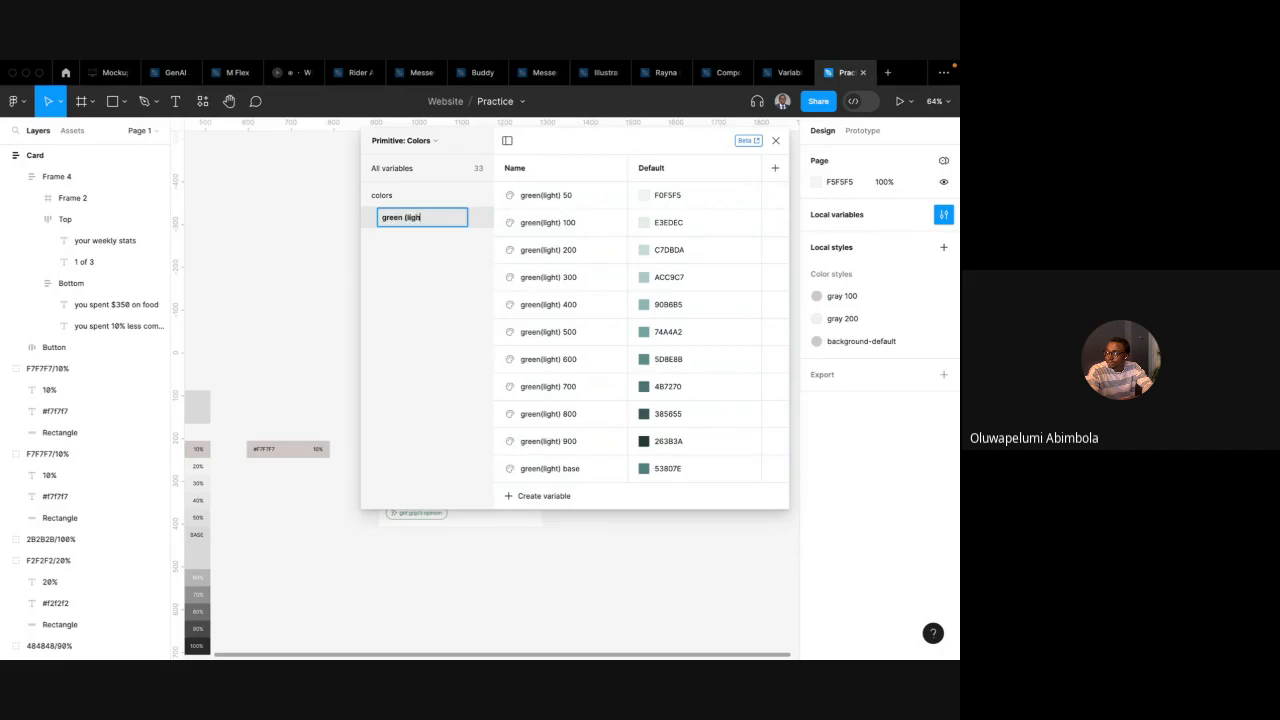
{"action": "type", "text": "reen (light)"}
{"action": "key", "text": "Return"}
Try renaming the first green(light) variables to just 50 and 100, then undo the renames
{"action": "left_click", "coordinate": [556, 196]}
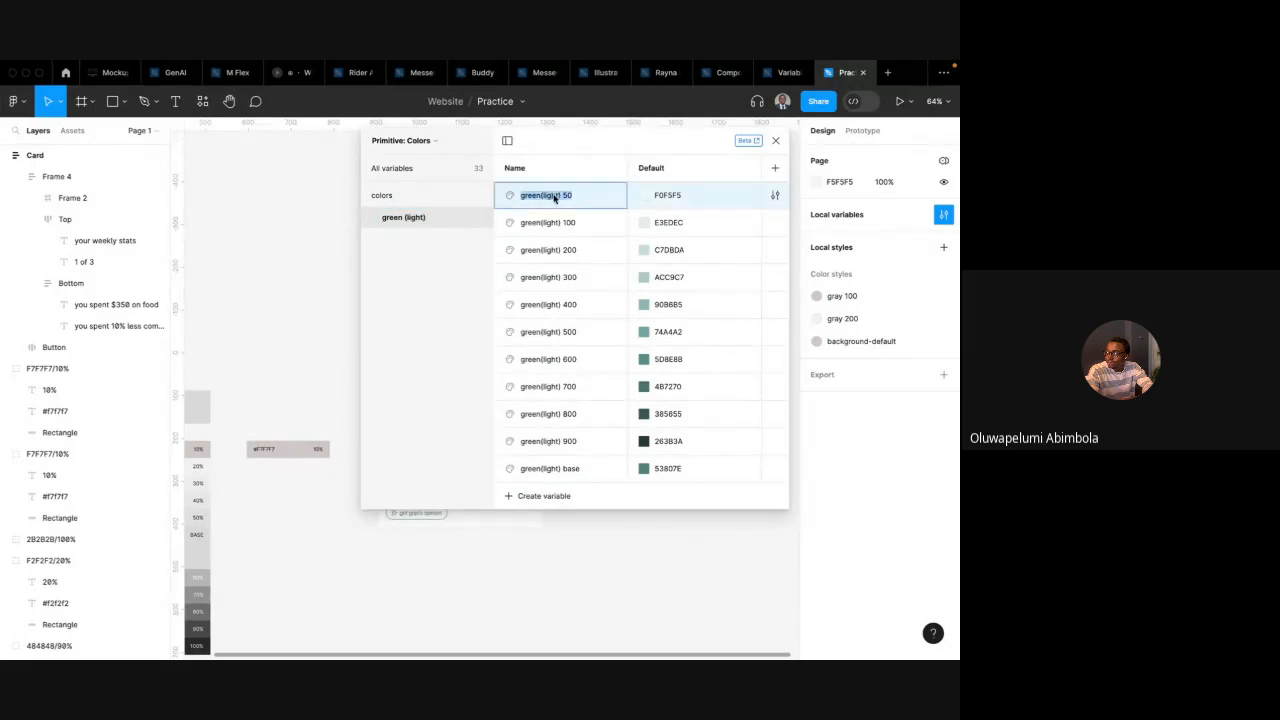
{"action": "double_click", "coordinate": [563, 196]}
{"action": "type", "text": "50"}
{"action": "double_click", "coordinate": [566, 223]}
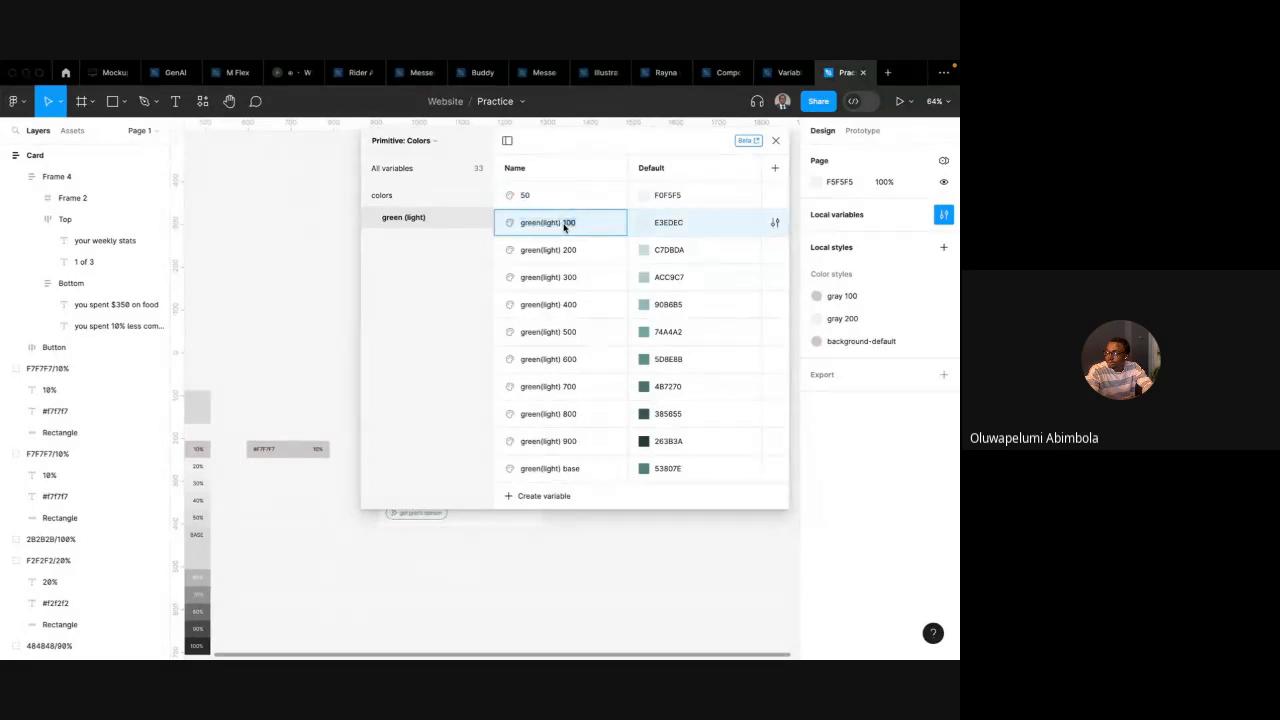
{"action": "left_click", "coordinate": [563, 227]}
{"action": "double_click", "coordinate": [544, 227]}
{"action": "left_click_drag", "start_coordinate": [563, 227], "coordinate": [510, 228]}
{"action": "key", "text": "BackSpace"}
{"action": "double_click", "coordinate": [553, 252]}
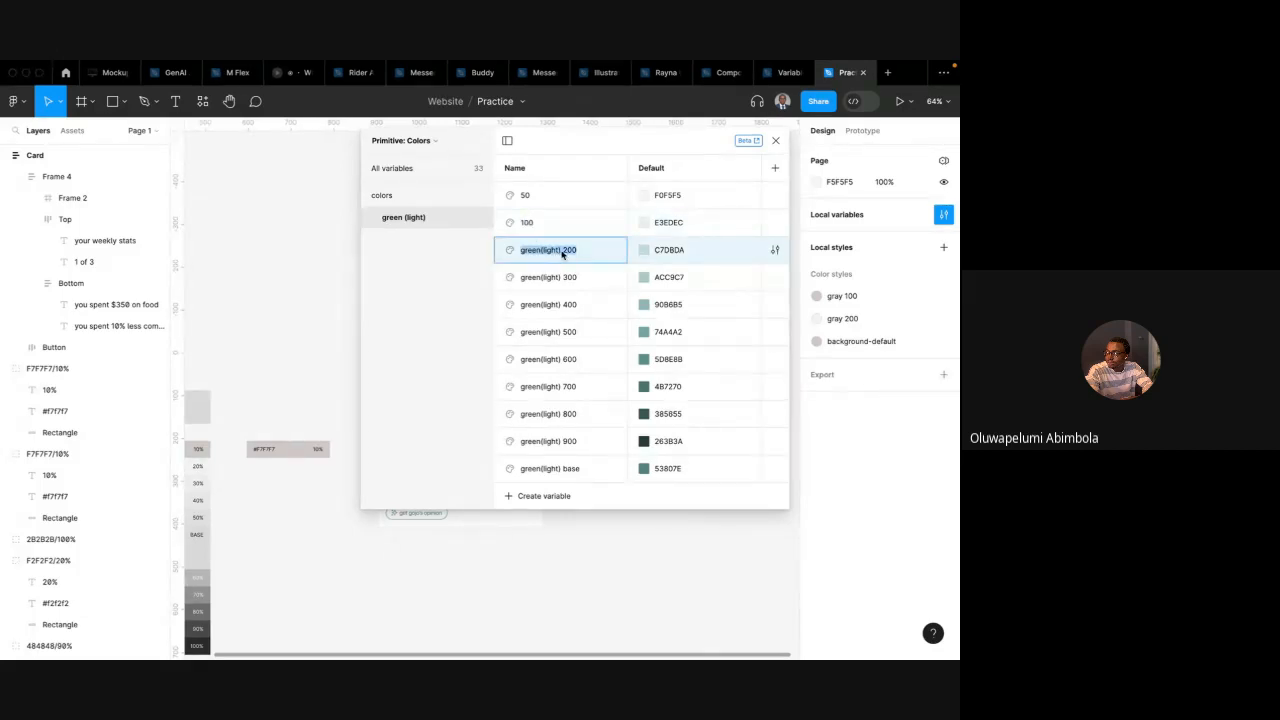
{"action": "left_click", "coordinate": [519, 257]}
{"action": "left_click_drag", "start_coordinate": [520, 255], "coordinate": [566, 256]}
{"action": "left_click", "coordinate": [476, 270]}
{"action": "key", "text": "super+z"}
{"action": "key", "text": "super+z"}
{"action": "key", "text": "super+z"}
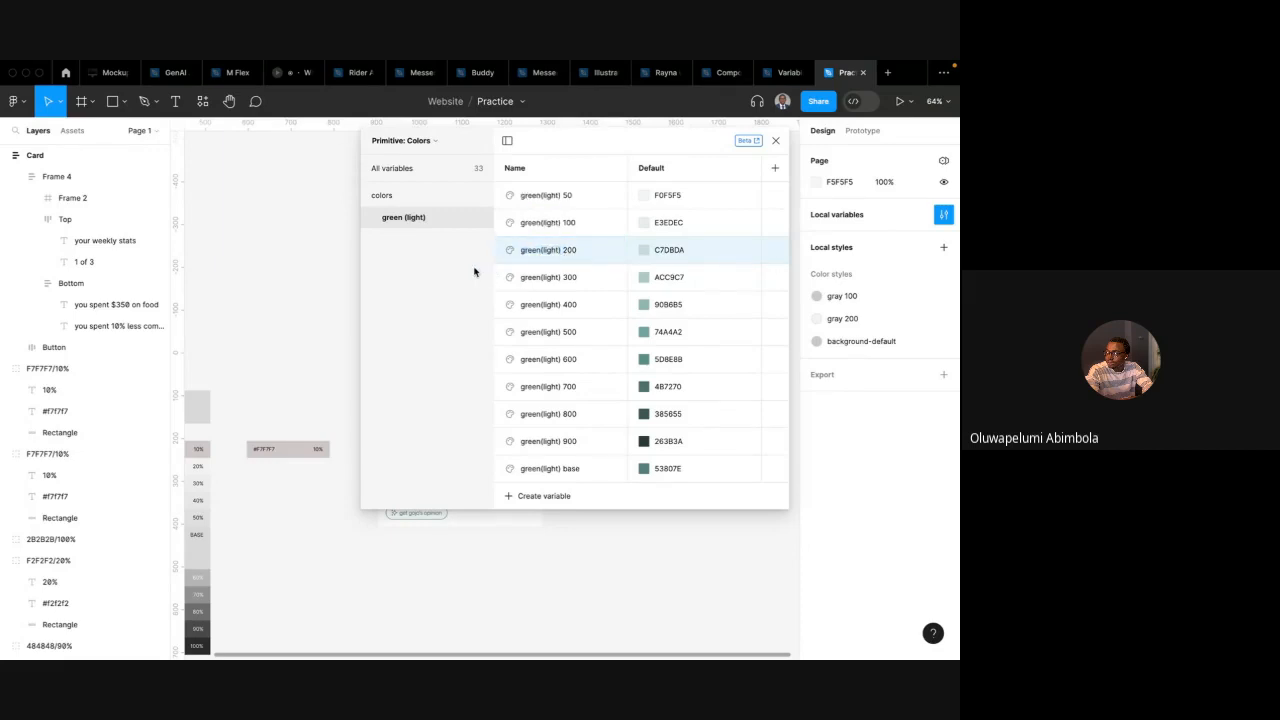
{"action": "key", "text": "super+shift+z"}
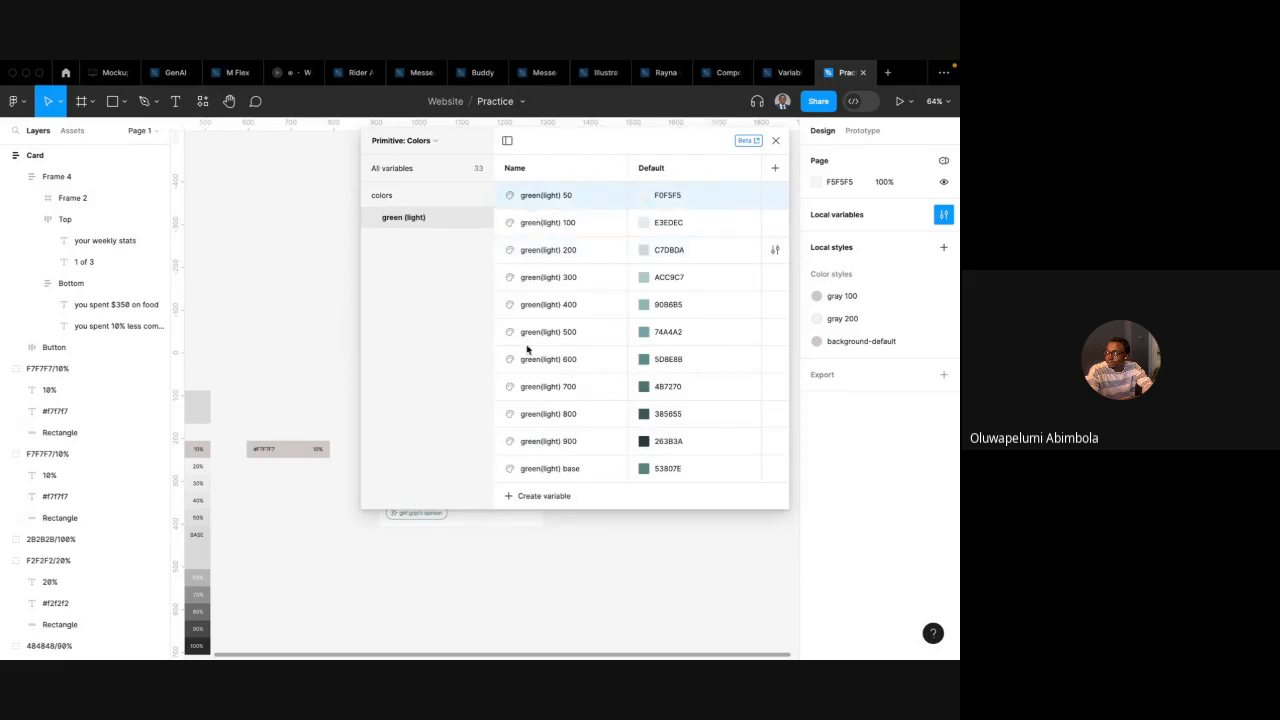
Group the grey variables from 50 to base into a new group named gray
{"action": "left_click", "coordinate": [412, 197]}
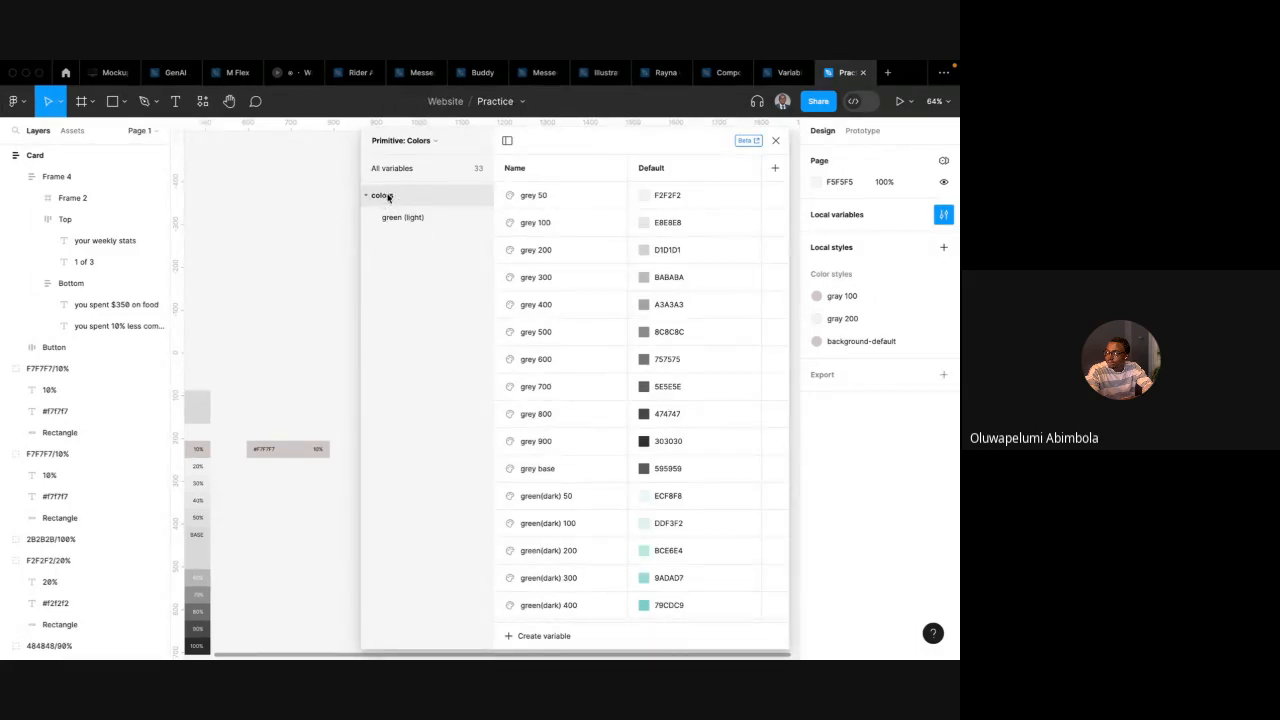
{"action": "left_click", "coordinate": [546, 194]}
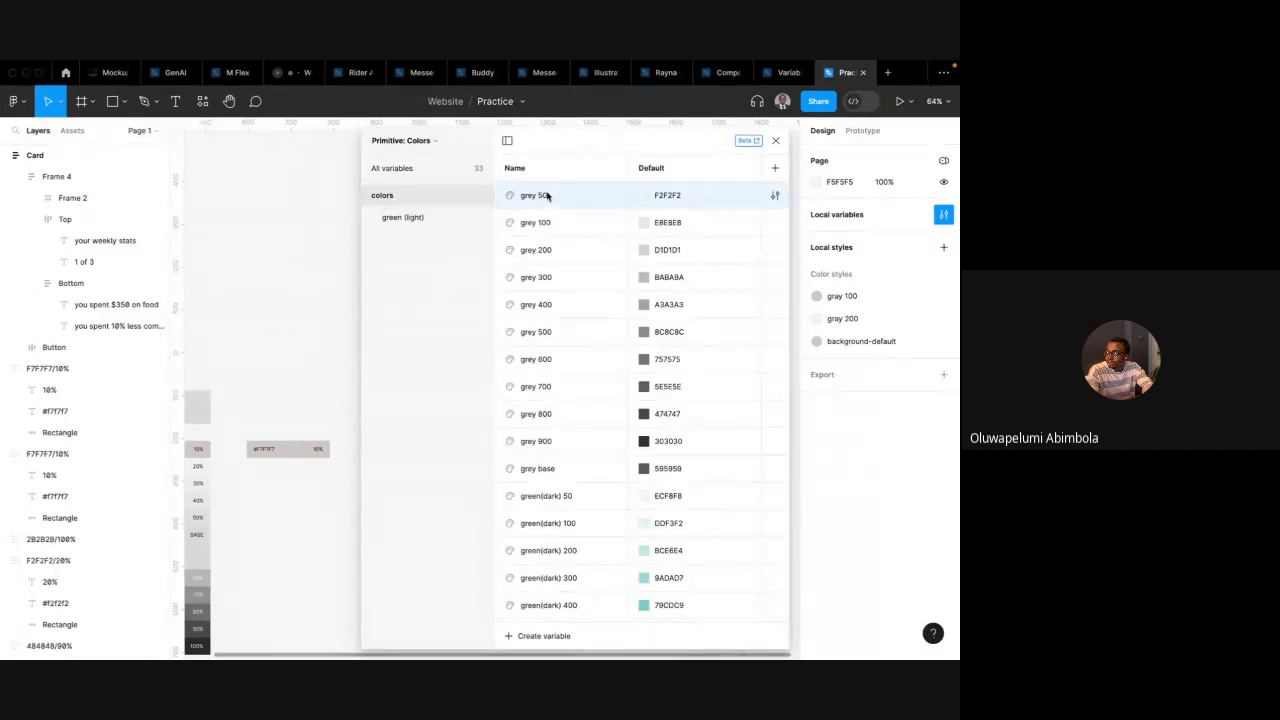
{"action": "left_click", "coordinate": [560, 472], "text": "shift"}
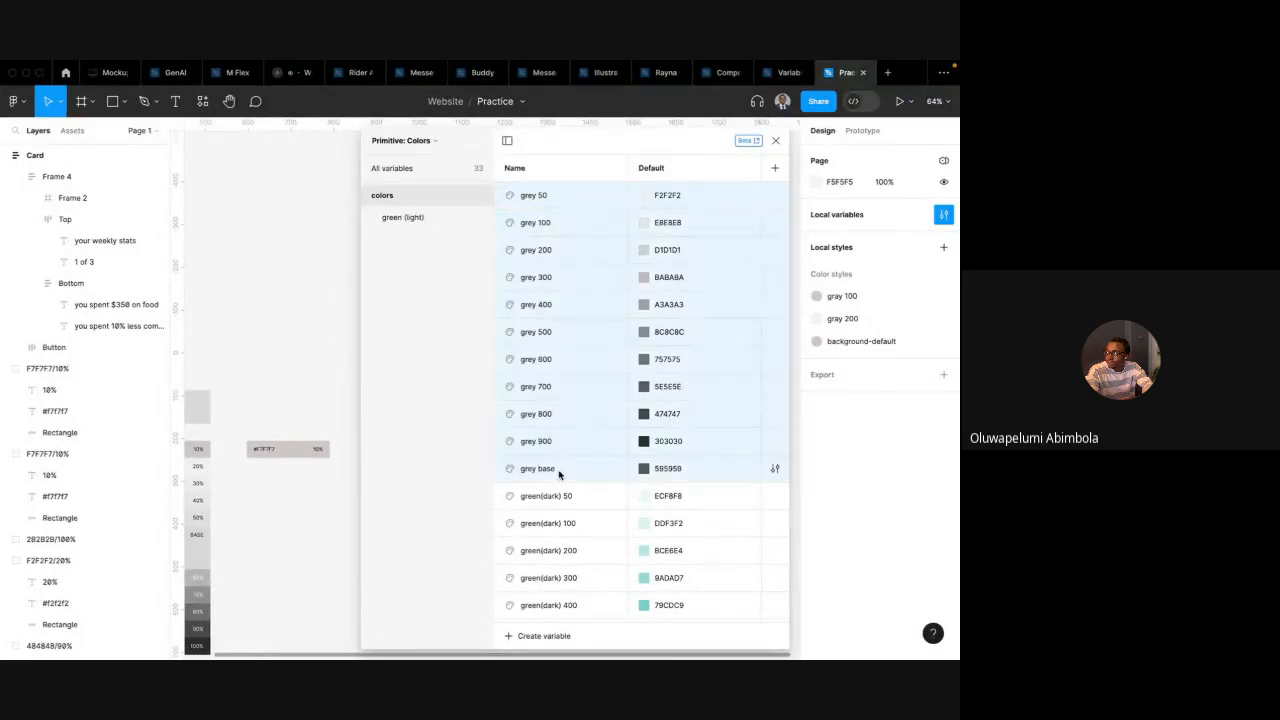
{"action": "right_click", "coordinate": [560, 372]}
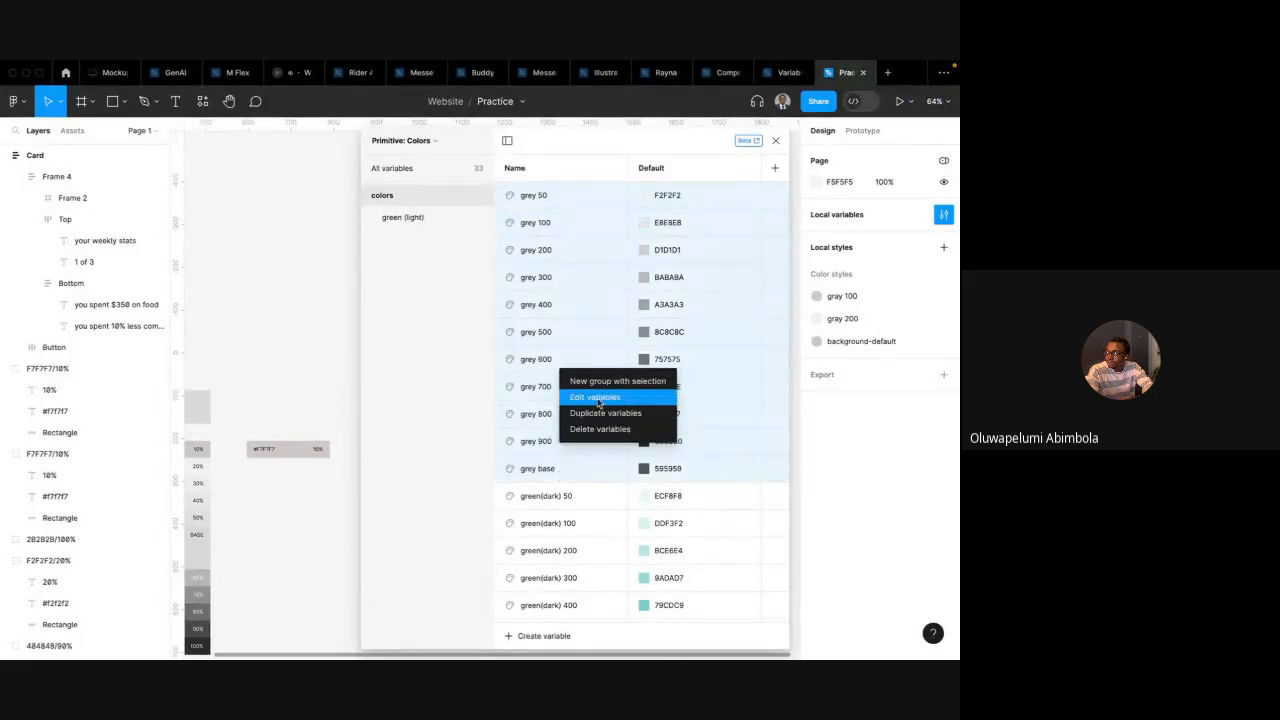
{"action": "left_click", "coordinate": [603, 383]}
{"action": "double_click", "coordinate": [412, 240]}
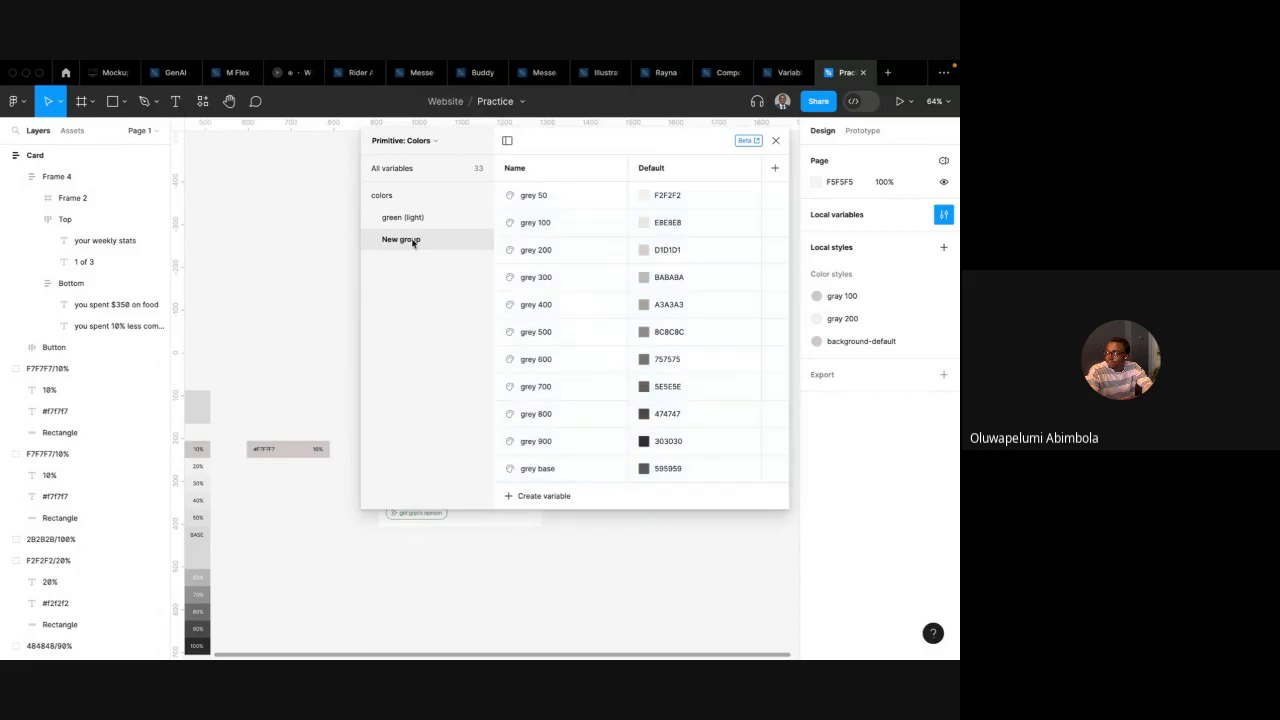
{"action": "type", "text": "gray"}
{"action": "key", "text": "Return"}
{"action": "left_click", "coordinate": [430, 220]}
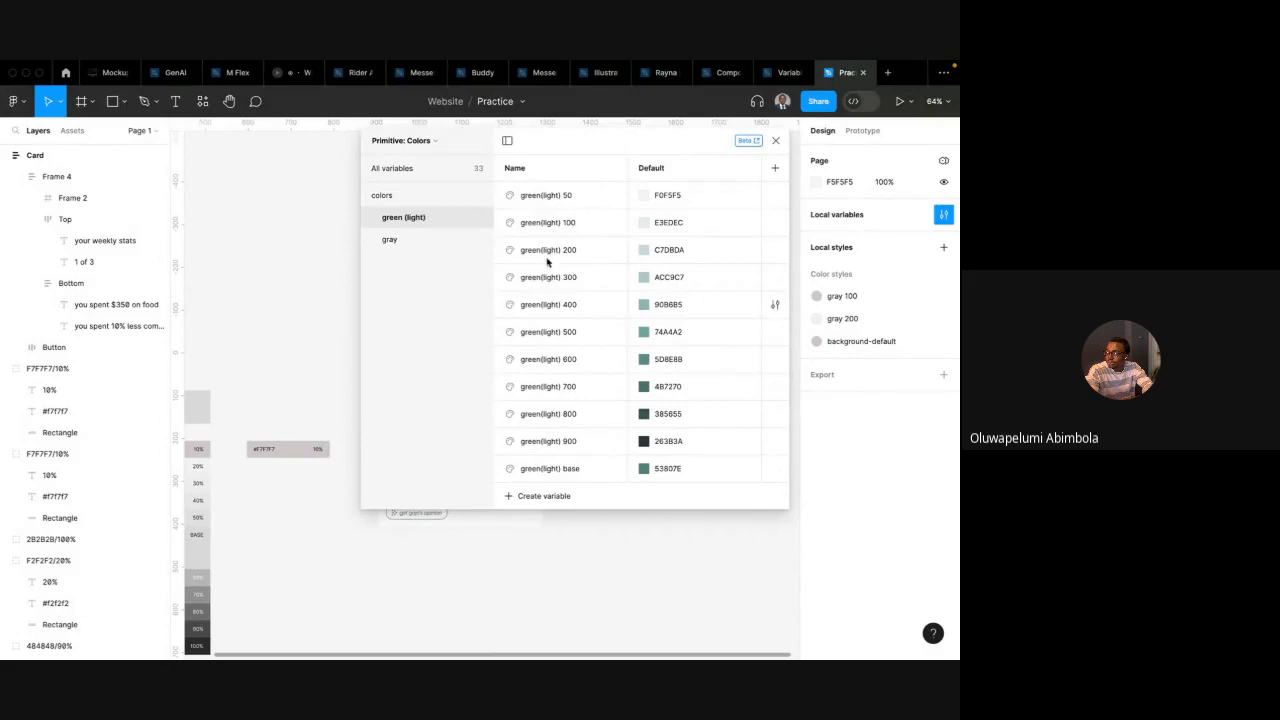
Group the green(dark) variables from 50 to base into a new group named green (dark)
{"action": "left_click", "coordinate": [422, 201]}
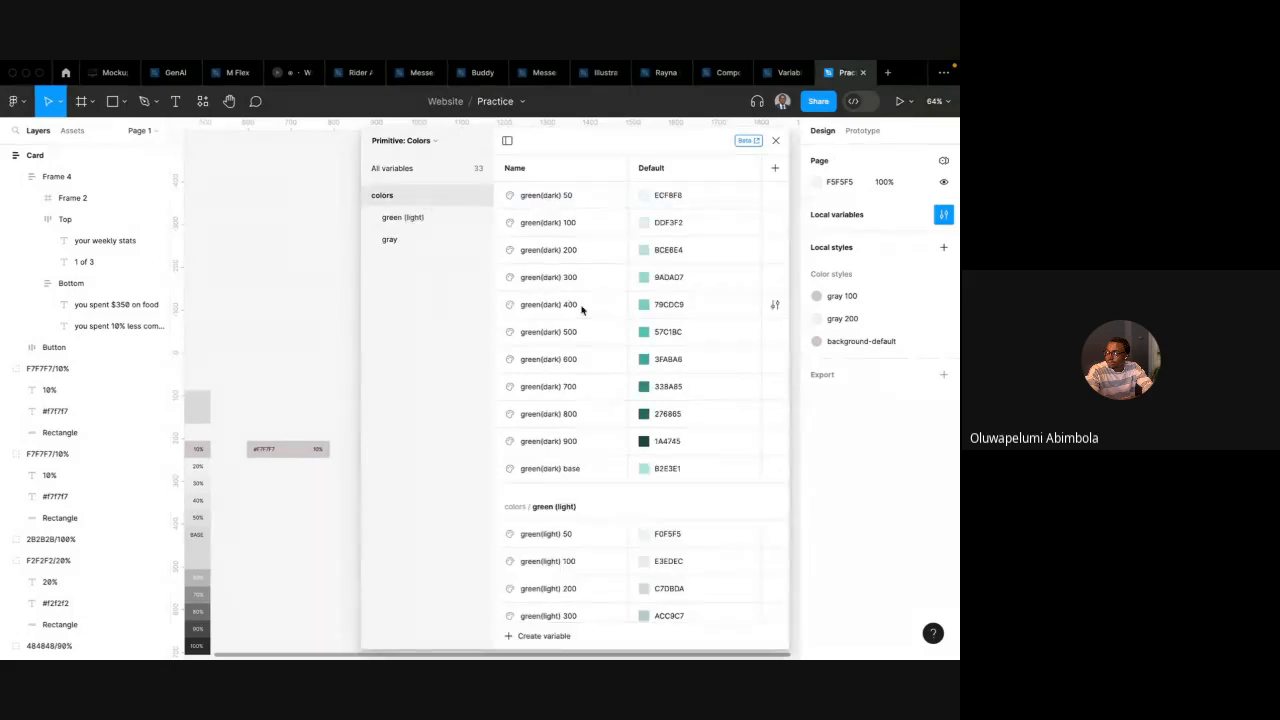
{"action": "left_click", "coordinate": [566, 197]}
{"action": "left_click", "coordinate": [551, 467], "text": "shift"}
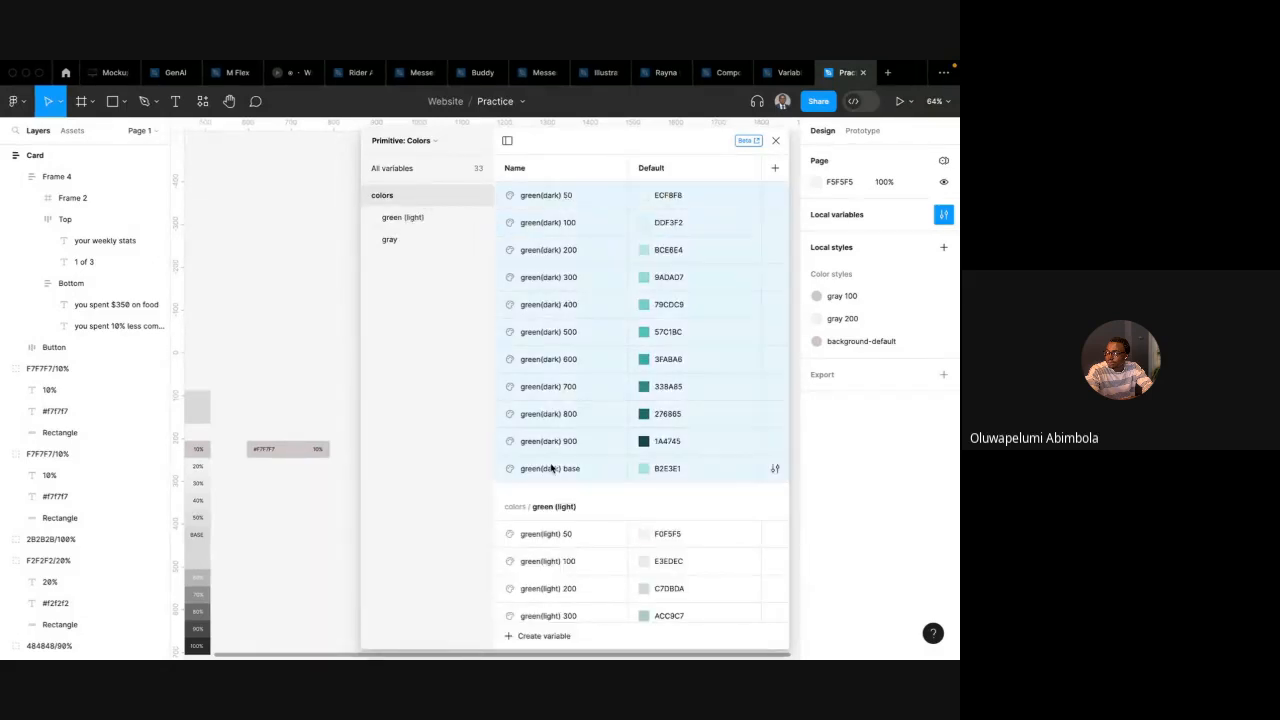
{"action": "right_click", "coordinate": [554, 258]}
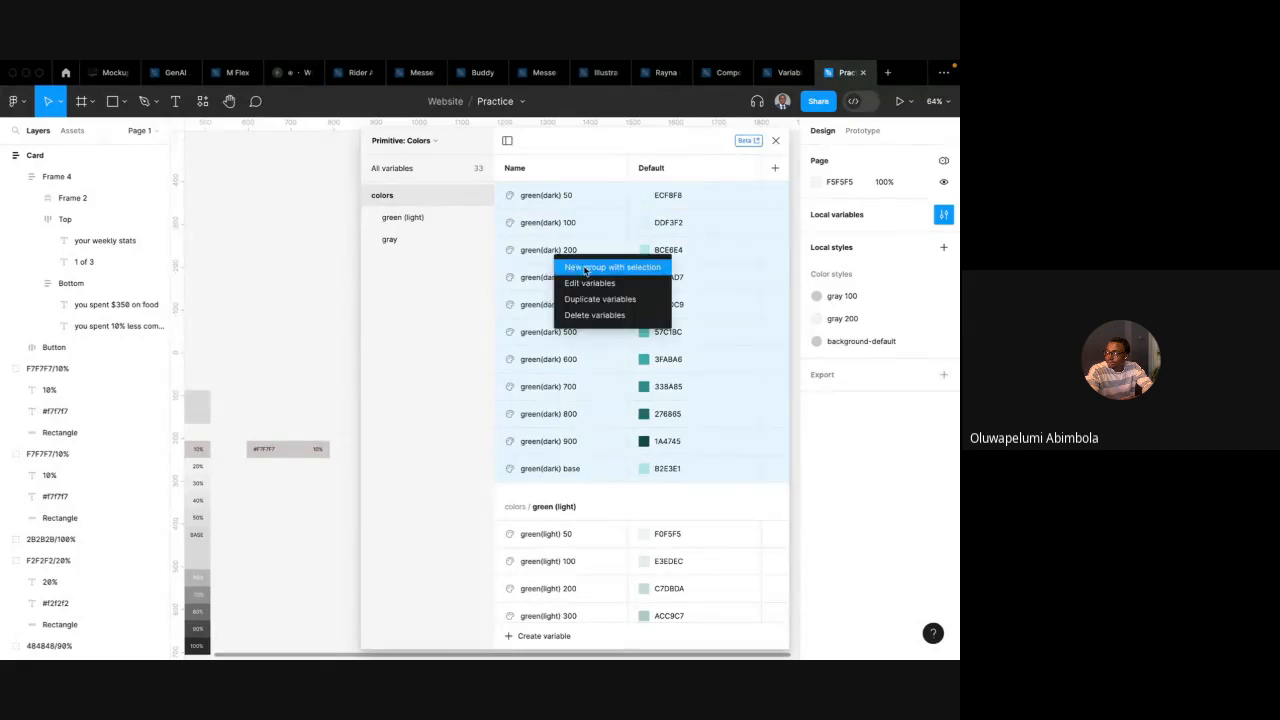
{"action": "left_click", "coordinate": [578, 264]}
{"action": "double_click", "coordinate": [405, 262]}
{"action": "type", "text": "green (dark"}
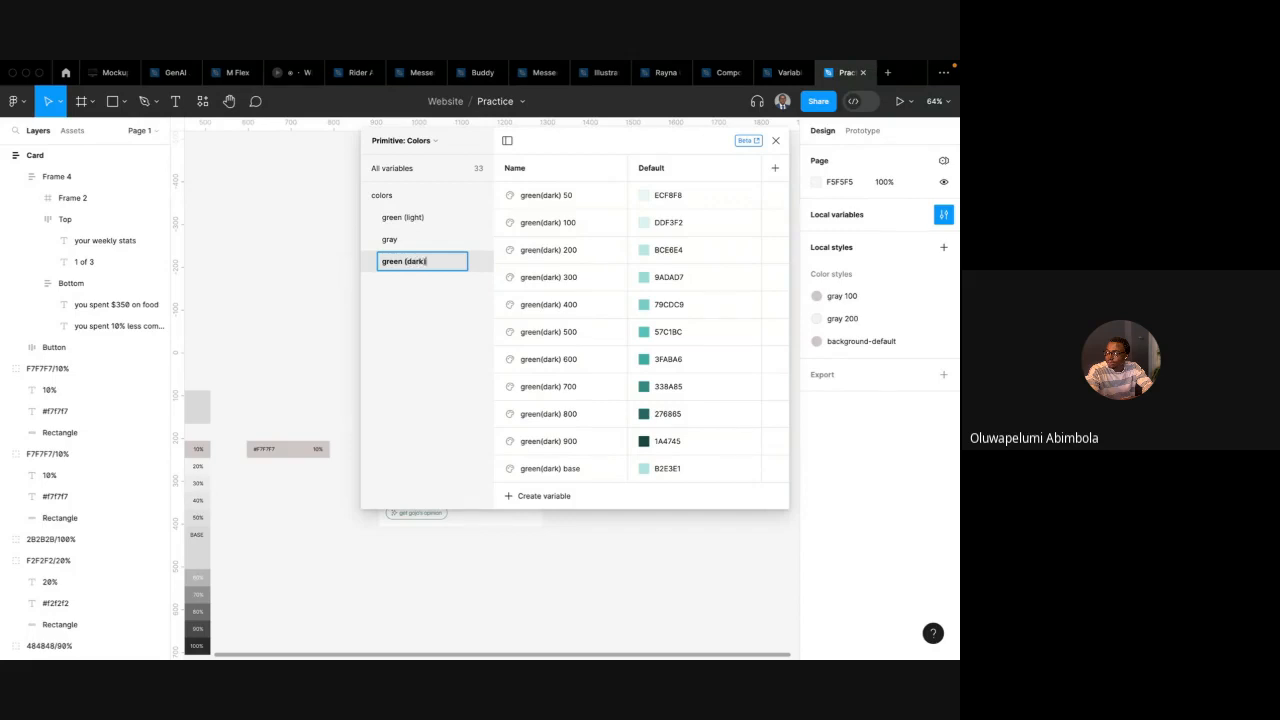
{"action": "key", "text": "Return"}
Move the gray, green (light) and green (dark) groups out of the colors group to the top level of the collection
{"action": "left_click", "coordinate": [418, 217]}
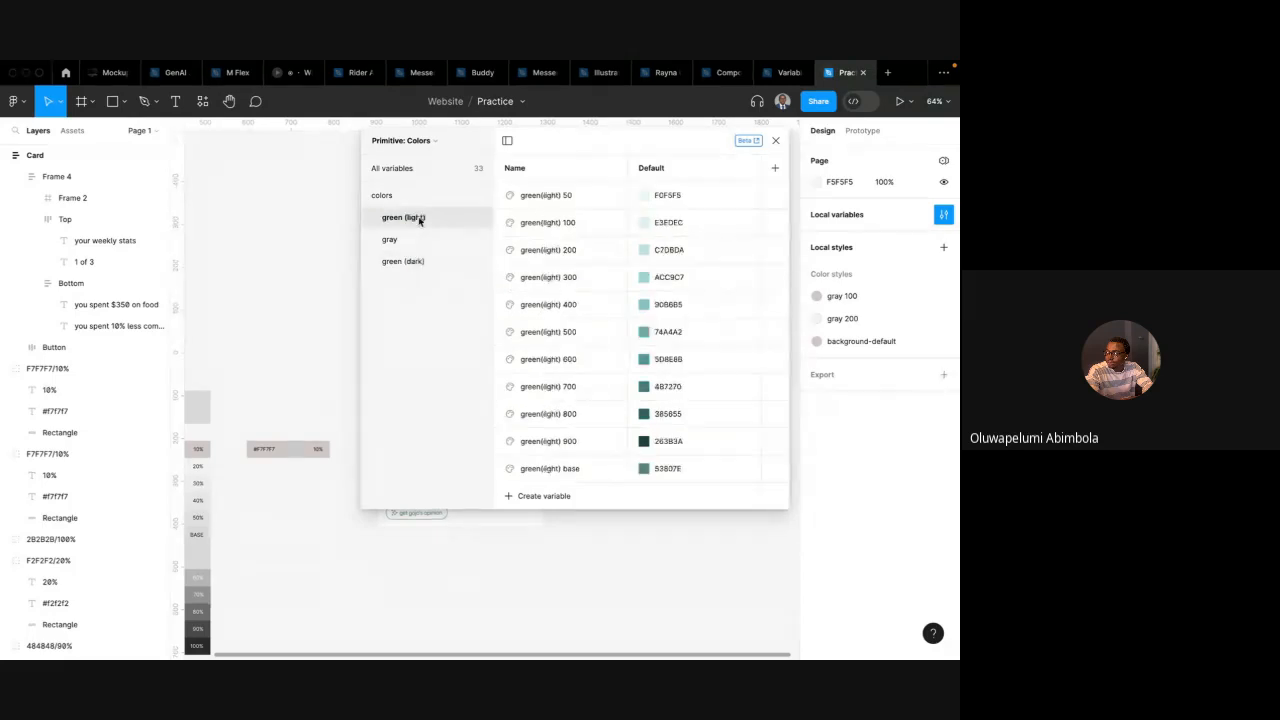
{"action": "left_click_drag", "start_coordinate": [408, 245], "coordinate": [406, 186]}
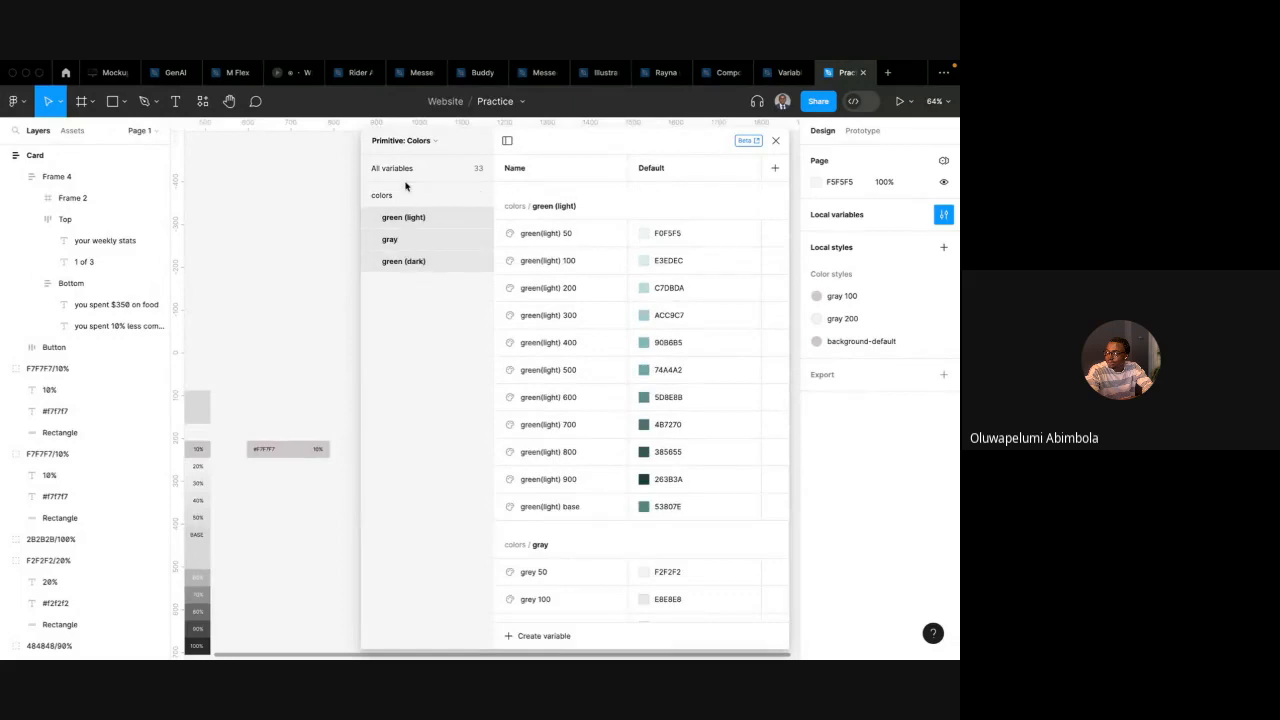
{"action": "left_click_drag", "start_coordinate": [398, 243], "coordinate": [394, 190]}
{"action": "mouse_move", "coordinate": [402, 245]}
{"action": "left_mouse_down"}
{"action": "mouse_move", "coordinate": [402, 208]}
{"action": "mouse_move", "coordinate": [405, 228]}
{"action": "left_mouse_up"}
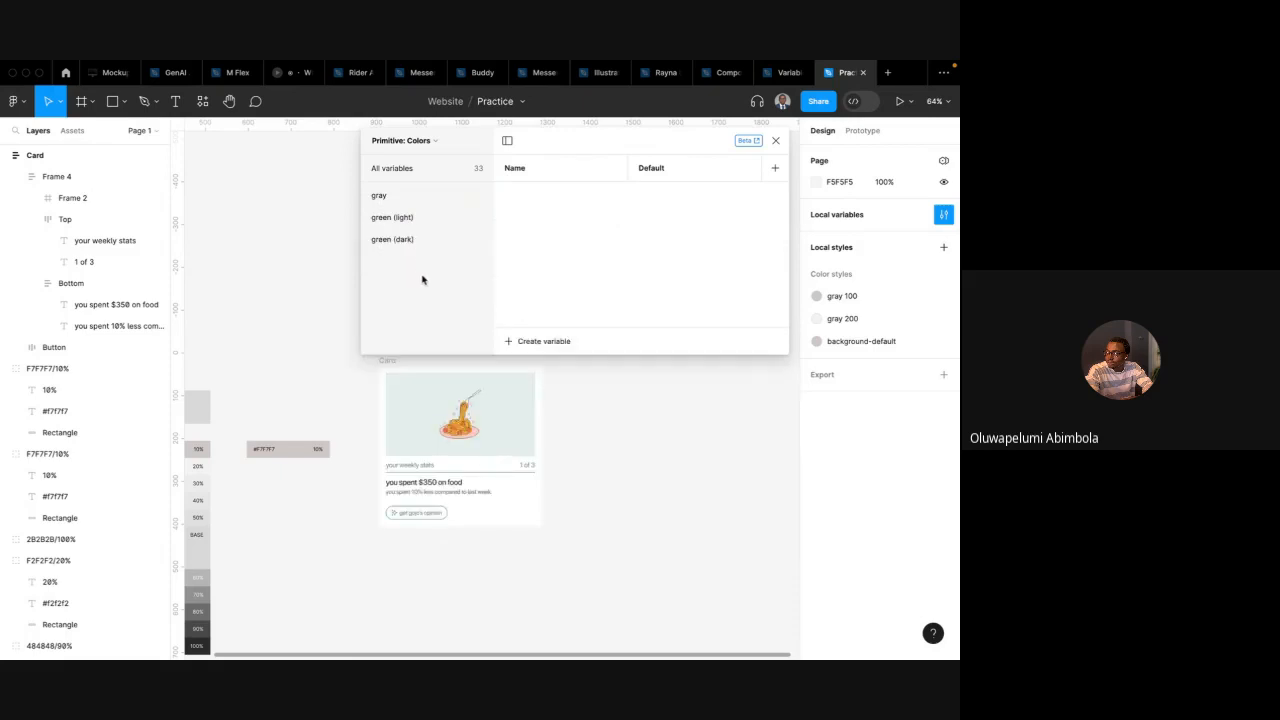
{"action": "left_click", "coordinate": [407, 200]}
{"action": "left_click", "coordinate": [413, 221]}
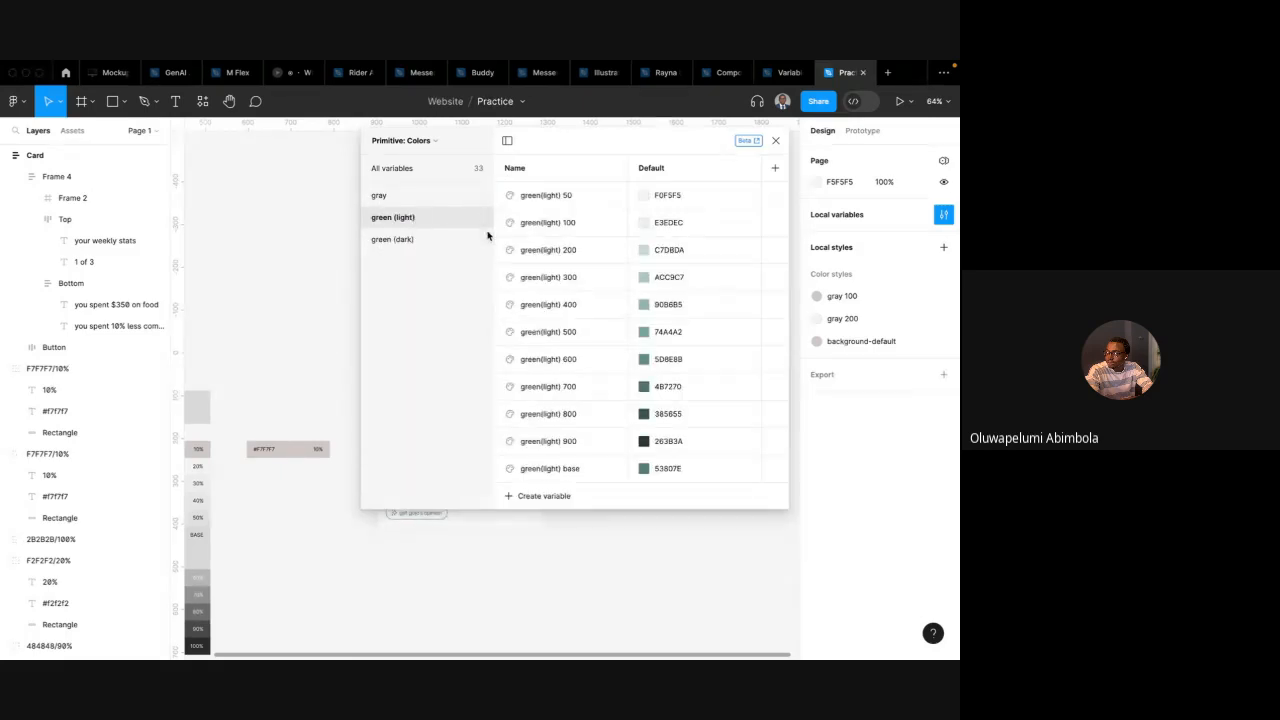
{"action": "left_click", "coordinate": [395, 242]}
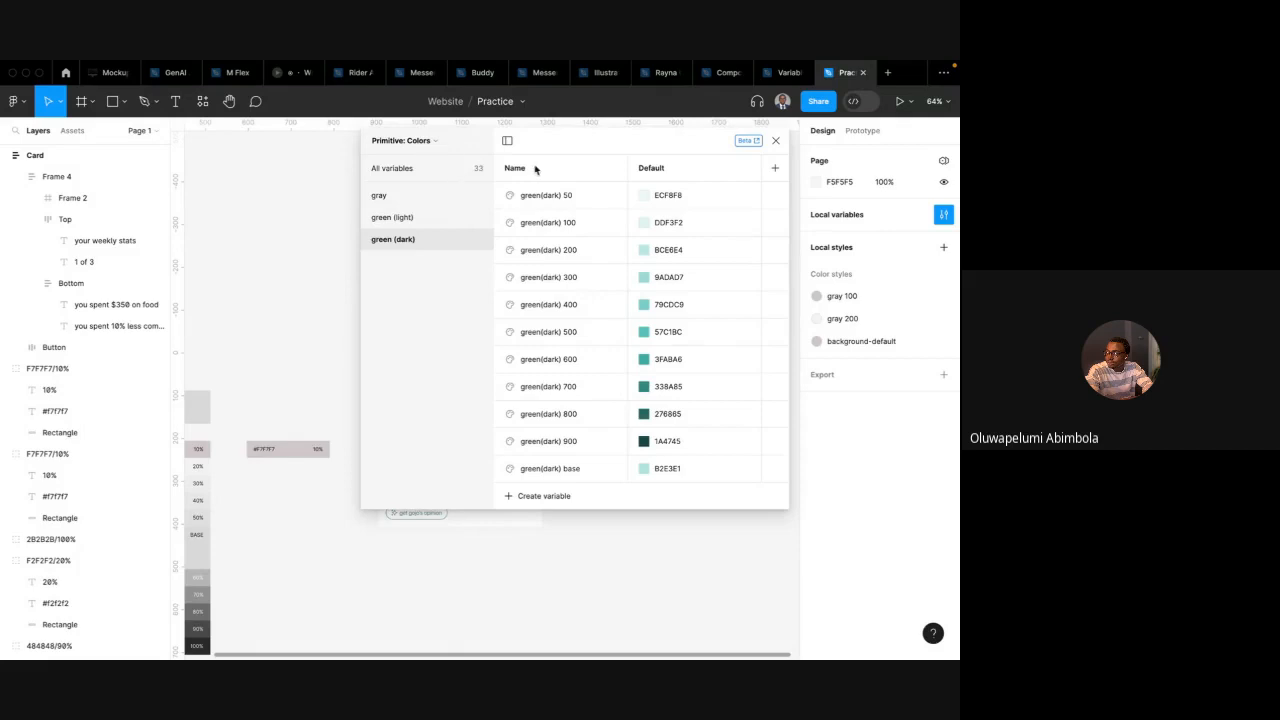
{"action": "left_click", "coordinate": [433, 170]}
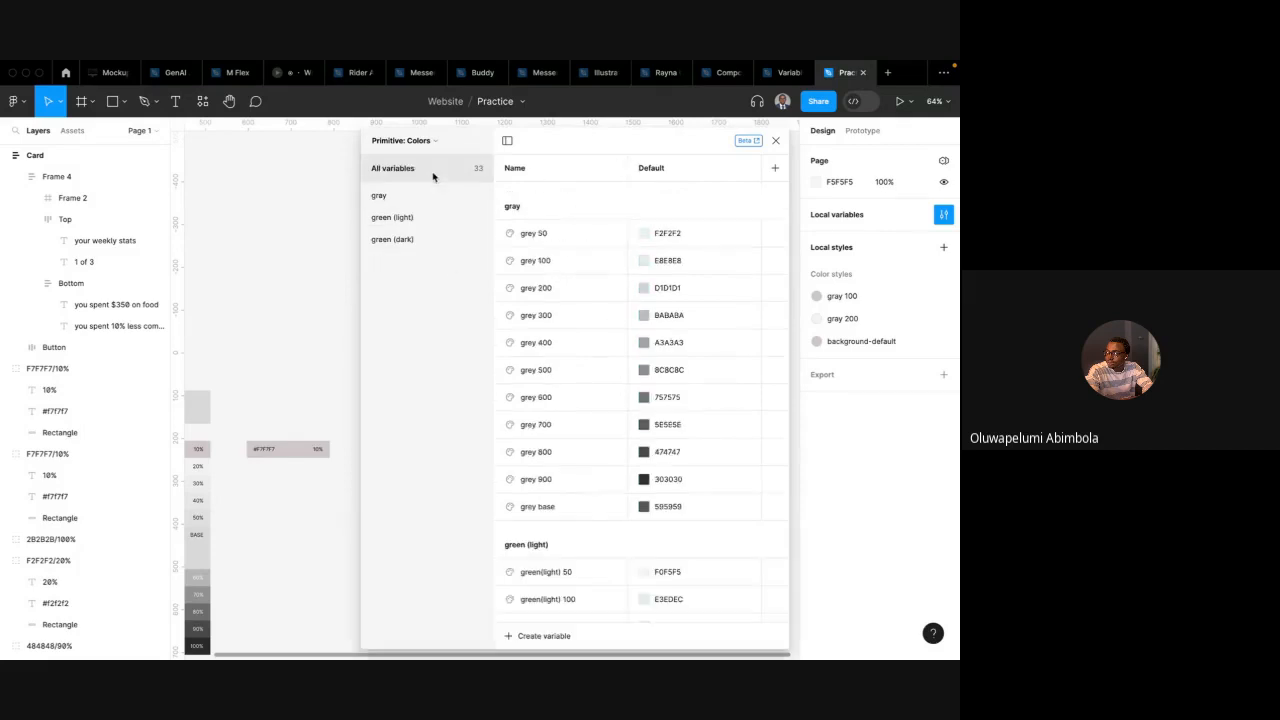
Try adding a new variable mode to the collection, then undo it
{"action": "left_click", "coordinate": [774, 168]}
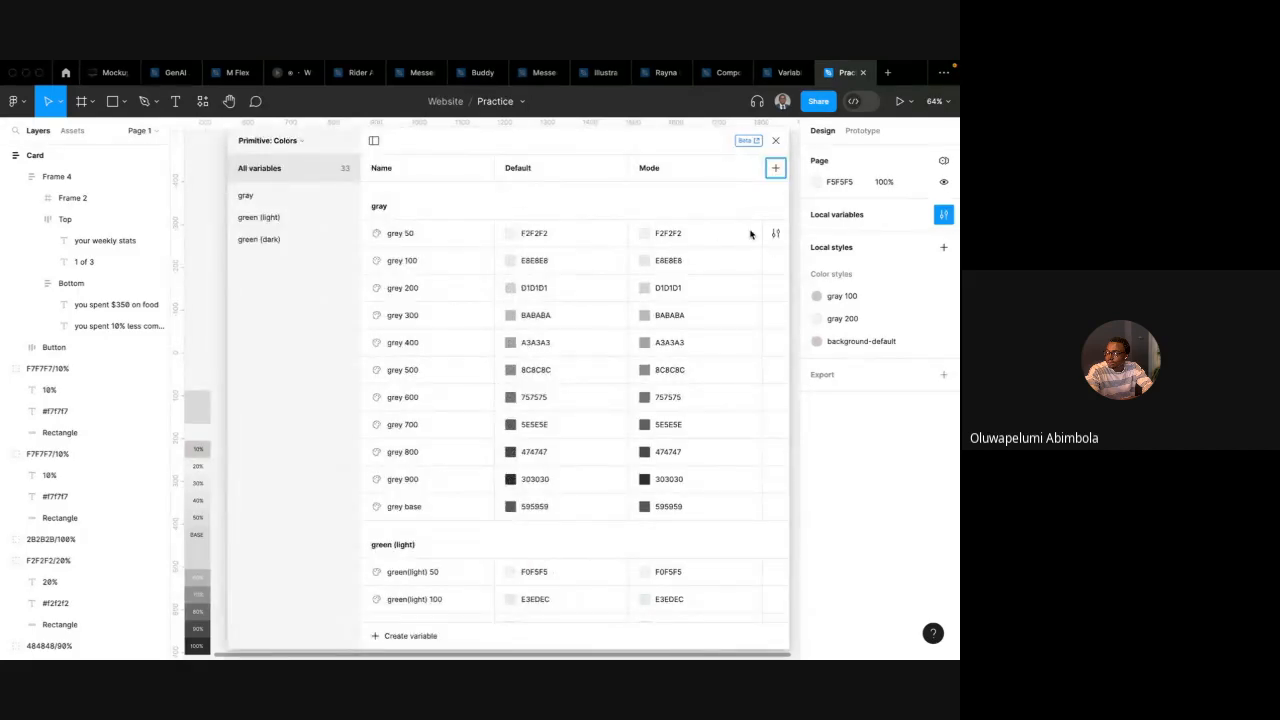
{"action": "key", "text": "ctrl+z"}
Create a new color variable named white
{"action": "left_click", "coordinate": [540, 636]}
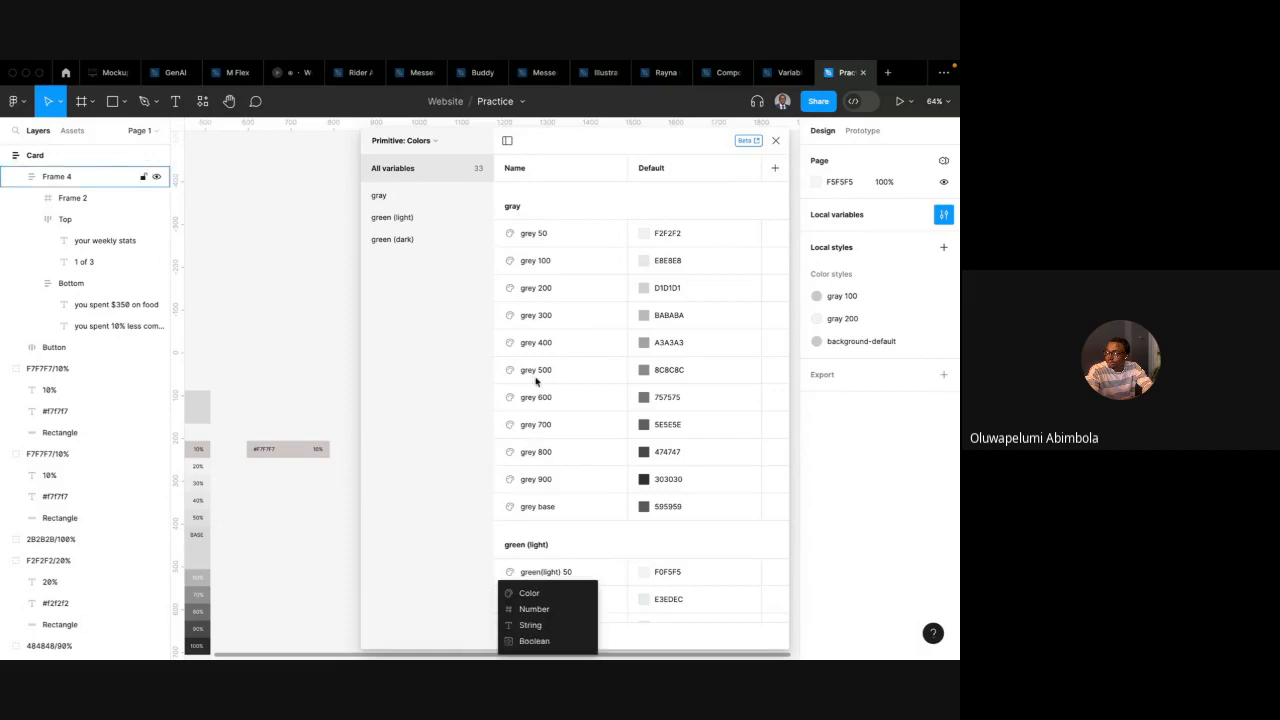
{"action": "left_click", "coordinate": [531, 594]}
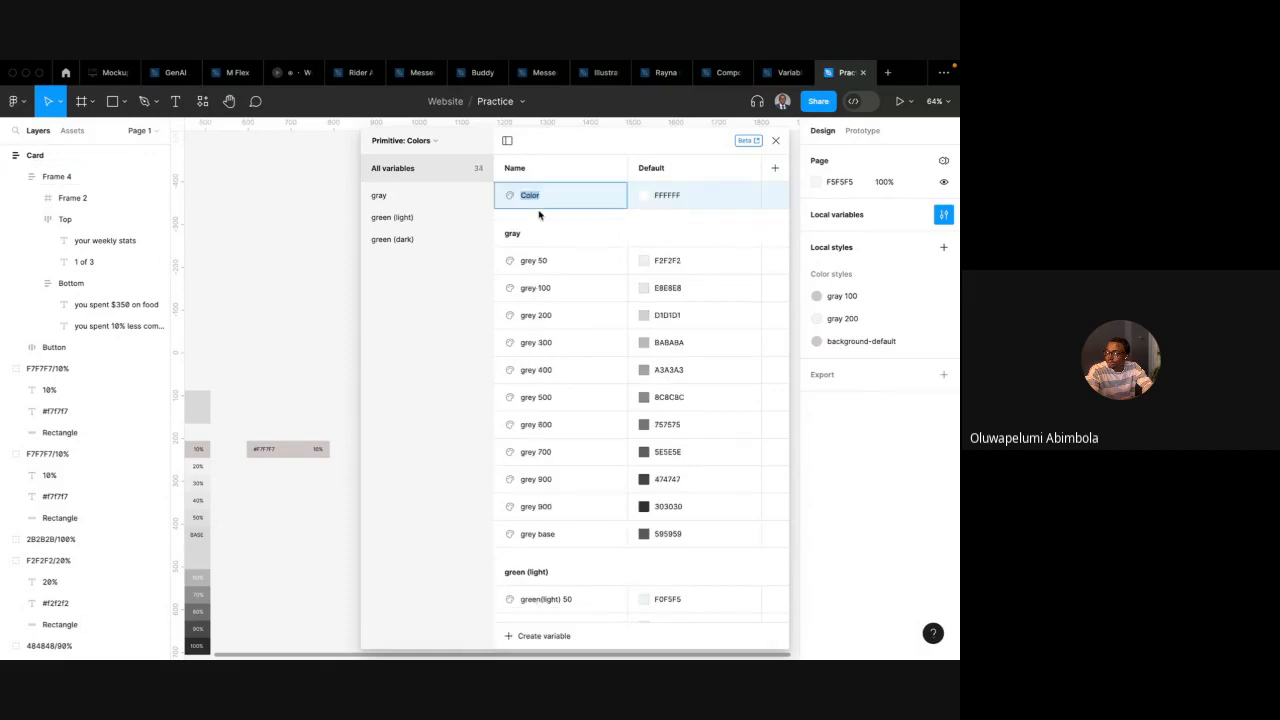
{"action": "type", "text": "white"}
{"action": "key", "text": "Return"}
Create another color variable named black with the value 141414
{"action": "left_click", "coordinate": [520, 636]}
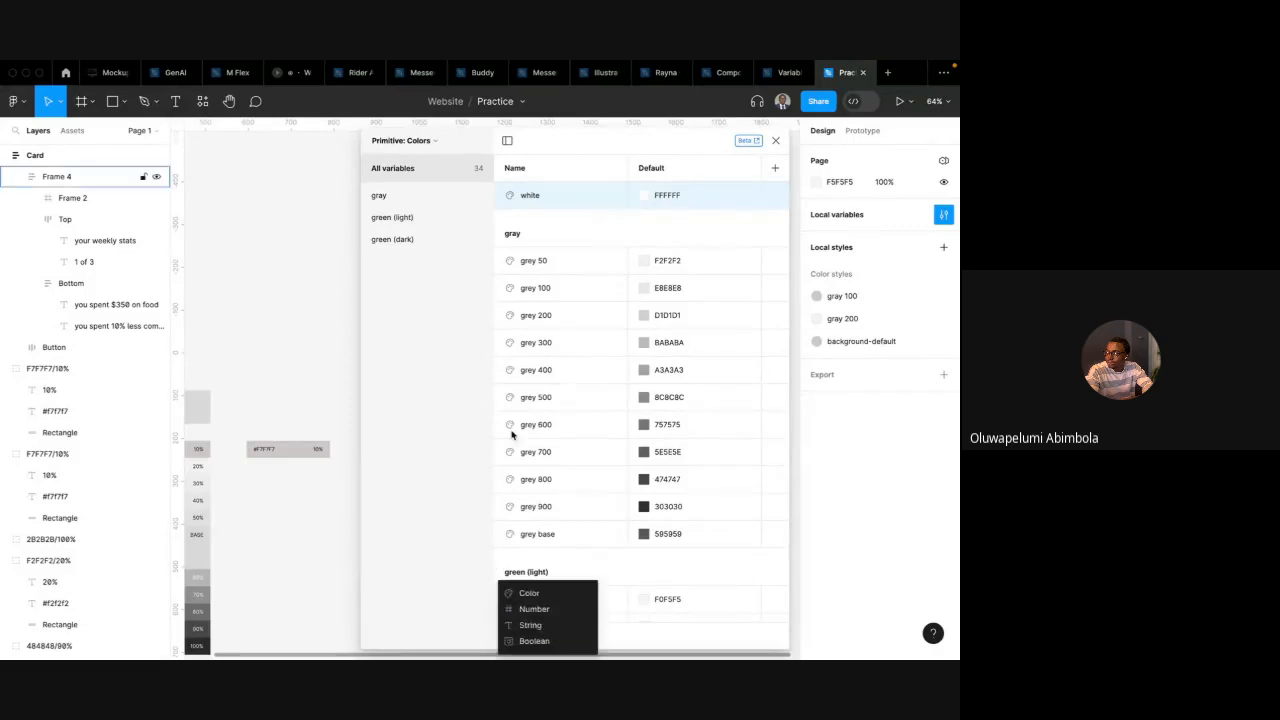
{"action": "left_click", "coordinate": [542, 596]}
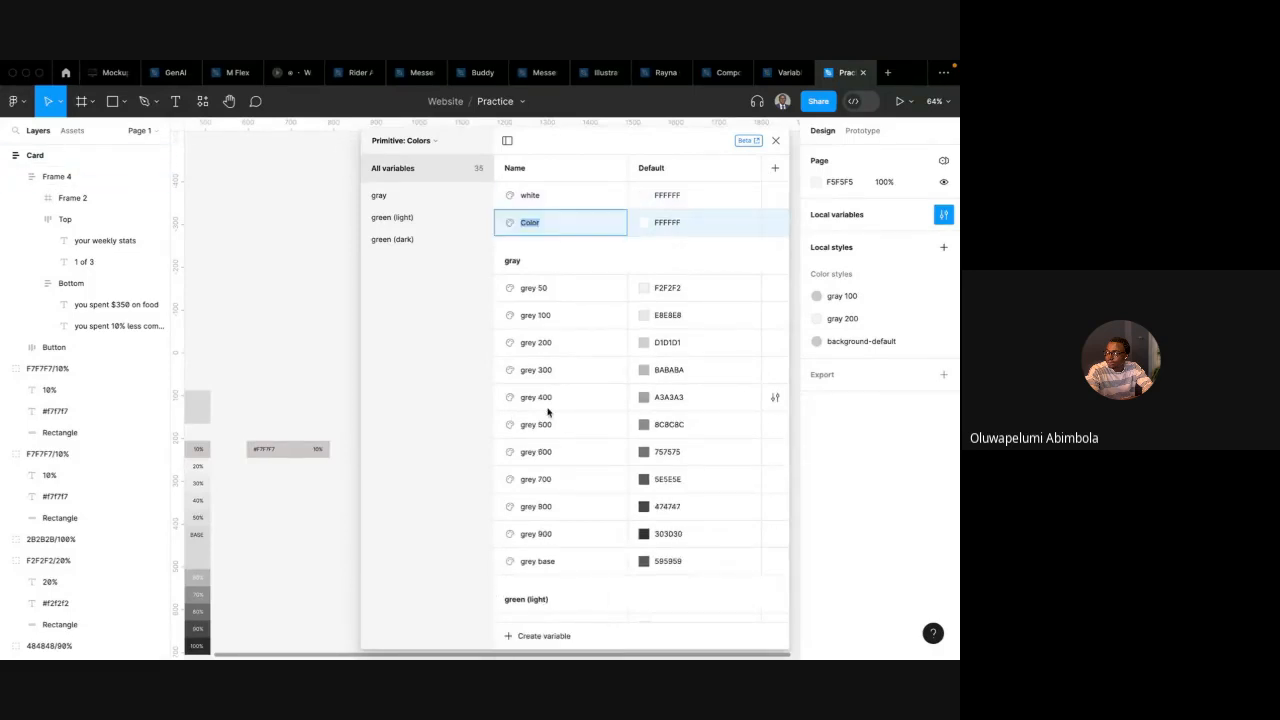
{"action": "type", "text": "black"}
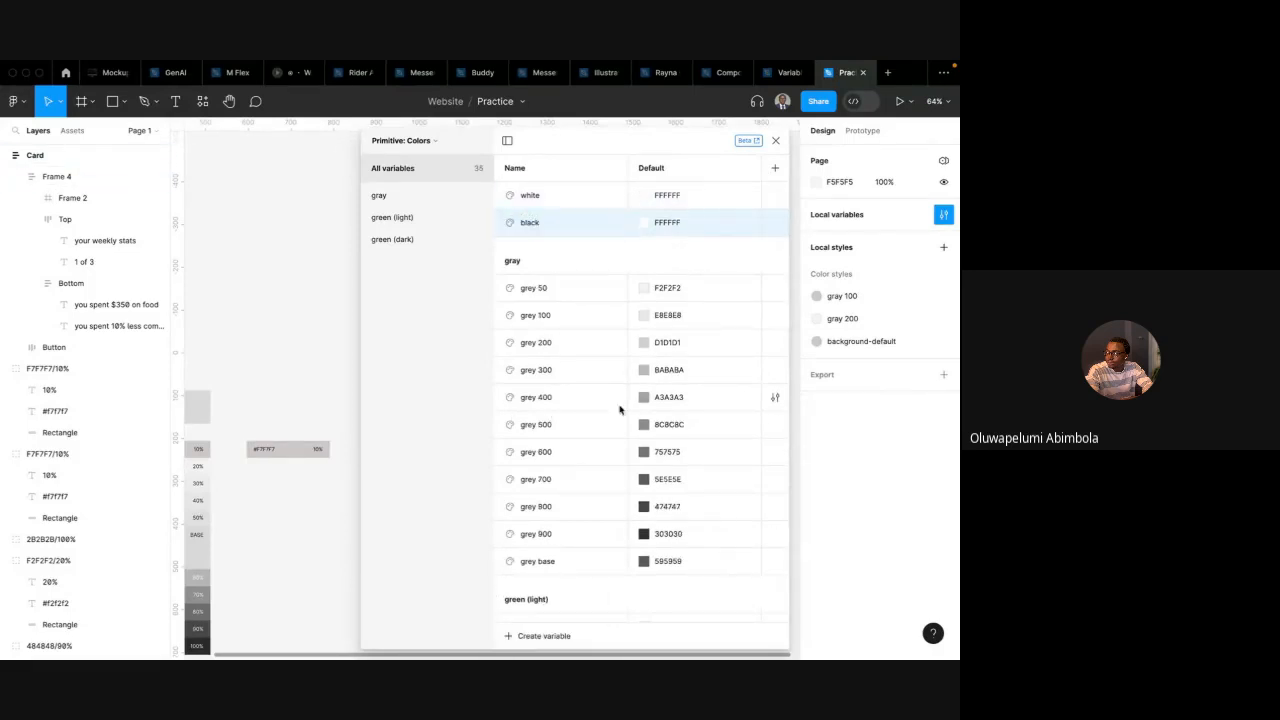
{"action": "left_click", "coordinate": [660, 223]}
{"action": "type", "text": "12"}
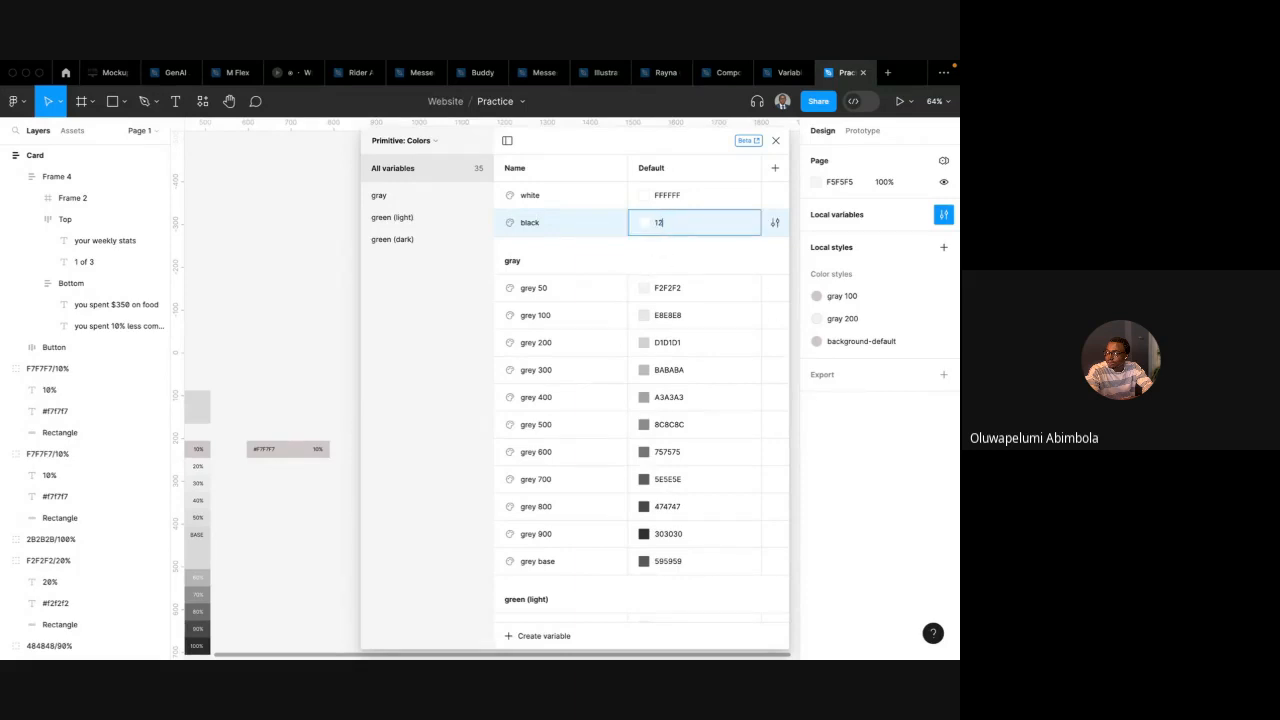
{"action": "type", "text": "4"}
{"action": "key", "text": "Return"}
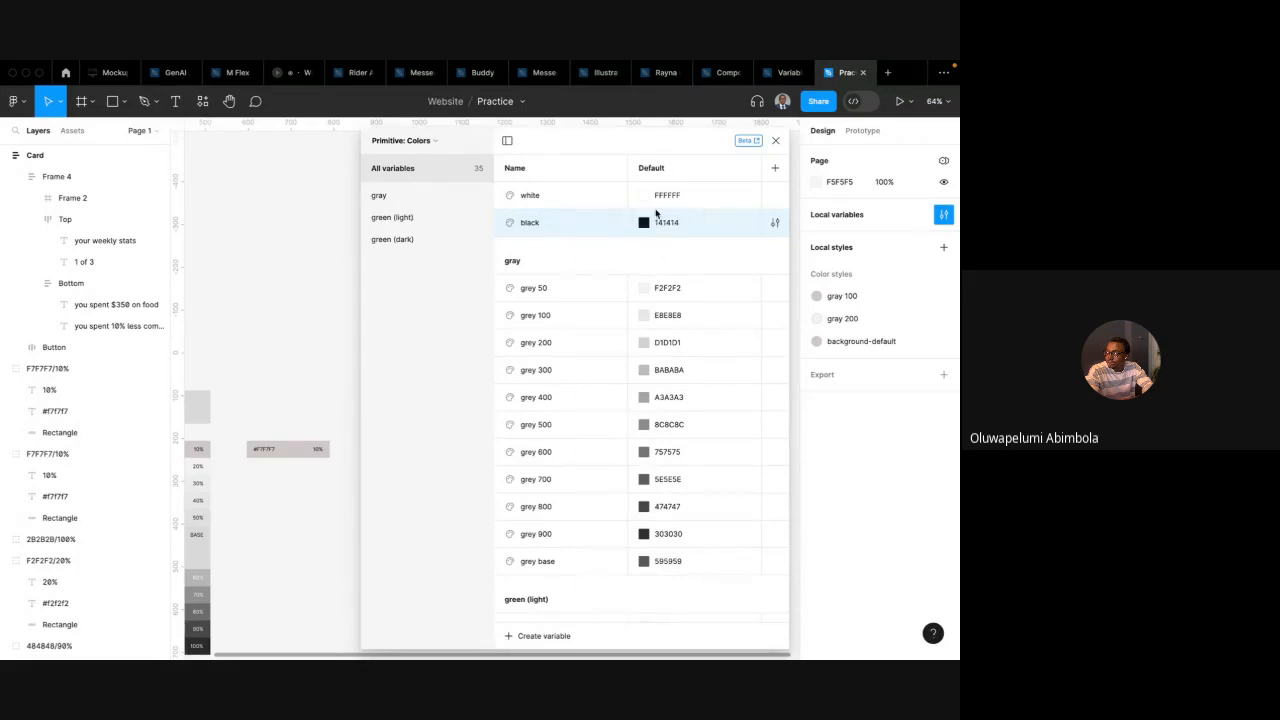
Group the white and black variables into a new group named neutrals
{"action": "left_click", "coordinate": [527, 196], "text": "shift"}
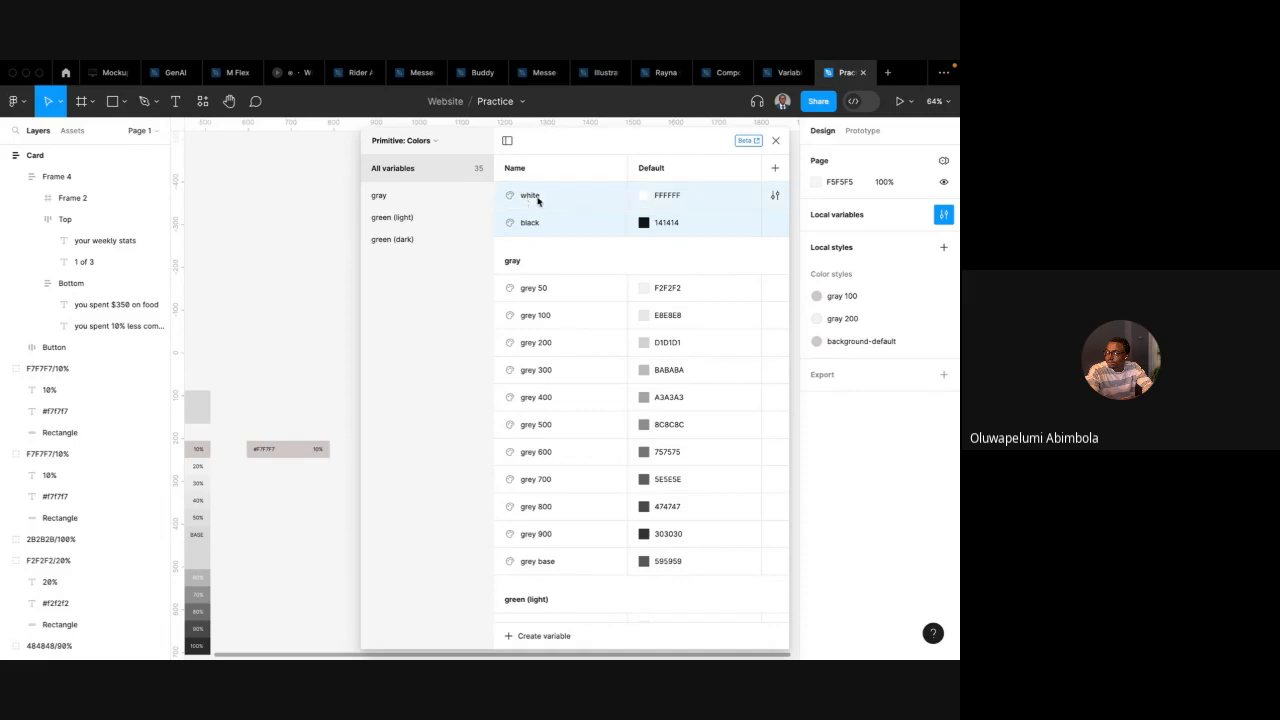
{"action": "right_click", "coordinate": [554, 201]}
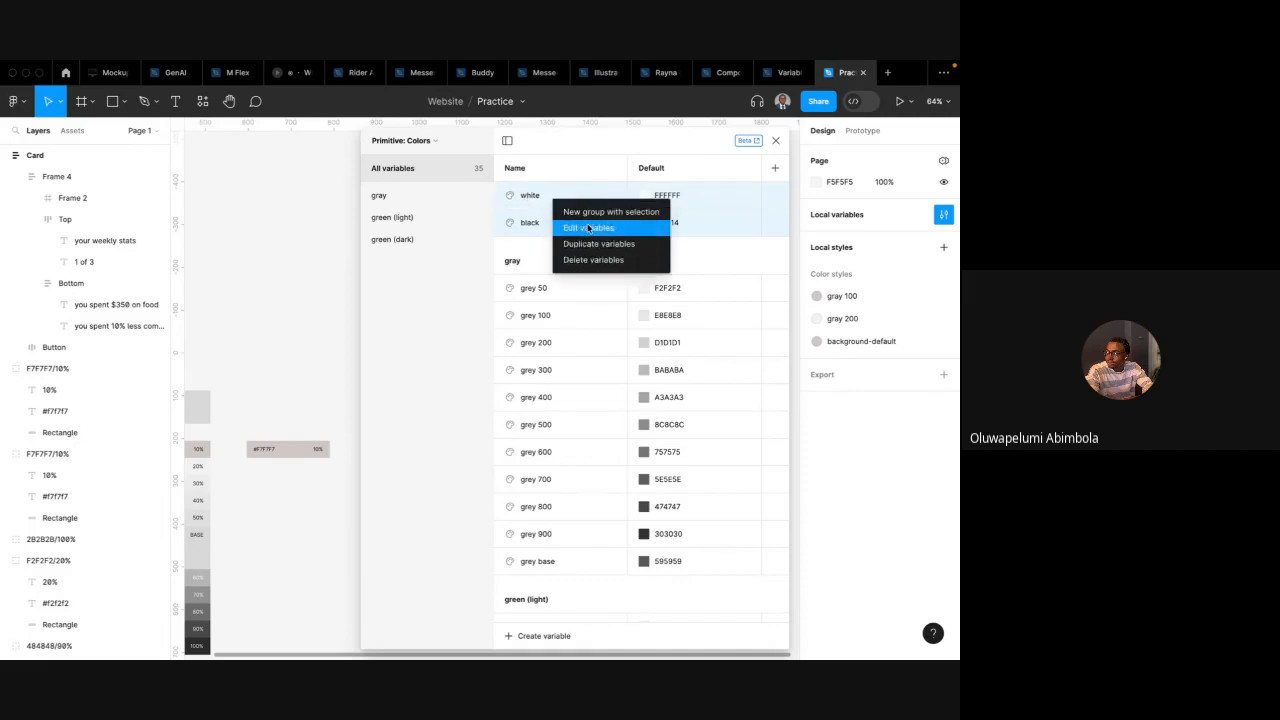
{"action": "left_click", "coordinate": [596, 214]}
{"action": "double_click", "coordinate": [401, 264]}
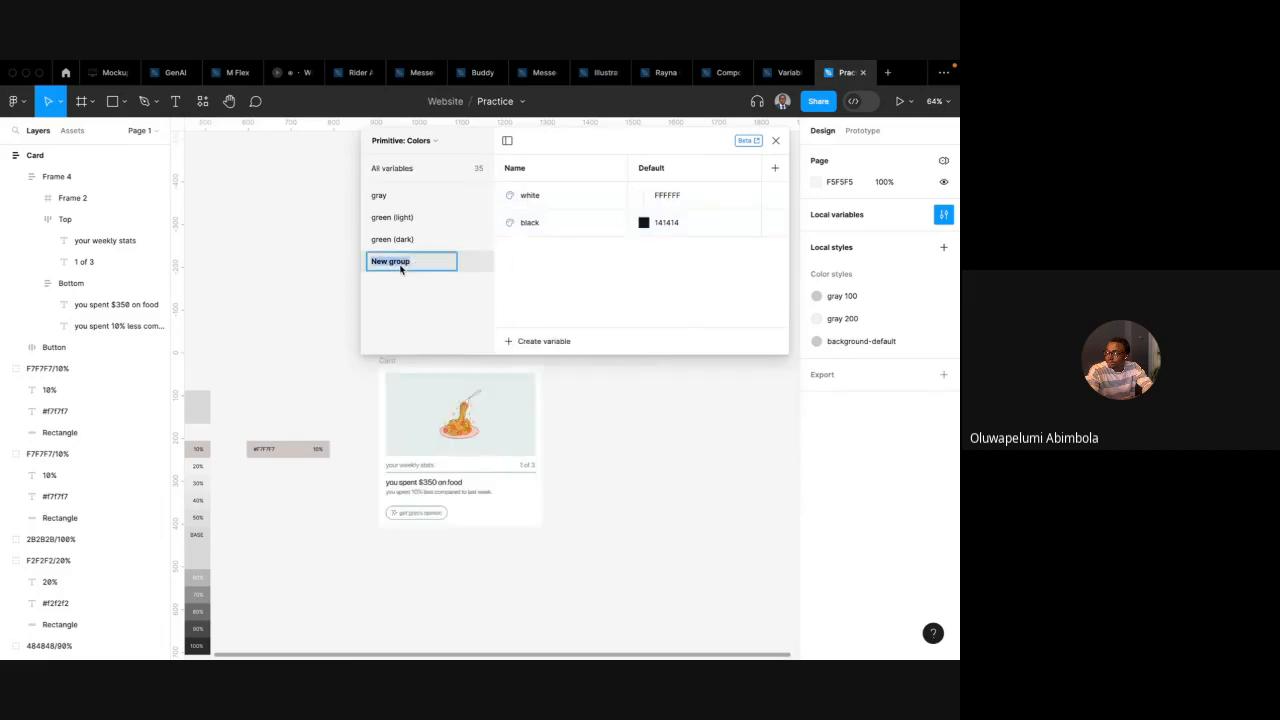
{"action": "type", "text": "neutrals"}
{"action": "key", "text": "Return"}
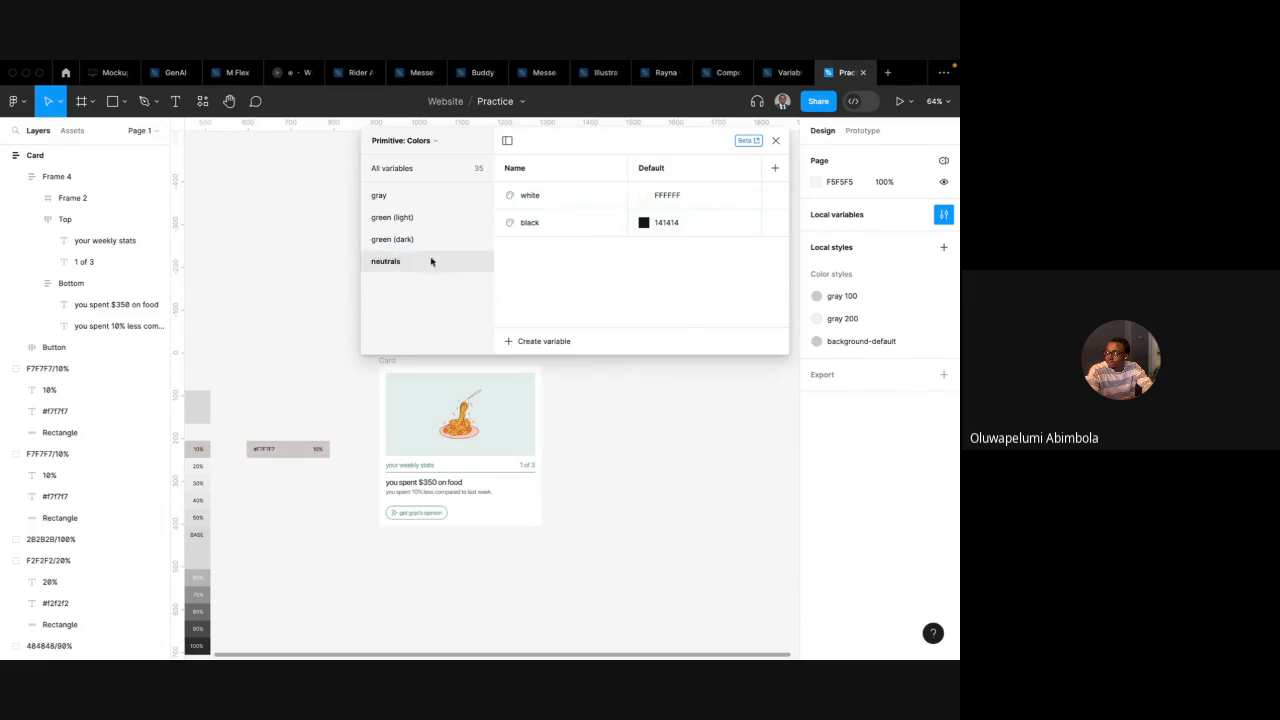
Group white and black again into a nested group named solid inside neutrals
{"action": "left_click", "coordinate": [548, 196]}
{"action": "left_click", "coordinate": [544, 221]}
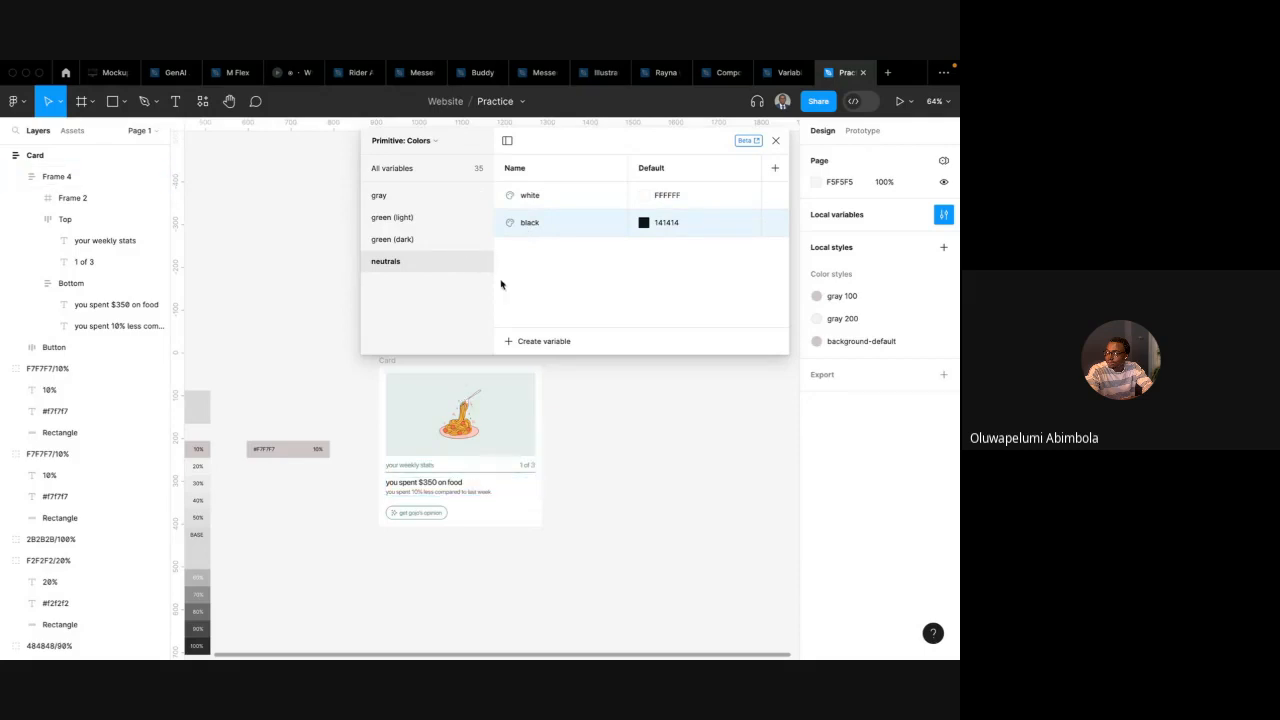
{"action": "left_click", "coordinate": [540, 200], "text": "shift"}
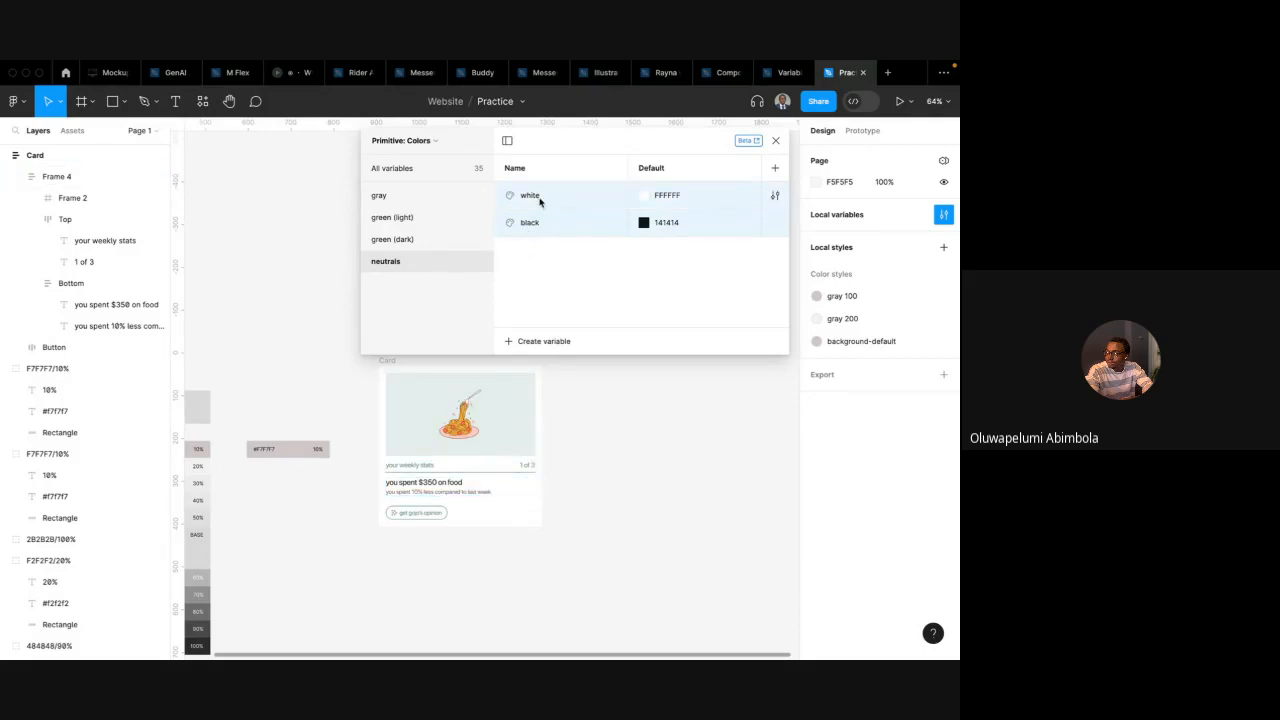
{"action": "right_click", "coordinate": [540, 200]}
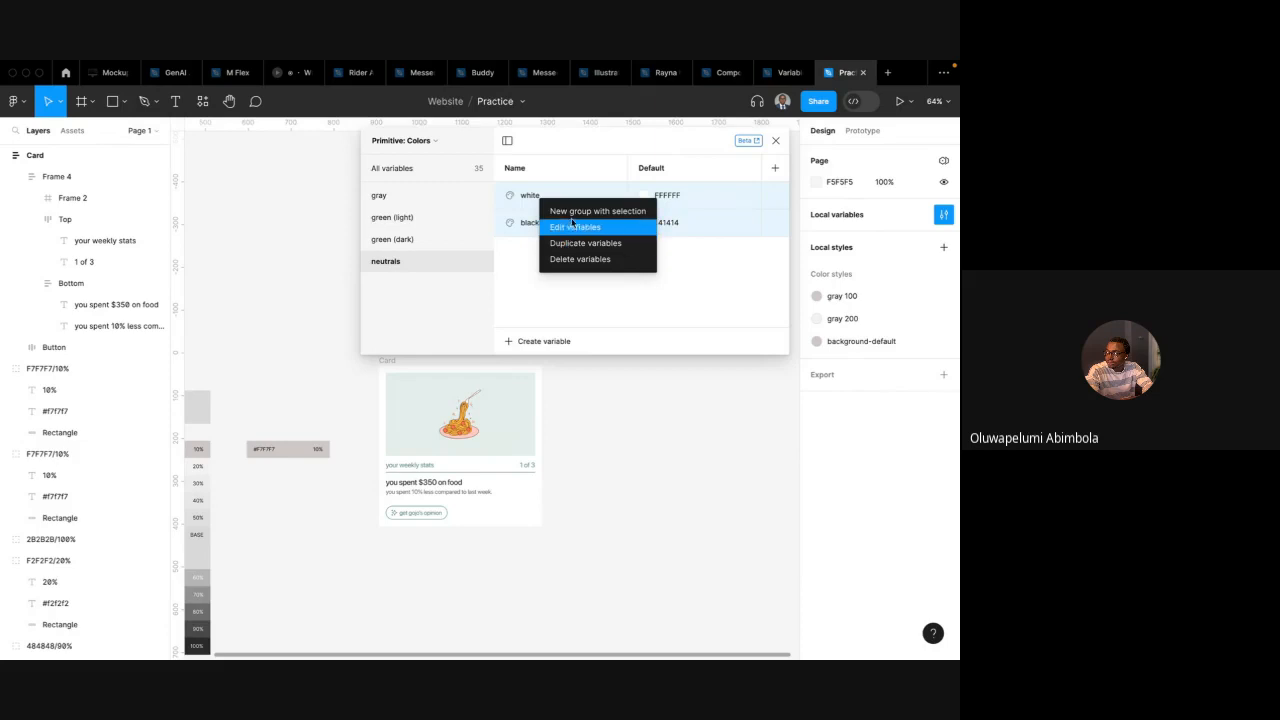
{"action": "left_click", "coordinate": [570, 209]}
{"action": "double_click", "coordinate": [401, 283]}
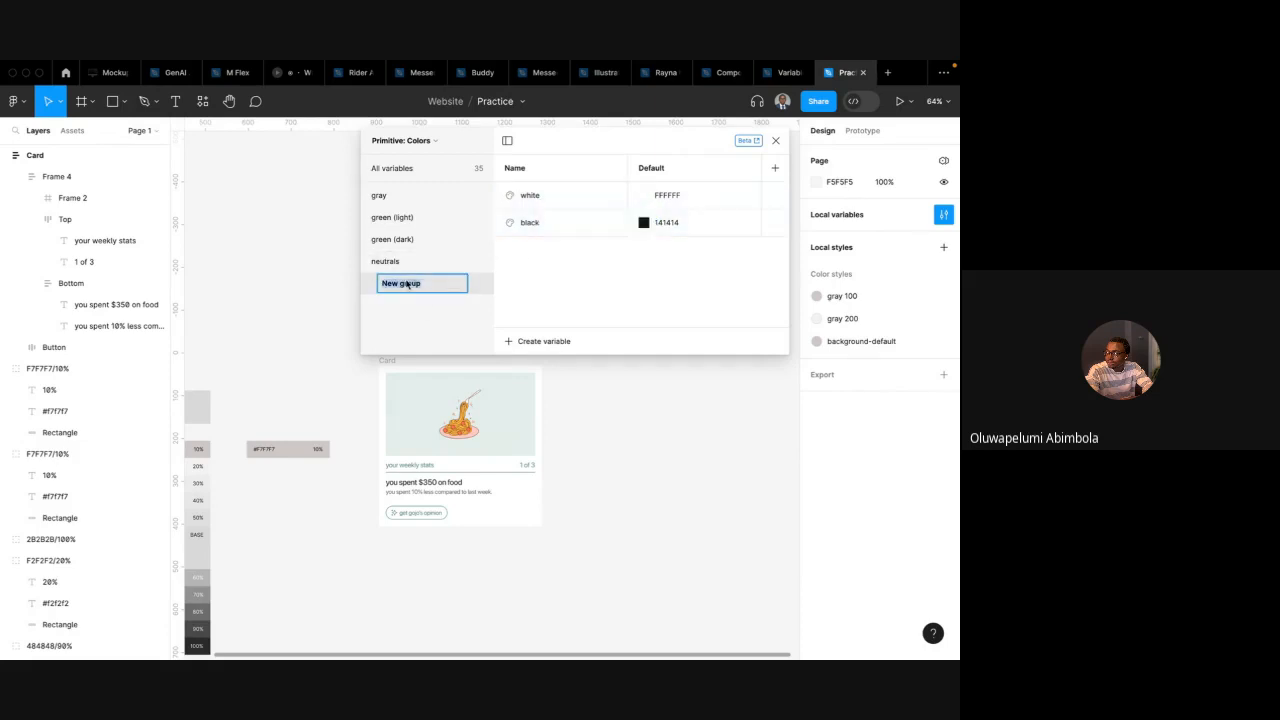
{"action": "type", "text": "Solid"}
{"action": "key", "text": "Return"}
{"action": "left_click", "coordinate": [408, 261]}
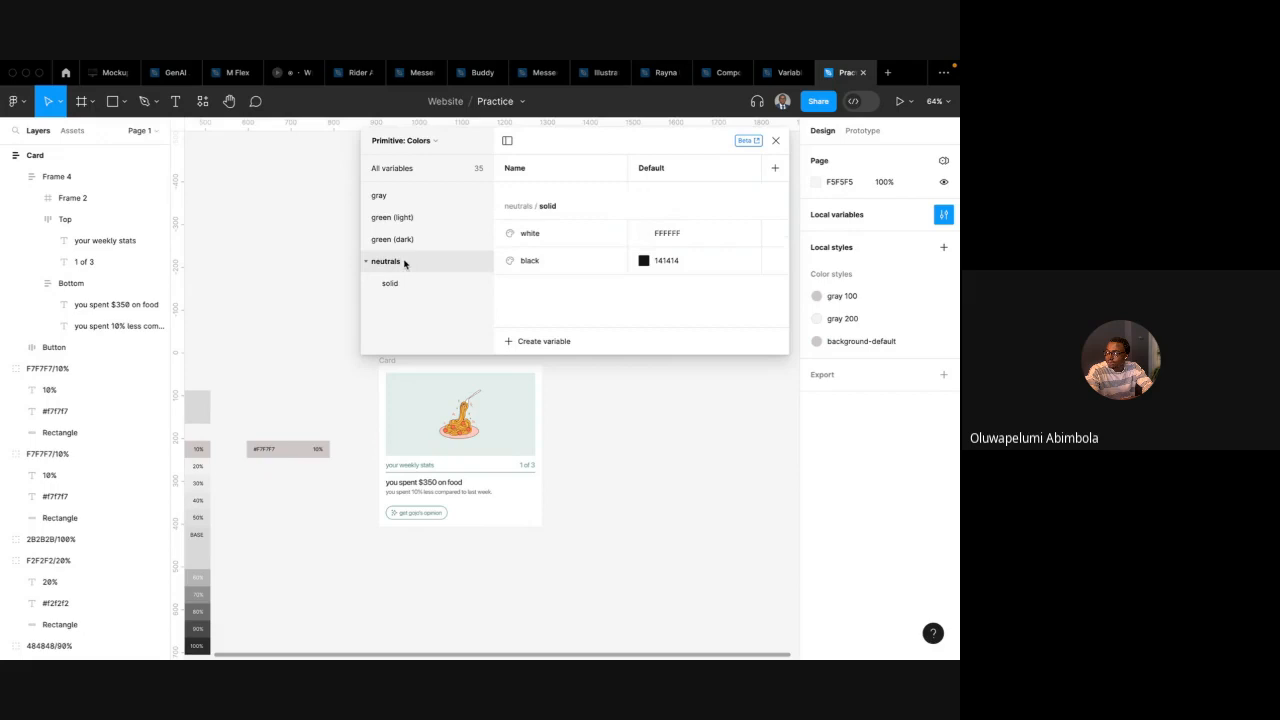
Create a new color variable named alpha-87
{"action": "left_click", "coordinate": [530, 342]}
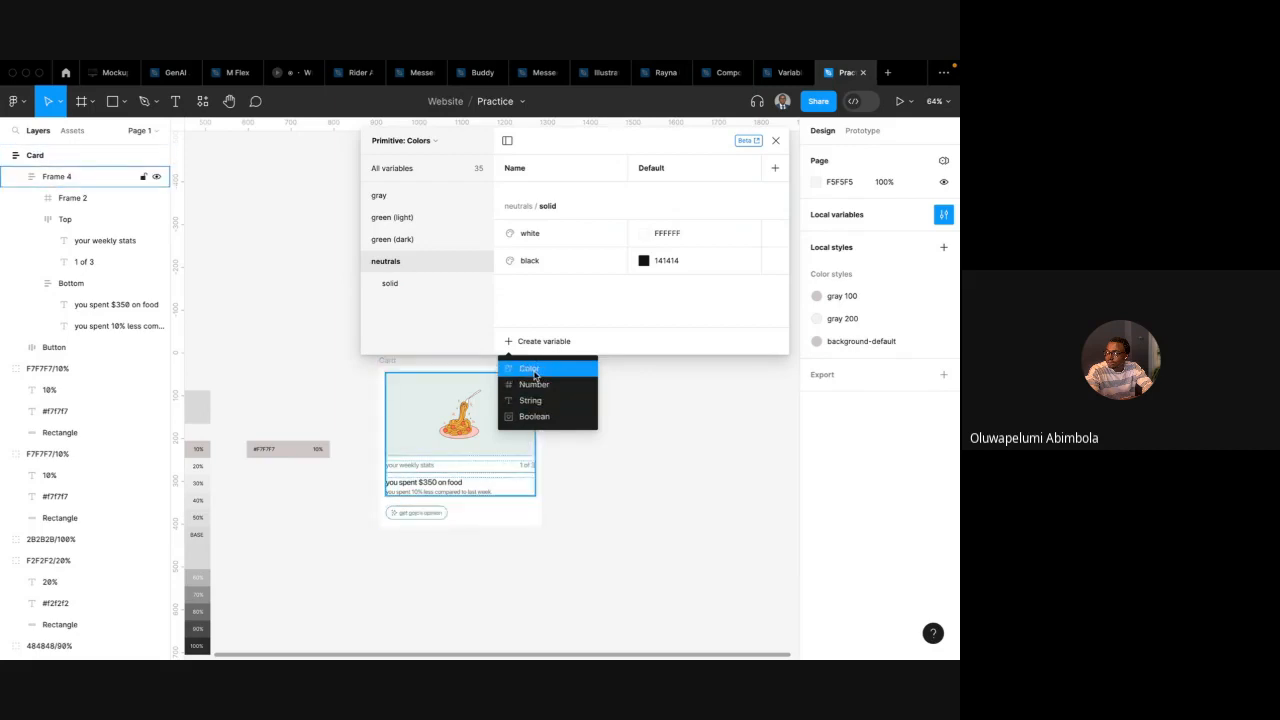
{"action": "left_click", "coordinate": [533, 372]}
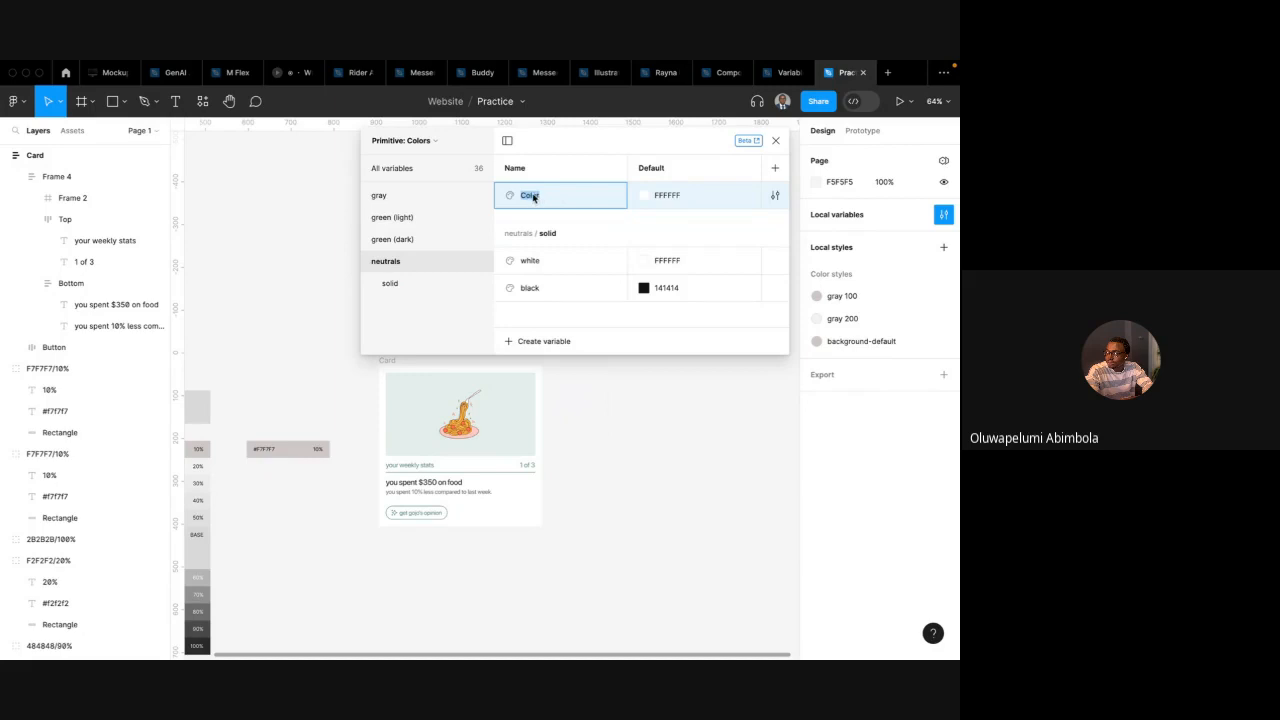
{"action": "type", "text": "whi"}
{"action": "type", "text": "alpha-87"}
{"action": "key", "text": "Return"}
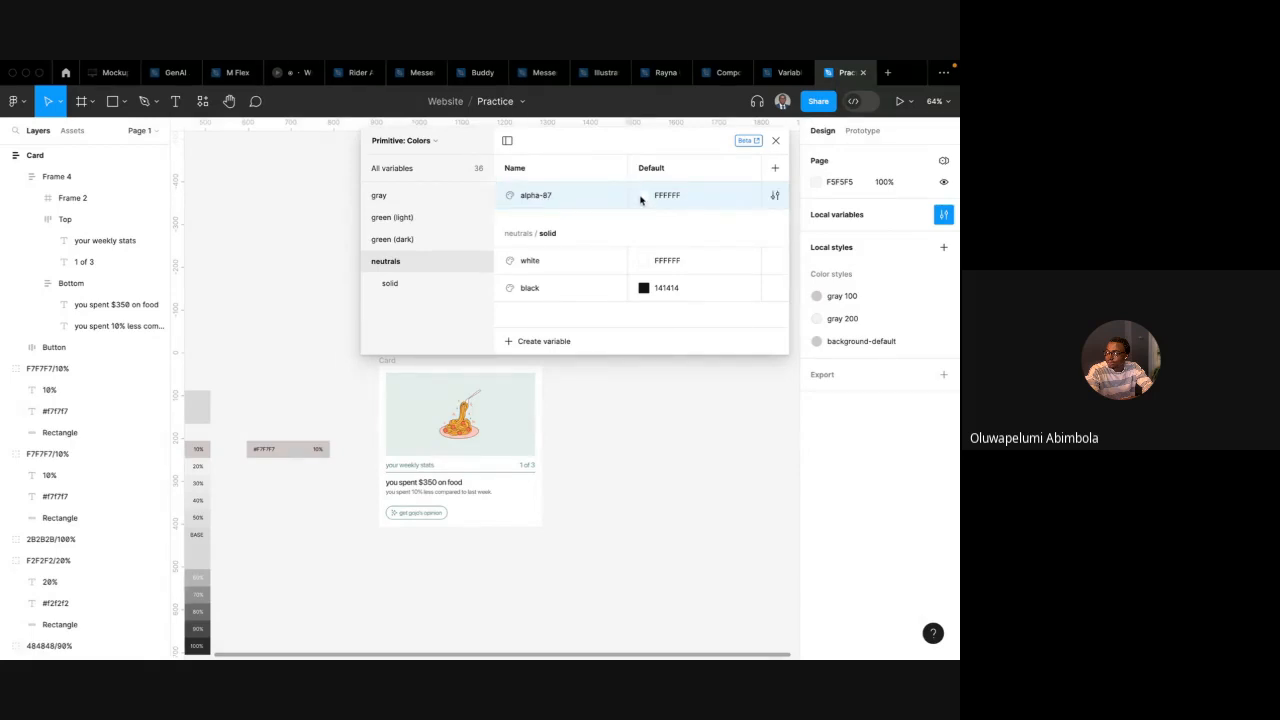
{"action": "key", "text": "ctrl+Left"}
{"action": "key", "text": "ctrl+Left"}
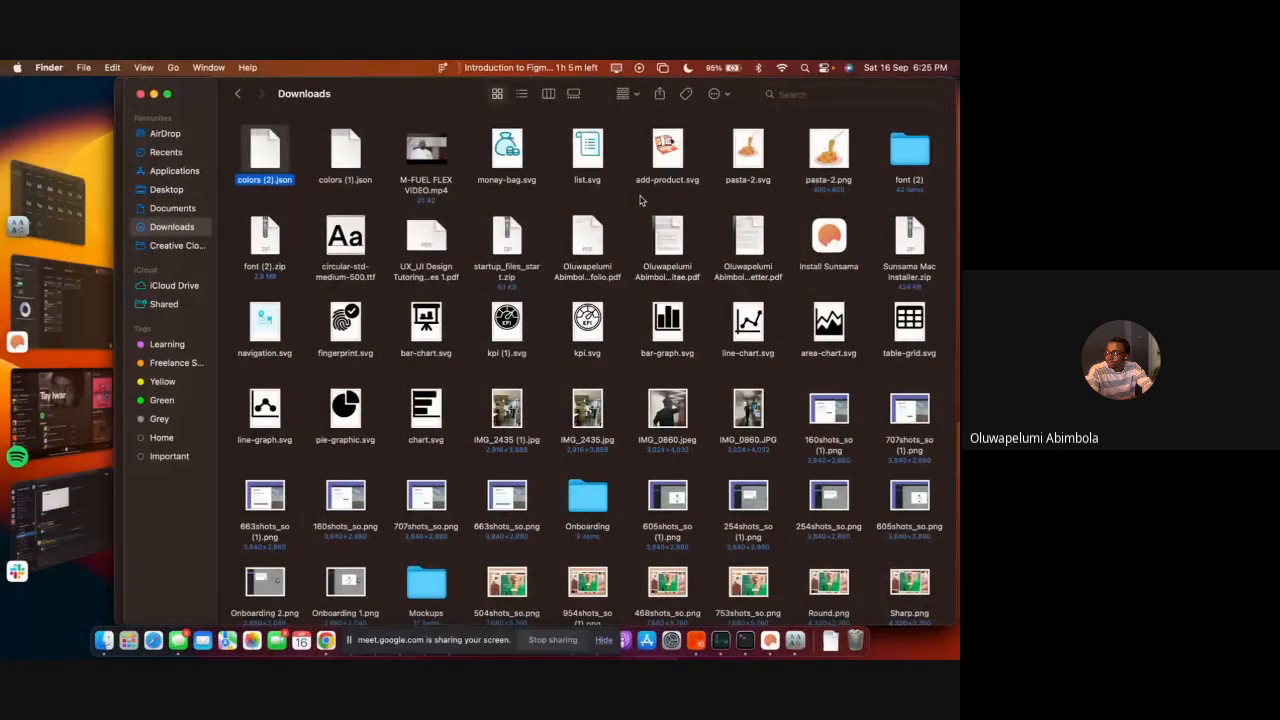
{"action": "key", "text": "ctrl+Right"}
{"action": "left_click", "coordinate": [121, 77]}
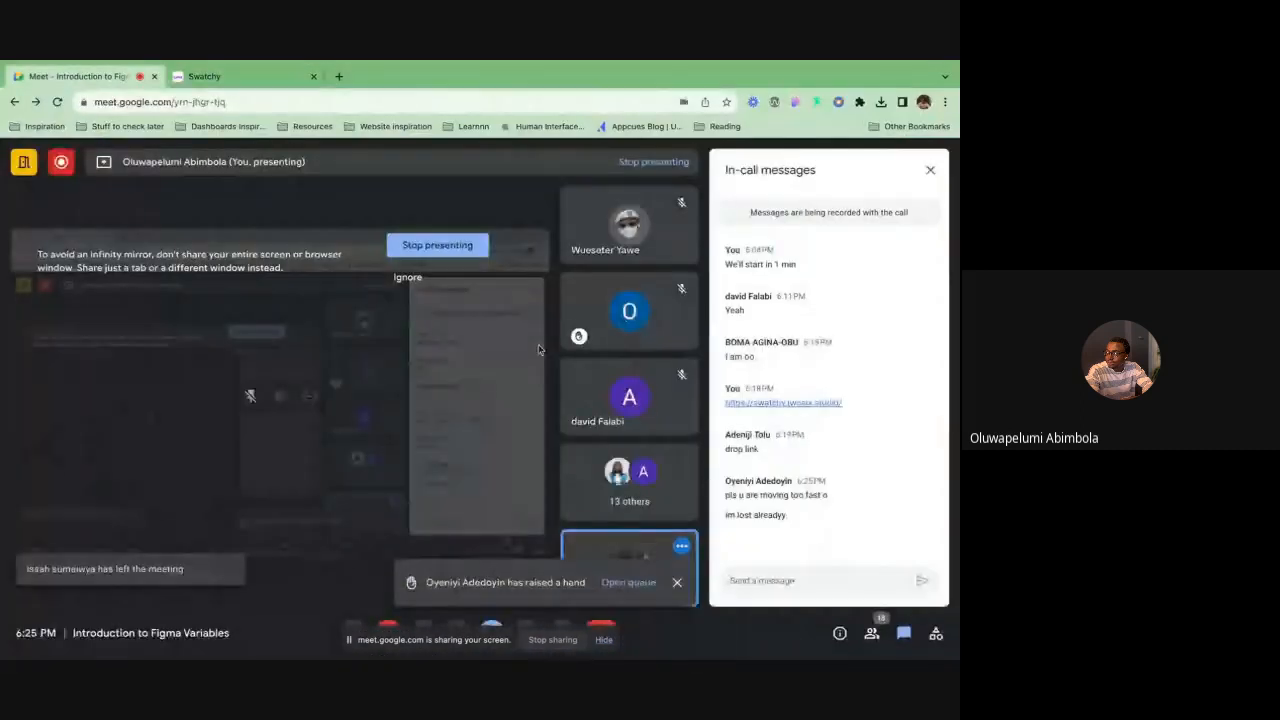
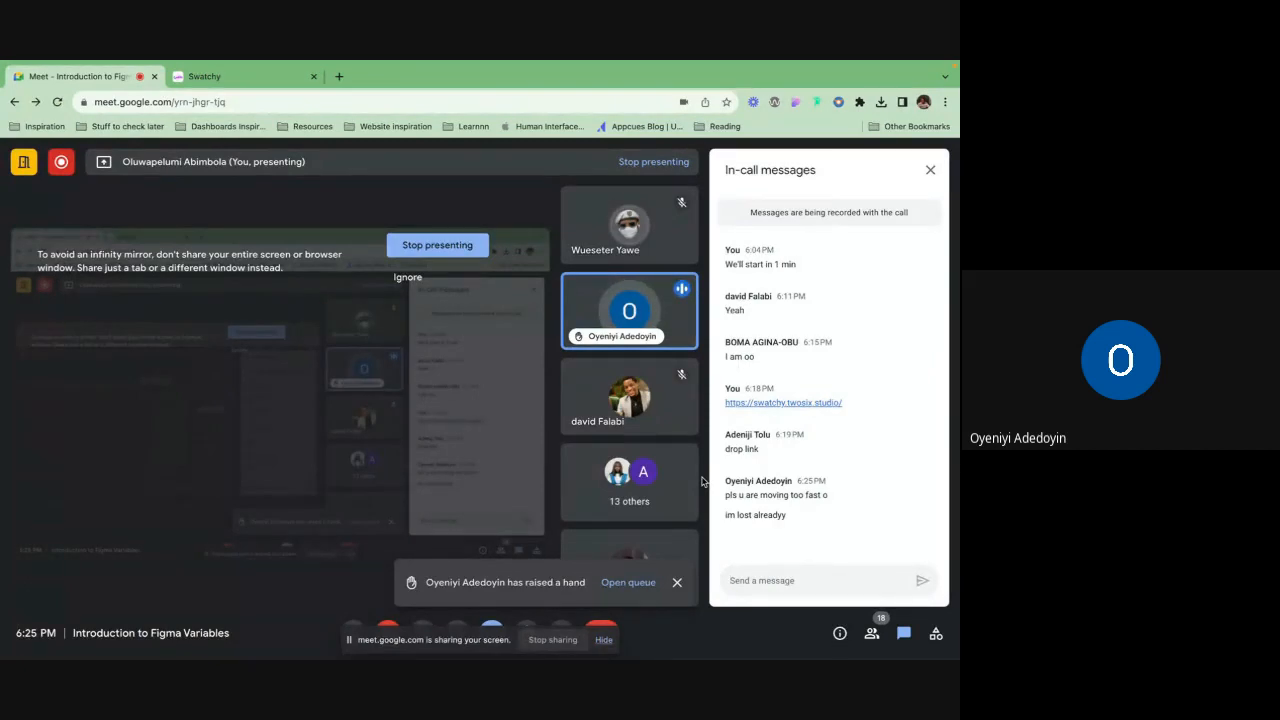
Switch back to Figma and undo the recent variable and group changes, back to the imported colors collection
{"action": "key", "text": "ctrl+Right"}
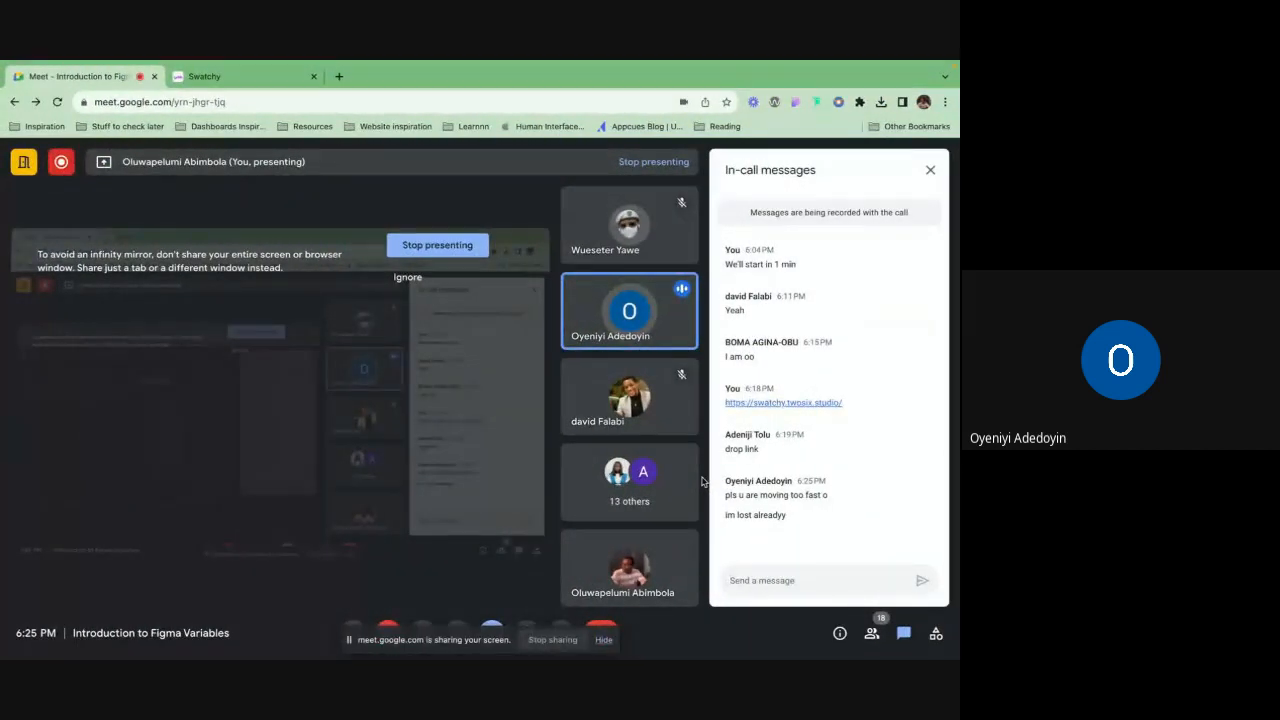
{"action": "key", "text": "ctrl+Right"}
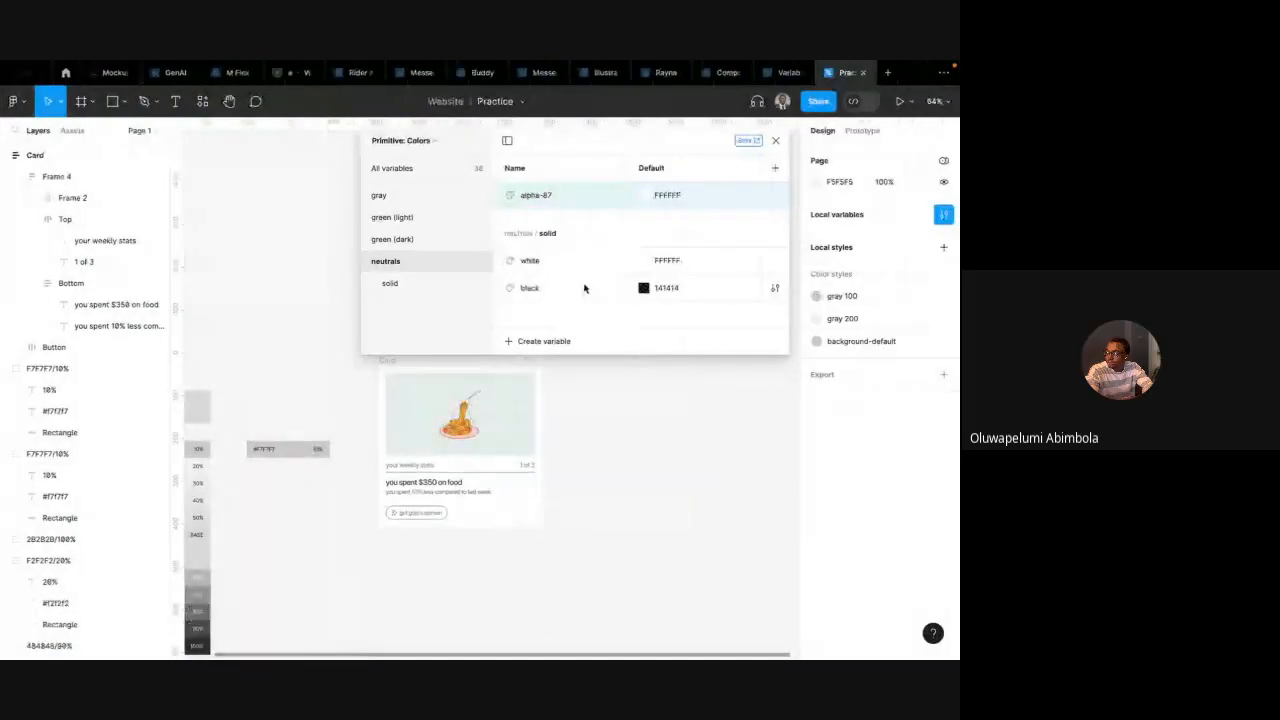
{"action": "key", "text": "super+z"}
{"action": "key", "text": "super+z"}
{"action": "key", "text": "super+z"}
{"action": "key", "text": "super+z"}
{"action": "key", "text": "super+z"}
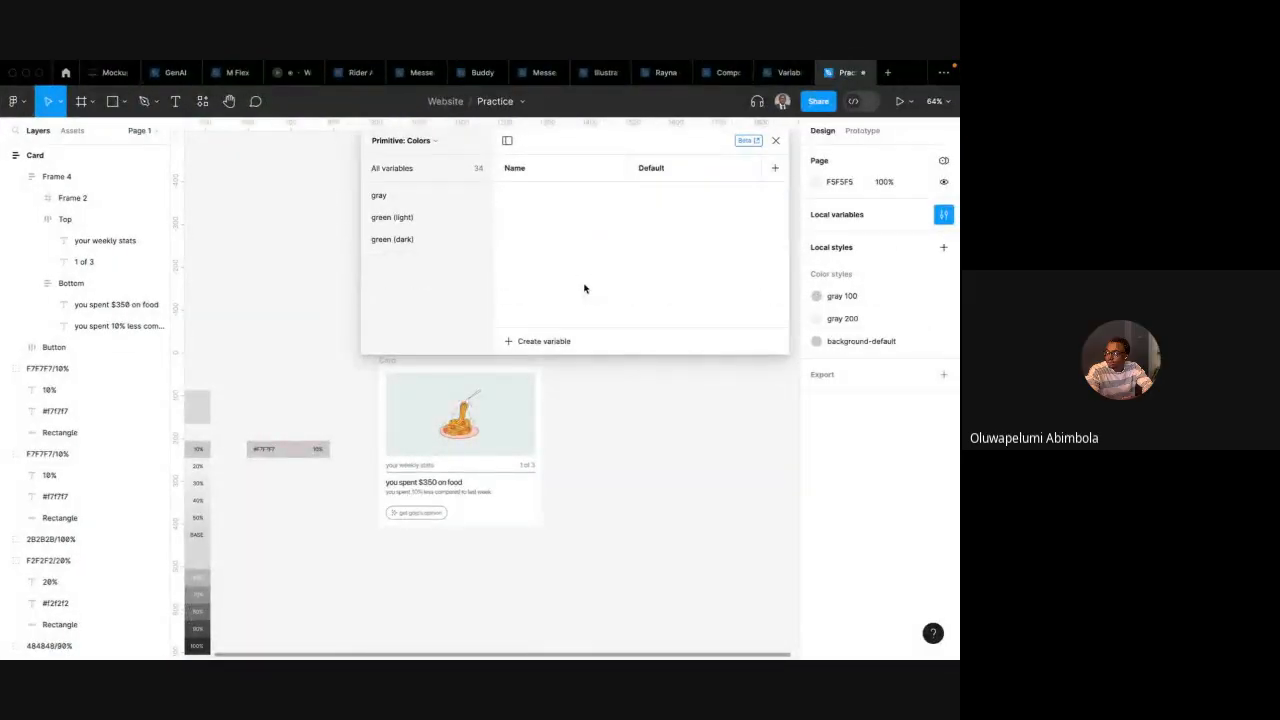
{"action": "key", "text": "super+z"}
{"action": "key", "text": "super+z"}
{"action": "key", "text": "super+z"}
{"action": "key", "text": "super+z"}
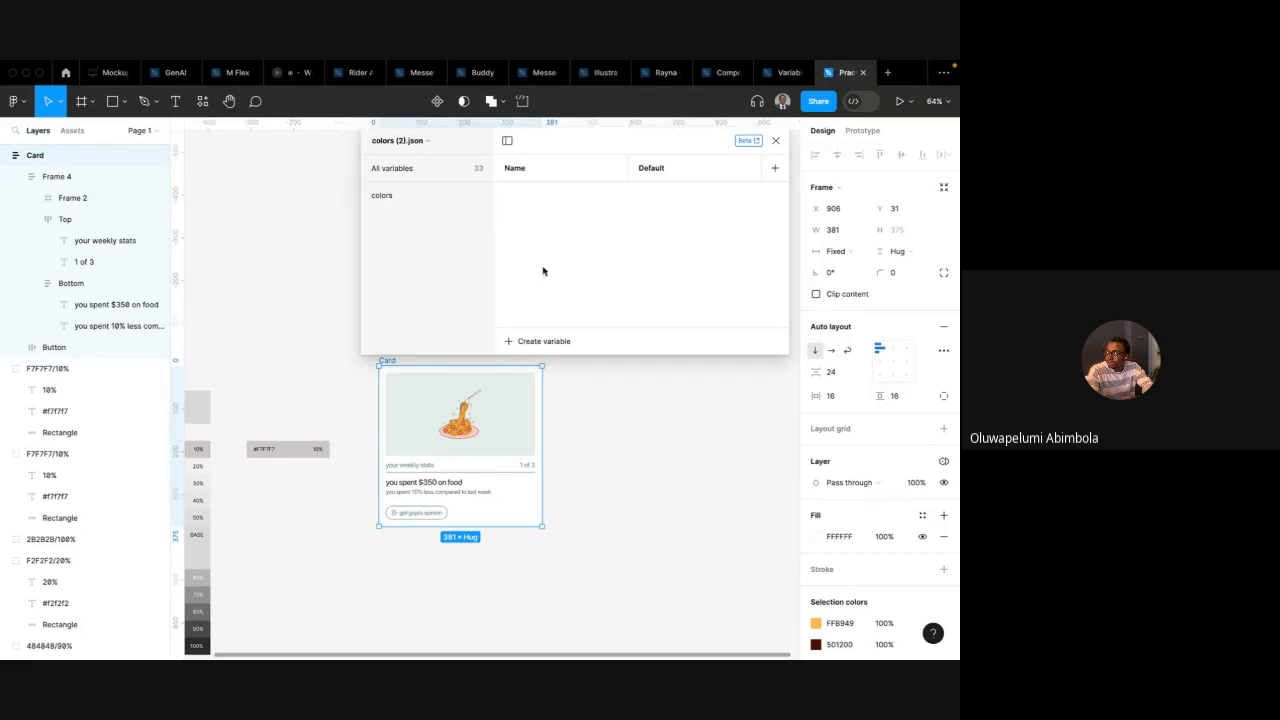
Select all green (light) variables in the colors group and put them into a new group
{"action": "left_click", "coordinate": [437, 197]}
{"action": "scroll", "coordinate": [569, 363], "scroll_direction": "down", "scroll_amount": 10}
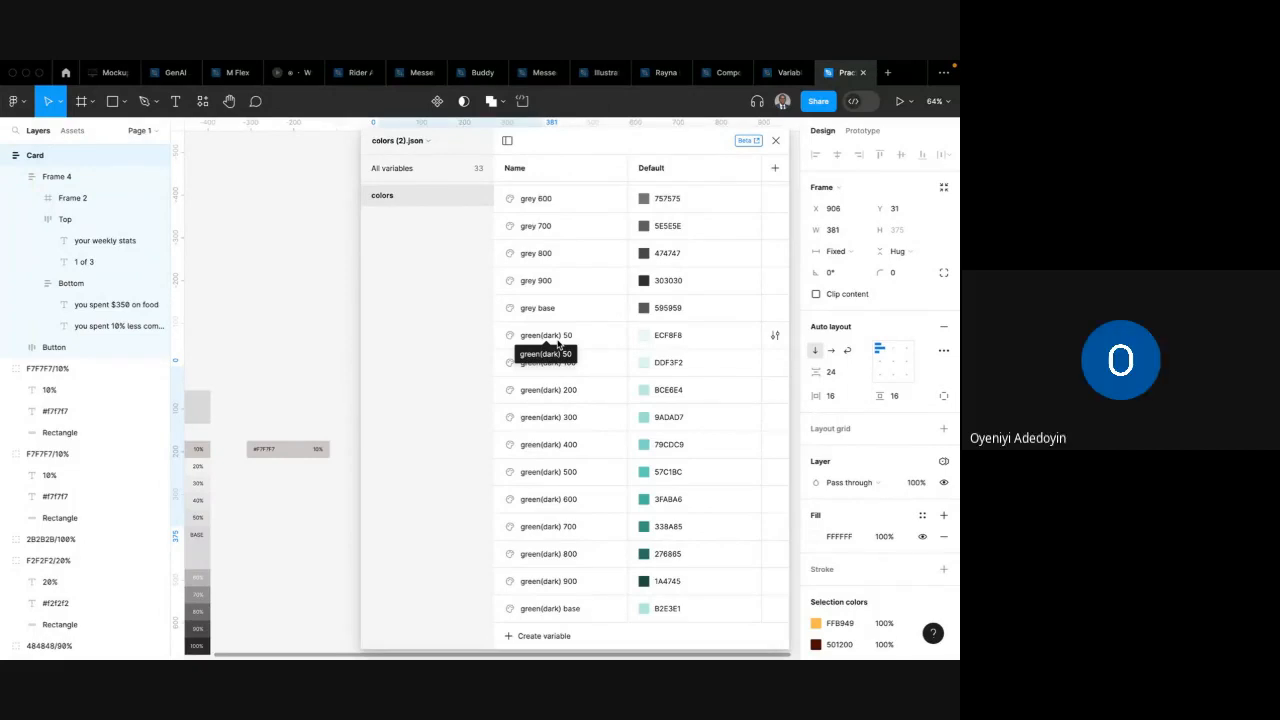
{"action": "scroll", "coordinate": [558, 343], "scroll_direction": "up", "scroll_amount": 5}
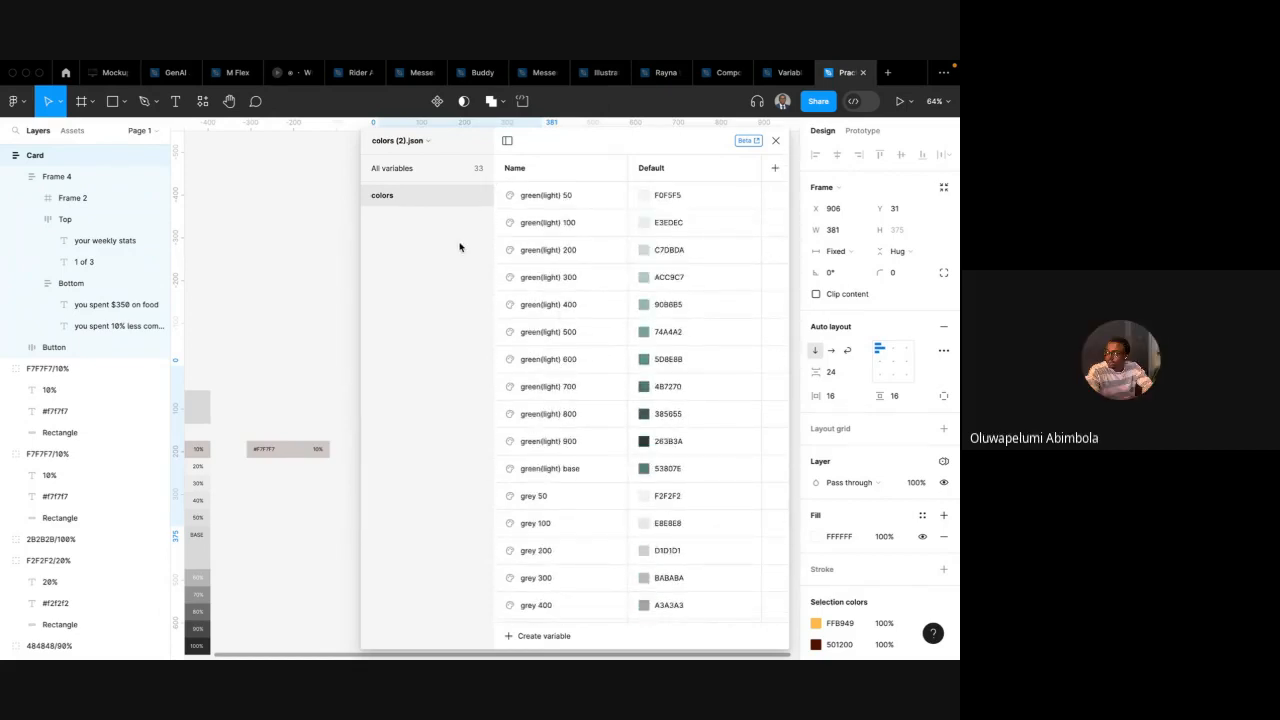
{"action": "scroll", "coordinate": [594, 200], "scroll_direction": "down", "scroll_amount": 5}
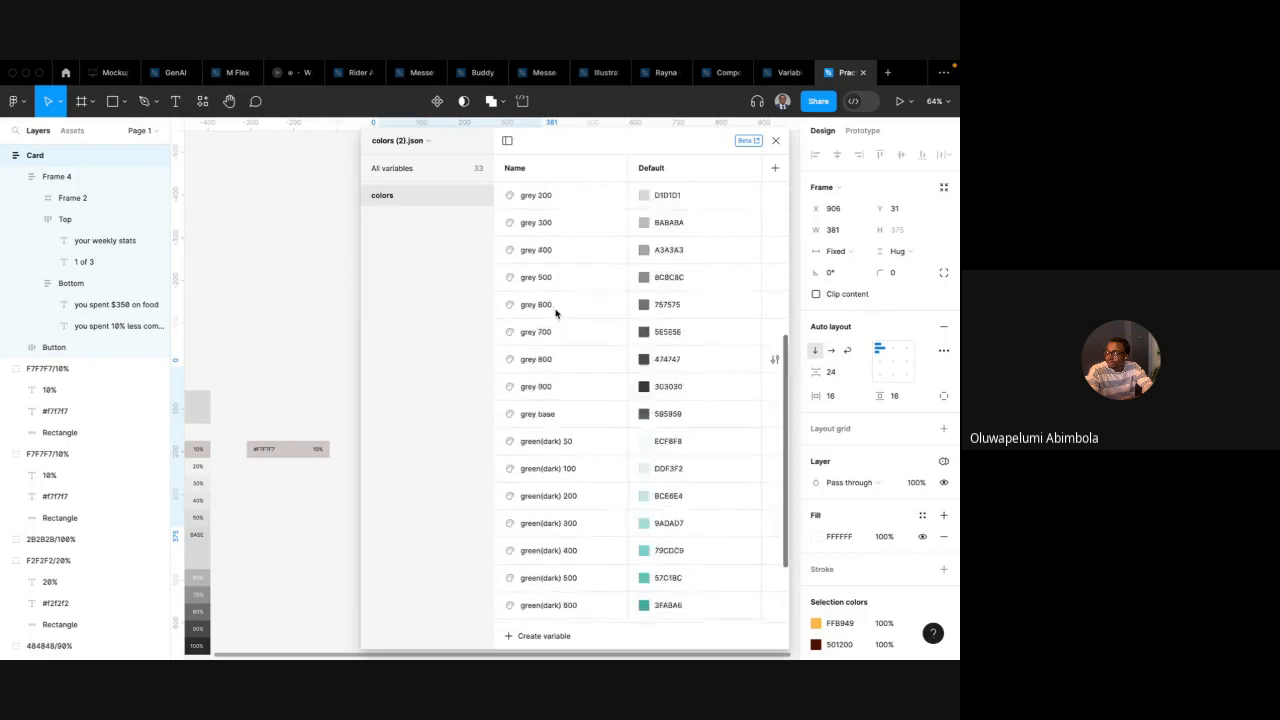
{"action": "scroll", "coordinate": [556, 313], "scroll_direction": "up", "scroll_amount": 5}
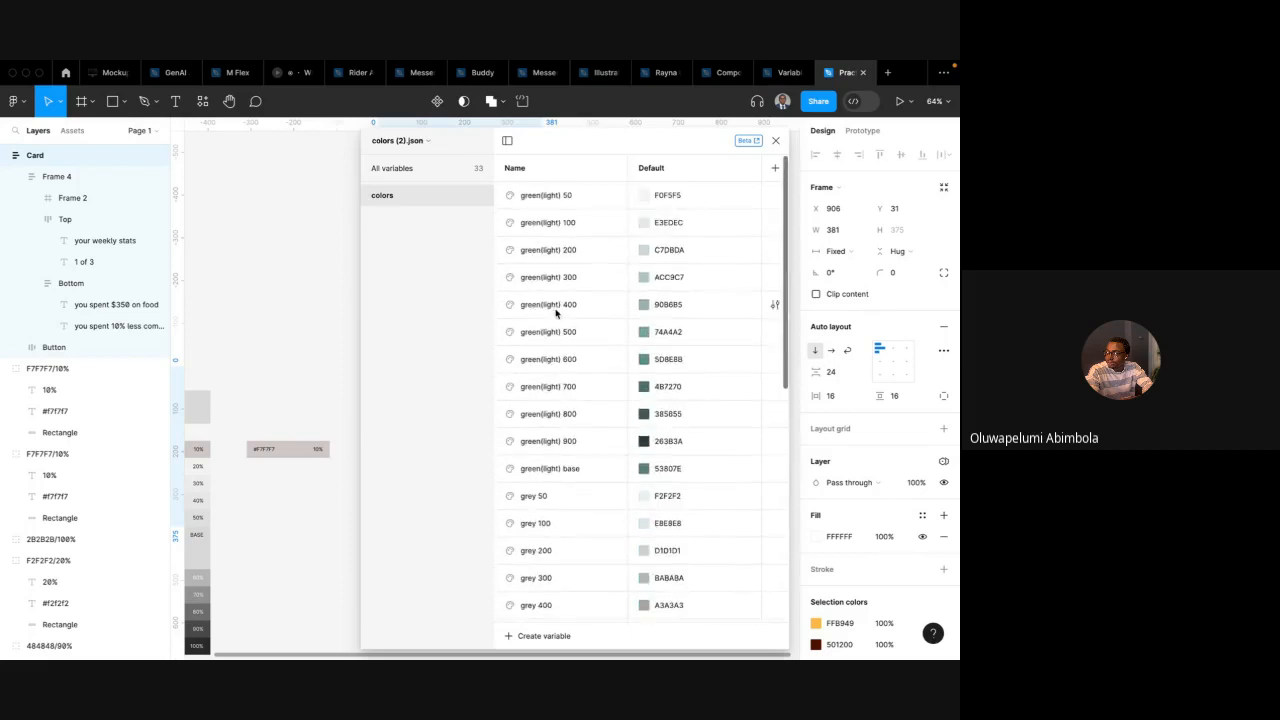
{"action": "left_click", "coordinate": [557, 475]}
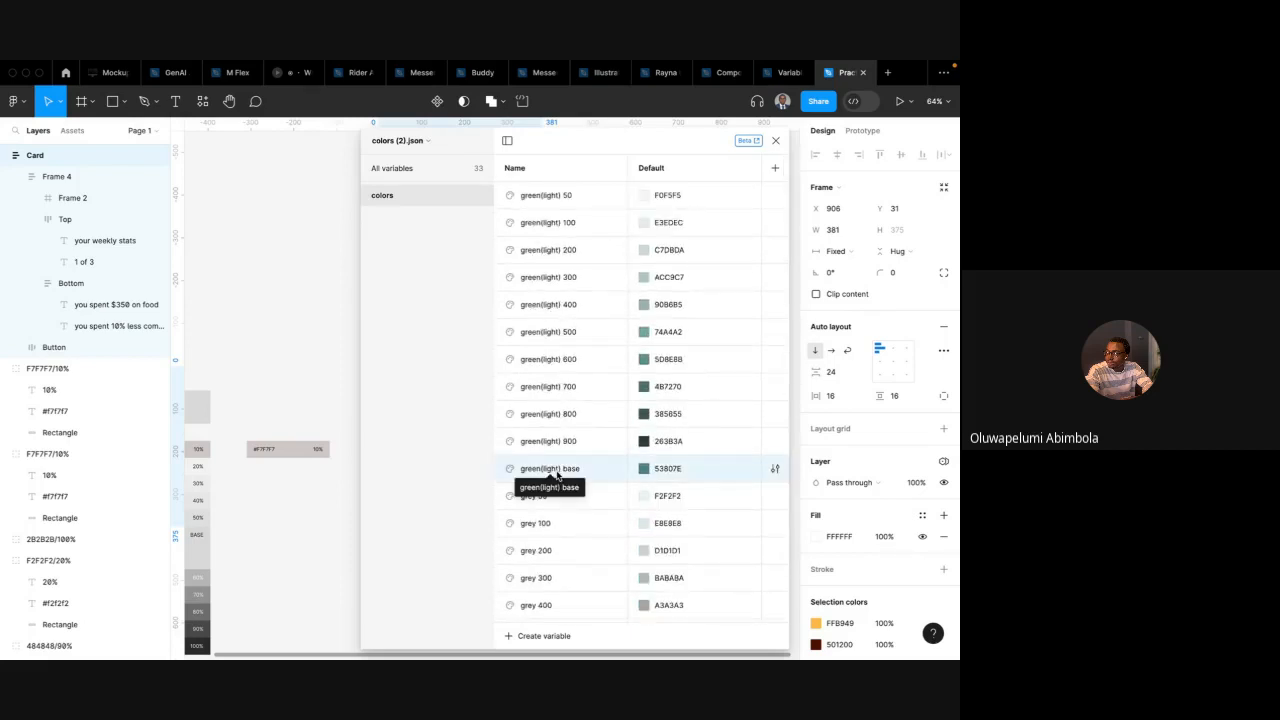
{"action": "left_click", "coordinate": [562, 201], "text": "shift"}
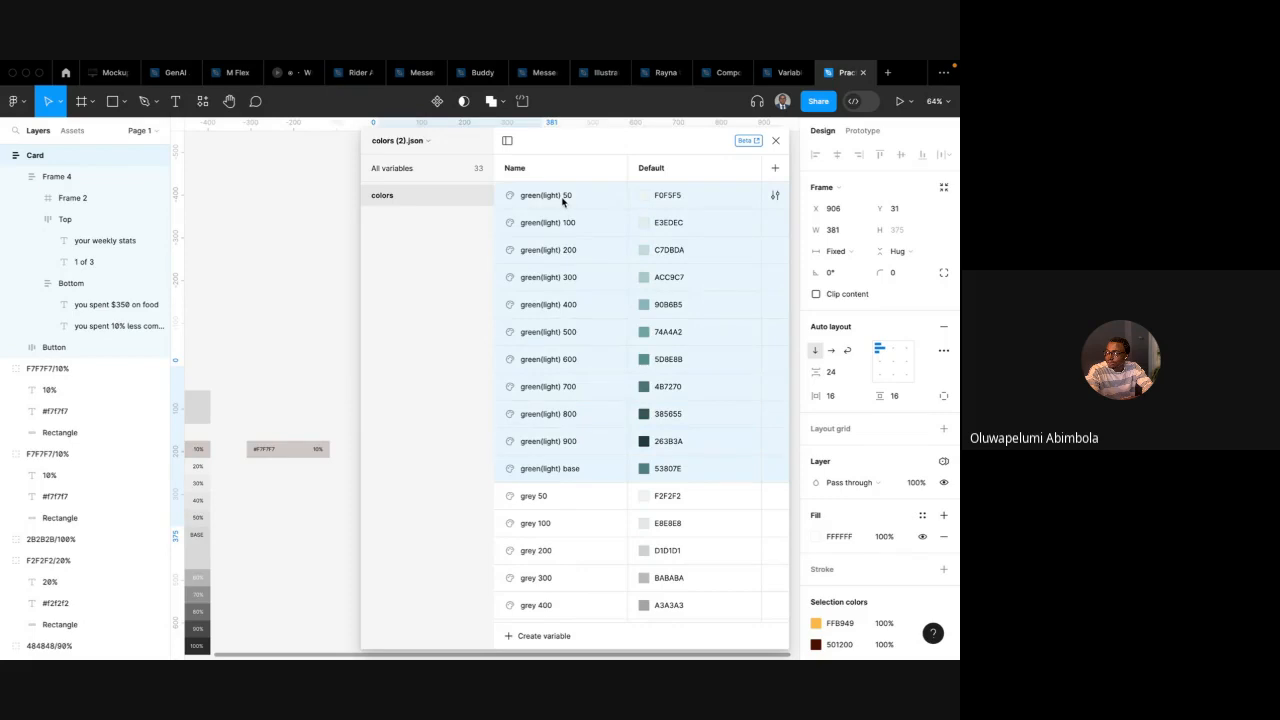
{"action": "left_click", "coordinate": [563, 472]}
{"action": "left_click", "coordinate": [560, 202], "text": "shift"}
{"action": "left_click", "coordinate": [561, 475]}
{"action": "left_click", "coordinate": [562, 444], "text": "shift"}
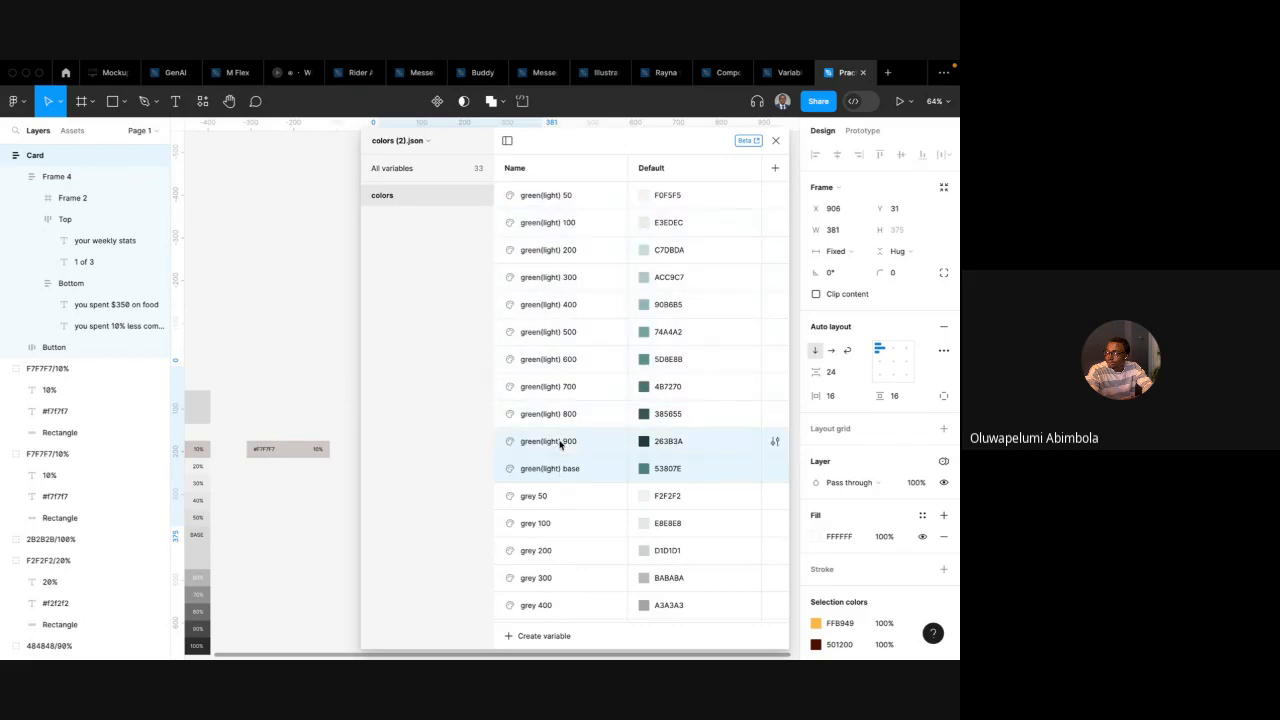
{"action": "left_click", "coordinate": [560, 416], "text": "shift"}
{"action": "left_click", "coordinate": [573, 195], "text": "shift"}
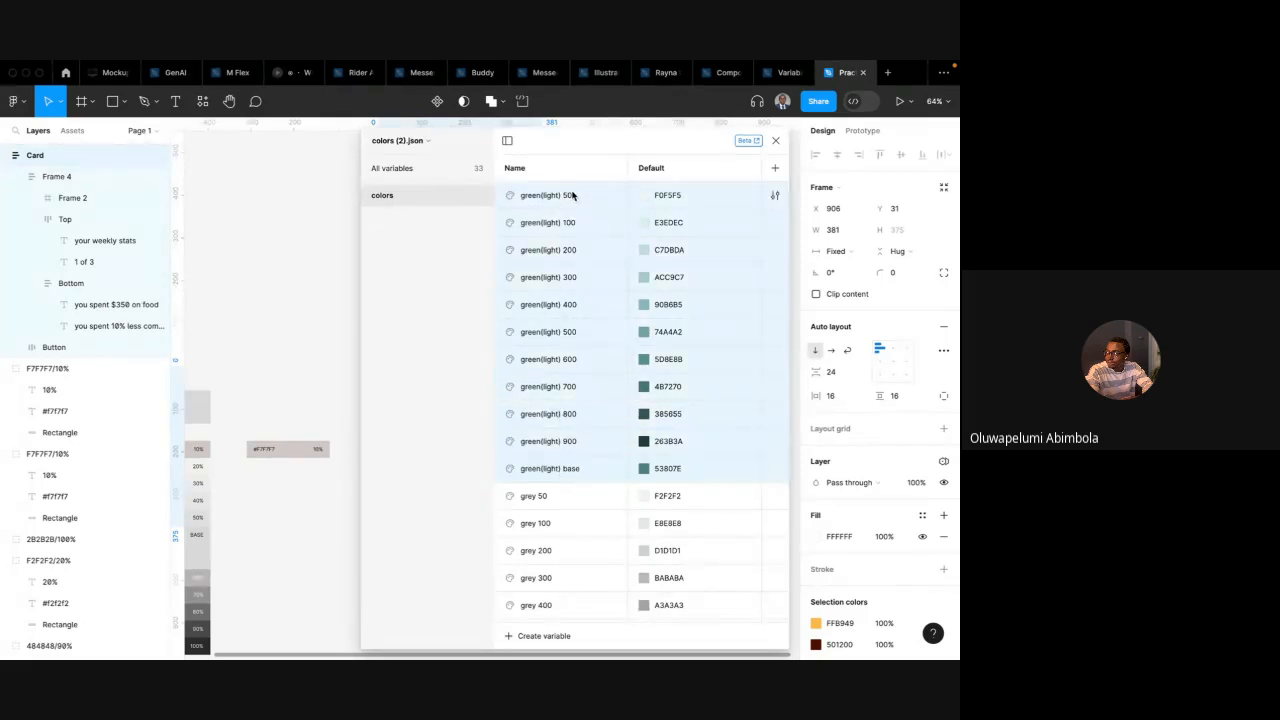
{"action": "right_click", "coordinate": [563, 258]}
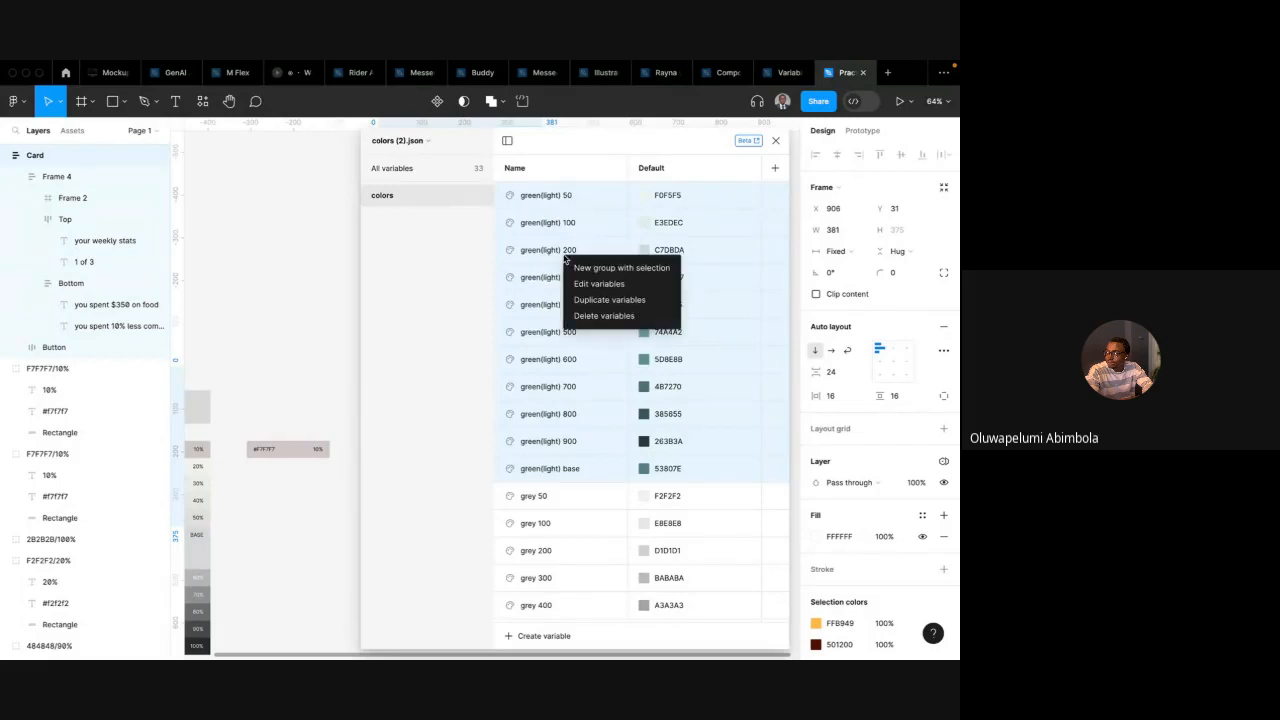
{"action": "left_click", "coordinate": [641, 268]}
Rename the new variable group green (light)
{"action": "double_click", "coordinate": [409, 217]}
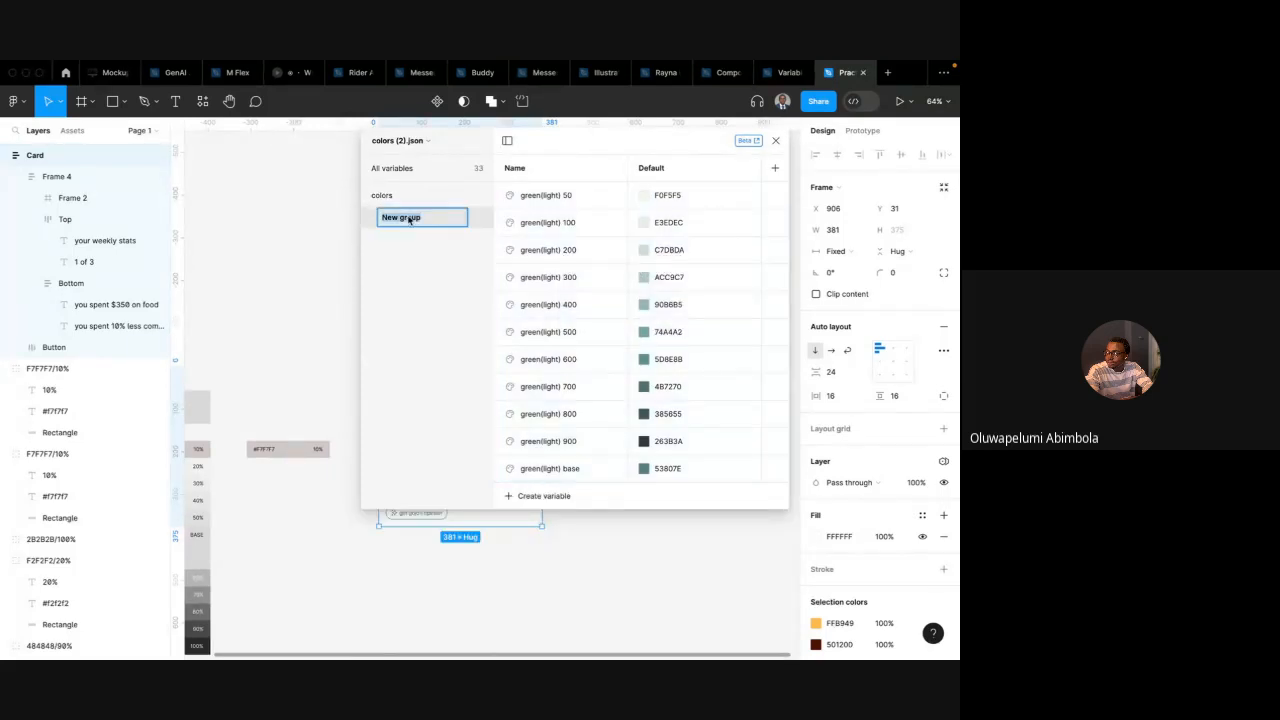
{"action": "type", "text": "green (light"}
{"action": "key", "text": "Return"}
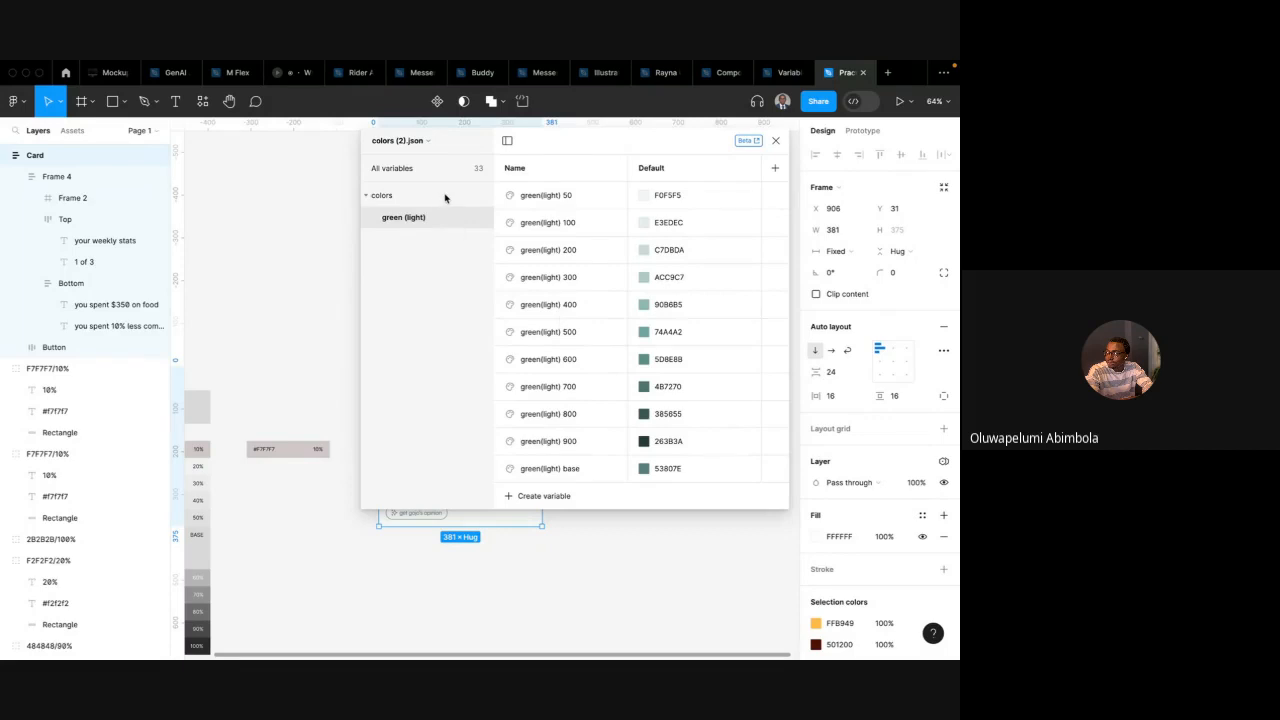
Group the grey 50 to grey base variables into a new group named gray
{"action": "left_click", "coordinate": [430, 199]}
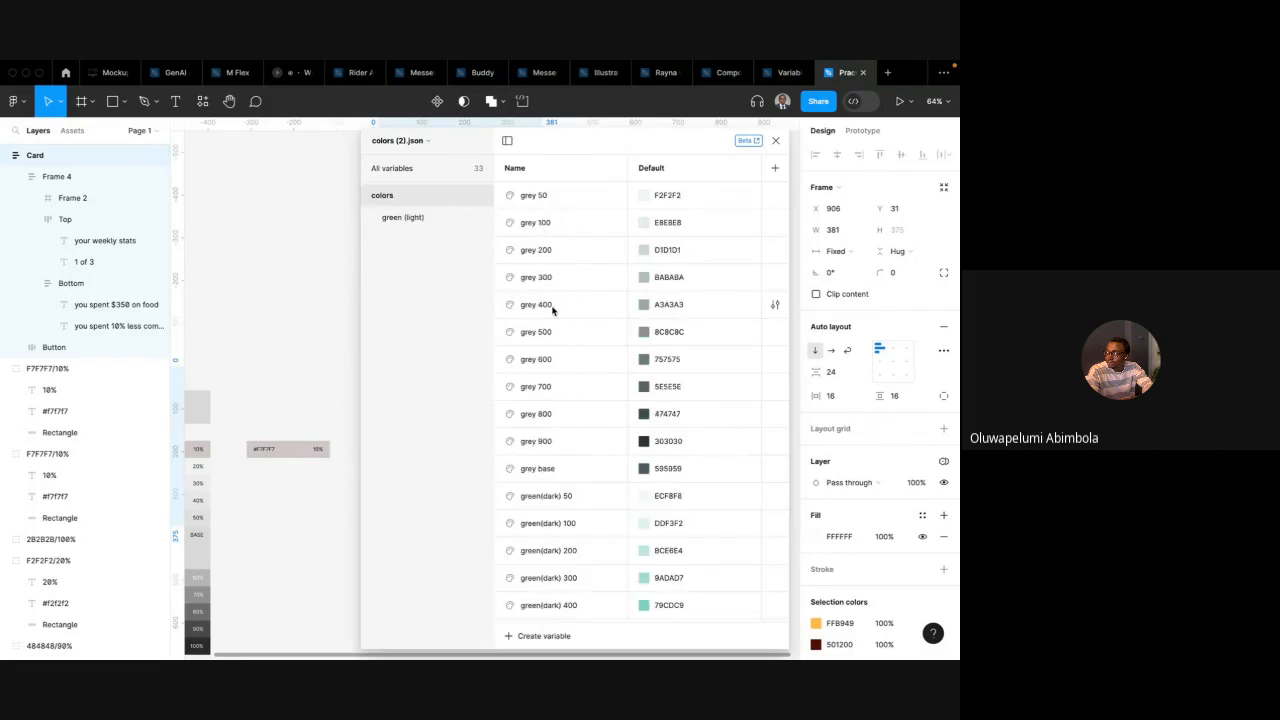
{"action": "left_click", "coordinate": [550, 201]}
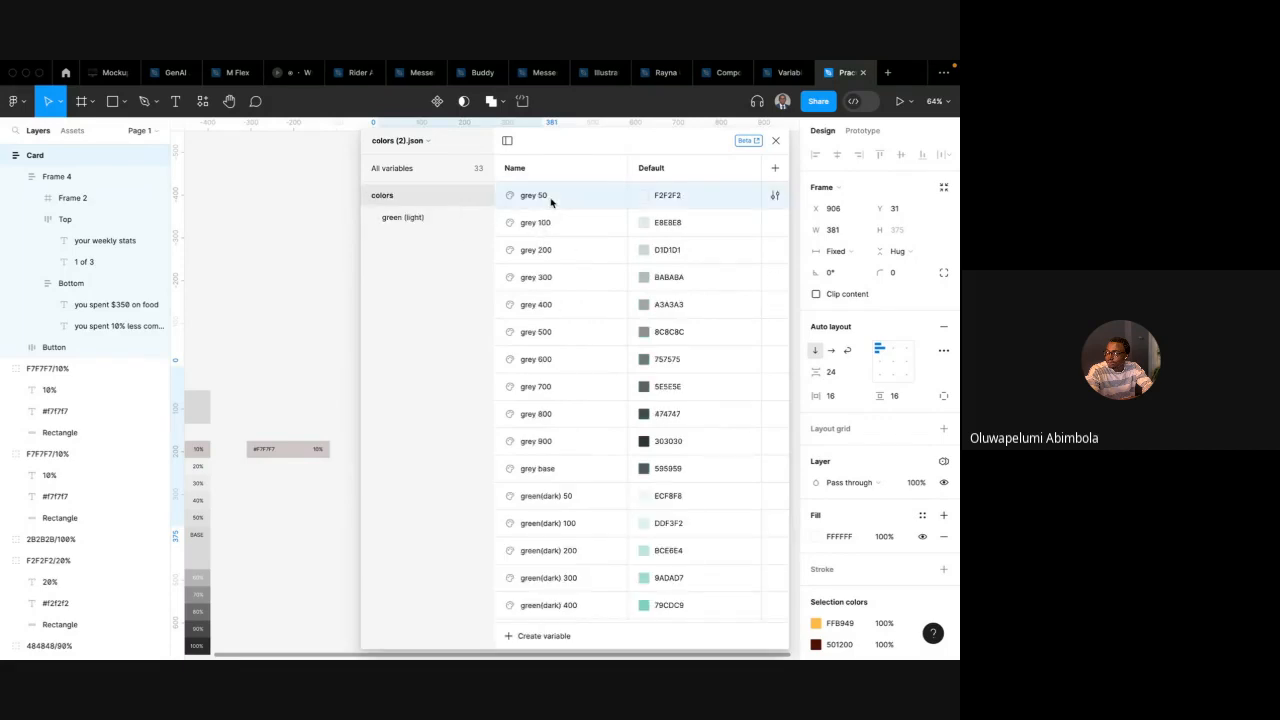
{"action": "left_click", "coordinate": [547, 477], "text": "shift"}
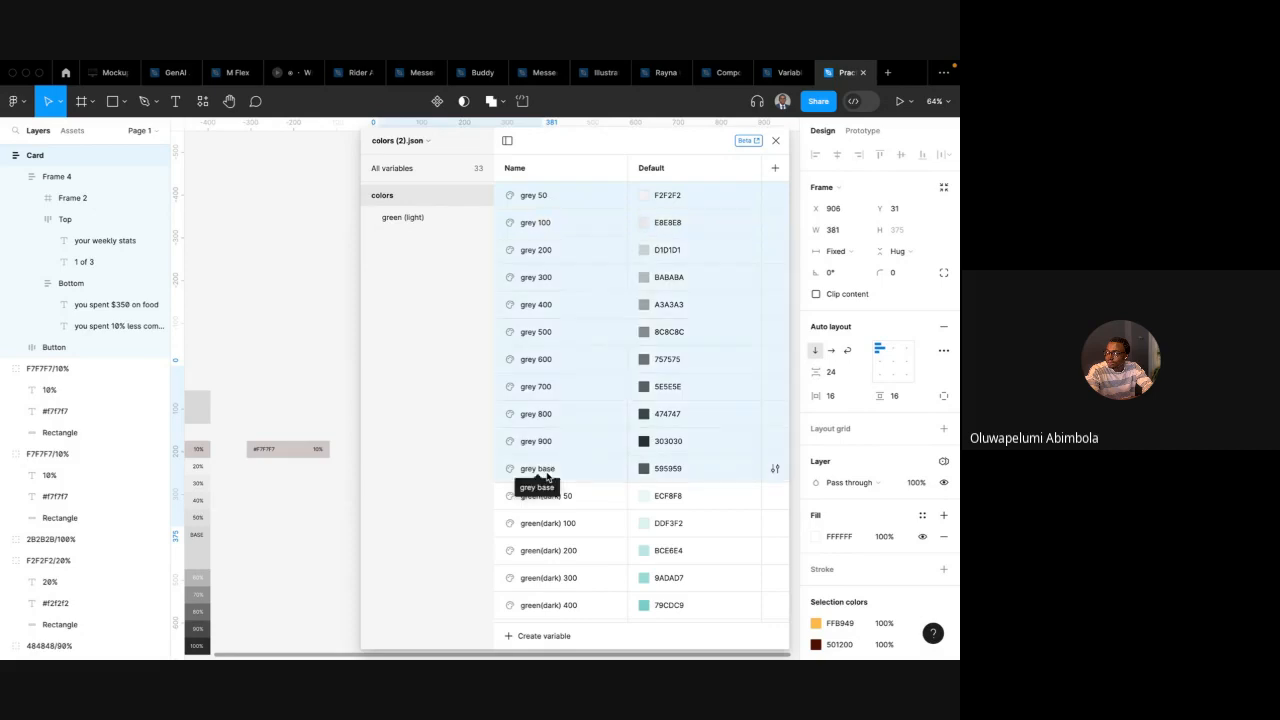
{"action": "right_click", "coordinate": [576, 257]}
{"action": "left_click", "coordinate": [605, 268]}
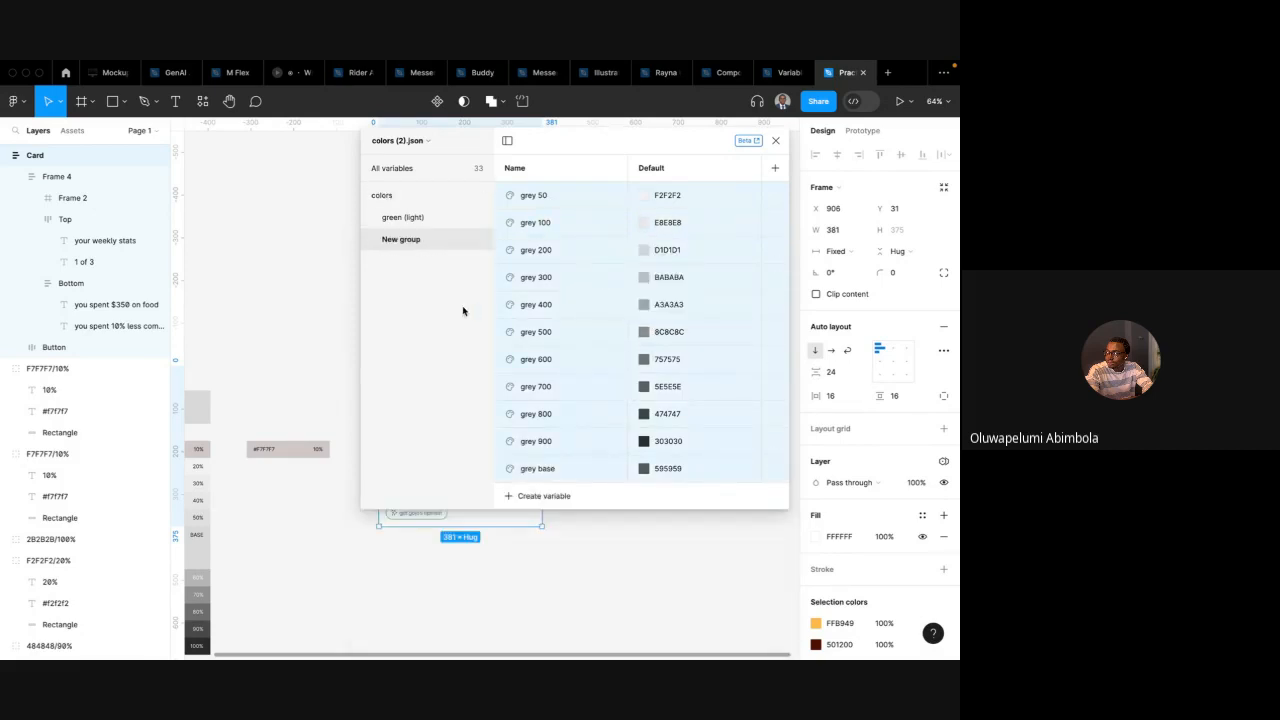
{"action": "double_click", "coordinate": [410, 240]}
{"action": "type", "text": "gr"}
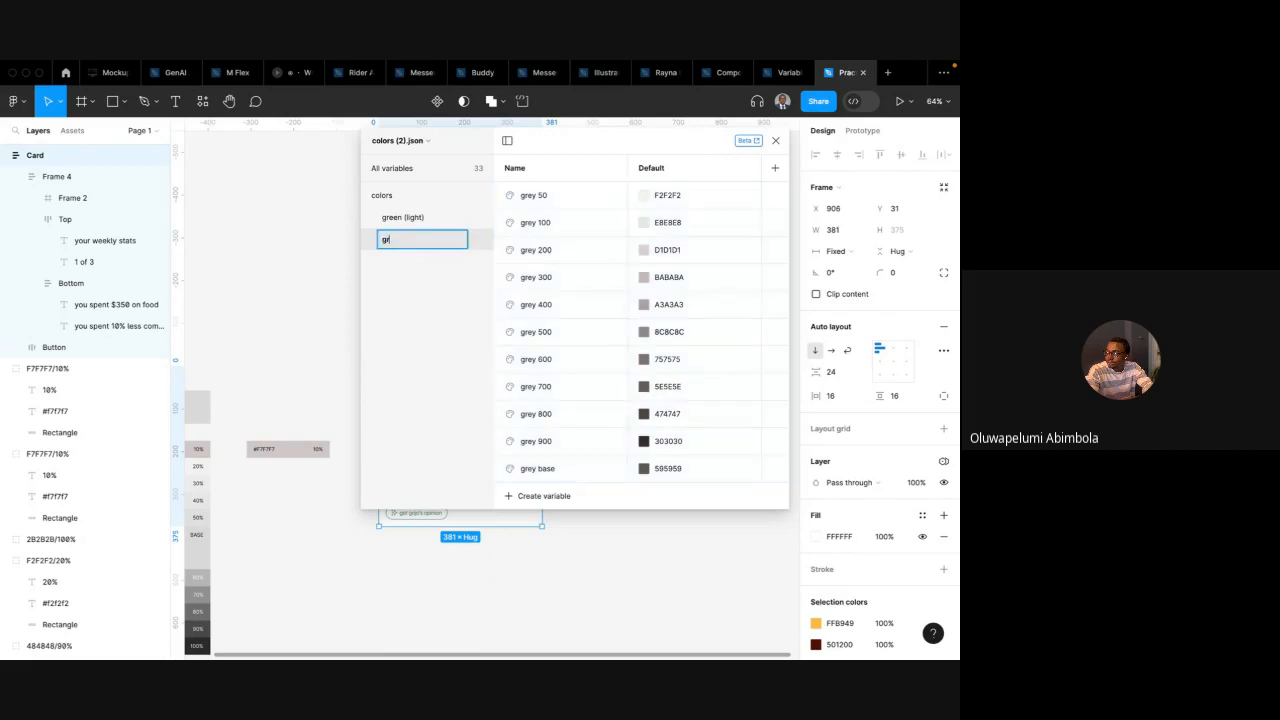
{"action": "type", "text": "ay"}
{"action": "key", "text": "Return"}
Group the green(dark) variables into a new group named green (dark)
{"action": "left_click", "coordinate": [400, 197]}
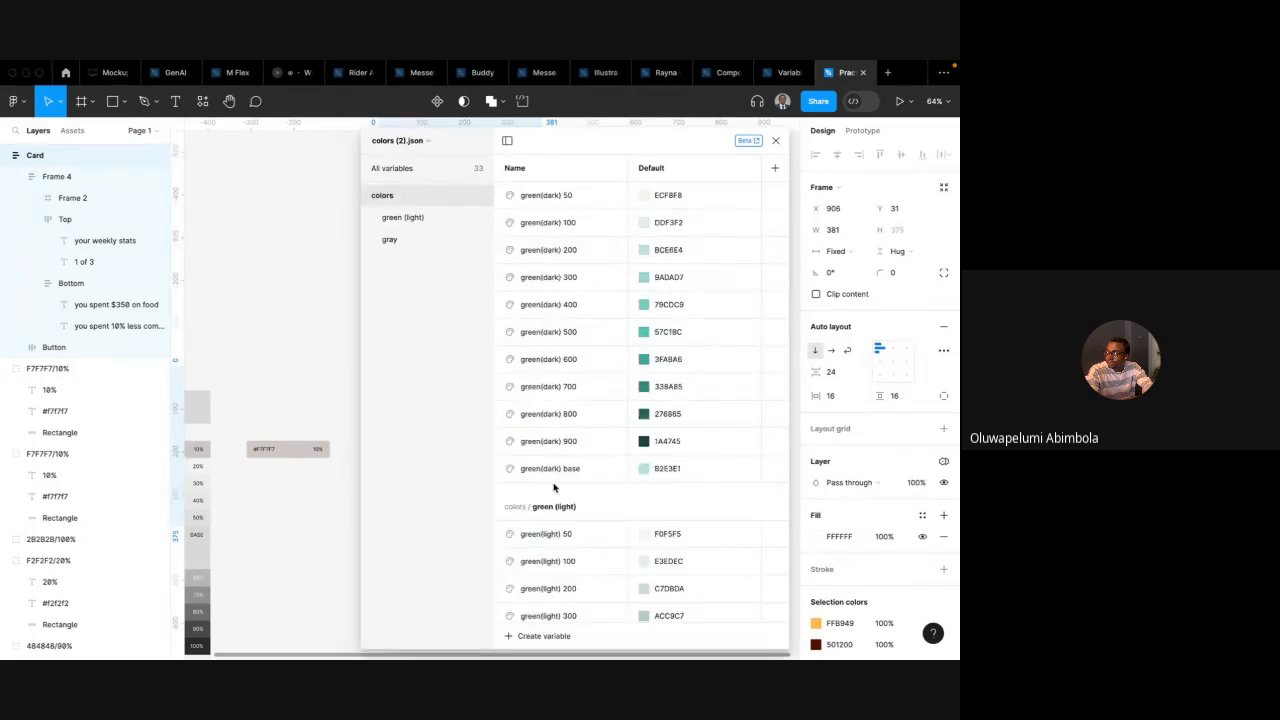
{"action": "left_click", "coordinate": [552, 196]}
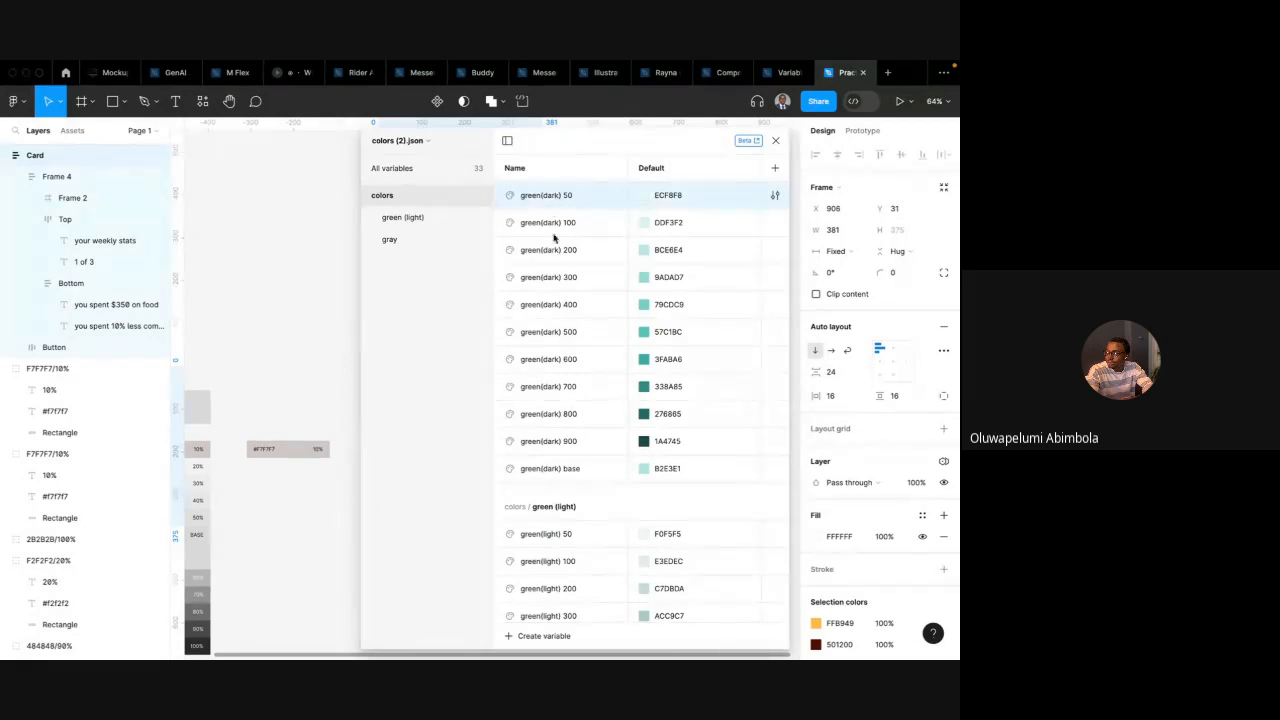
{"action": "left_click", "coordinate": [558, 470], "text": "shift"}
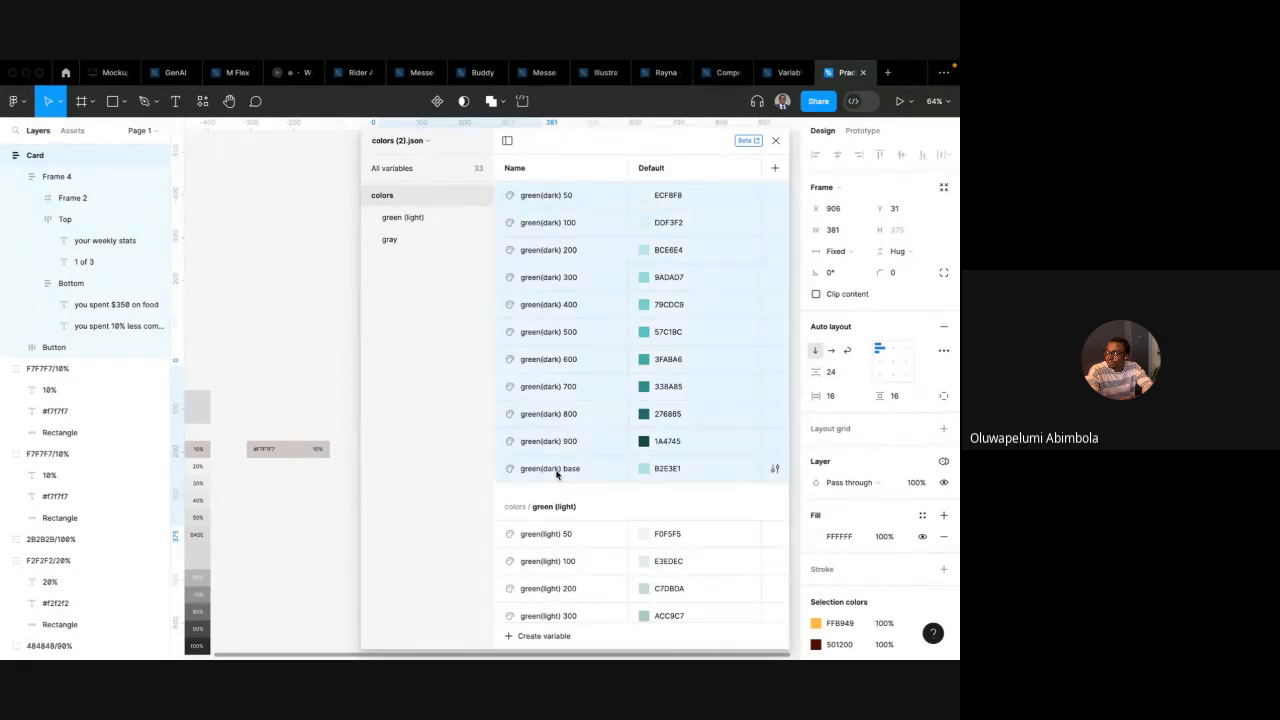
{"action": "right_click", "coordinate": [558, 324]}
{"action": "left_click", "coordinate": [607, 332]}
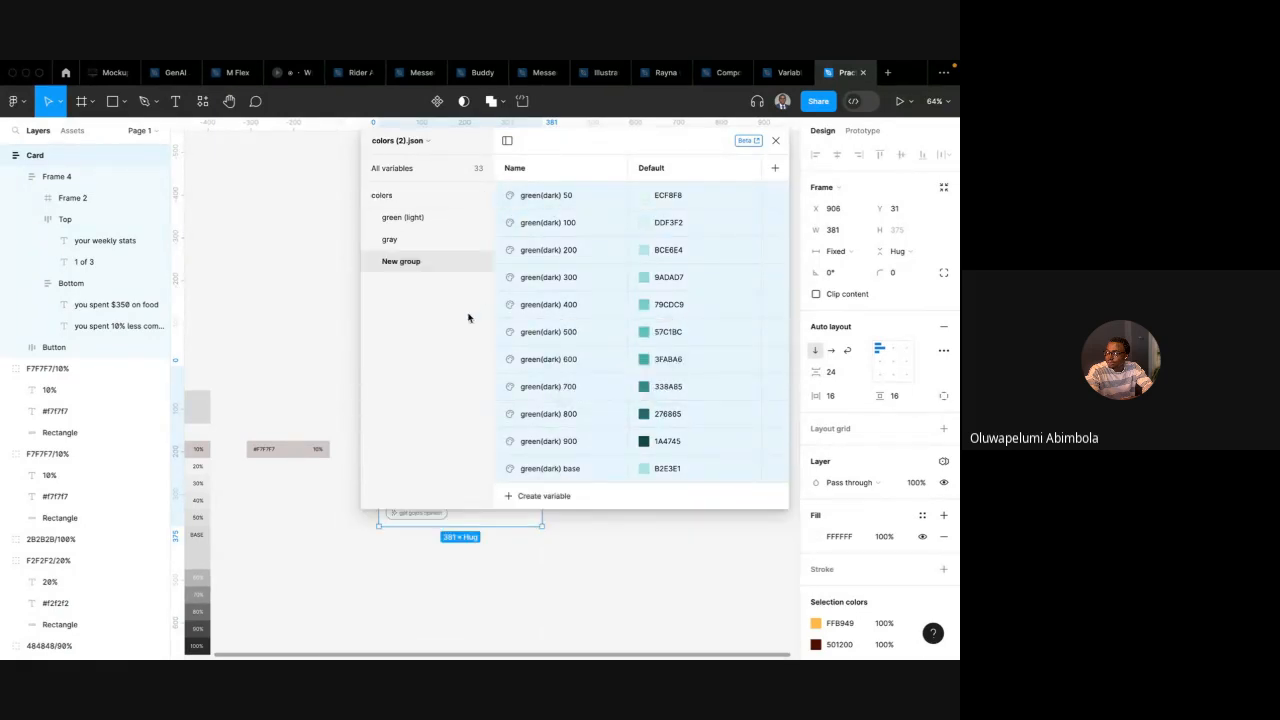
{"action": "double_click", "coordinate": [405, 261]}
{"action": "type", "text": "green"}
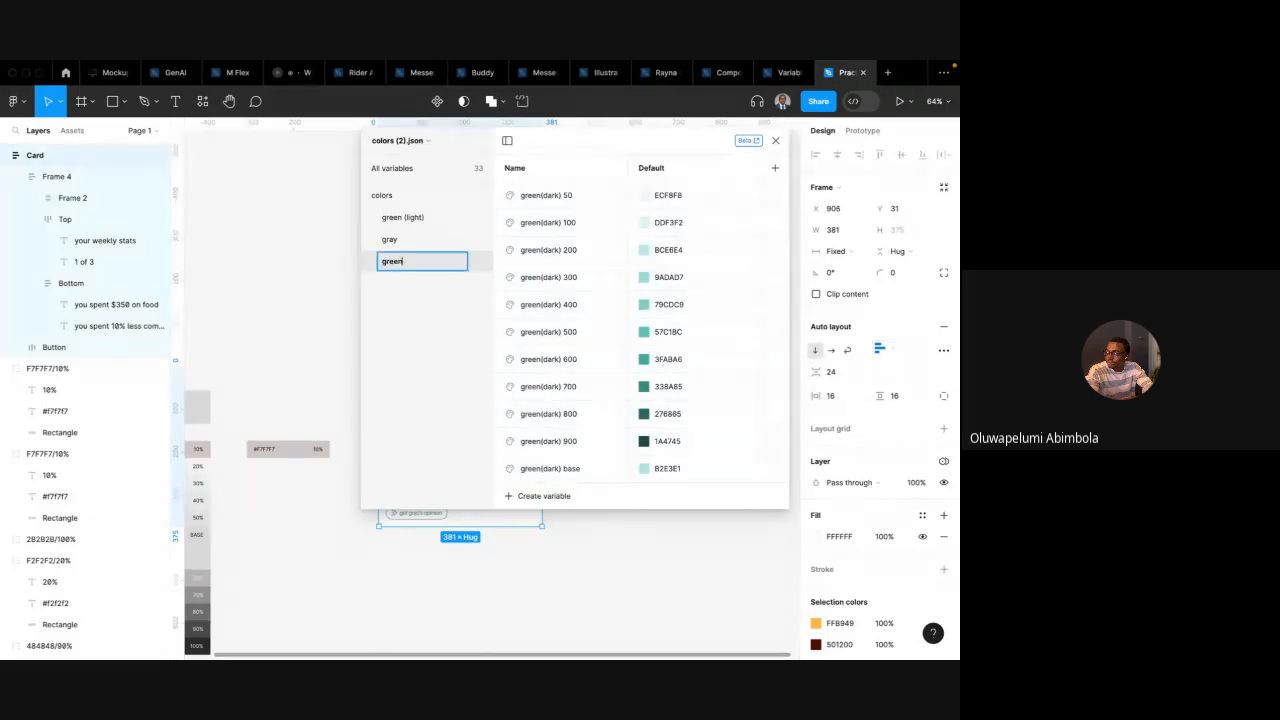
{"action": "type", "text": " (dark)"}
{"action": "key", "text": "Return"}
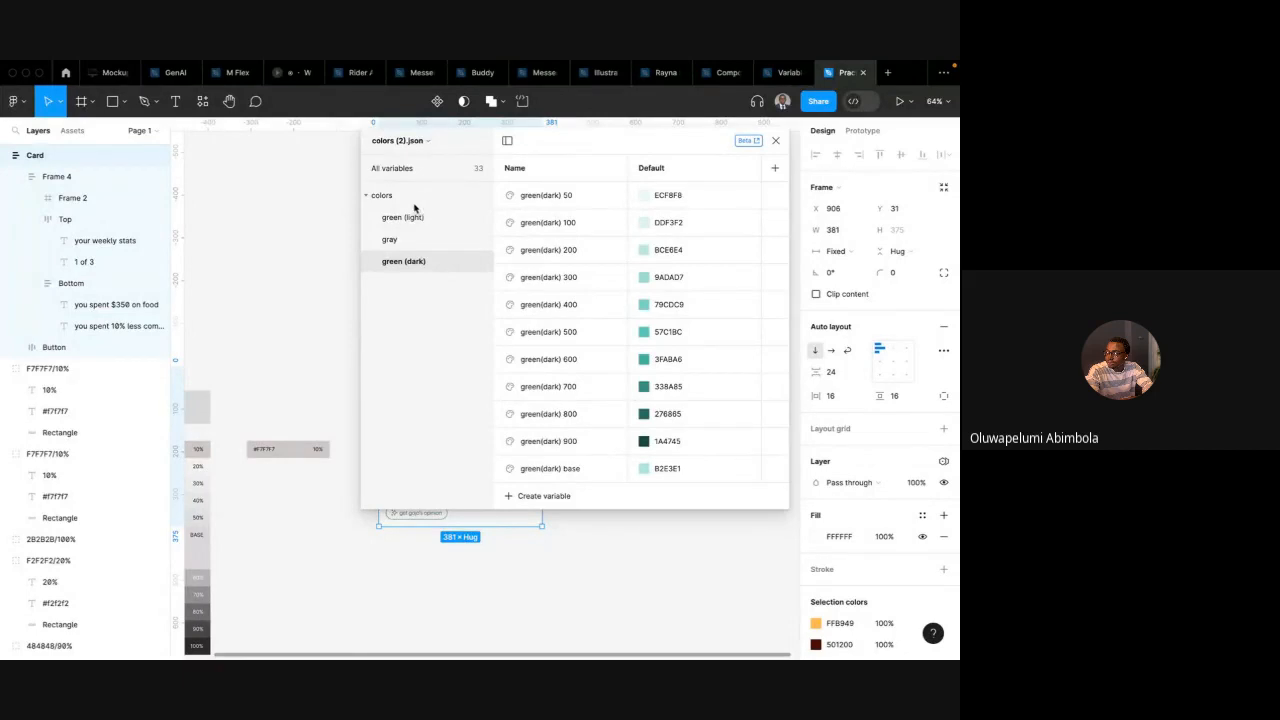
Move the green (light), gray and green (dark) groups out of the colors group to the top level
{"action": "left_click_drag", "start_coordinate": [405, 217], "coordinate": [400, 192]}
{"action": "left_click_drag", "start_coordinate": [403, 240], "coordinate": [397, 214]}
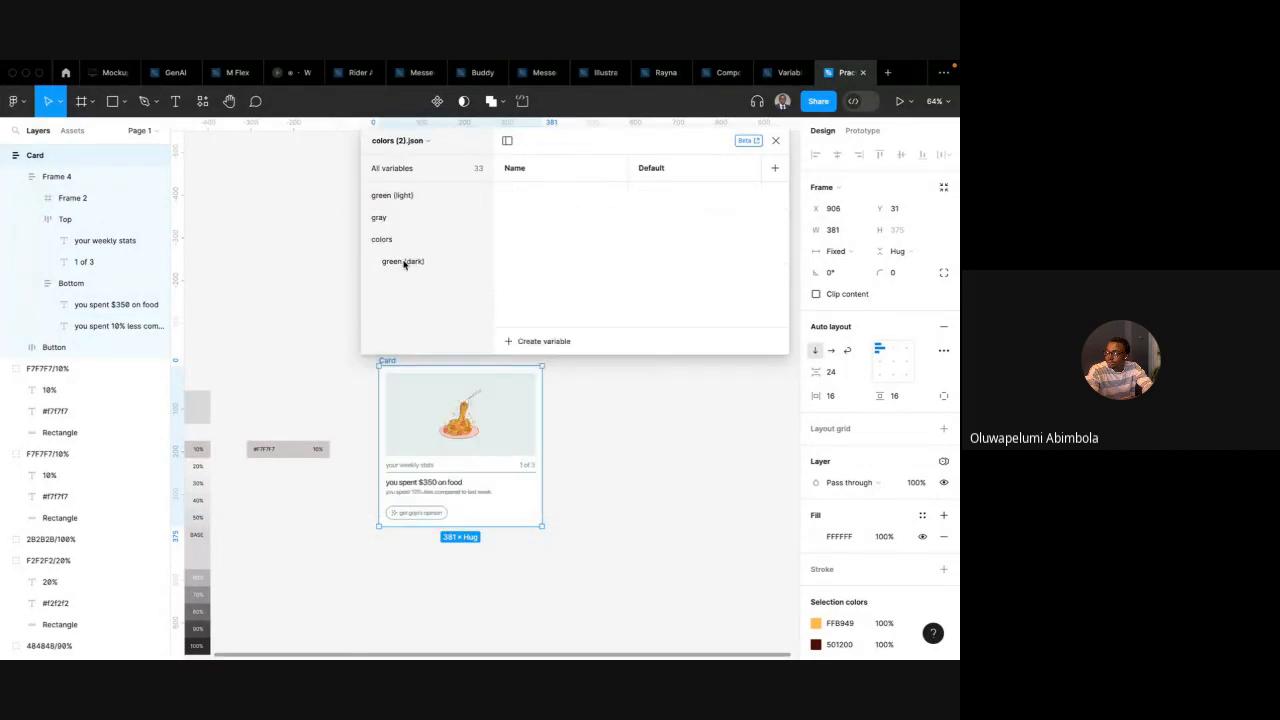
{"action": "left_click", "coordinate": [400, 240]}
{"action": "left_click_drag", "start_coordinate": [403, 261], "coordinate": [398, 236]}
{"action": "left_click", "coordinate": [410, 196]}
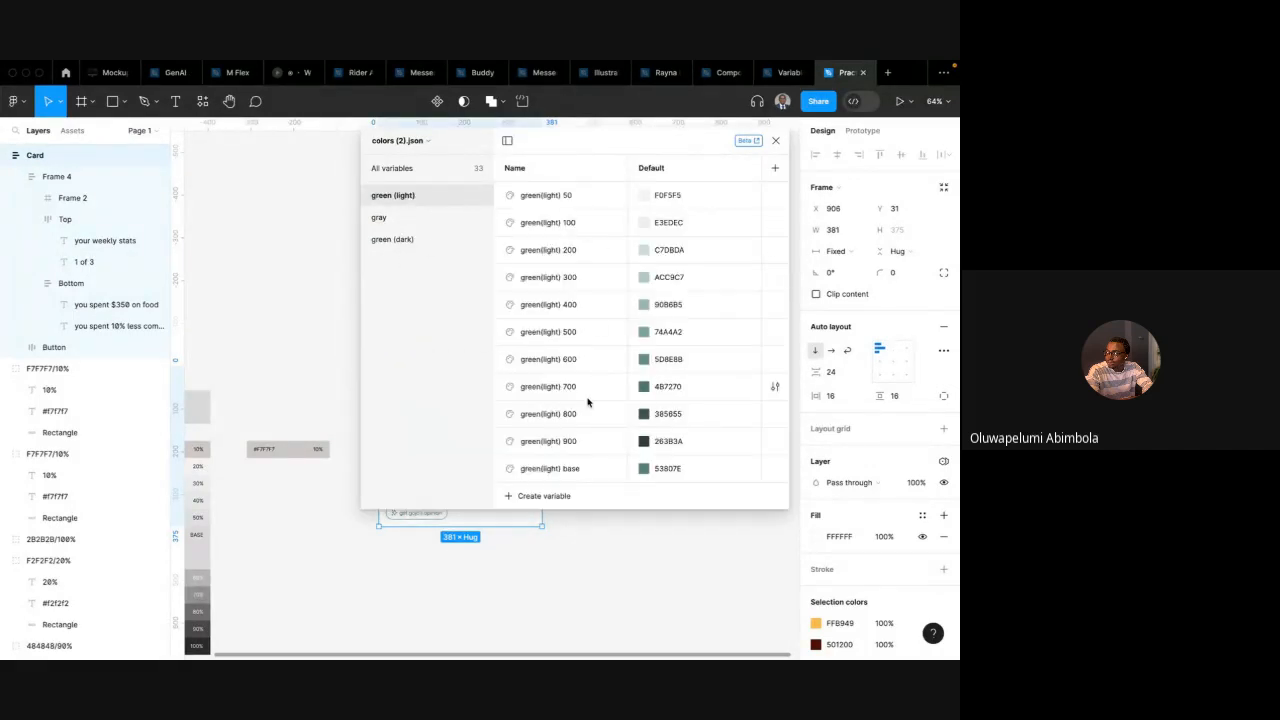
{"action": "left_click", "coordinate": [405, 217]}
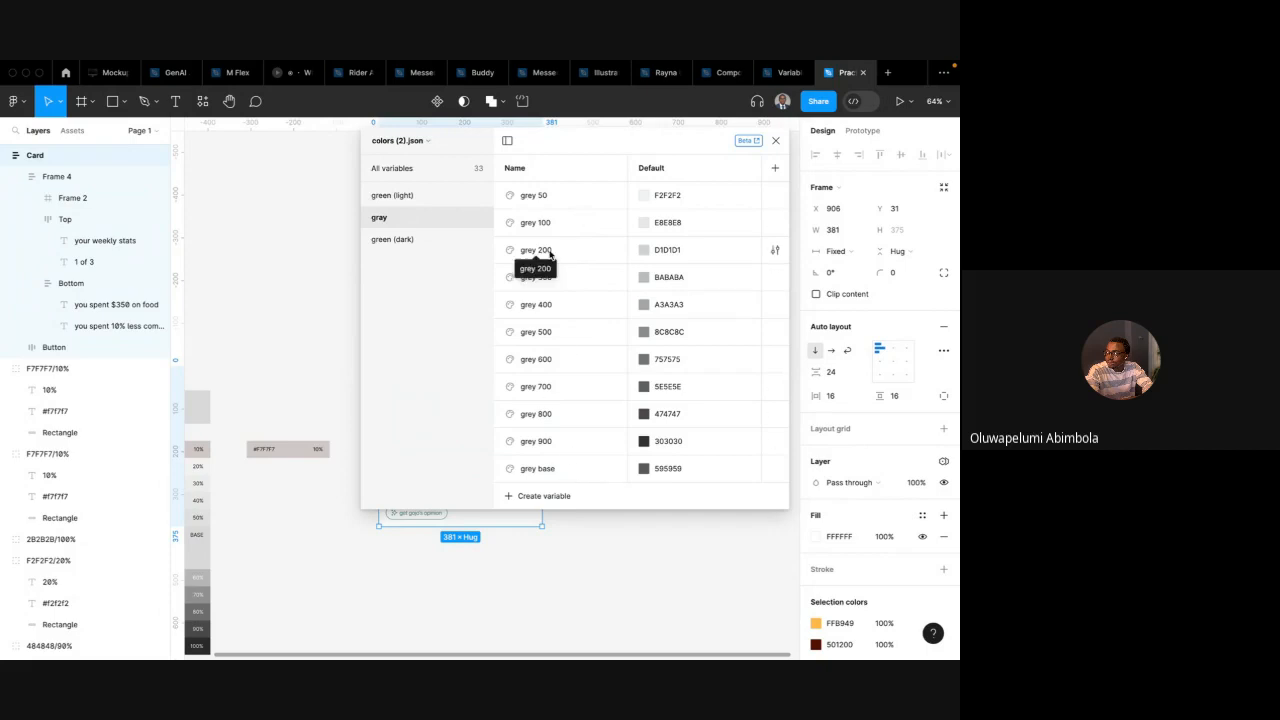
{"action": "left_click", "coordinate": [423, 240]}
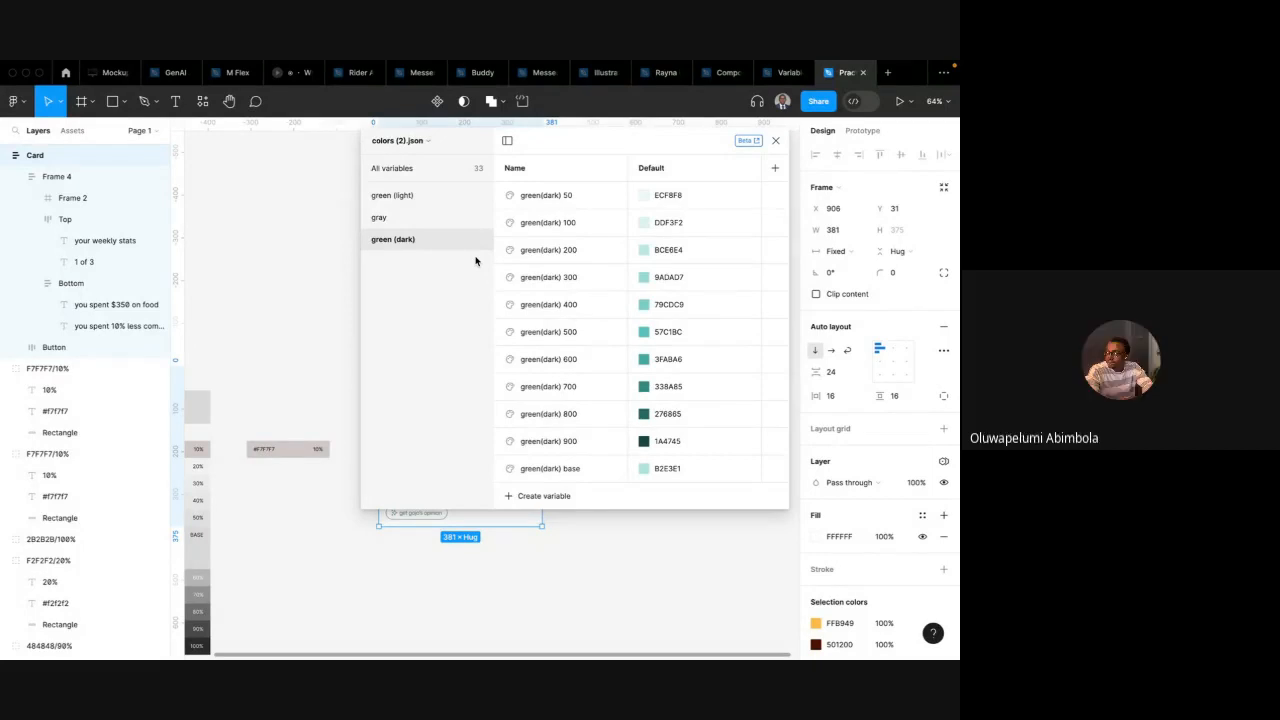
Rename the variable collection to Primitives: Colors
{"action": "left_click", "coordinate": [428, 145]}
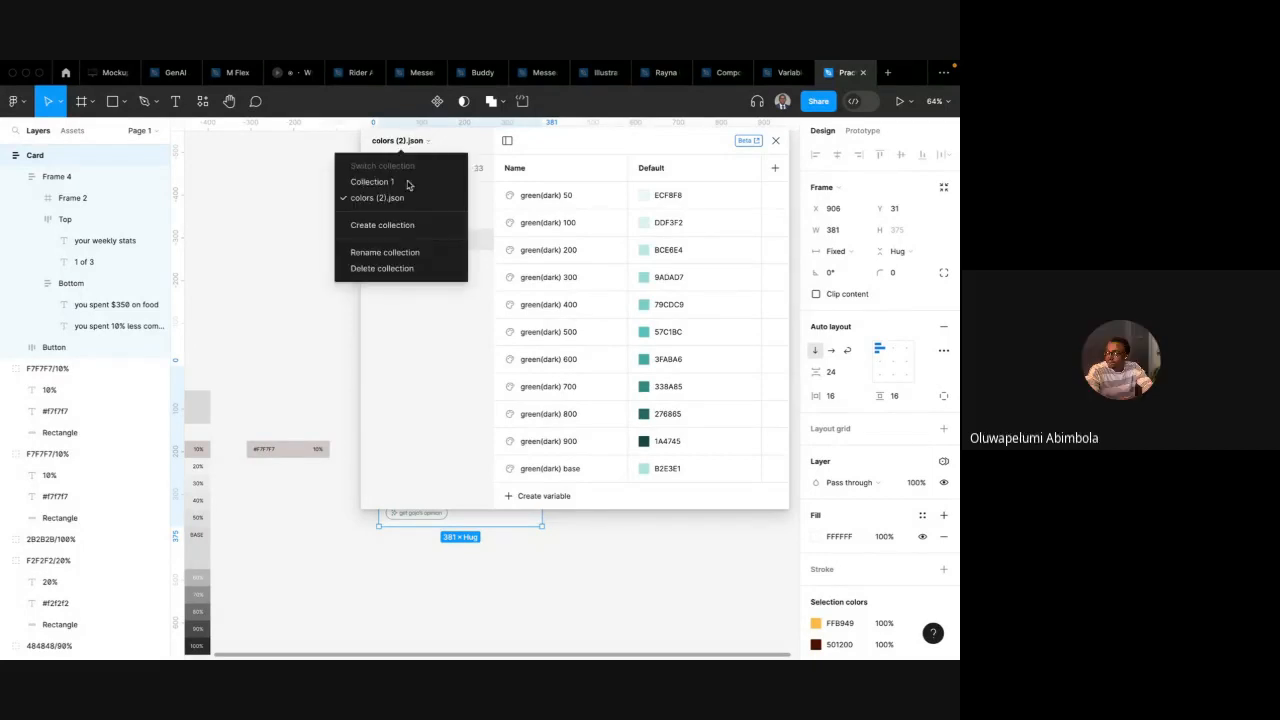
{"action": "left_click", "coordinate": [401, 258]}
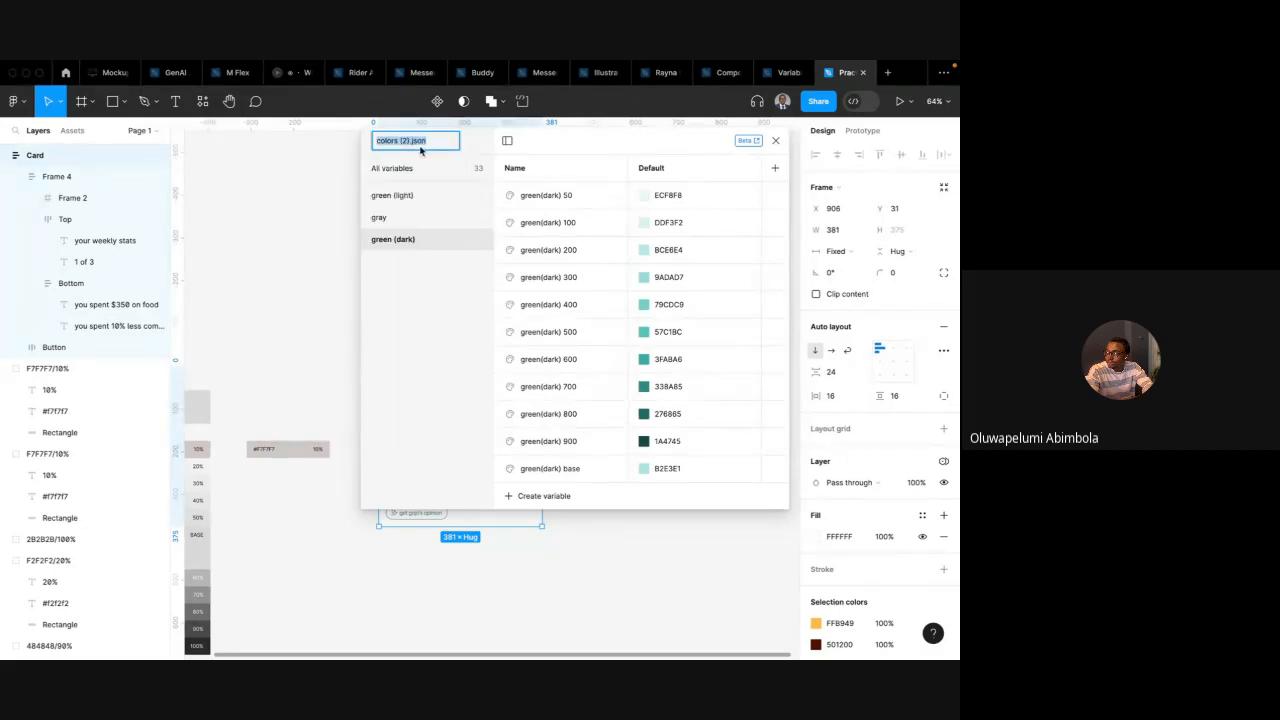
{"action": "type", "text": "Primitives: Colors"}
{"action": "key", "text": "Return"}
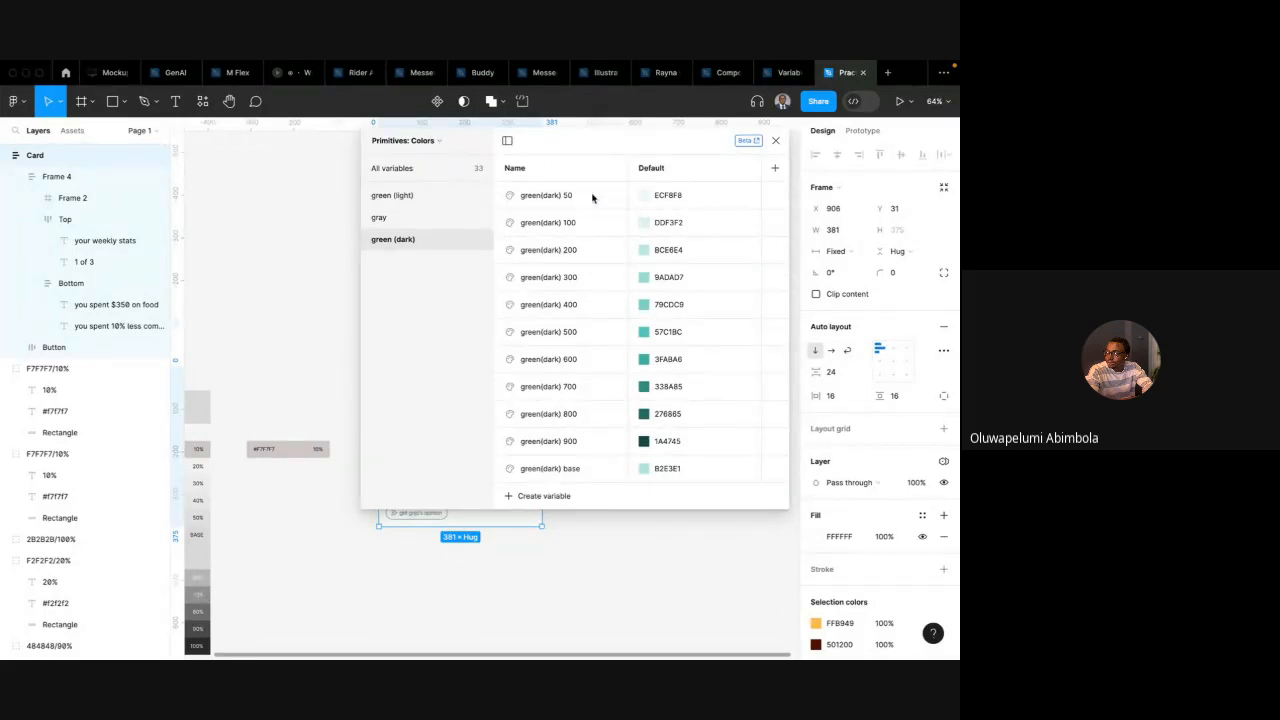
Review all variables in the Primitives: Colors collection
{"action": "left_click", "coordinate": [430, 195]}
{"action": "left_click", "coordinate": [426, 170]}
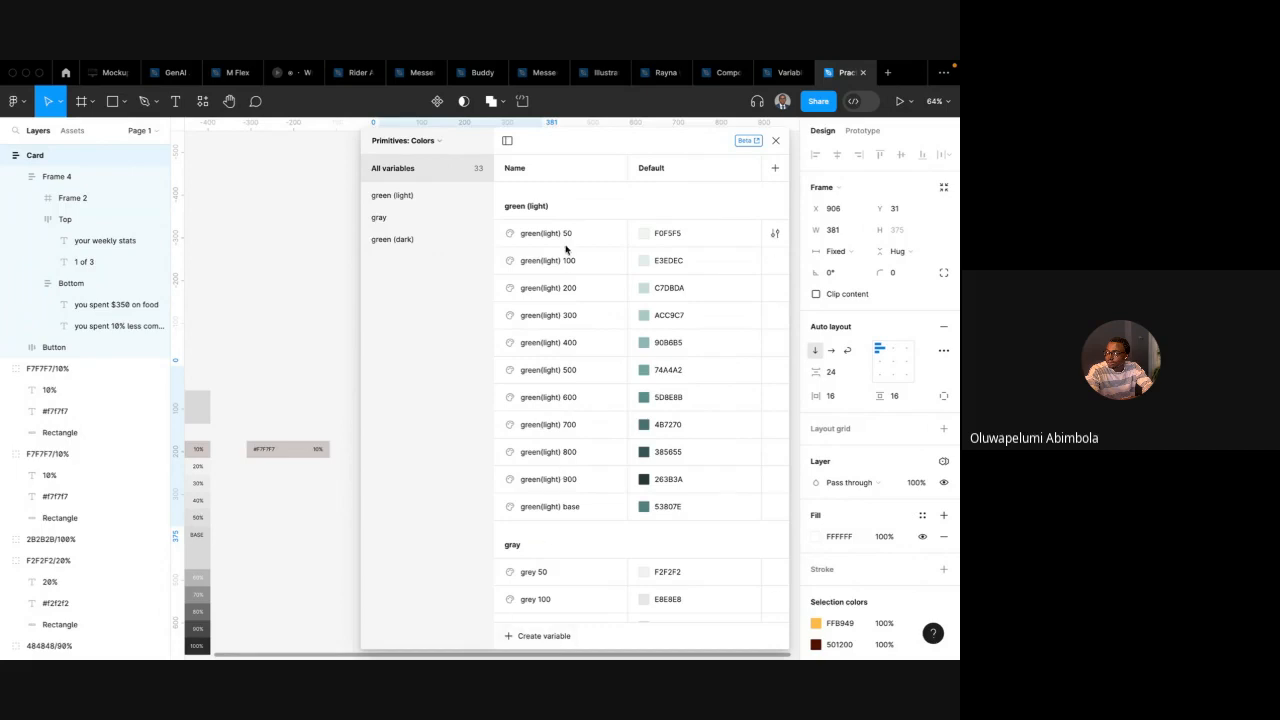
{"action": "scroll", "coordinate": [566, 249], "scroll_direction": "down", "scroll_amount": 4}
{"action": "scroll", "coordinate": [566, 300], "scroll_direction": "up", "scroll_amount": 4}
{"action": "scroll", "coordinate": [580, 460], "scroll_direction": "down", "scroll_amount": 10}
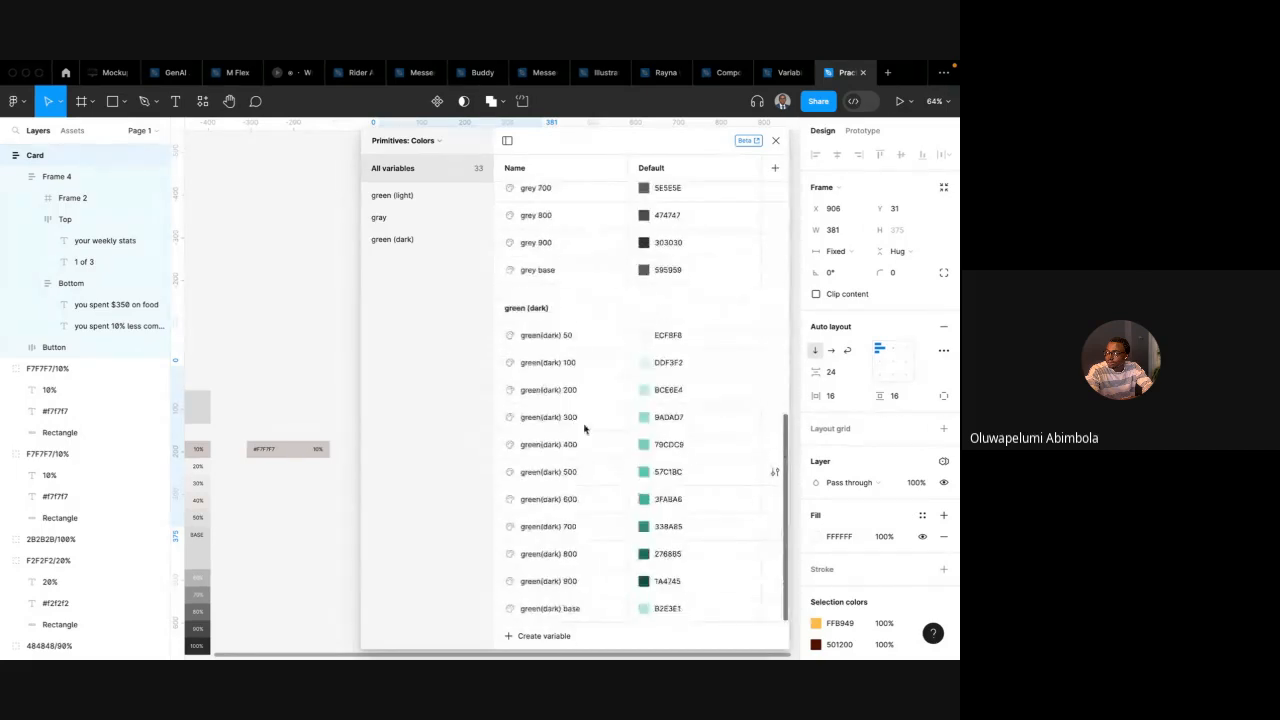
Create a new colour variable at the top of the collection named white
{"action": "scroll", "coordinate": [585, 428], "scroll_direction": "up", "scroll_amount": 10}
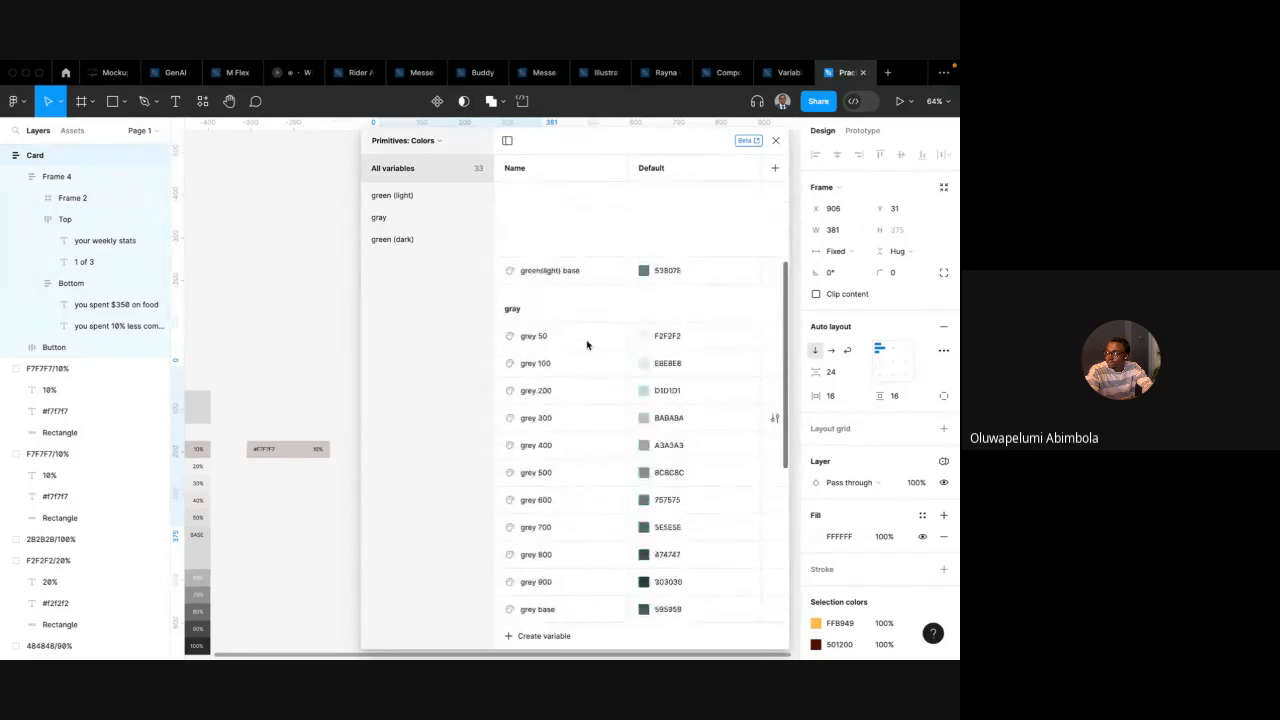
{"action": "left_click", "coordinate": [540, 641]}
{"action": "left_click", "coordinate": [533, 592]}
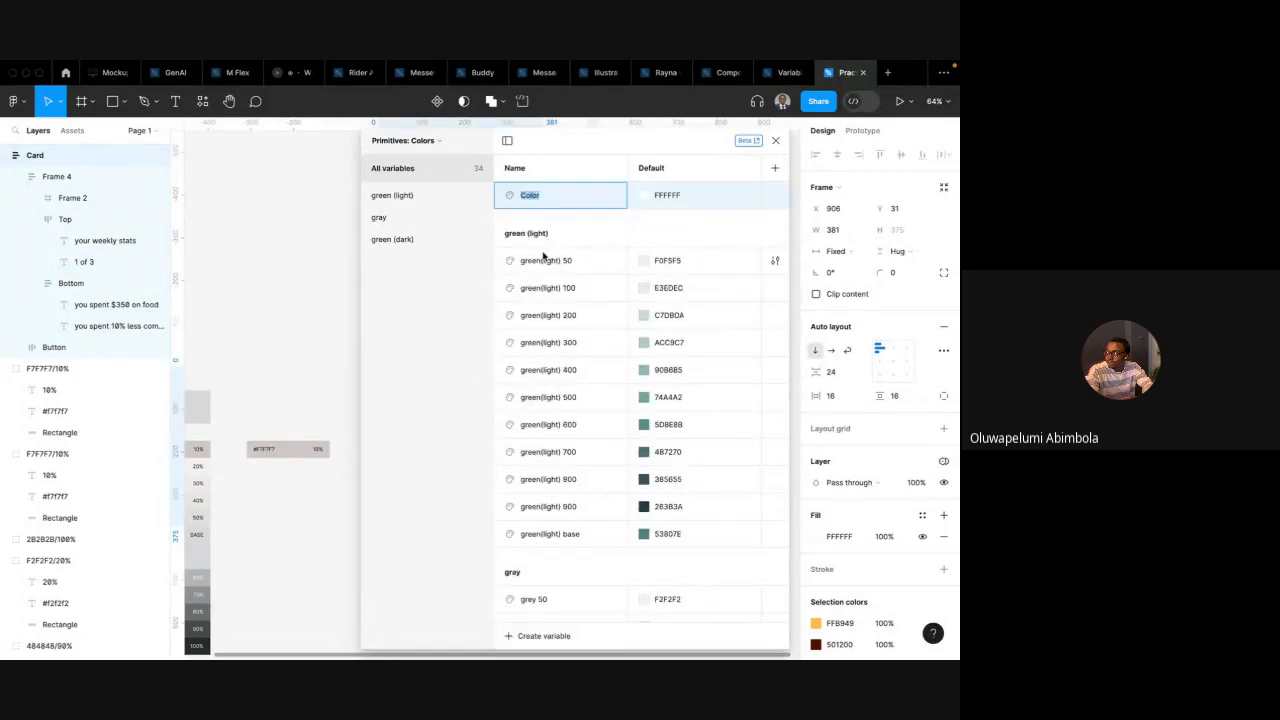
{"action": "type", "text": "white"}
{"action": "key", "text": "Return"}
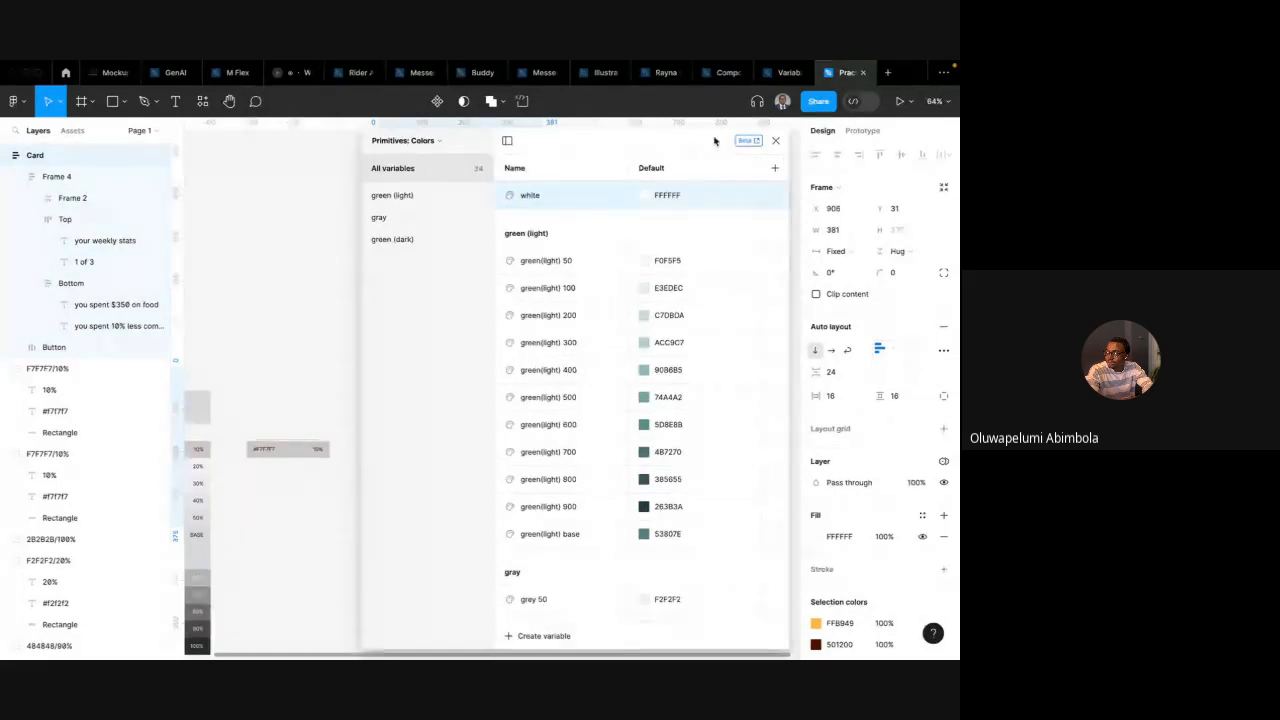
Create a colour variable named black with the value 141414
{"action": "left_click", "coordinate": [537, 641]}
{"action": "left_click", "coordinate": [530, 594]}
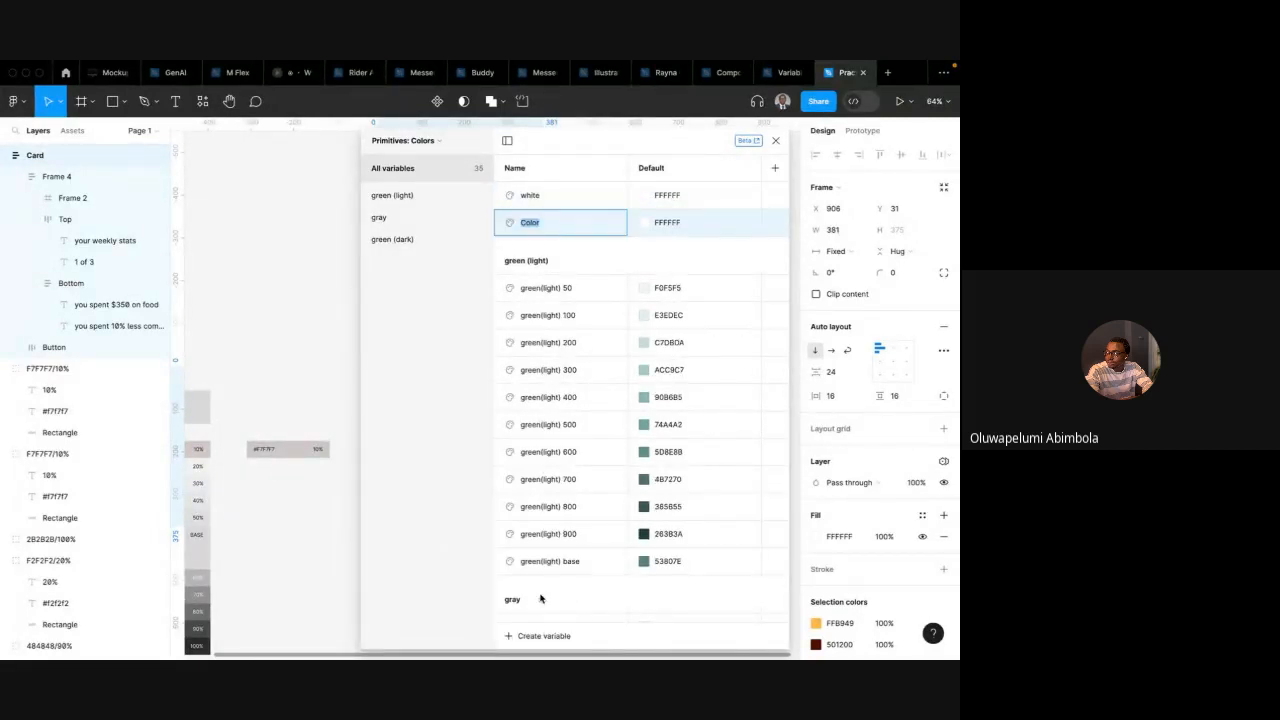
{"action": "type", "text": "black"}
{"action": "left_click", "coordinate": [670, 222]}
{"action": "type", "text": "141414"}
{"action": "key", "text": "Return"}
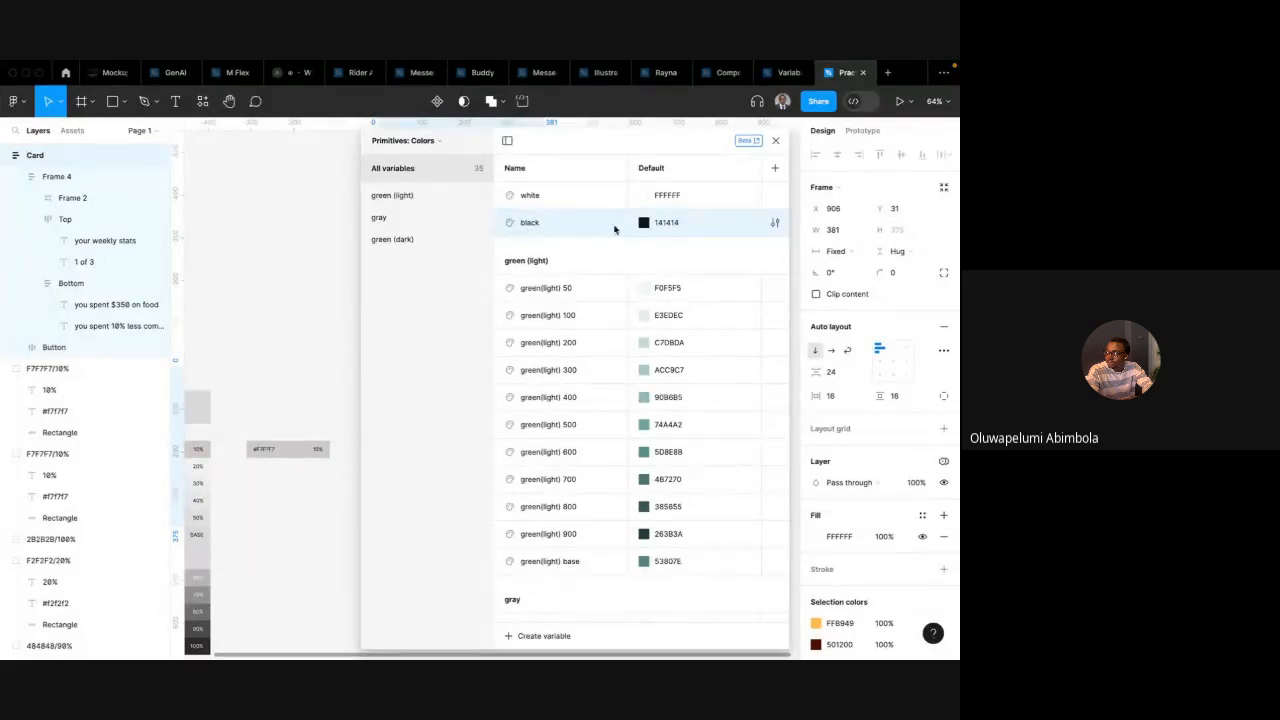
Group the white and black variables into a new group named Neutral/Solid, correcting the subgroup's spelling to Solid
{"action": "left_click", "coordinate": [524, 197], "text": "shift"}
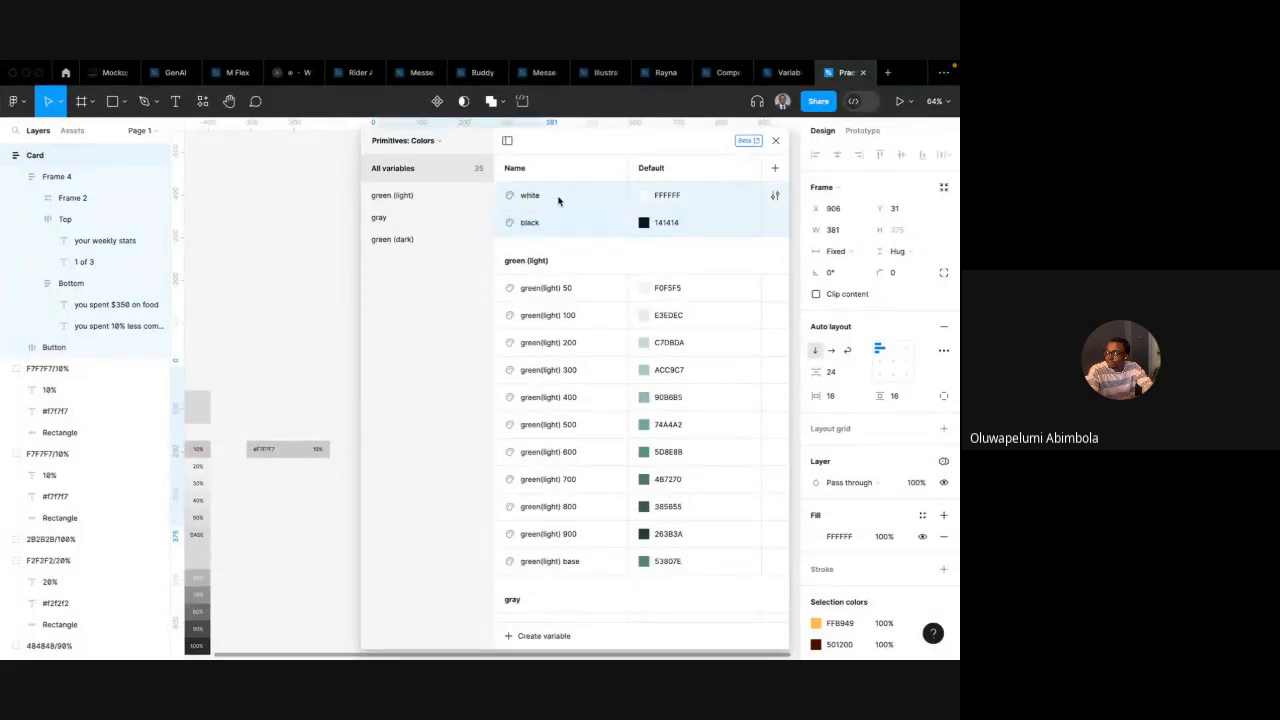
{"action": "right_click", "coordinate": [558, 201]}
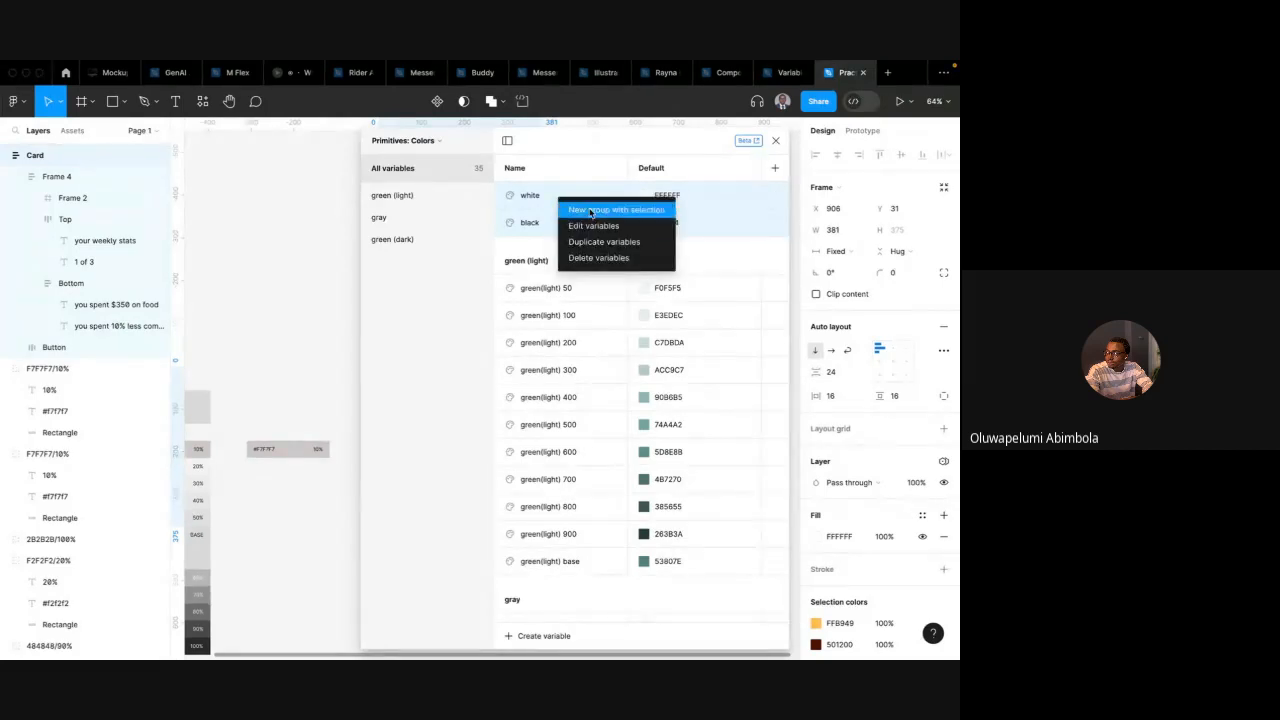
{"action": "left_click", "coordinate": [584, 209]}
{"action": "double_click", "coordinate": [406, 263]}
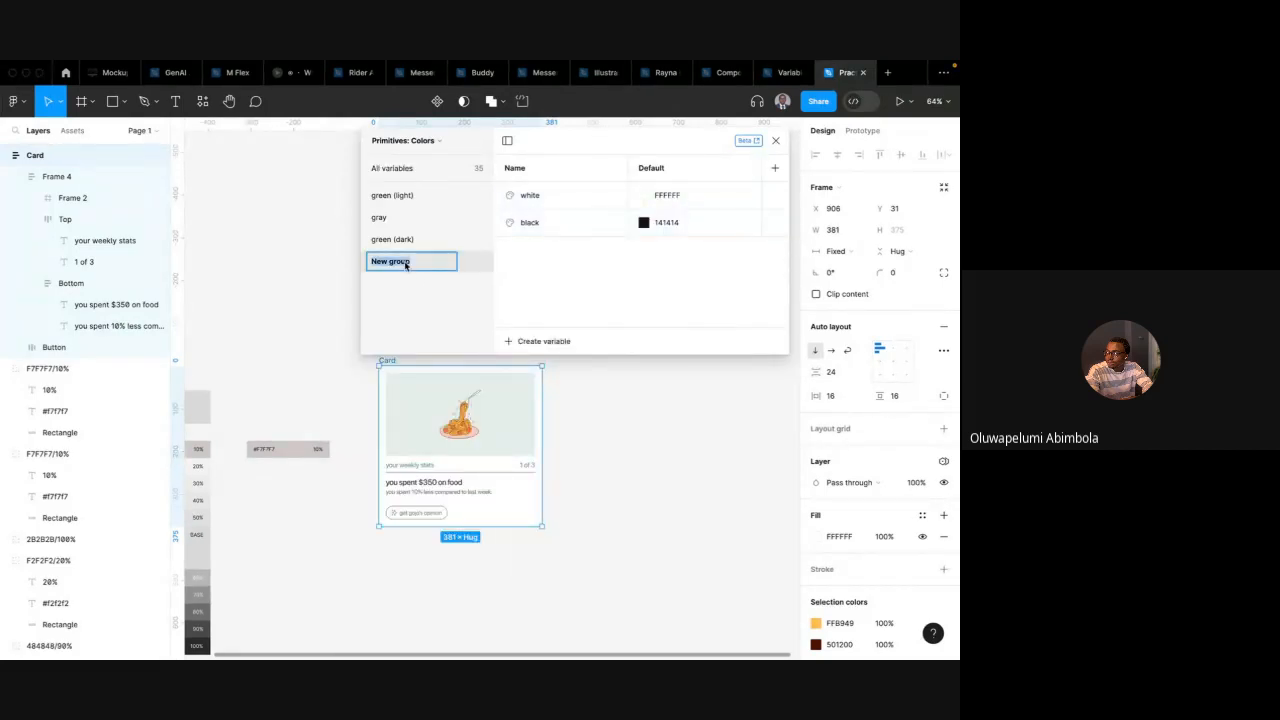
{"action": "type", "text": "Neutral/SOlid"}
{"action": "key", "text": "Return"}
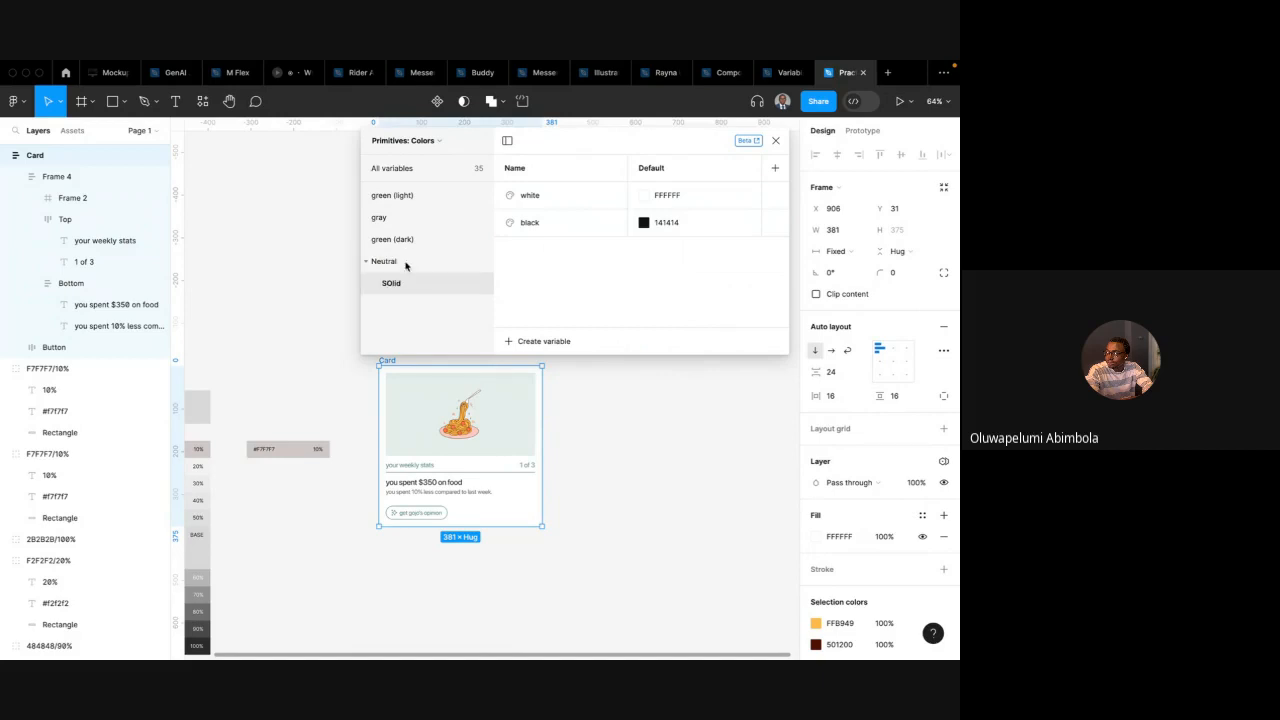
{"action": "double_click", "coordinate": [392, 284]}
{"action": "key", "text": "BackSpace"}
{"action": "type", "text": "o"}
{"action": "key", "text": "Return"}
In the Neutral group, create a white colour variable named alpha-87 with 87% opacity
{"action": "left_click", "coordinate": [431, 268]}
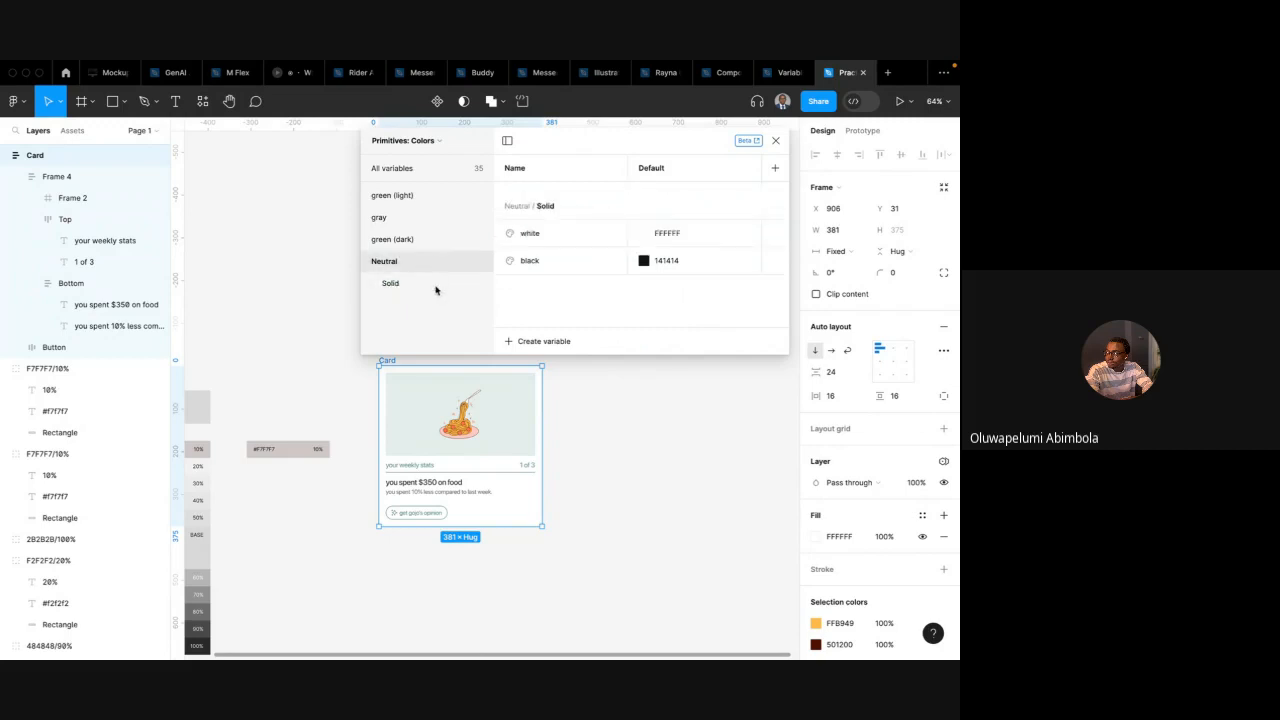
{"action": "left_click", "coordinate": [435, 289]}
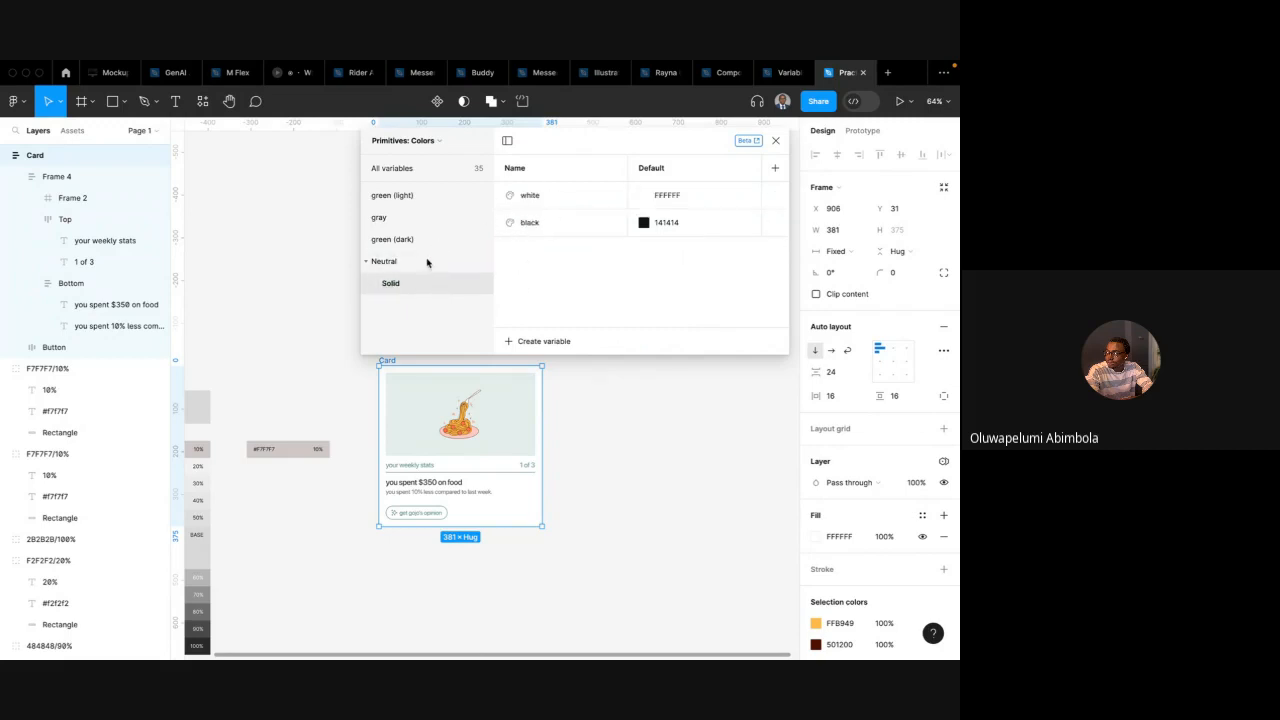
{"action": "left_click", "coordinate": [426, 262]}
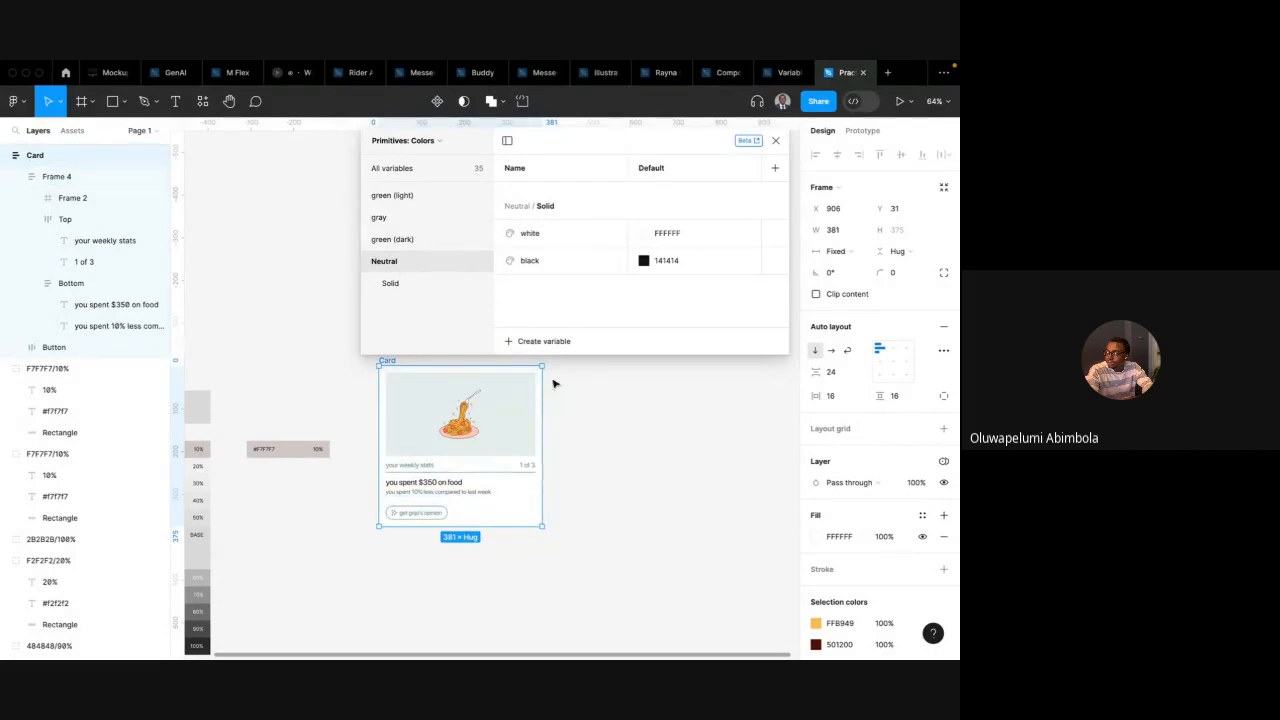
{"action": "left_click", "coordinate": [536, 343]}
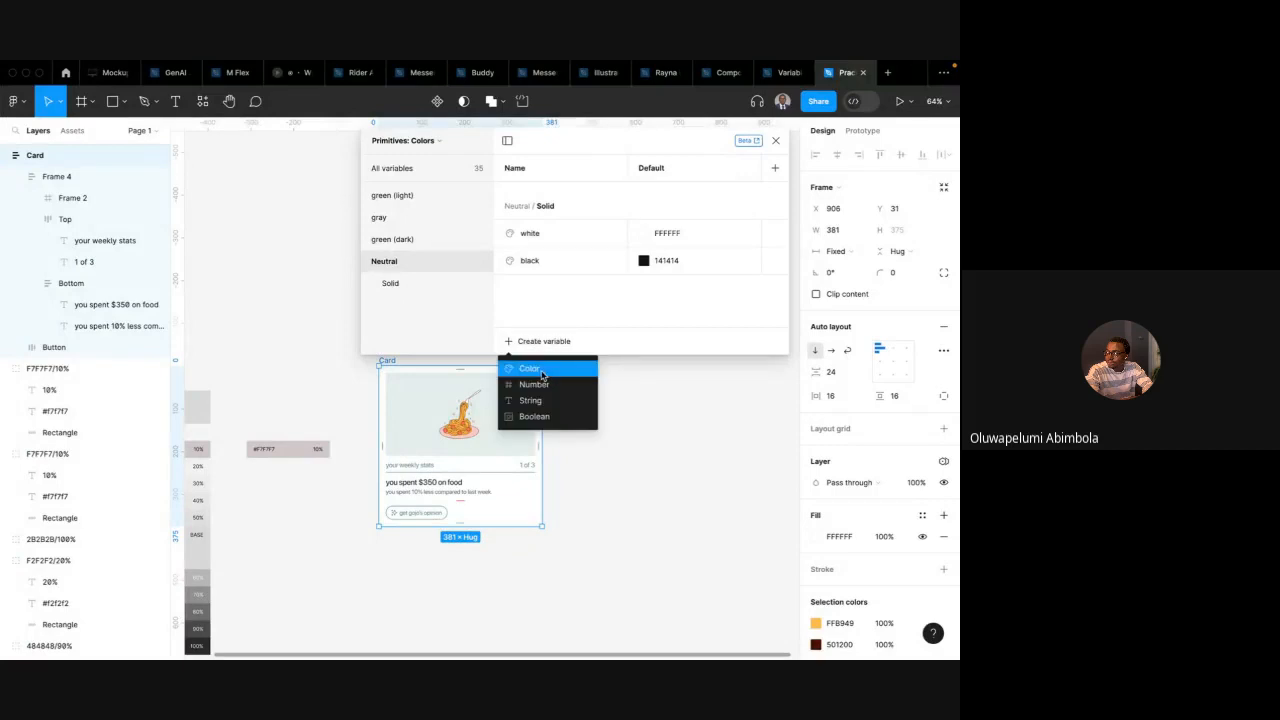
{"action": "left_click", "coordinate": [541, 370]}
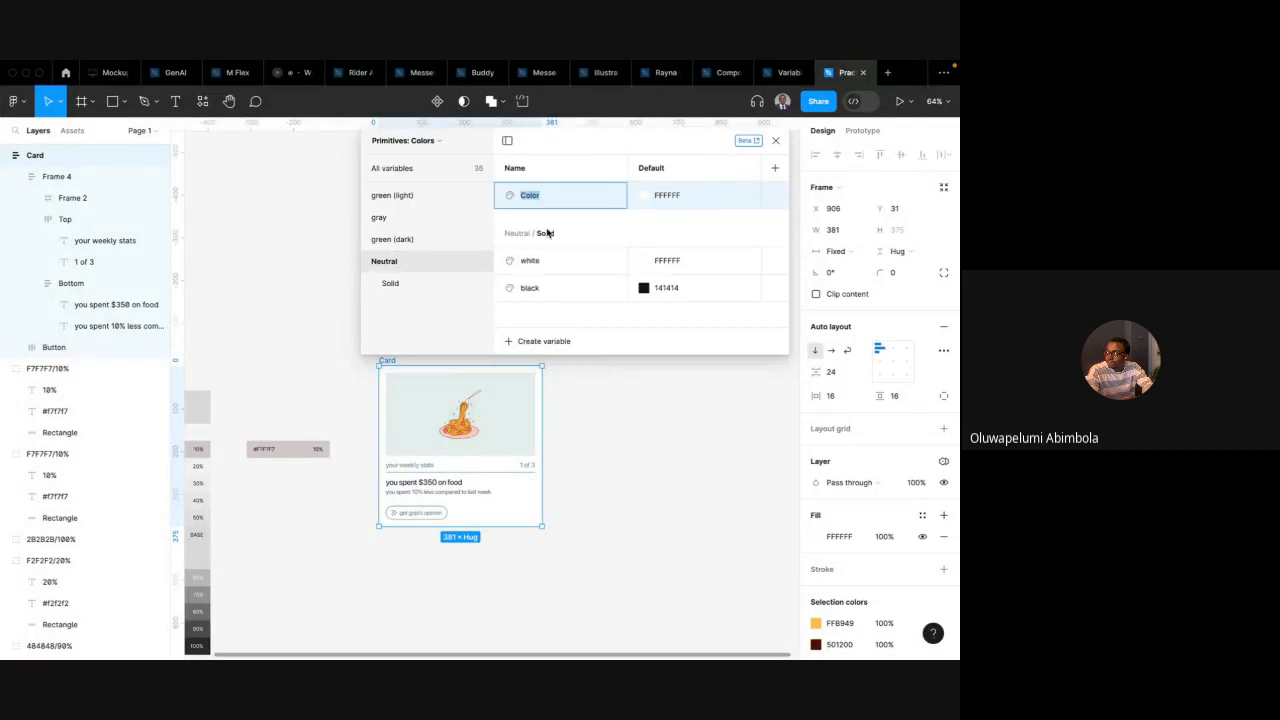
{"action": "type", "text": "alpha-87"}
{"action": "key", "text": "Return"}
{"action": "left_click", "coordinate": [643, 195]}
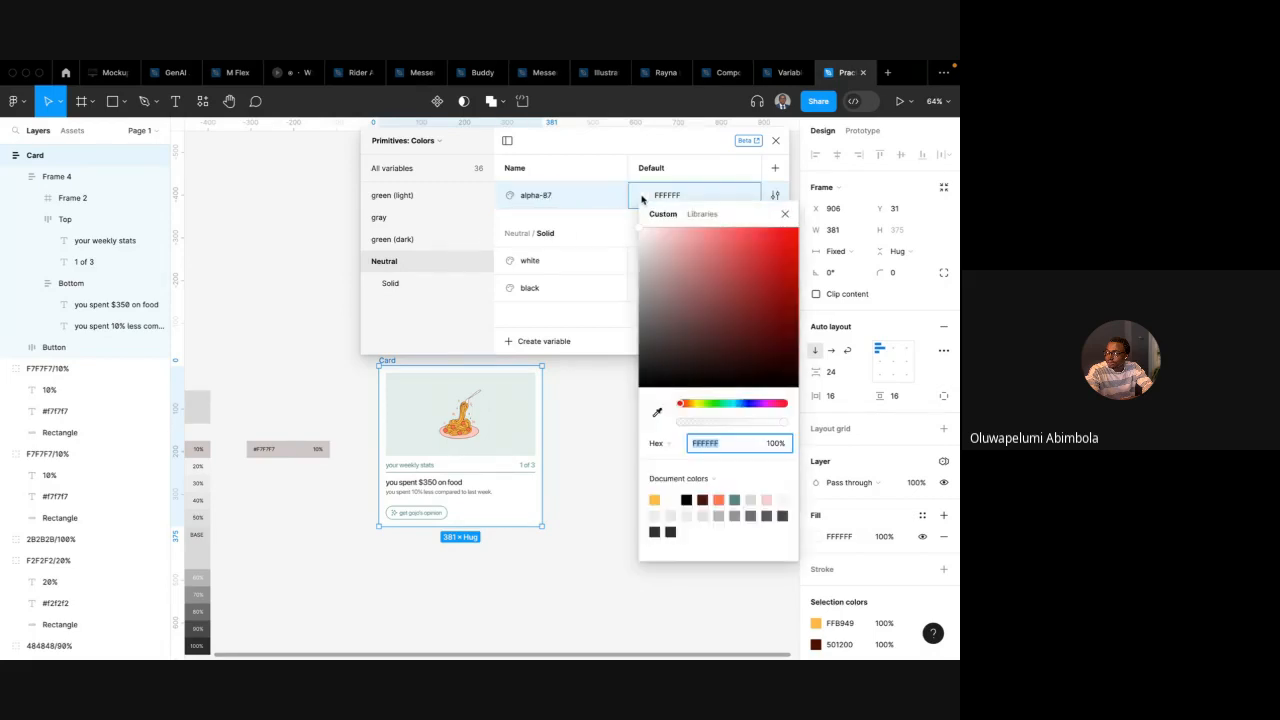
{"action": "left_click", "coordinate": [771, 443]}
{"action": "type", "text": "87"}
{"action": "key", "text": "Return"}
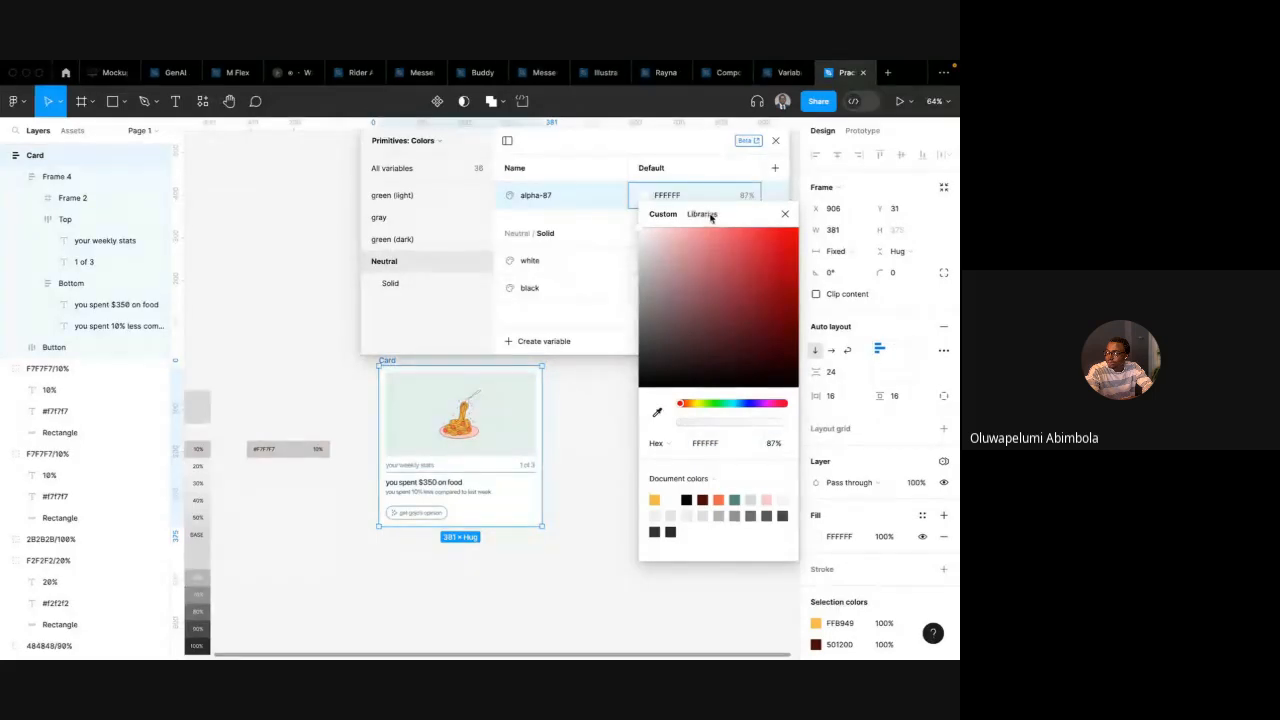
{"action": "left_click", "coordinate": [573, 216]}
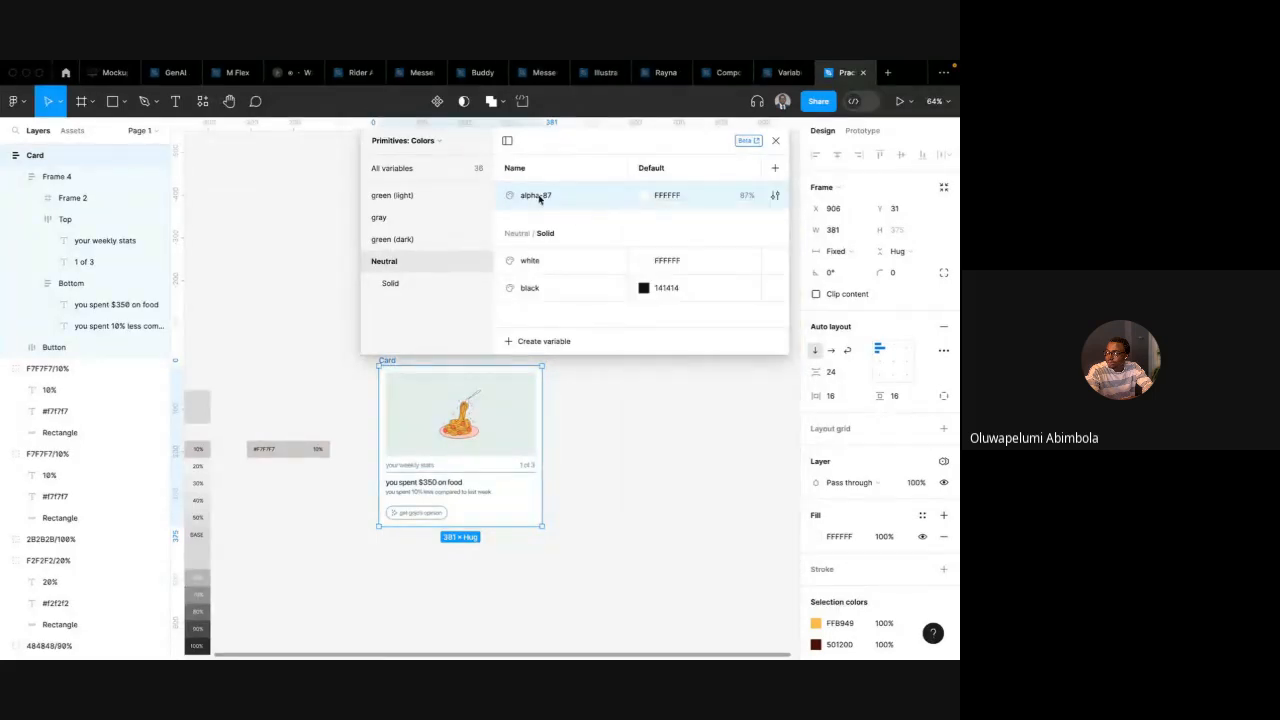
Duplicate alpha-87, rename the copy alpha-70, and set its opacity to 70%
{"action": "left_click", "coordinate": [530, 344]}
{"action": "left_click", "coordinate": [552, 196]}
{"action": "right_click", "coordinate": [540, 198]}
{"action": "left_click", "coordinate": [570, 241]}
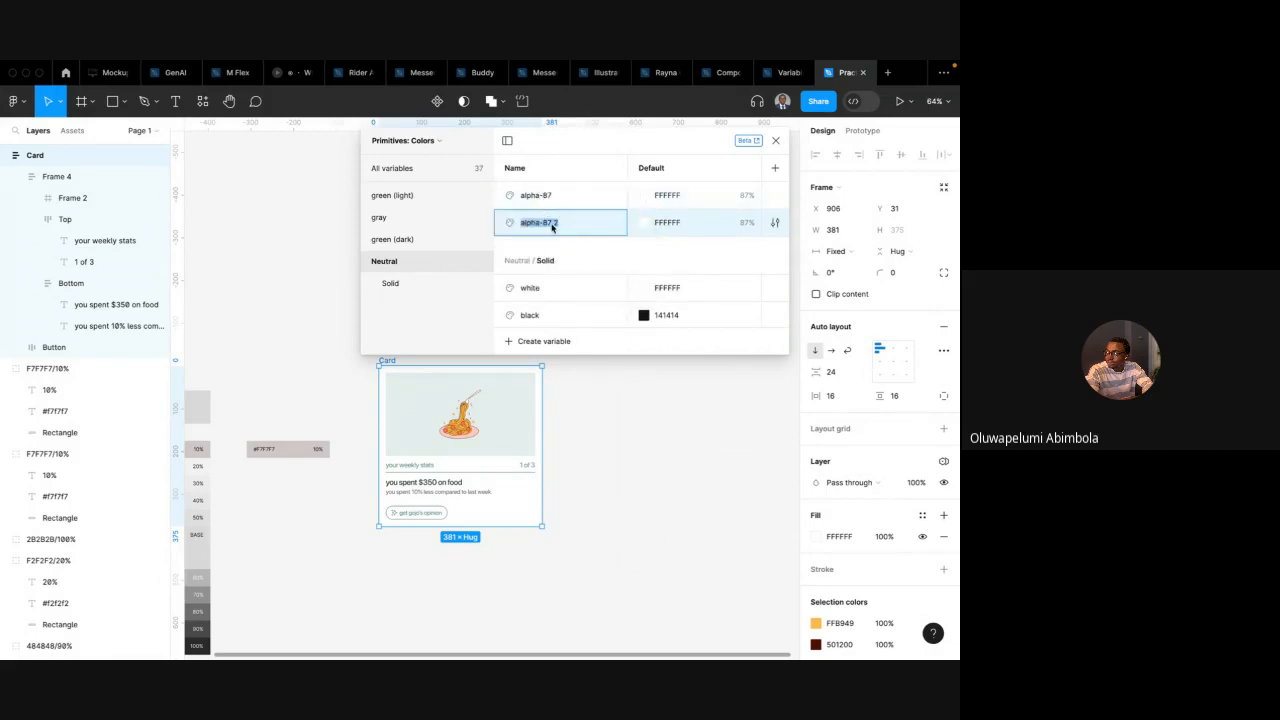
{"action": "left_click_drag", "start_coordinate": [557, 226], "coordinate": [543, 228]}
{"action": "type", "text": "70"}
{"action": "key", "text": "Return"}
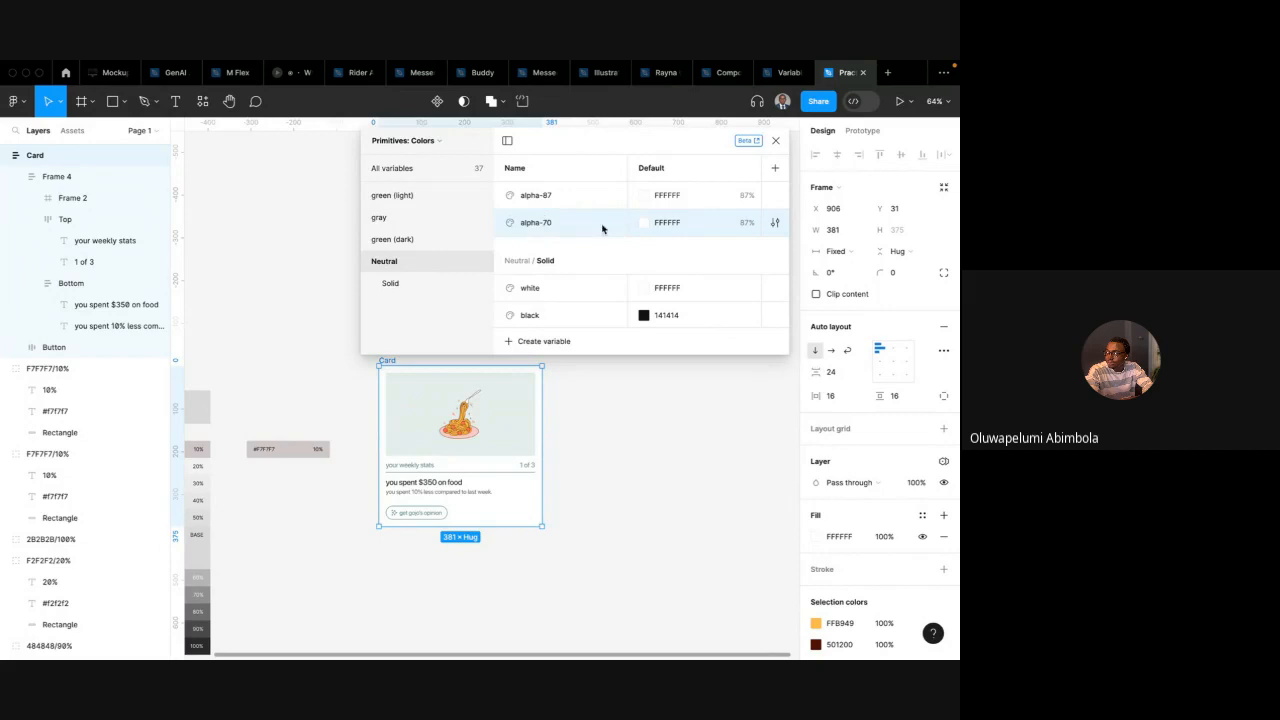
{"action": "left_click", "coordinate": [716, 224]}
{"action": "left_click", "coordinate": [644, 224]}
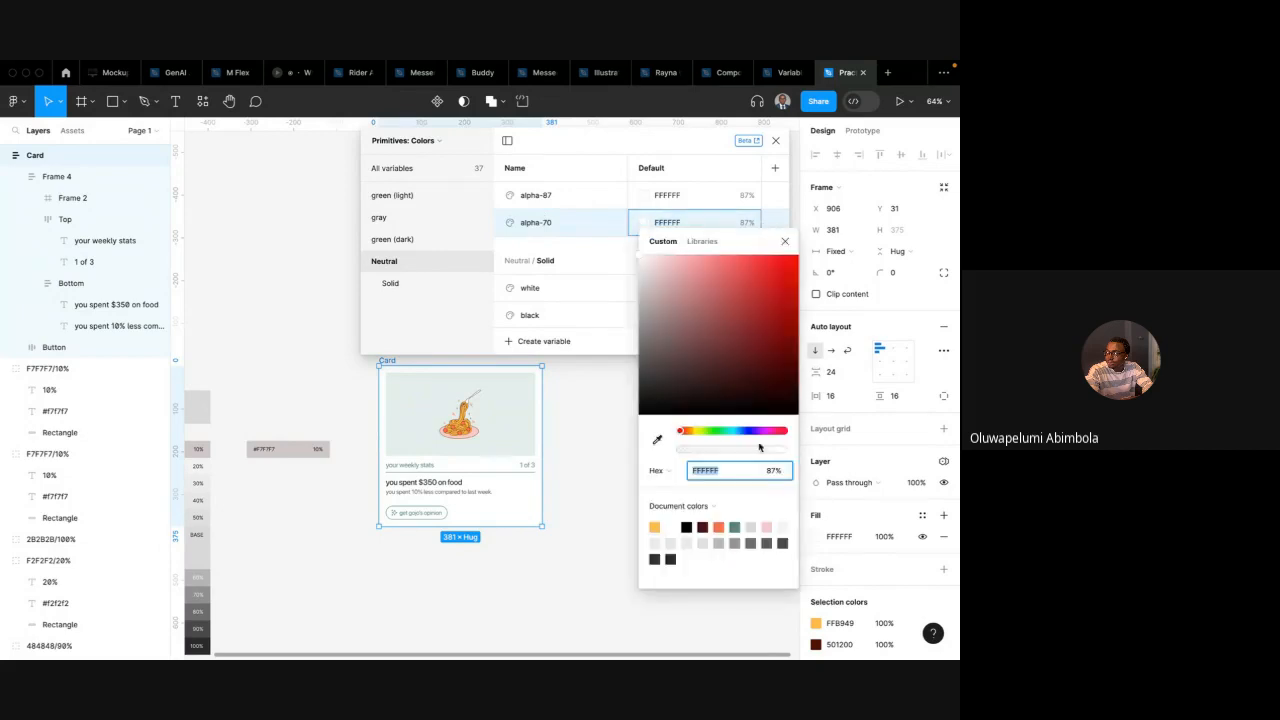
{"action": "left_click", "coordinate": [775, 474]}
{"action": "type", "text": "70"}
{"action": "key", "text": "Return"}
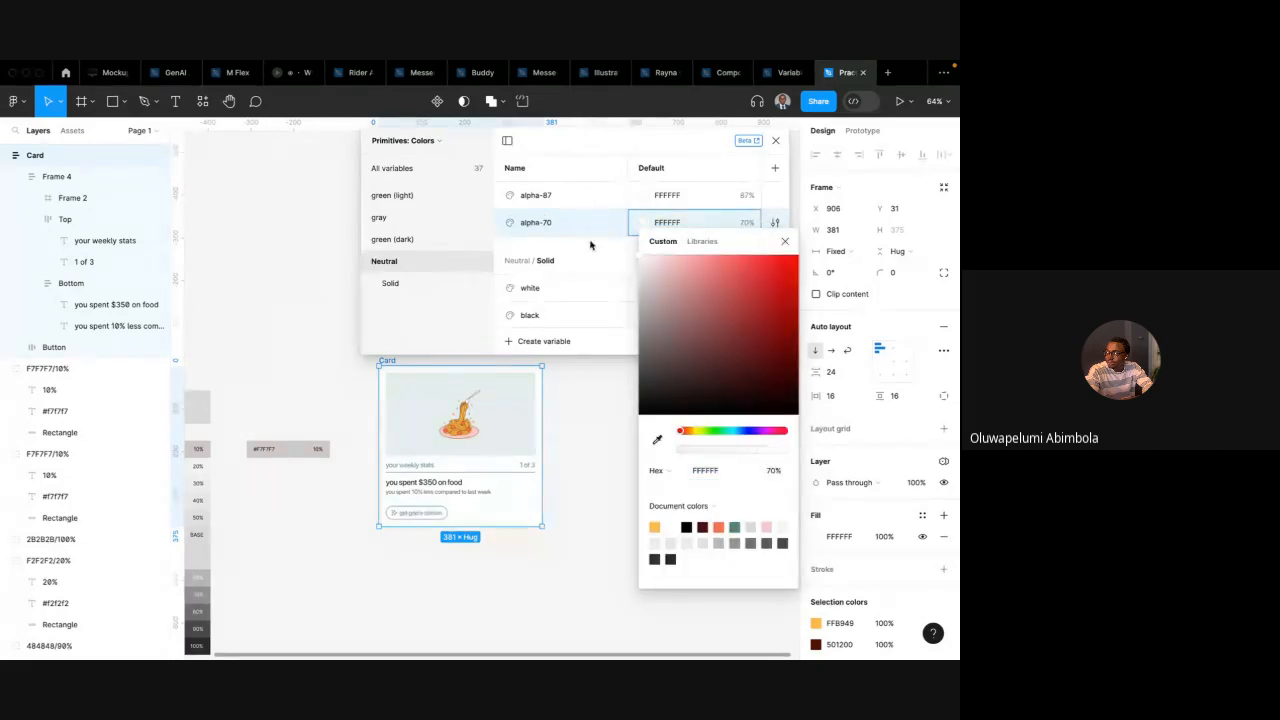
{"action": "left_click", "coordinate": [543, 228]}
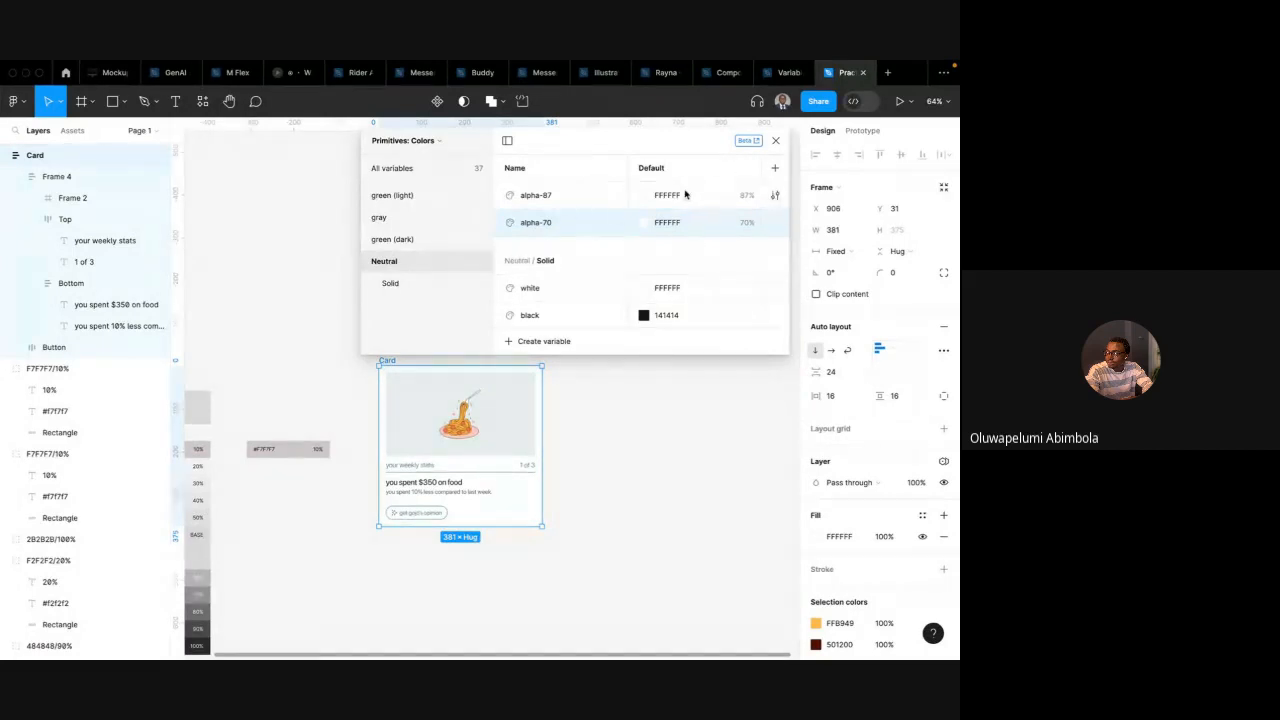
Create another white colour variable named alpha-60 with 60% opacity
{"action": "left_click", "coordinate": [530, 342]}
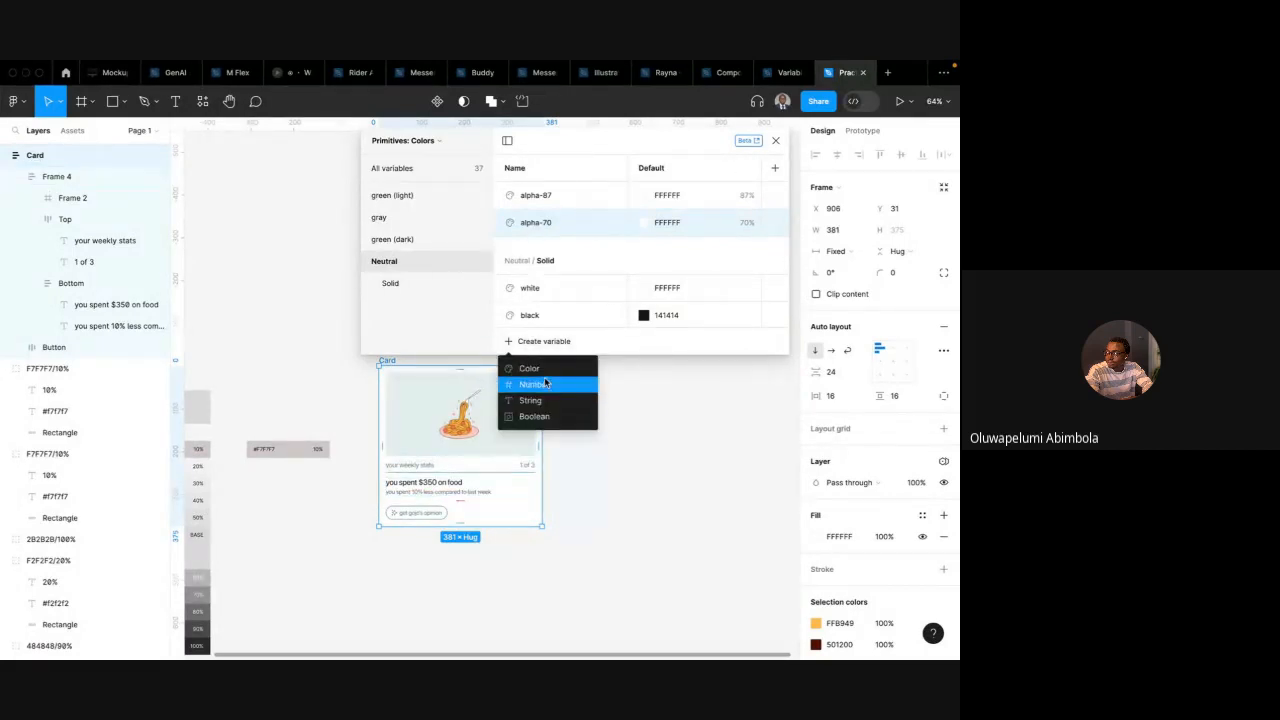
{"action": "left_click", "coordinate": [544, 371]}
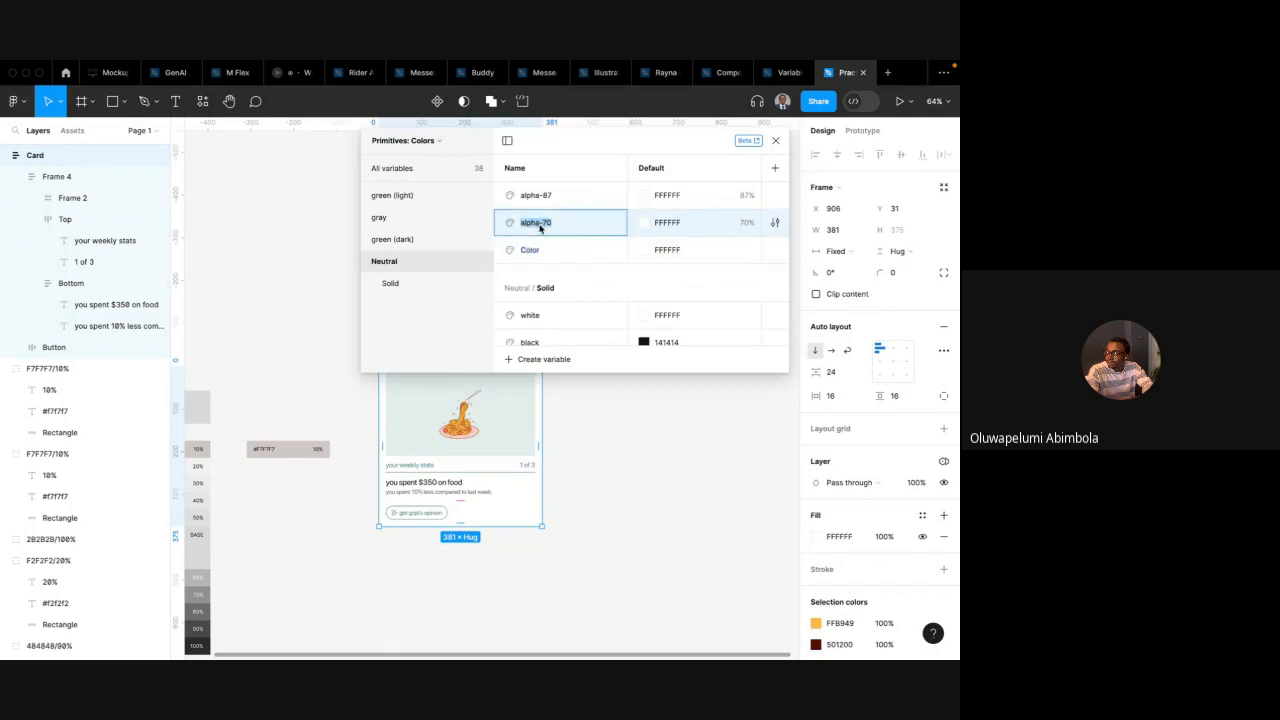
{"action": "left_click", "coordinate": [537, 250]}
{"action": "double_click", "coordinate": [537, 250]}
{"action": "type", "text": "alpha-70"}
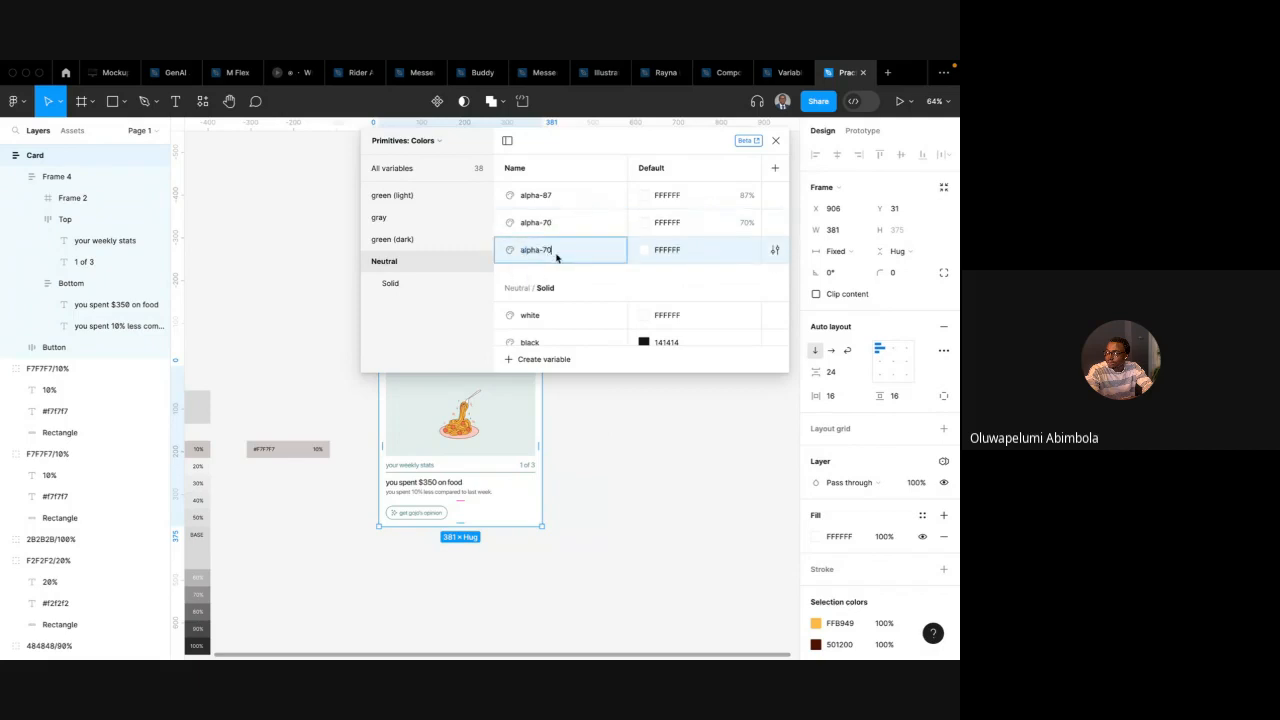
{"action": "type", "text": "60"}
{"action": "key", "text": "Return"}
{"action": "left_click", "coordinate": [646, 252]}
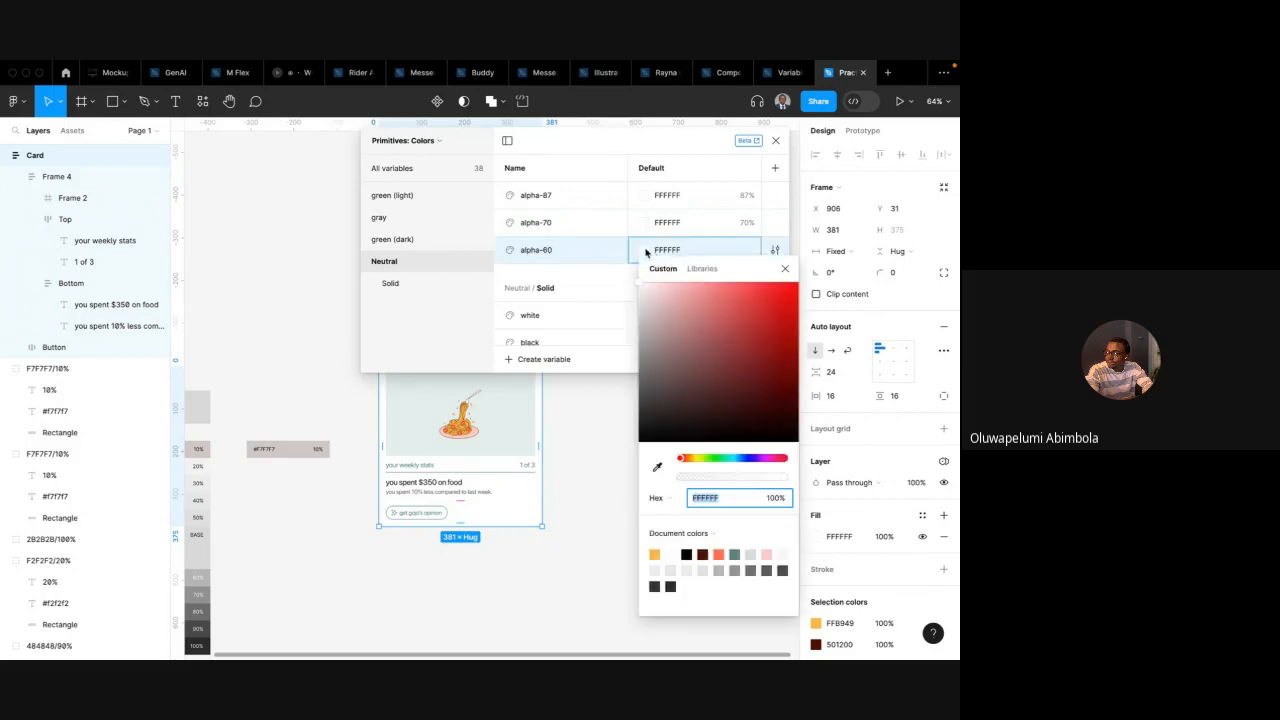
{"action": "left_click", "coordinate": [775, 498]}
{"action": "type", "text": "60"}
{"action": "key", "text": "Return"}
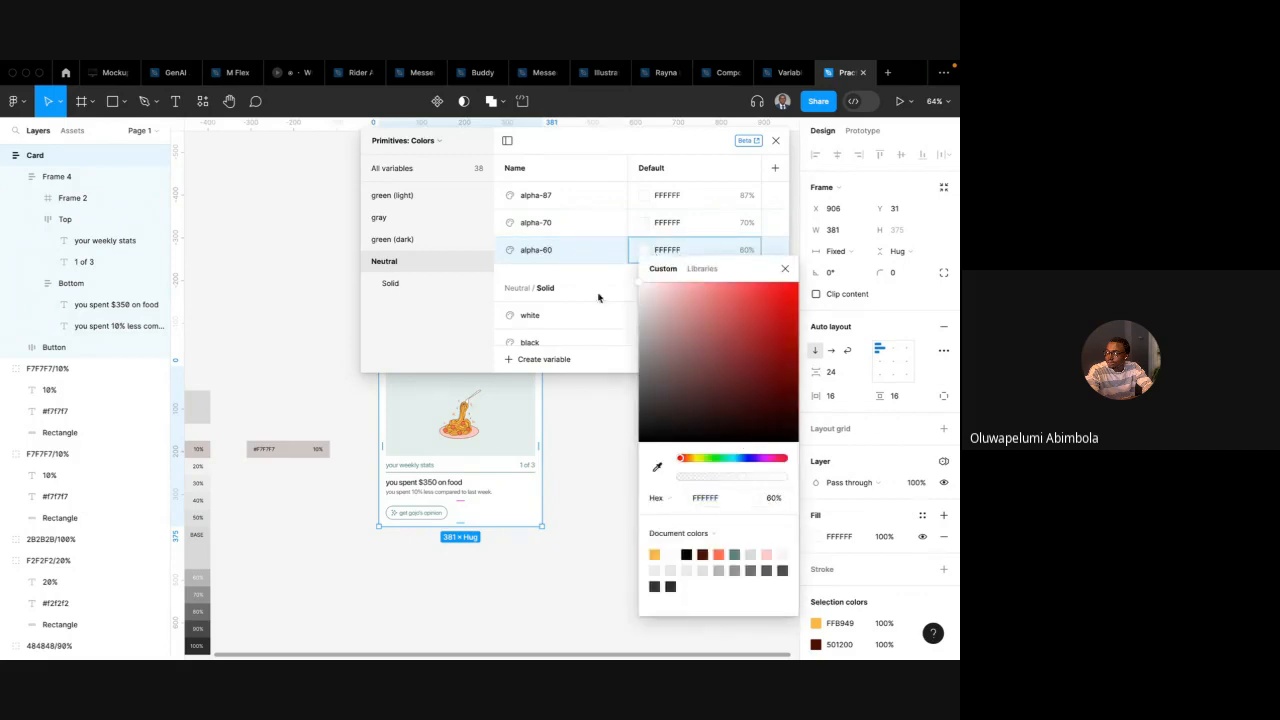
{"action": "left_click", "coordinate": [590, 272]}
Duplicate the three alpha variables and undo the duplication
{"action": "left_click", "coordinate": [545, 198], "text": "shift"}
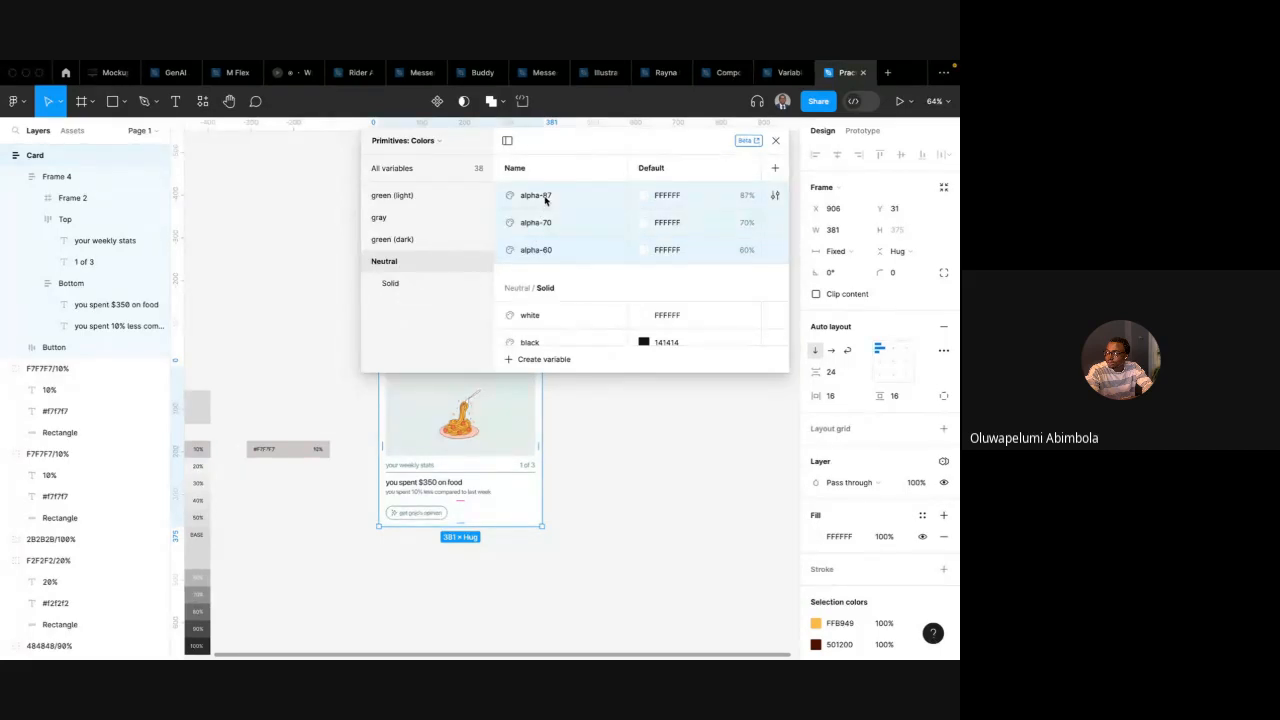
{"action": "right_click", "coordinate": [524, 221]}
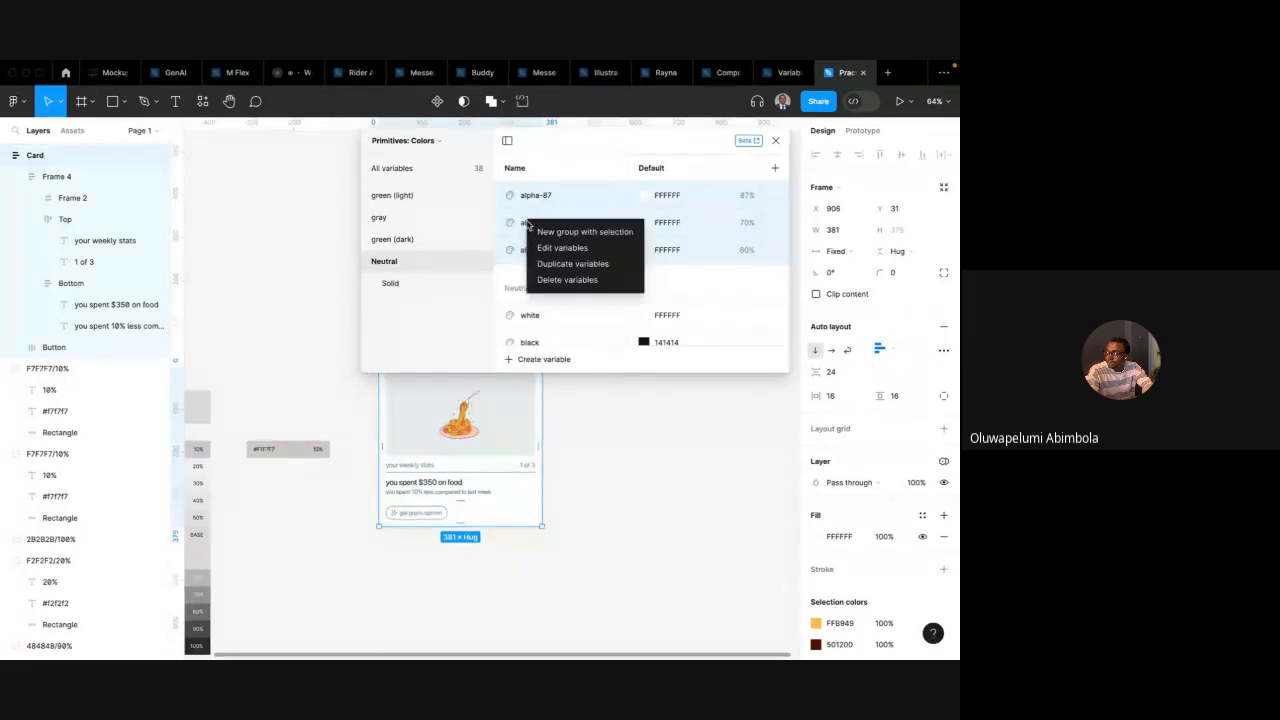
{"action": "left_click", "coordinate": [570, 263]}
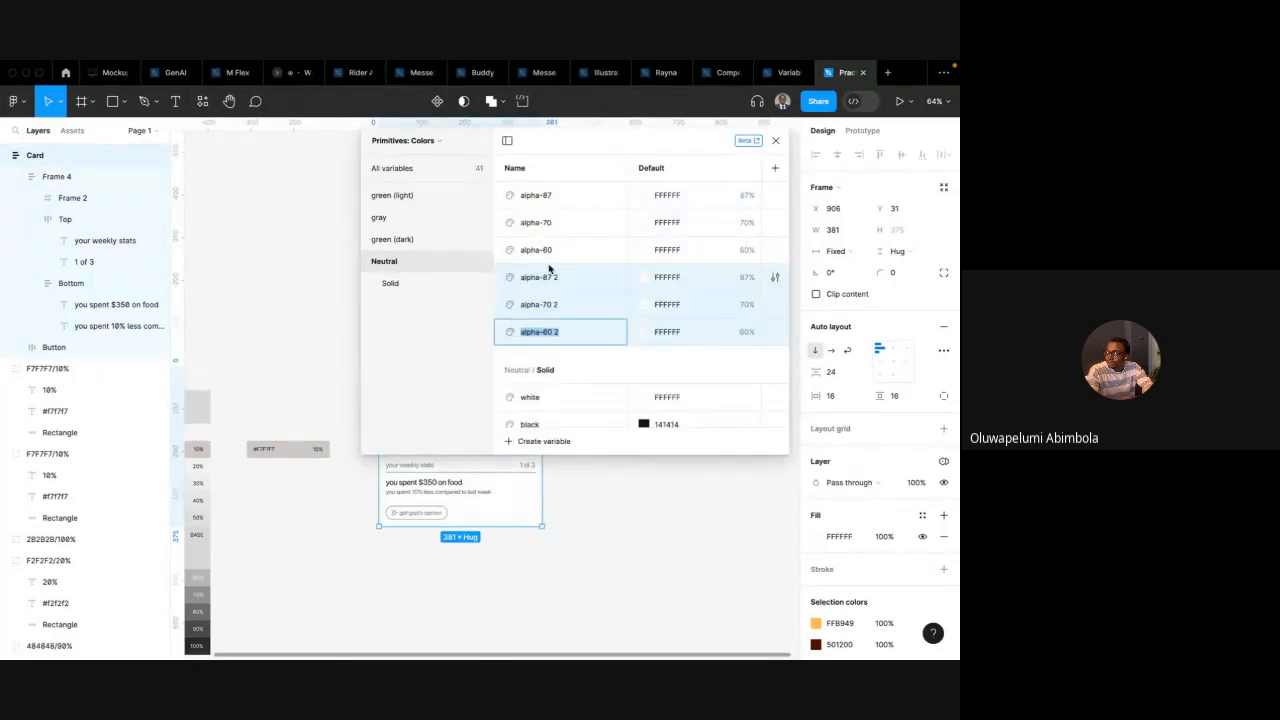
{"action": "left_click", "coordinate": [532, 310]}
{"action": "key", "text": "super+z"}
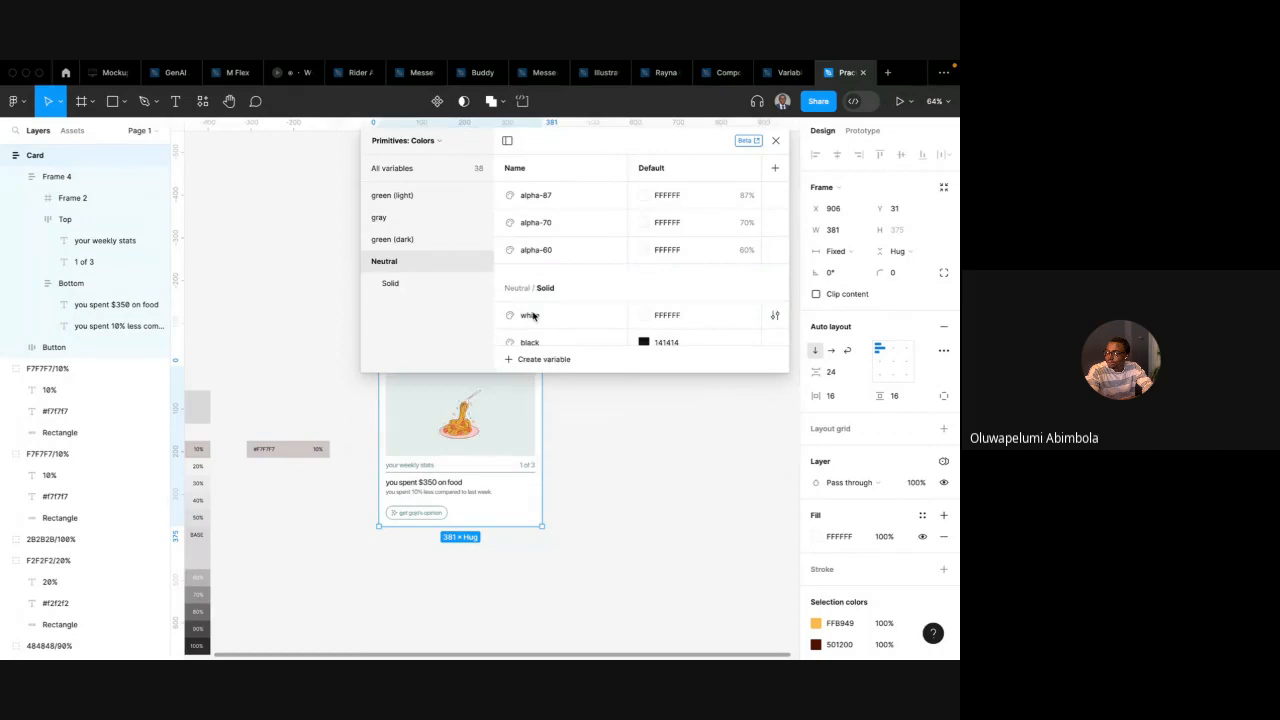
Group the three alpha variables into a new Neutral subgroup named alpha/white
{"action": "left_click", "coordinate": [558, 200]}
{"action": "left_click", "coordinate": [557, 251], "text": "shift"}
{"action": "right_click", "coordinate": [559, 256]}
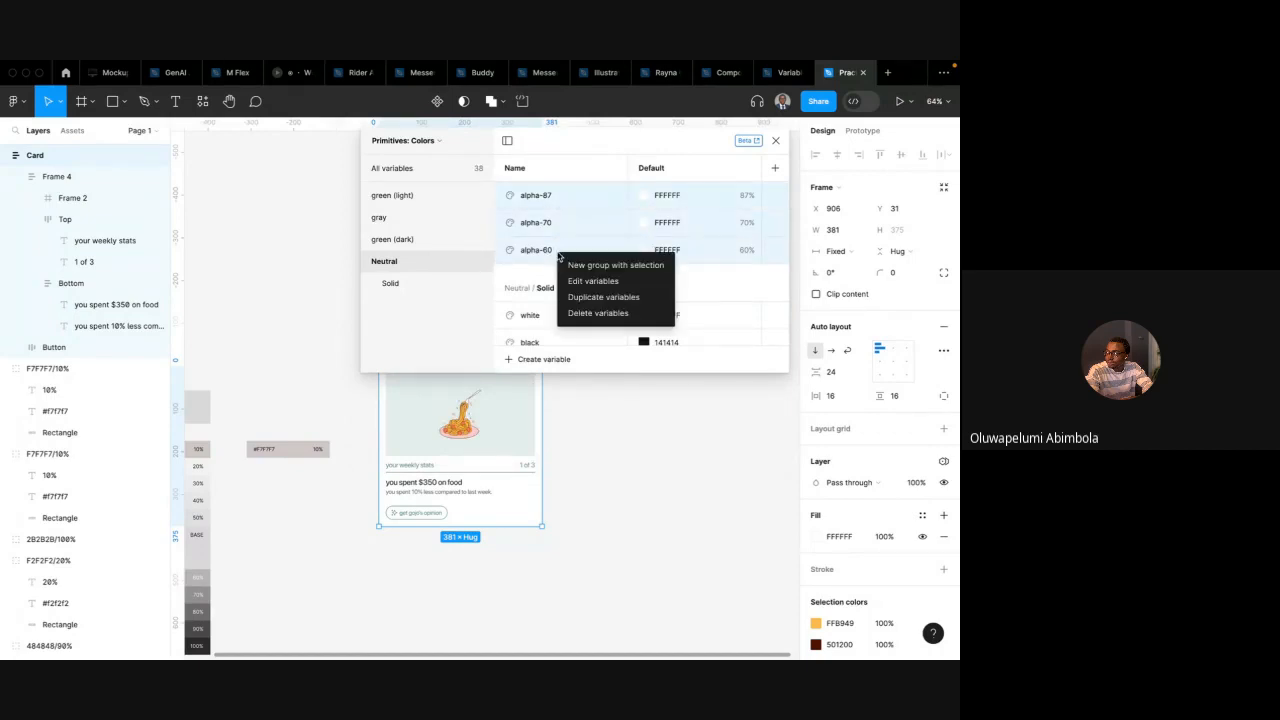
{"action": "left_click", "coordinate": [590, 265]}
{"action": "left_click", "coordinate": [408, 308]}
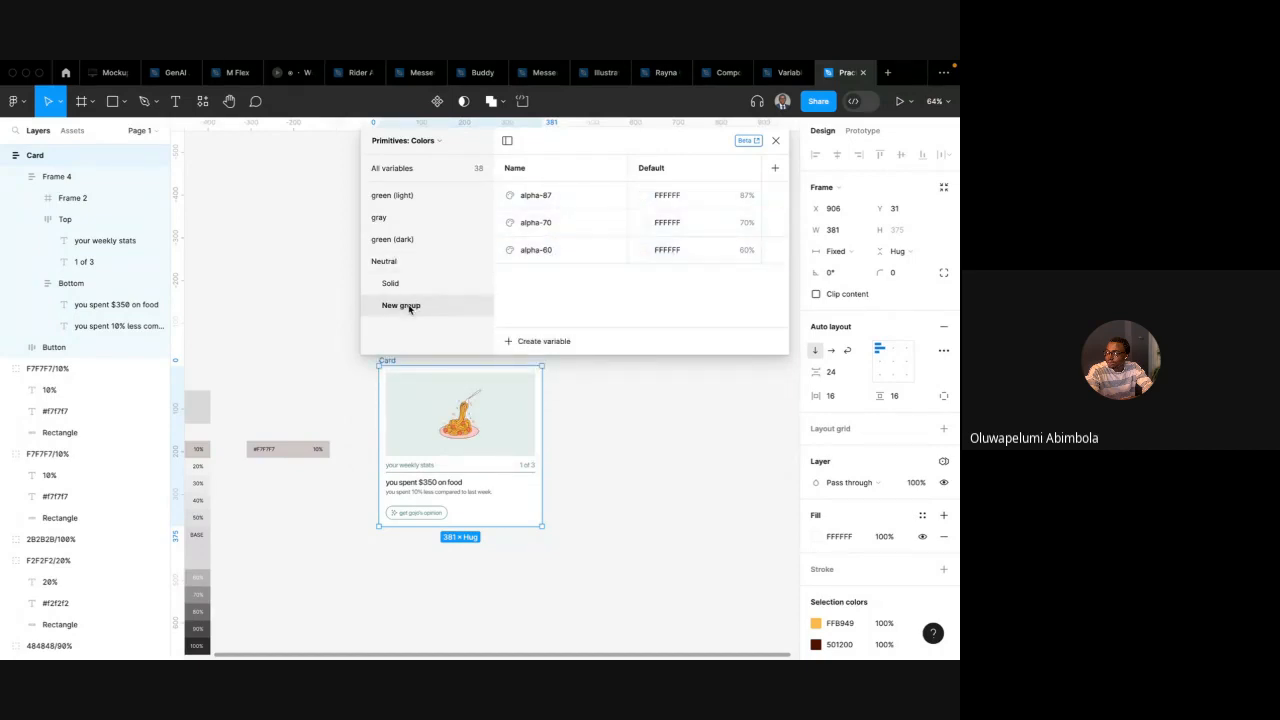
{"action": "double_click", "coordinate": [408, 308]}
{"action": "type", "text": "Alpha"}
{"action": "type", "text": "s/Wh"}
{"action": "type", "text": "white"}
{"action": "key", "text": "Return"}
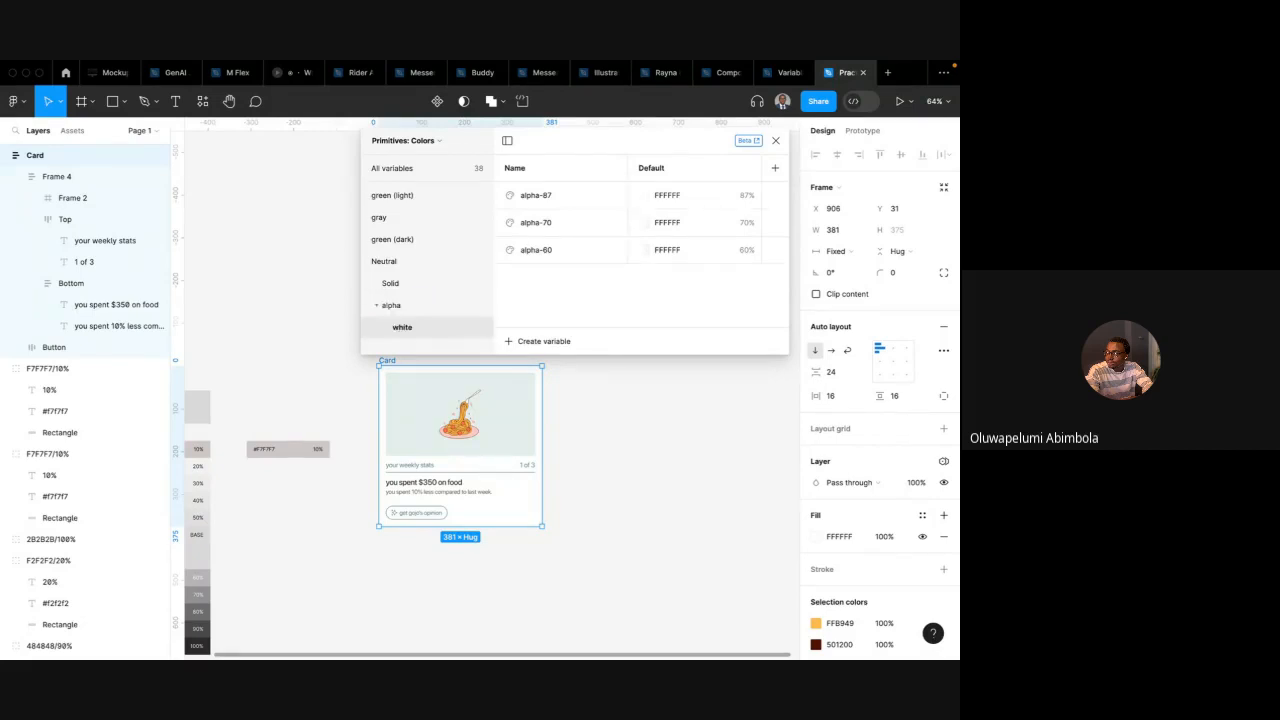
Rename the Solid and Neutral variable groups to lowercase solid and neutral
{"action": "left_click", "coordinate": [403, 289]}
{"action": "double_click", "coordinate": [395, 286]}
{"action": "type", "text": "so"}
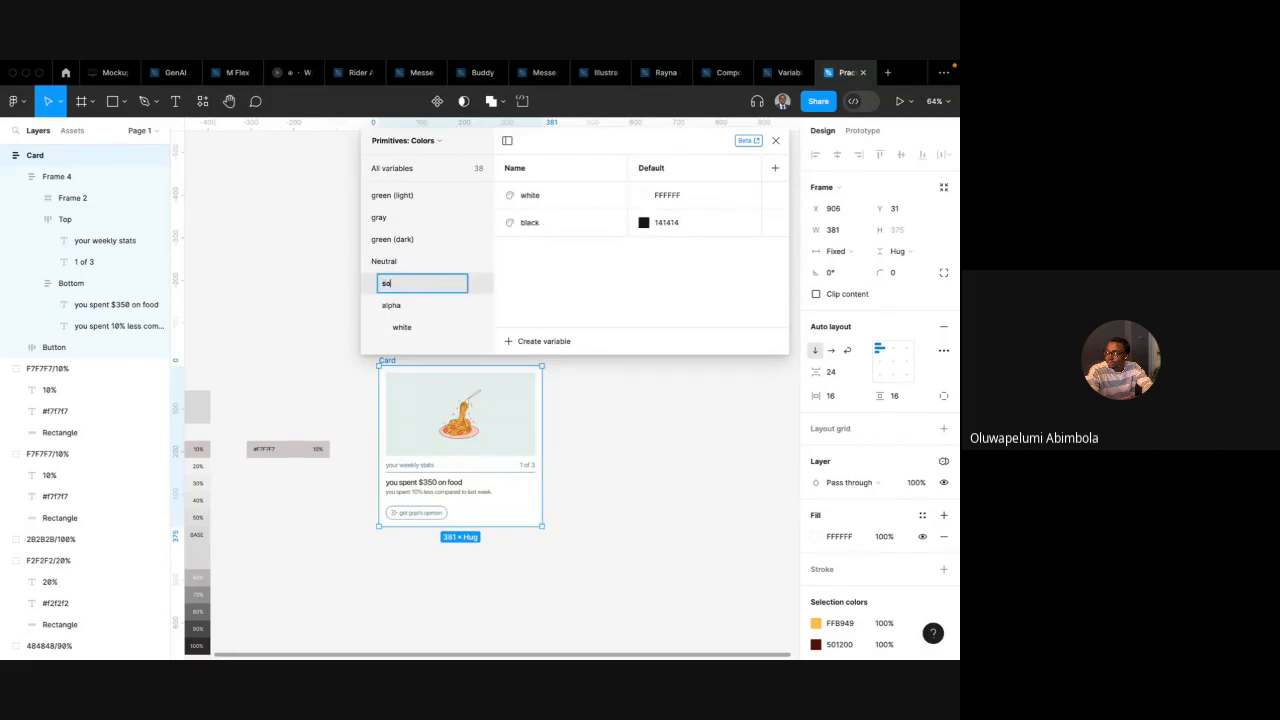
{"action": "type", "text": "lid"}
{"action": "key", "text": "Return"}
{"action": "left_click", "coordinate": [393, 266]}
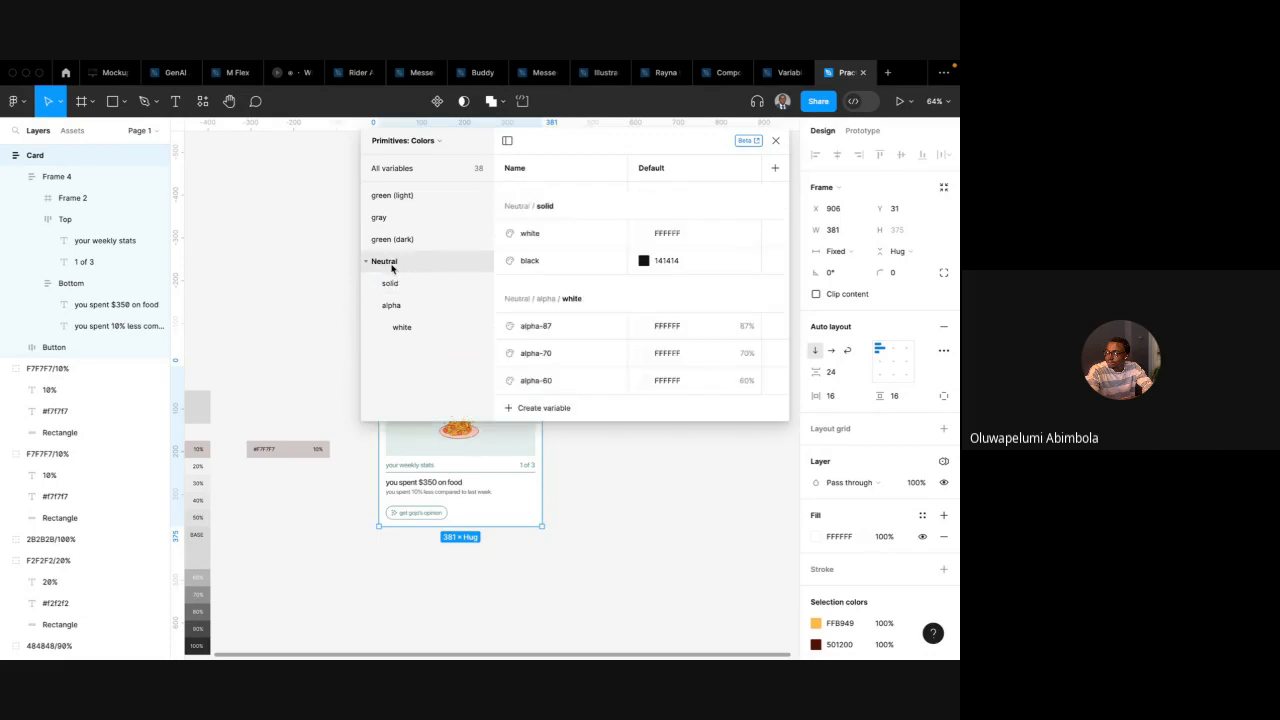
{"action": "double_click", "coordinate": [392, 267]}
{"action": "type", "text": "neutral"}
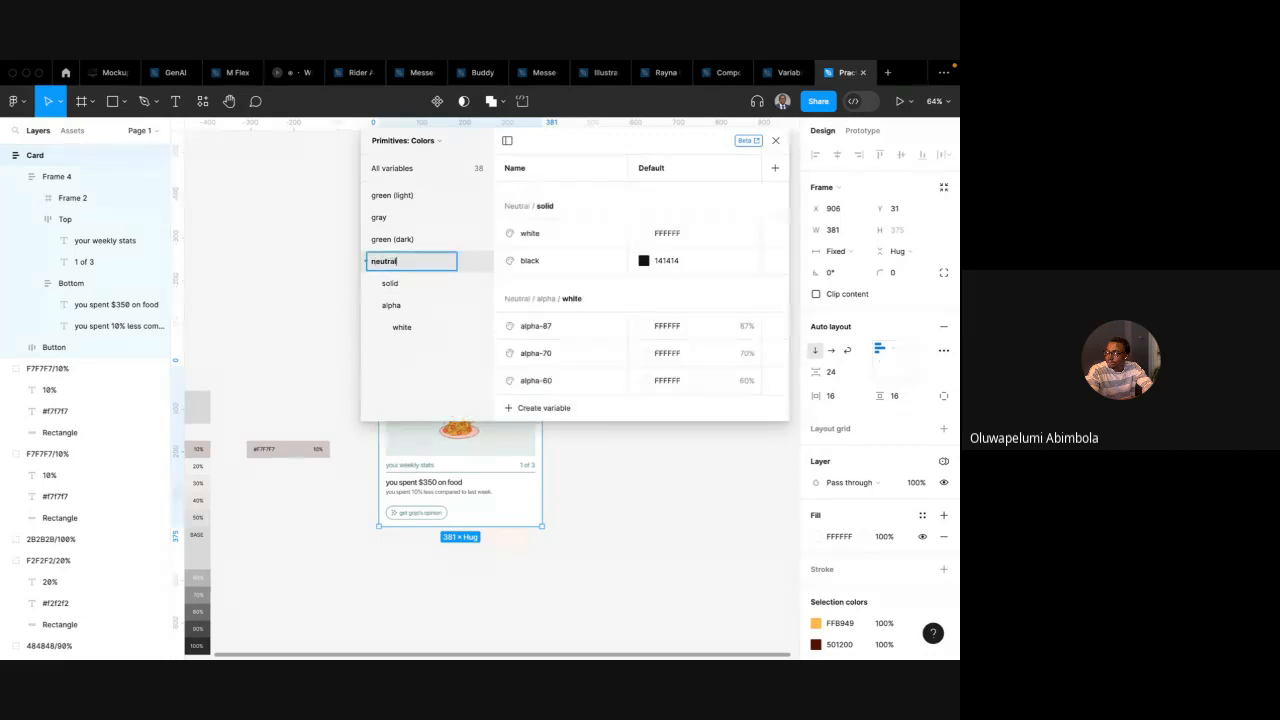
{"action": "key", "text": "Return"}
Review the variables in the neutral solid, alpha and white groups and the collection switcher, then close the variables panel
{"action": "left_click", "coordinate": [394, 307]}
{"action": "left_click", "coordinate": [403, 327]}
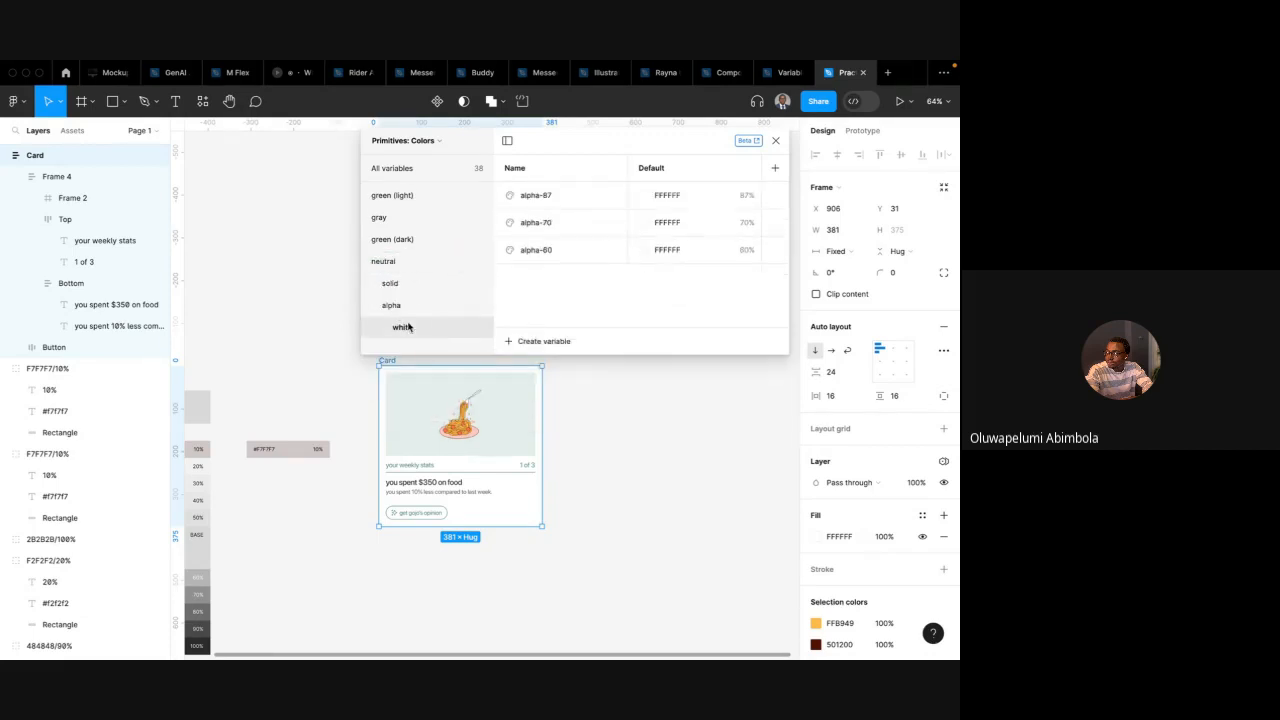
{"action": "left_click", "coordinate": [412, 308]}
{"action": "left_click", "coordinate": [411, 328]}
{"action": "left_click", "coordinate": [404, 286]}
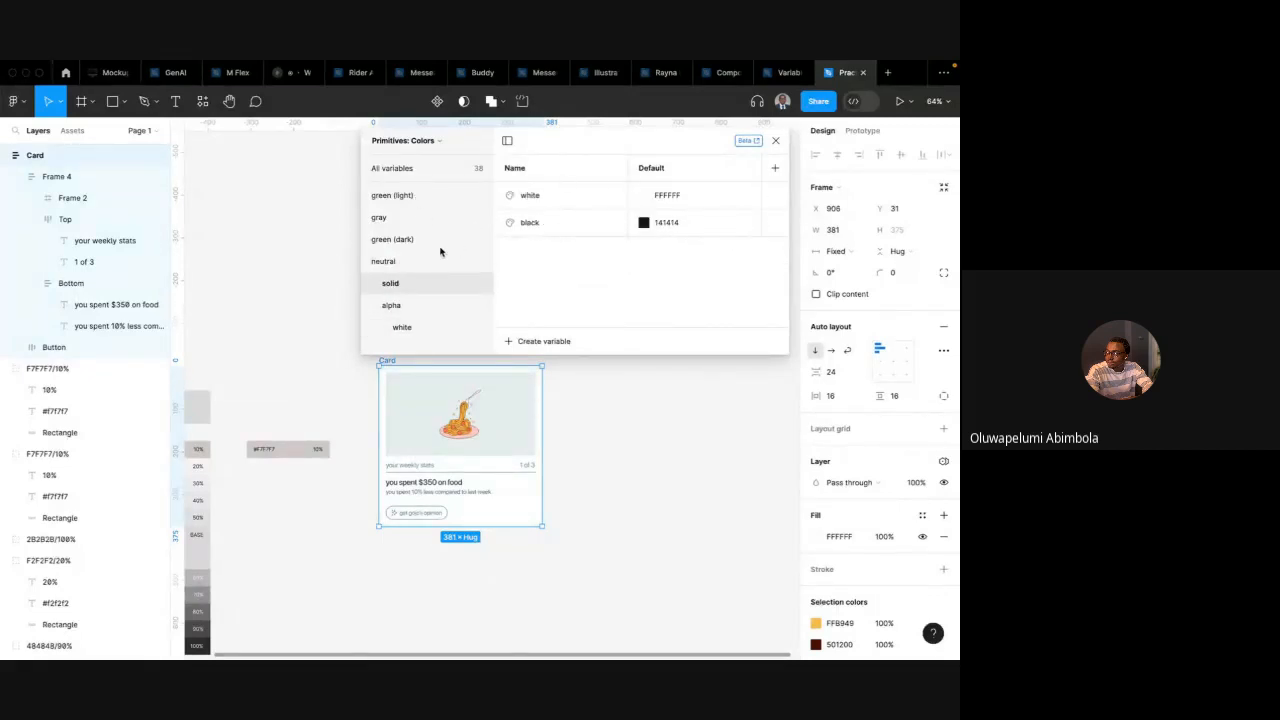
{"action": "scroll", "coordinate": [423, 394], "scroll_direction": "left", "scroll_amount": 1}
{"action": "scroll", "coordinate": [421, 390], "scroll_direction": "up", "scroll_amount": 1}
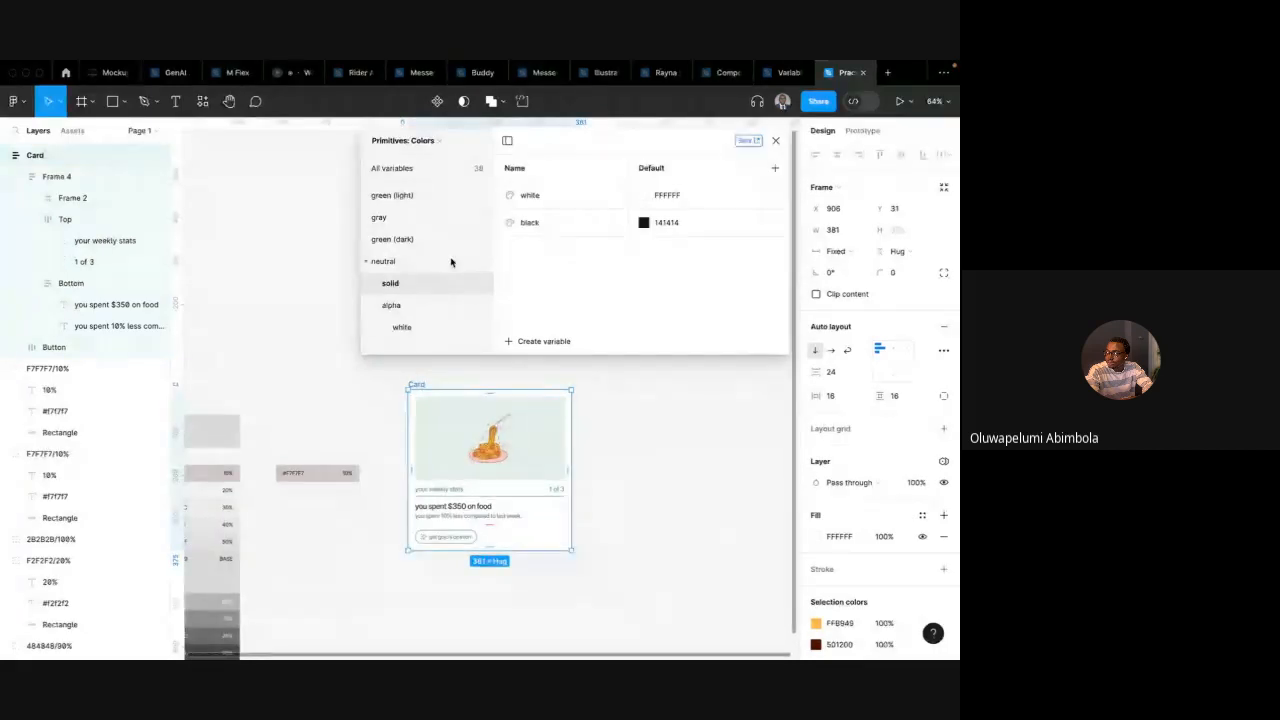
{"action": "left_click", "coordinate": [421, 312]}
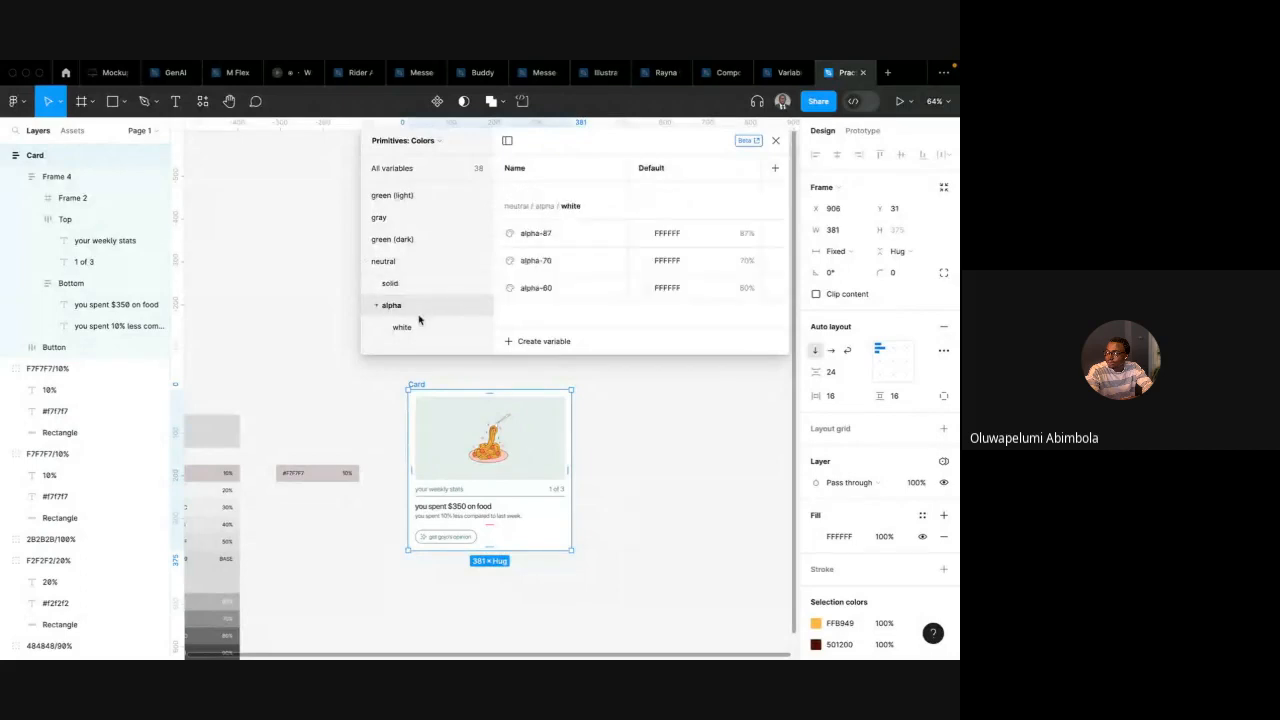
{"action": "left_click", "coordinate": [419, 329]}
{"action": "left_click", "coordinate": [419, 306]}
{"action": "left_click", "coordinate": [433, 143]}
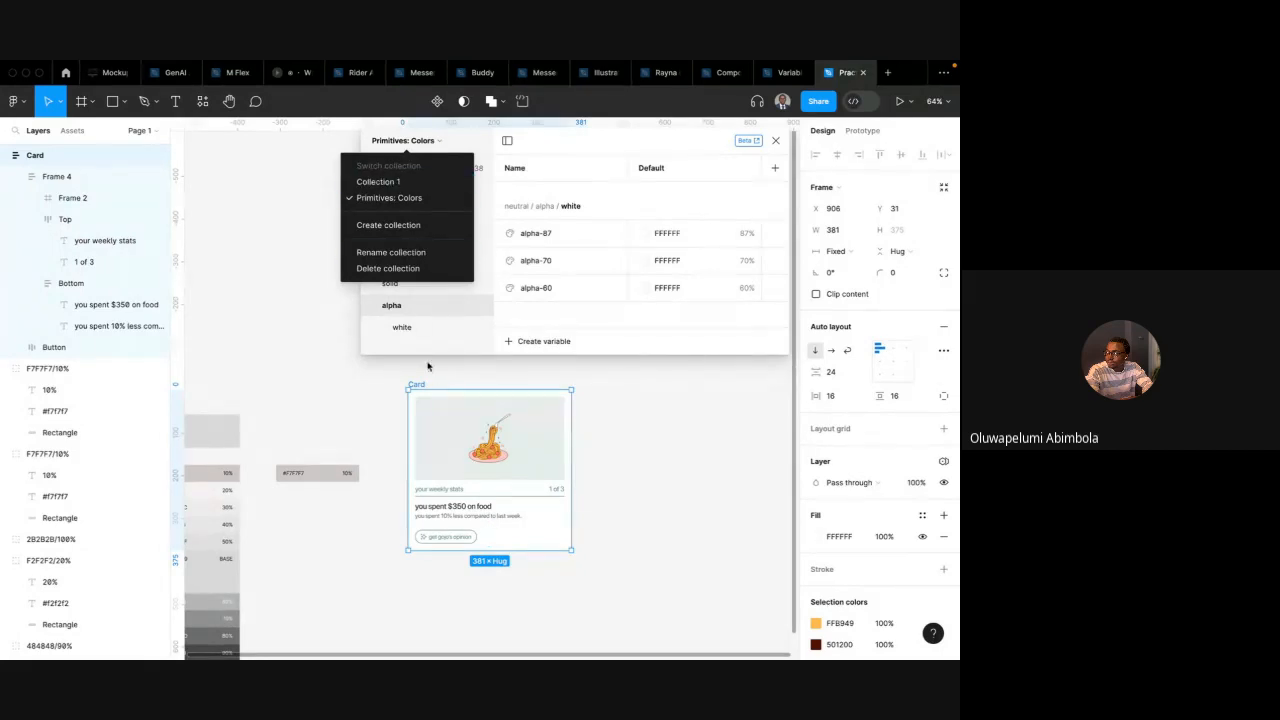
{"action": "left_click", "coordinate": [433, 427]}
{"action": "scroll", "coordinate": [437, 426], "scroll_direction": "left", "scroll_amount": 2}
{"action": "left_click", "coordinate": [434, 383]}
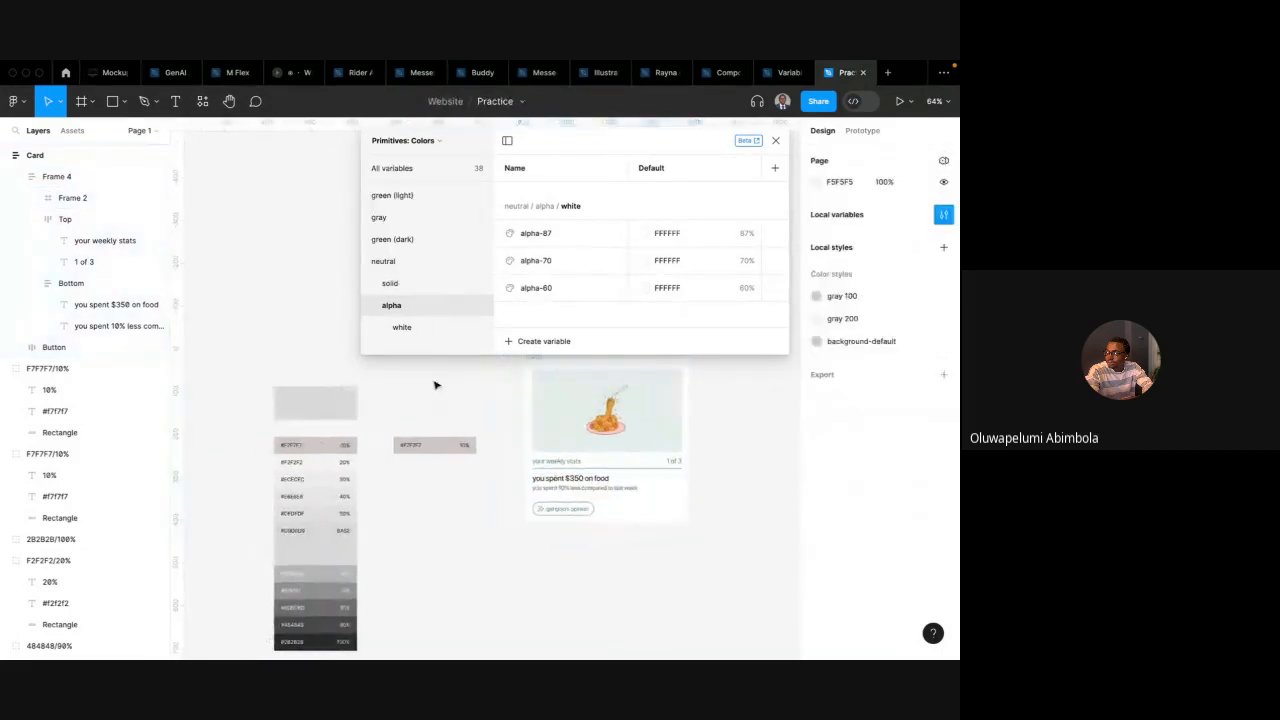
{"action": "scroll", "coordinate": [434, 383], "scroll_direction": "up", "scroll_amount": 1}
{"action": "left_click", "coordinate": [773, 141]}
Add a text note beside the card listing Background, text, border, icon
{"action": "scroll", "coordinate": [629, 349], "scroll_direction": "right", "scroll_amount": 3}
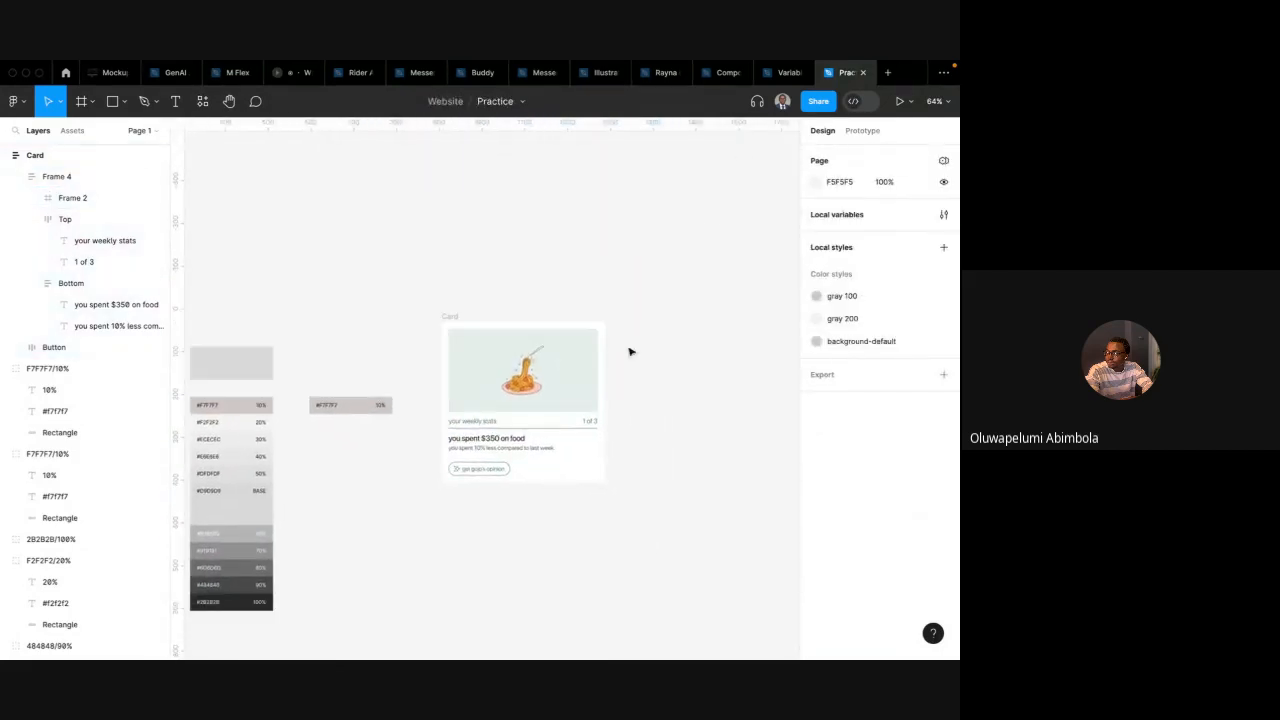
{"action": "scroll", "coordinate": [620, 340], "scroll_direction": "up", "scroll_amount": 2}
{"action": "key", "text": "t"}
{"action": "left_click", "coordinate": [596, 313]}
{"action": "type", "text": "Ba"}
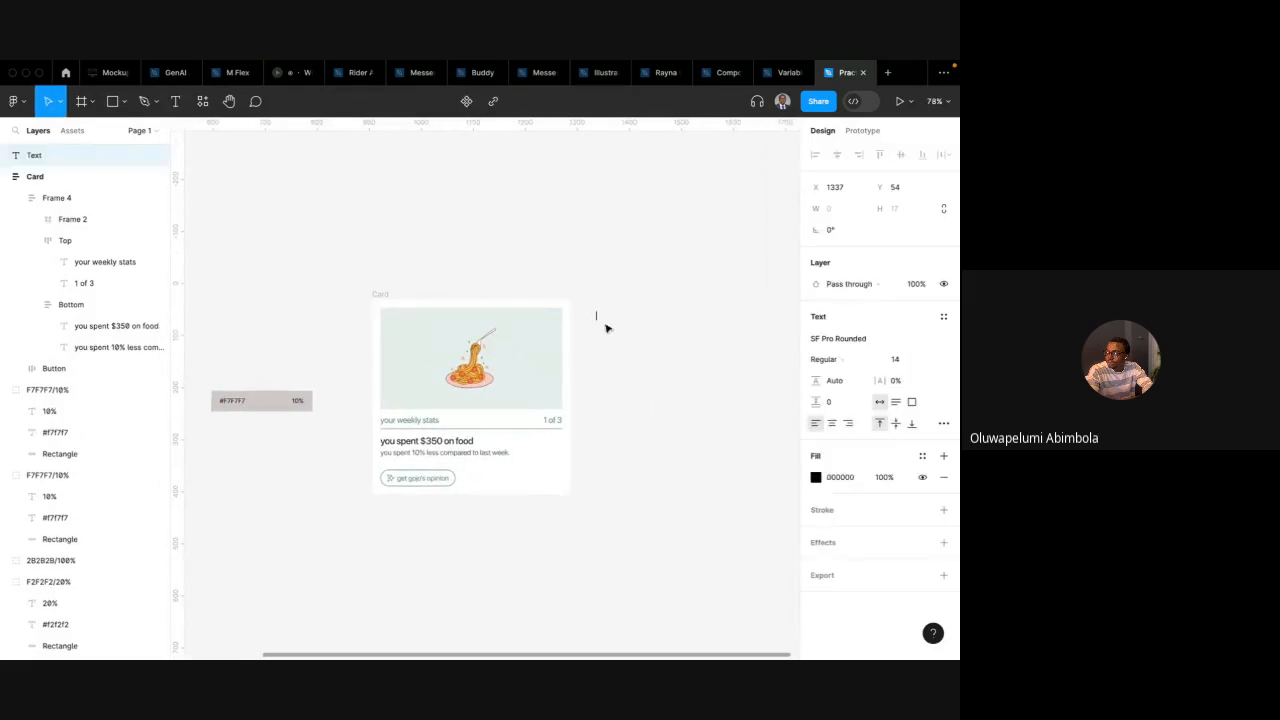
{"action": "type", "text": "ckground"}
{"action": "key", "text": "Return"}
{"action": "key", "text": "Return"}
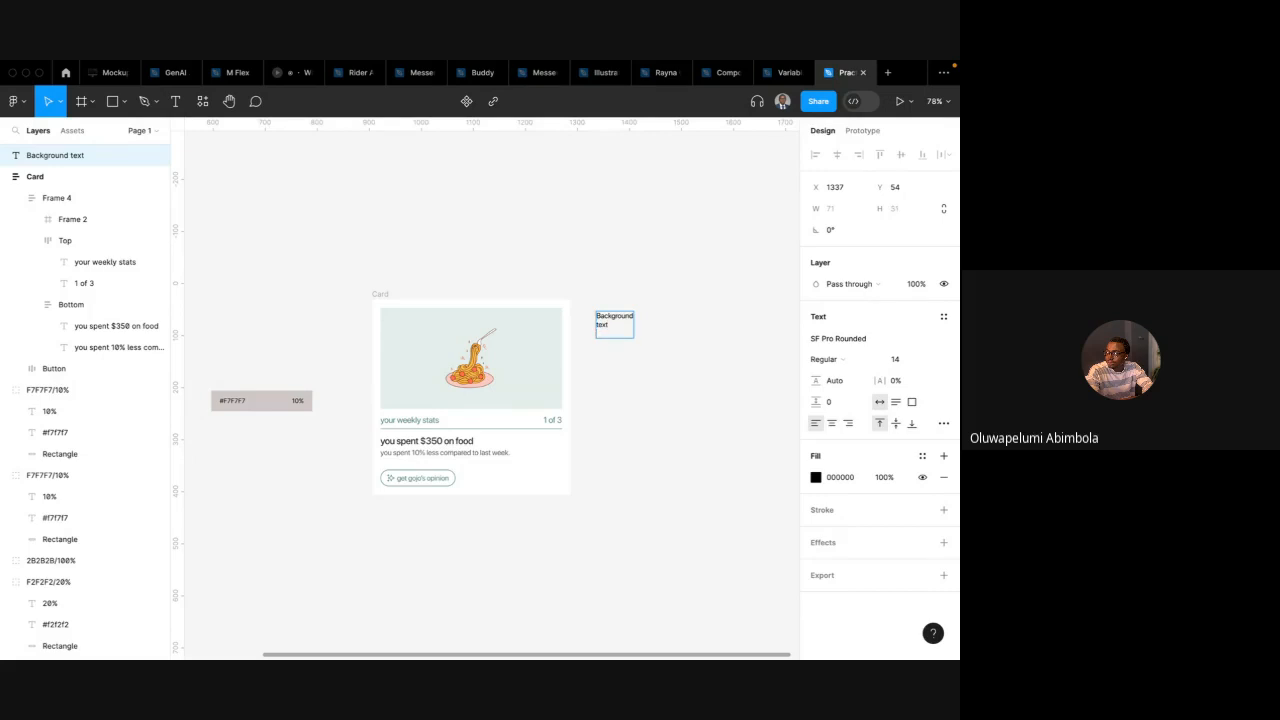
{"action": "type", "text": "border icon"}
{"action": "key", "text": "Escape"}
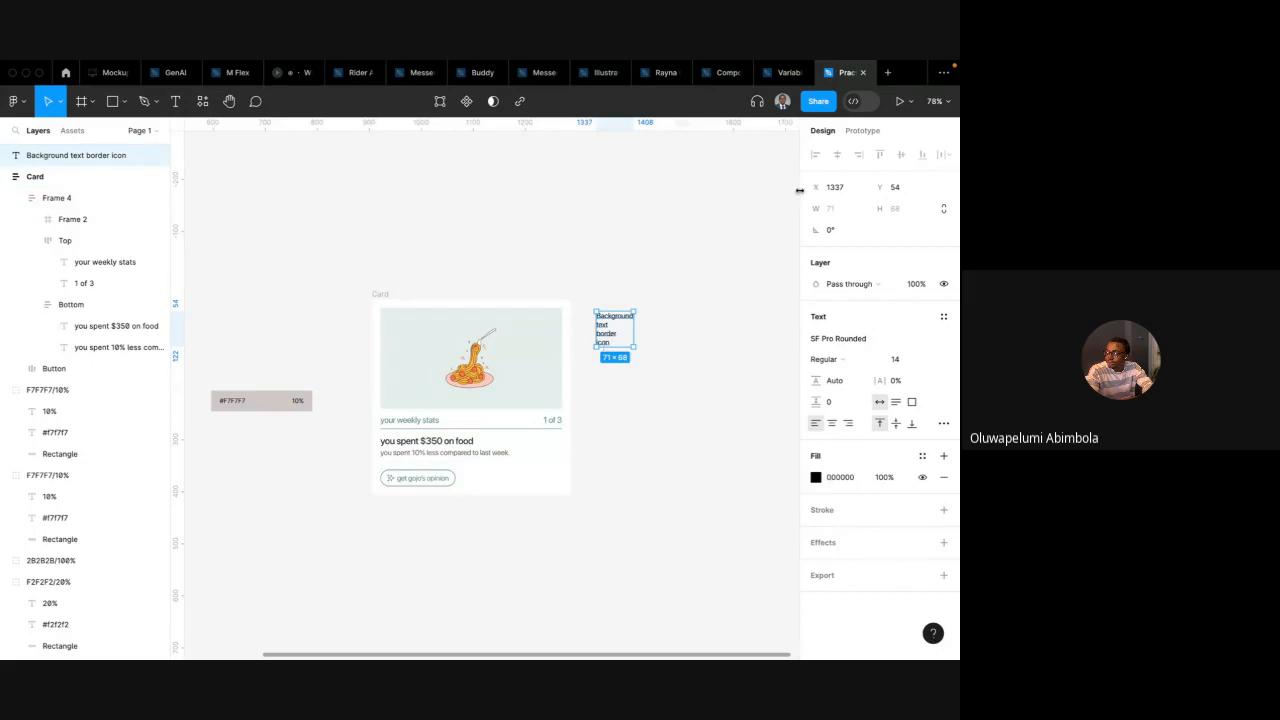
{"action": "left_click", "coordinate": [720, 238]}
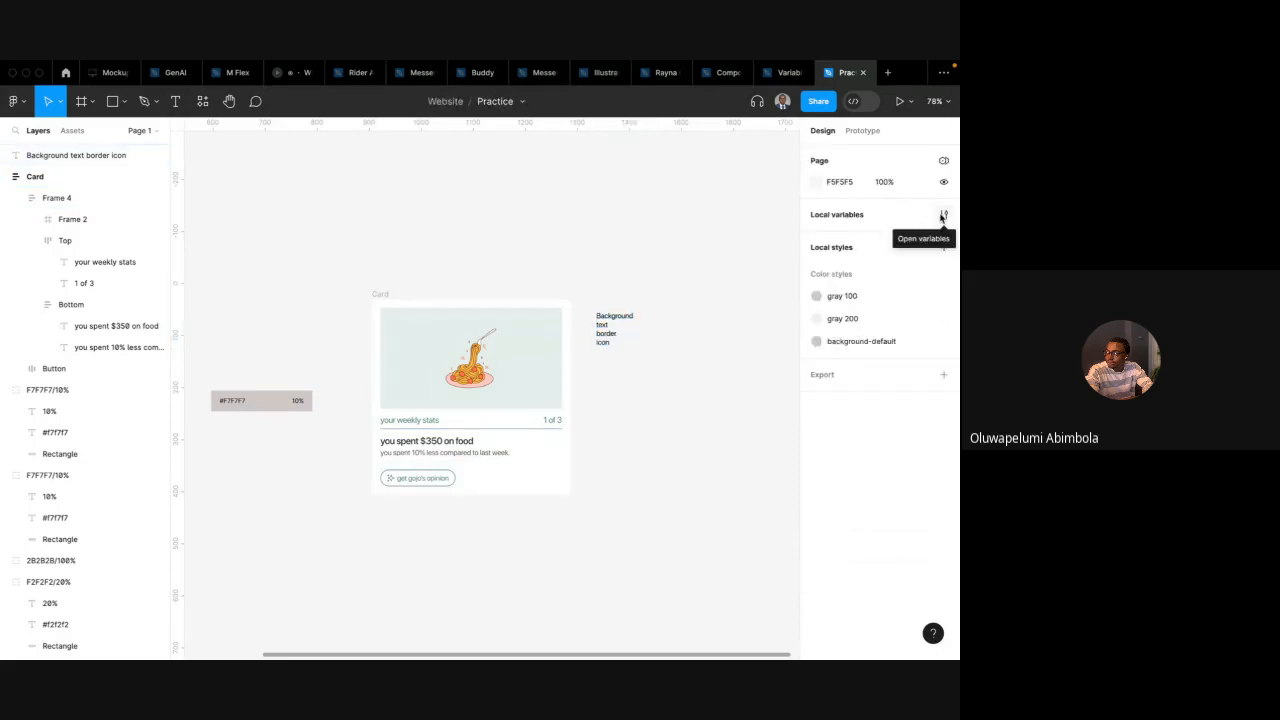
{"action": "key", "text": "ctrl+Left"}
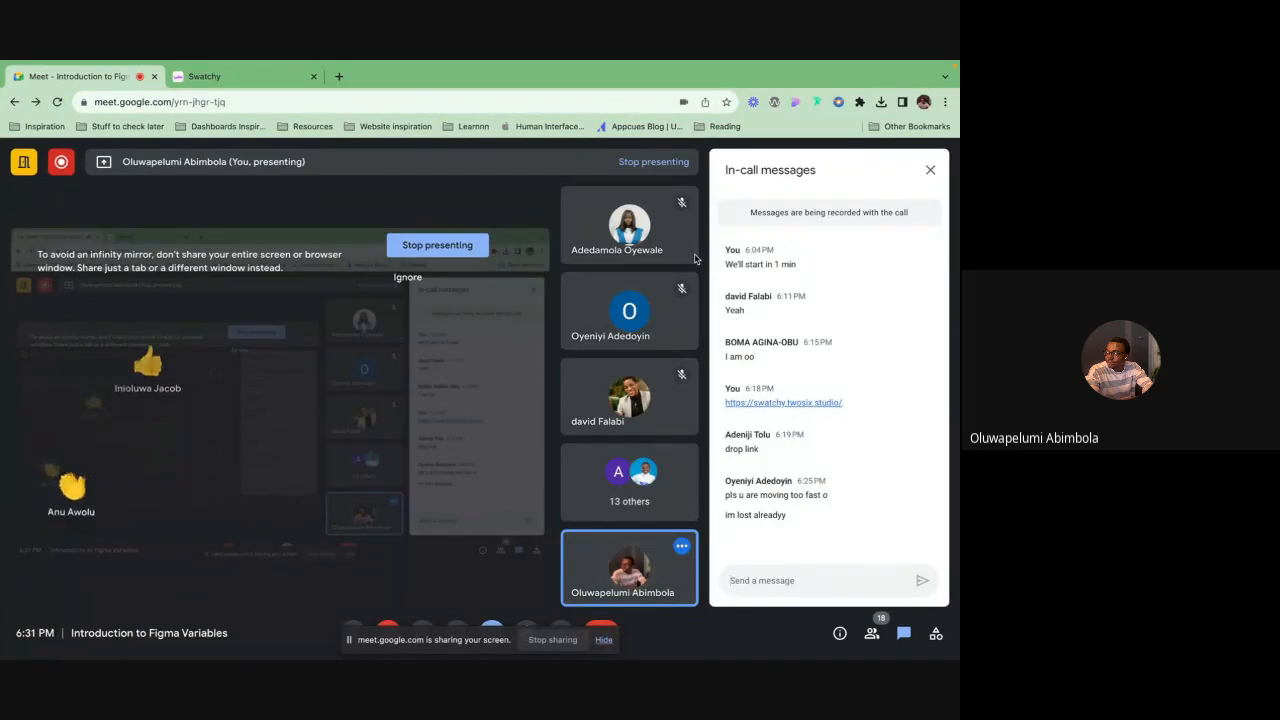
{"action": "key", "text": "ctrl+Right"}
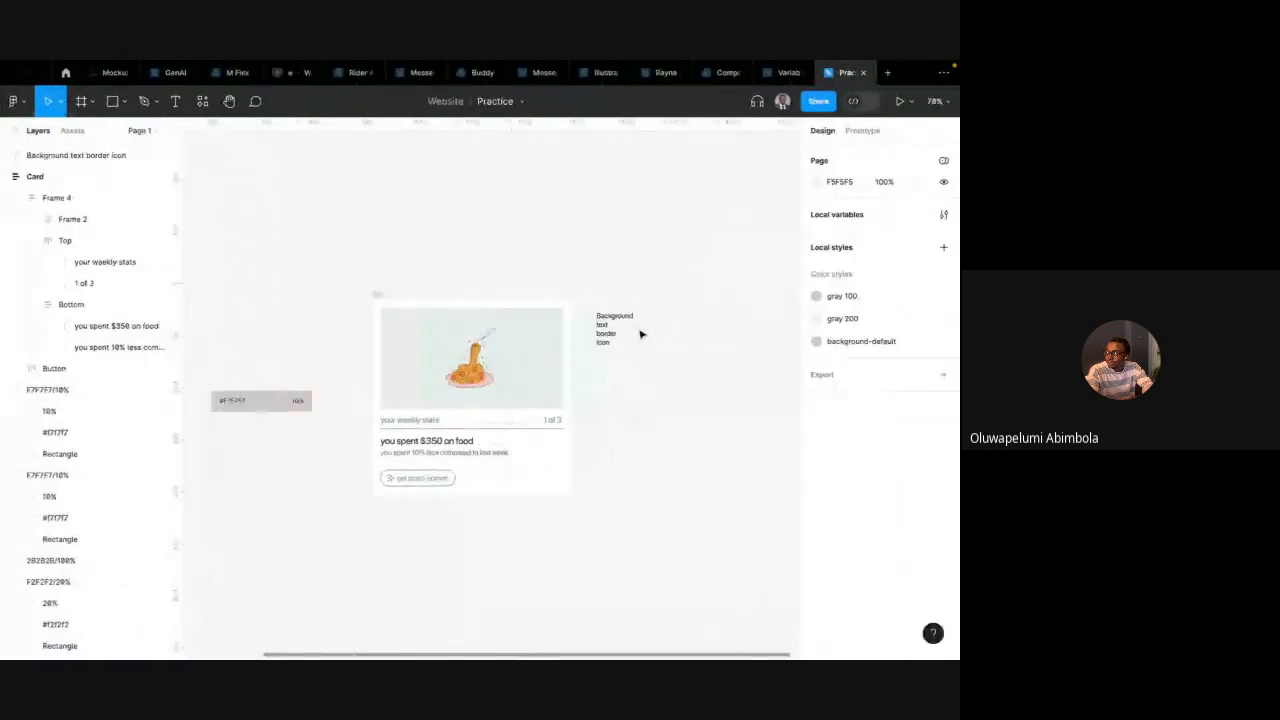
Open the local variables, switch to Collection 1, and delete its white and black variables
{"action": "left_click", "coordinate": [943, 214]}
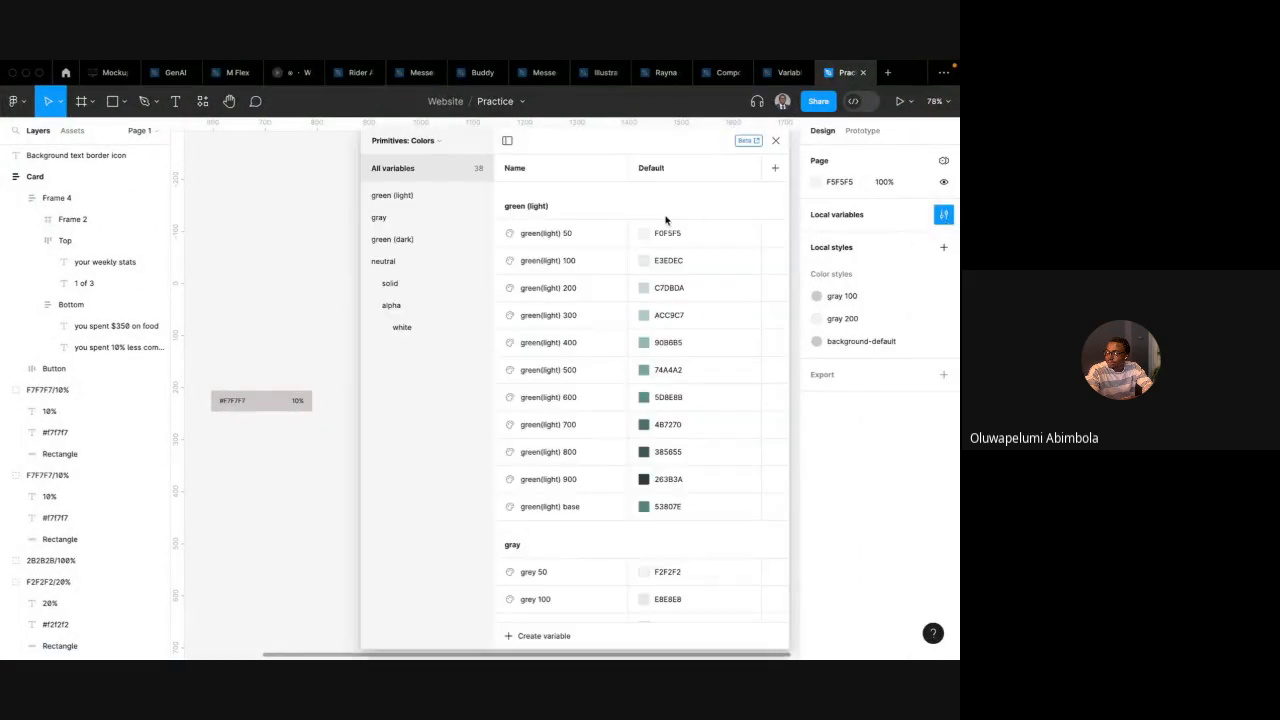
{"action": "left_click", "coordinate": [420, 141]}
{"action": "left_click", "coordinate": [408, 181]}
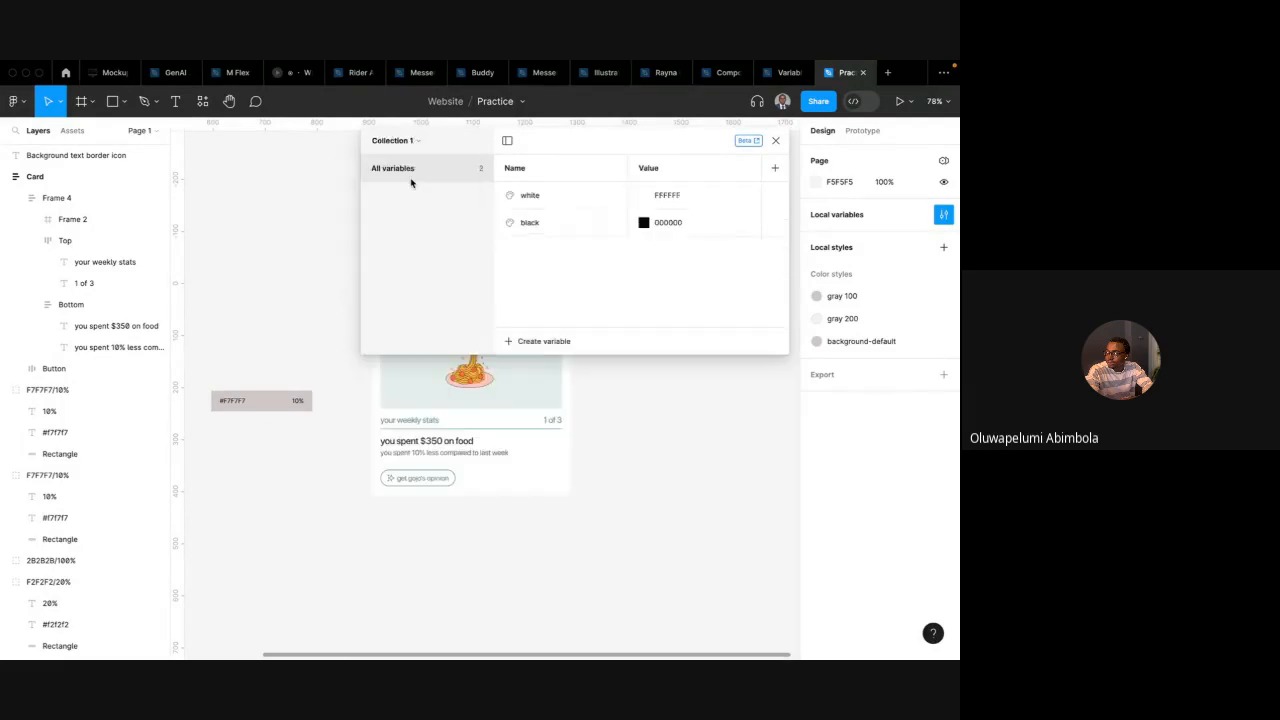
{"action": "left_click", "coordinate": [560, 206]}
{"action": "left_click", "coordinate": [560, 222], "text": "shift"}
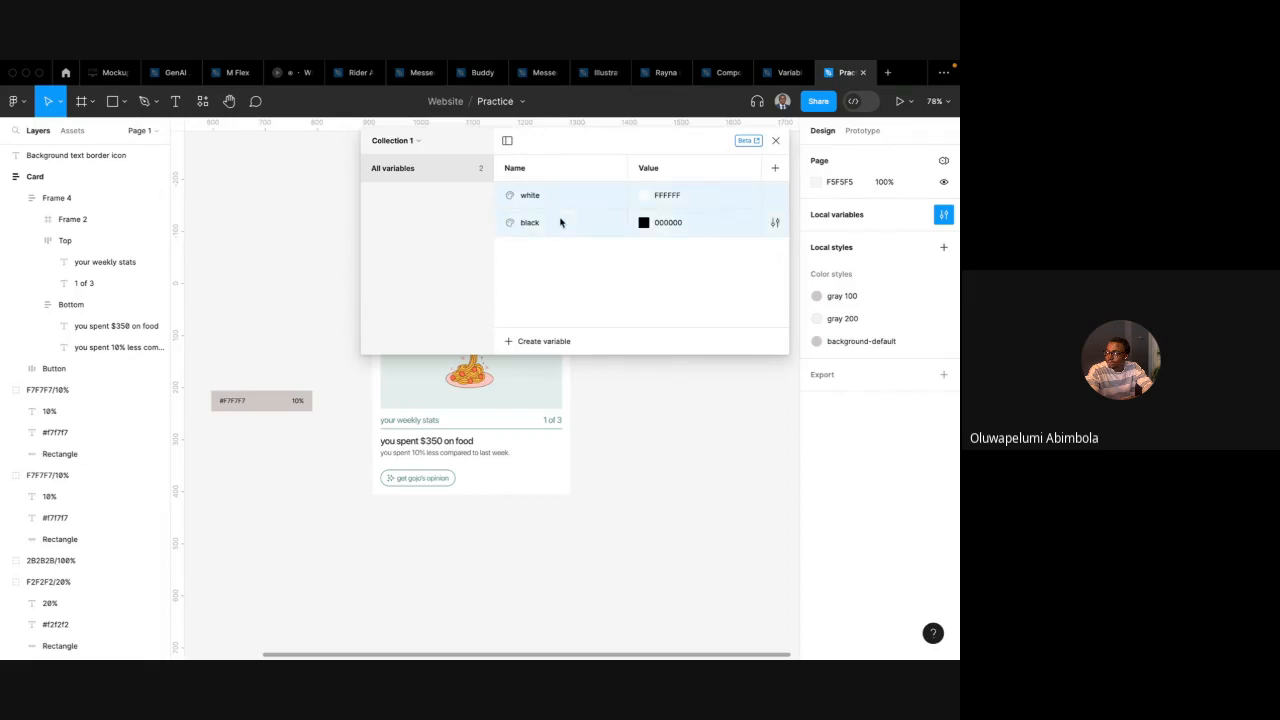
{"action": "right_click", "coordinate": [542, 219]}
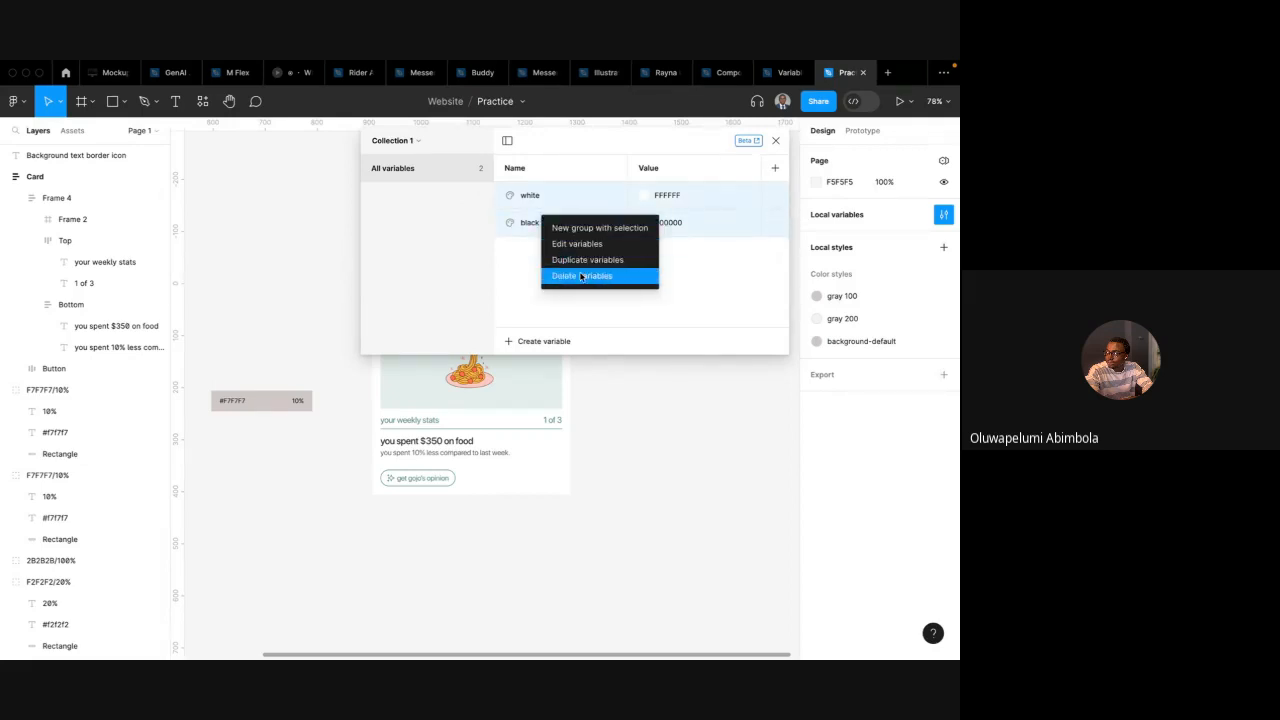
{"action": "left_click", "coordinate": [581, 276]}
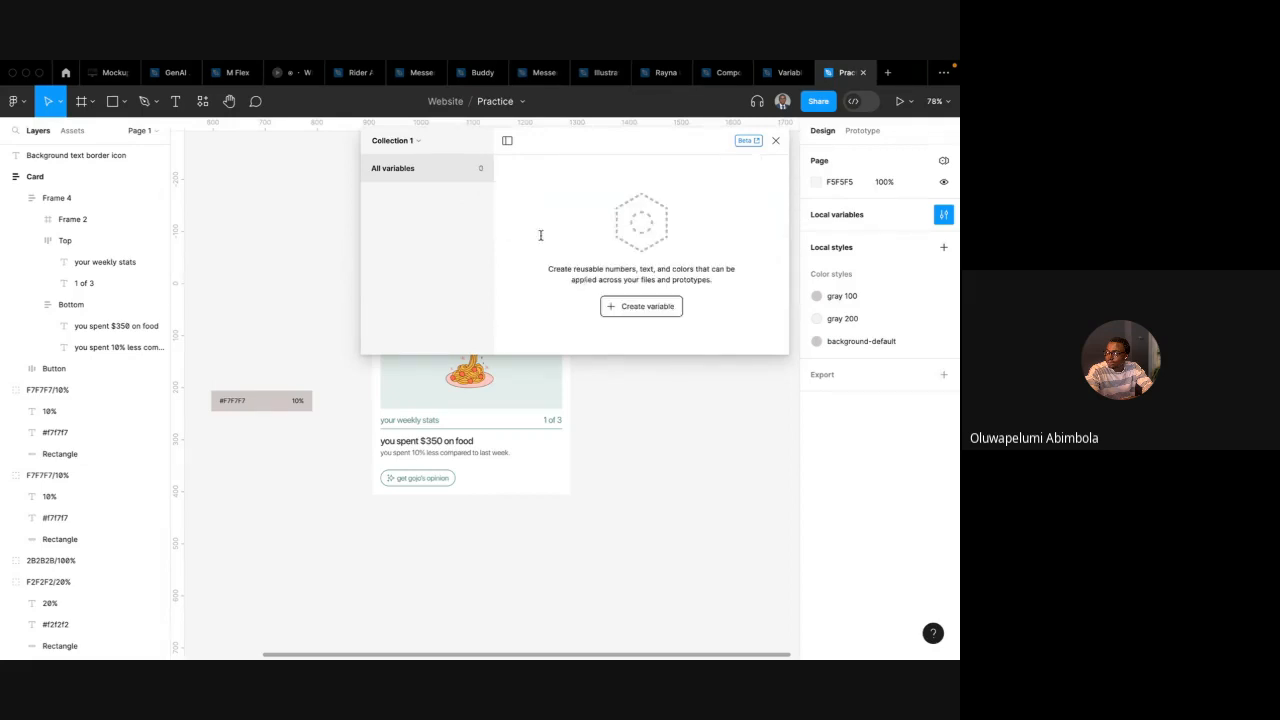
Create a colour variable in Collection 1 named background-white
{"action": "left_click", "coordinate": [617, 308]}
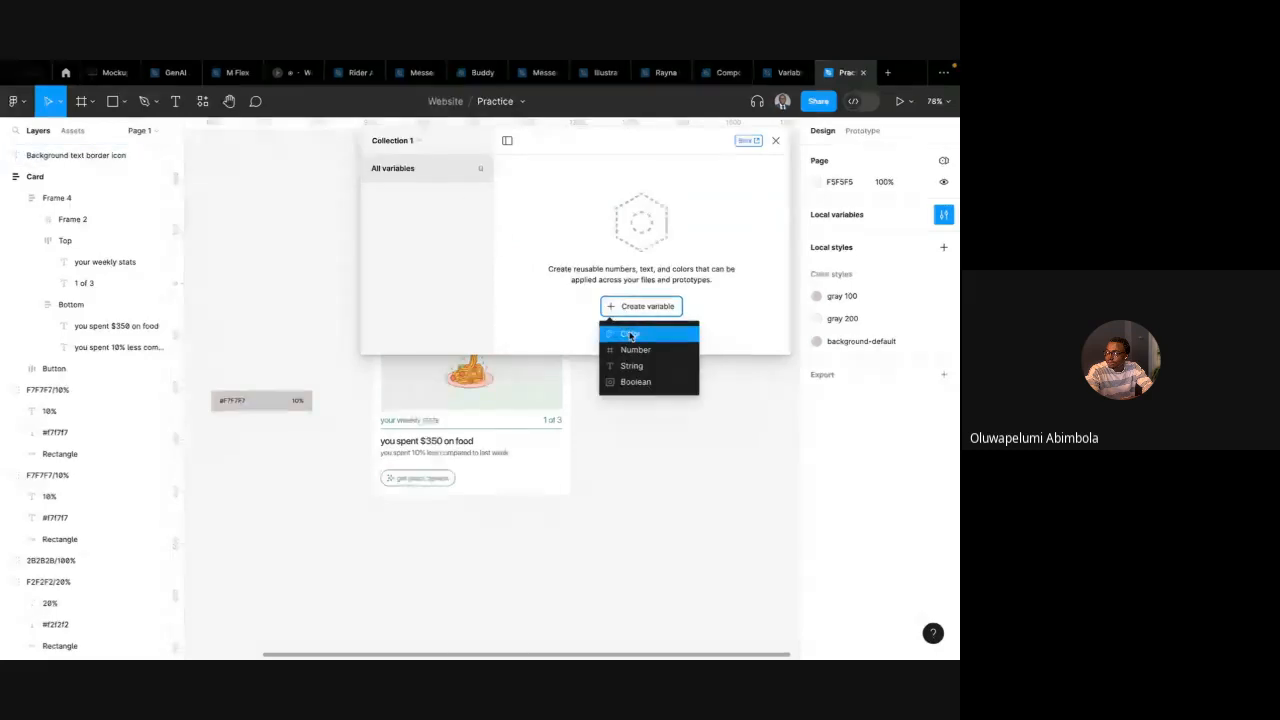
{"action": "left_click", "coordinate": [630, 336]}
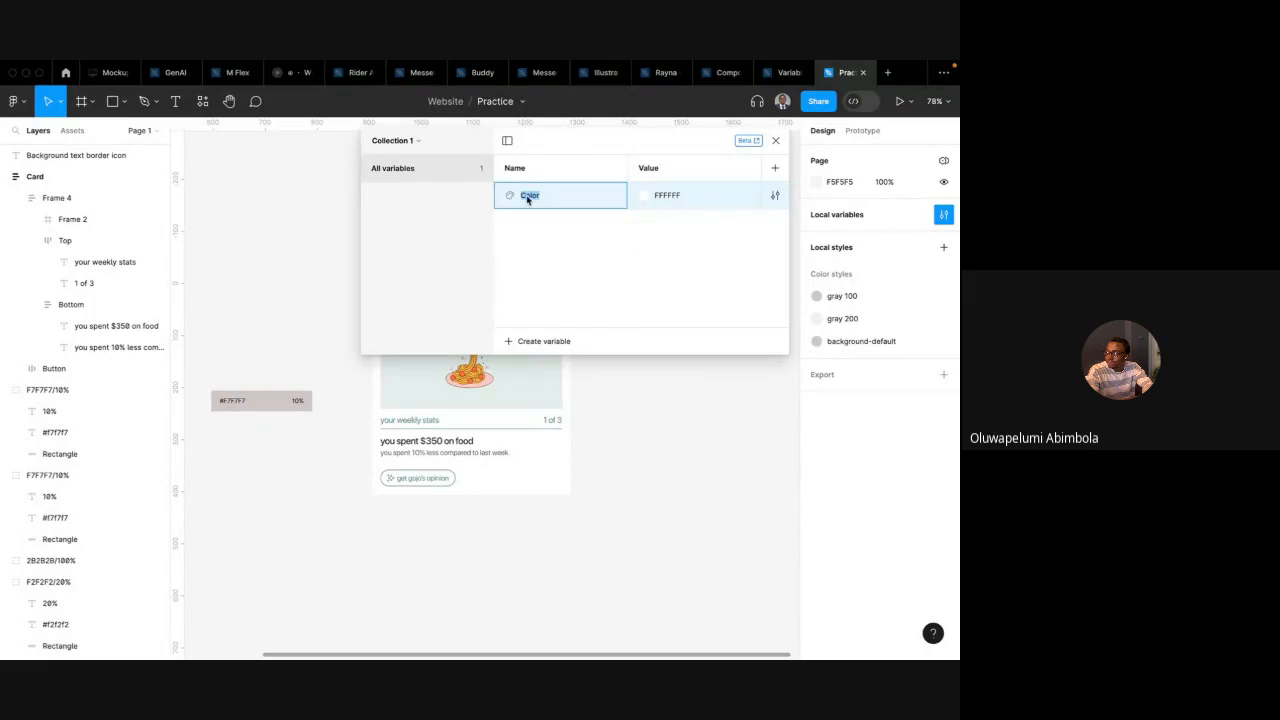
{"action": "scroll", "coordinate": [541, 407], "scroll_direction": "up", "scroll_amount": 2}
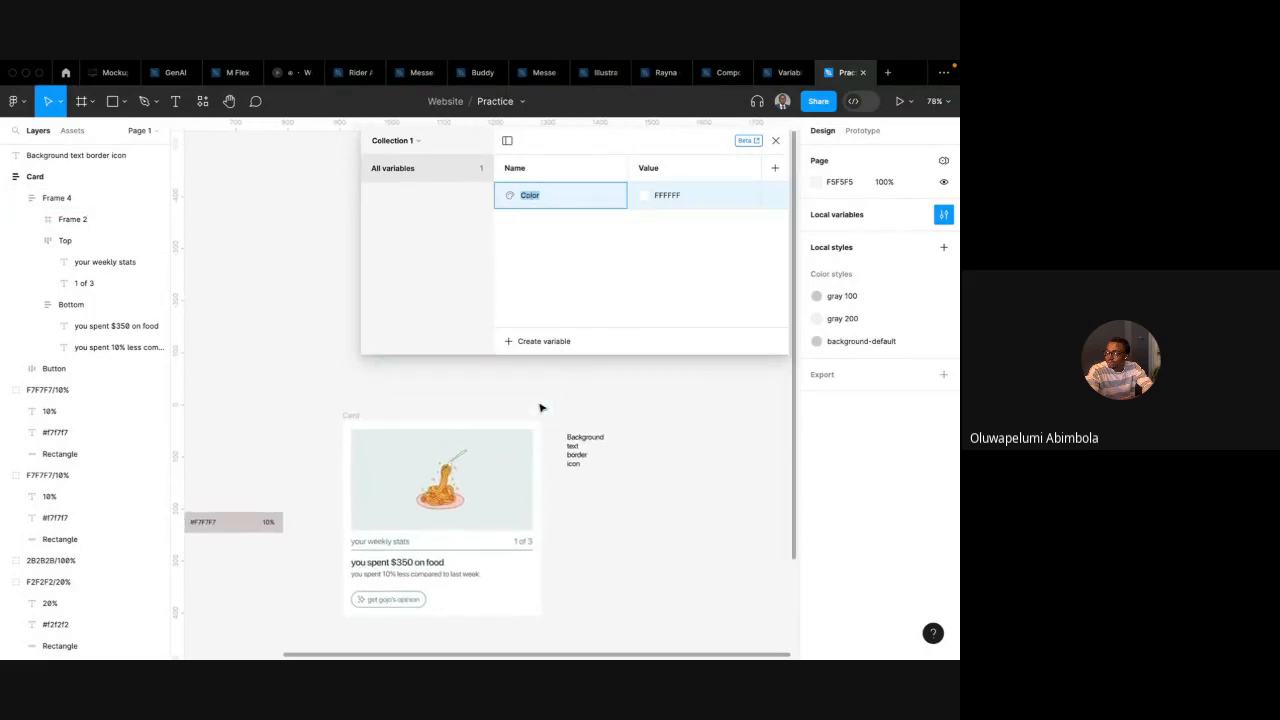
{"action": "type", "text": "background-white"}
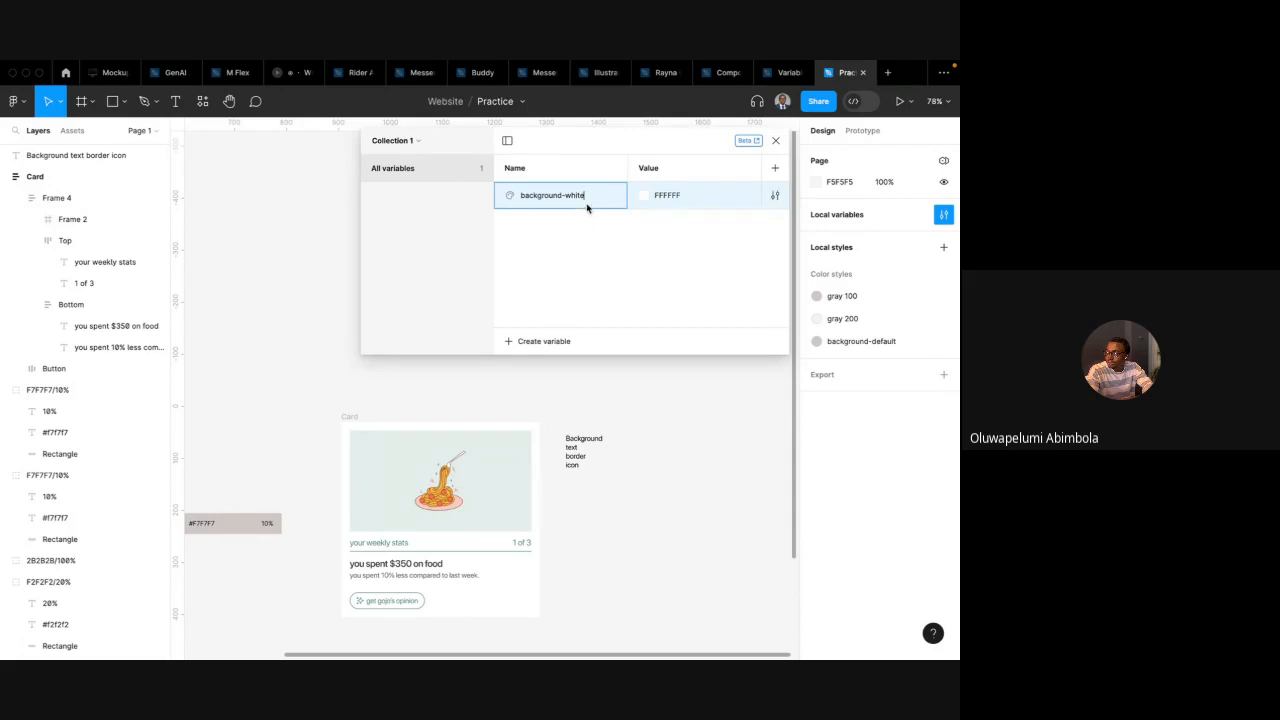
{"action": "key", "text": "Return"}
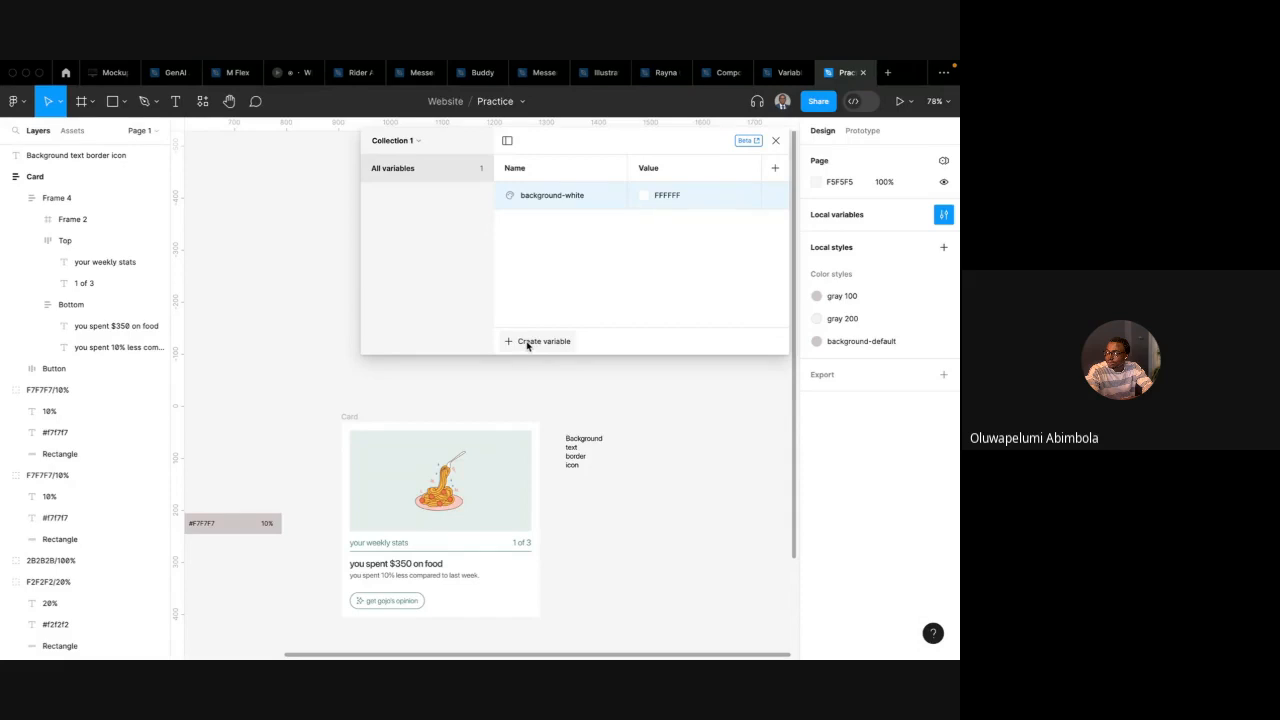
Create another colour variable named background-image
{"action": "left_click", "coordinate": [499, 470]}
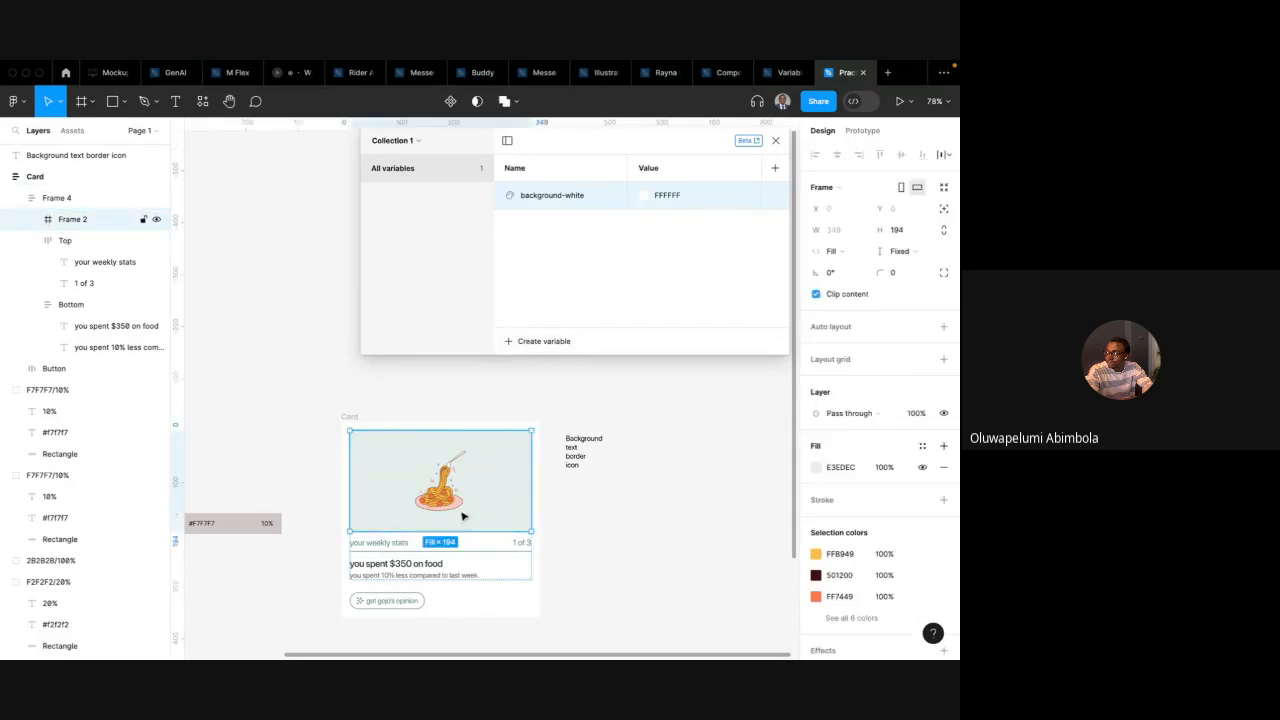
{"action": "left_click", "coordinate": [524, 342]}
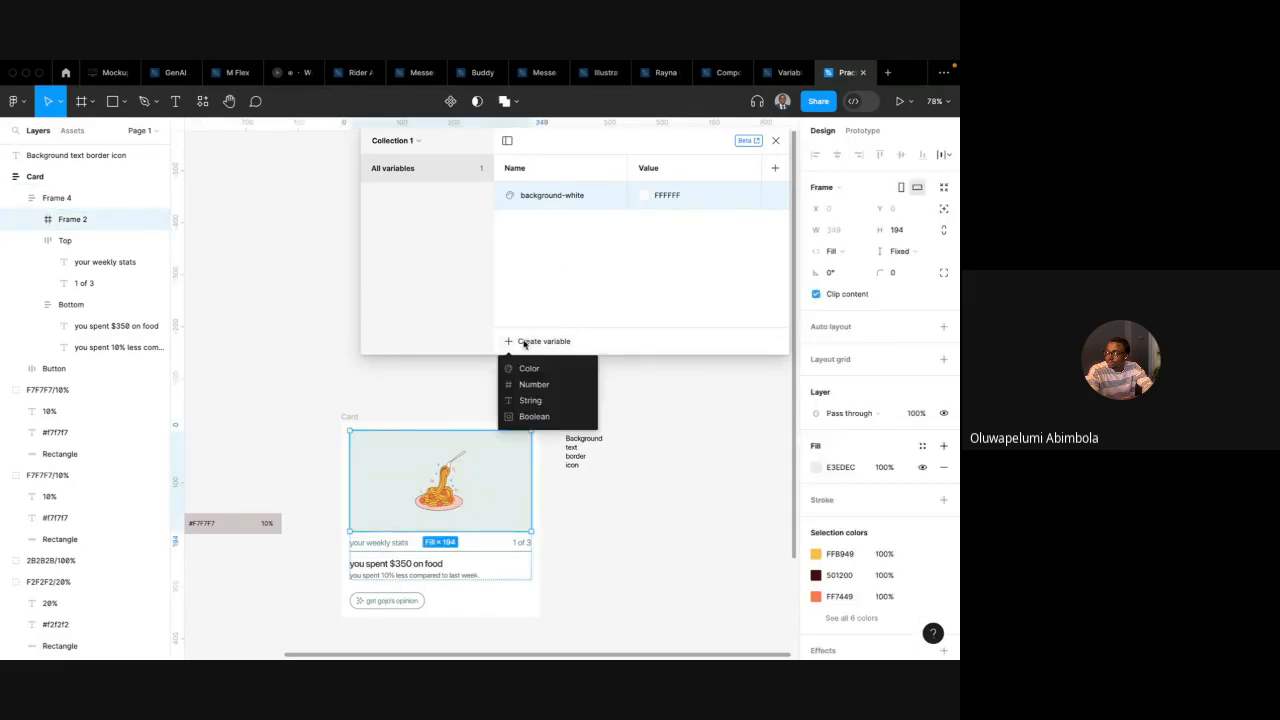
{"action": "left_click", "coordinate": [528, 368]}
{"action": "type", "text": "background-image"}
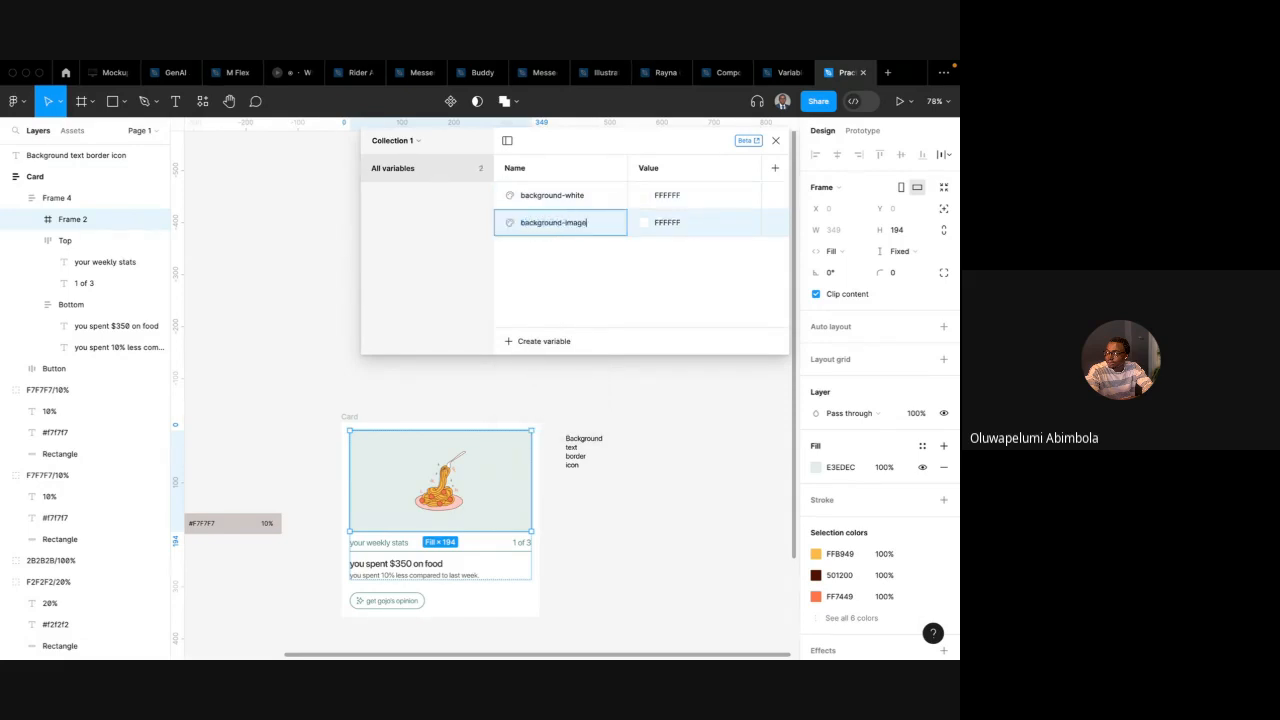
{"action": "key", "text": "Return"}
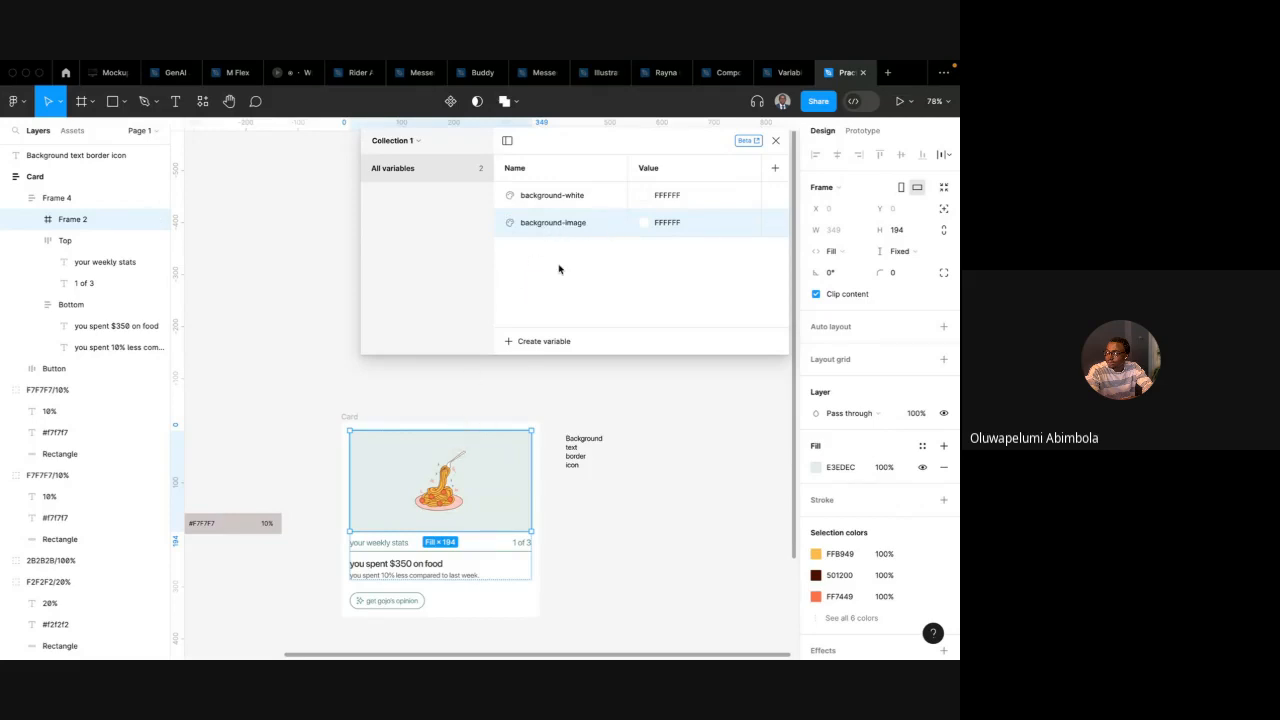
Rename the background-image variable to background-illustration
{"action": "double_click", "coordinate": [450, 489]}
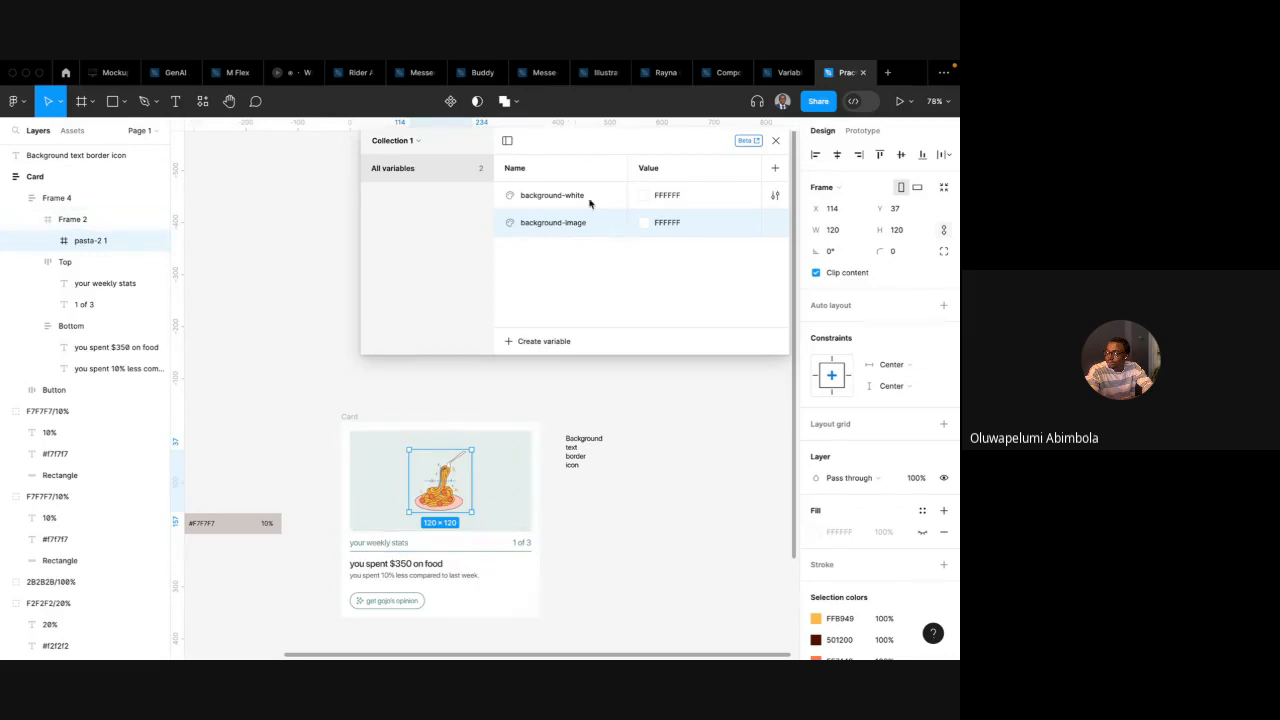
{"action": "double_click", "coordinate": [577, 227]}
{"action": "left_click", "coordinate": [577, 227]}
{"action": "double_click", "coordinate": [577, 227]}
{"action": "type", "text": "ion"}
{"action": "key", "text": "Return"}
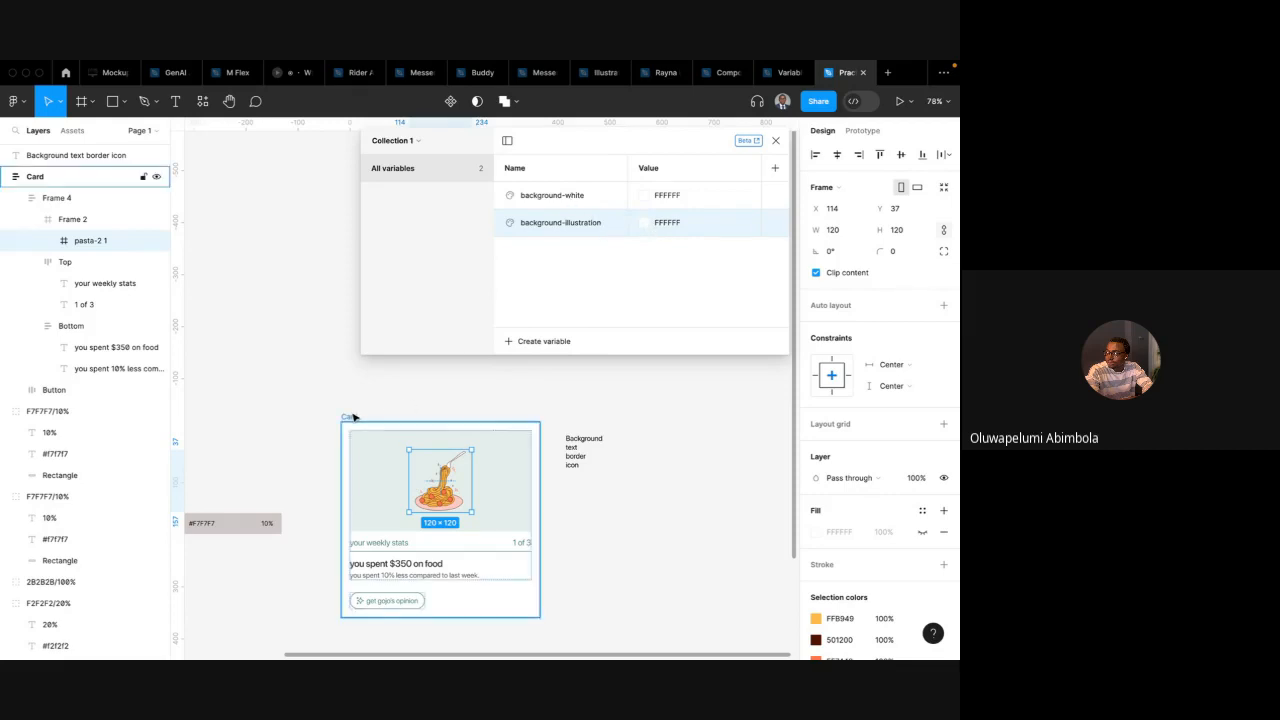
Set background-white's value to the neutral/solid/white primitive from the libraries
{"action": "left_click", "coordinate": [645, 199]}
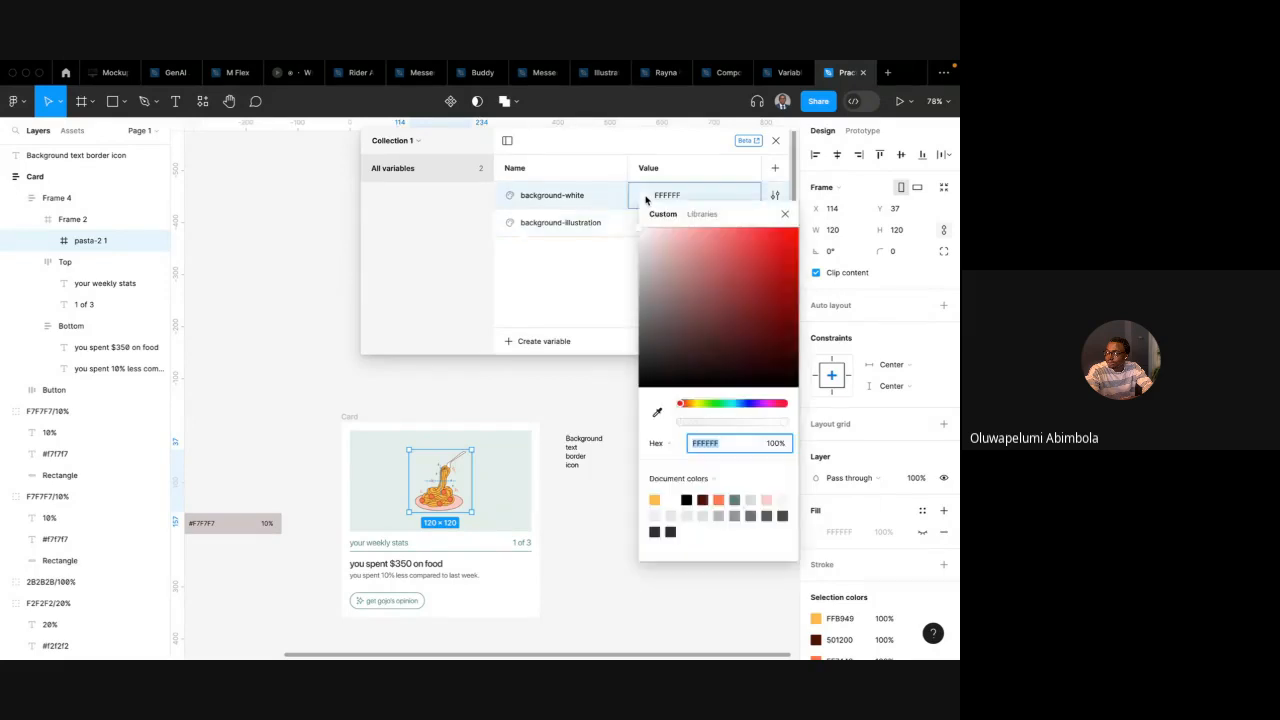
{"action": "left_click", "coordinate": [705, 214]}
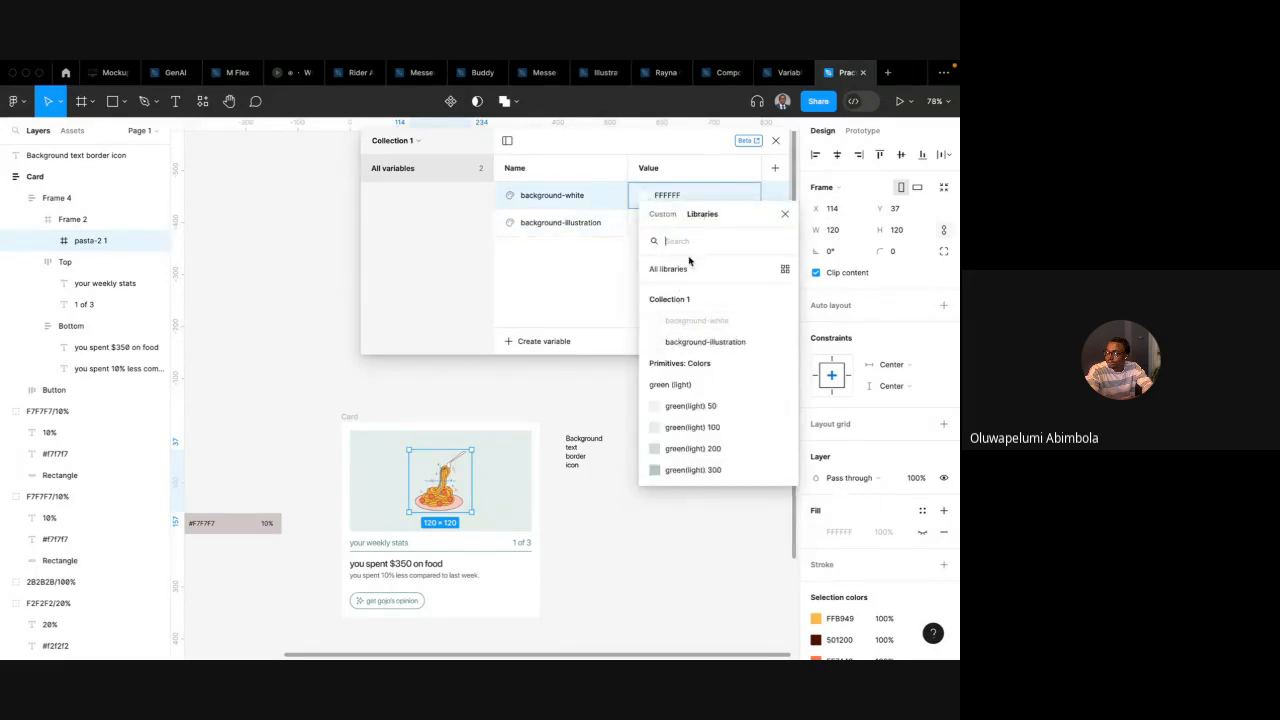
{"action": "type", "text": "white"}
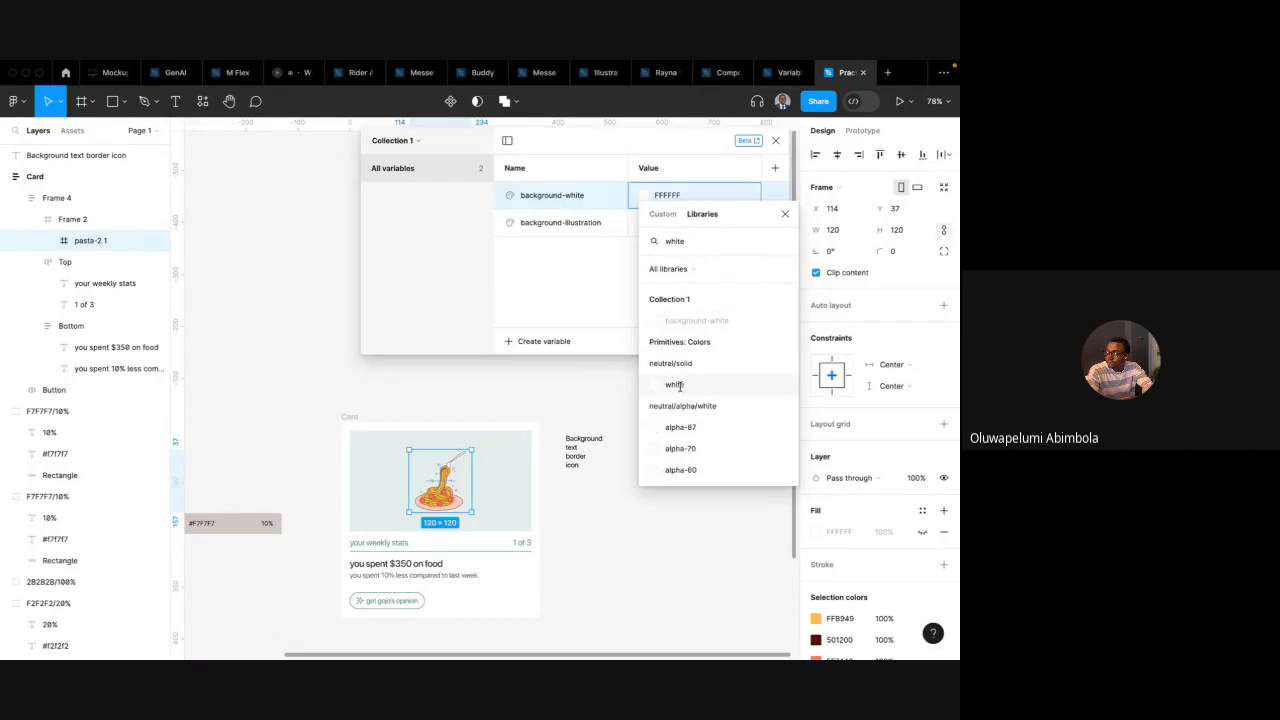
{"action": "left_click", "coordinate": [681, 385]}
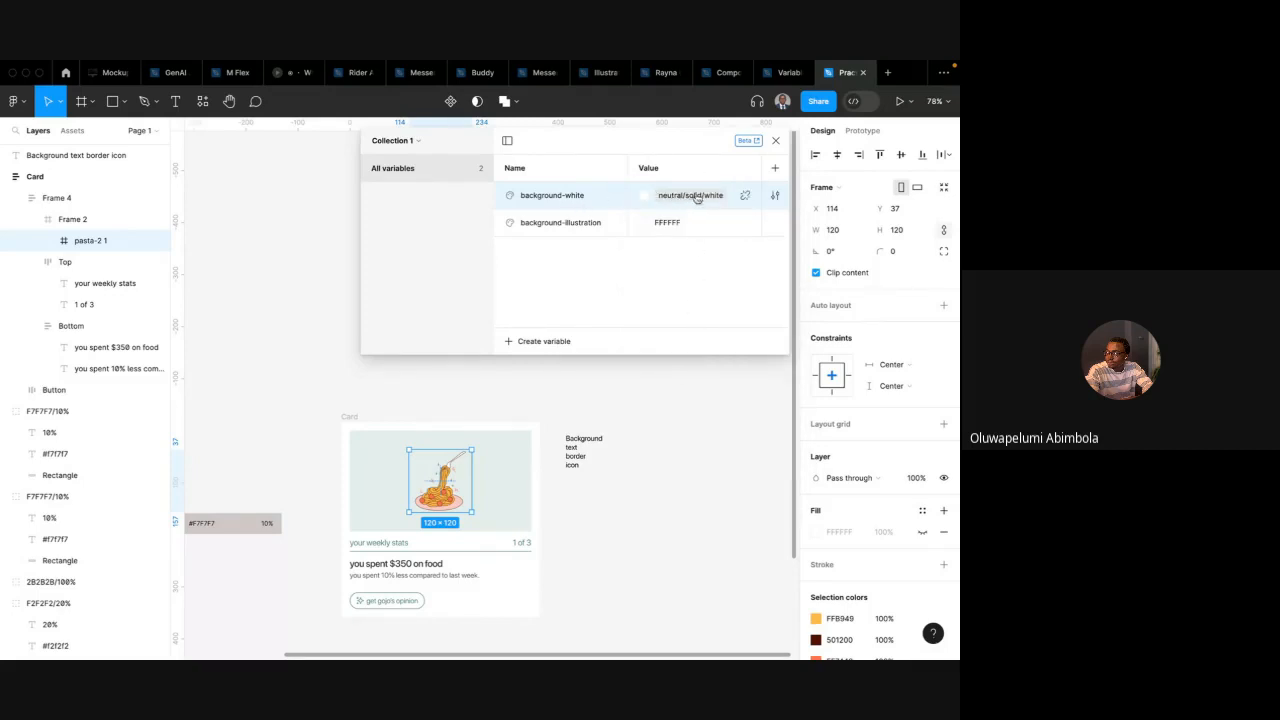
Set background-illustration's value to the green(light) 50 primitive
{"action": "left_click", "coordinate": [650, 224]}
{"action": "left_click", "coordinate": [703, 241]}
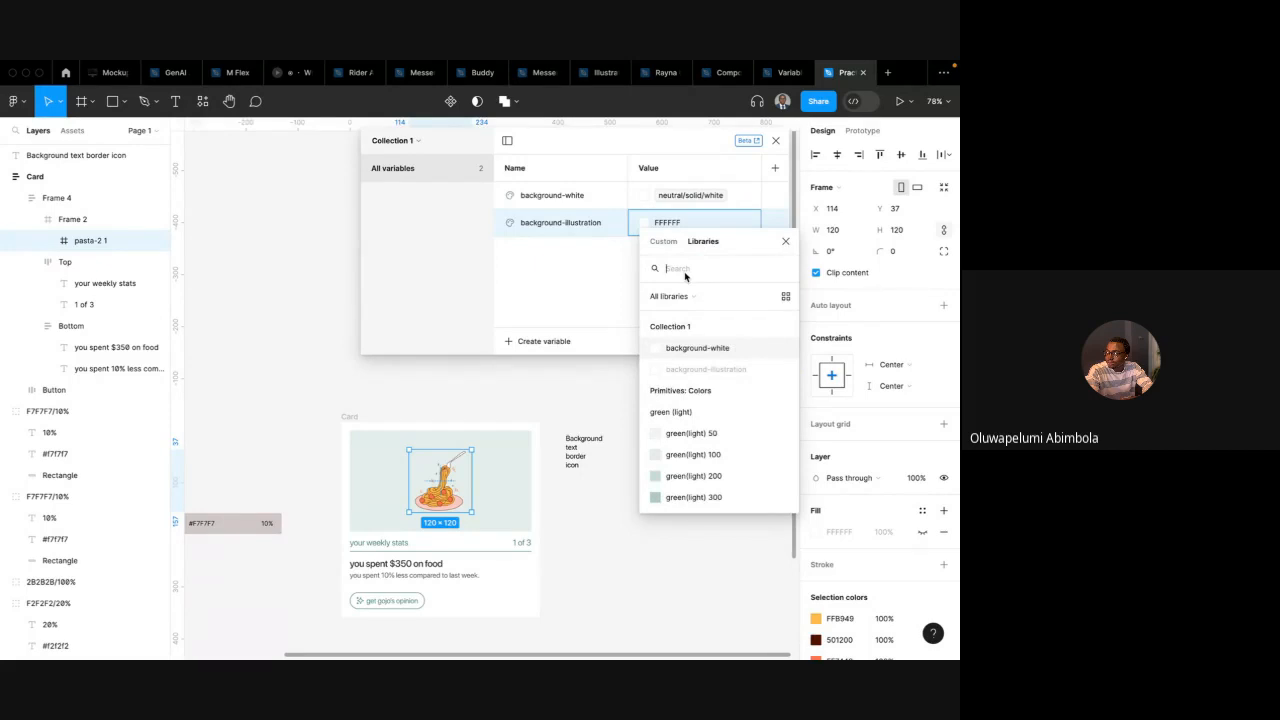
{"action": "scroll", "coordinate": [690, 390], "scroll_direction": "down", "scroll_amount": 1}
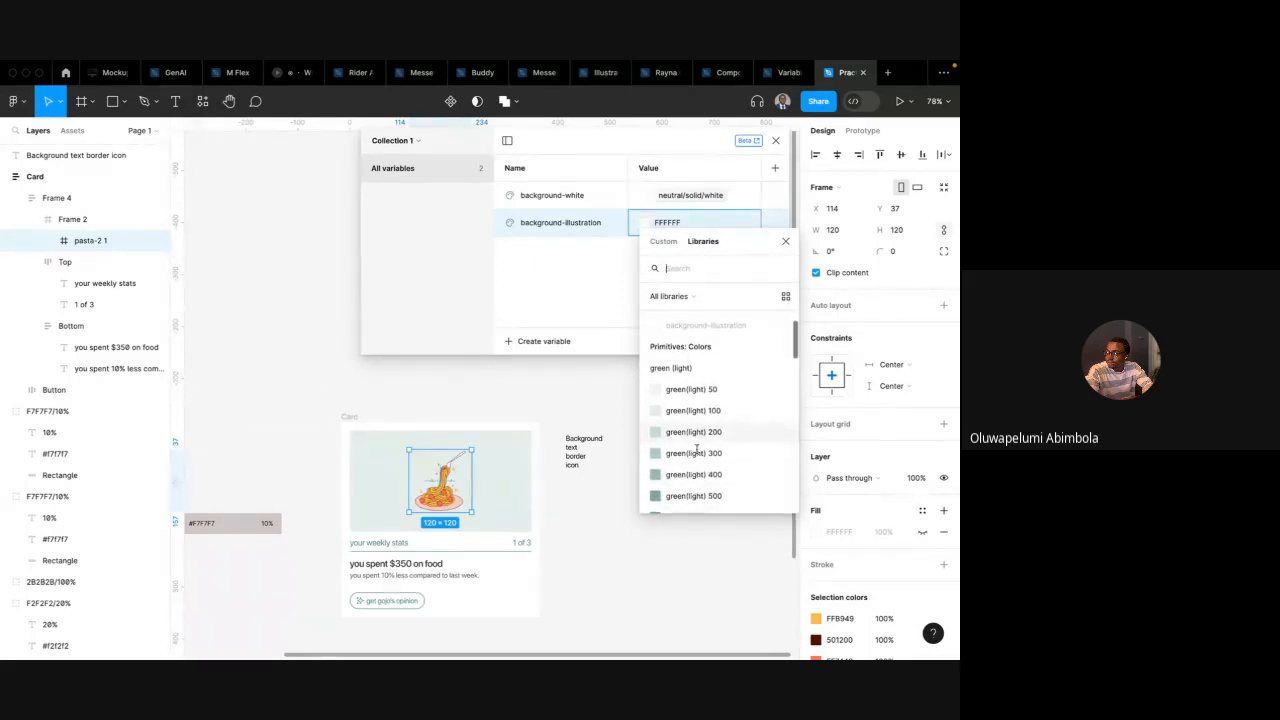
{"action": "left_click", "coordinate": [706, 390]}
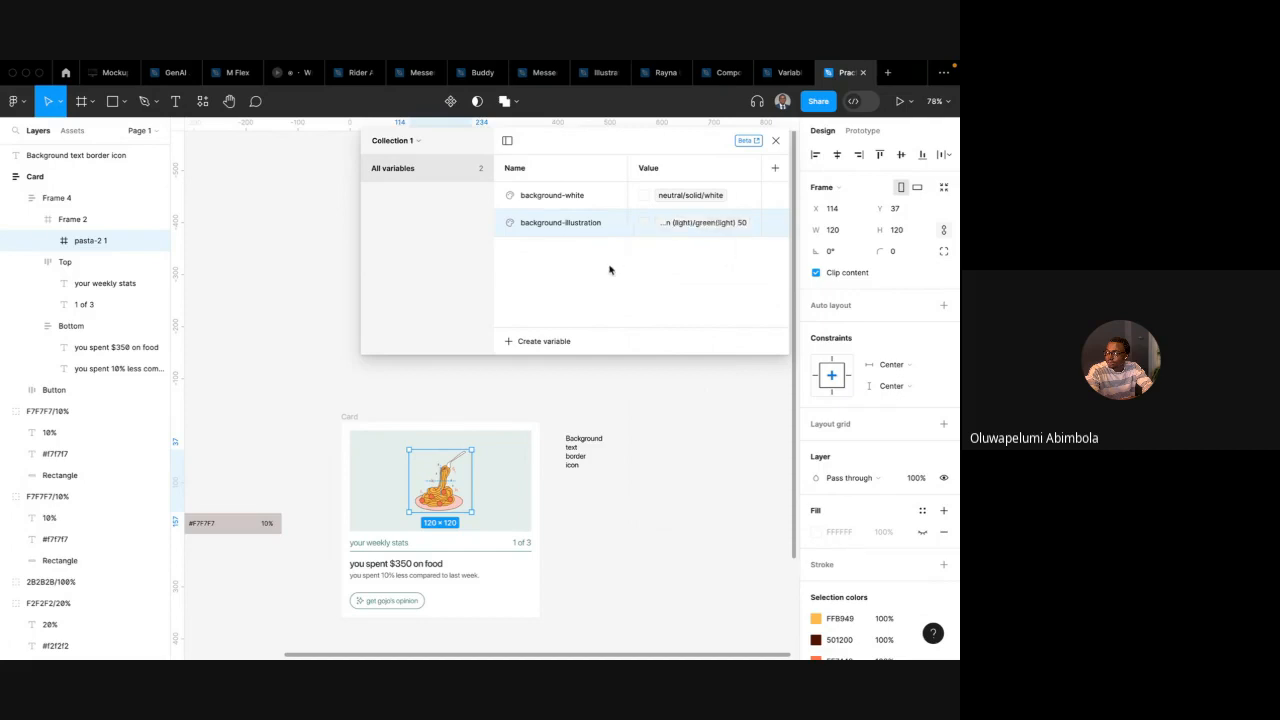
Group both background variables into a new group named background
{"action": "left_click", "coordinate": [554, 198], "text": "shift"}
{"action": "right_click", "coordinate": [557, 201]}
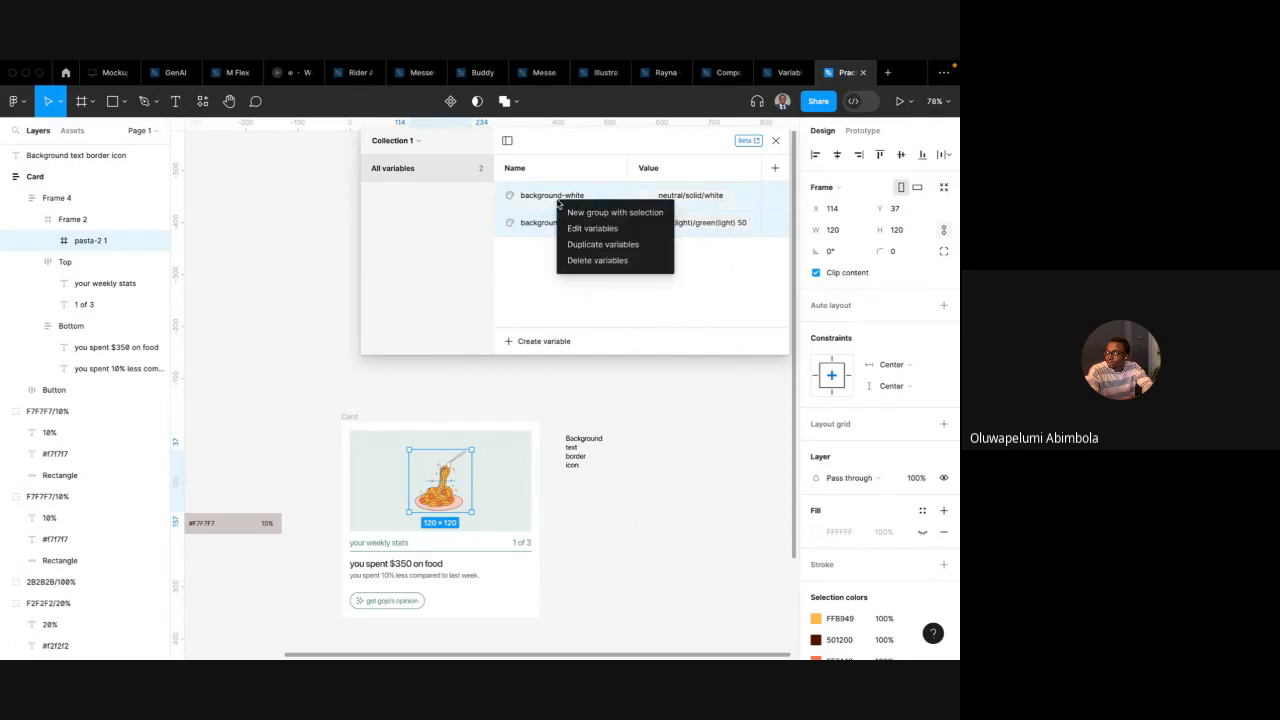
{"action": "left_click", "coordinate": [600, 212]}
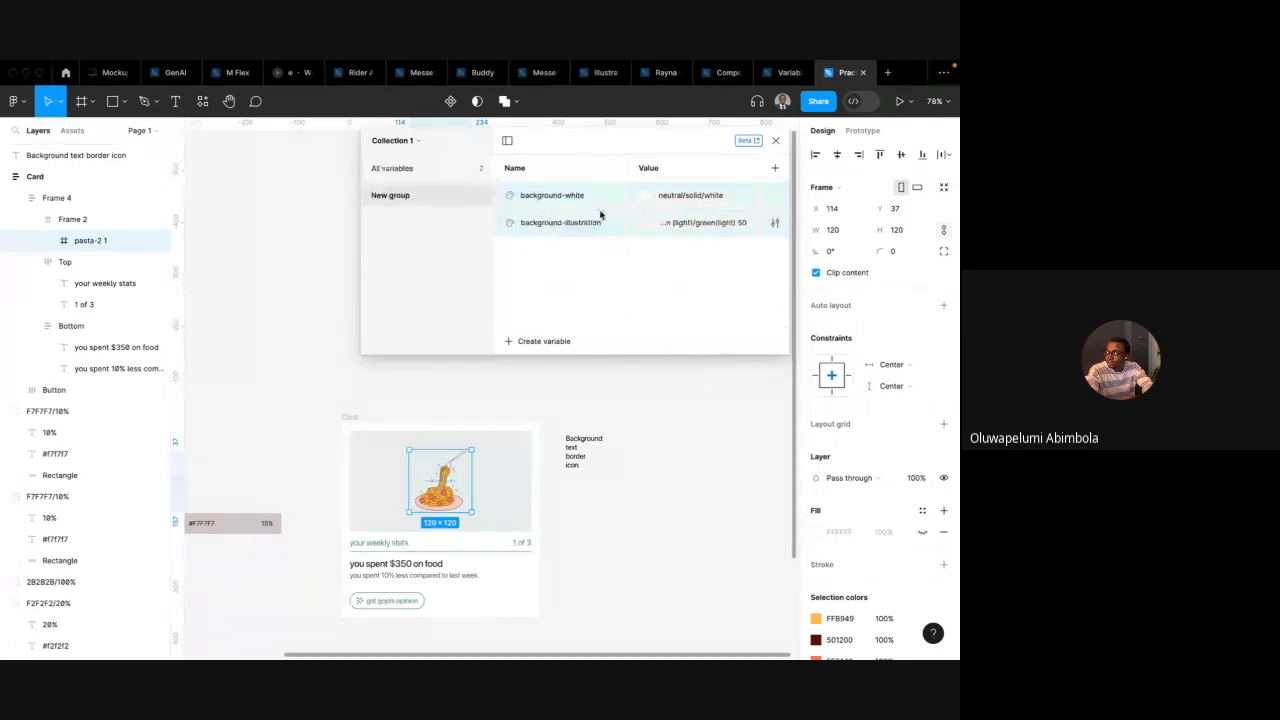
{"action": "double_click", "coordinate": [407, 196]}
{"action": "type", "text": "Ba"}
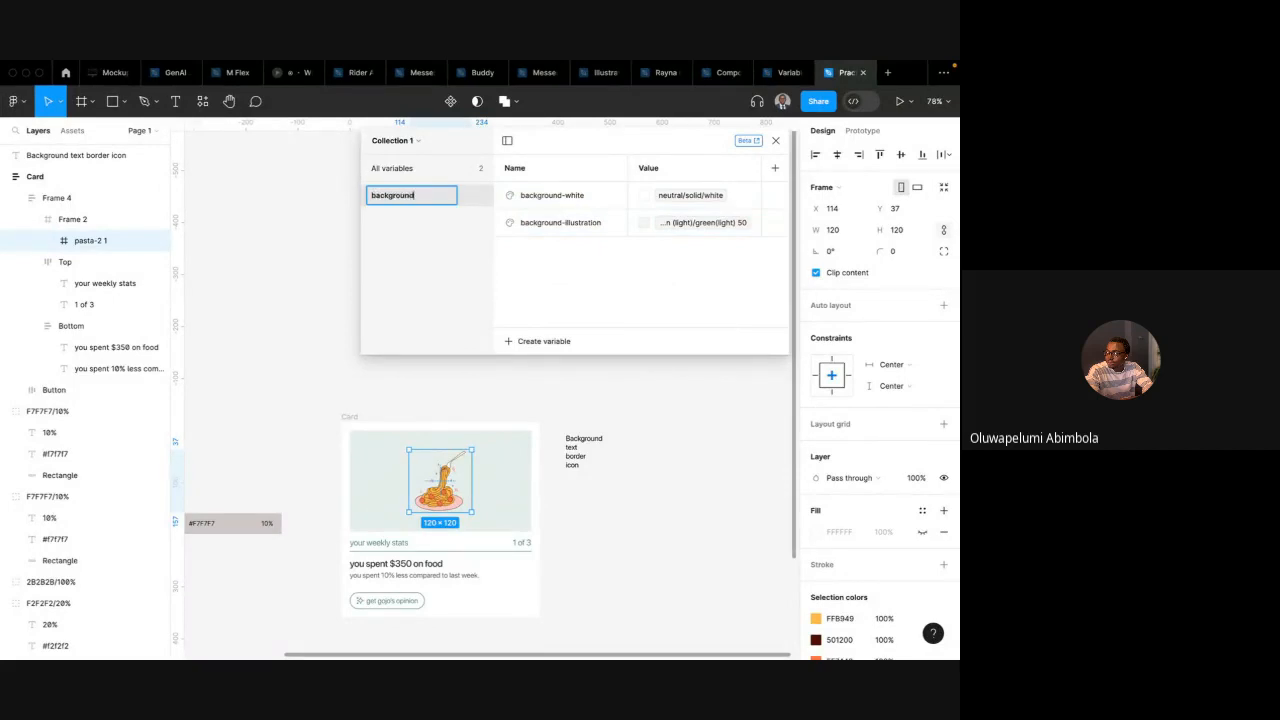
{"action": "key", "text": "Return"}
{"action": "left_click", "coordinate": [455, 168]}
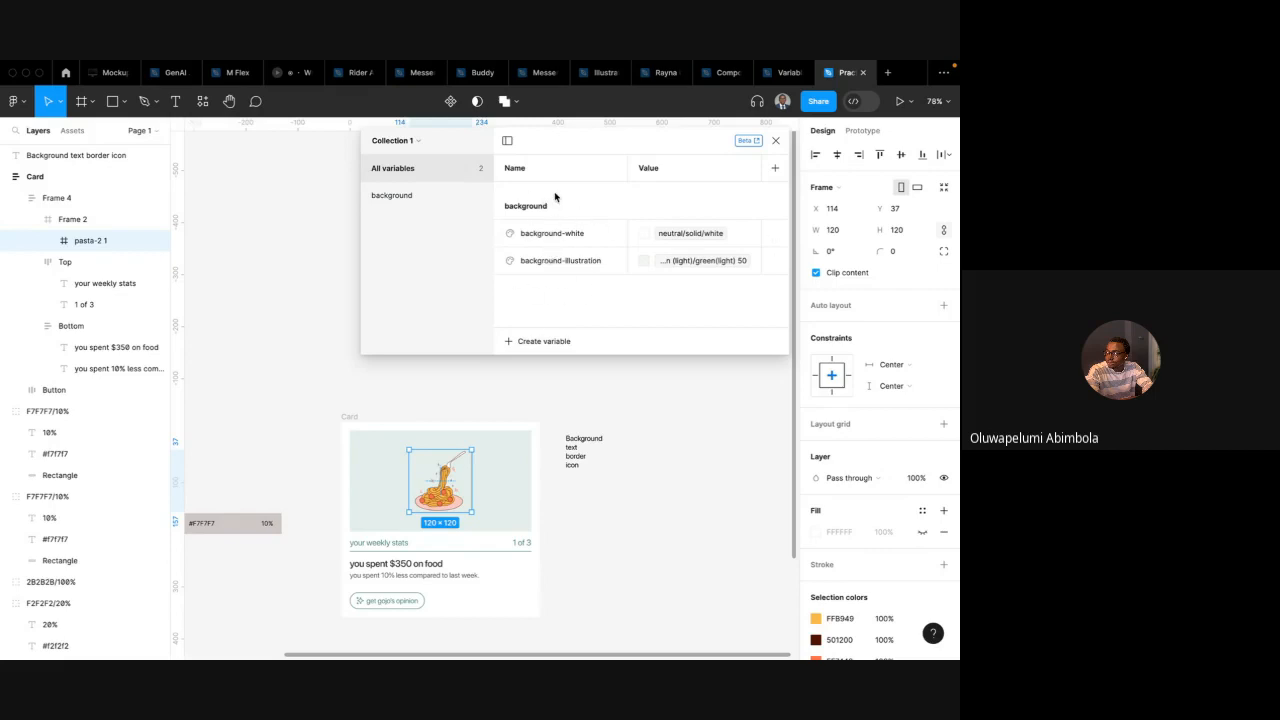
{"action": "left_click", "coordinate": [531, 343]}
{"action": "left_click", "coordinate": [541, 383]}
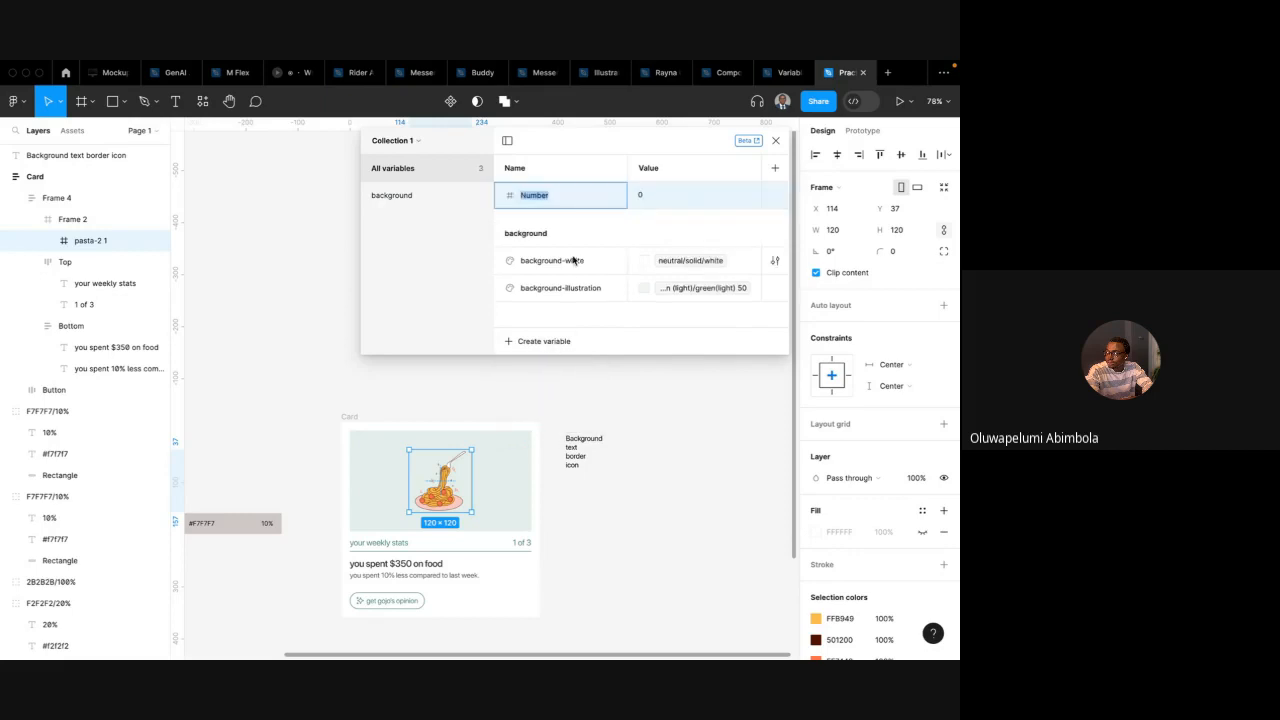
{"action": "left_click", "coordinate": [601, 223]}
{"action": "key", "text": "super+z"}
Create a colour variable named text-loud
{"action": "left_click", "coordinate": [554, 343]}
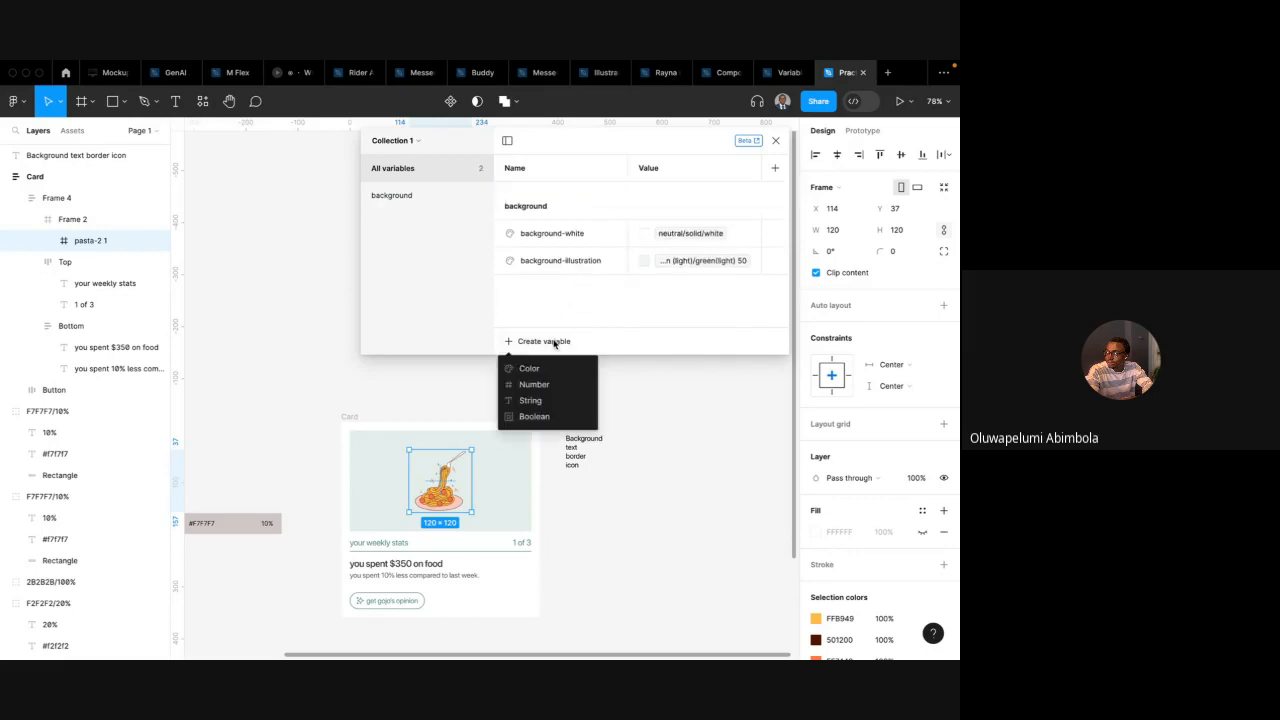
{"action": "left_click", "coordinate": [530, 368]}
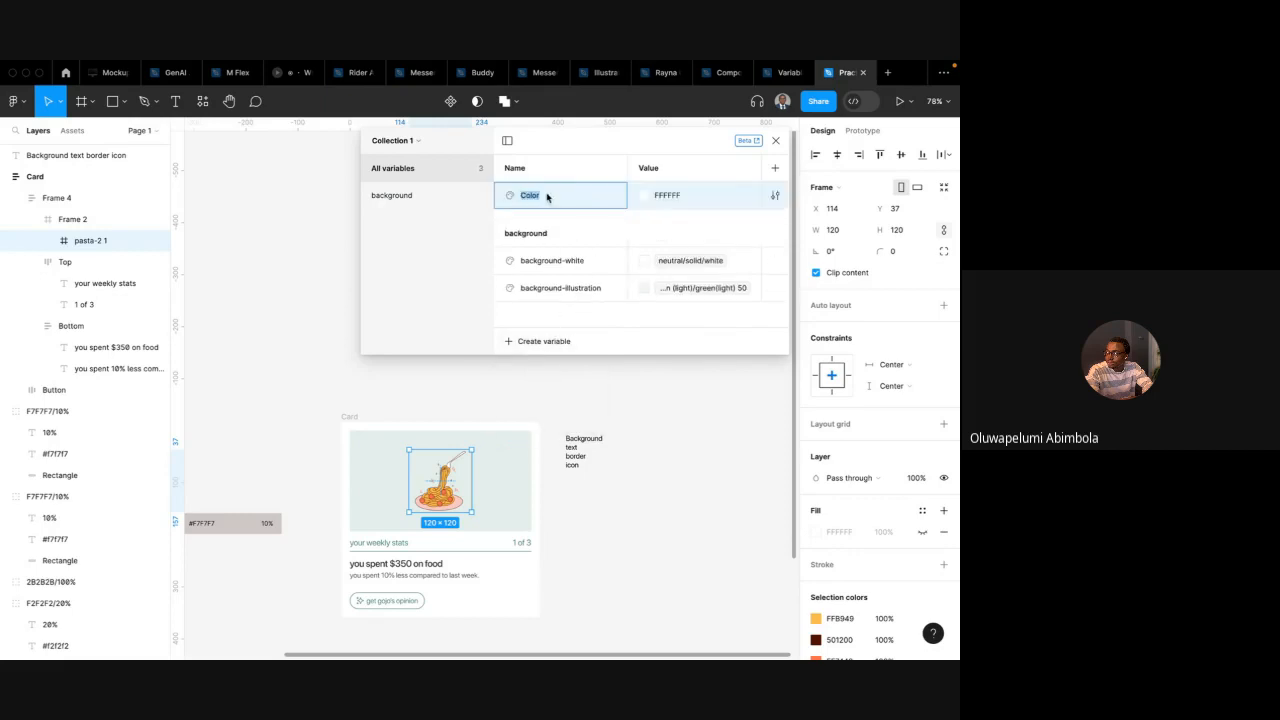
{"action": "type", "text": "text-loud"}
{"action": "key", "text": "Return"}
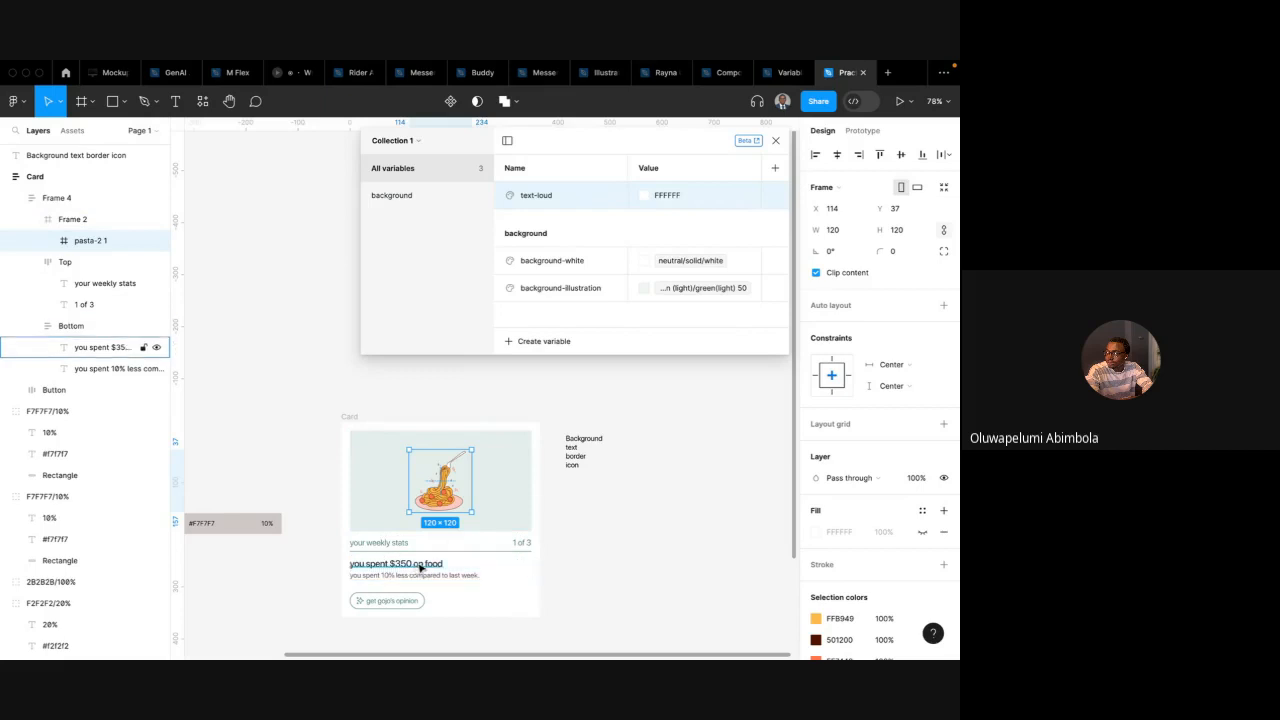
Check the heading text's fill and set text-loud's value to the gray/grey 900 primitive
{"action": "left_click", "coordinate": [457, 567]}
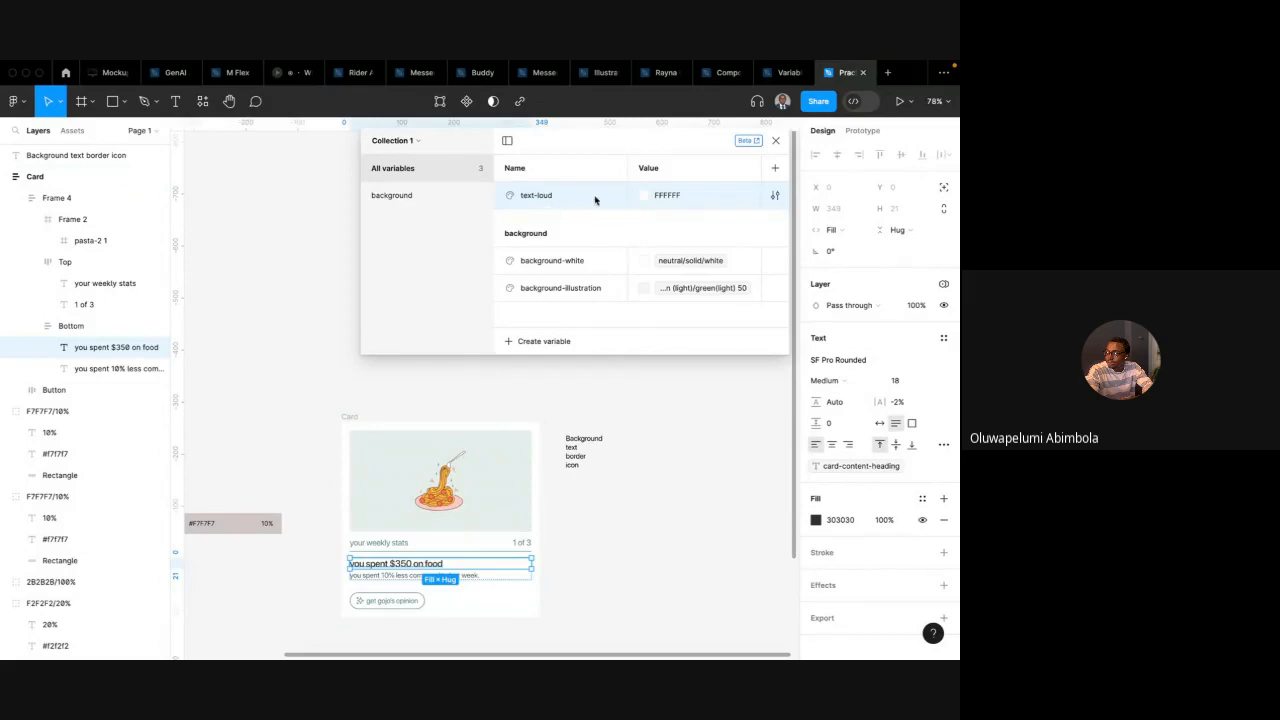
{"action": "left_click", "coordinate": [647, 200]}
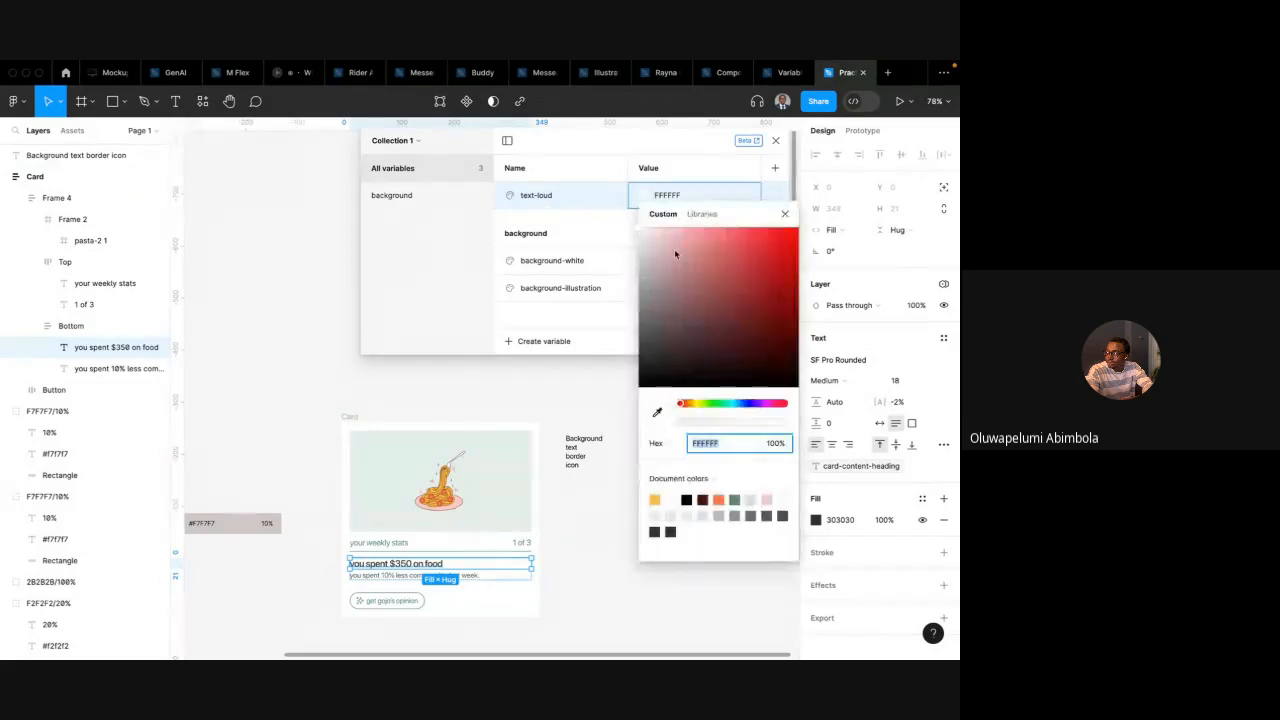
{"action": "left_click", "coordinate": [703, 214]}
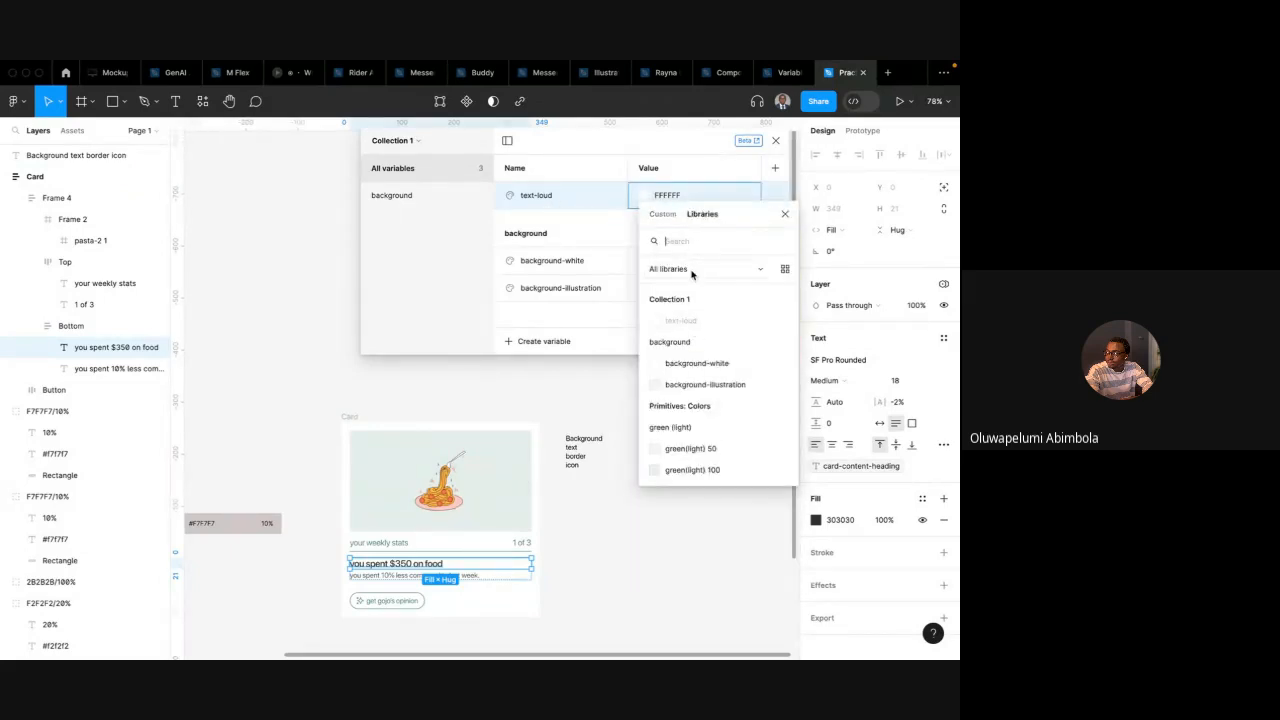
{"action": "type", "text": "grey"}
{"action": "scroll", "coordinate": [694, 400], "scroll_direction": "down", "scroll_amount": 3}
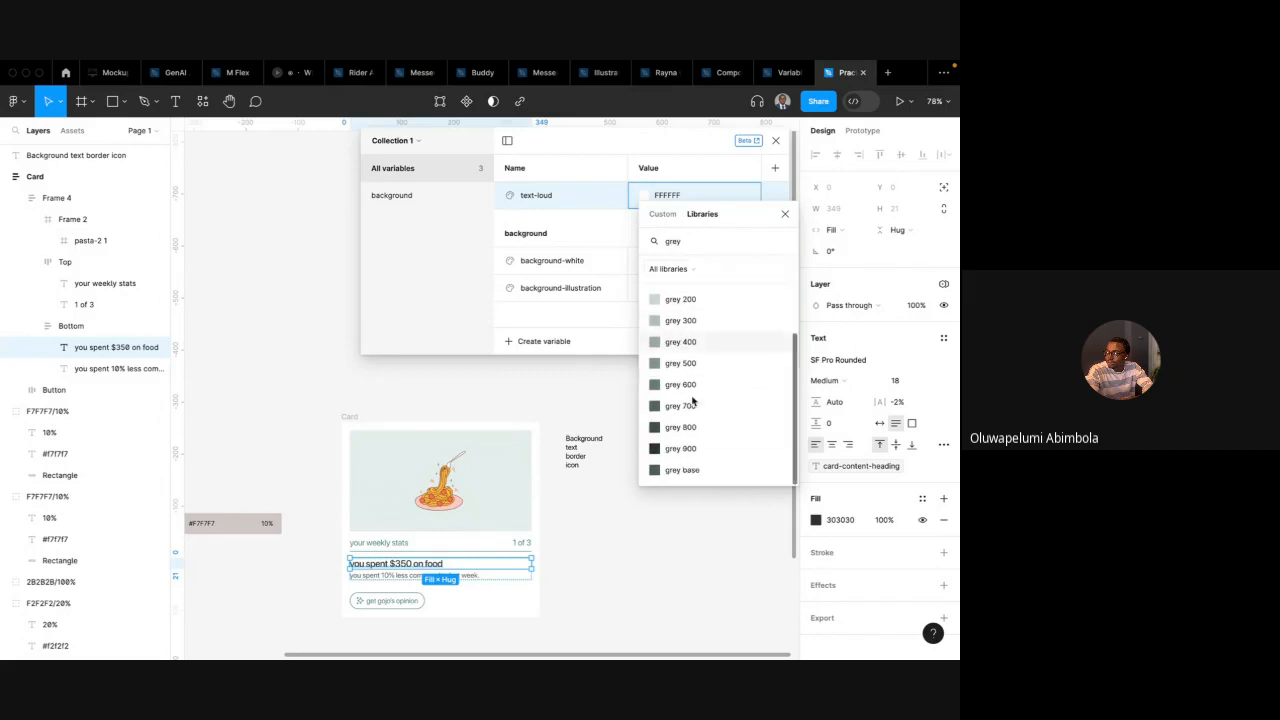
{"action": "left_click", "coordinate": [684, 450]}
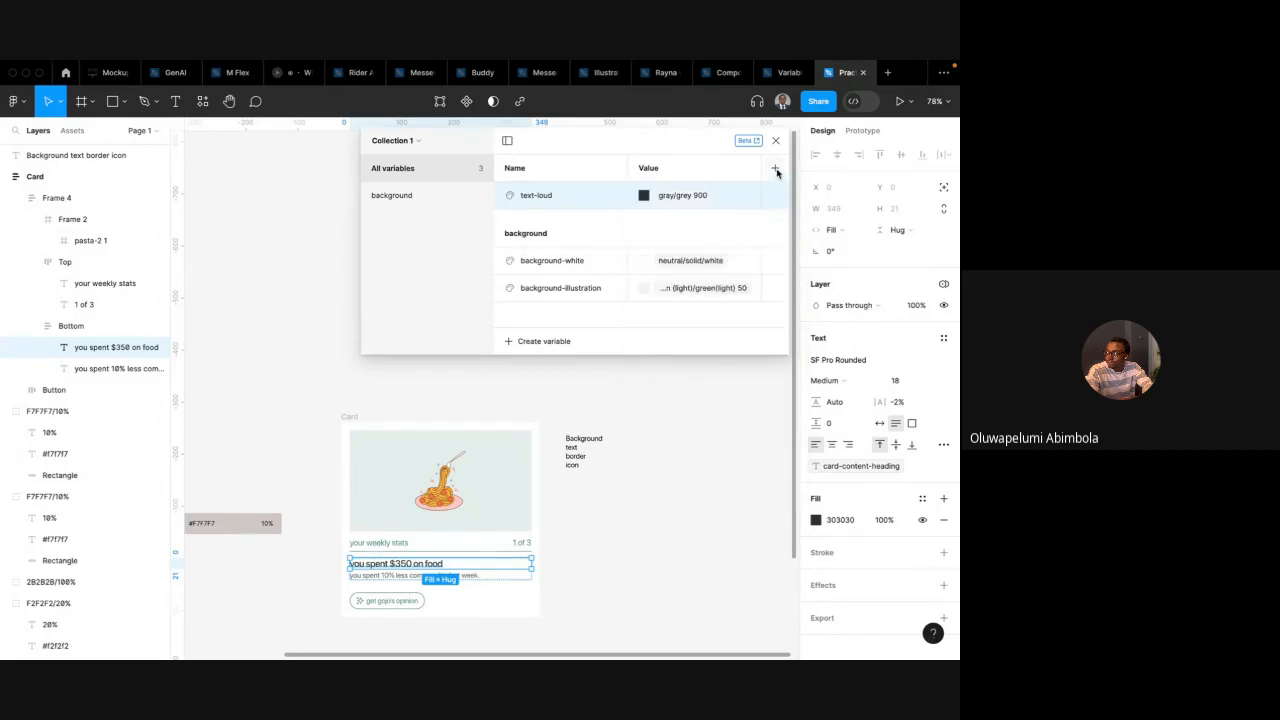
Create a colour variable named text-default
{"action": "left_click", "coordinate": [536, 341]}
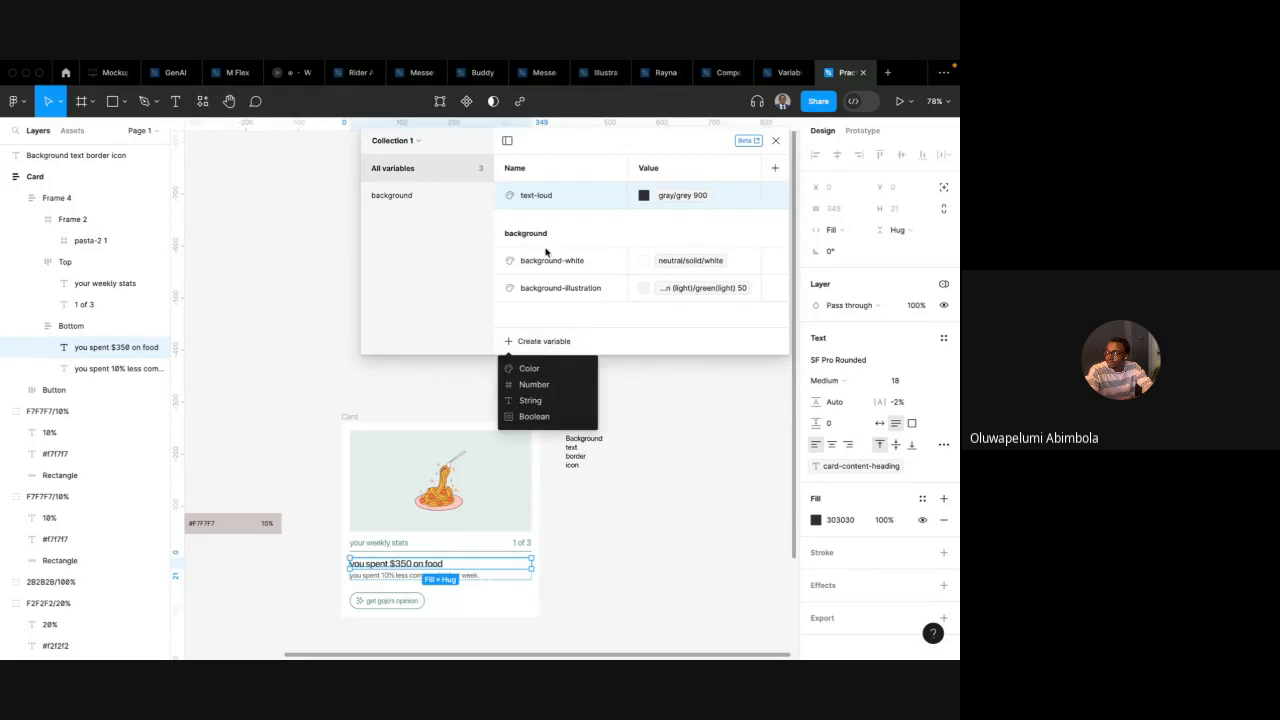
{"action": "left_click", "coordinate": [530, 369]}
{"action": "type", "text": "text-default"}
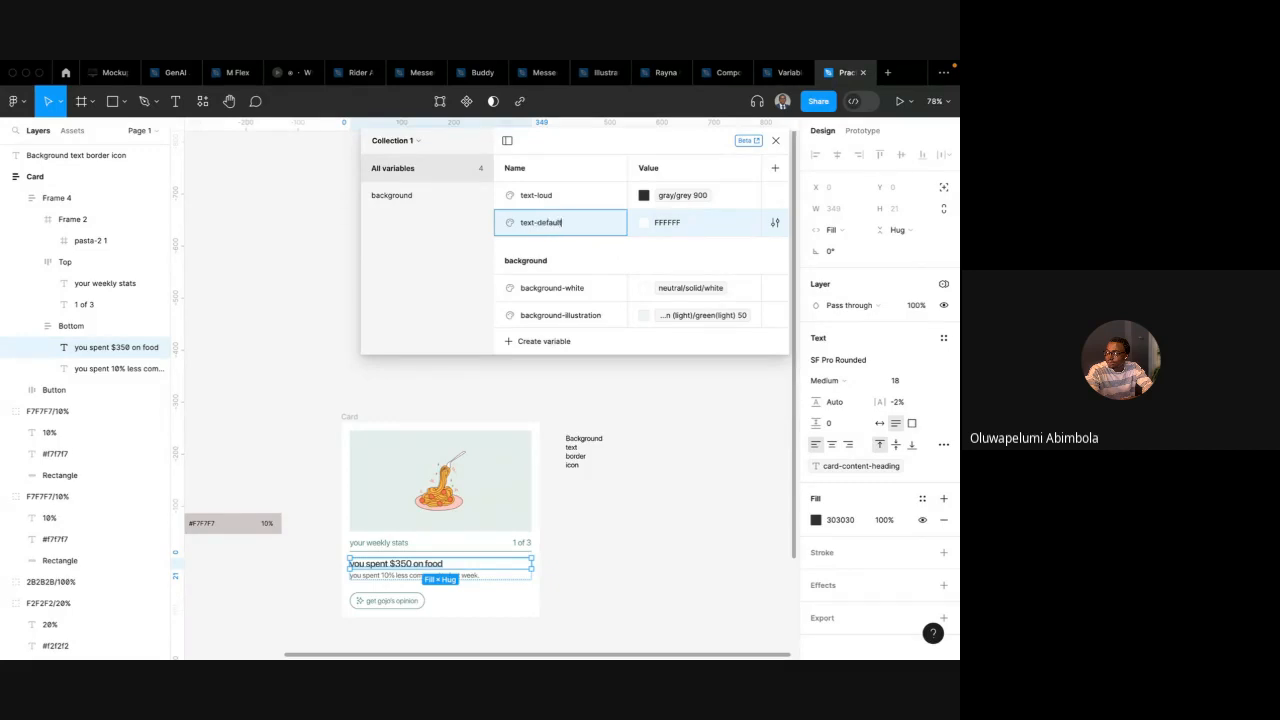
{"action": "key", "text": "Return"}
Check the subtitle text's fill and set text-default's value to the gray/grey base primitive
{"action": "left_click", "coordinate": [393, 579]}
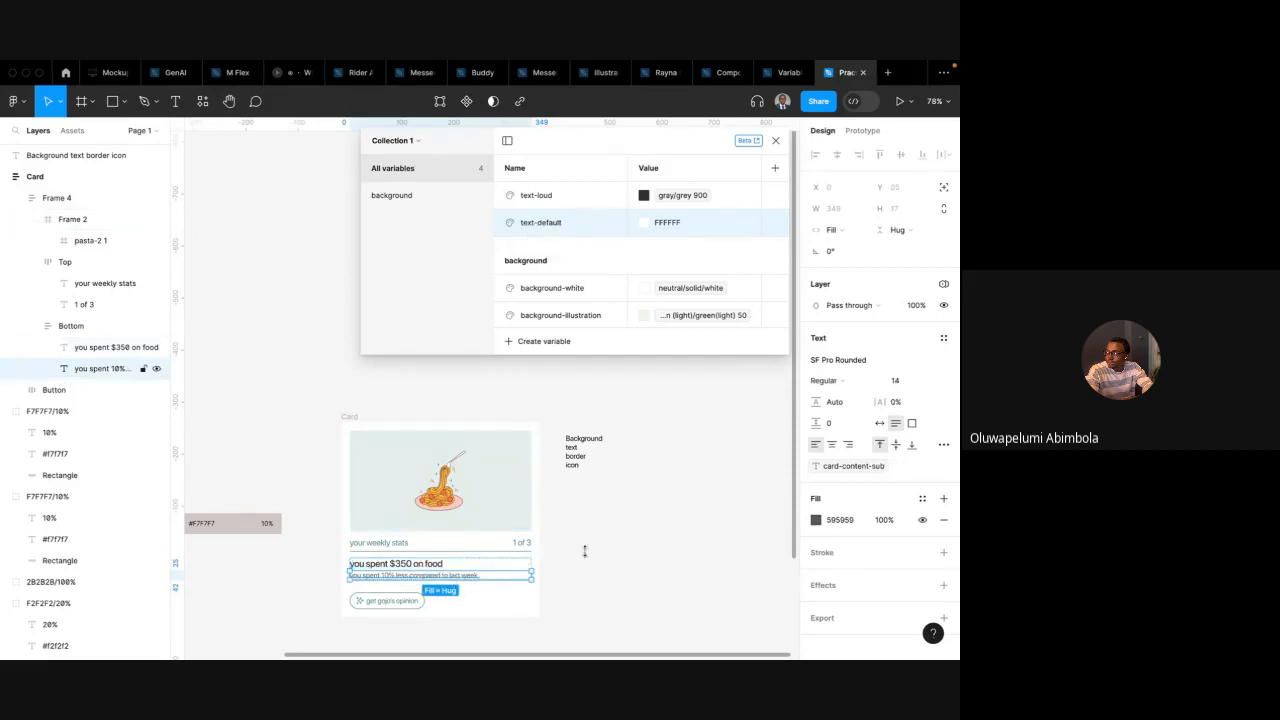
{"action": "left_click", "coordinate": [646, 223]}
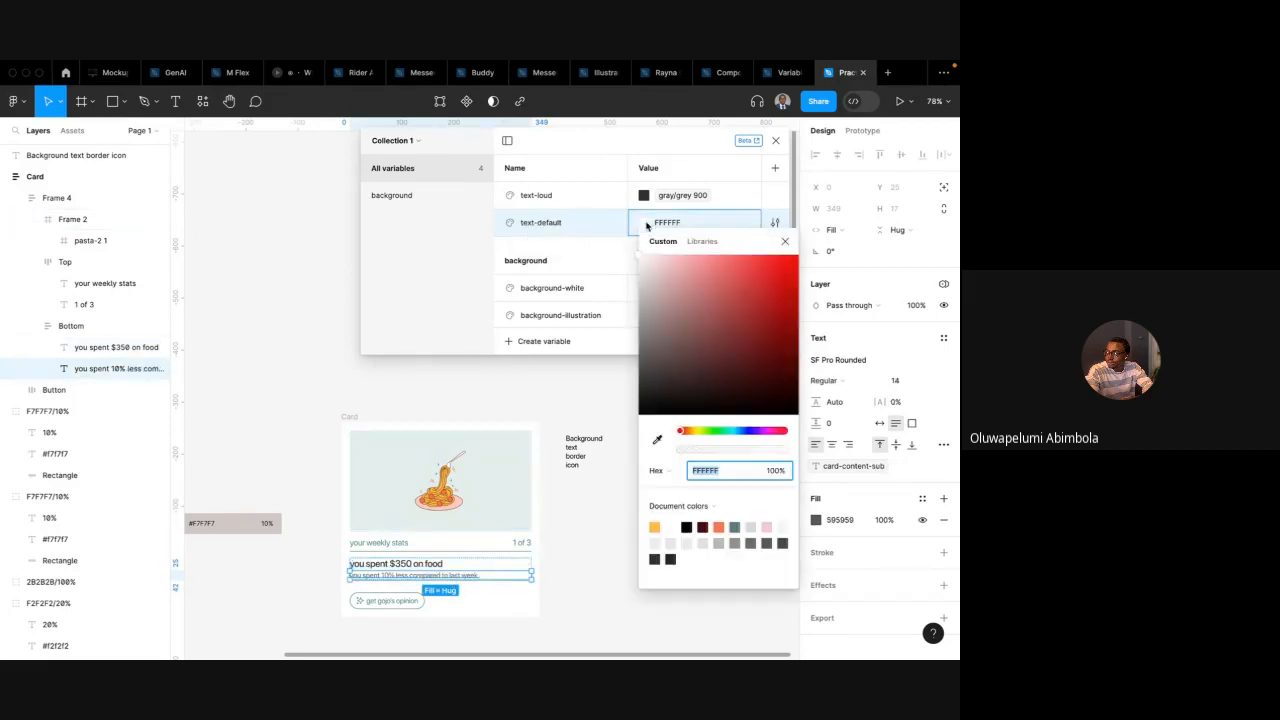
{"action": "left_click", "coordinate": [701, 242]}
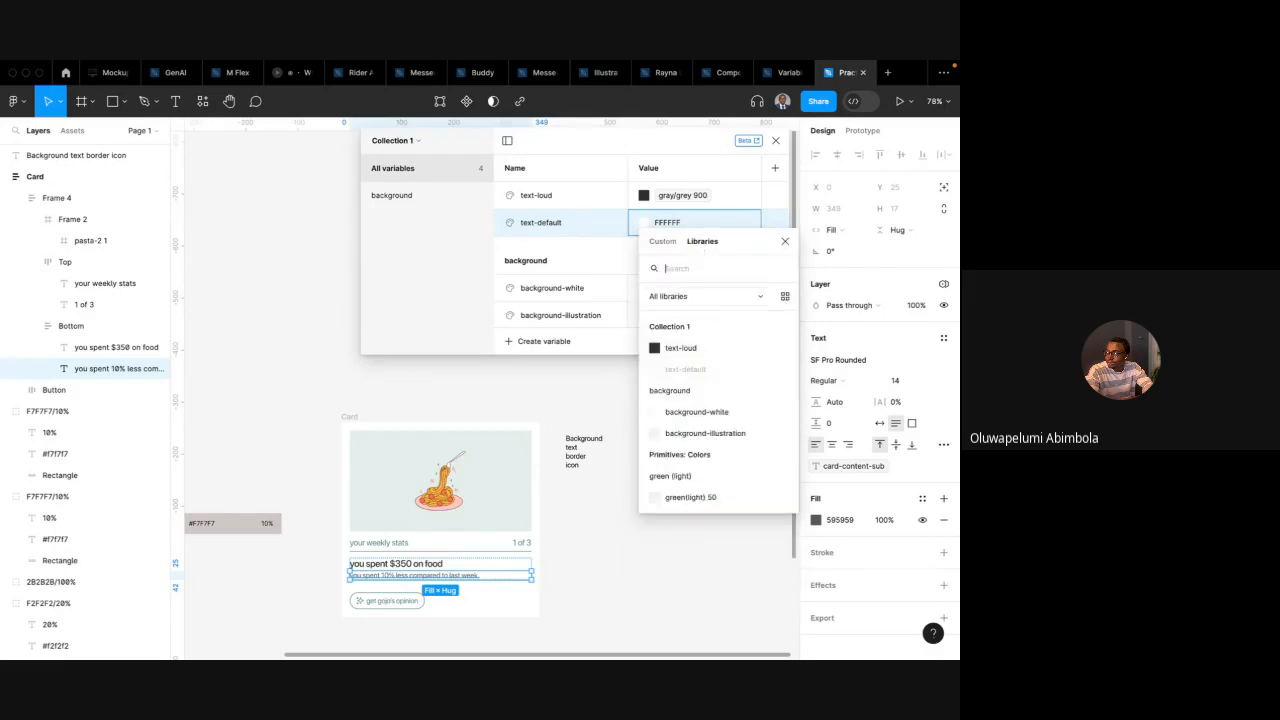
{"action": "type", "text": "grey"}
{"action": "scroll", "coordinate": [704, 479], "scroll_direction": "down", "scroll_amount": 2}
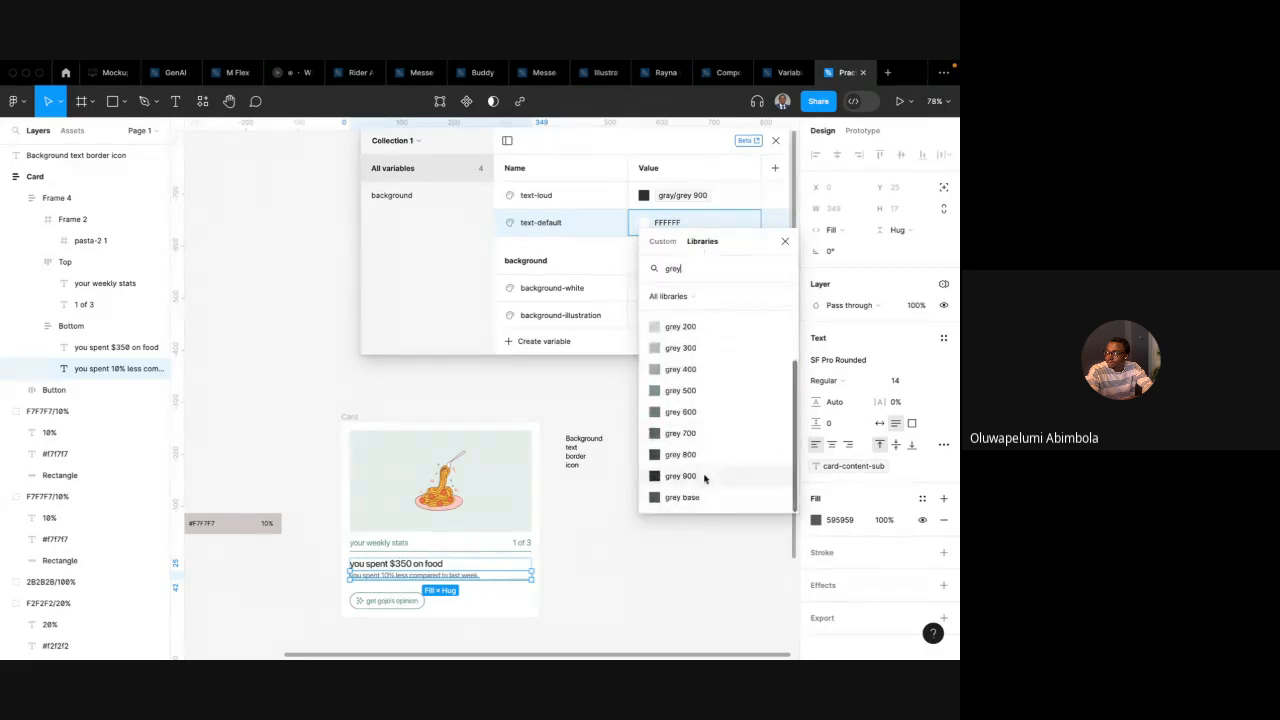
{"action": "left_click", "coordinate": [690, 497]}
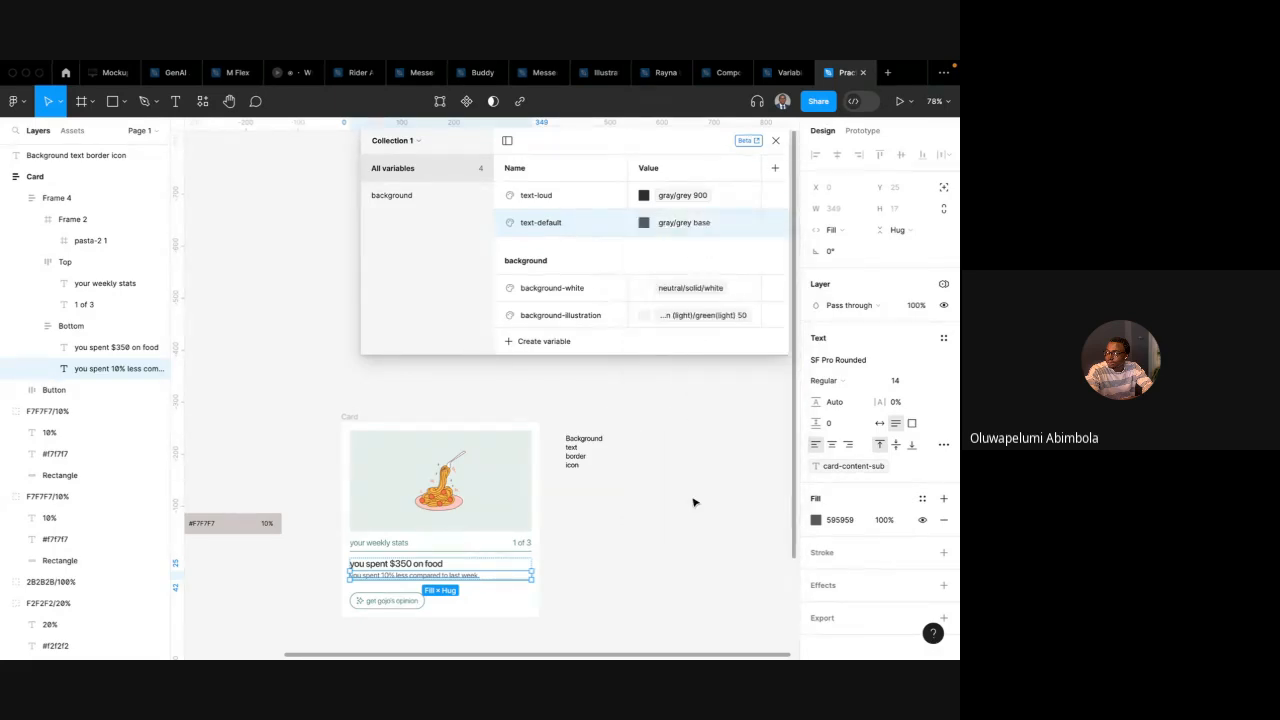
Inspect the fills of the stats label, page indicator and button text on the card
{"action": "left_click", "coordinate": [398, 545]}
{"action": "left_click", "coordinate": [522, 543]}
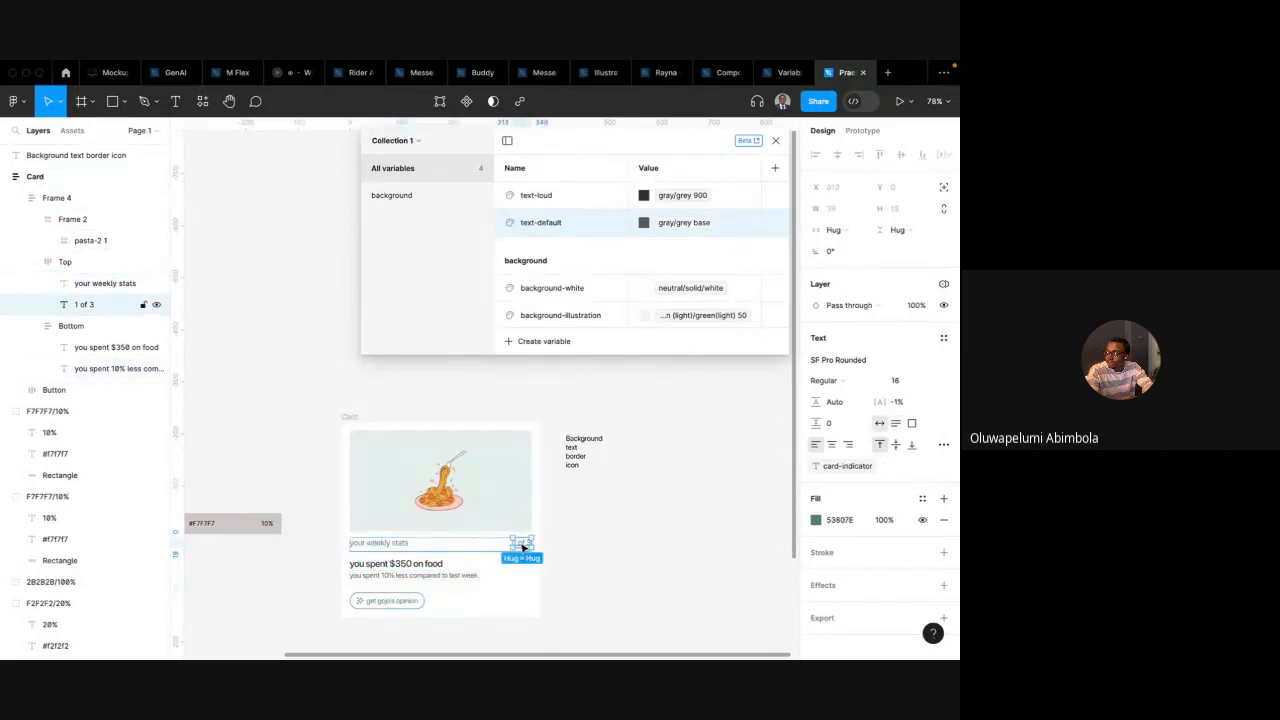
{"action": "left_click", "coordinate": [402, 601]}
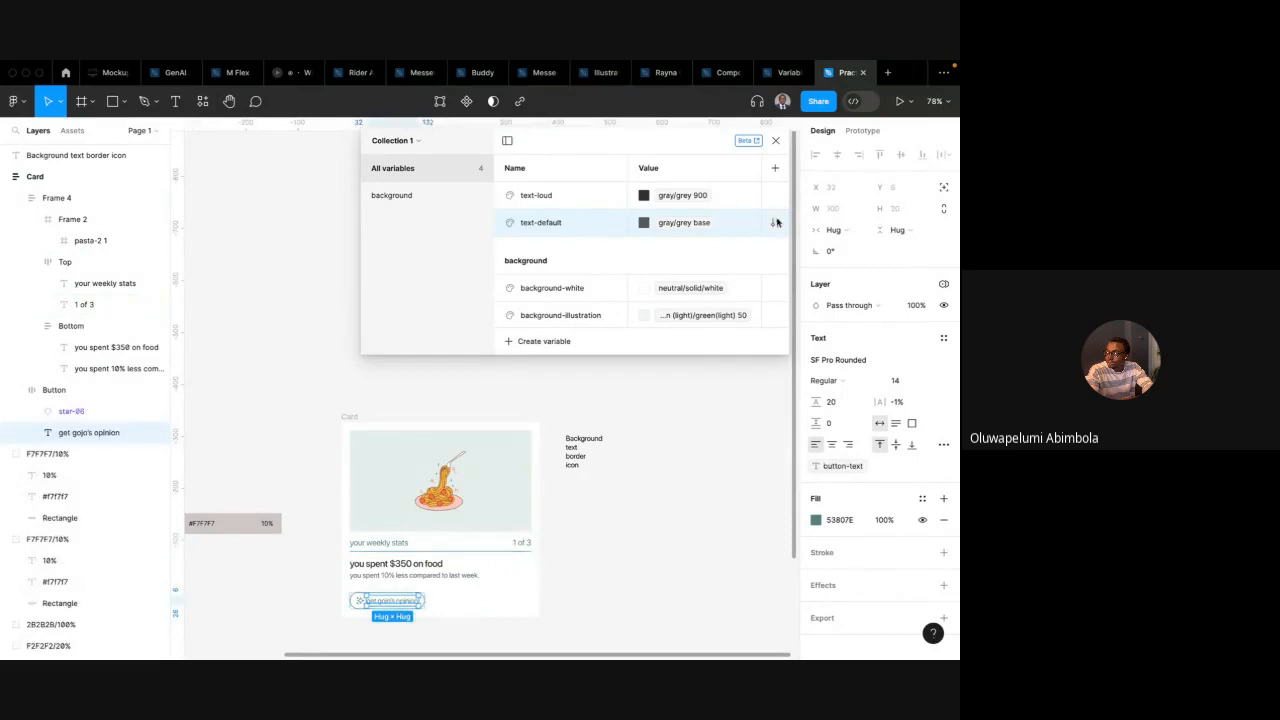
Add a second mode to Collection 1 and undo it
{"action": "left_click", "coordinate": [775, 168]}
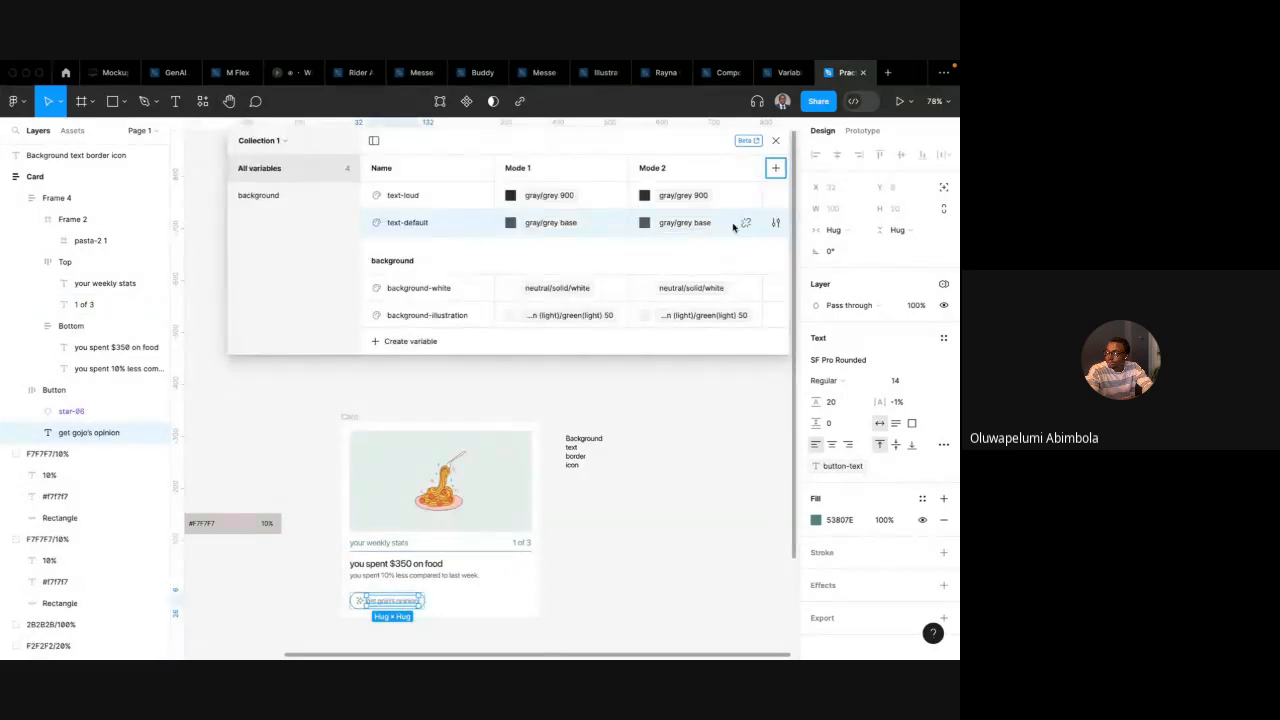
{"action": "key", "text": "ctrl+z"}
Create a colour variable named text-primary
{"action": "left_click", "coordinate": [555, 342]}
{"action": "left_click", "coordinate": [529, 368]}
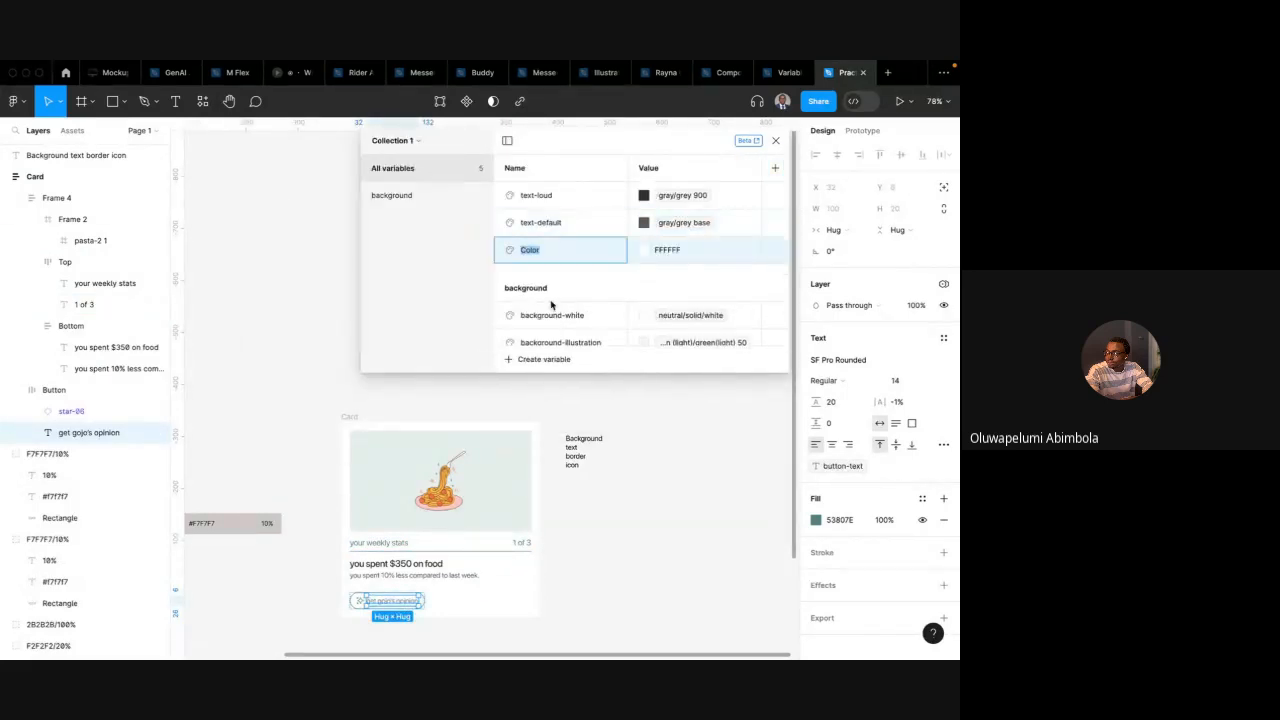
{"action": "type", "text": "text-primary"}
{"action": "key", "text": "Return"}
Set text-primary's value to the green (light) base primitive from the library colours
{"action": "left_click", "coordinate": [644, 250]}
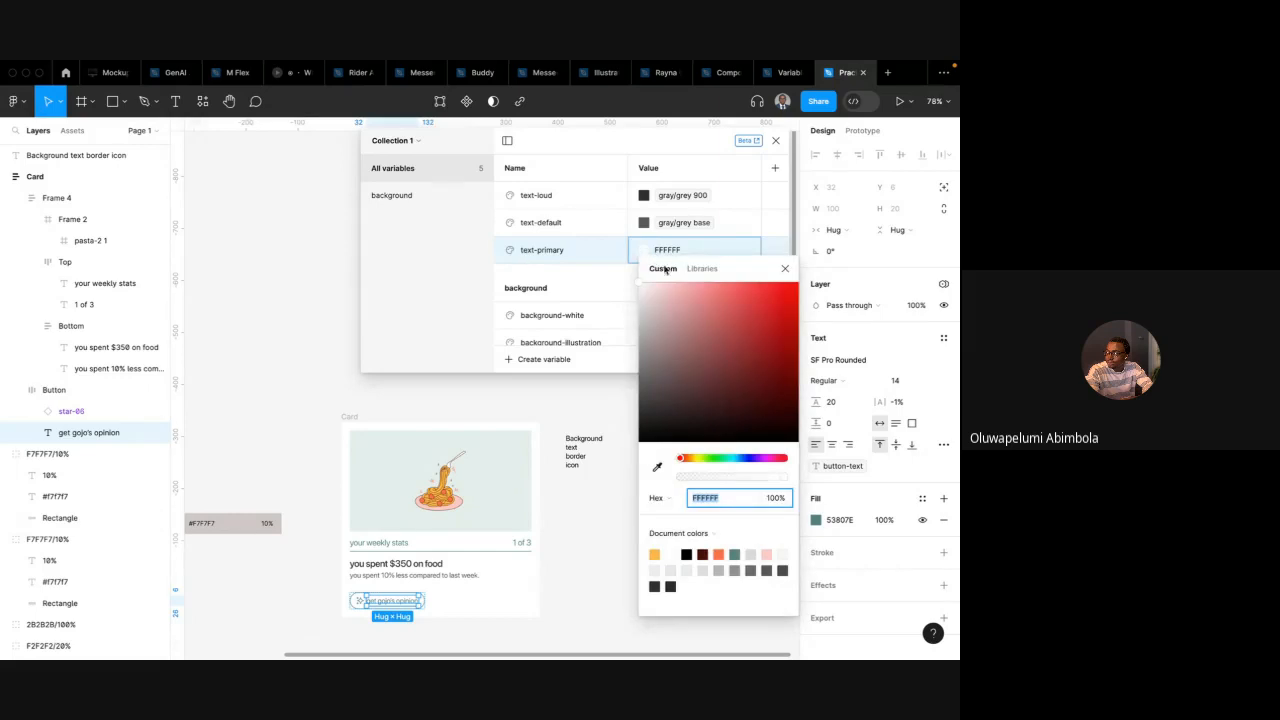
{"action": "left_click", "coordinate": [702, 268]}
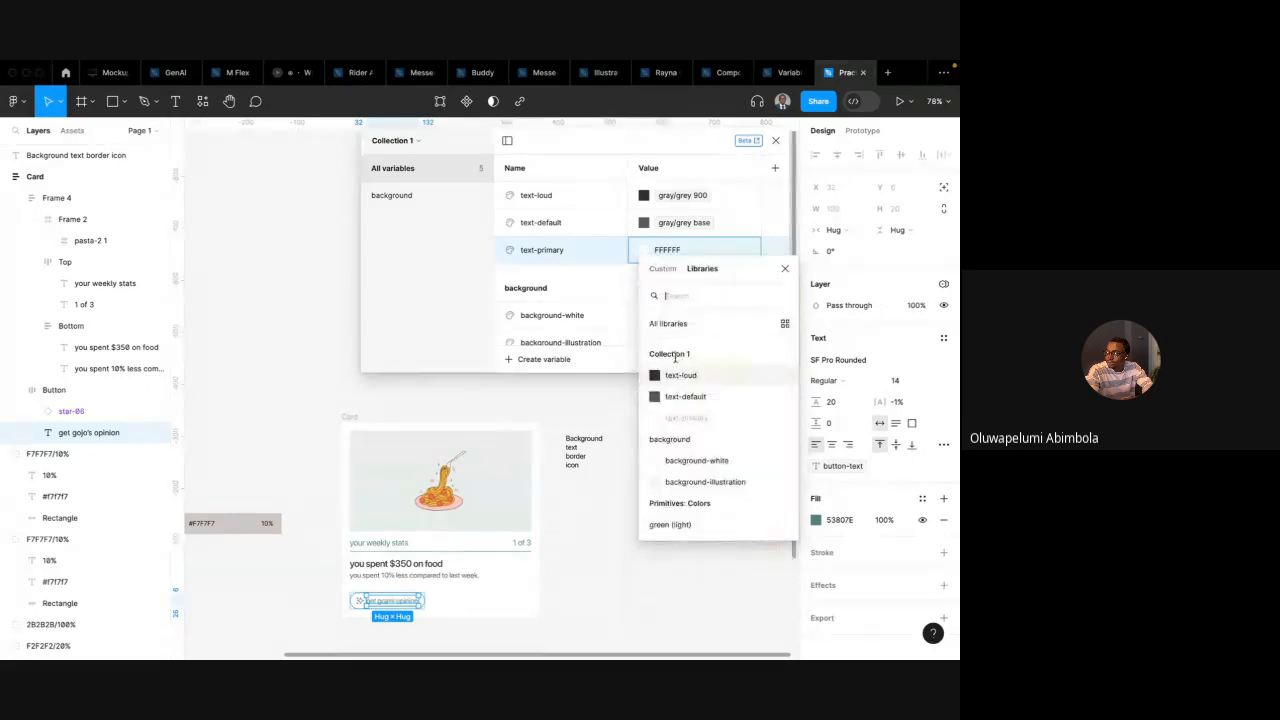
{"action": "left_click", "coordinate": [680, 296]}
{"action": "type", "text": "pr"}
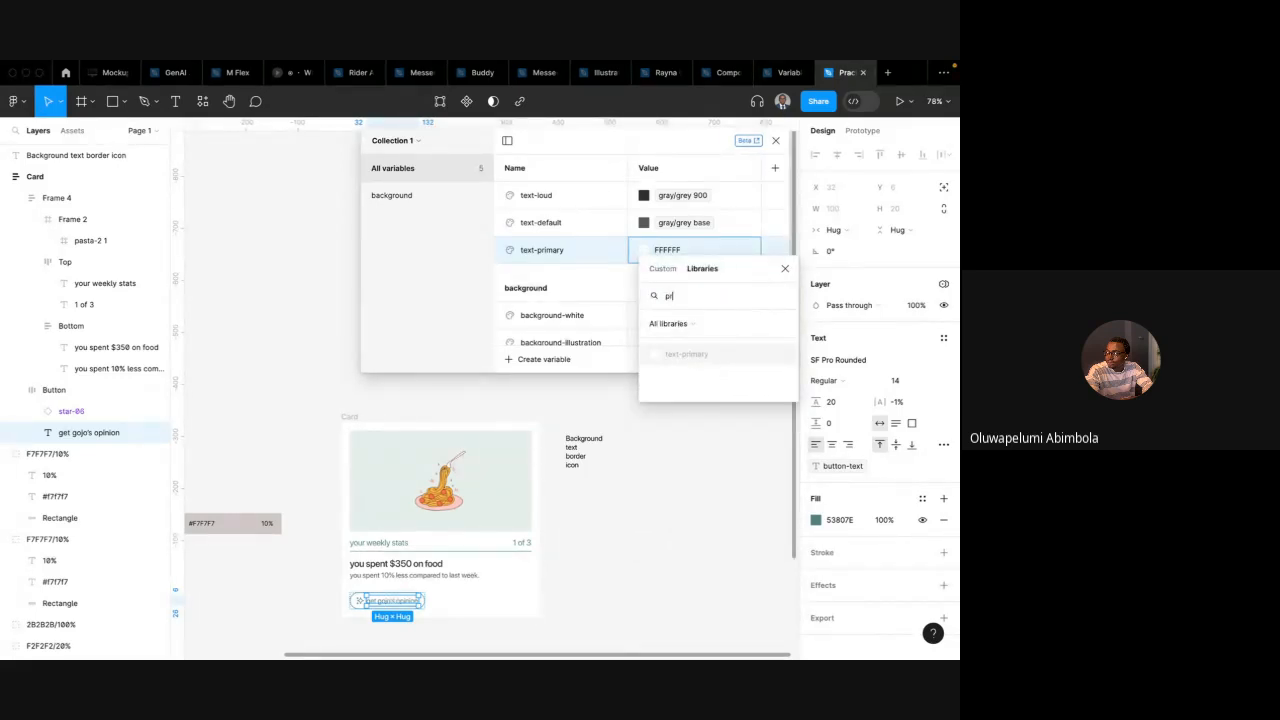
{"action": "key", "text": "BackSpace"}
{"action": "key", "text": "BackSpace"}
{"action": "scroll", "coordinate": [698, 388], "scroll_direction": "down", "scroll_amount": 5}
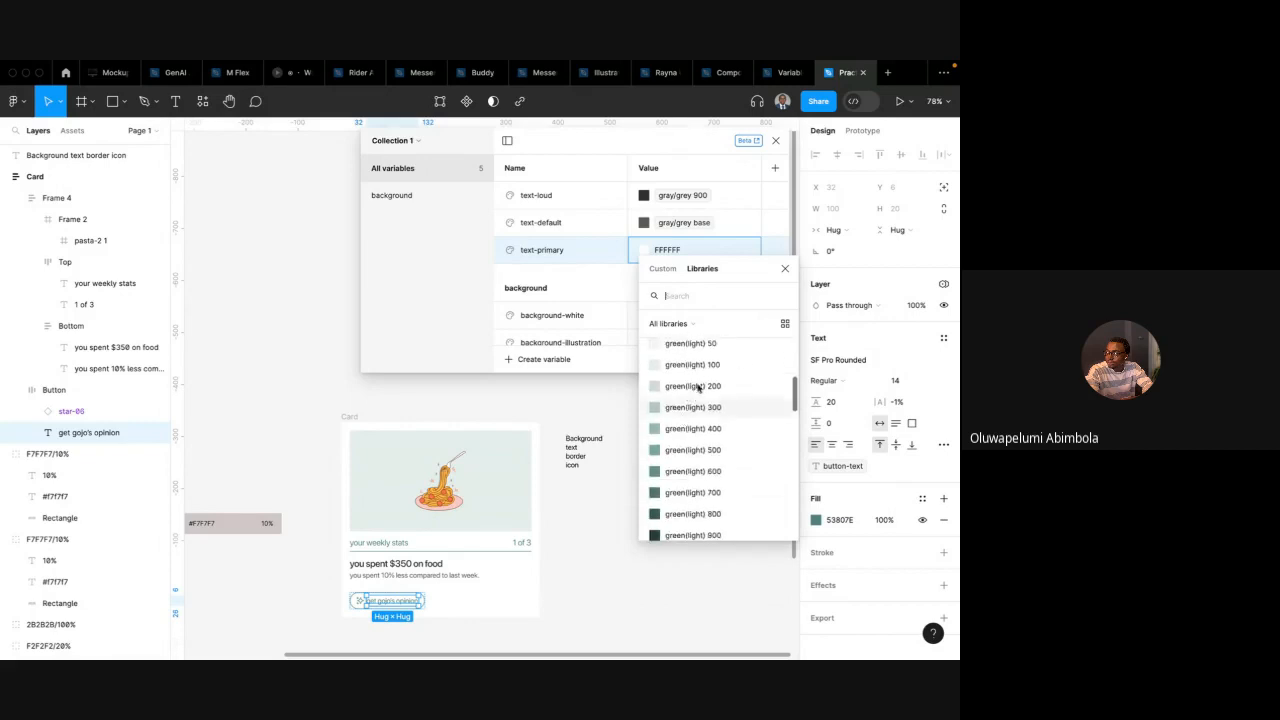
{"action": "scroll", "coordinate": [703, 494], "scroll_direction": "down", "scroll_amount": 2}
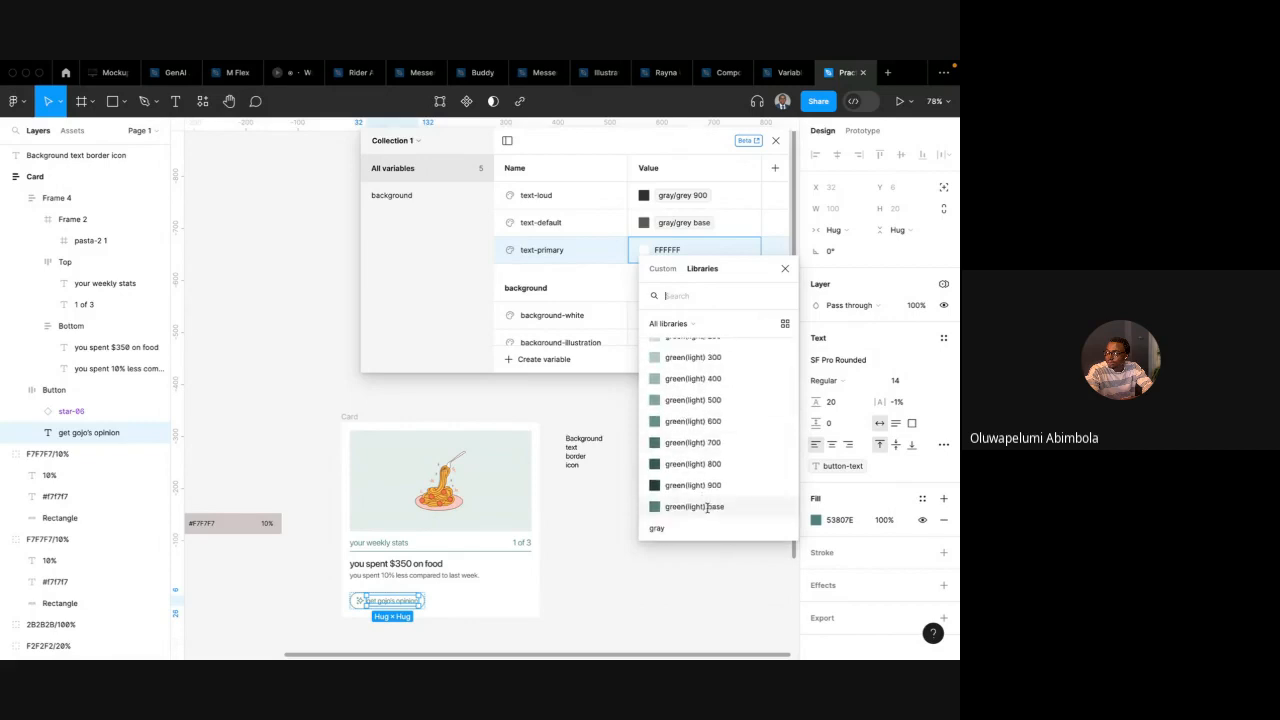
{"action": "left_click", "coordinate": [707, 507]}
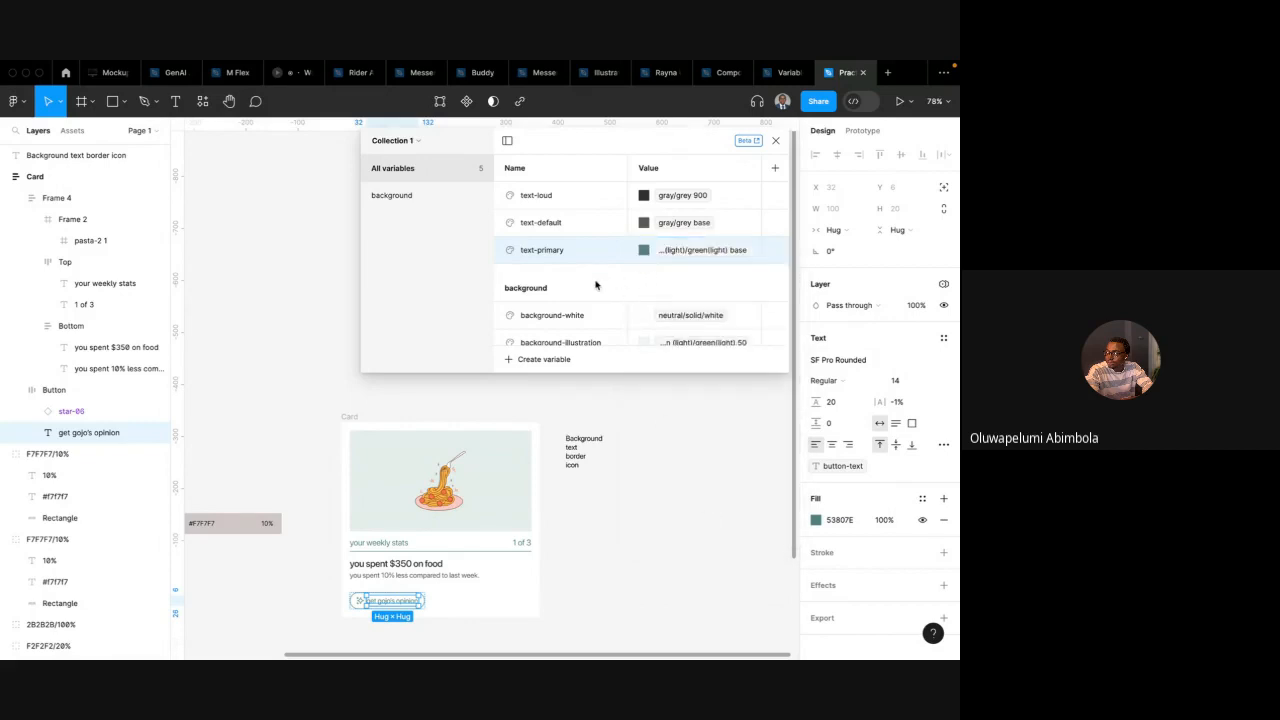
Group text-loud, text-default and text-primary into a new variable group named text
{"action": "left_click", "coordinate": [549, 222], "text": "shift"}
{"action": "left_click", "coordinate": [546, 204], "text": "shift"}
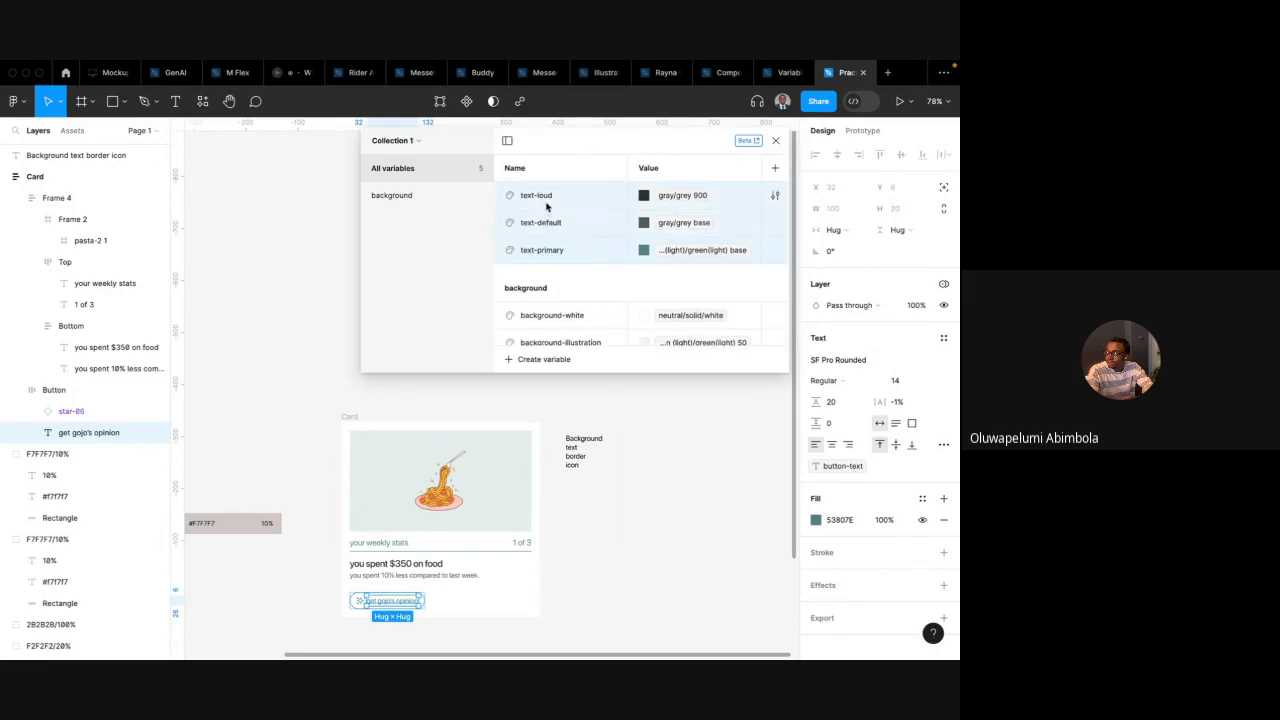
{"action": "right_click", "coordinate": [546, 205]}
{"action": "left_click", "coordinate": [596, 218]}
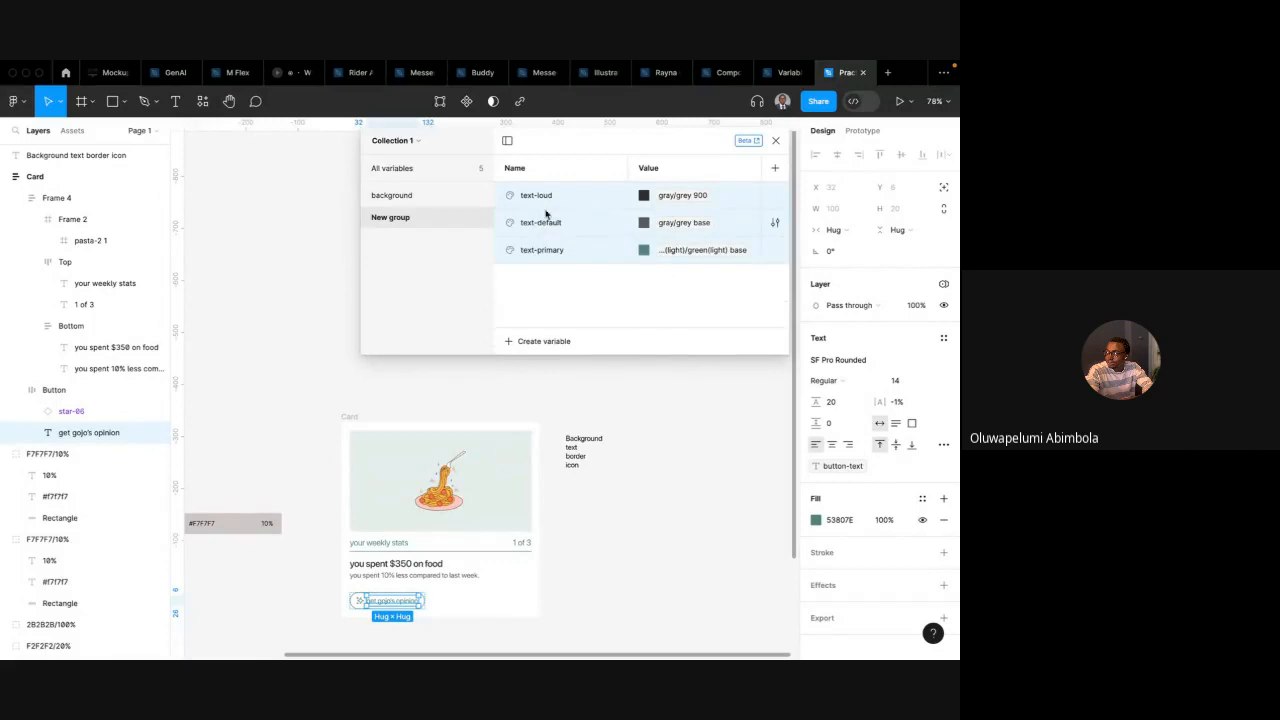
{"action": "double_click", "coordinate": [398, 221]}
{"action": "type", "text": "text"}
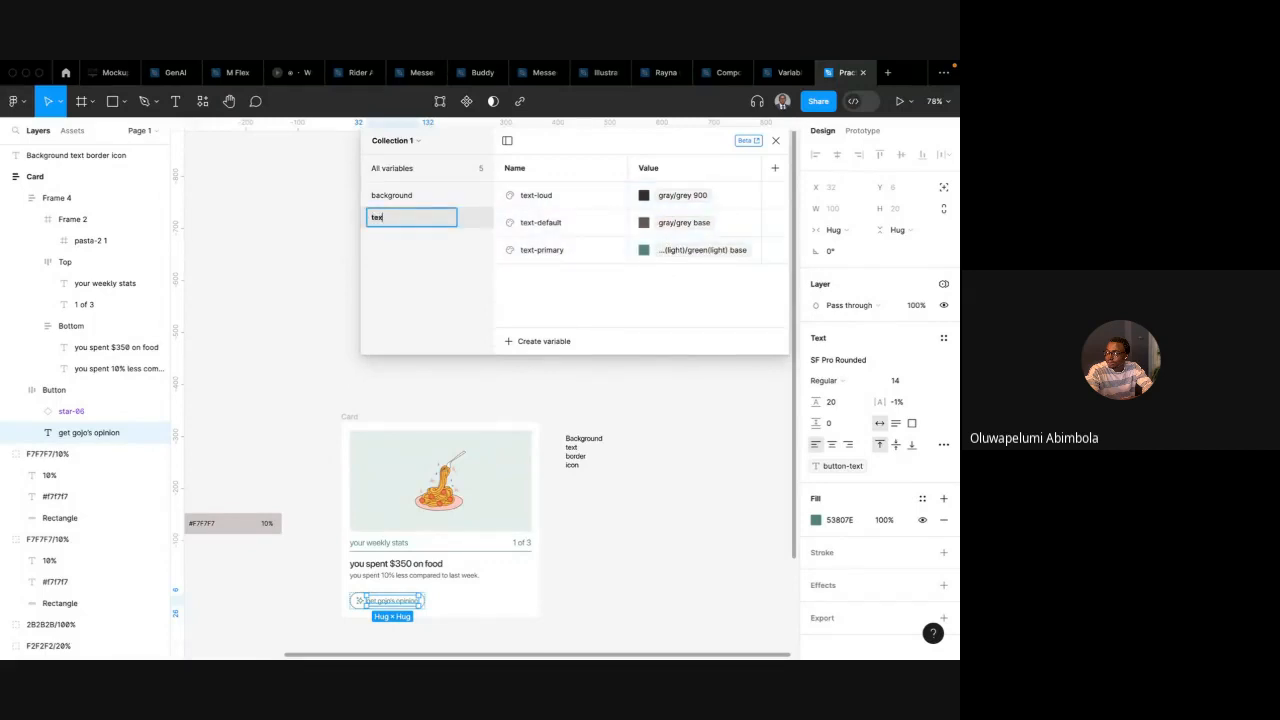
{"action": "key", "text": "Return"}
{"action": "left_click", "coordinate": [434, 168]}
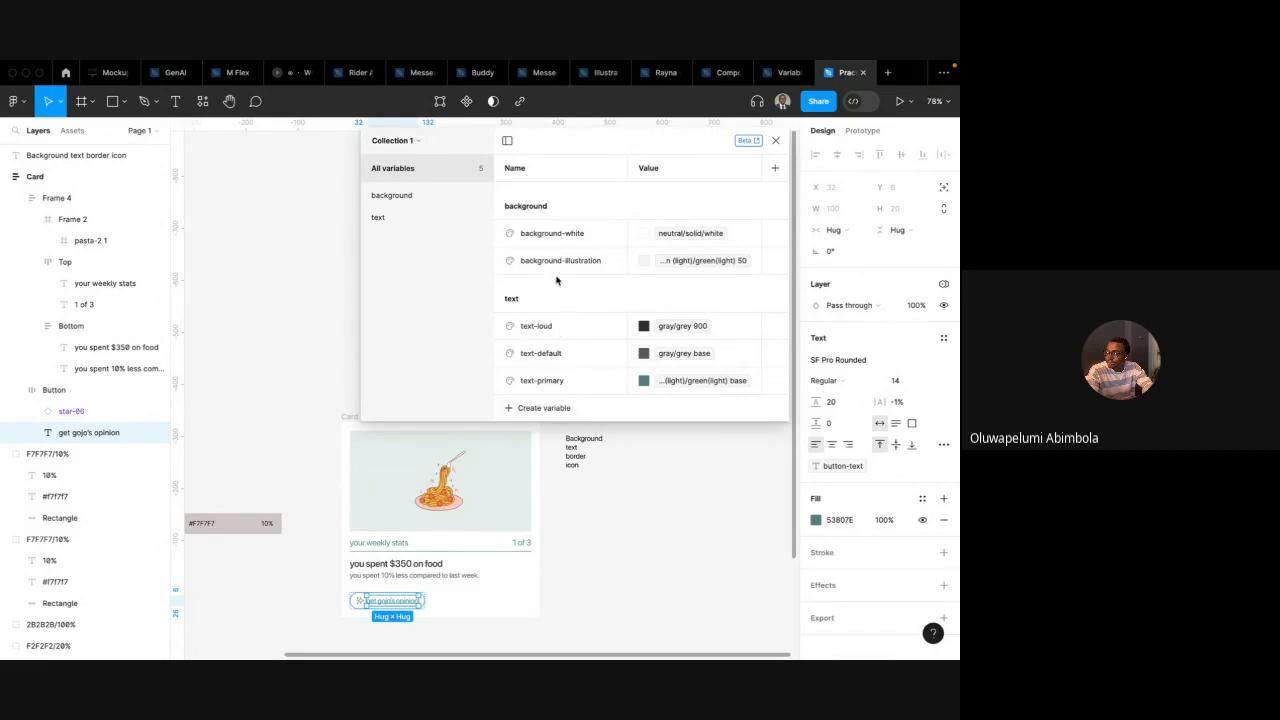
Create a colour variable named border-primary and set its value to the green (light) base primitive
{"action": "left_click", "coordinate": [418, 147]}
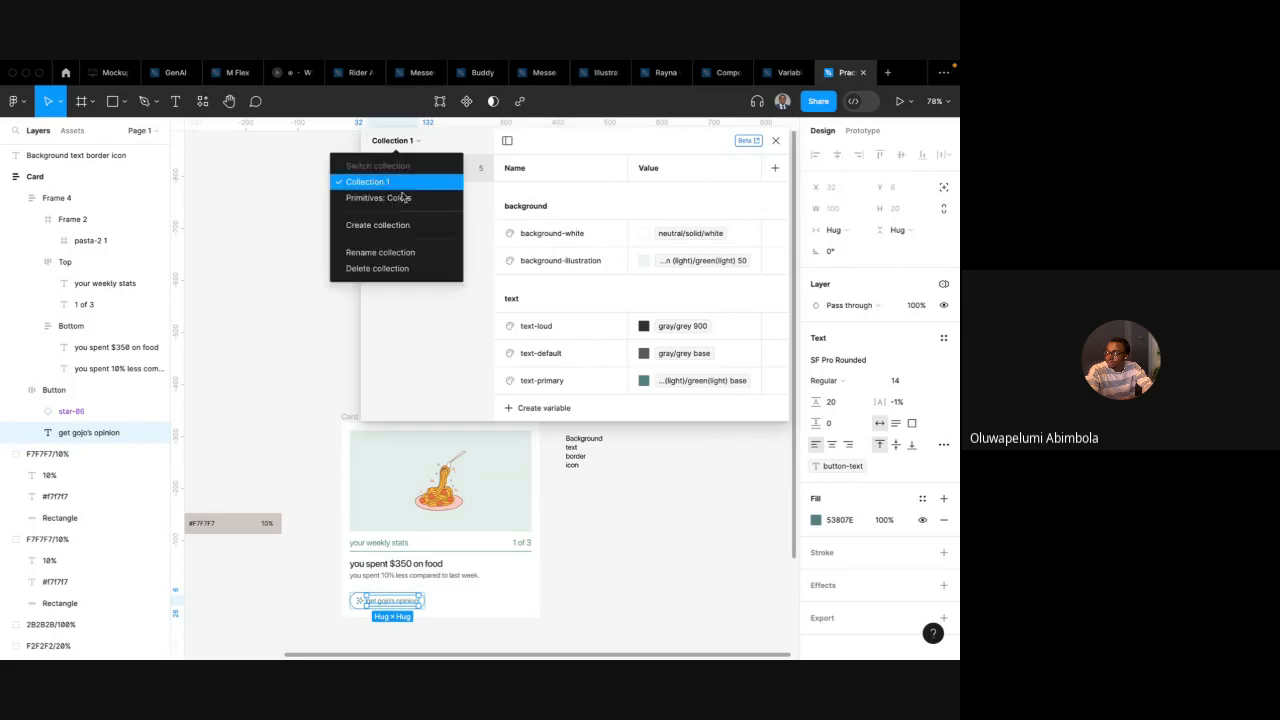
{"action": "left_click", "coordinate": [487, 234]}
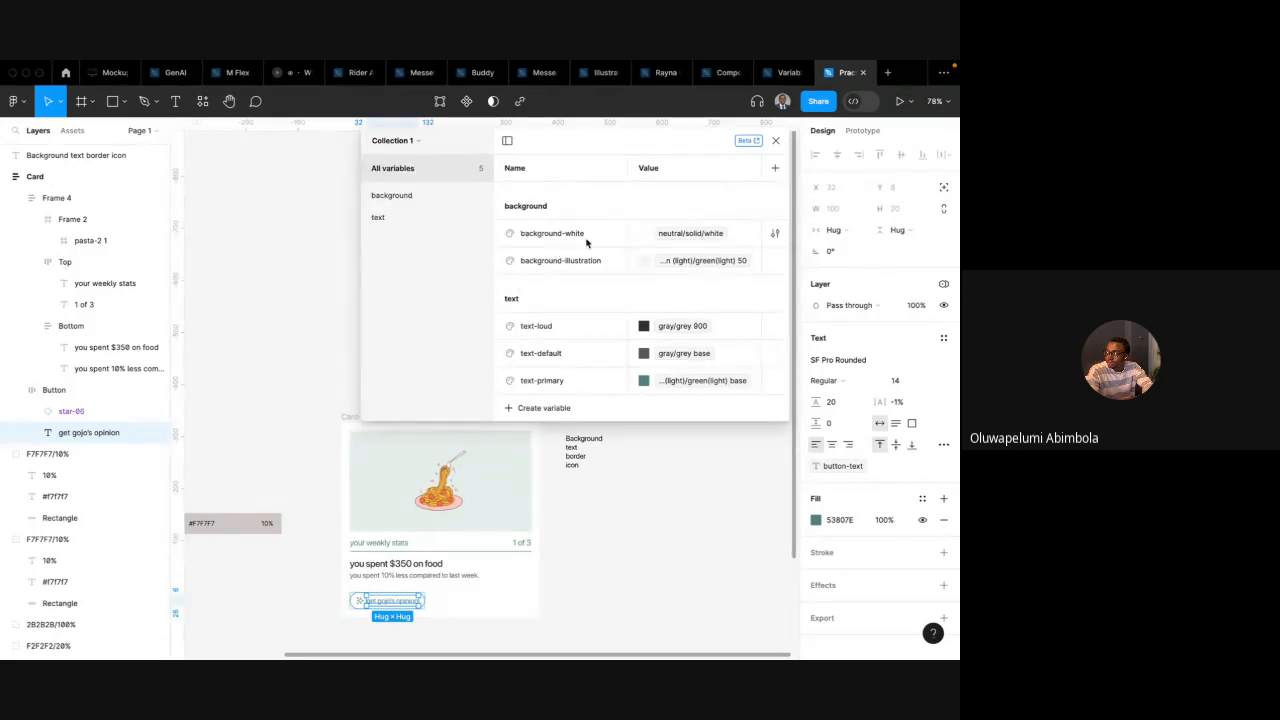
{"action": "left_click", "coordinate": [536, 408]}
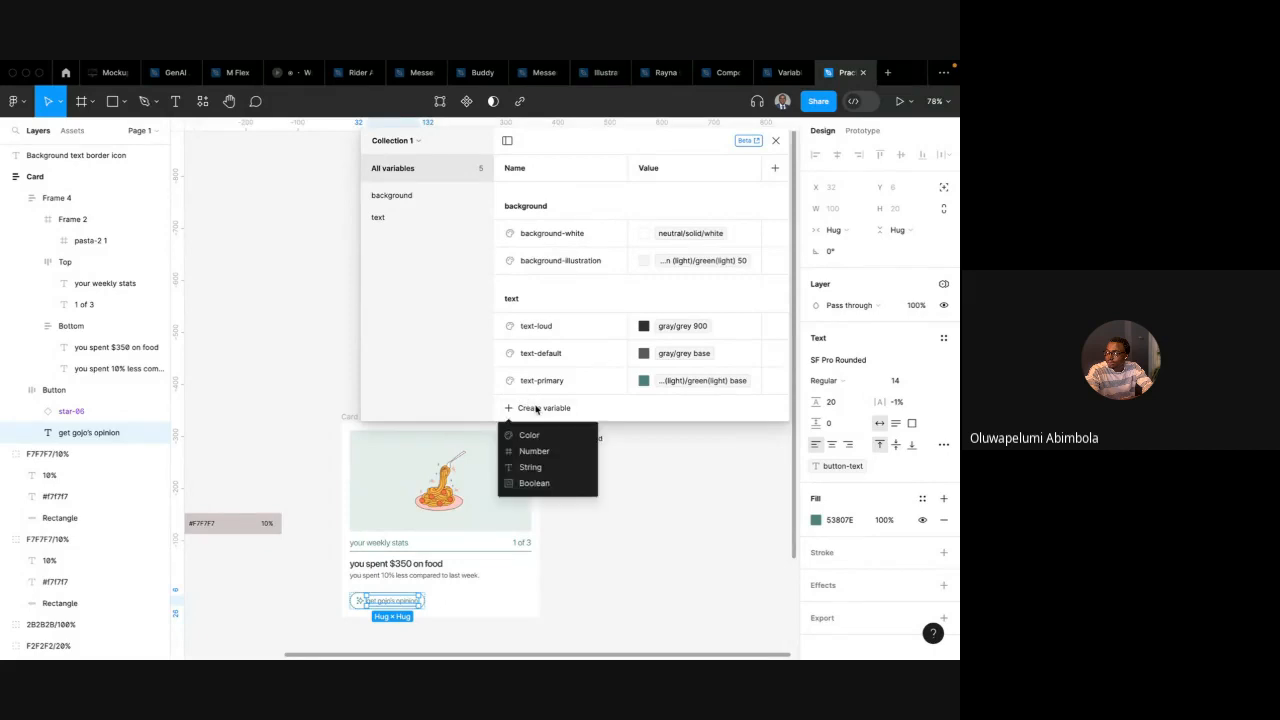
{"action": "left_click", "coordinate": [530, 430]}
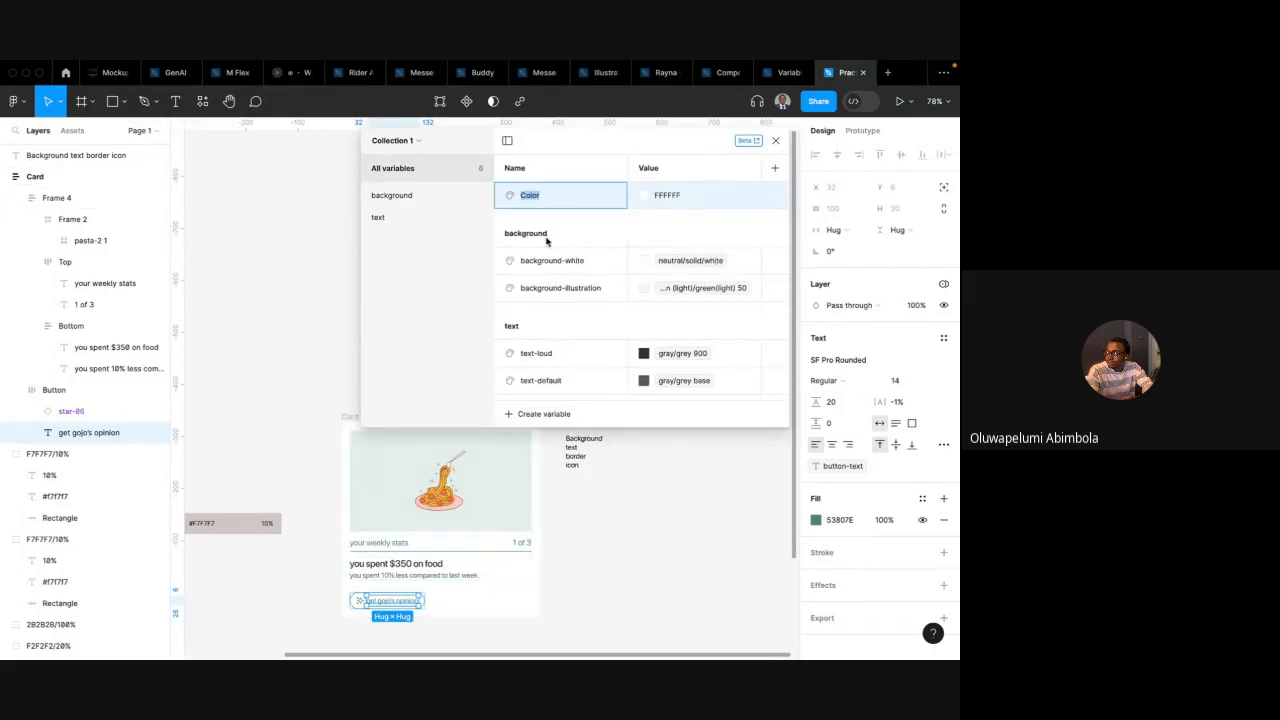
{"action": "type", "text": "border-primary"}
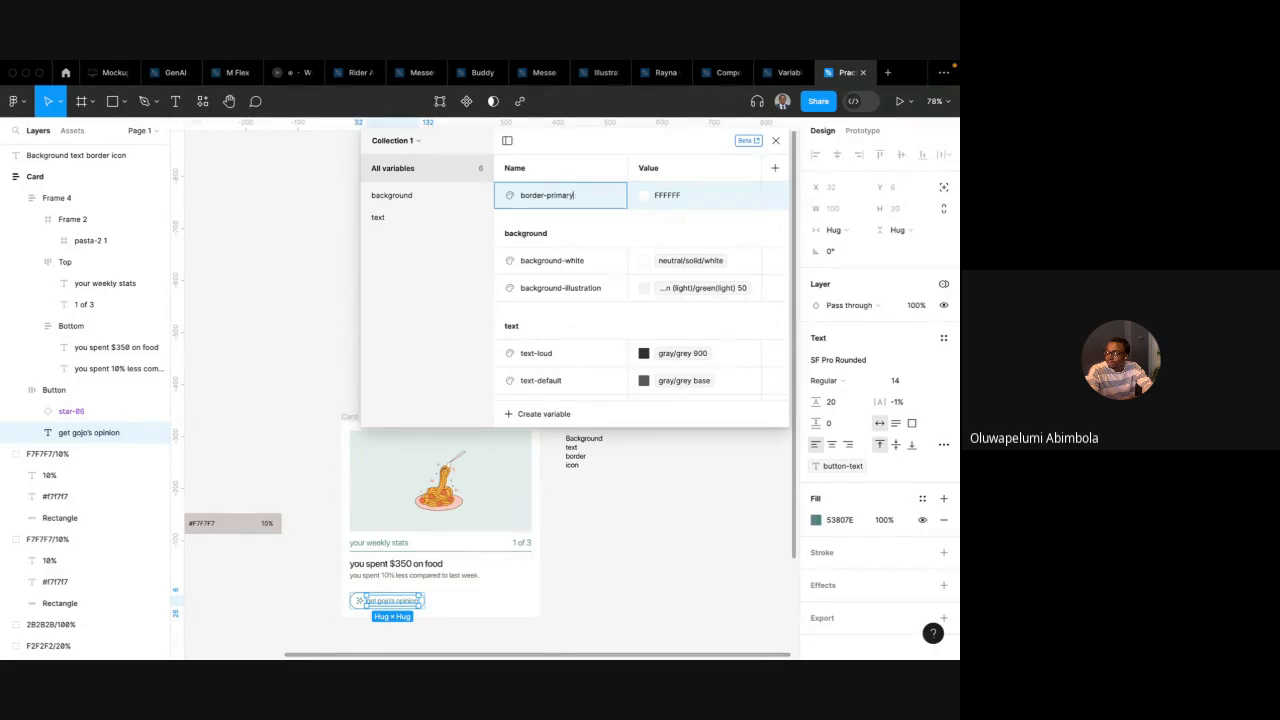
{"action": "key", "text": "Return"}
{"action": "left_click", "coordinate": [645, 195]}
{"action": "left_click", "coordinate": [700, 214]}
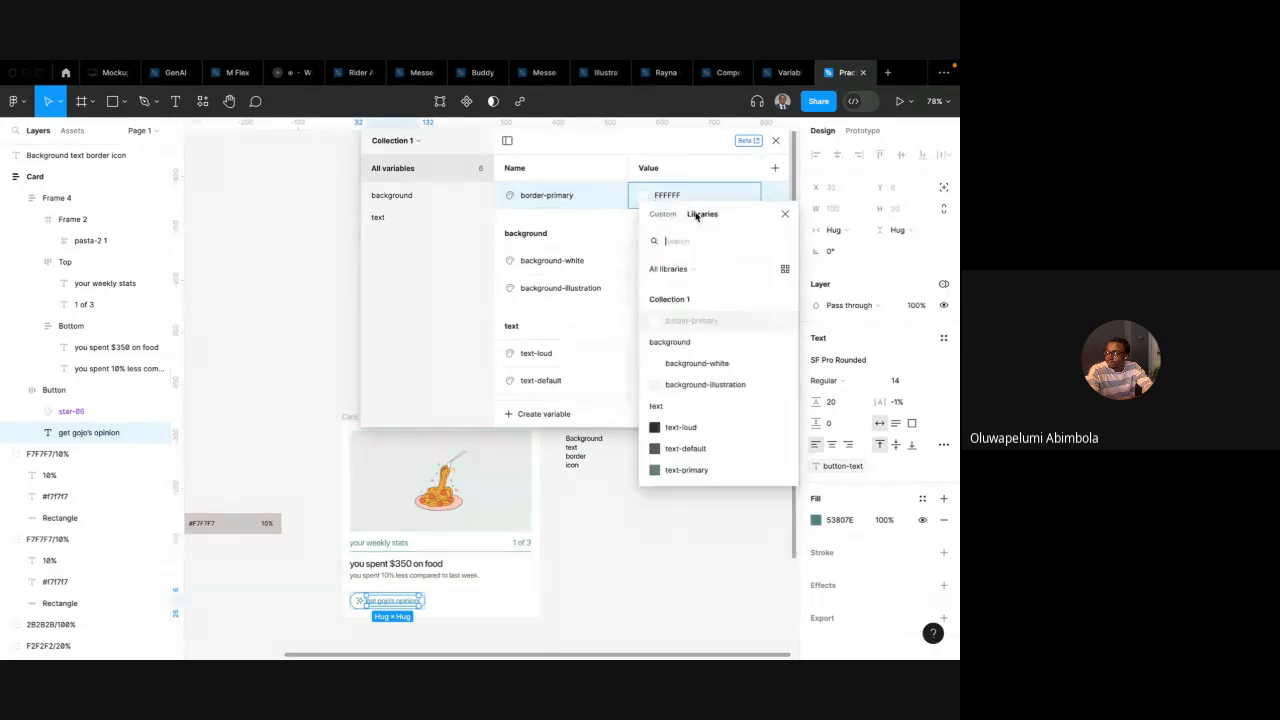
{"action": "scroll", "coordinate": [690, 383], "scroll_direction": "down", "scroll_amount": 3}
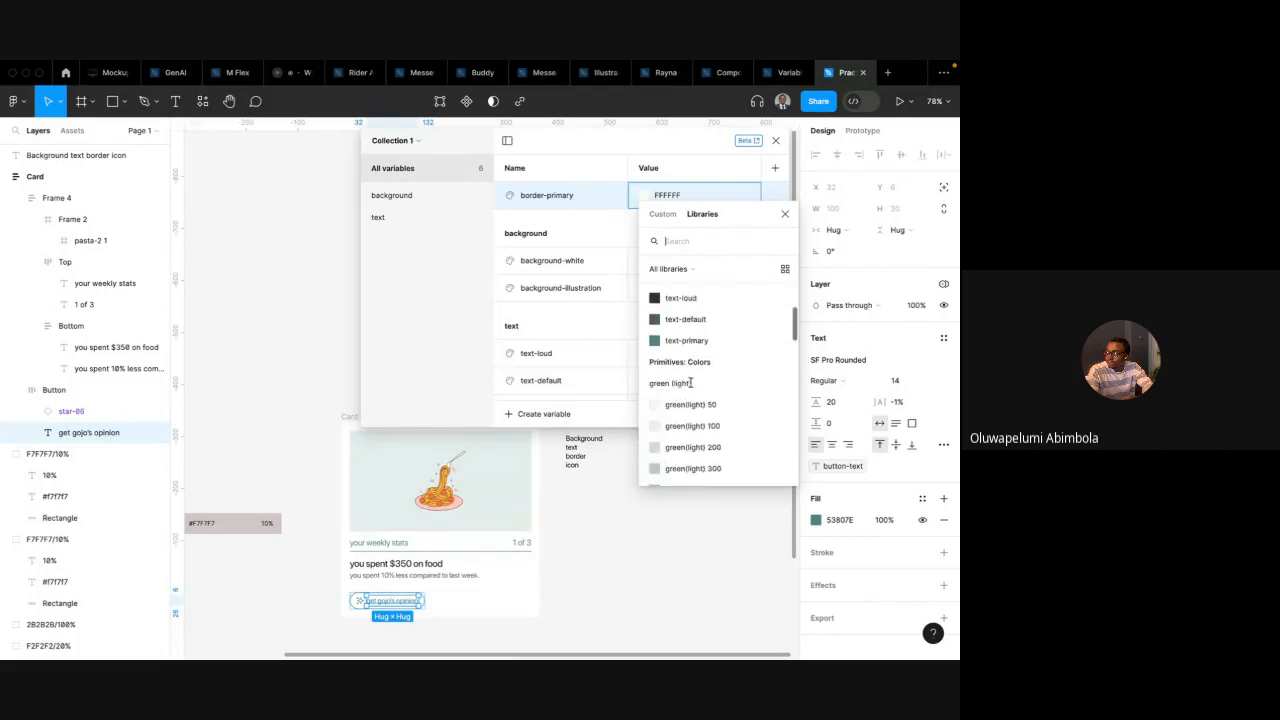
{"action": "type", "text": "base"}
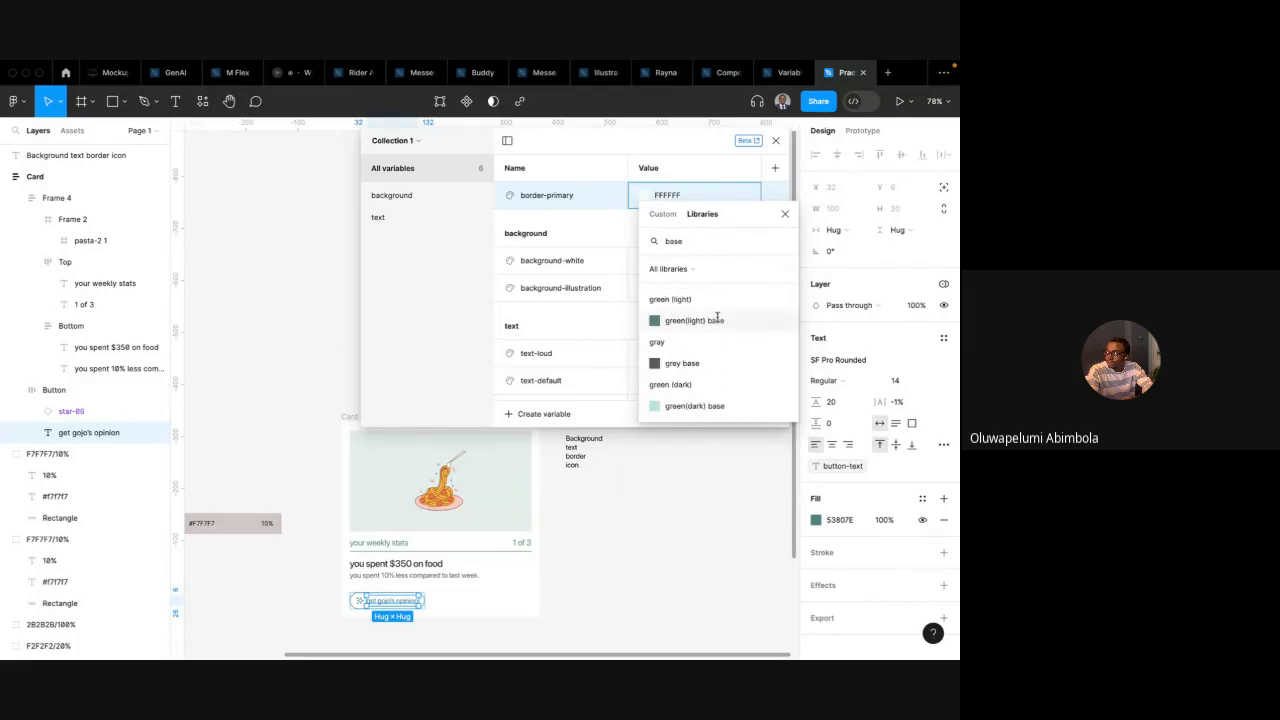
{"action": "left_click", "coordinate": [717, 320]}
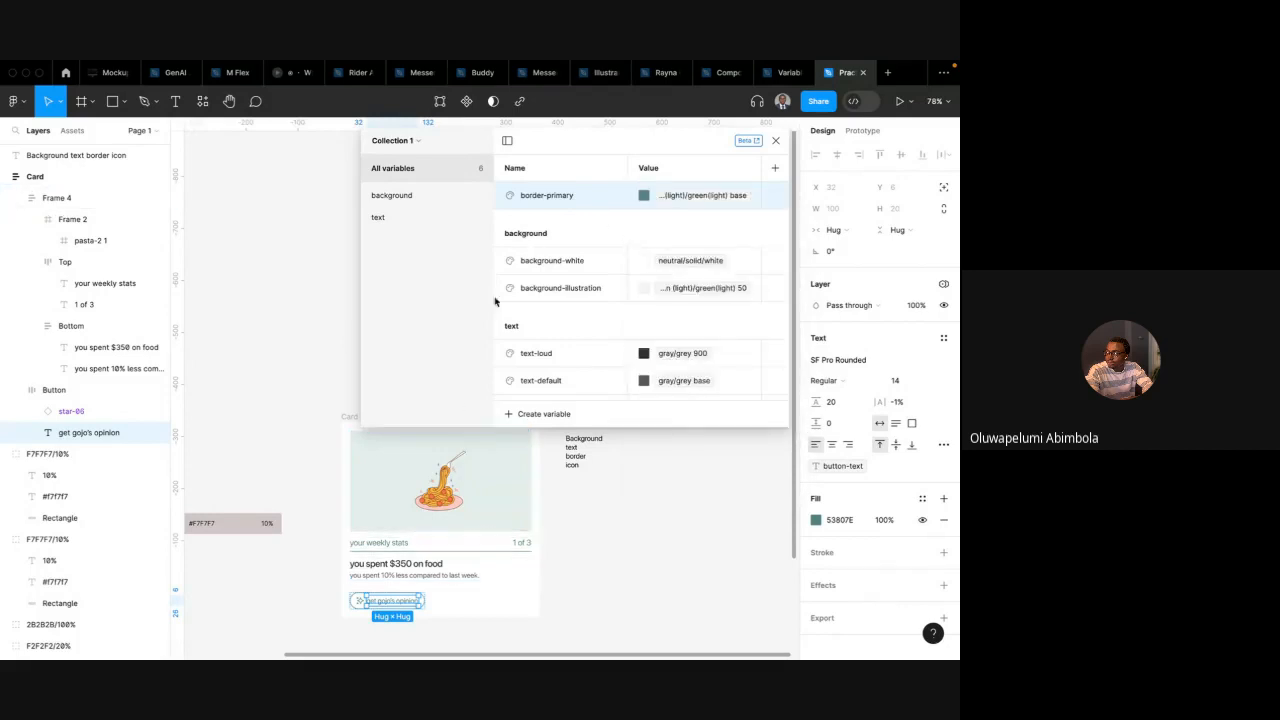
Move border-primary into a new variable group named border
{"action": "right_click", "coordinate": [548, 196]}
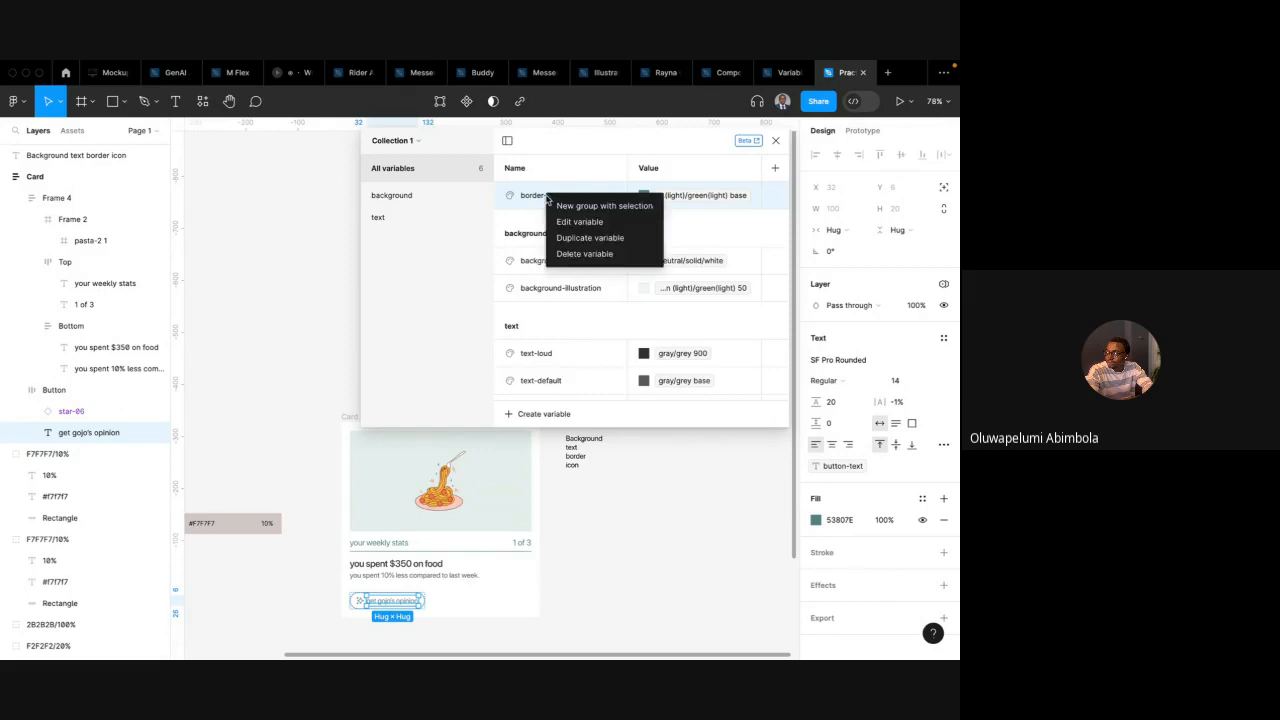
{"action": "left_click", "coordinate": [574, 212]}
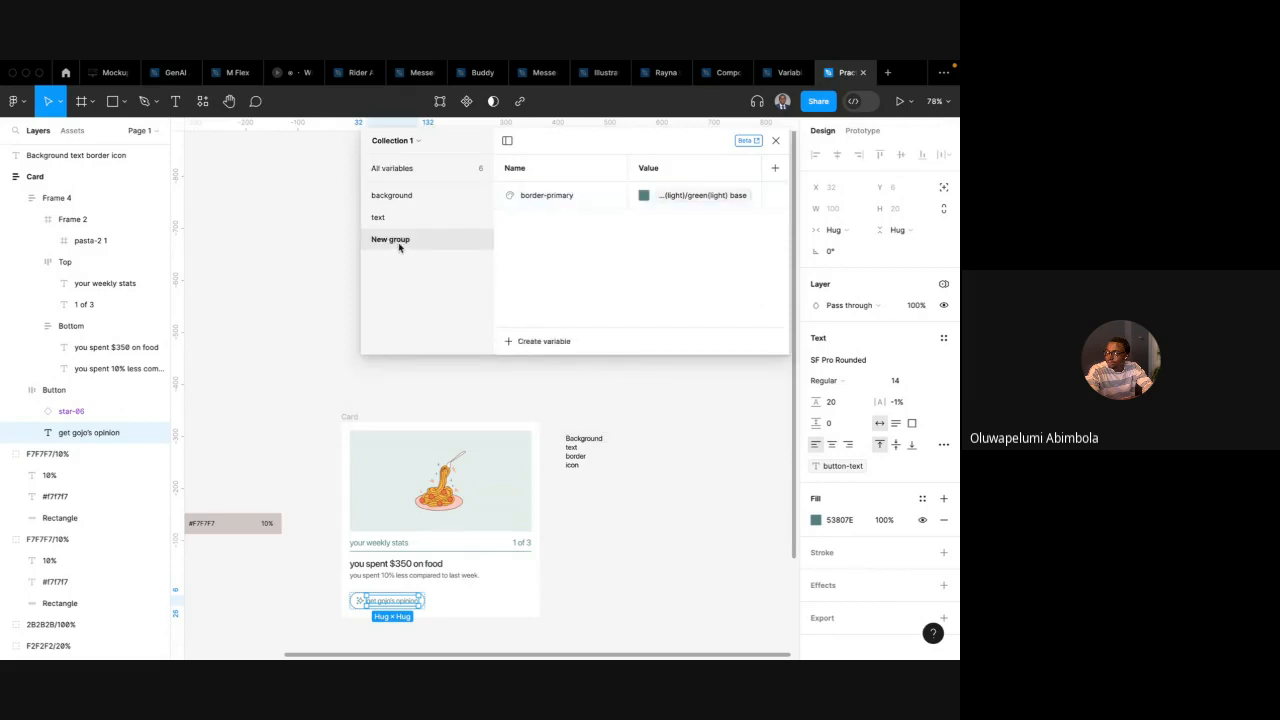
{"action": "double_click", "coordinate": [397, 249]}
{"action": "type", "text": "br"}
{"action": "key", "text": "BackSpace"}
{"action": "key", "text": "BackSpace"}
{"action": "key", "text": "BackSpace"}
{"action": "key", "text": "BackSpace"}
{"action": "key", "text": "BackSpace"}
{"action": "key", "text": "Return"}
{"action": "left_click", "coordinate": [437, 167]}
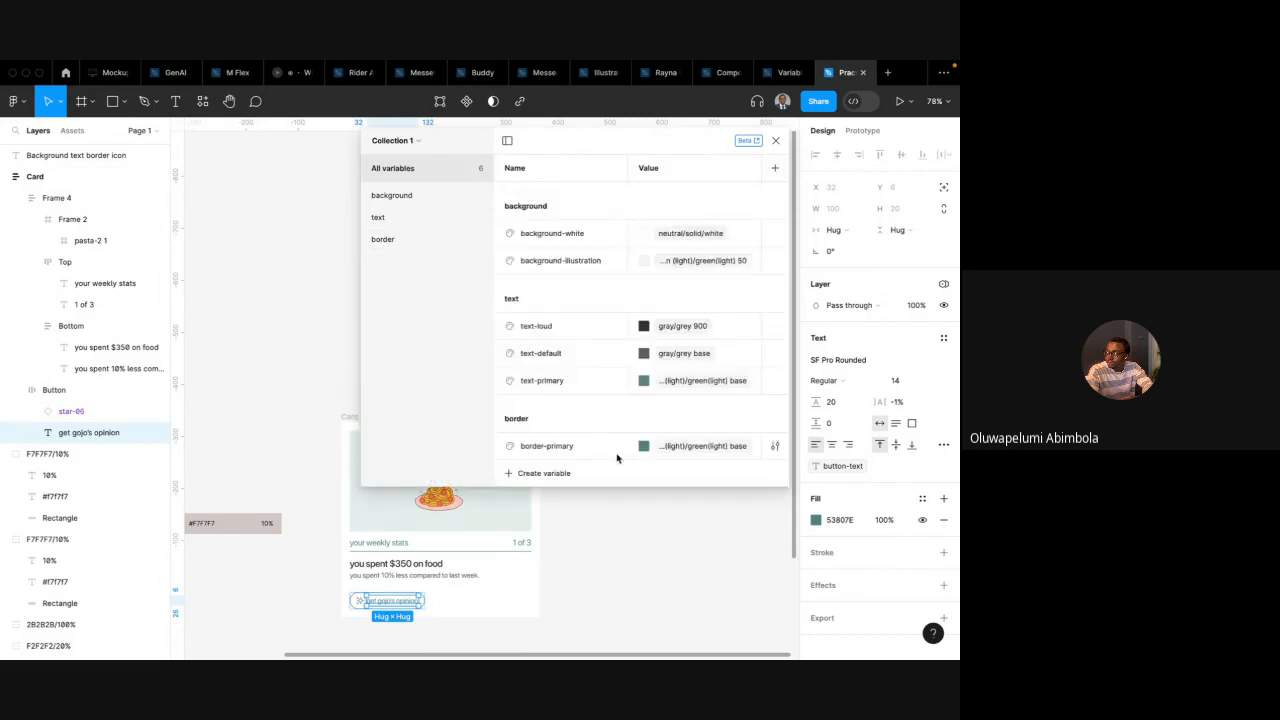
Create a colour variable named icon-primary and set its value to the green (light) base primitive
{"action": "left_click", "coordinate": [565, 475]}
{"action": "left_click", "coordinate": [545, 503]}
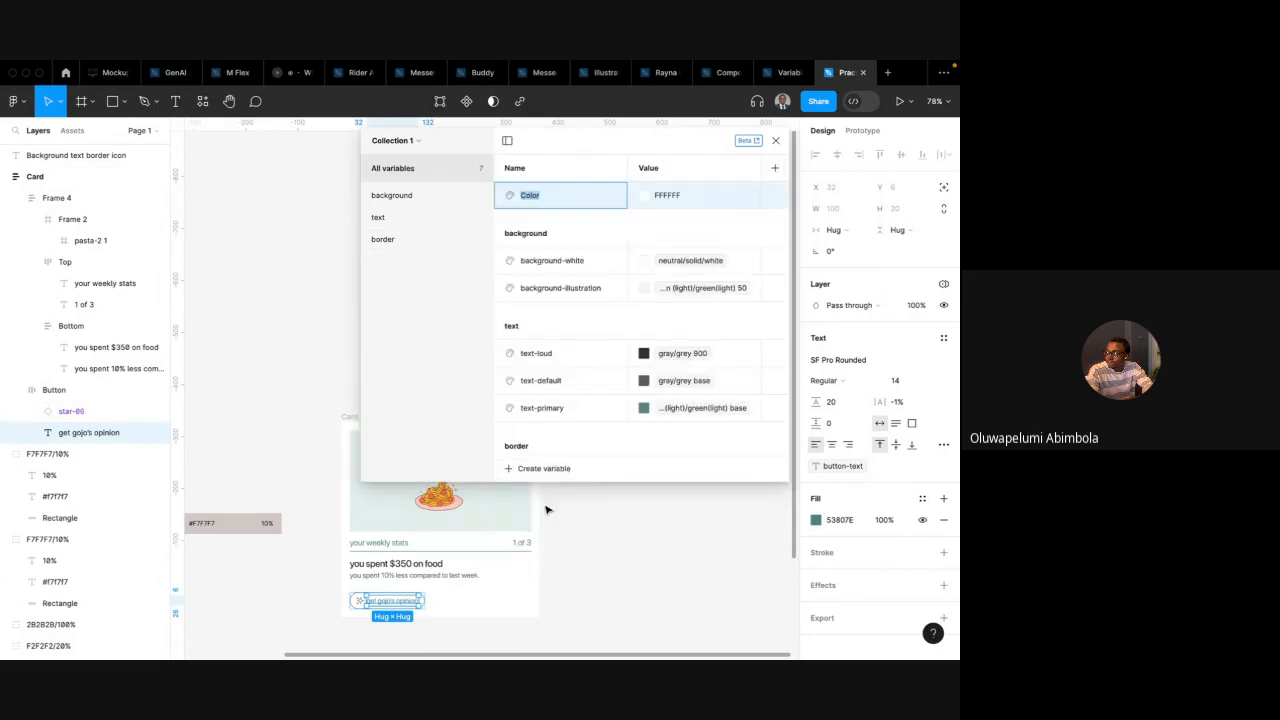
{"action": "type", "text": "Icon-primary"}
{"action": "key", "text": "Return"}
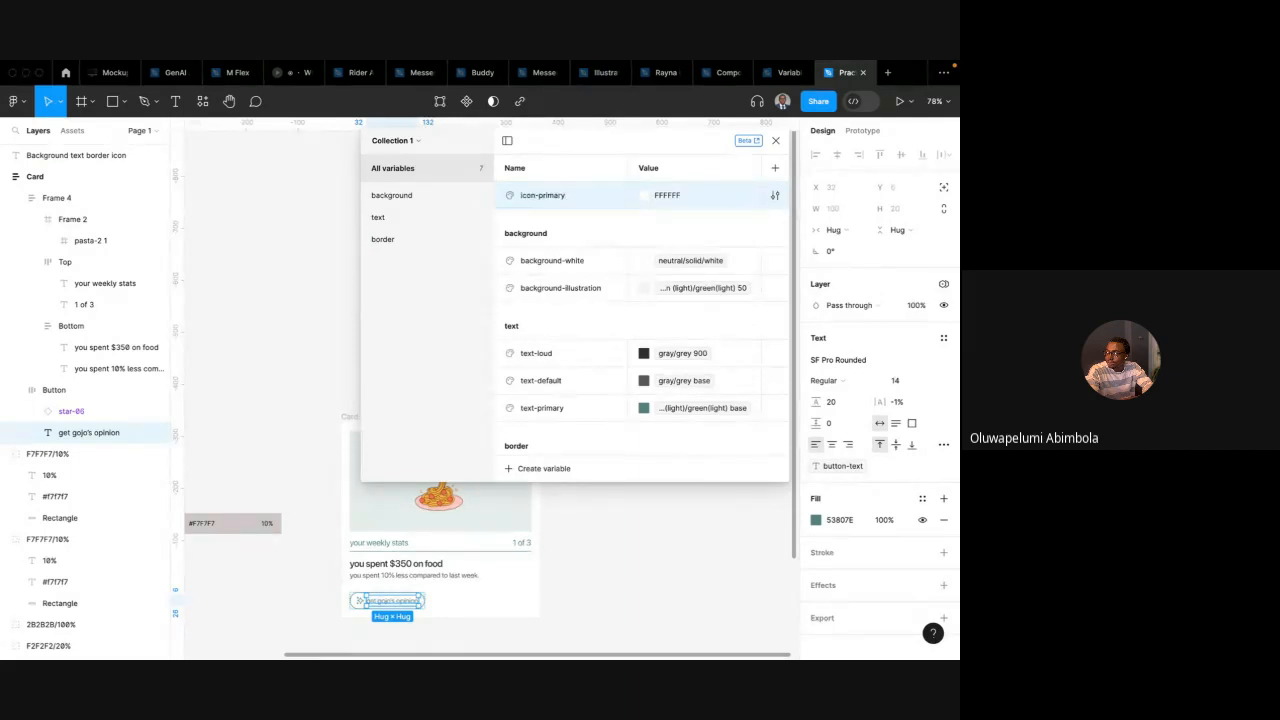
{"action": "left_click", "coordinate": [658, 197]}
{"action": "left_click", "coordinate": [700, 214]}
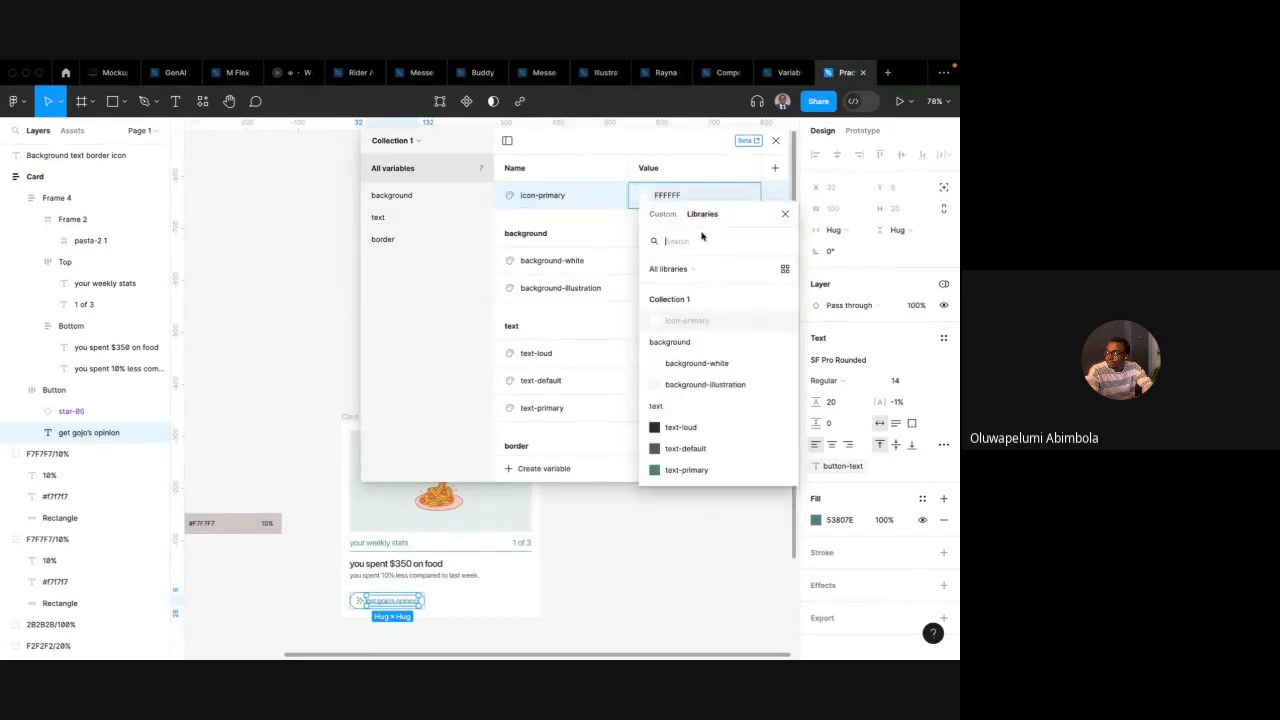
{"action": "type", "text": "base"}
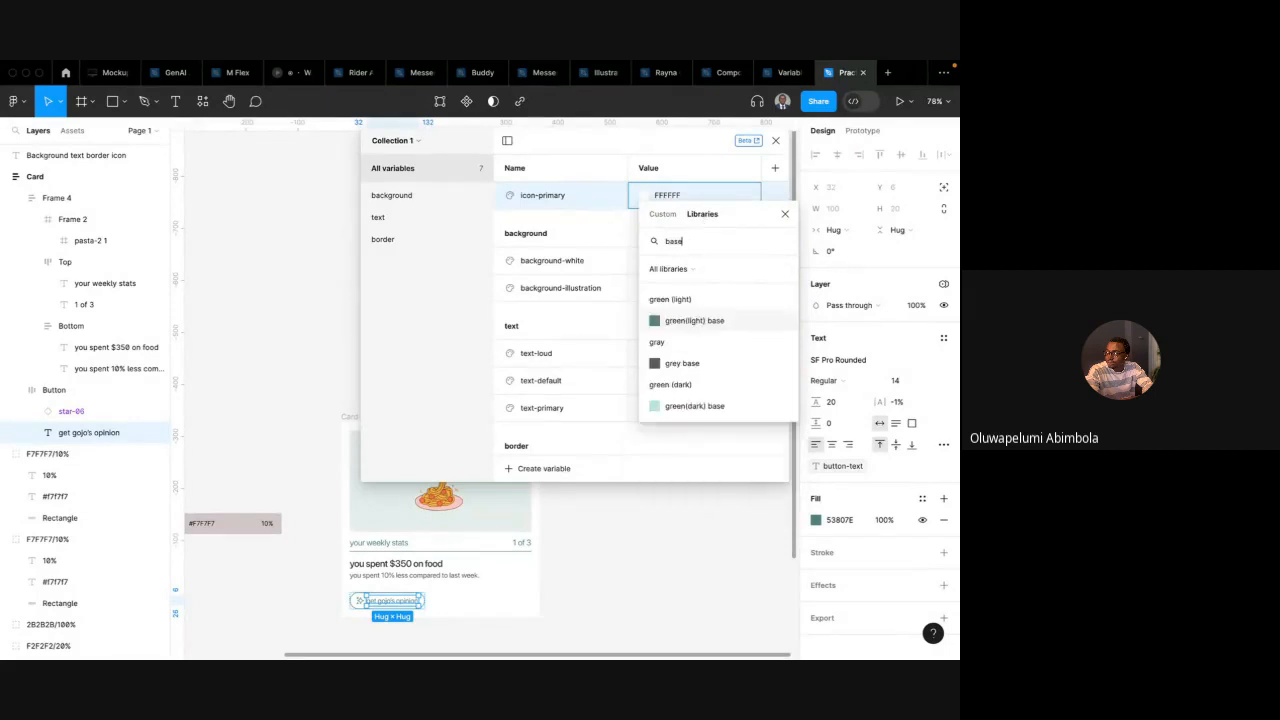
{"action": "left_click", "coordinate": [699, 324]}
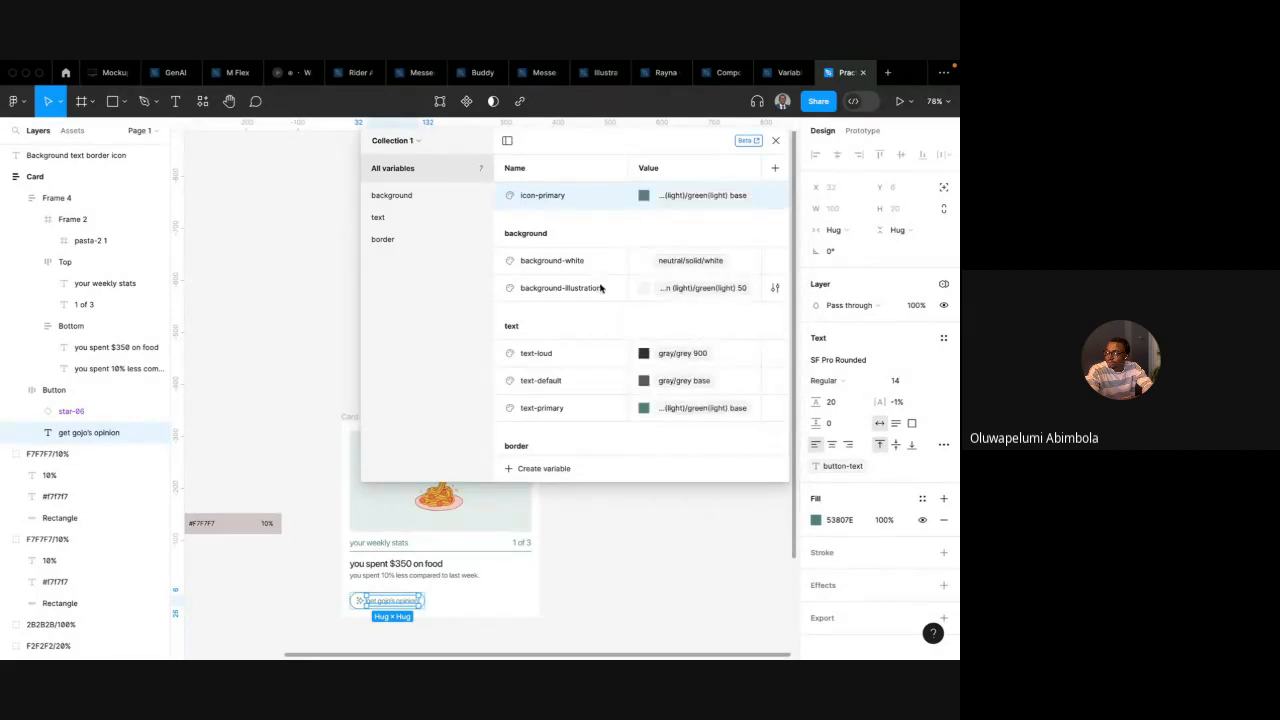
Scroll through Collection 1 to review all the variables and their groups
{"action": "scroll", "coordinate": [634, 300], "scroll_direction": "down", "scroll_amount": 1}
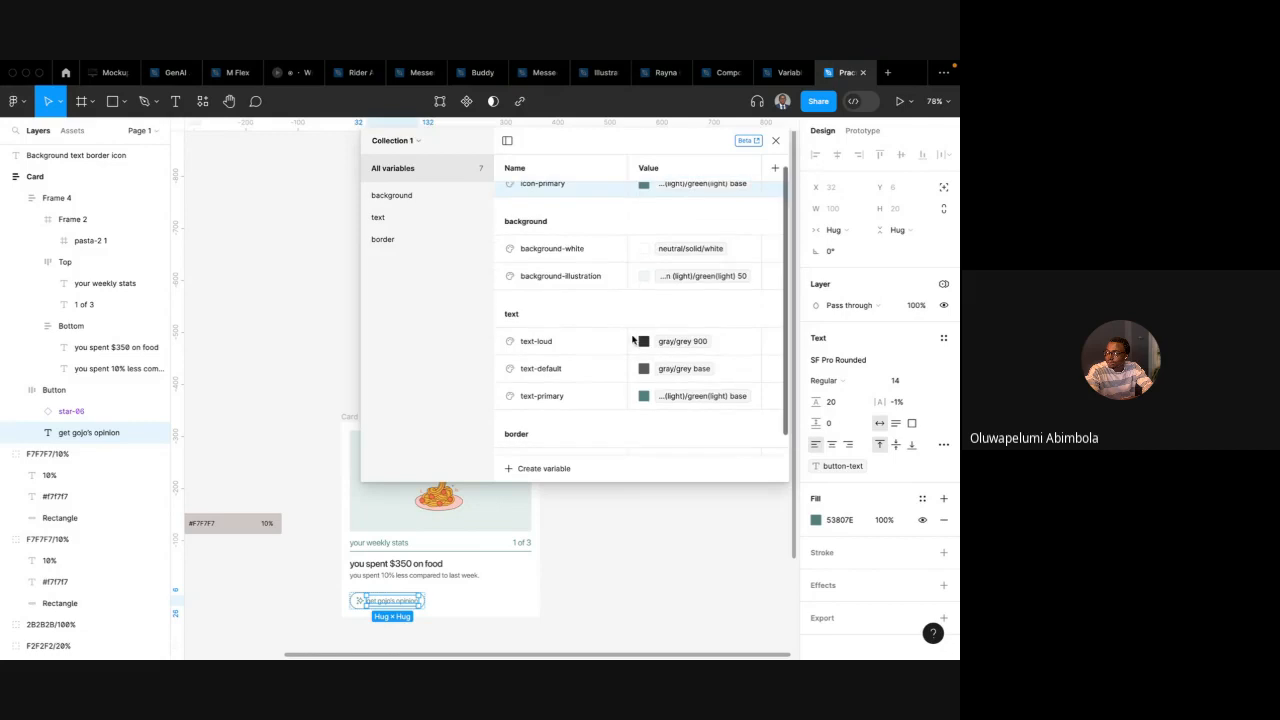
{"action": "scroll", "coordinate": [695, 390], "scroll_direction": "up", "scroll_amount": 1}
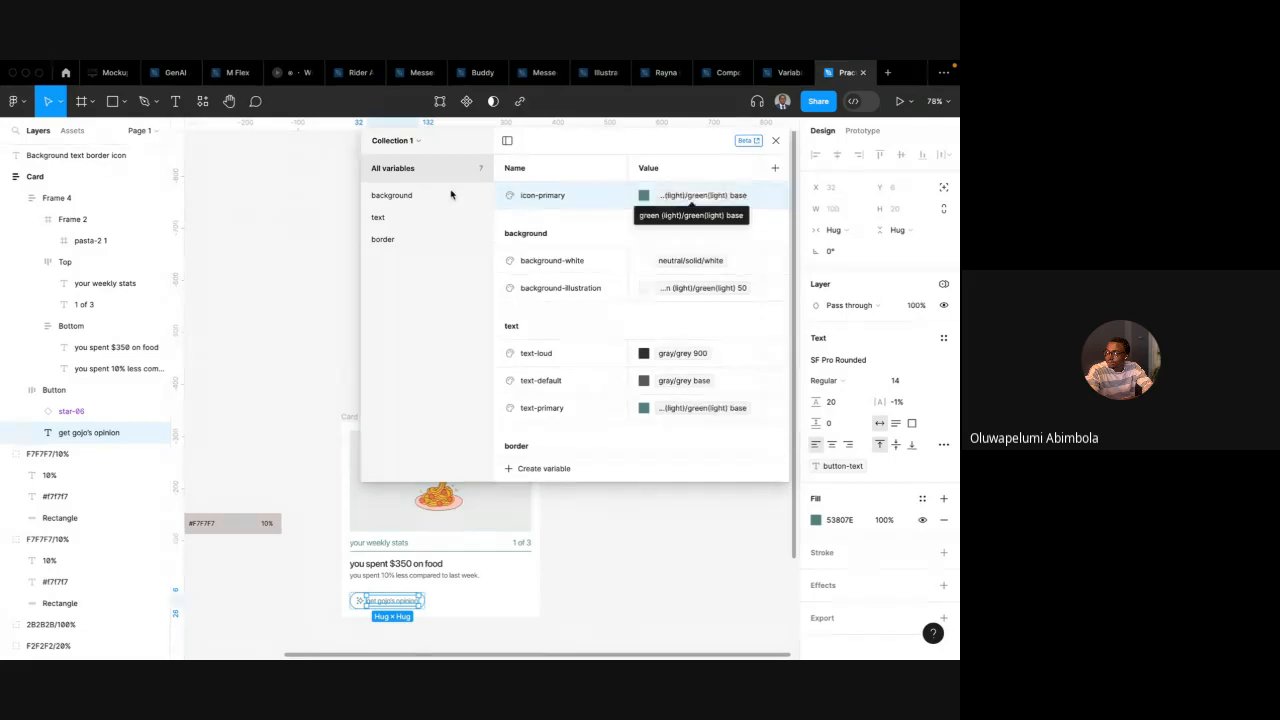
{"action": "scroll", "coordinate": [548, 350], "scroll_direction": "down", "scroll_amount": 2}
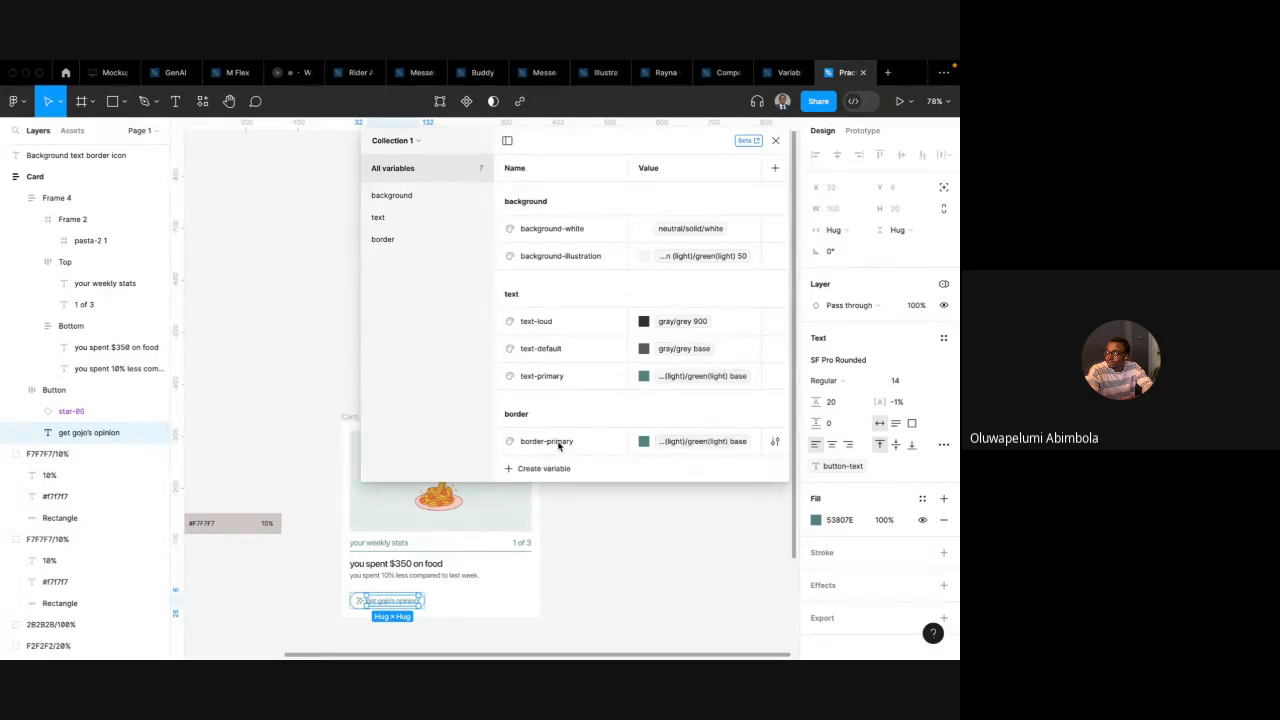
{"action": "scroll", "coordinate": [564, 380], "scroll_direction": "up", "scroll_amount": 1}
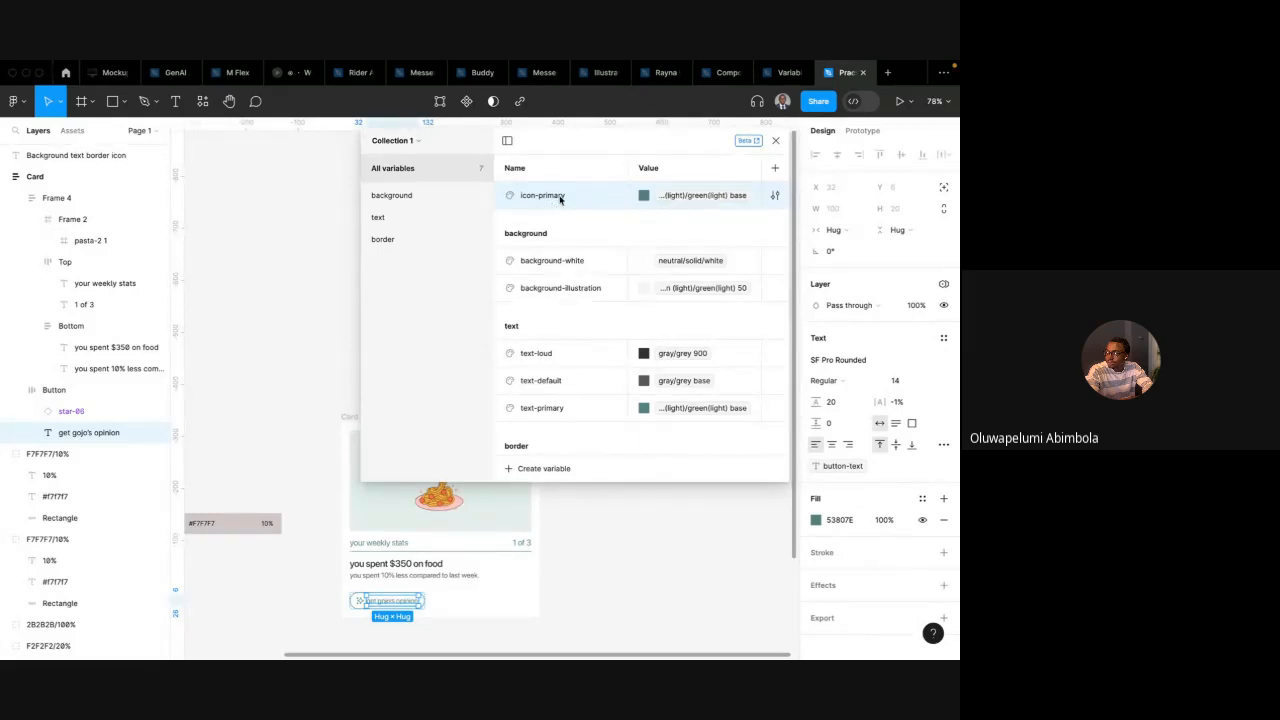
{"action": "scroll", "coordinate": [565, 406], "scroll_direction": "down", "scroll_amount": 1}
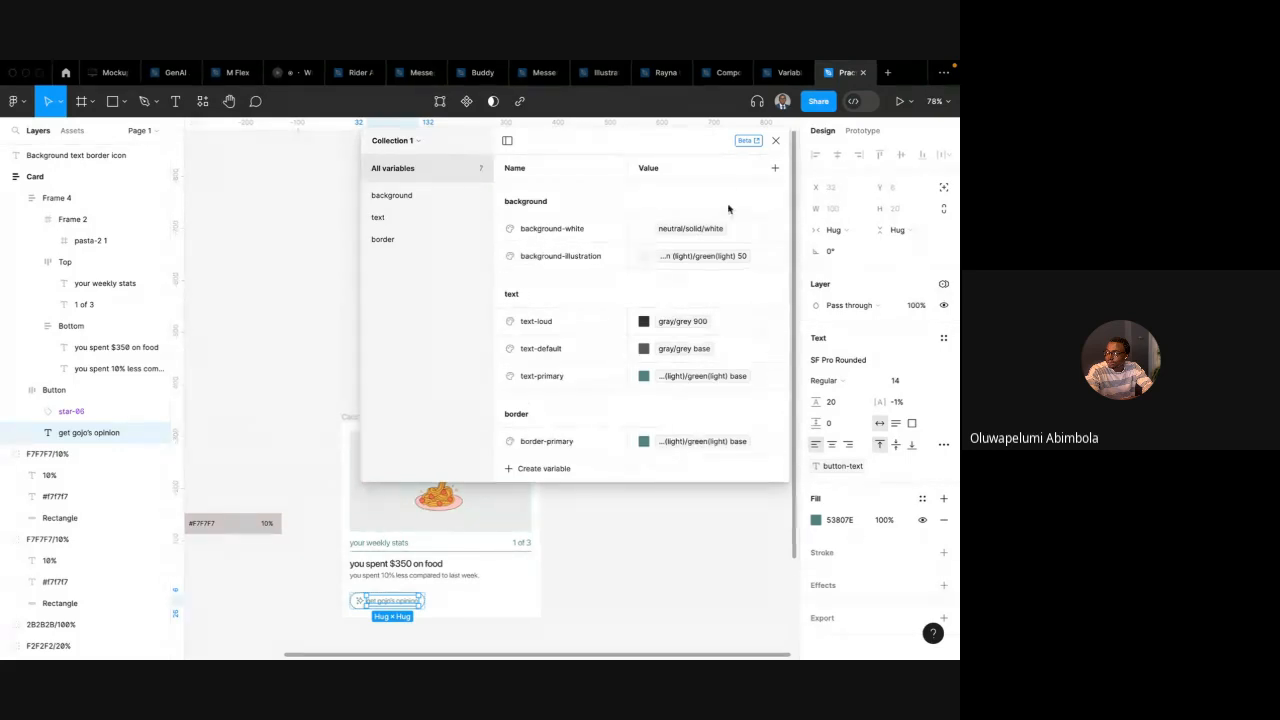
{"action": "scroll", "coordinate": [617, 243], "scroll_direction": "up", "scroll_amount": 1}
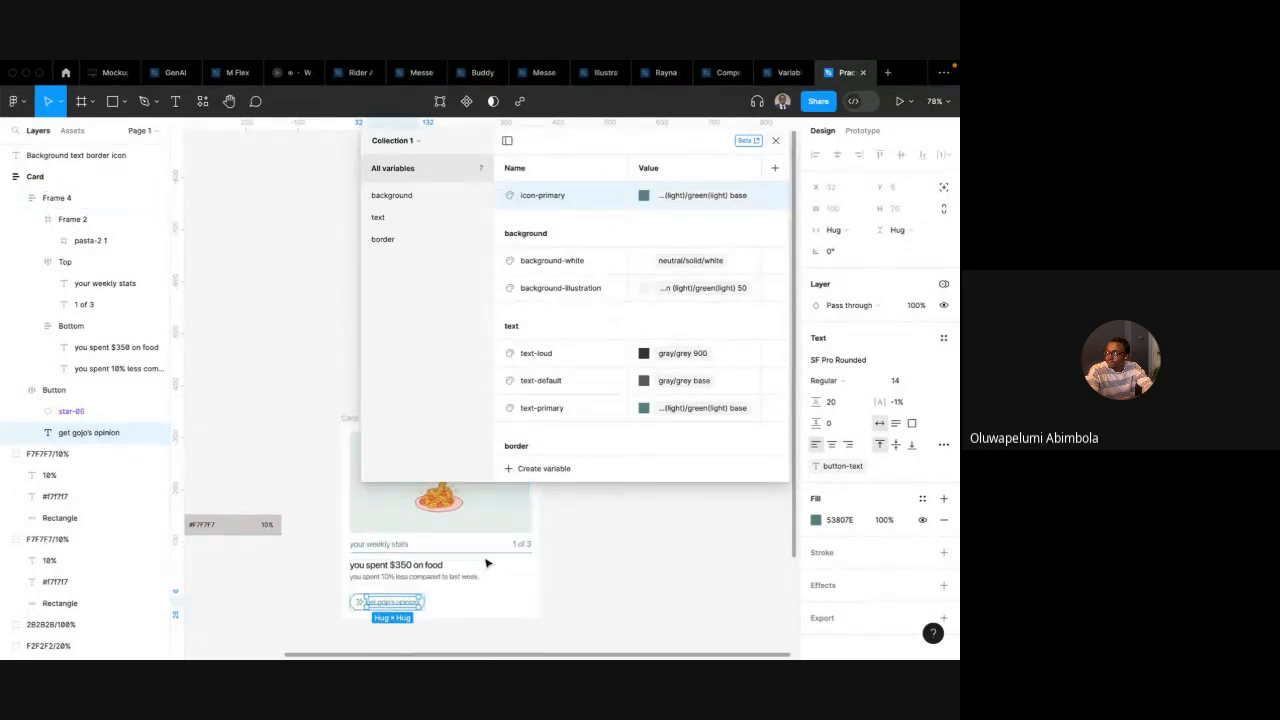
{"action": "scroll", "coordinate": [500, 562], "scroll_direction": "up", "scroll_amount": 3}
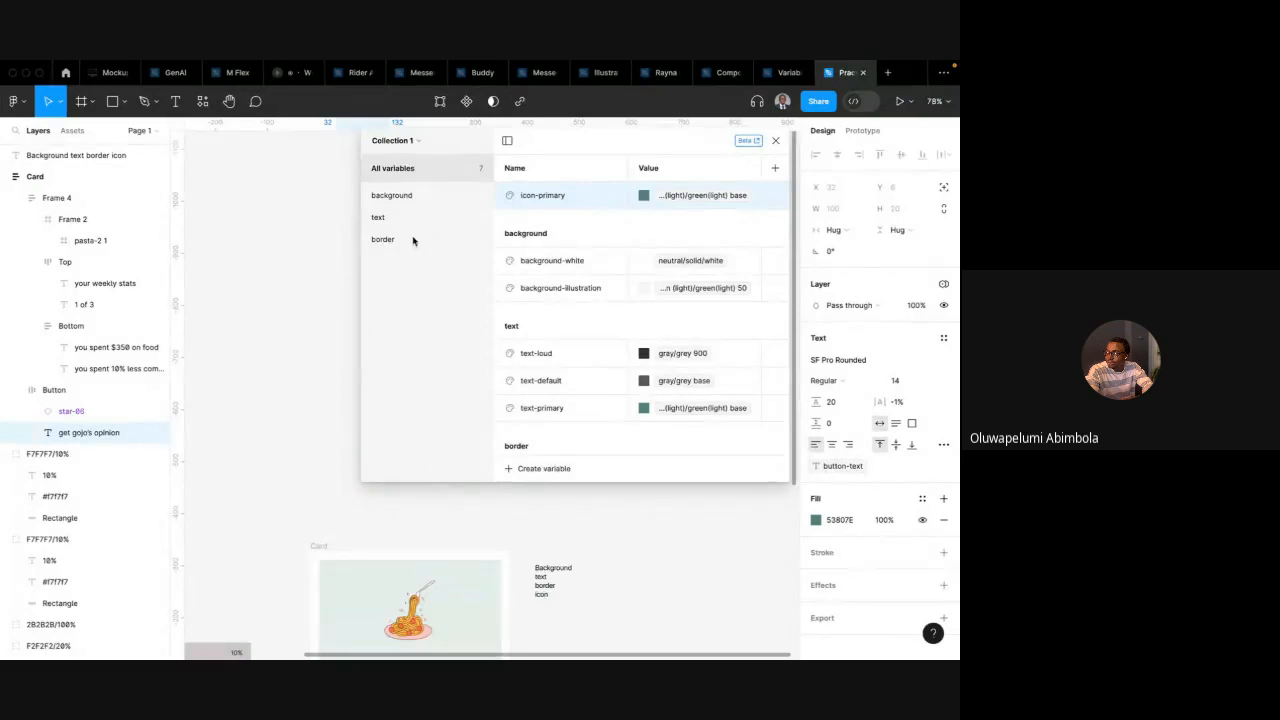
{"action": "scroll", "coordinate": [423, 526], "scroll_direction": "down", "scroll_amount": 3}
Move icon-primary into a new variable group named icon and close the variables panel
{"action": "right_click", "coordinate": [541, 193]}
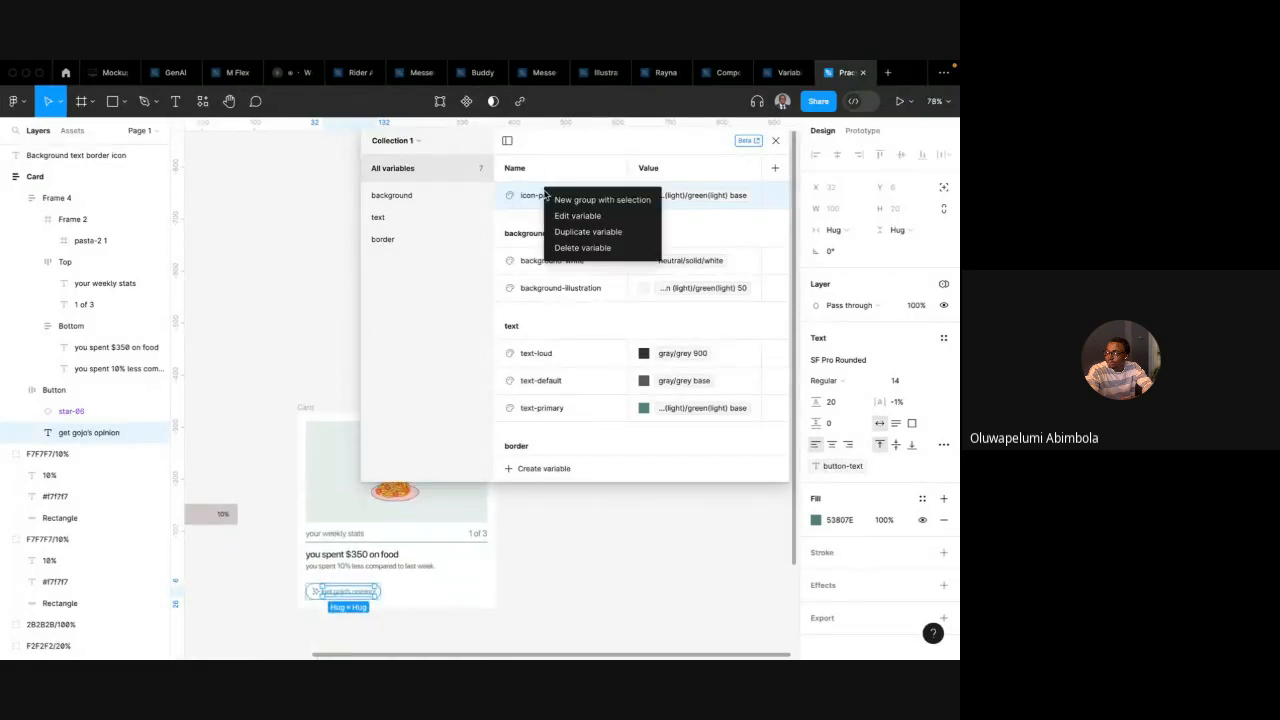
{"action": "left_click", "coordinate": [580, 195]}
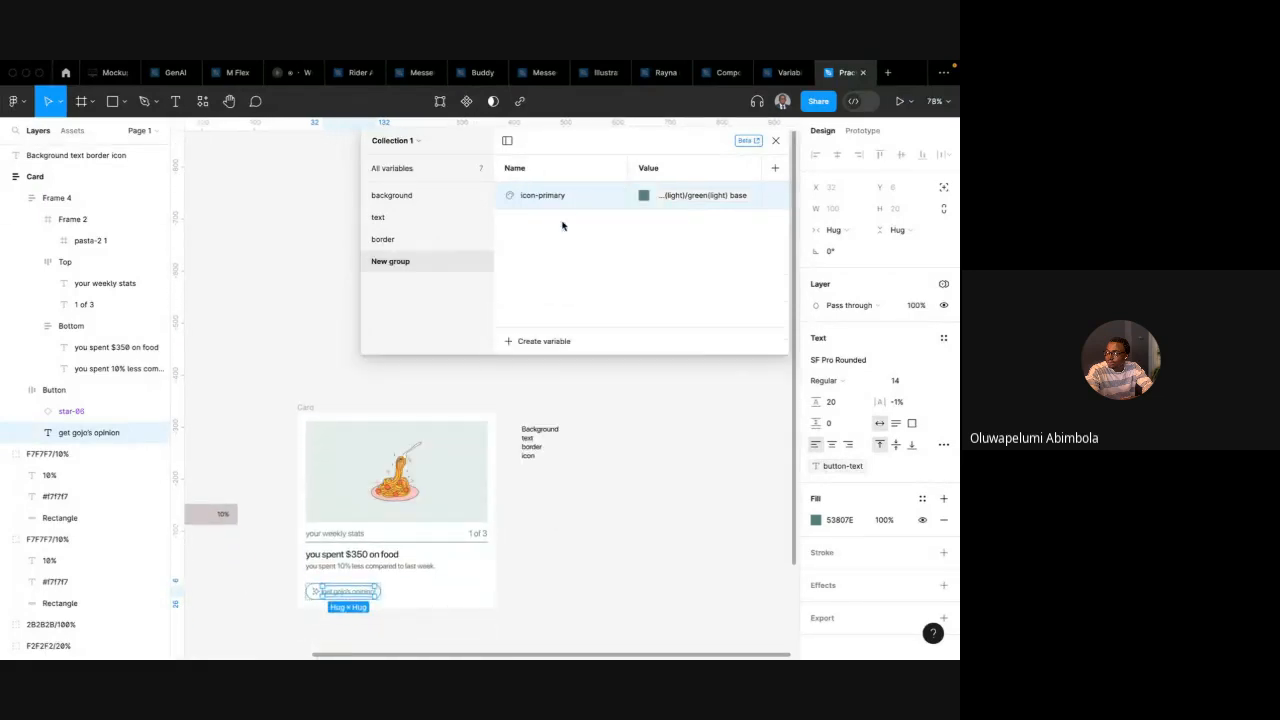
{"action": "double_click", "coordinate": [404, 263]}
{"action": "type", "text": "icon"}
{"action": "key", "text": "Return"}
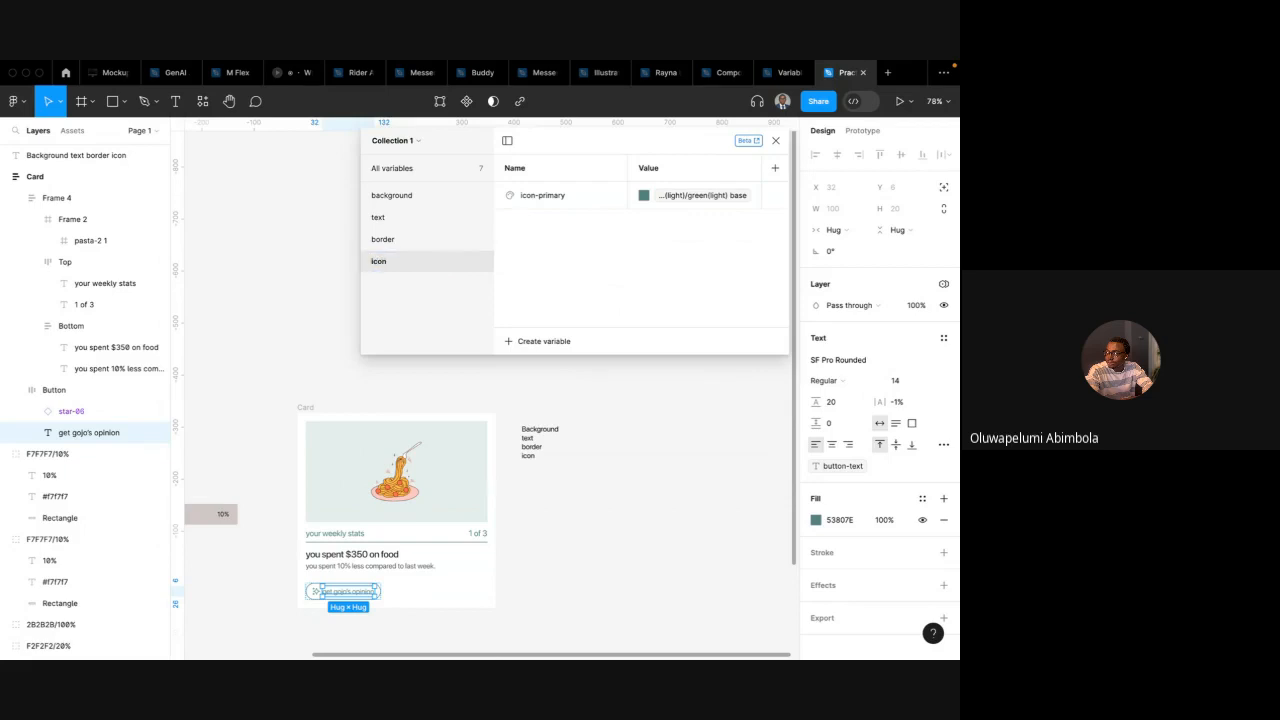
{"action": "left_click", "coordinate": [583, 389]}
{"action": "scroll", "coordinate": [583, 389], "scroll_direction": "down", "scroll_amount": 2}
{"action": "left_click", "coordinate": [775, 140]}
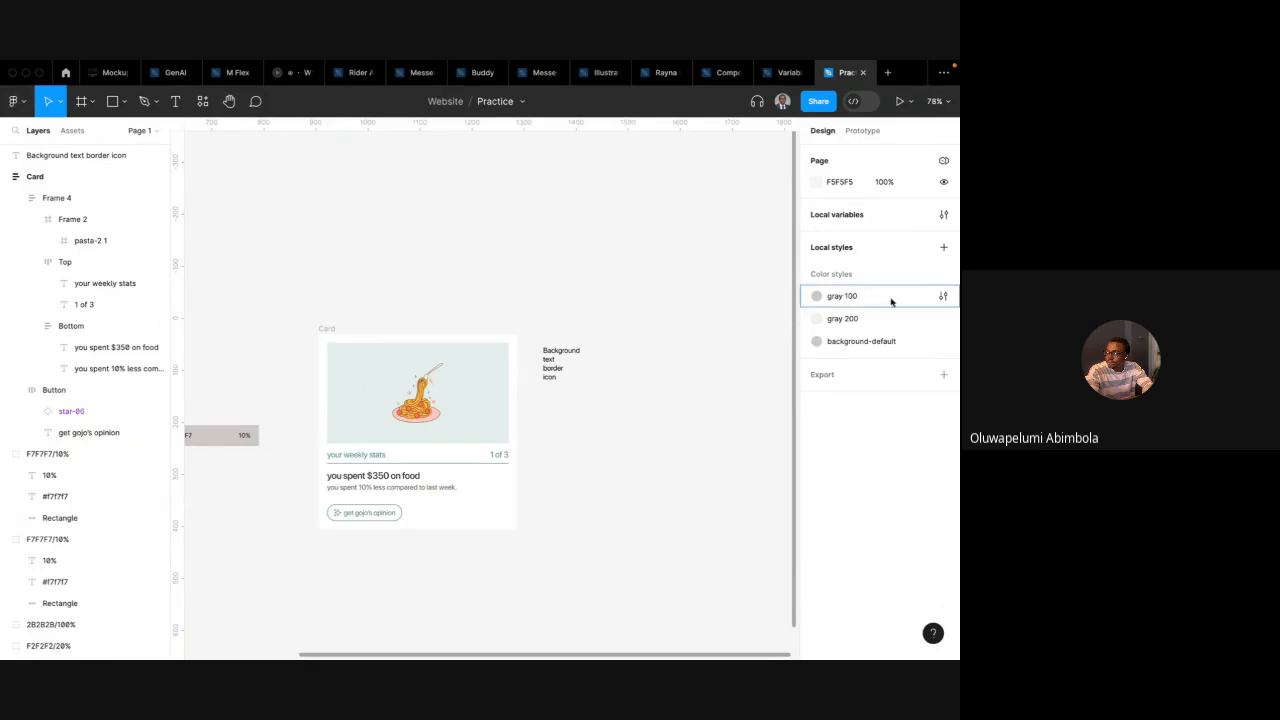
{"action": "scroll", "coordinate": [642, 370], "scroll_direction": "down", "scroll_amount": 1}
{"action": "scroll", "coordinate": [642, 370], "scroll_direction": "left", "scroll_amount": 1}
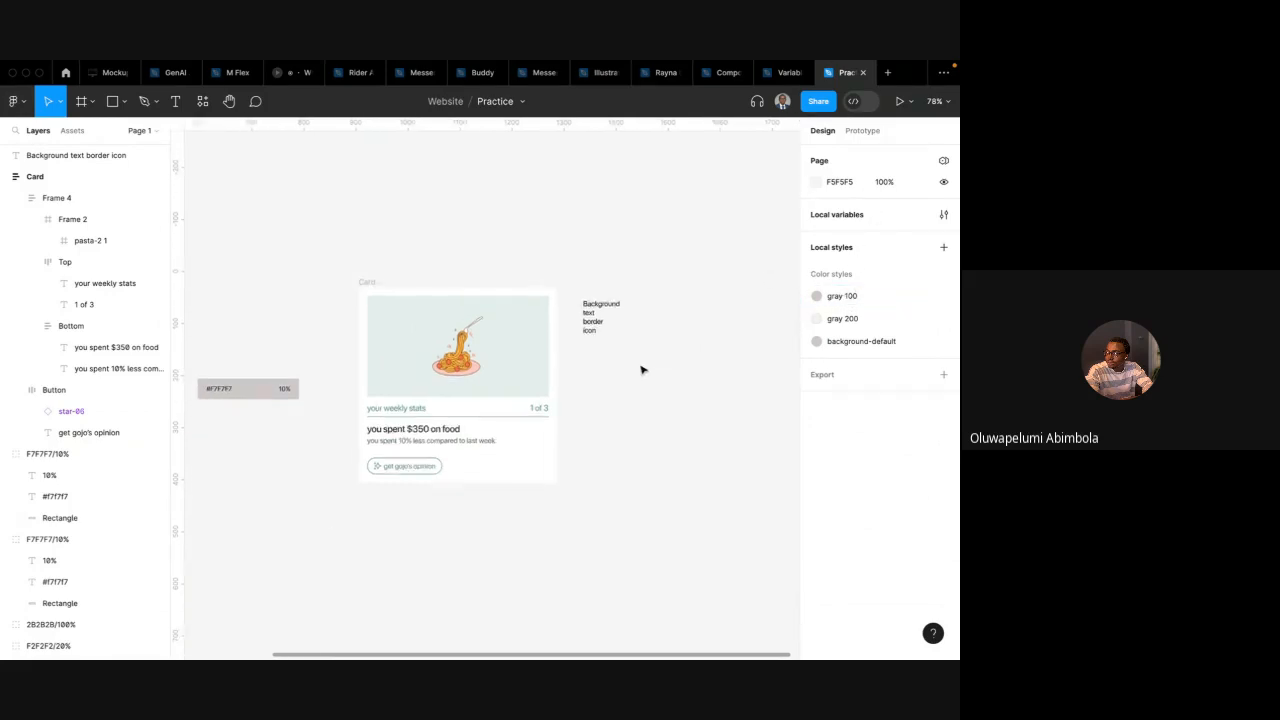
{"action": "scroll", "coordinate": [566, 330], "scroll_direction": "down", "scroll_amount": 1}
{"action": "scroll", "coordinate": [566, 330], "scroll_direction": "left", "scroll_amount": 1}
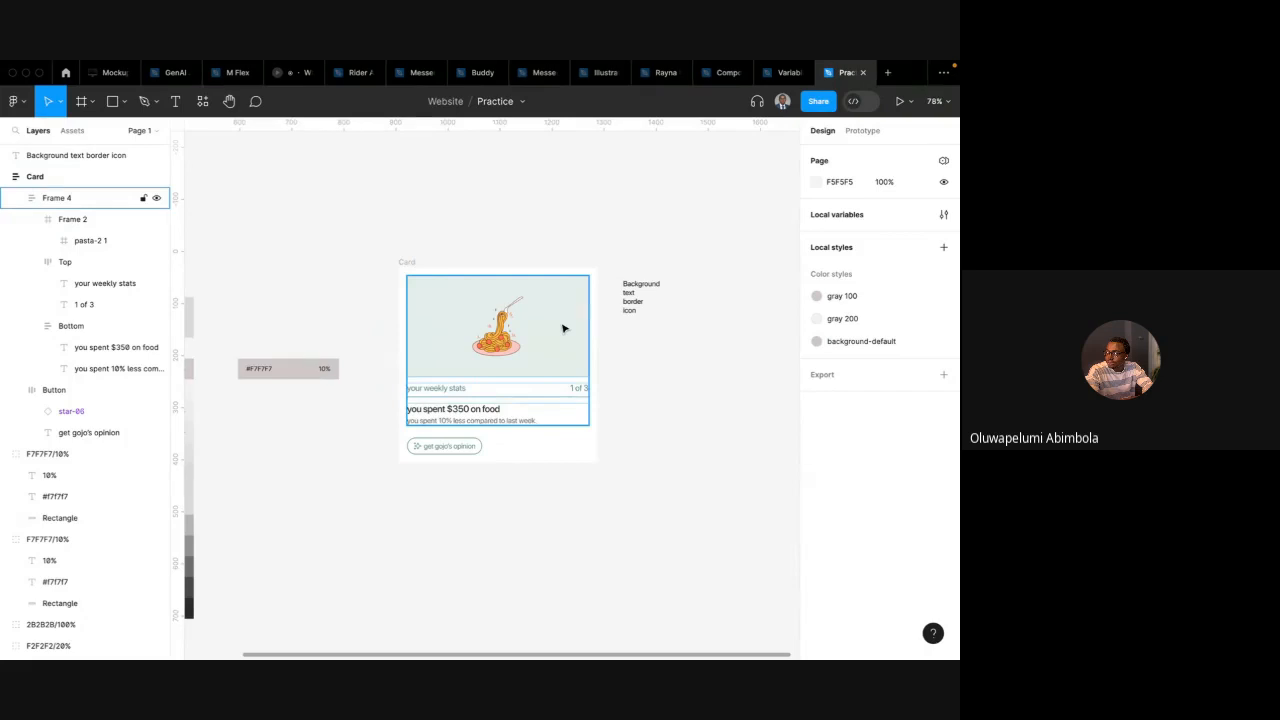
{"action": "double_click", "coordinate": [563, 328]}
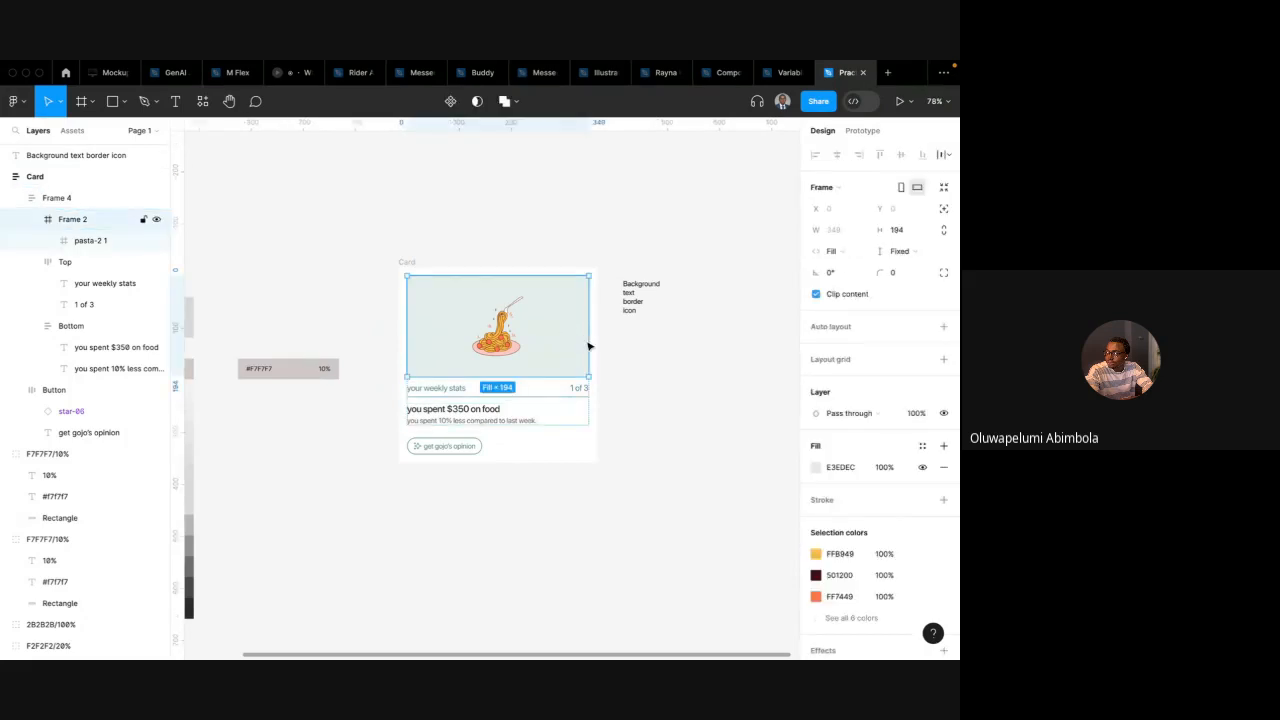
{"action": "left_click", "coordinate": [921, 447]}
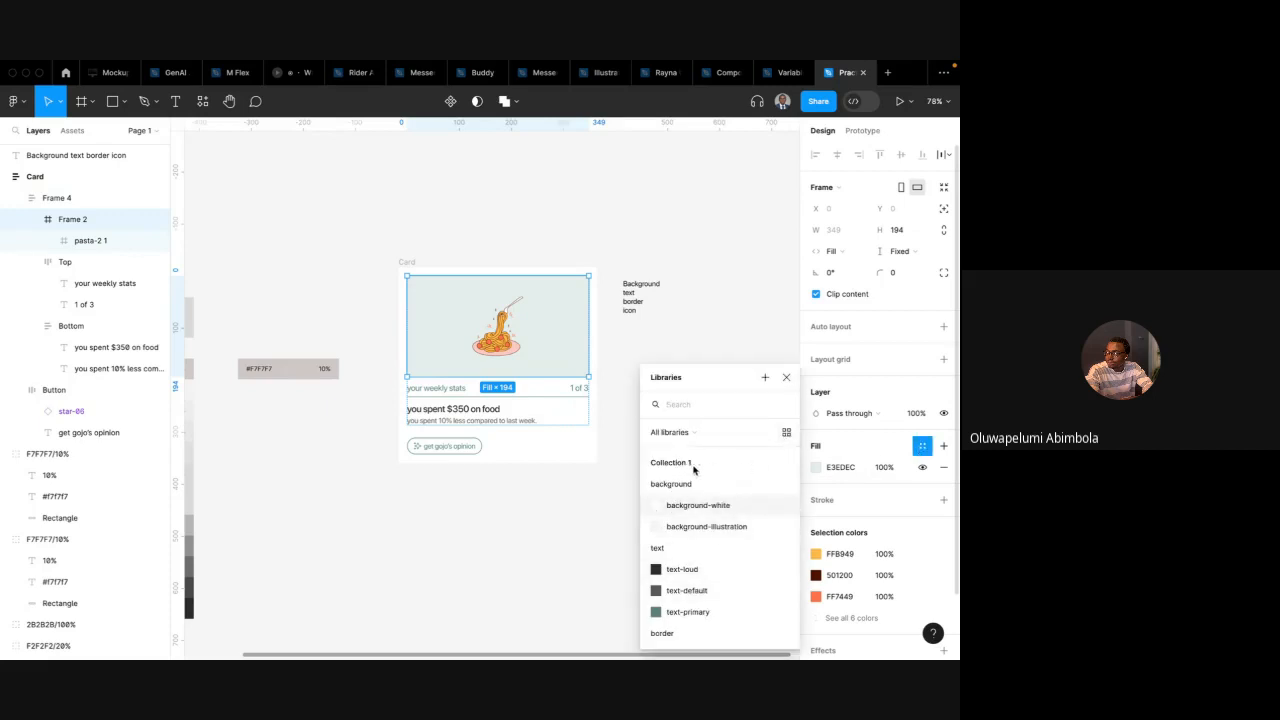
{"action": "left_click", "coordinate": [786, 377]}
{"action": "left_click", "coordinate": [792, 260]}
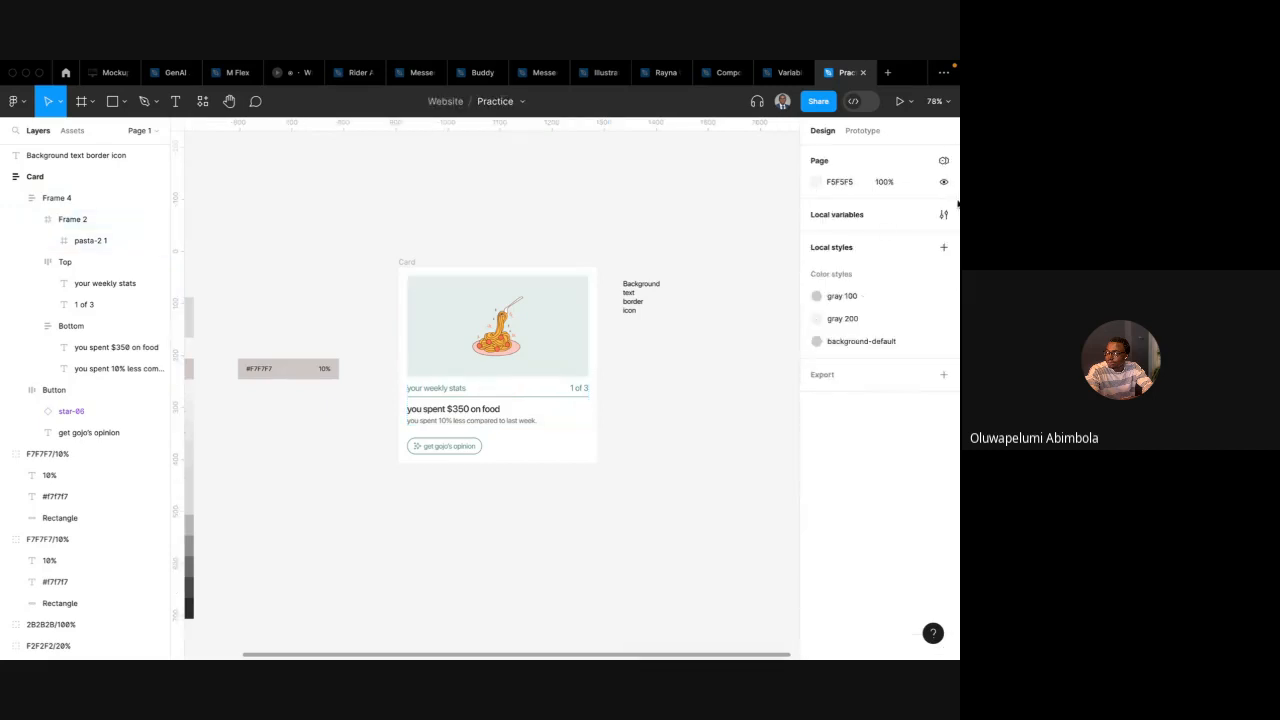
Rename the variable collection Collection 1 to Token: Colors
{"action": "left_click", "coordinate": [943, 215]}
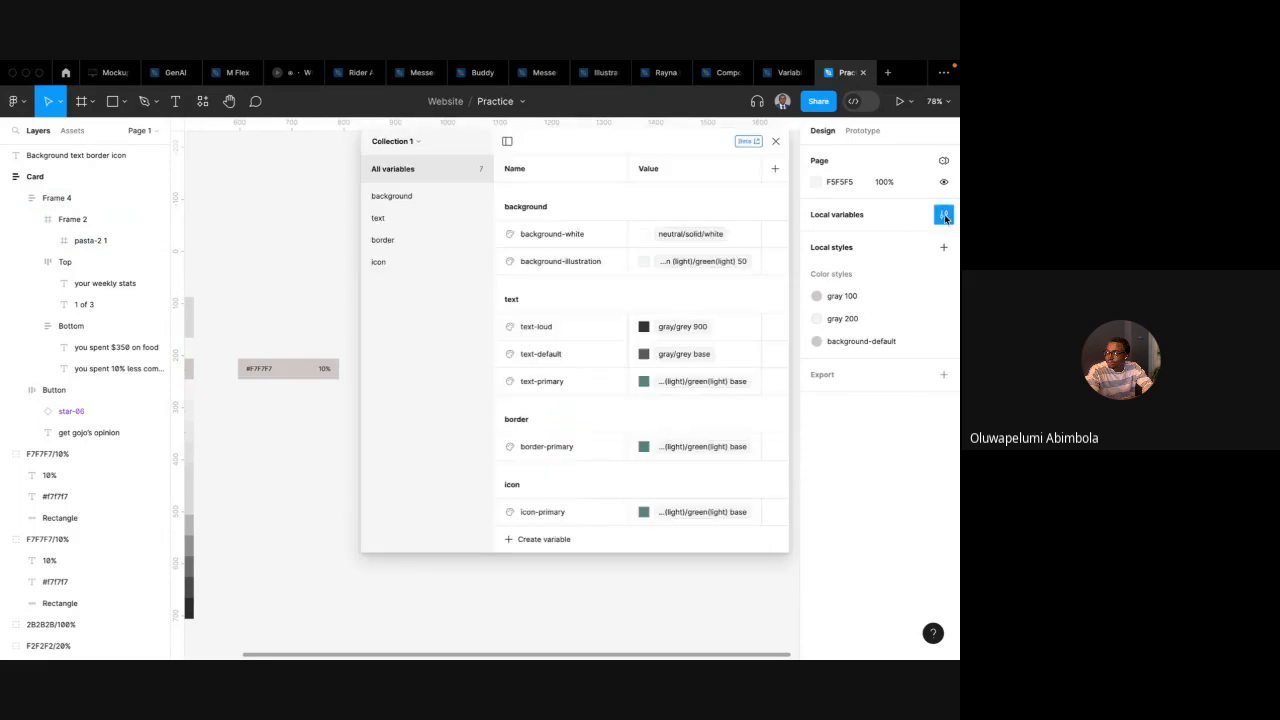
{"action": "left_click", "coordinate": [412, 146]}
{"action": "left_click", "coordinate": [397, 256]}
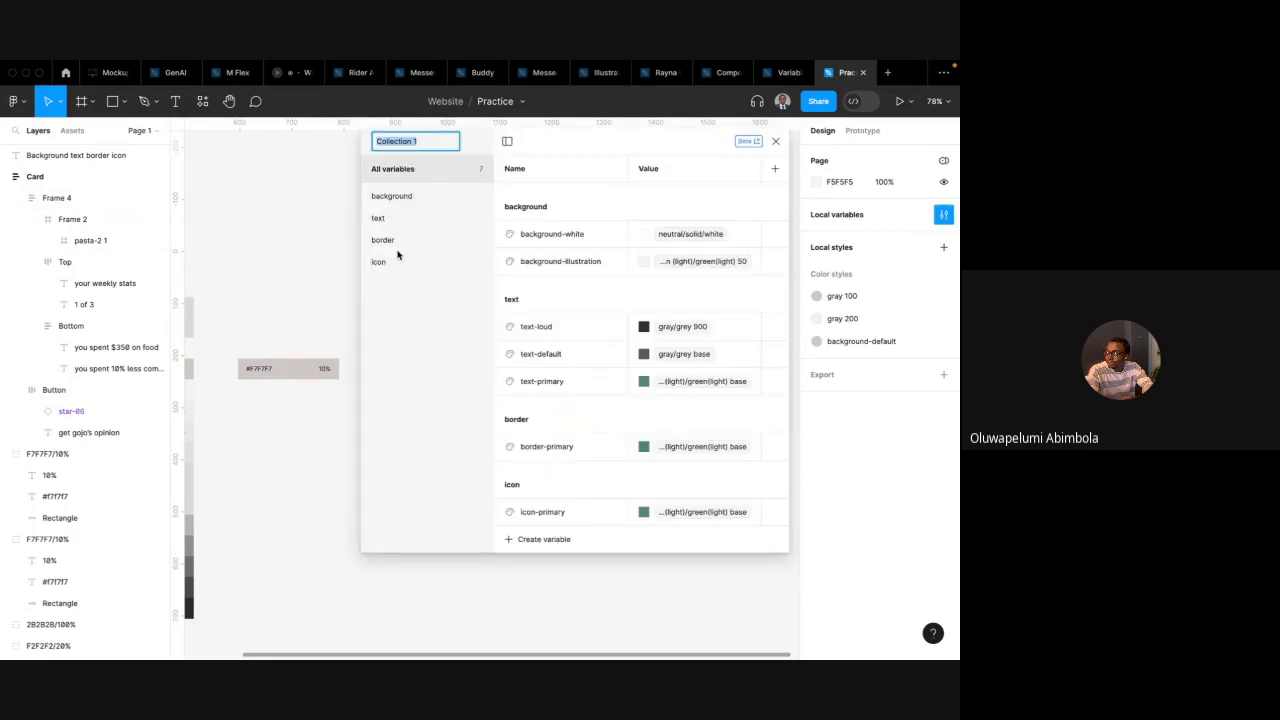
{"action": "type", "text": "Toe"}
{"action": "key", "text": "Return"}
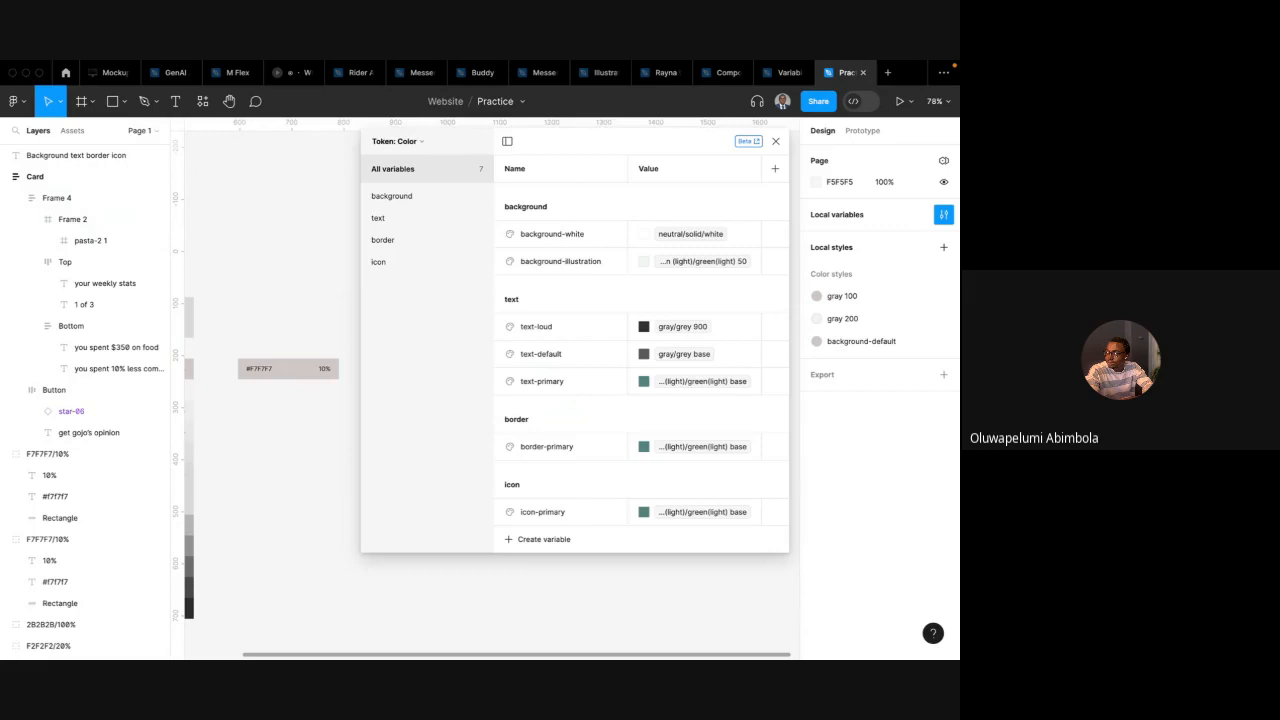
{"action": "left_click", "coordinate": [419, 143]}
{"action": "left_click", "coordinate": [404, 253]}
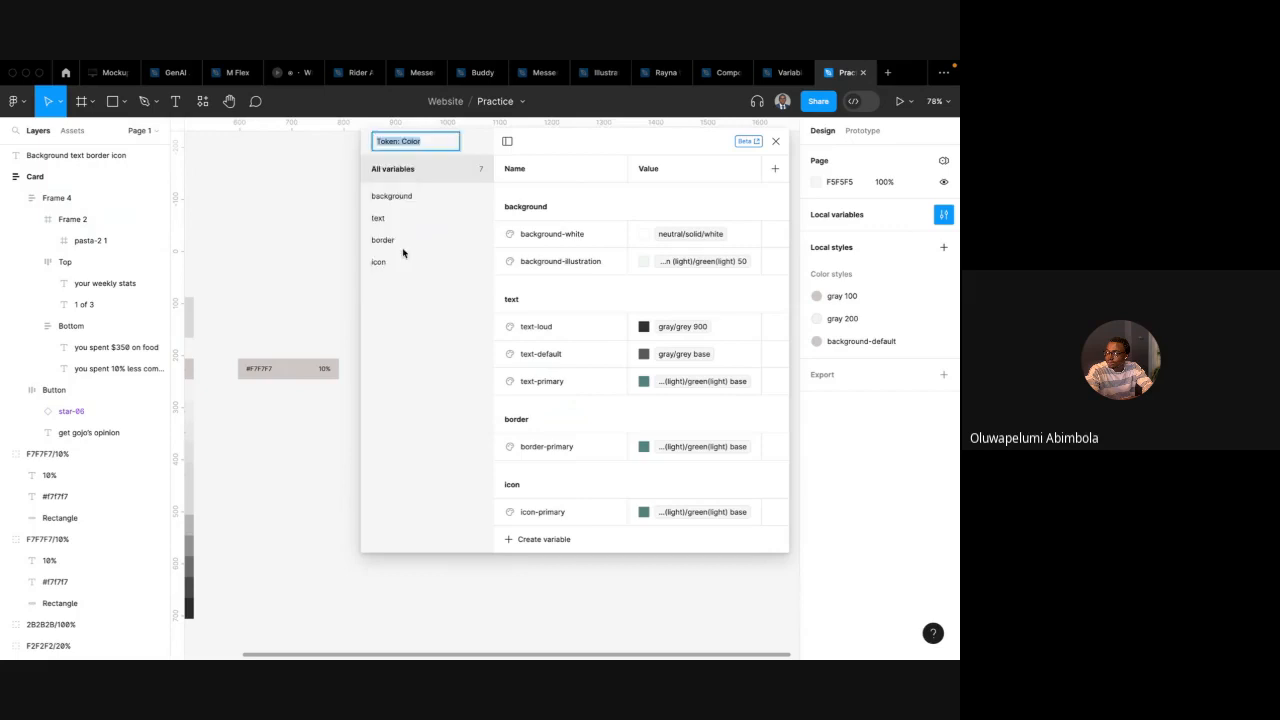
{"action": "key", "text": "Right"}
{"action": "type", "text": "s"}
{"action": "key", "text": "Return"}
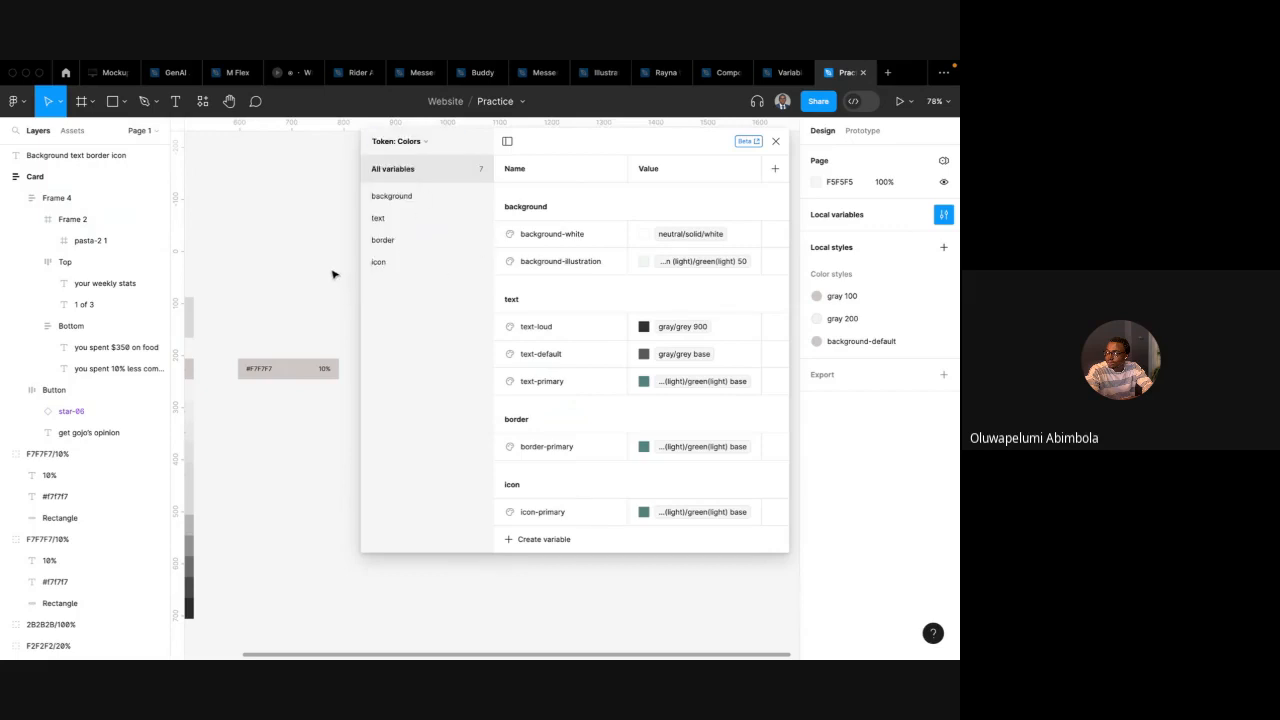
{"action": "left_click", "coordinate": [775, 141]}
Apply the background-white variable as the fill of the Card frame
{"action": "scroll", "coordinate": [608, 303], "scroll_direction": "down", "scroll_amount": 2}
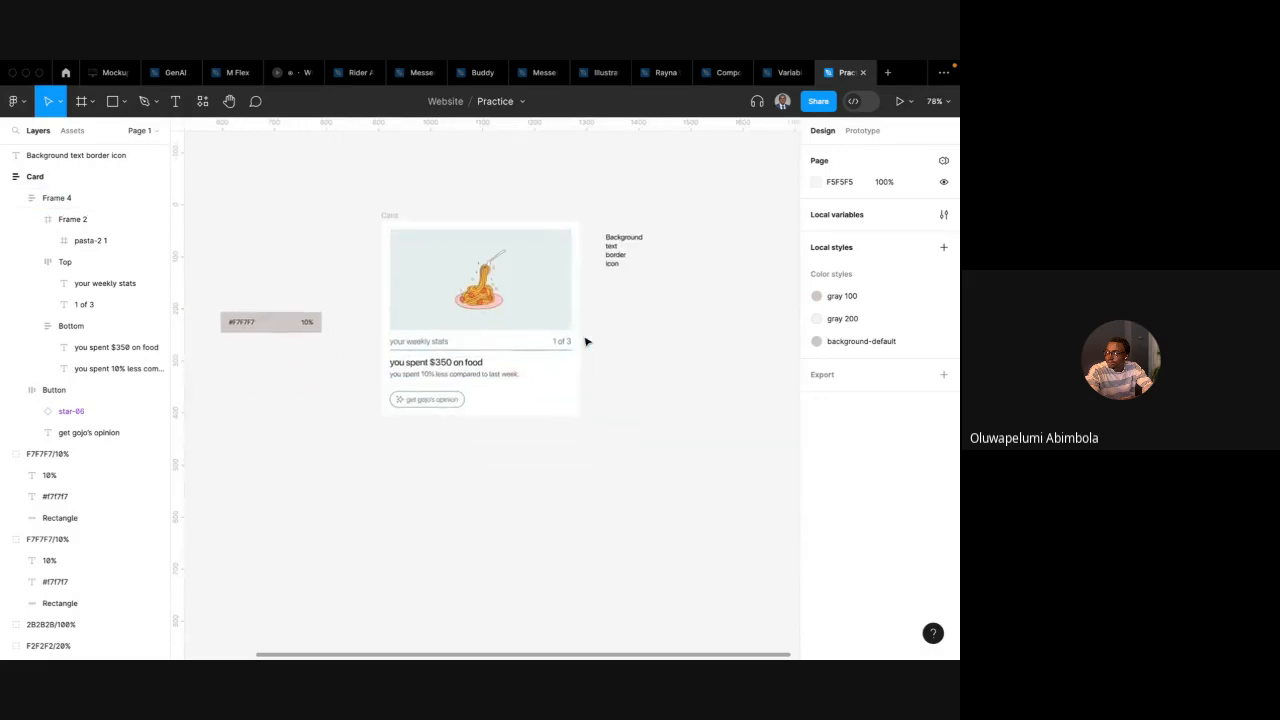
{"action": "left_click", "coordinate": [560, 310]}
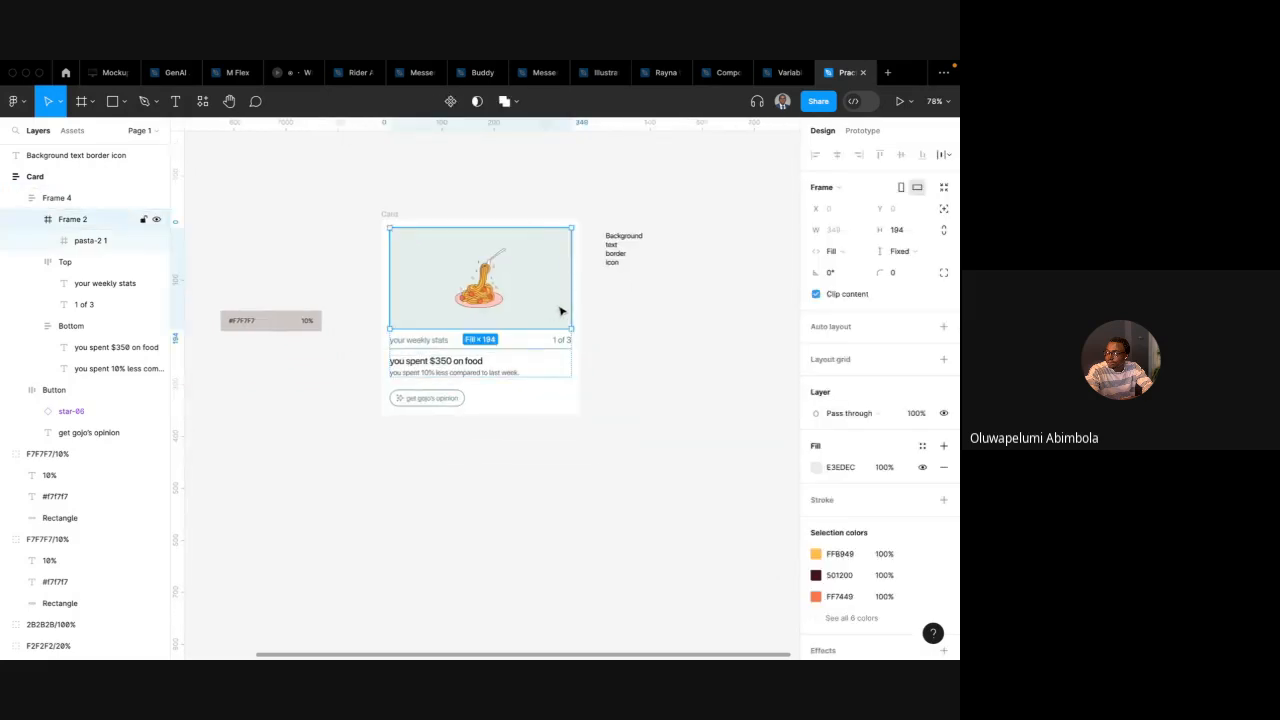
{"action": "left_click", "coordinate": [411, 220]}
{"action": "scroll", "coordinate": [884, 512], "scroll_direction": "down", "scroll_amount": 3}
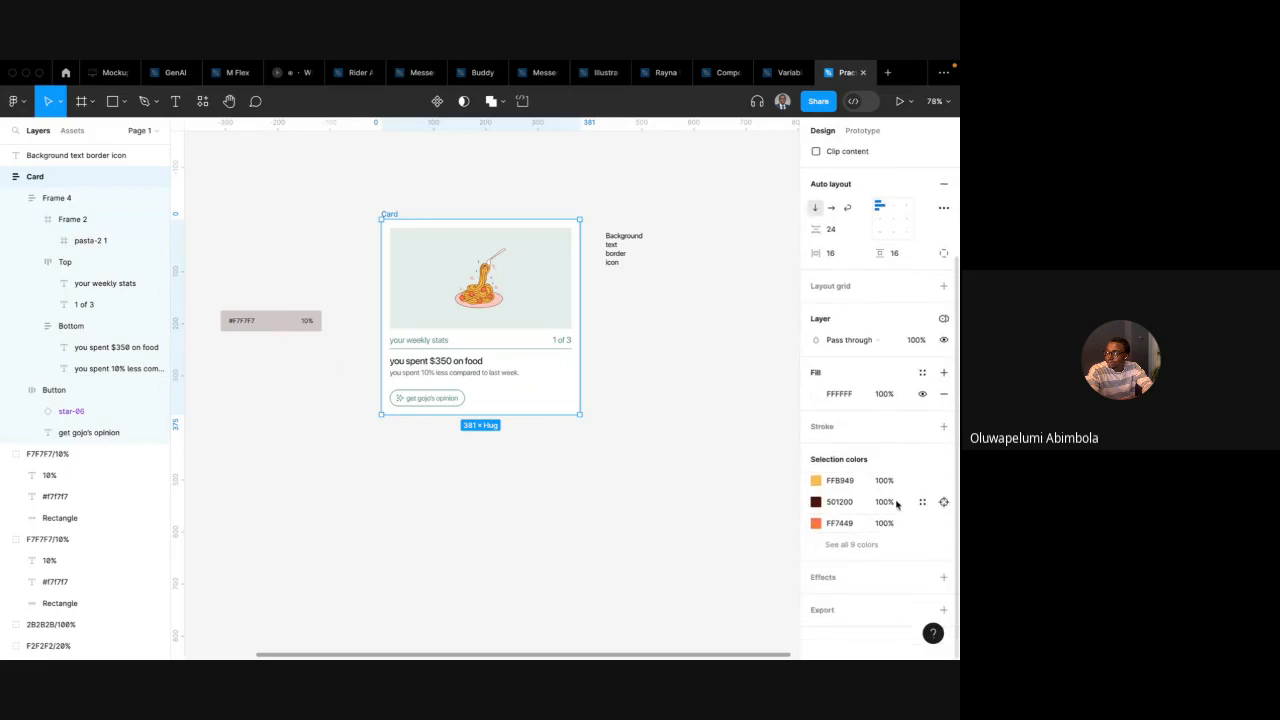
{"action": "left_click", "coordinate": [921, 373]}
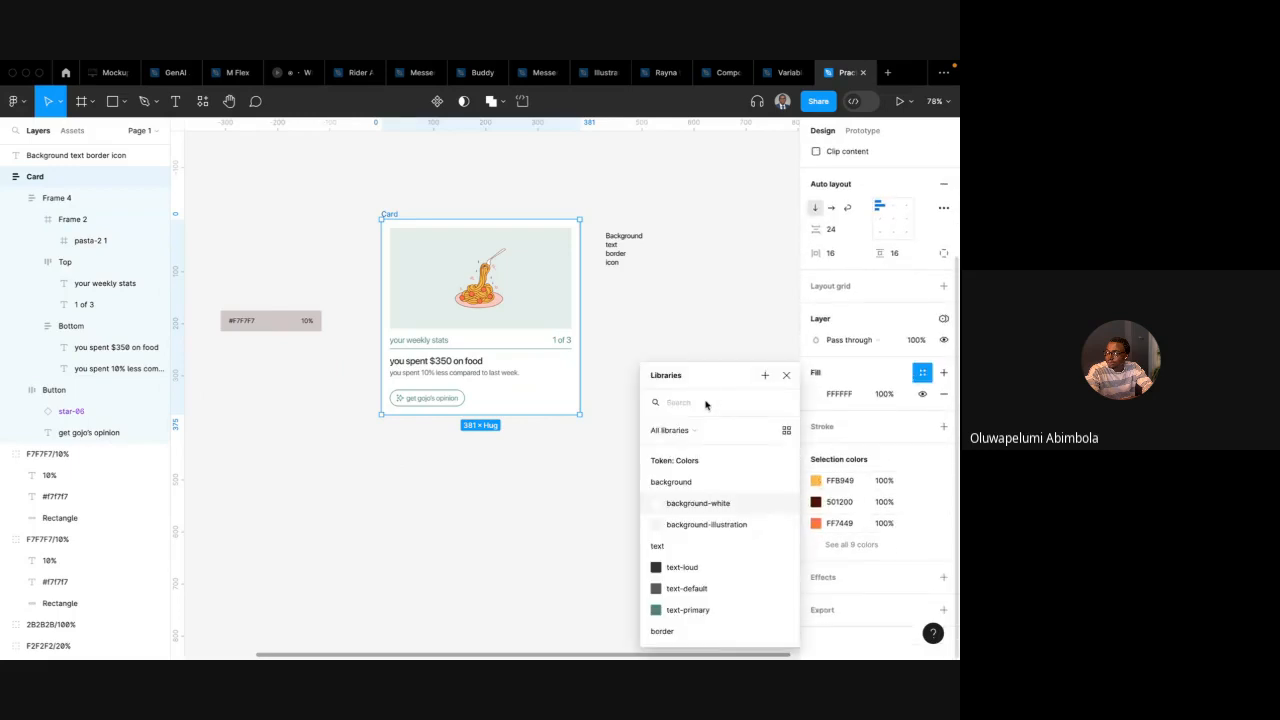
{"action": "type", "text": "backg"}
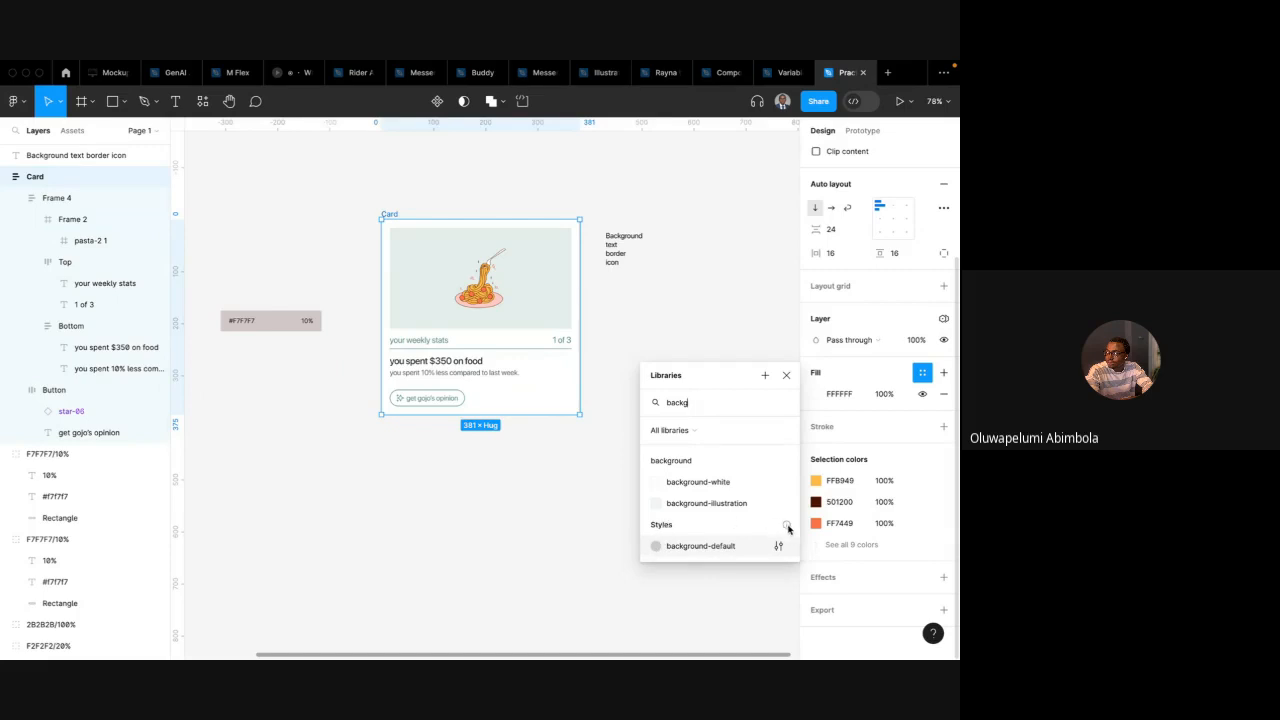
{"action": "left_click", "coordinate": [698, 482]}
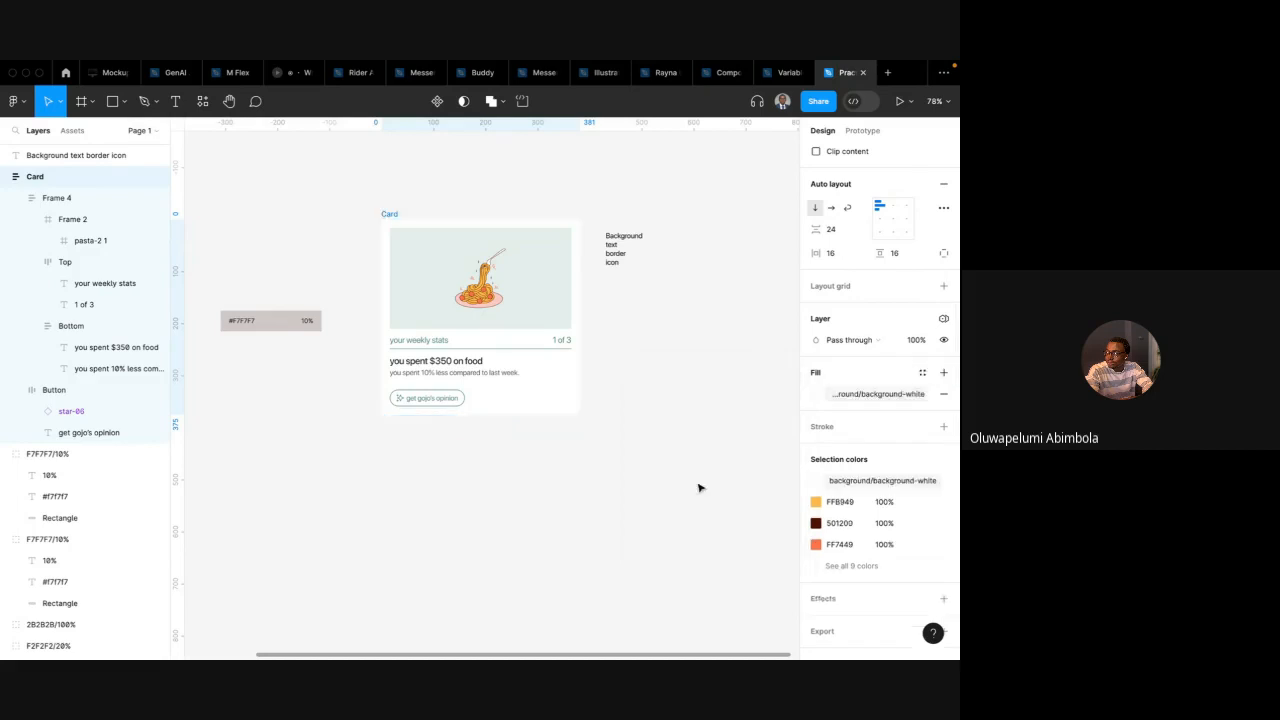
Apply the background-illustration variable as the fill of the card's image frame
{"action": "double_click", "coordinate": [548, 306]}
{"action": "left_click", "coordinate": [921, 373]}
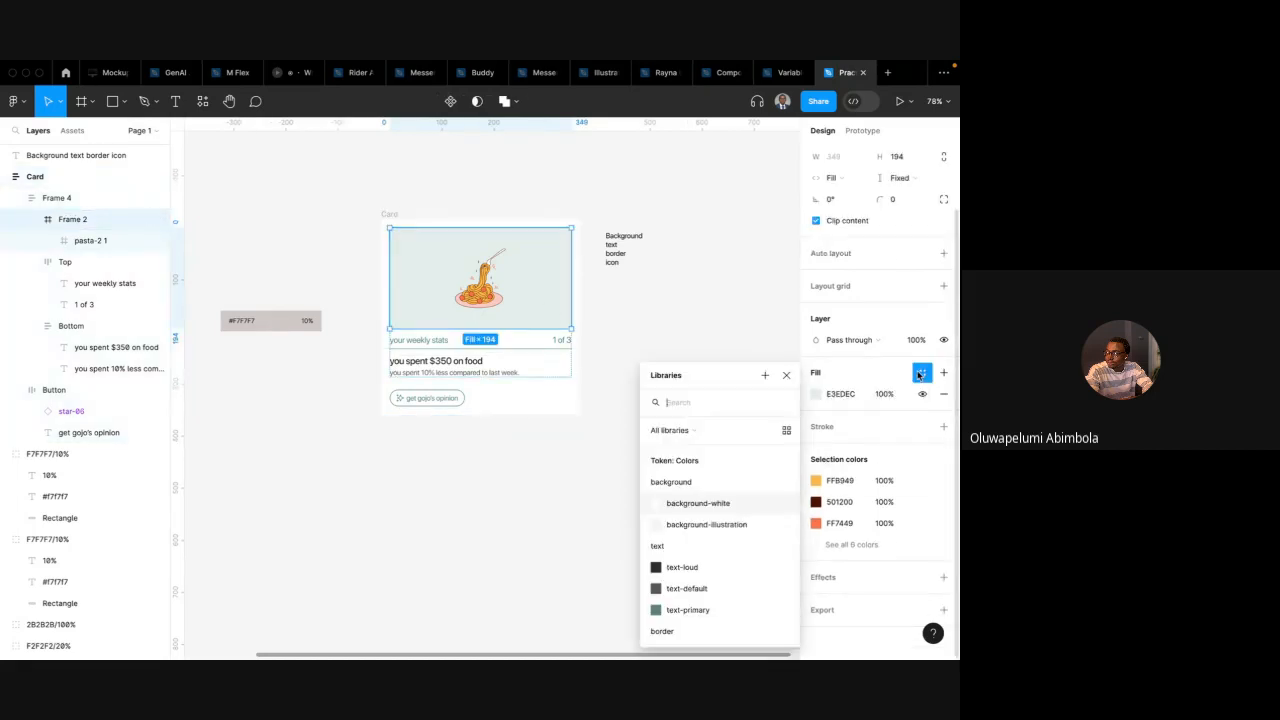
{"action": "type", "text": "backg"}
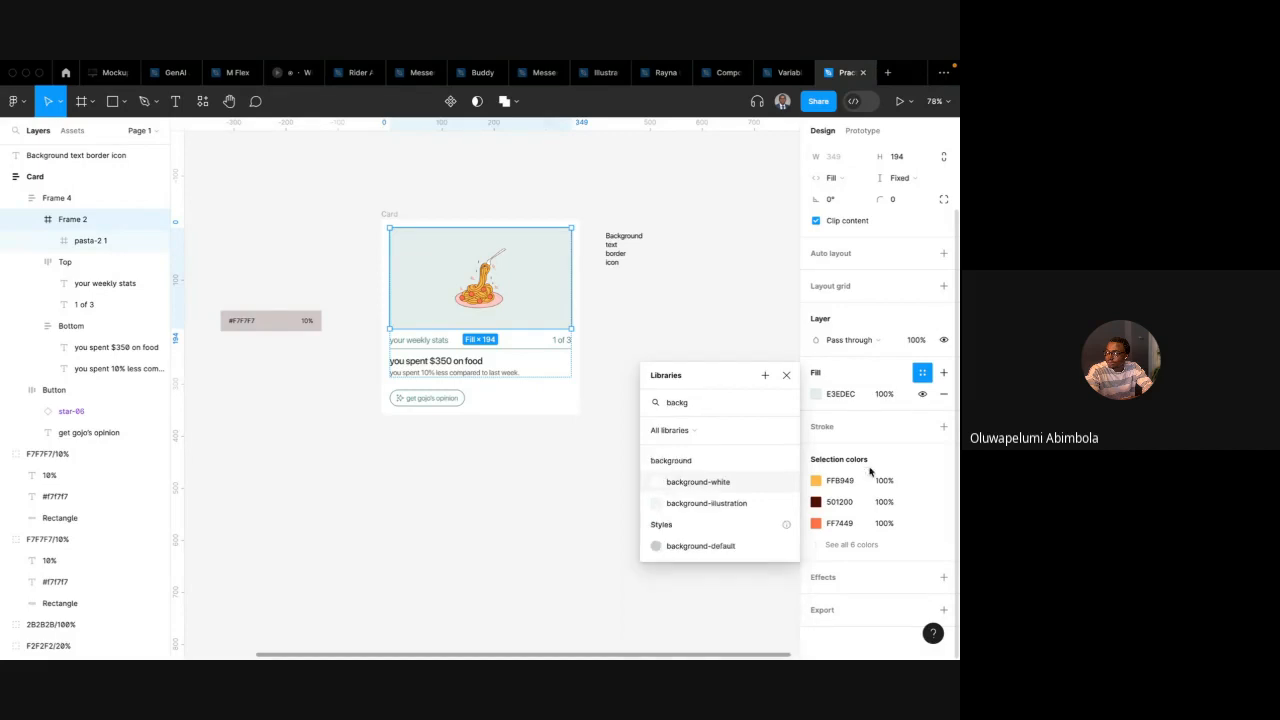
{"action": "left_click", "coordinate": [731, 505]}
Apply the text-primary variable to the fill of the "your weekly stats" and "1 of 3" labels
{"action": "double_click", "coordinate": [441, 341]}
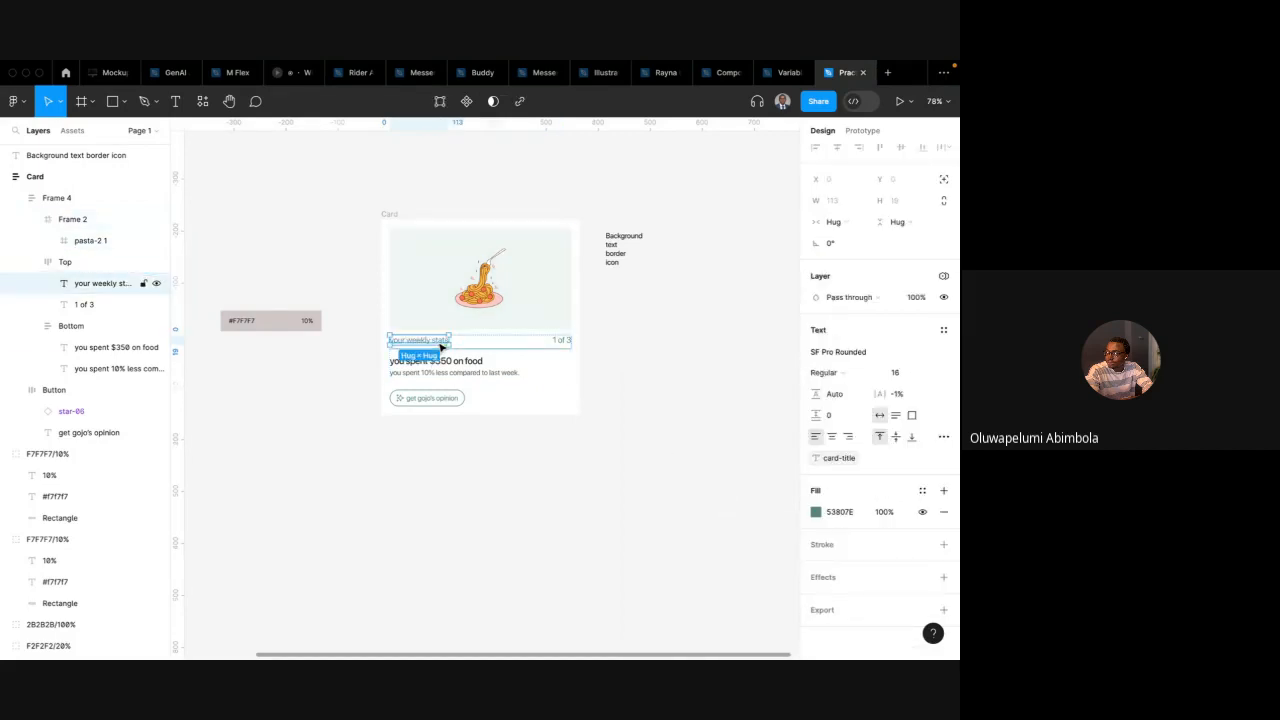
{"action": "left_click", "coordinate": [562, 340], "text": "shift"}
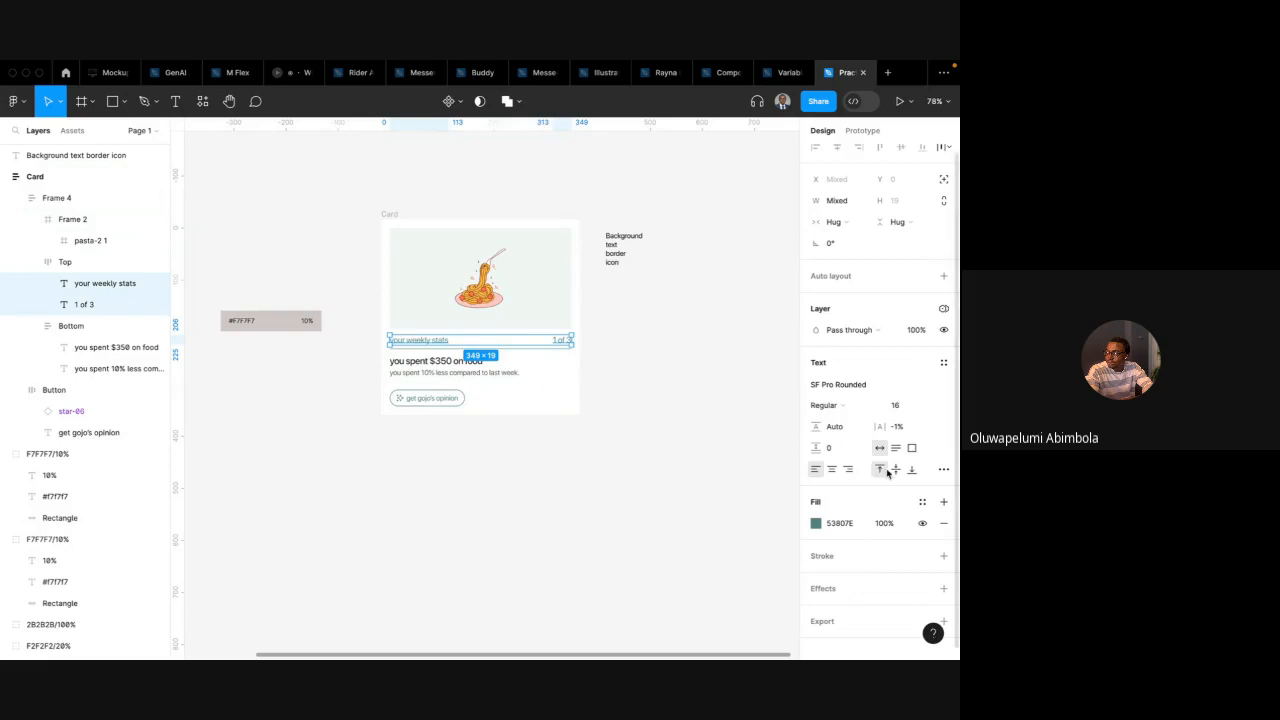
{"action": "left_click", "coordinate": [921, 502]}
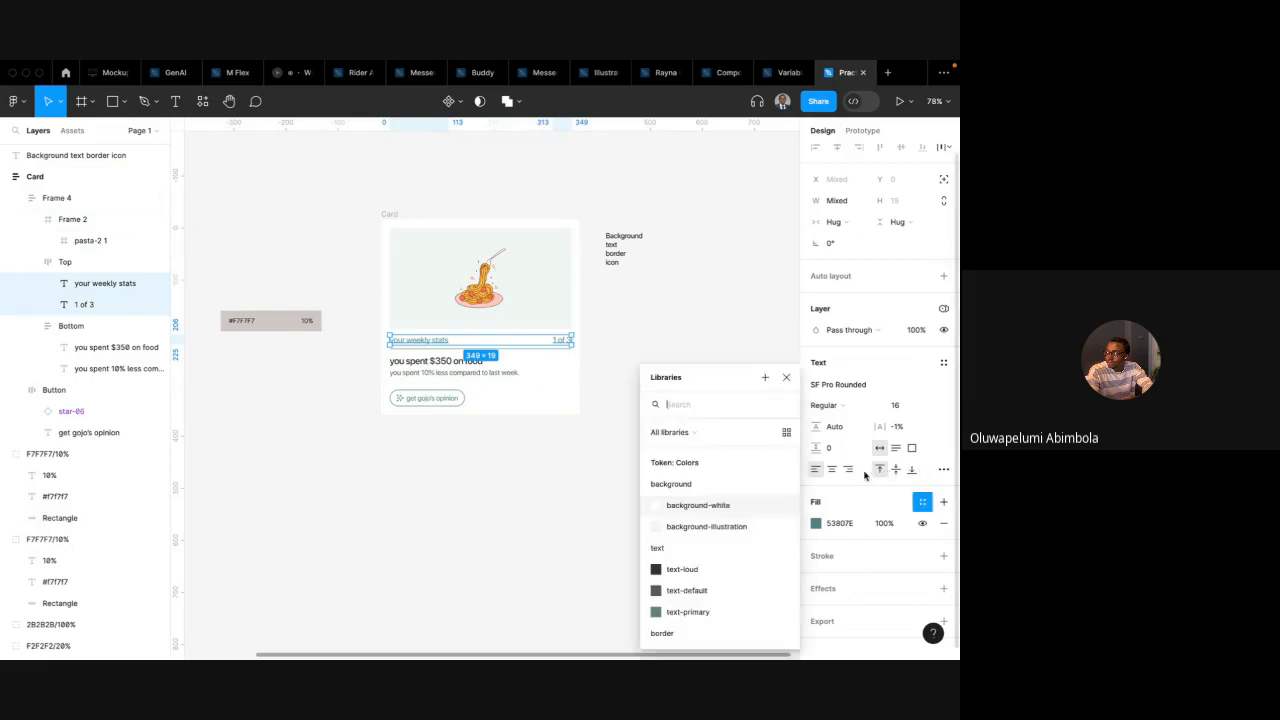
{"action": "type", "text": "text"}
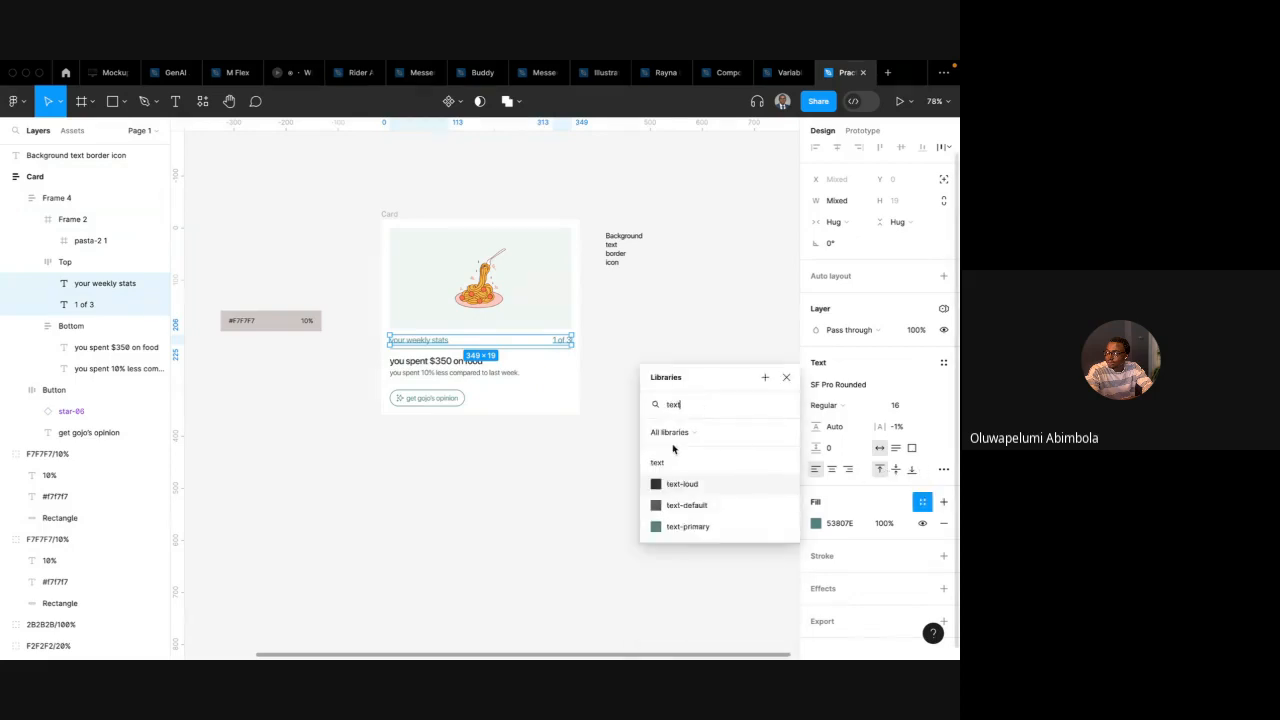
{"action": "left_click", "coordinate": [688, 526]}
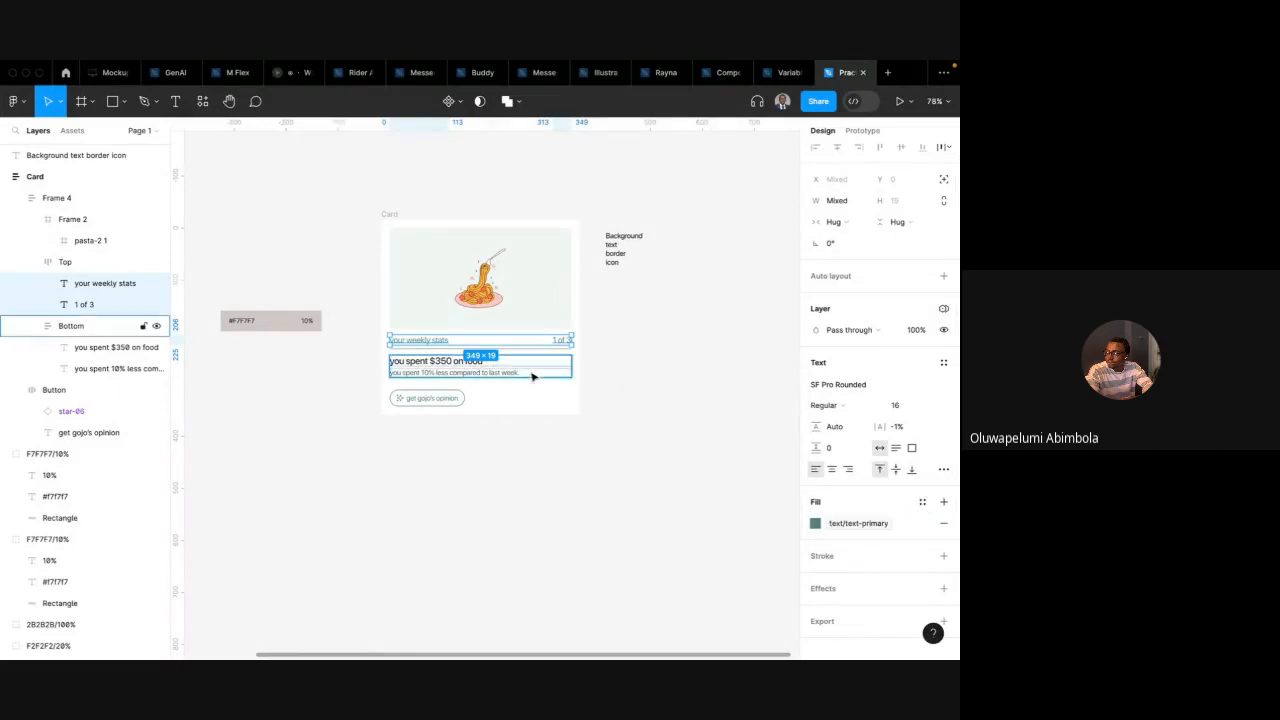
Apply the text-loud variable to the fill of the "you spent $350 on food" heading
{"action": "left_click", "coordinate": [467, 364]}
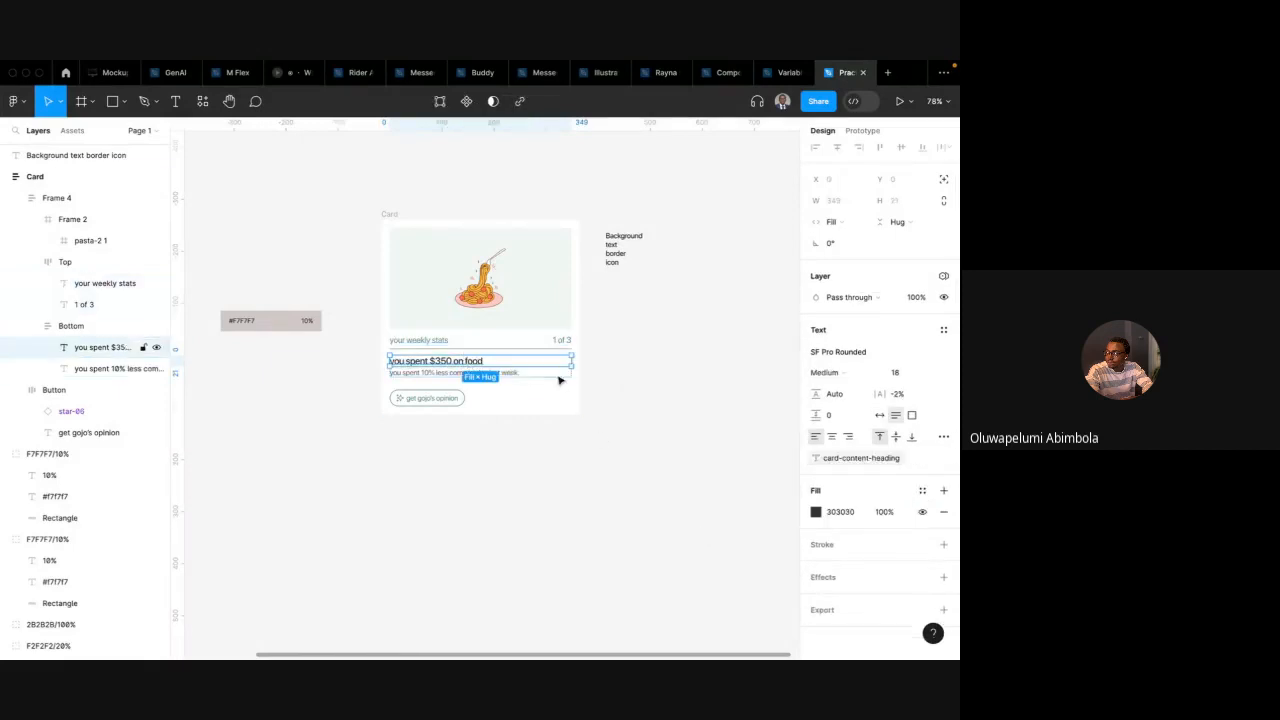
{"action": "left_click", "coordinate": [921, 490]}
{"action": "type", "text": "text"}
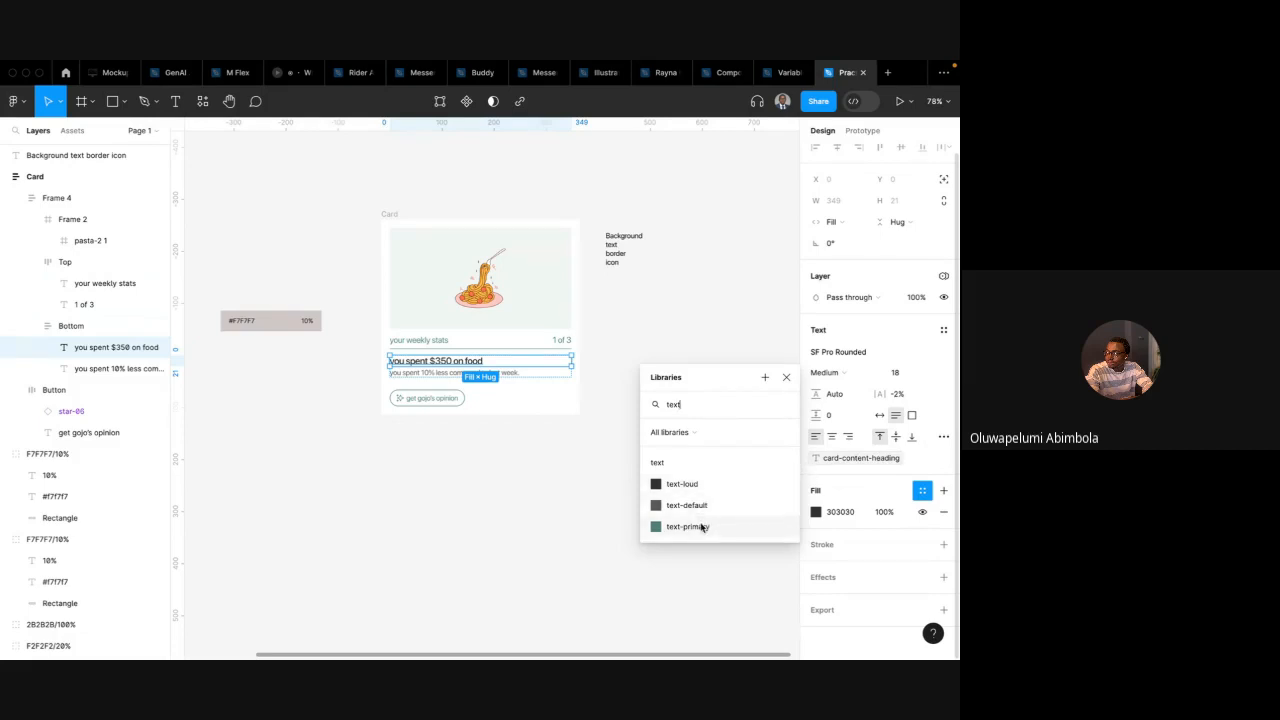
{"action": "left_click", "coordinate": [695, 486]}
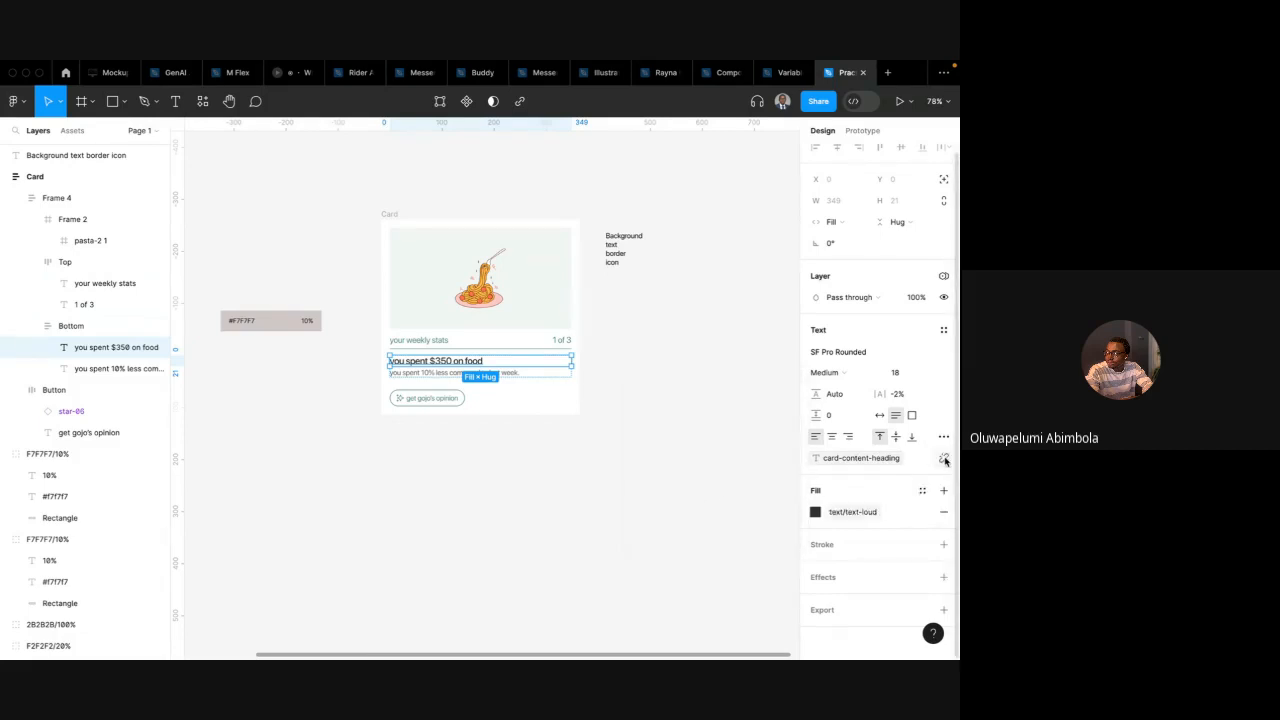
Detach the text styles from the "your weekly stats" and "1 of 3" labels
{"action": "left_click", "coordinate": [440, 340]}
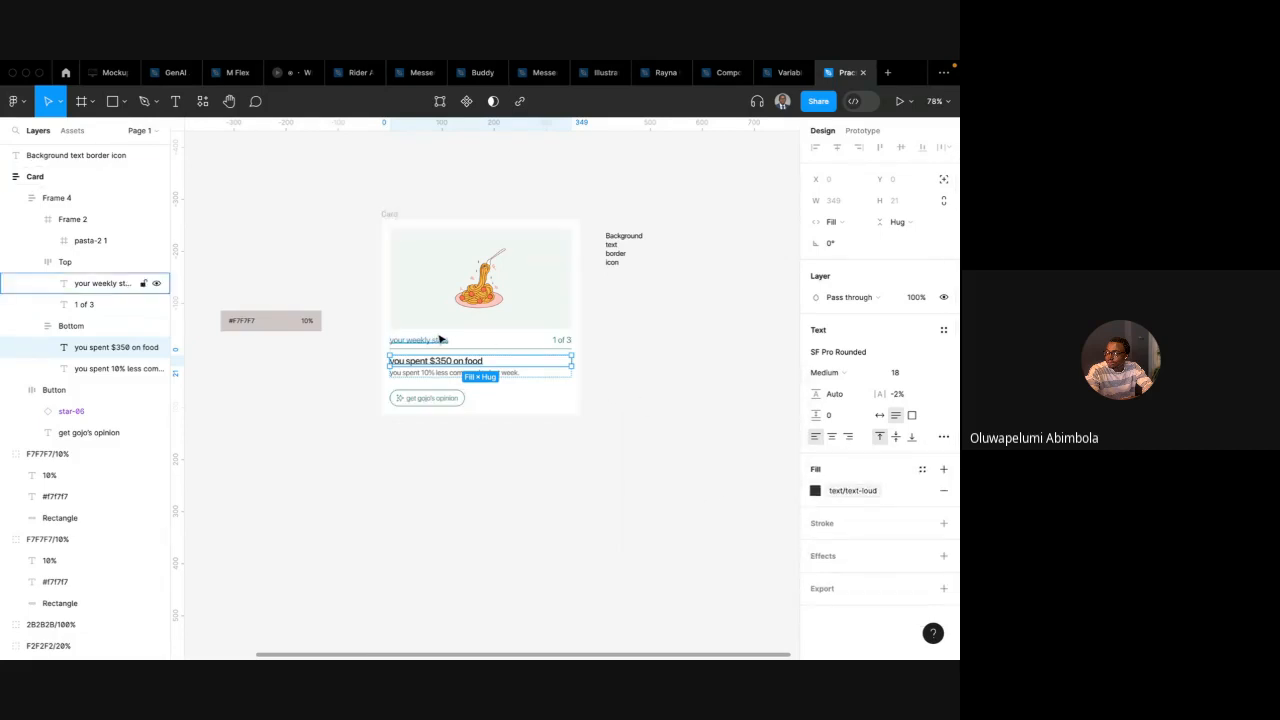
{"action": "left_click", "coordinate": [560, 340], "text": "shift"}
{"action": "left_click", "coordinate": [563, 341], "text": "shift"}
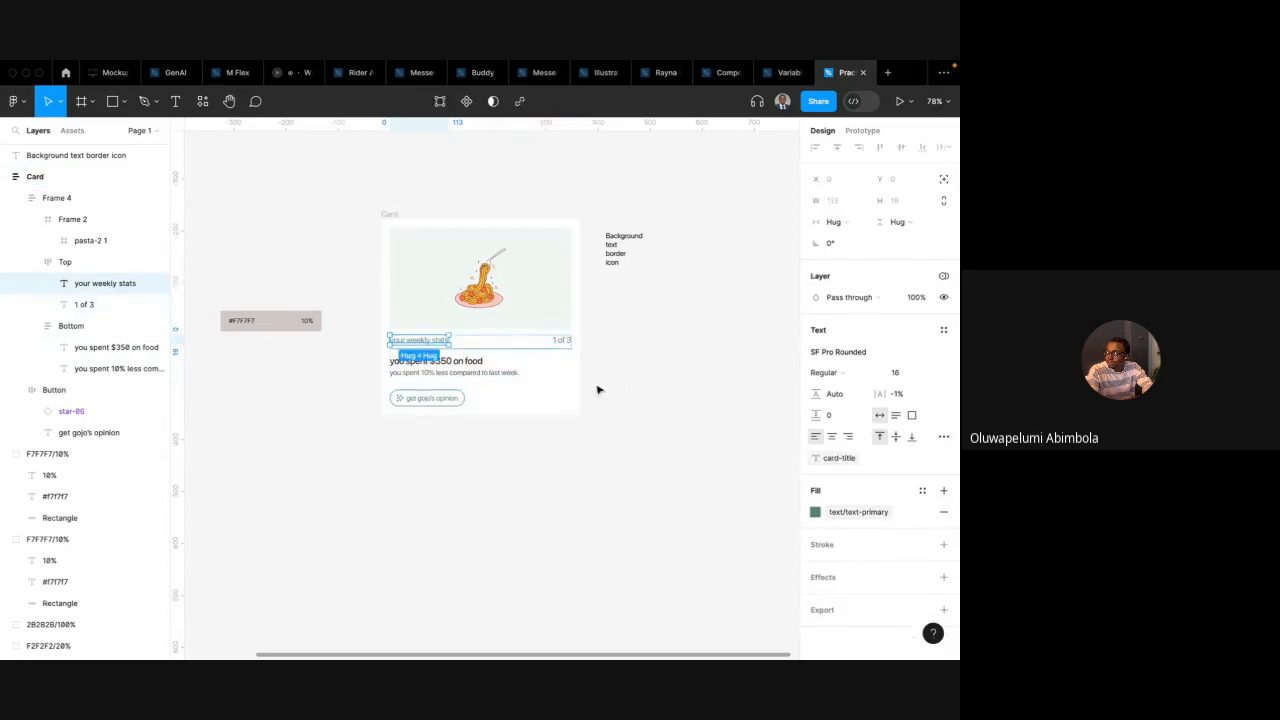
{"action": "left_click", "coordinate": [946, 460]}
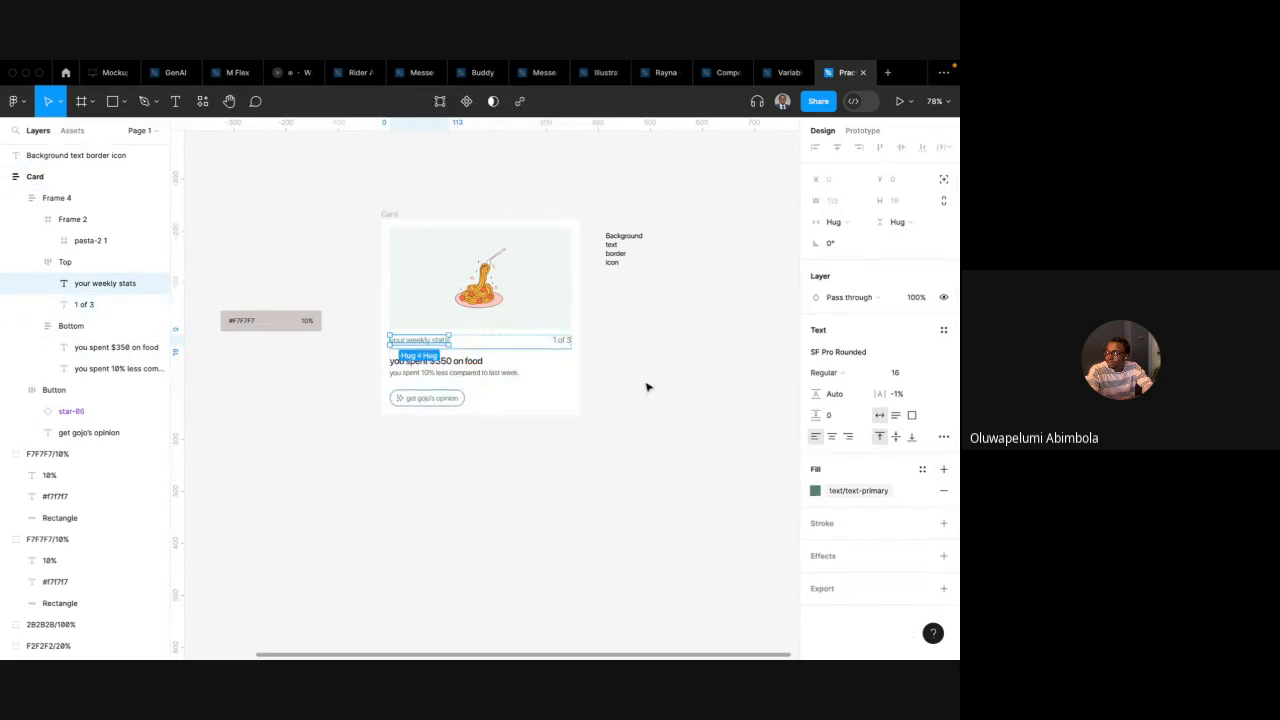
{"action": "left_click", "coordinate": [562, 340]}
{"action": "left_click", "coordinate": [943, 458]}
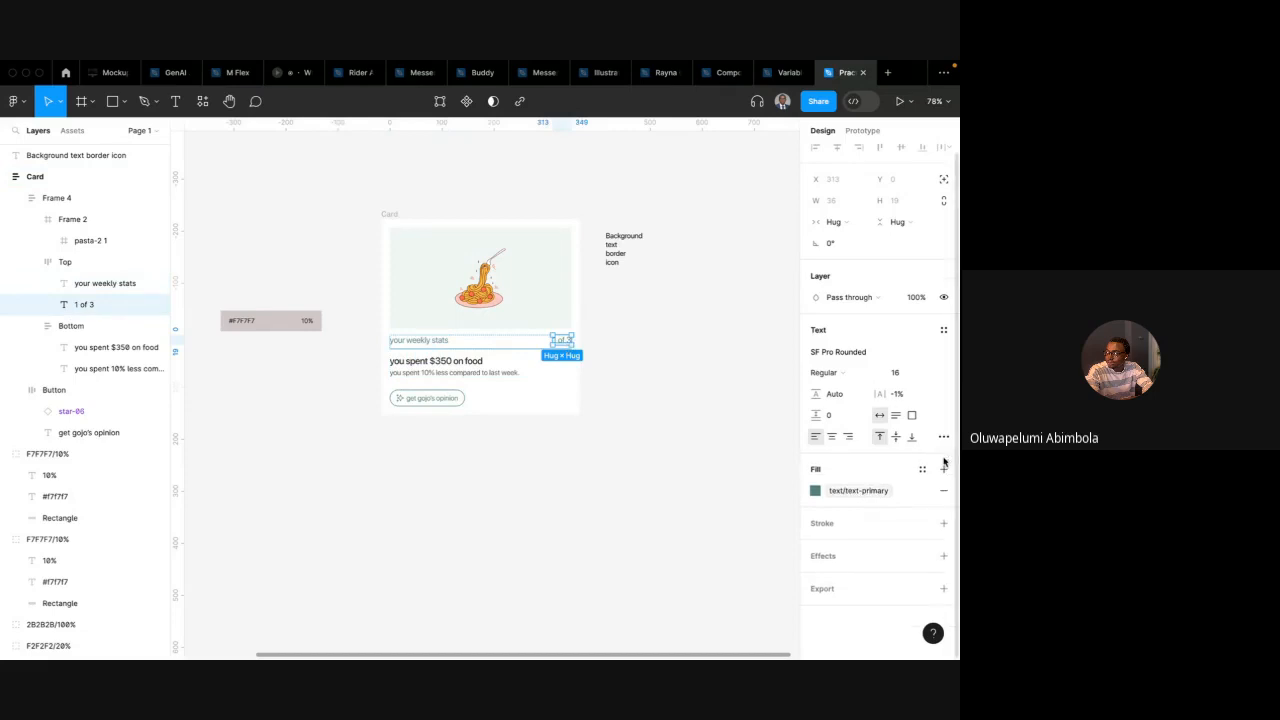
Detach the text styles from the "you spent 10% less compared to last week" label and the "get gojo's opinion" button label
{"action": "left_click", "coordinate": [484, 361]}
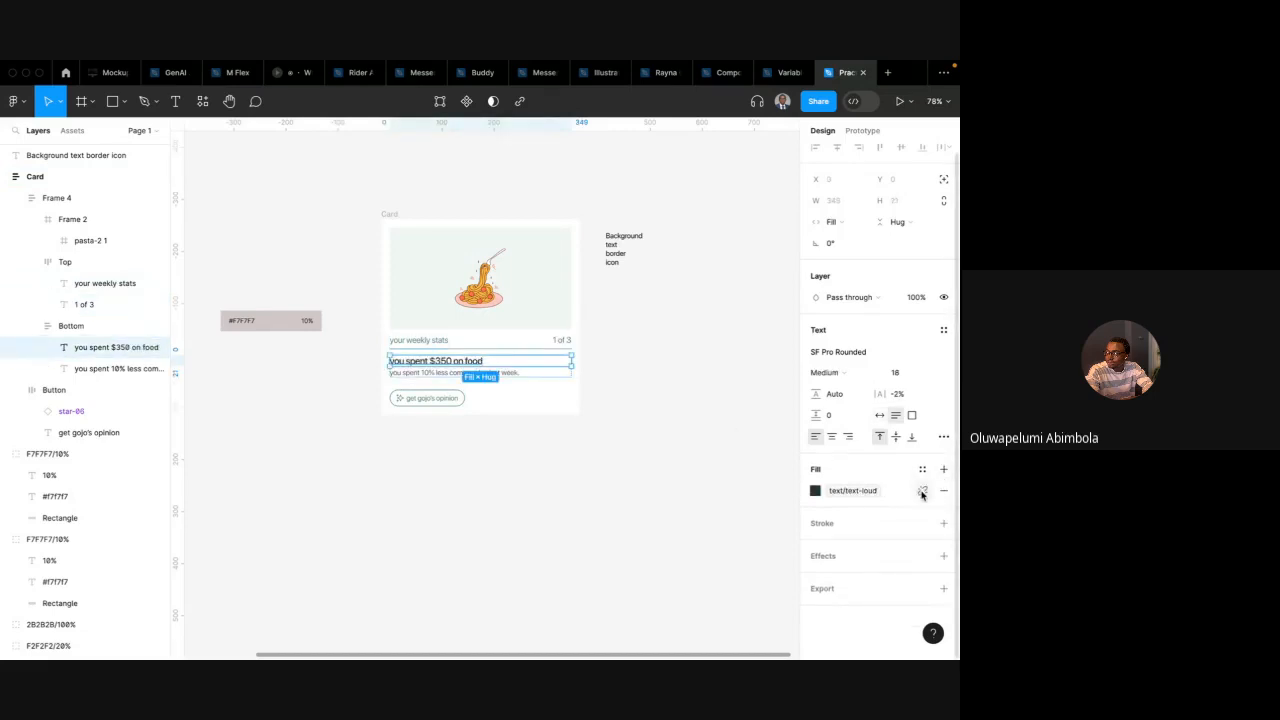
{"action": "left_click", "coordinate": [512, 377]}
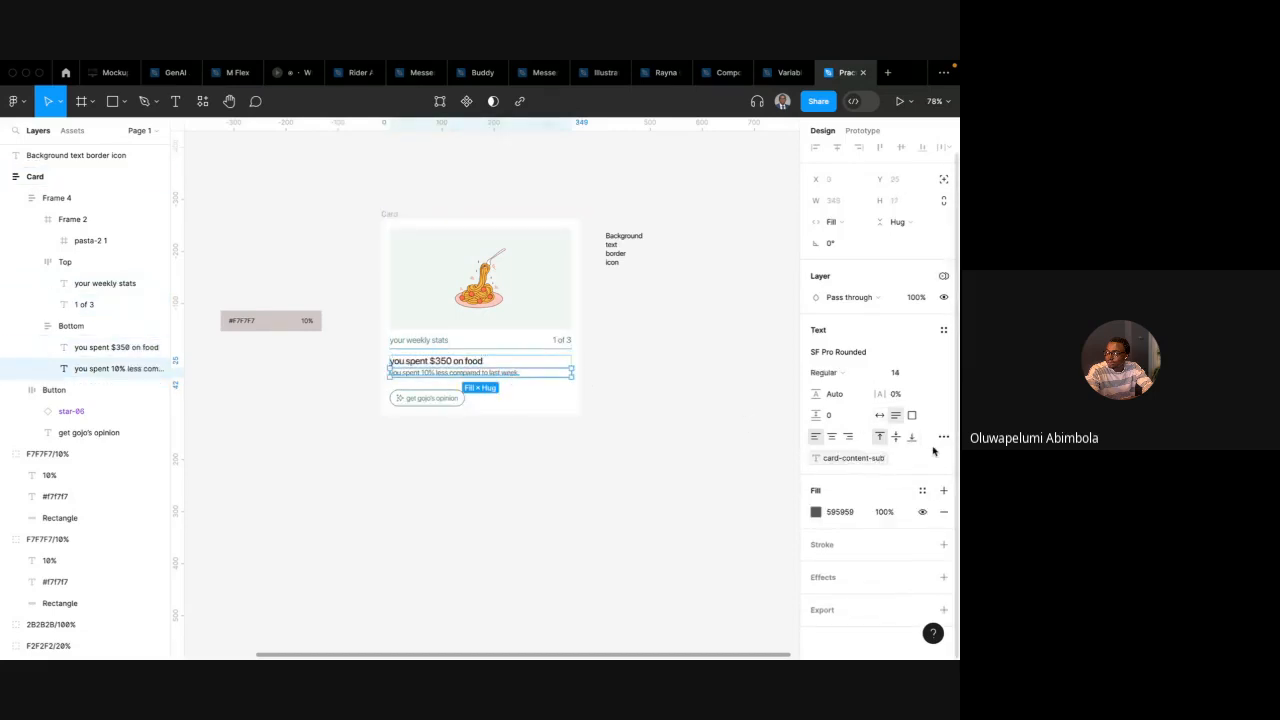
{"action": "left_click", "coordinate": [943, 458]}
{"action": "left_click", "coordinate": [428, 398]}
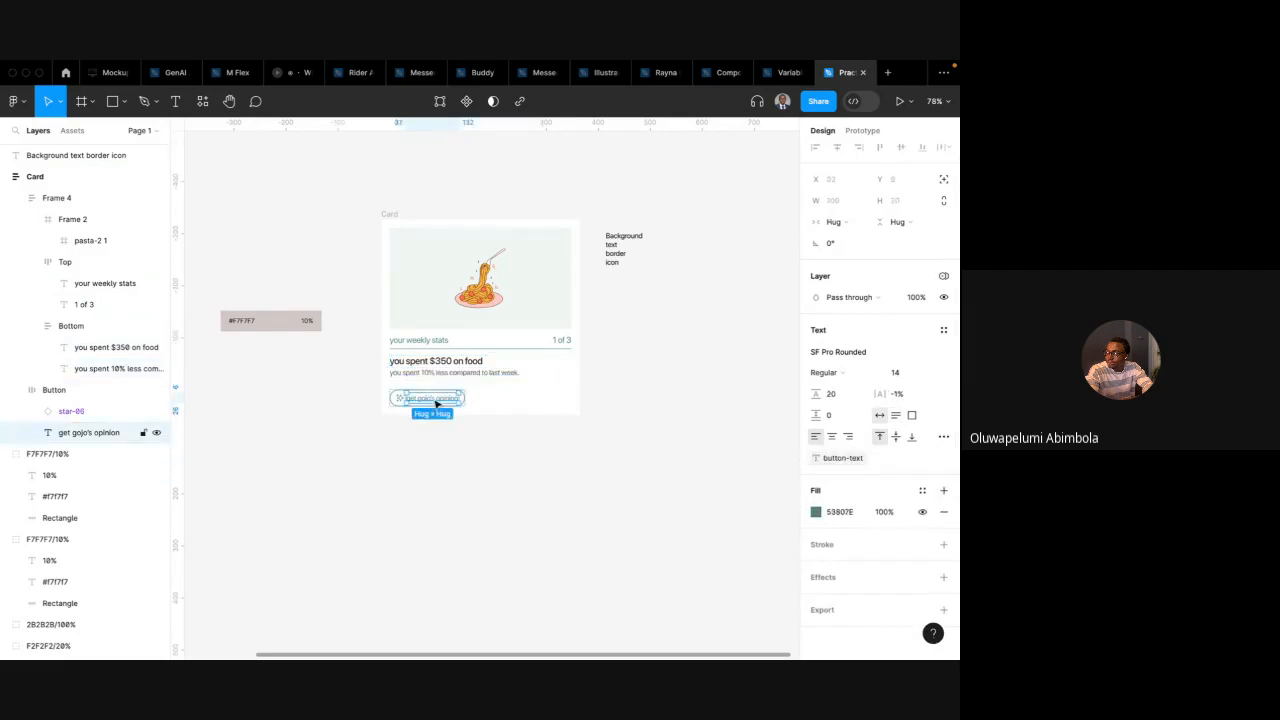
{"action": "left_click", "coordinate": [943, 459]}
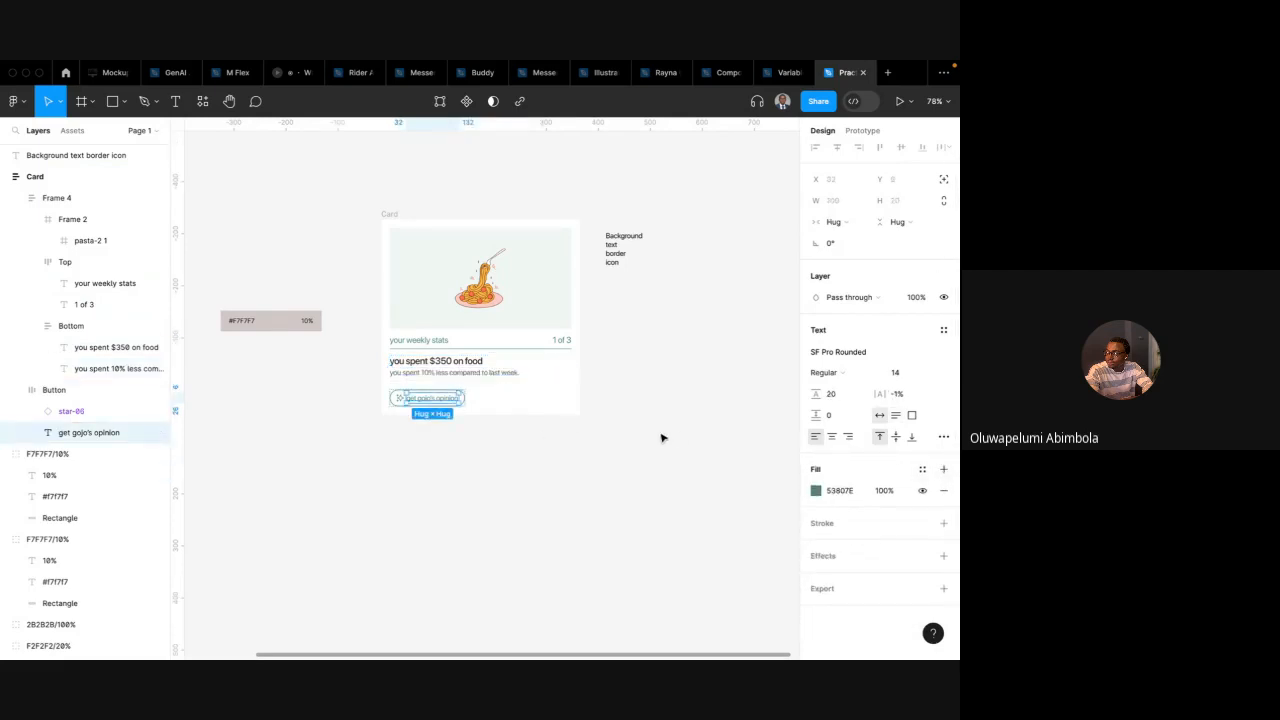
{"action": "left_click", "coordinate": [663, 437]}
Apply the text-default variable to the fill of the "you spent 10% less compared to last week" label
{"action": "scroll", "coordinate": [663, 437], "scroll_direction": "up", "scroll_amount": 2}
{"action": "scroll", "coordinate": [663, 437], "scroll_direction": "up", "scroll_amount": 1}
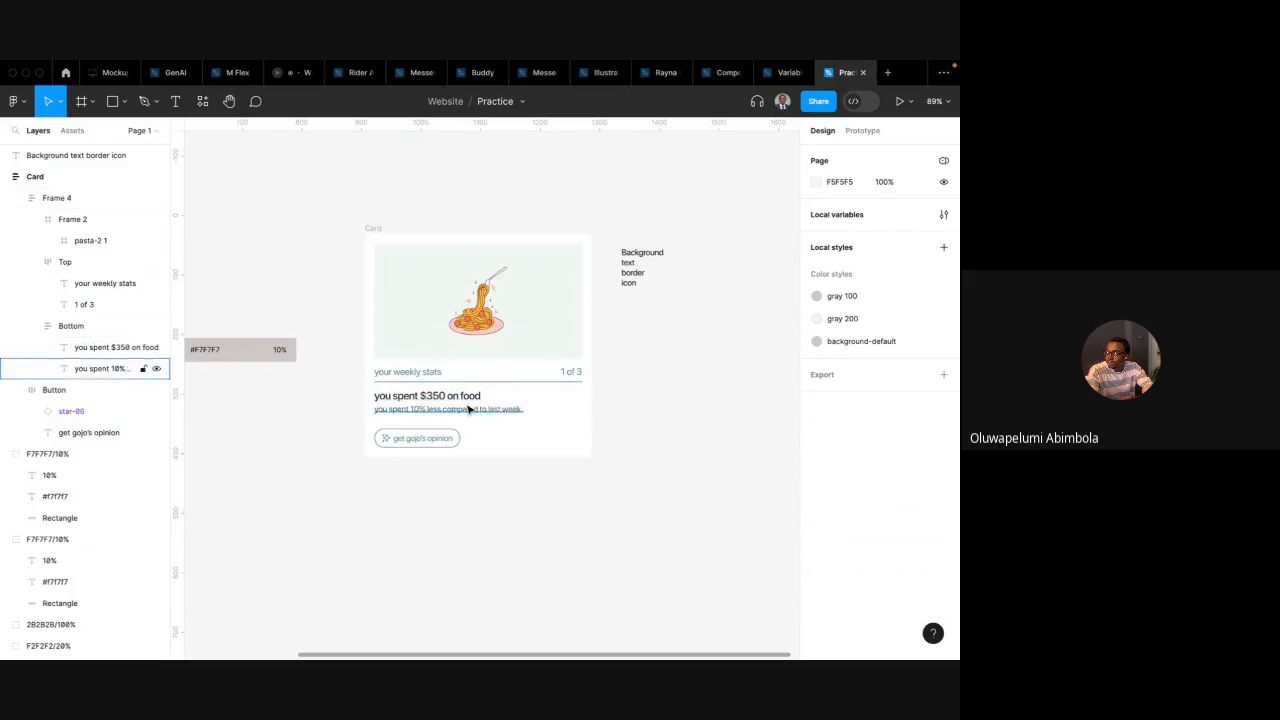
{"action": "left_click", "coordinate": [466, 408]}
{"action": "left_click", "coordinate": [464, 398]}
{"action": "left_click", "coordinate": [465, 409]}
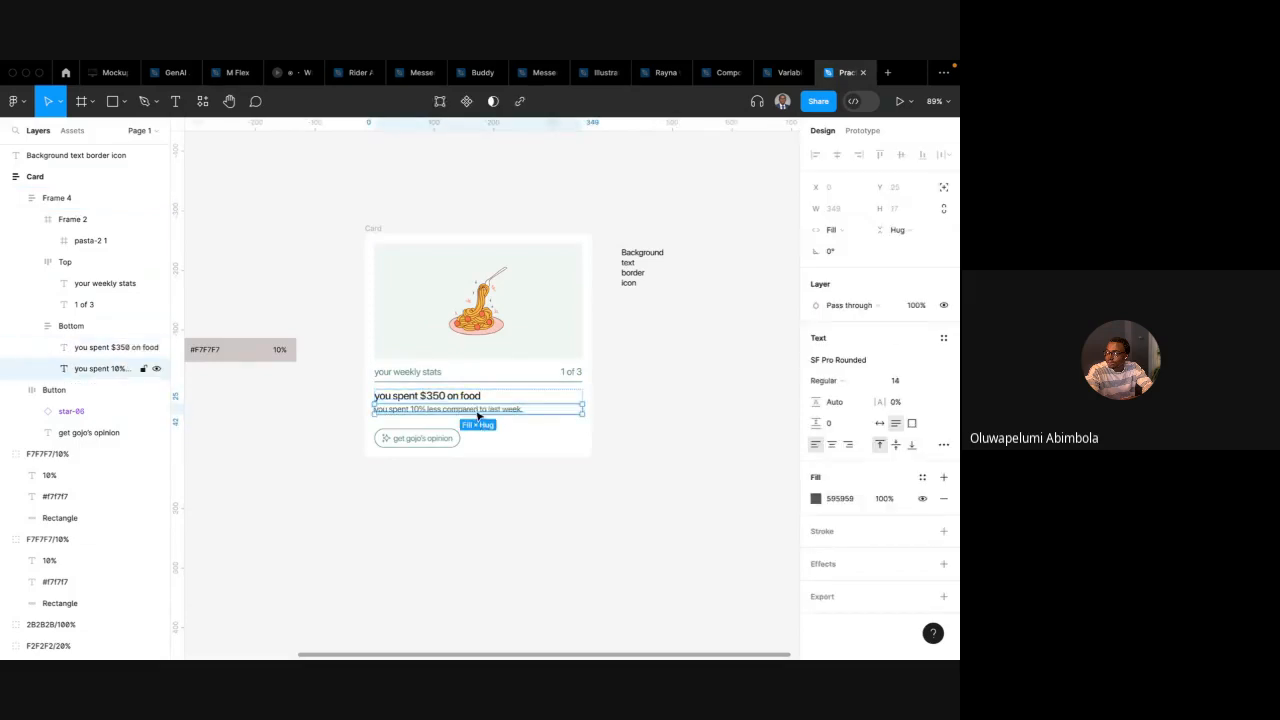
{"action": "left_click", "coordinate": [921, 478]}
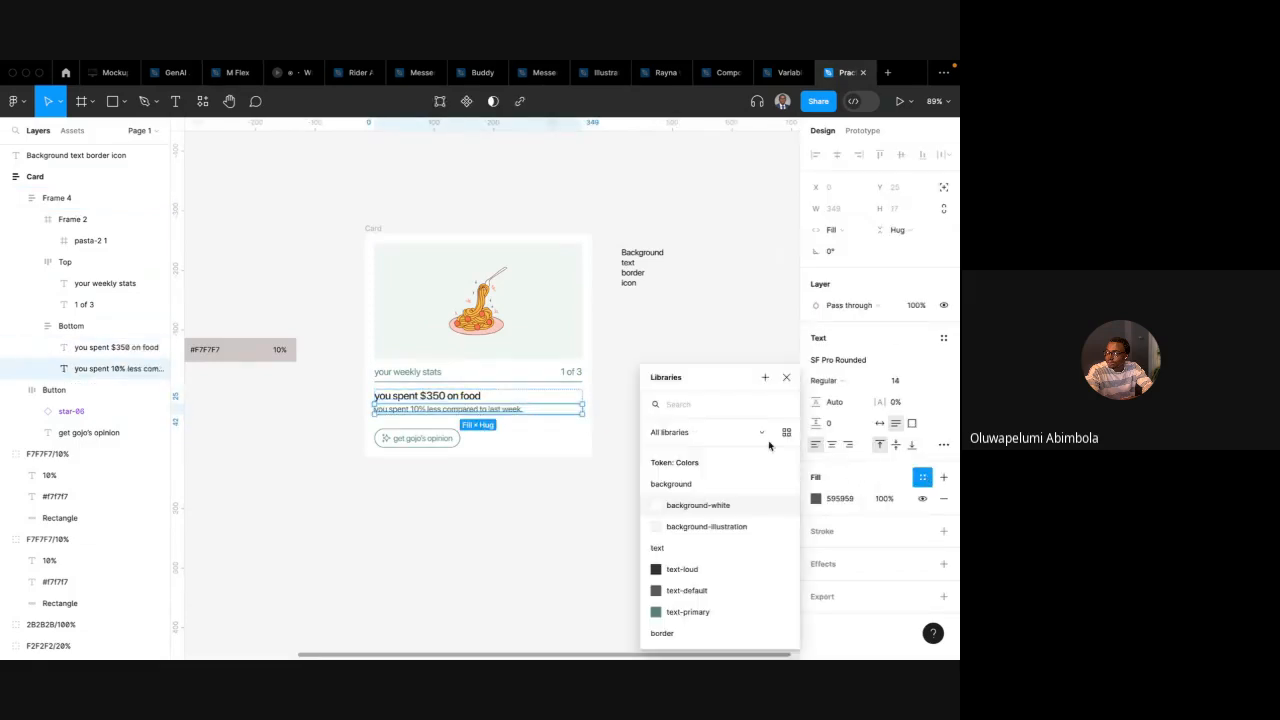
{"action": "type", "text": "text"}
{"action": "left_click", "coordinate": [682, 505]}
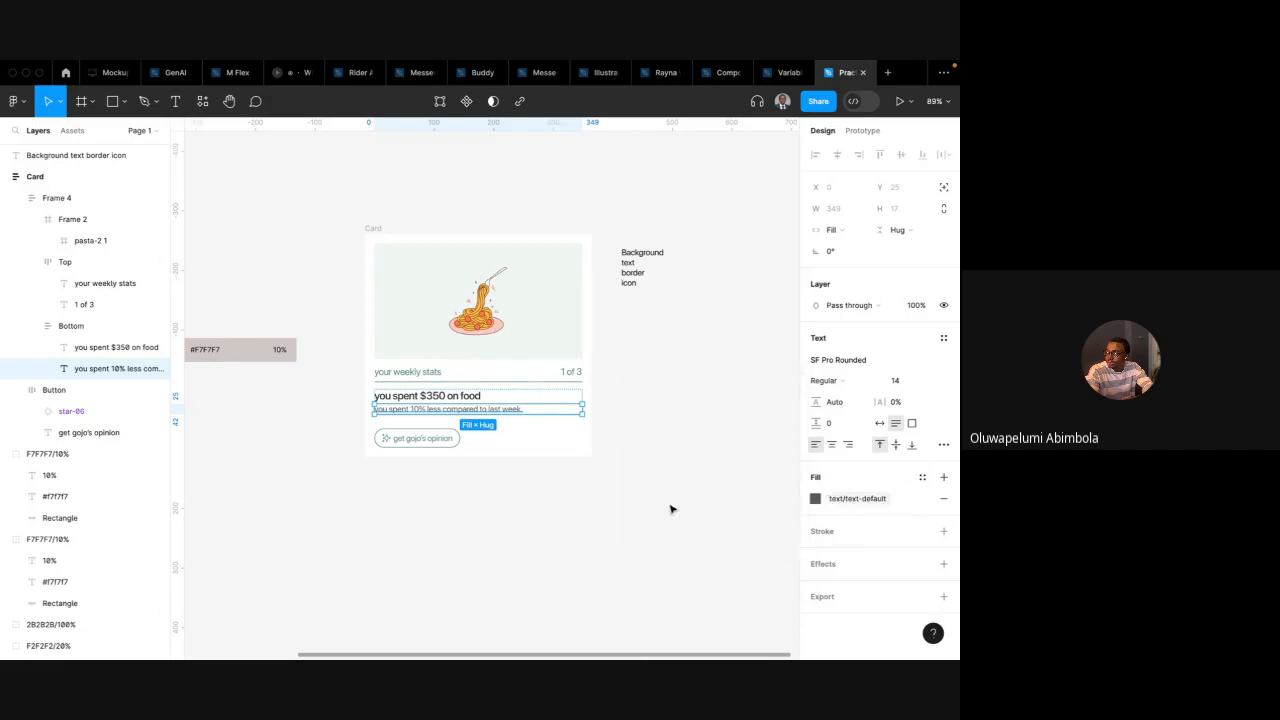
{"action": "left_click", "coordinate": [596, 493]}
Apply the text-primary variable to the fill of the "get gojo's opinion" button label
{"action": "left_click", "coordinate": [447, 443]}
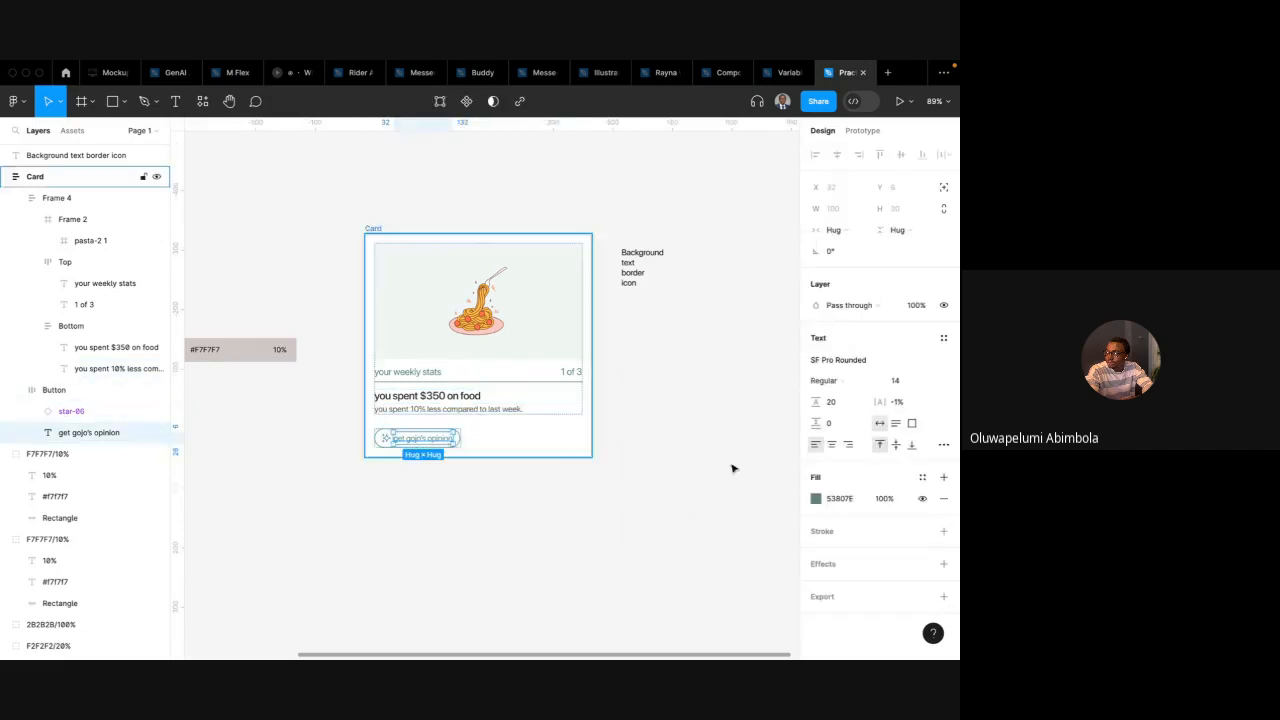
{"action": "left_click", "coordinate": [921, 478]}
{"action": "type", "text": "text"}
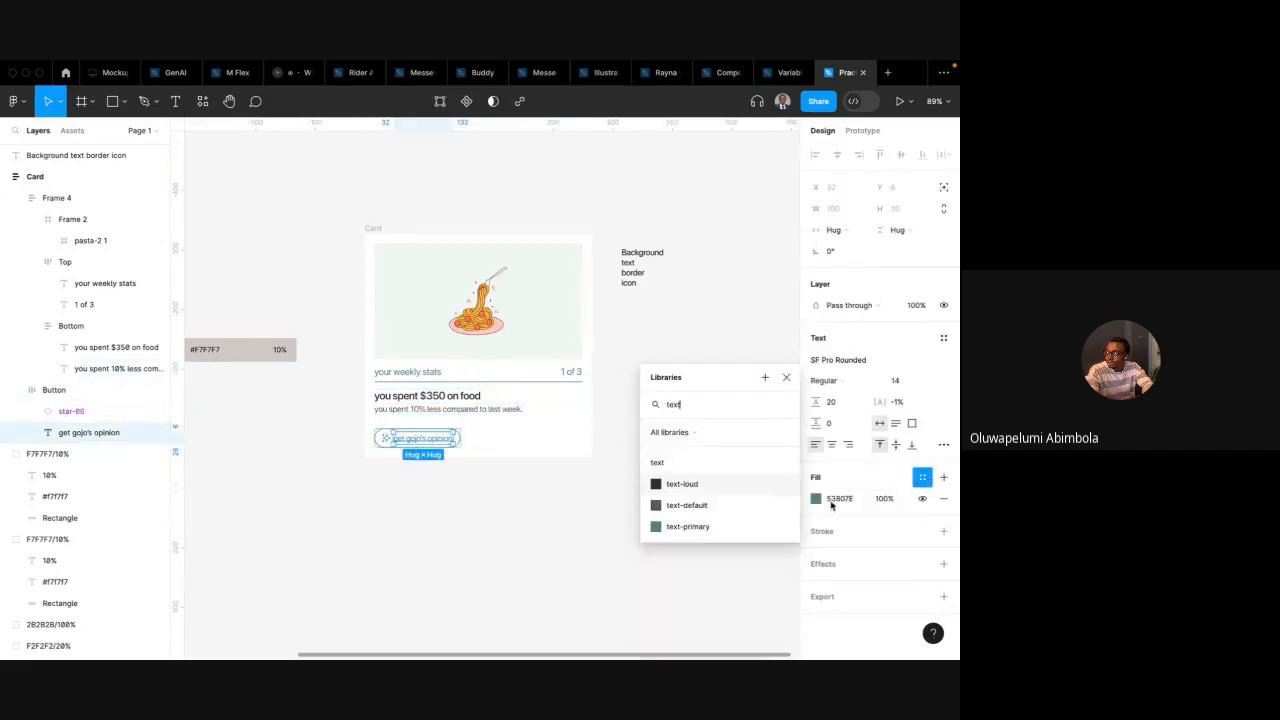
{"action": "left_click", "coordinate": [746, 526]}
{"action": "left_click", "coordinate": [563, 503]}
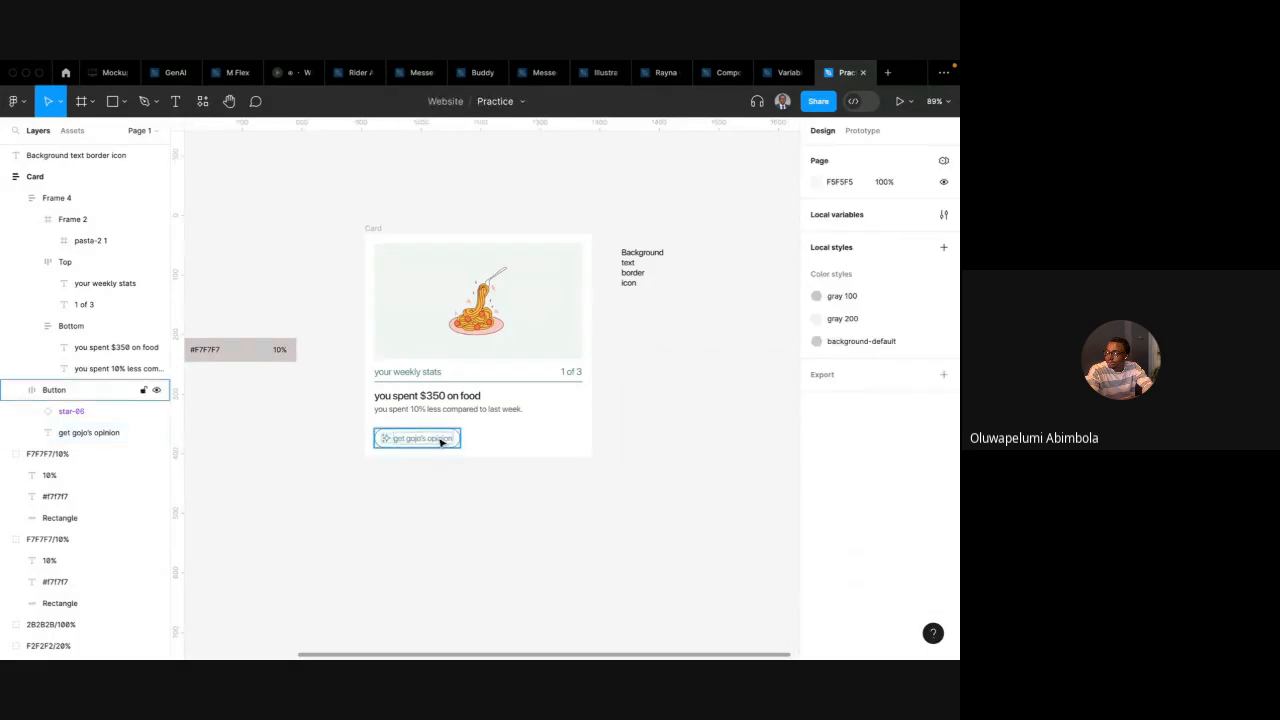
{"action": "left_click", "coordinate": [455, 438]}
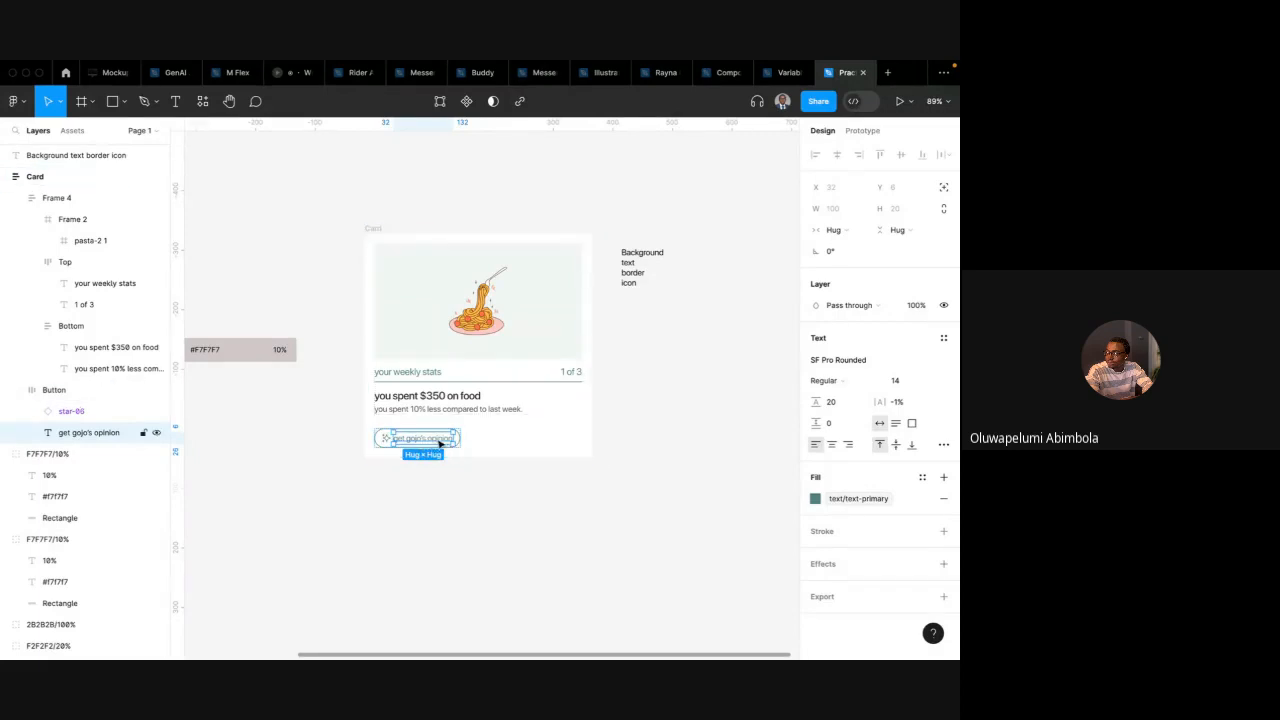
Move the "Background text border icon" note text above the card
{"action": "scroll", "coordinate": [437, 441], "scroll_direction": "up", "scroll_amount": 3}
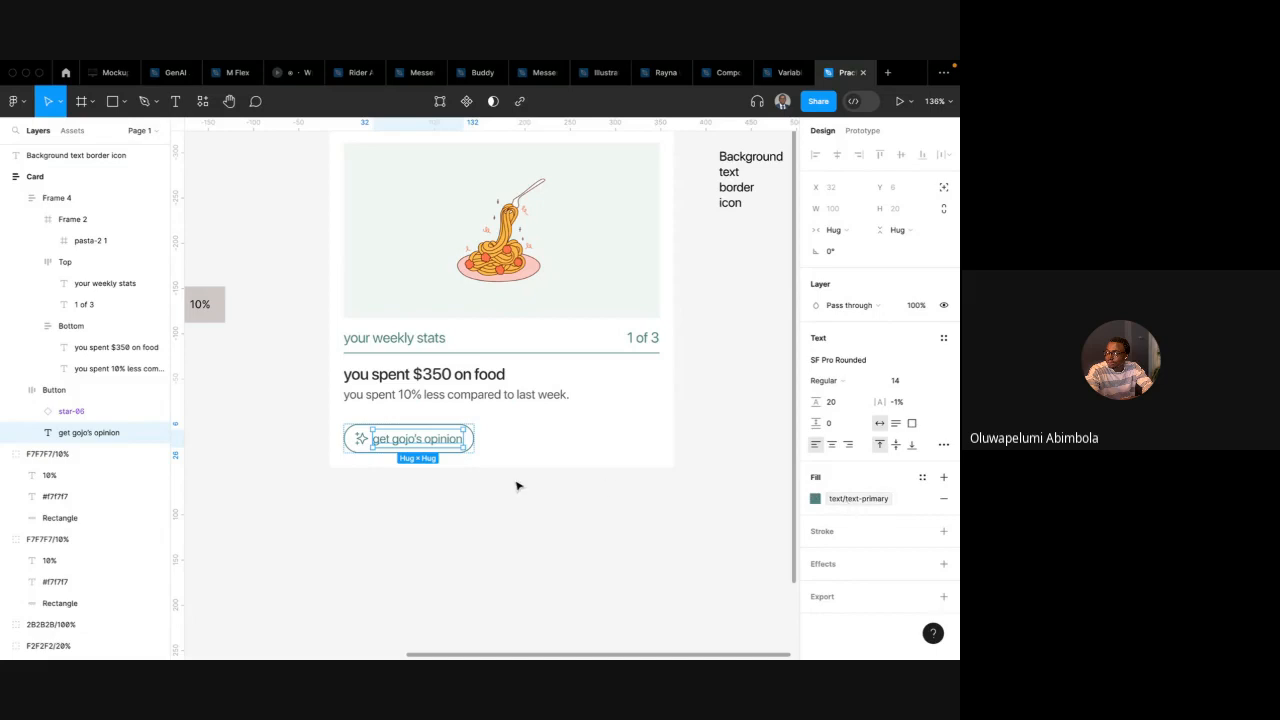
{"action": "scroll", "coordinate": [517, 486], "scroll_direction": "down", "scroll_amount": 5}
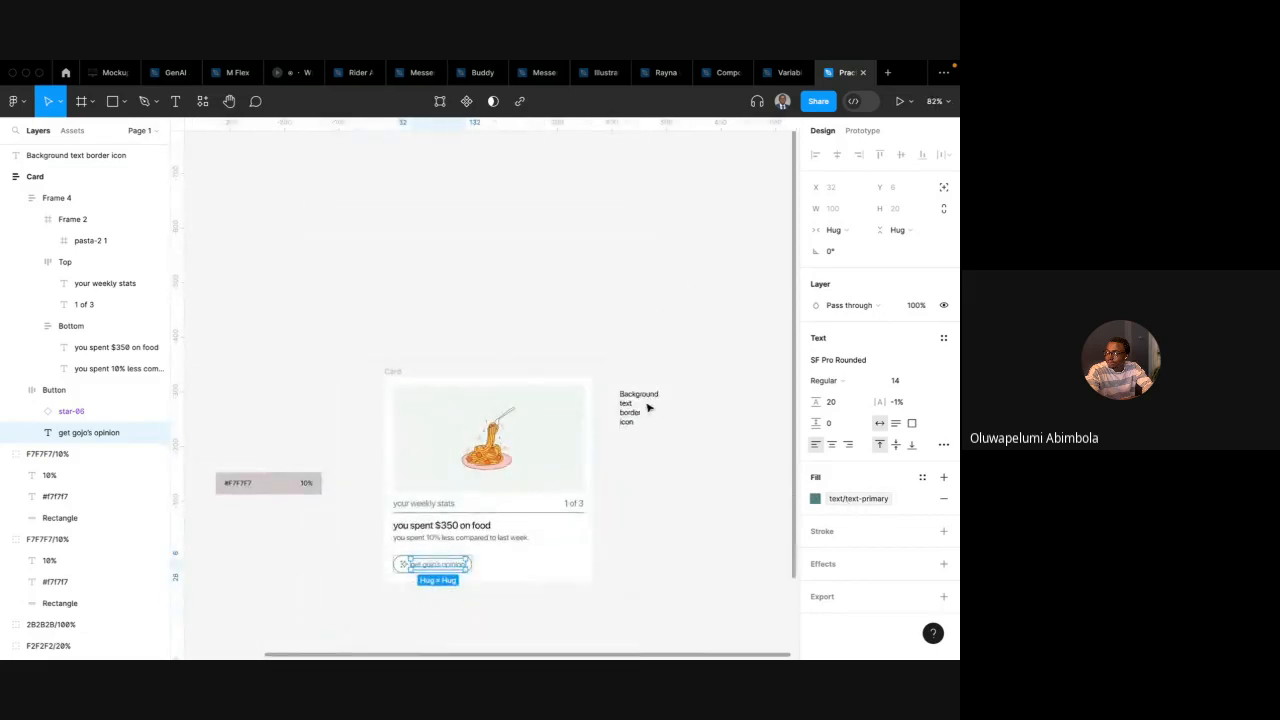
{"action": "left_click", "coordinate": [633, 407]}
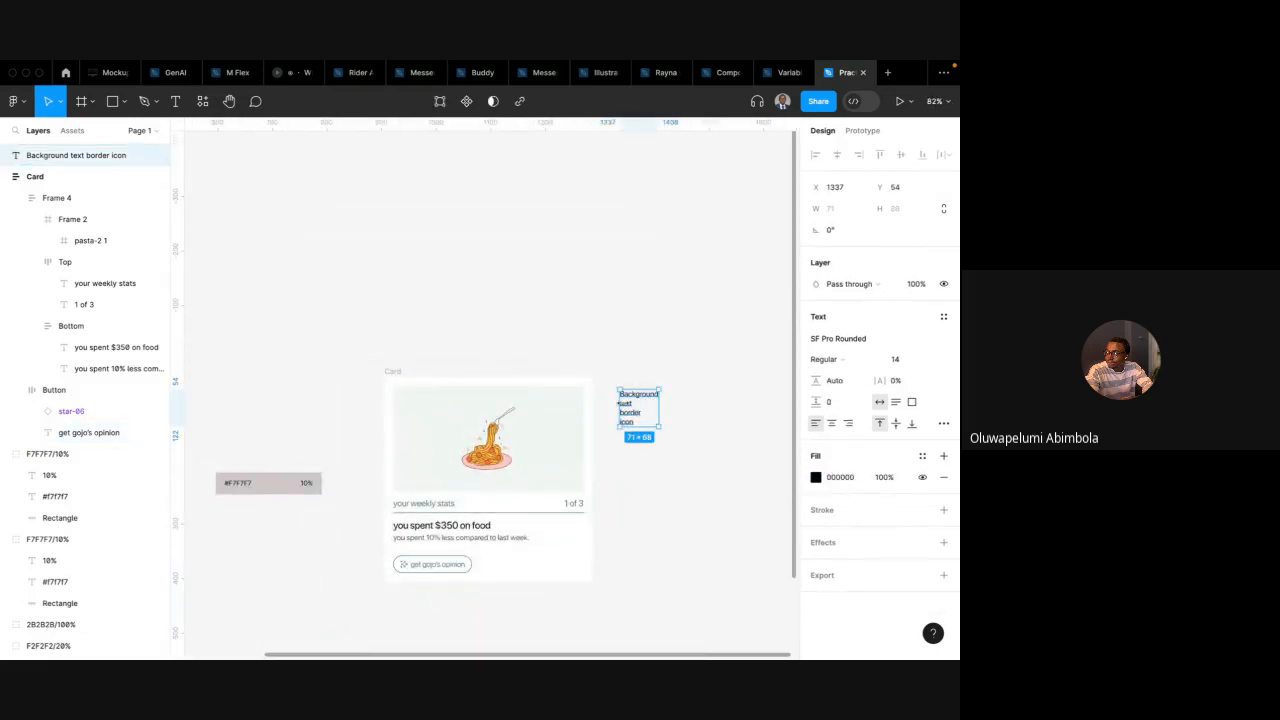
{"action": "left_click_drag", "start_coordinate": [618, 403], "coordinate": [463, 271]}
{"action": "scroll", "coordinate": [440, 330], "scroll_direction": "down", "scroll_amount": 2}
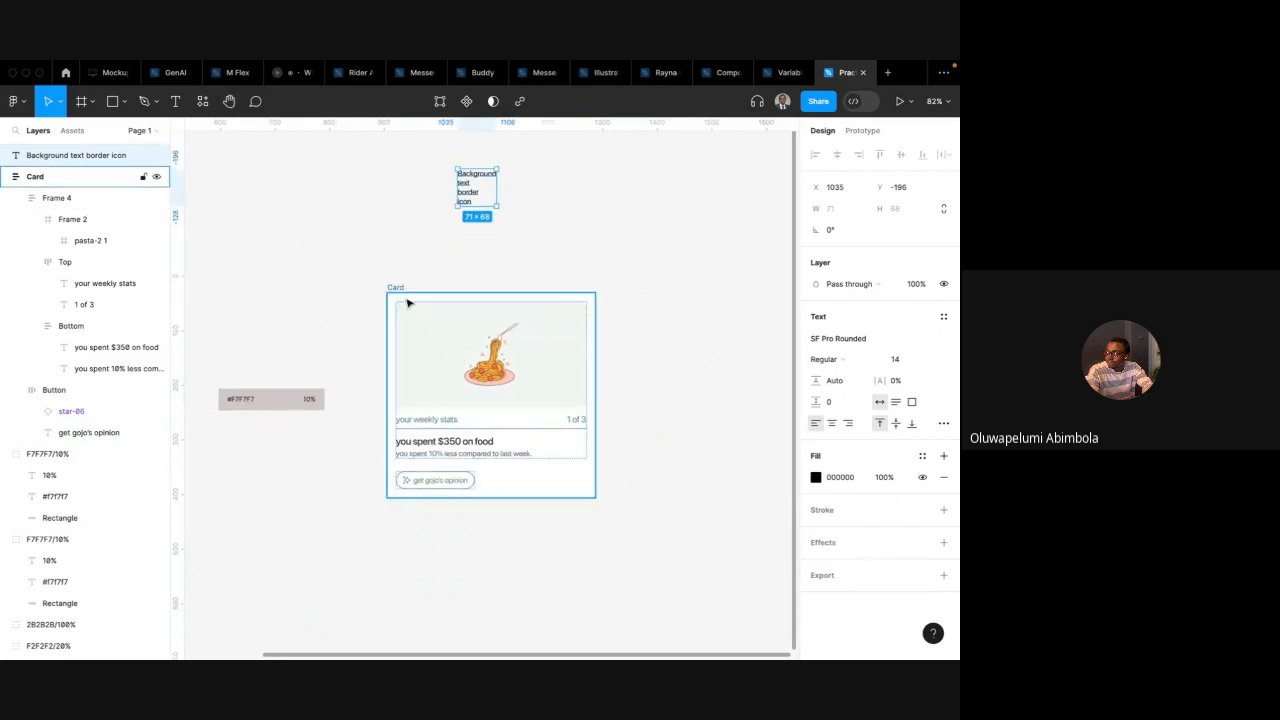
Check the in-call messages in the Google Meet window and return to Figma
{"action": "left_click", "coordinate": [399, 289]}
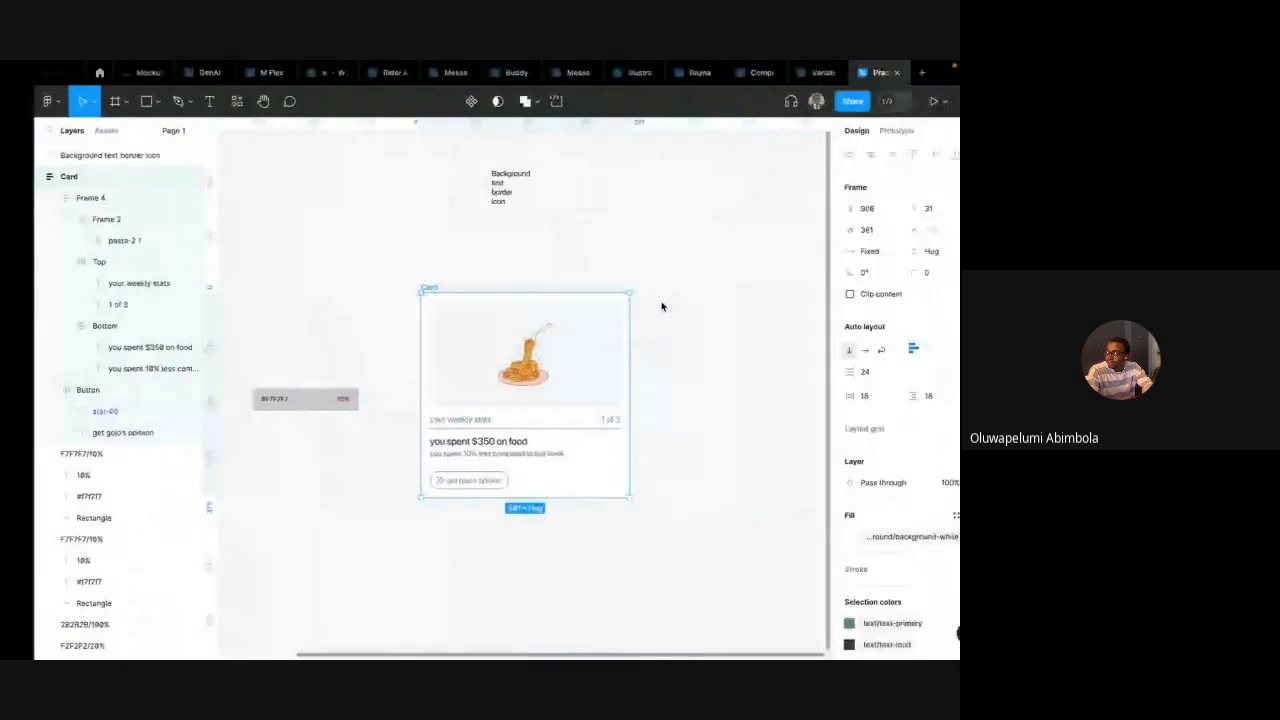
{"action": "key", "text": "ctrl+Left"}
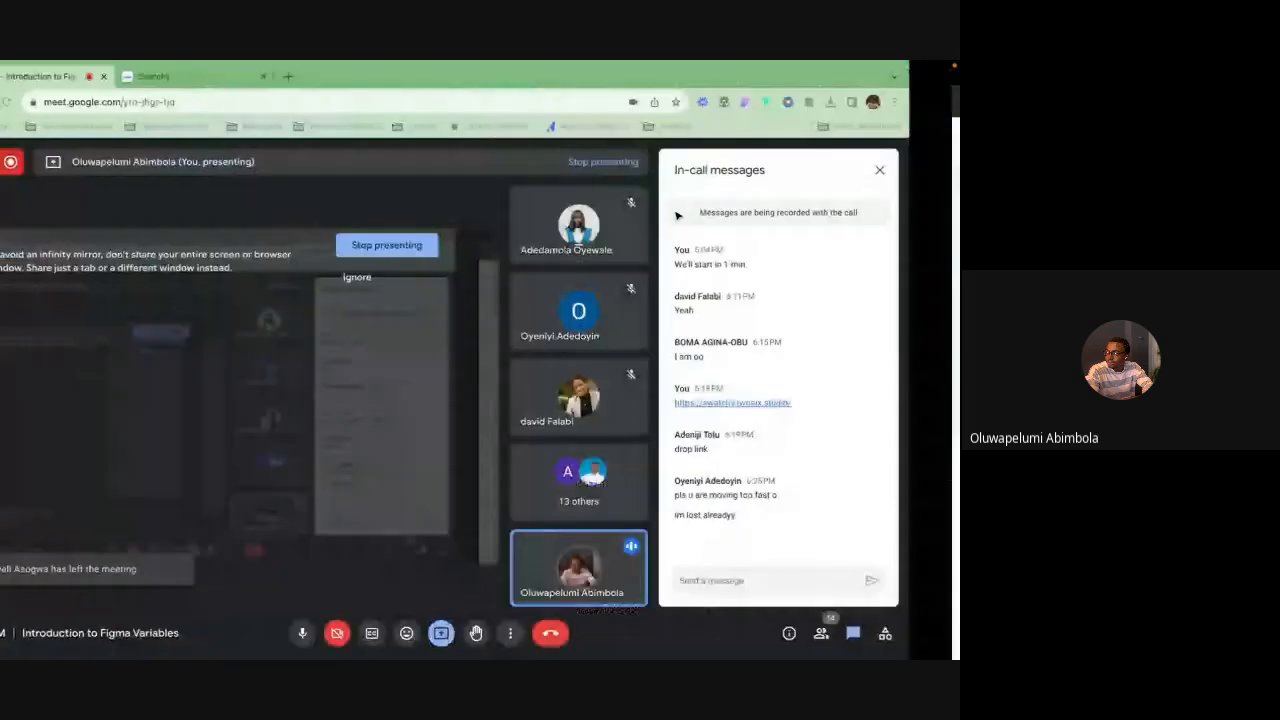
{"action": "key", "text": "ctrl+Right"}
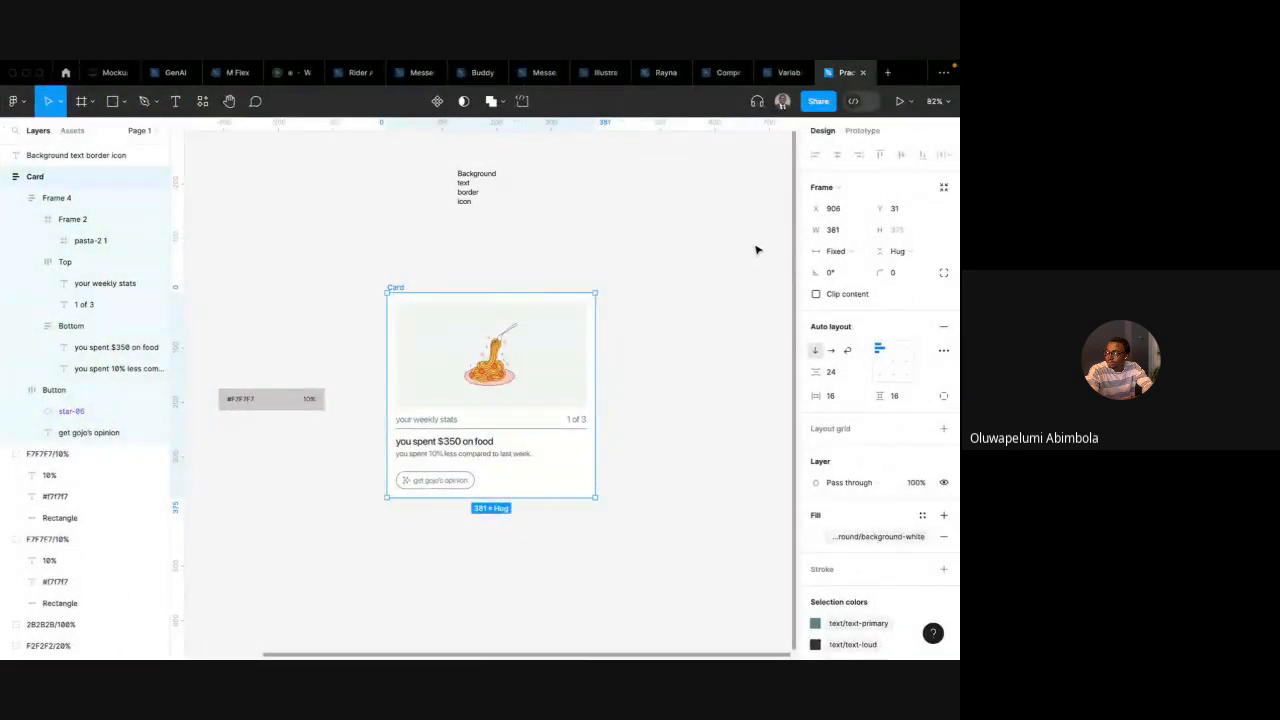
Open the local variables and switch to the Primitives: Colors collection
{"action": "left_click", "coordinate": [708, 215]}
{"action": "left_click", "coordinate": [944, 215]}
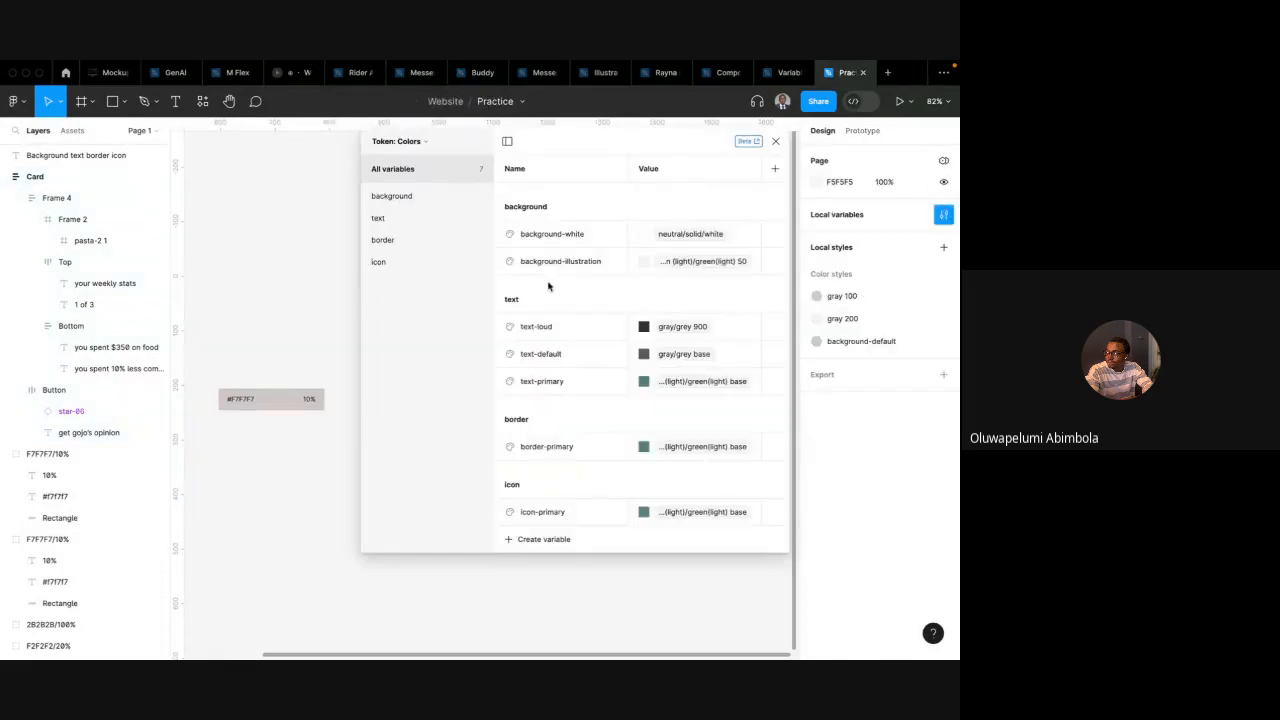
{"action": "scroll", "coordinate": [290, 328], "scroll_direction": "right", "scroll_amount": 5}
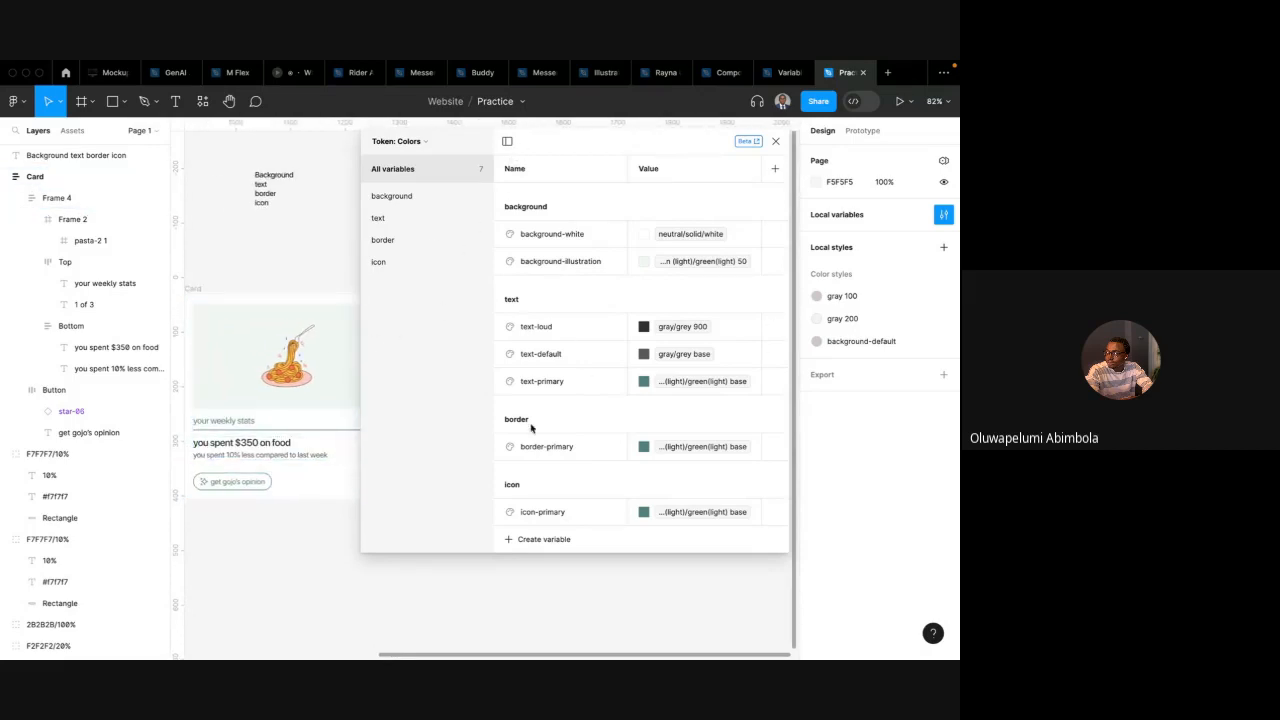
{"action": "scroll", "coordinate": [315, 397], "scroll_direction": "down", "scroll_amount": 5}
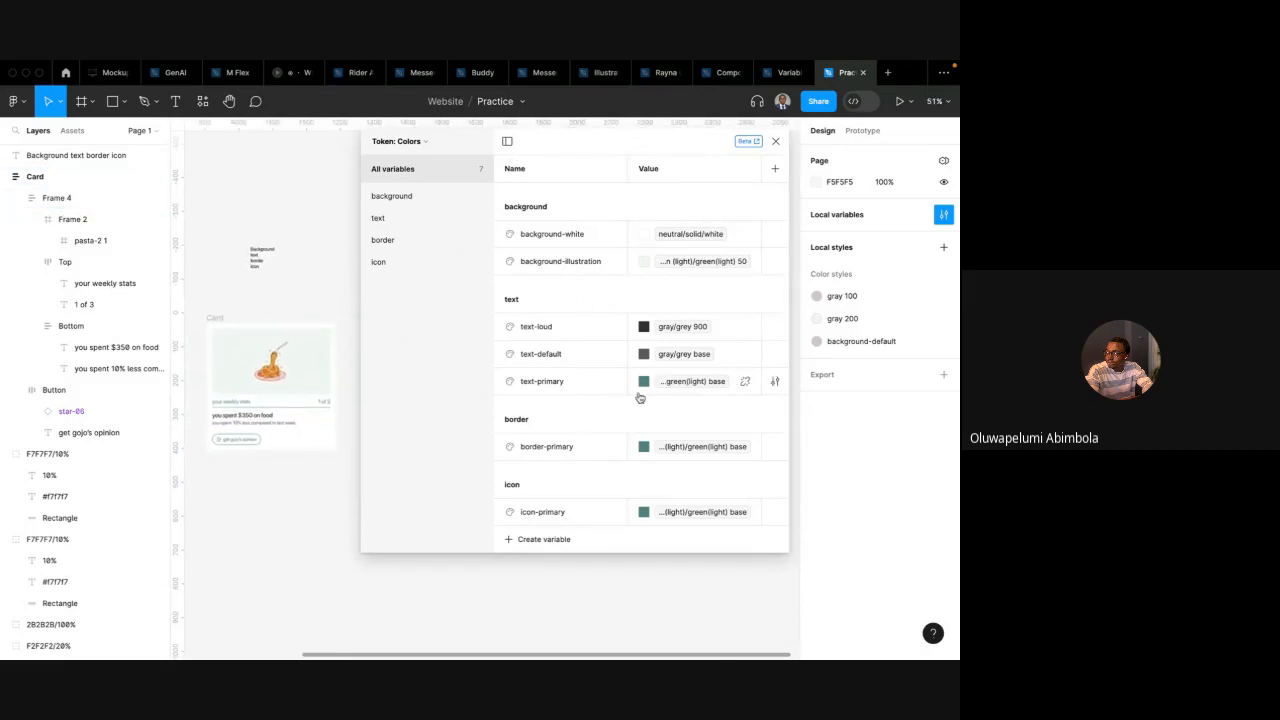
{"action": "left_click", "coordinate": [424, 144]}
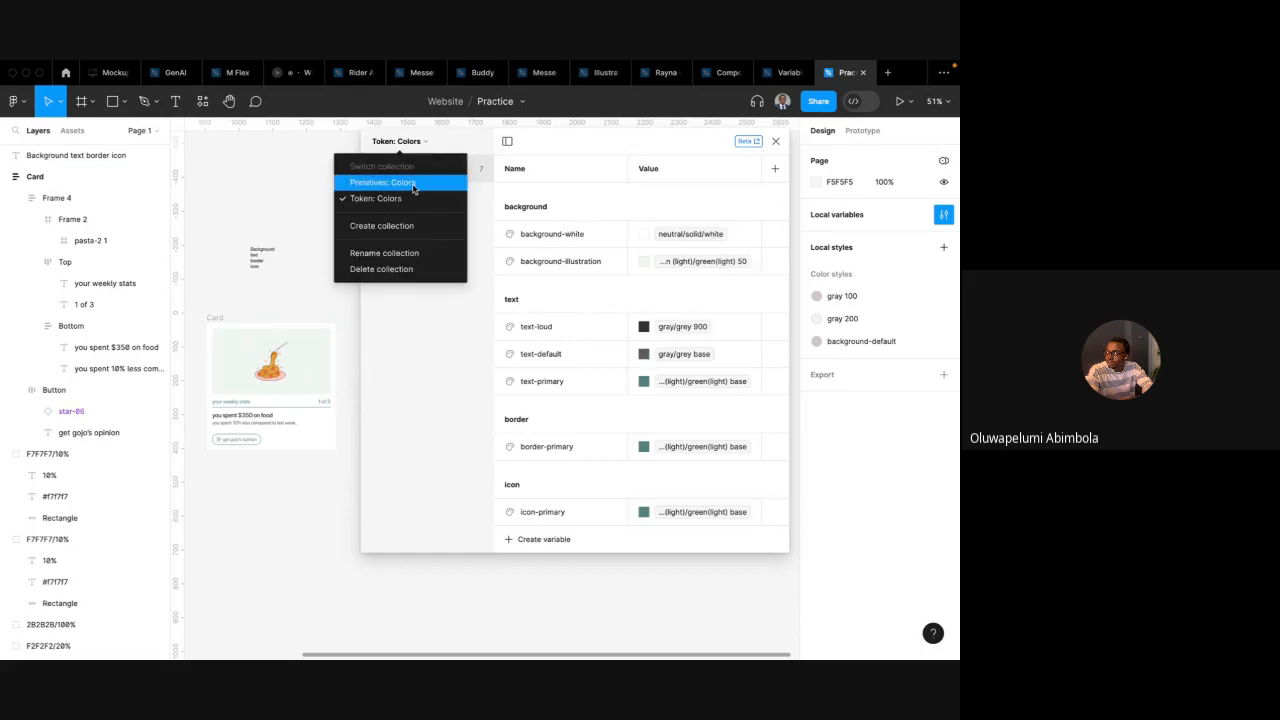
{"action": "left_click", "coordinate": [413, 184]}
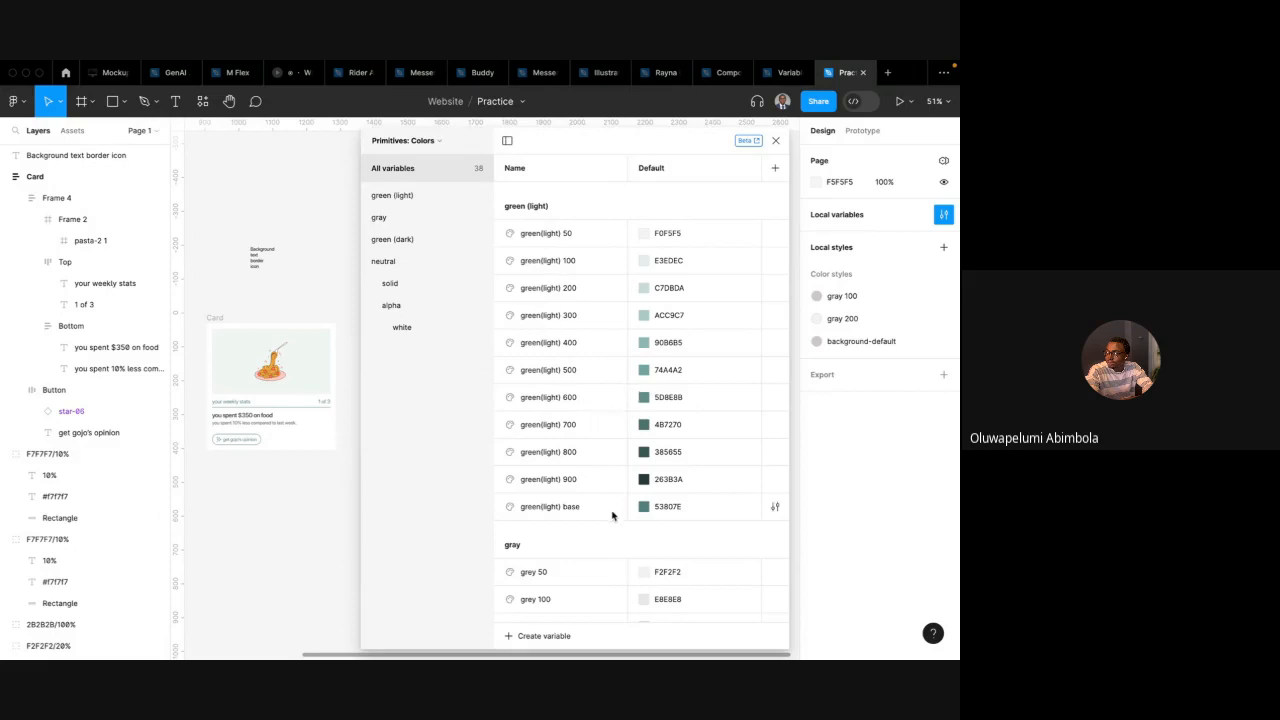
Try changing the green(light) base colour with the hue and opacity sliders to show the live update
{"action": "left_click", "coordinate": [644, 507]}
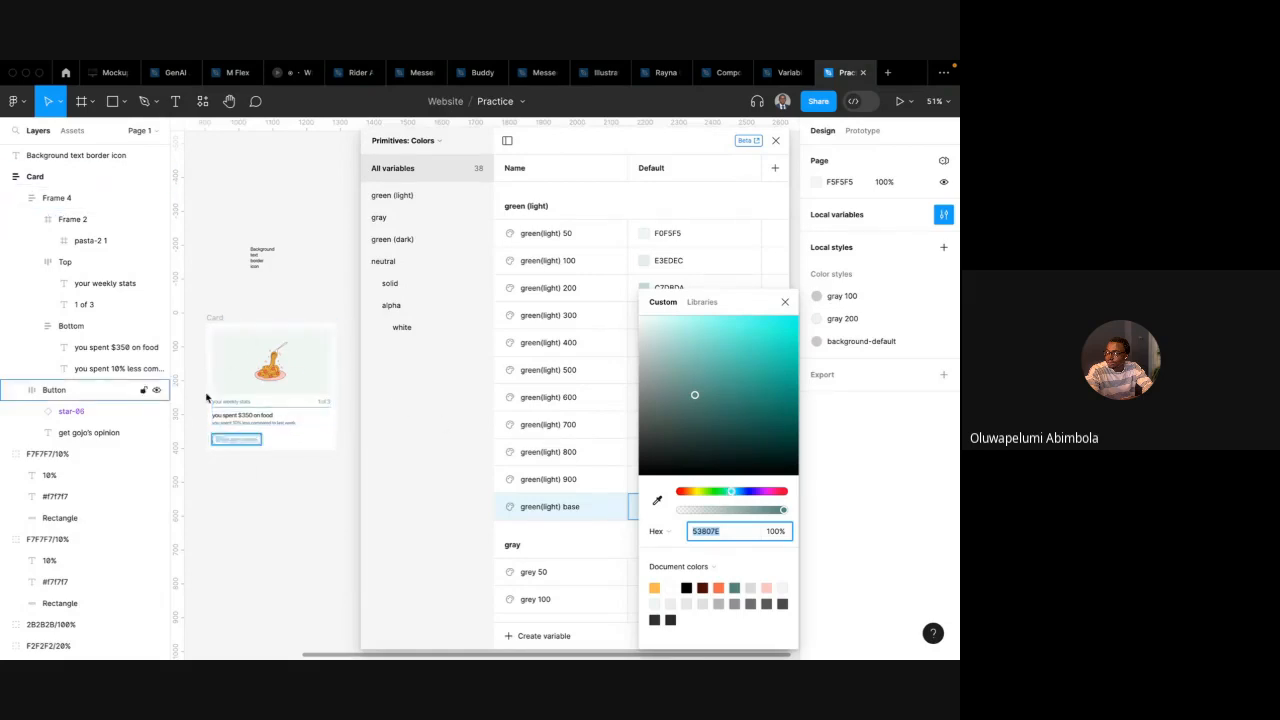
{"action": "left_click", "coordinate": [280, 395]}
{"action": "left_click_drag", "start_coordinate": [733, 494], "coordinate": [778, 497]}
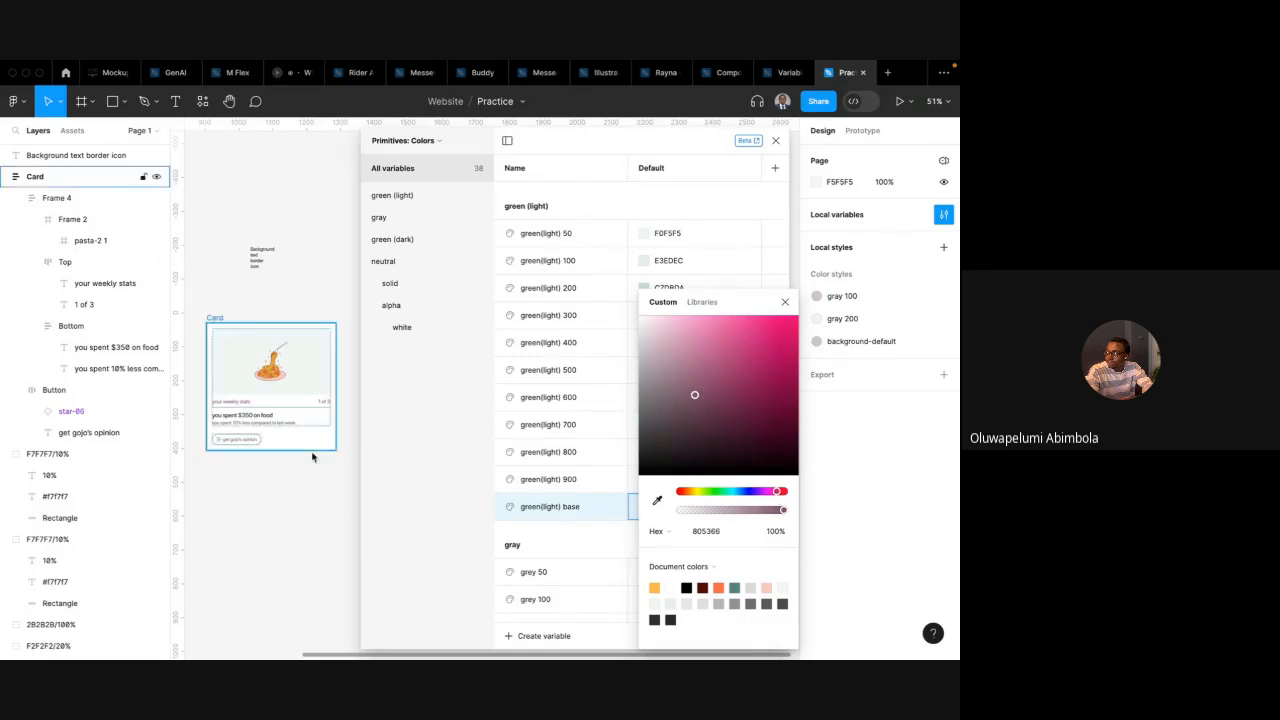
{"action": "scroll", "coordinate": [250, 430], "scroll_direction": "up", "scroll_amount": 6}
{"action": "scroll", "coordinate": [312, 457], "scroll_direction": "left", "scroll_amount": 2}
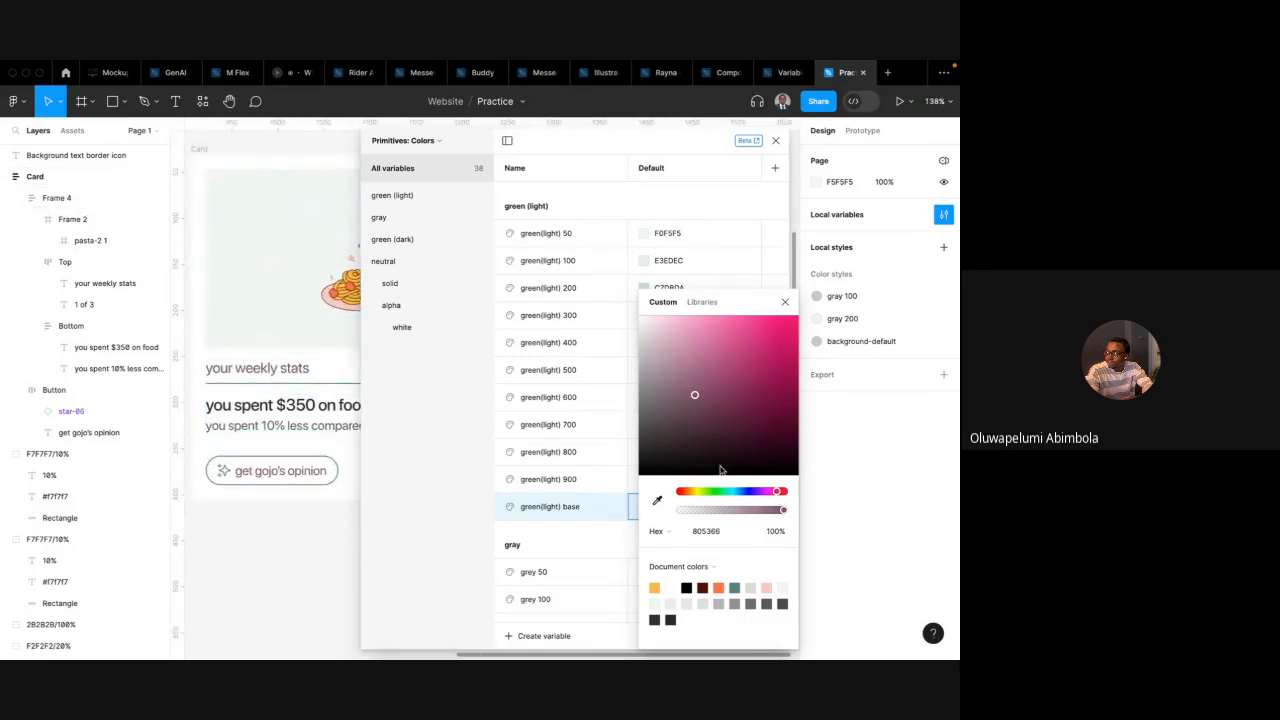
{"action": "left_click_drag", "start_coordinate": [784, 510], "coordinate": [750, 493]}
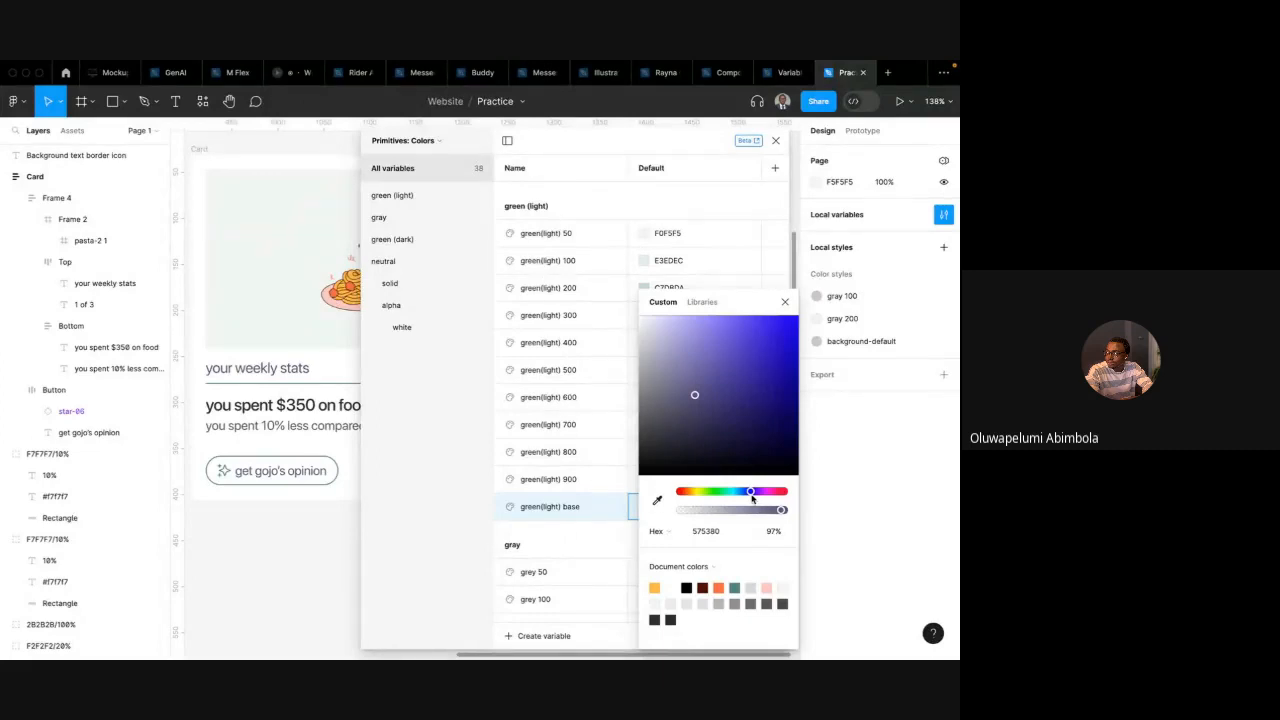
{"action": "mouse_move", "coordinate": [751, 496]}
{"action": "left_mouse_down"}
{"action": "mouse_move", "coordinate": [686, 495]}
{"action": "mouse_move", "coordinate": [765, 495]}
{"action": "mouse_move", "coordinate": [722, 495]}
{"action": "mouse_move", "coordinate": [737, 493]}
{"action": "left_mouse_up"}
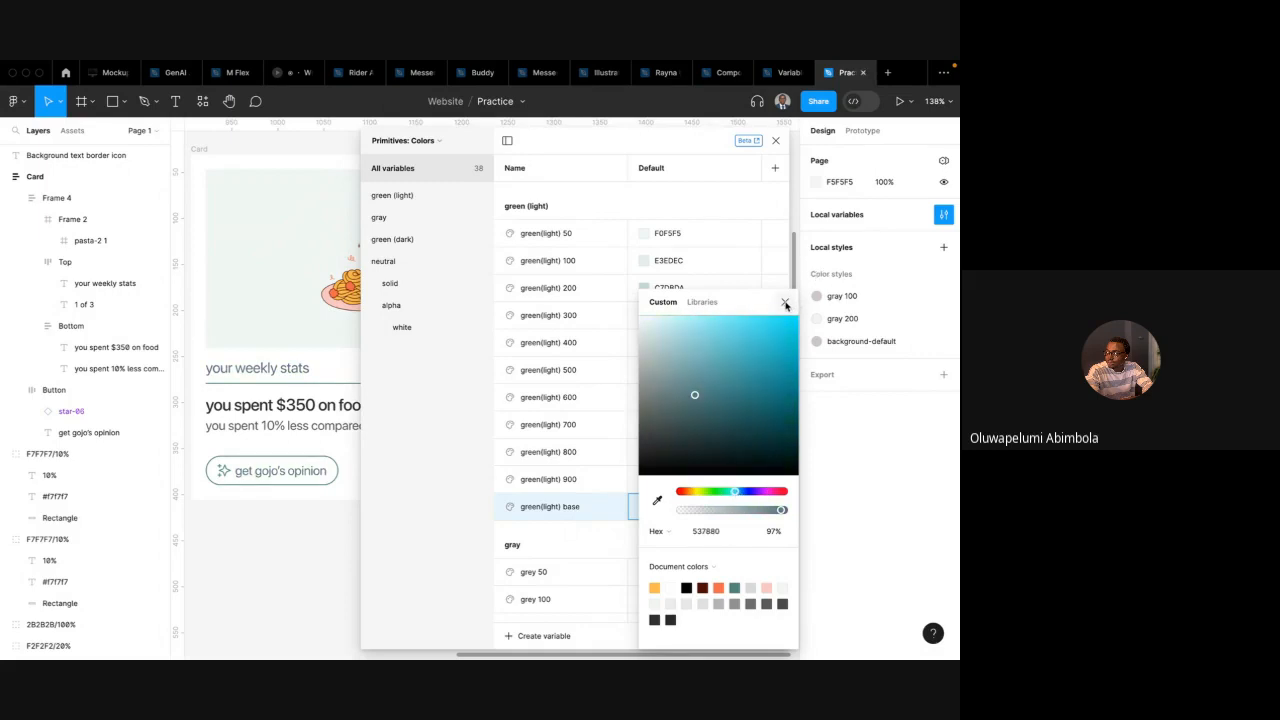
{"action": "left_click", "coordinate": [785, 303]}
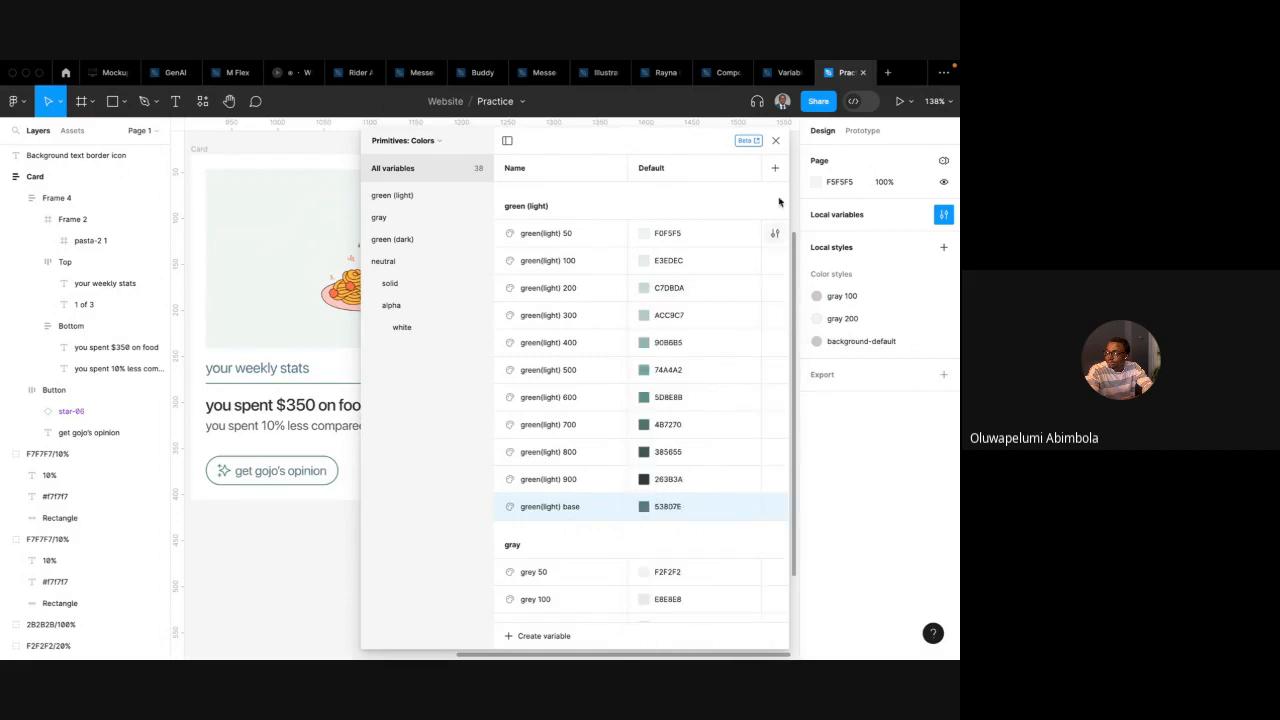
Apply the border-primary variable to the stroke of the Top frame holding "your weekly stats"
{"action": "left_click", "coordinate": [775, 140]}
{"action": "double_click", "coordinate": [310, 372]}
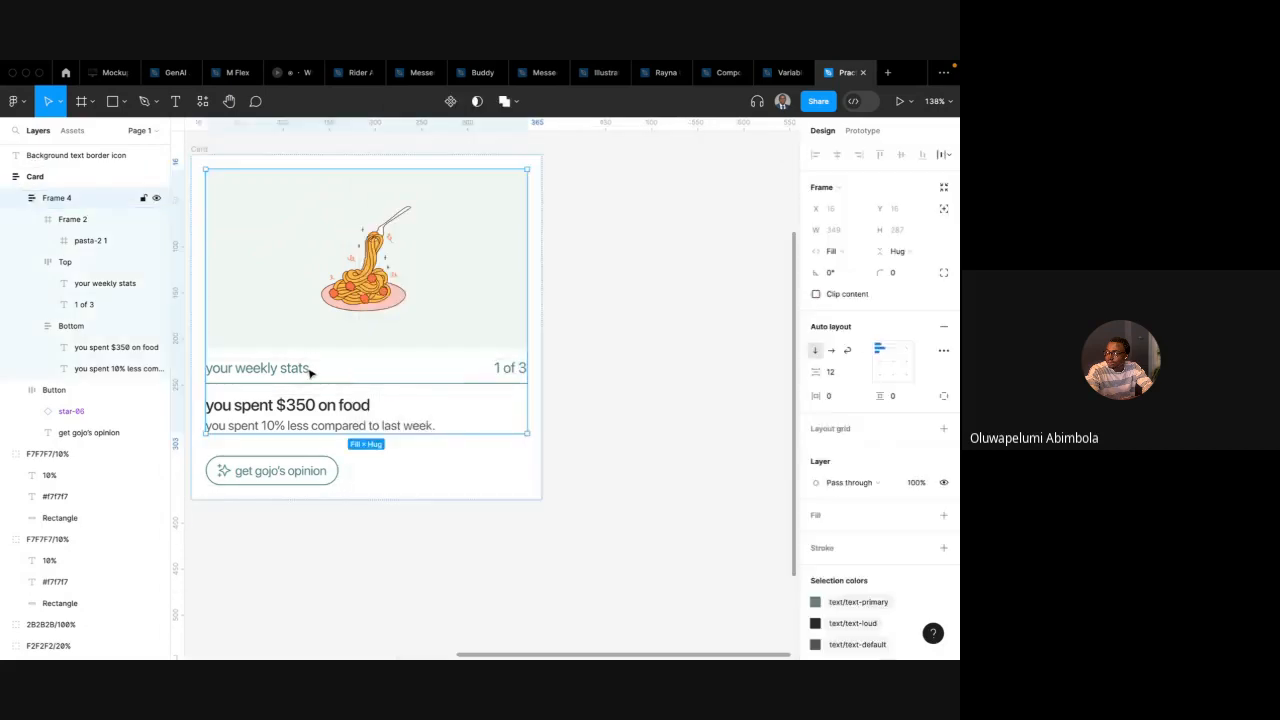
{"action": "double_click", "coordinate": [310, 372]}
{"action": "scroll", "coordinate": [912, 556], "scroll_direction": "down", "scroll_amount": 1}
{"action": "left_click", "coordinate": [922, 531]}
{"action": "type", "text": "bord"}
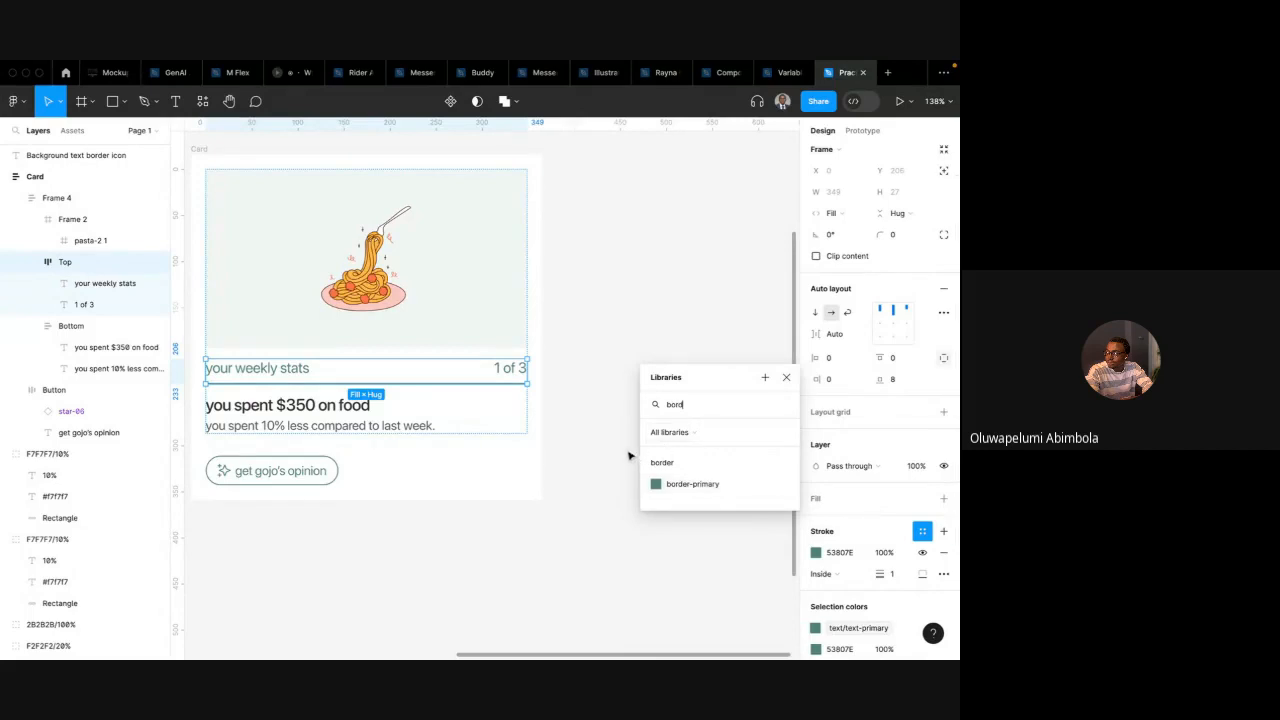
{"action": "left_click", "coordinate": [679, 486]}
Apply the border-primary variable to the stroke of the Button frame
{"action": "double_click", "coordinate": [323, 471]}
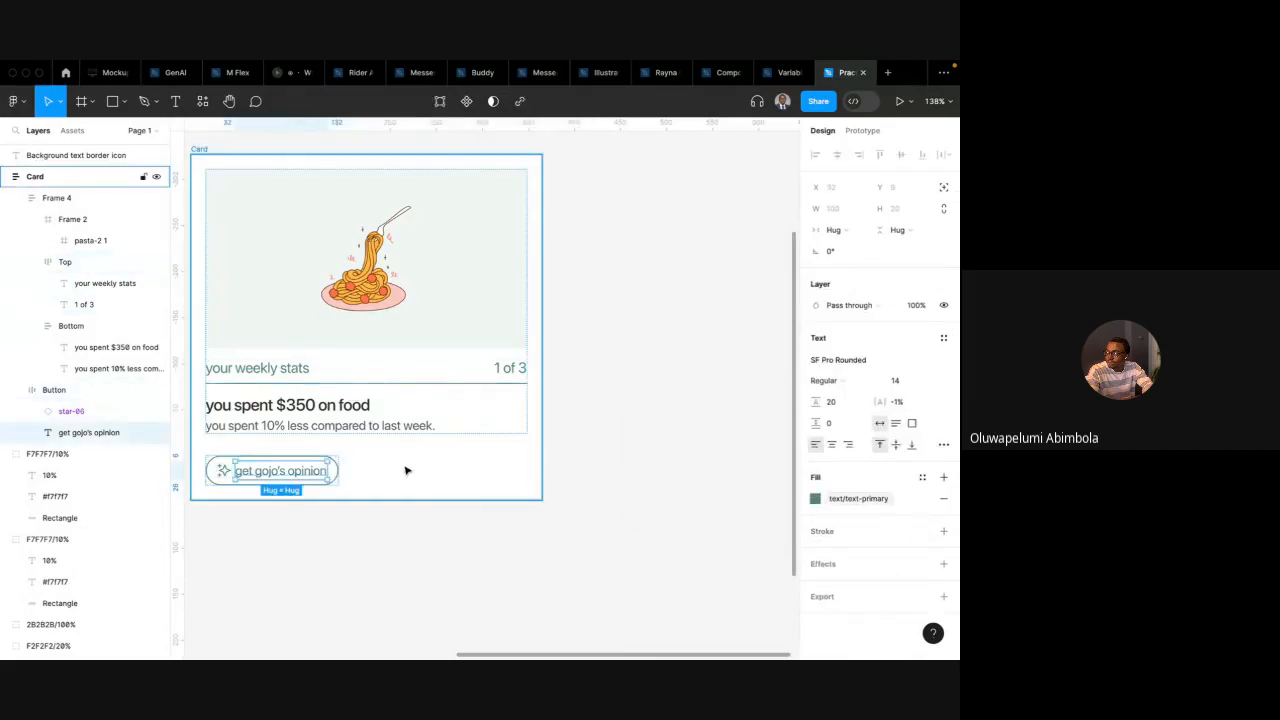
{"action": "key", "text": "Escape"}
{"action": "left_click", "coordinate": [921, 548]}
{"action": "type", "text": "bord"}
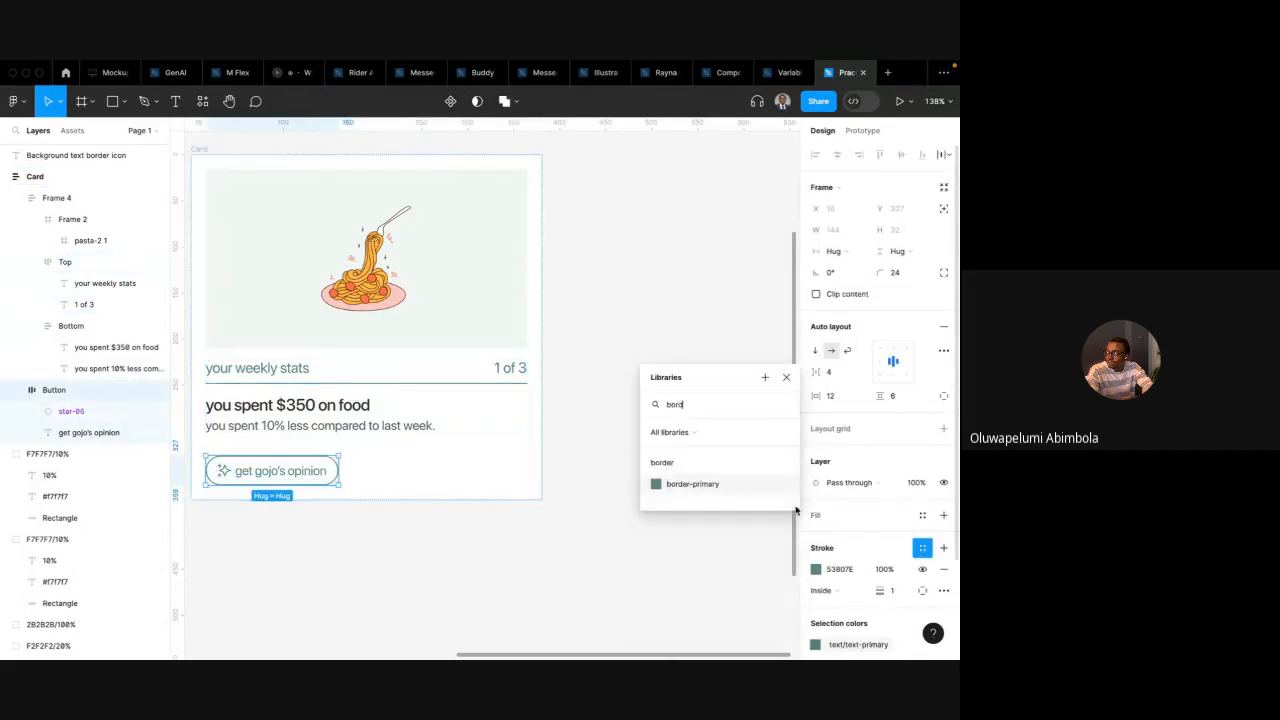
{"action": "key", "text": "Escape"}
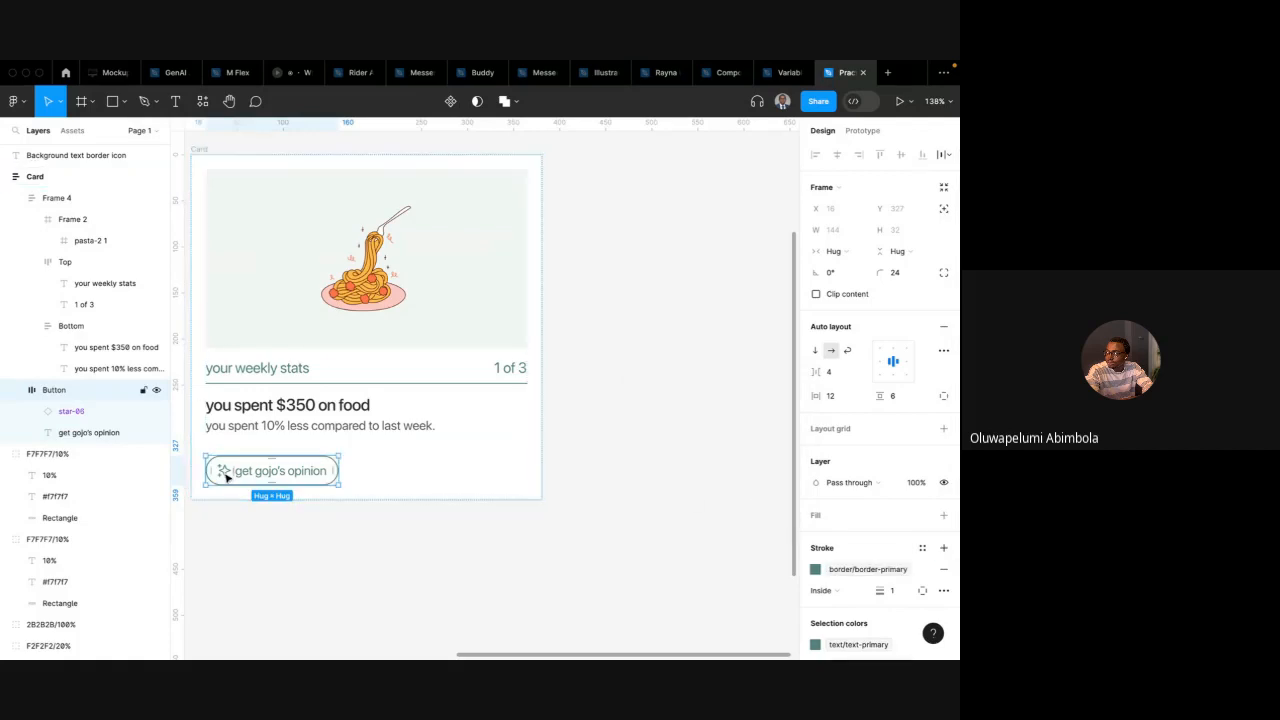
Apply the icon-primary variable to the colour of the star-06 icon in the button
{"action": "left_click", "coordinate": [225, 472]}
{"action": "scroll", "coordinate": [857, 614], "scroll_direction": "down", "scroll_amount": 2}
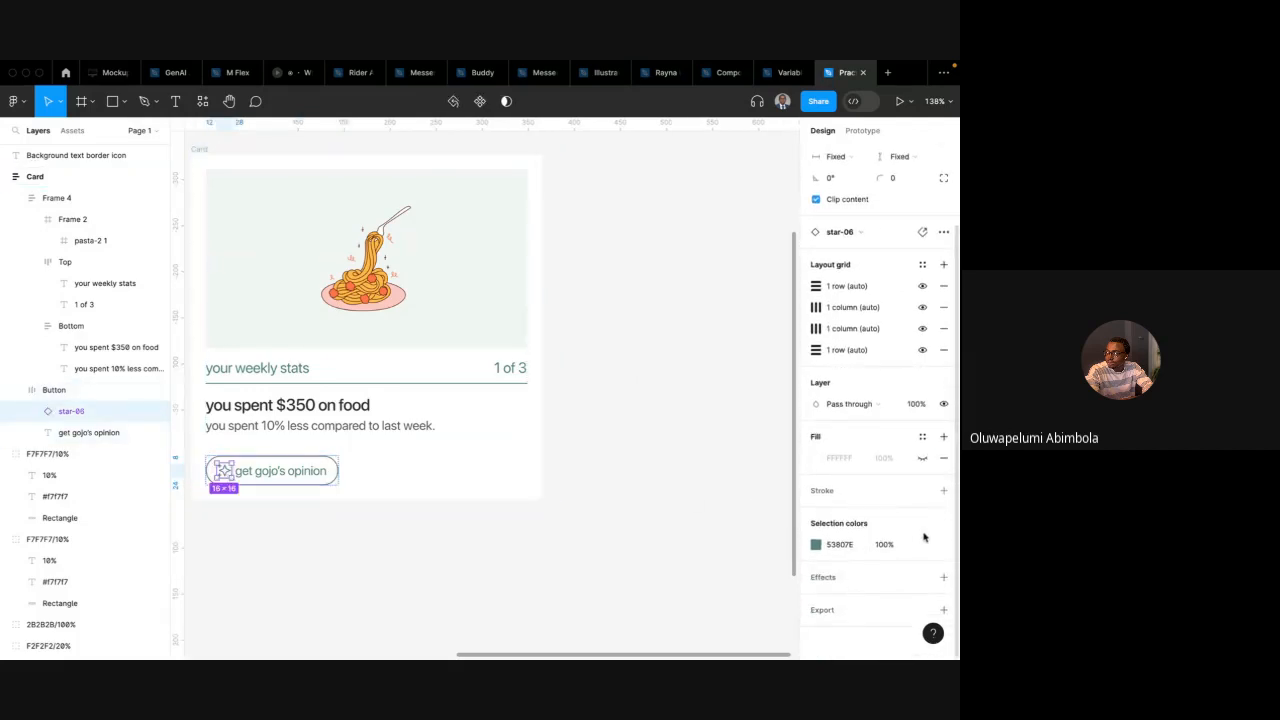
{"action": "left_click", "coordinate": [922, 544]}
{"action": "type", "text": "icon"}
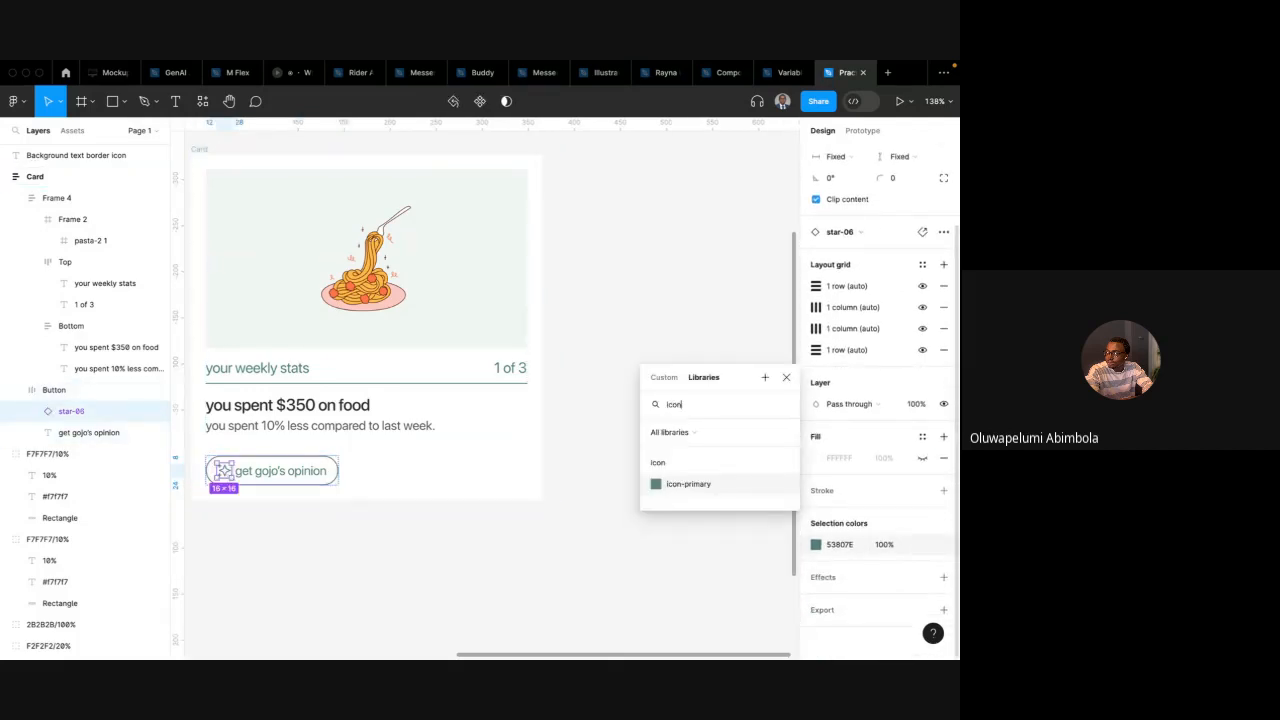
{"action": "left_click", "coordinate": [674, 486]}
{"action": "left_click", "coordinate": [610, 455]}
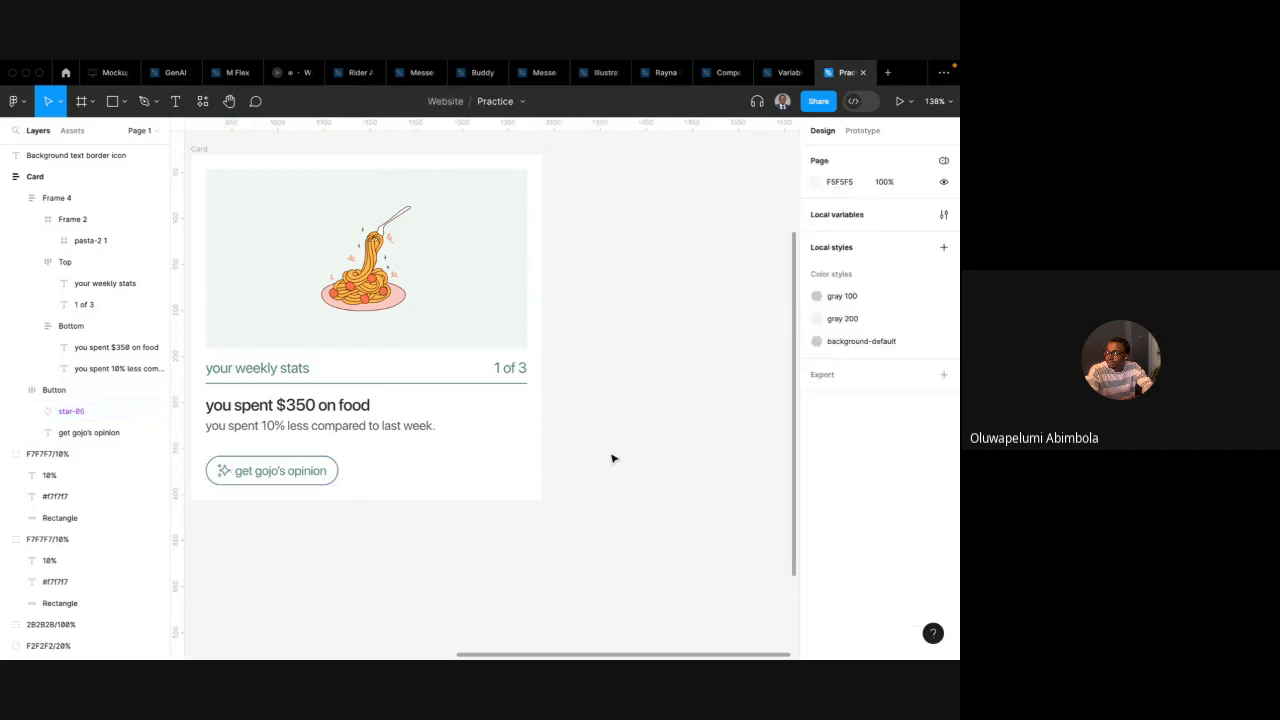
Open the local variables and change the green(light) base colour to 0A5A57
{"action": "left_click", "coordinate": [941, 216]}
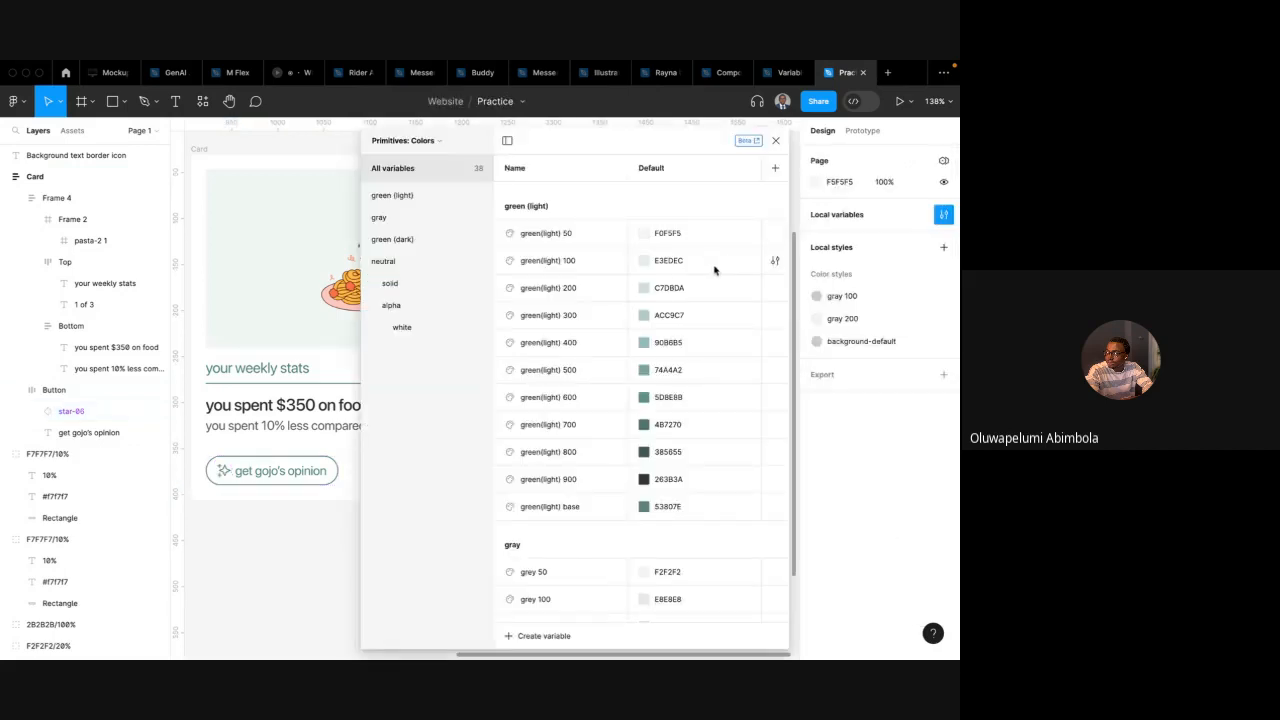
{"action": "left_click", "coordinate": [644, 507]}
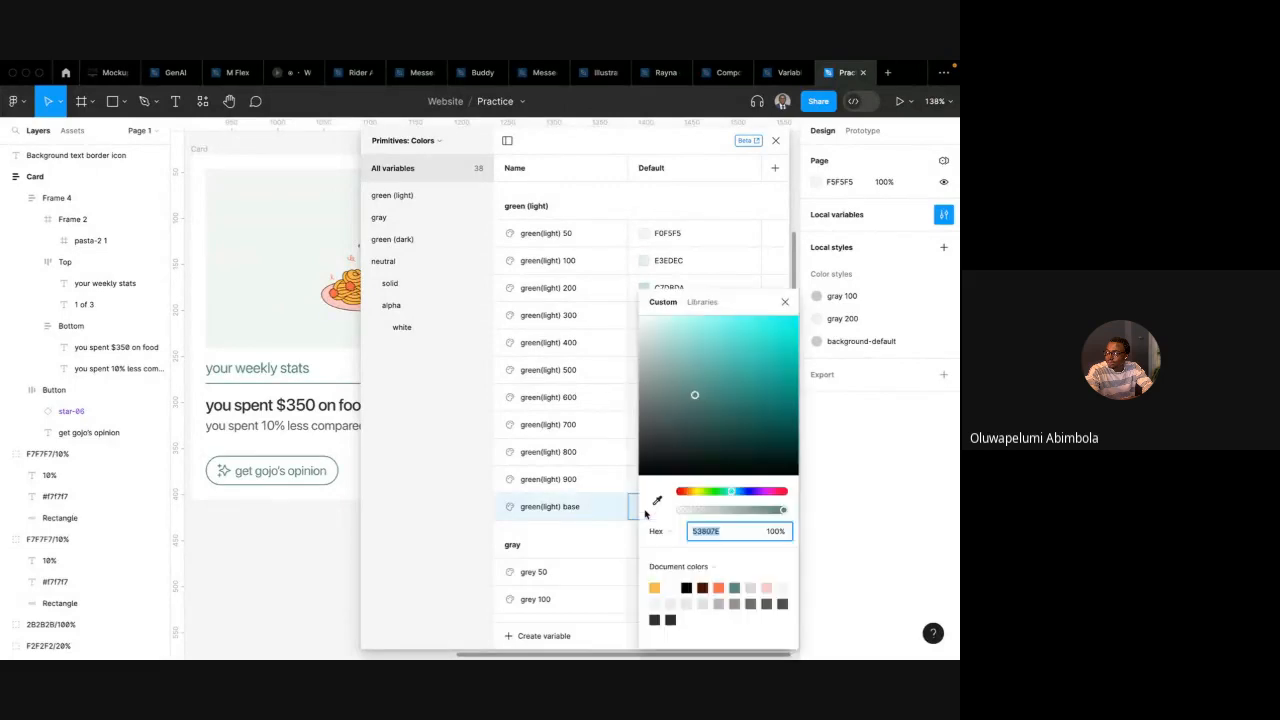
{"action": "mouse_move", "coordinate": [694, 394]}
{"action": "left_mouse_down"}
{"action": "mouse_move", "coordinate": [671, 434]}
{"action": "mouse_move", "coordinate": [756, 379]}
{"action": "mouse_move", "coordinate": [781, 418]}
{"action": "left_mouse_up"}
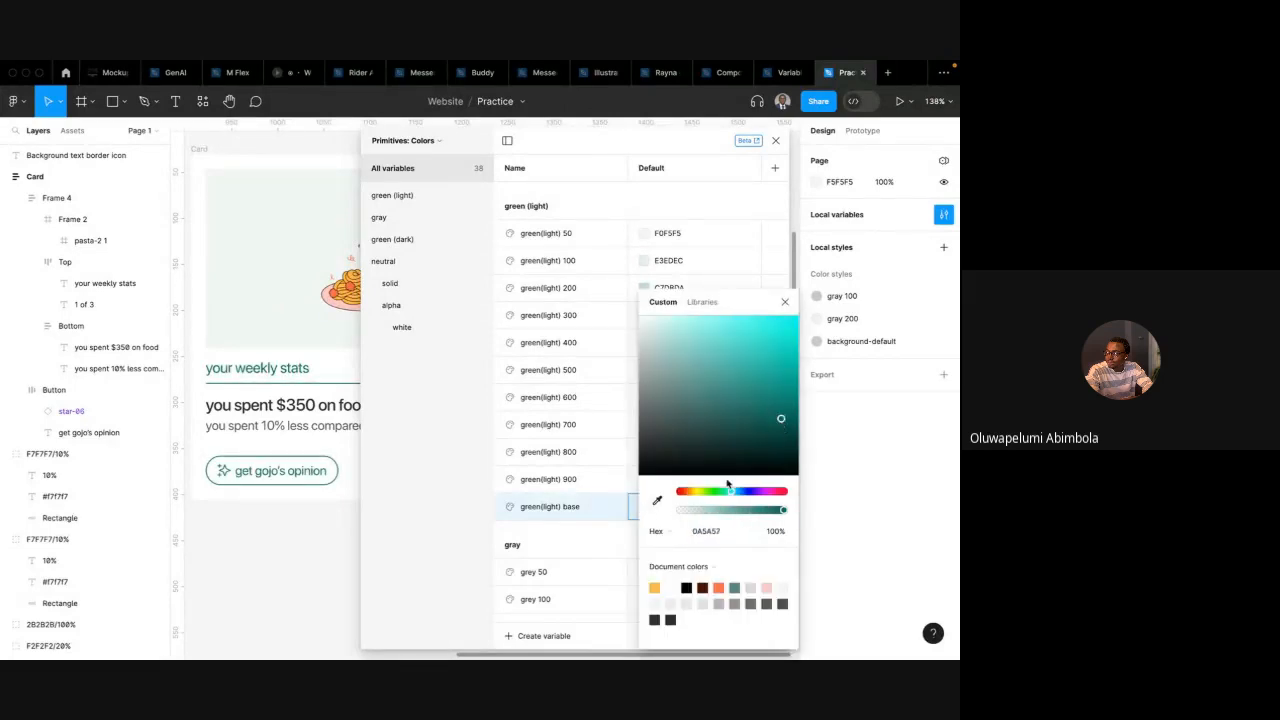
Change the green(light) base colour to red EA1C1C, then undo that change
{"action": "left_click_drag", "start_coordinate": [731, 493], "coordinate": [662, 495]}
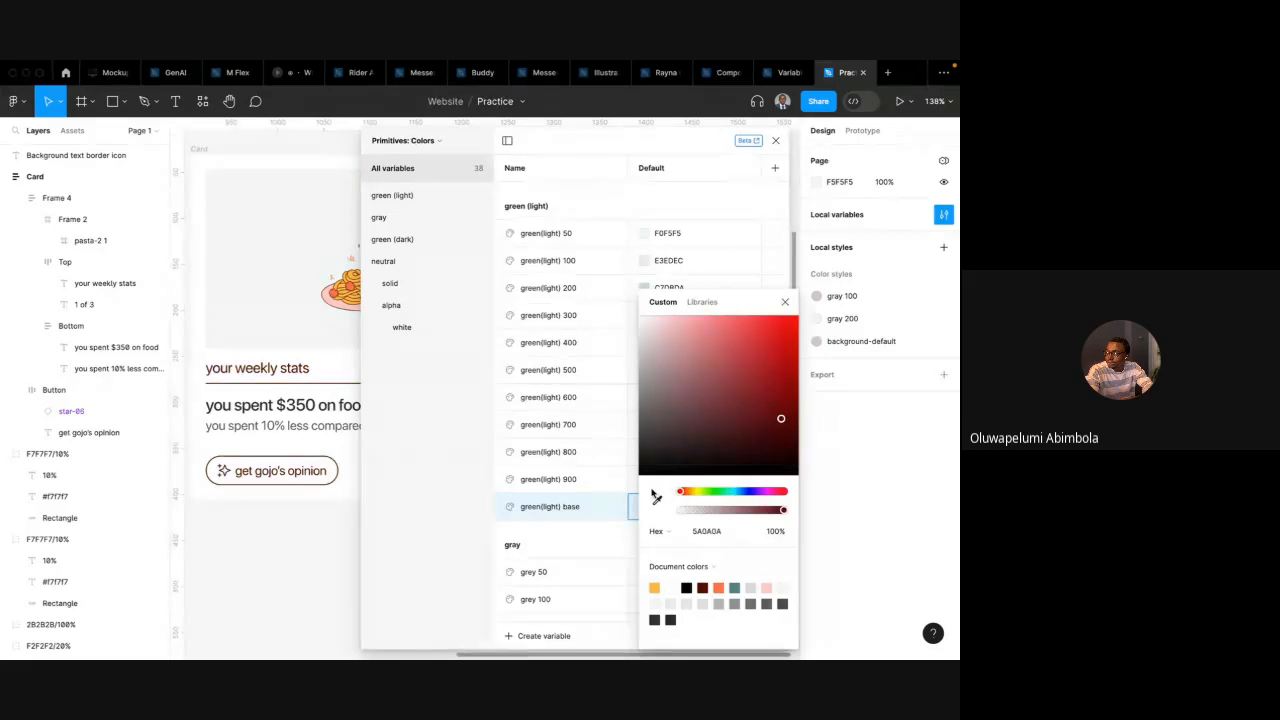
{"action": "left_click_drag", "start_coordinate": [782, 419], "coordinate": [780, 337]}
{"action": "scroll", "coordinate": [315, 523], "scroll_direction": "down", "scroll_amount": 8}
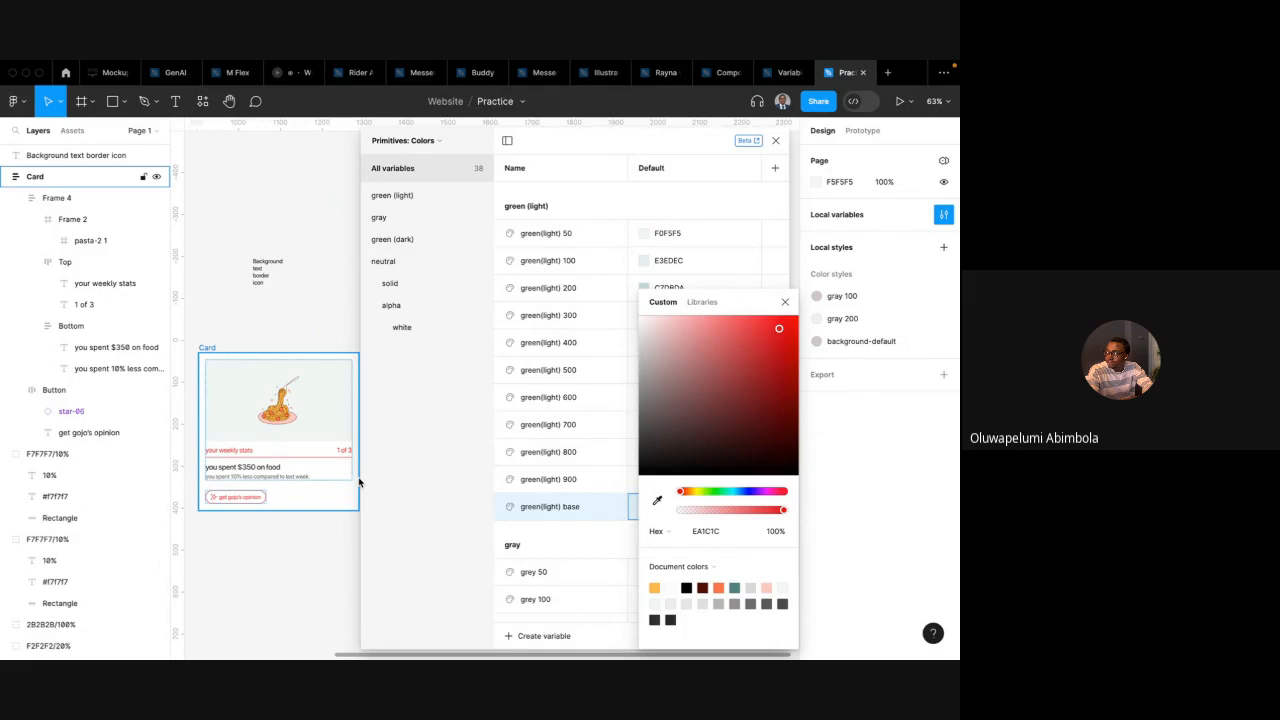
{"action": "key", "text": "ctrl+Left"}
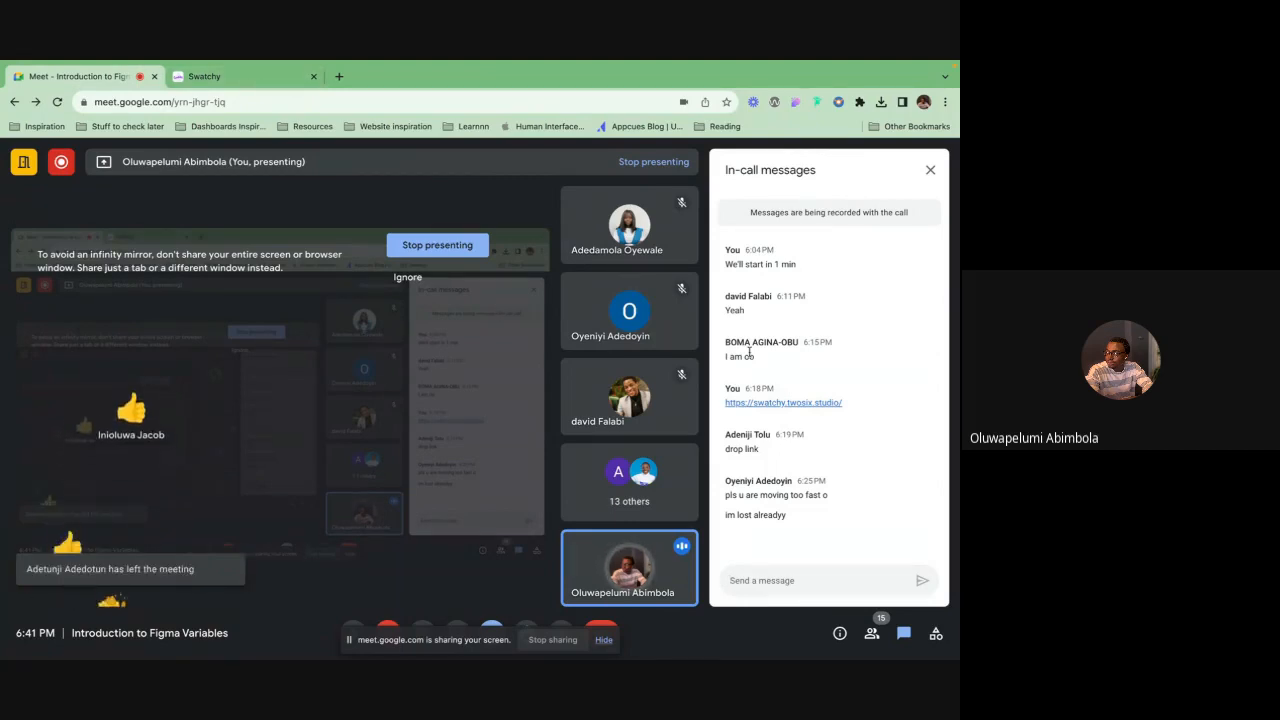
{"action": "key", "text": "ctrl+Right"}
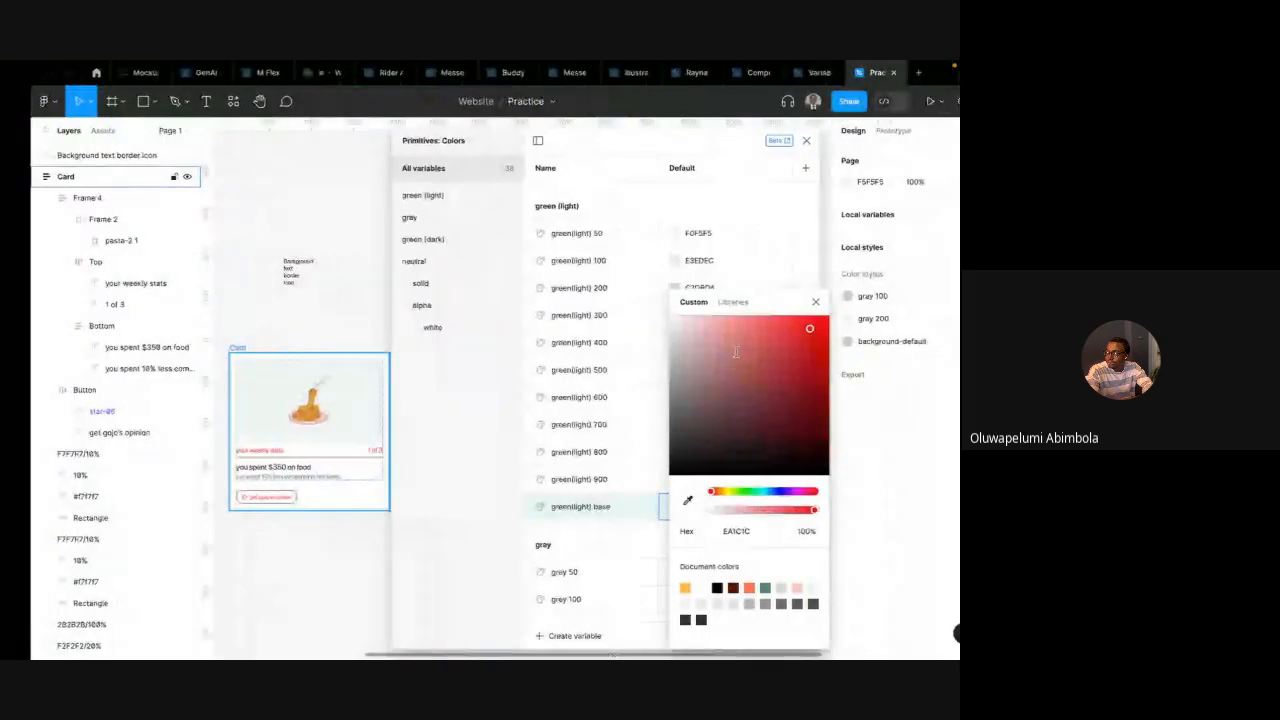
{"action": "left_click", "coordinate": [786, 302]}
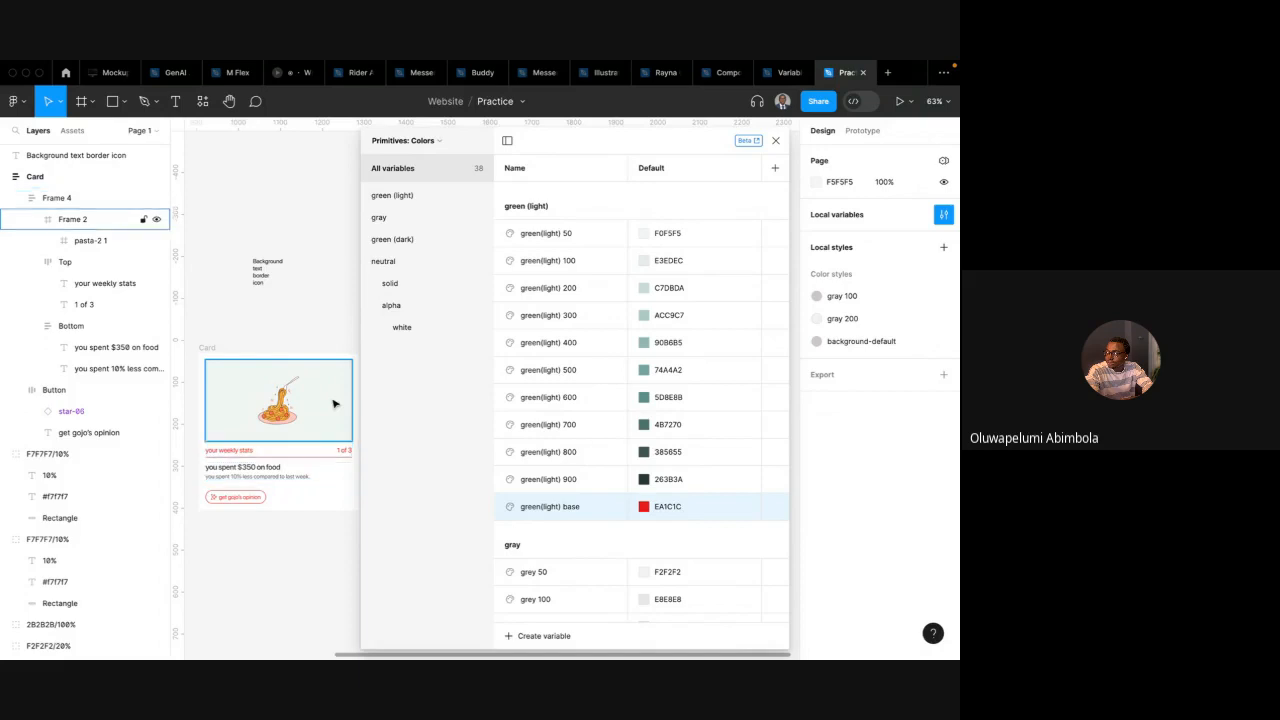
{"action": "key", "text": "super+z"}
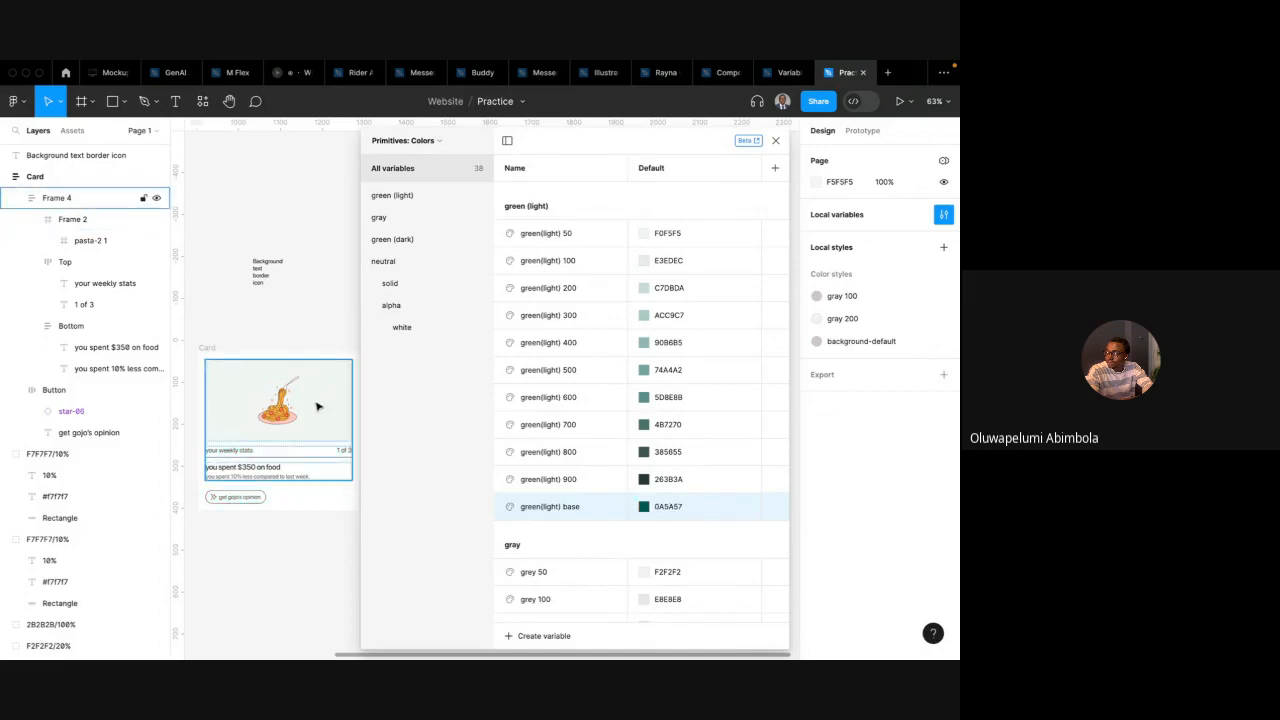
Change the neutral/solid white primitive colour to dark grey 413535, then undo that change
{"action": "key", "text": "Escape"}
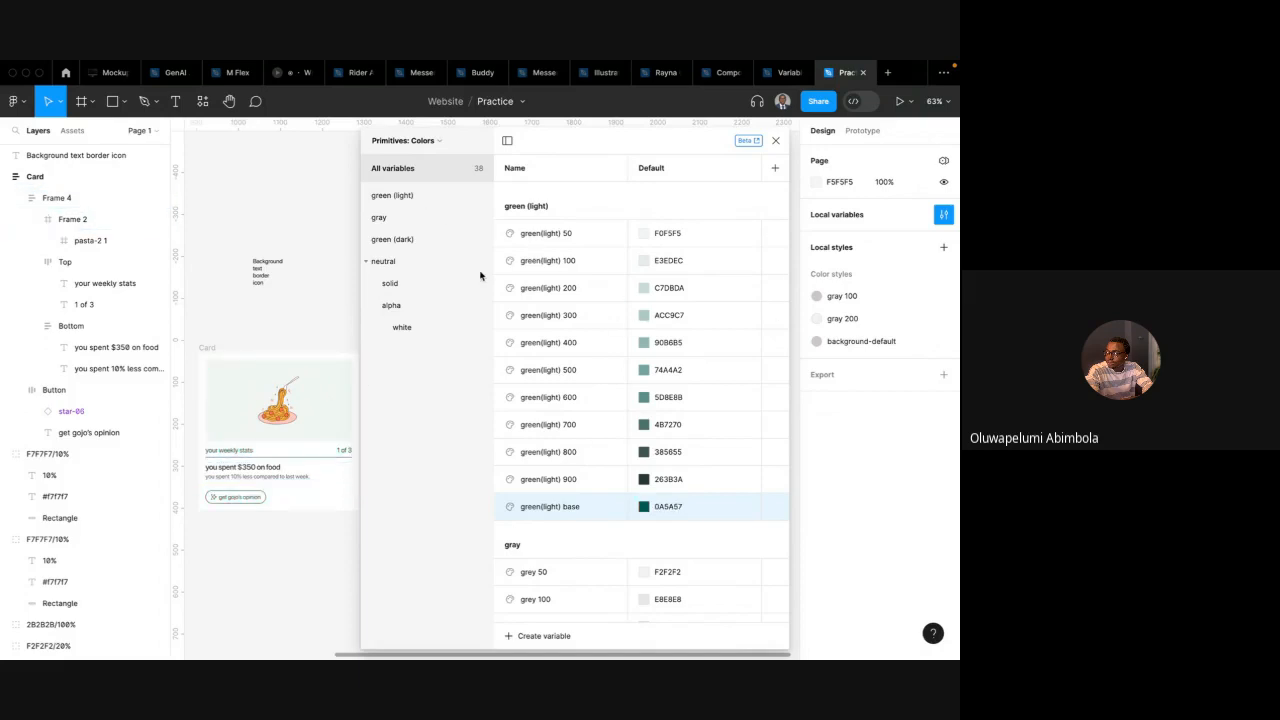
{"action": "scroll", "coordinate": [580, 510], "scroll_direction": "down", "scroll_amount": 4}
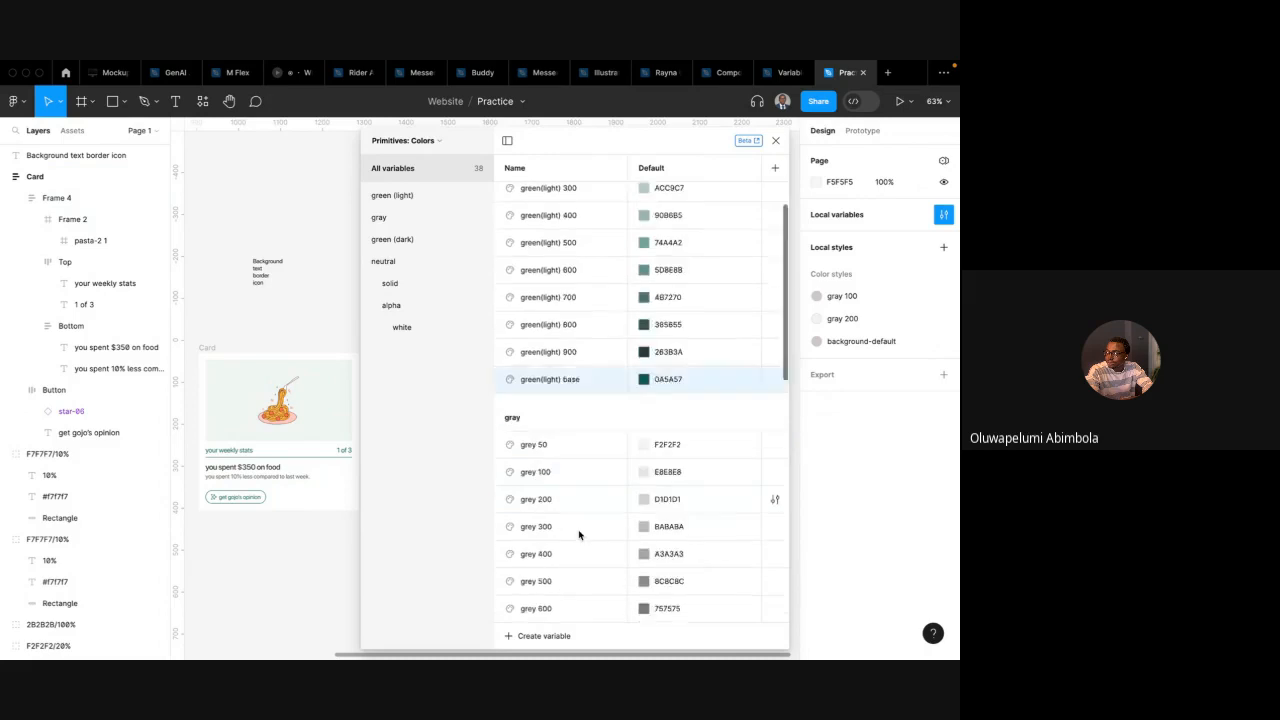
{"action": "left_click", "coordinate": [410, 331]}
{"action": "left_click", "coordinate": [427, 292]}
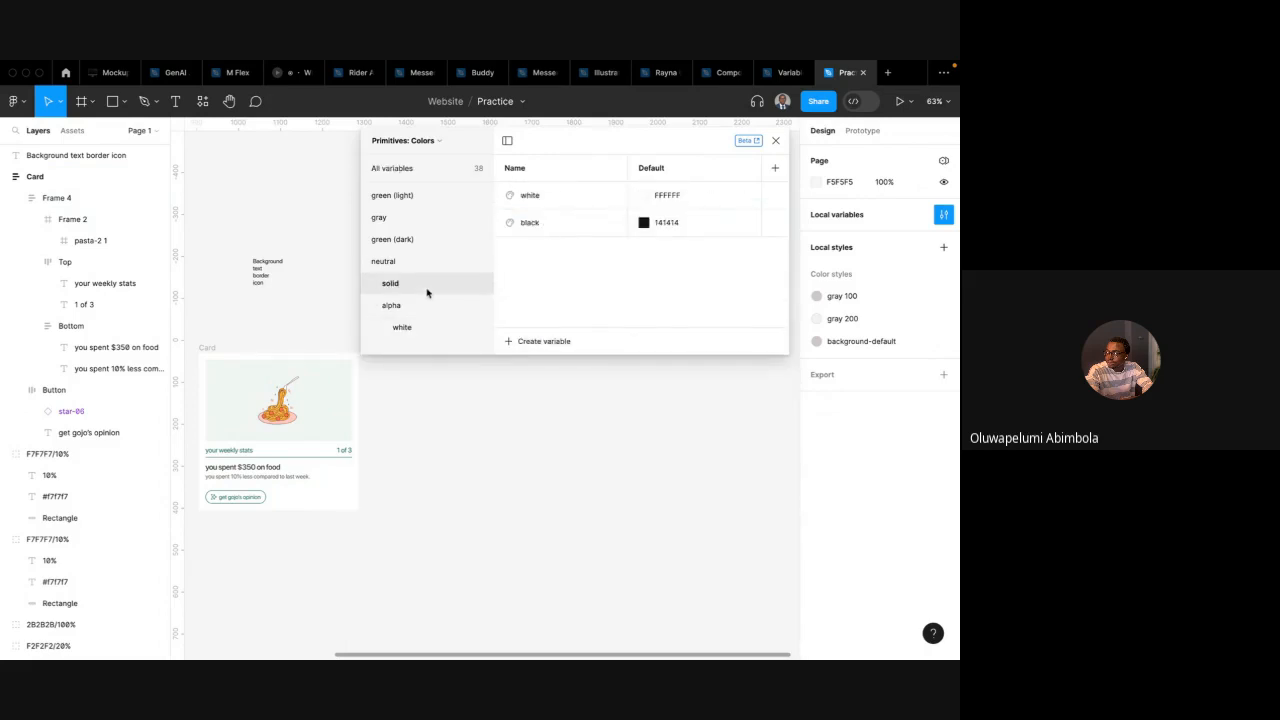
{"action": "left_click", "coordinate": [644, 195]}
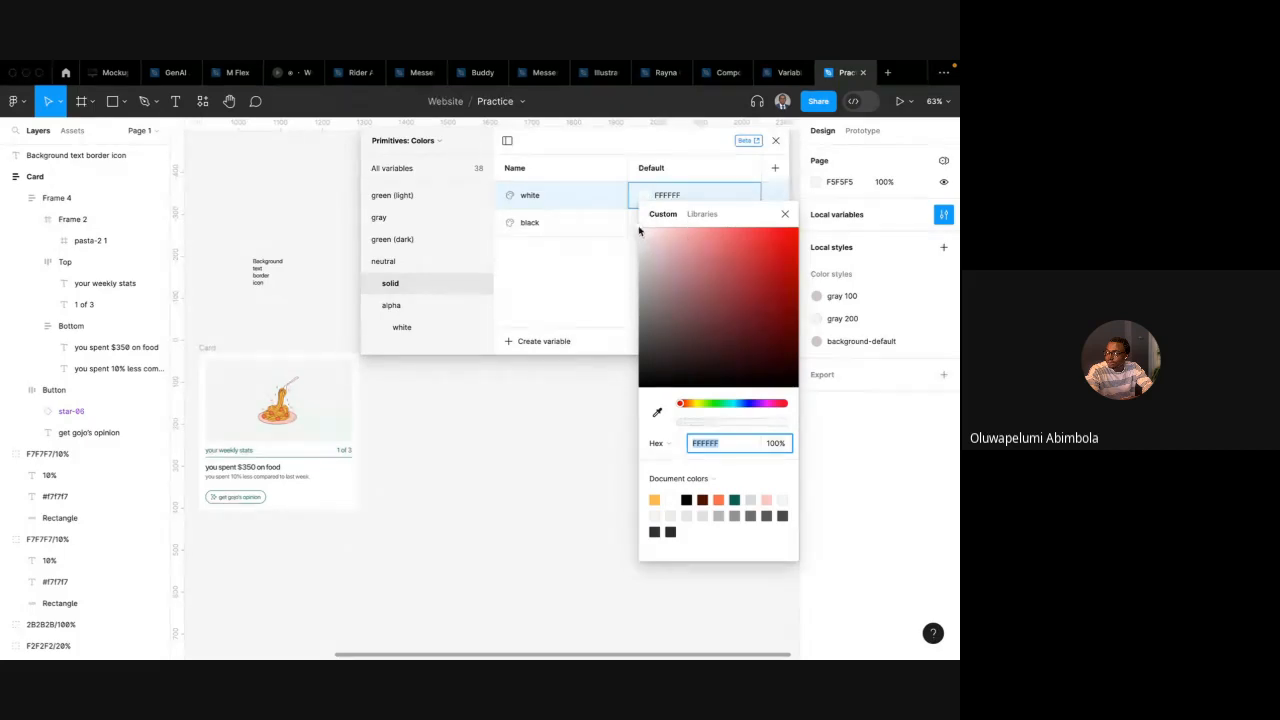
{"action": "left_click_drag", "start_coordinate": [640, 231], "coordinate": [667, 351]}
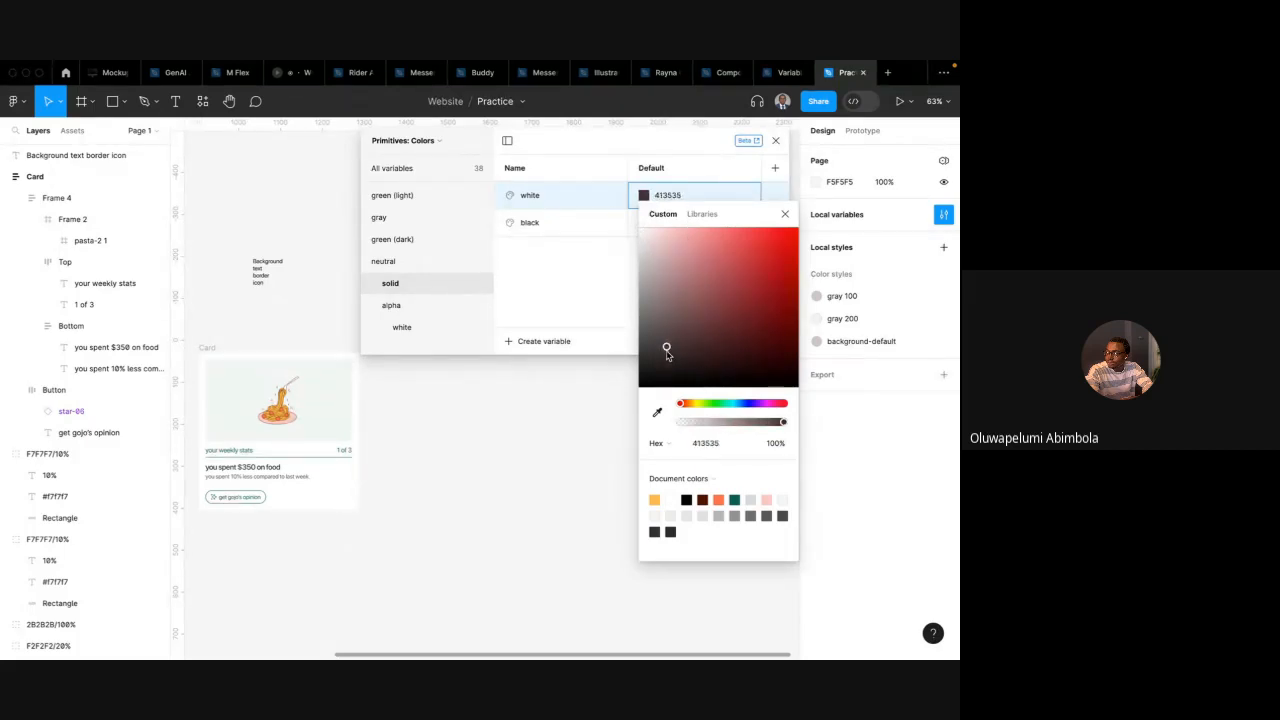
{"action": "left_click", "coordinate": [600, 291]}
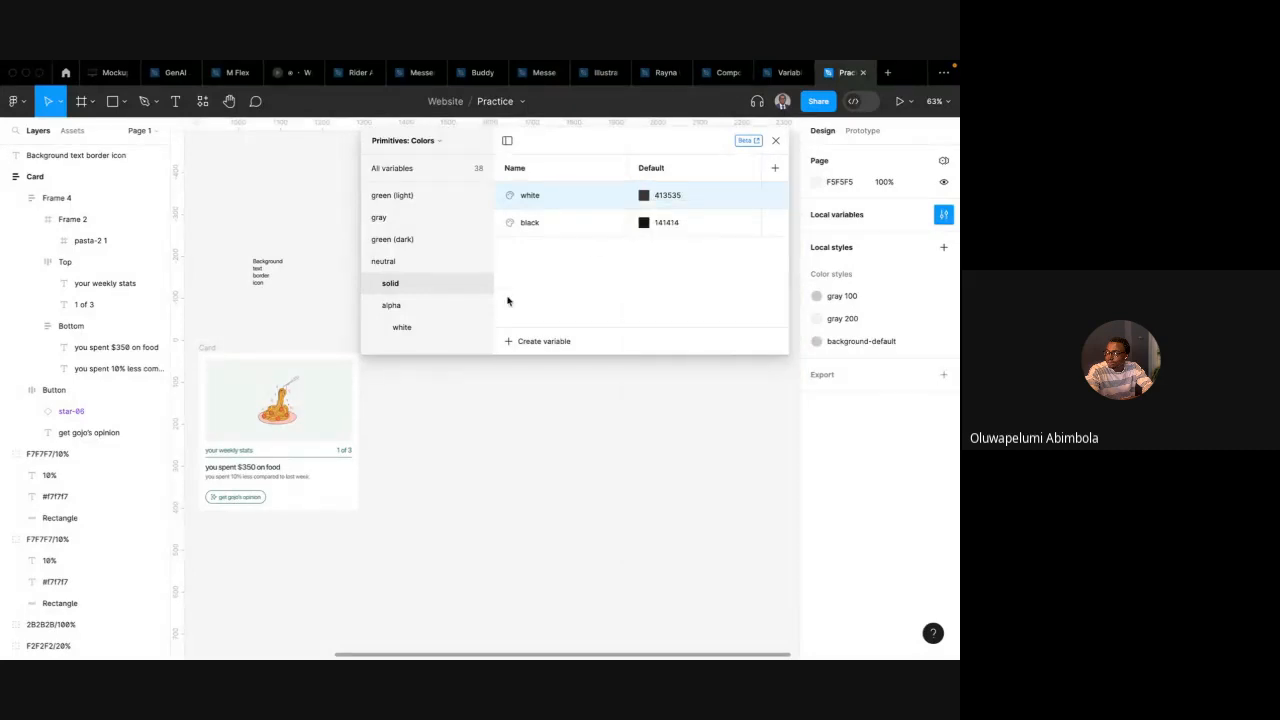
{"action": "scroll", "coordinate": [437, 431], "scroll_direction": "left", "scroll_amount": 2}
{"action": "scroll", "coordinate": [474, 409], "scroll_direction": "up", "scroll_amount": 1}
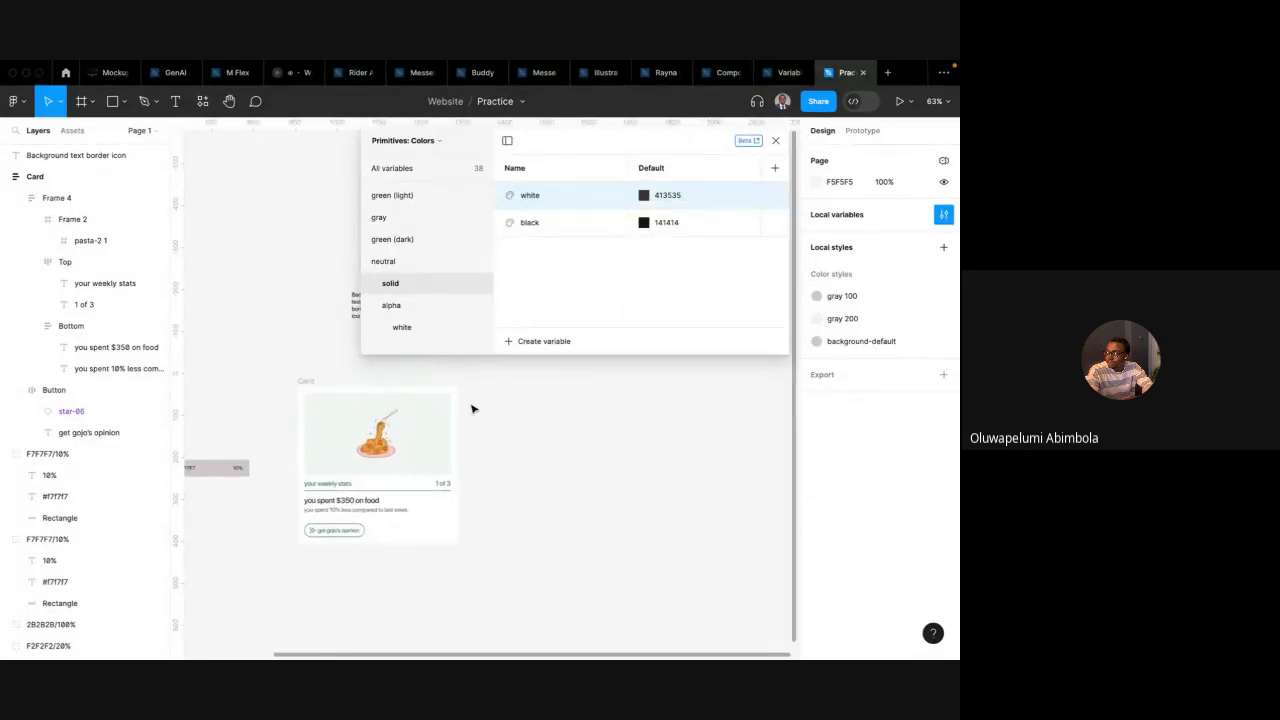
{"action": "key", "text": "super+z"}
{"action": "key", "text": "super+z"}
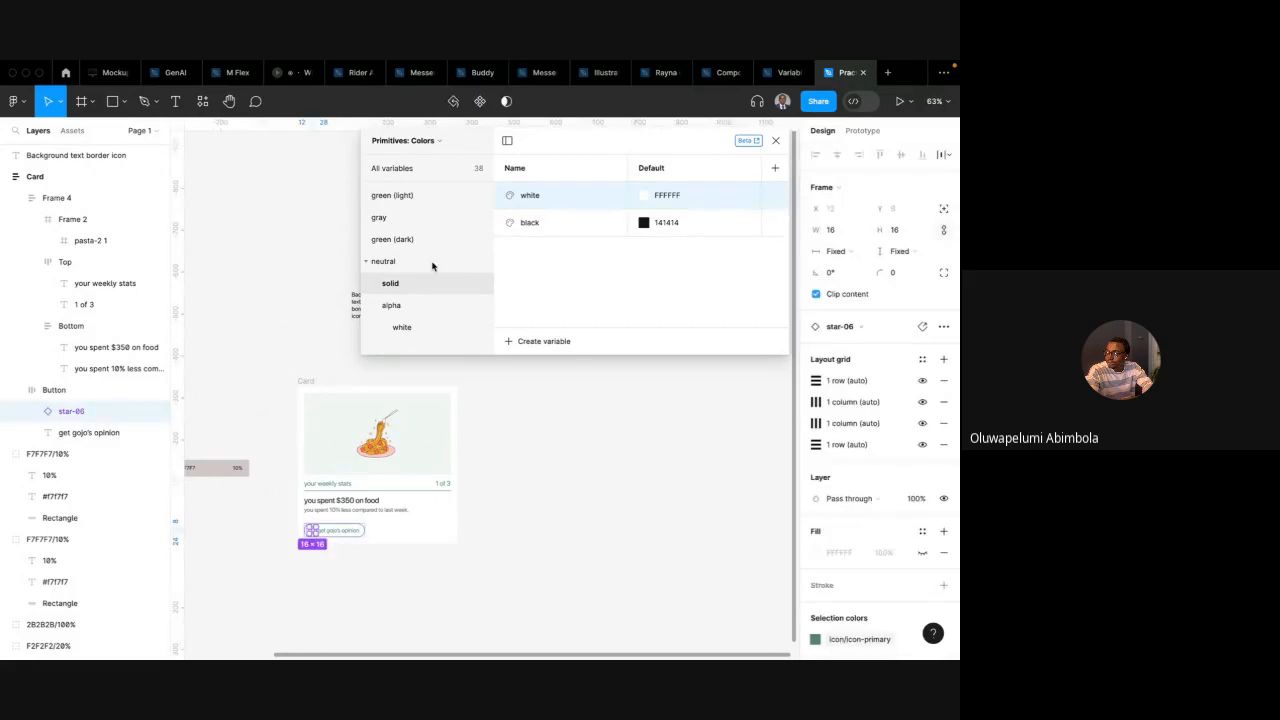
In Token: Colors, detach the background-white alias and relink it to the neutral/solid white primitive from Libraries
{"action": "left_click", "coordinate": [316, 376]}
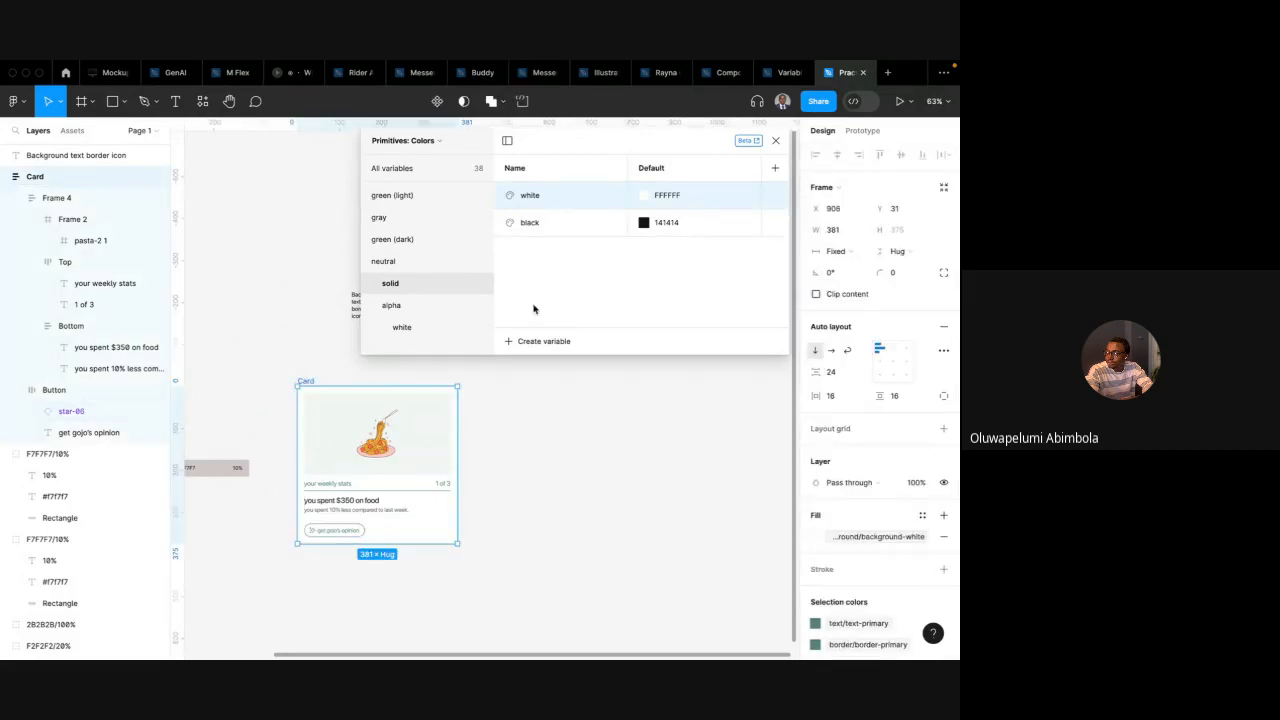
{"action": "left_click", "coordinate": [415, 144]}
{"action": "left_click", "coordinate": [388, 194]}
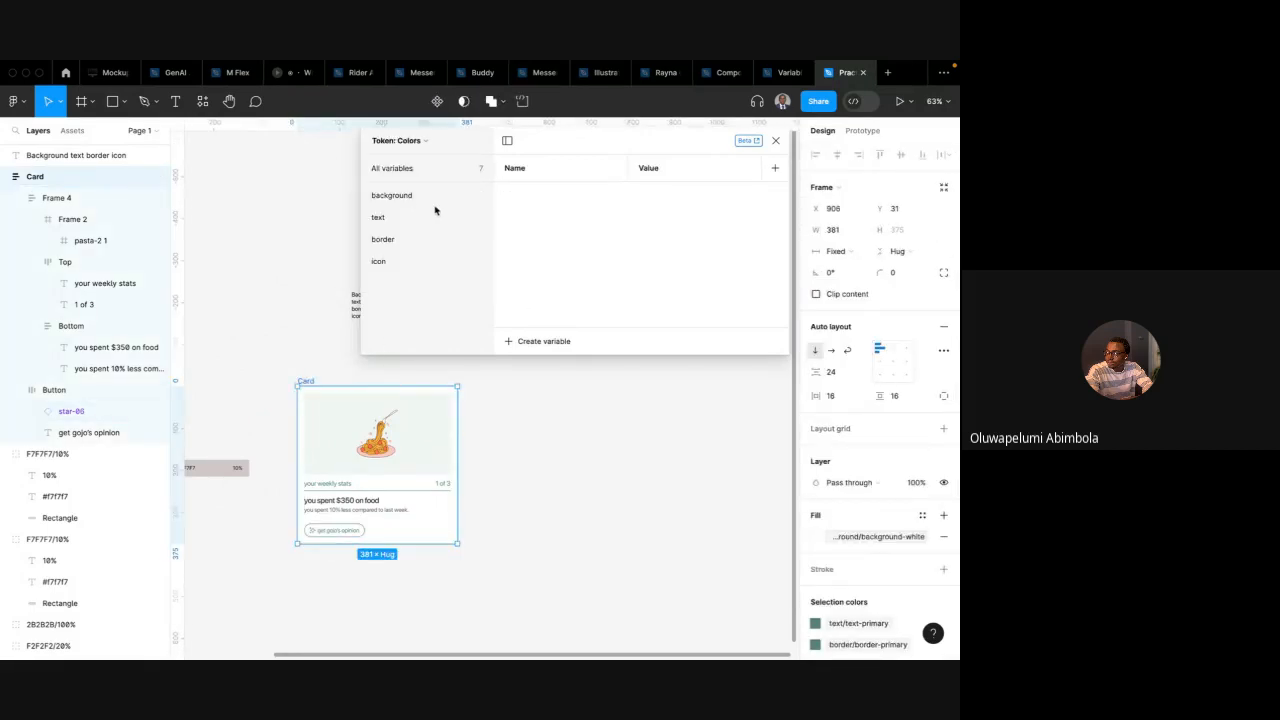
{"action": "left_click", "coordinate": [418, 196]}
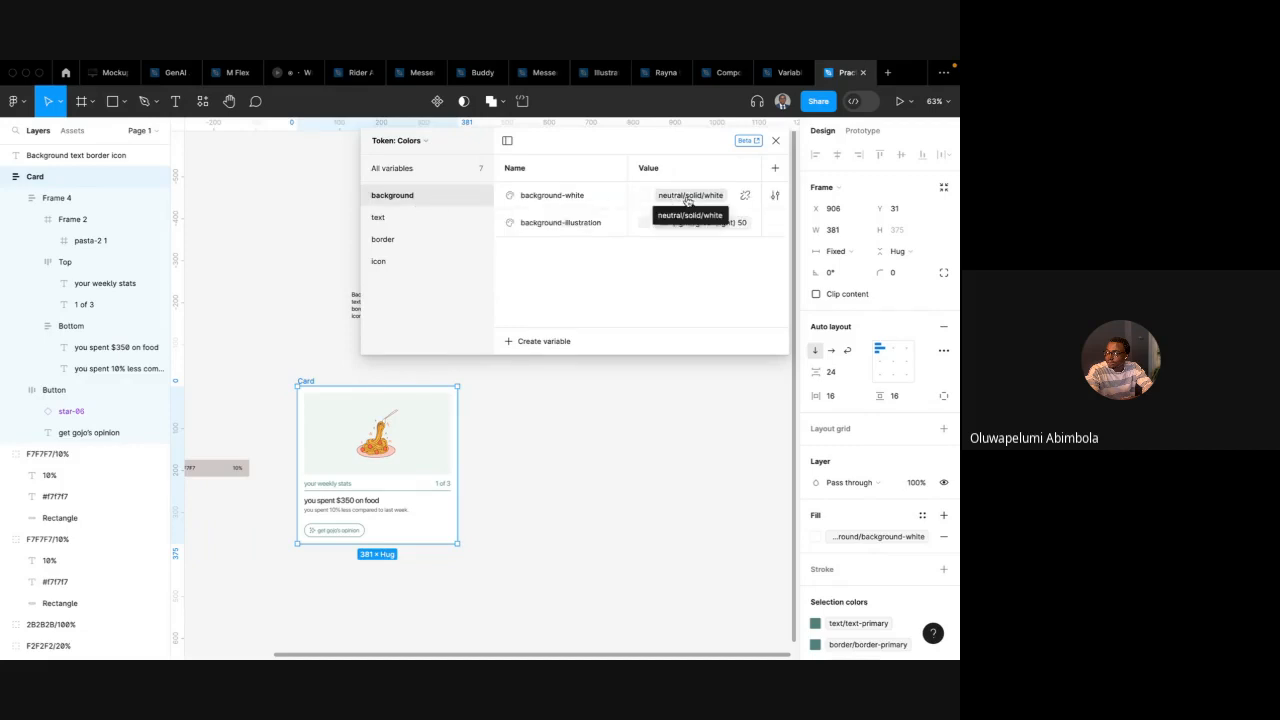
{"action": "left_click", "coordinate": [745, 195]}
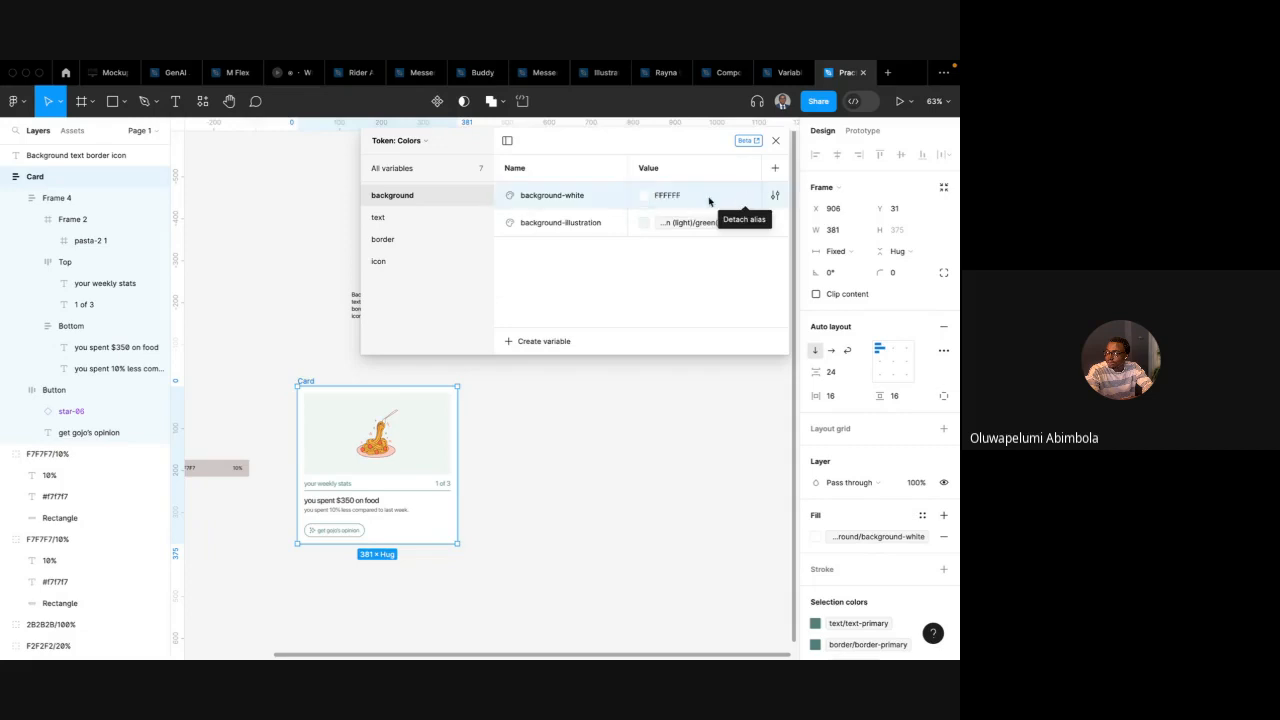
{"action": "left_click", "coordinate": [644, 195]}
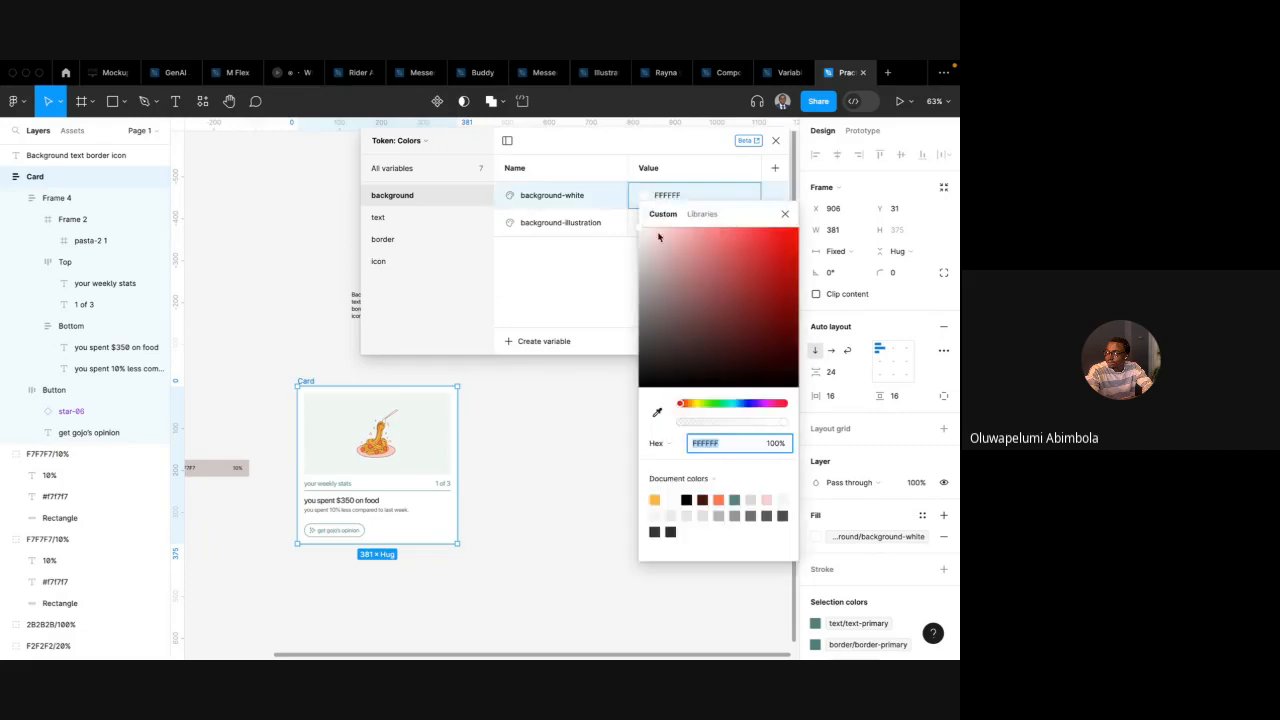
{"action": "left_click", "coordinate": [705, 214]}
{"action": "type", "text": "white"}
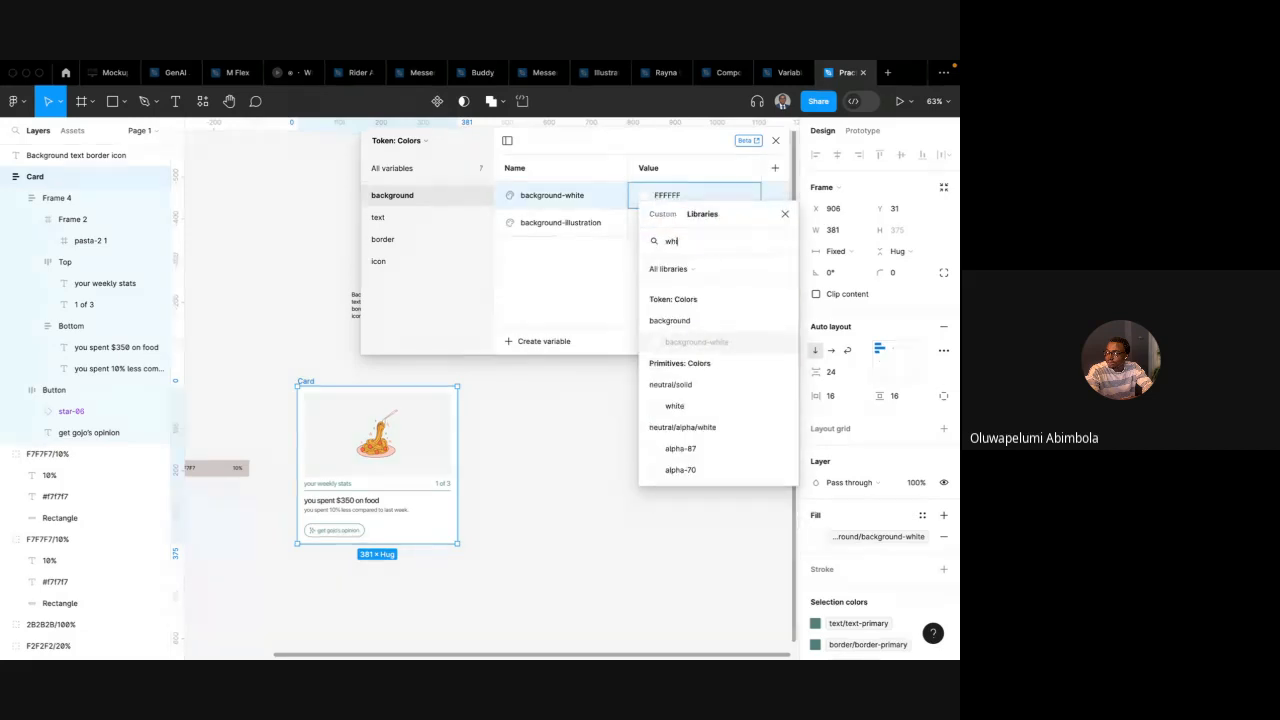
{"action": "left_click", "coordinate": [688, 414]}
Return to the Primitives: Colors neutral solid group and open the white colour picker without changing it
{"action": "left_click", "coordinate": [414, 142]}
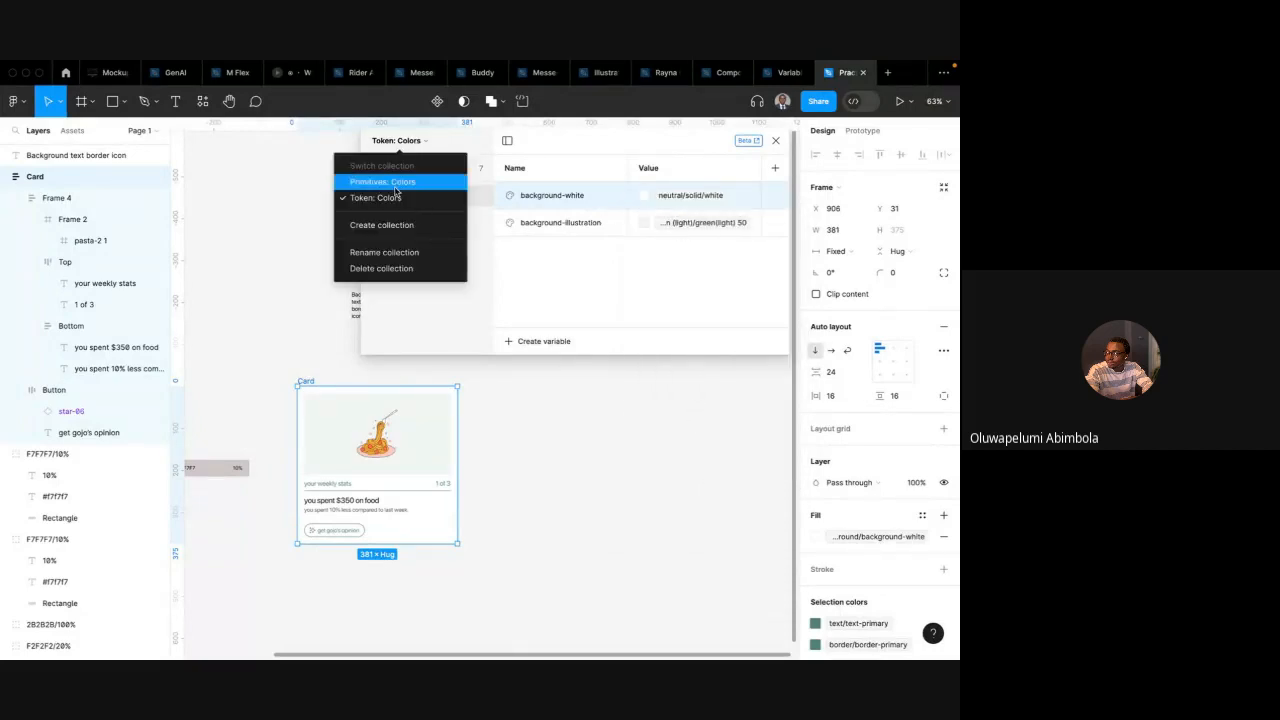
{"action": "left_click", "coordinate": [395, 186]}
{"action": "left_click", "coordinate": [414, 283]}
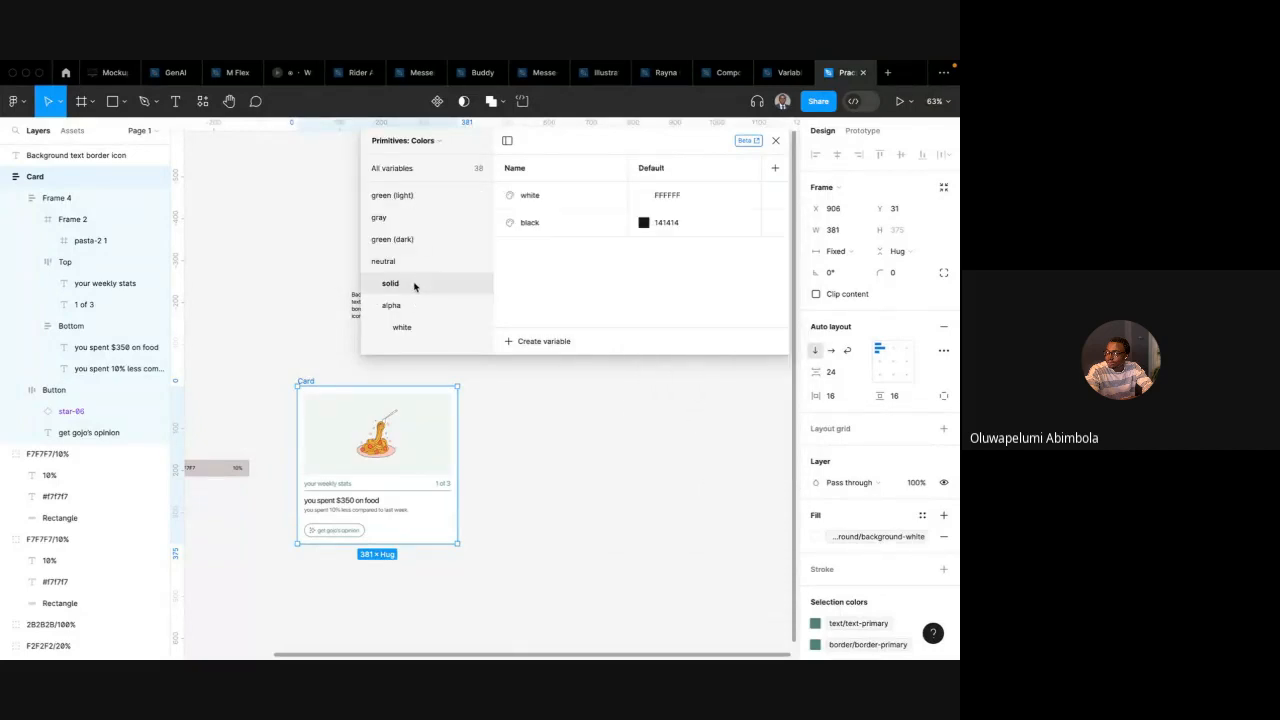
{"action": "left_click", "coordinate": [645, 196]}
{"action": "left_click_drag", "start_coordinate": [681, 242], "coordinate": [554, 143]}
{"action": "left_click", "coordinate": [786, 216]}
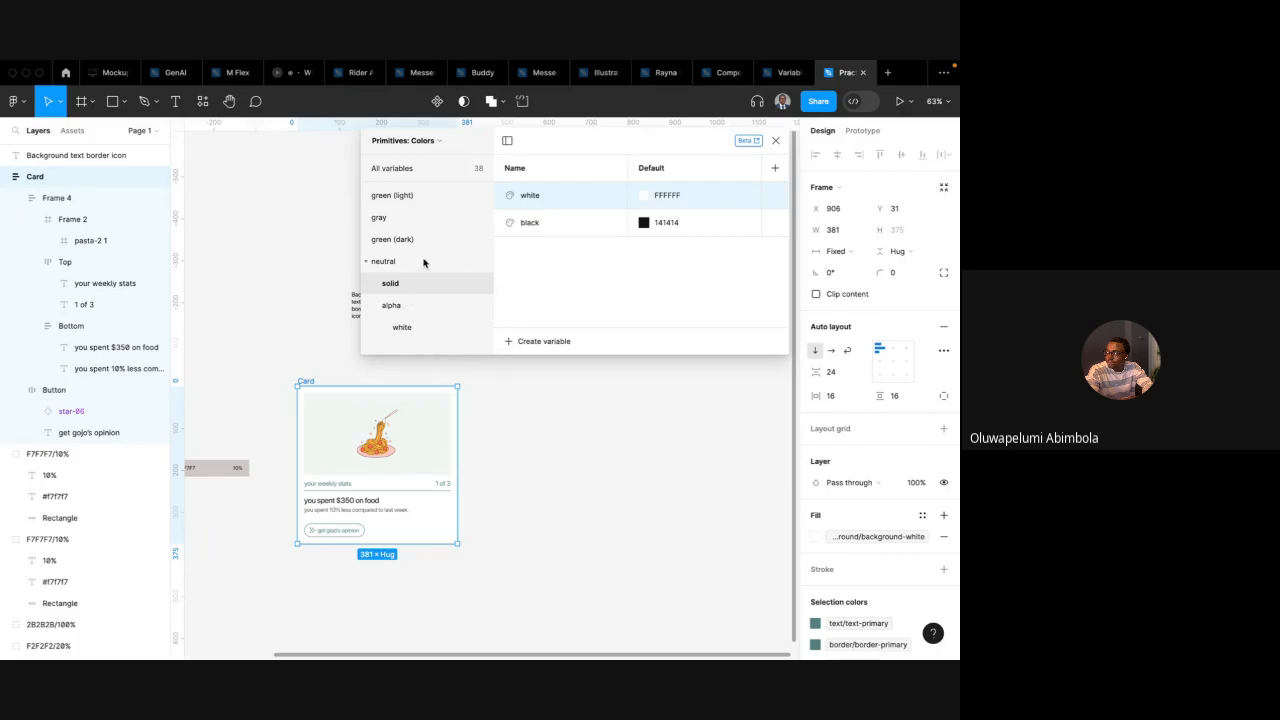
{"action": "left_click", "coordinate": [427, 147]}
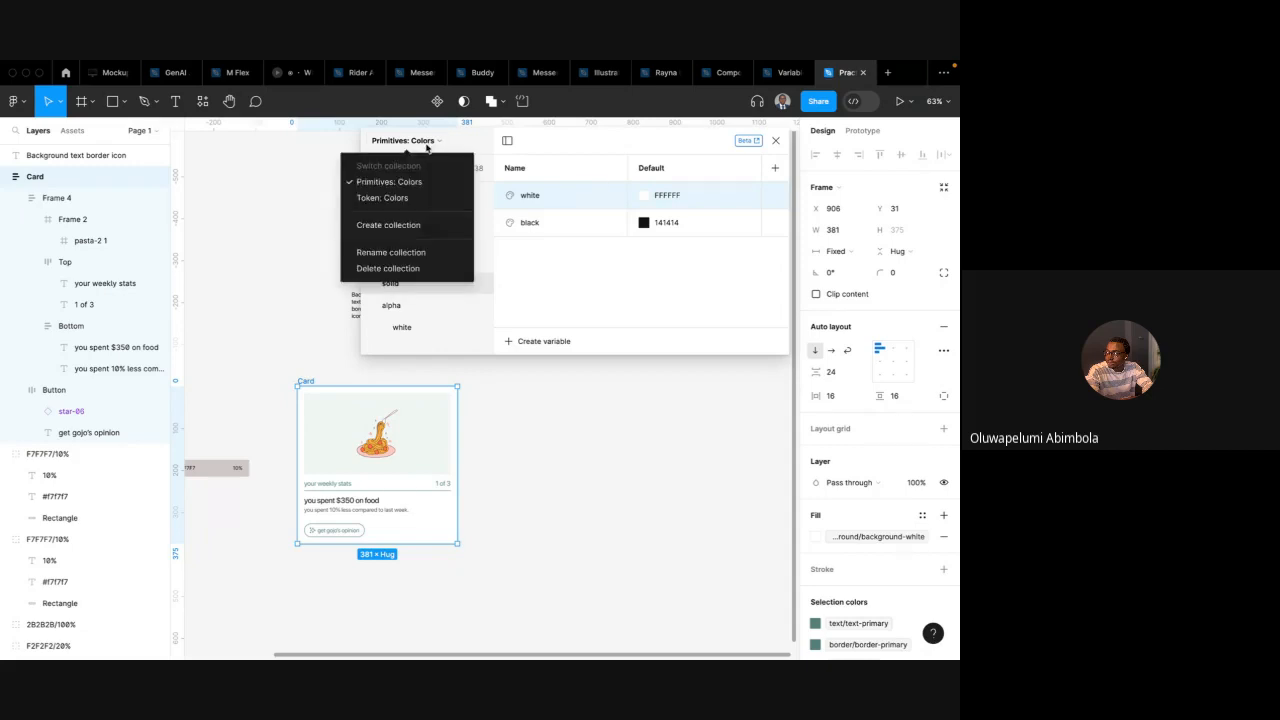
{"action": "left_click", "coordinate": [587, 327]}
{"action": "left_click", "coordinate": [548, 342]}
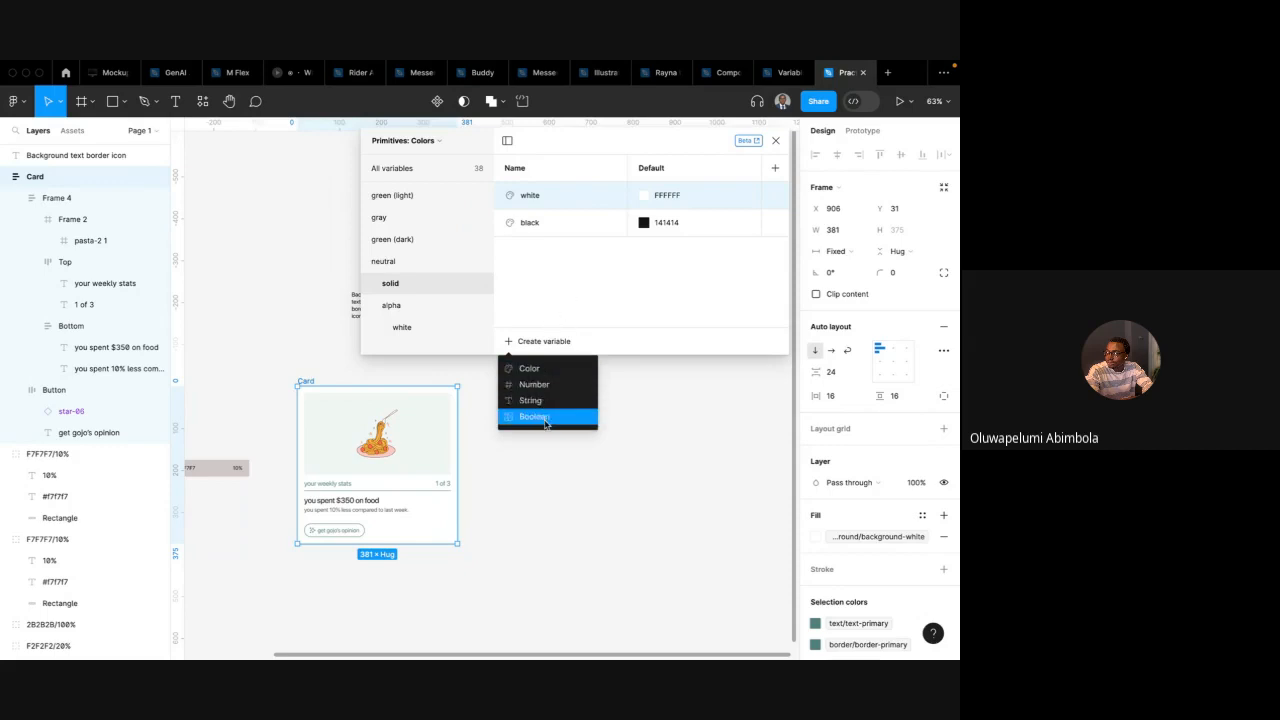
{"action": "left_click", "coordinate": [525, 266]}
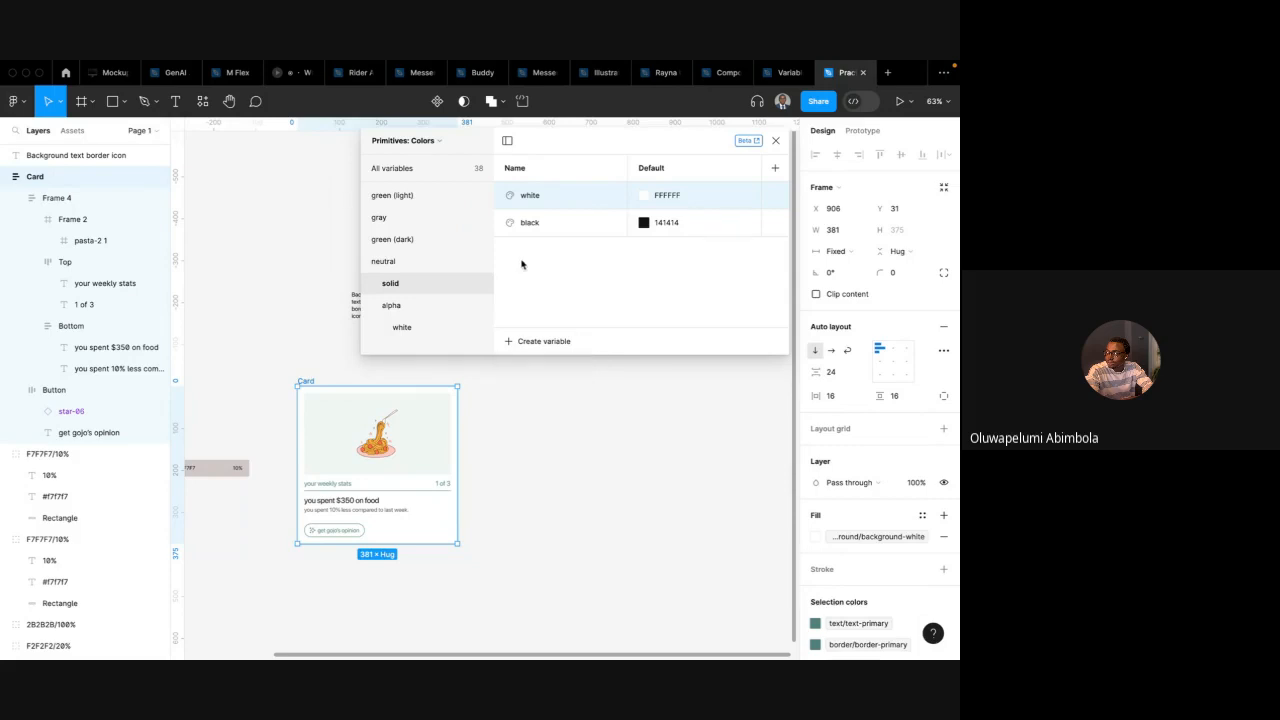
Create a new variable collection named Token: Content
{"action": "left_click", "coordinate": [436, 143]}
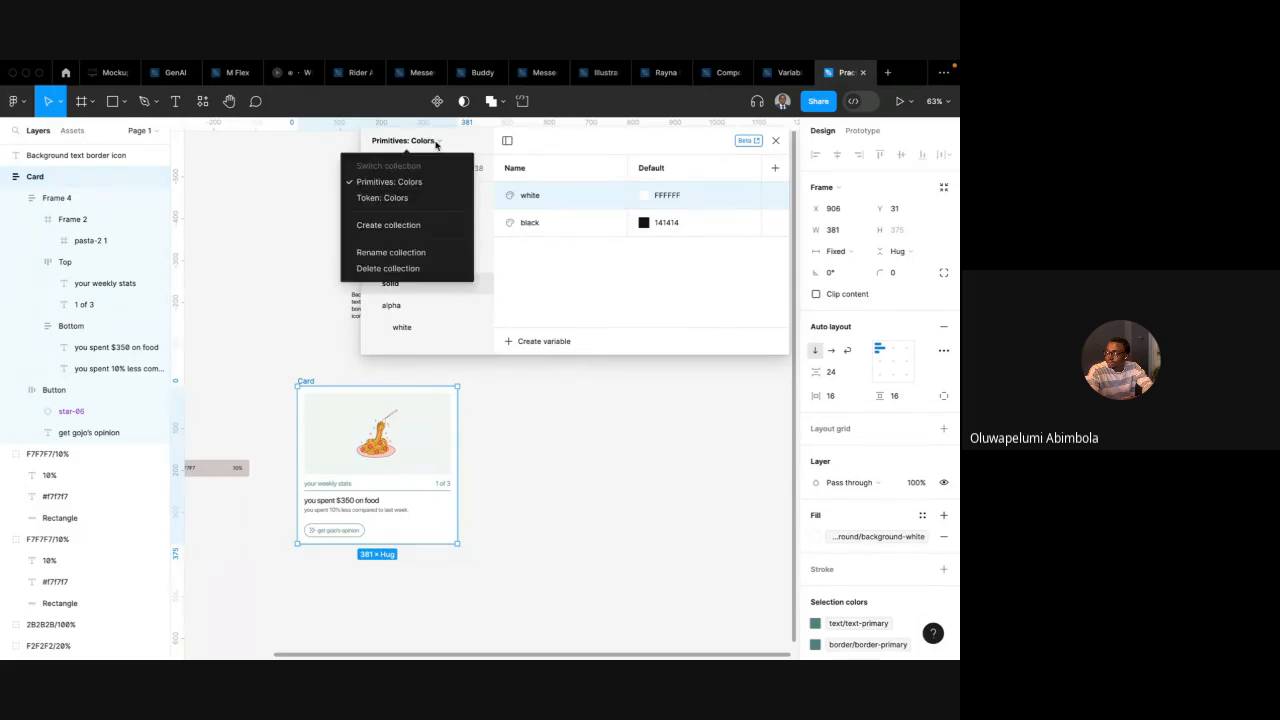
{"action": "left_click", "coordinate": [411, 228]}
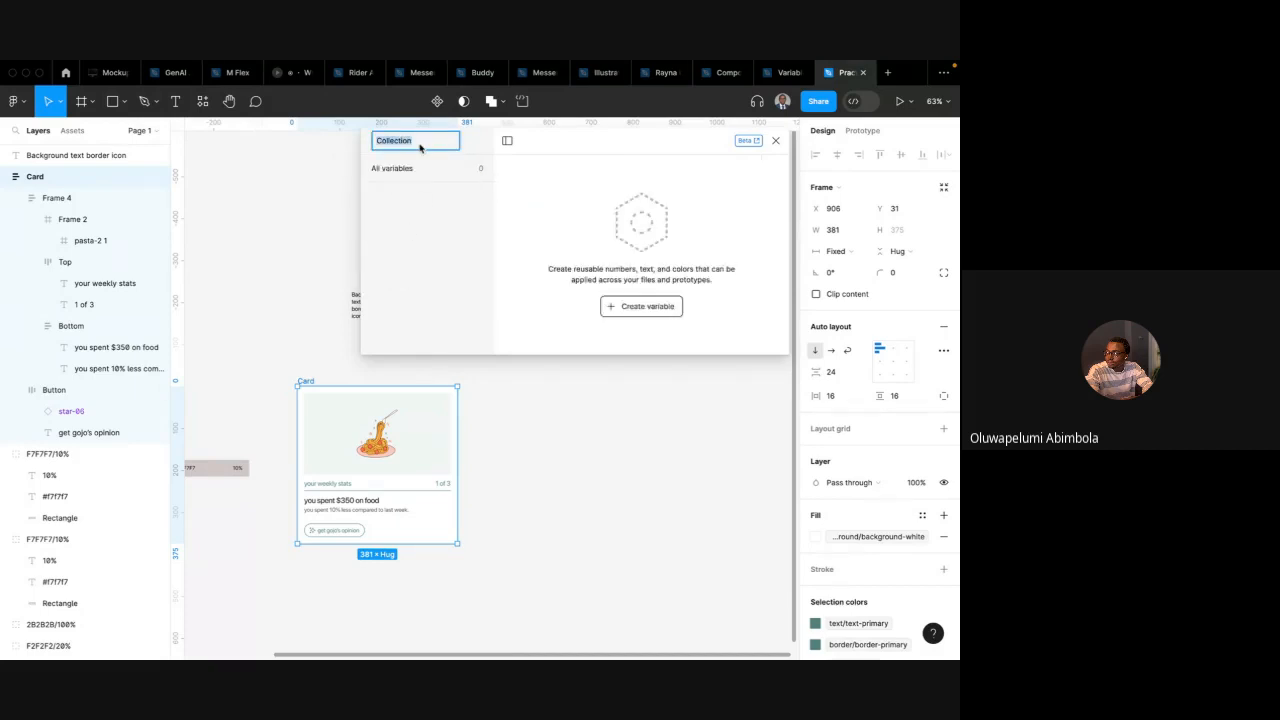
{"action": "type", "text": "Pr"}
{"action": "type", "text": "nte"}
{"action": "key", "text": "Return"}
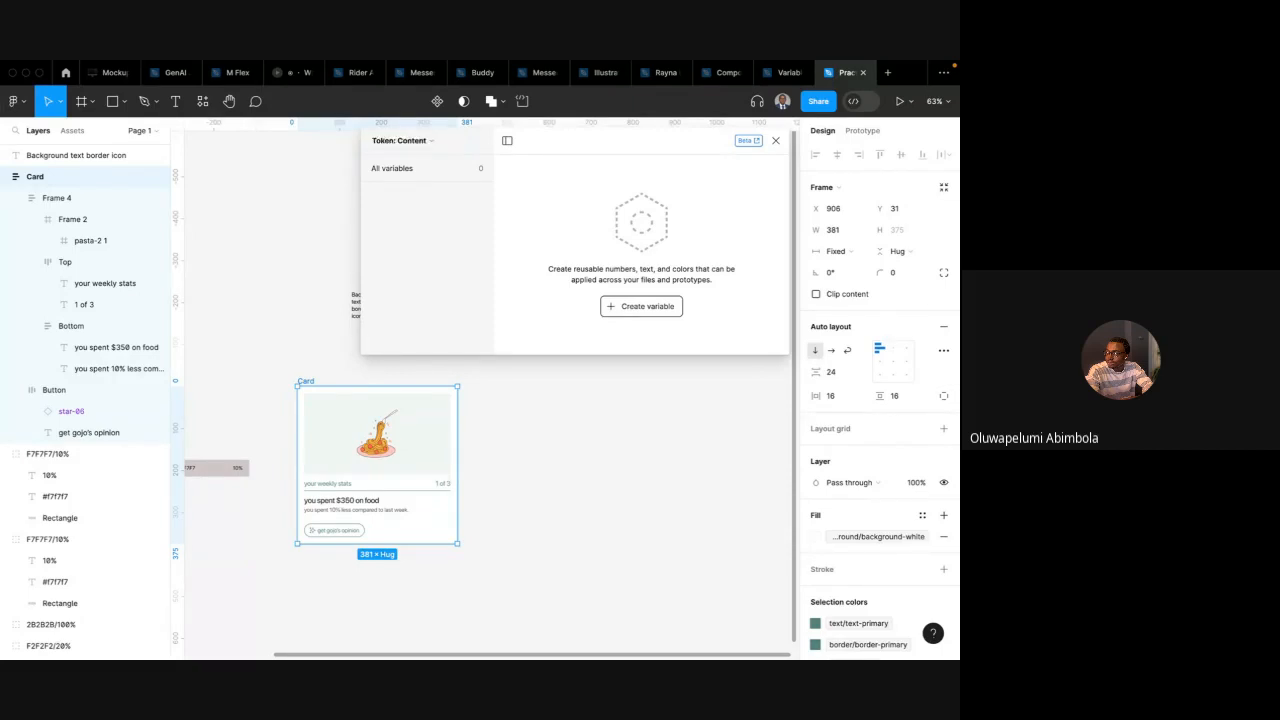
Switch back to the Primitives: Colors collection to review the neutral solid variables
{"action": "scroll", "coordinate": [388, 360], "scroll_direction": "down", "scroll_amount": 3}
{"action": "scroll", "coordinate": [388, 360], "scroll_direction": "left", "scroll_amount": 1}
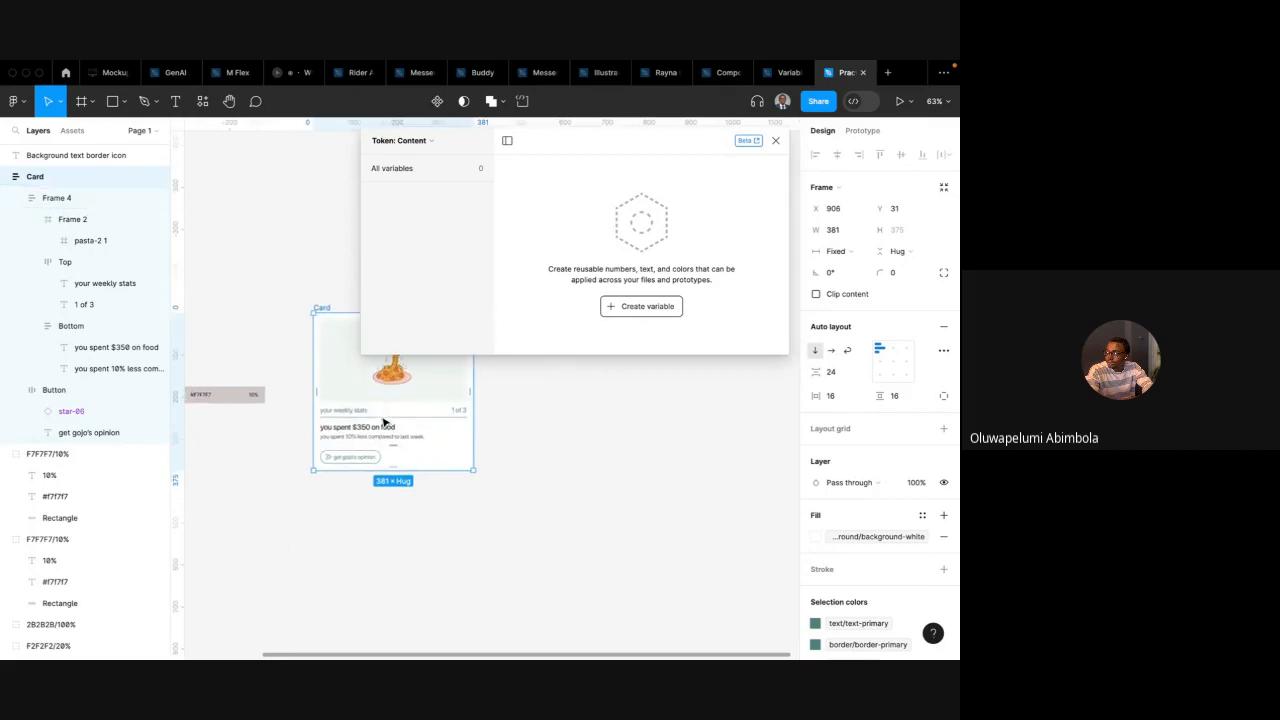
{"action": "left_click", "coordinate": [366, 424]}
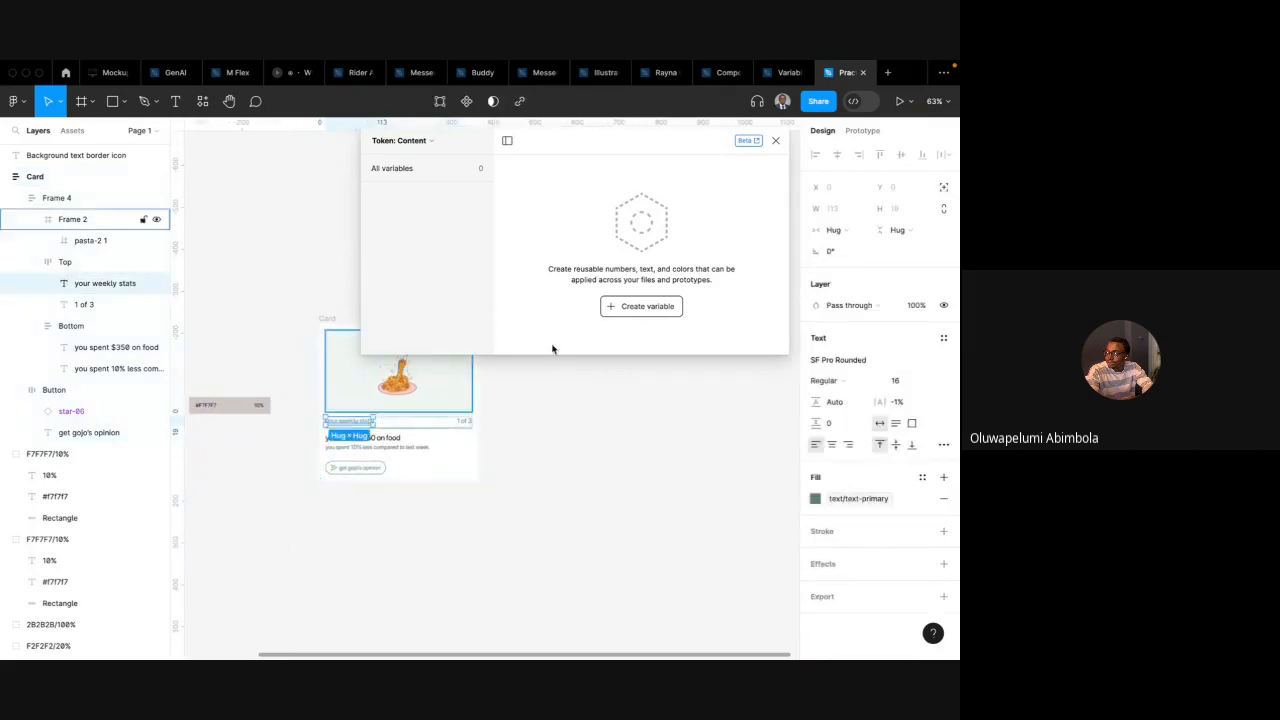
{"action": "left_click", "coordinate": [632, 309]}
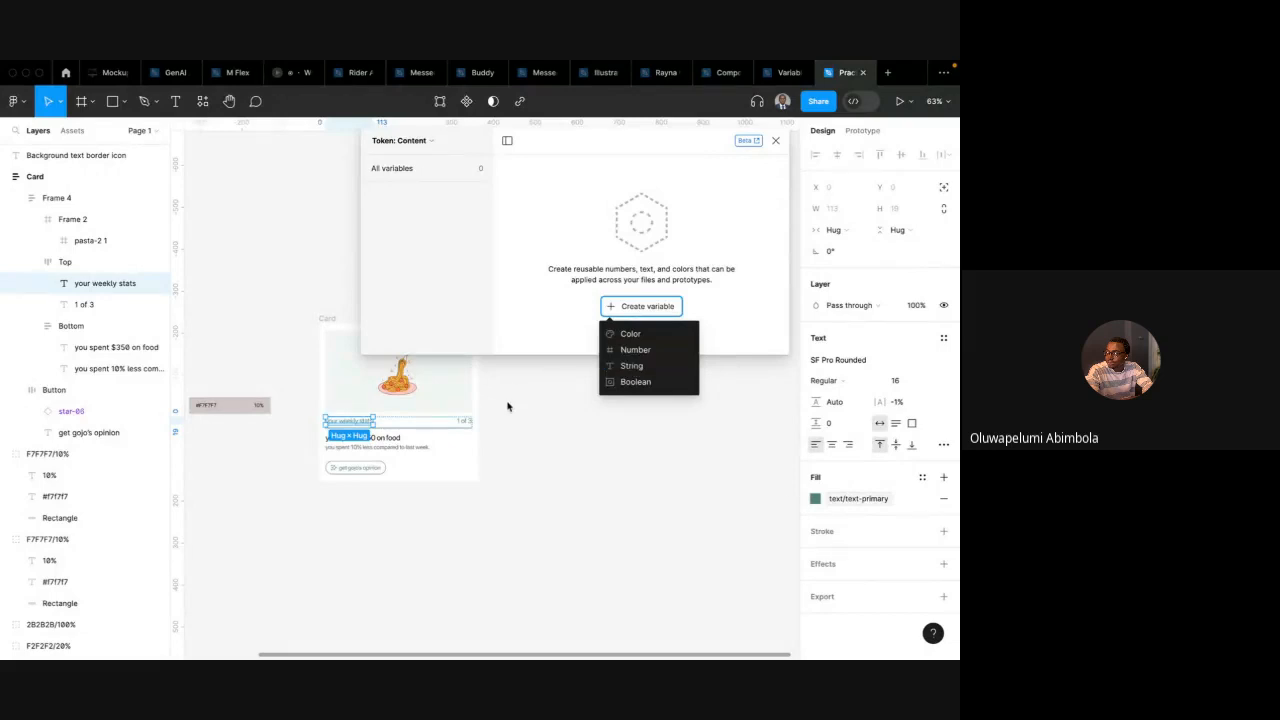
{"action": "scroll", "coordinate": [507, 406], "scroll_direction": "up", "scroll_amount": 2}
{"action": "left_click", "coordinate": [419, 146]}
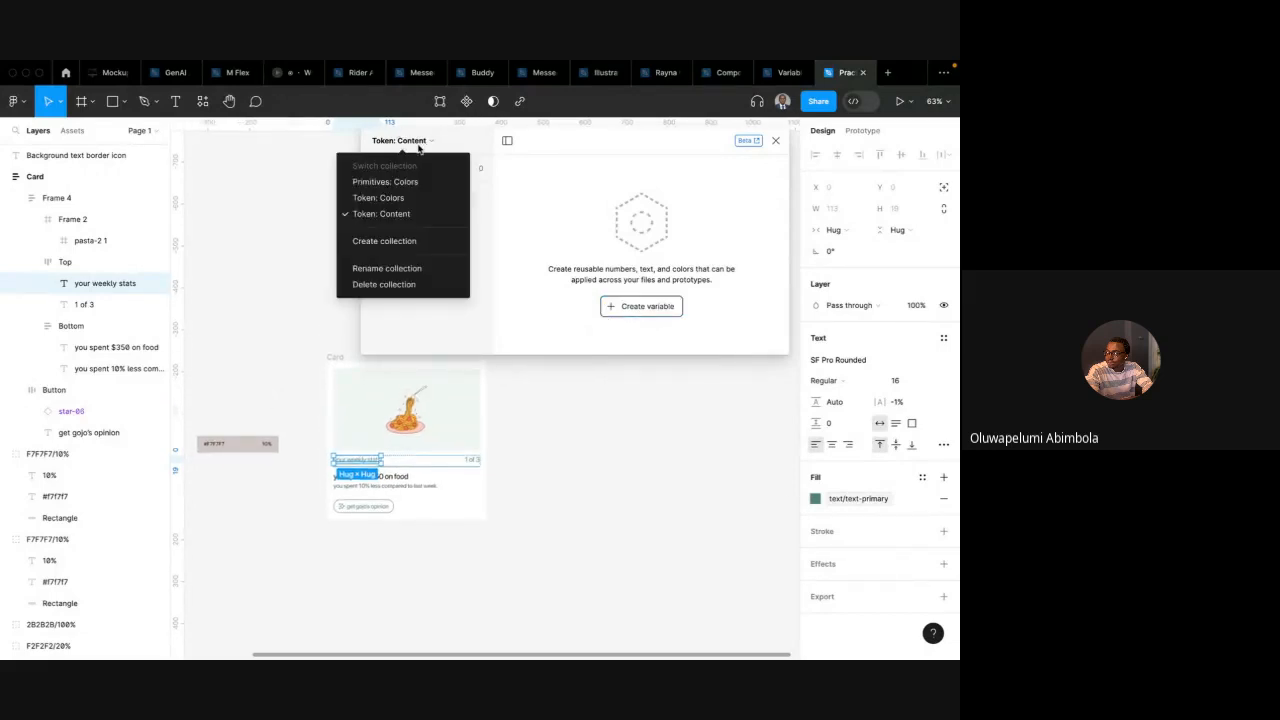
{"action": "left_click", "coordinate": [410, 182]}
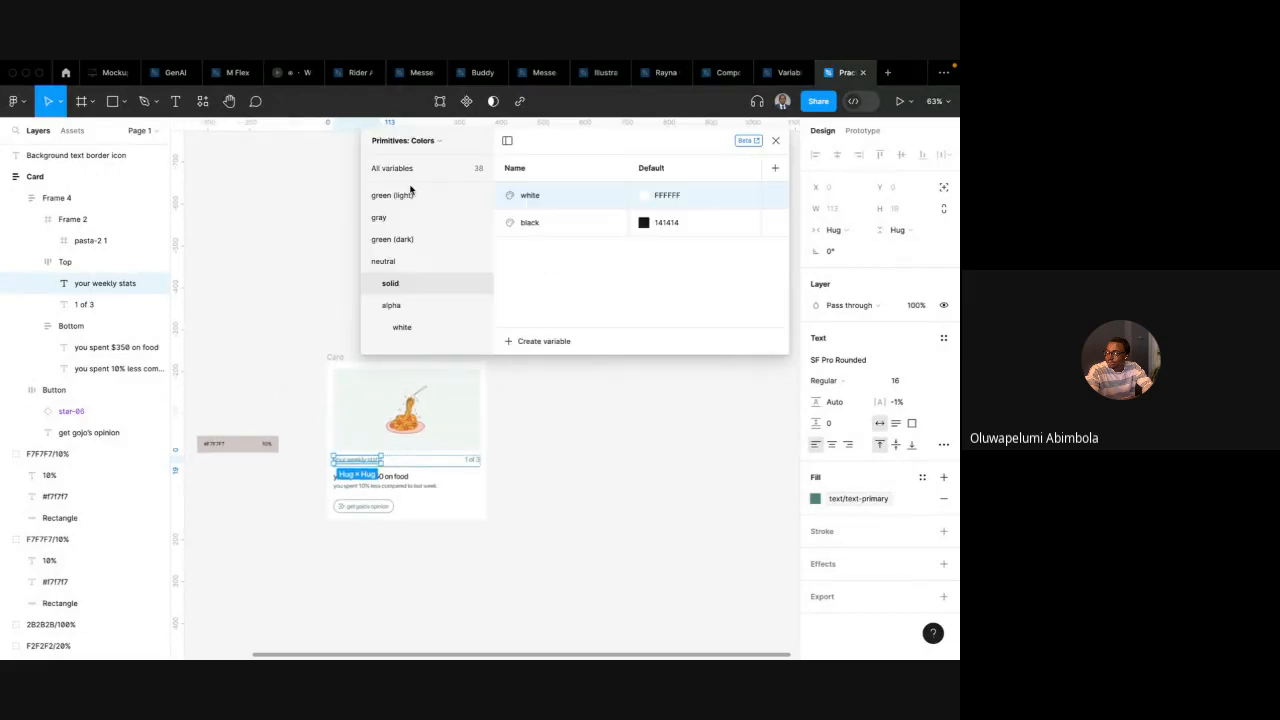
{"action": "left_click", "coordinate": [495, 402]}
{"action": "scroll", "coordinate": [497, 403], "scroll_direction": "up", "scroll_amount": 2}
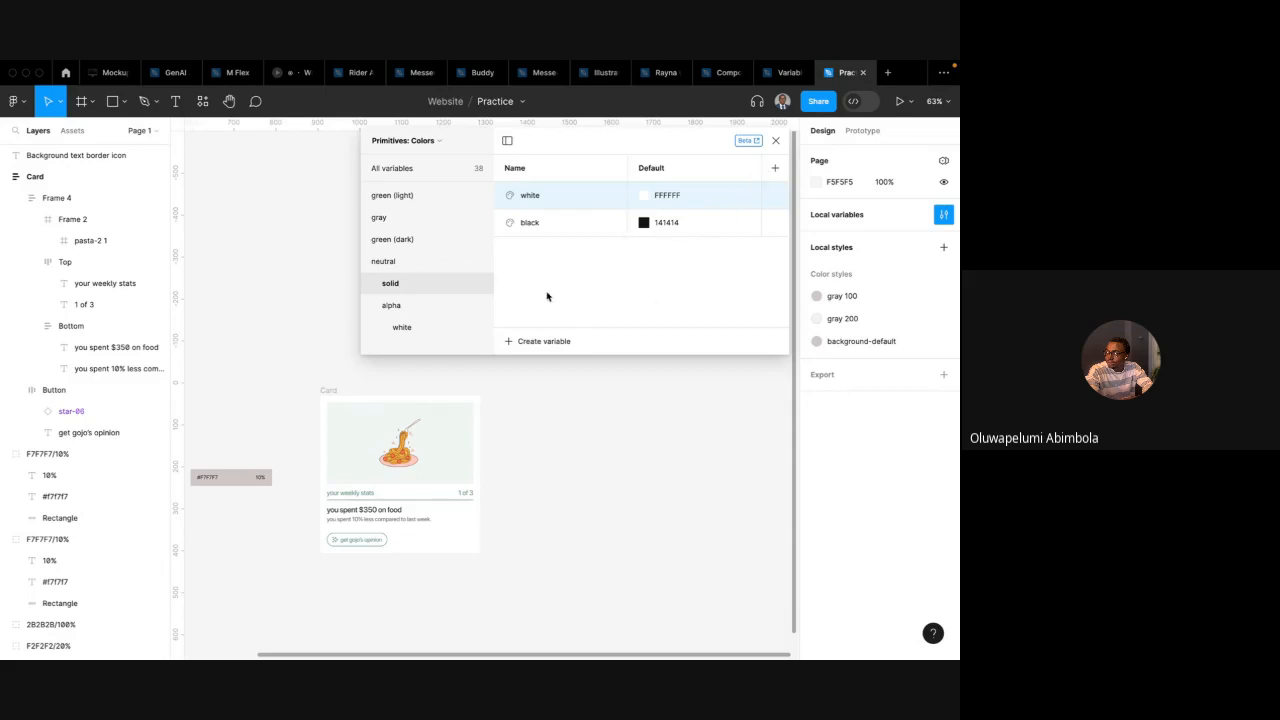
{"action": "scroll", "coordinate": [414, 426], "scroll_direction": "left", "scroll_amount": 1}
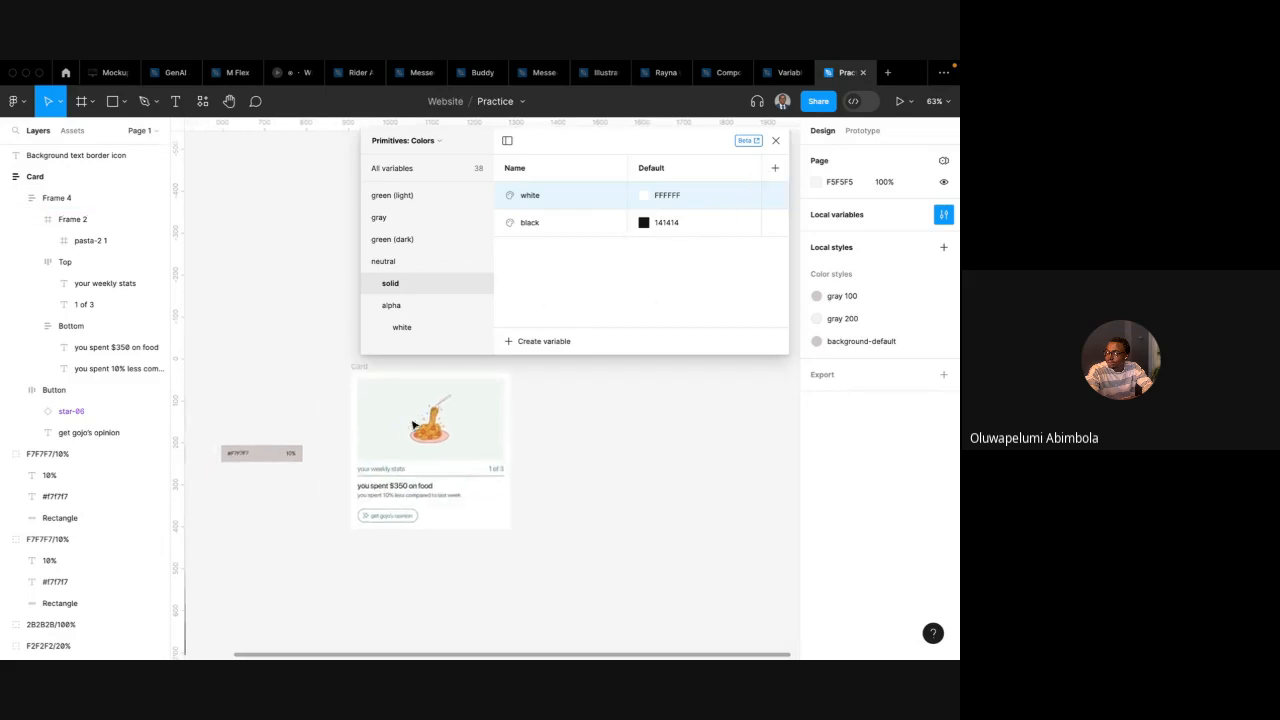
{"action": "scroll", "coordinate": [413, 426], "scroll_direction": "up", "scroll_amount": 1}
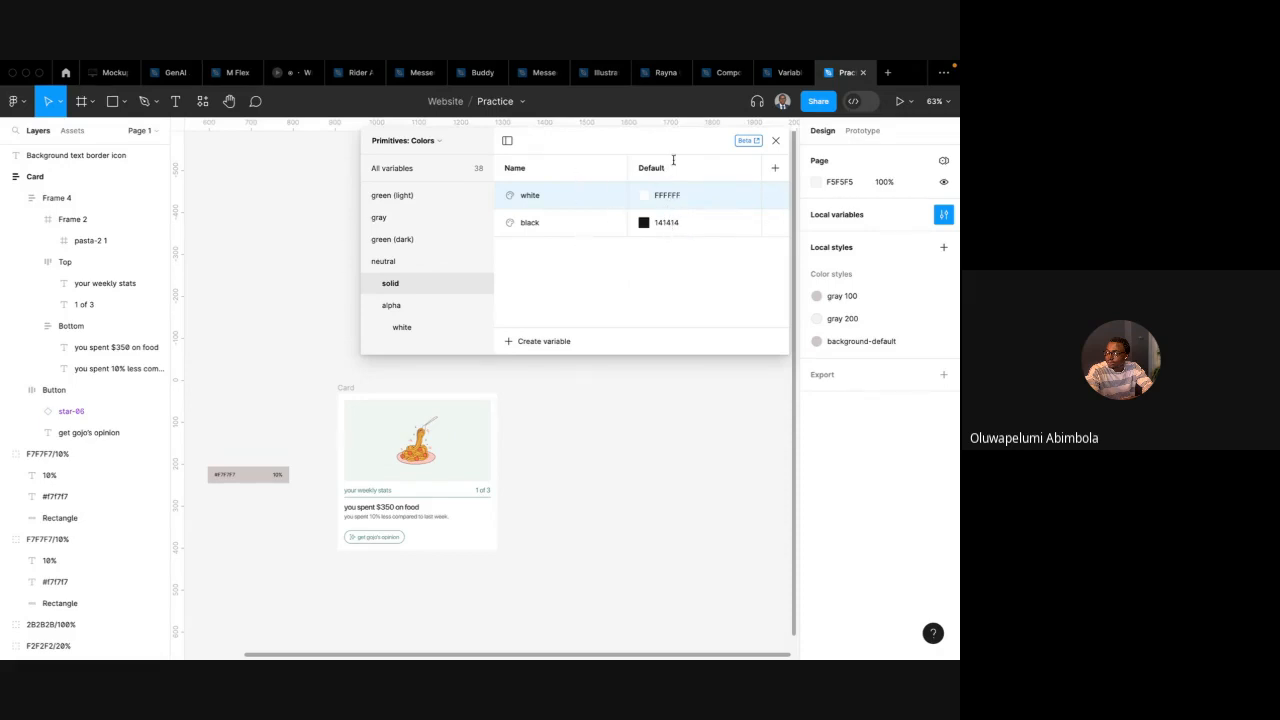
Try adding a new mode column to the Primitives: Colors collection, then undo it
{"action": "left_click", "coordinate": [775, 169]}
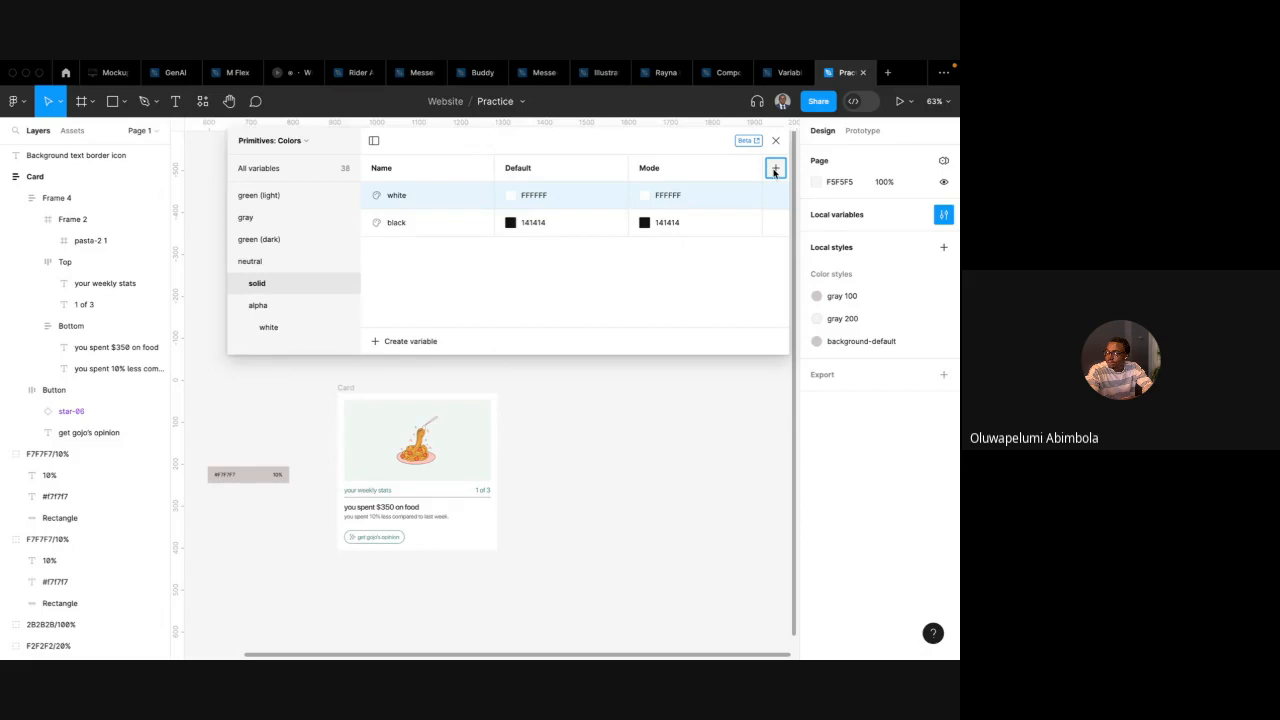
{"action": "left_click", "coordinate": [775, 173]}
{"action": "key", "text": "super+z"}
{"action": "key", "text": "super+z"}
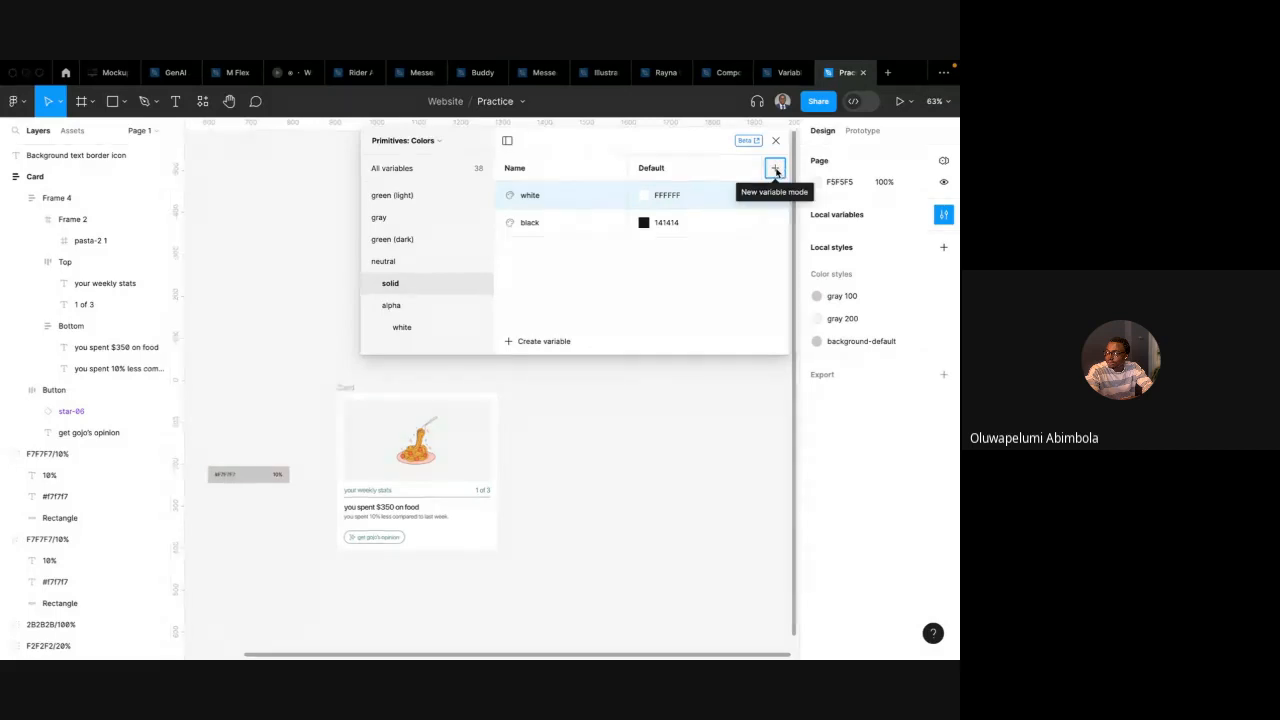
Switch to the Token: Colors collection and view its background variables
{"action": "double_click", "coordinate": [655, 170]}
{"action": "left_click", "coordinate": [574, 276]}
{"action": "left_click", "coordinate": [431, 141]}
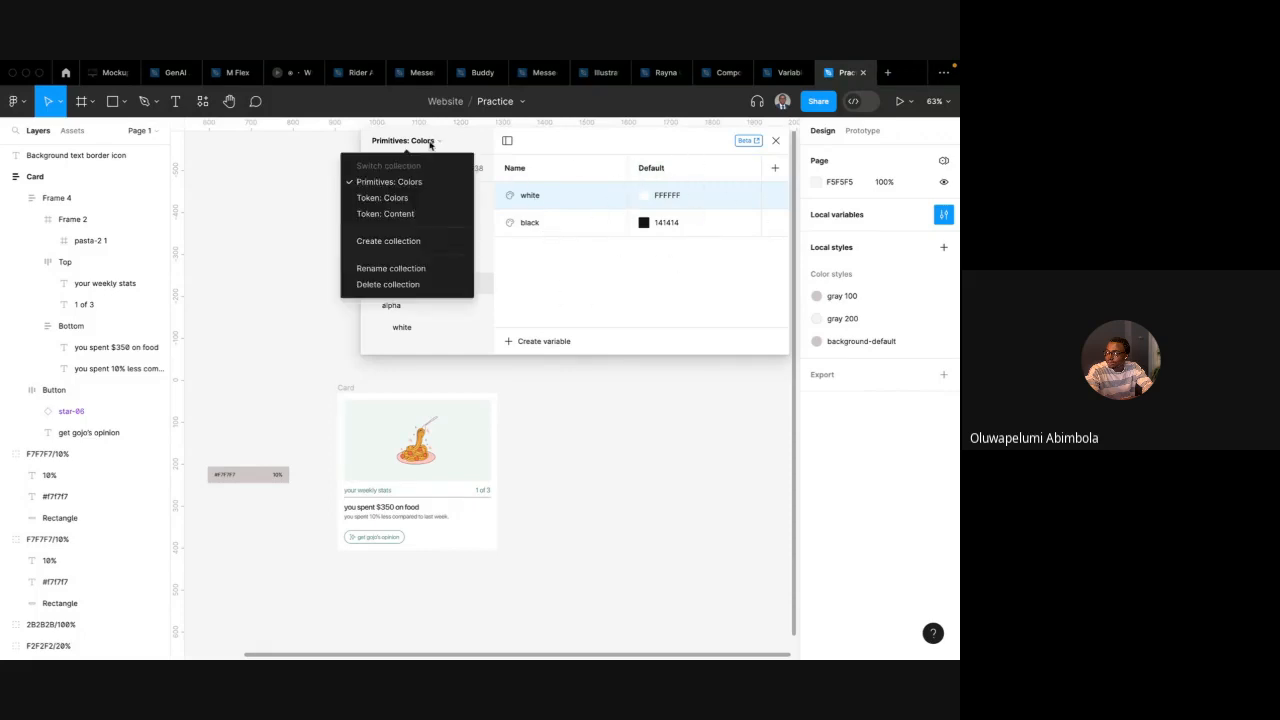
{"action": "left_click", "coordinate": [415, 200]}
{"action": "left_click", "coordinate": [407, 197]}
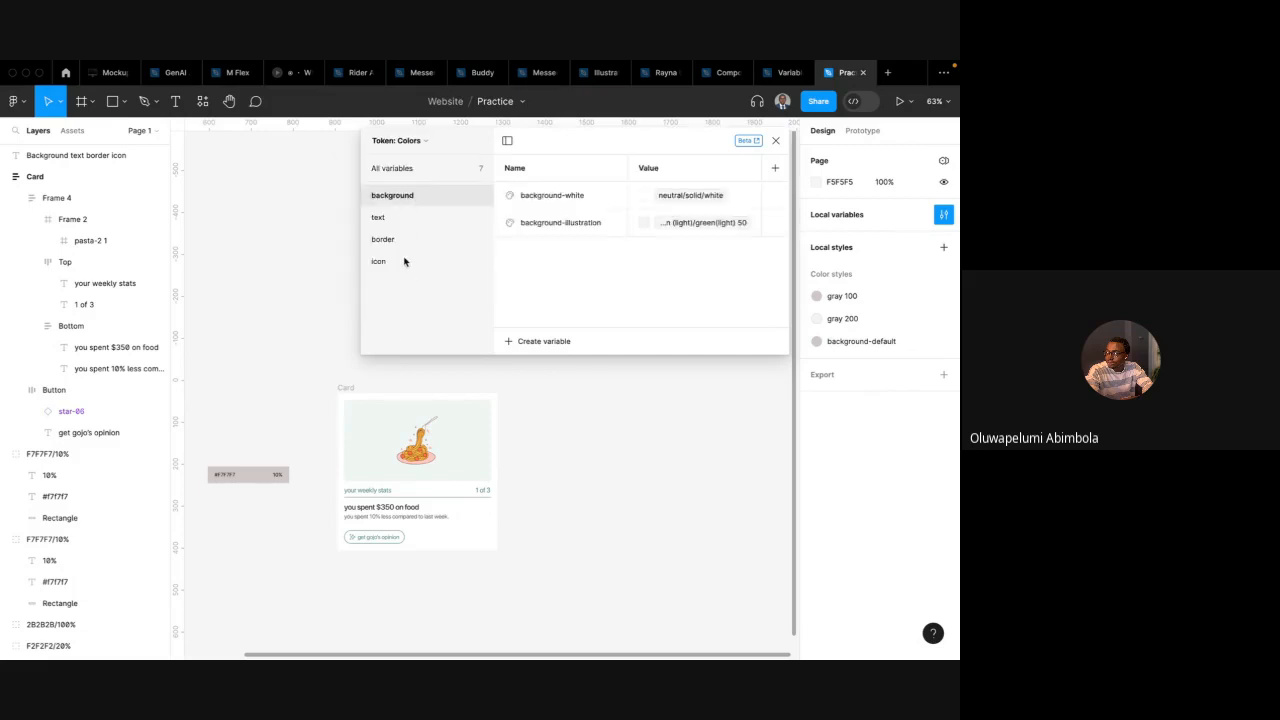
Show all Token: Colors variables, rename the default mode to Light, and add a second mode named Dark
{"action": "left_click", "coordinate": [416, 170]}
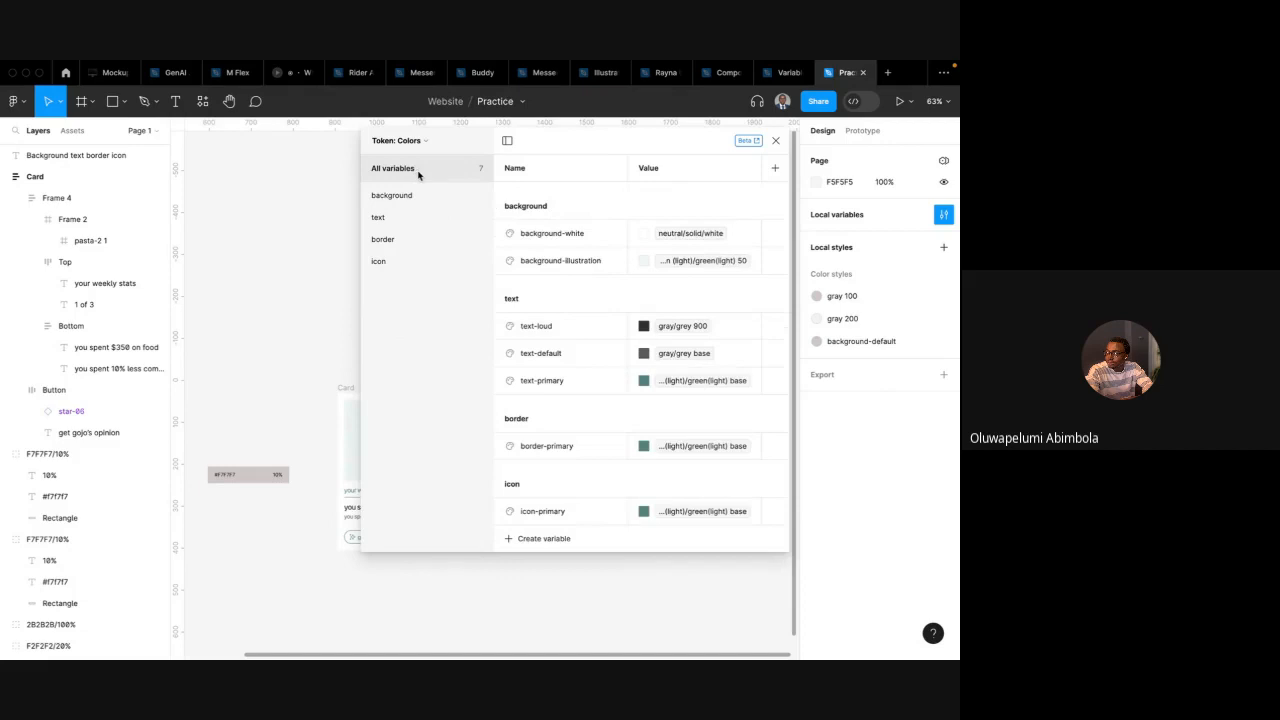
{"action": "double_click", "coordinate": [655, 170]}
{"action": "type", "text": "Light"}
{"action": "key", "text": "Escape"}
{"action": "left_click", "coordinate": [775, 169]}
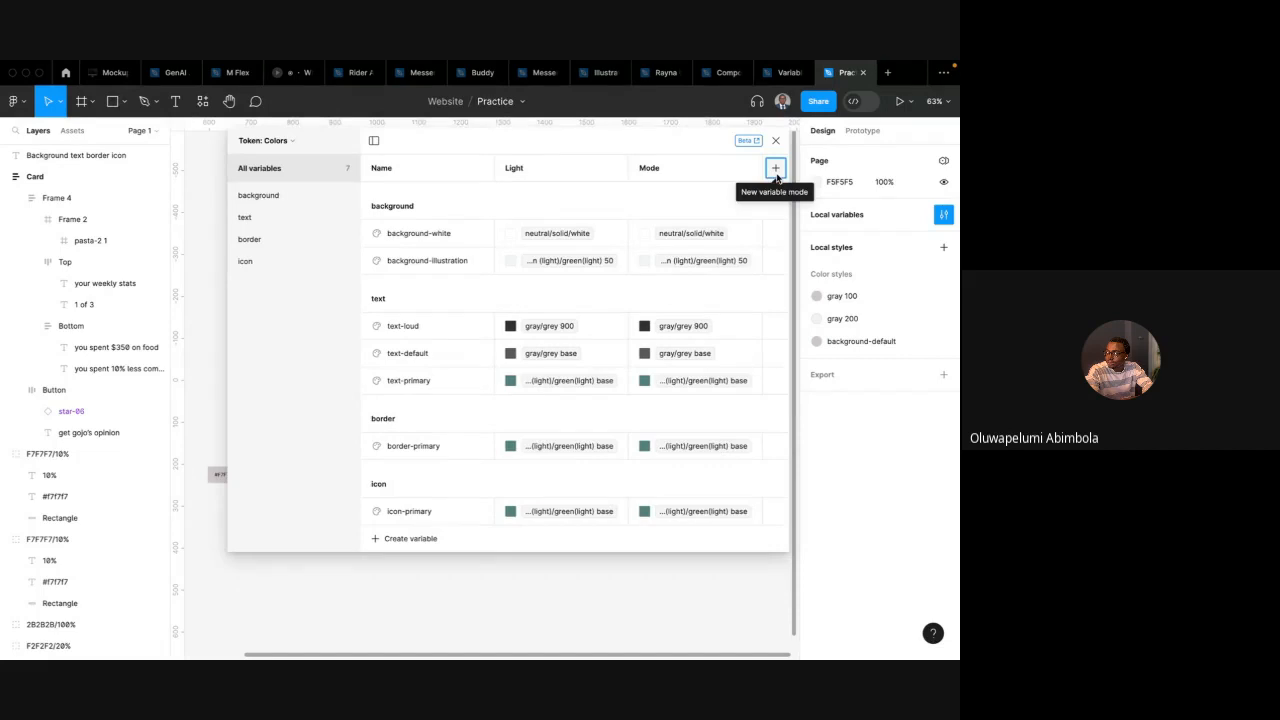
{"action": "double_click", "coordinate": [653, 168]}
{"action": "type", "text": "Dark"}
{"action": "key", "text": "Return"}
Set the Dark values of background-white to neutral/solid/black and background-illustration to green(light) 100
{"action": "left_click", "coordinate": [676, 235]}
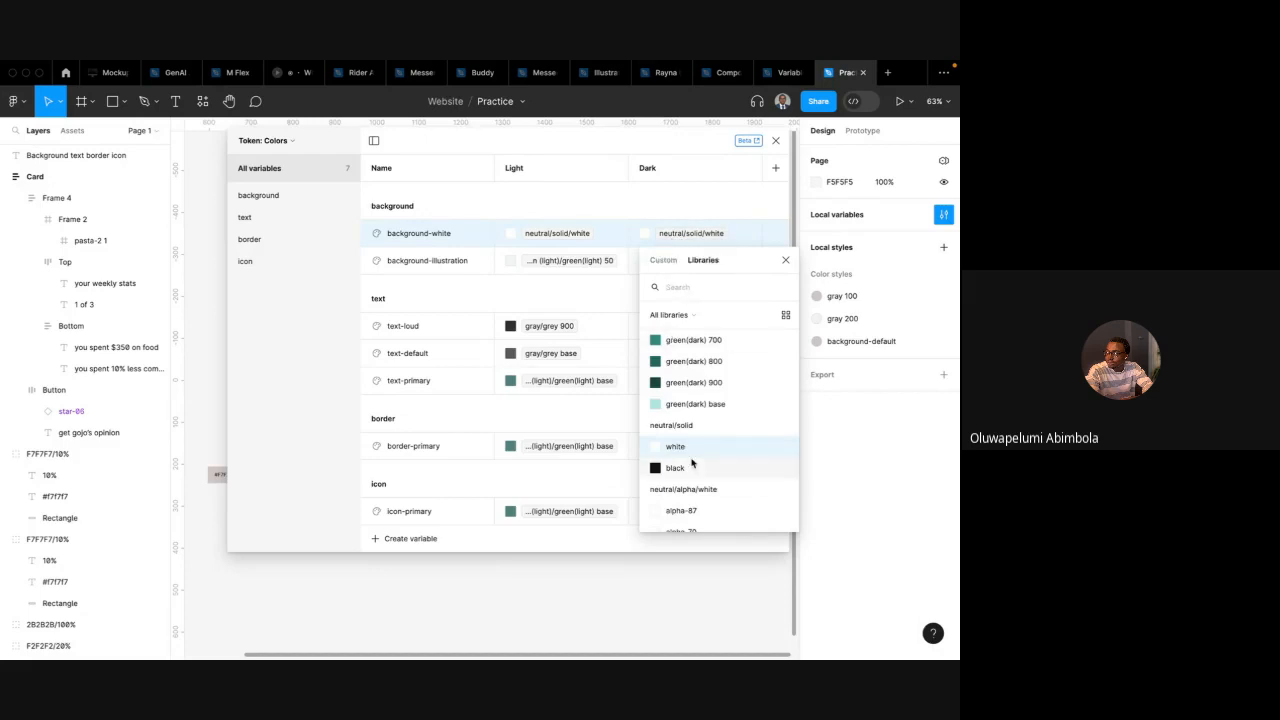
{"action": "left_click", "coordinate": [688, 467]}
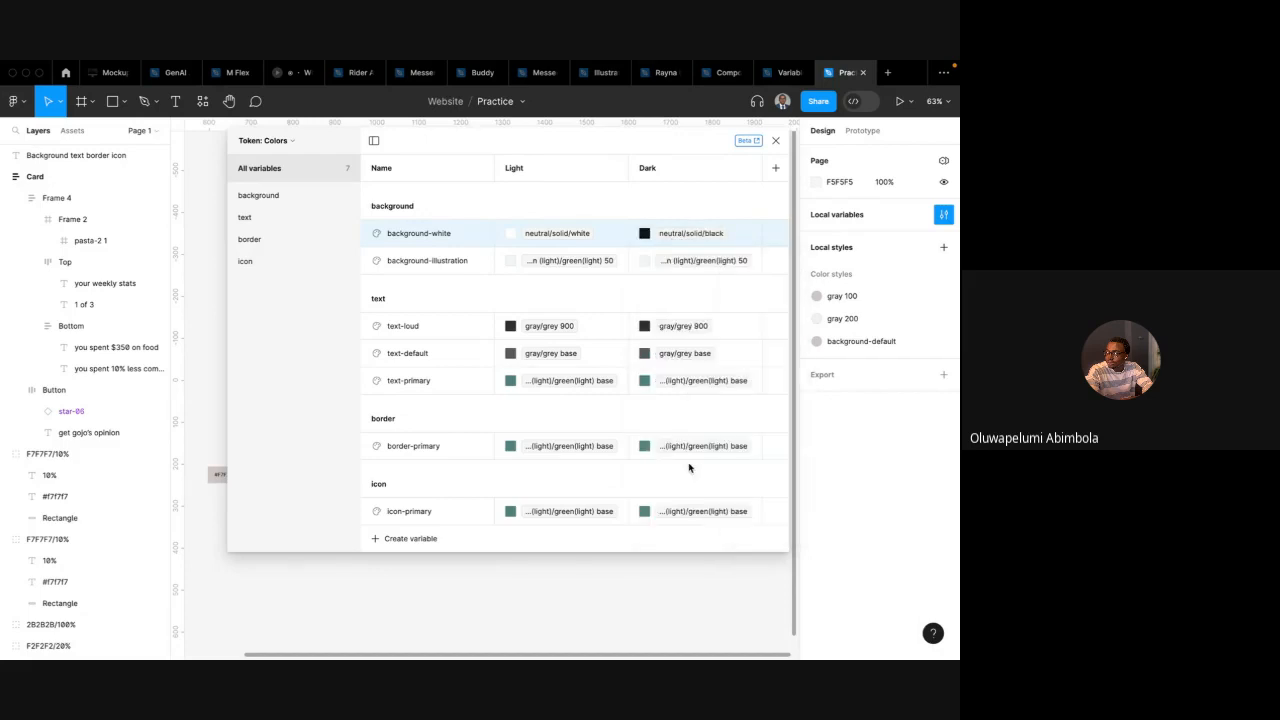
{"action": "left_click", "coordinate": [694, 260]}
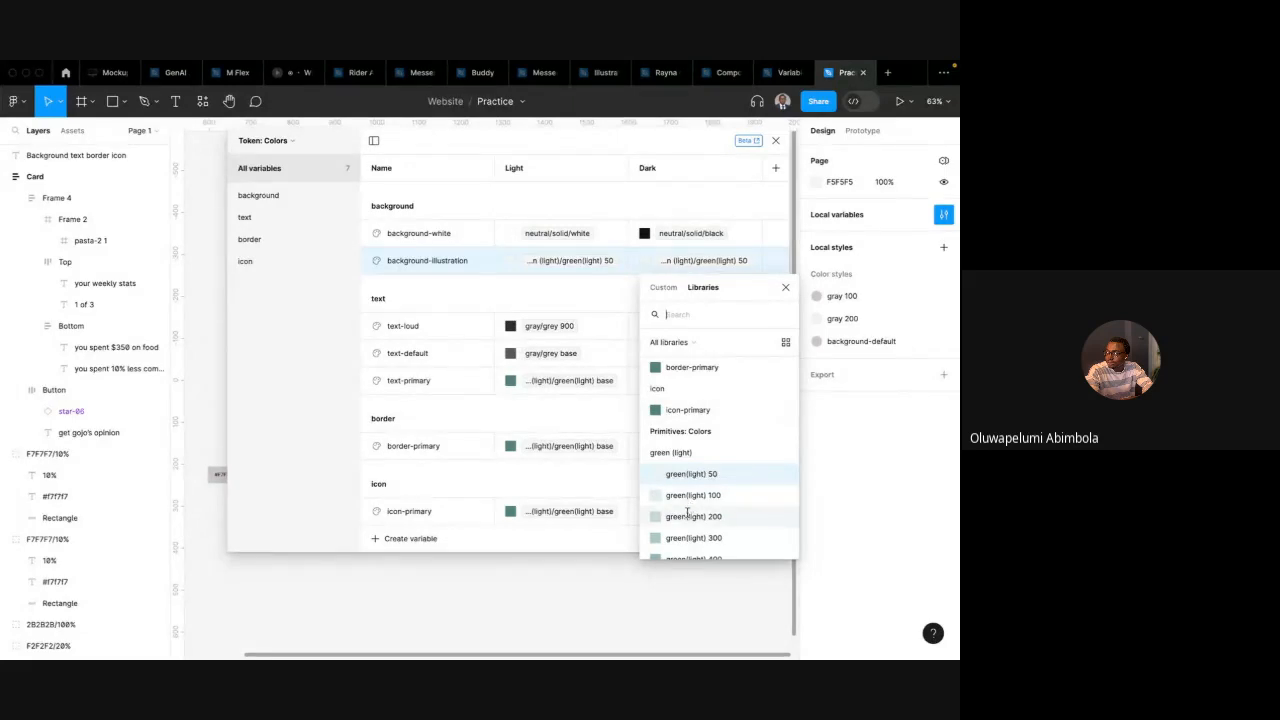
{"action": "left_click", "coordinate": [694, 502]}
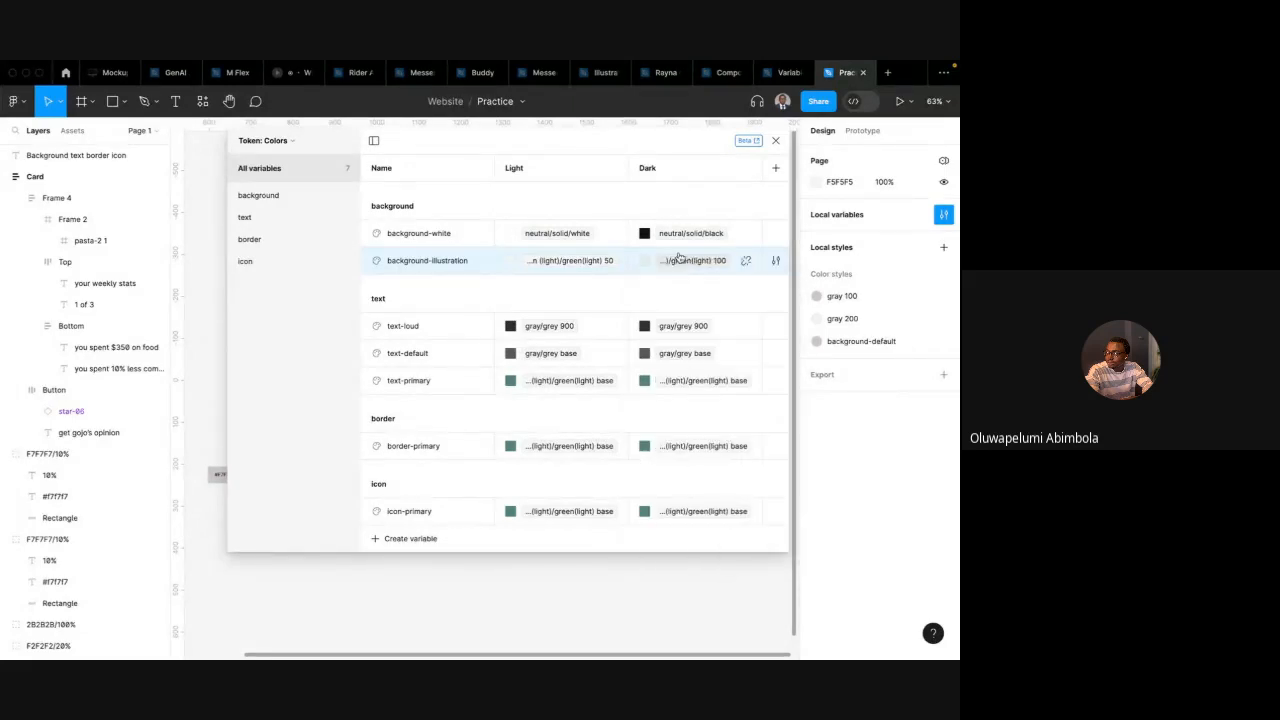
Set the Dark values of text-loud to neutral/alpha/white alpha-87 and text-default to alpha-60
{"action": "left_click", "coordinate": [680, 328]}
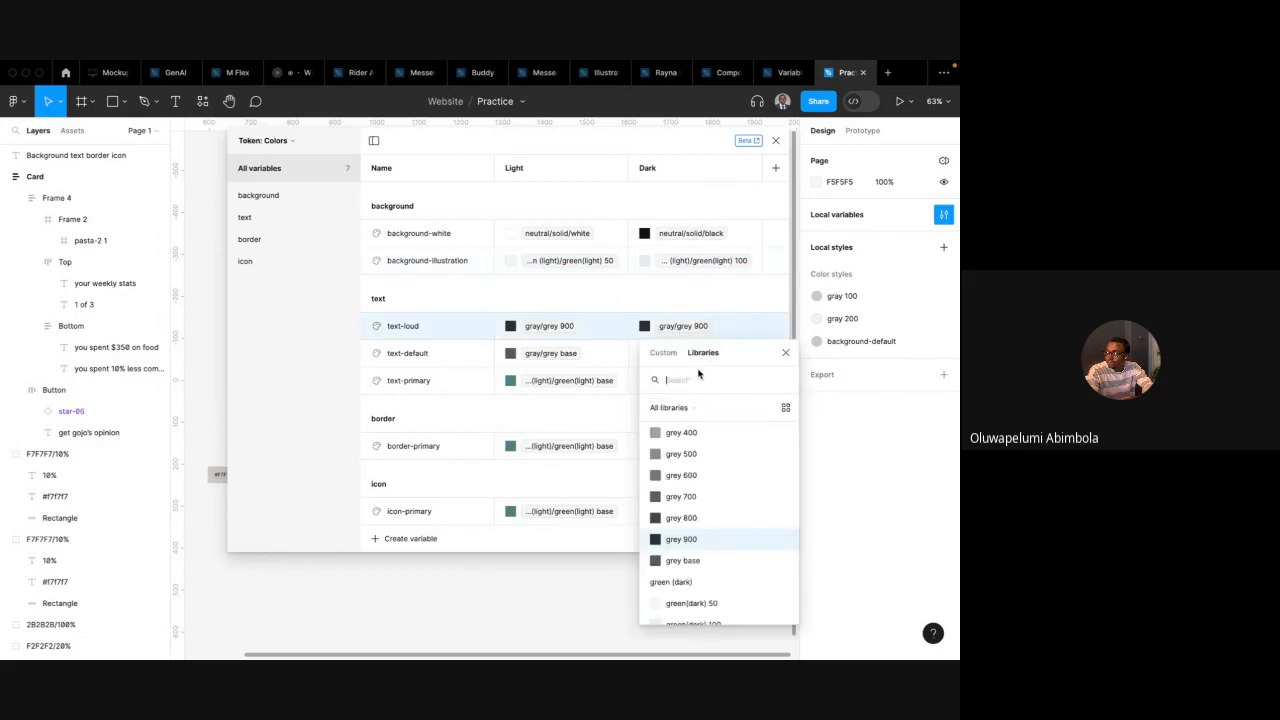
{"action": "type", "text": "alpha"}
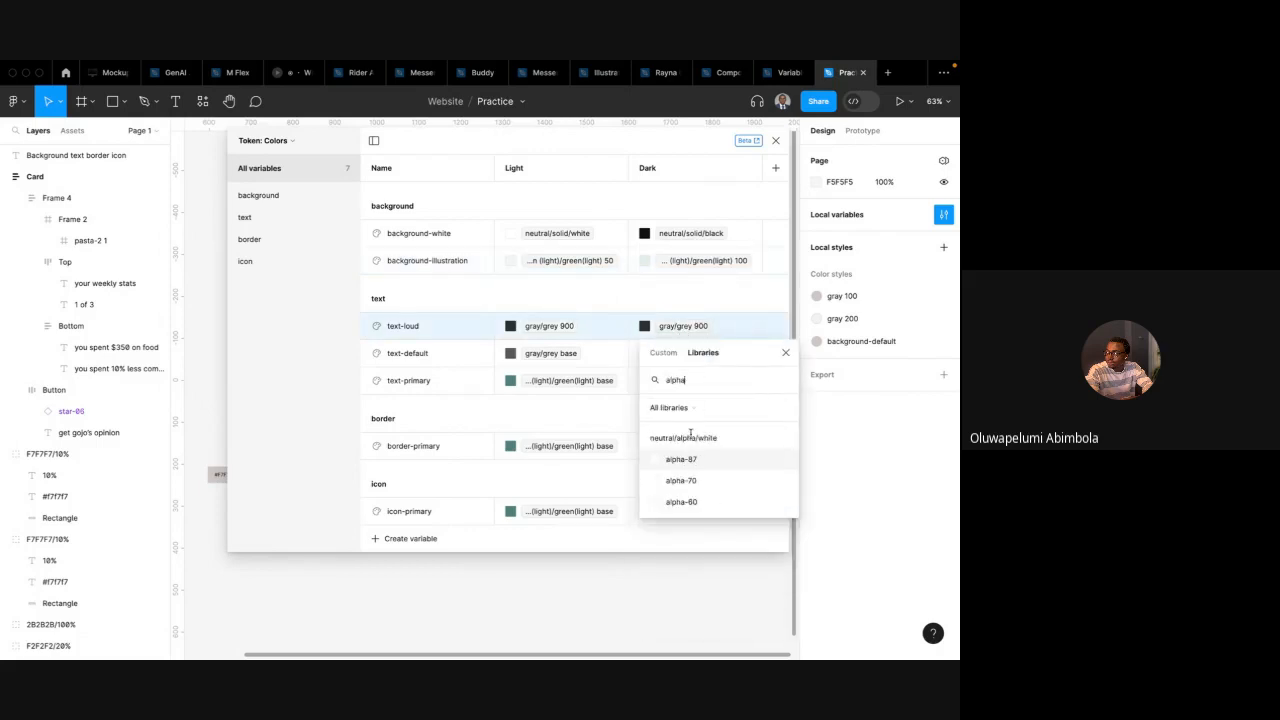
{"action": "left_click", "coordinate": [690, 459]}
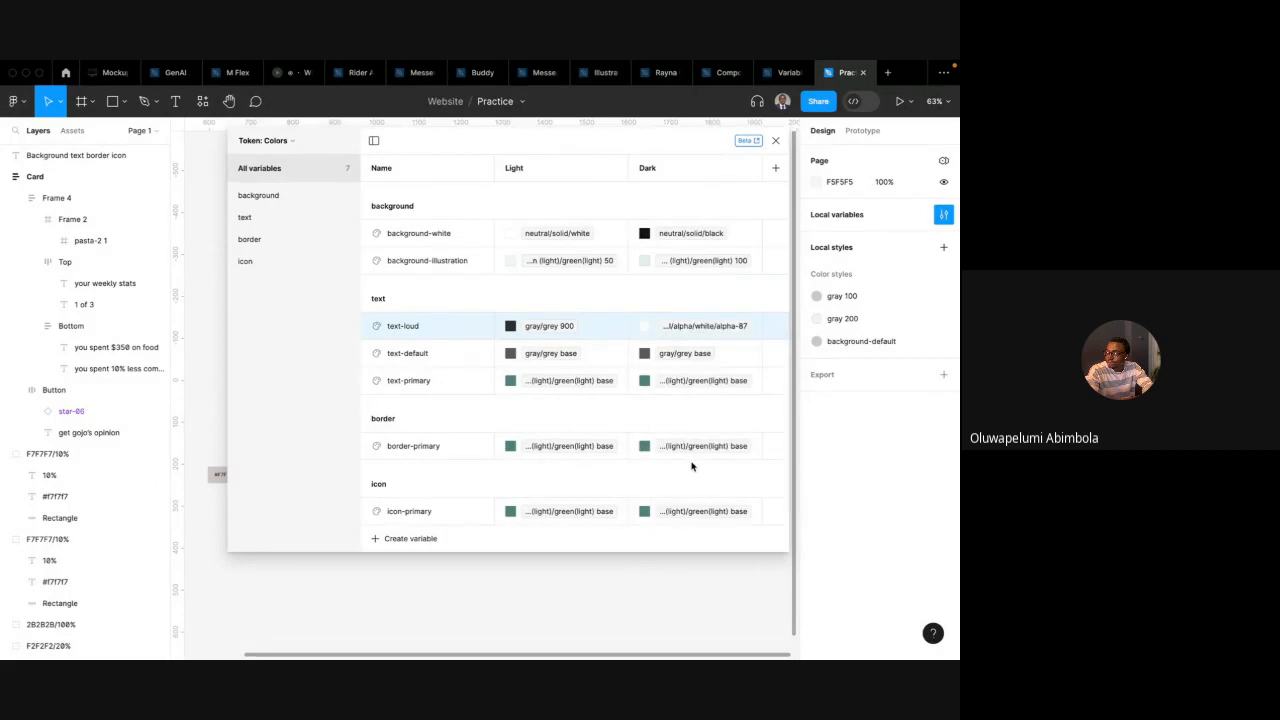
{"action": "left_click", "coordinate": [688, 358]}
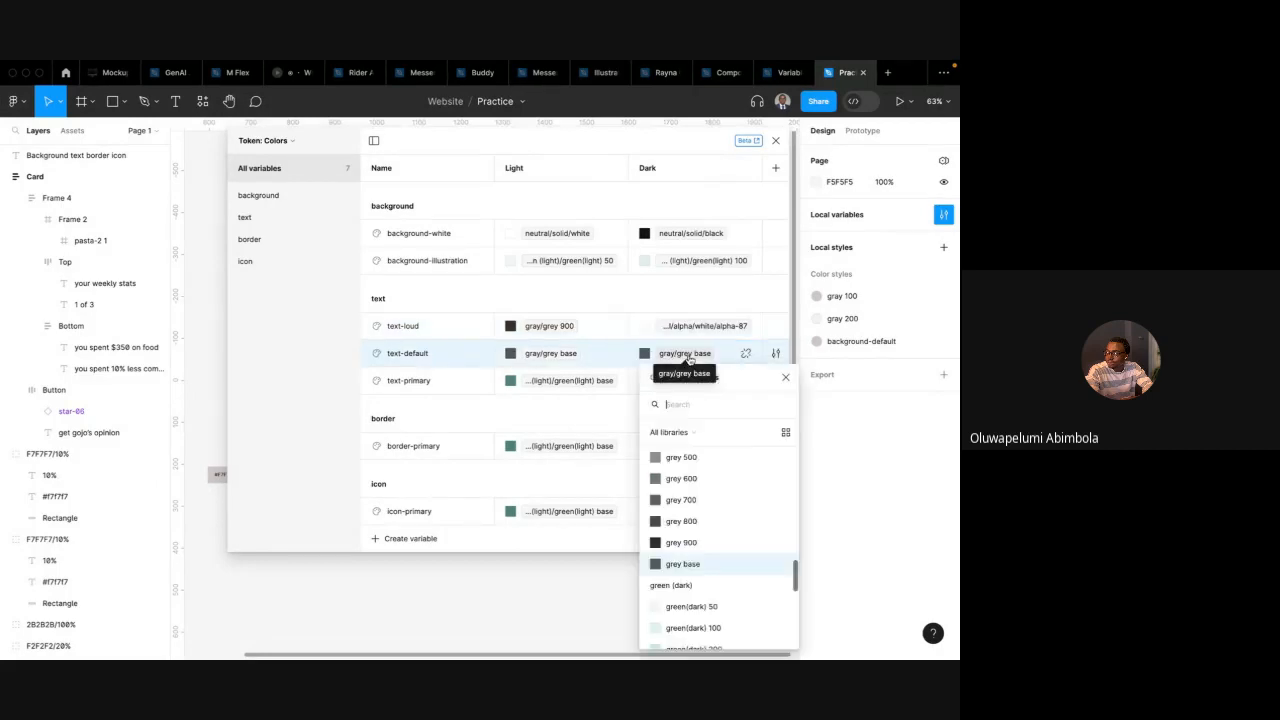
{"action": "left_click", "coordinate": [693, 405]}
{"action": "type", "text": "alpha"}
{"action": "left_click", "coordinate": [696, 505]}
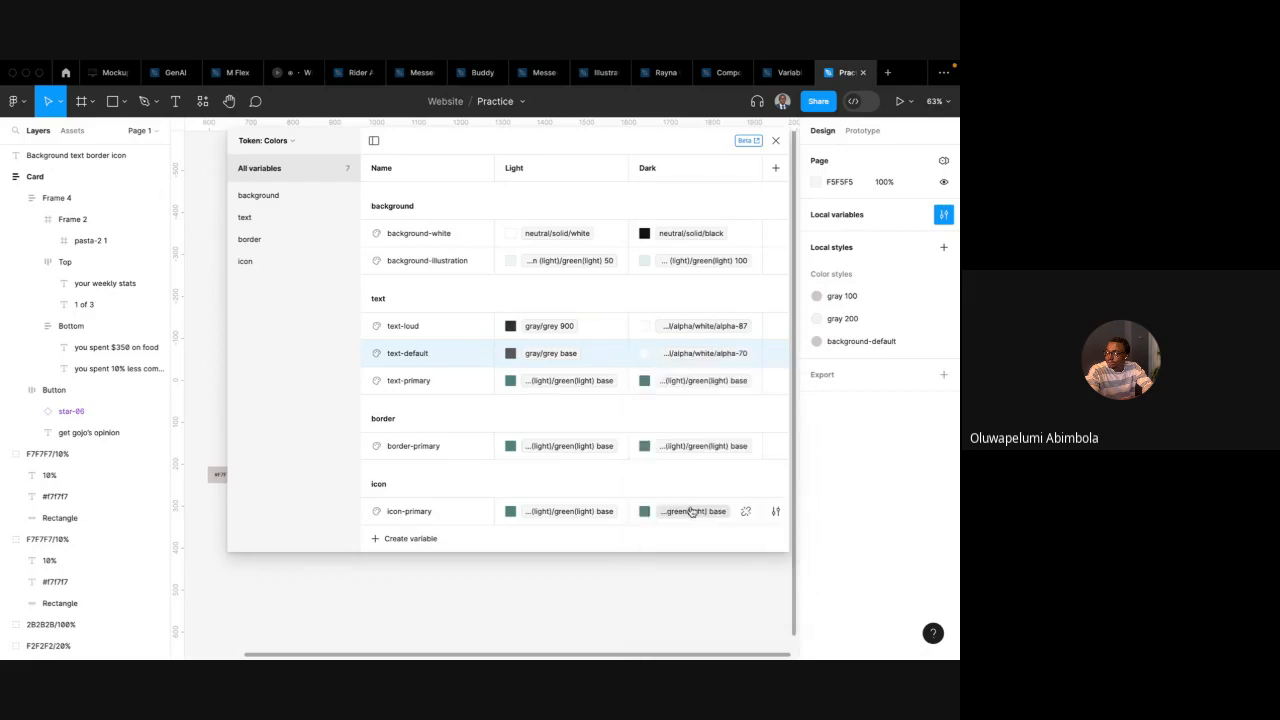
{"action": "left_click", "coordinate": [712, 358]}
{"action": "left_click", "coordinate": [685, 632]}
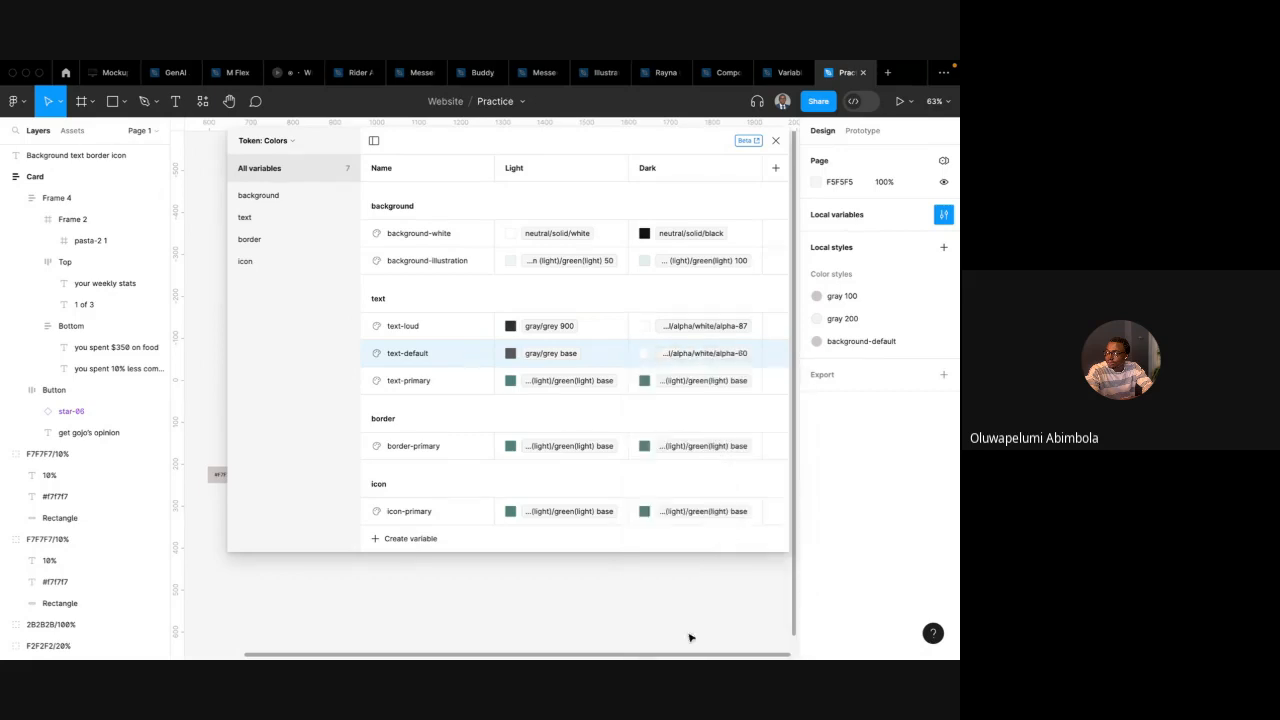
Set the Dark values of text-primary, border-primary and icon-primary to green(dark) base
{"action": "left_click", "coordinate": [676, 384]}
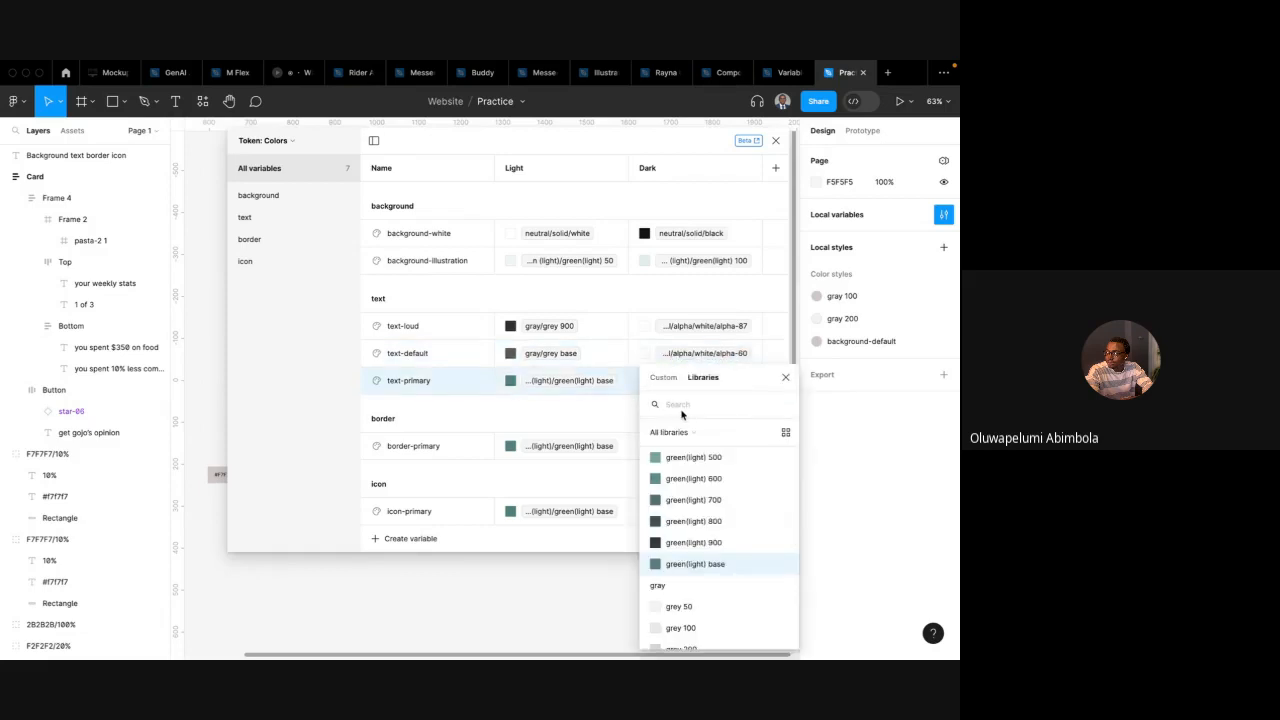
{"action": "type", "text": "green"}
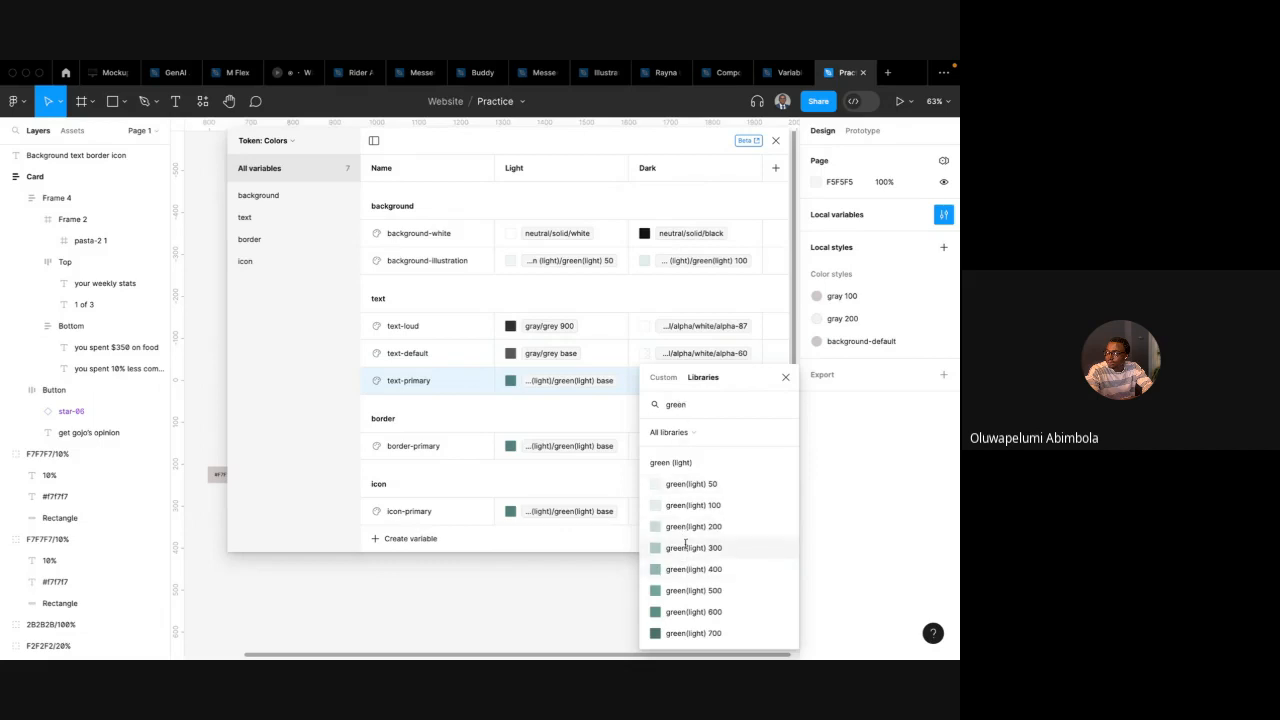
{"action": "scroll", "coordinate": [710, 575], "scroll_direction": "down", "scroll_amount": 5}
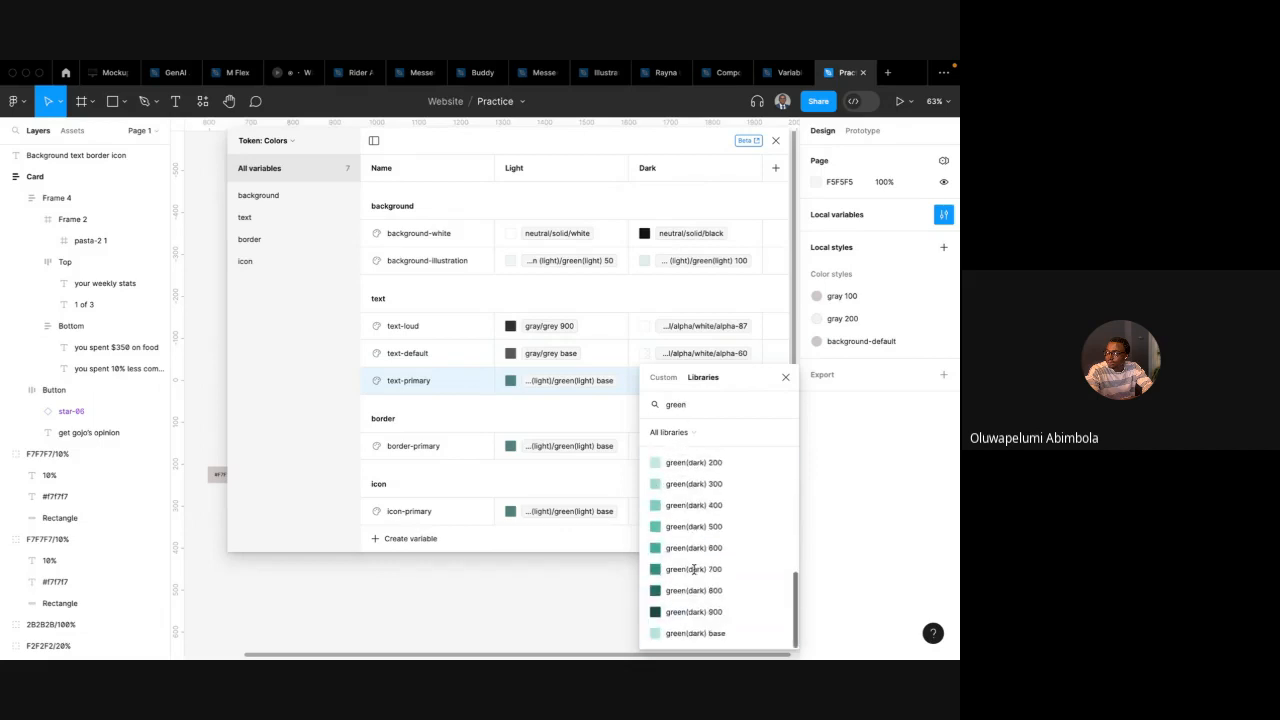
{"action": "left_click", "coordinate": [706, 633]}
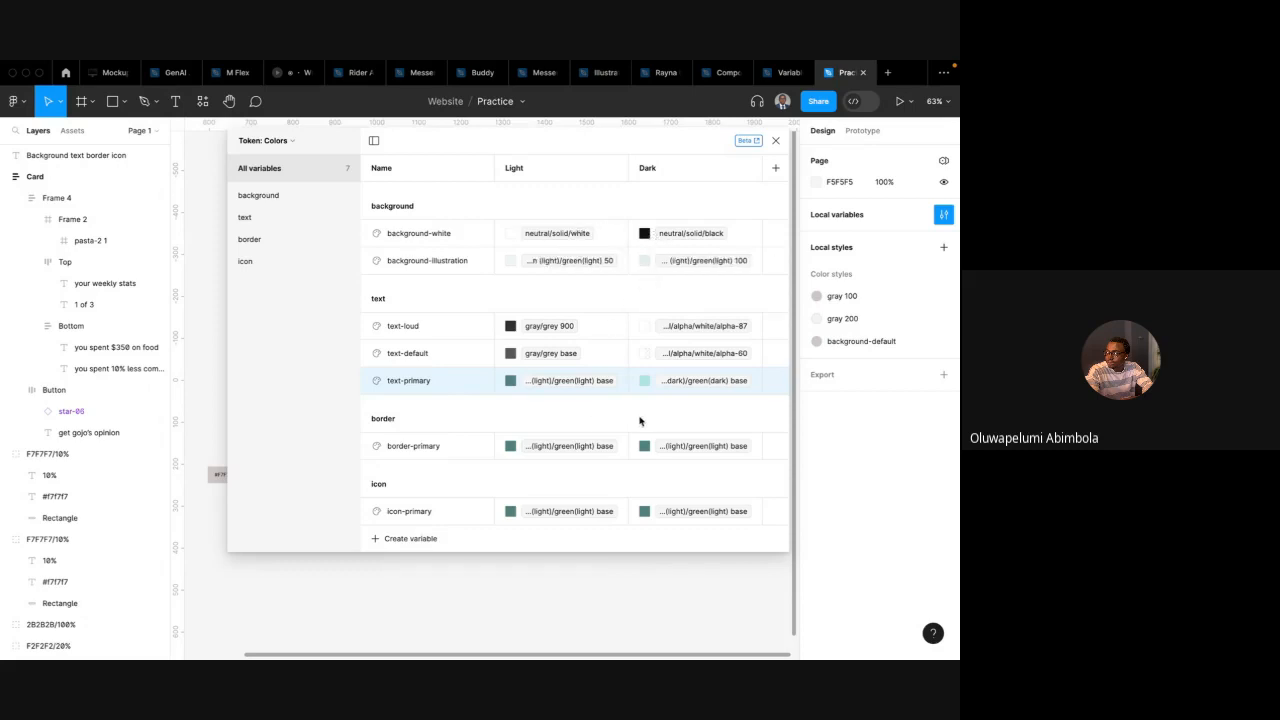
{"action": "left_click", "coordinate": [645, 447]}
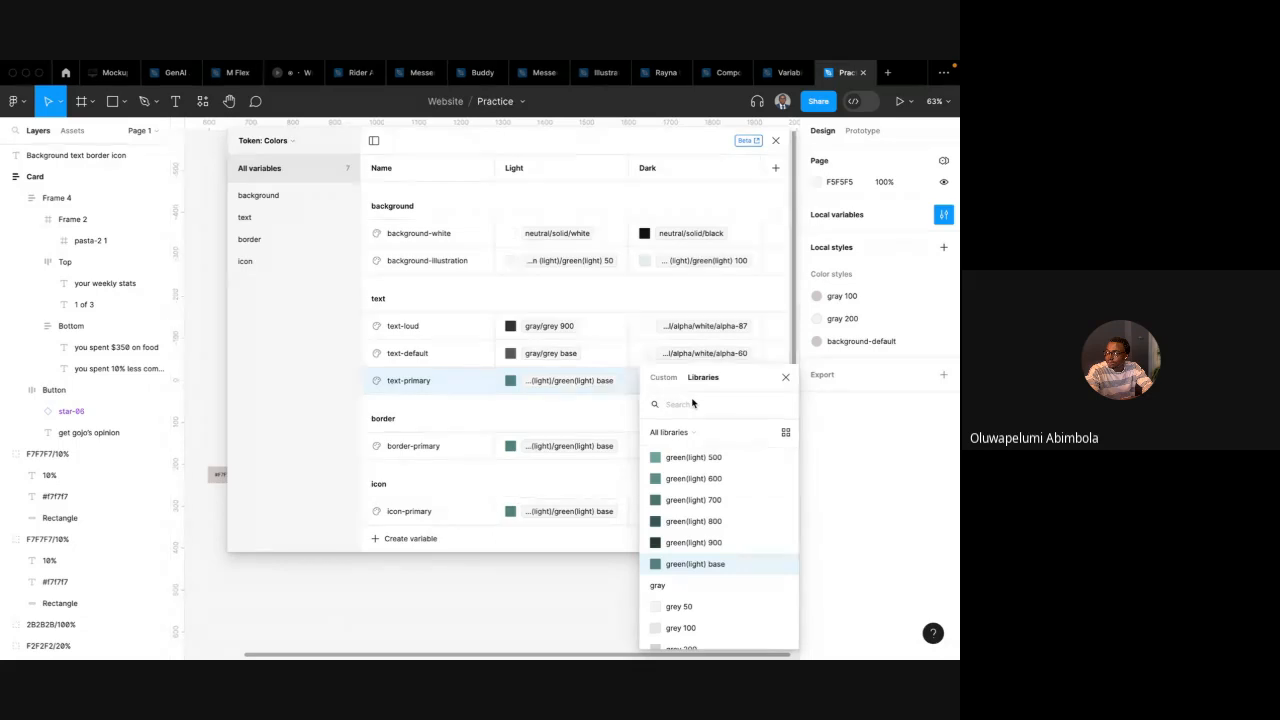
{"action": "type", "text": "green"}
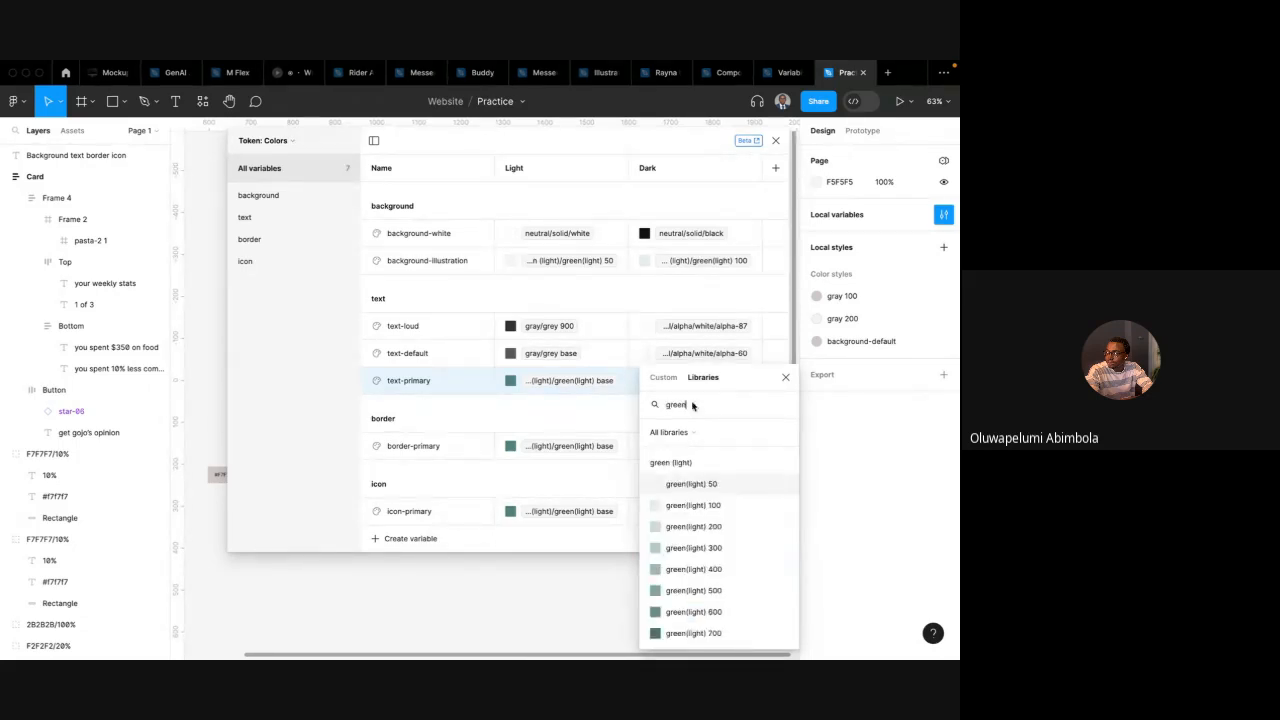
{"action": "scroll", "coordinate": [688, 530], "scroll_direction": "down", "scroll_amount": 5}
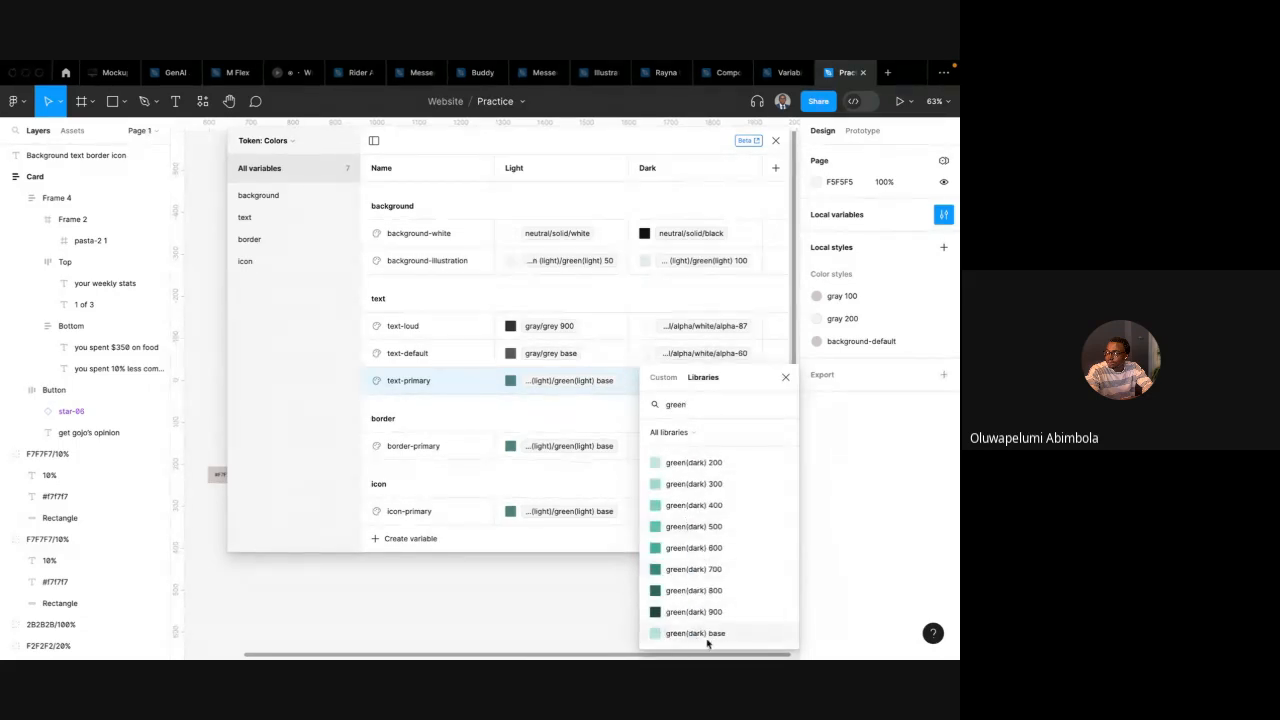
{"action": "left_click", "coordinate": [702, 633]}
{"action": "left_click", "coordinate": [695, 512]}
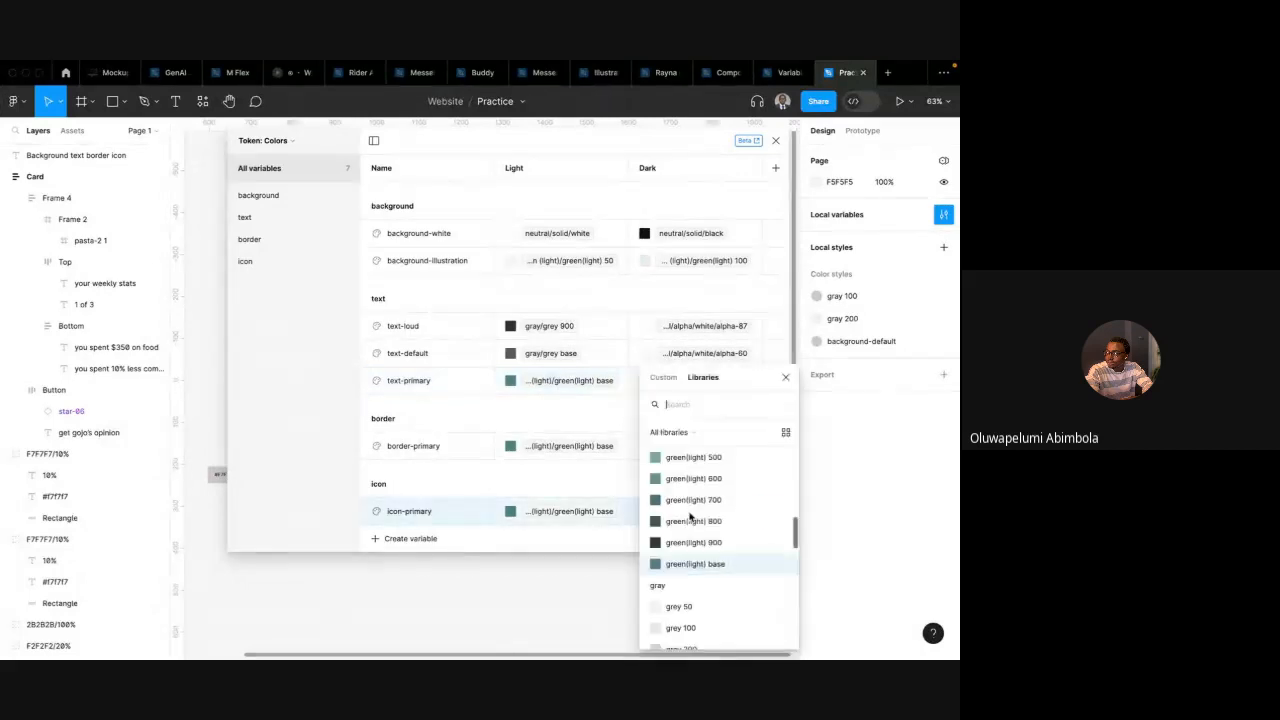
{"action": "type", "text": "green"}
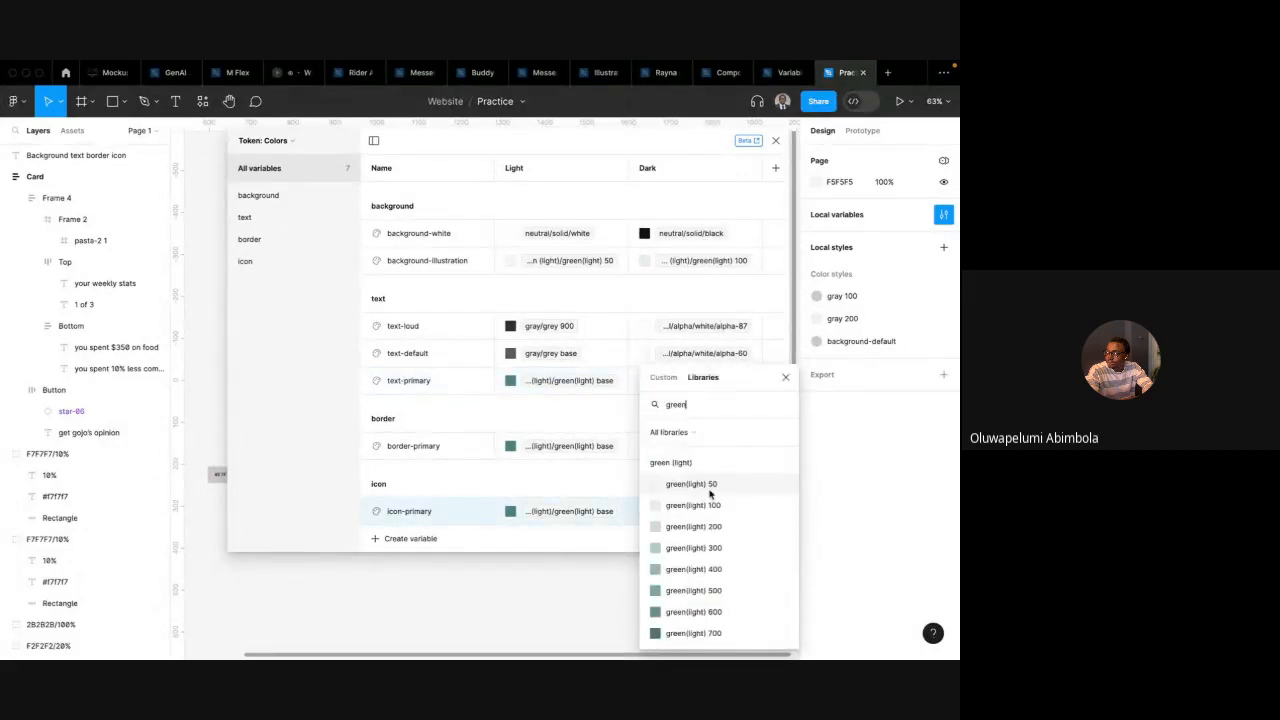
{"action": "scroll", "coordinate": [710, 540], "scroll_direction": "down", "scroll_amount": 5}
{"action": "left_click", "coordinate": [706, 634]}
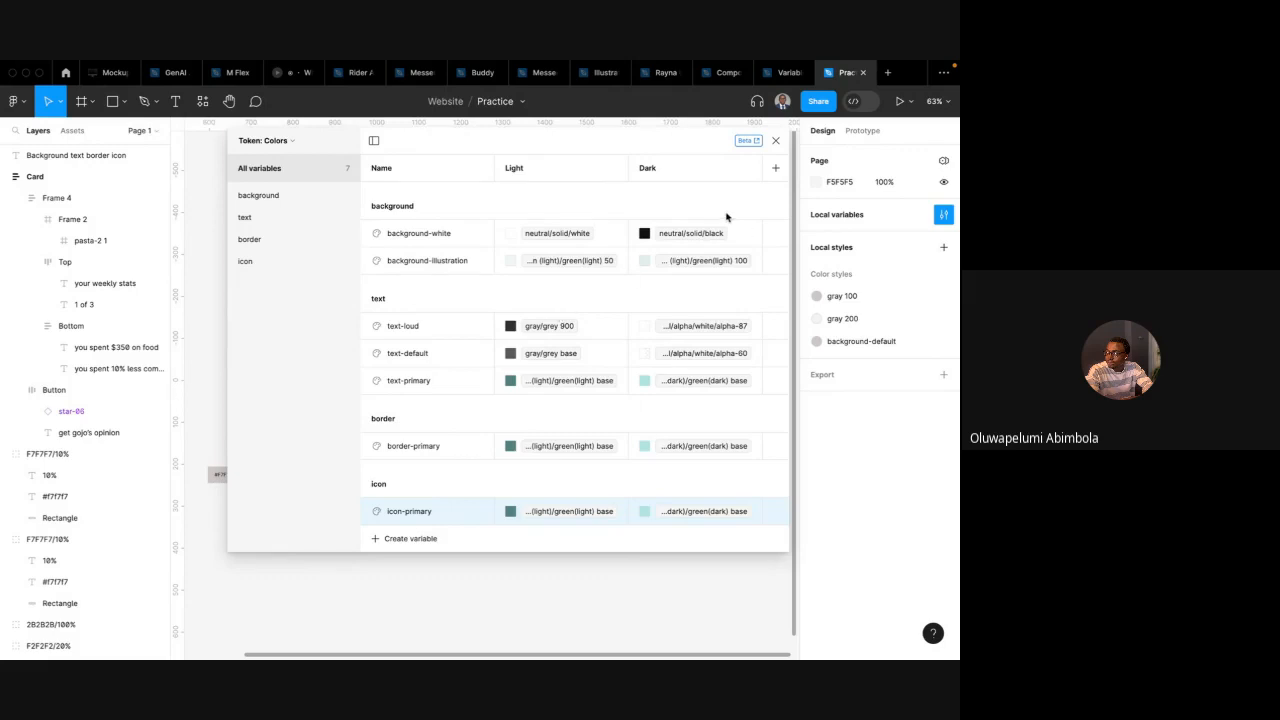
Close the variables window and wrap the card in a new frame about 636 × 652
{"action": "left_click", "coordinate": [775, 140]}
{"action": "scroll", "coordinate": [600, 270], "scroll_direction": "down", "scroll_amount": 3}
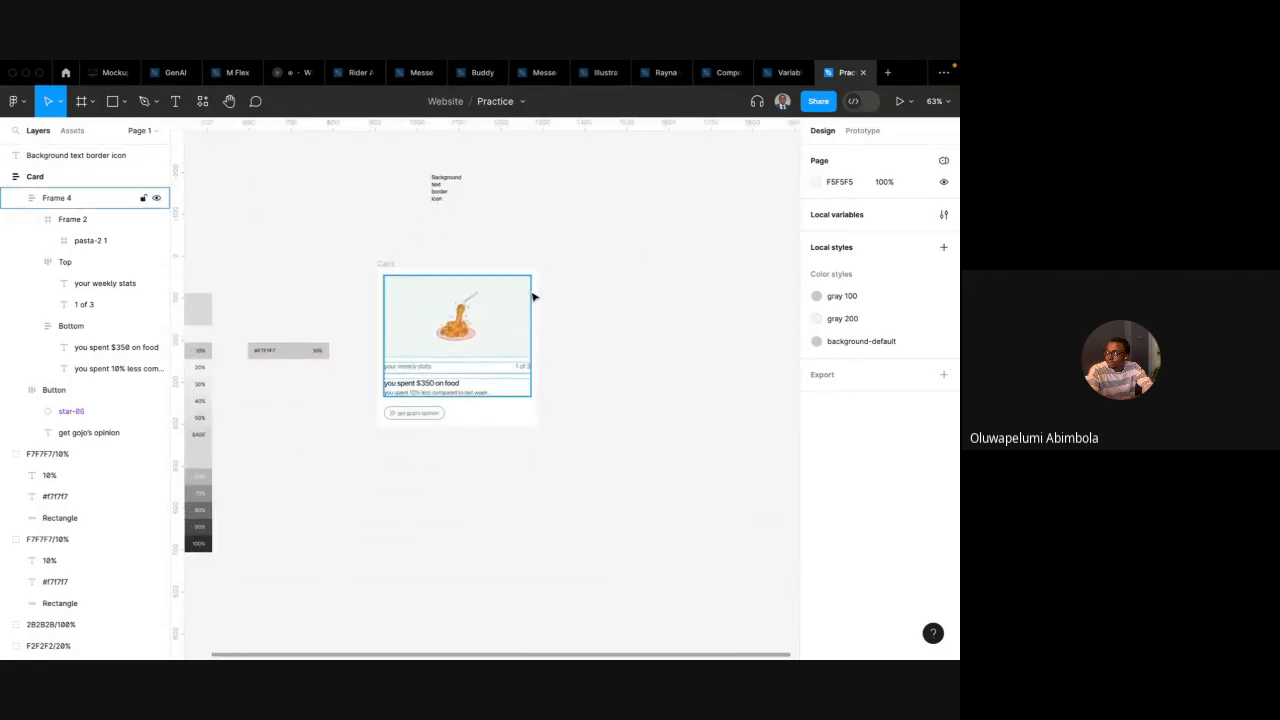
{"action": "scroll", "coordinate": [533, 297], "scroll_direction": "down", "scroll_amount": 3}
{"action": "left_click_drag", "start_coordinate": [457, 274], "coordinate": [608, 417]}
{"action": "key", "text": "f"}
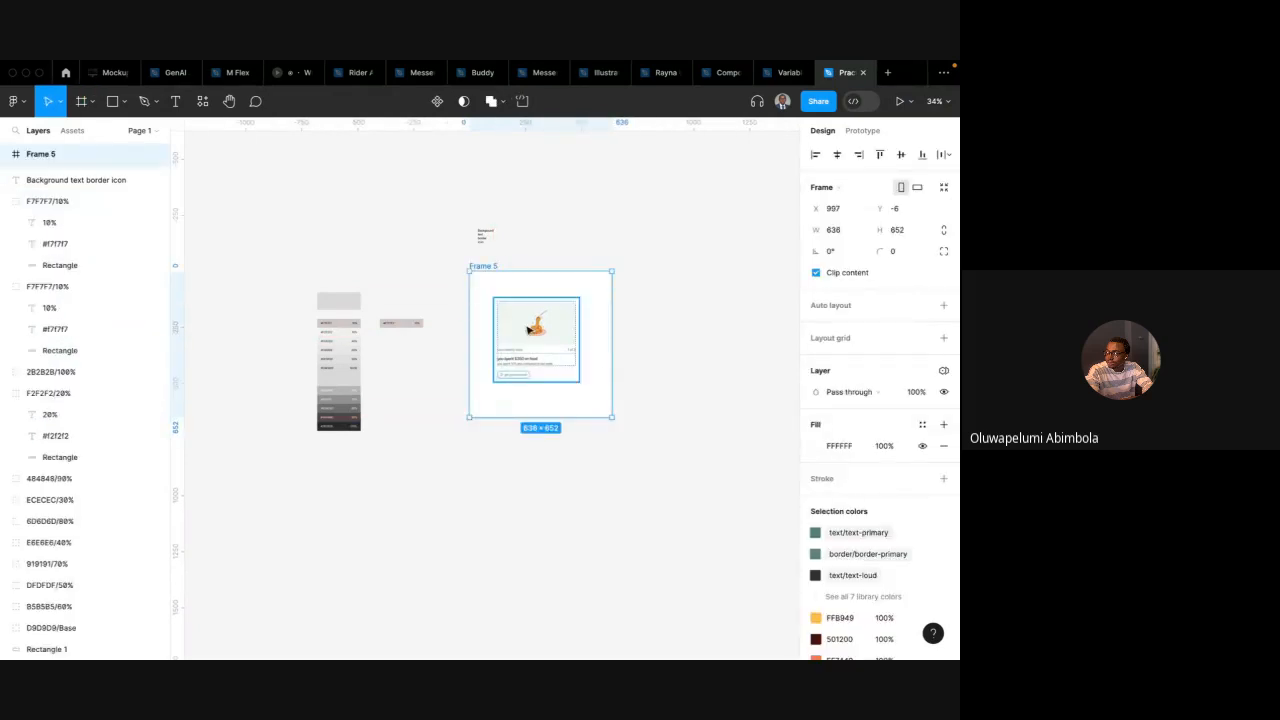
Set the wrapping frame's fill colour to E6E6E6
{"action": "left_click", "coordinate": [530, 330]}
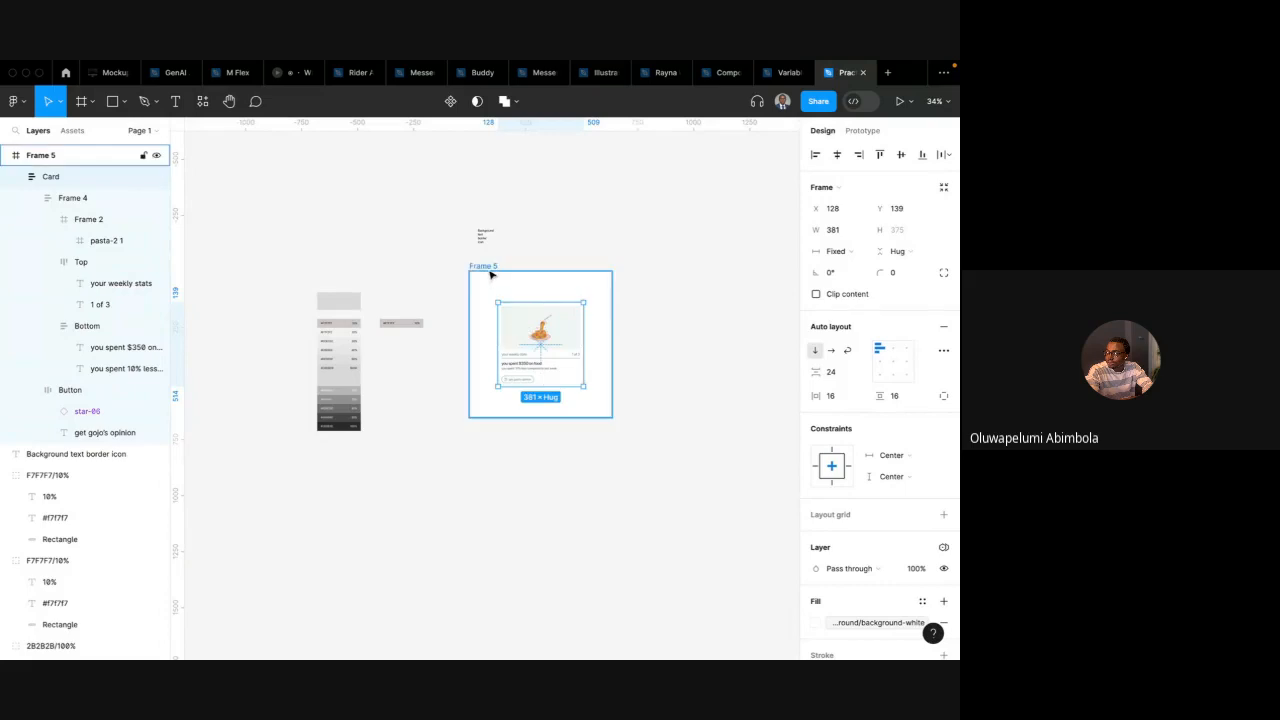
{"action": "left_click", "coordinate": [484, 266]}
{"action": "left_click", "coordinate": [839, 447]}
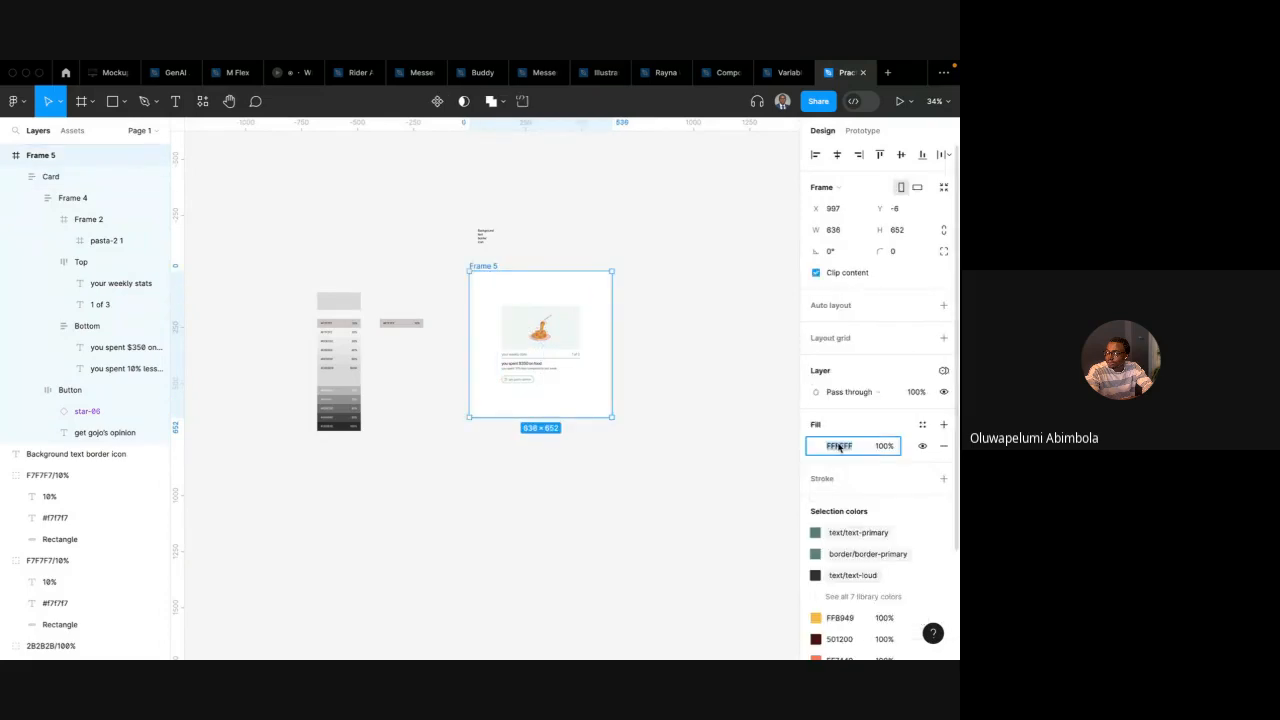
{"action": "type", "text": "e5"}
{"action": "key", "text": "Return"}
{"action": "left_click", "coordinate": [706, 414]}
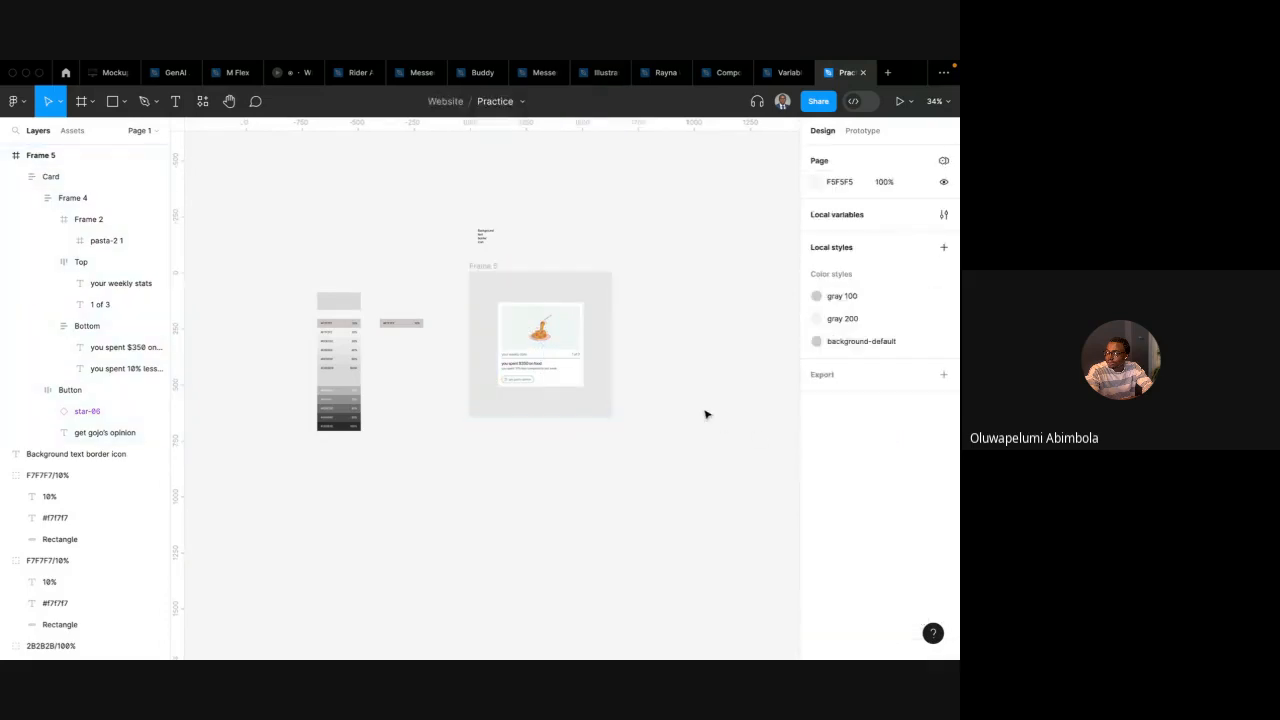
Rename the wrapping frame Light and duplicate it
{"action": "double_click", "coordinate": [484, 266]}
{"action": "type", "text": "Light"}
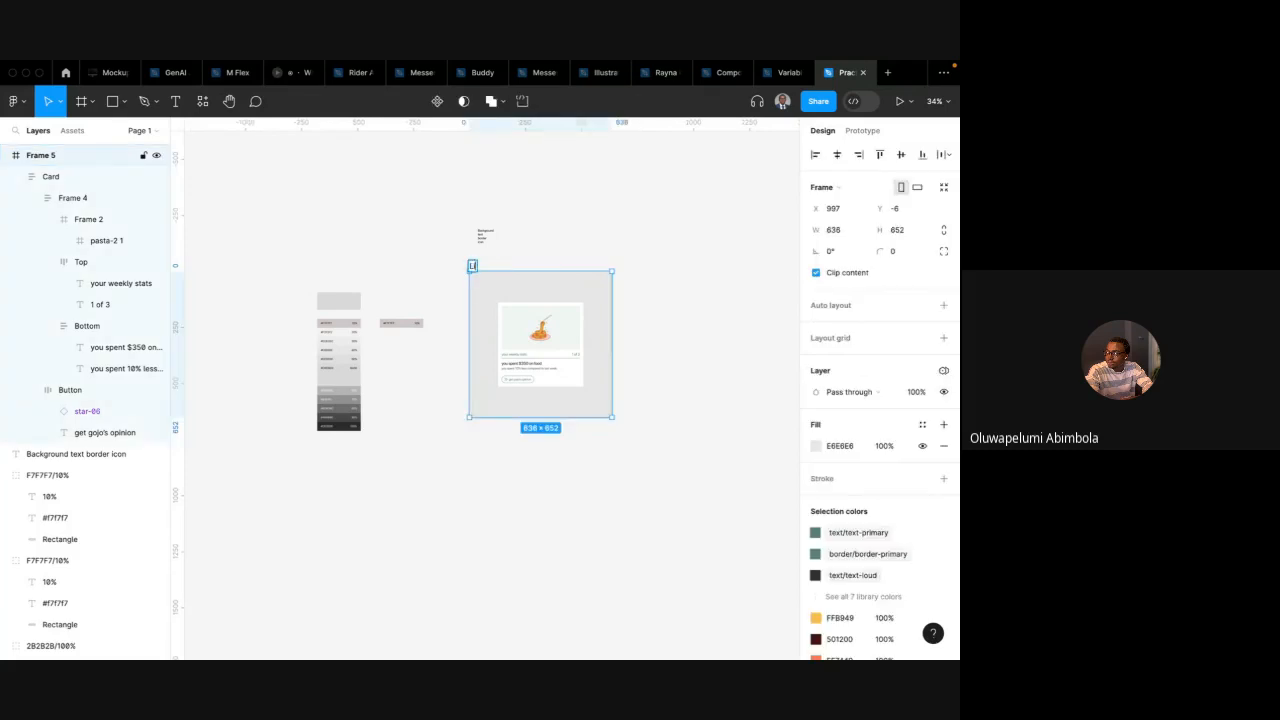
{"action": "key", "text": "Return"}
{"action": "key", "text": "ctrl+d"}
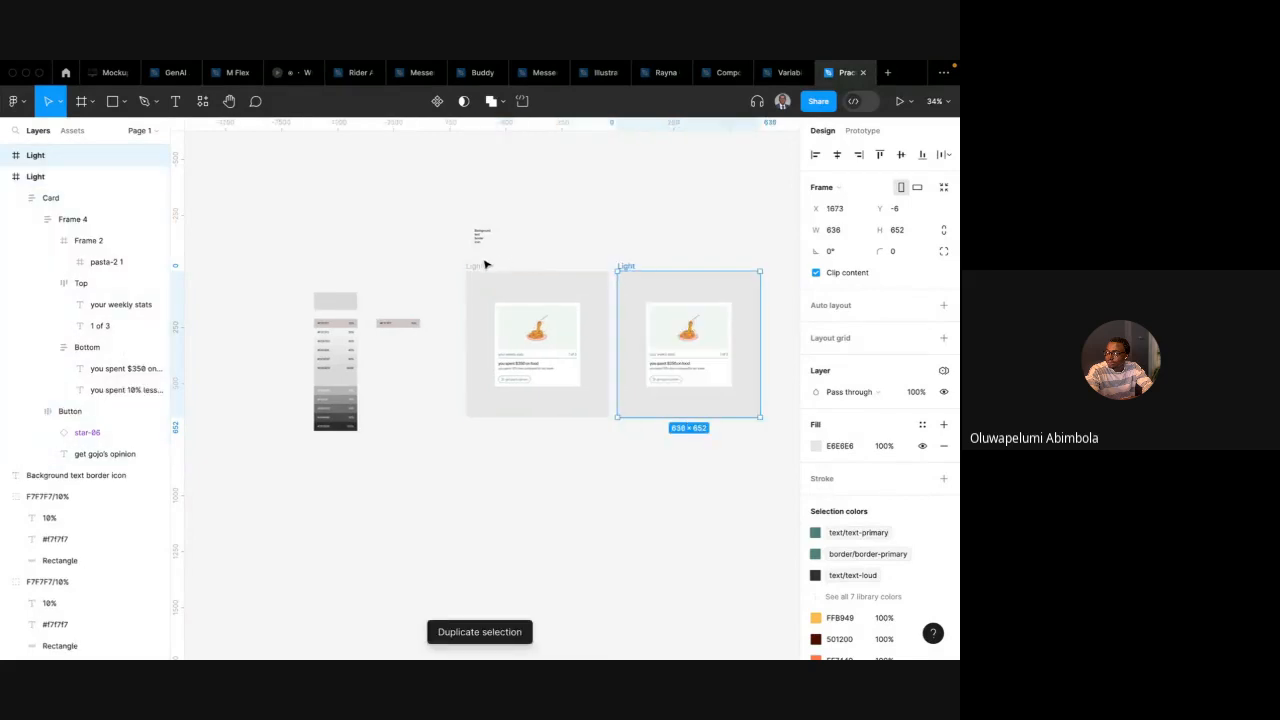
Set the original frame's Token: Colors variable mode to Light
{"action": "left_click", "coordinate": [476, 268]}
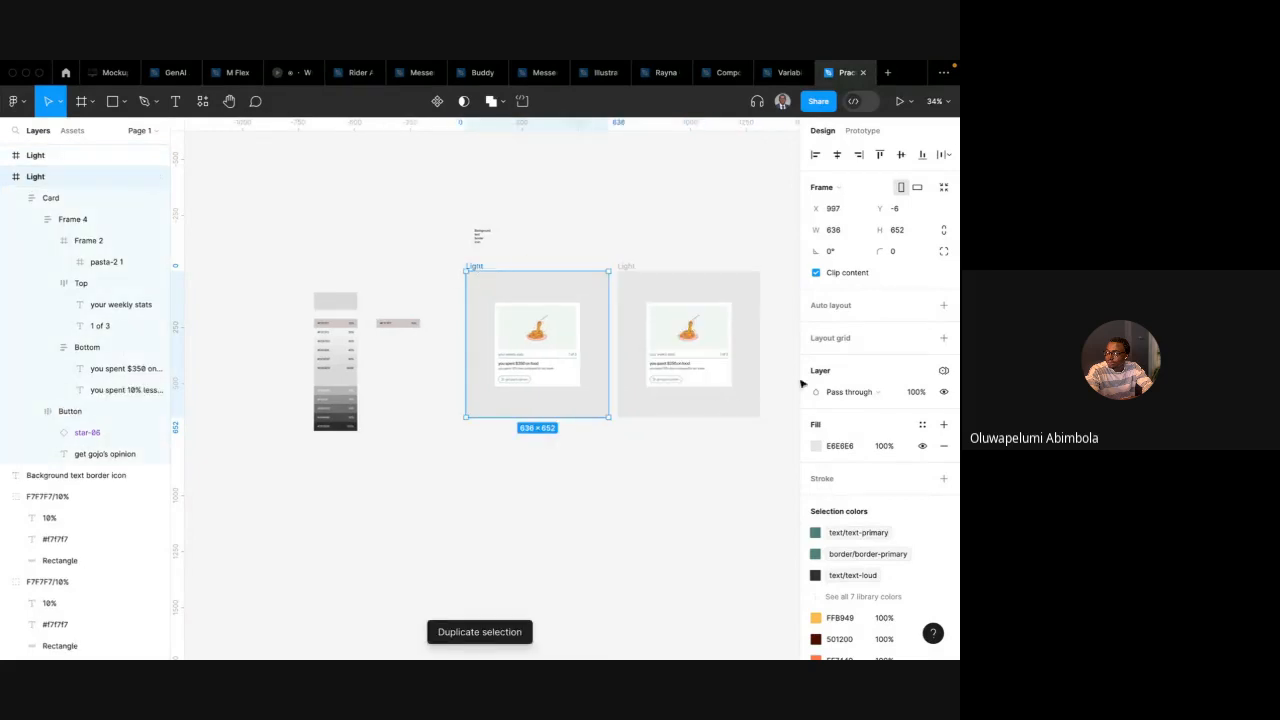
{"action": "left_click", "coordinate": [942, 372]}
{"action": "mouse_move", "coordinate": [885, 411]}
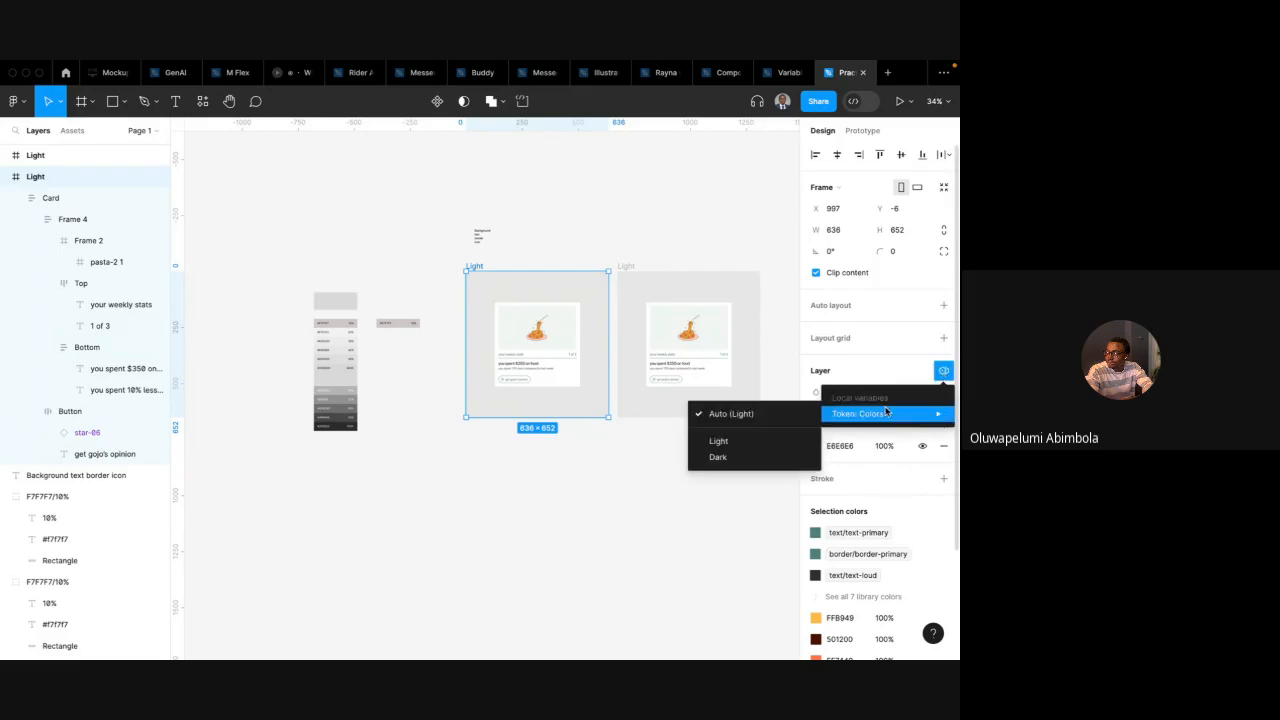
{"action": "left_click", "coordinate": [735, 440]}
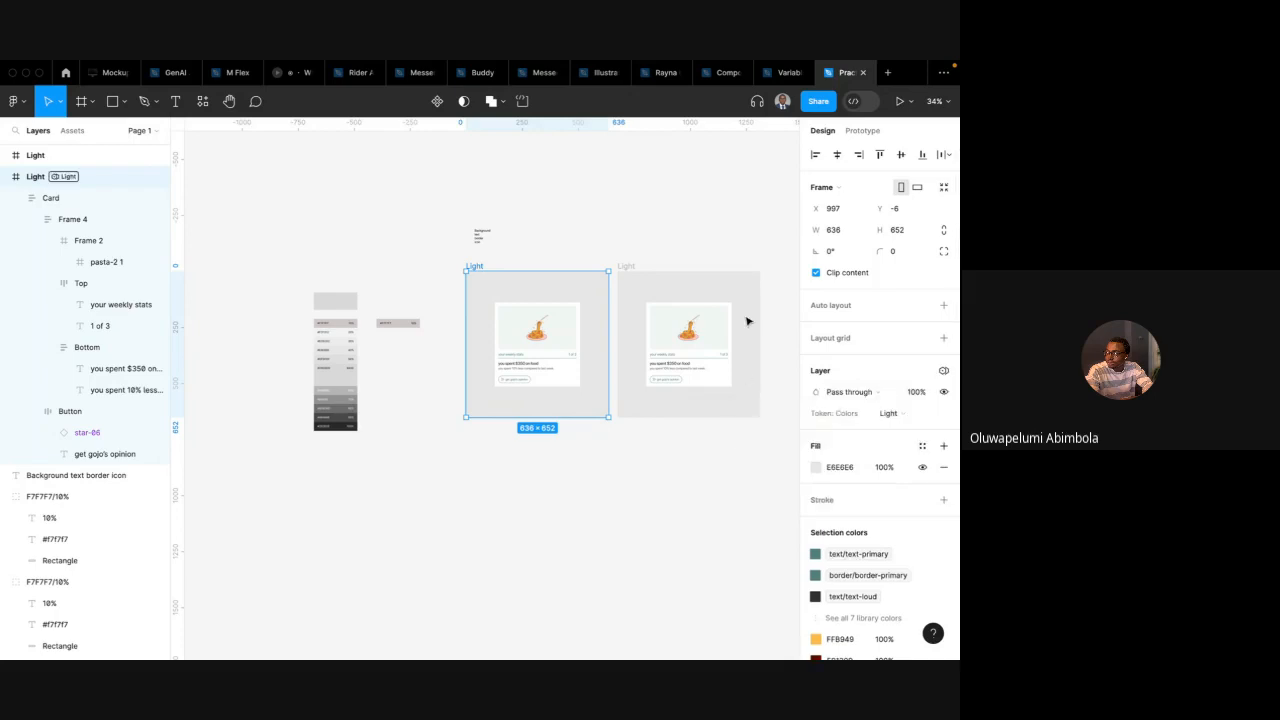
Set the duplicated frame's Token: Colors variable mode to Dark
{"action": "left_click", "coordinate": [626, 267]}
{"action": "left_click", "coordinate": [943, 371]}
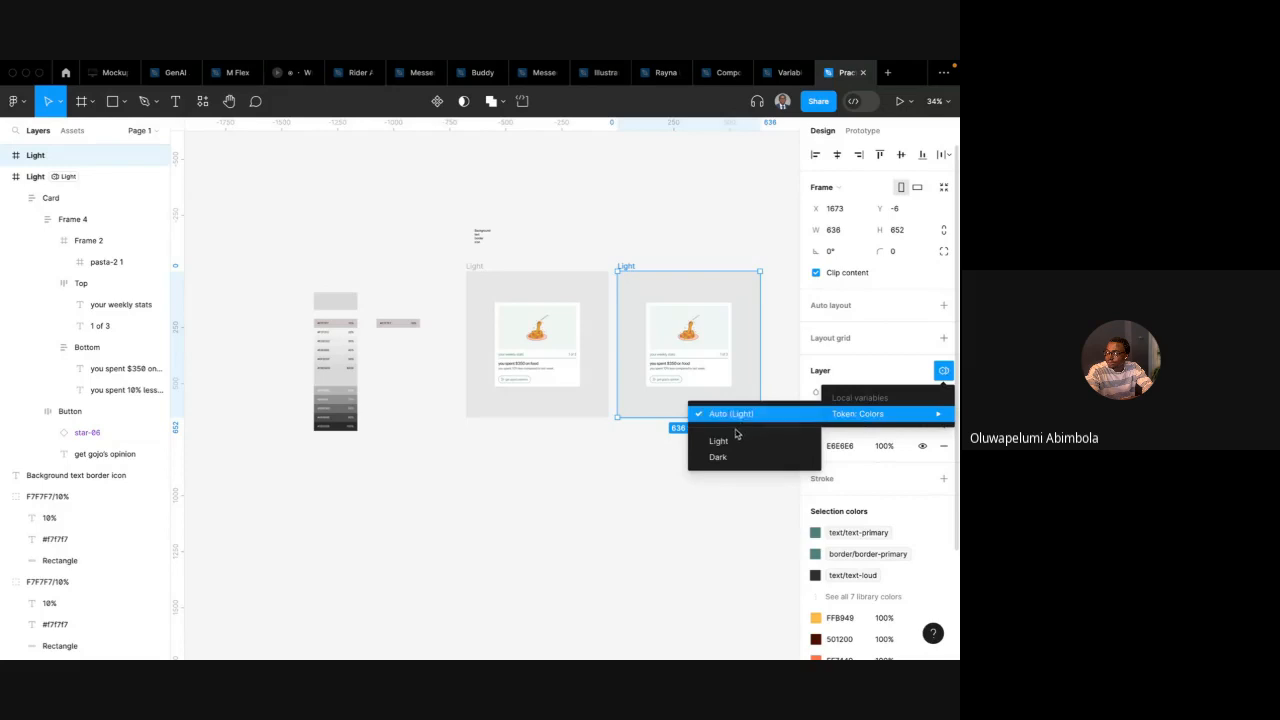
{"action": "left_click", "coordinate": [725, 458]}
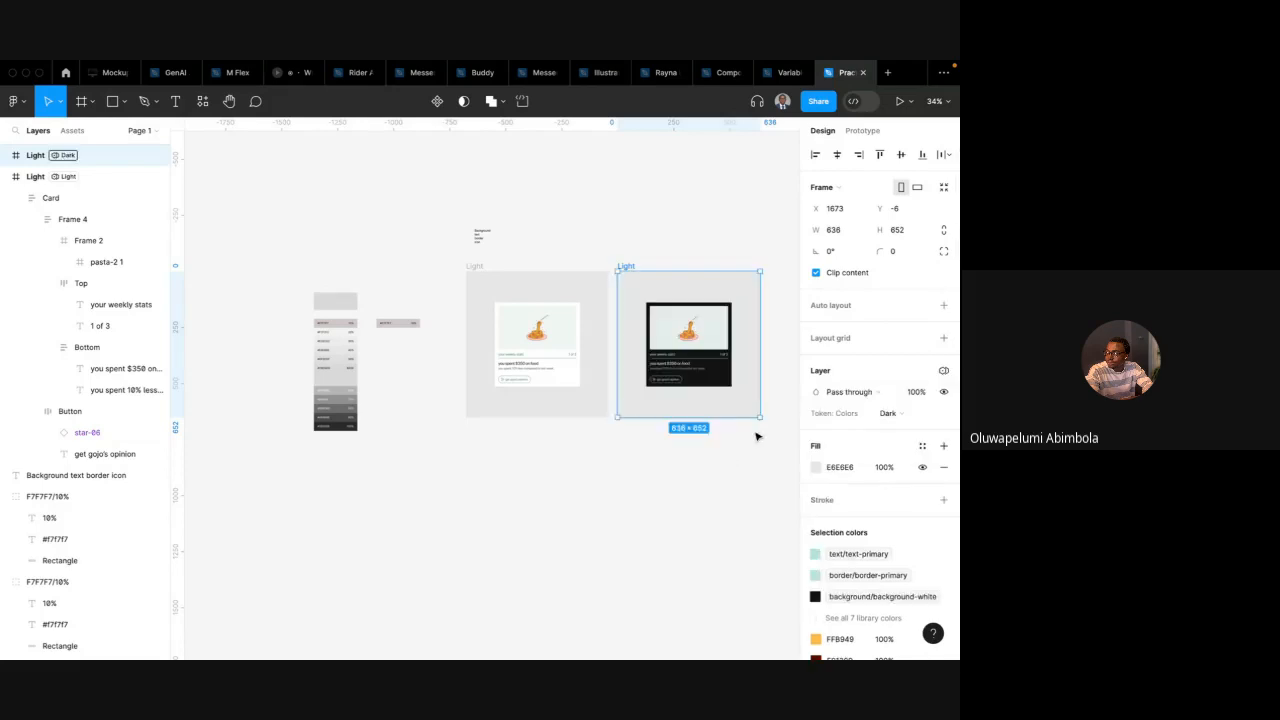
Try to set the card in the duplicated frame to the Dark mode of Token: Colors
{"action": "scroll", "coordinate": [757, 434], "scroll_direction": "up", "scroll_amount": 3}
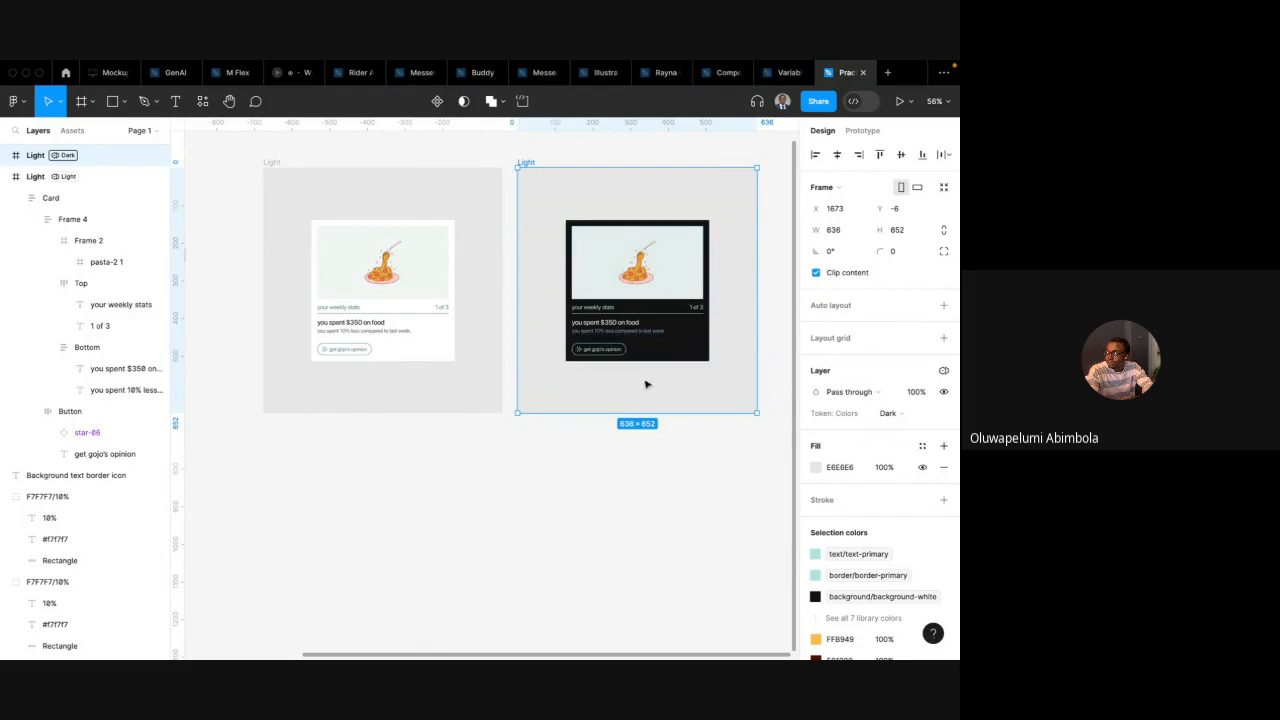
{"action": "left_click", "coordinate": [609, 315]}
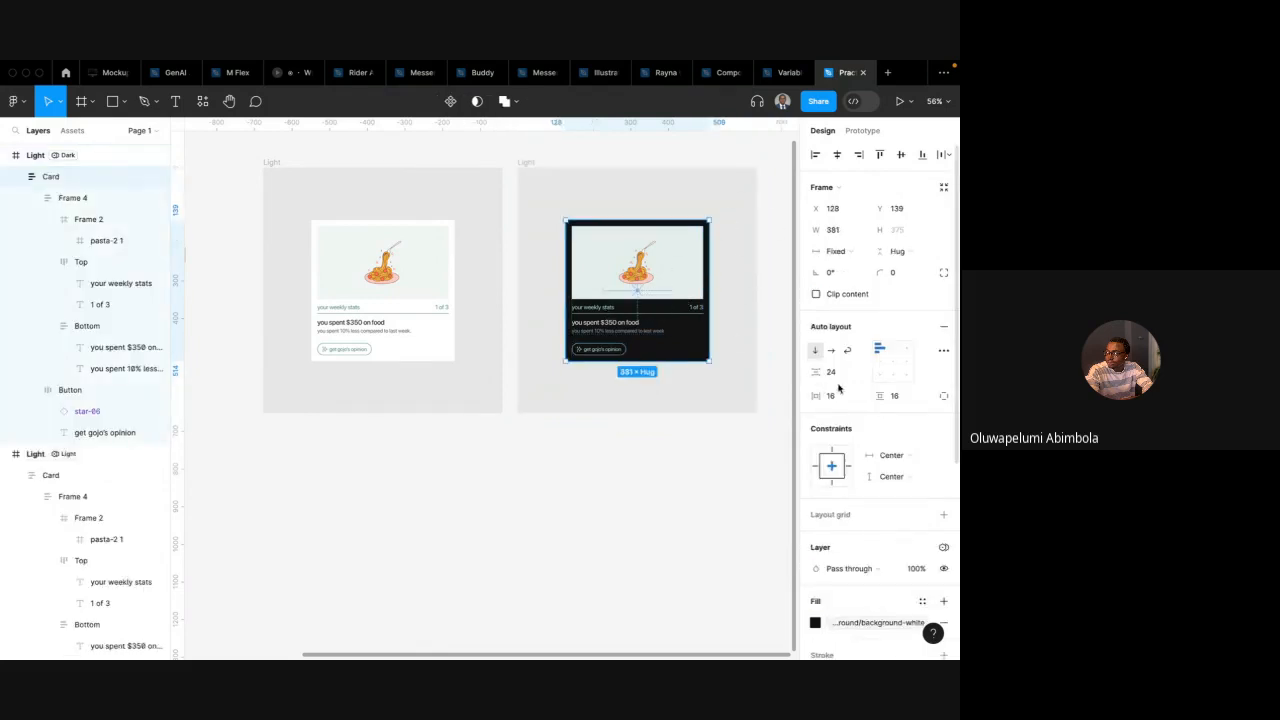
{"action": "left_click", "coordinate": [943, 547]}
{"action": "mouse_move", "coordinate": [895, 590]}
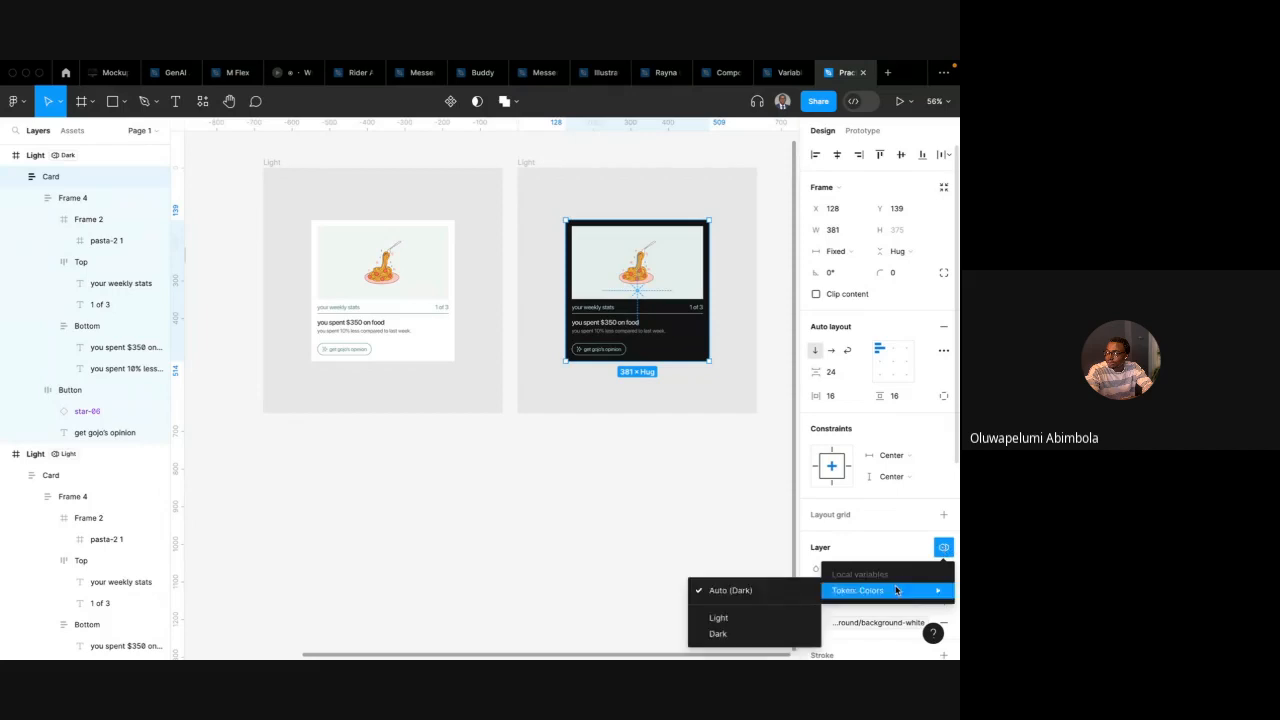
{"action": "left_click", "coordinate": [716, 430]}
{"action": "scroll", "coordinate": [717, 437], "scroll_direction": "down", "scroll_amount": 5}
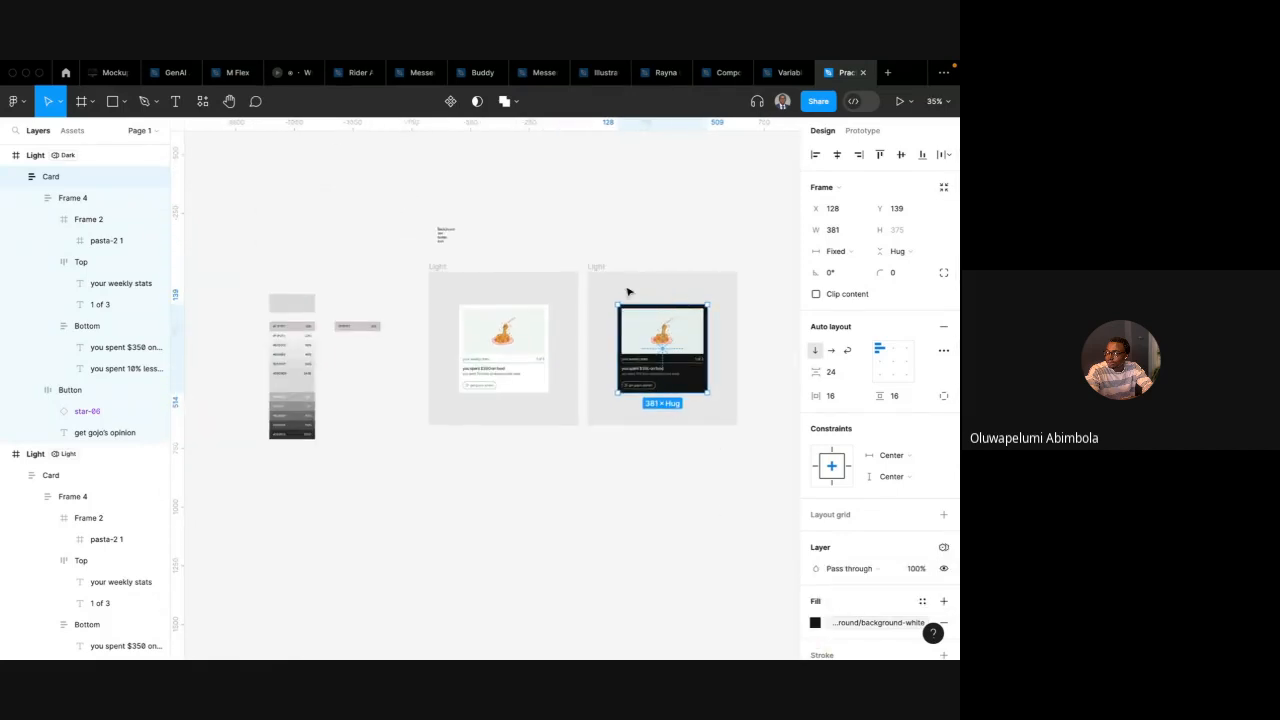
{"action": "scroll", "coordinate": [628, 292], "scroll_direction": "up", "scroll_amount": 1}
Drag the card out of the frame and set its Token: Colors mode to Dark
{"action": "left_click_drag", "start_coordinate": [636, 408], "coordinate": [614, 259]}
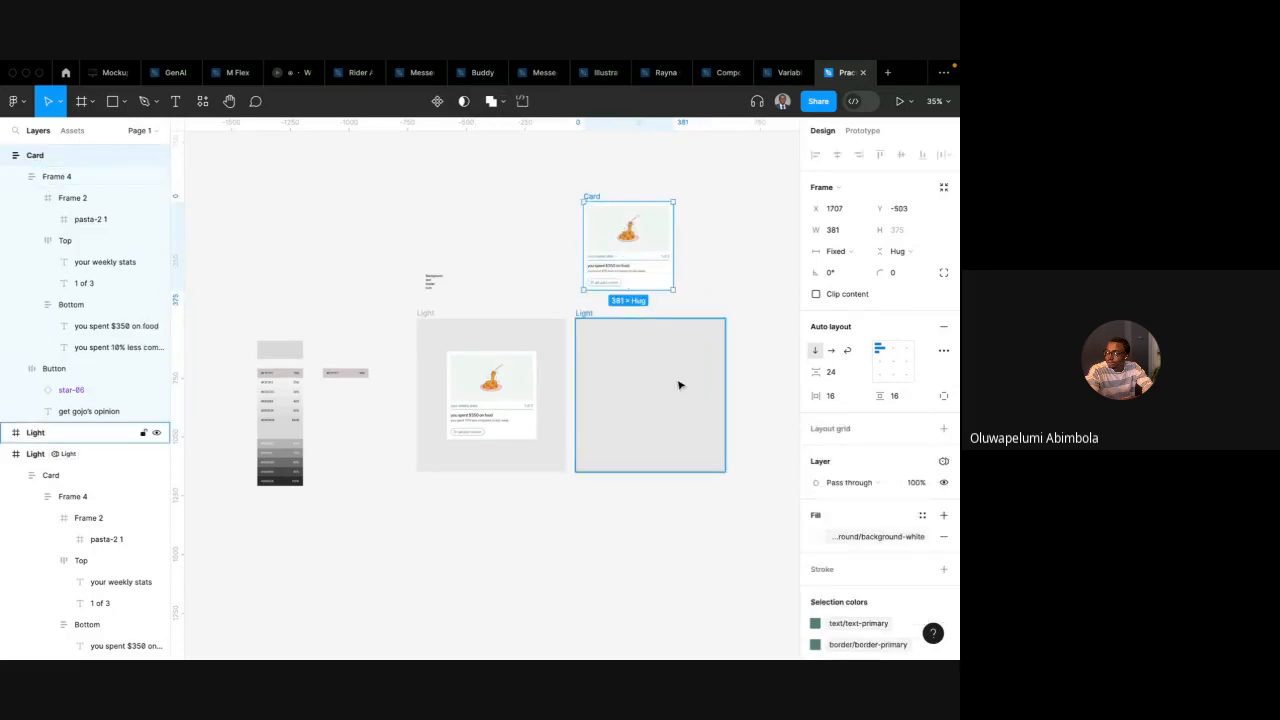
{"action": "left_click", "coordinate": [946, 466]}
{"action": "mouse_move", "coordinate": [905, 503]}
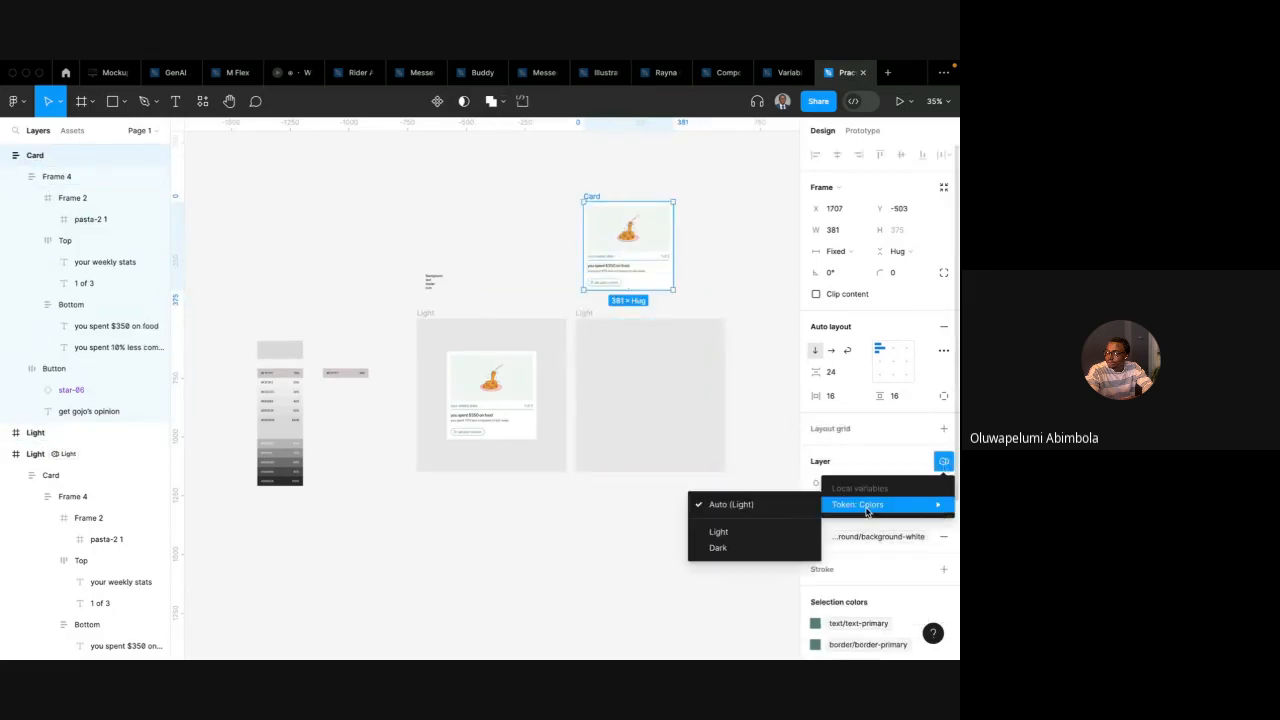
{"action": "left_click", "coordinate": [725, 543]}
Move the dark card back into the second frame and delete it
{"action": "left_click", "coordinate": [744, 259]}
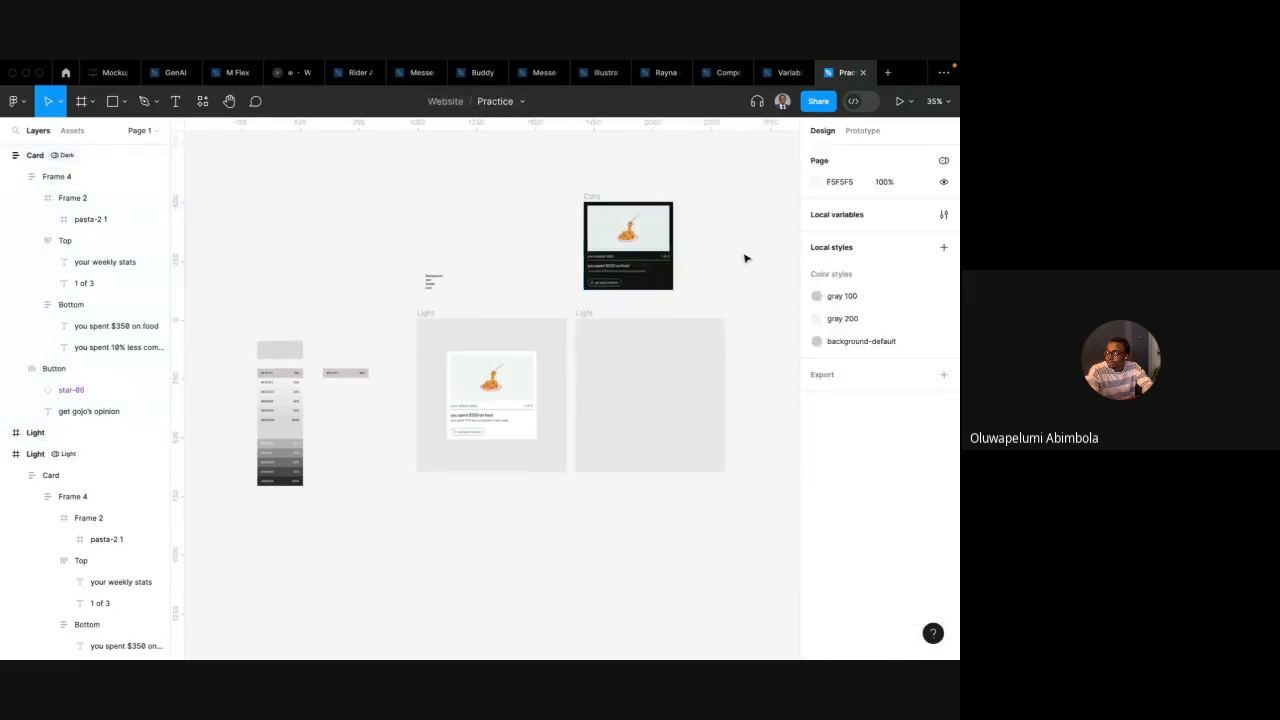
{"action": "left_click", "coordinate": [646, 222]}
{"action": "left_click_drag", "start_coordinate": [615, 197], "coordinate": [636, 346]}
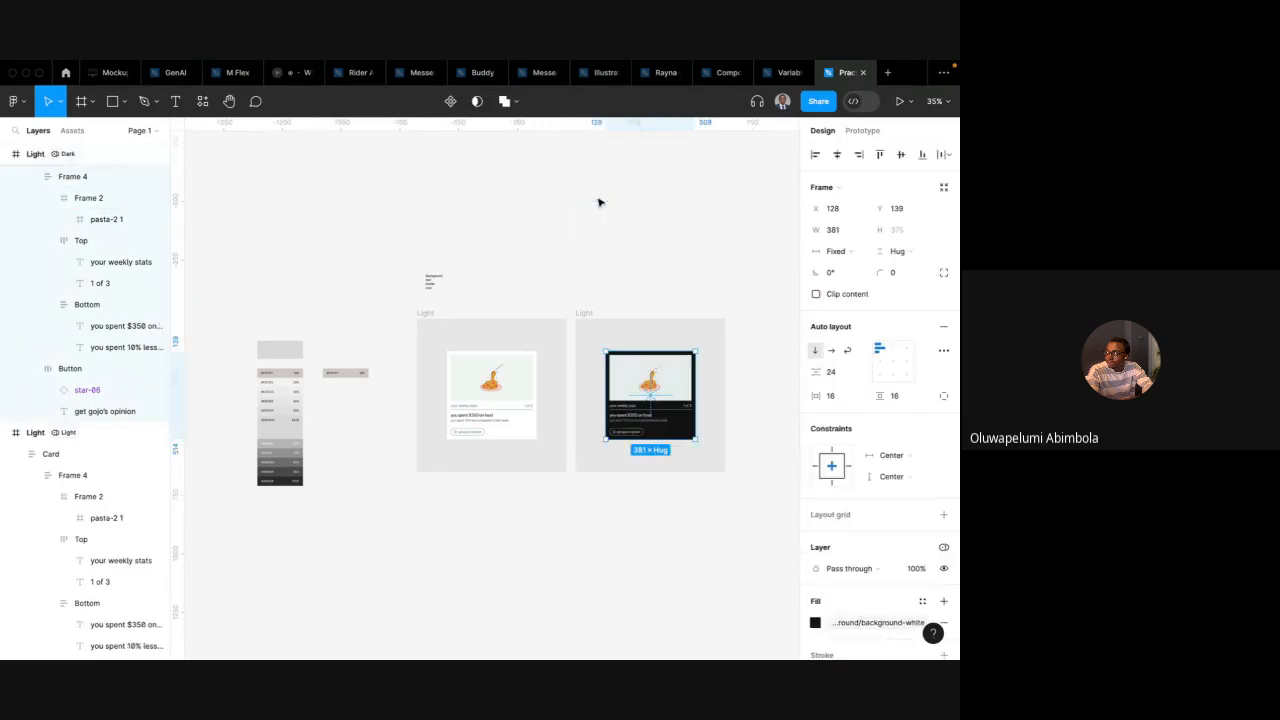
{"action": "key", "text": "Delete"}
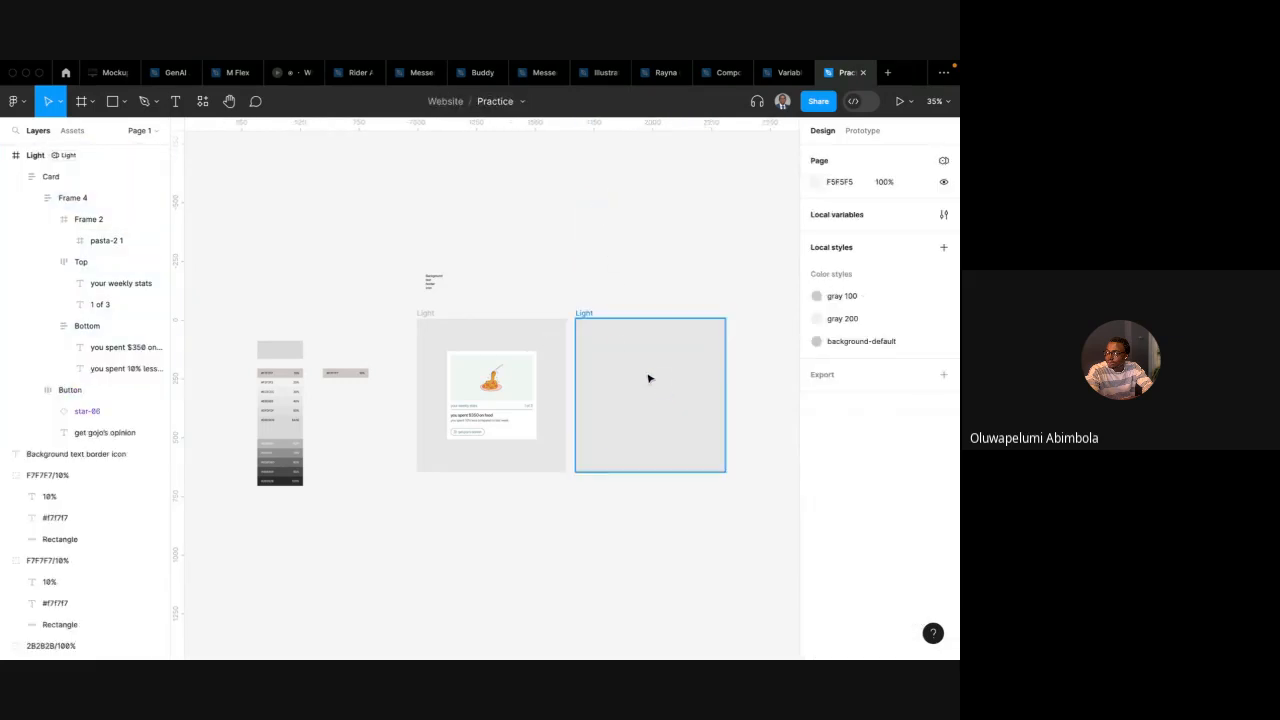
{"action": "left_click", "coordinate": [586, 313]}
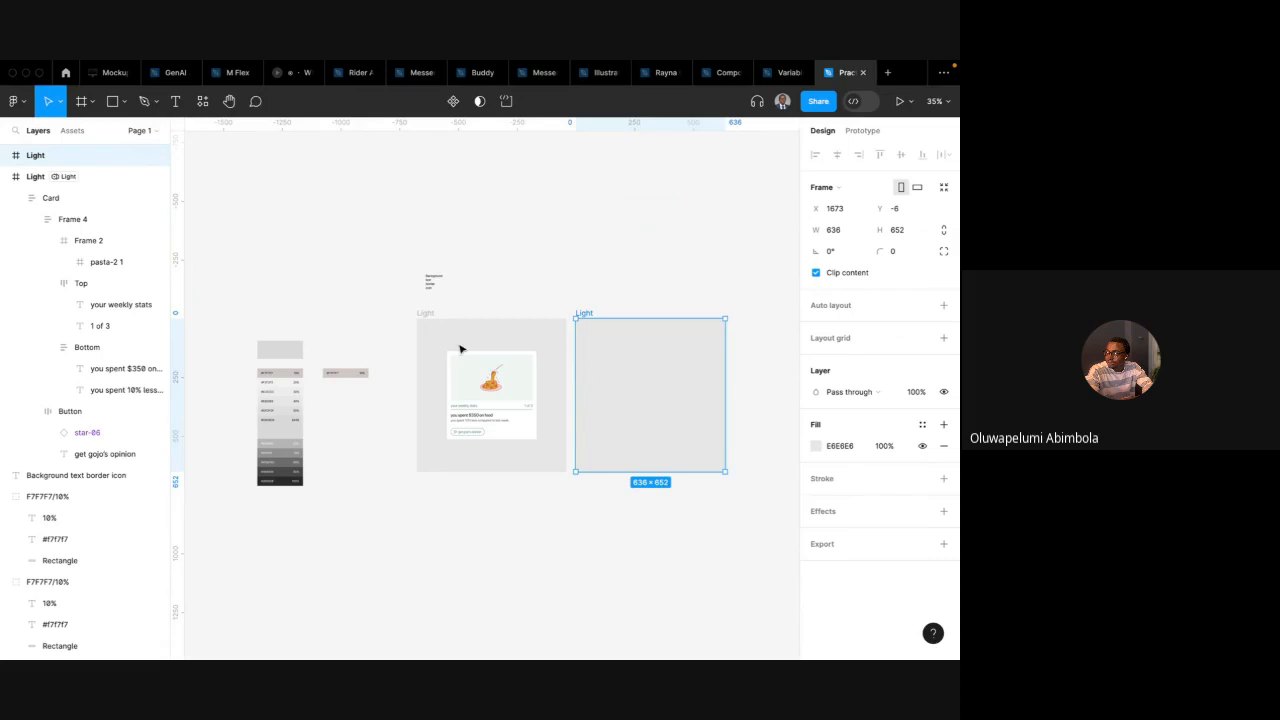
{"action": "left_click", "coordinate": [463, 400]}
{"action": "mouse_move", "coordinate": [481, 382]}
{"action": "left_mouse_down"}
{"action": "mouse_move", "coordinate": [665, 365]}
{"action": "mouse_move", "coordinate": [457, 369]}
{"action": "mouse_move", "coordinate": [477, 386]}
{"action": "left_mouse_up"}
{"action": "left_click", "coordinate": [728, 189]}
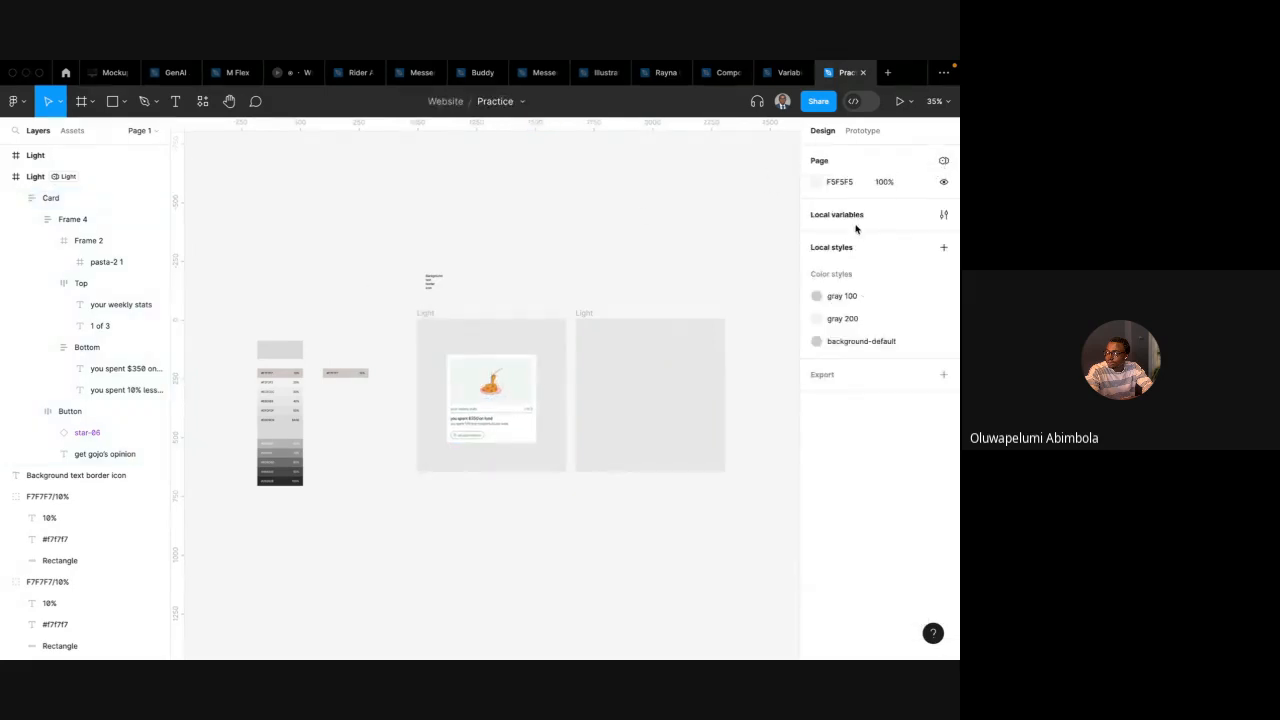
Review the Token: Colors and Primitives: Colors variable collections
{"action": "left_click", "coordinate": [943, 215]}
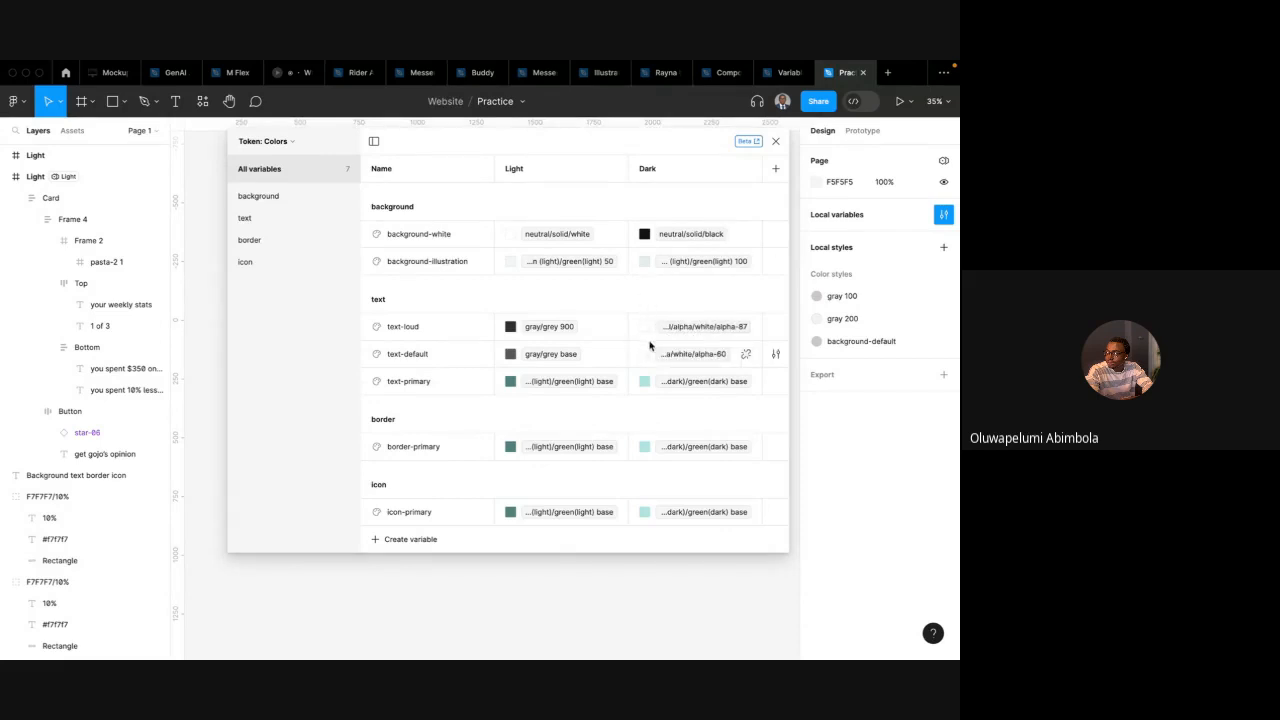
{"action": "left_click", "coordinate": [280, 143]}
{"action": "left_click", "coordinate": [271, 184]}
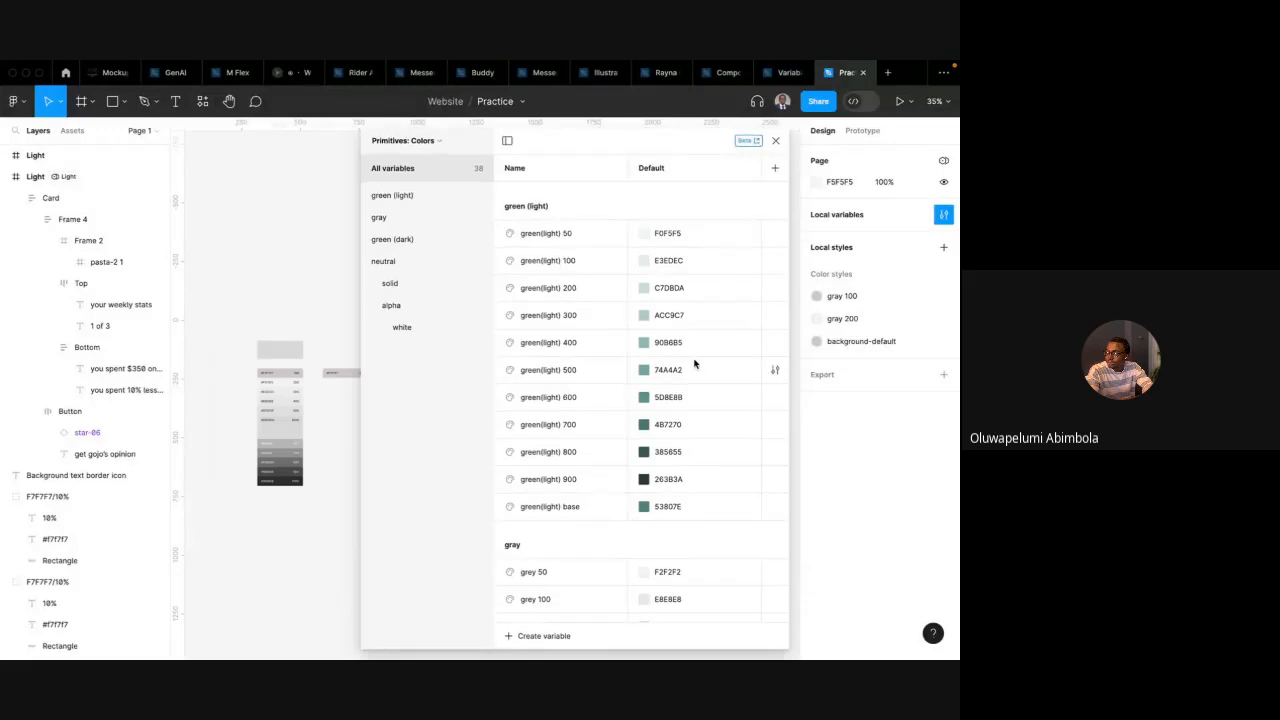
{"action": "left_click", "coordinate": [436, 145]}
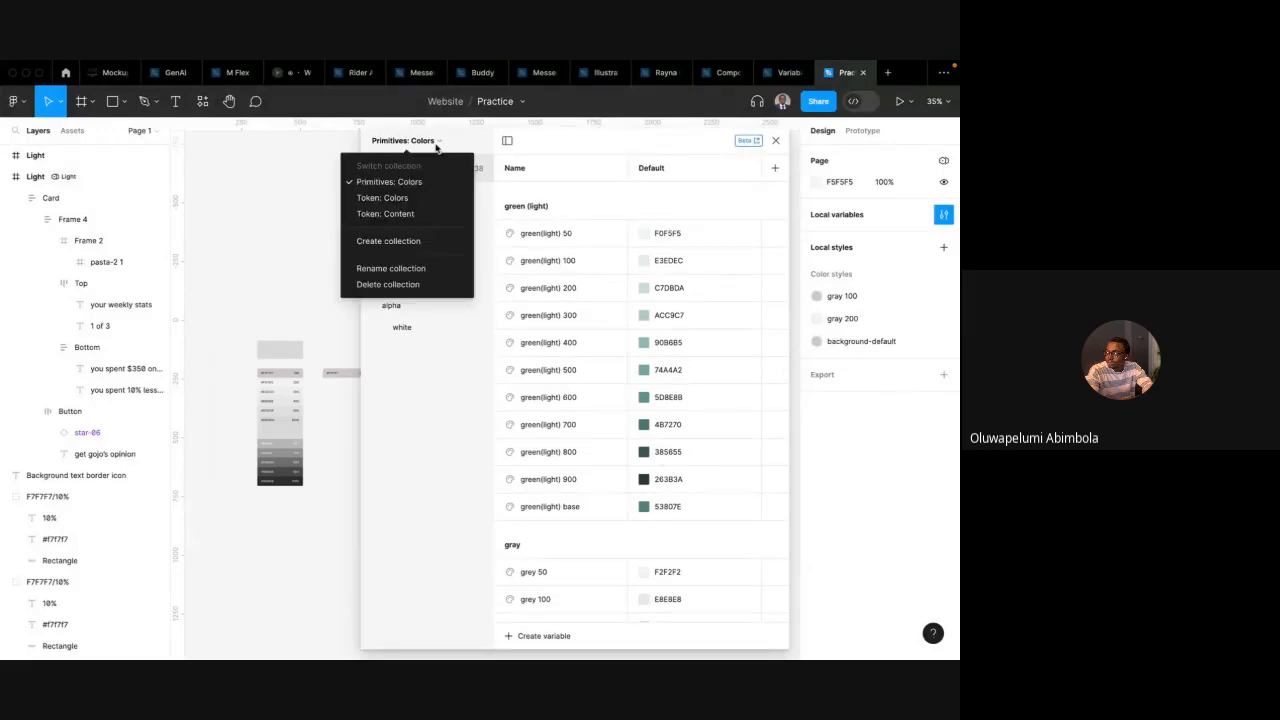
{"action": "left_click", "coordinate": [384, 197]}
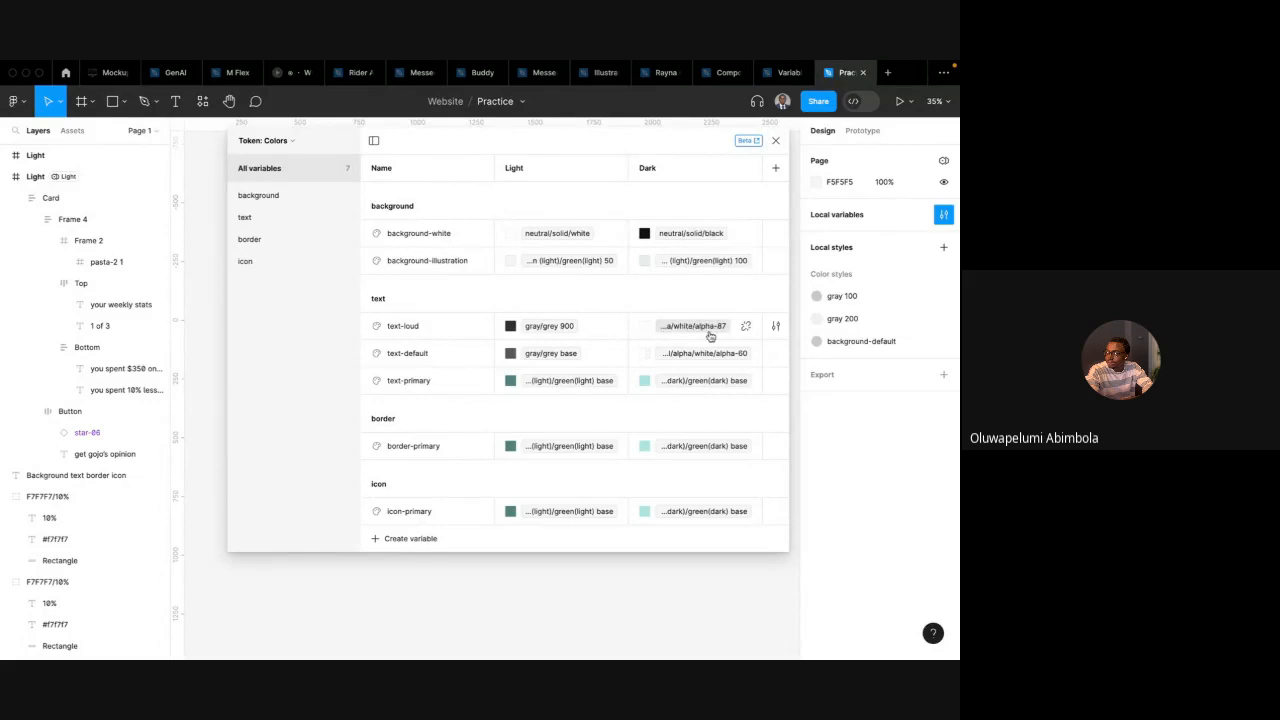
{"action": "left_click", "coordinate": [776, 142]}
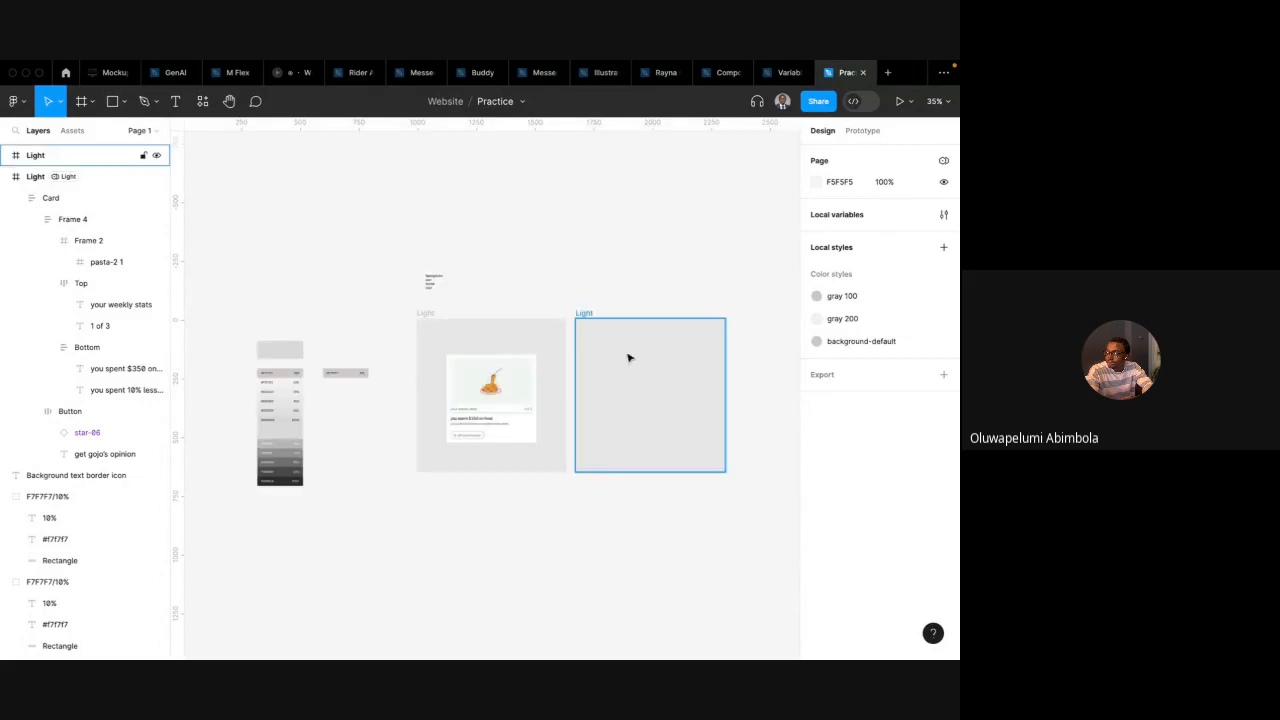
{"action": "key", "text": "ctrl+Left"}
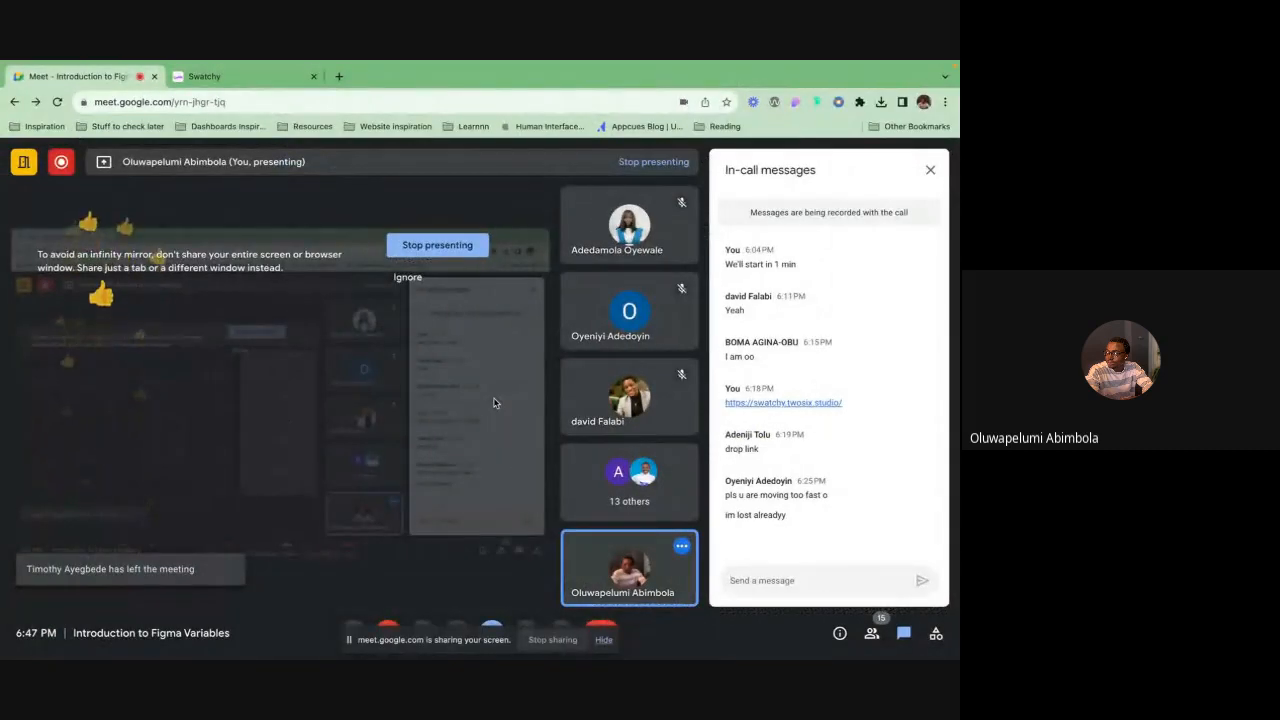
{"action": "key", "text": "ctrl+Right"}
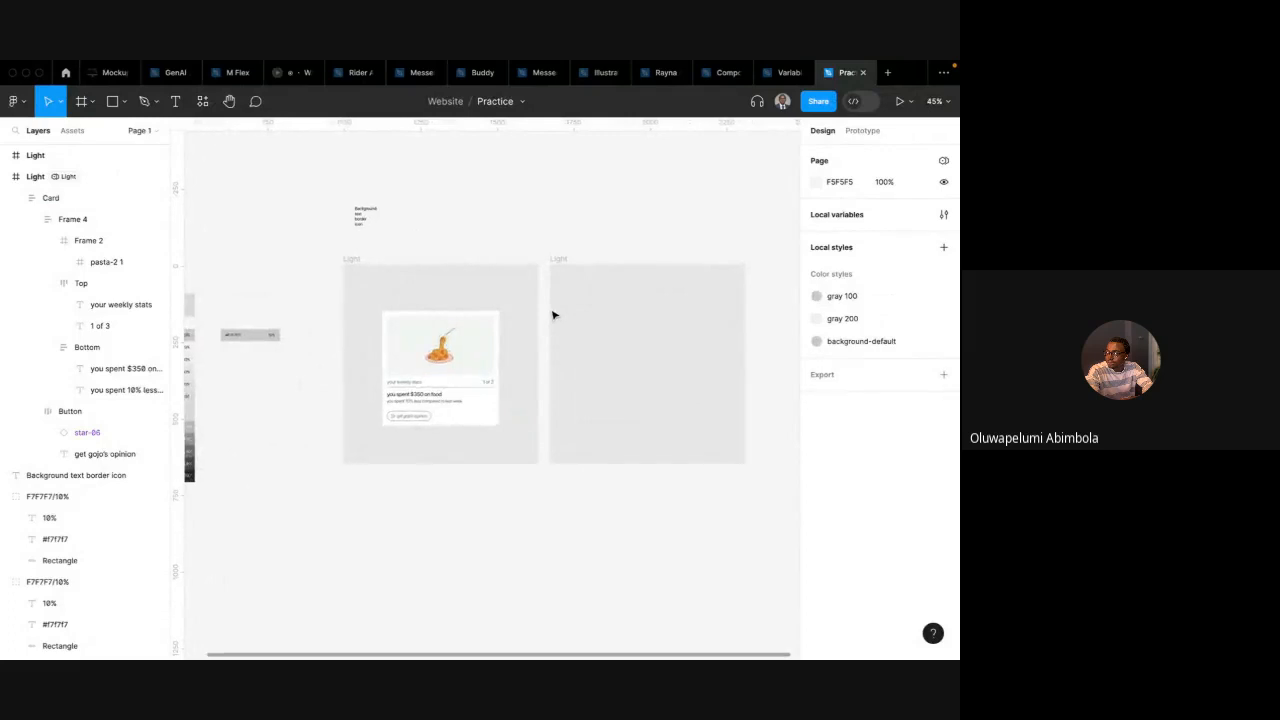
Set the empty second frame's fill colour to F0F5F5
{"action": "scroll", "coordinate": [554, 315], "scroll_direction": "up", "scroll_amount": 1}
{"action": "left_click", "coordinate": [415, 344]}
{"action": "left_click", "coordinate": [562, 261]}
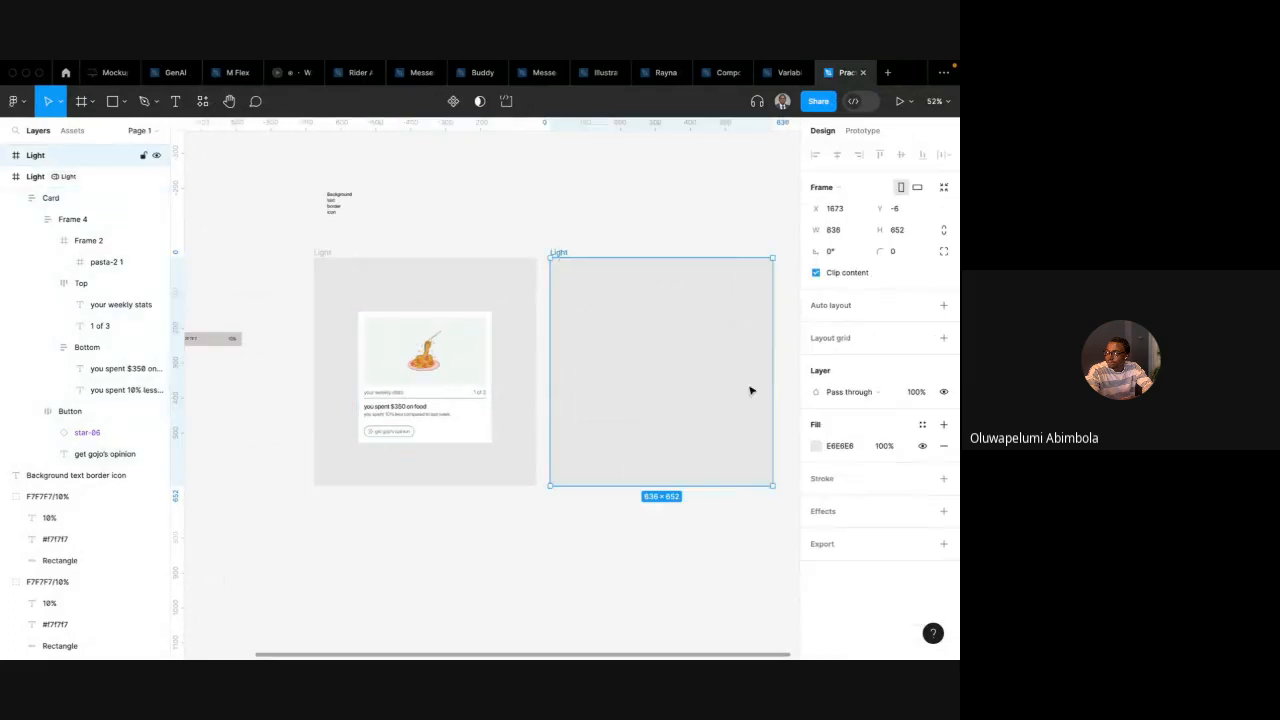
{"action": "left_click", "coordinate": [840, 446]}
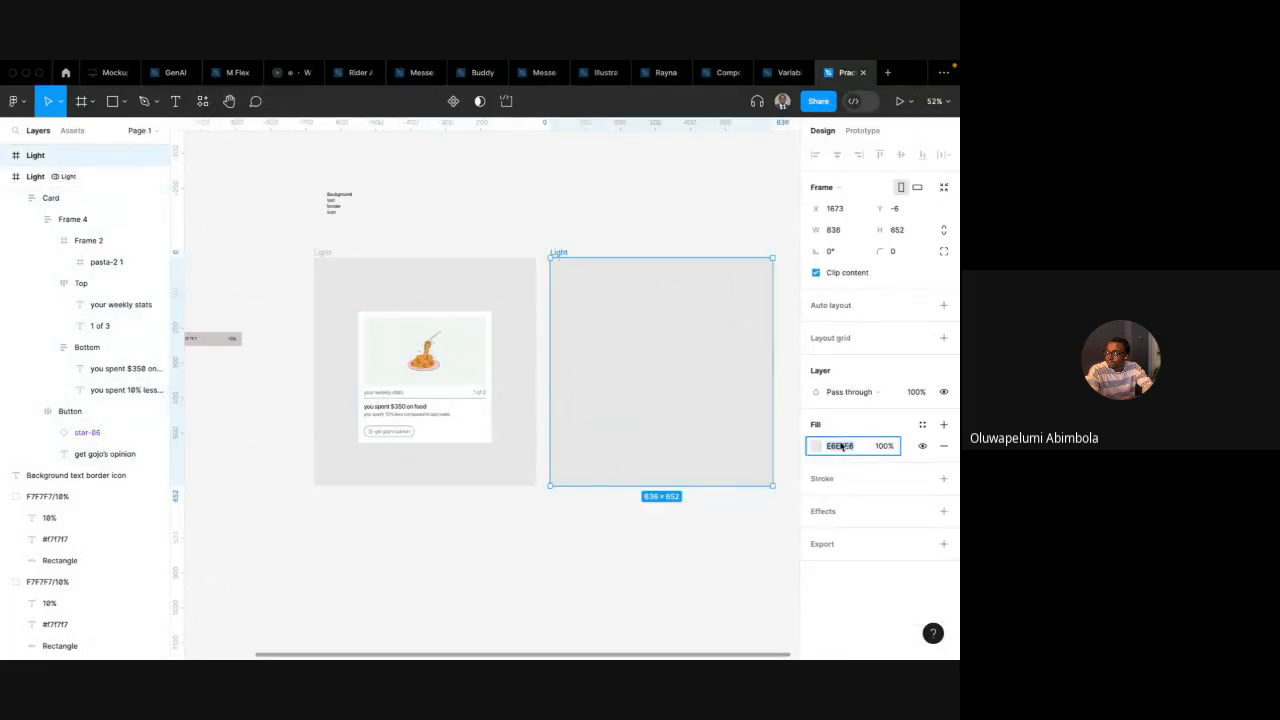
{"action": "type", "text": "f"}
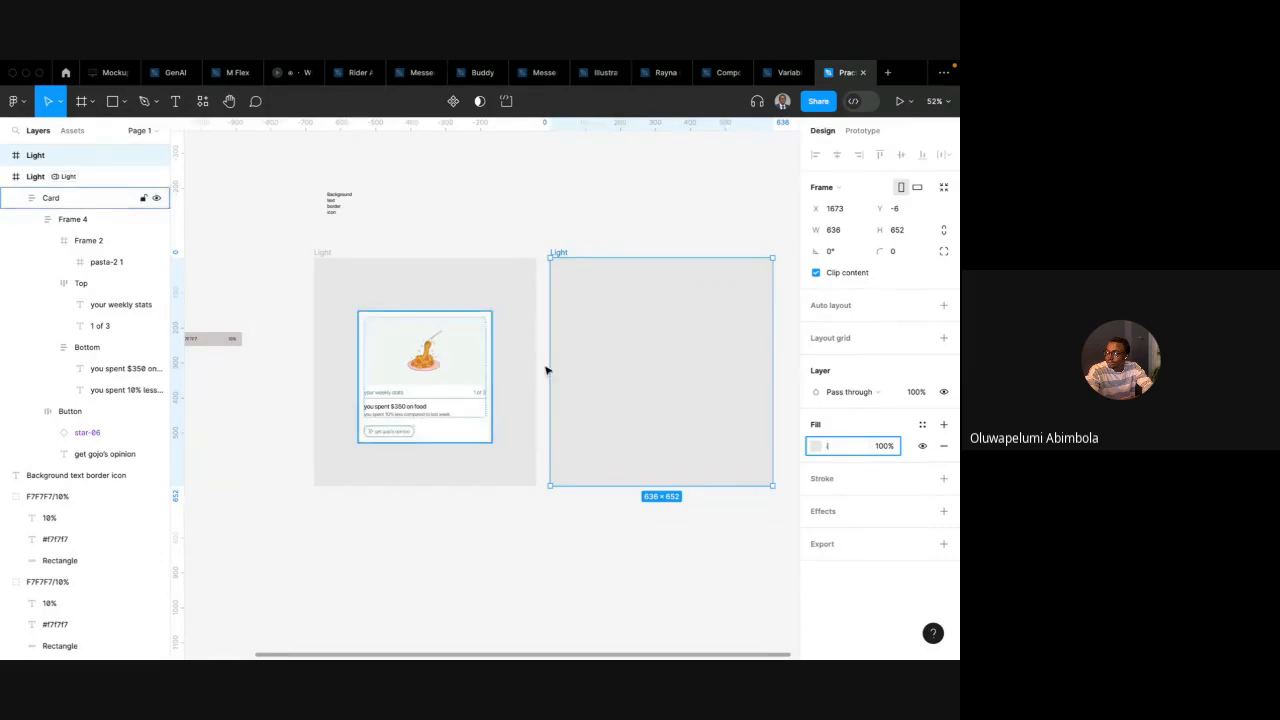
{"action": "type", "text": "0f5f5"}
{"action": "key", "text": "Return"}
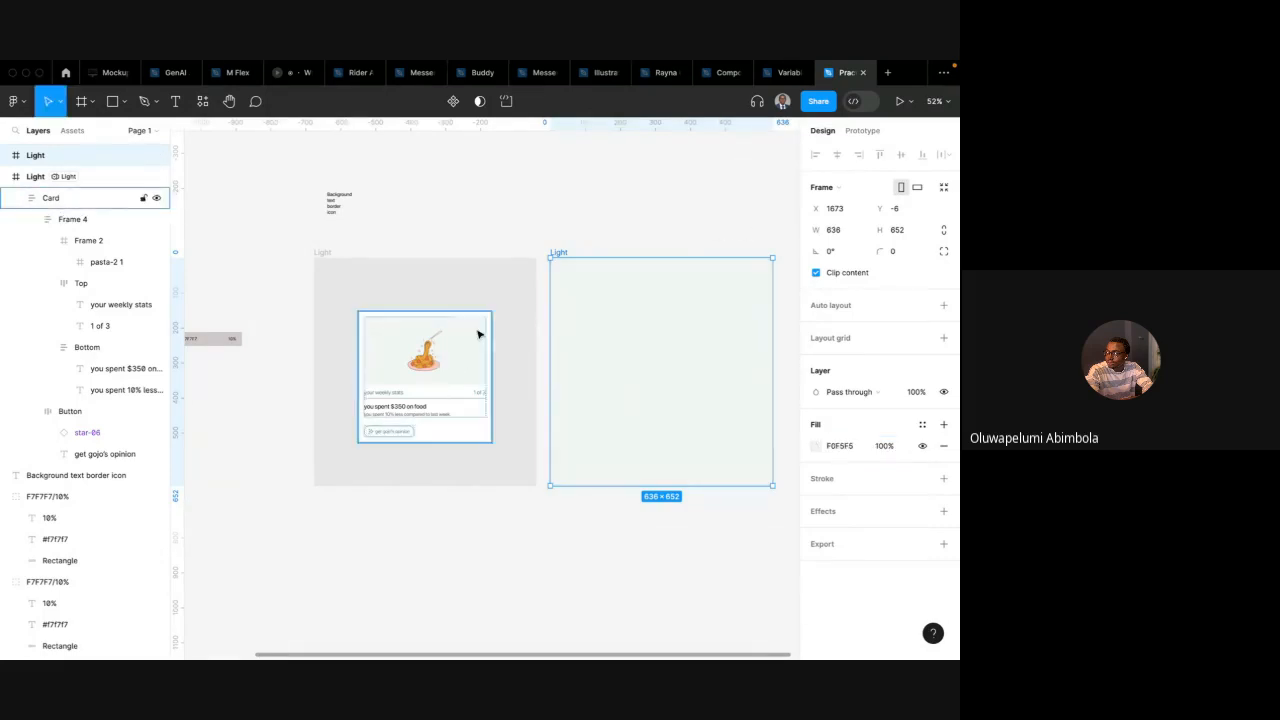
Set the second frame's fill colour to 252C2C and rename the frame Dark
{"action": "left_click", "coordinate": [816, 446]}
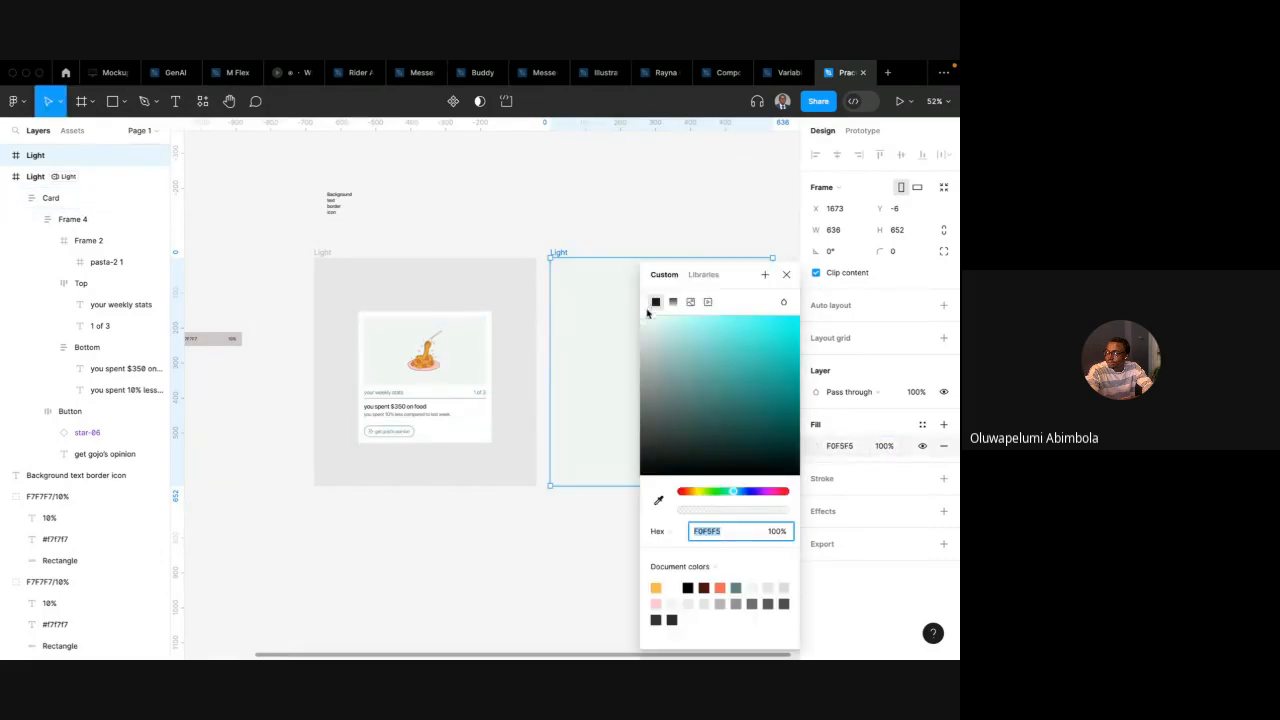
{"action": "left_click_drag", "start_coordinate": [647, 316], "coordinate": [666, 449]}
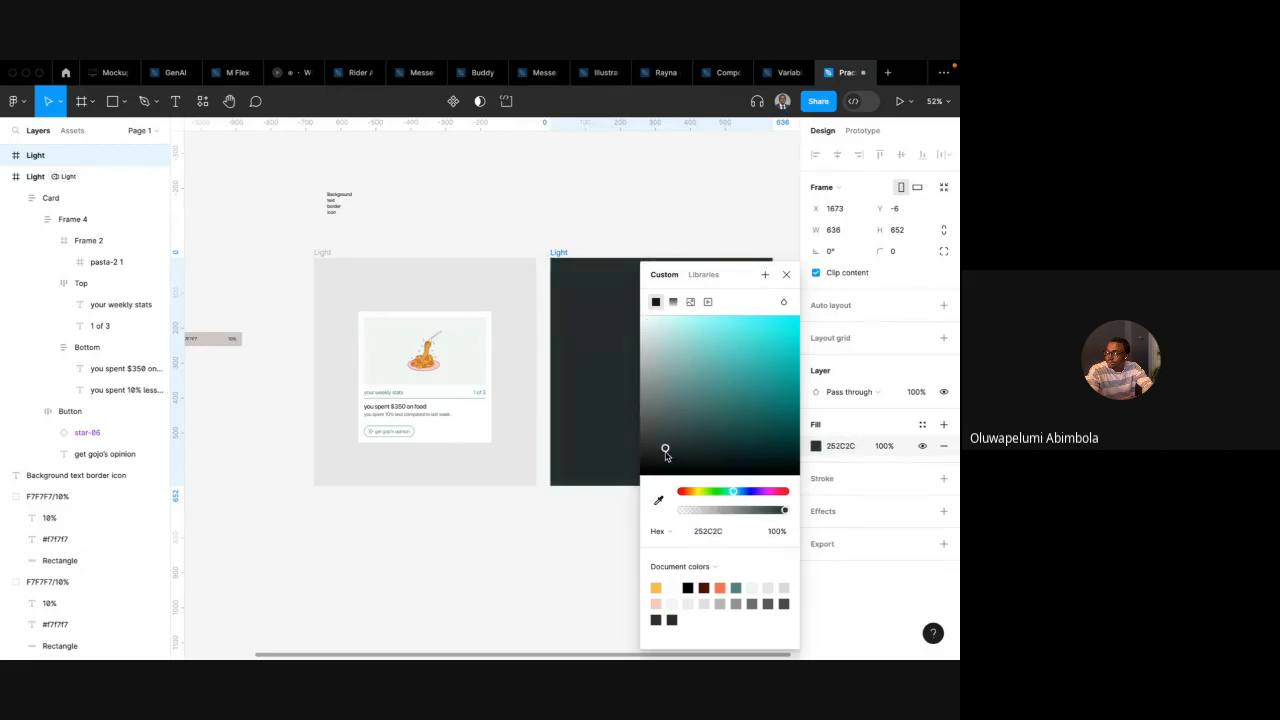
{"action": "left_click", "coordinate": [789, 273]}
{"action": "scroll", "coordinate": [791, 272], "scroll_direction": "right", "scroll_amount": 1}
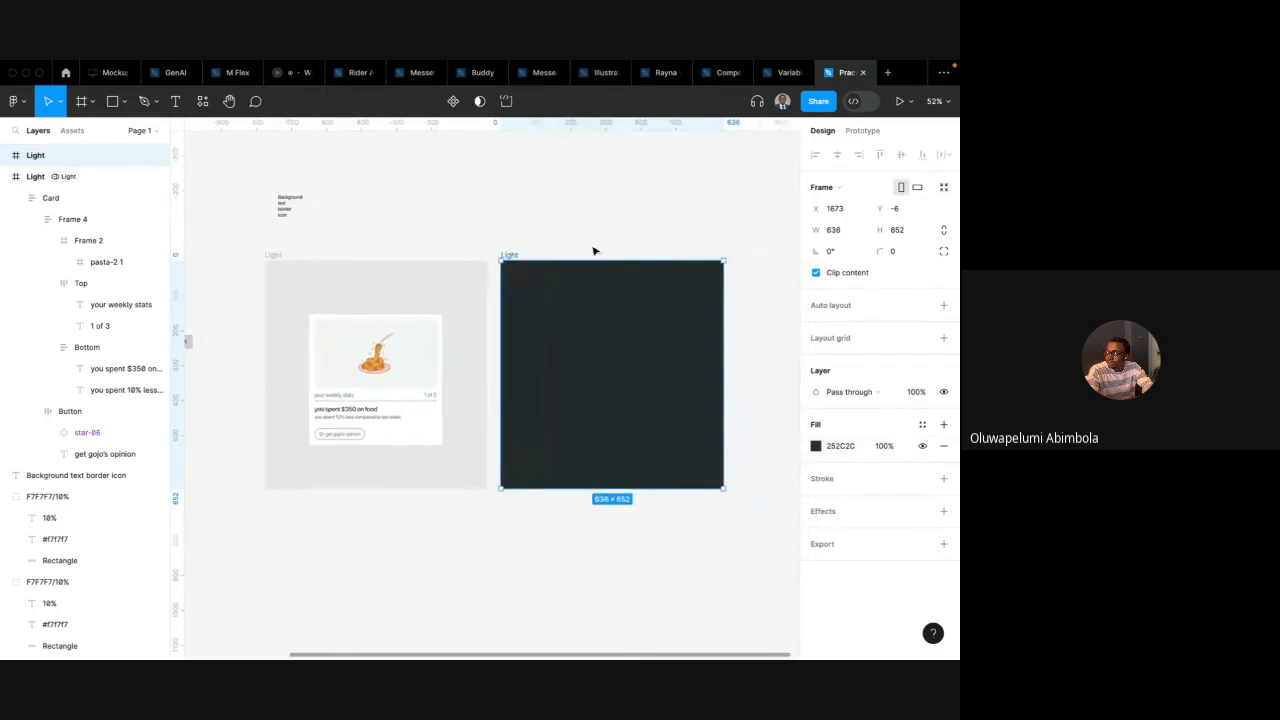
{"action": "double_click", "coordinate": [510, 255]}
{"action": "type", "text": "Dark"}
{"action": "key", "text": "Return"}
Inspect the card inside the Light frame up close
{"action": "left_click", "coordinate": [387, 381]}
{"action": "mouse_move", "coordinate": [368, 366]}
{"action": "left_mouse_down"}
{"action": "mouse_move", "coordinate": [640, 344]}
{"action": "mouse_move", "coordinate": [596, 372]}
{"action": "mouse_move", "coordinate": [380, 380]}
{"action": "mouse_move", "coordinate": [356, 360]}
{"action": "mouse_move", "coordinate": [362, 348]}
{"action": "mouse_move", "coordinate": [364, 360]}
{"action": "left_mouse_up"}
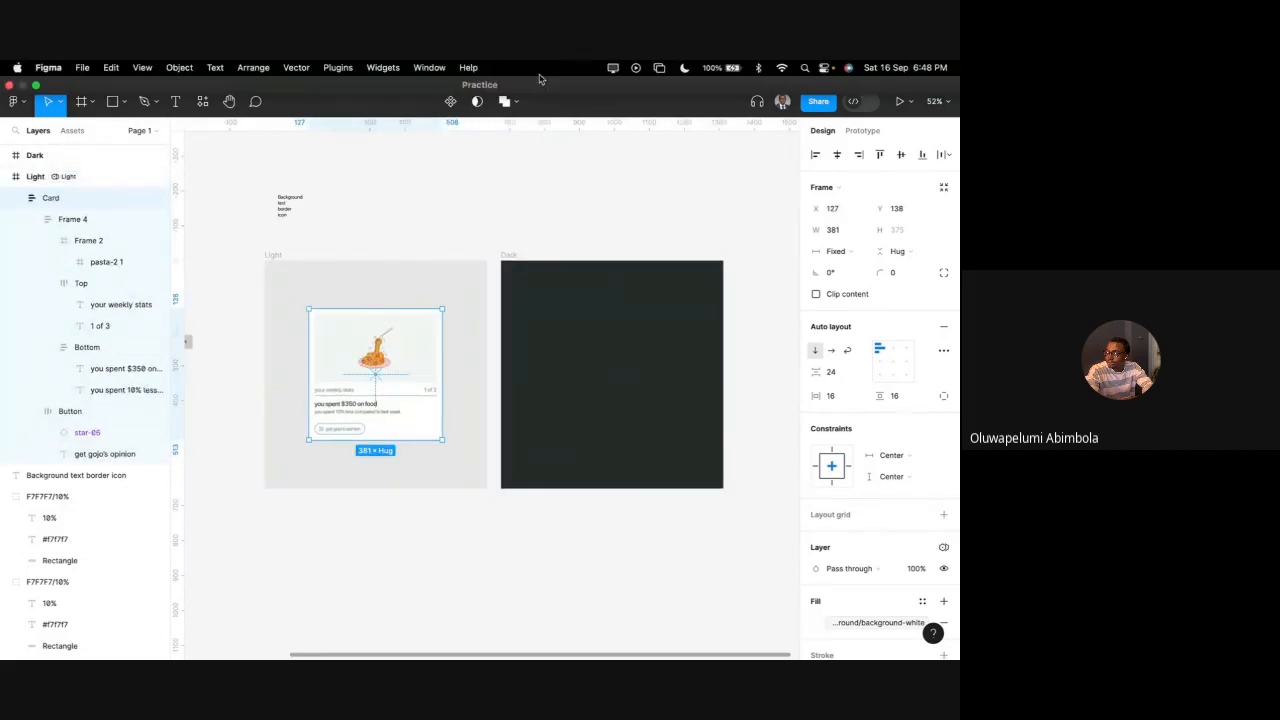
{"action": "scroll", "coordinate": [486, 240], "scroll_direction": "down", "scroll_amount": 5}
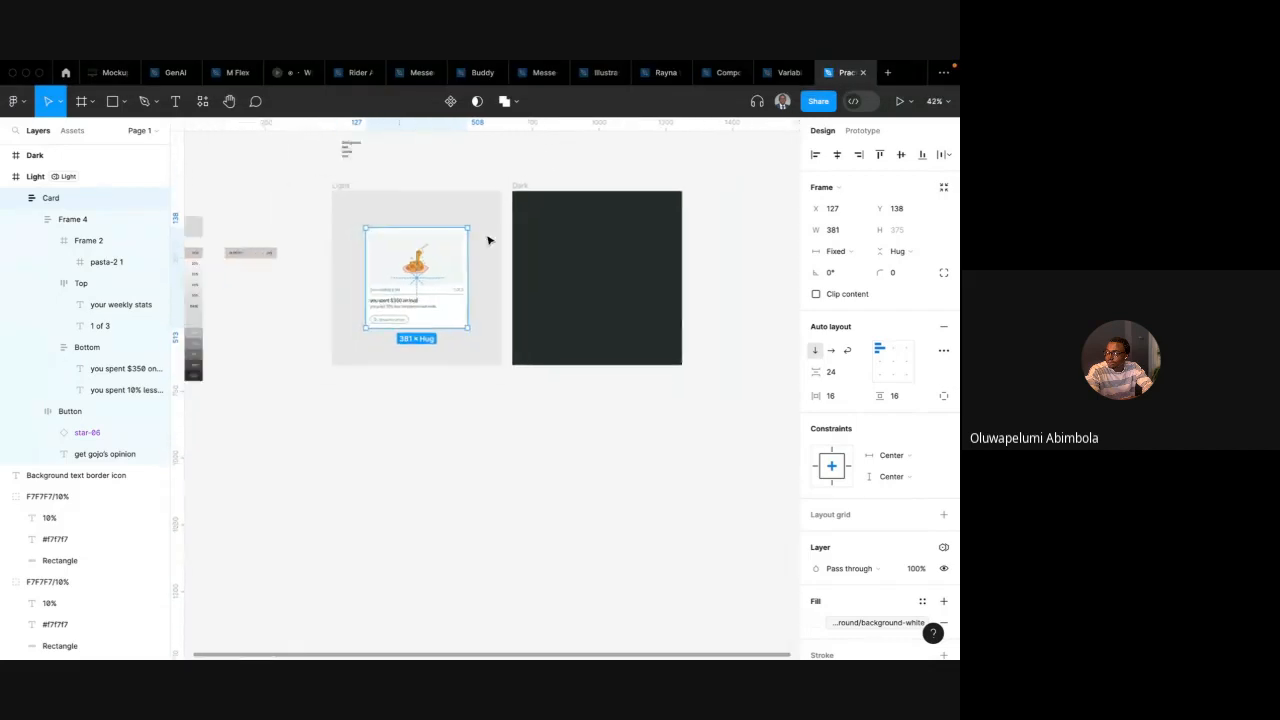
{"action": "scroll", "coordinate": [487, 240], "scroll_direction": "up", "scroll_amount": 5}
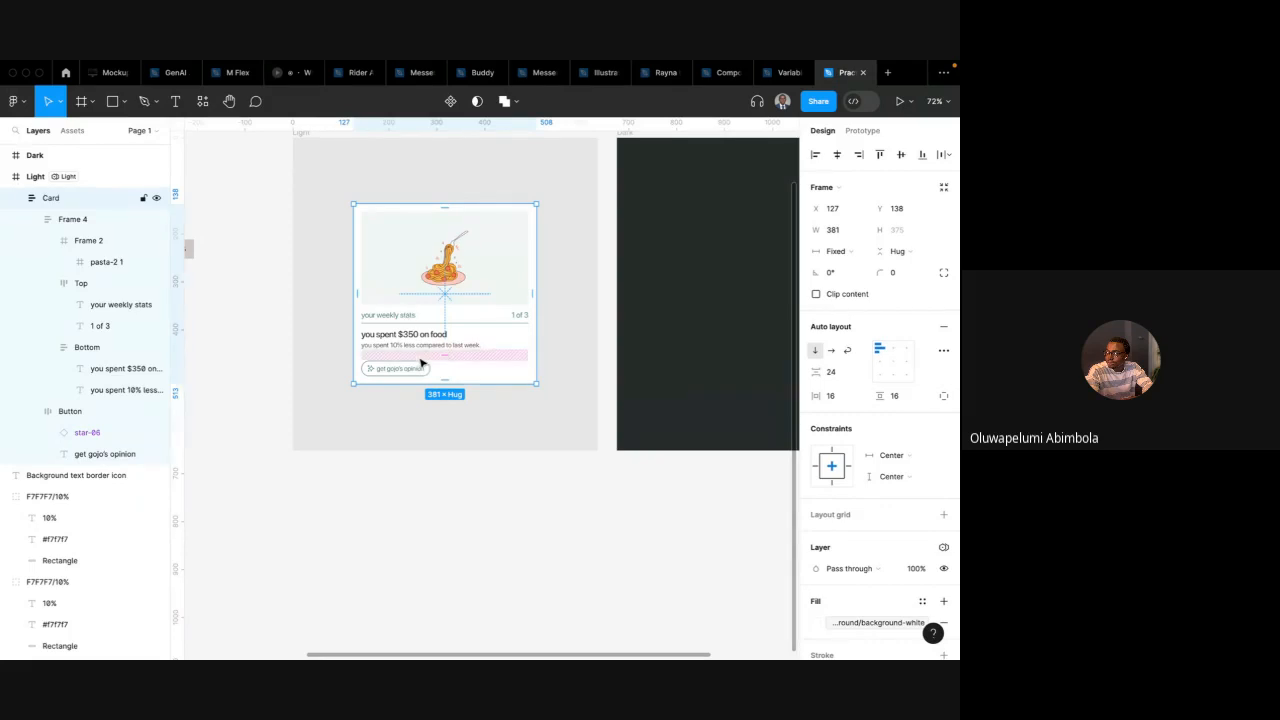
{"action": "left_click", "coordinate": [497, 430]}
{"action": "scroll", "coordinate": [498, 431], "scroll_direction": "up", "scroll_amount": 2}
{"action": "scroll", "coordinate": [498, 431], "scroll_direction": "right", "scroll_amount": 1}
{"action": "scroll", "coordinate": [497, 431], "scroll_direction": "down", "scroll_amount": 1}
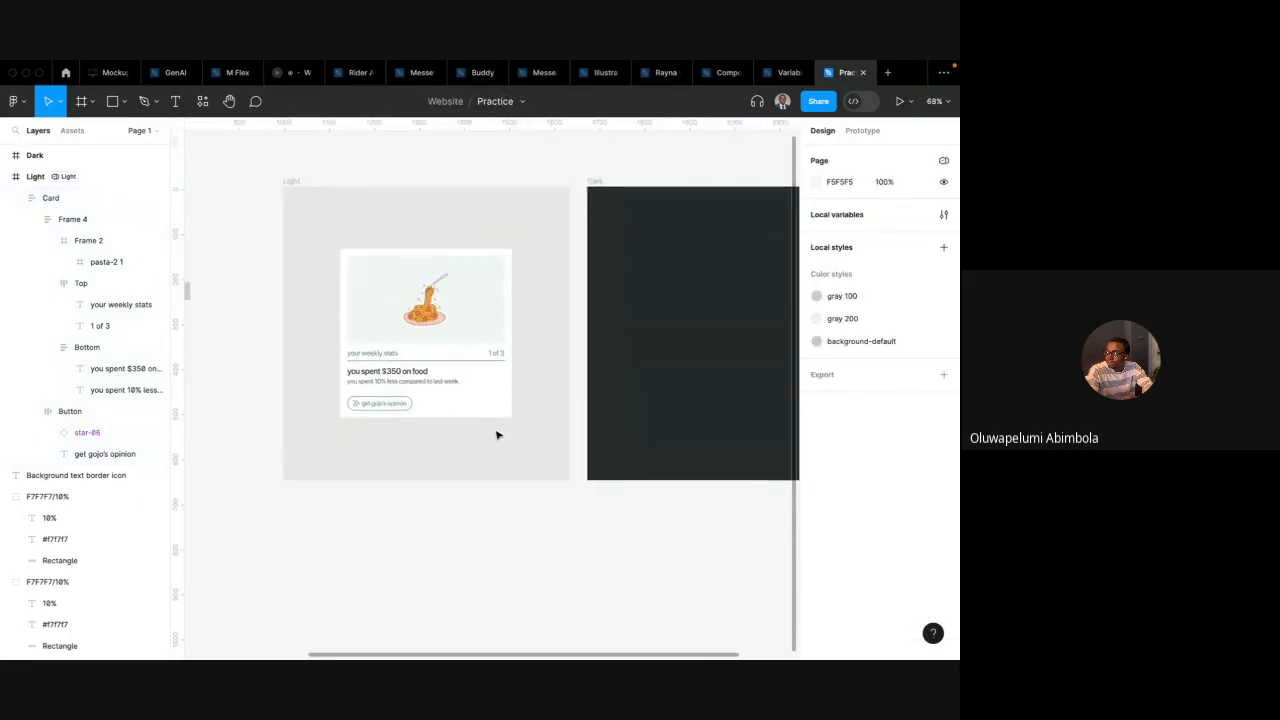
{"action": "scroll", "coordinate": [563, 184], "scroll_direction": "down", "scroll_amount": 3}
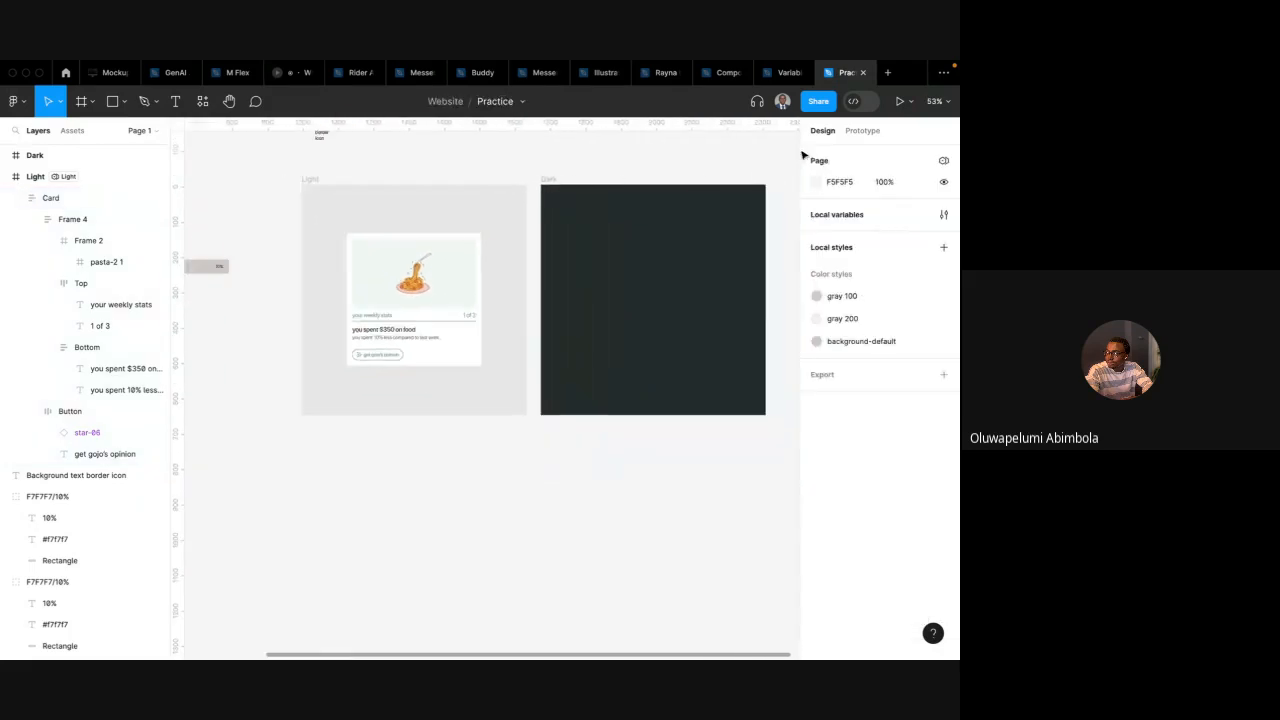
Open the Token: Content variable collection and create a new String variable
{"action": "left_click", "coordinate": [943, 215]}
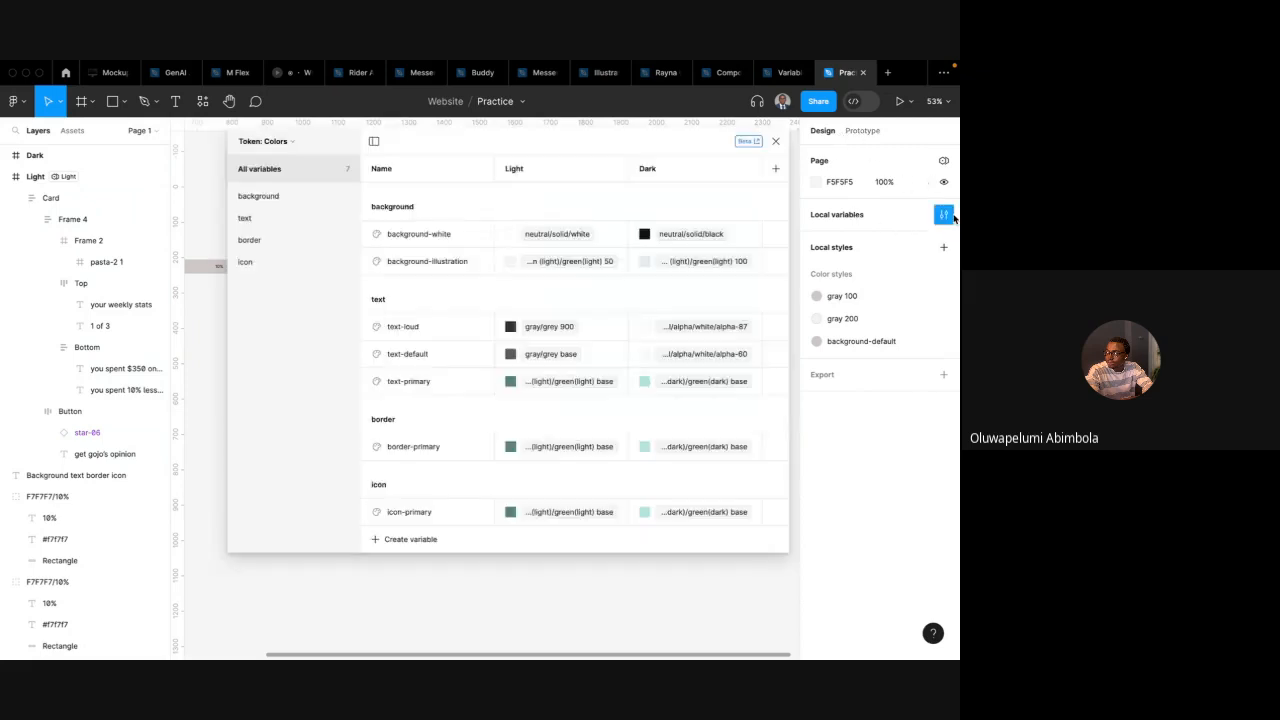
{"action": "left_click", "coordinate": [282, 143]}
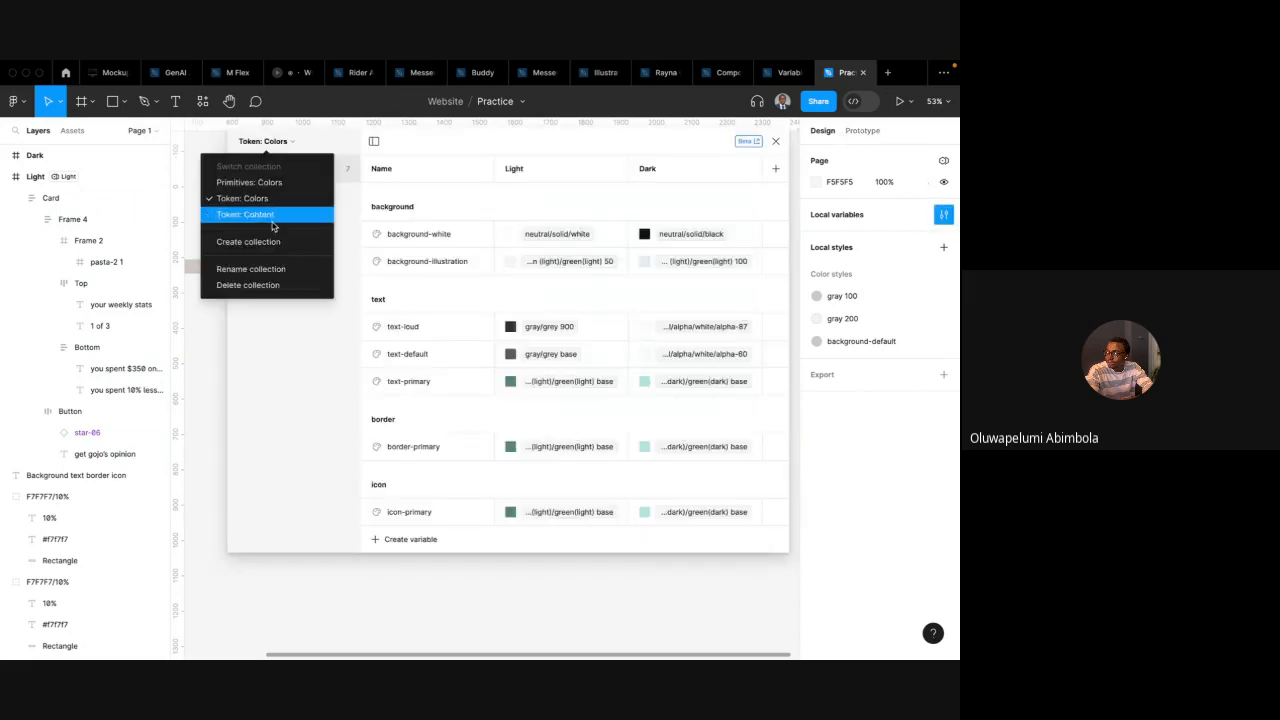
{"action": "left_click", "coordinate": [276, 224]}
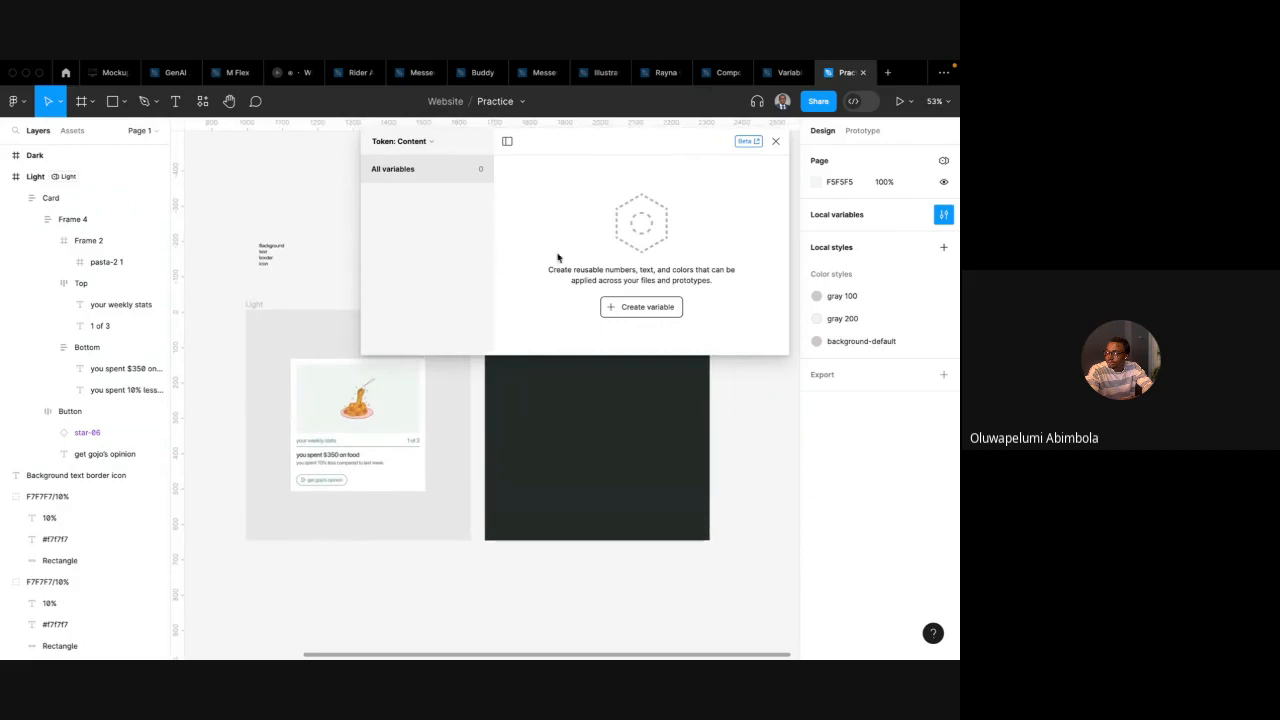
{"action": "left_click", "coordinate": [629, 308]}
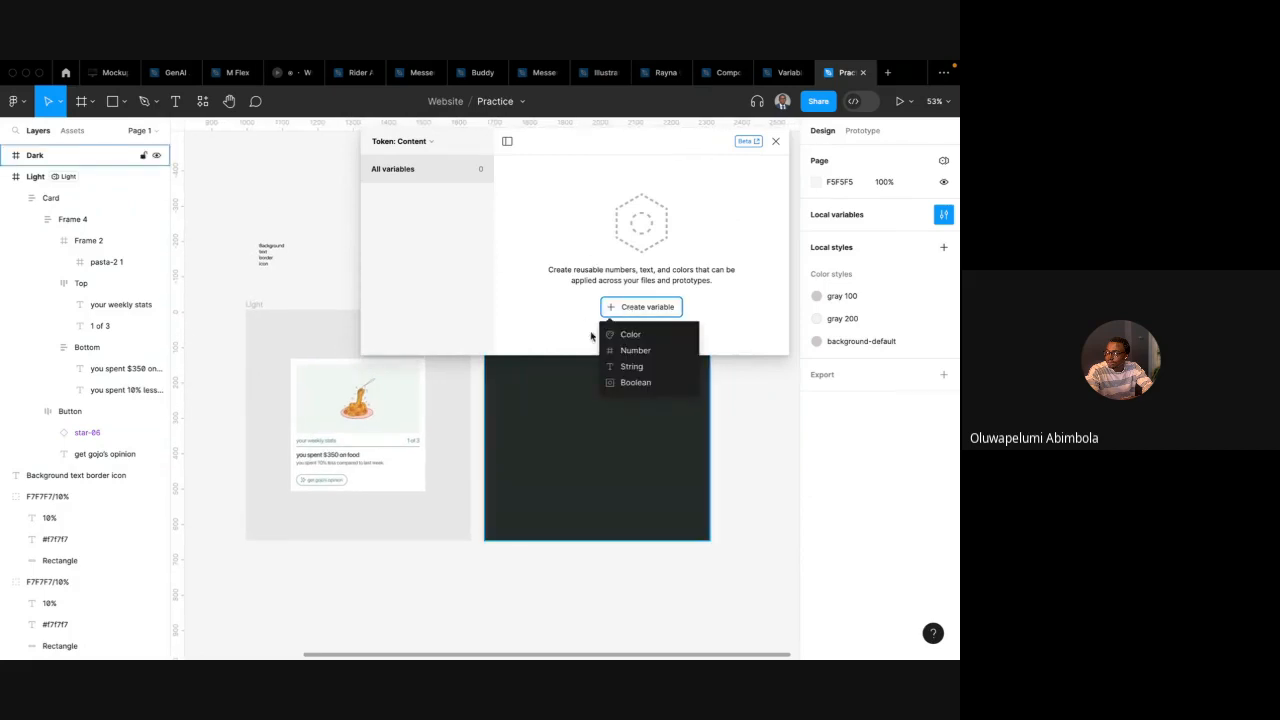
{"action": "left_click", "coordinate": [628, 367]}
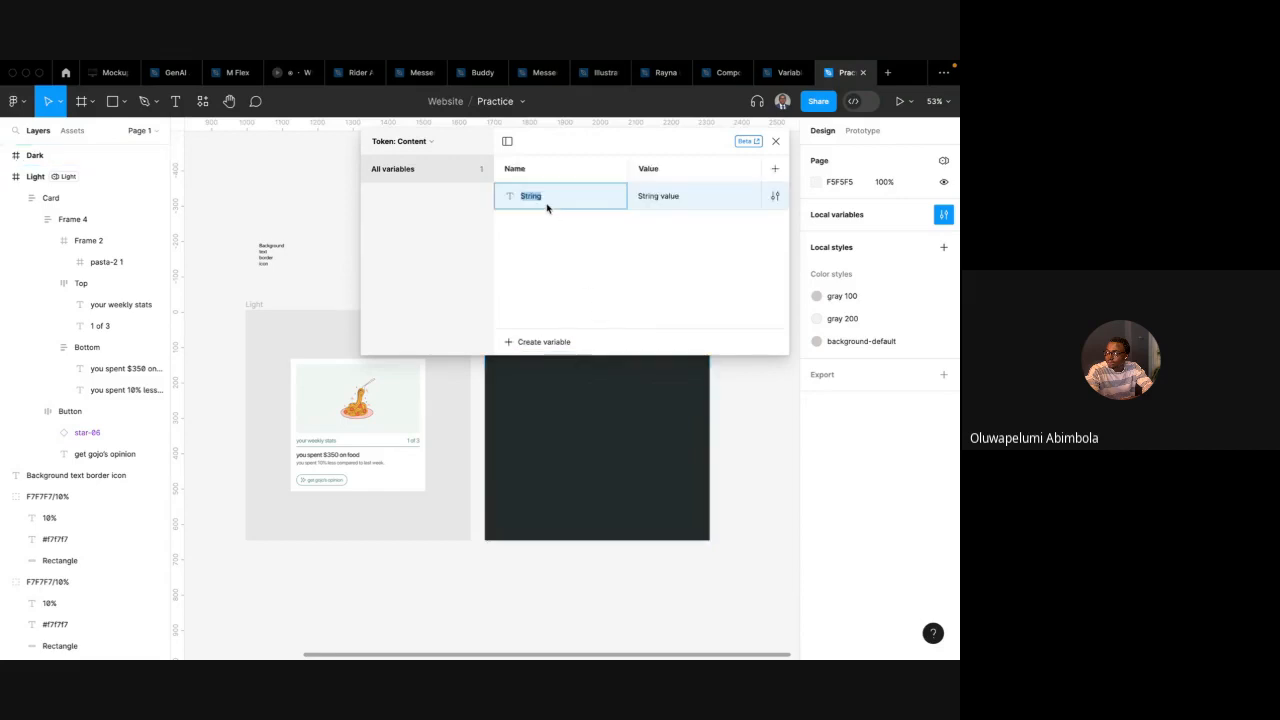
Name the new string variable card-title
{"action": "type", "text": "card-title"}
{"action": "key", "text": "Return"}
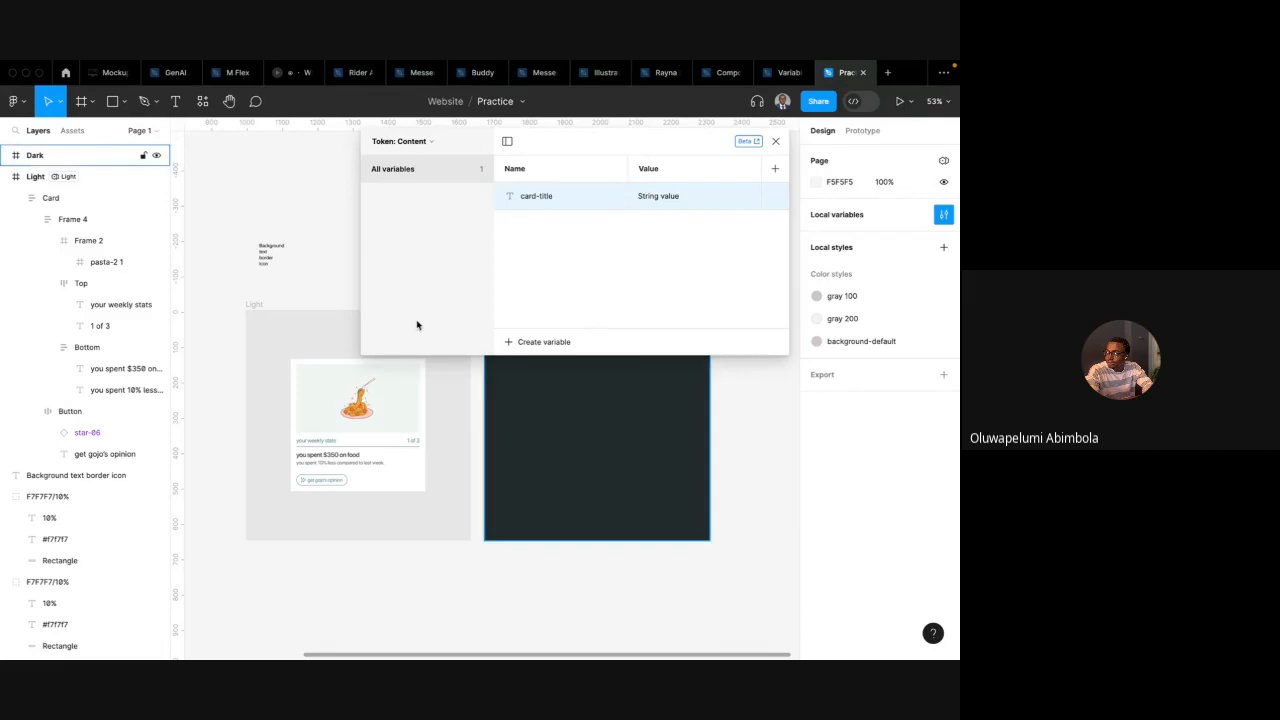
Copy the card's title text and set card-title's value to your weekly stats
{"action": "left_click", "coordinate": [328, 452]}
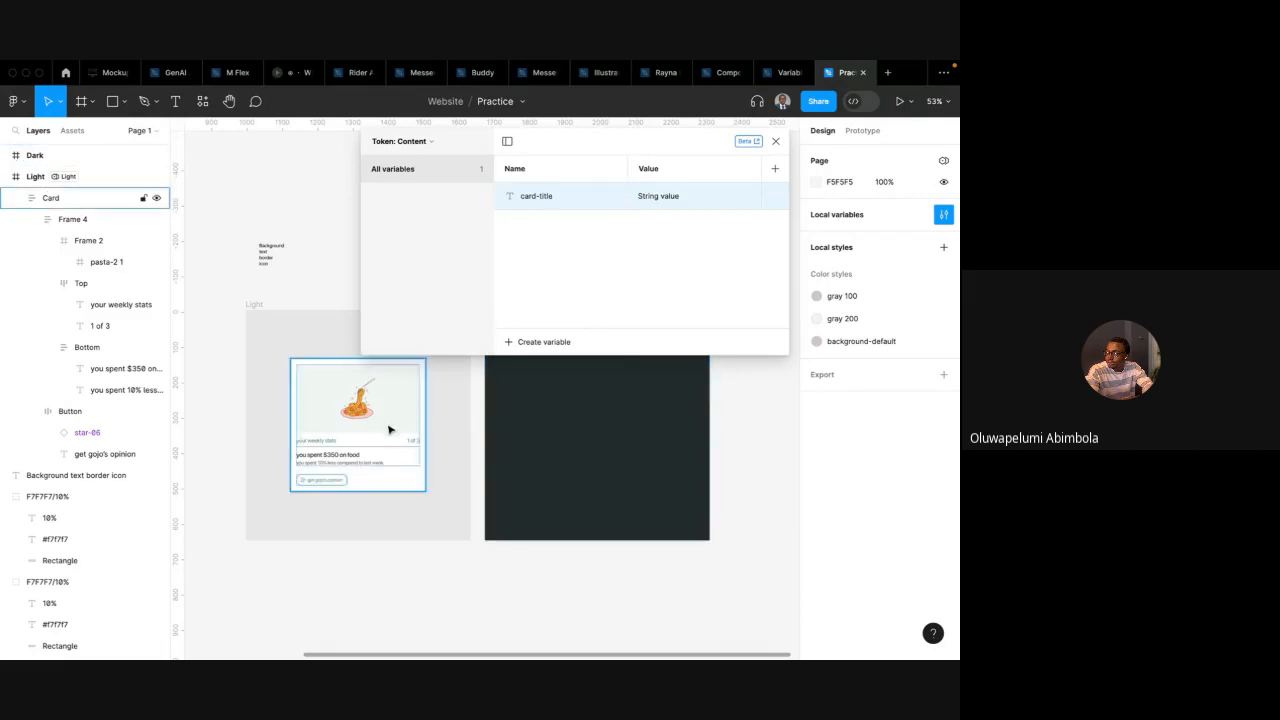
{"action": "double_click", "coordinate": [327, 445]}
{"action": "double_click", "coordinate": [324, 441]}
{"action": "key", "text": "ctrl+c"}
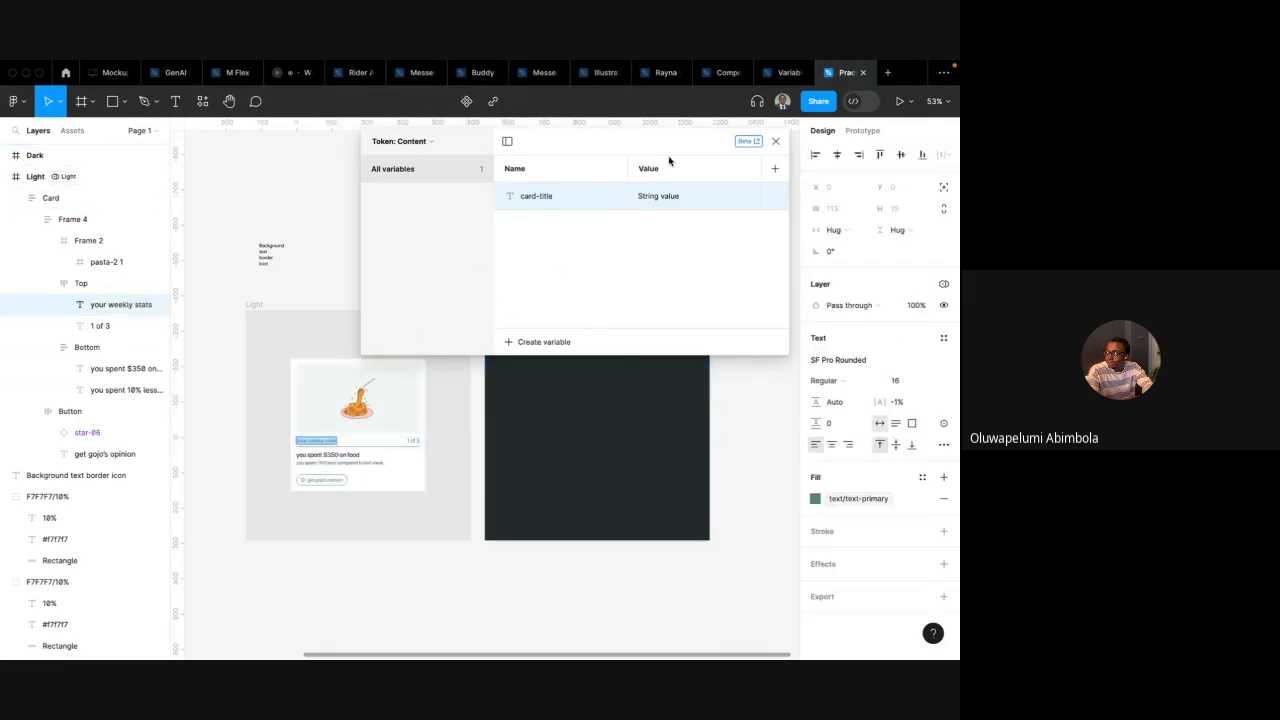
{"action": "double_click", "coordinate": [660, 196]}
{"action": "key", "text": "ctrl+v"}
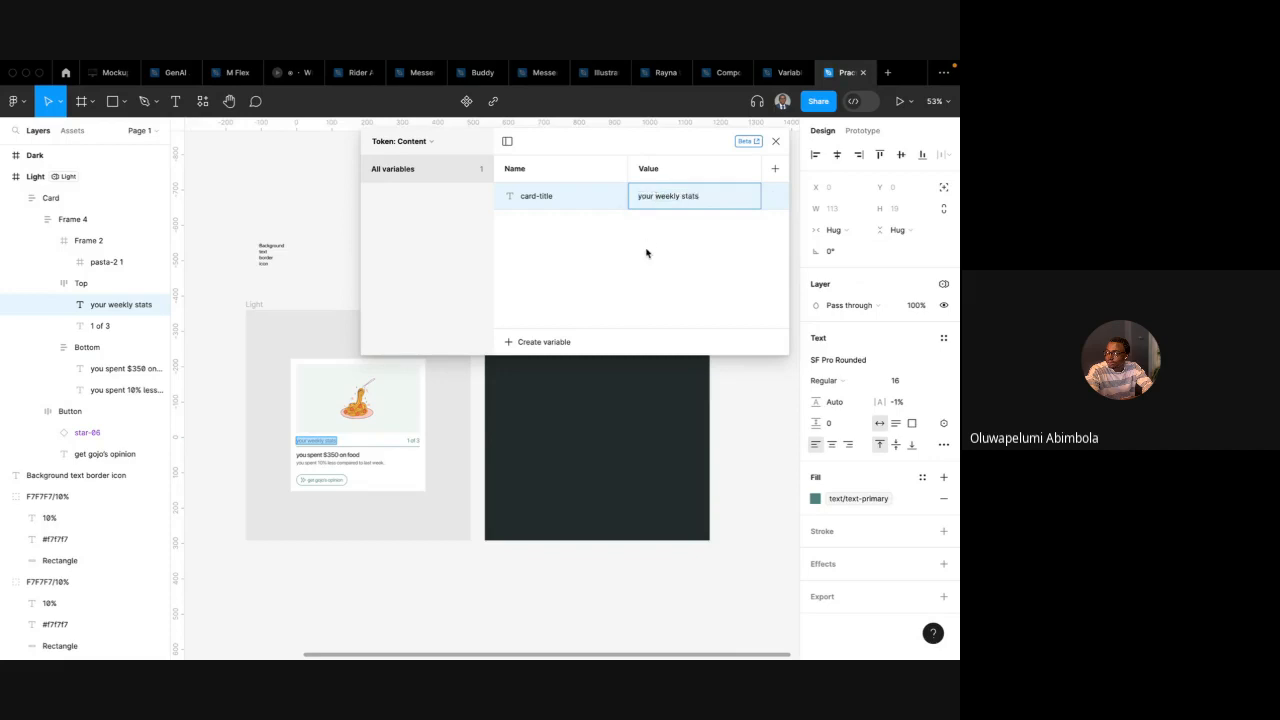
{"action": "key", "text": "Return"}
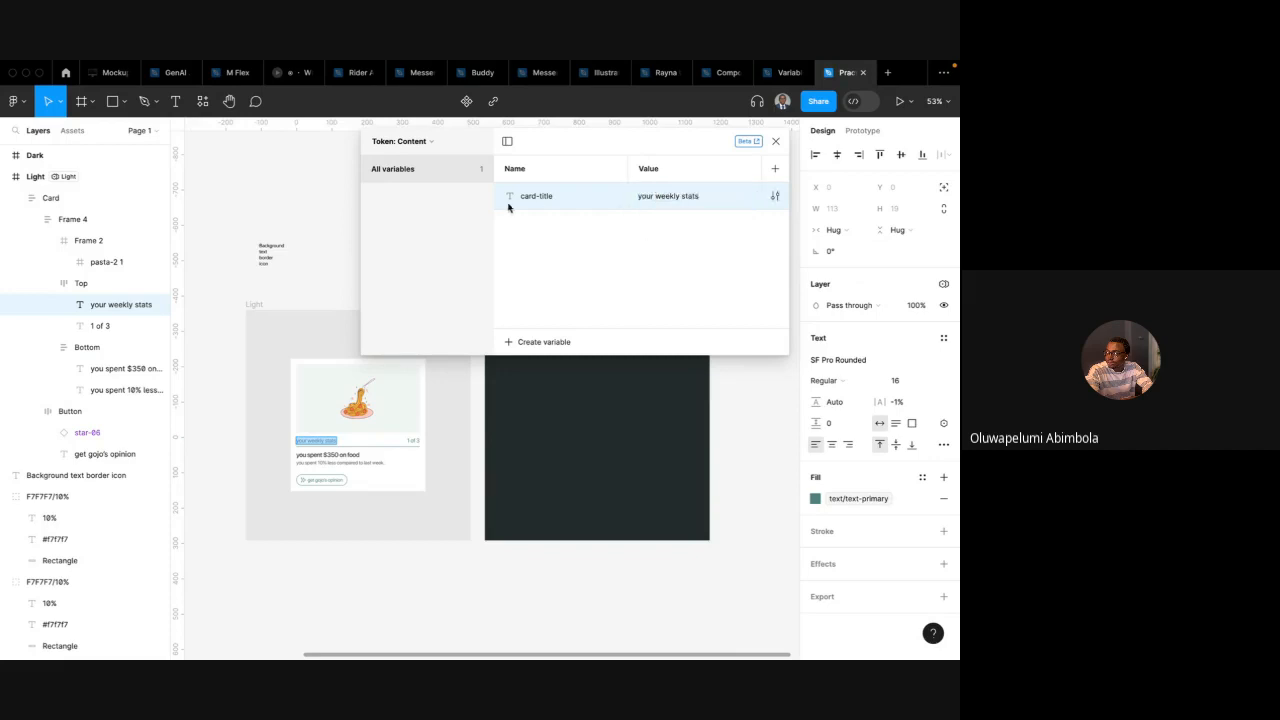
Glance at the Google Meet call chat, then return and close the variables dialog
{"action": "left_click", "coordinate": [522, 349]}
{"action": "left_click", "coordinate": [543, 260]}
{"action": "key", "text": "ctrl+Left"}
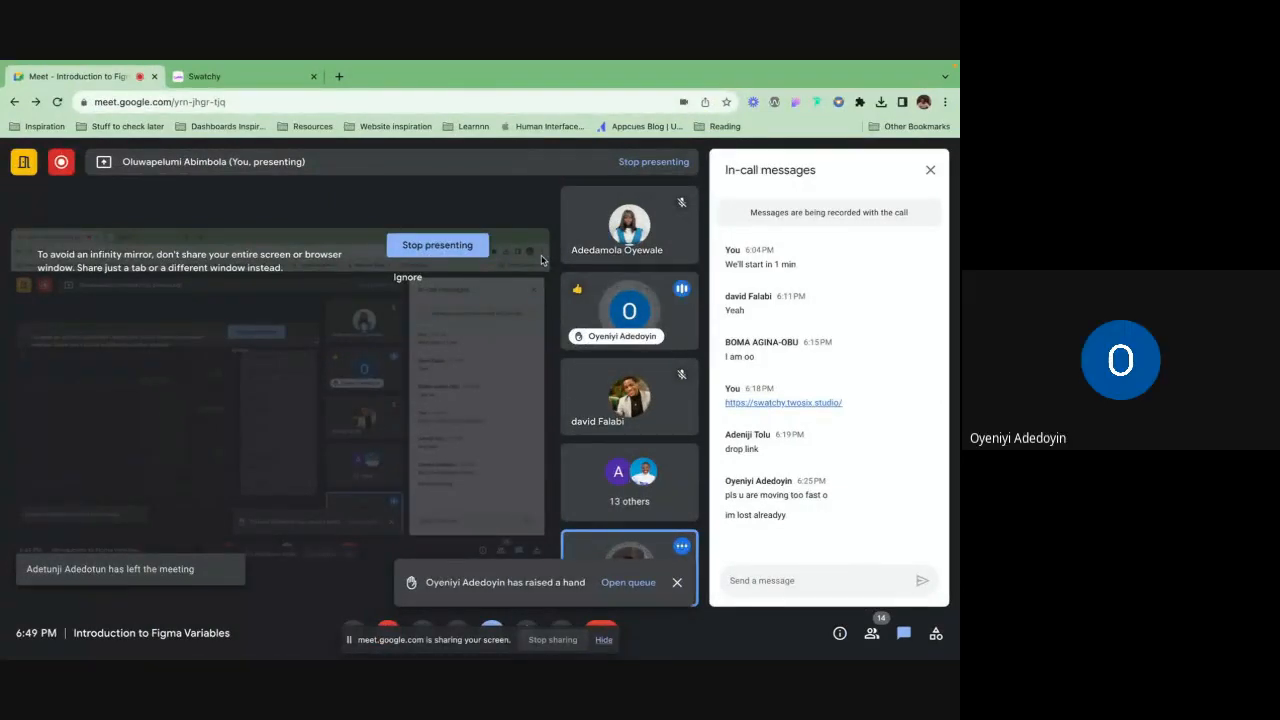
{"action": "key", "text": "ctrl+Right"}
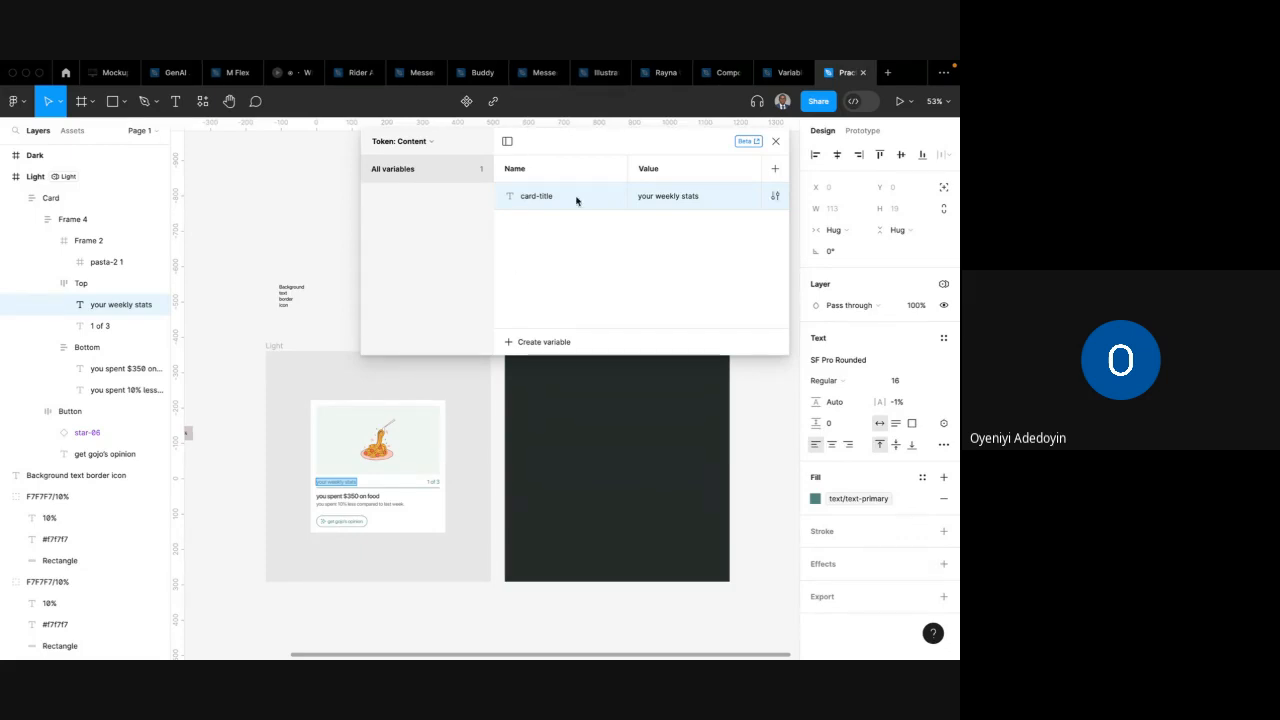
{"action": "left_click", "coordinate": [776, 142]}
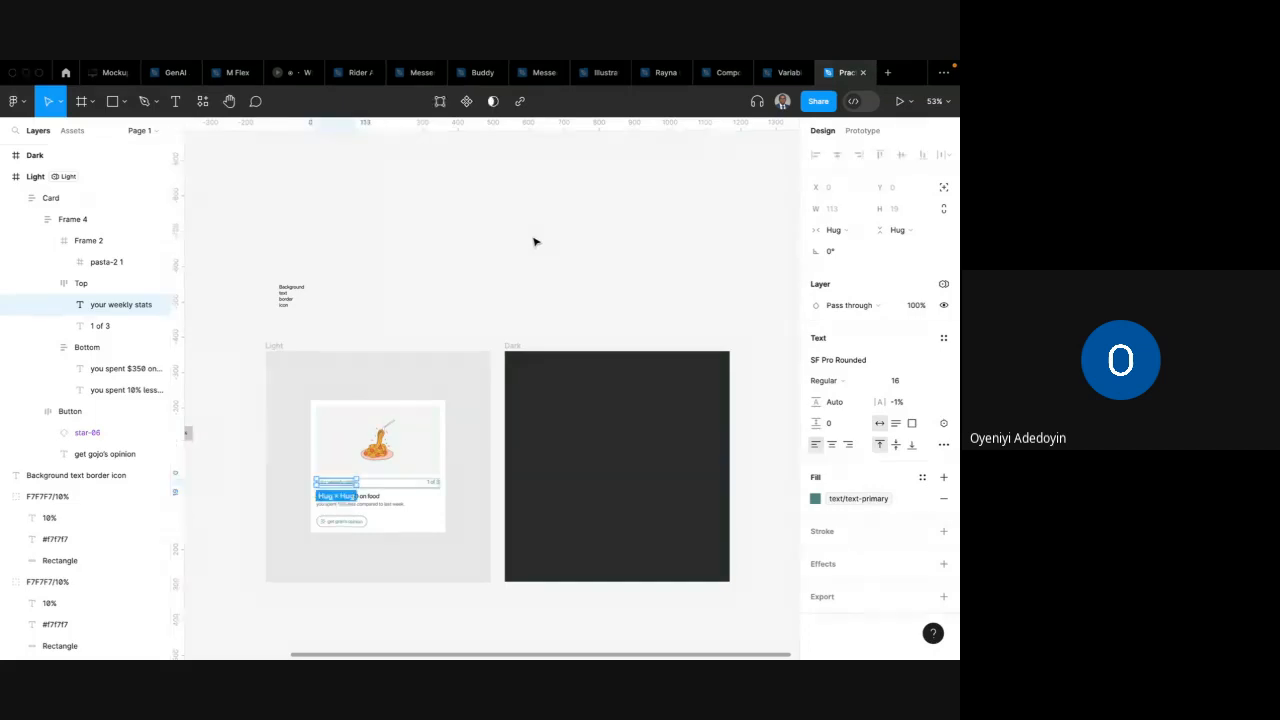
{"action": "left_click", "coordinate": [323, 189]}
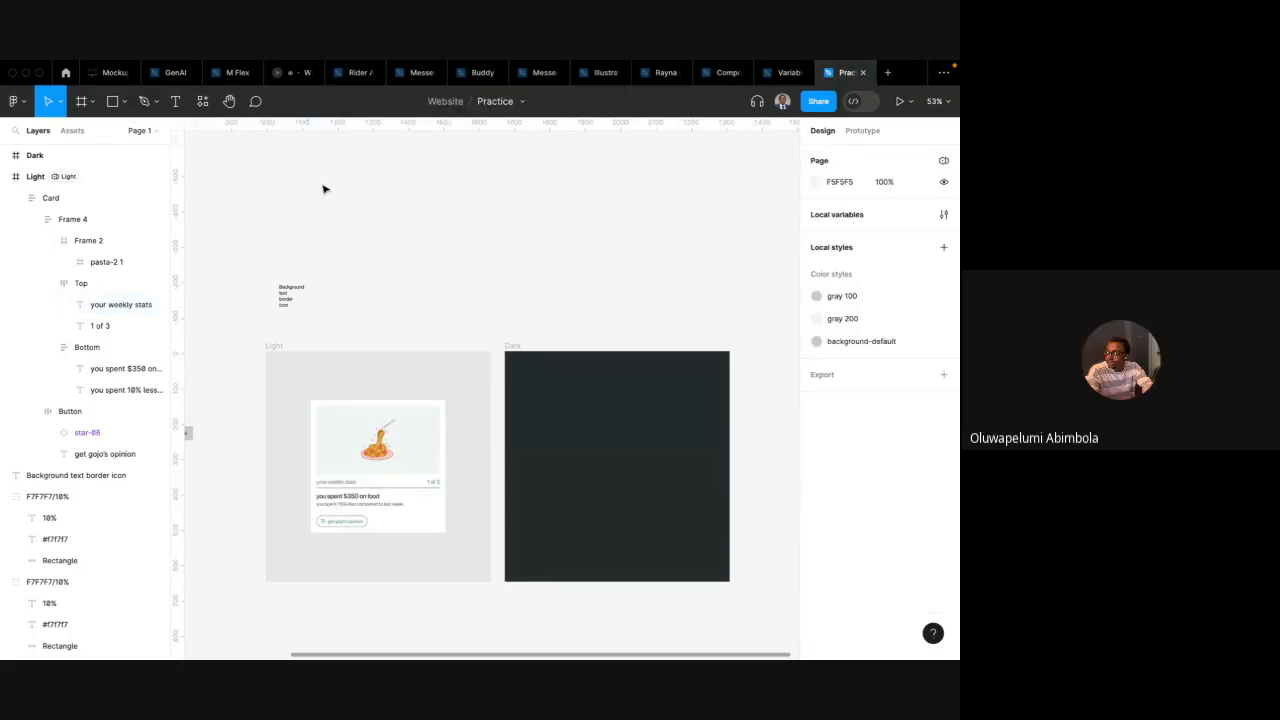
{"action": "left_click", "coordinate": [204, 104]}
{"action": "left_click", "coordinate": [203, 101]}
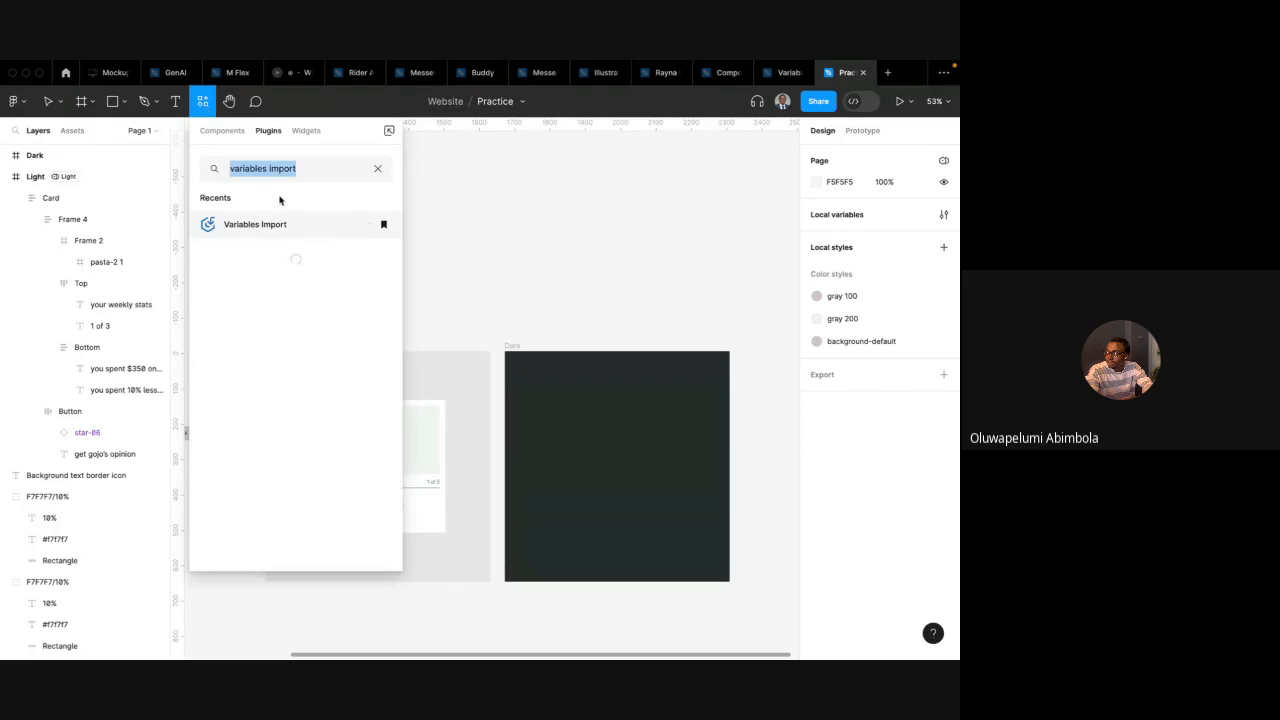
{"action": "left_click", "coordinate": [378, 169]}
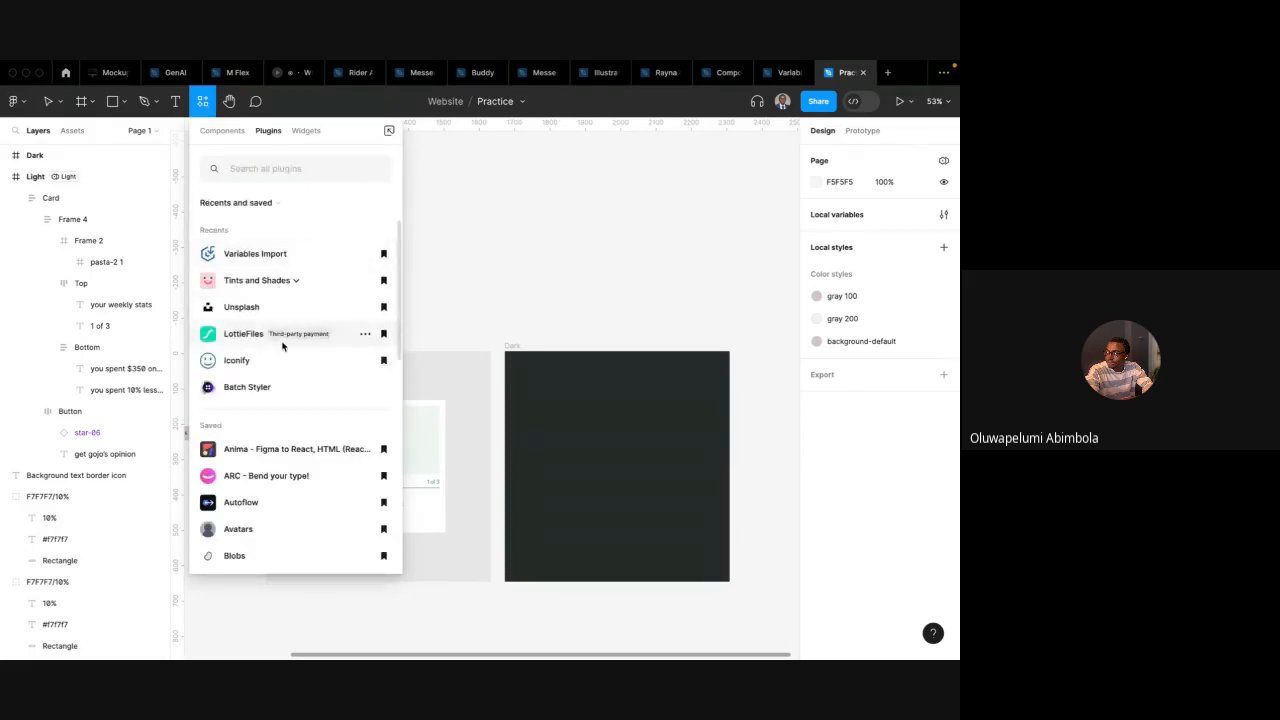
{"action": "scroll", "coordinate": [283, 343], "scroll_direction": "down", "scroll_amount": 2}
{"action": "scroll", "coordinate": [283, 345], "scroll_direction": "up", "scroll_amount": 2}
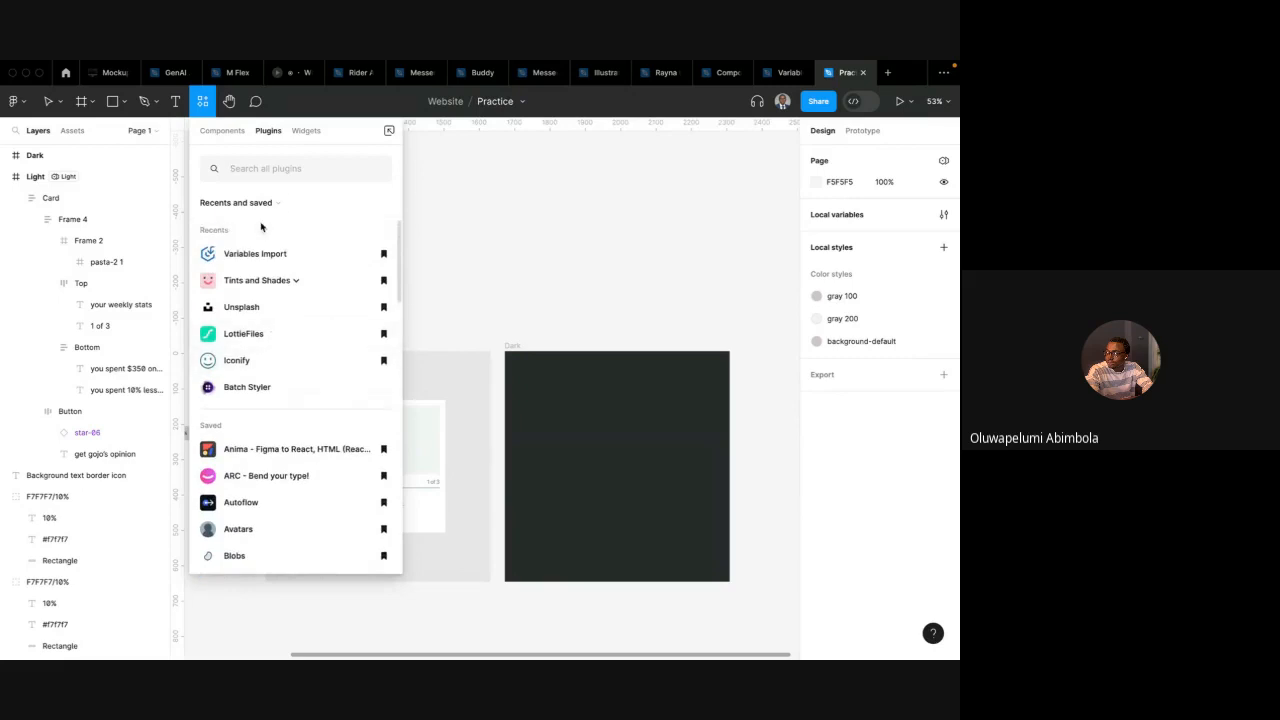
{"action": "left_click", "coordinate": [266, 170]}
{"action": "type", "text": "styles"}
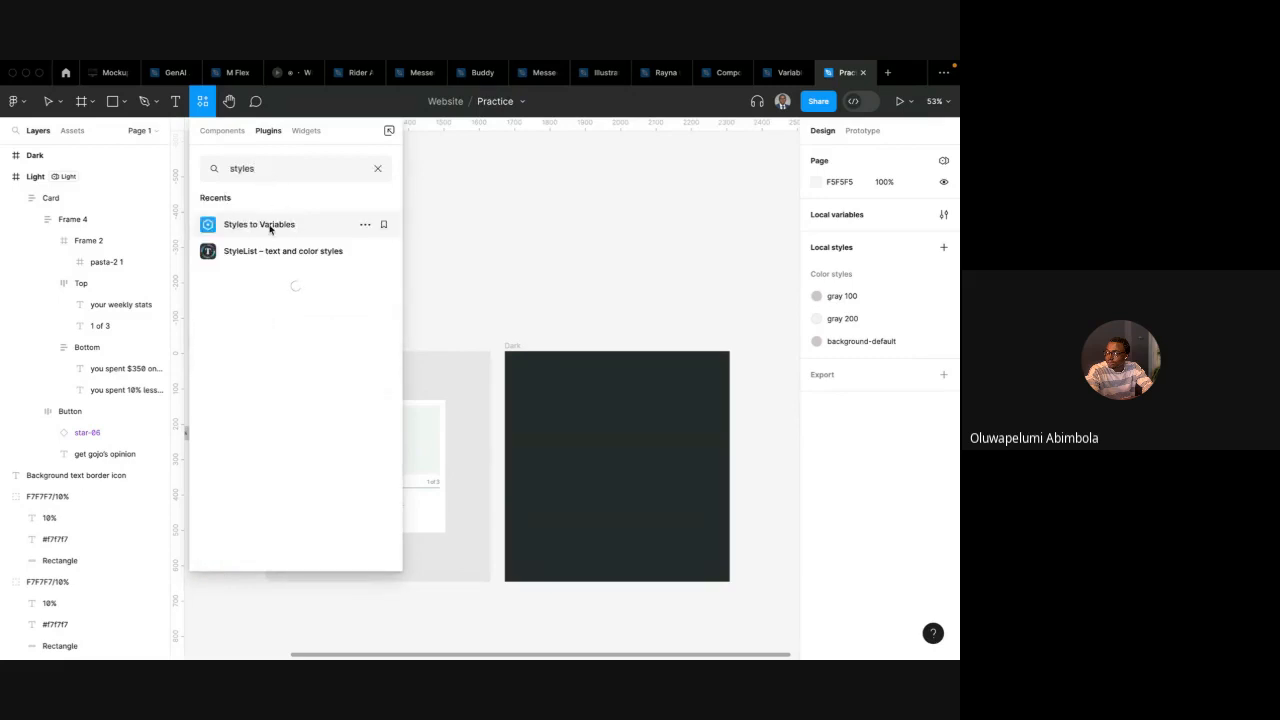
{"action": "left_click", "coordinate": [268, 224]}
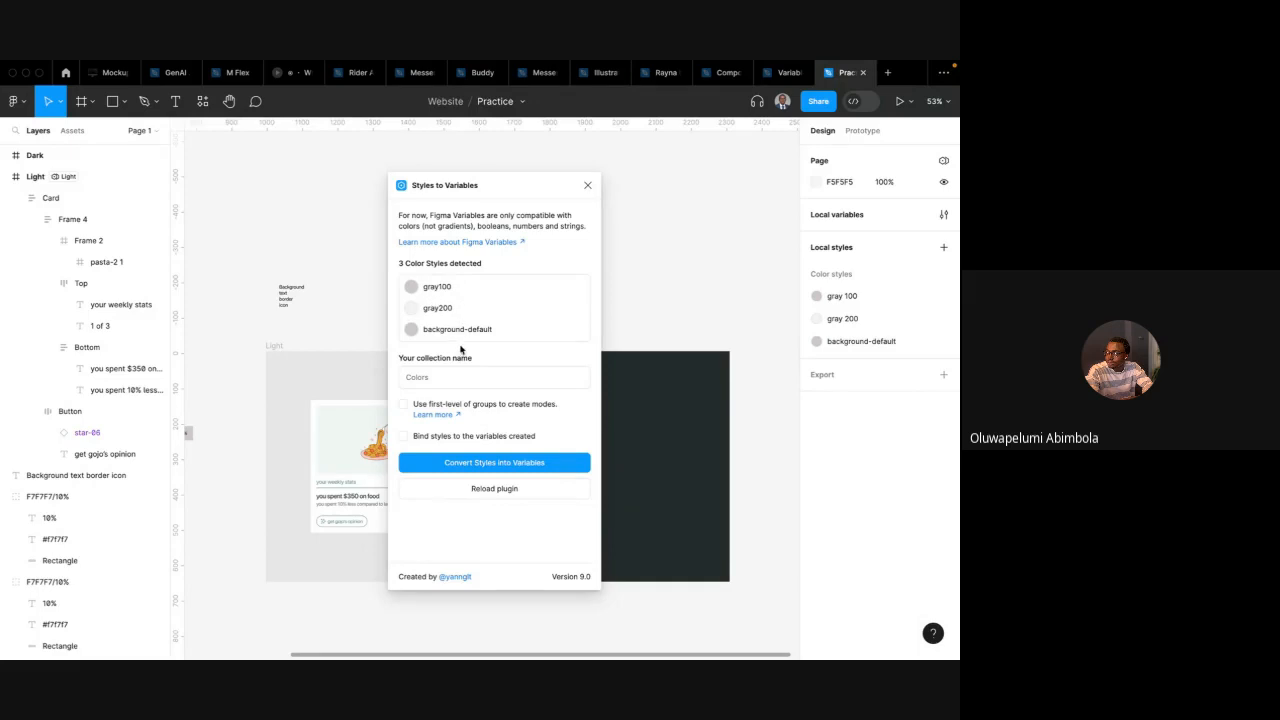
{"action": "left_click", "coordinate": [416, 380]}
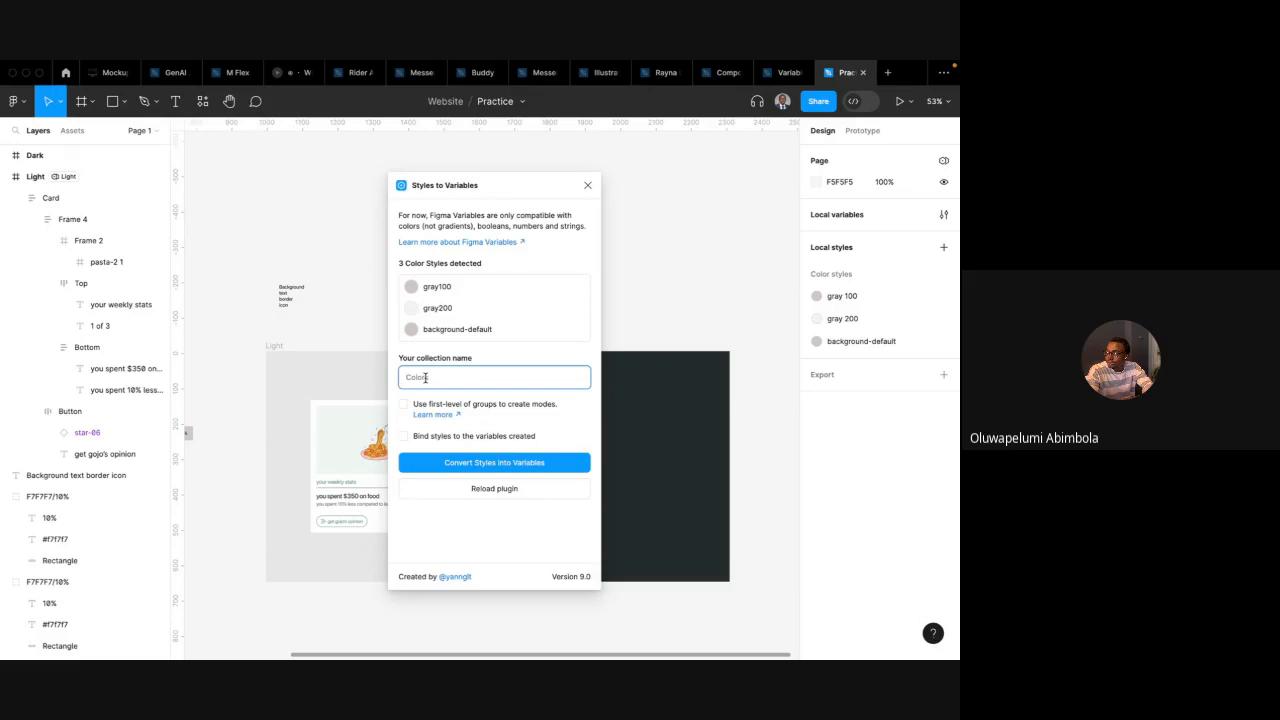
{"action": "type", "text": "Label"}
{"action": "left_click", "coordinate": [514, 352]}
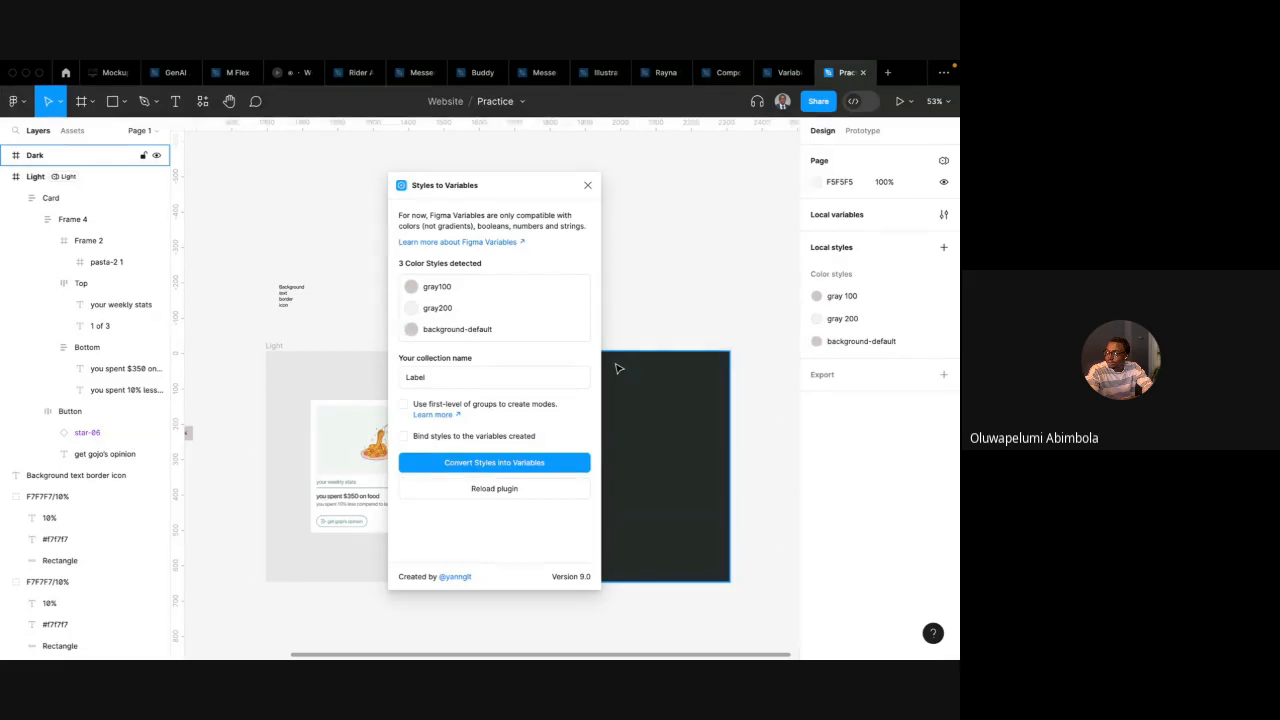
{"action": "left_click", "coordinate": [587, 189]}
Examine the local colour styles and the card's text layers up close
{"action": "scroll", "coordinate": [560, 243], "scroll_direction": "left", "scroll_amount": 2}
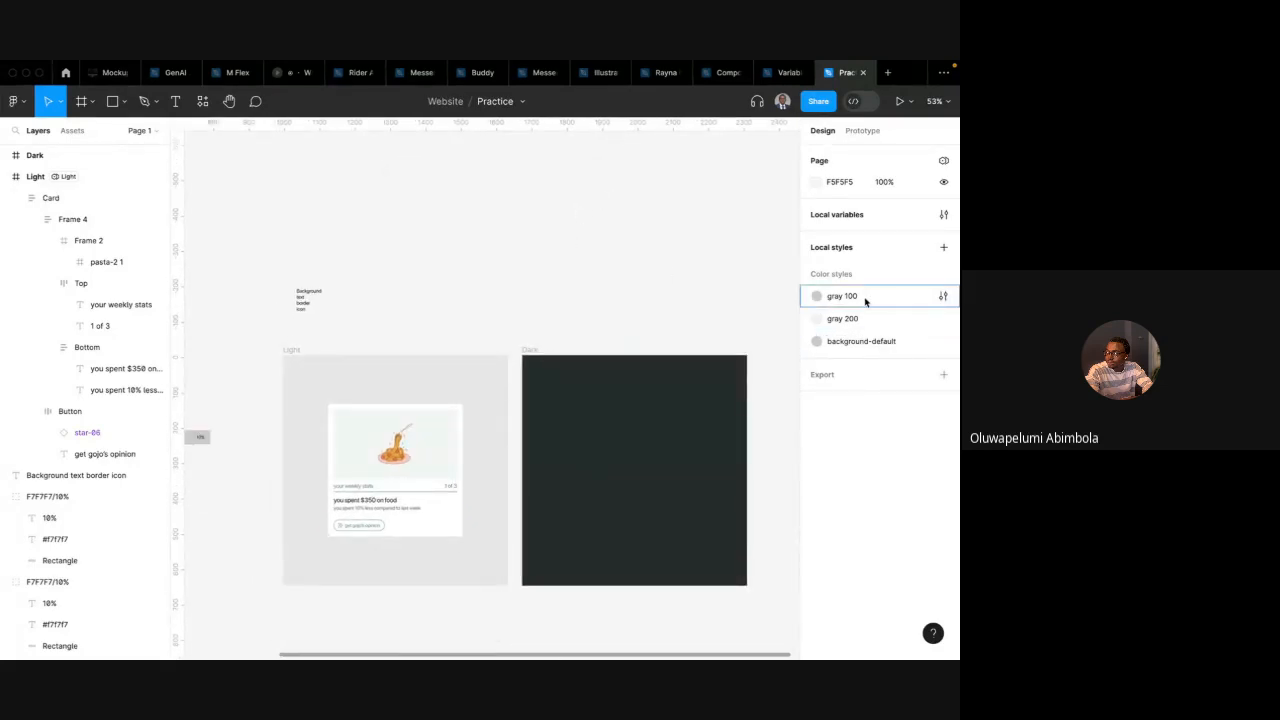
{"action": "left_click", "coordinate": [866, 297]}
{"action": "left_click", "coordinate": [858, 316], "text": "shift"}
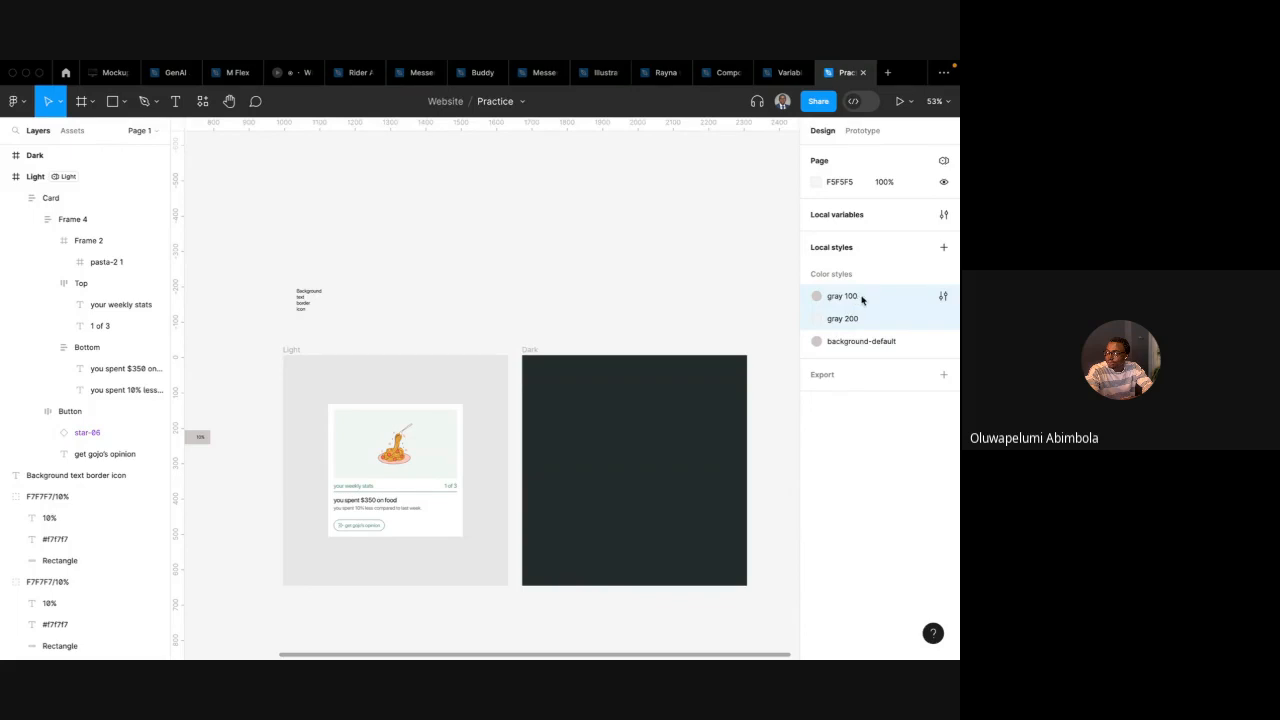
{"action": "left_click", "coordinate": [846, 297]}
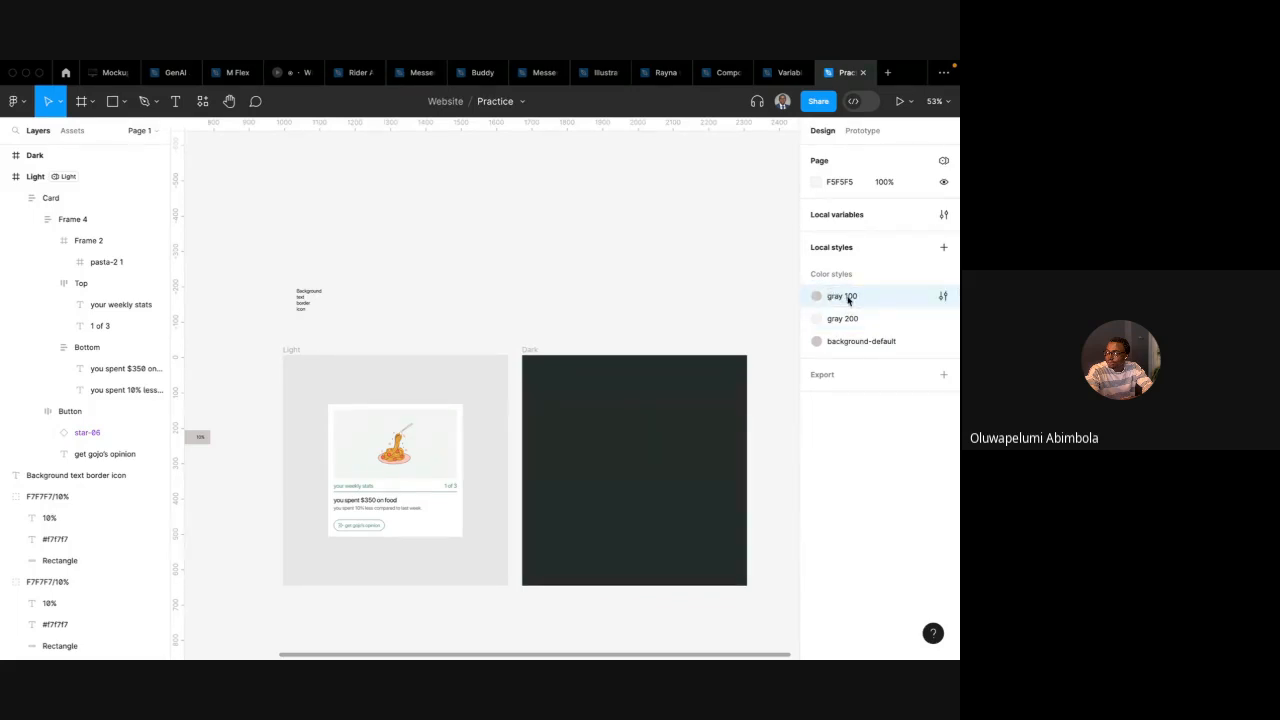
{"action": "scroll", "coordinate": [676, 323], "scroll_direction": "down", "scroll_amount": 2}
{"action": "scroll", "coordinate": [676, 323], "scroll_direction": "left", "scroll_amount": 2}
{"action": "left_click", "coordinate": [432, 456]}
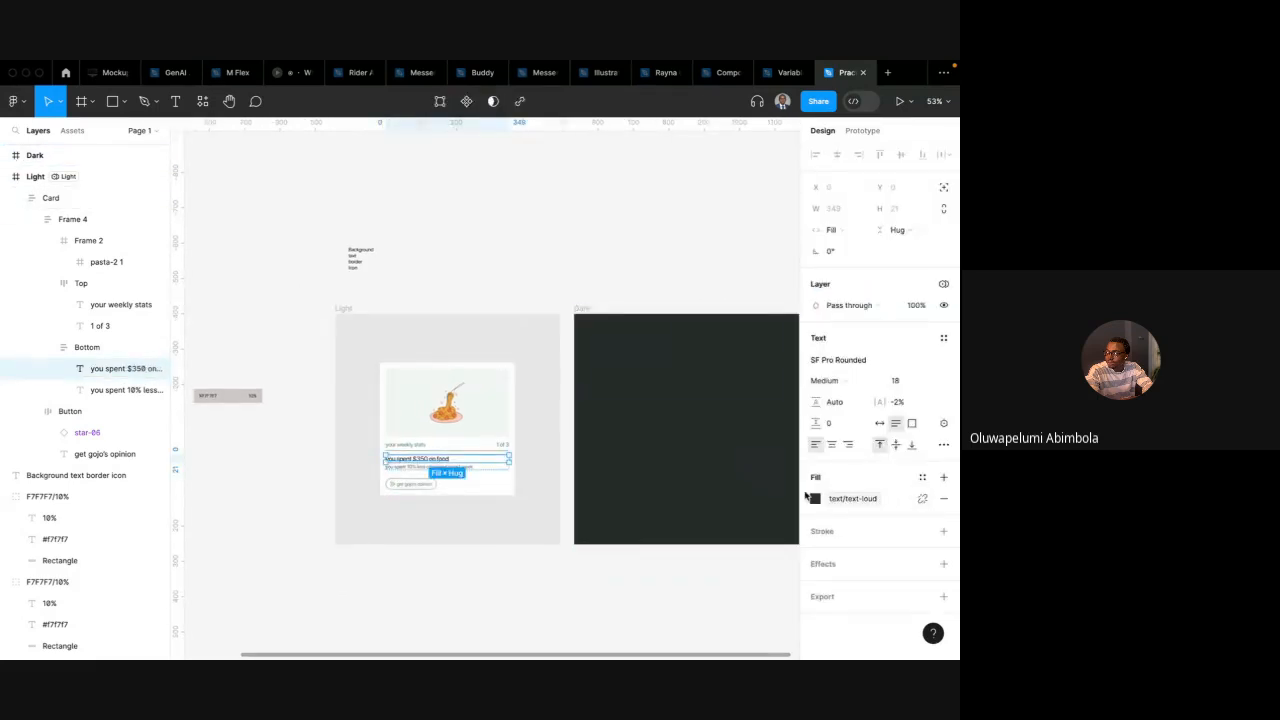
{"action": "scroll", "coordinate": [432, 471], "scroll_direction": "up", "scroll_amount": 5}
{"action": "scroll", "coordinate": [432, 471], "scroll_direction": "left", "scroll_amount": 2}
{"action": "scroll", "coordinate": [432, 471], "scroll_direction": "up", "scroll_amount": 2}
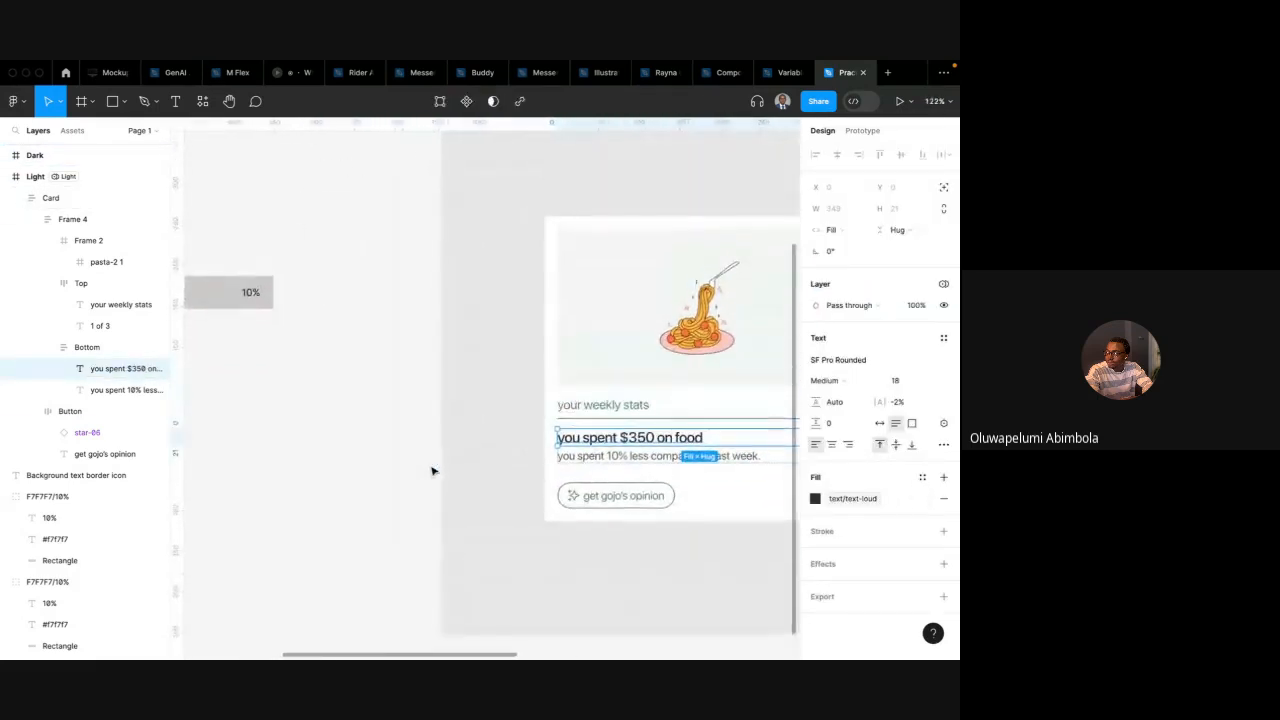
{"action": "scroll", "coordinate": [432, 471], "scroll_direction": "down", "scroll_amount": 5}
{"action": "left_click", "coordinate": [518, 363]}
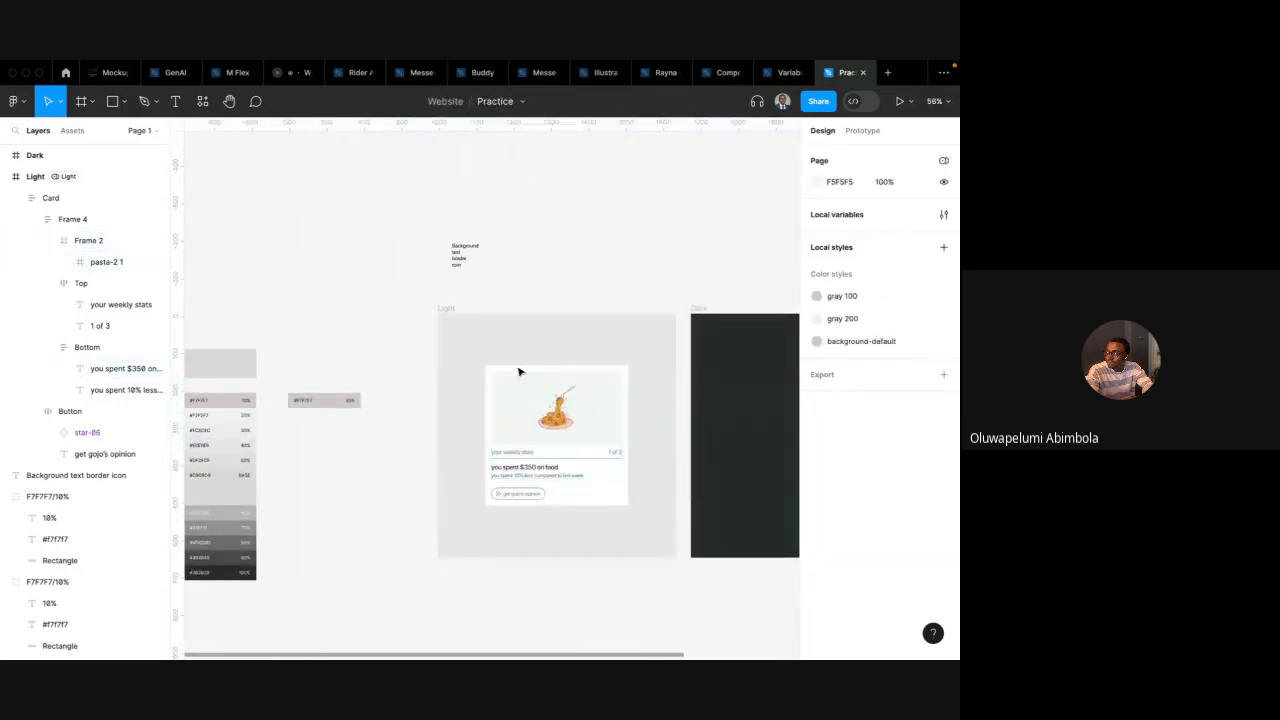
Duplicate the card from the Light frame into the Dark frame
{"action": "left_click", "coordinate": [511, 400]}
{"action": "left_click_drag", "start_coordinate": [511, 400], "coordinate": [744, 405], "text": "alt"}
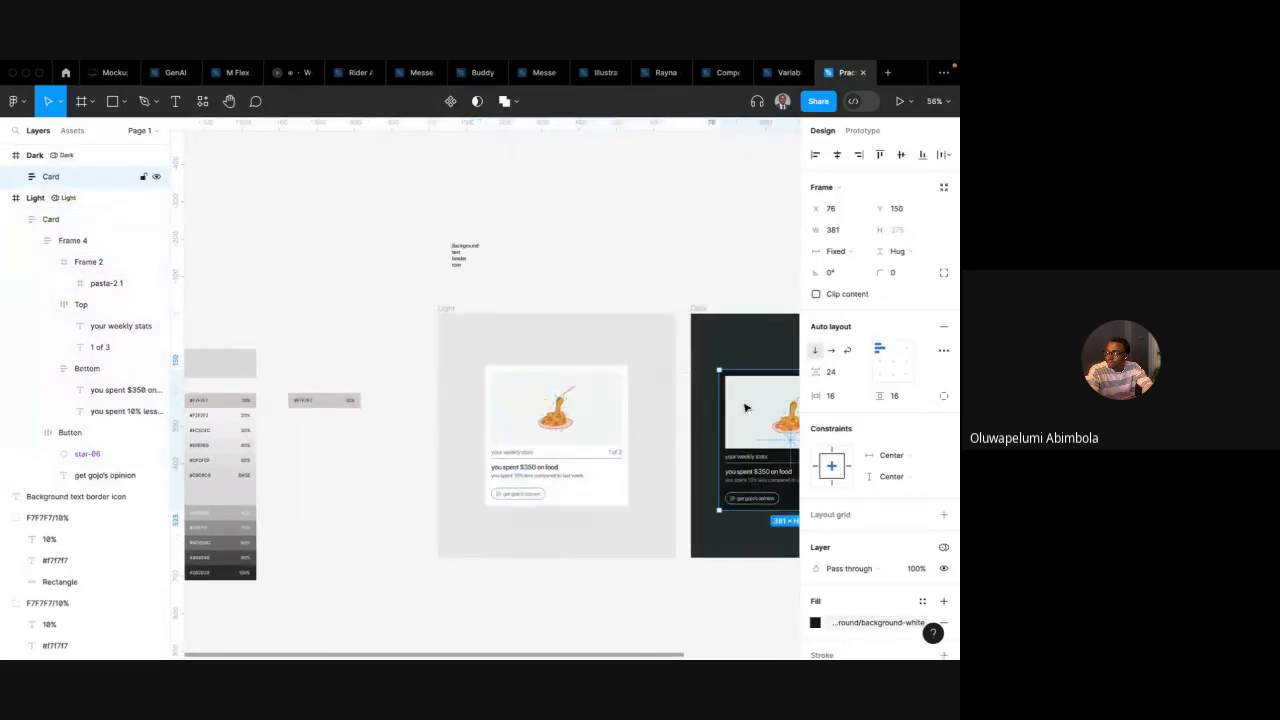
Draw a rectangle about 117 × 80 above the frames and sample its fill from the card's white background
{"action": "left_click", "coordinate": [570, 243]}
{"action": "key", "text": "r"}
{"action": "left_click_drag", "start_coordinate": [540, 242], "coordinate": [585, 271]}
{"action": "key", "text": "i"}
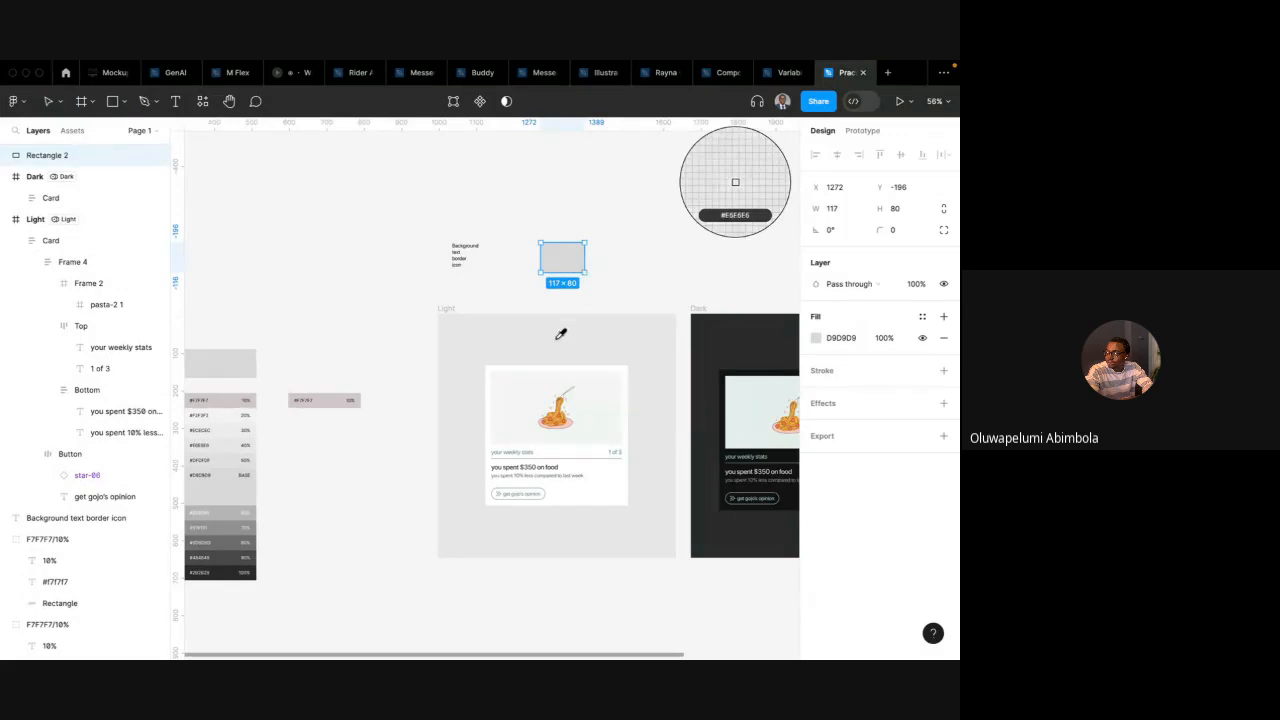
{"action": "left_click", "coordinate": [490, 371]}
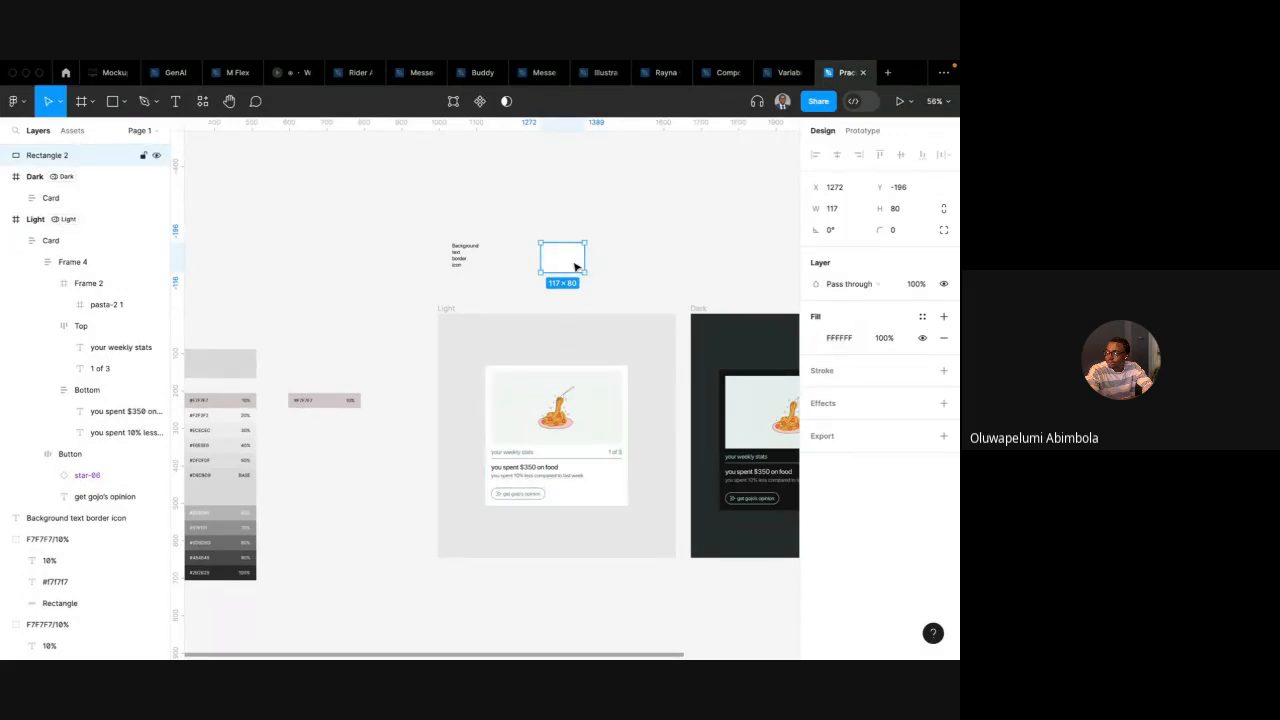
Duplicate the rectangle beside it and sample its fill from the dark card in the Dark frame
{"action": "left_click_drag", "start_coordinate": [575, 266], "coordinate": [664, 266]}
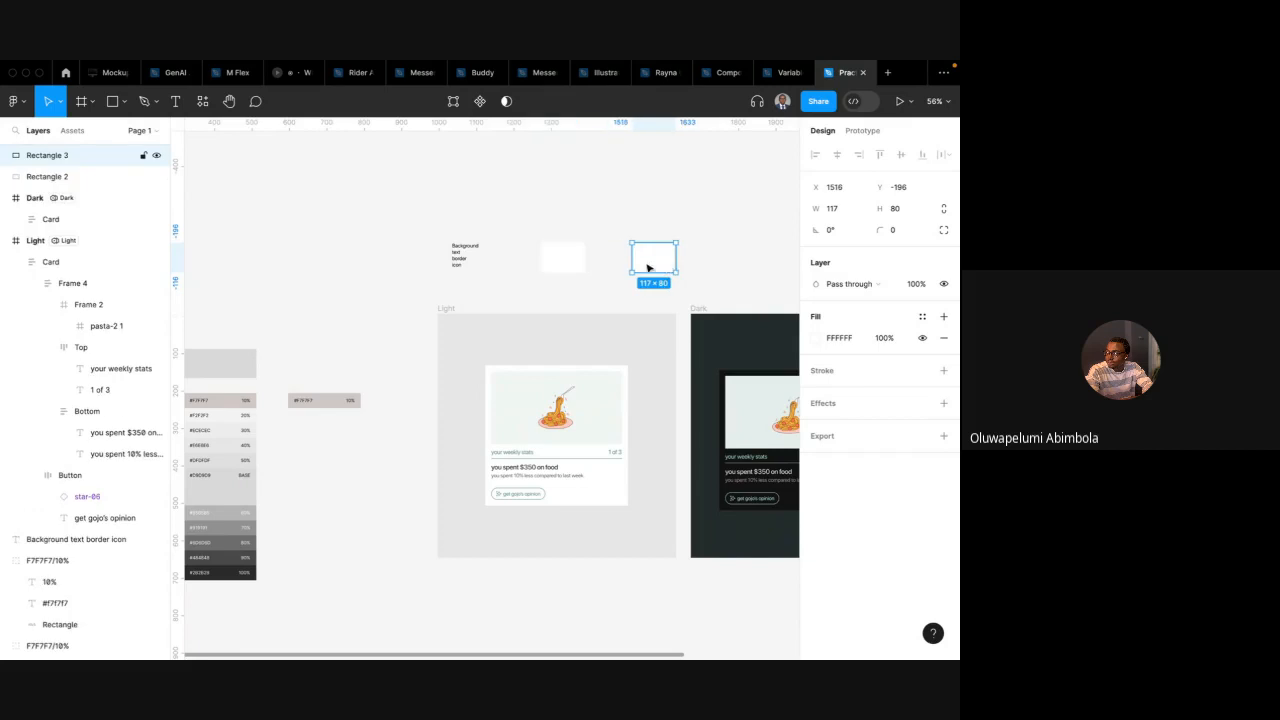
{"action": "key", "text": "i"}
{"action": "left_click", "coordinate": [791, 381]}
Create a colour style named Dark/background-default from the dark rectangle's fill
{"action": "left_click", "coordinate": [921, 316]}
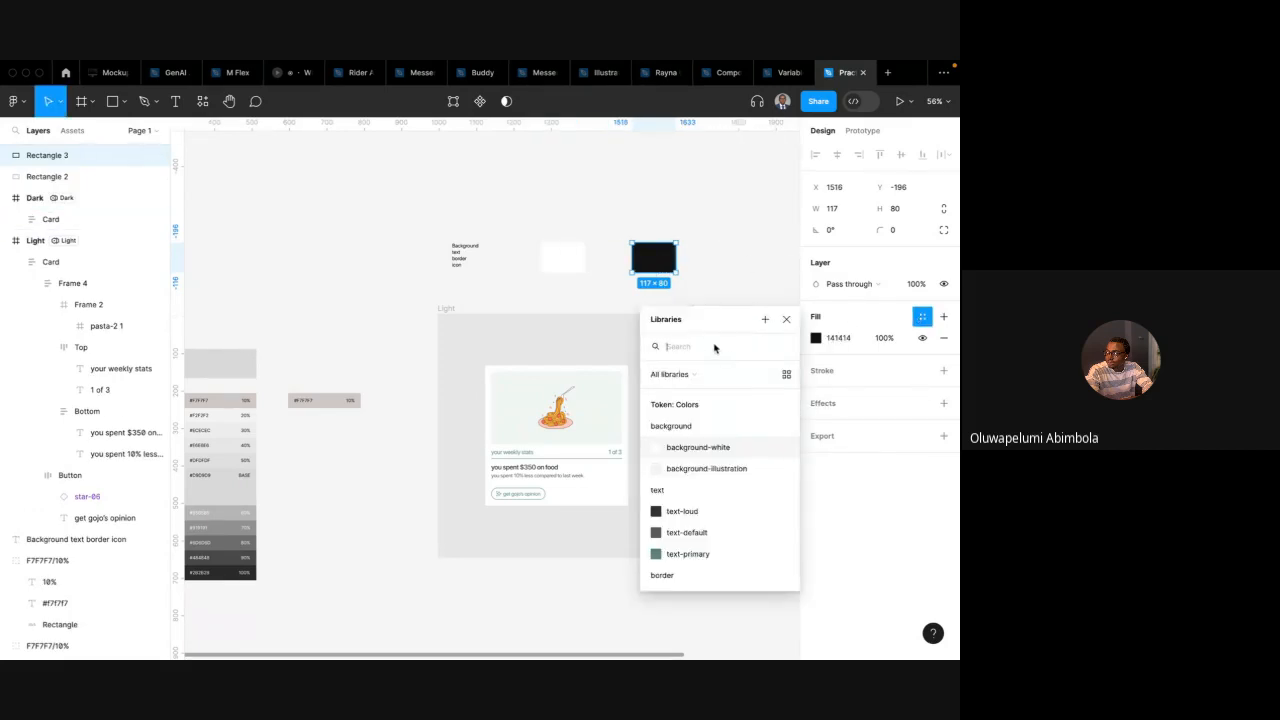
{"action": "left_click", "coordinate": [763, 321]}
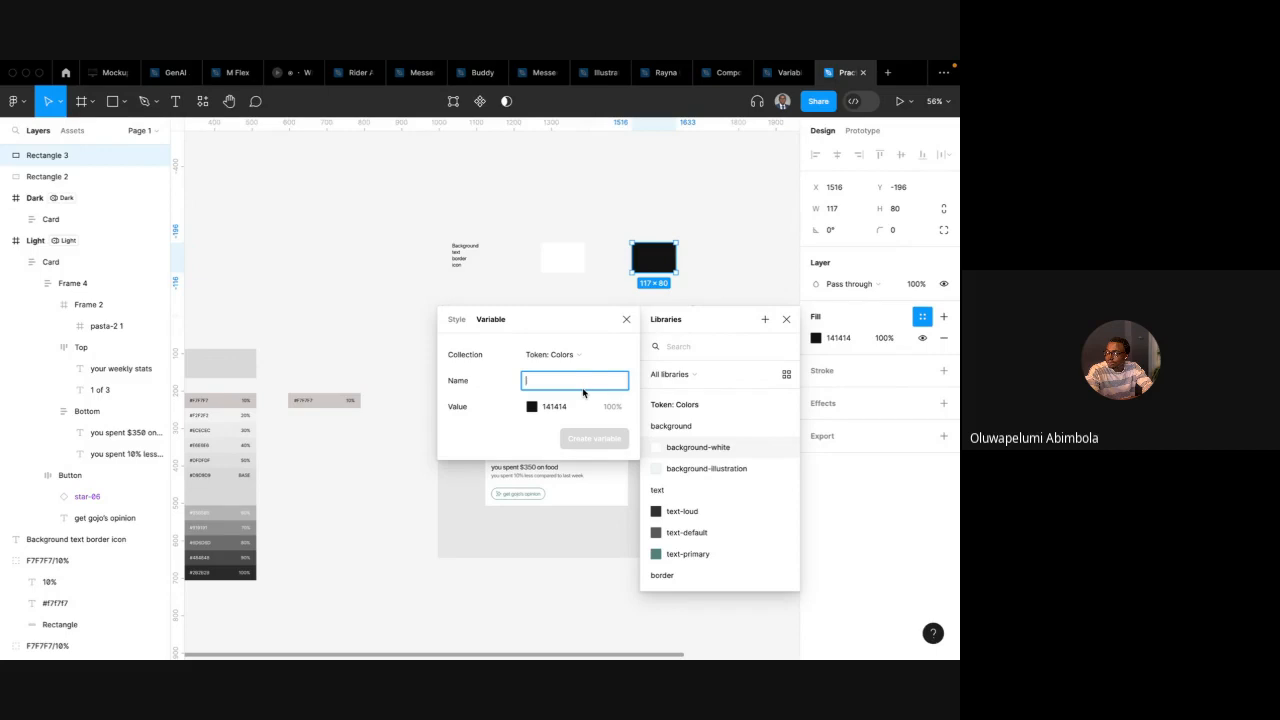
{"action": "type", "text": "Dark"}
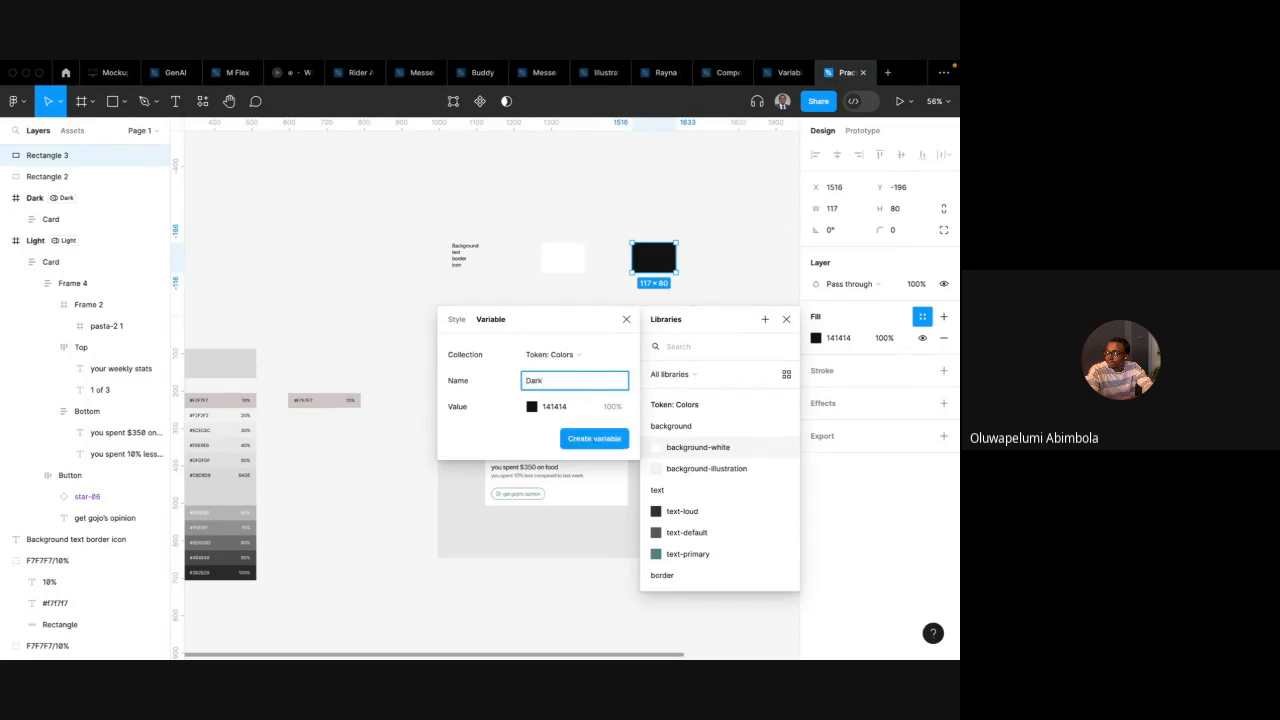
{"action": "left_click", "coordinate": [457, 319]}
{"action": "type", "text": "Dark/"}
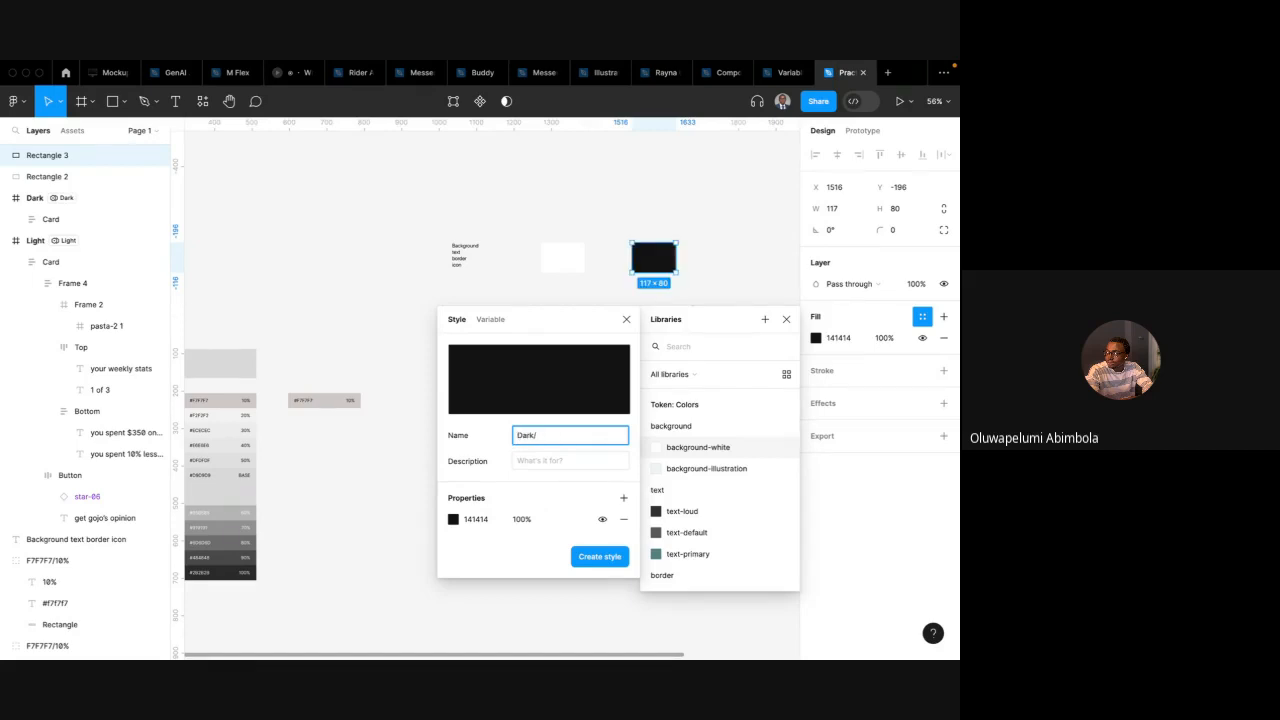
{"action": "type", "text": "Neutral/"}
{"action": "key", "text": "BackSpace"}
{"action": "type", "text": "/backgro"}
{"action": "double_click", "coordinate": [567, 437]}
{"action": "left_click", "coordinate": [564, 437]}
{"action": "left_click_drag", "start_coordinate": [608, 438], "coordinate": [538, 437]}
{"action": "type", "text": "ba"}
{"action": "type", "text": "aul"}
{"action": "type", "text": "u"}
{"action": "left_click", "coordinate": [597, 562]}
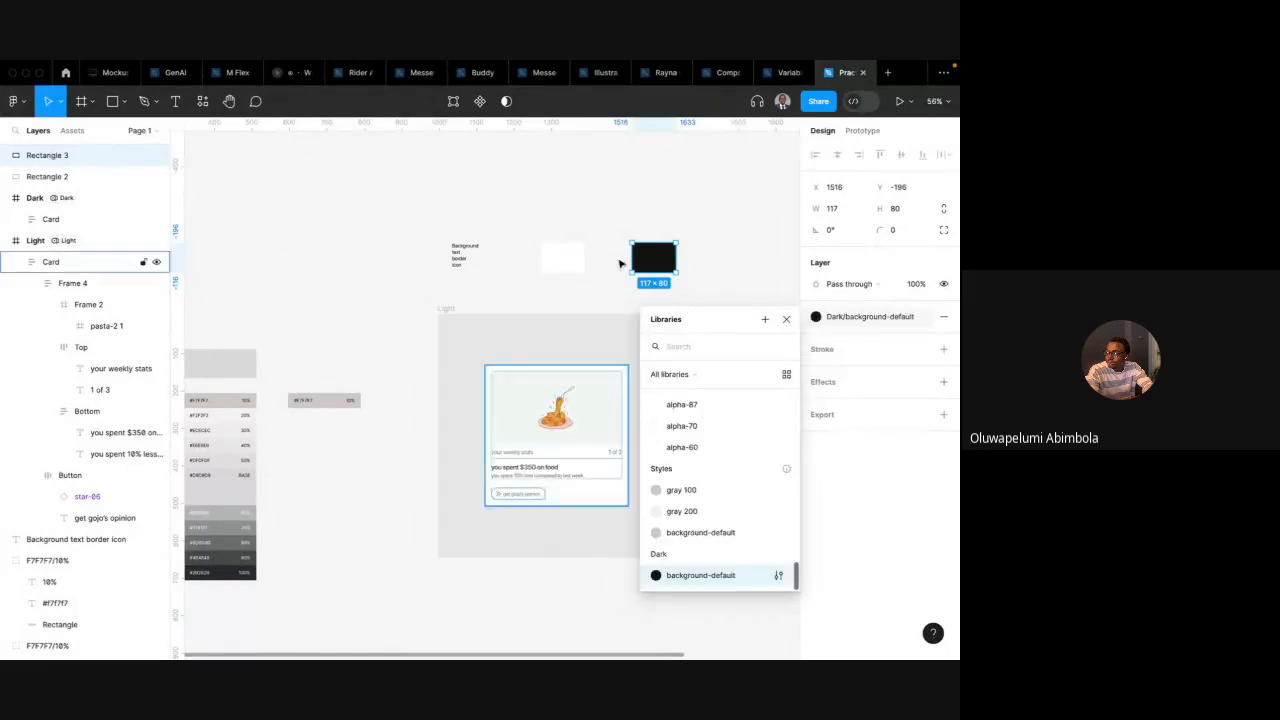
Create a Light/background-default colour variable in Token: Colors from the white rectangle's fill, then detach it from the rectangle
{"action": "left_click", "coordinate": [580, 263]}
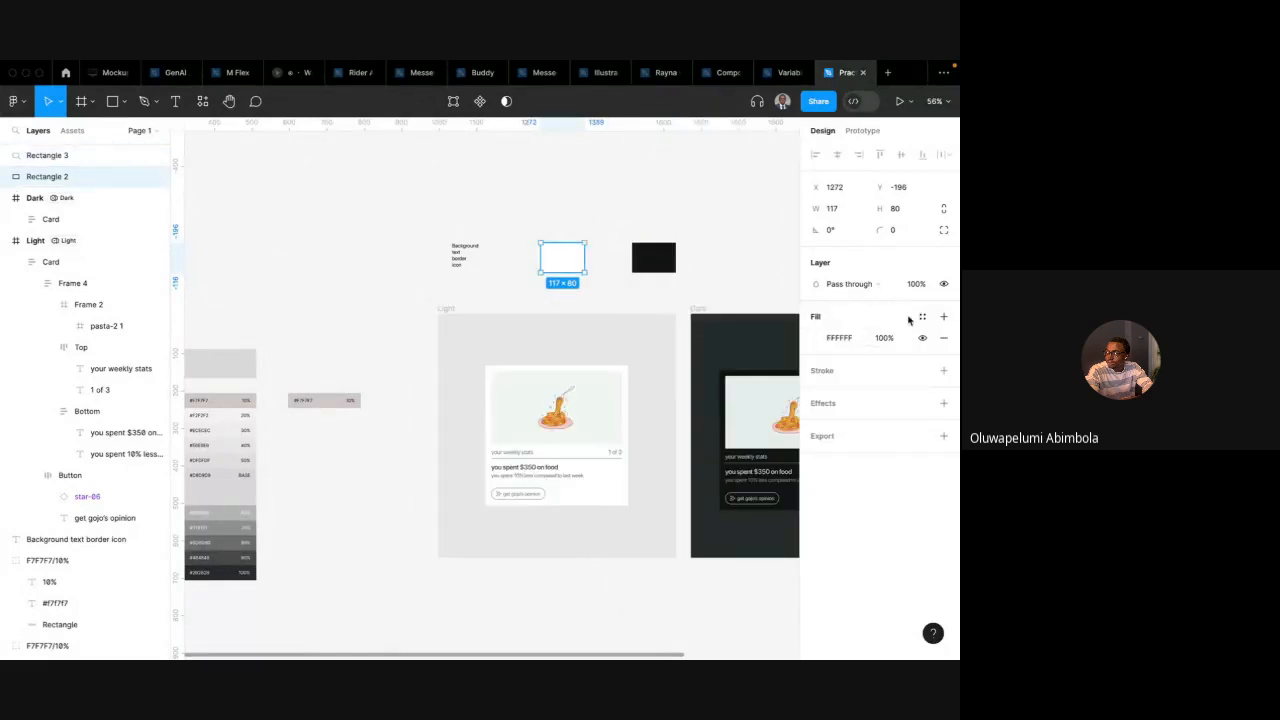
{"action": "left_click", "coordinate": [921, 317]}
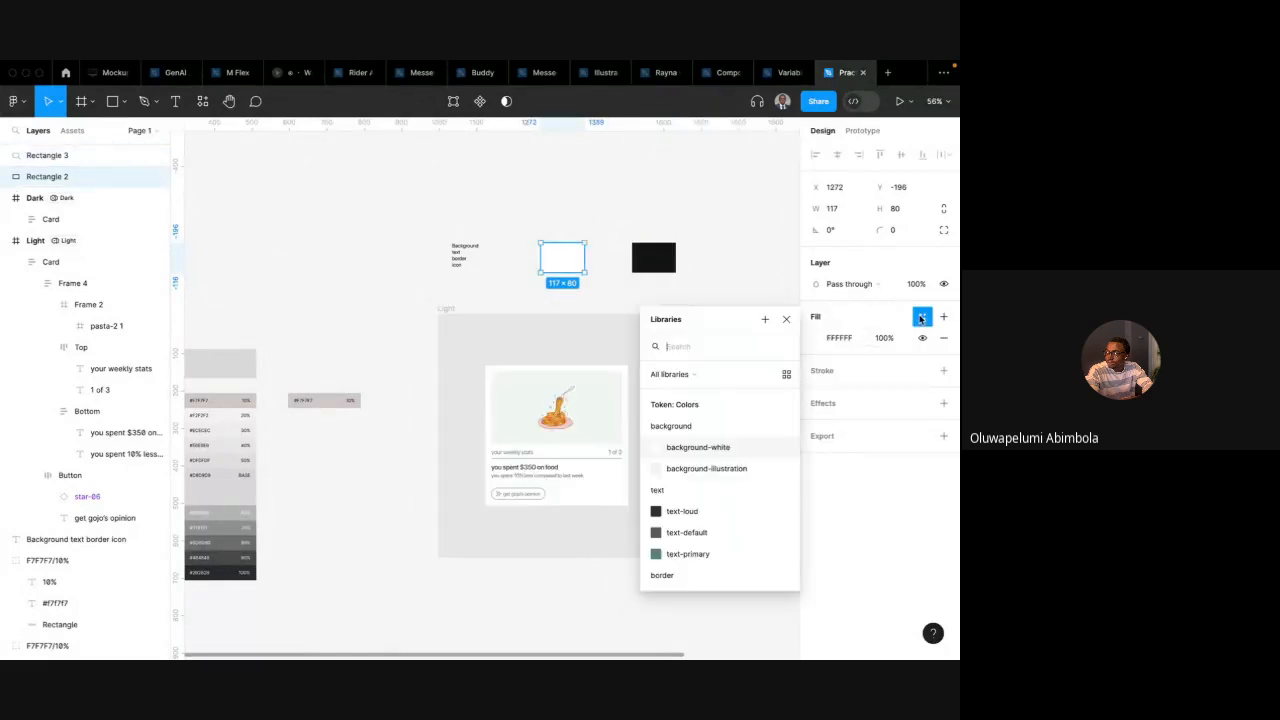
{"action": "left_click", "coordinate": [765, 319]}
{"action": "type", "text": "Ligh"}
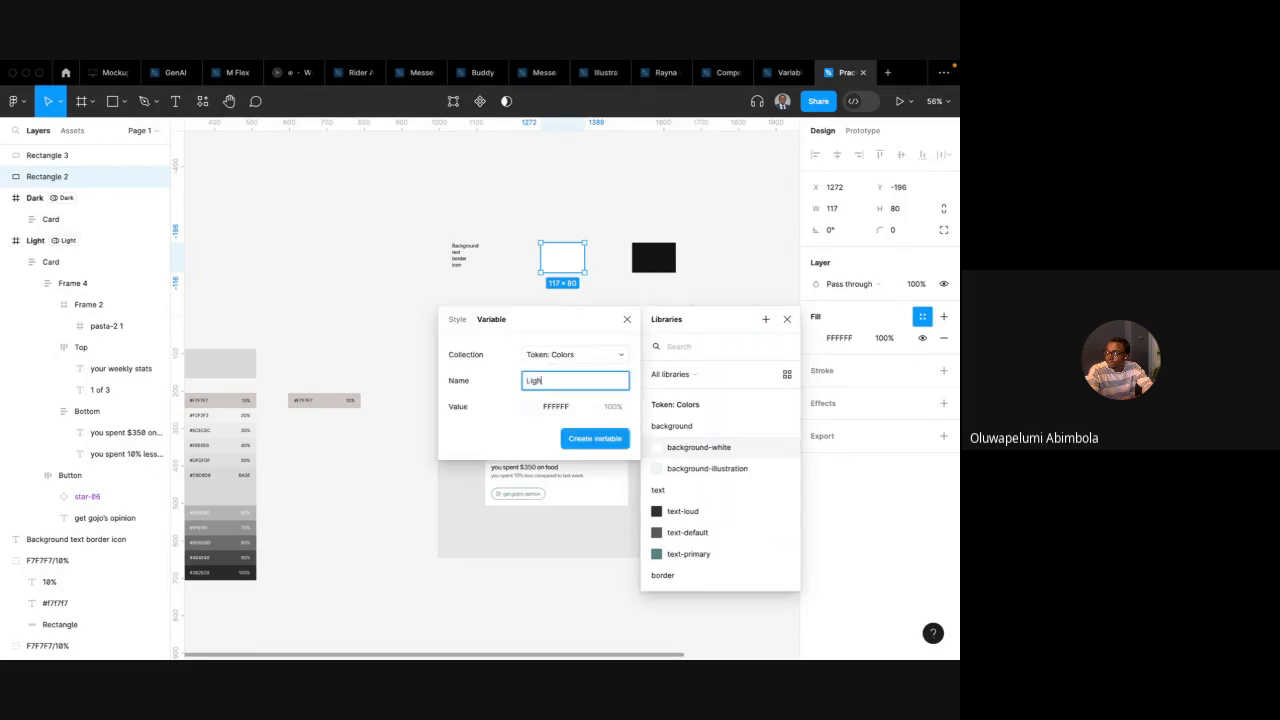
{"action": "type", "text": "t/"}
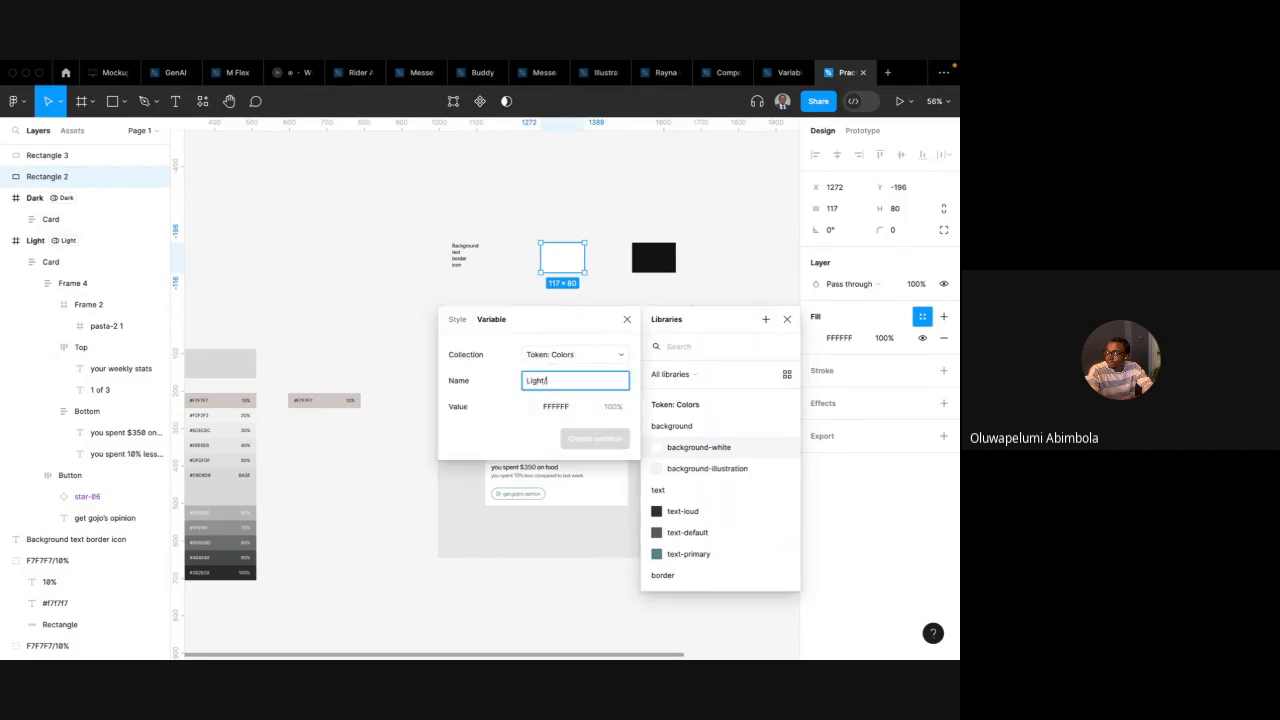
{"action": "type", "text": "backgr"}
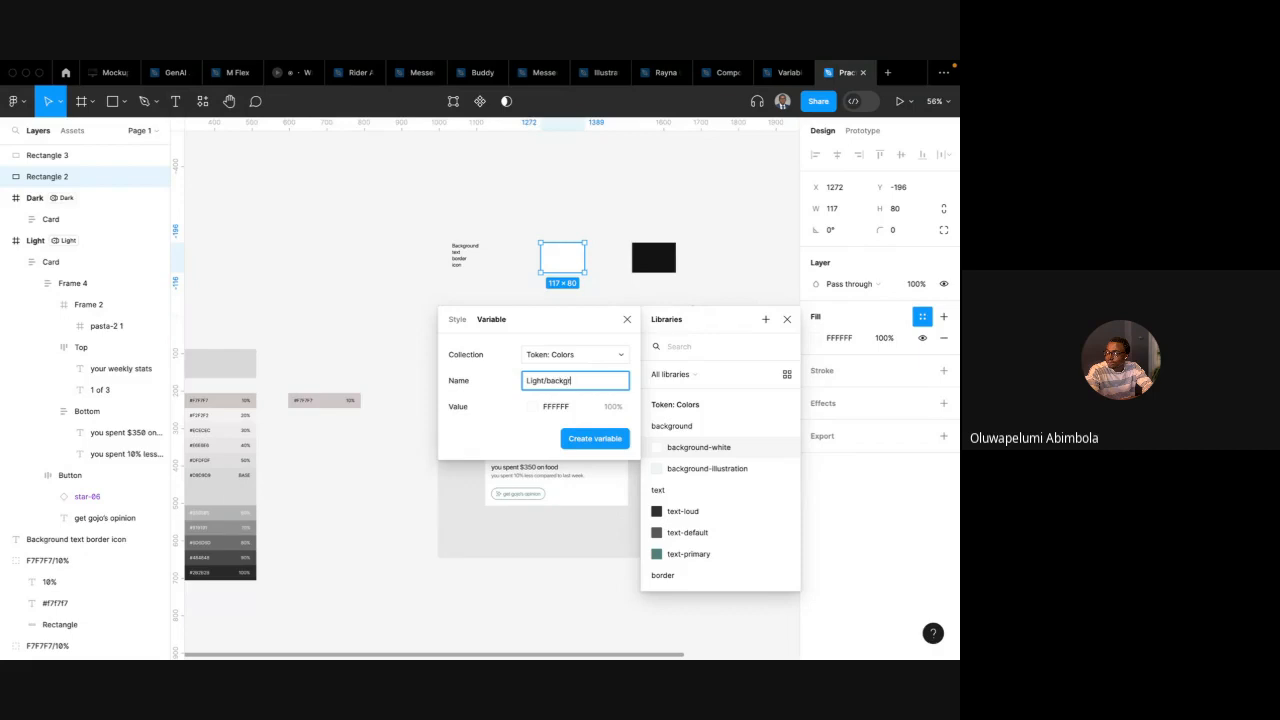
{"action": "type", "text": "ound-default"}
{"action": "left_click", "coordinate": [595, 438]}
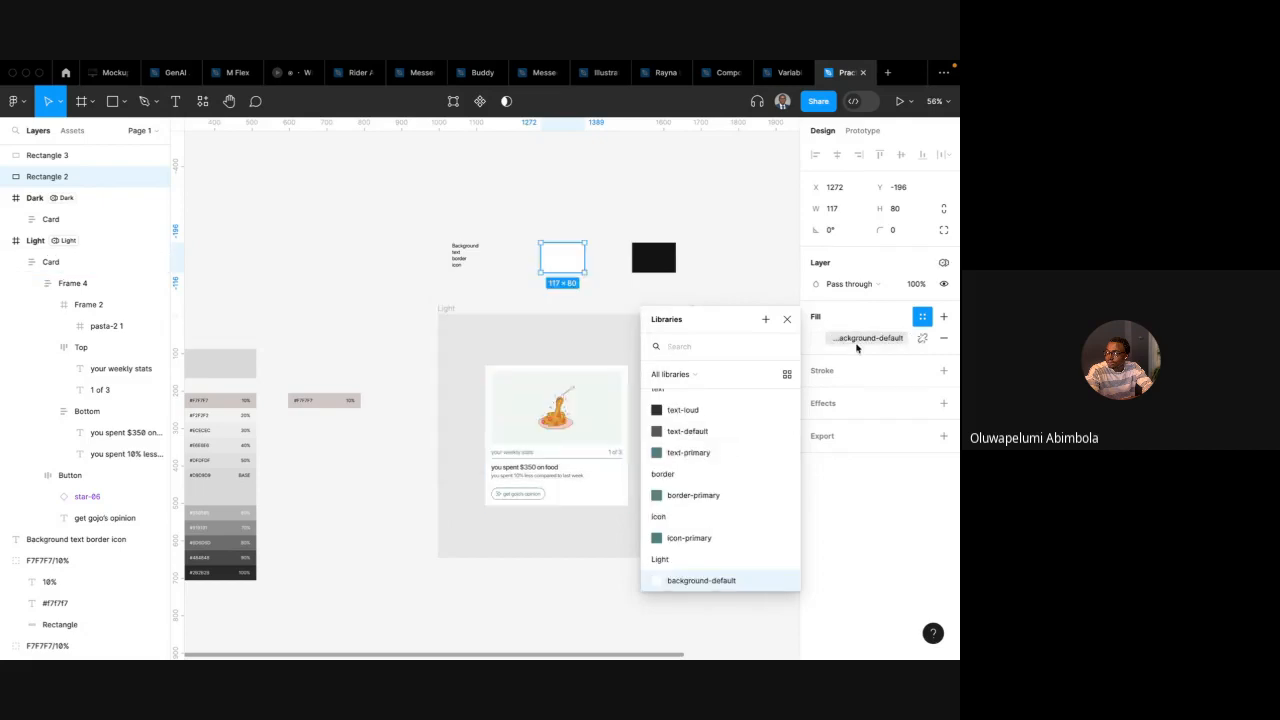
{"action": "left_click", "coordinate": [922, 339]}
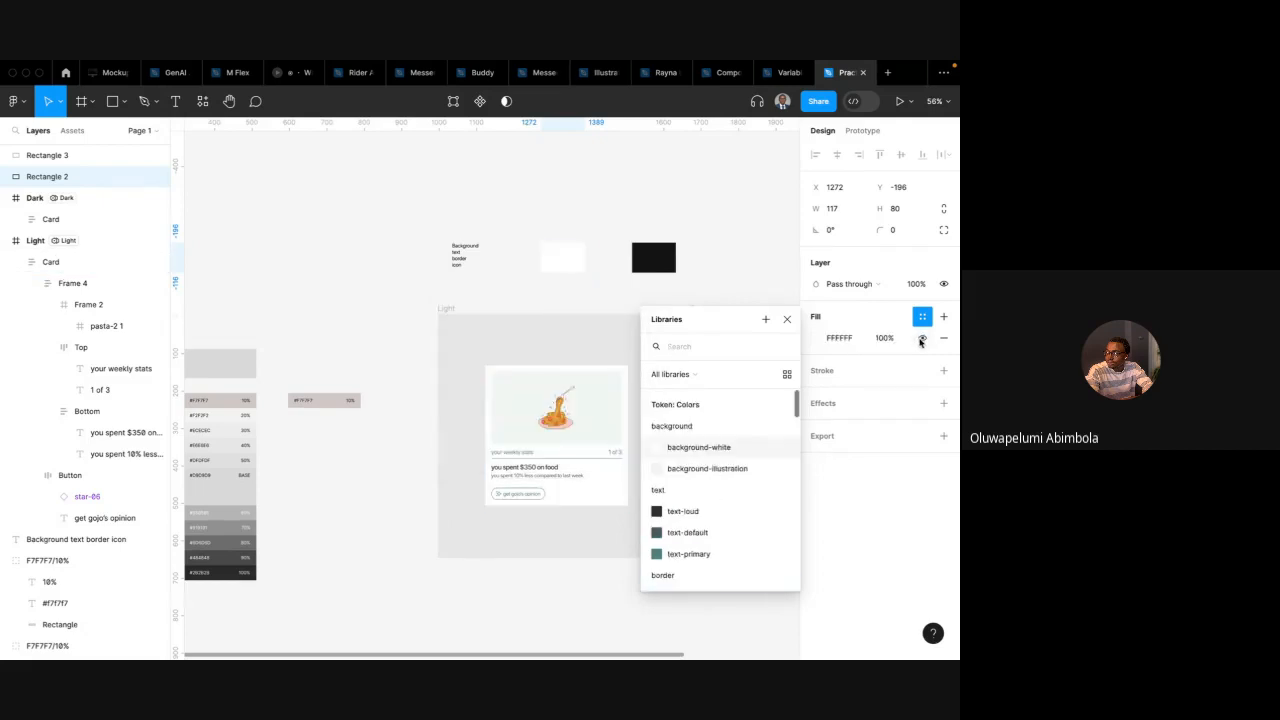
Create a colour style named Light/background-default from the white rectangle's fill
{"action": "left_click", "coordinate": [766, 319]}
{"action": "left_click", "coordinate": [459, 320]}
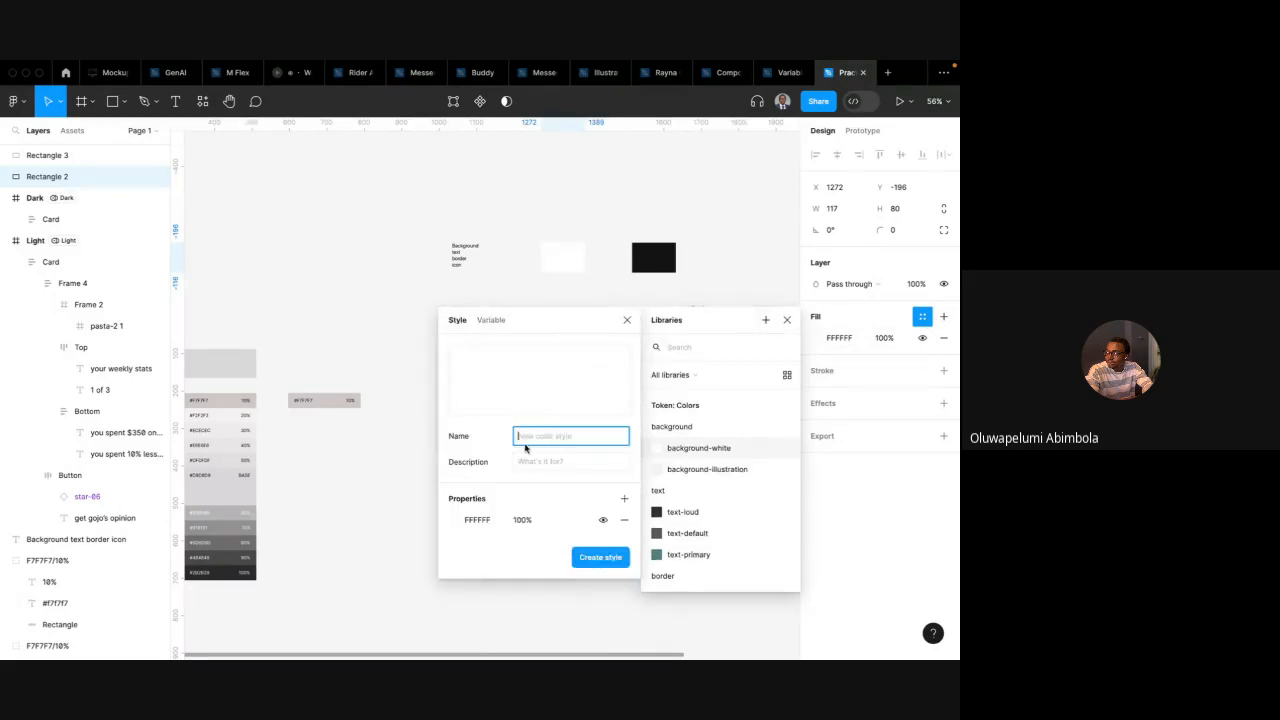
{"action": "type", "text": "Li"}
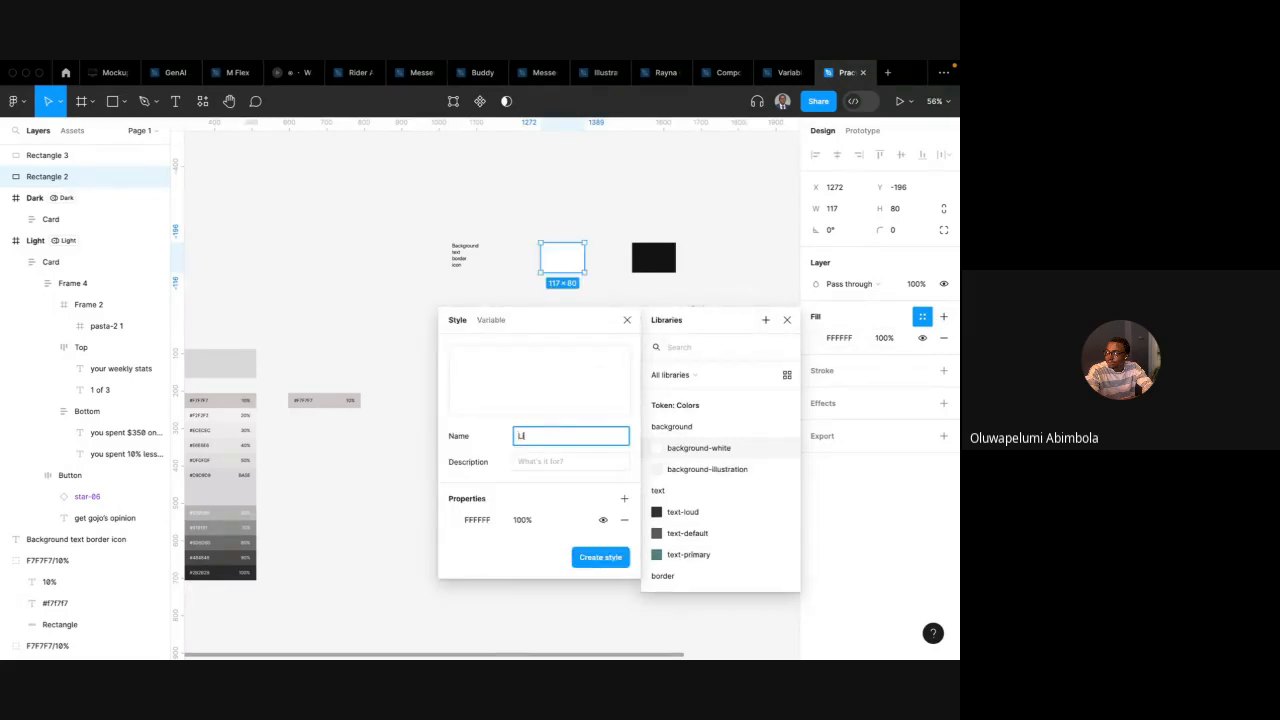
{"action": "type", "text": "ght/Background-default"}
{"action": "key", "text": "Return"}
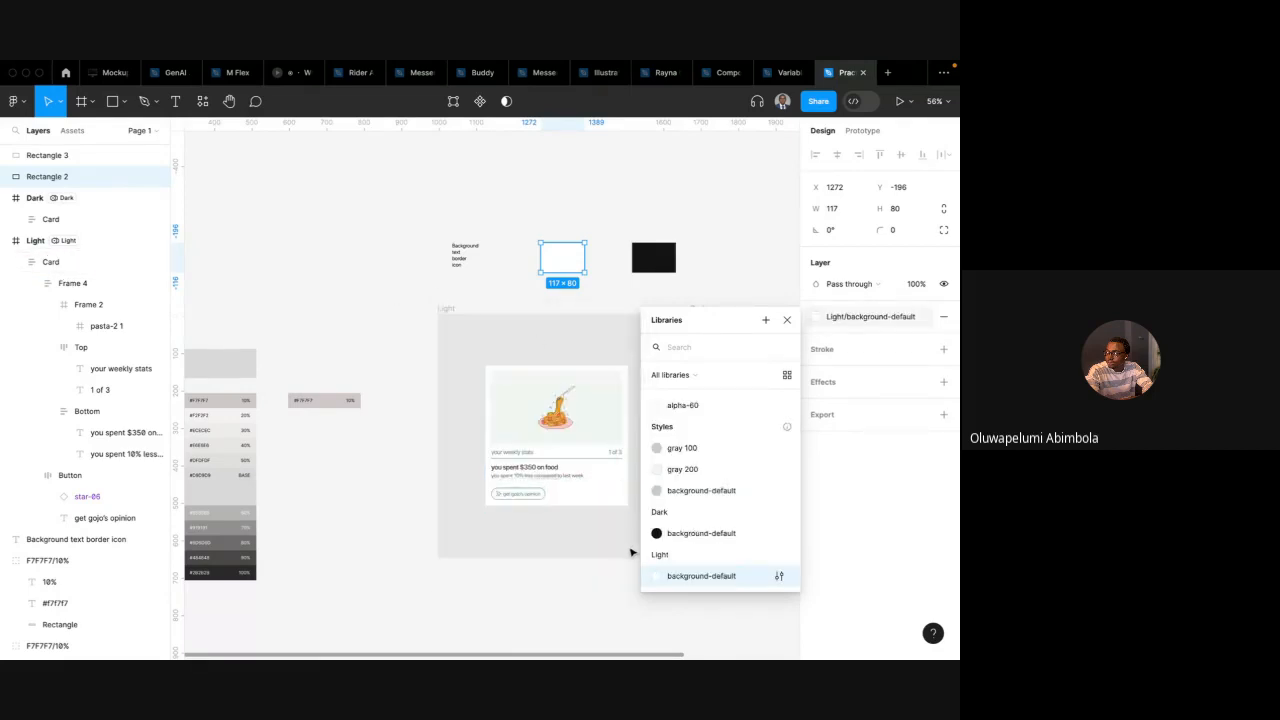
Try converting the colour styles into variables with the Styles to Variables plugin, using first-level groups as modes
{"action": "left_click", "coordinate": [349, 263]}
{"action": "left_click", "coordinate": [203, 103]}
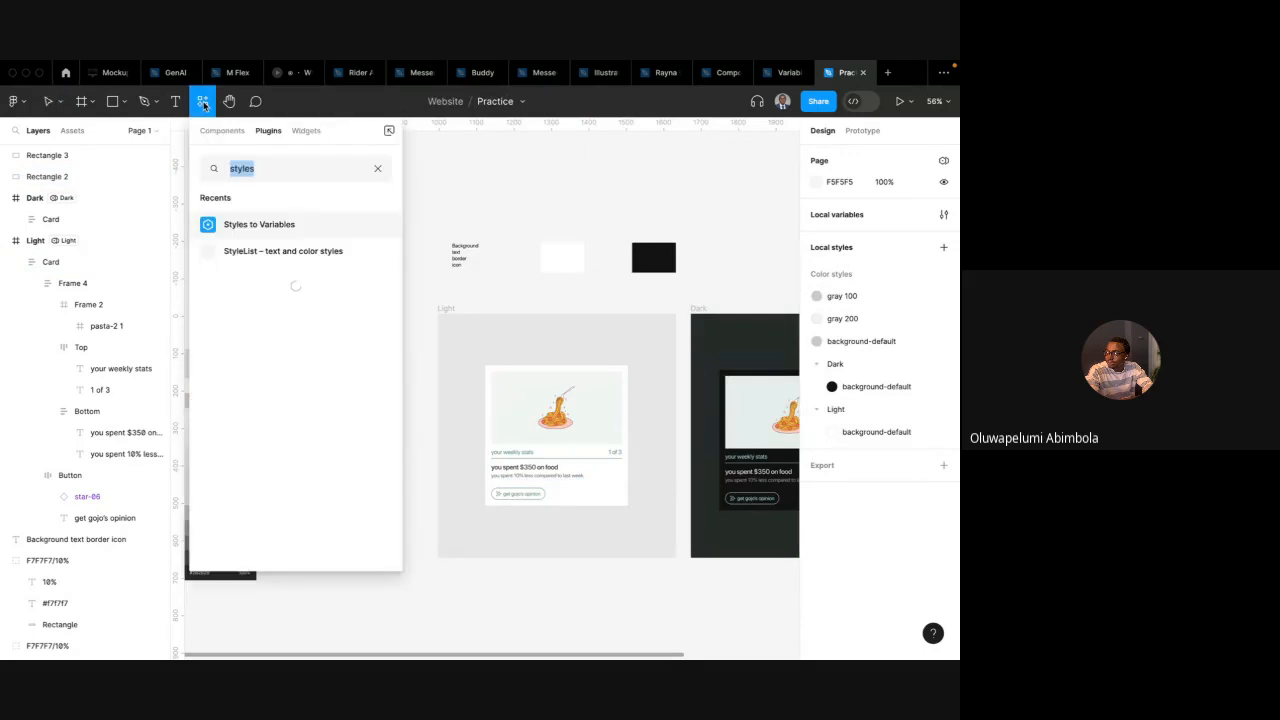
{"action": "left_click", "coordinate": [265, 226]}
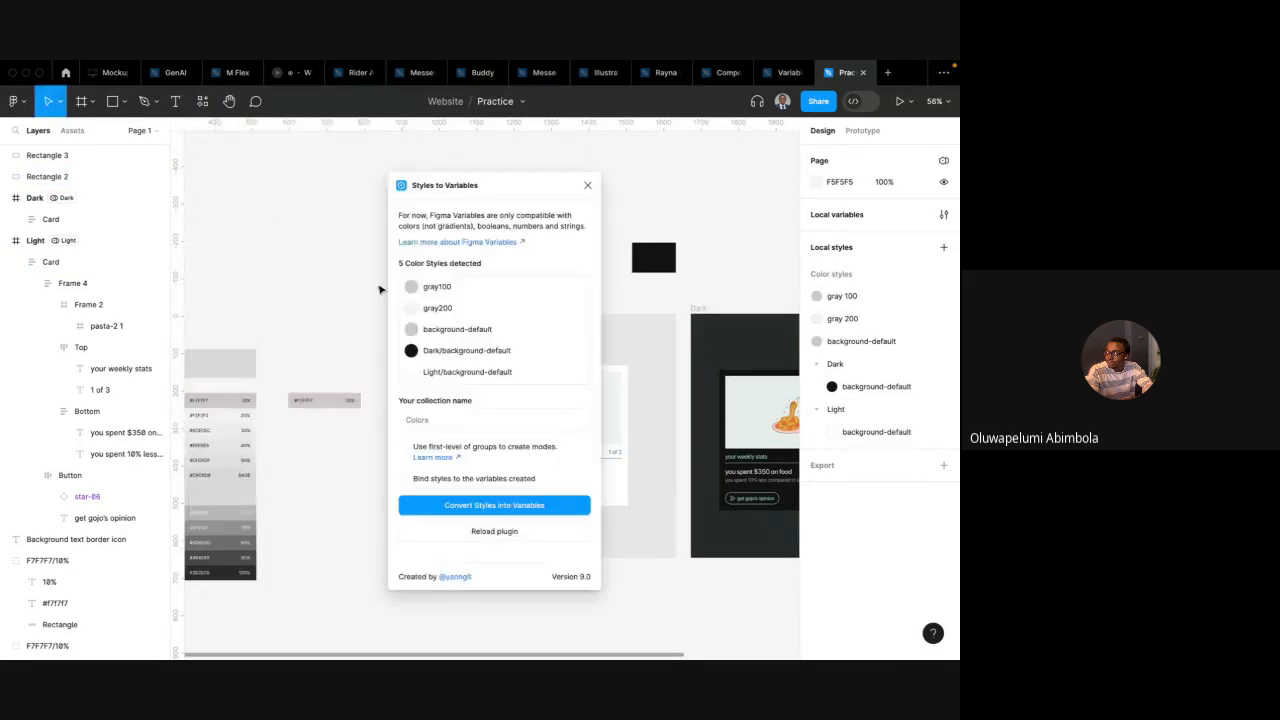
{"action": "left_click", "coordinate": [404, 447]}
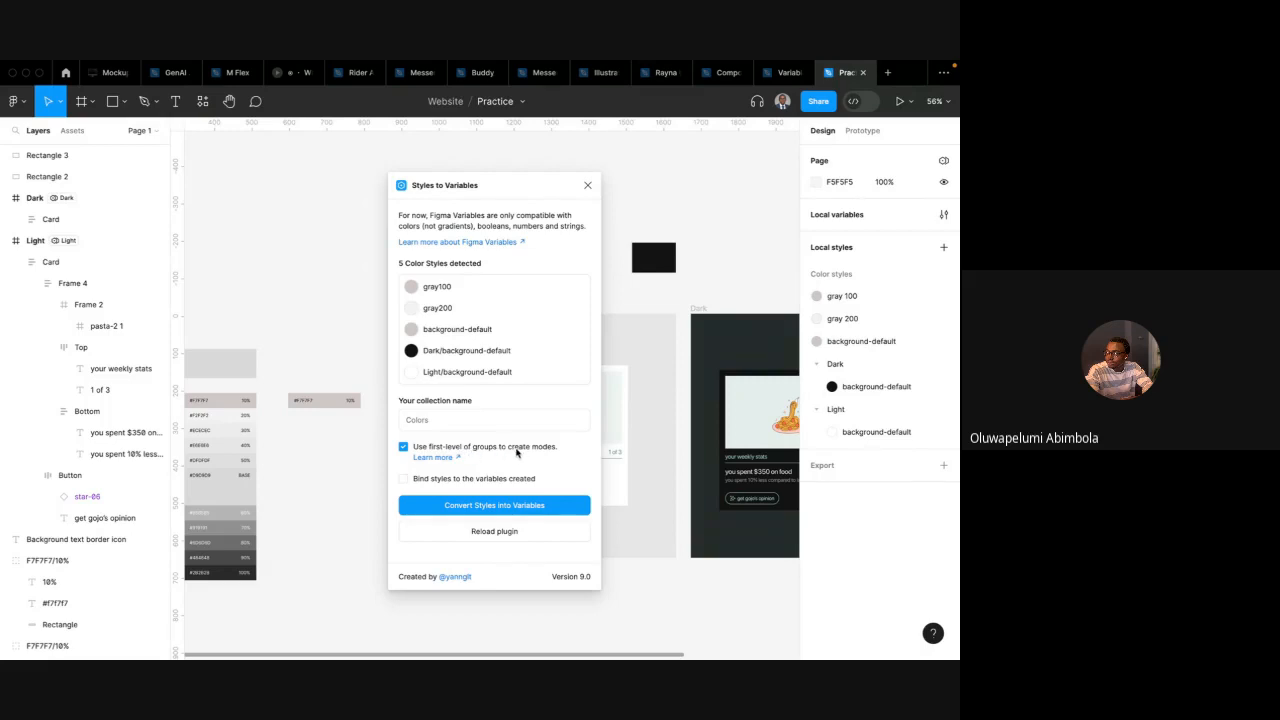
{"action": "left_click", "coordinate": [488, 513]}
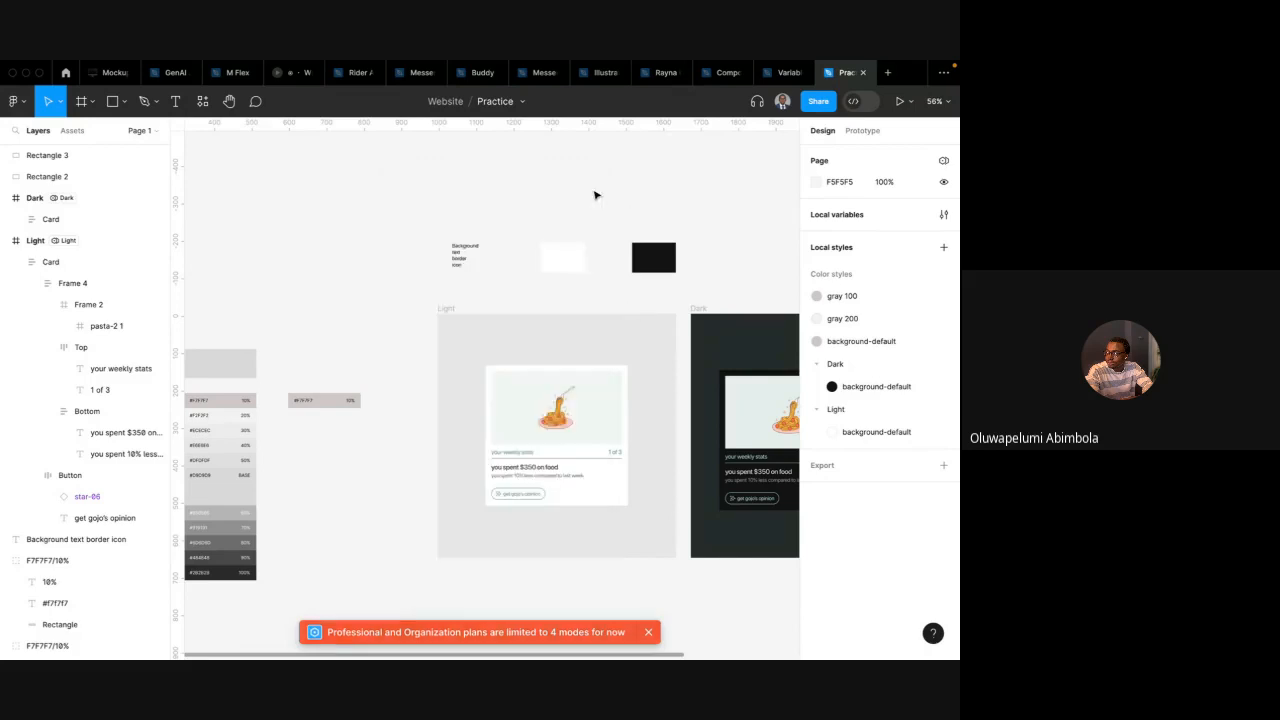
{"action": "left_click", "coordinate": [588, 186]}
Delete the gray 100, gray 200 and ungrouped background-default colour styles
{"action": "left_click", "coordinate": [886, 298]}
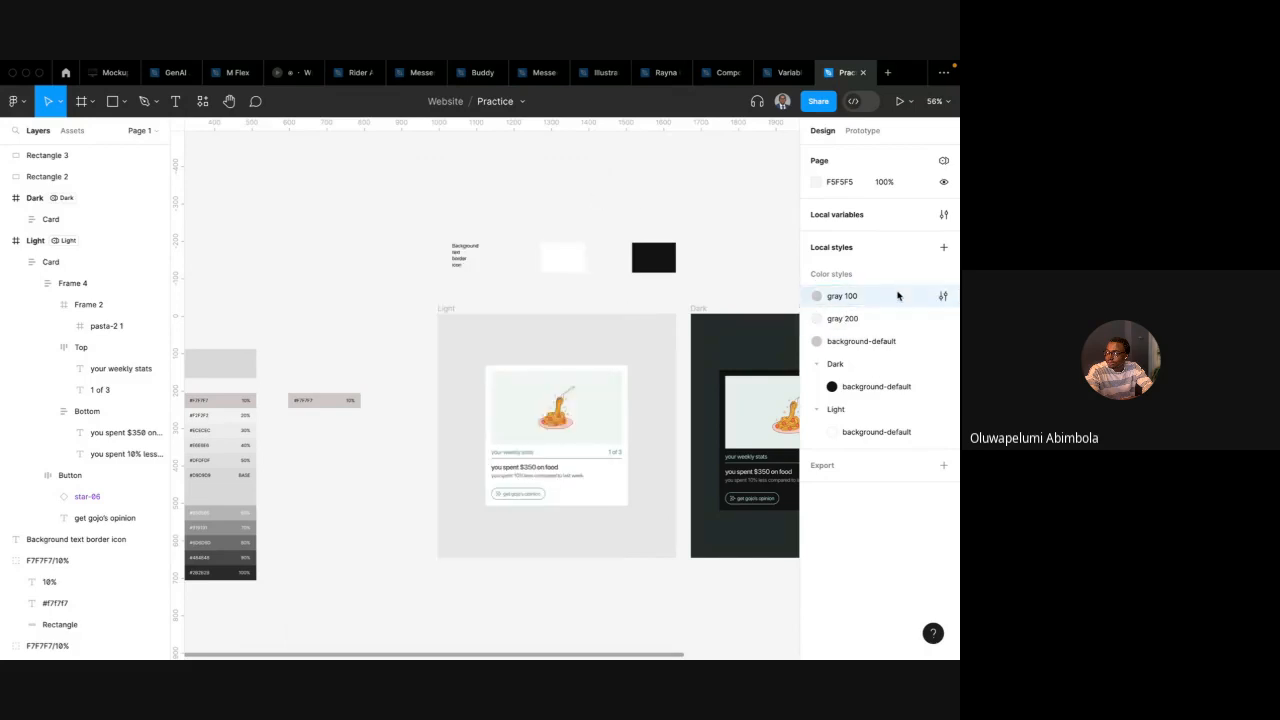
{"action": "left_click", "coordinate": [874, 340], "text": "shift"}
{"action": "right_click", "coordinate": [870, 328]}
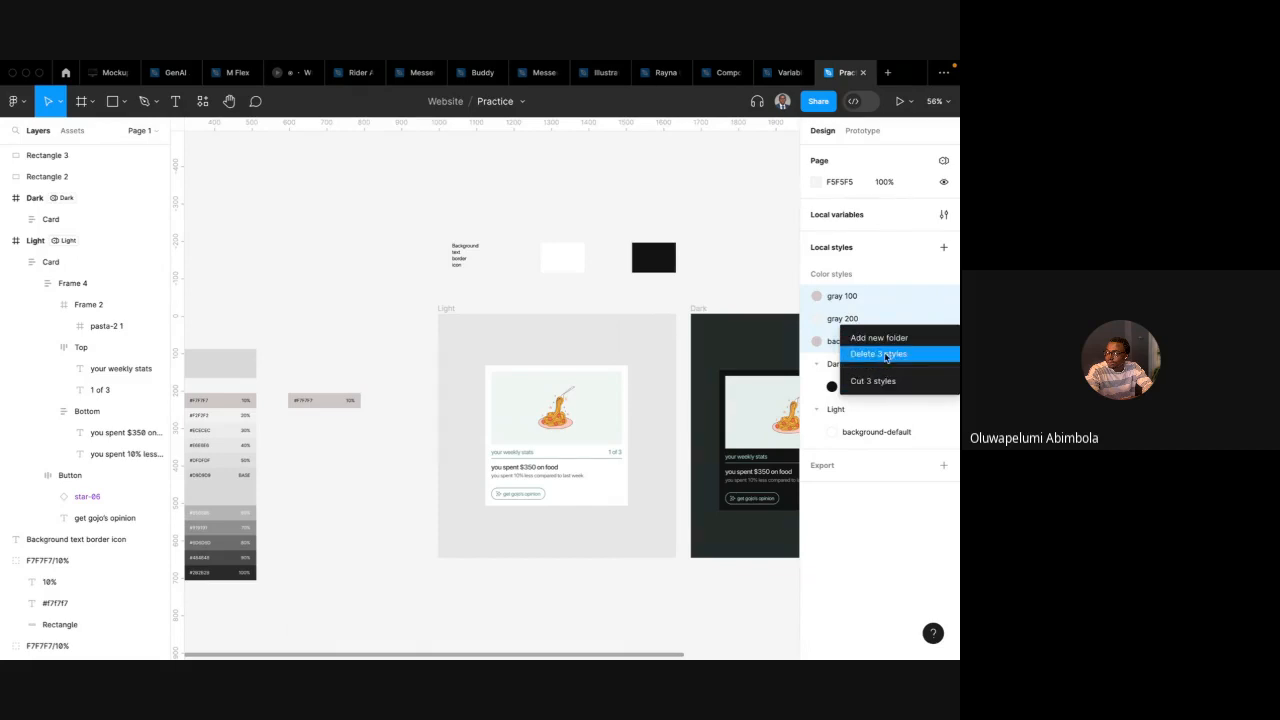
{"action": "left_click", "coordinate": [820, 330]}
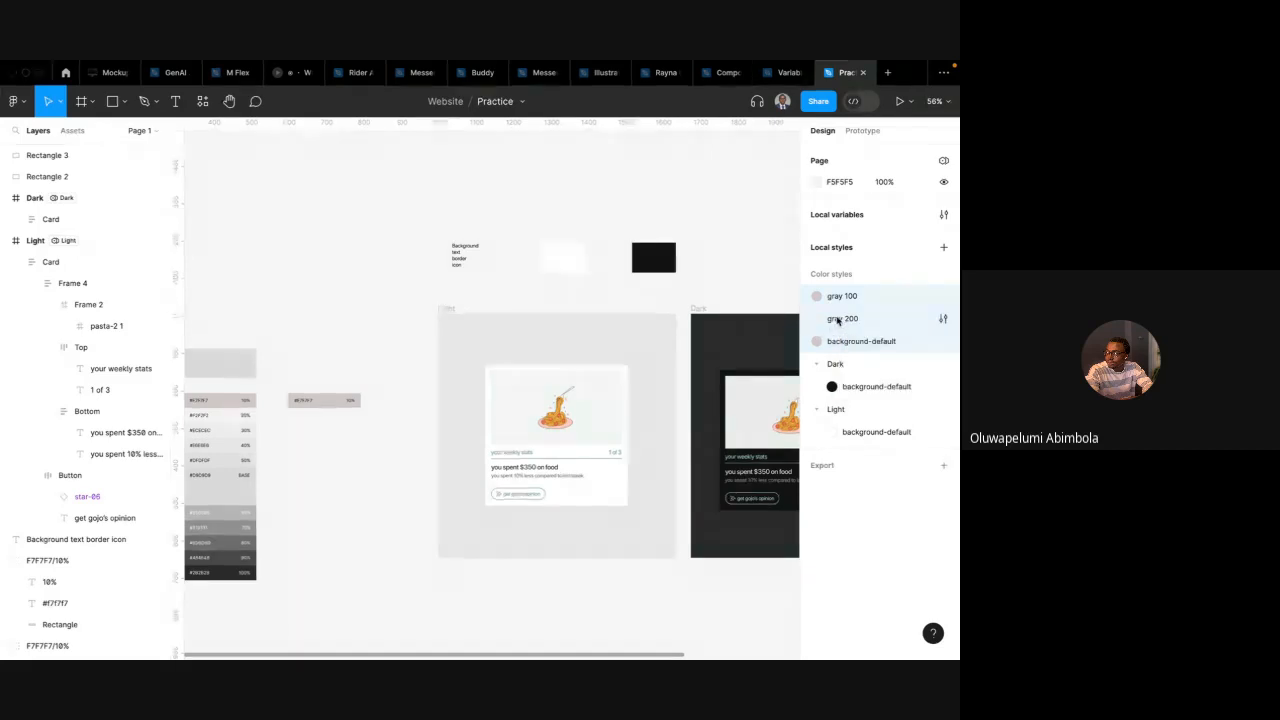
{"action": "right_click", "coordinate": [872, 335]}
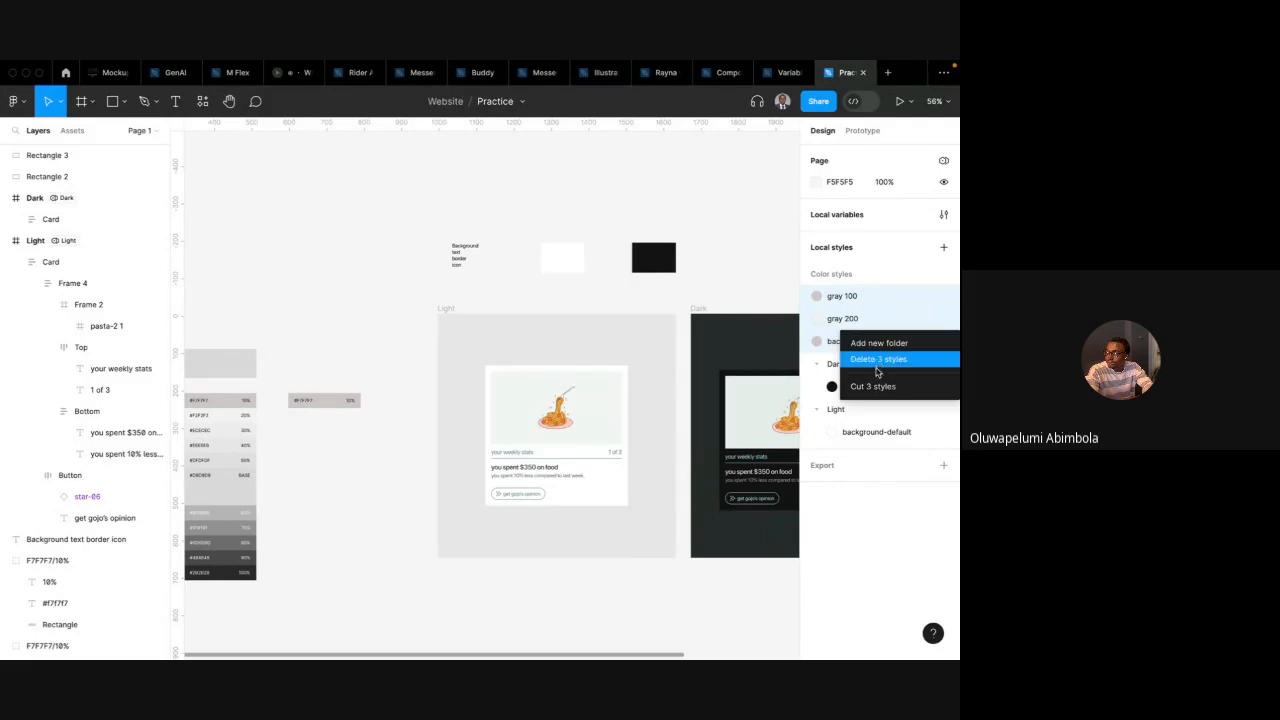
{"action": "left_click", "coordinate": [886, 366]}
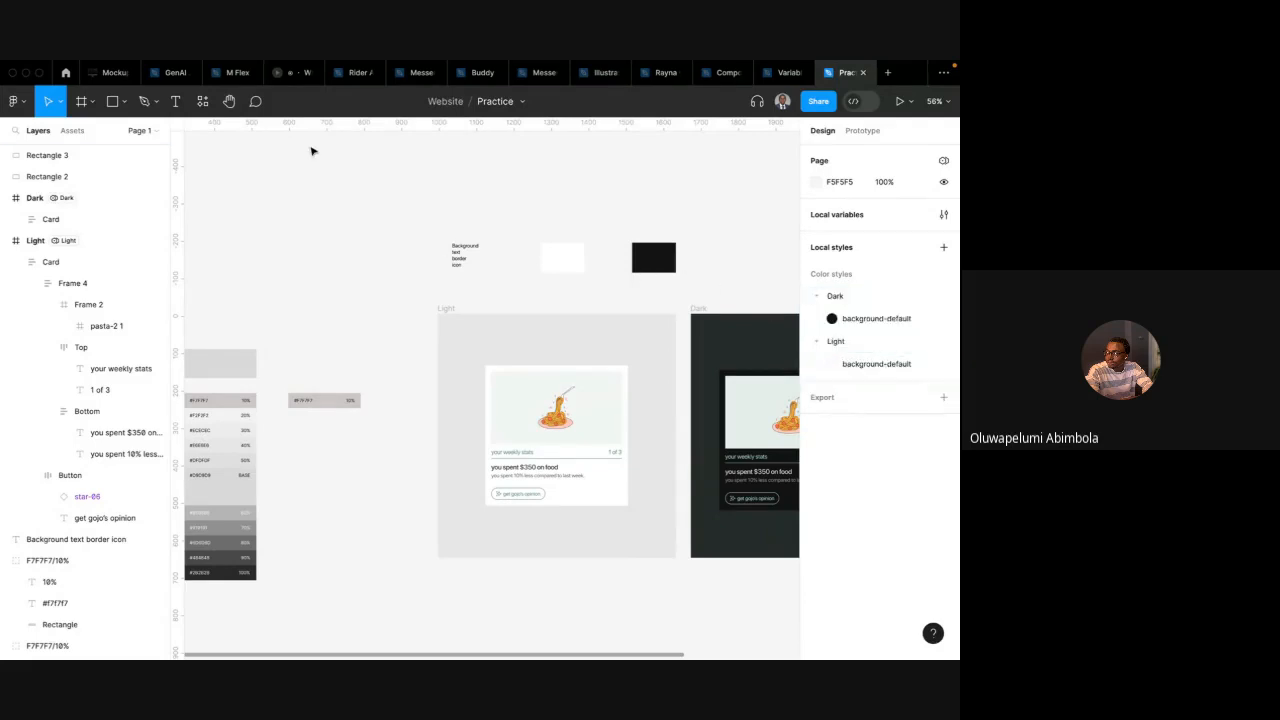
Convert the Dark and Light background-default styles into variables with Styles to Variables, using first-level groups as modes
{"action": "left_click", "coordinate": [202, 101]}
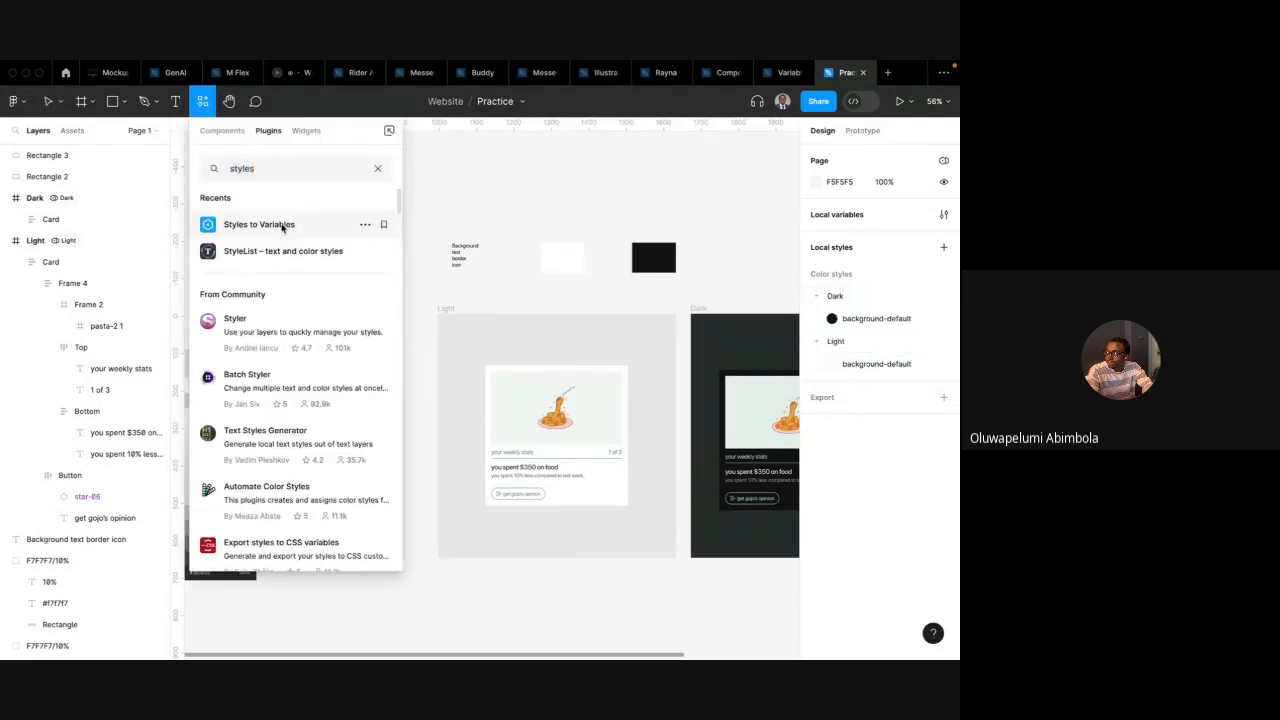
{"action": "left_click", "coordinate": [282, 225]}
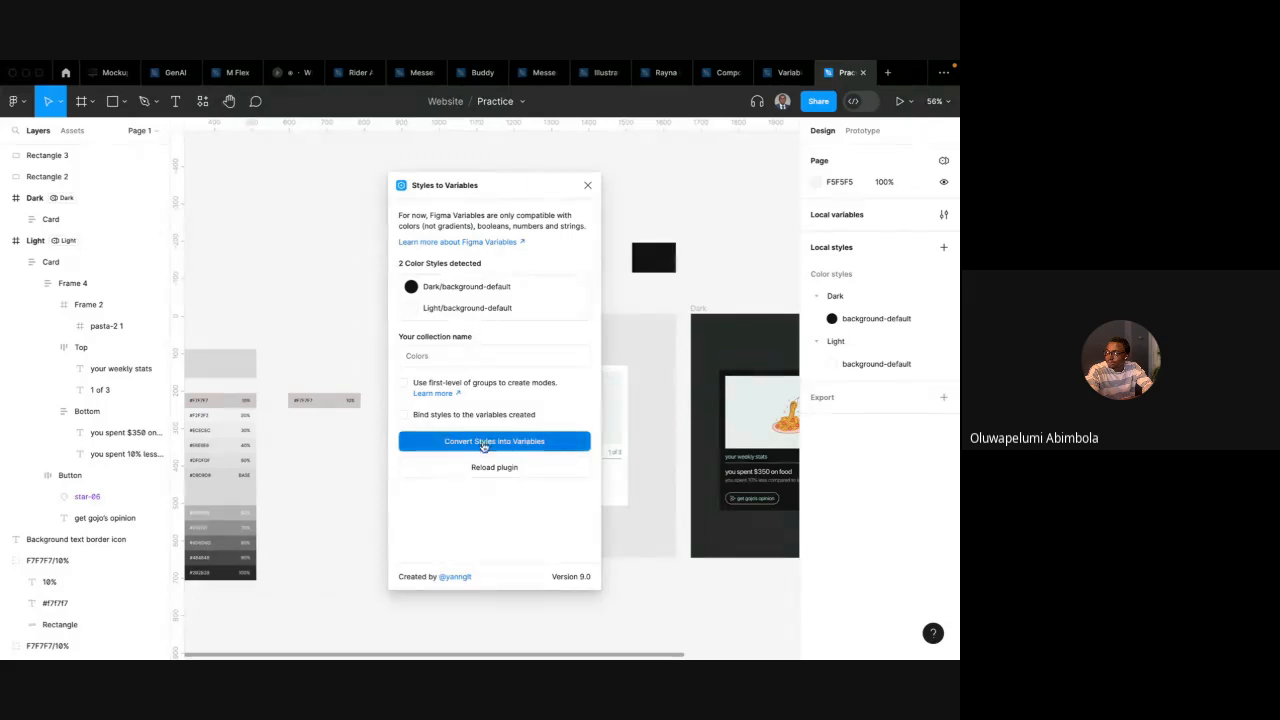
{"action": "left_click", "coordinate": [419, 384]}
{"action": "left_click", "coordinate": [478, 443]}
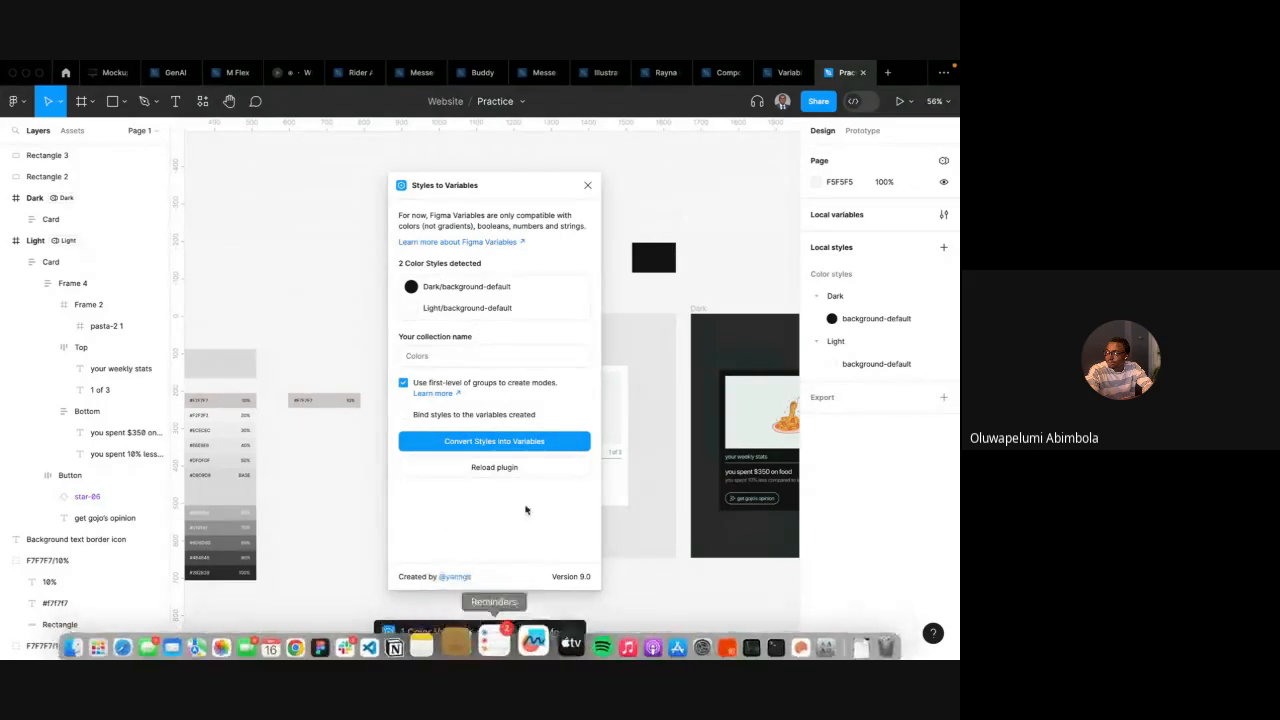
{"action": "left_click", "coordinate": [588, 186]}
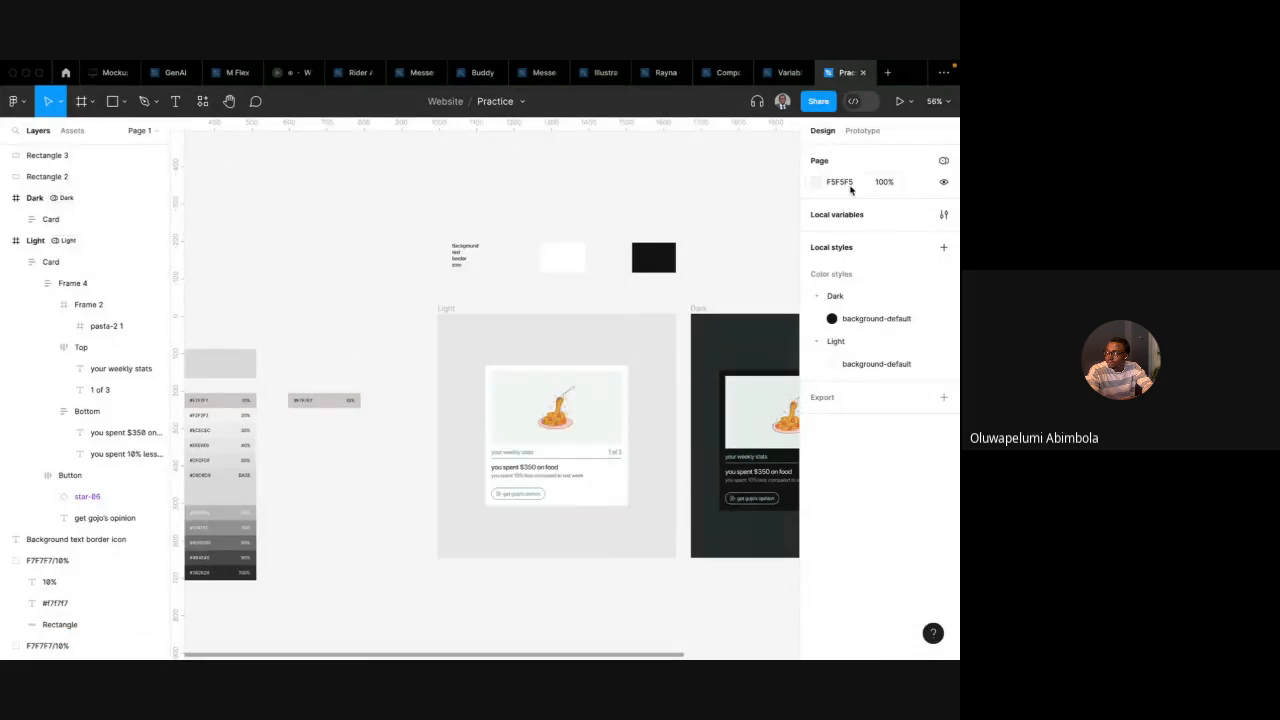
Examine the variable collections and the Colors collection's Dark and Light mode values for background-default
{"action": "left_click", "coordinate": [944, 161]}
{"action": "mouse_move", "coordinate": [865, 243]}
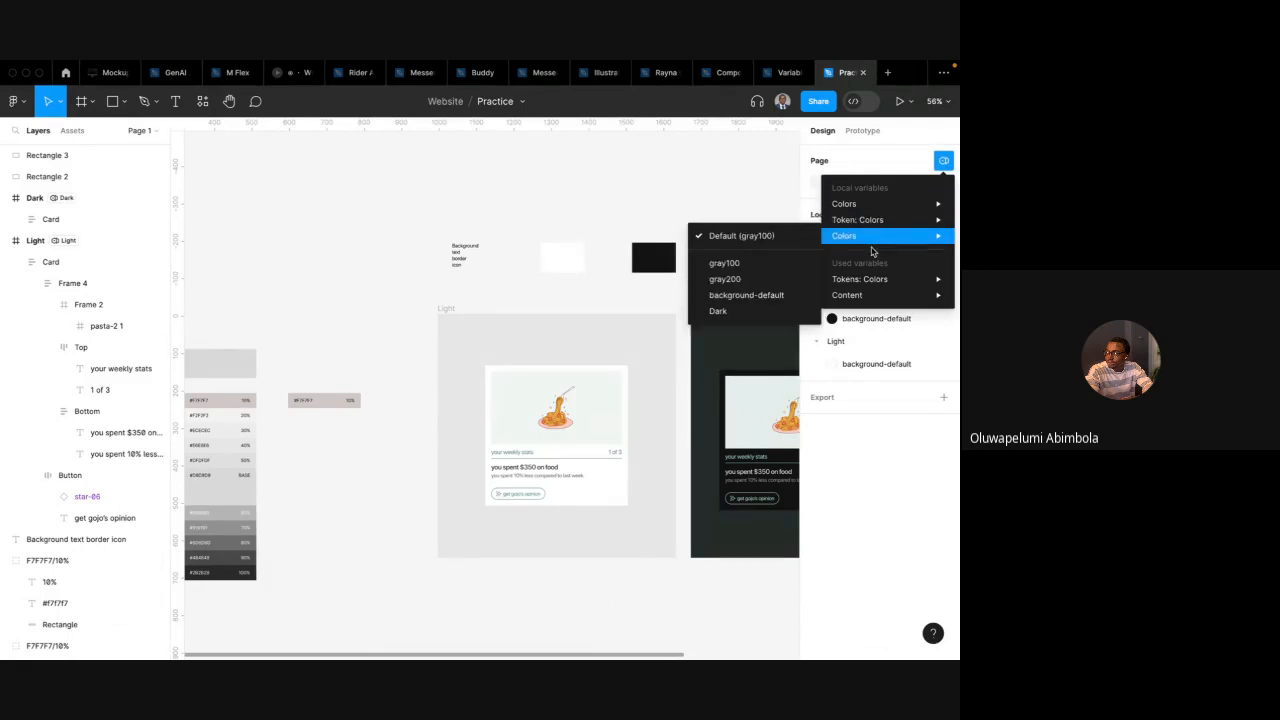
{"action": "mouse_move", "coordinate": [872, 221]}
{"action": "left_click", "coordinate": [847, 150]}
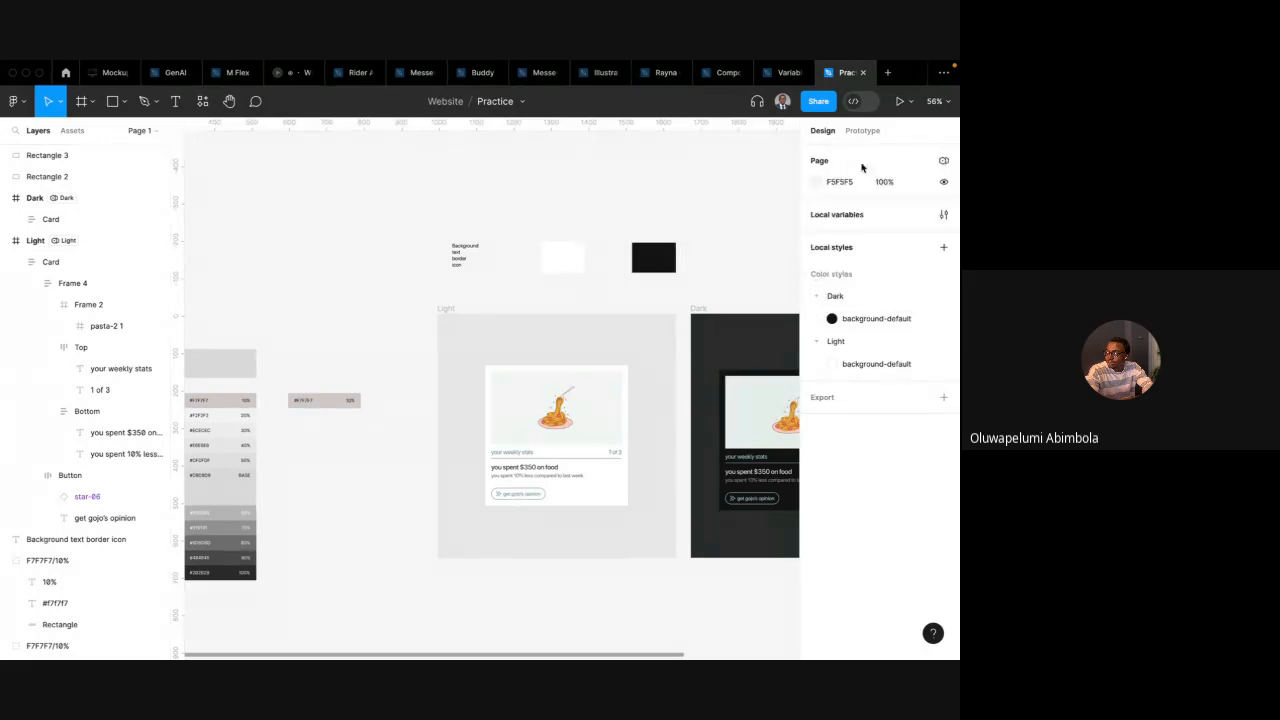
{"action": "left_click", "coordinate": [945, 215]}
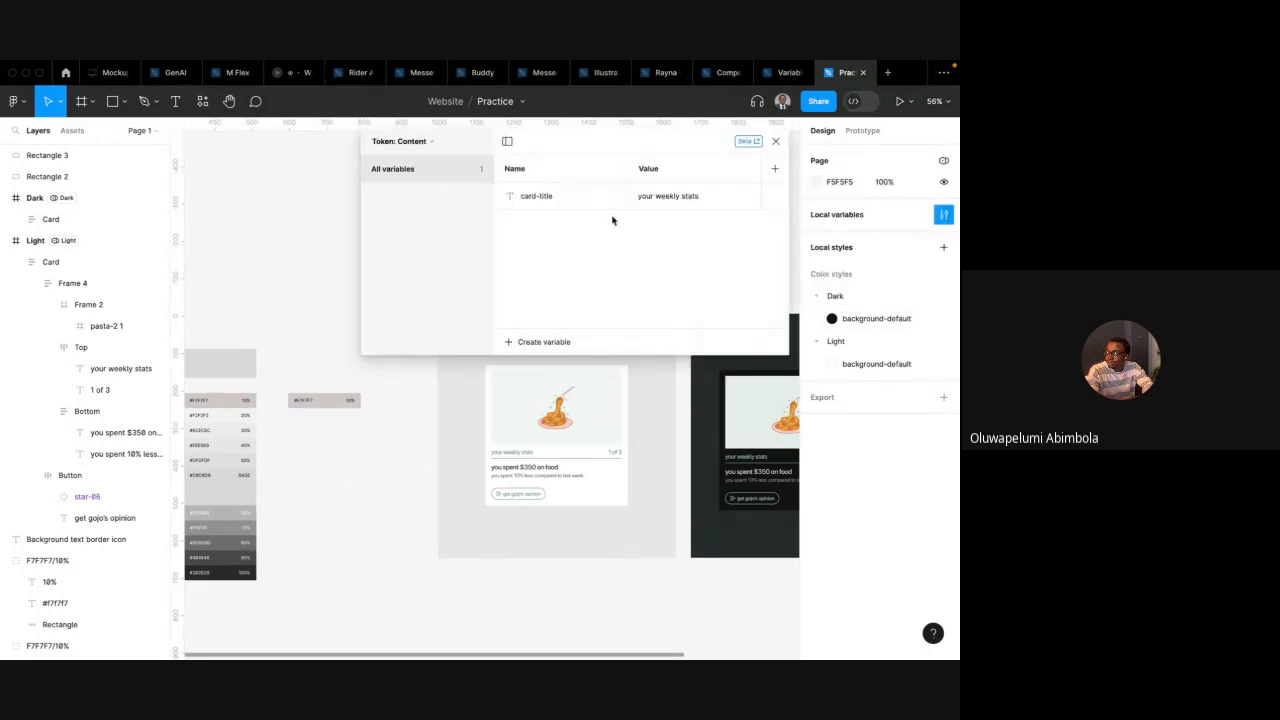
{"action": "left_click", "coordinate": [426, 142]}
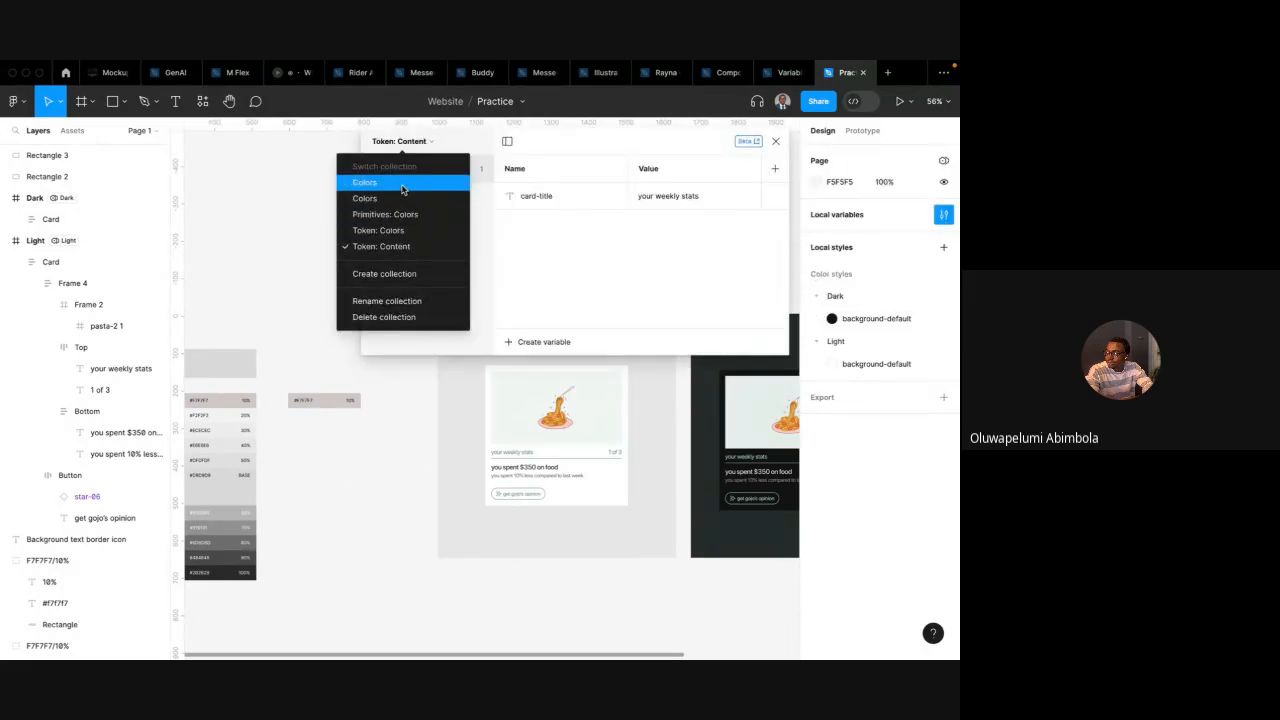
{"action": "left_click", "coordinate": [403, 184]}
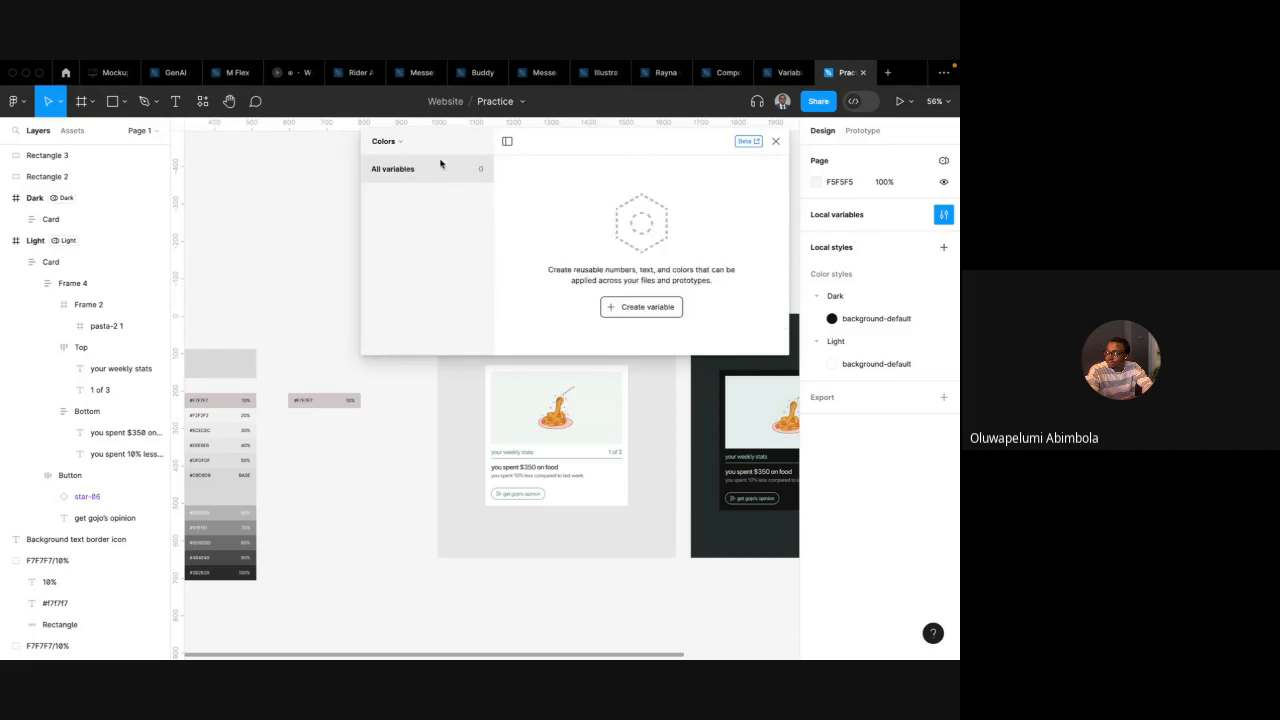
{"action": "left_click", "coordinate": [398, 145]}
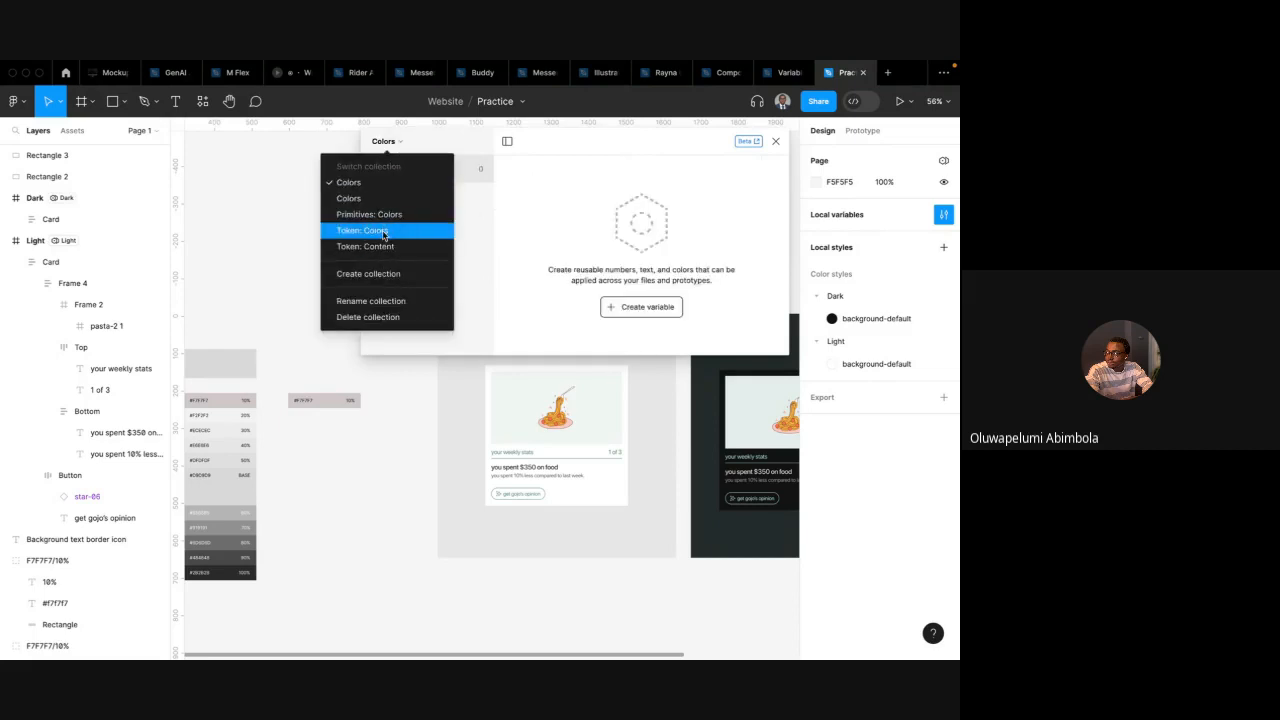
{"action": "left_click", "coordinate": [380, 200]}
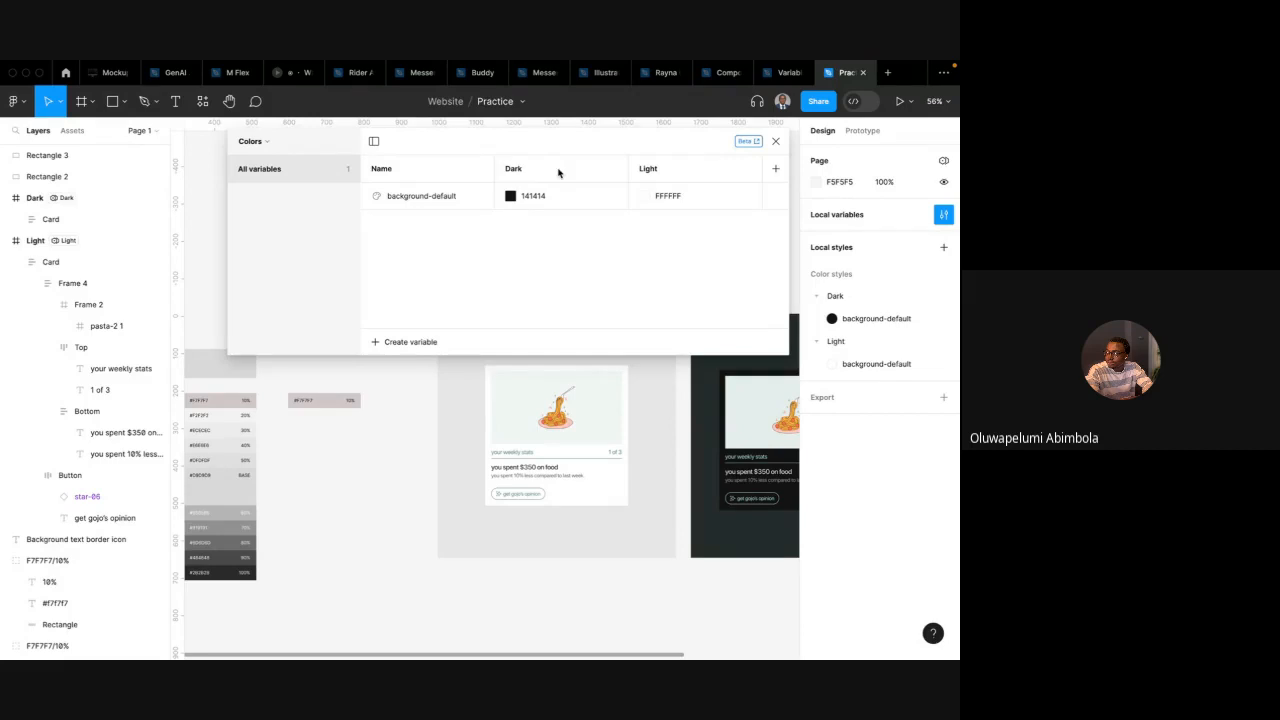
{"action": "double_click", "coordinate": [524, 174]}
{"action": "left_click", "coordinate": [668, 172]}
{"action": "double_click", "coordinate": [650, 169]}
{"action": "left_click", "coordinate": [584, 236]}
{"action": "left_click", "coordinate": [777, 142]}
{"action": "scroll", "coordinate": [500, 320], "scroll_direction": "left", "scroll_amount": 3}
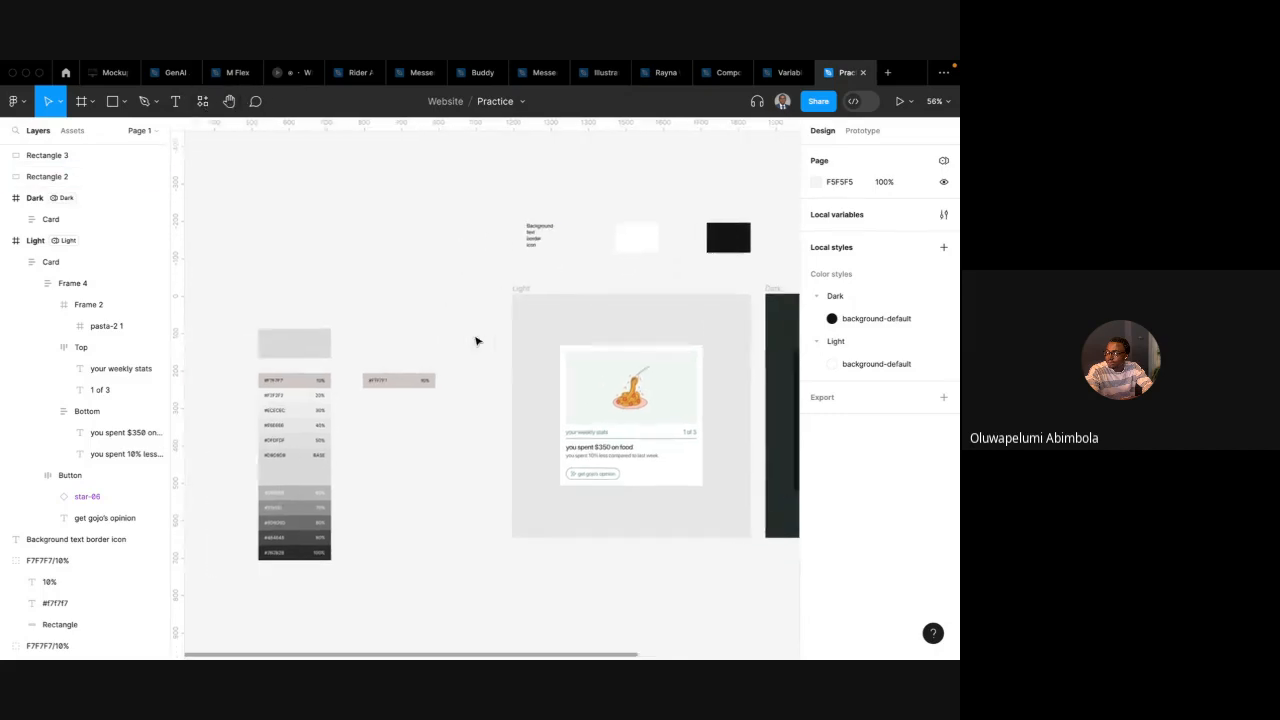
{"action": "left_click", "coordinate": [308, 384]}
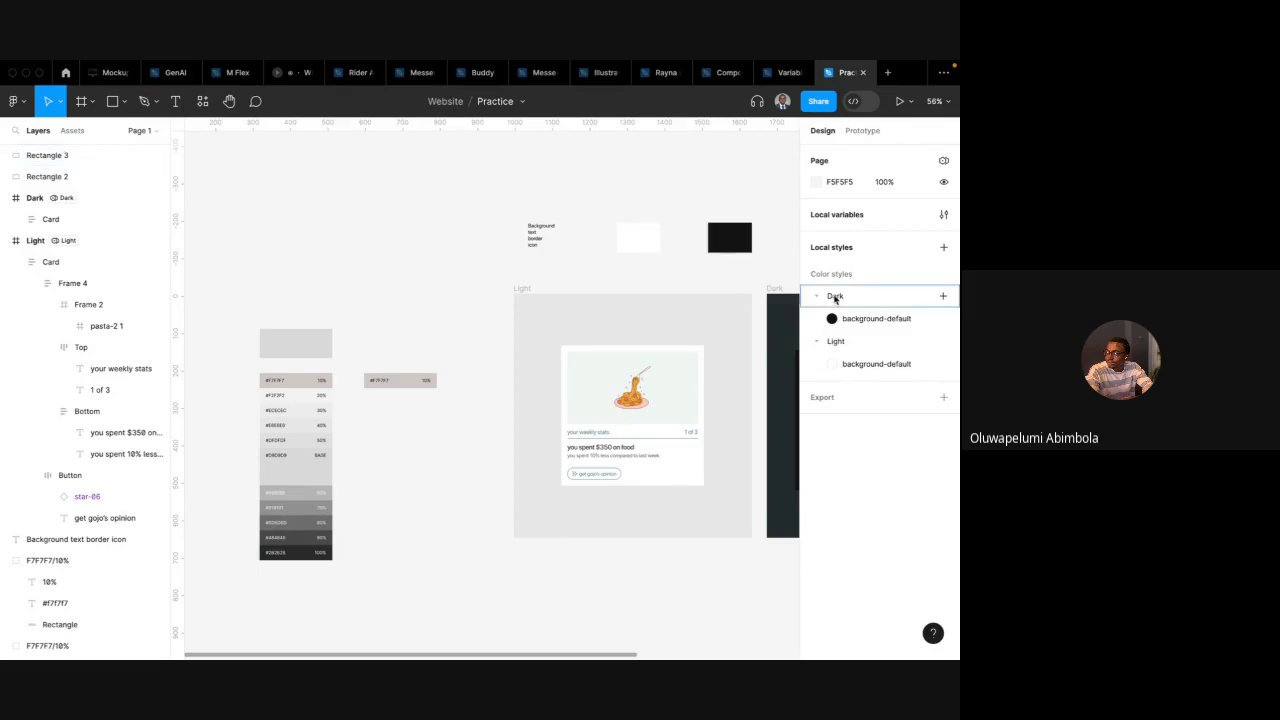
{"action": "scroll", "coordinate": [645, 271], "scroll_direction": "right", "scroll_amount": 3}
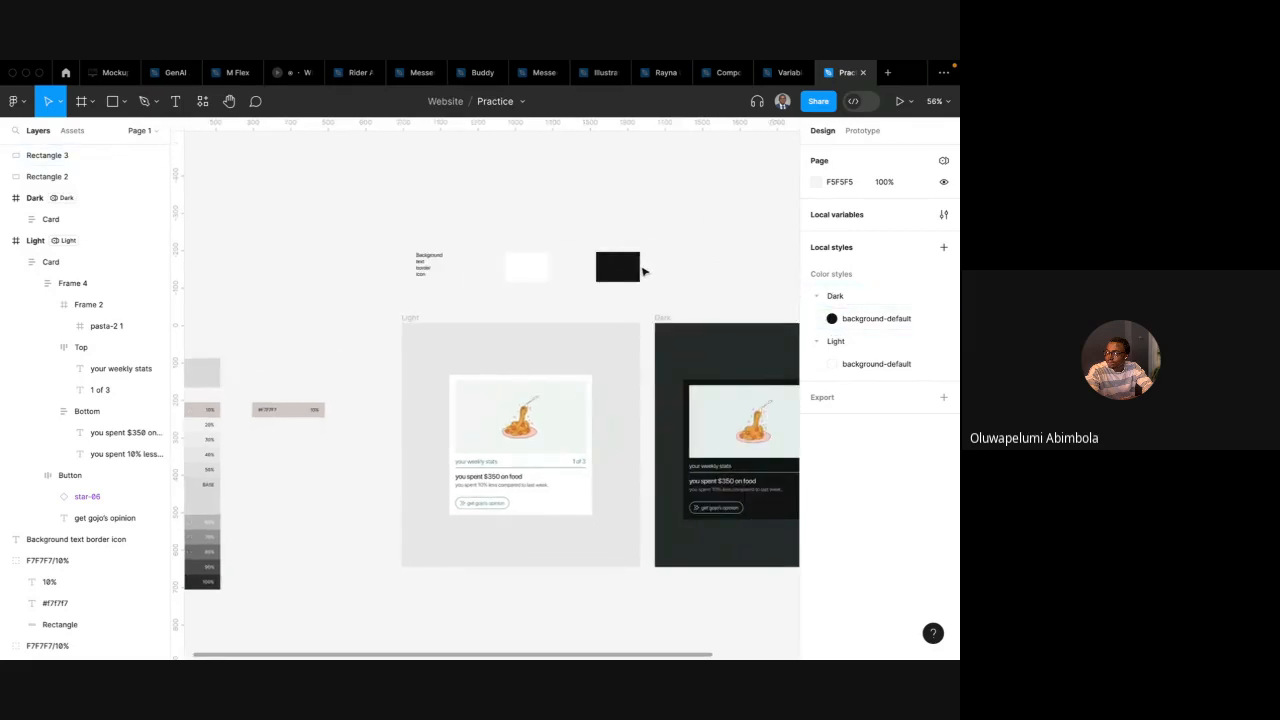
{"action": "left_click", "coordinate": [202, 101]}
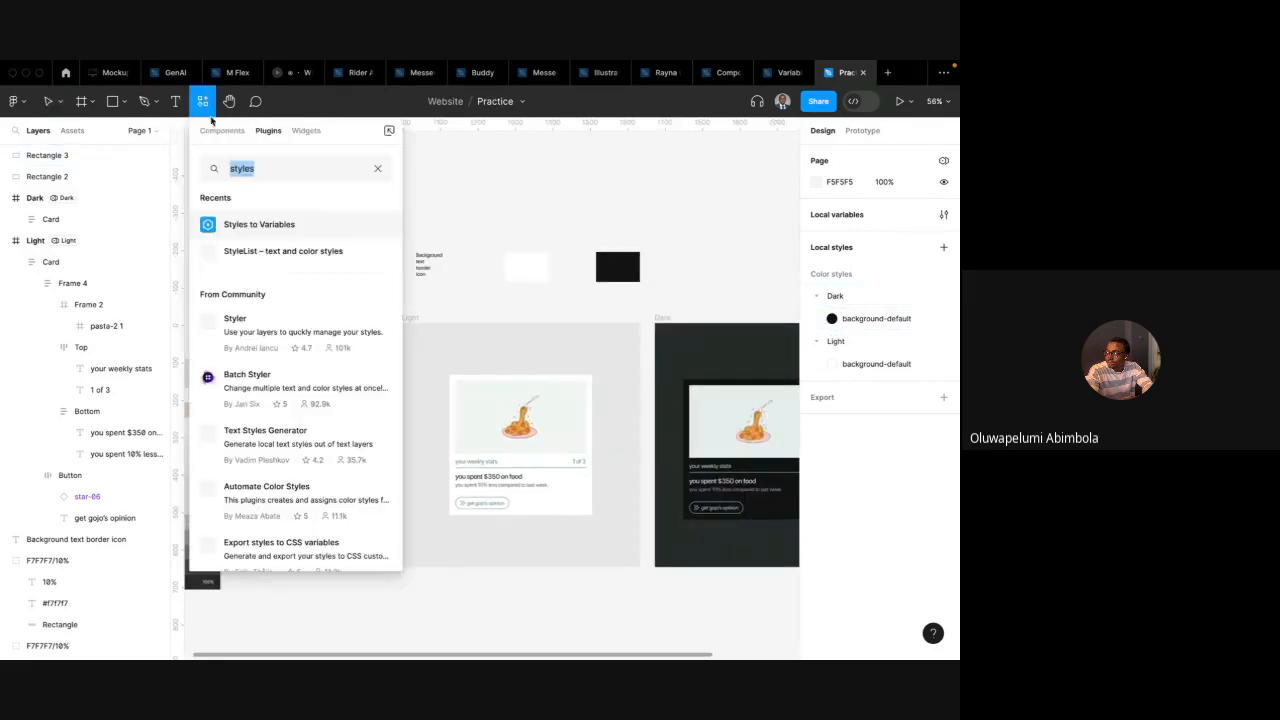
{"action": "left_click", "coordinate": [271, 226]}
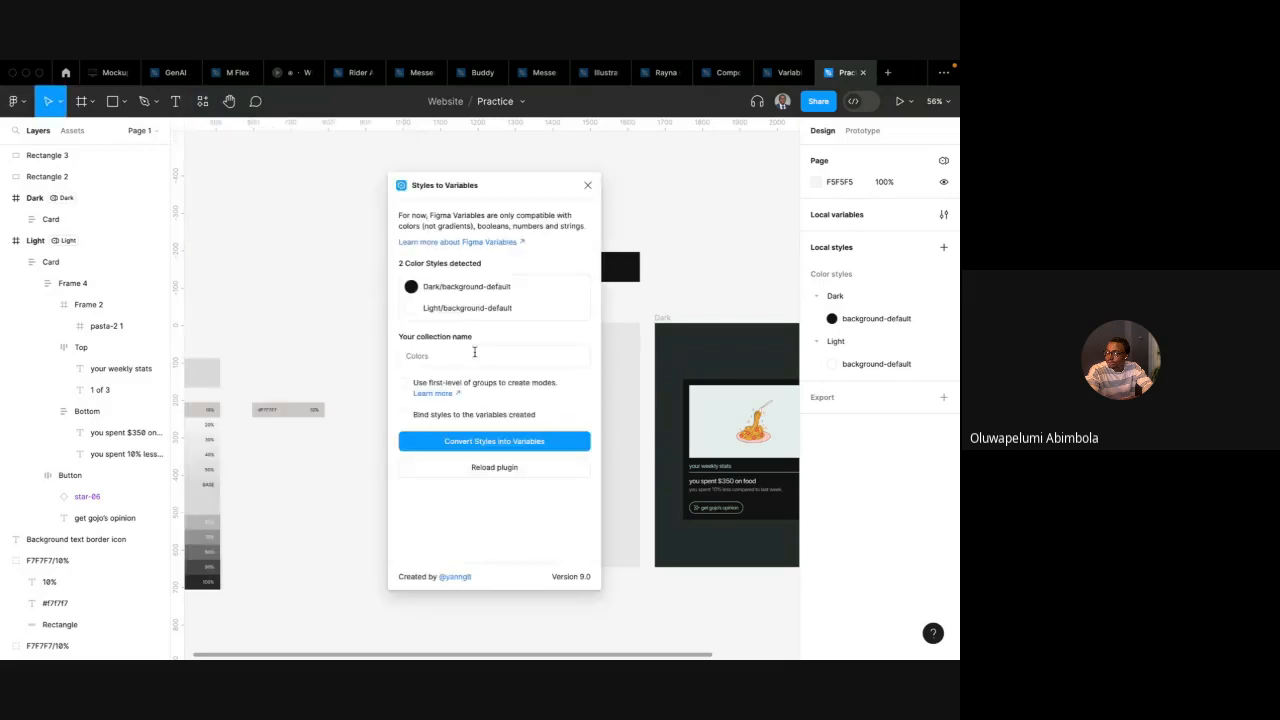
{"action": "left_click", "coordinate": [588, 185]}
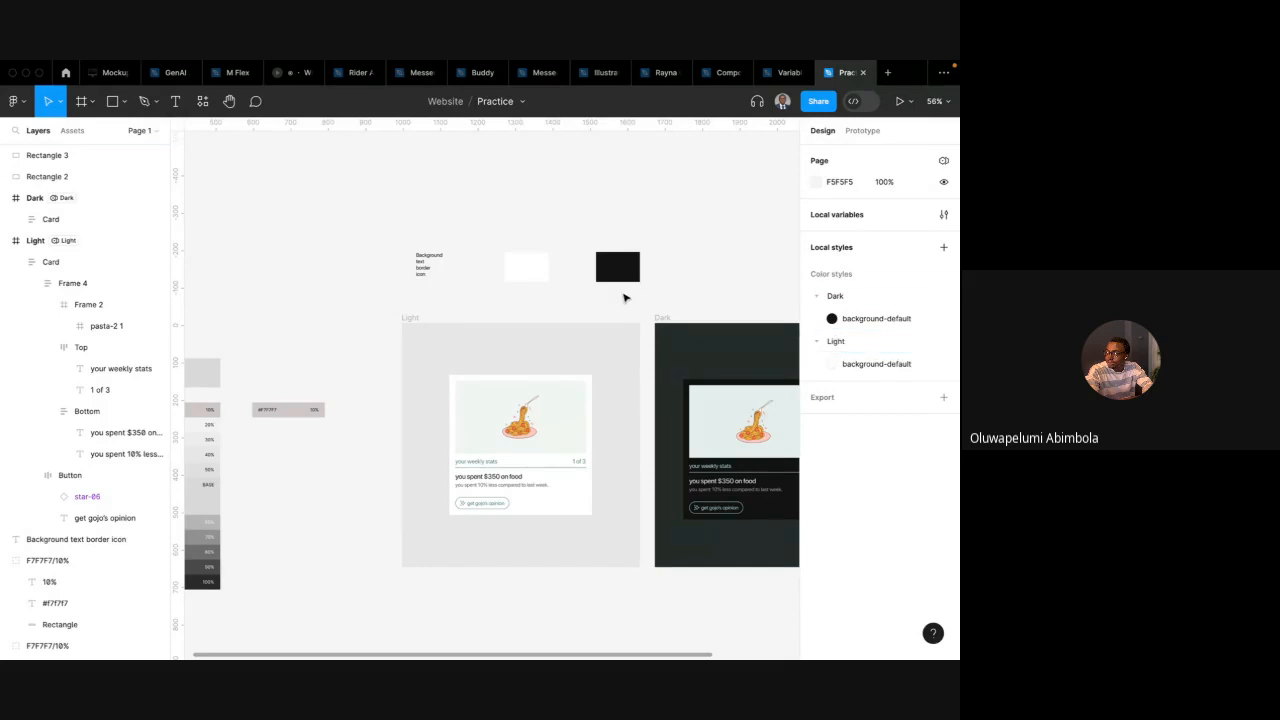
Glance at the meeting chat in the other desktop and undo the last change to the colour styles
{"action": "key", "text": "ctrl+Left"}
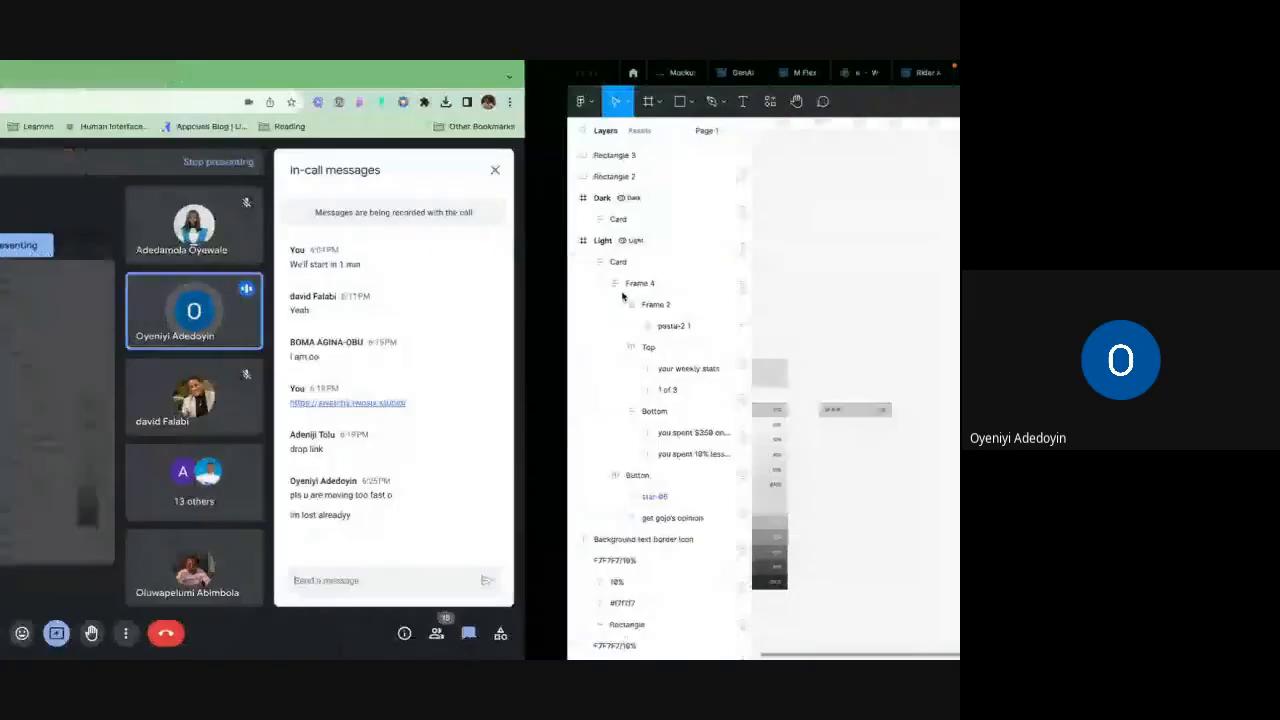
{"action": "key", "text": "ctrl+Right"}
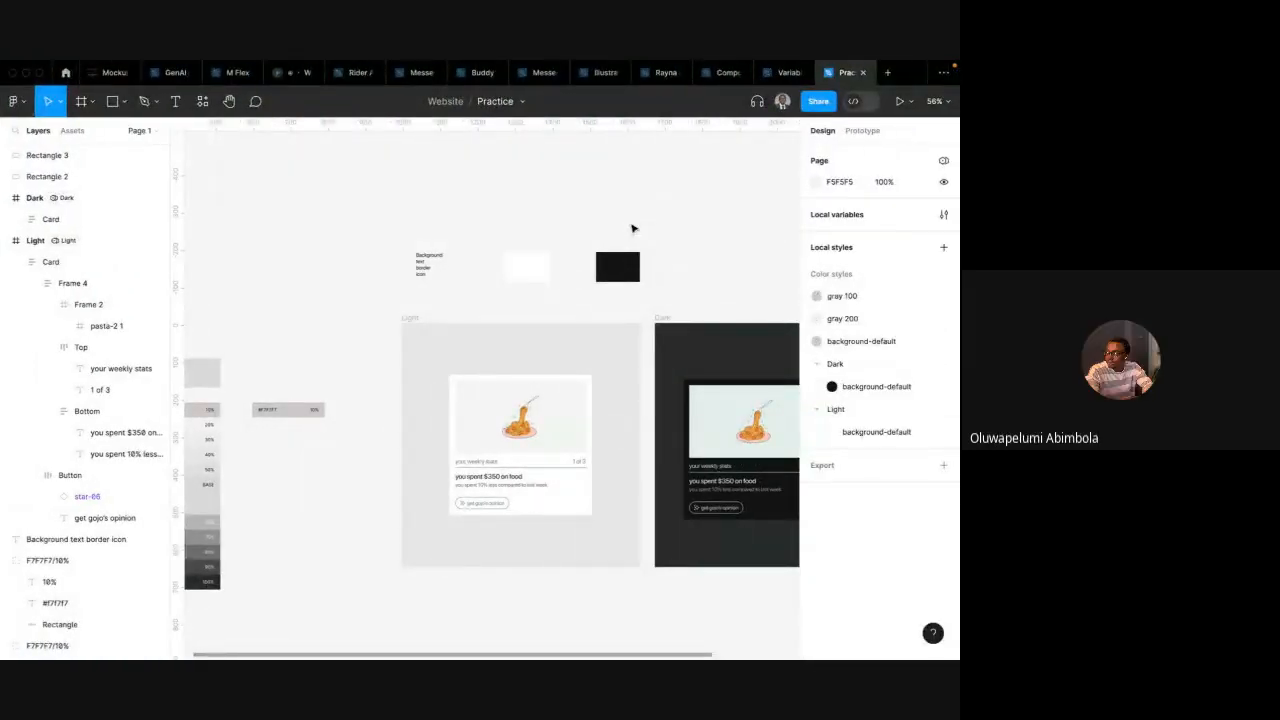
{"action": "key", "text": "super+z"}
{"action": "left_click", "coordinate": [757, 221]}
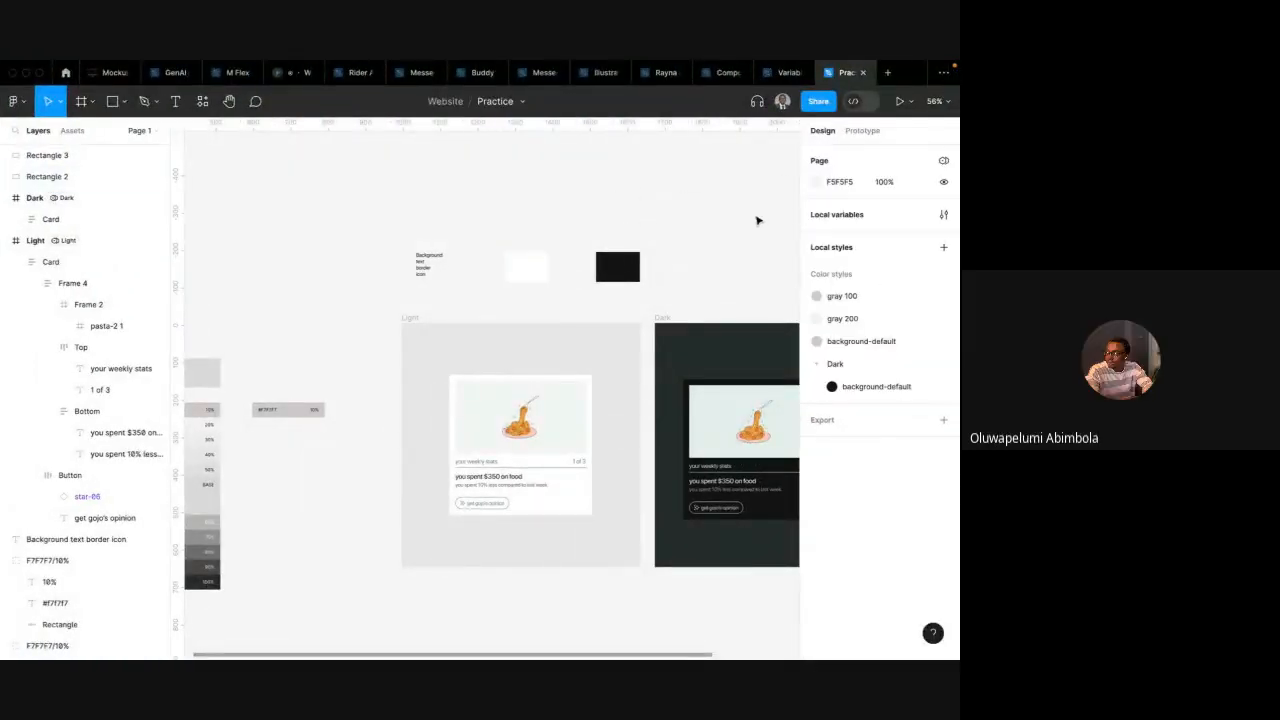
Switch the variables panel to the Token: Content collection and create a string variable named card-progress
{"action": "left_click", "coordinate": [943, 214]}
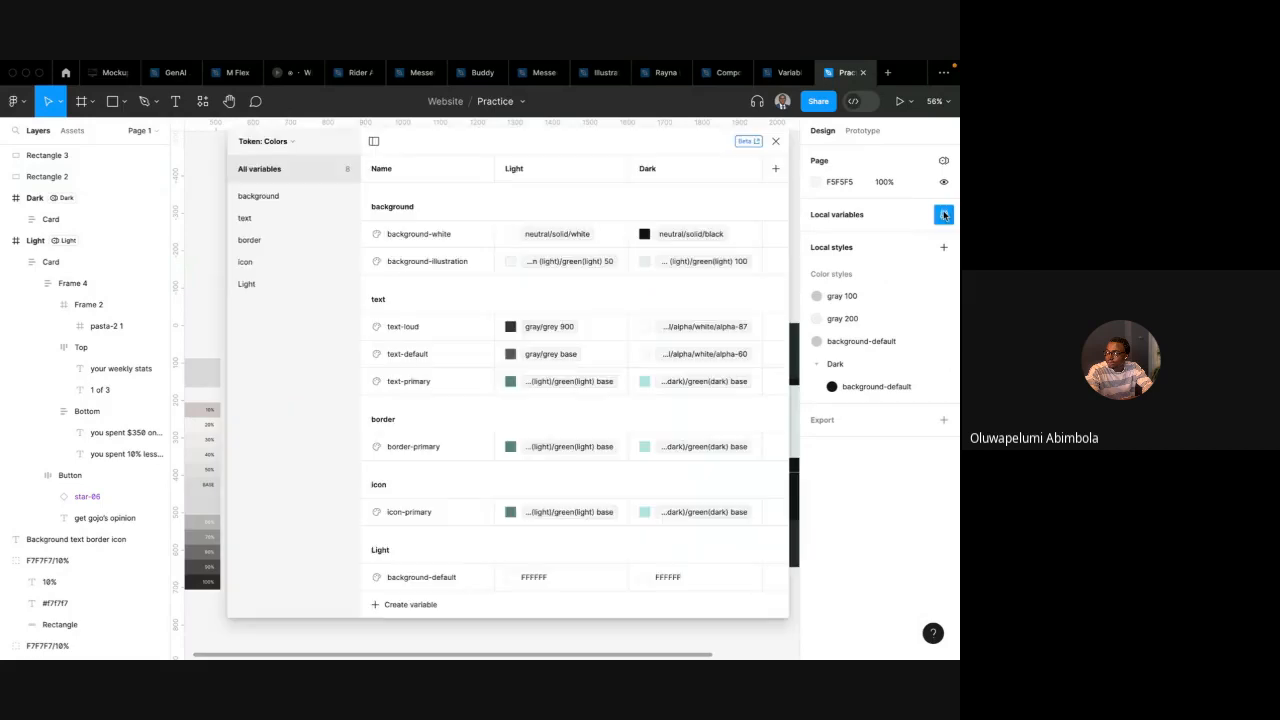
{"action": "left_click", "coordinate": [295, 145]}
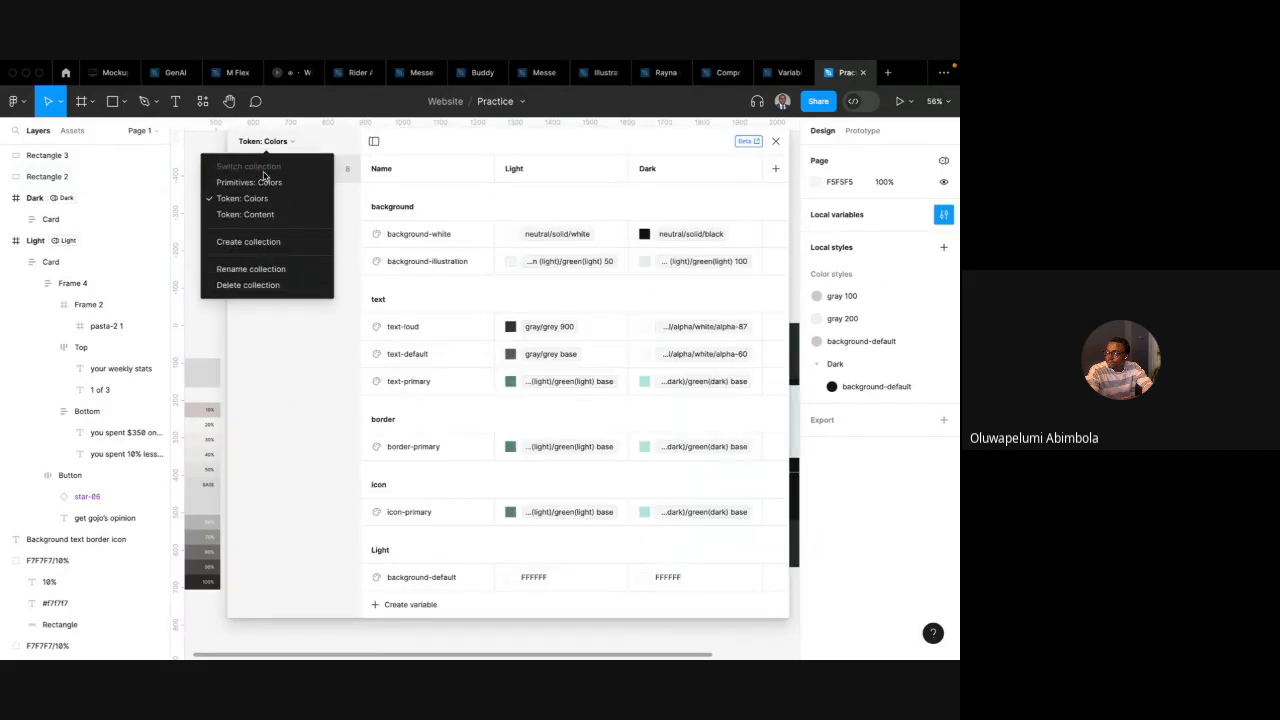
{"action": "left_click", "coordinate": [271, 214]}
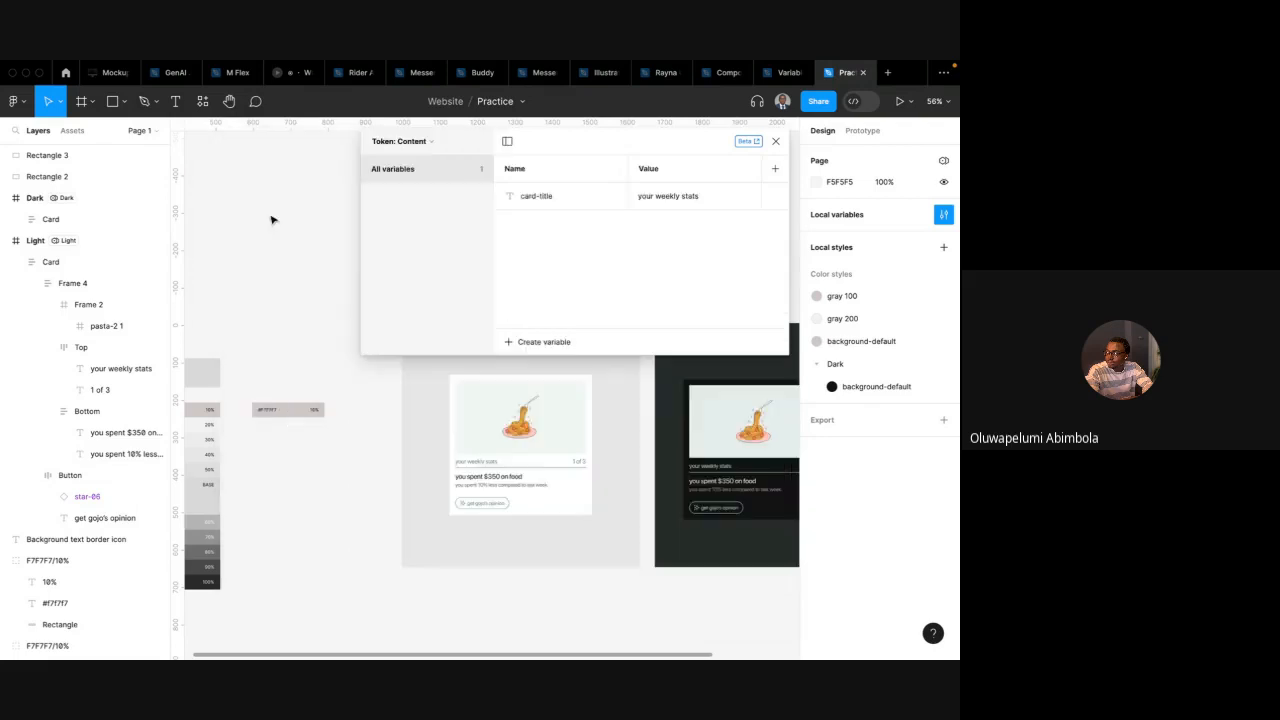
{"action": "scroll", "coordinate": [477, 432], "scroll_direction": "right", "scroll_amount": 2}
{"action": "scroll", "coordinate": [535, 358], "scroll_direction": "up", "scroll_amount": 2}
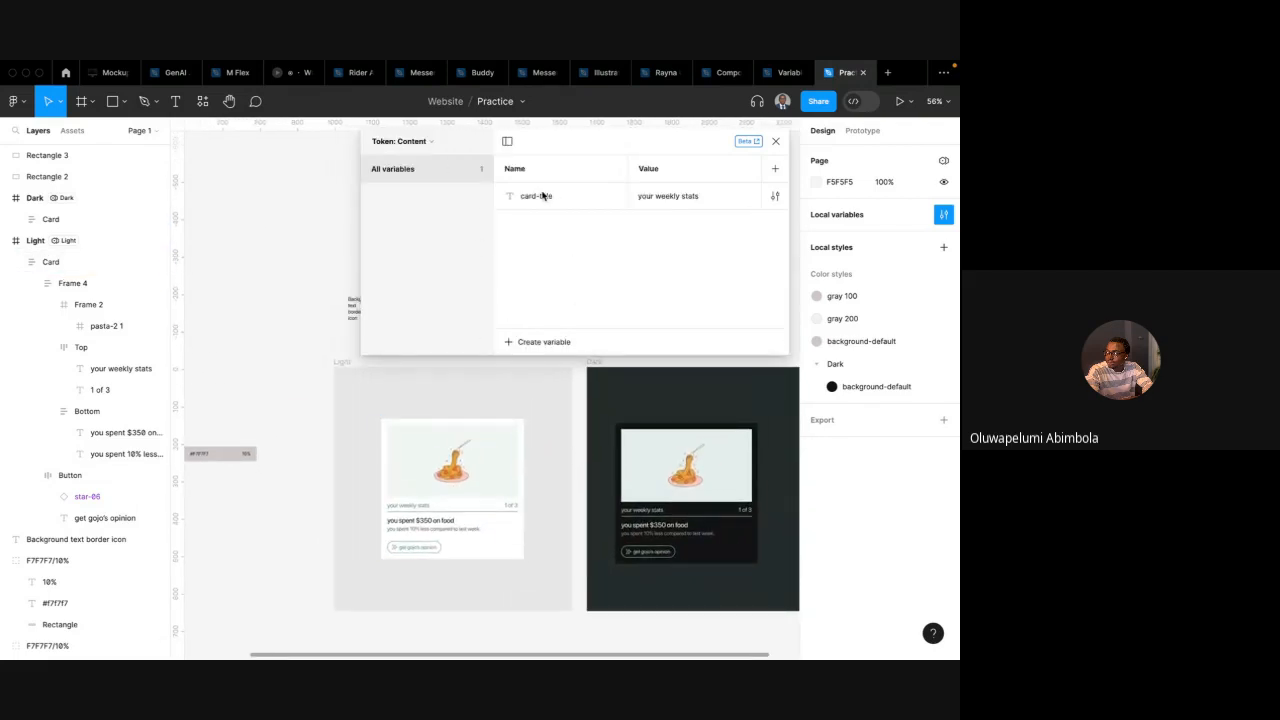
{"action": "left_click", "coordinate": [550, 342]}
{"action": "left_click", "coordinate": [531, 401]}
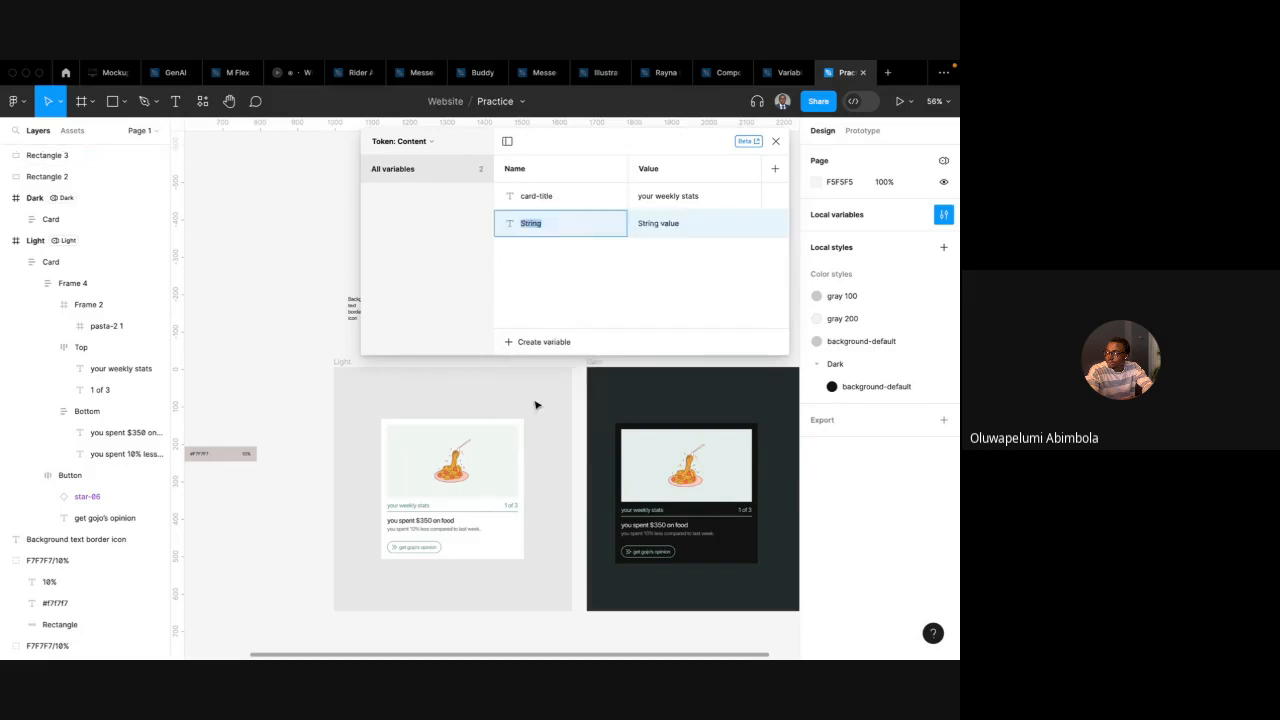
{"action": "type", "text": "ca"}
{"action": "type", "text": "rd-progress"}
{"action": "key", "text": "Return"}
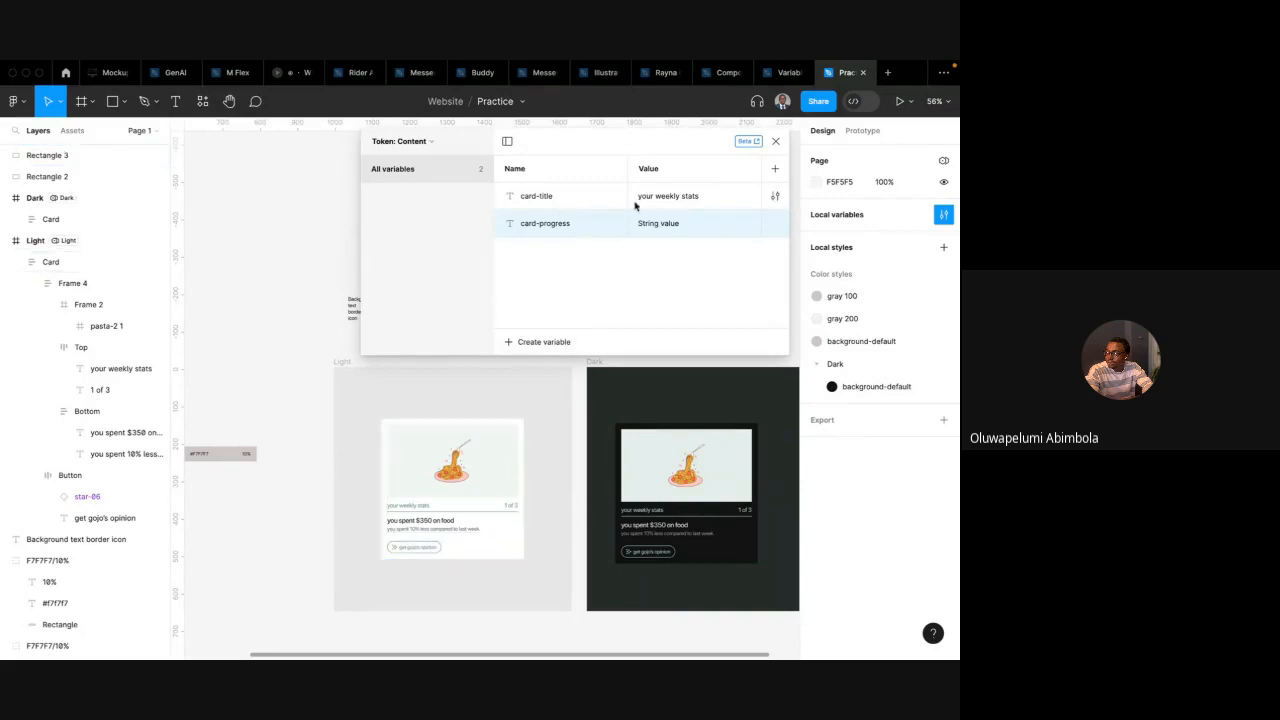
Set card-progress's value to 1 of 3, pasted from the card's progress text
{"action": "left_click", "coordinate": [517, 527]}
{"action": "double_click", "coordinate": [510, 504]}
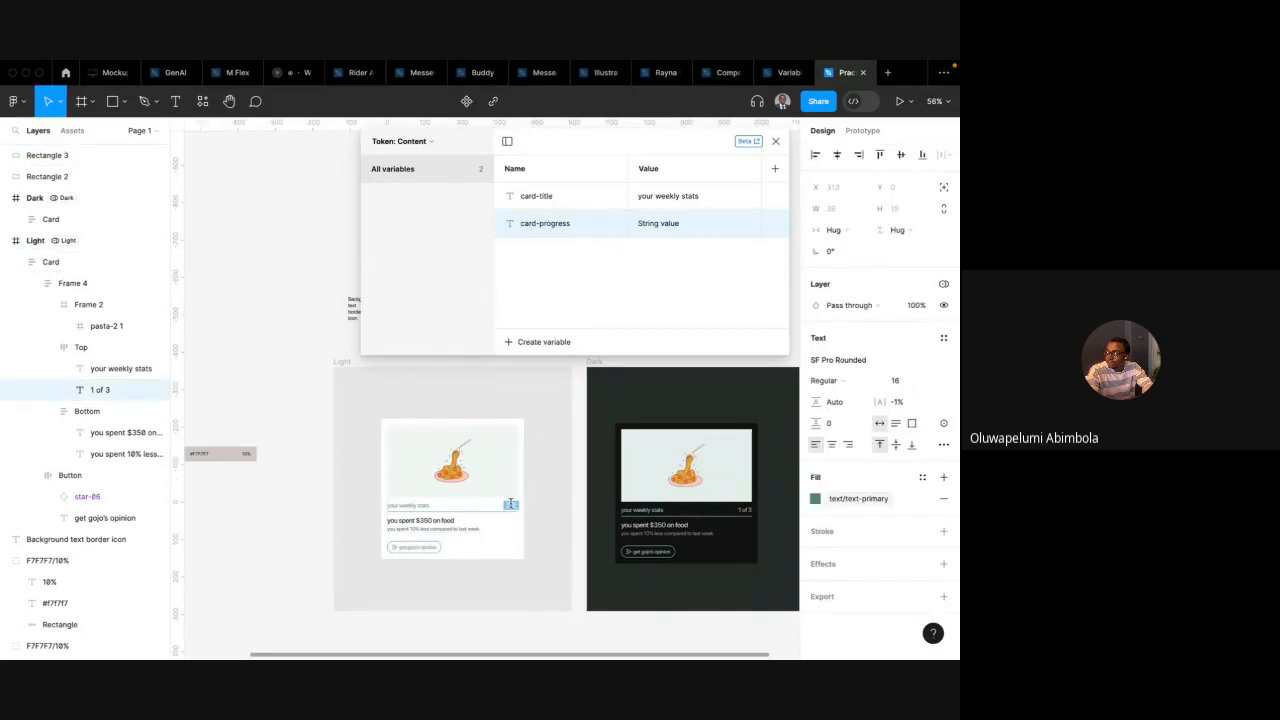
{"action": "double_click", "coordinate": [662, 224]}
{"action": "type", "text": "1 of 3"}
{"action": "key", "text": "Return"}
Duplicate the card-progress variable and rename the copy card-content-title
{"action": "left_click", "coordinate": [422, 521]}
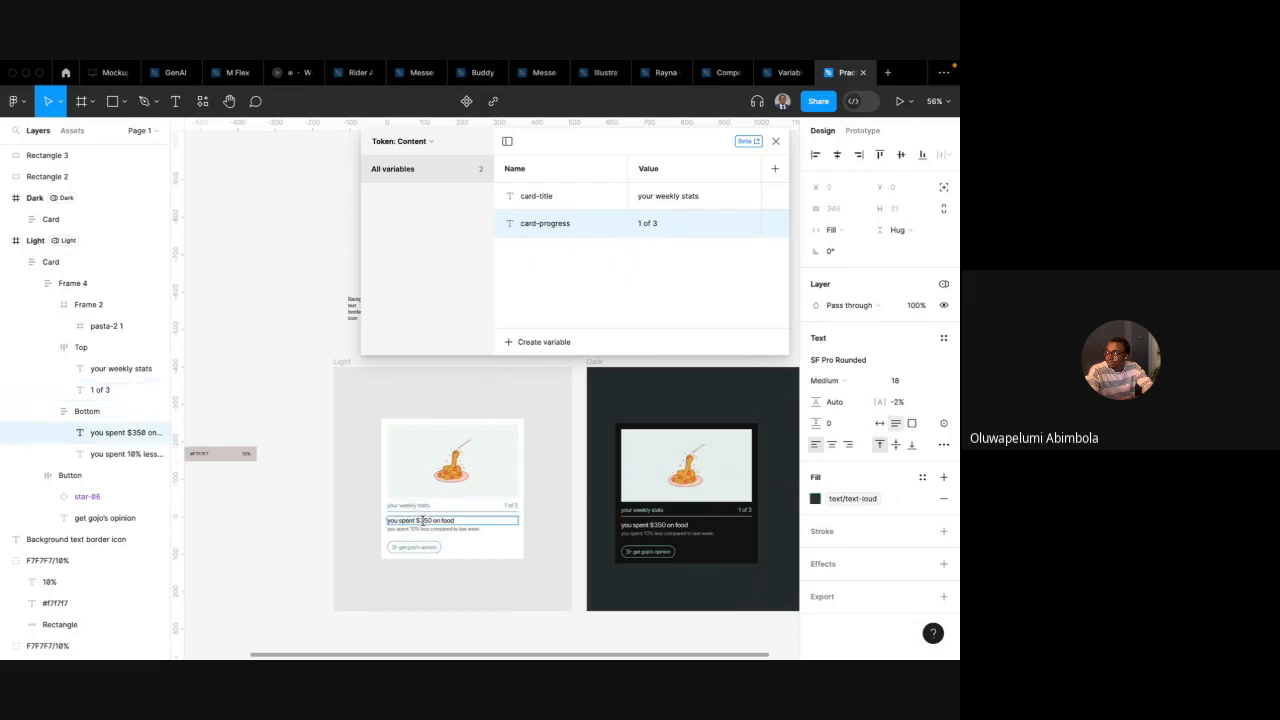
{"action": "double_click", "coordinate": [422, 521]}
{"action": "right_click", "coordinate": [568, 223]}
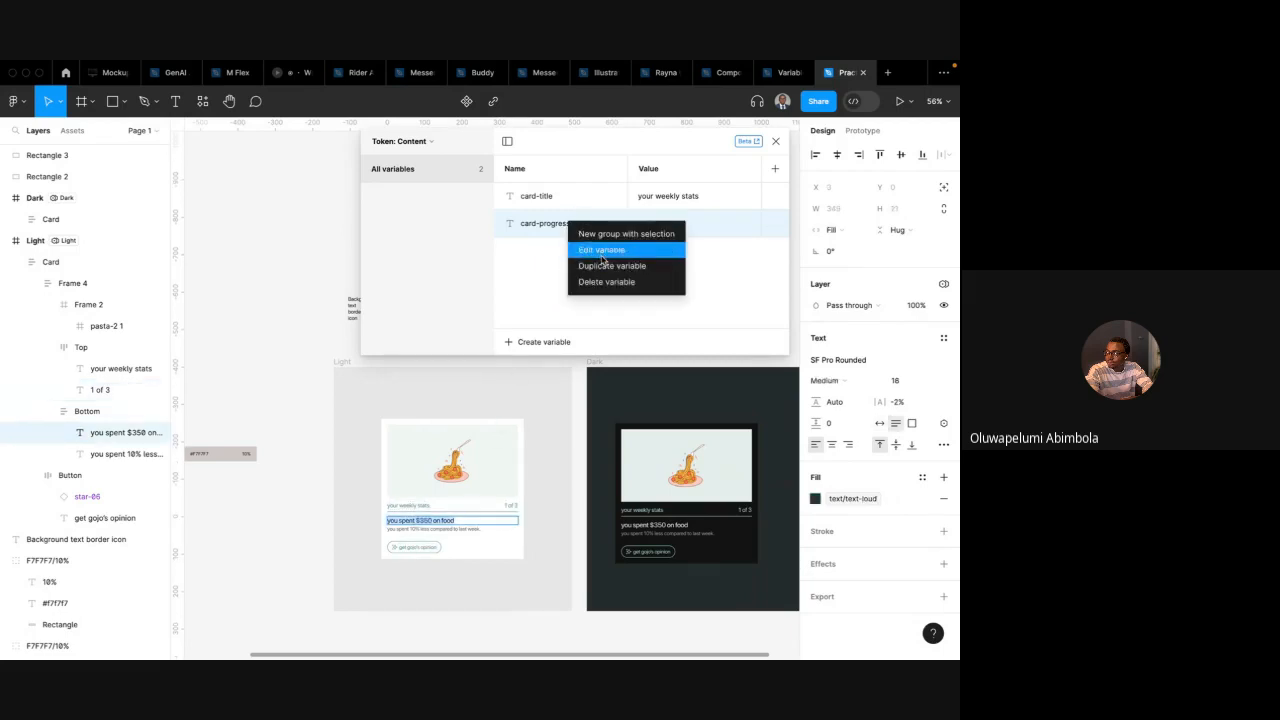
{"action": "left_click", "coordinate": [603, 263]}
{"action": "key", "text": "Right"}
{"action": "key", "text": "shift+Left"}
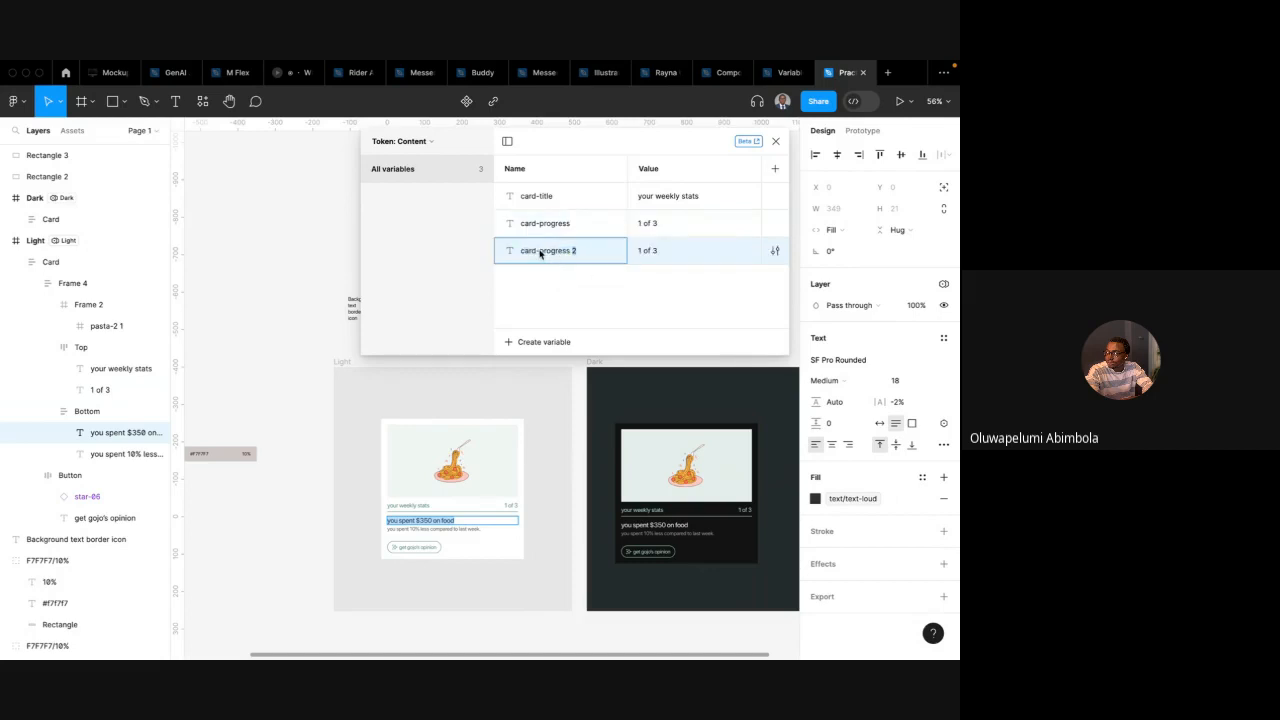
{"action": "left_click_drag", "start_coordinate": [540, 254], "coordinate": [606, 251]}
{"action": "type", "text": "content-title"}
{"action": "key", "text": "Return"}
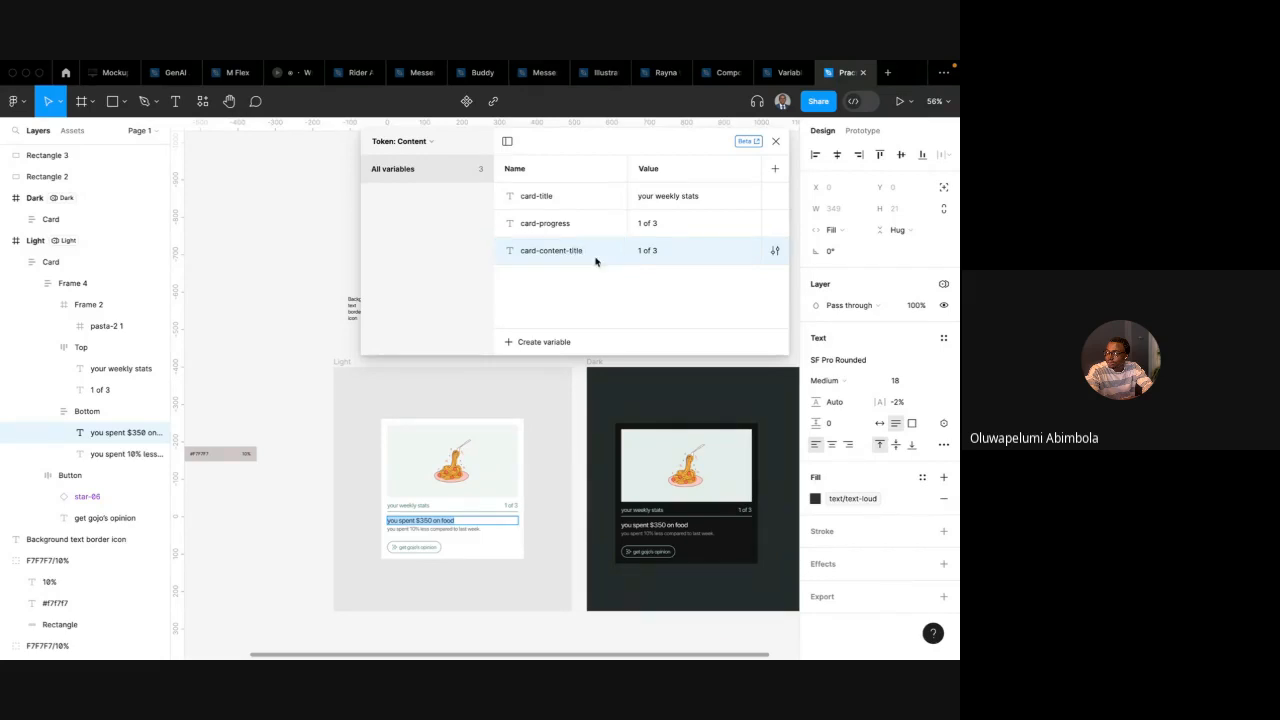
Duplicate the card-content-title variable and rename the copy card-content-sub
{"action": "left_click", "coordinate": [528, 344]}
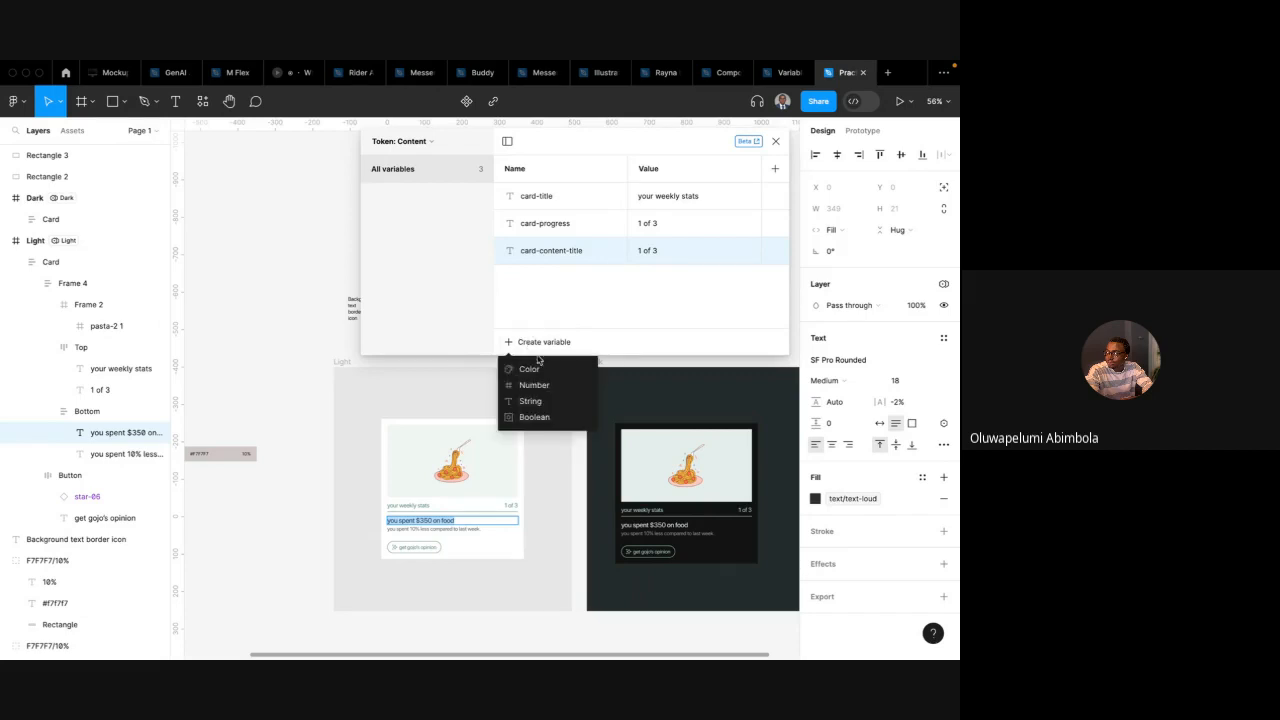
{"action": "left_click", "coordinate": [548, 265]}
{"action": "right_click", "coordinate": [548, 257]}
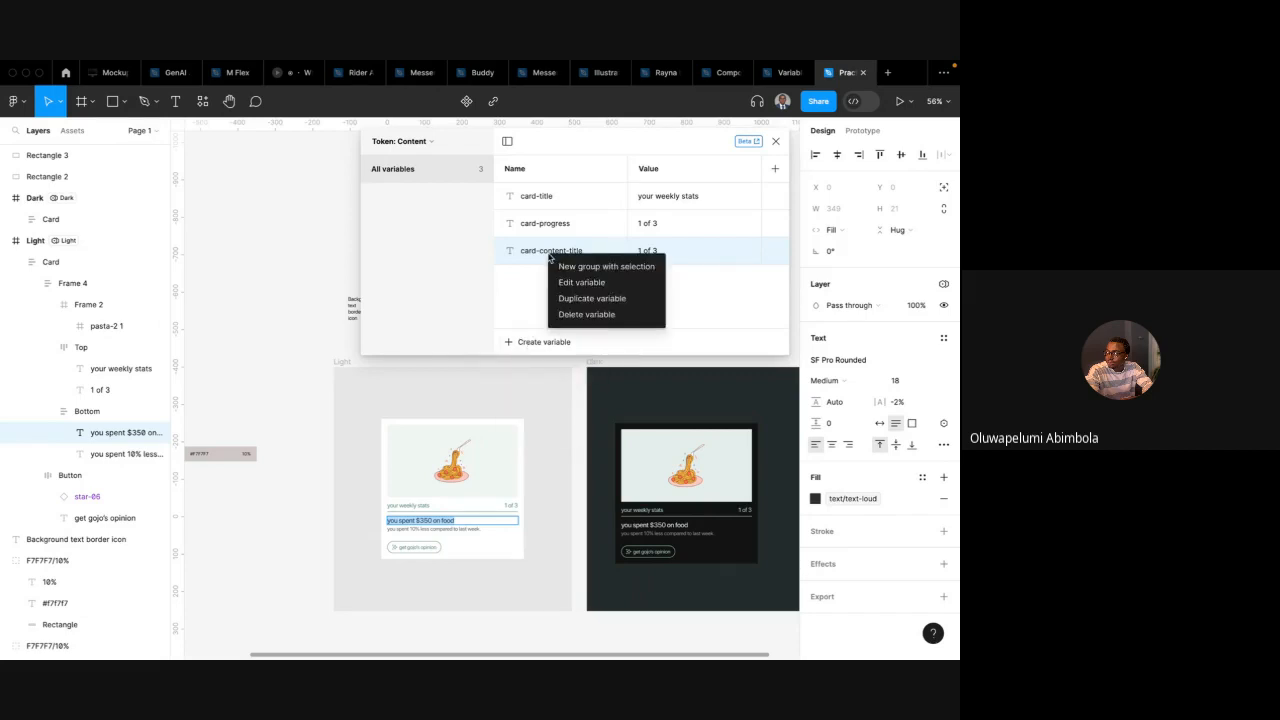
{"action": "left_click", "coordinate": [572, 294]}
{"action": "left_click", "coordinate": [573, 282]}
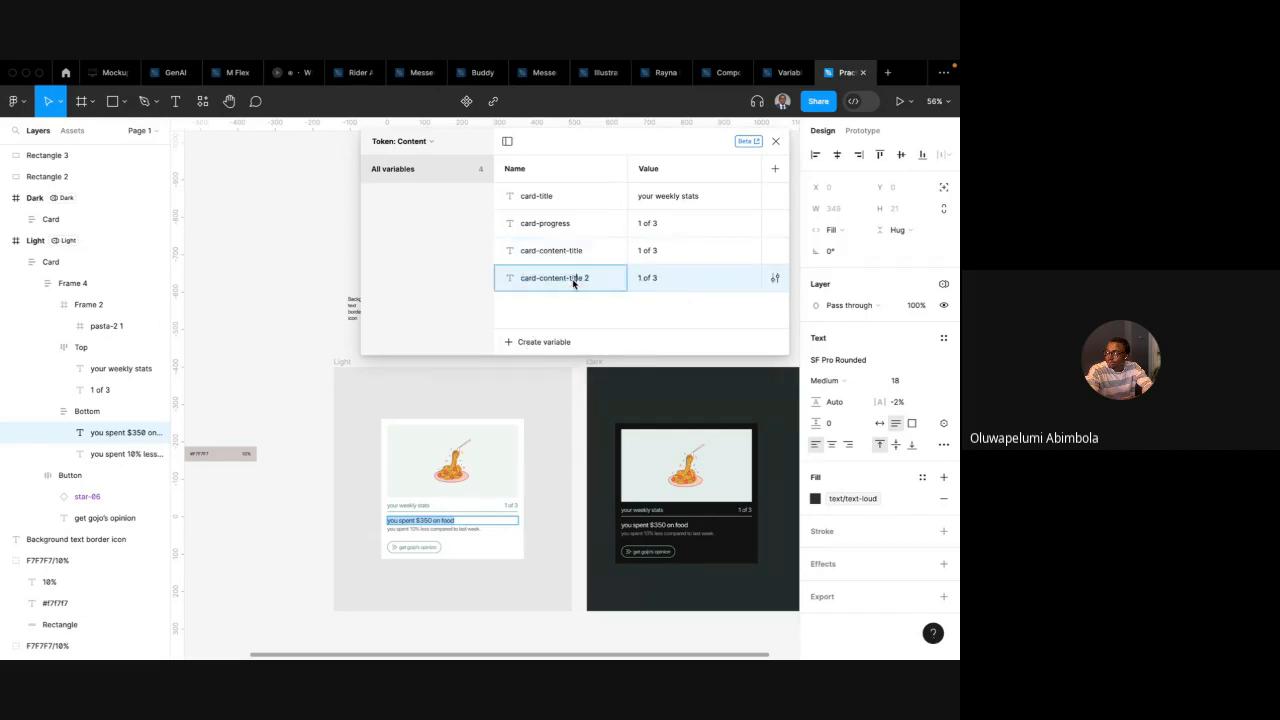
{"action": "left_click_drag", "start_coordinate": [569, 280], "coordinate": [607, 279]}
{"action": "type", "text": "sub"}
{"action": "key", "text": "Return"}
Create a new string variable in Token: Content and start naming it car
{"action": "left_click", "coordinate": [543, 340]}
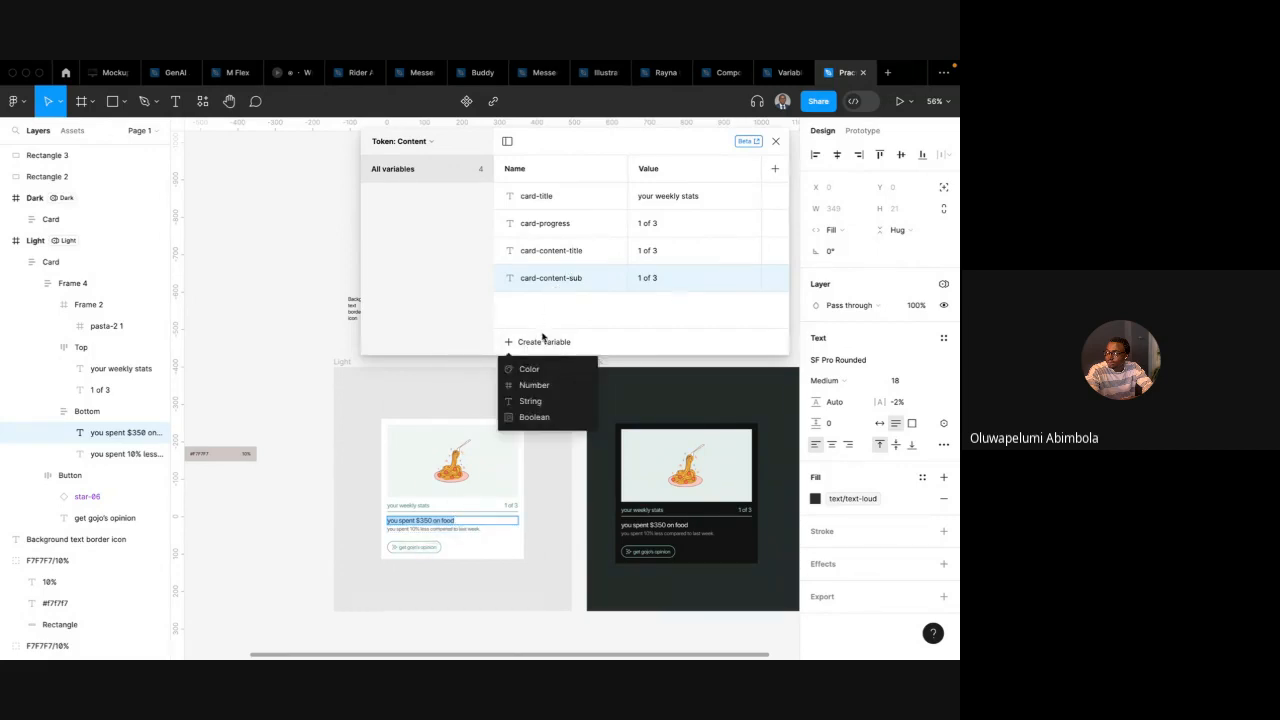
{"action": "left_click", "coordinate": [532, 400]}
{"action": "type", "text": "card-button-text"}
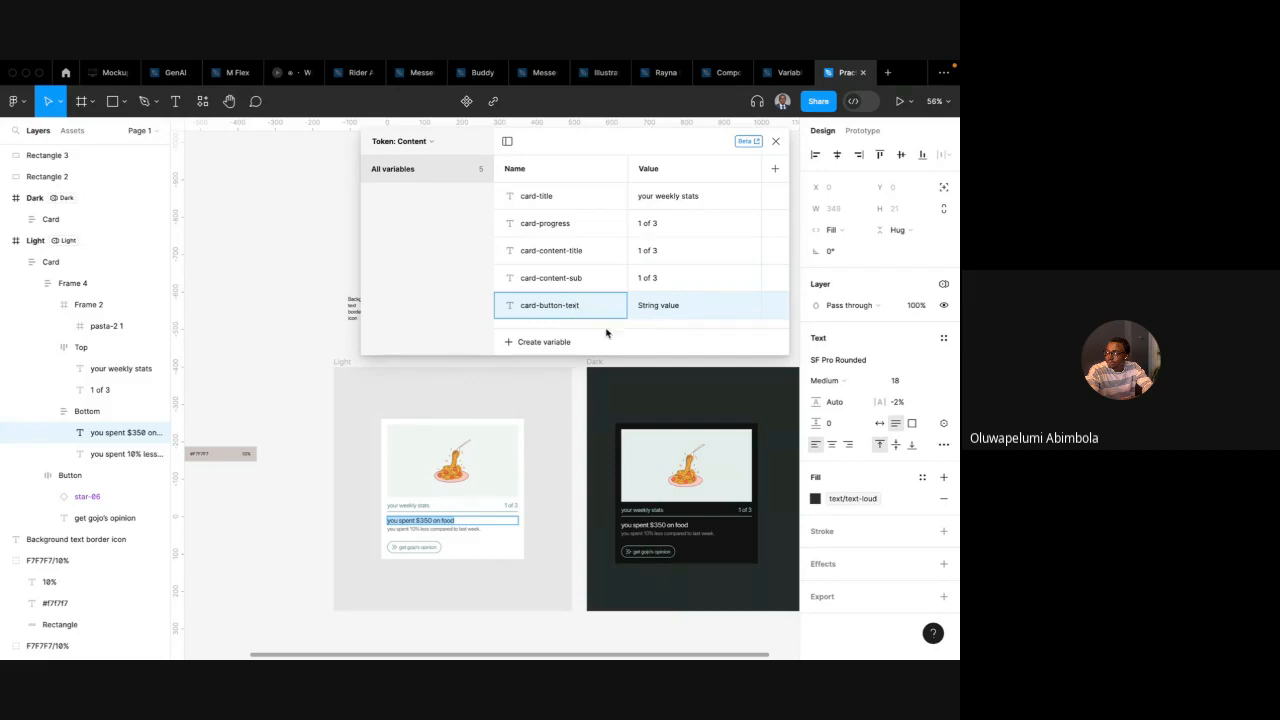
Name the new variable card-button-text and set its value to get gojo's opinion, pasted from the card's button label
{"action": "key", "text": "Return"}
{"action": "left_click", "coordinate": [419, 549]}
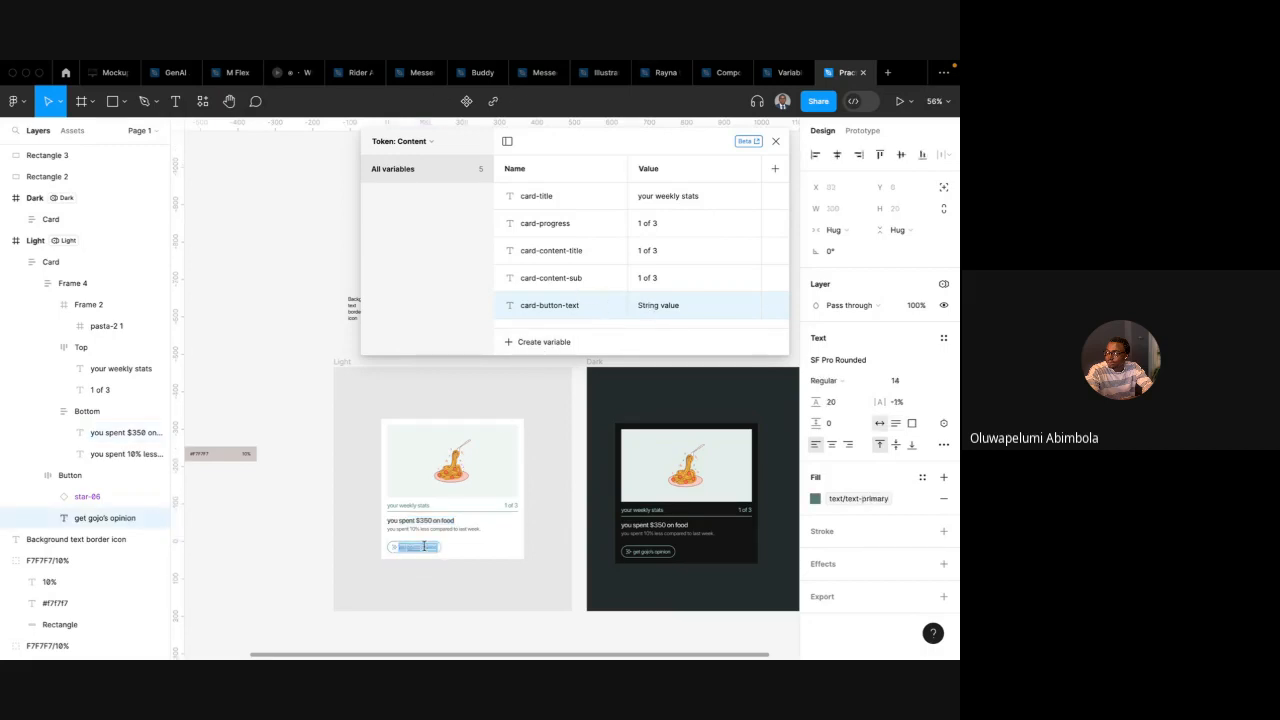
{"action": "double_click", "coordinate": [657, 300]}
{"action": "type", "text": "get gojo's opinion"}
Paste the card's subtitle and then its title into card-content-sub's value
{"action": "left_click", "coordinate": [451, 530]}
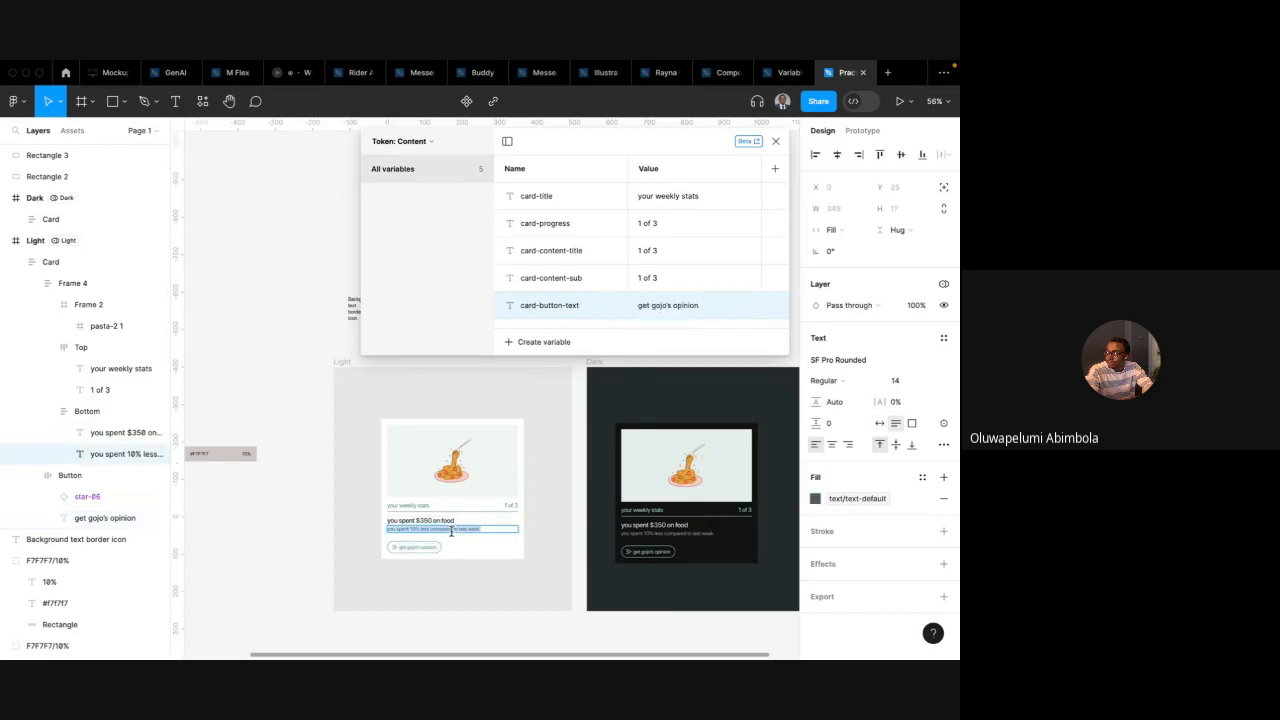
{"action": "double_click", "coordinate": [652, 278]}
{"action": "type", "text": "you spent 10% less compared to last week."}
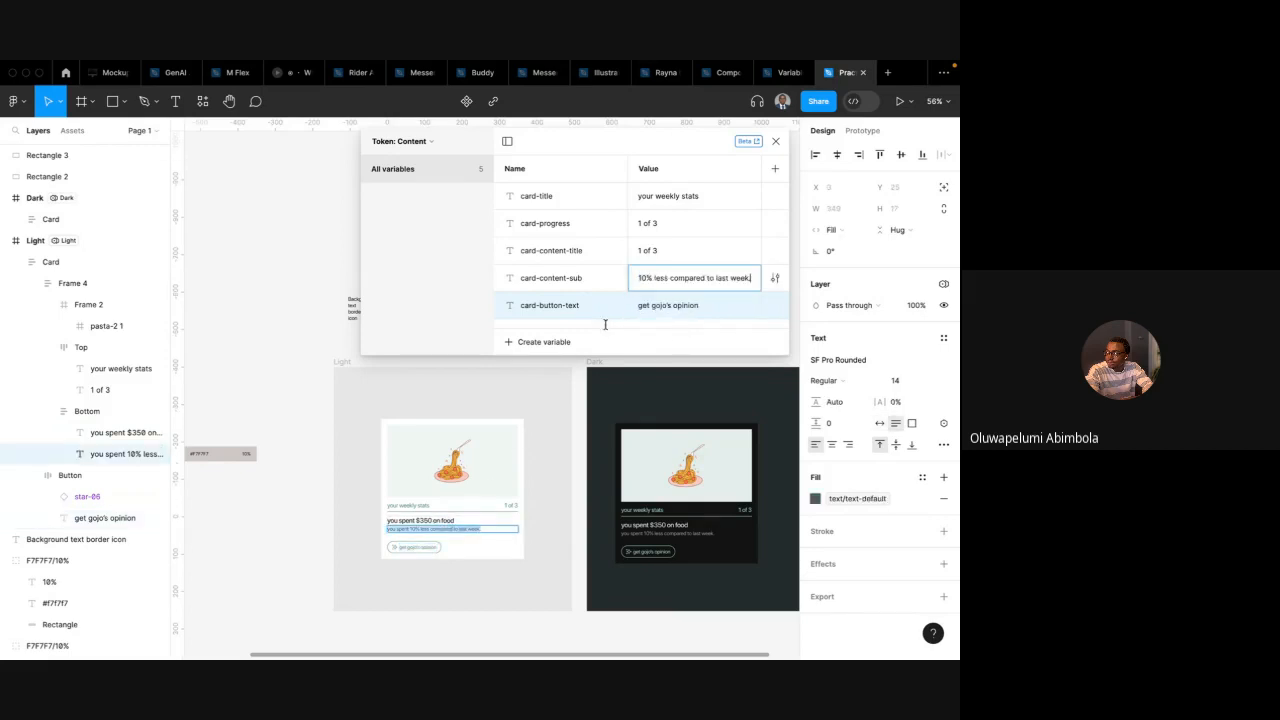
{"action": "double_click", "coordinate": [435, 520]}
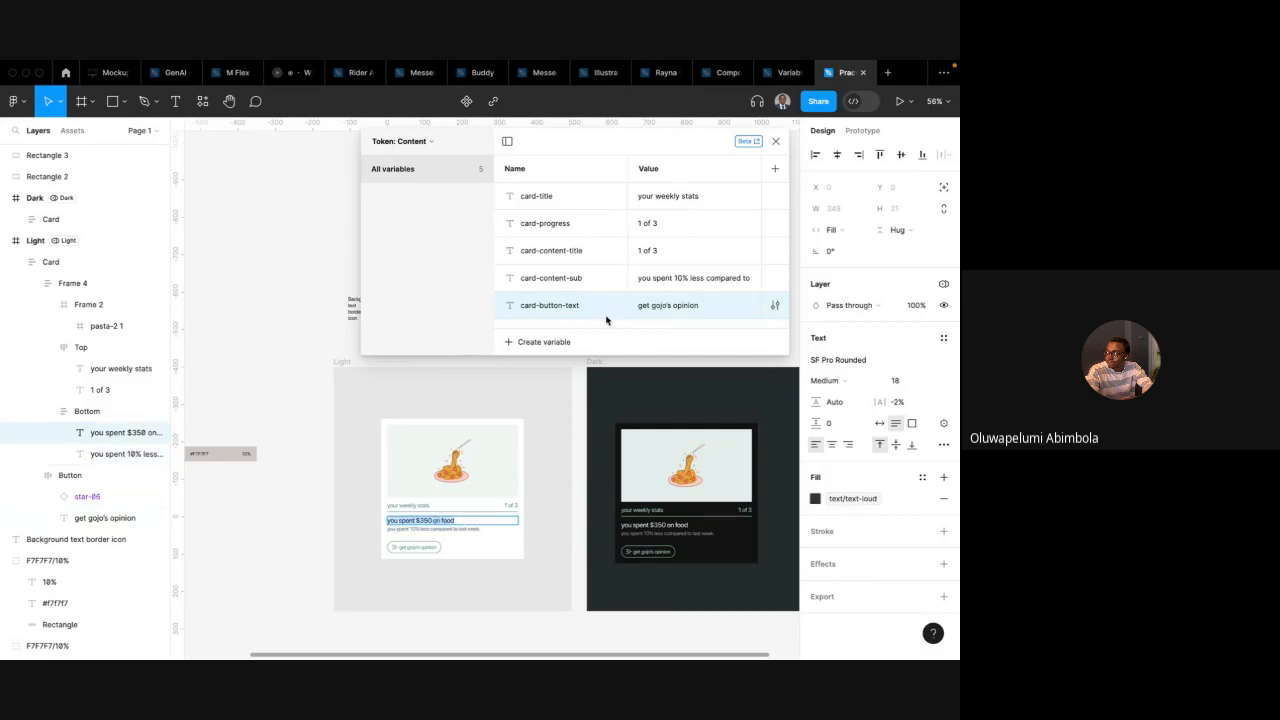
{"action": "double_click", "coordinate": [660, 280]}
{"action": "type", "text": "you spent $350 on food"}
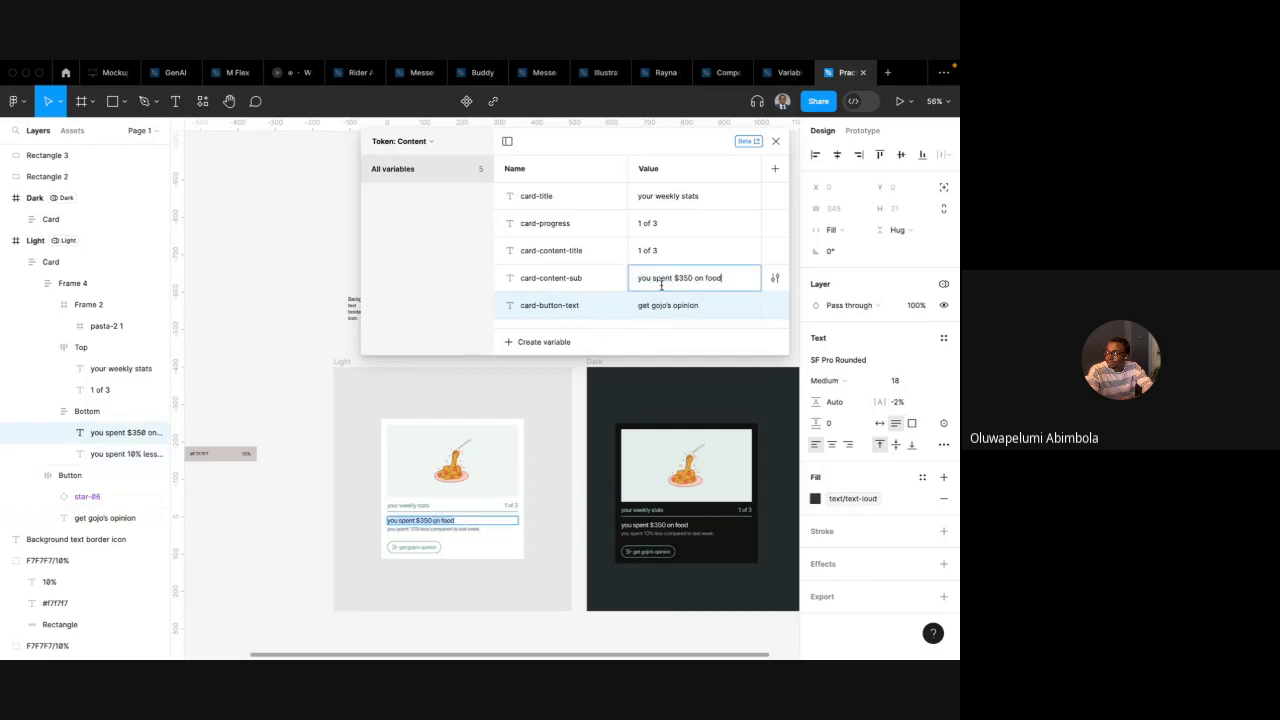
{"action": "left_click", "coordinate": [650, 336]}
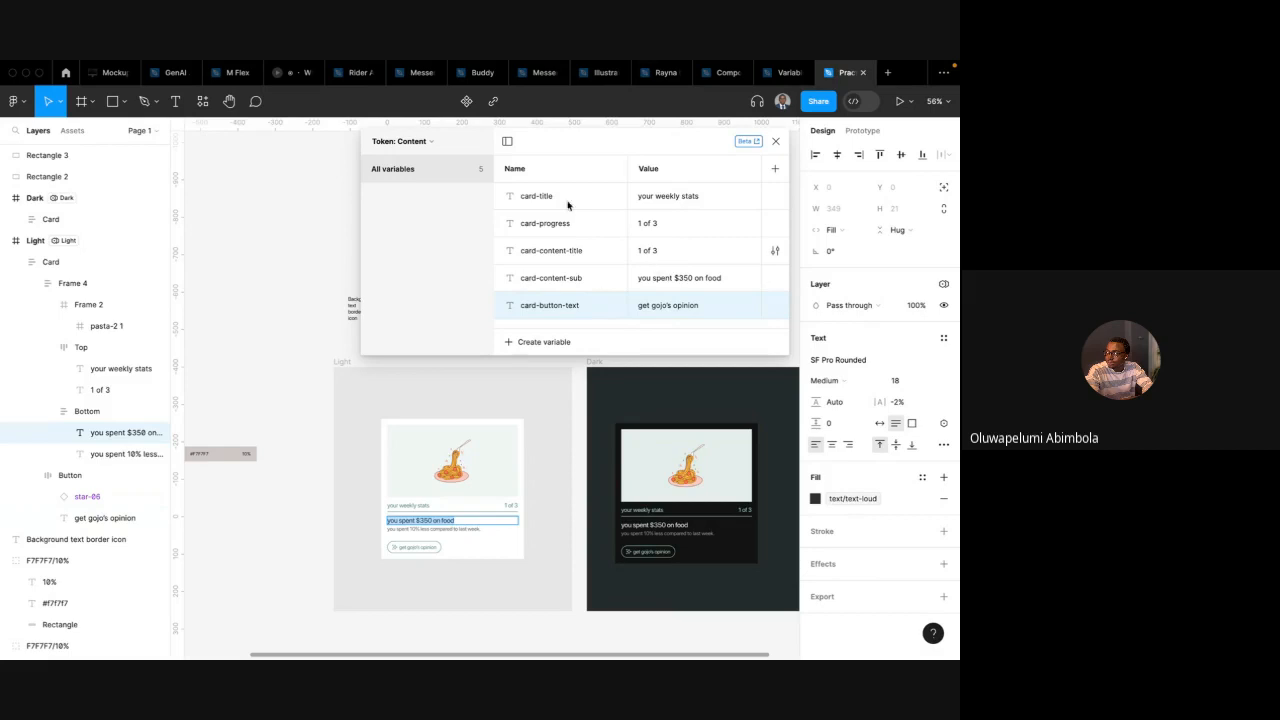
Set card-content-sub's value to the card's subtitle, you spent 10% less compared to last week
{"action": "double_click", "coordinate": [408, 505]}
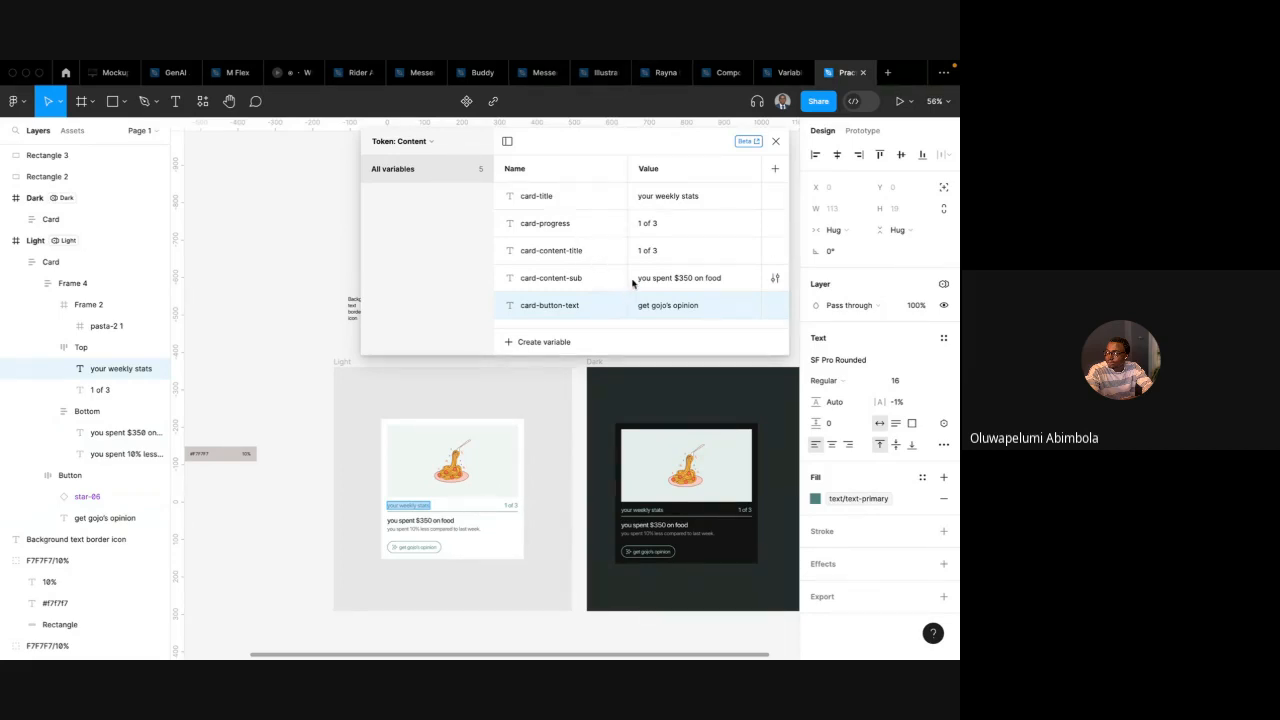
{"action": "left_click", "coordinate": [436, 526]}
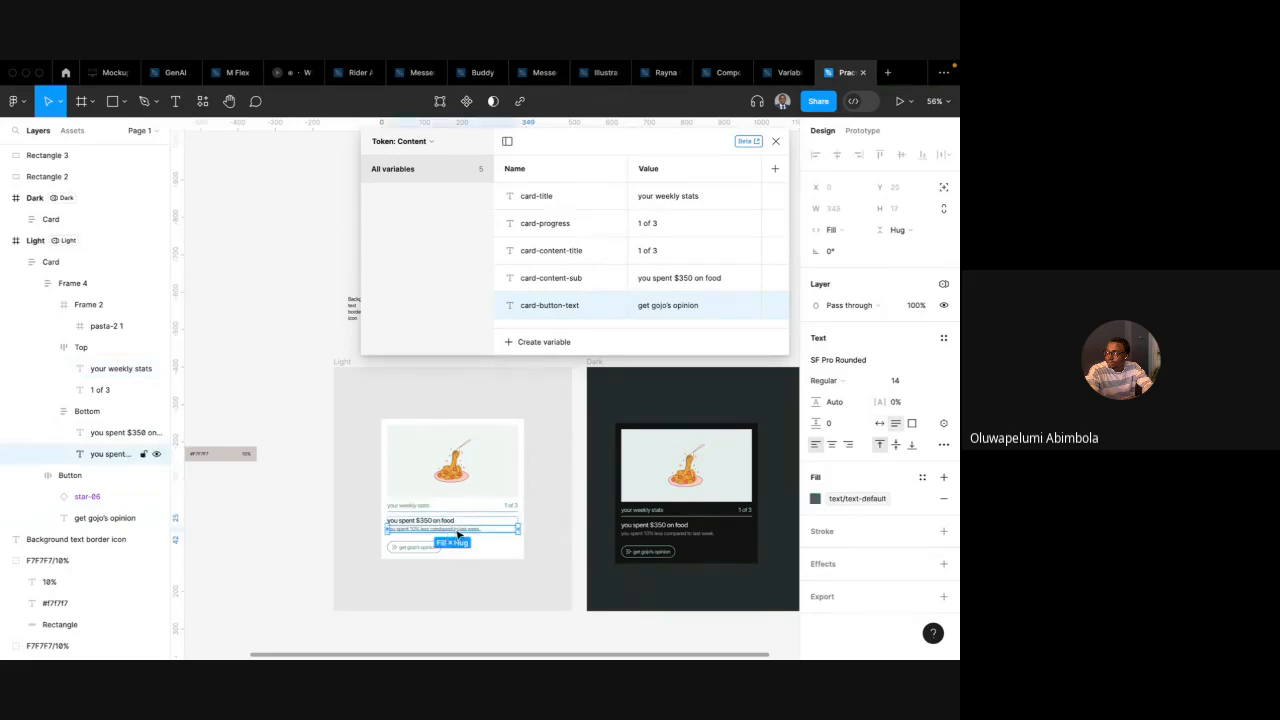
{"action": "double_click", "coordinate": [447, 530]}
{"action": "key", "text": "ctrl+c"}
{"action": "left_click", "coordinate": [675, 278]}
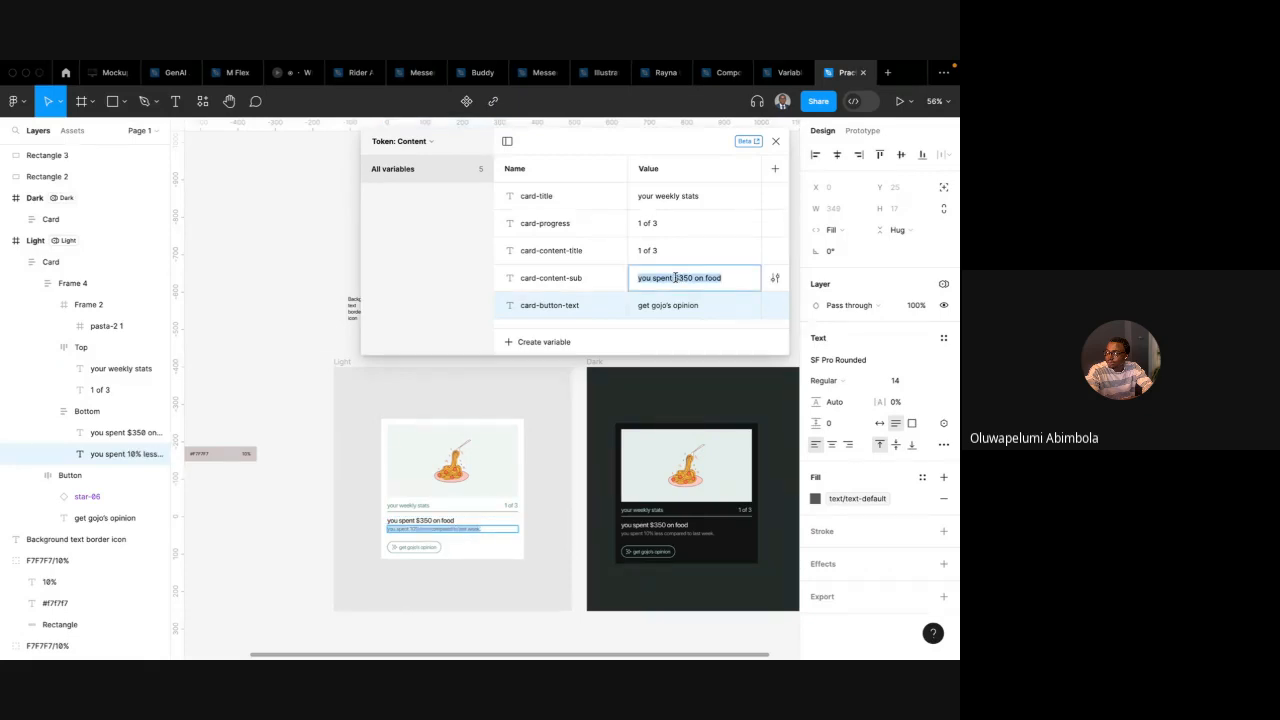
{"action": "key", "text": "ctrl+v"}
Set card-content-title's value to you spent $350 on food, pasted from the card's heading
{"action": "double_click", "coordinate": [433, 520]}
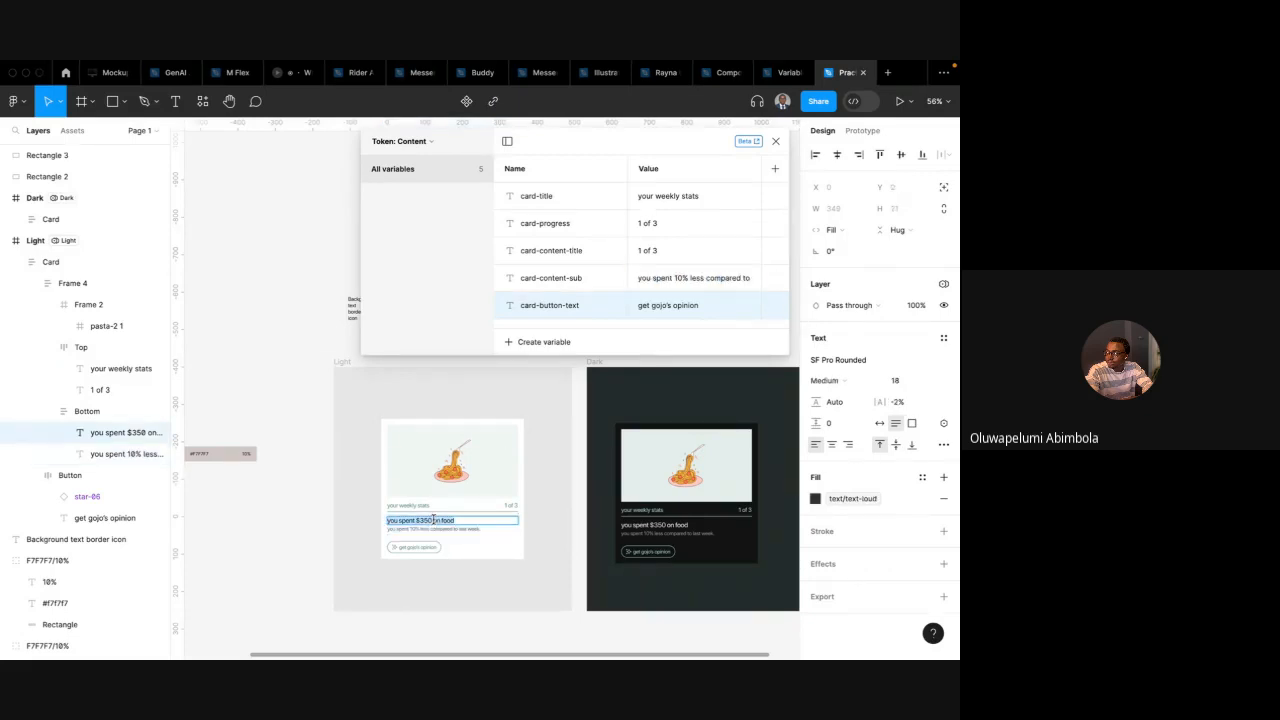
{"action": "left_click", "coordinate": [649, 249]}
{"action": "type", "text": "you spent $350 on food"}
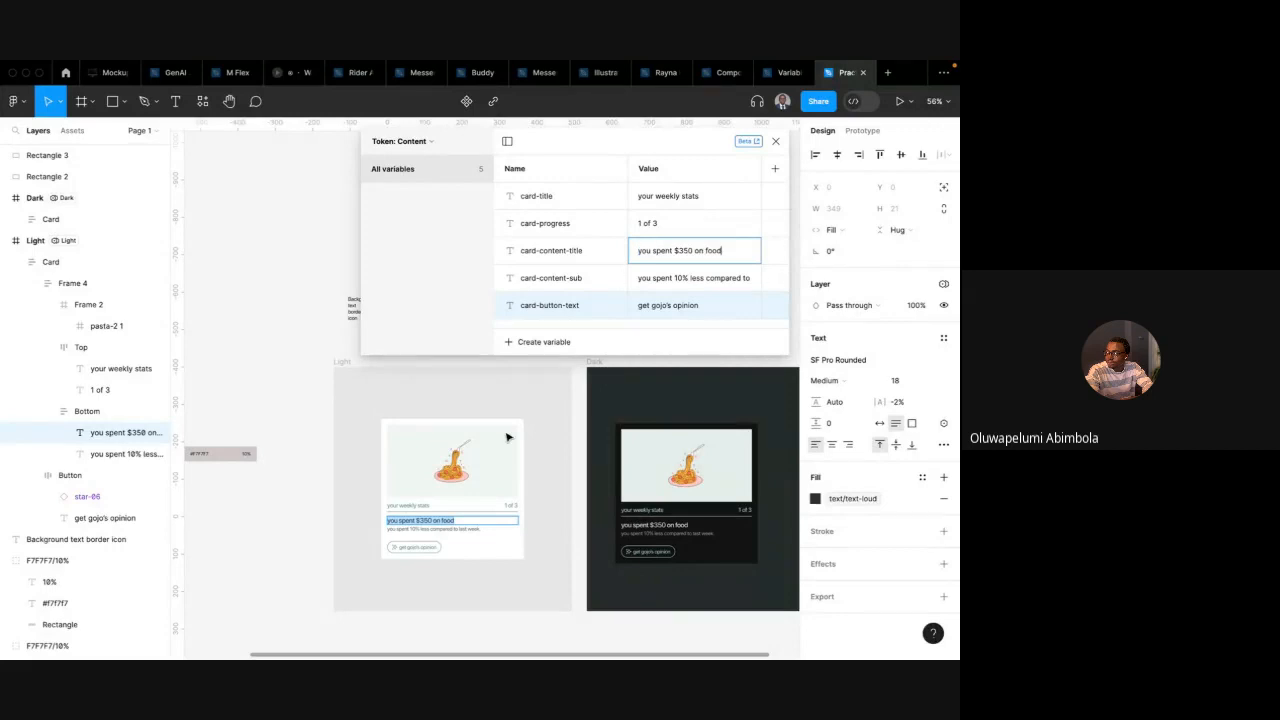
{"action": "double_click", "coordinate": [418, 505]}
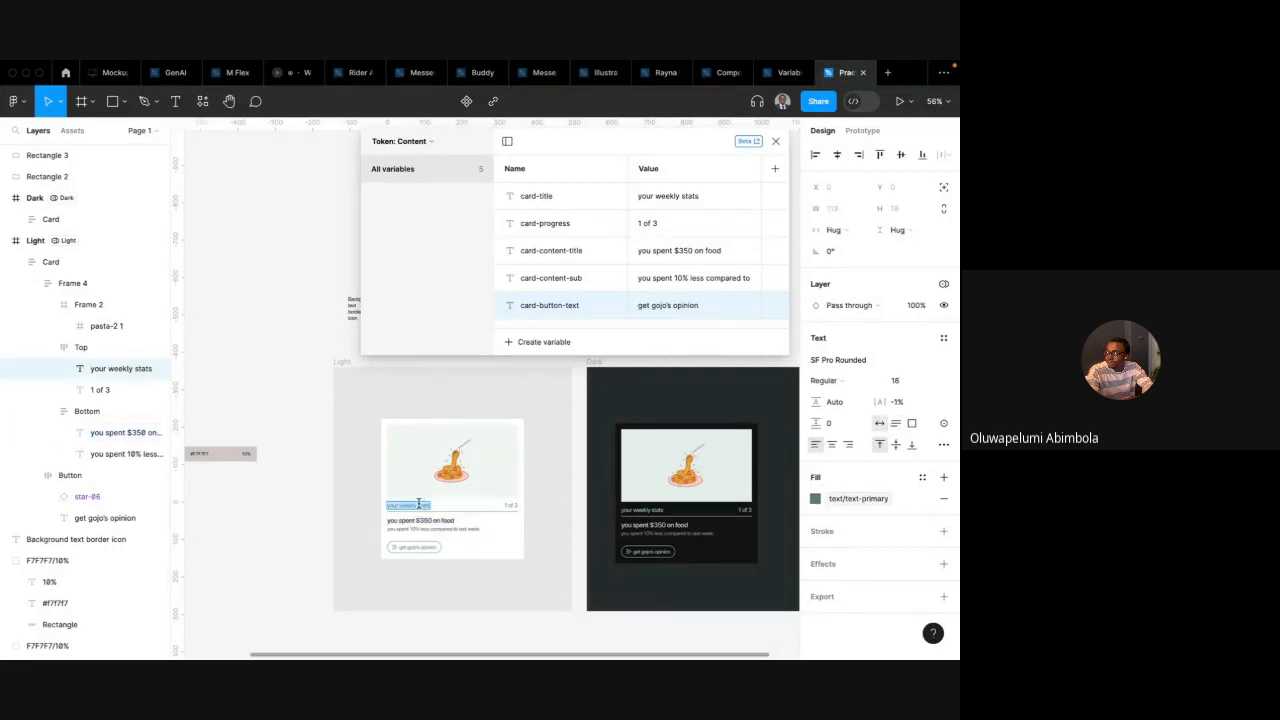
{"action": "double_click", "coordinate": [510, 505]}
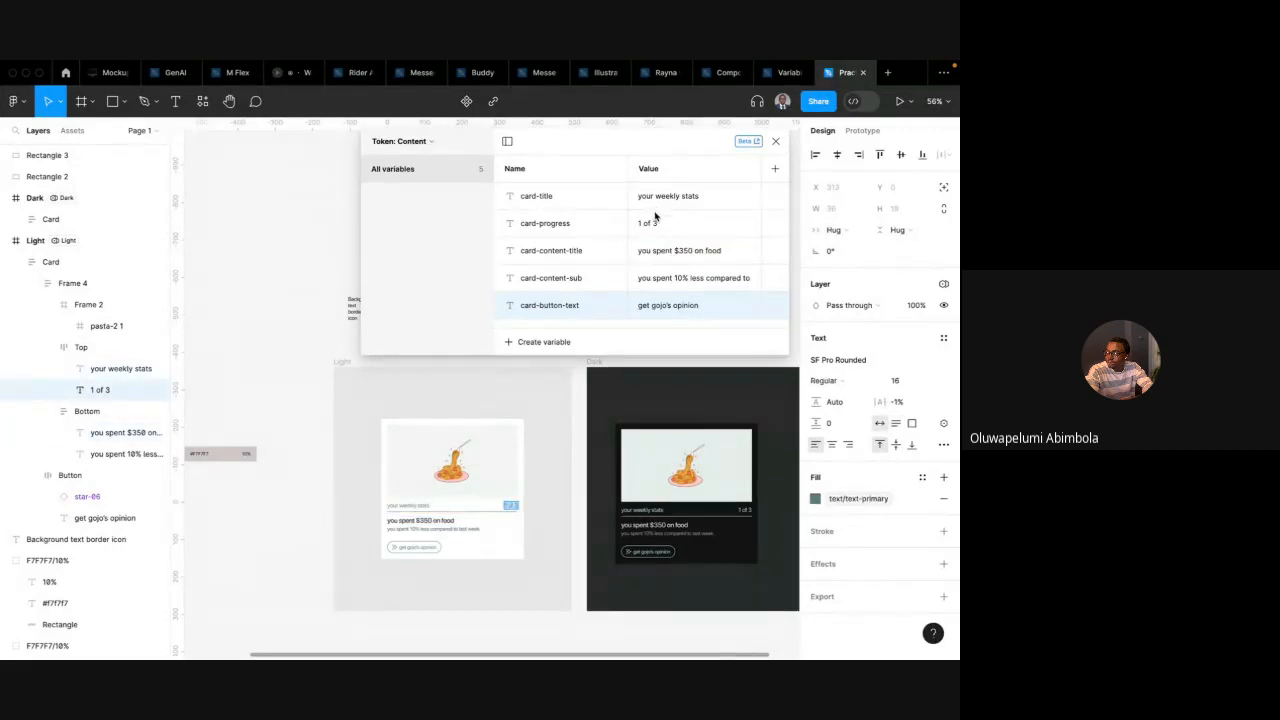
{"action": "left_click", "coordinate": [623, 248]}
{"action": "left_click", "coordinate": [667, 225]}
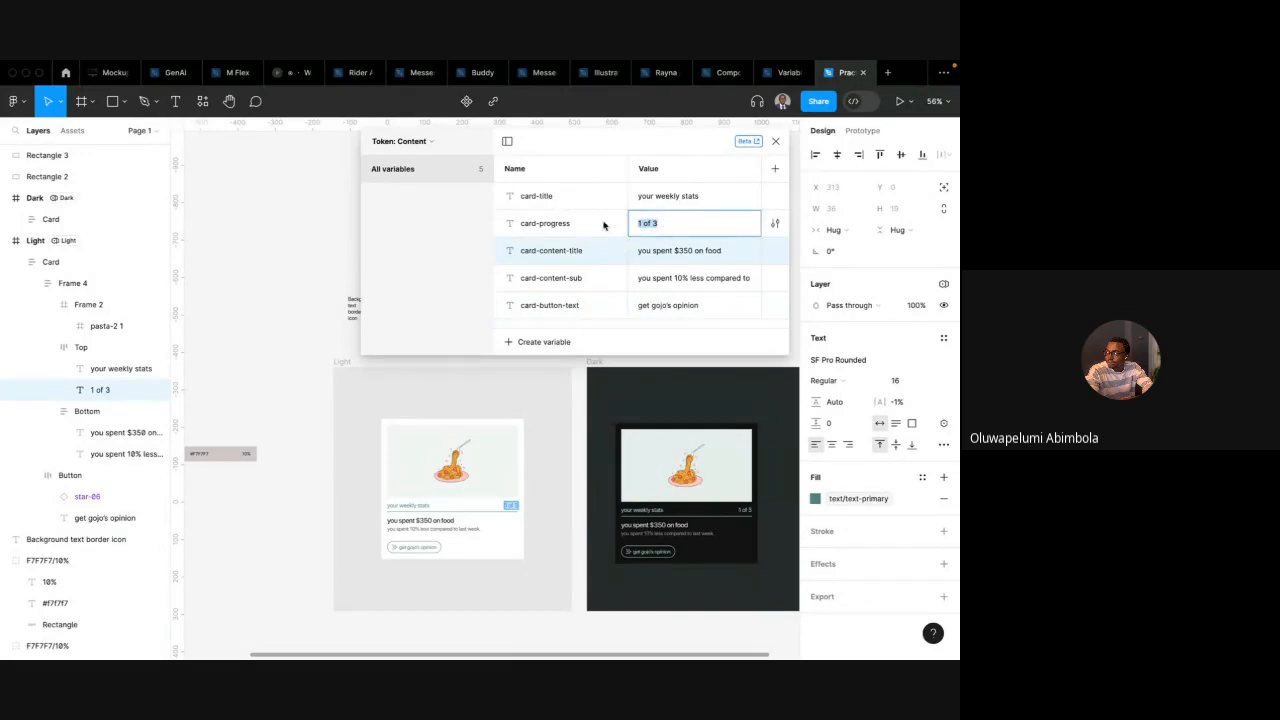
{"action": "left_click", "coordinate": [604, 225]}
Rename the collection's value mode to English
{"action": "double_click", "coordinate": [651, 170]}
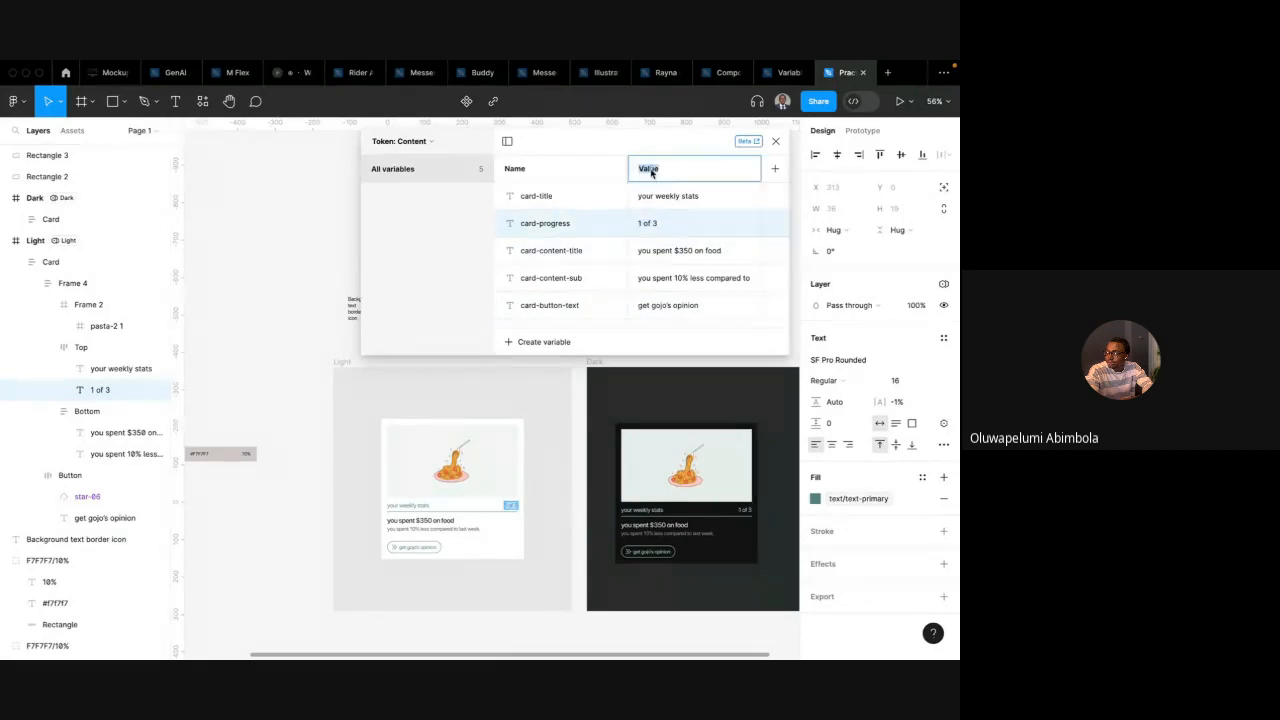
{"action": "type", "text": "English"}
{"action": "key", "text": "Return"}
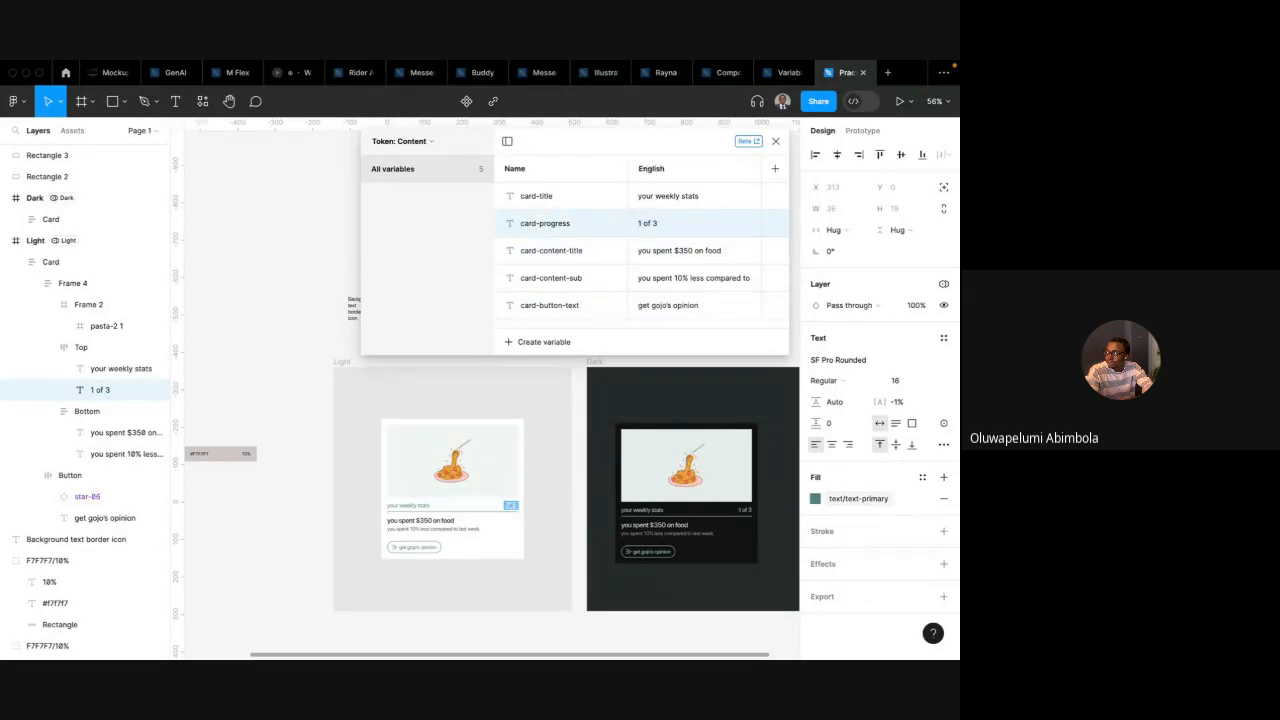
Add a second mode to Token: Content and name it German
{"action": "left_click", "coordinate": [774, 170]}
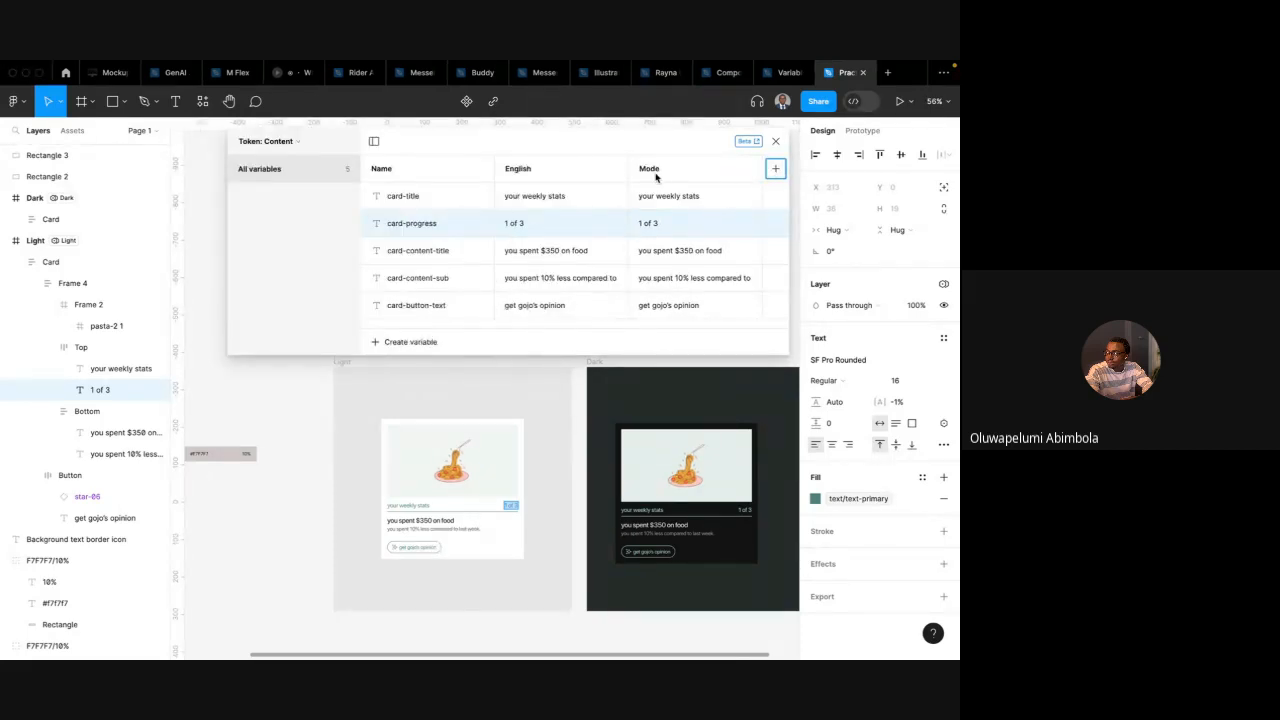
{"action": "double_click", "coordinate": [656, 172]}
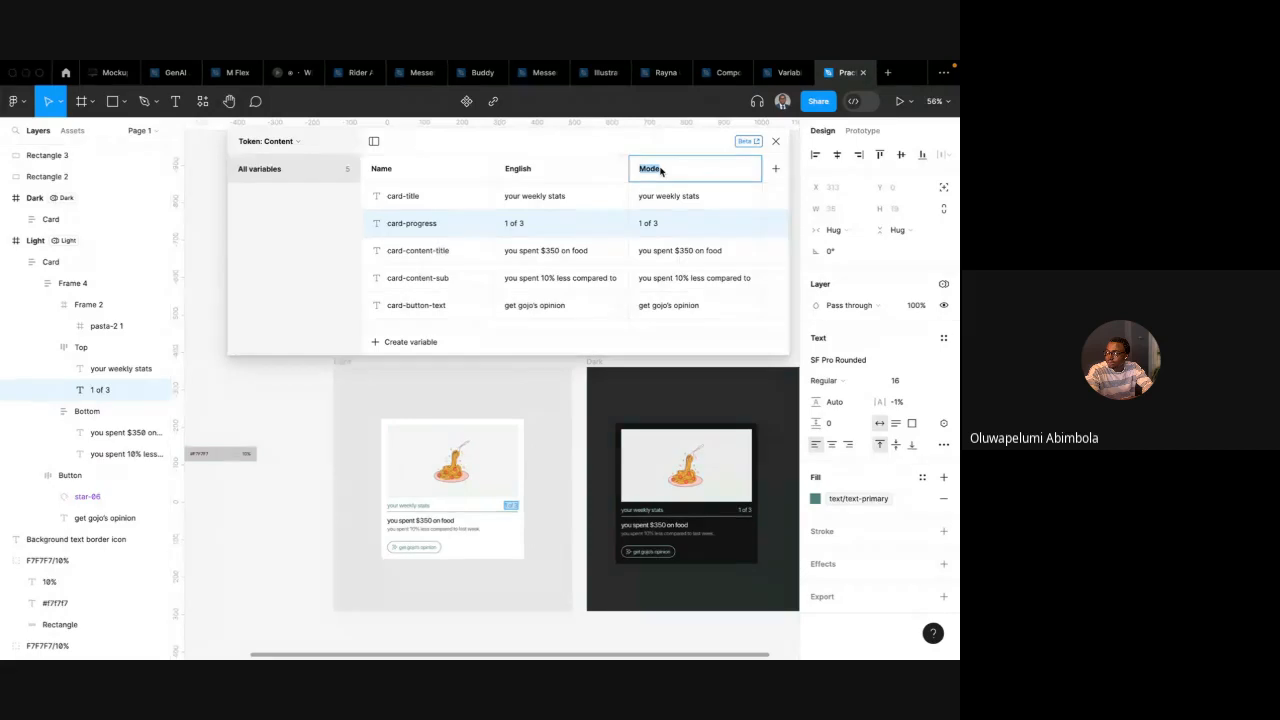
{"action": "type", "text": "ger"}
{"action": "key", "text": "Return"}
Copy card-title's value and search Google for english to german in a new browser tab
{"action": "double_click", "coordinate": [663, 198]}
{"action": "key", "text": "super+c"}
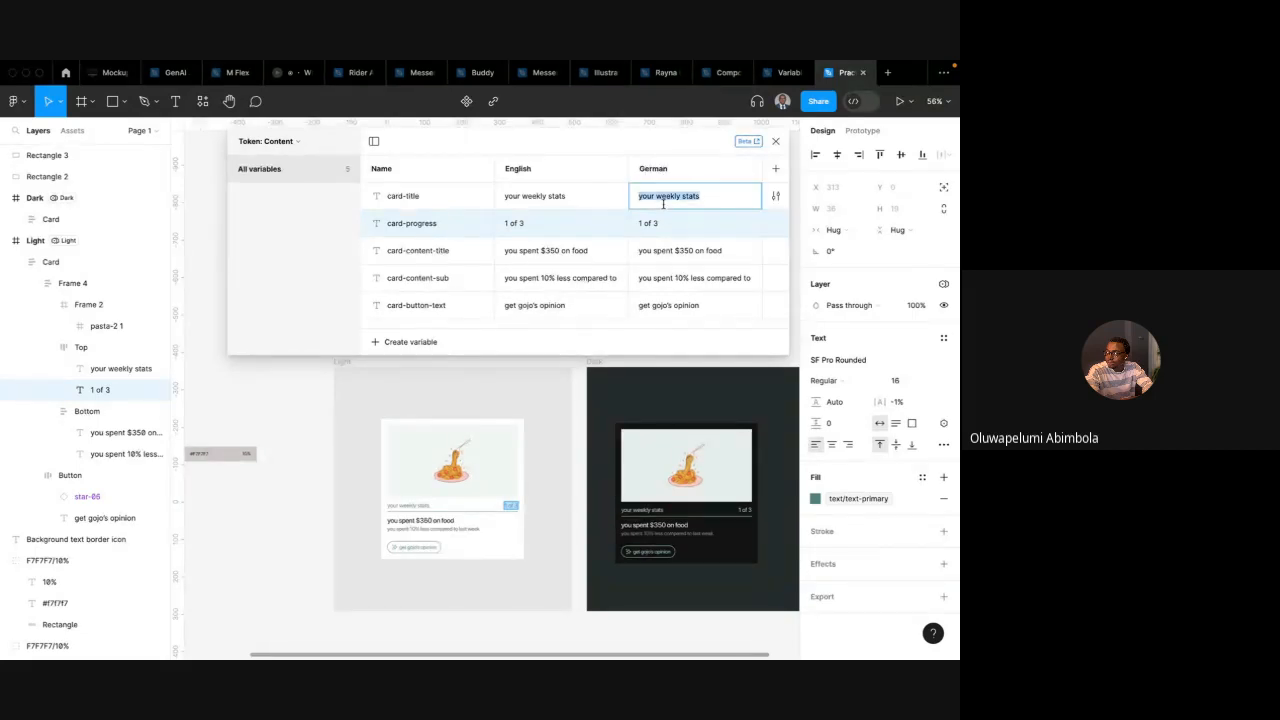
{"action": "key", "text": "super+Tab"}
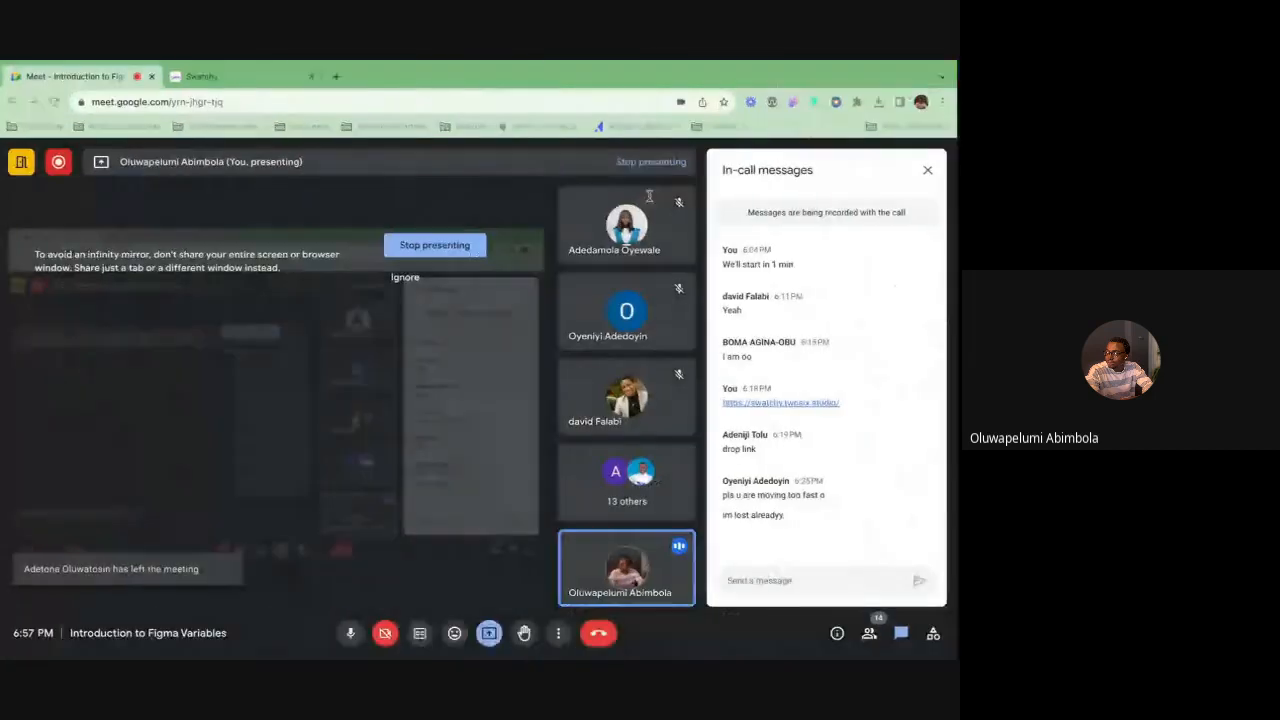
{"action": "left_click", "coordinate": [340, 76]}
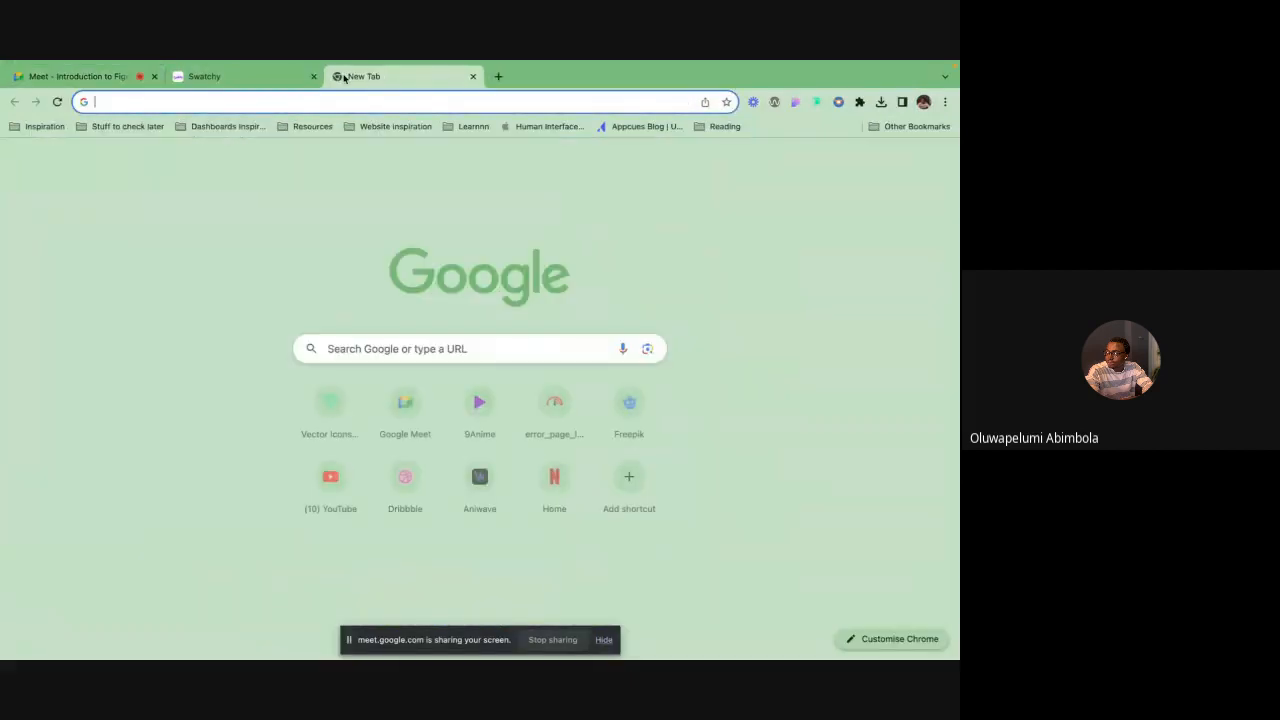
{"action": "type", "text": "english"}
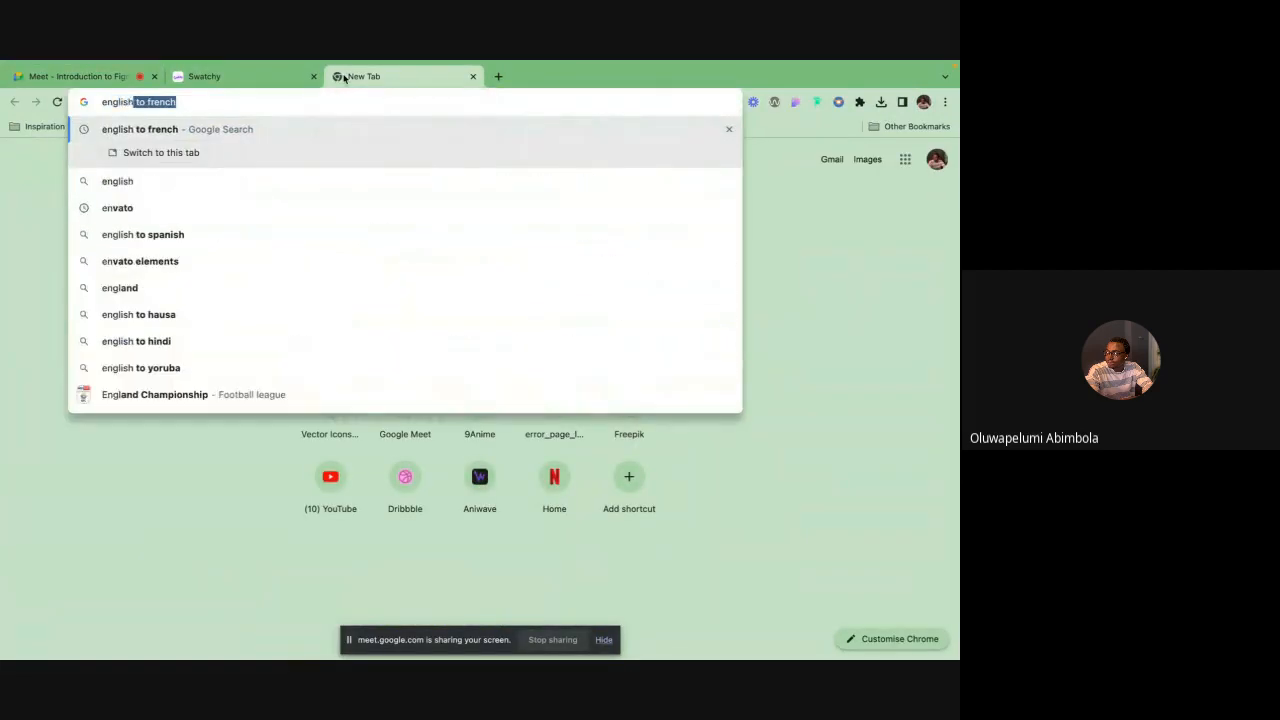
{"action": "type", "text": " to germ"}
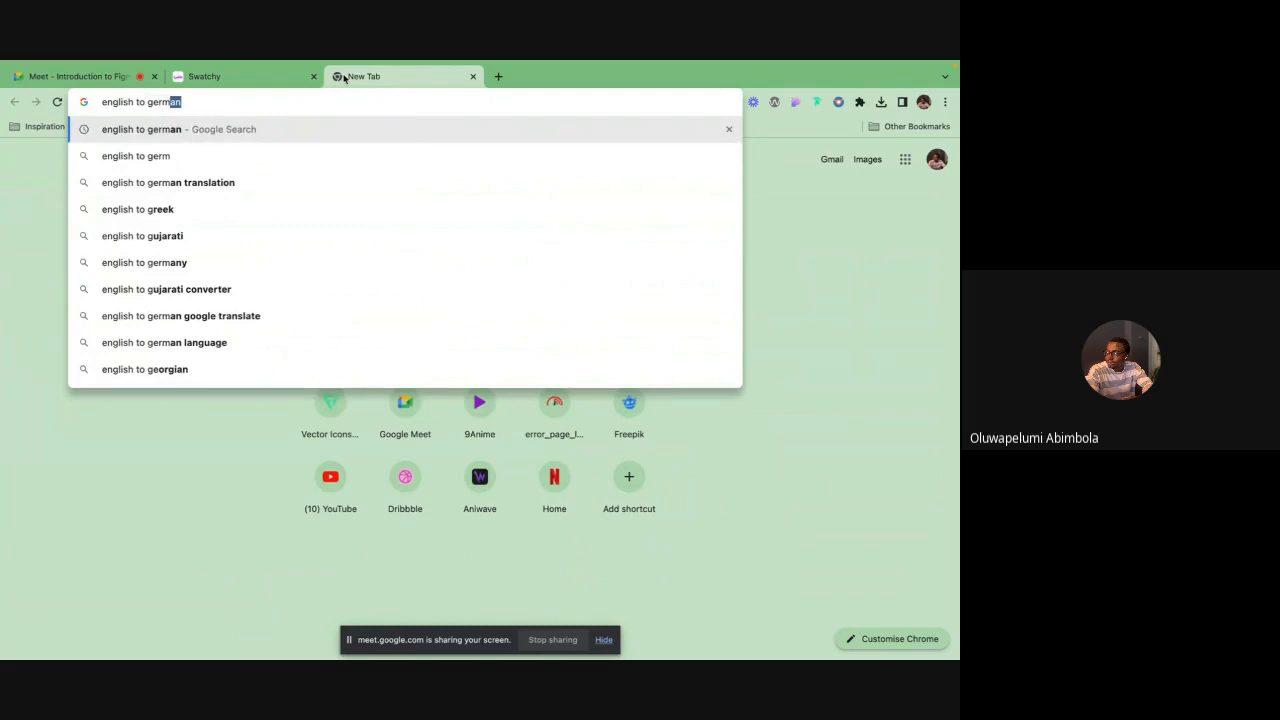
{"action": "key", "text": "Return"}
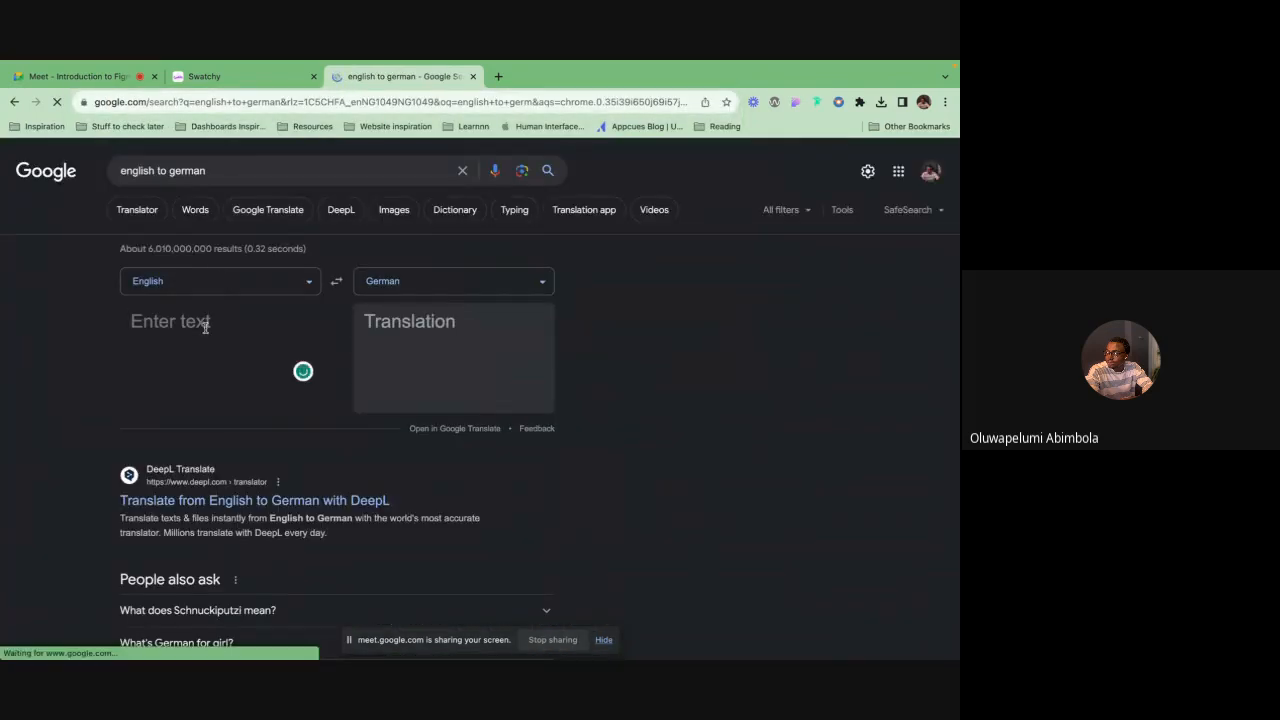
Translate your weekly stats into German and paste Ihre wöchentlichen Statistiken as card-title's German value
{"action": "key", "text": "super+v"}
{"action": "key", "text": "super+a"}
{"action": "left_click", "coordinate": [404, 328]}
{"action": "key", "text": "super+a"}
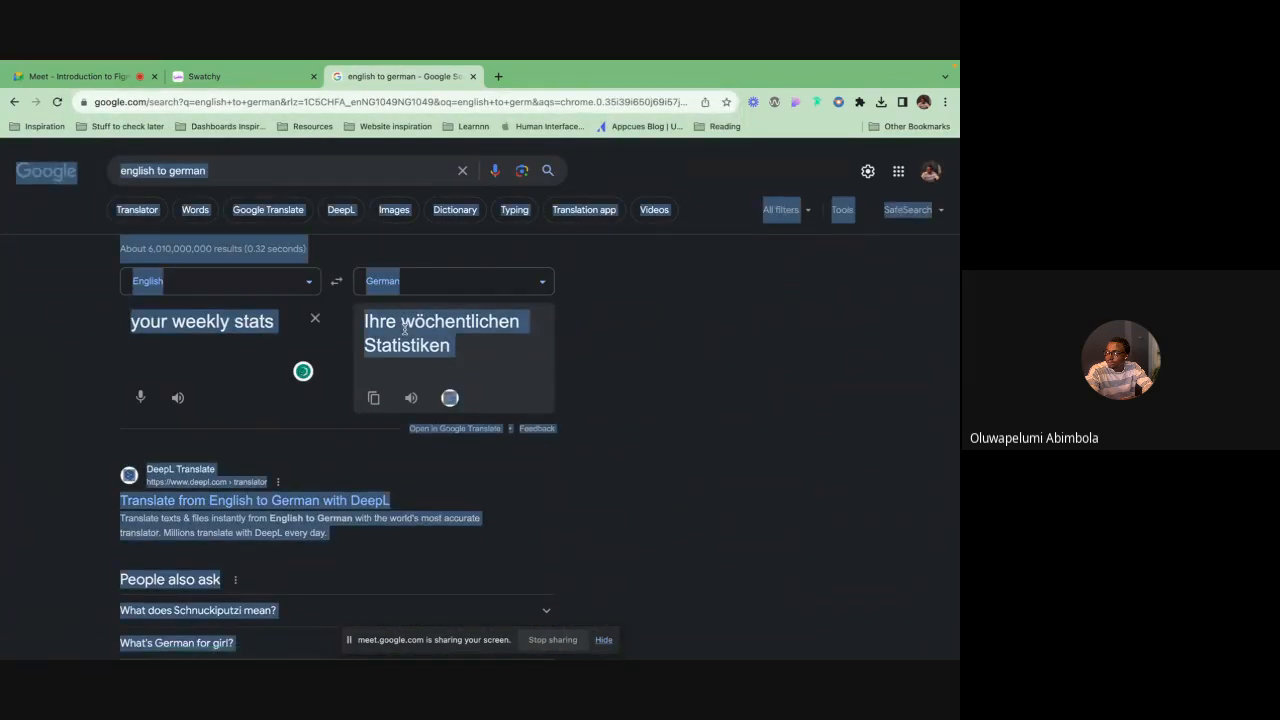
{"action": "left_click", "coordinate": [404, 328]}
{"action": "left_click", "coordinate": [374, 399]}
{"action": "key", "text": "super+Tab"}
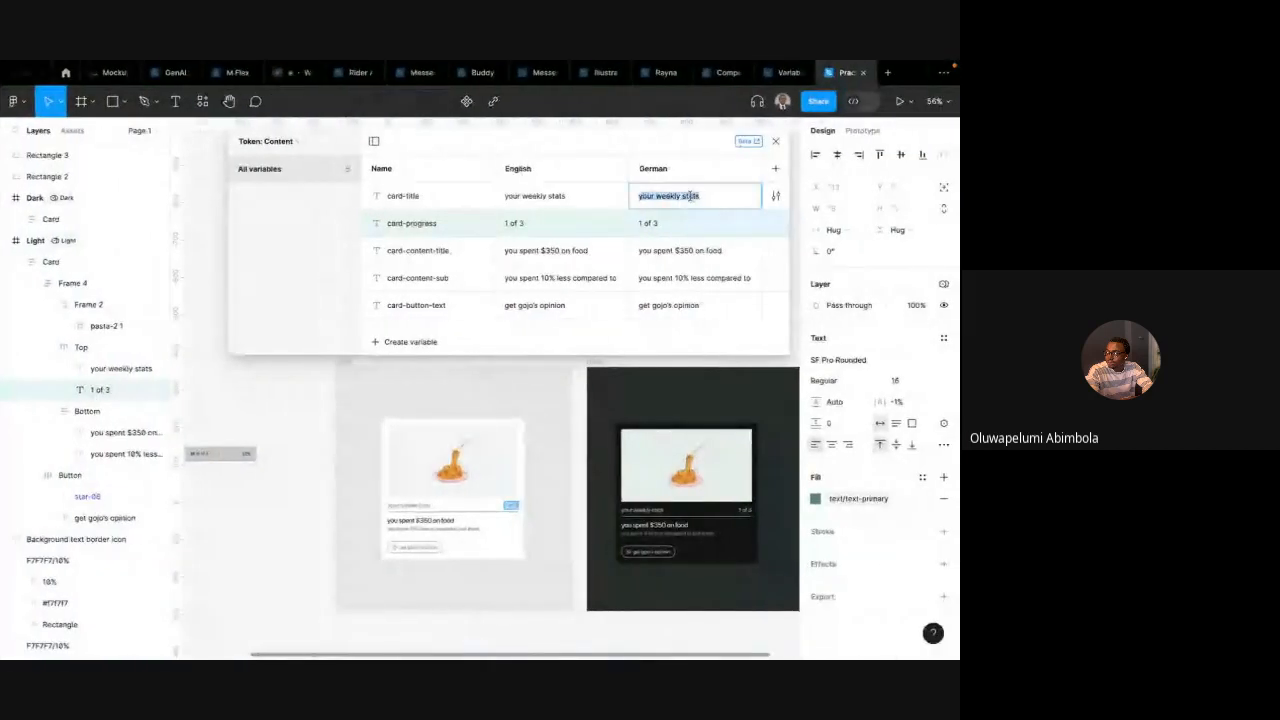
{"action": "key", "text": "super+v"}
Translate 1 of 3 into German and set card-progress's German value to 1 von 3
{"action": "double_click", "coordinate": [659, 222]}
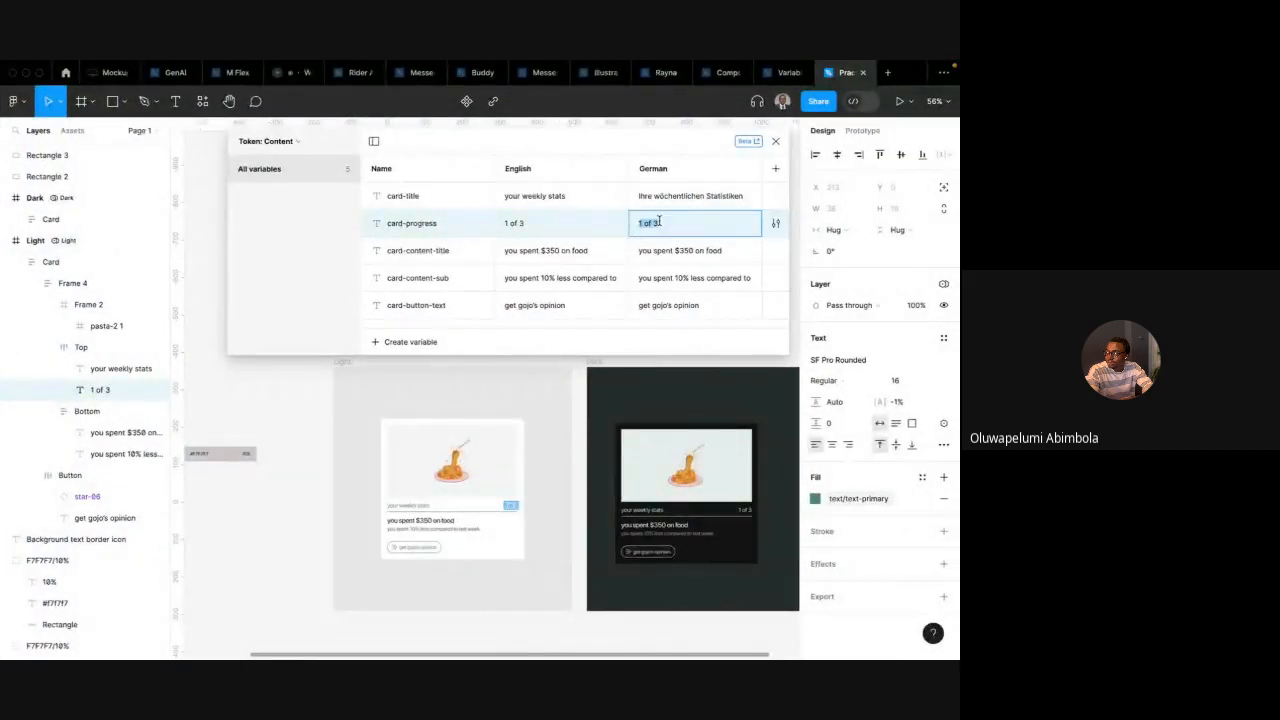
{"action": "key", "text": "super+Tab"}
{"action": "key", "text": "super+Tab"}
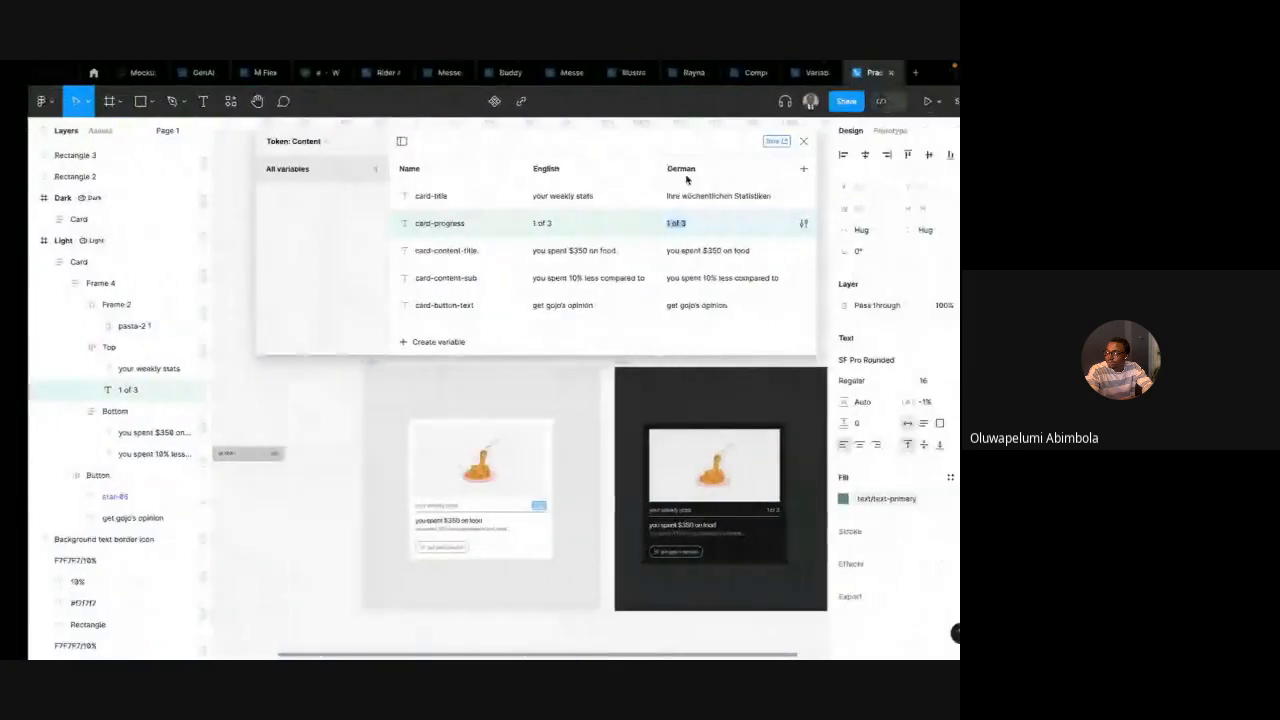
{"action": "key", "text": "super+Tab"}
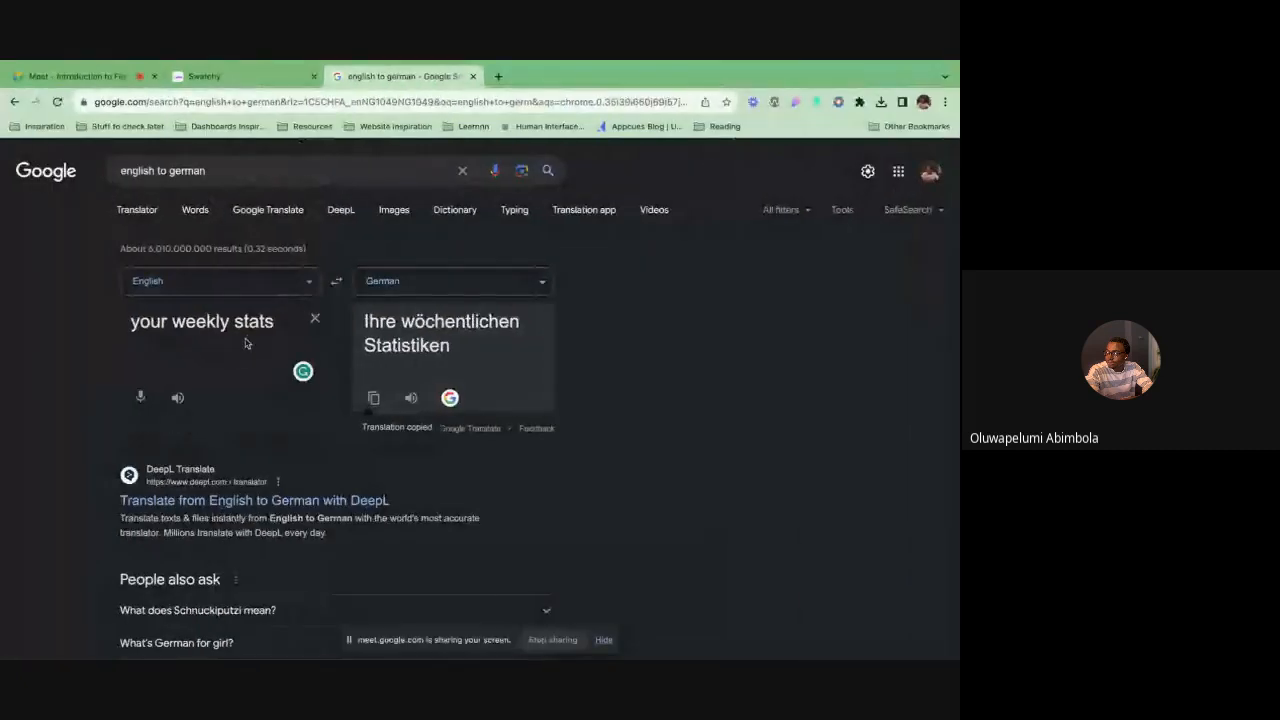
{"action": "triple_click", "coordinate": [248, 334]}
{"action": "type", "text": "V"}
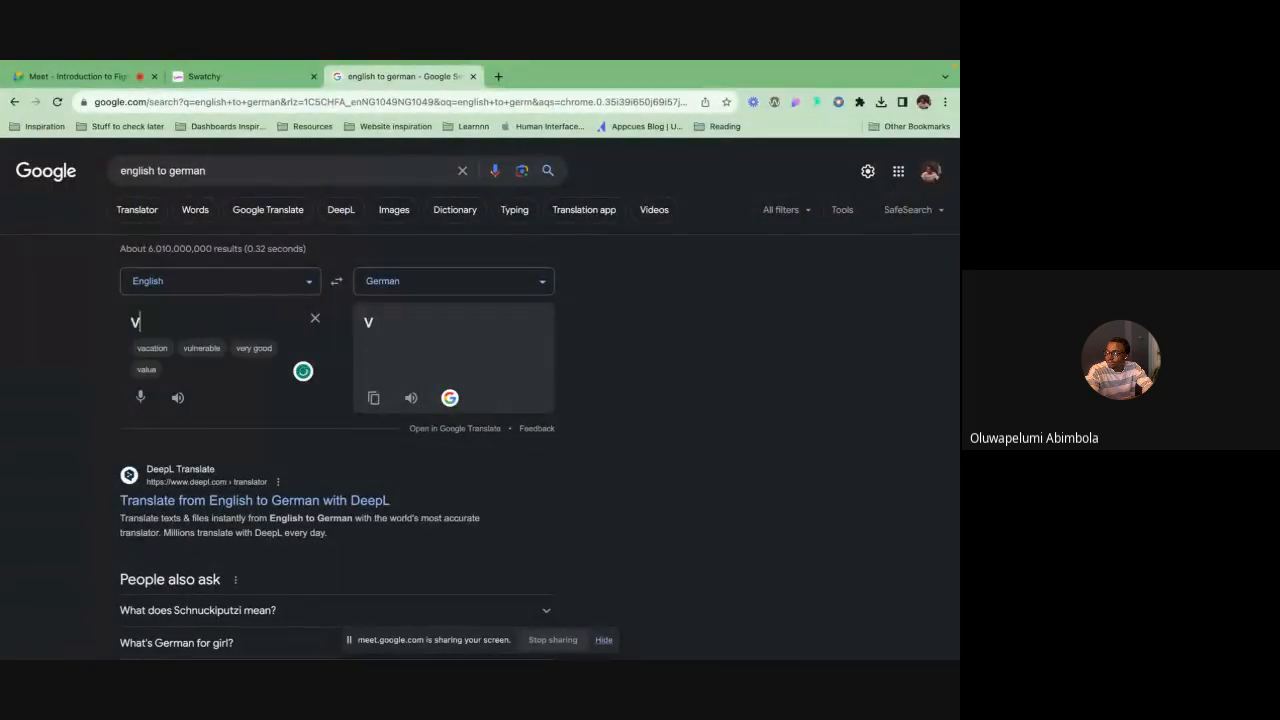
{"action": "key", "text": "BackSpace"}
{"action": "key", "text": "ctrl+v"}
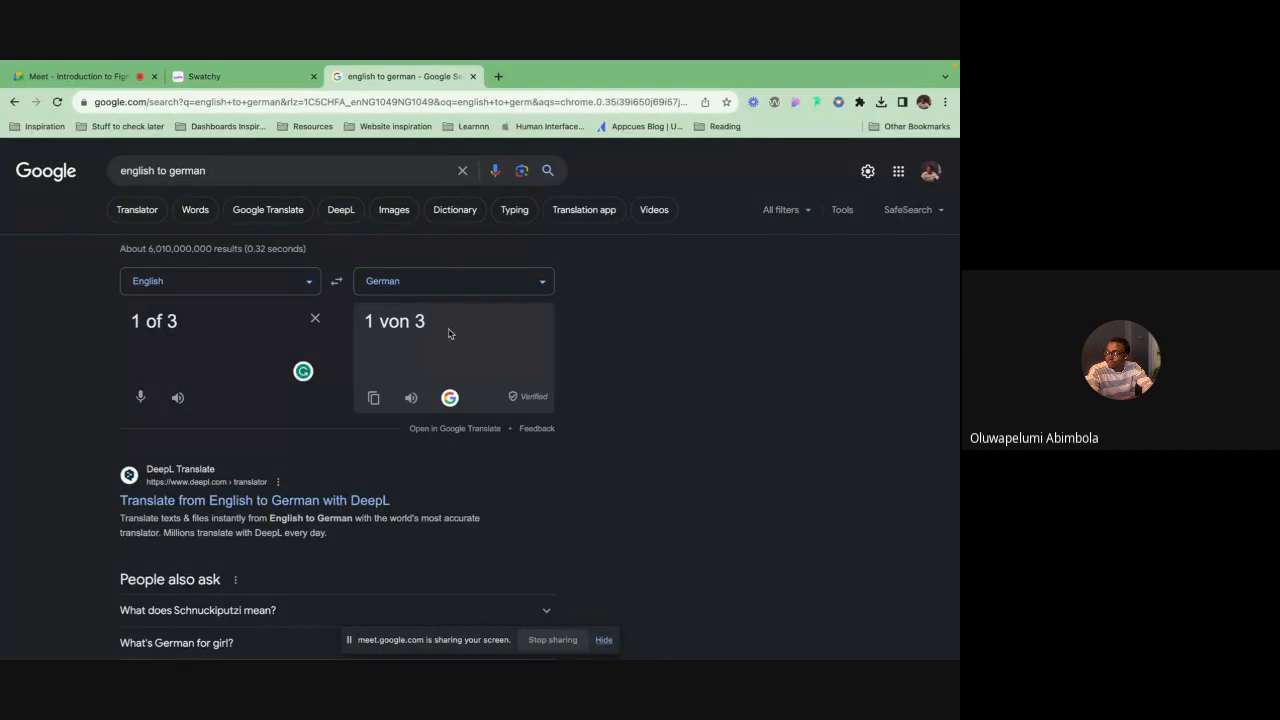
{"action": "left_click", "coordinate": [373, 399]}
{"action": "key", "text": "super+Tab"}
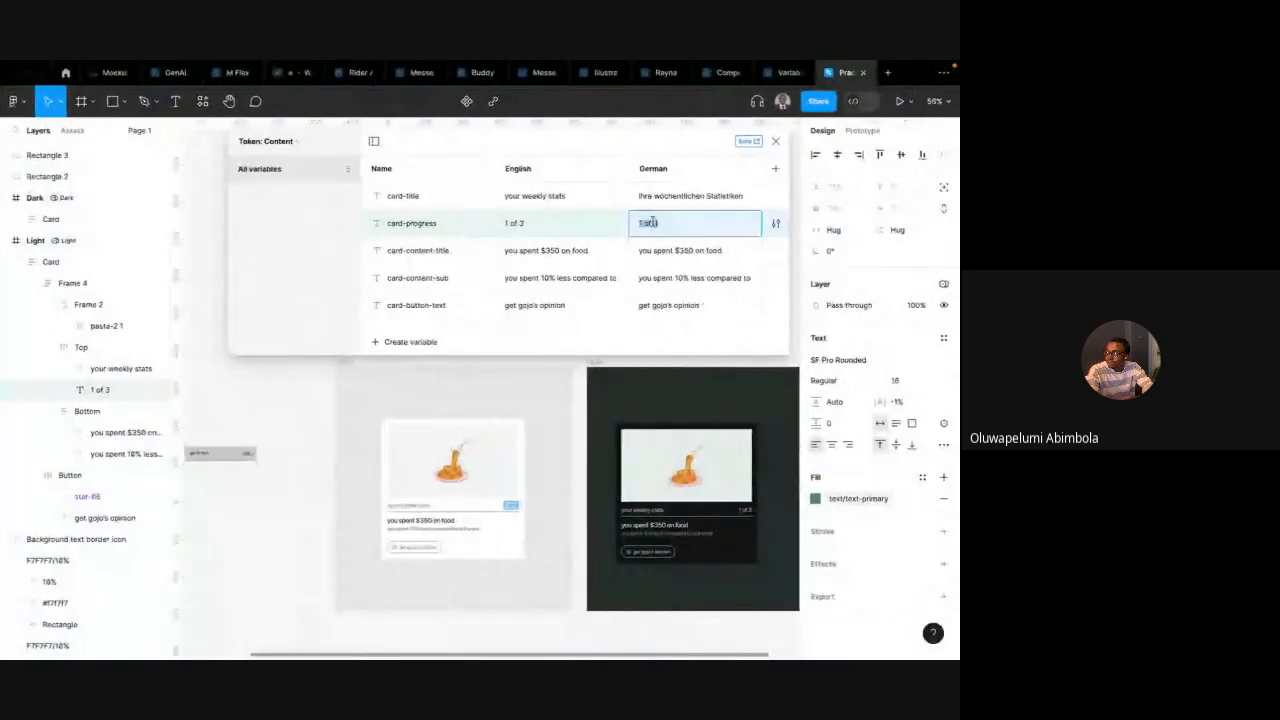
{"action": "key", "text": "super+v"}
{"action": "key", "text": "Return"}
Translate you spent $350 on food into German and paste Sie haben 350 $ für Essen ausgegeben as card-content-title's German value
{"action": "key", "text": "super+Tab"}
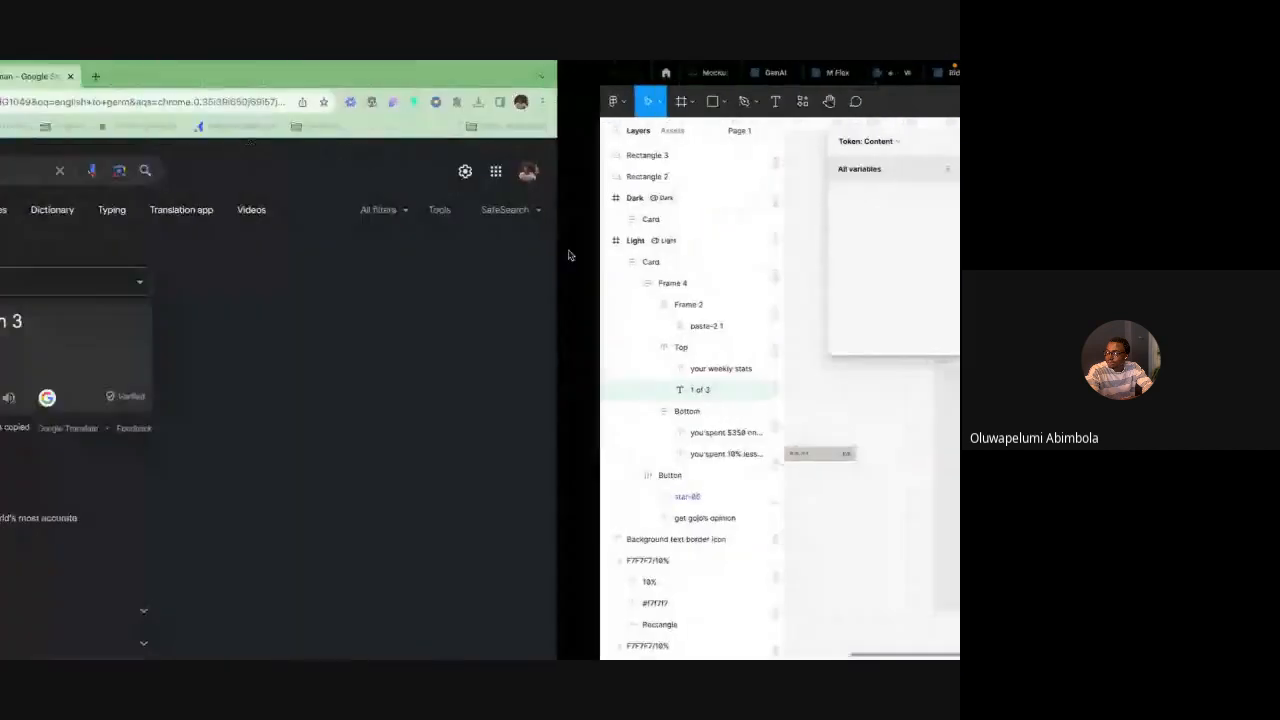
{"action": "key", "text": "super+Tab"}
{"action": "double_click", "coordinate": [541, 251]}
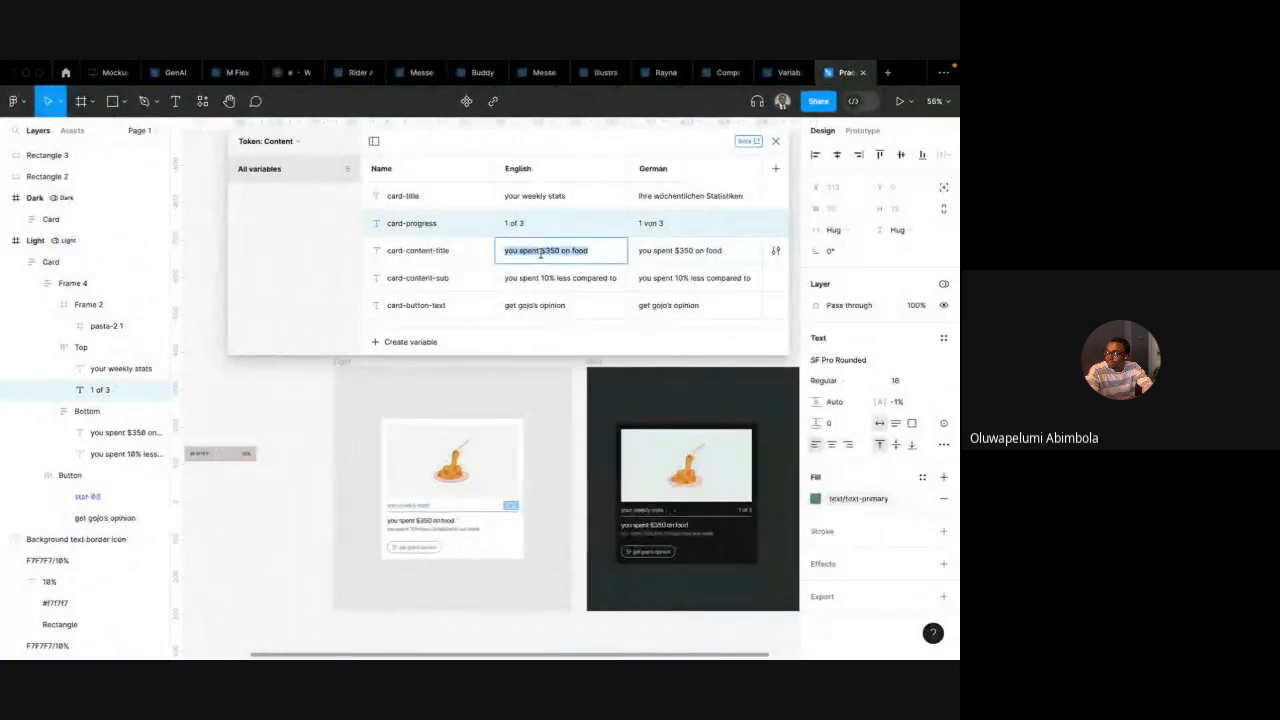
{"action": "key", "text": "super+Tab"}
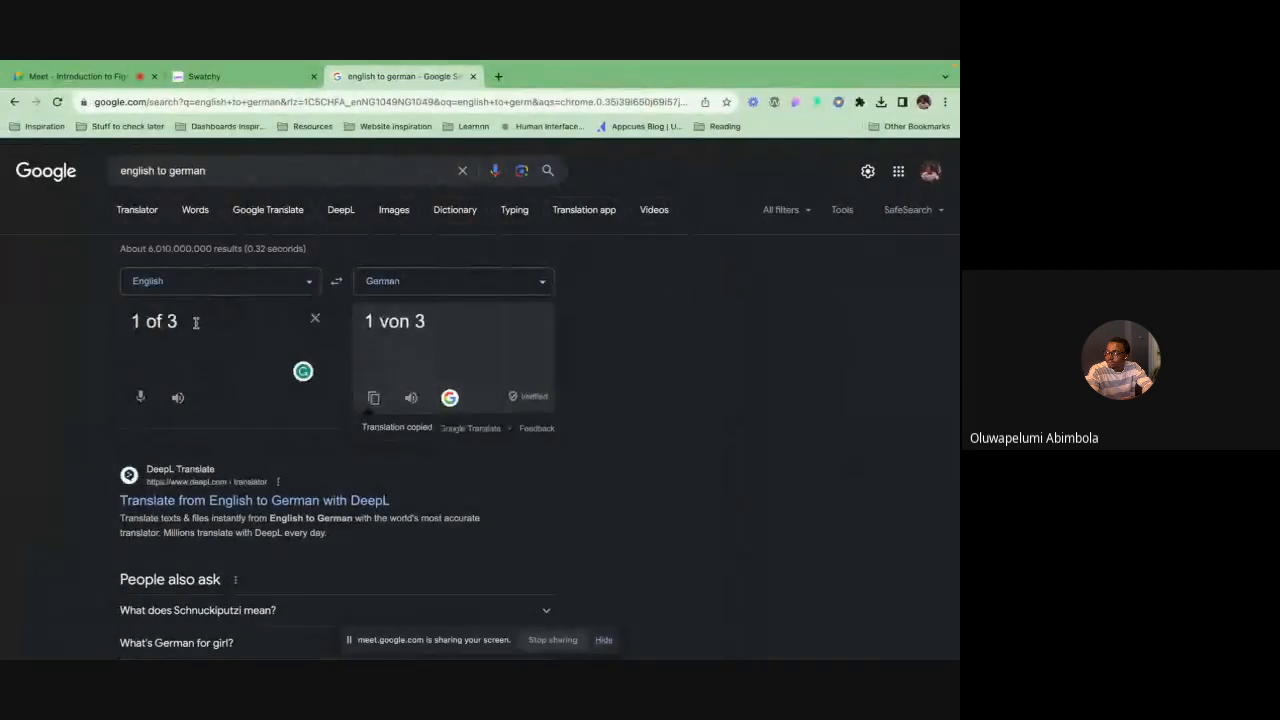
{"action": "triple_click", "coordinate": [194, 322]}
{"action": "key", "text": "ctrl+v"}
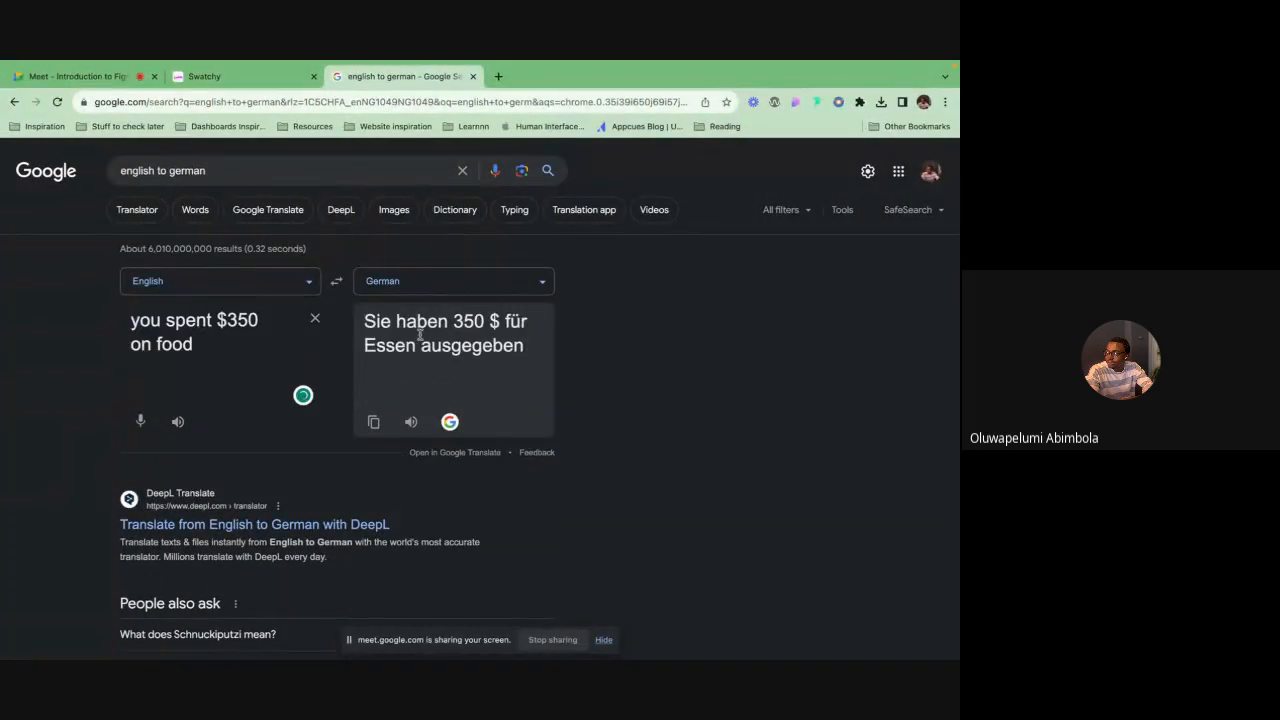
{"action": "left_click", "coordinate": [375, 425]}
{"action": "key", "text": "ctrl+Right"}
{"action": "left_click", "coordinate": [668, 250]}
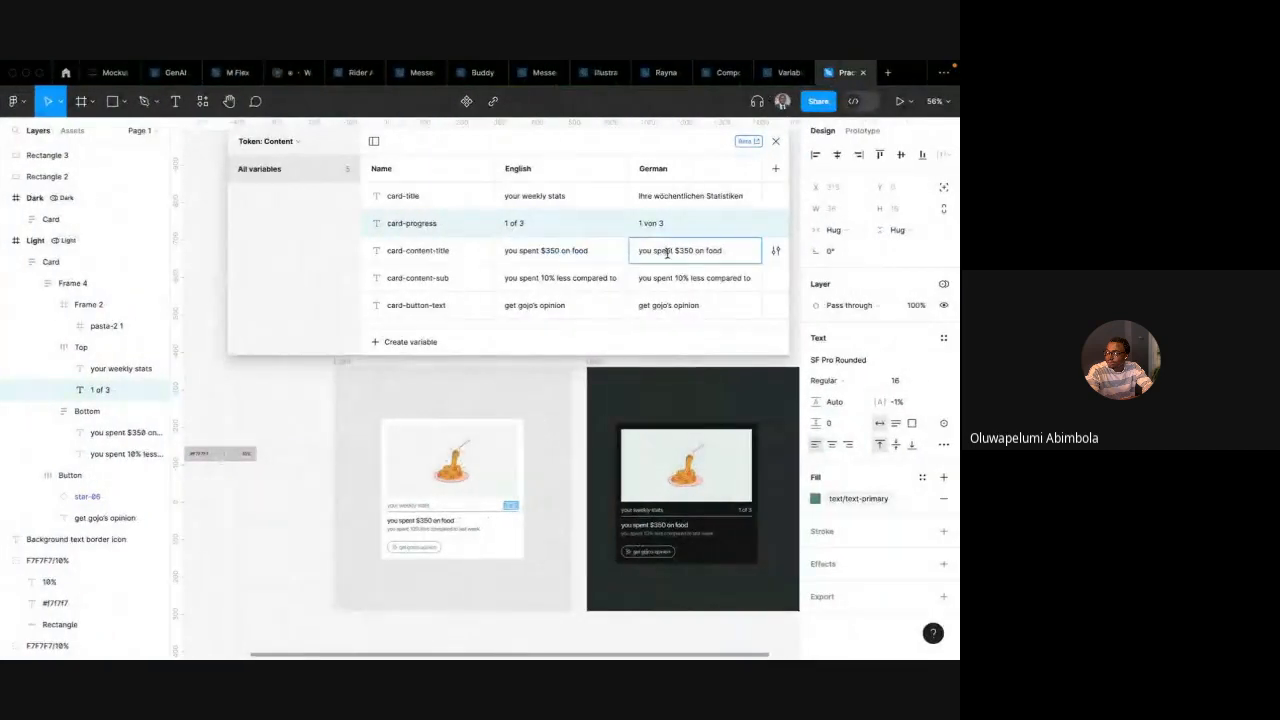
{"action": "key", "text": "ctrl+v"}
Translate card-content-sub's English text and set its German value to Sie haben im Vergleich zur letzten Woche 10 % weniger ausgegeben
{"action": "double_click", "coordinate": [601, 279]}
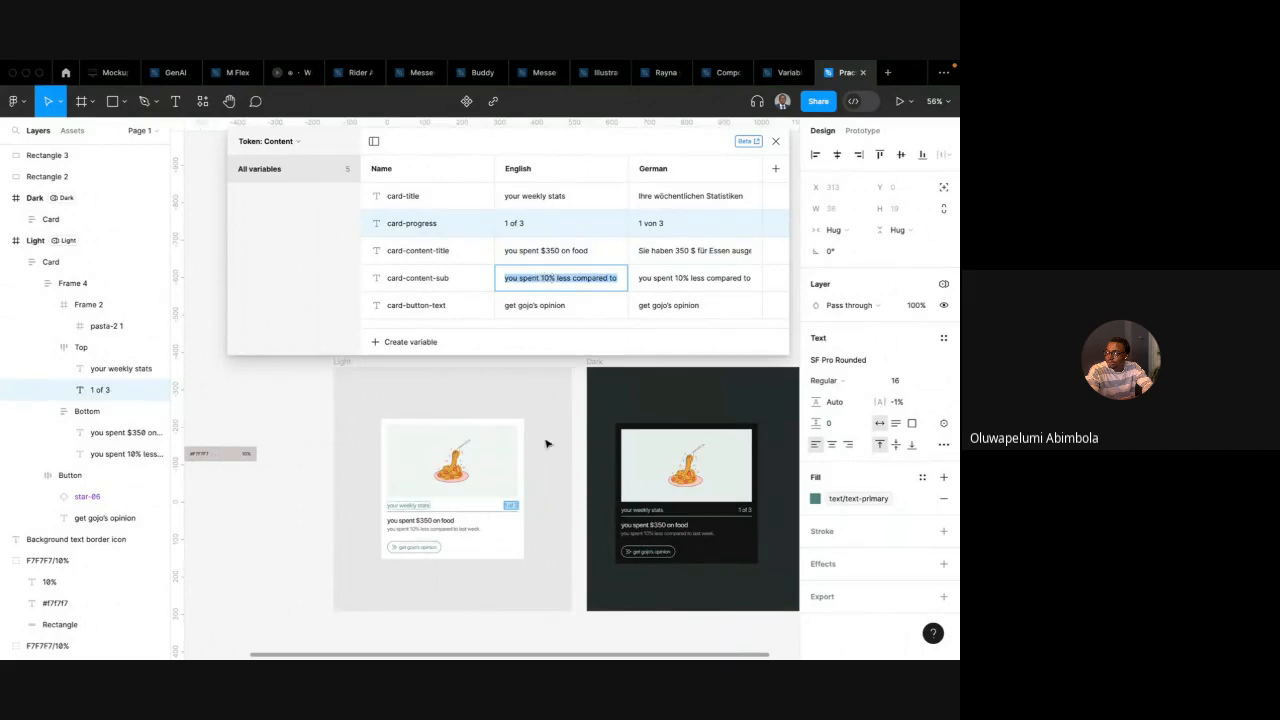
{"action": "key", "text": "ctrl+Left"}
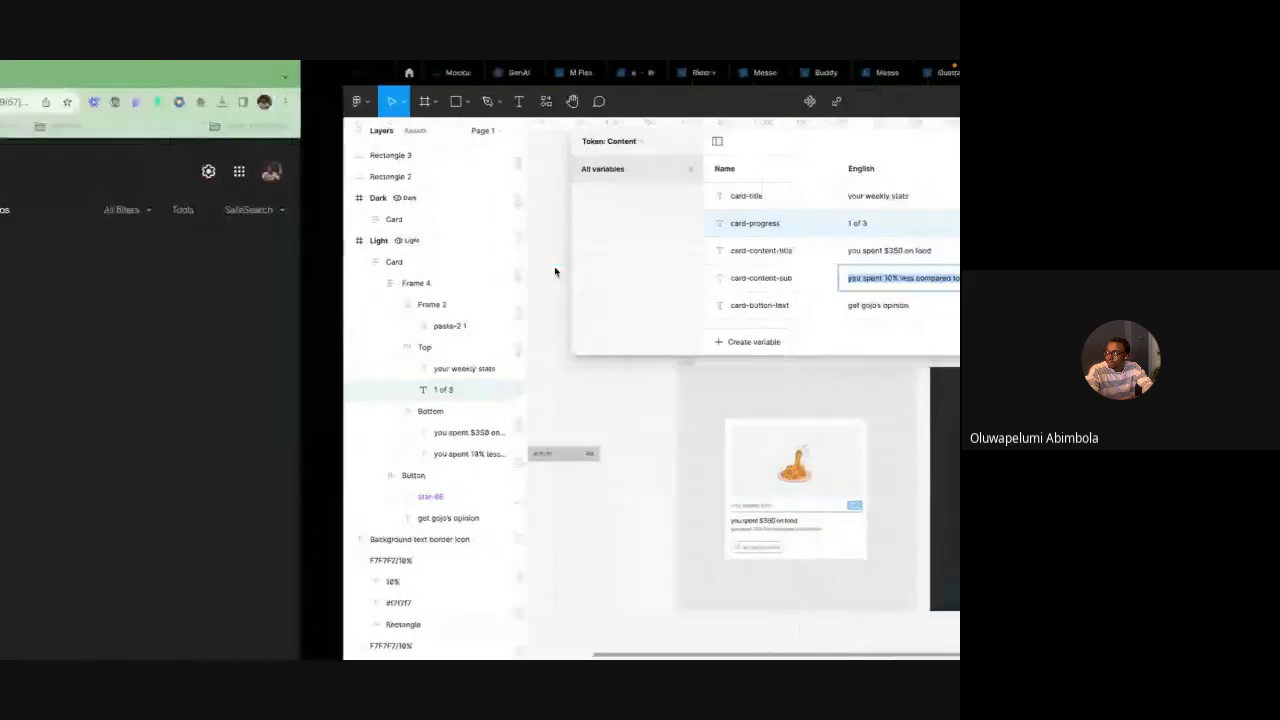
{"action": "triple_click", "coordinate": [272, 336]}
{"action": "key", "text": "ctrl+v"}
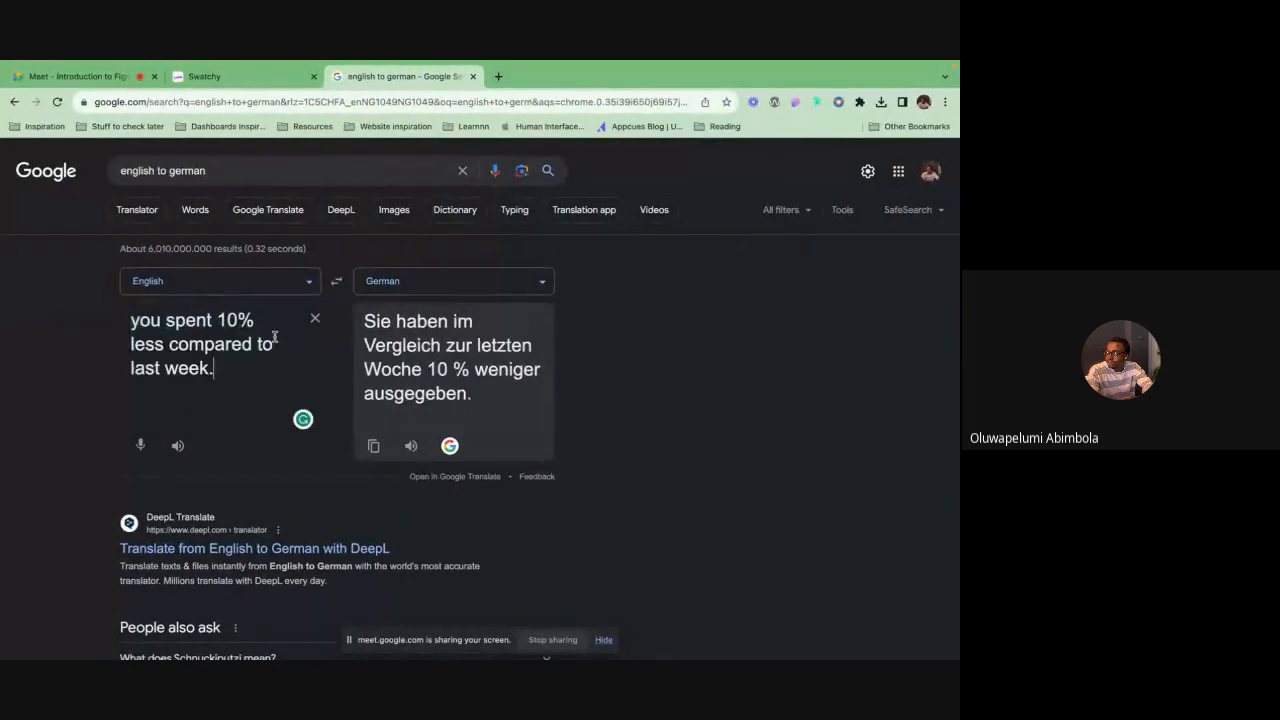
{"action": "left_click", "coordinate": [465, 395]}
{"action": "key", "text": "ctrl+a"}
{"action": "left_click", "coordinate": [465, 395]}
{"action": "left_click", "coordinate": [373, 446]}
{"action": "key", "text": "ctrl+Right"}
{"action": "double_click", "coordinate": [676, 277]}
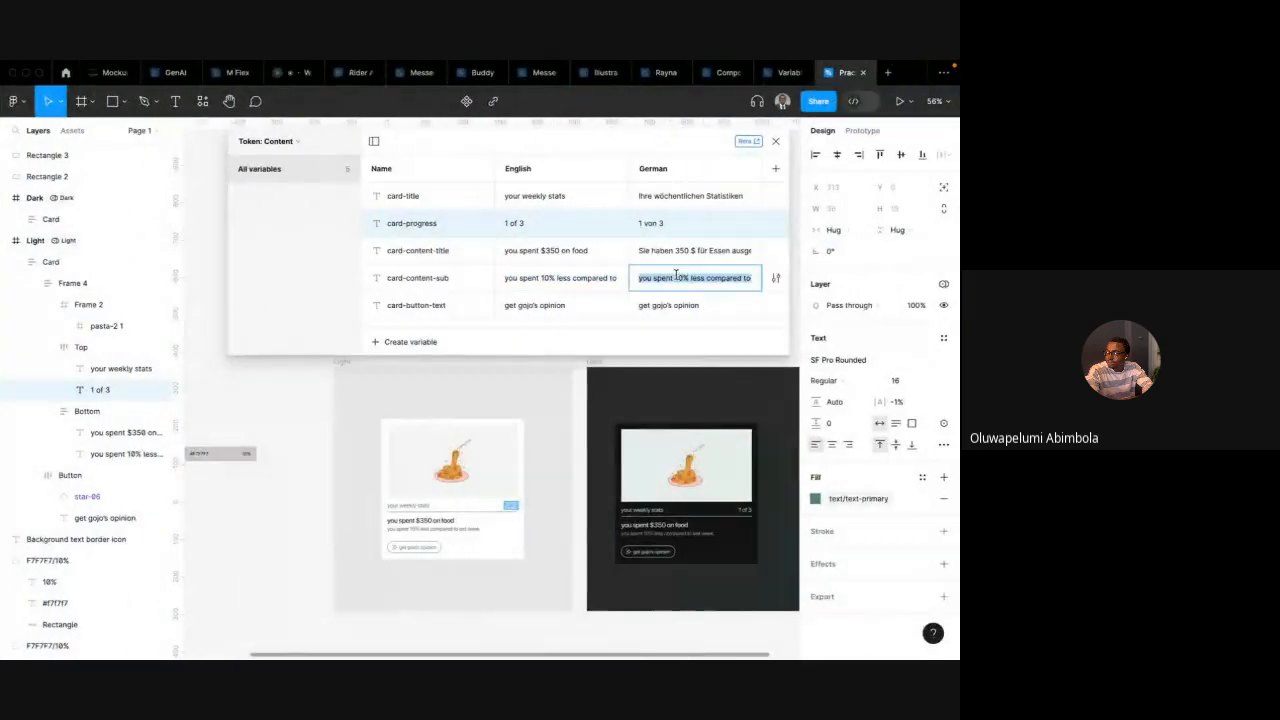
{"action": "key", "text": "ctrl+v"}
{"action": "key", "text": "Return"}
{"action": "key", "text": "ctrl+Left"}
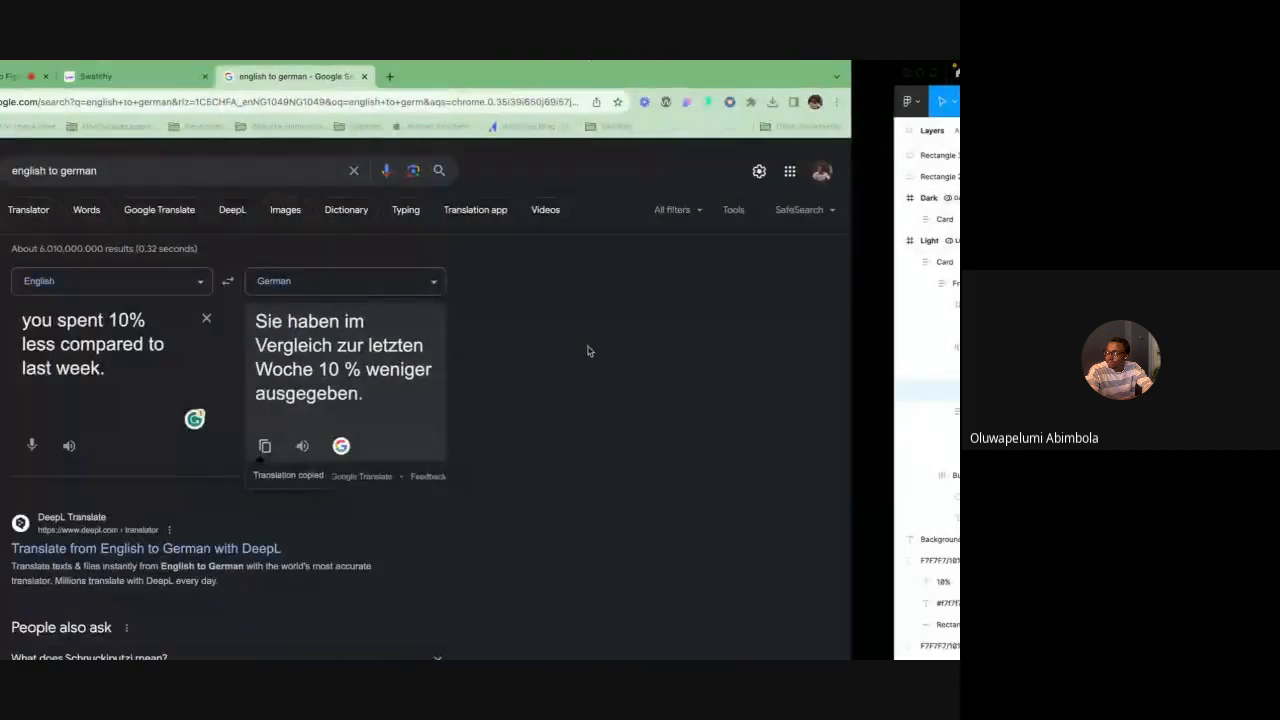
{"action": "key", "text": "ctrl+Right"}
Translate get gojo's opinion and set card-button-text's German value to Holen Sie sich Gojos Meinung
{"action": "double_click", "coordinate": [668, 306]}
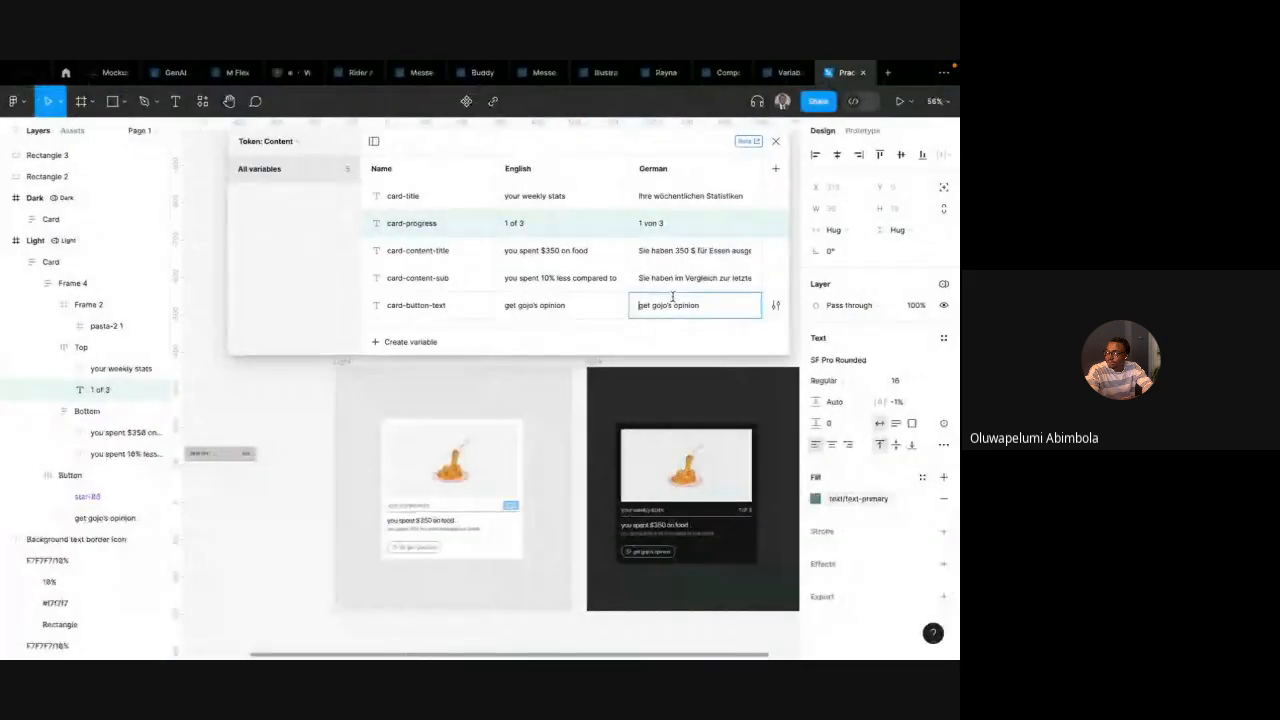
{"action": "key", "text": "ctrl+c"}
{"action": "key", "text": "ctrl+Left"}
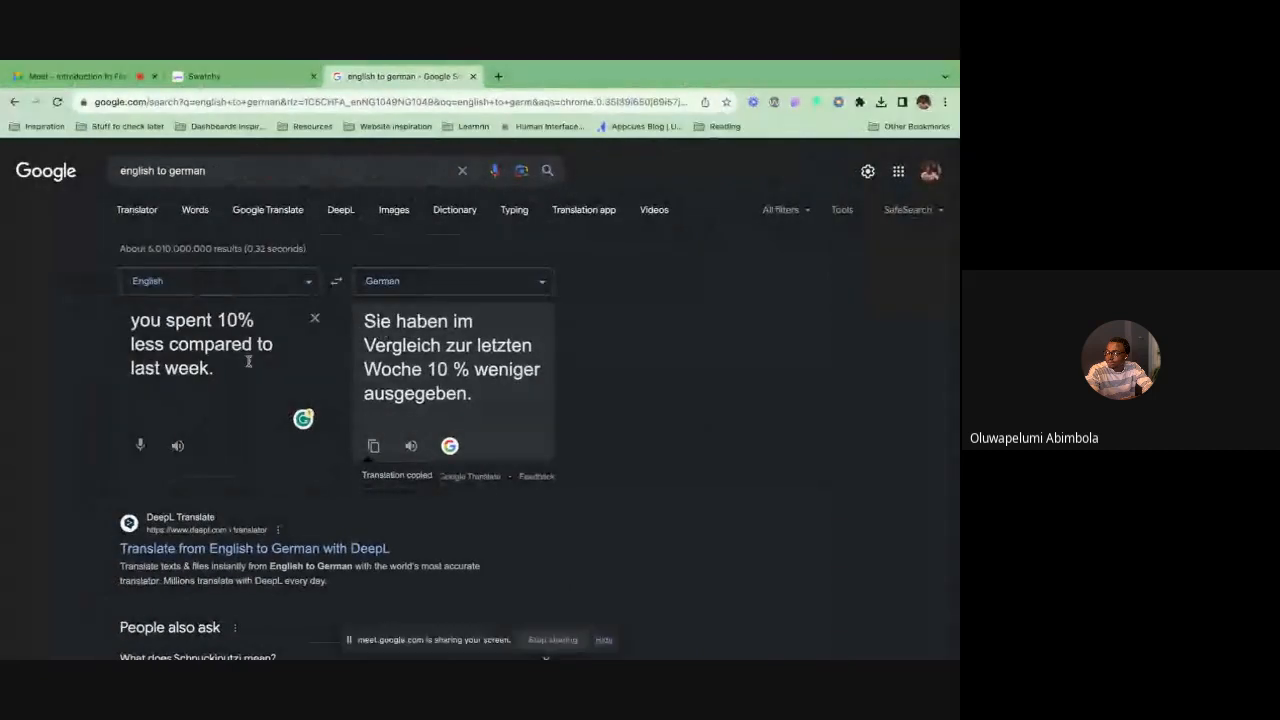
{"action": "key", "text": "ctrl+a"}
{"action": "key", "text": "ctrl+v"}
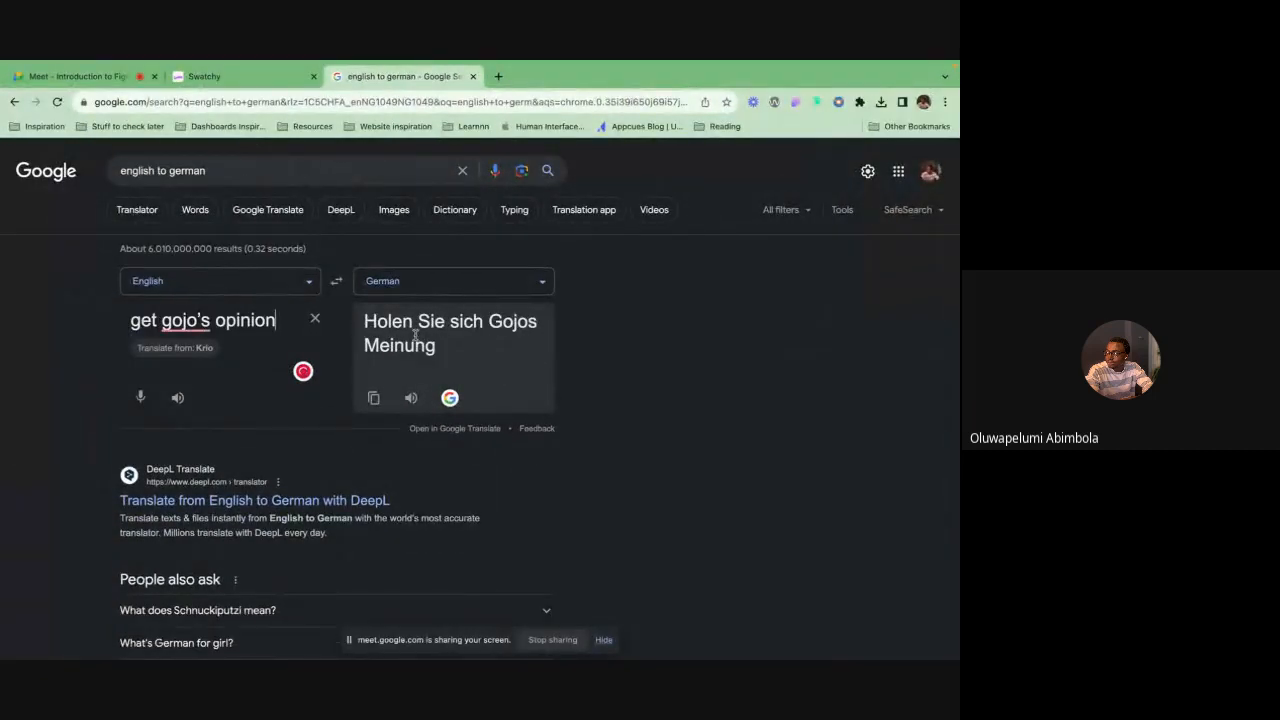
{"action": "left_click", "coordinate": [374, 398]}
{"action": "key", "text": "ctrl+Right"}
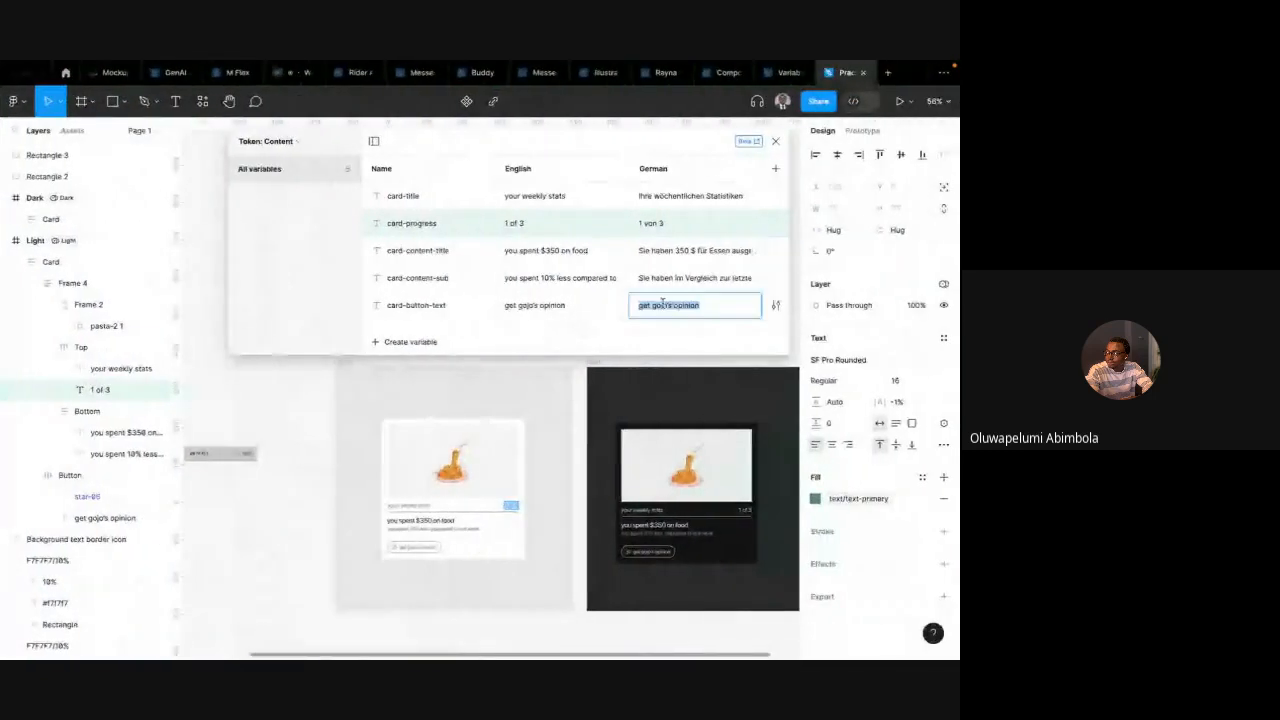
{"action": "key", "text": "ctrl+v"}
{"action": "key", "text": "Return"}
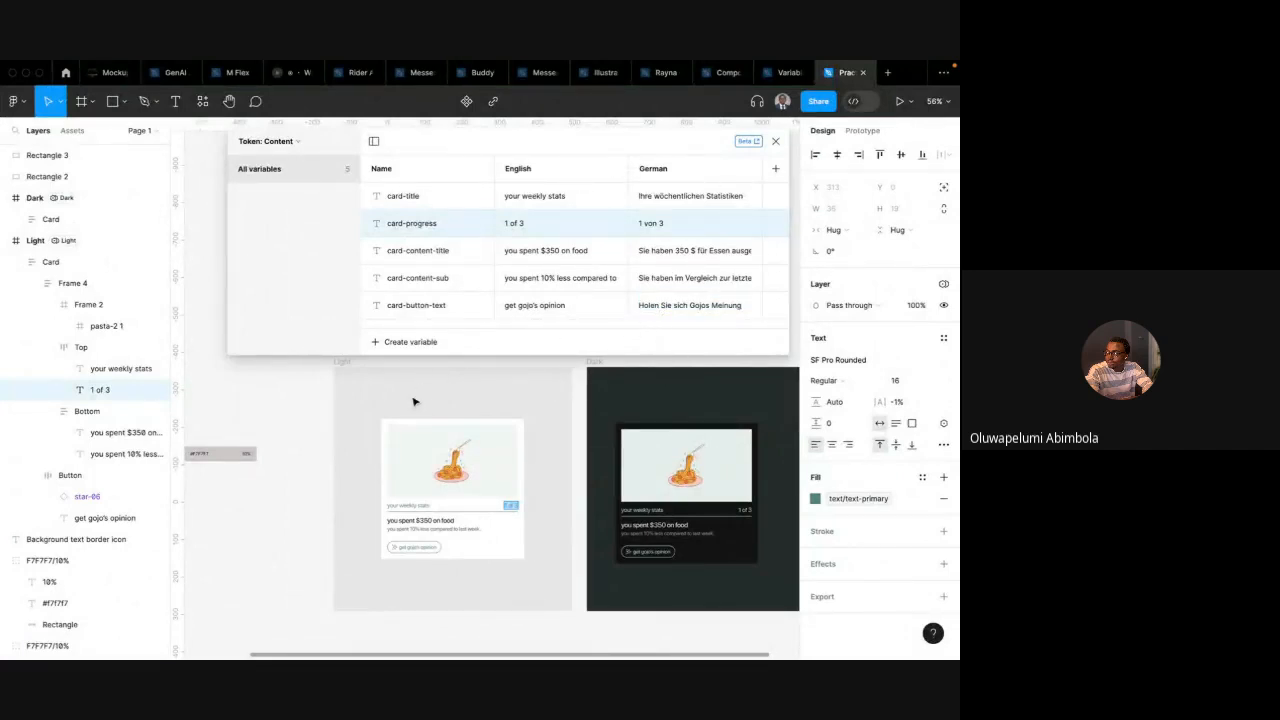
Deselect everything and close the local variables window
{"action": "scroll", "coordinate": [414, 402], "scroll_direction": "down", "scroll_amount": 3}
{"action": "left_click", "coordinate": [318, 424]}
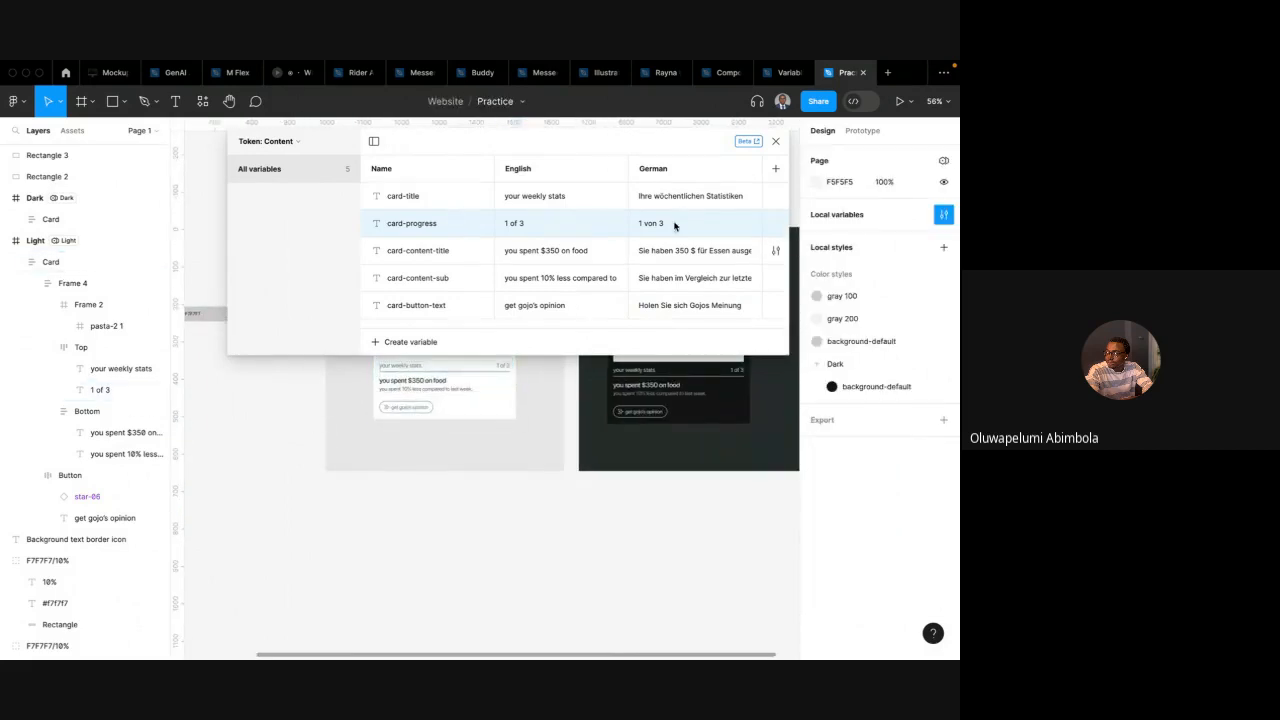
{"action": "left_click", "coordinate": [775, 142]}
Duplicate the Light frame below the original and delete the extra copy
{"action": "scroll", "coordinate": [551, 284], "scroll_direction": "down", "scroll_amount": 3}
{"action": "left_click", "coordinate": [424, 246]}
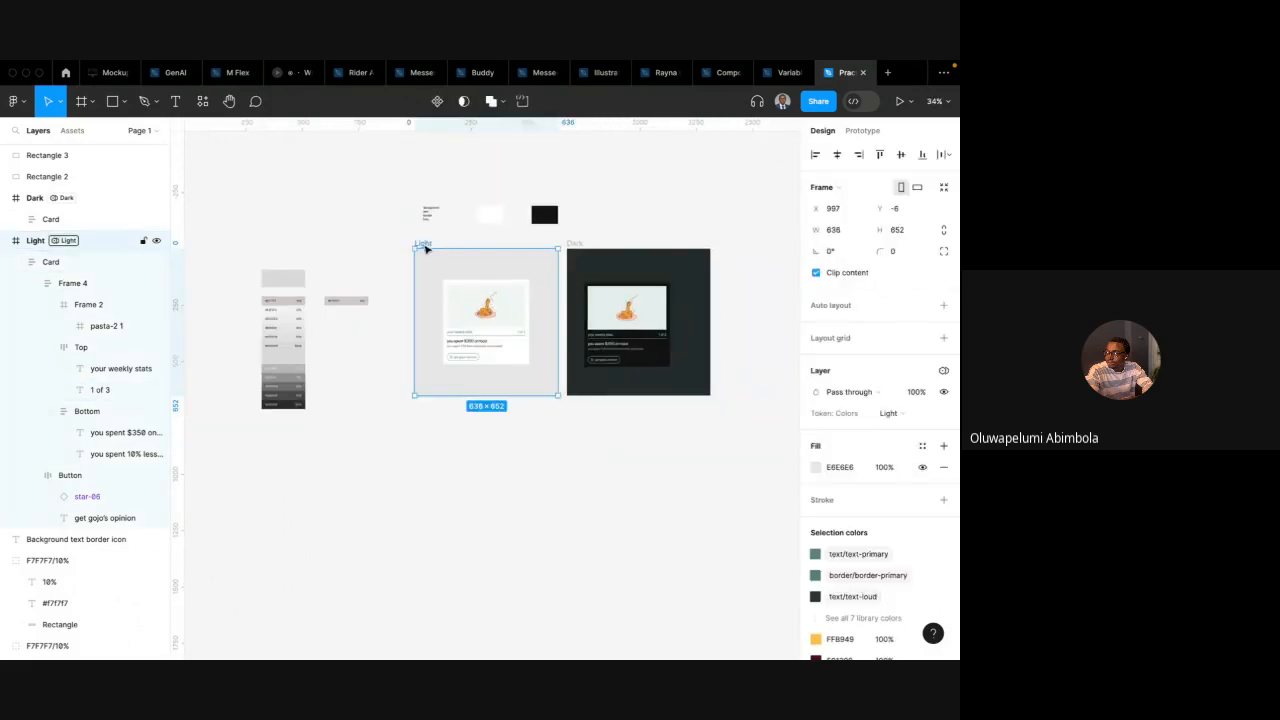
{"action": "left_click_drag", "start_coordinate": [434, 272], "coordinate": [623, 461]}
{"action": "left_click", "coordinate": [463, 475]}
{"action": "key", "text": "Delete"}
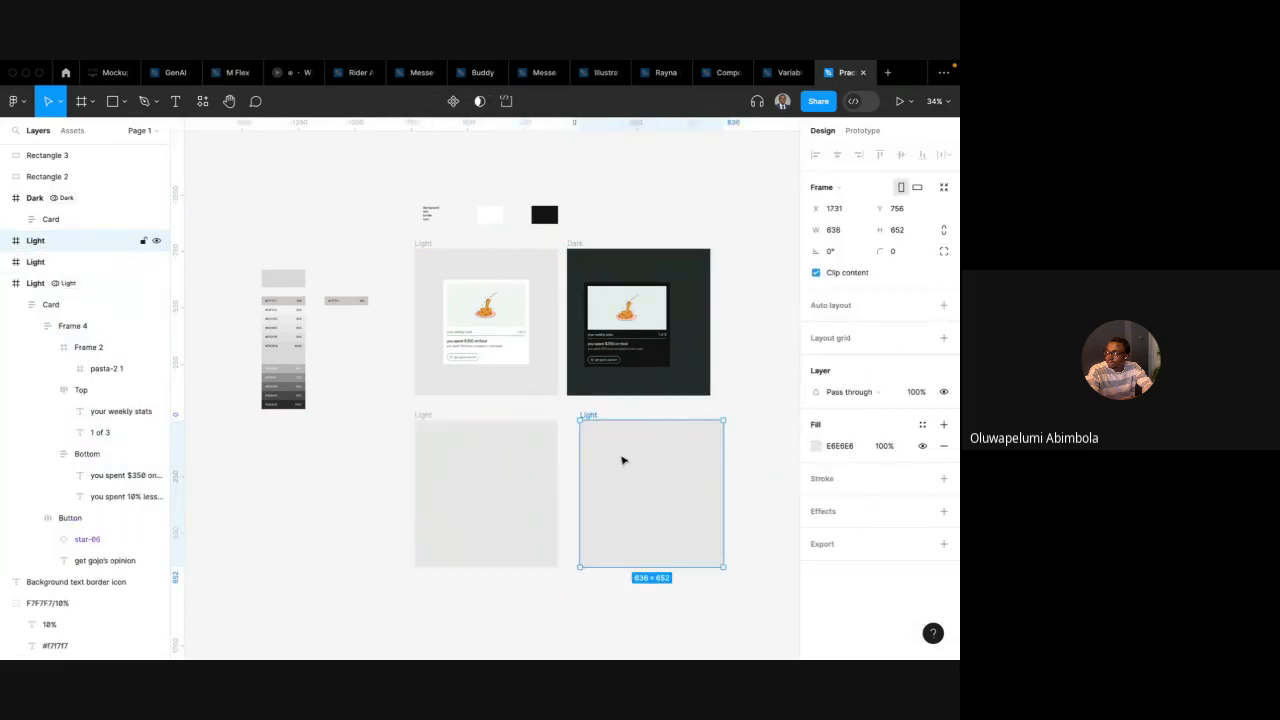
{"action": "key", "text": "Delete"}
Delete the card inside the Dark frame and duplicate the emptied Dark frame below, beside the new Light frame
{"action": "left_click", "coordinate": [662, 356]}
{"action": "key", "text": "Delete"}
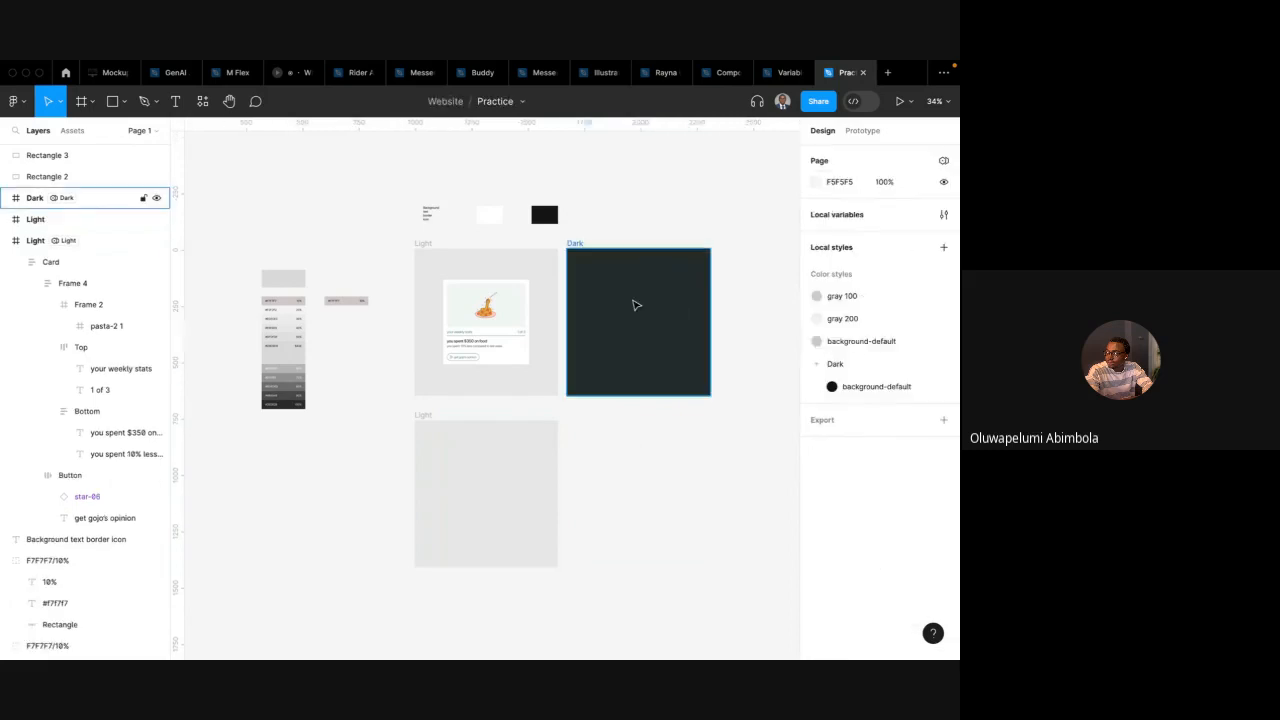
{"action": "left_click", "coordinate": [605, 246]}
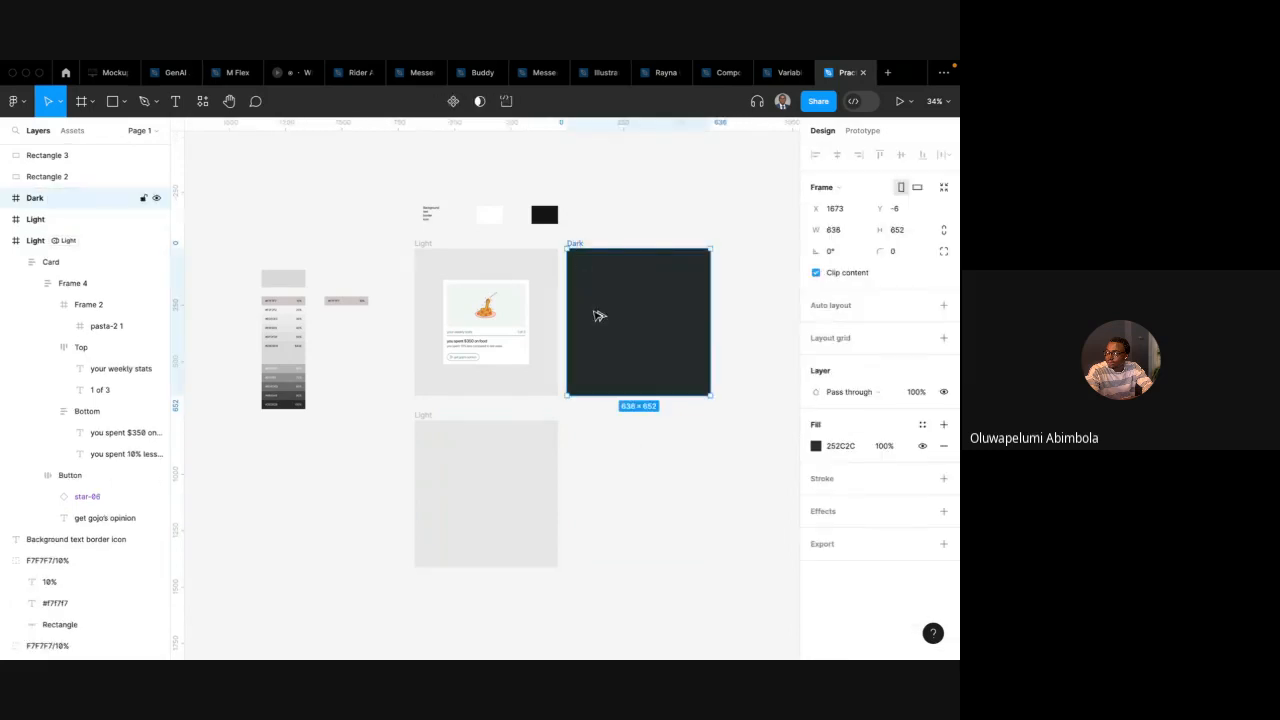
{"action": "left_click_drag", "start_coordinate": [594, 314], "coordinate": [597, 486]}
Move the card from the original Light frame into the duplicated Light frame below
{"action": "left_click", "coordinate": [434, 431]}
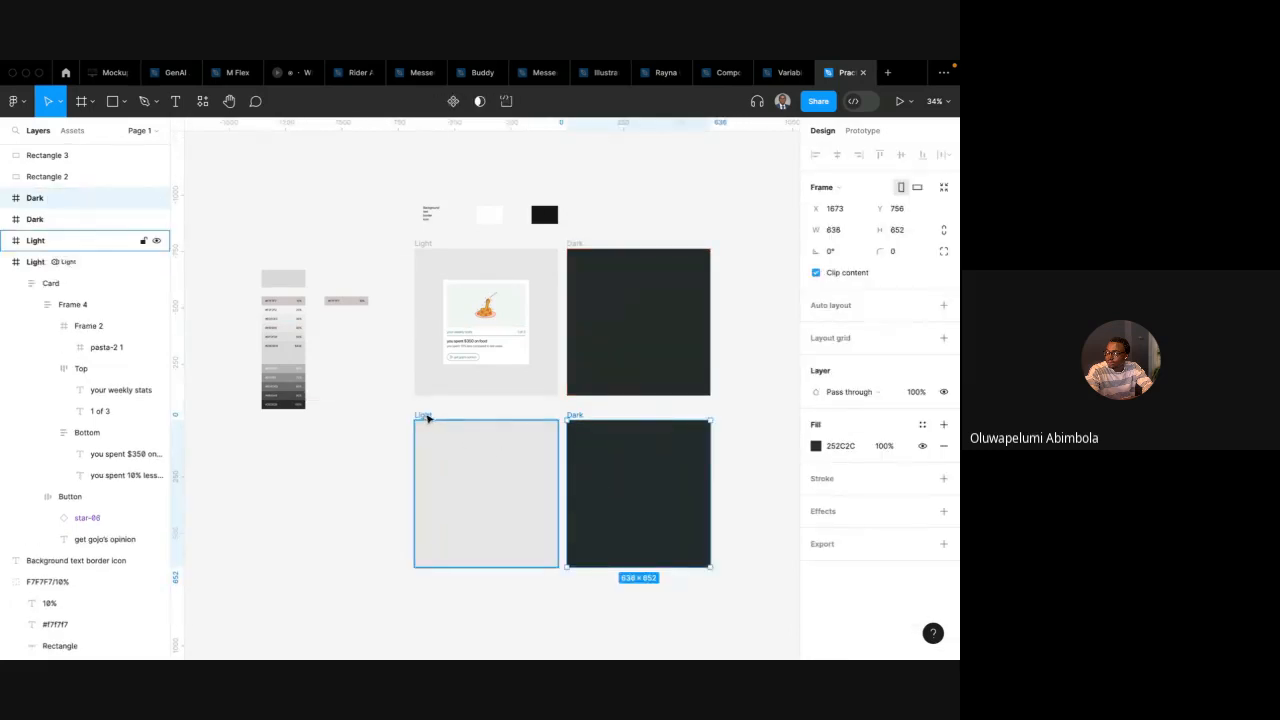
{"action": "left_click", "coordinate": [505, 306]}
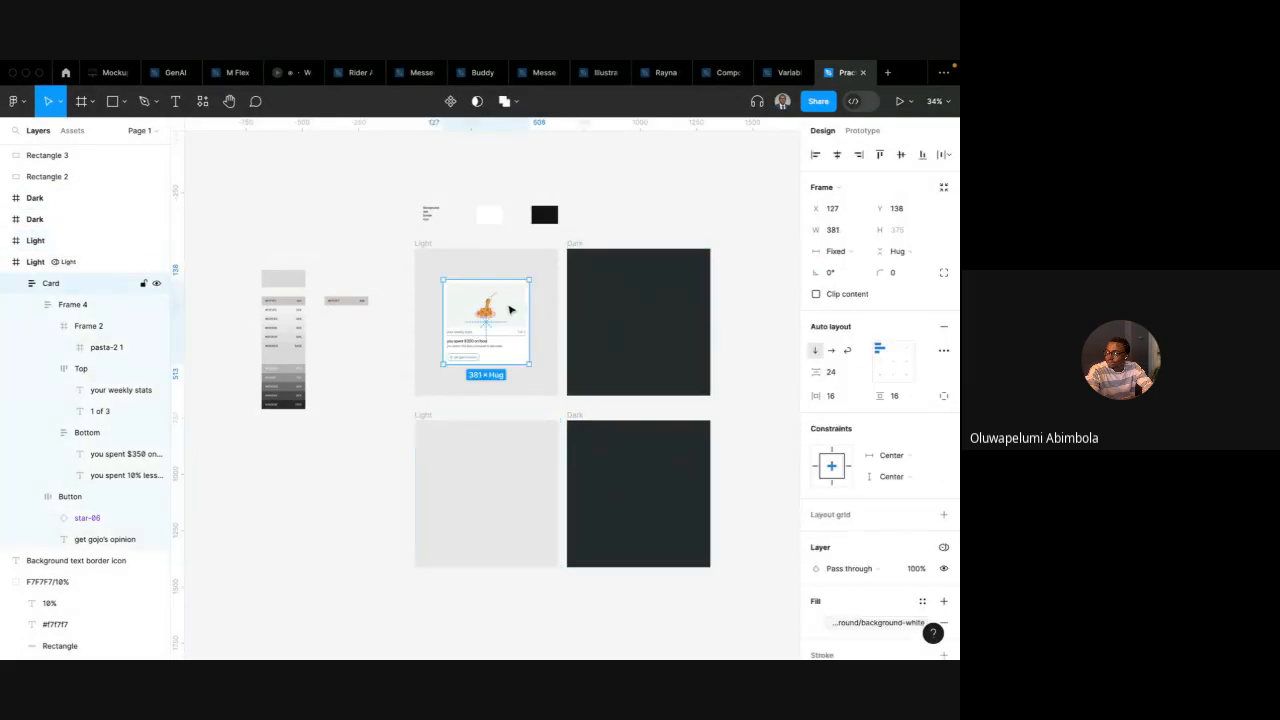
{"action": "scroll", "coordinate": [510, 310], "scroll_direction": "up", "scroll_amount": 2}
{"action": "scroll", "coordinate": [510, 310], "scroll_direction": "down", "scroll_amount": 3}
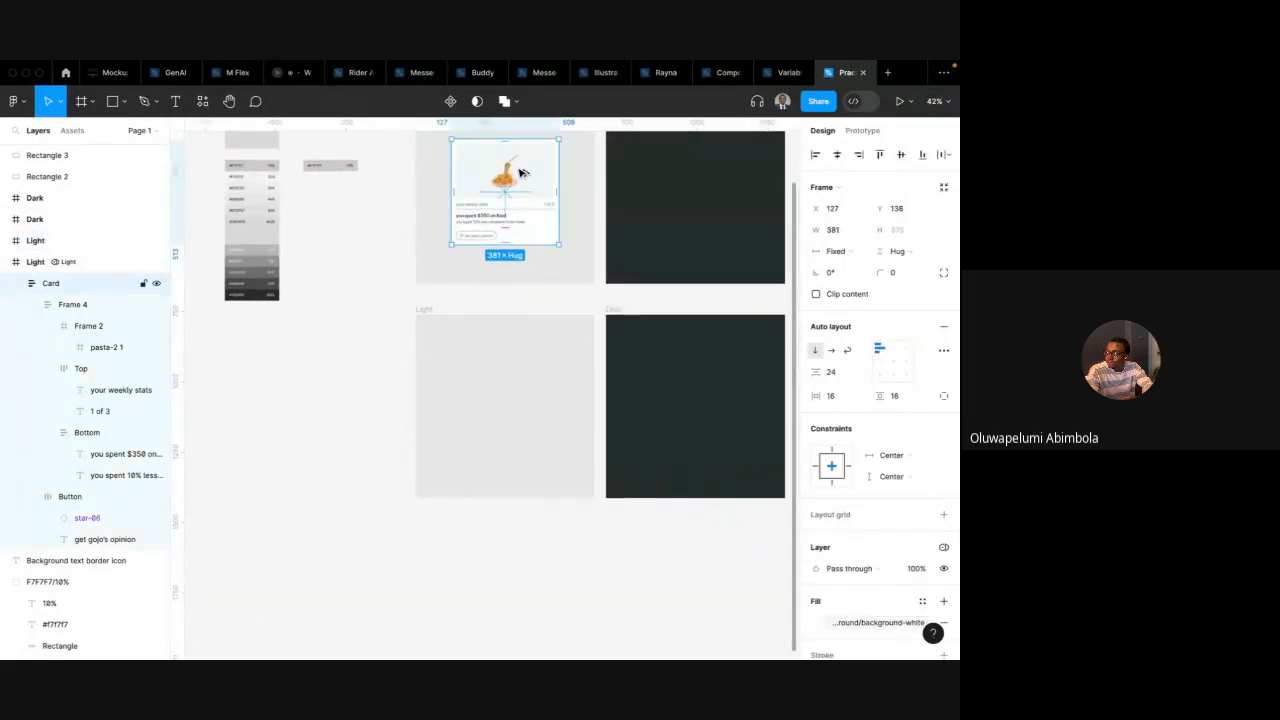
{"action": "left_click_drag", "start_coordinate": [522, 175], "coordinate": [526, 380]}
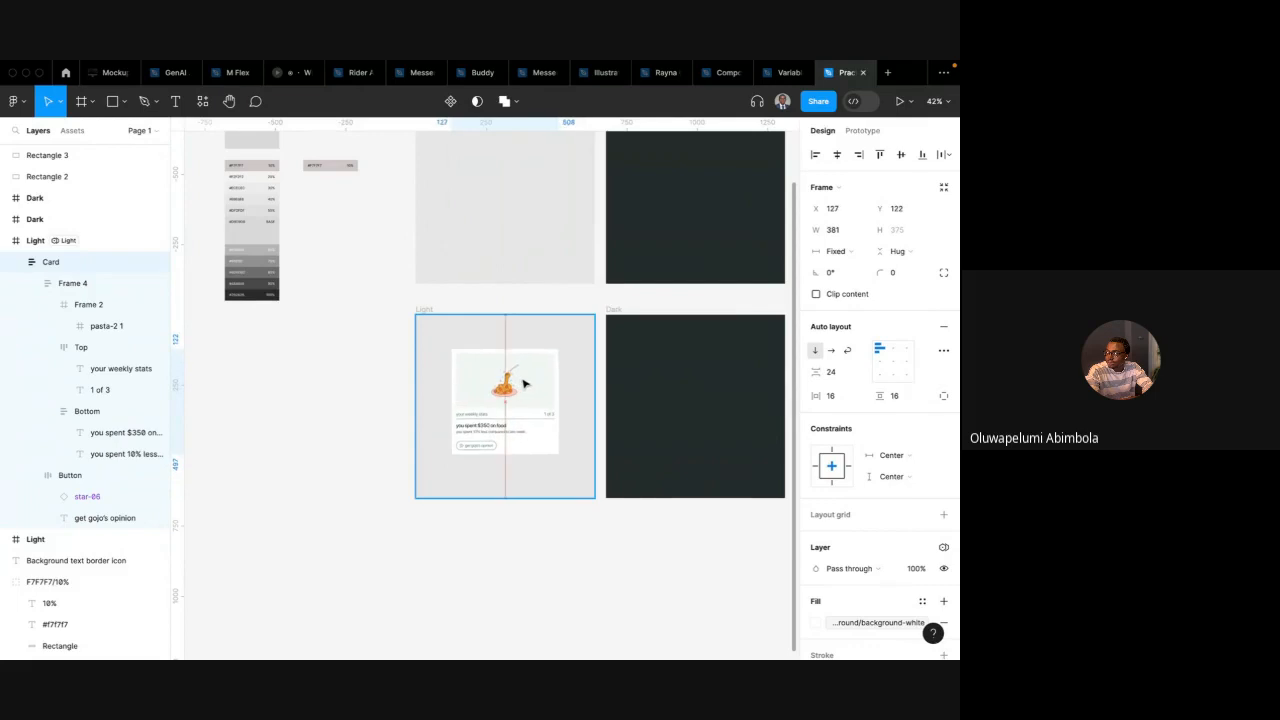
{"action": "left_click", "coordinate": [943, 548]}
{"action": "mouse_move", "coordinate": [875, 594]}
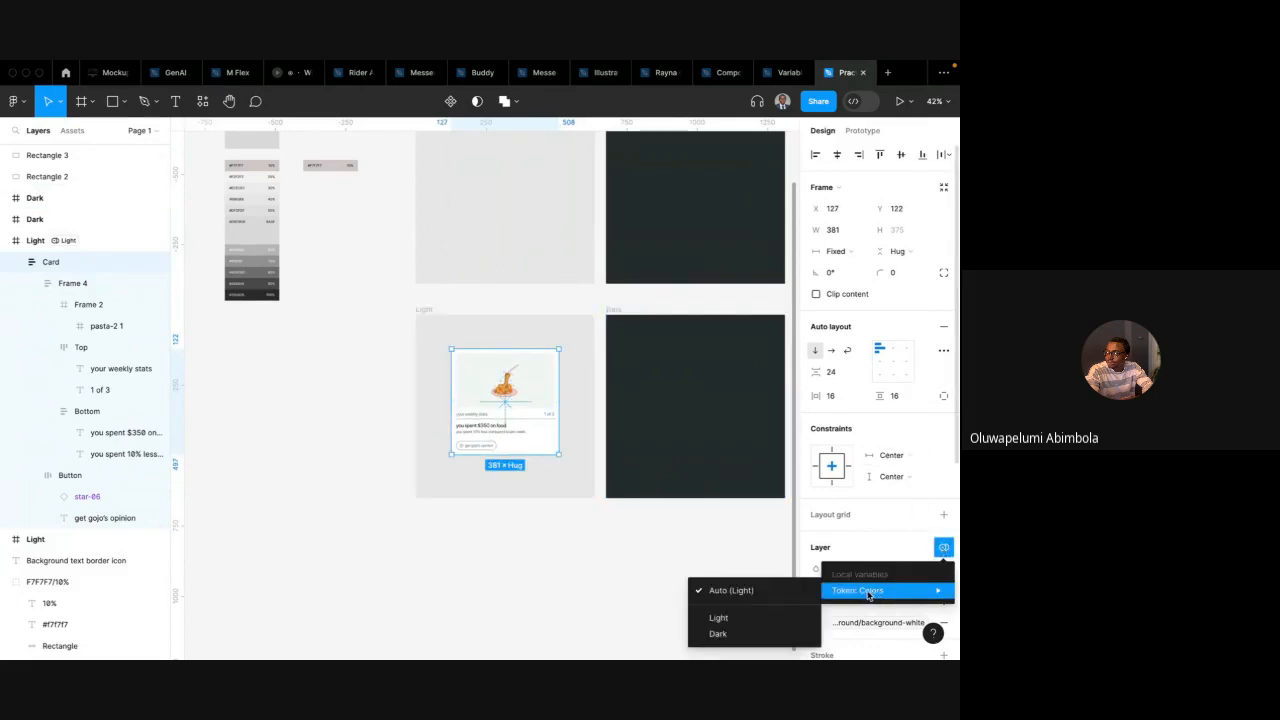
{"action": "left_click", "coordinate": [751, 515]}
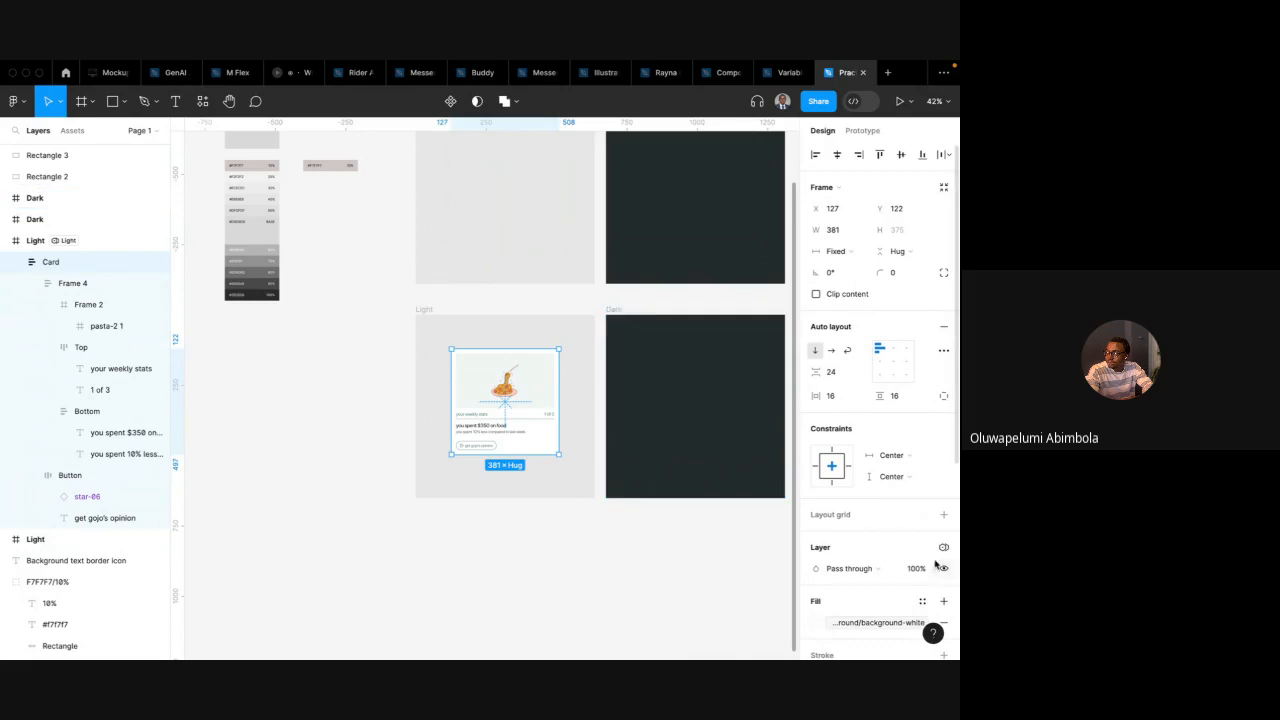
Set the lower Light frame's Token: Colors variable mode explicitly to Light
{"action": "scroll", "coordinate": [648, 515], "scroll_direction": "down", "scroll_amount": 1}
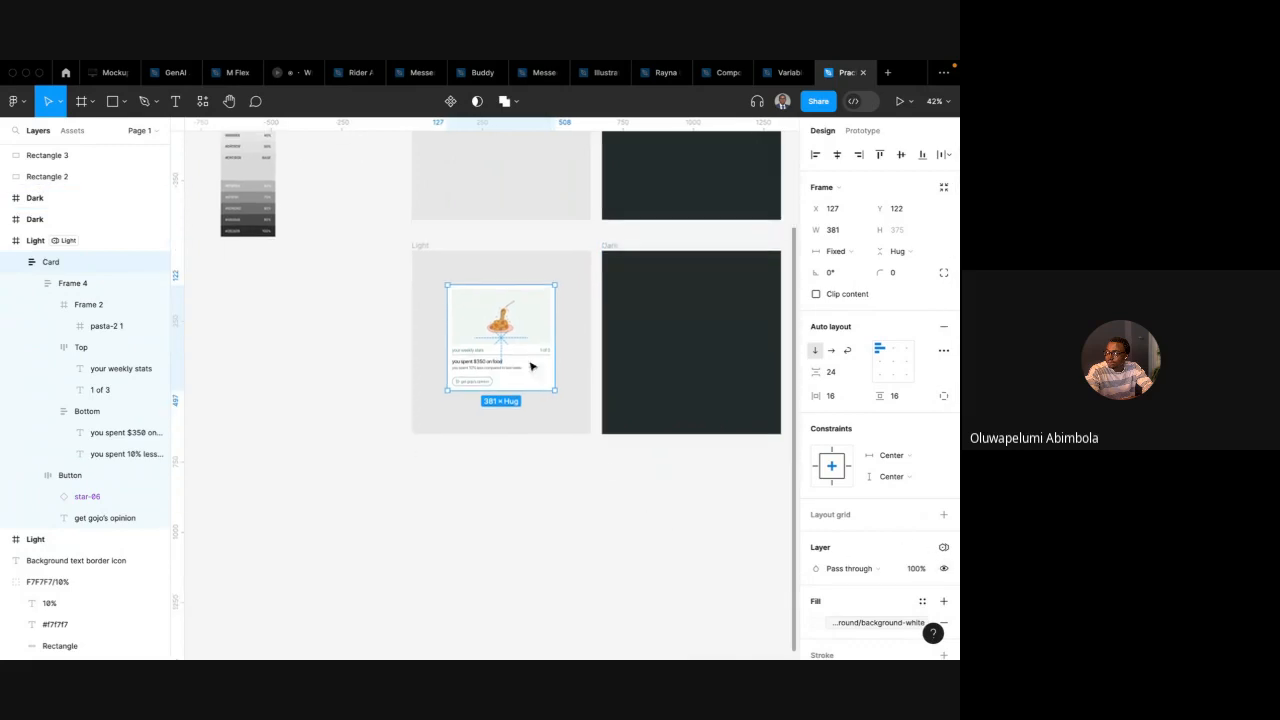
{"action": "left_click", "coordinate": [429, 248]}
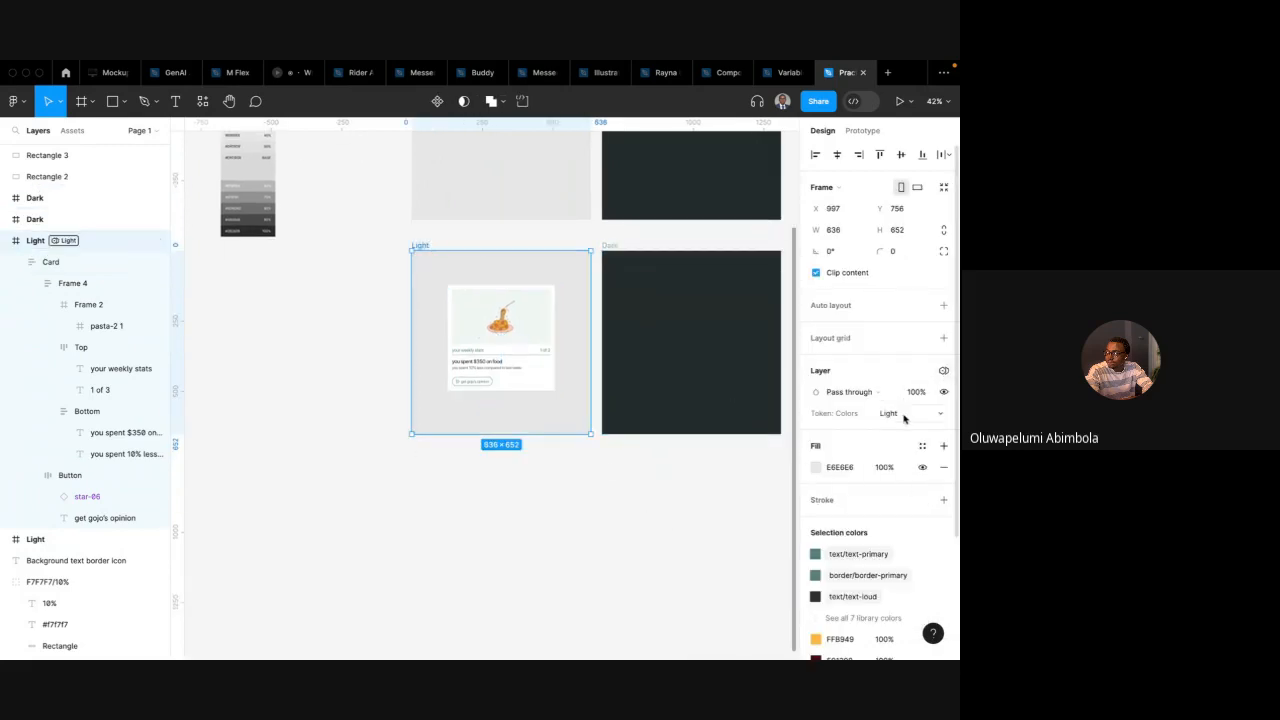
{"action": "left_click", "coordinate": [943, 370]}
{"action": "mouse_move", "coordinate": [875, 421]}
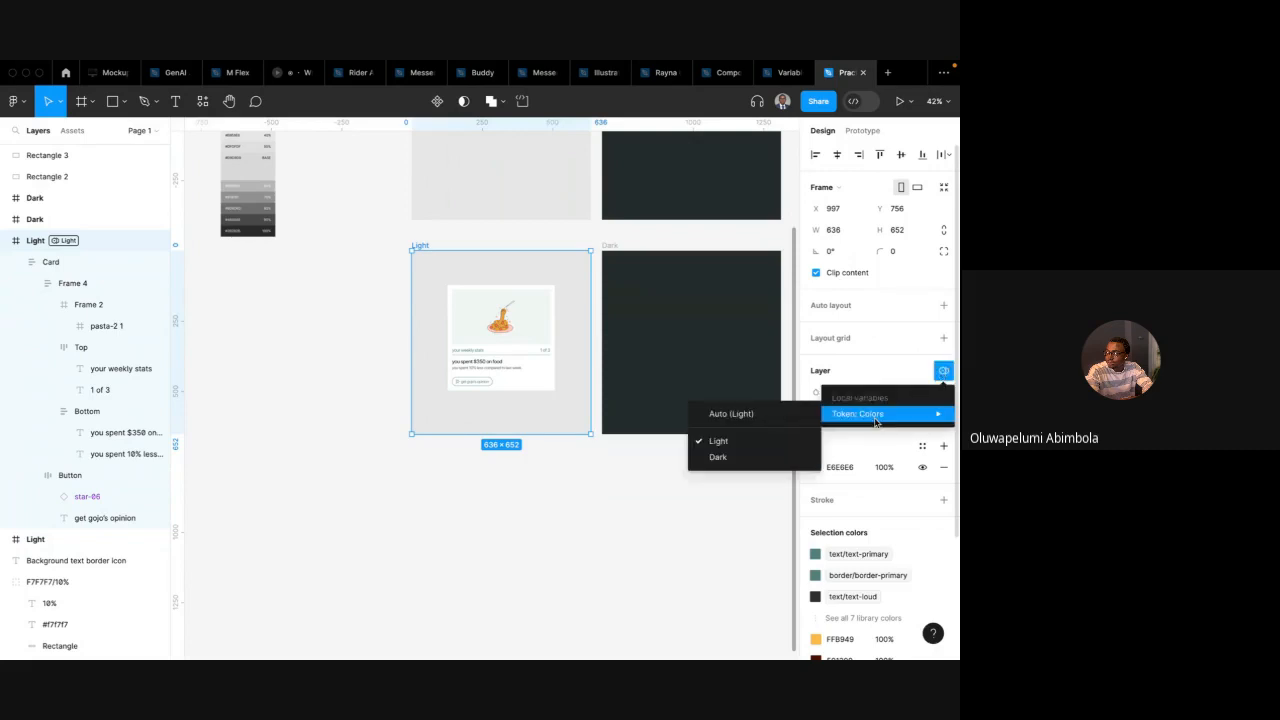
{"action": "left_click", "coordinate": [790, 440]}
{"action": "left_click", "coordinate": [913, 415]}
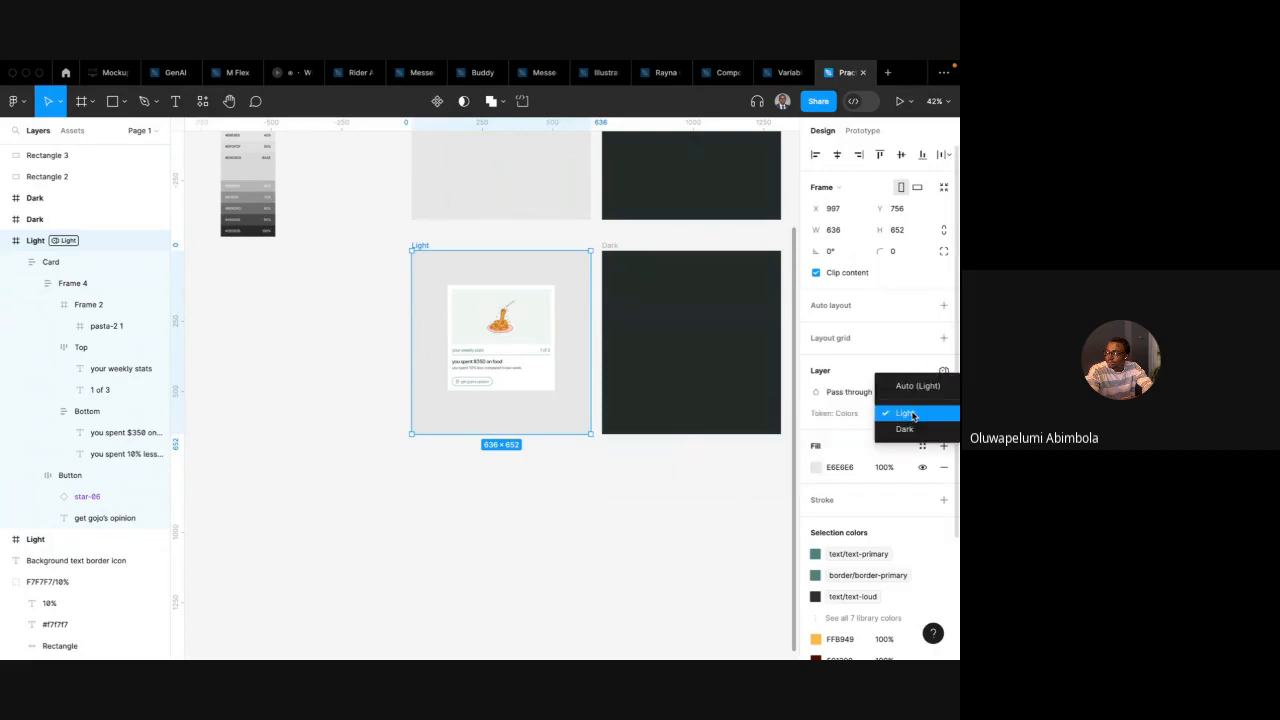
{"action": "left_click", "coordinate": [866, 414]}
{"action": "left_click", "coordinate": [403, 229]}
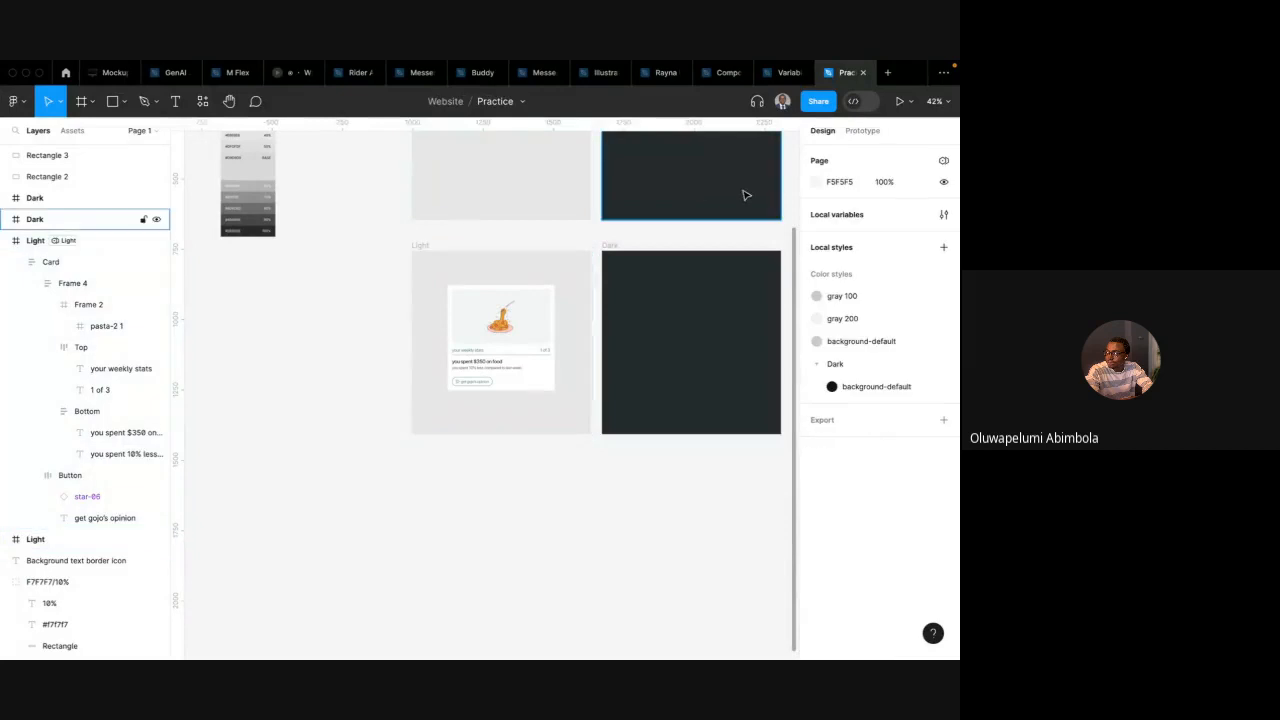
Open the local variables, switch to the Token: Content collection to review it, and close the window
{"action": "left_click", "coordinate": [942, 215]}
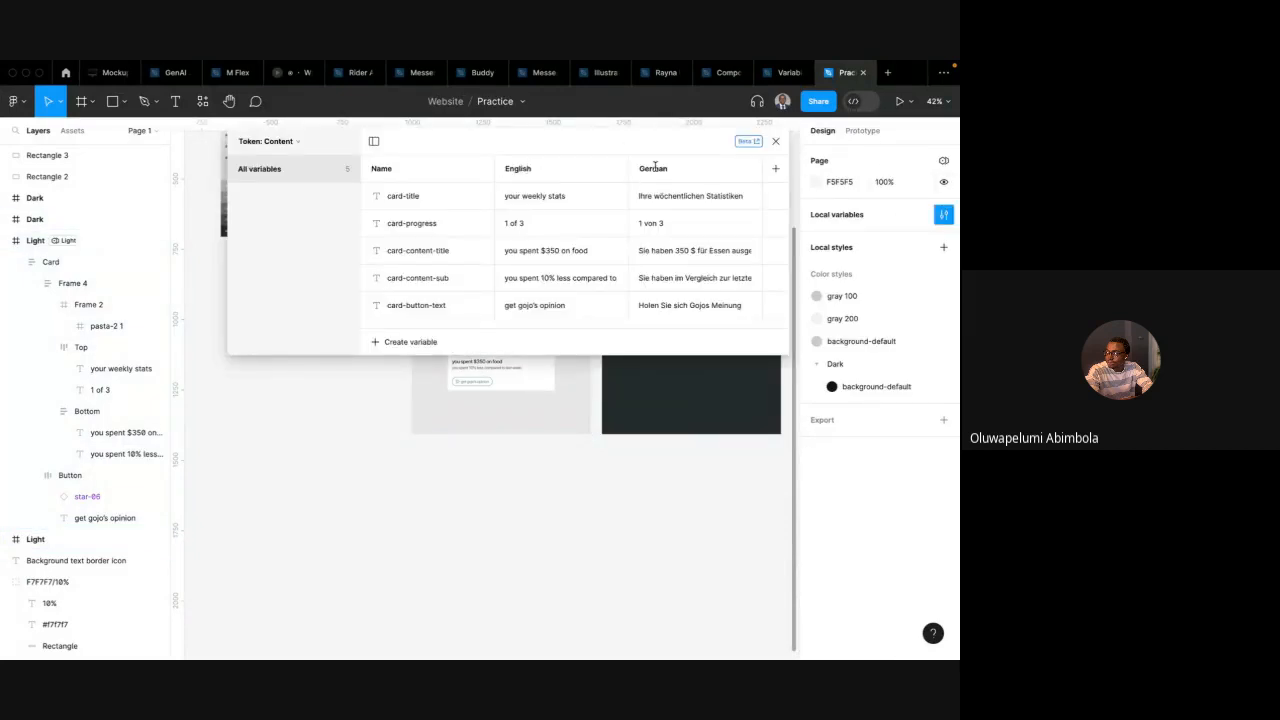
{"action": "left_click", "coordinate": [283, 141]}
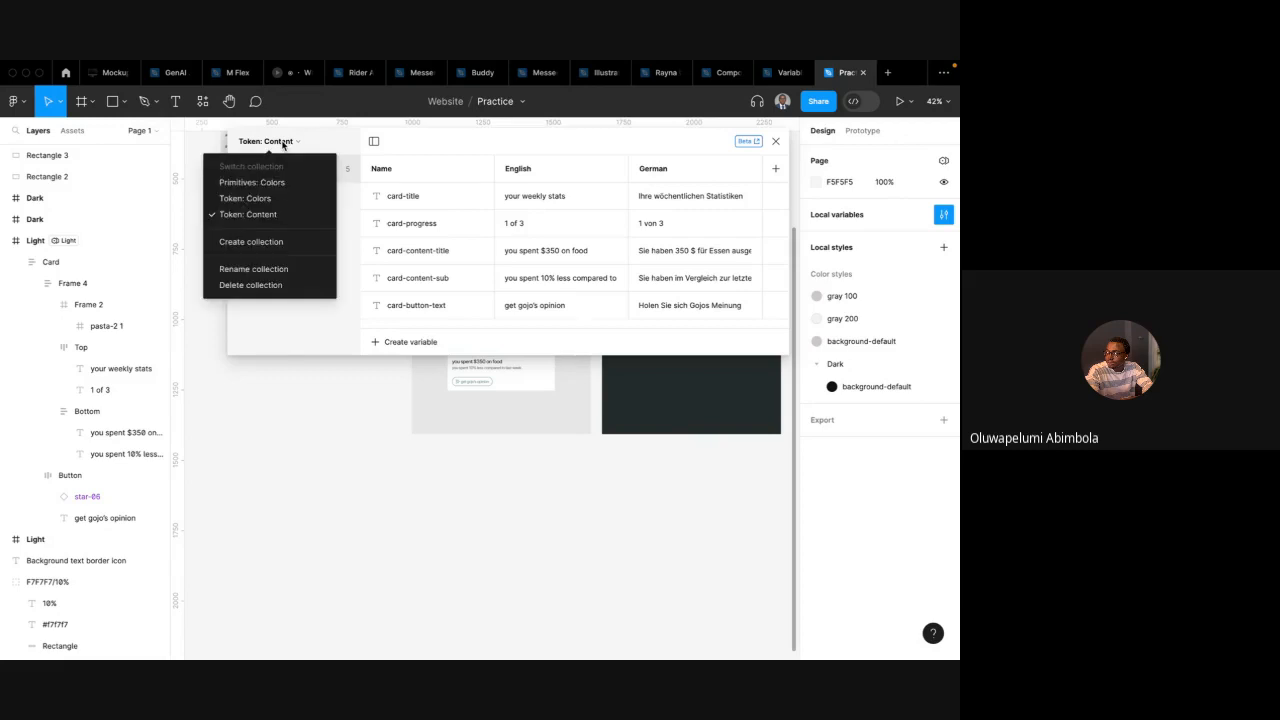
{"action": "left_click", "coordinate": [268, 216]}
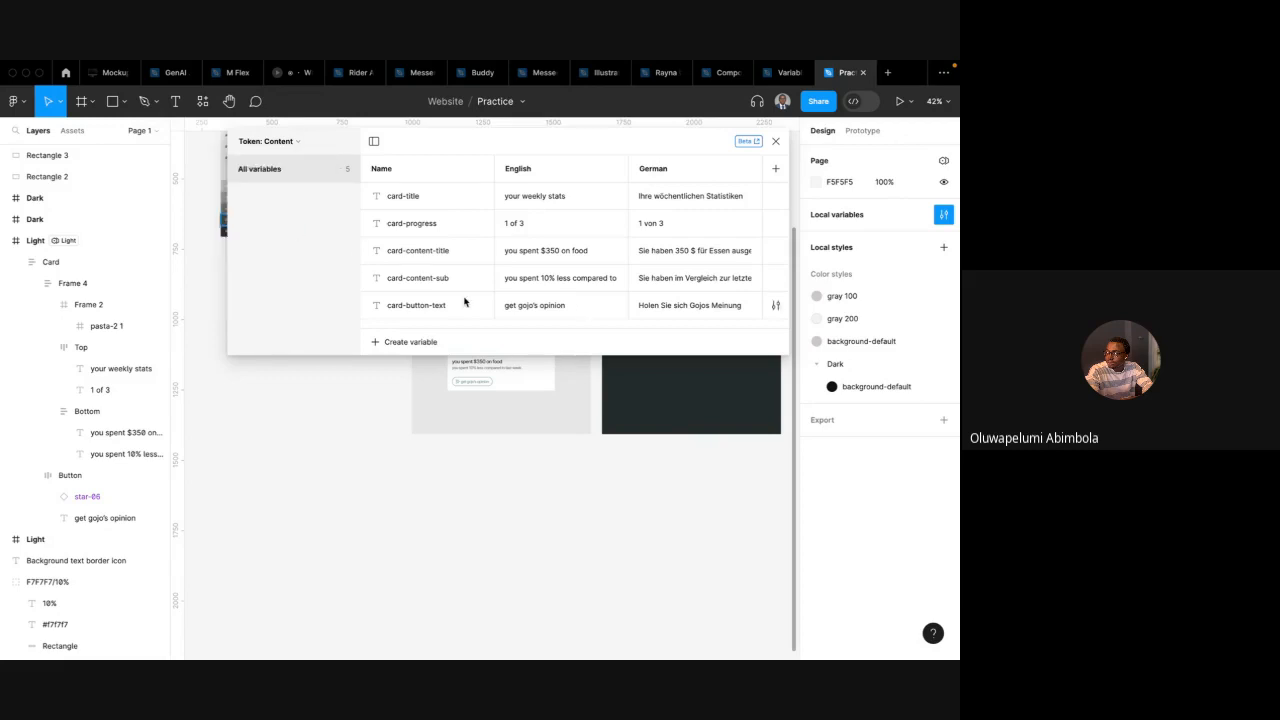
{"action": "left_click", "coordinate": [775, 141]}
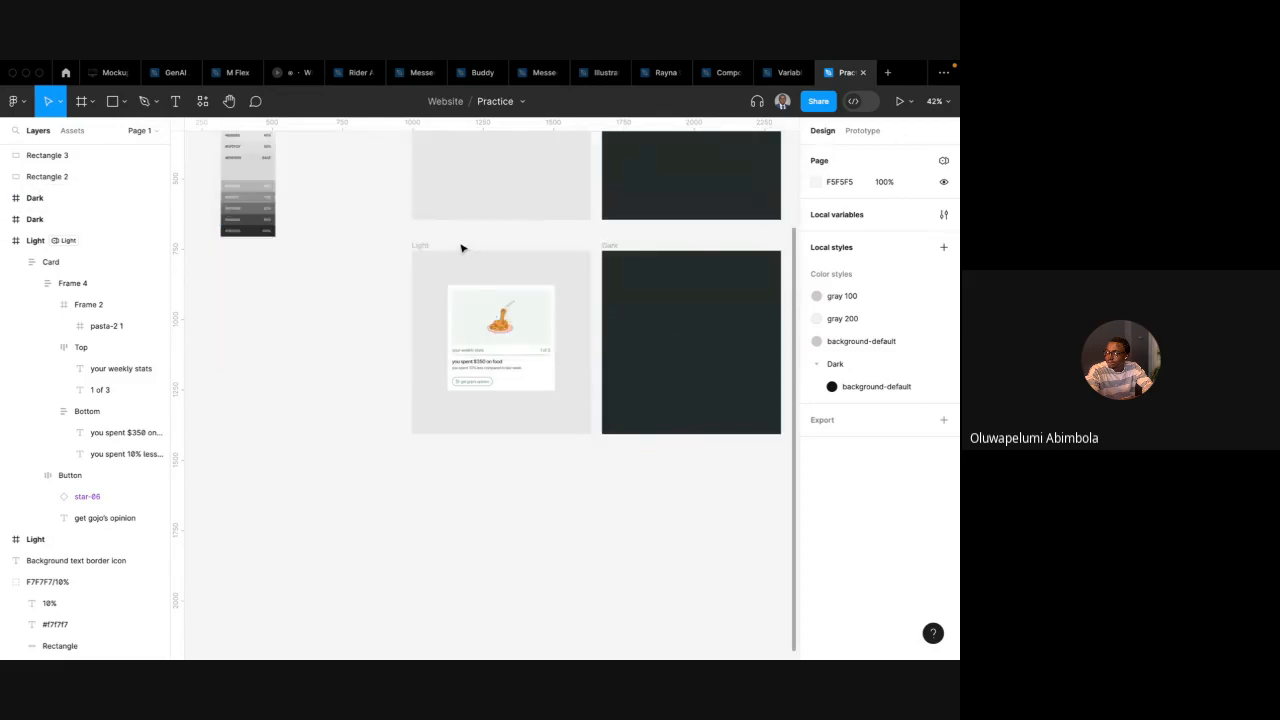
{"action": "left_click", "coordinate": [423, 246]}
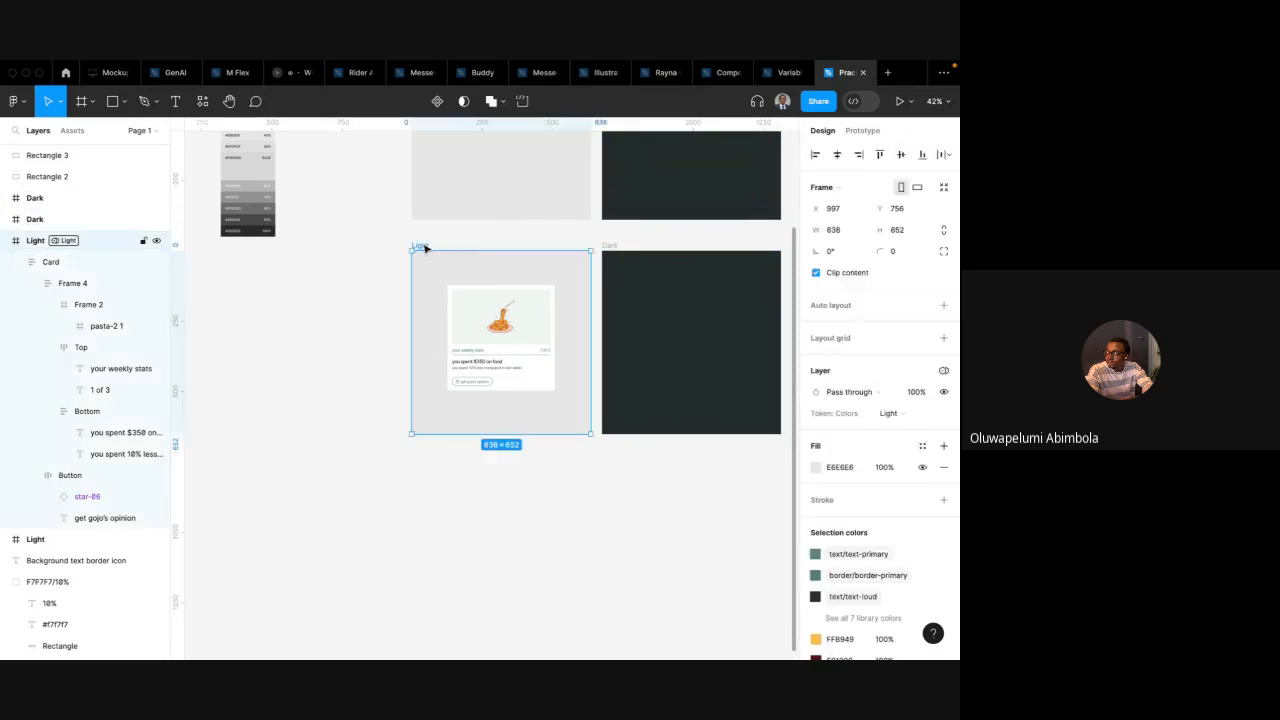
{"action": "left_click", "coordinate": [942, 371]}
{"action": "mouse_move", "coordinate": [882, 414]}
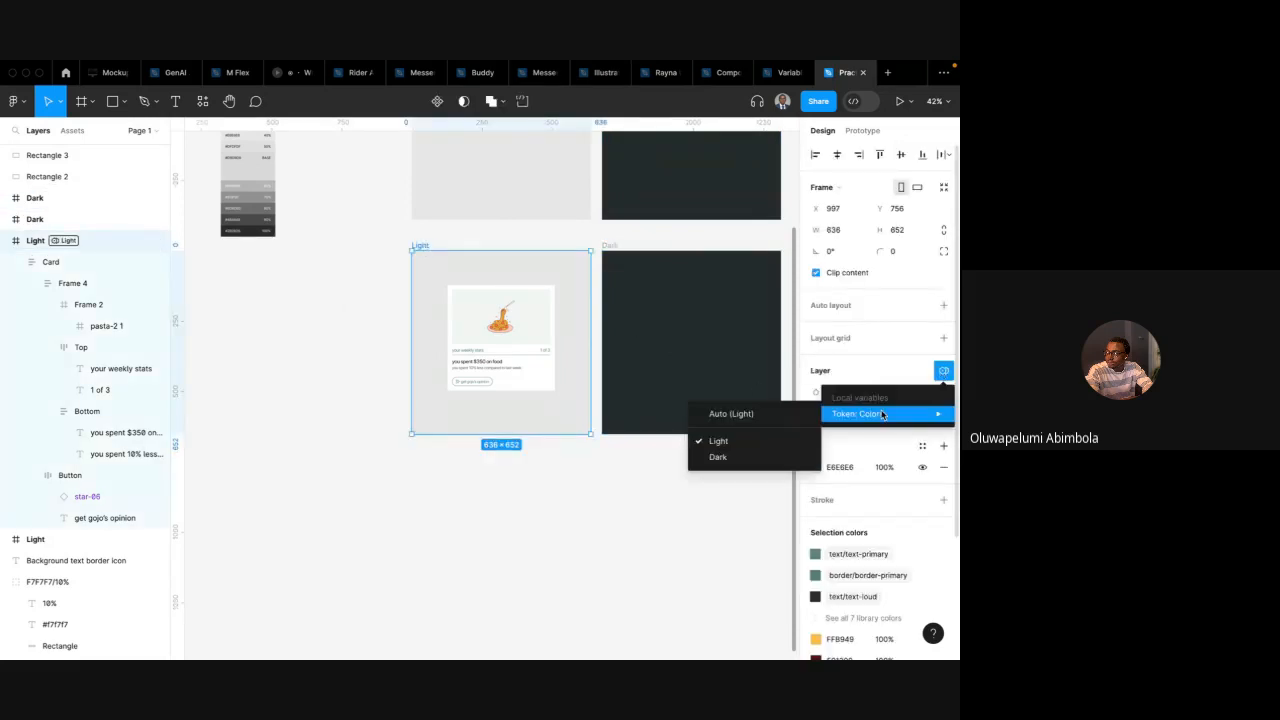
{"action": "left_click", "coordinate": [716, 519]}
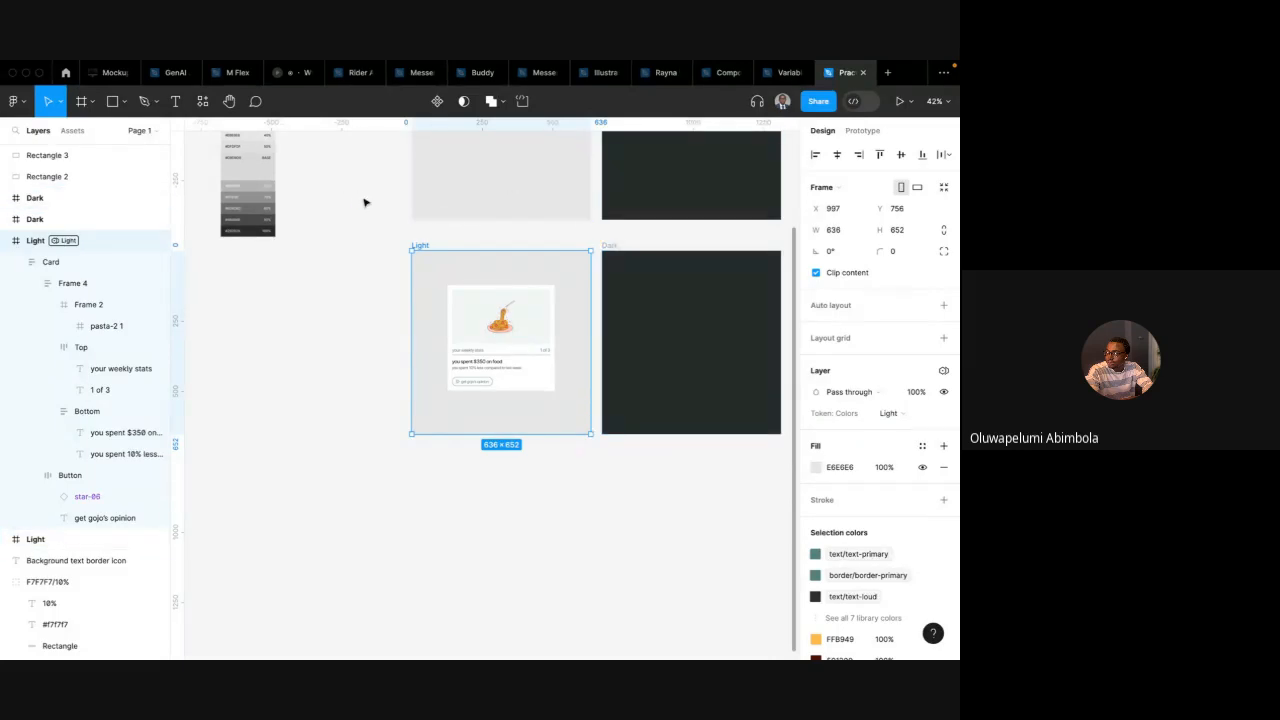
{"action": "scroll", "coordinate": [391, 226], "scroll_direction": "up", "scroll_amount": 2}
{"action": "scroll", "coordinate": [391, 226], "scroll_direction": "right", "scroll_amount": 1}
{"action": "left_click", "coordinate": [862, 131]}
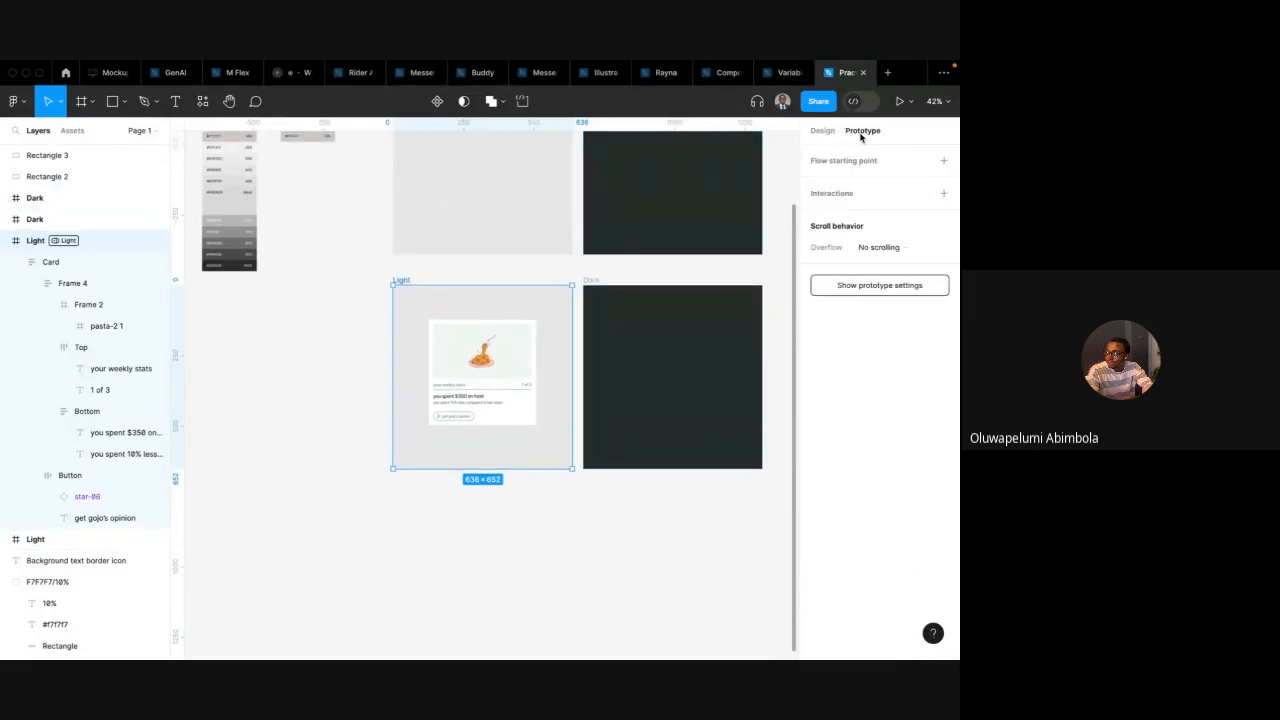
{"action": "left_click", "coordinate": [823, 131]}
{"action": "scroll", "coordinate": [477, 331], "scroll_direction": "up", "scroll_amount": 5}
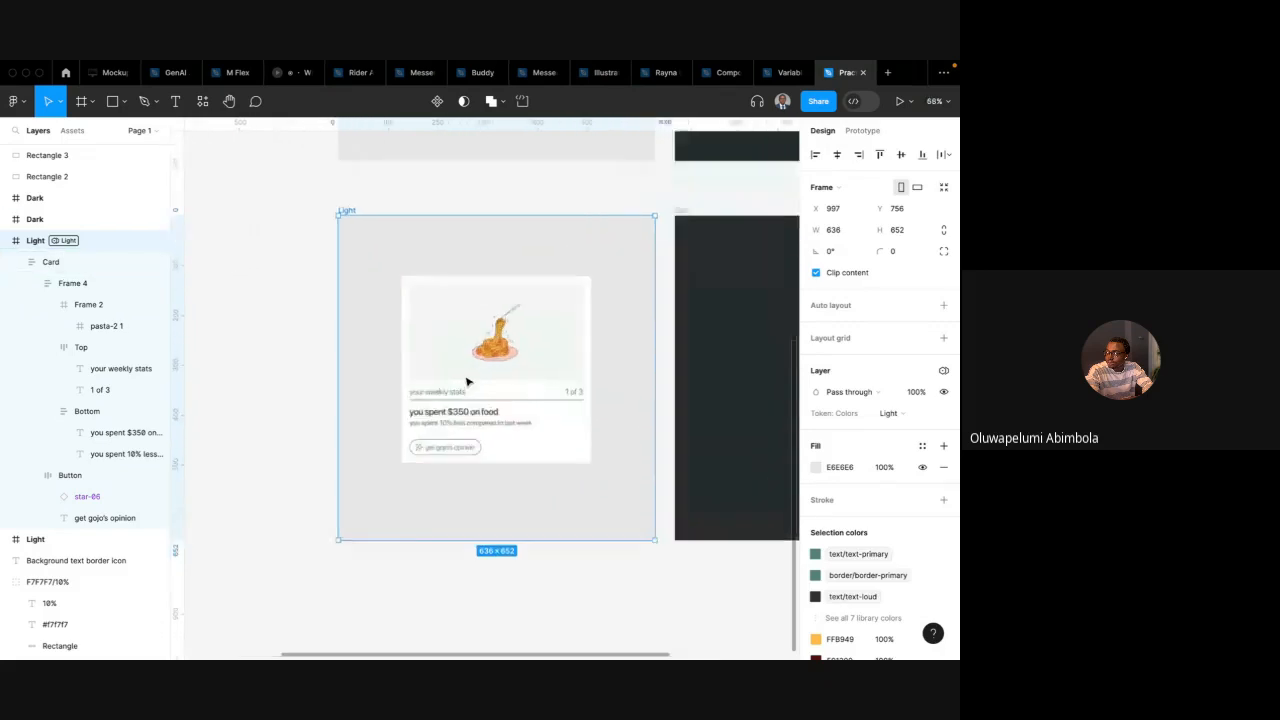
{"action": "scroll", "coordinate": [453, 399], "scroll_direction": "down", "scroll_amount": 3}
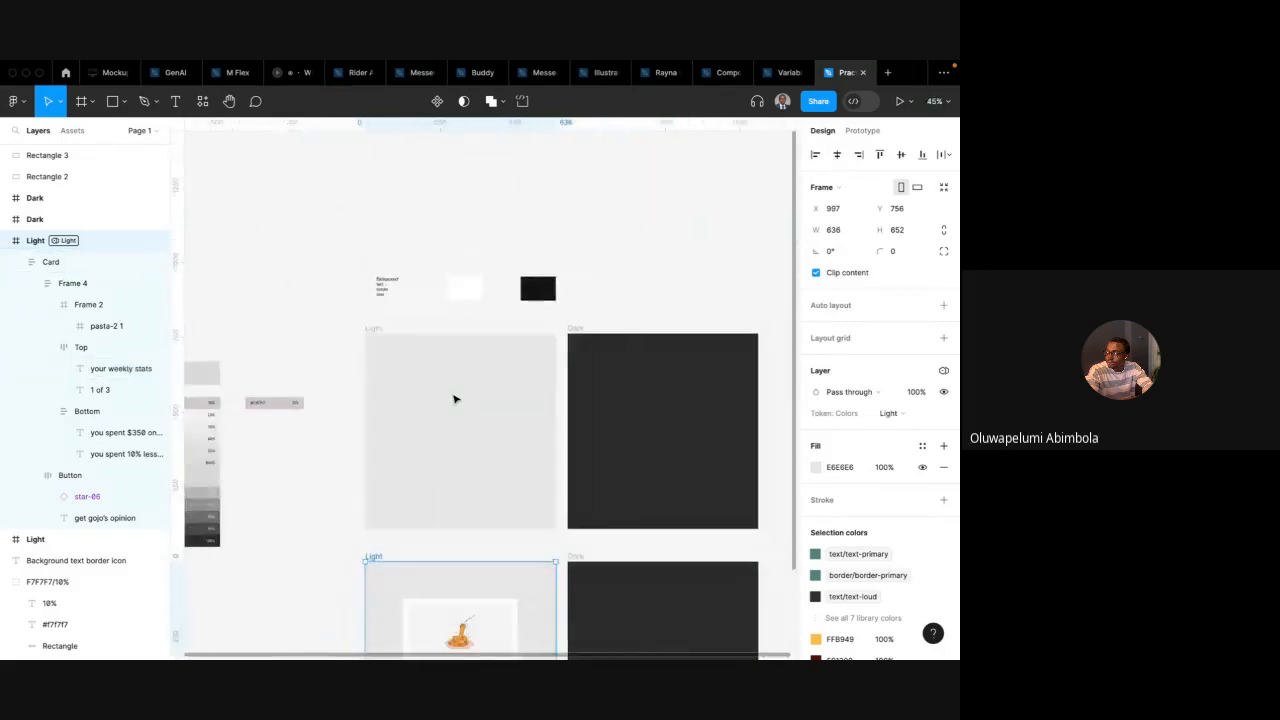
{"action": "scroll", "coordinate": [453, 399], "scroll_direction": "down", "scroll_amount": 4}
{"action": "scroll", "coordinate": [440, 370], "scroll_direction": "up", "scroll_amount": 3}
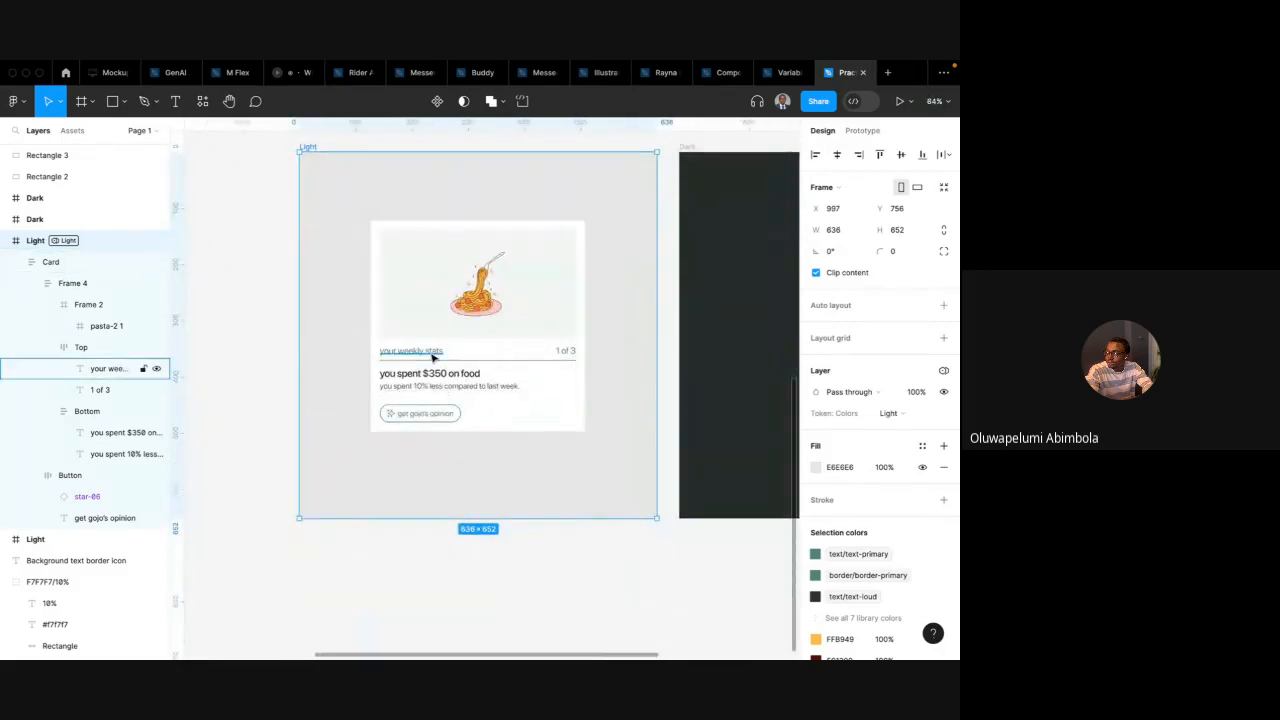
Bind the card's 'your weekly stats' and '1 of 3' texts to the card-title and card-progress content variables
{"action": "left_click", "coordinate": [433, 357], "text": "super"}
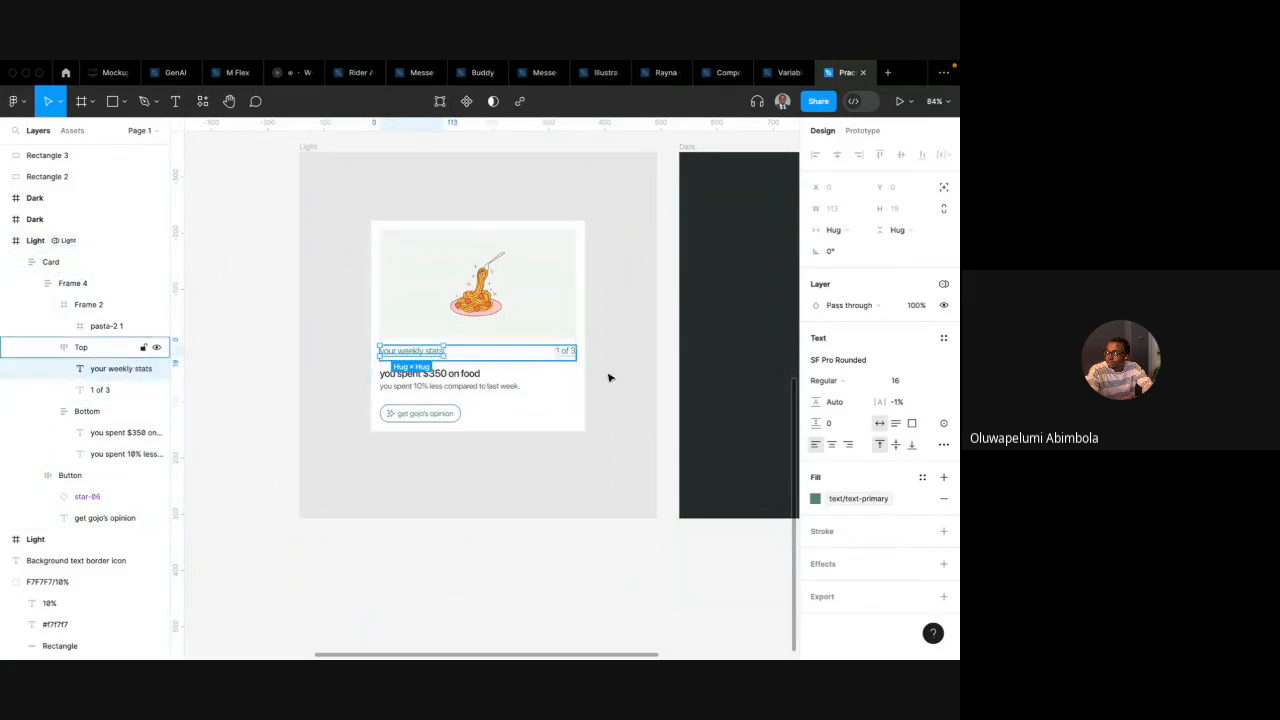
{"action": "left_click", "coordinate": [943, 424]}
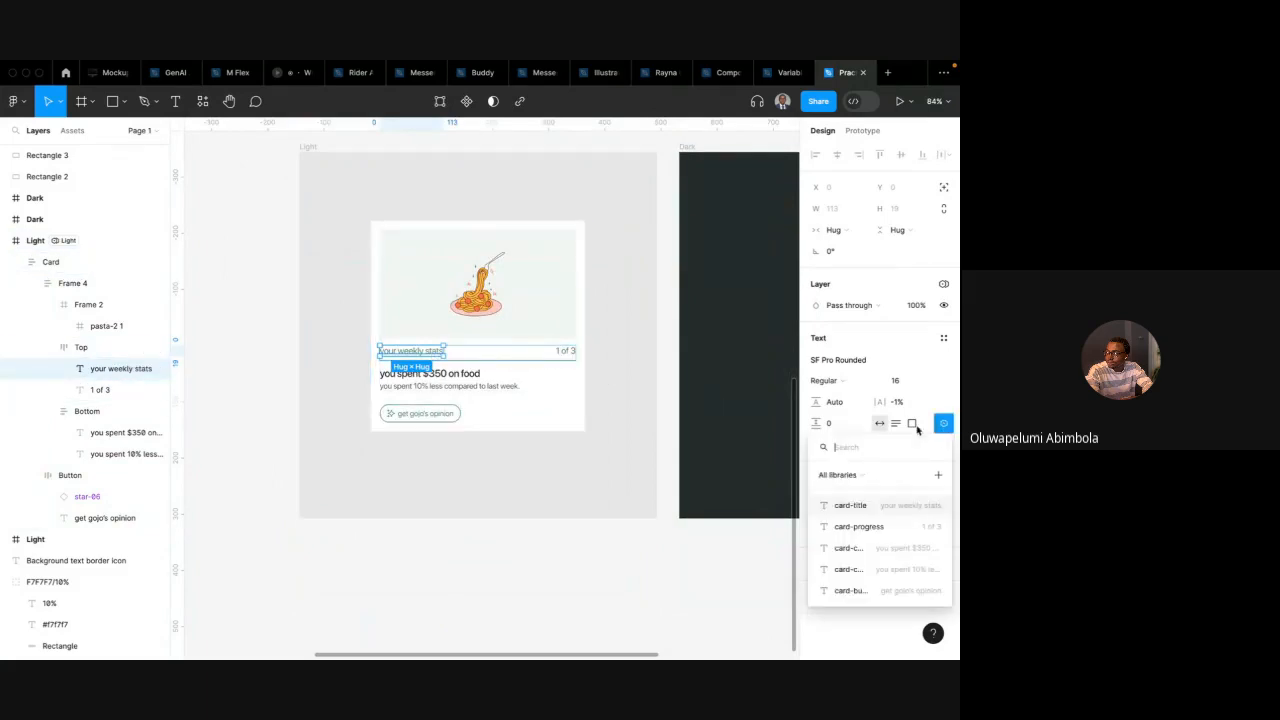
{"action": "left_click", "coordinate": [838, 506]}
{"action": "left_click", "coordinate": [565, 351]}
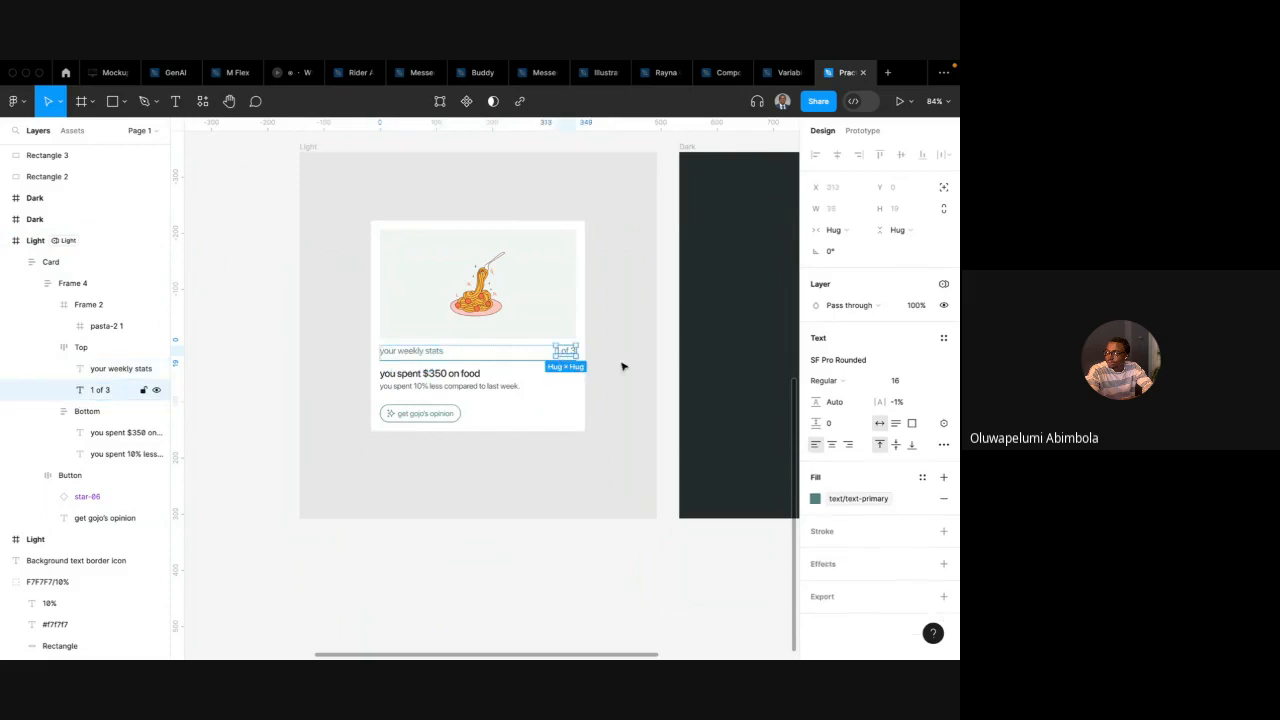
{"action": "left_click", "coordinate": [943, 424]}
{"action": "left_click", "coordinate": [858, 526]}
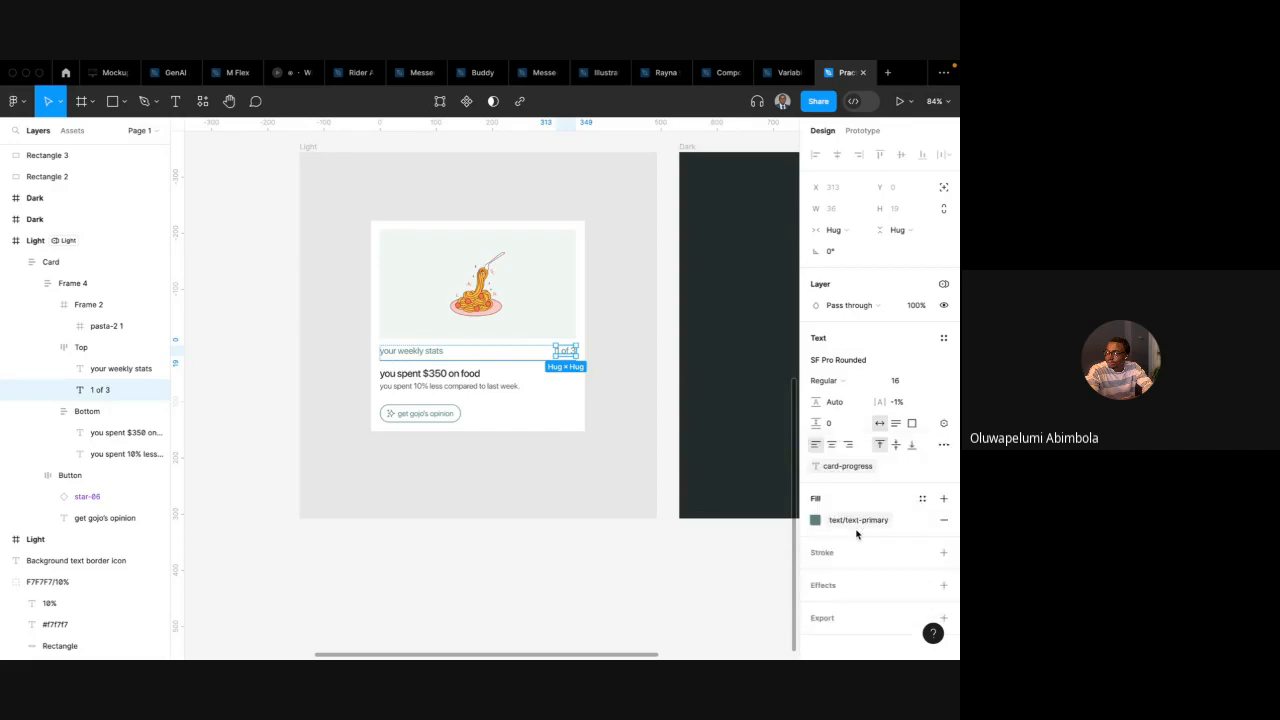
Bind the card's headline and subtitle texts to the card-content-title and card-content-sub variables
{"action": "left_click", "coordinate": [465, 375]}
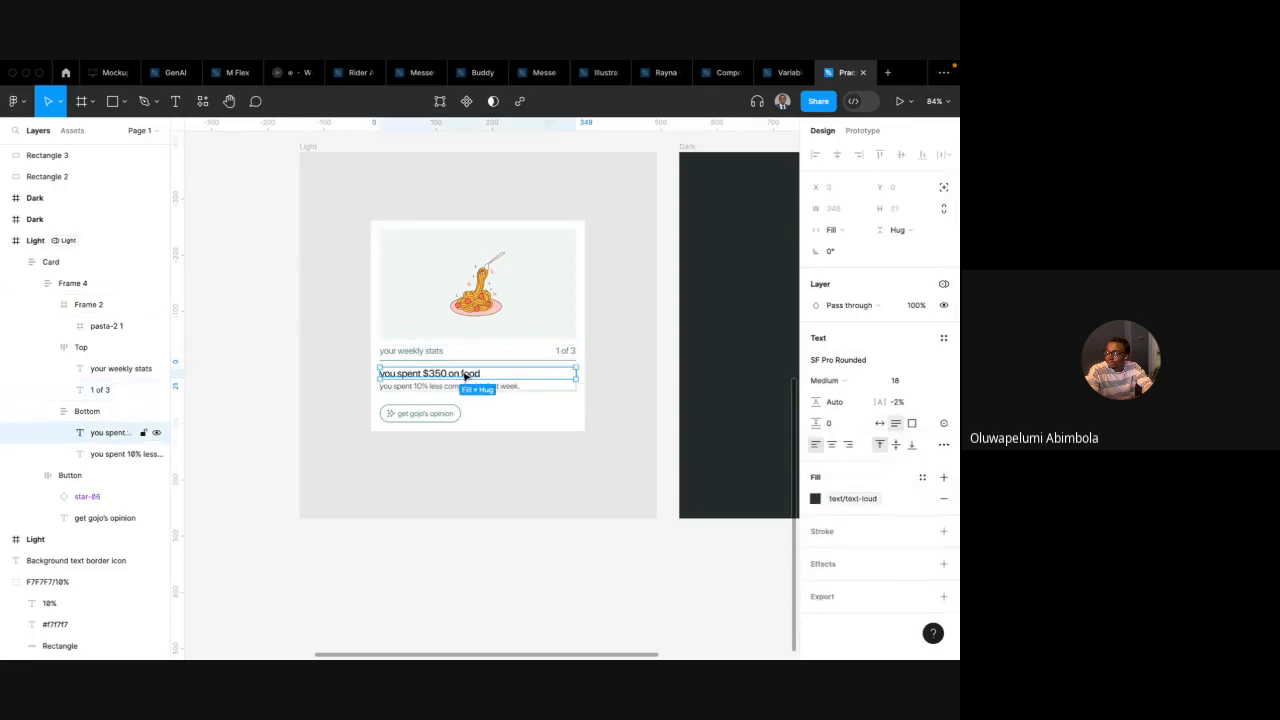
{"action": "left_click", "coordinate": [944, 424]}
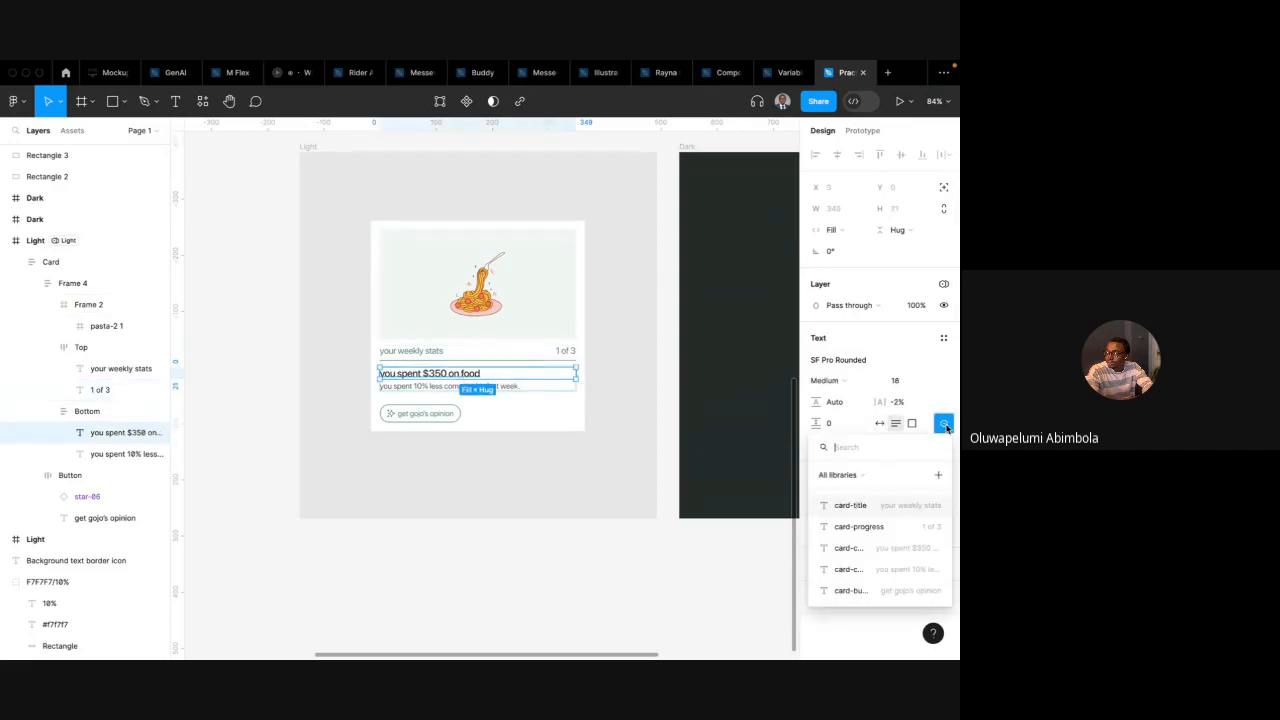
{"action": "left_click", "coordinate": [873, 553]}
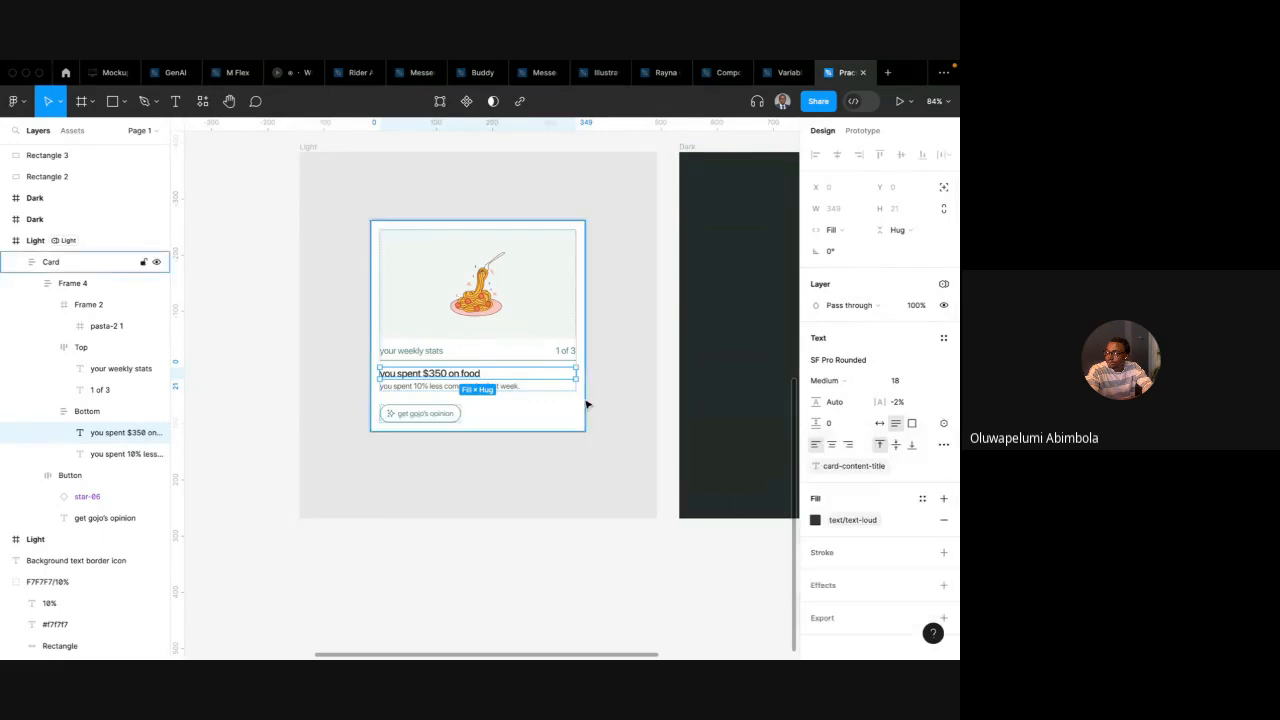
{"action": "left_click", "coordinate": [506, 388]}
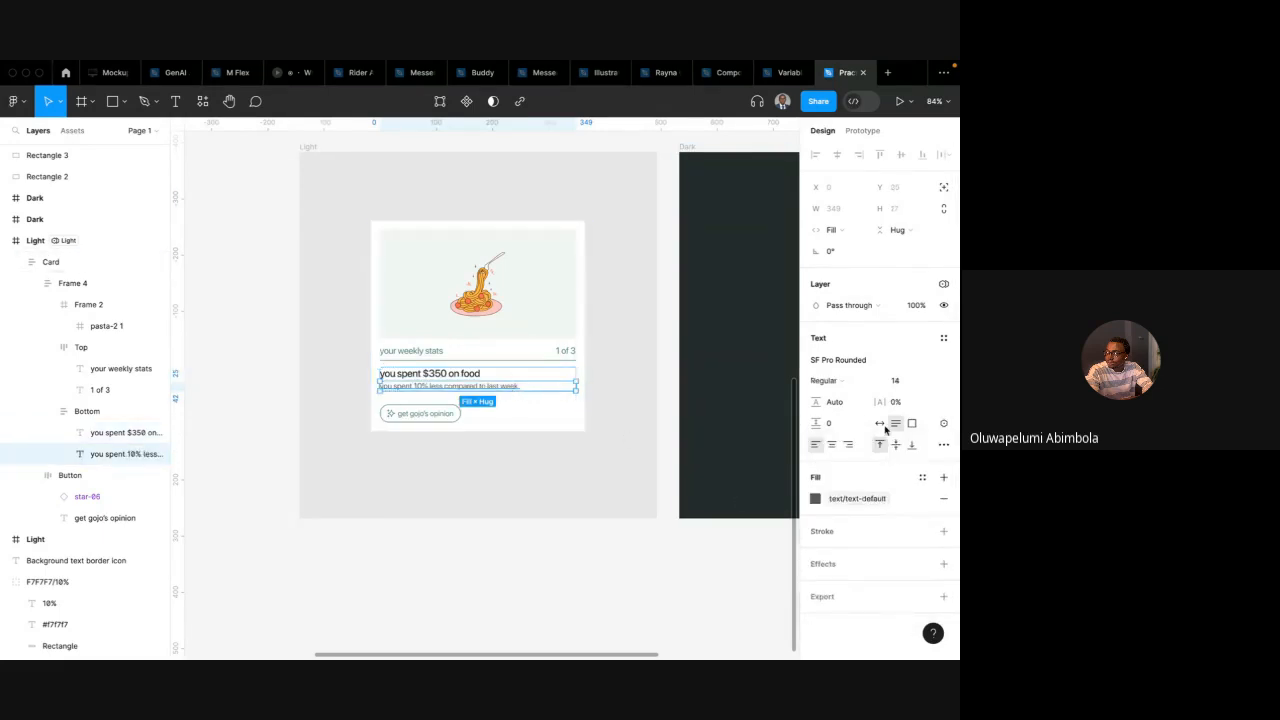
{"action": "left_click", "coordinate": [942, 424]}
{"action": "left_click", "coordinate": [875, 566]}
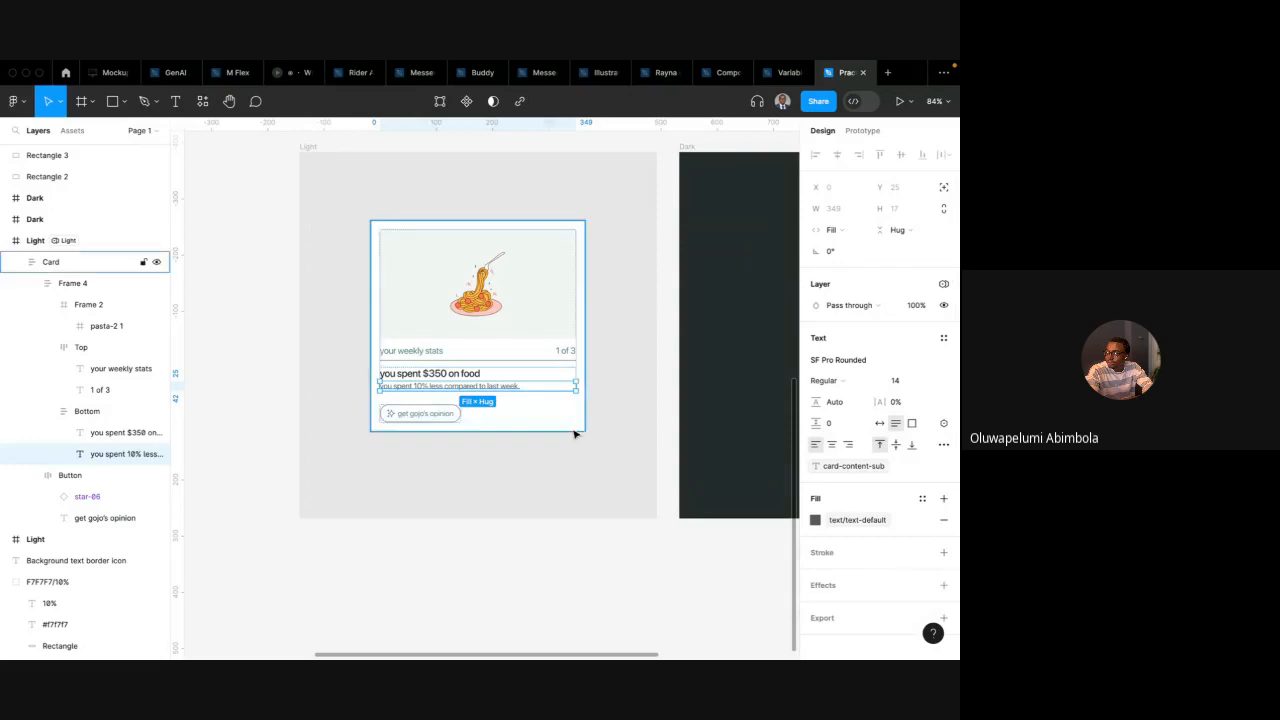
Bind the card's button label text to the card-button-text variable
{"action": "double_click", "coordinate": [428, 413]}
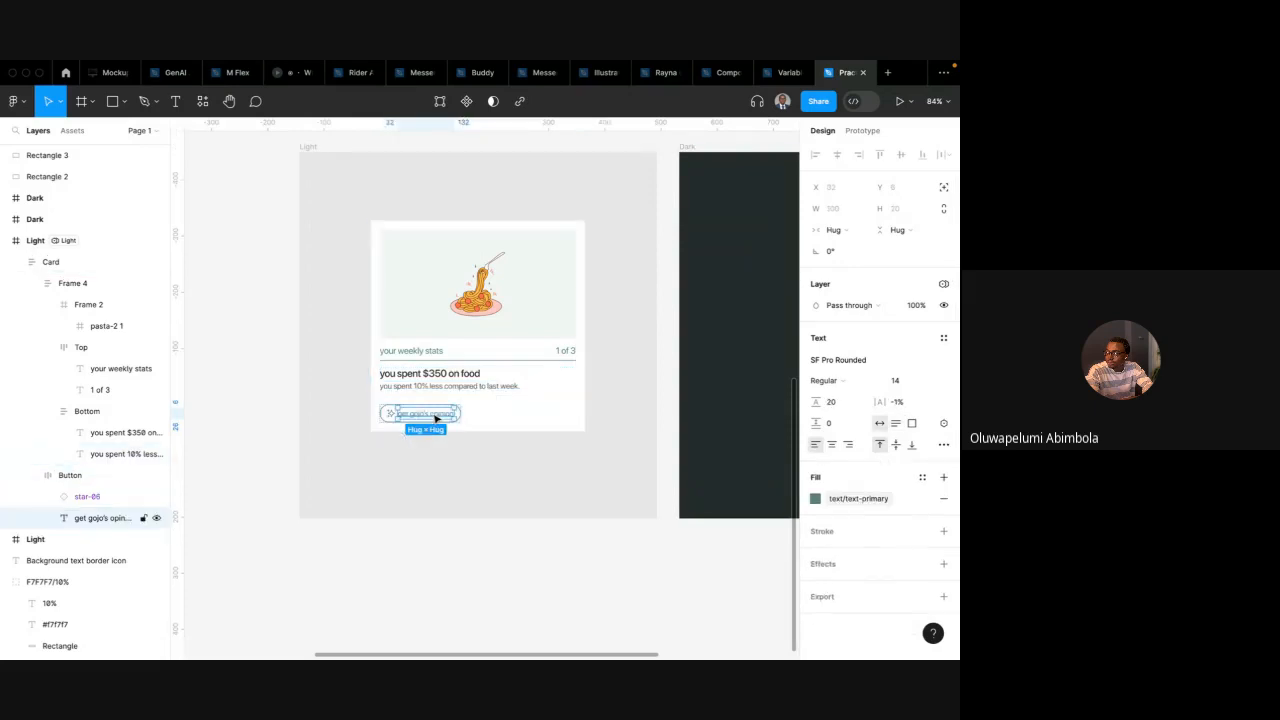
{"action": "left_click", "coordinate": [943, 423]}
{"action": "left_click", "coordinate": [867, 591]}
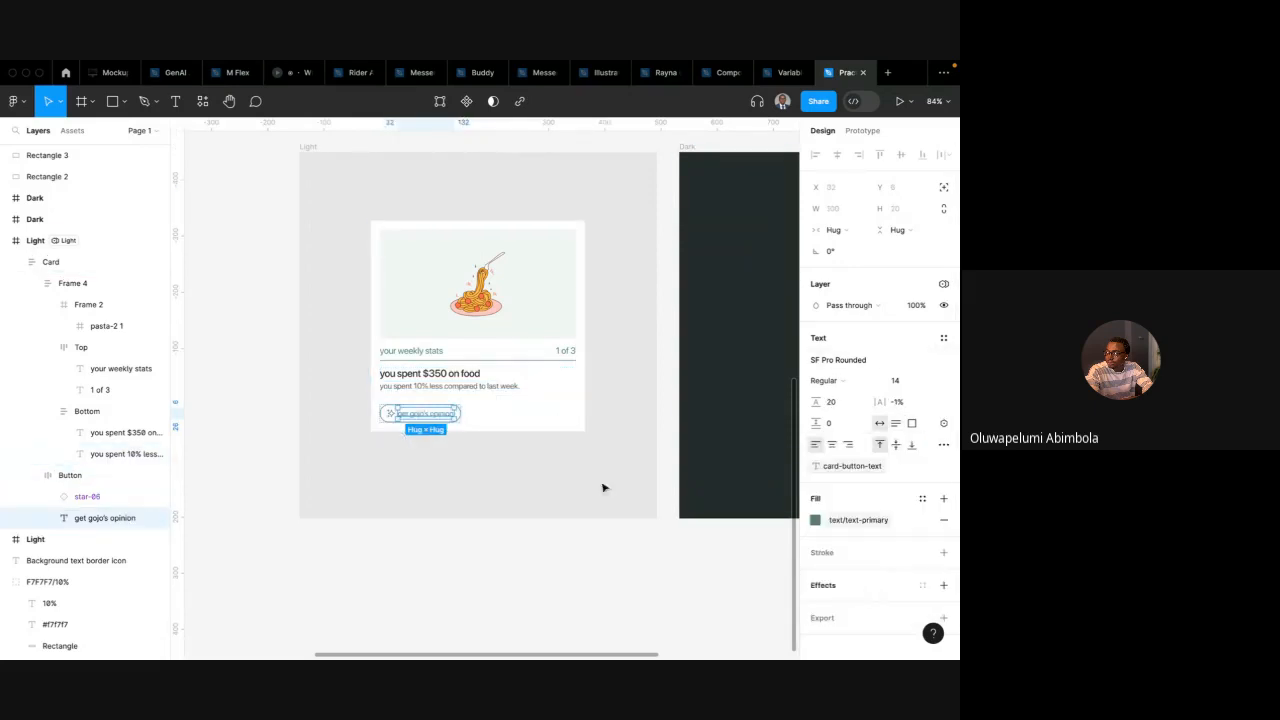
{"action": "left_click", "coordinate": [560, 466]}
Set the lower Light frame's Token: Content variable mode to English
{"action": "scroll", "coordinate": [540, 468], "scroll_direction": "down", "scroll_amount": 3}
{"action": "left_click", "coordinate": [380, 229]}
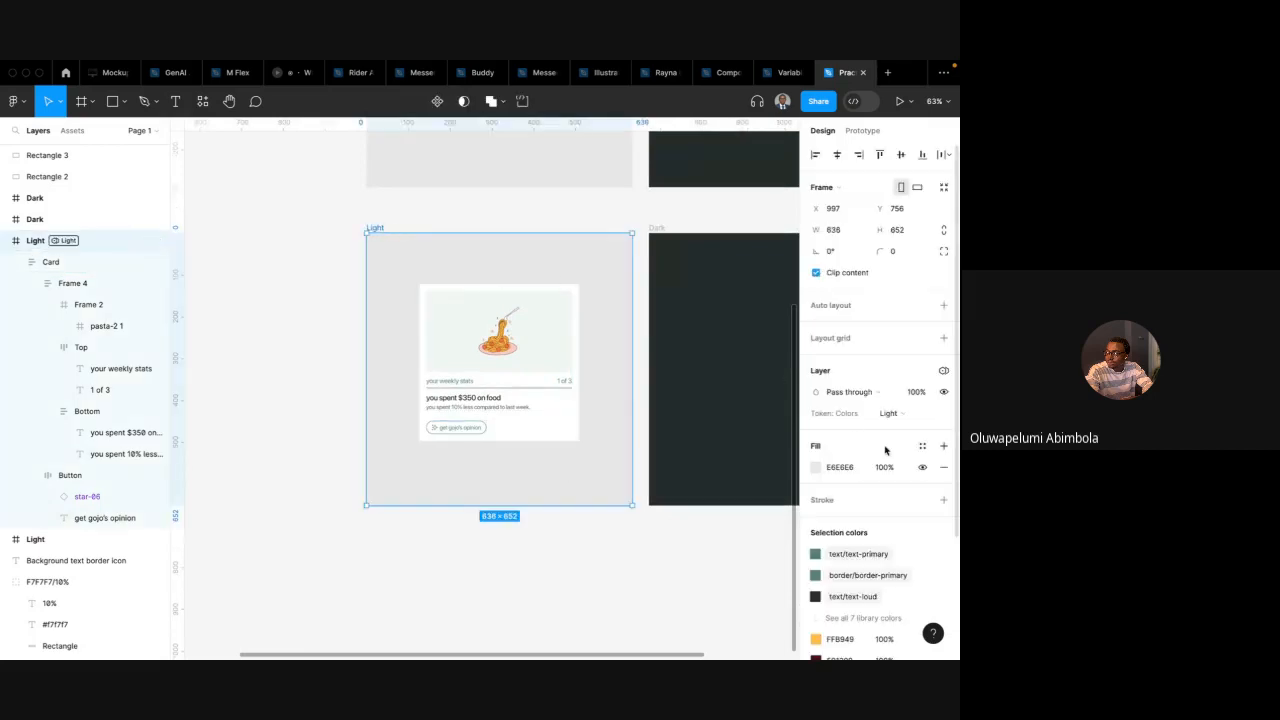
{"action": "left_click", "coordinate": [942, 371]}
{"action": "mouse_move", "coordinate": [880, 431]}
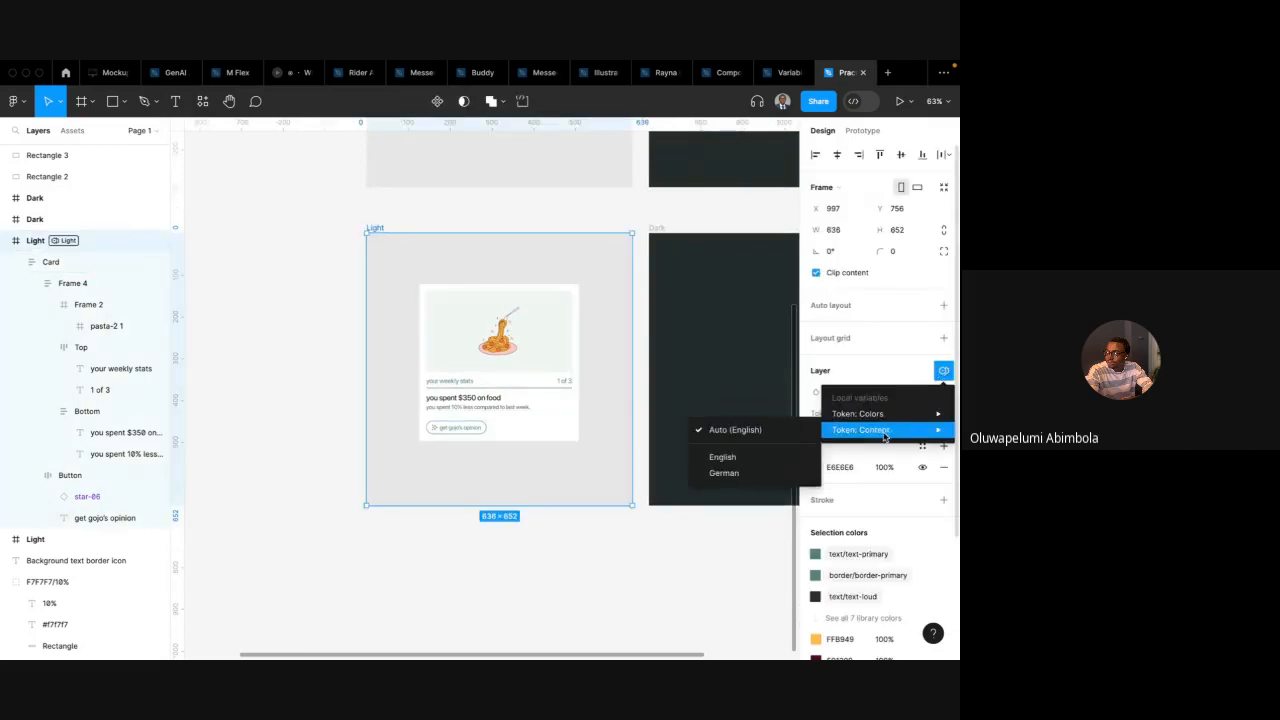
{"action": "left_click", "coordinate": [722, 457]}
Switch the lower Light frame's Token: Content mode to German
{"action": "scroll", "coordinate": [600, 325], "scroll_direction": "right", "scroll_amount": 2}
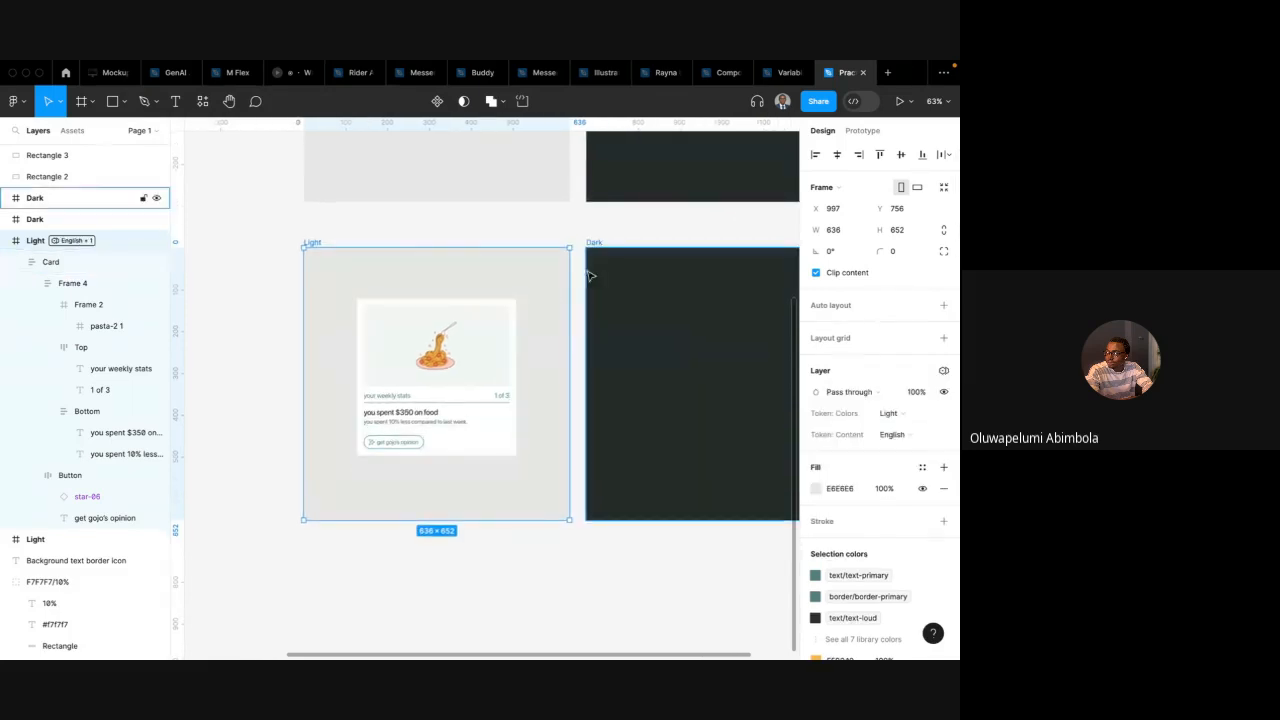
{"action": "left_click", "coordinate": [913, 433]}
{"action": "left_click", "coordinate": [900, 451]}
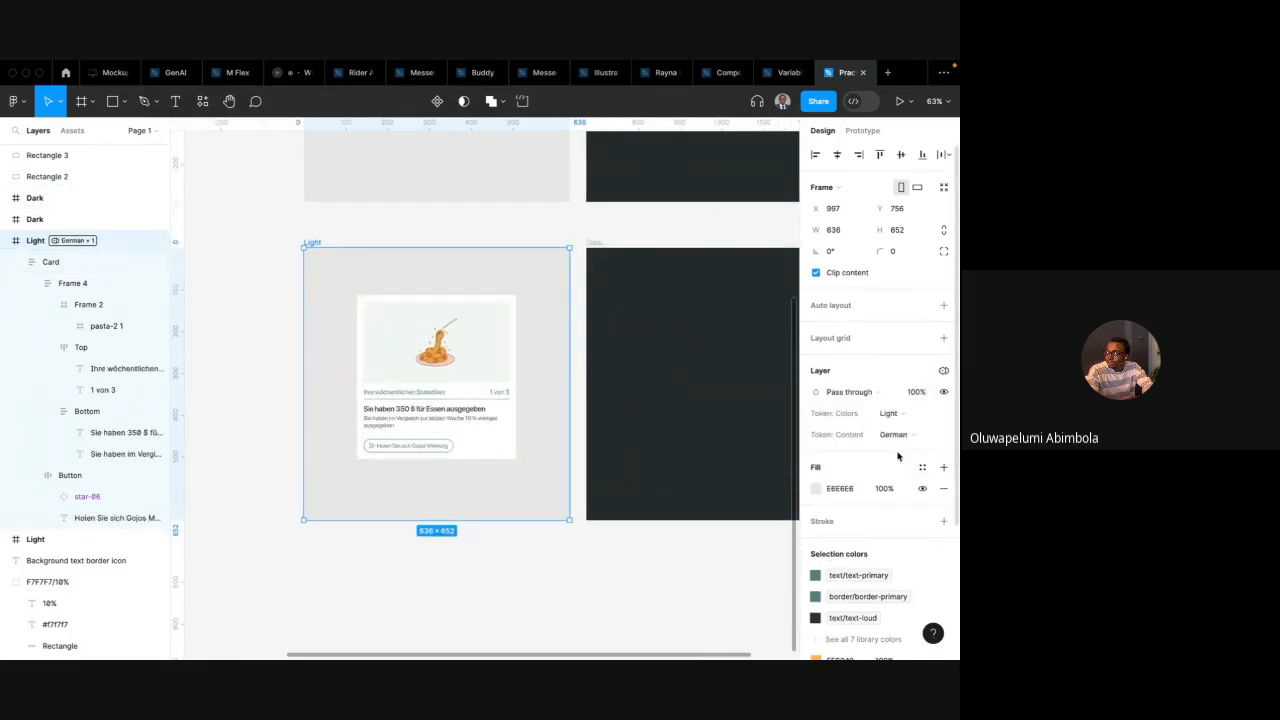
Move the card from the lower Light frame into the lower Dark frame
{"action": "scroll", "coordinate": [531, 391], "scroll_direction": "up", "scroll_amount": 2}
{"action": "scroll", "coordinate": [531, 391], "scroll_direction": "up", "scroll_amount": 5}
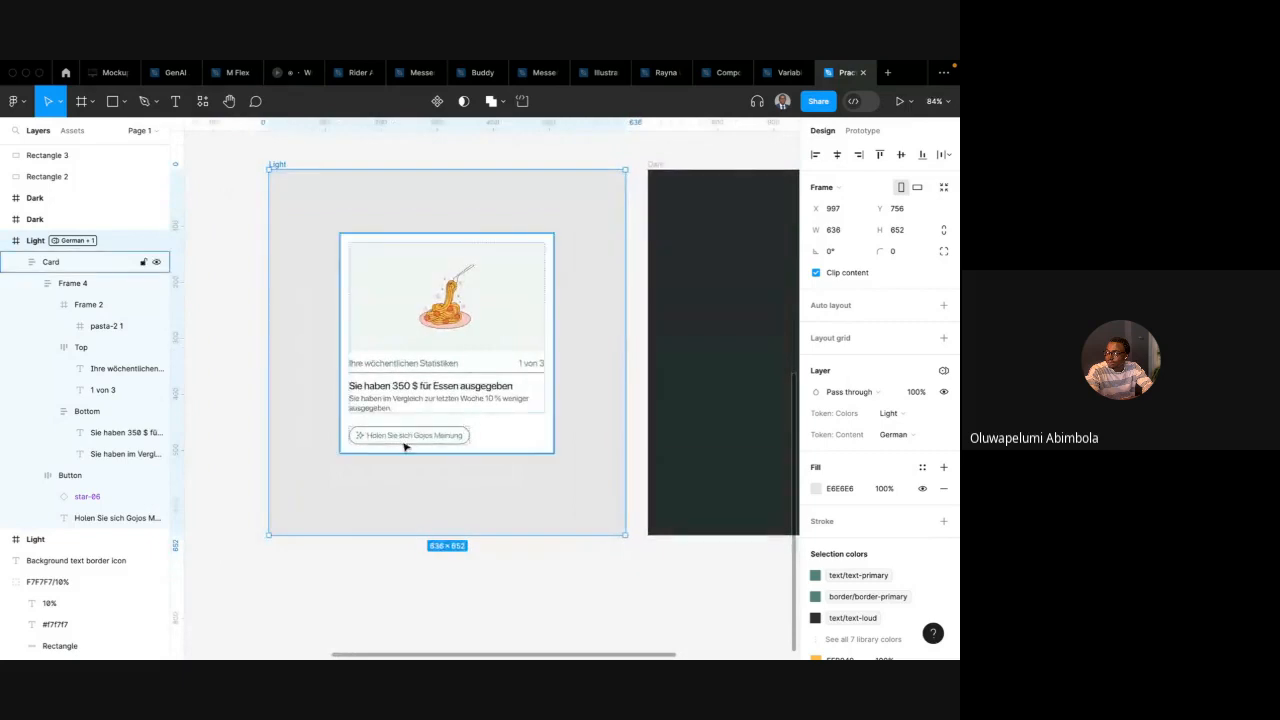
{"action": "scroll", "coordinate": [405, 447], "scroll_direction": "up", "scroll_amount": 2}
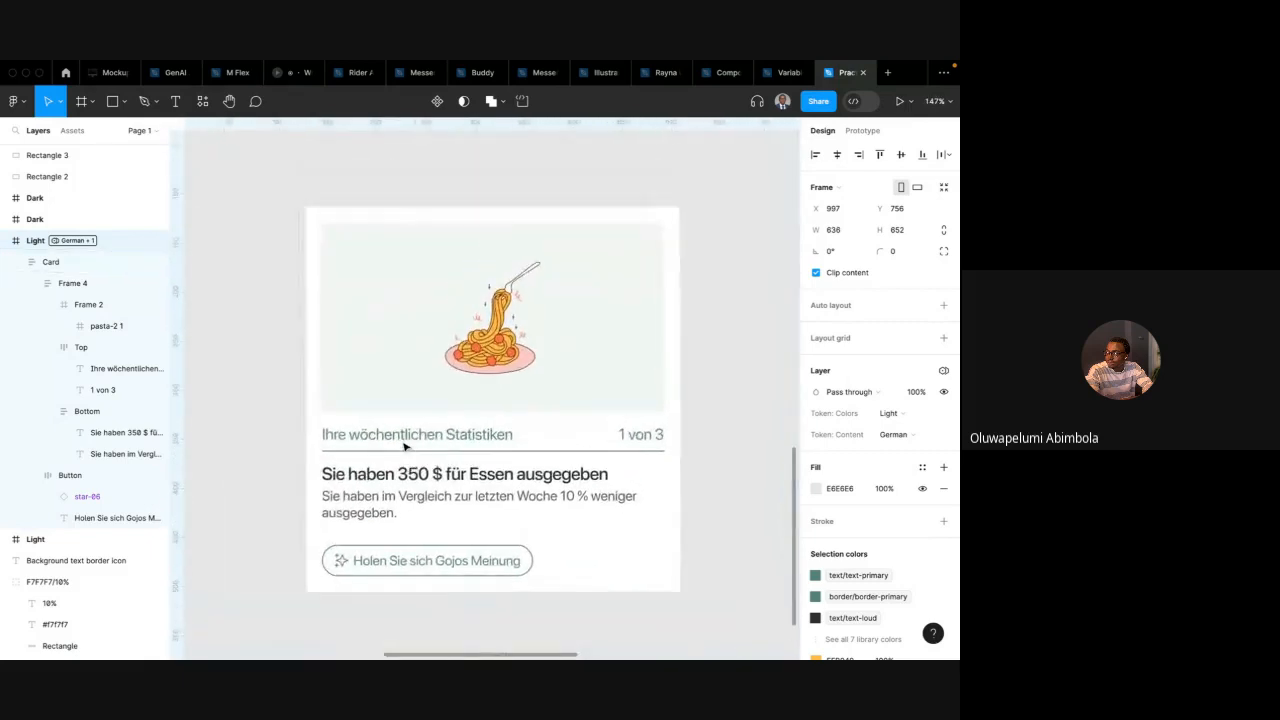
{"action": "scroll", "coordinate": [405, 447], "scroll_direction": "down", "scroll_amount": 6}
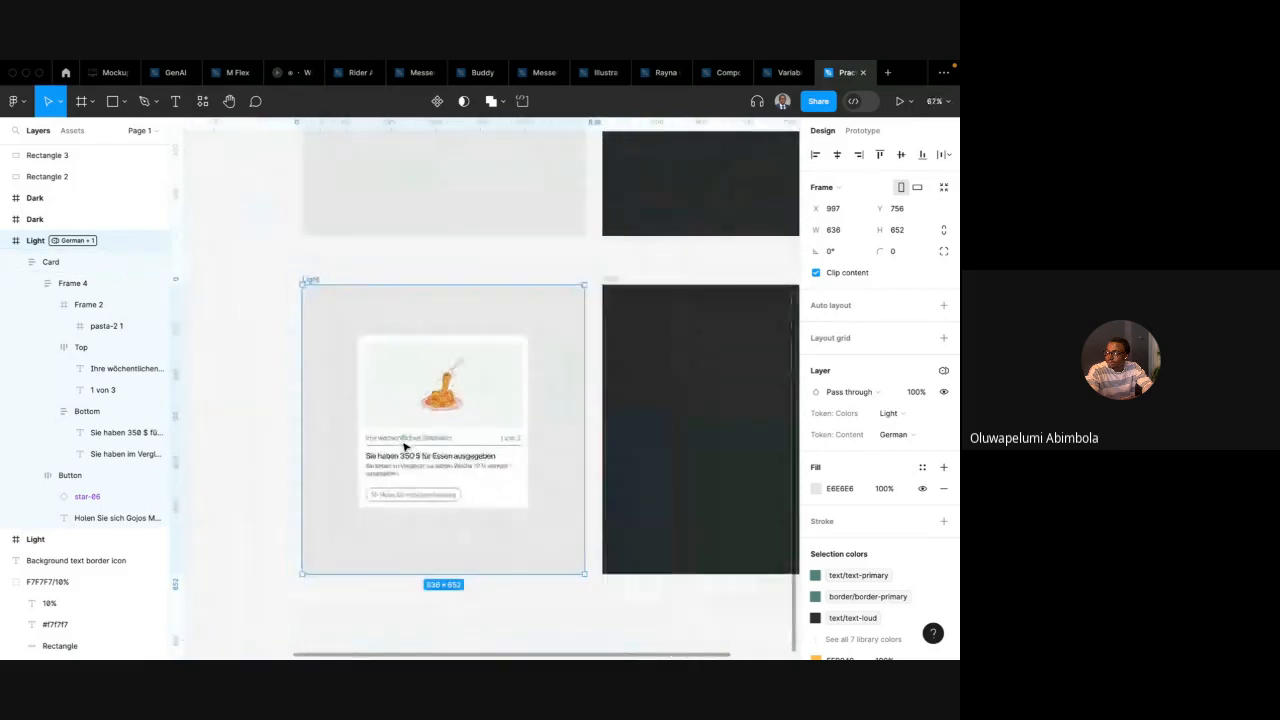
{"action": "left_click", "coordinate": [420, 386]}
{"action": "left_click", "coordinate": [638, 293]}
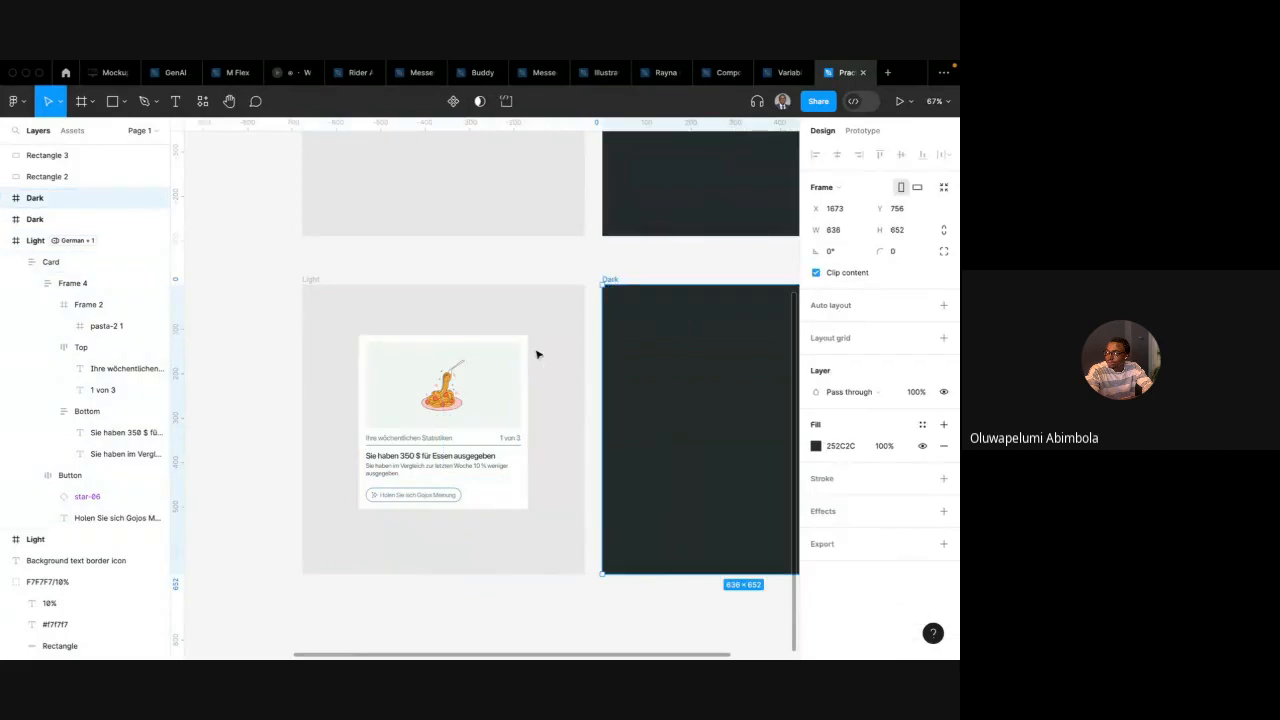
{"action": "left_click", "coordinate": [471, 380]}
{"action": "left_click_drag", "start_coordinate": [471, 380], "coordinate": [740, 376]}
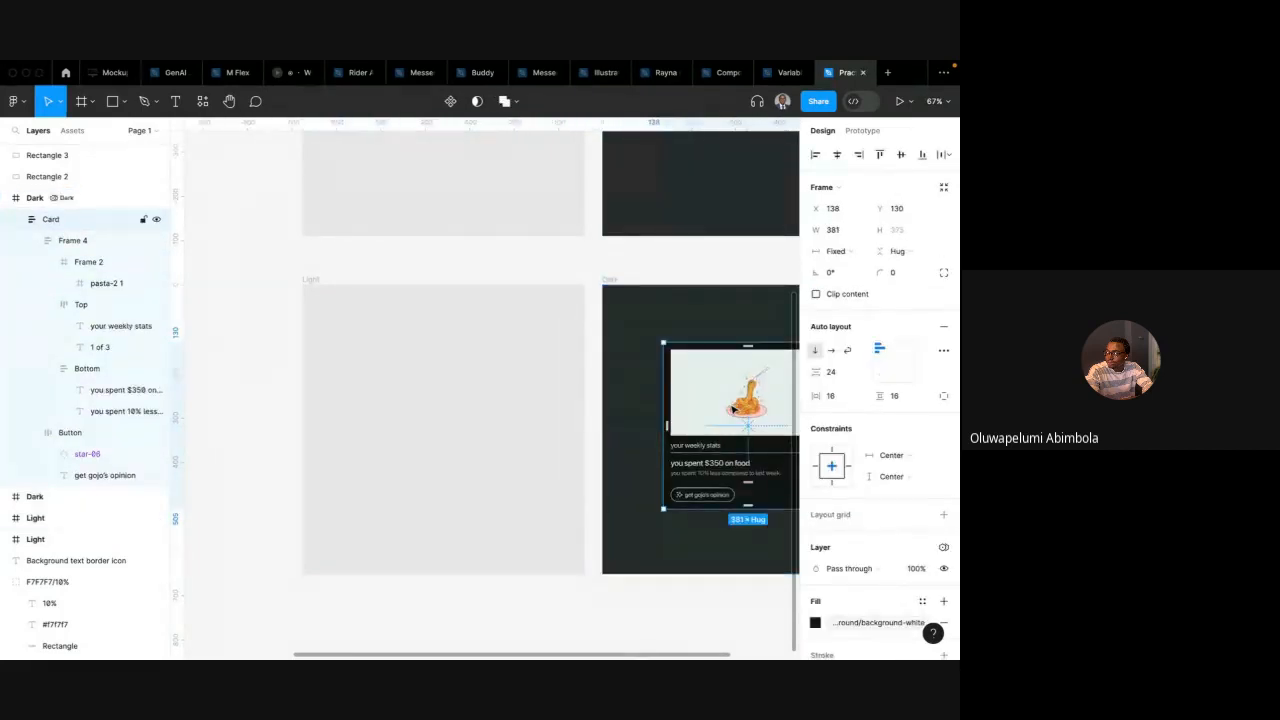
Set the lower Dark frame's Token: Content variable mode to German
{"action": "scroll", "coordinate": [733, 410], "scroll_direction": "right", "scroll_amount": 2}
{"action": "left_click", "coordinate": [476, 266]}
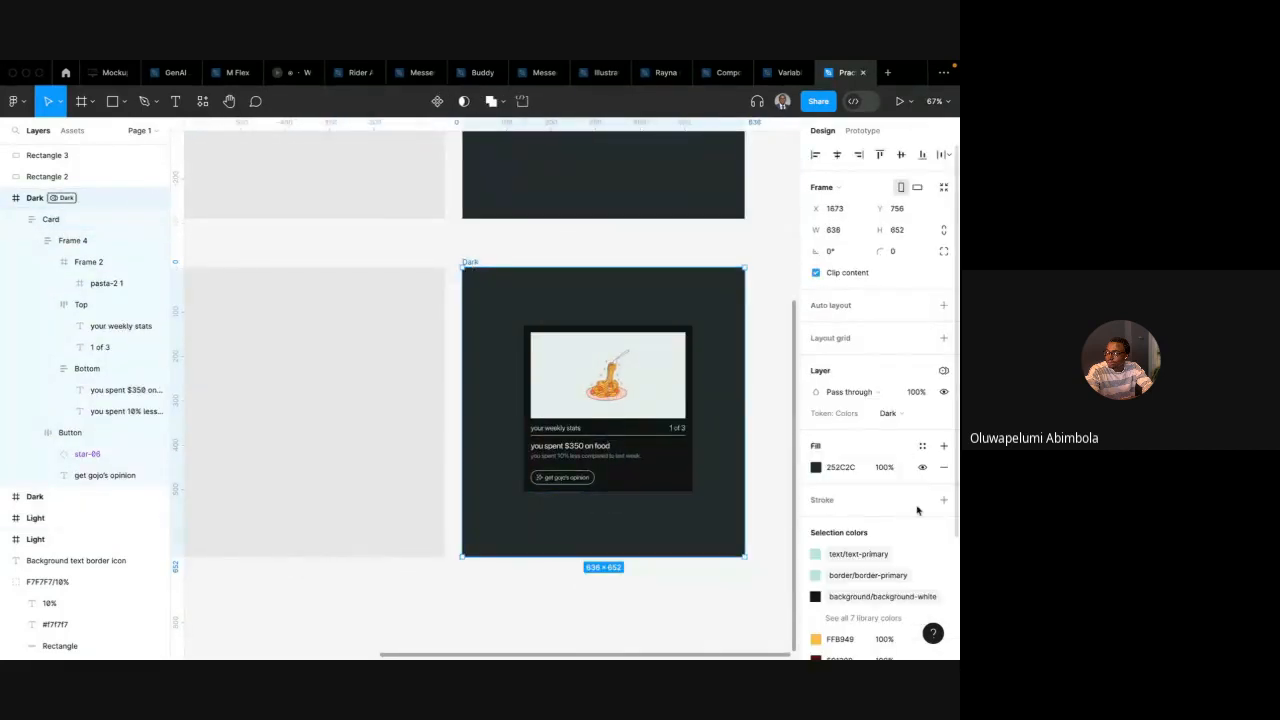
{"action": "left_click", "coordinate": [890, 413]}
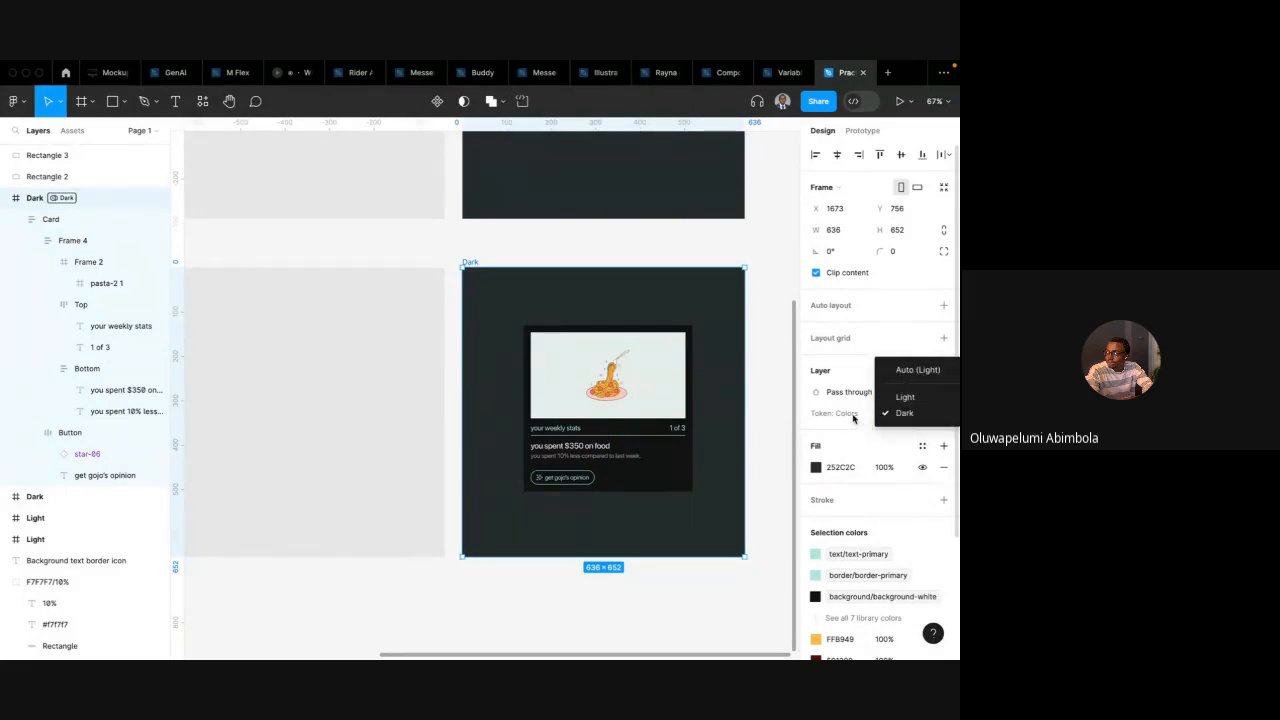
{"action": "left_click", "coordinate": [853, 418]}
{"action": "left_click", "coordinate": [943, 370]}
{"action": "mouse_move", "coordinate": [870, 430]}
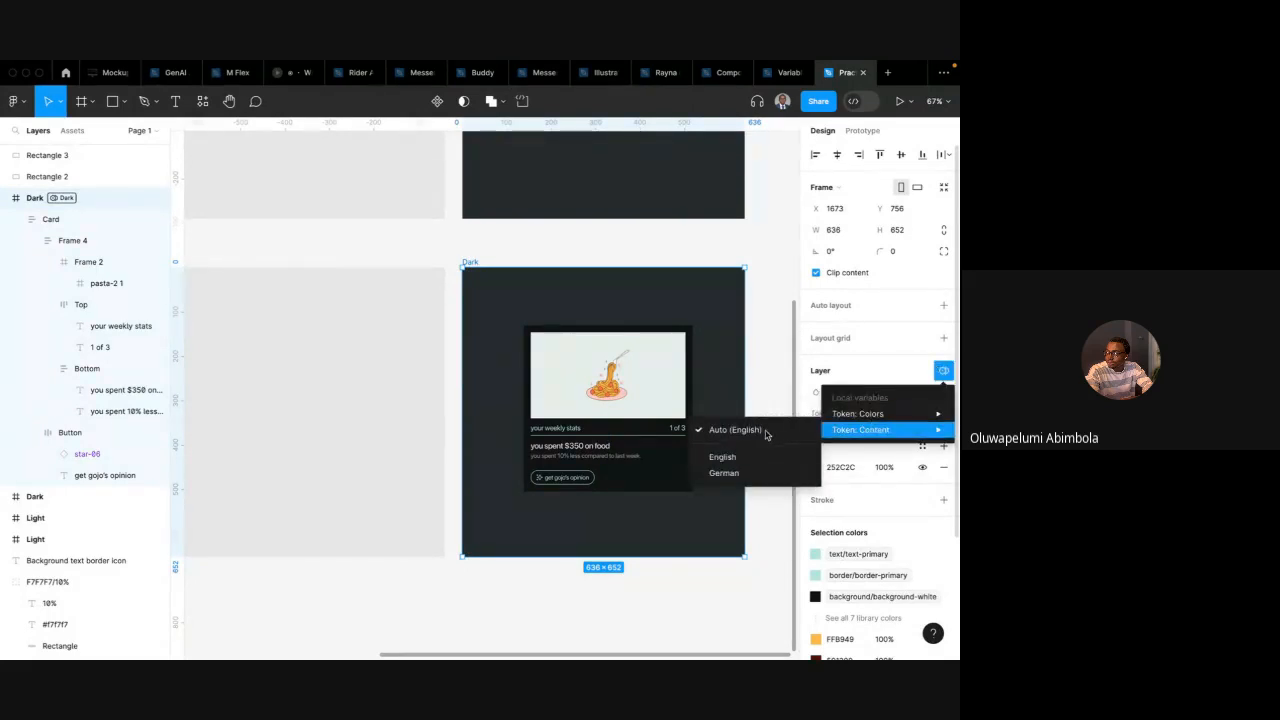
{"action": "left_click", "coordinate": [748, 475]}
{"action": "scroll", "coordinate": [738, 424], "scroll_direction": "left", "scroll_amount": 2}
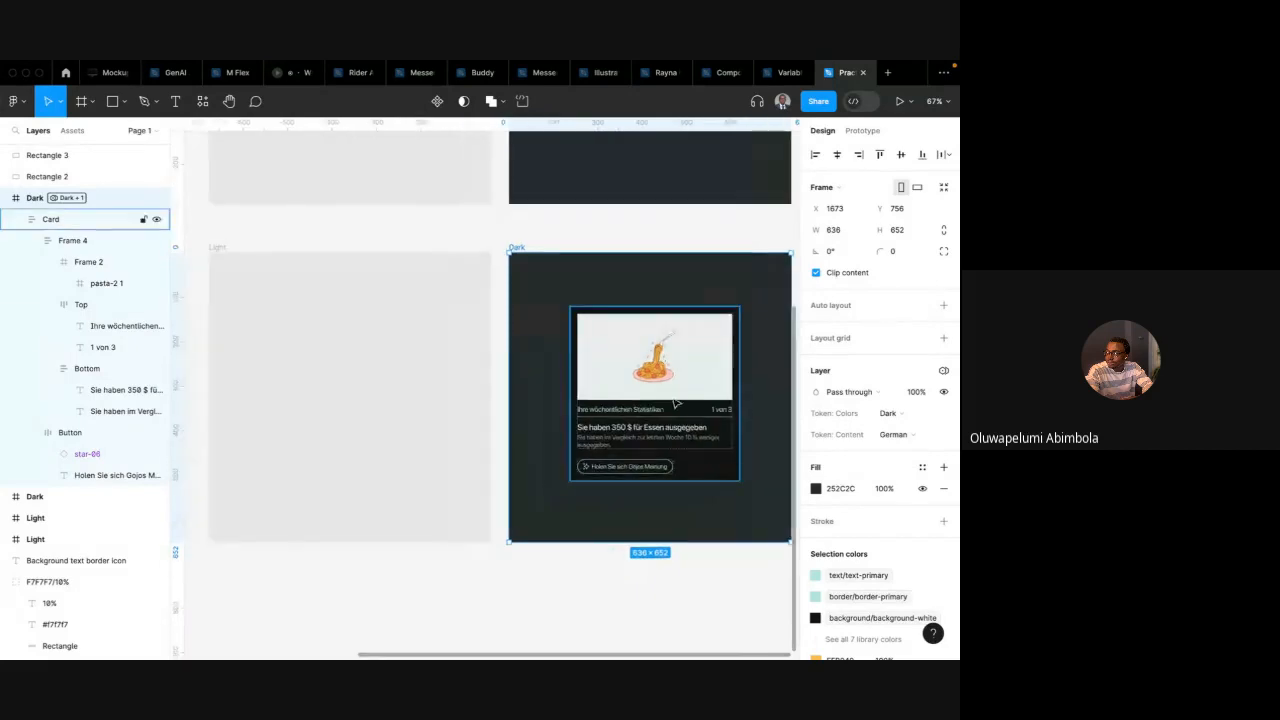
{"action": "scroll", "coordinate": [630, 420], "scroll_direction": "down", "scroll_amount": 3}
{"action": "scroll", "coordinate": [636, 420], "scroll_direction": "up", "scroll_amount": 4}
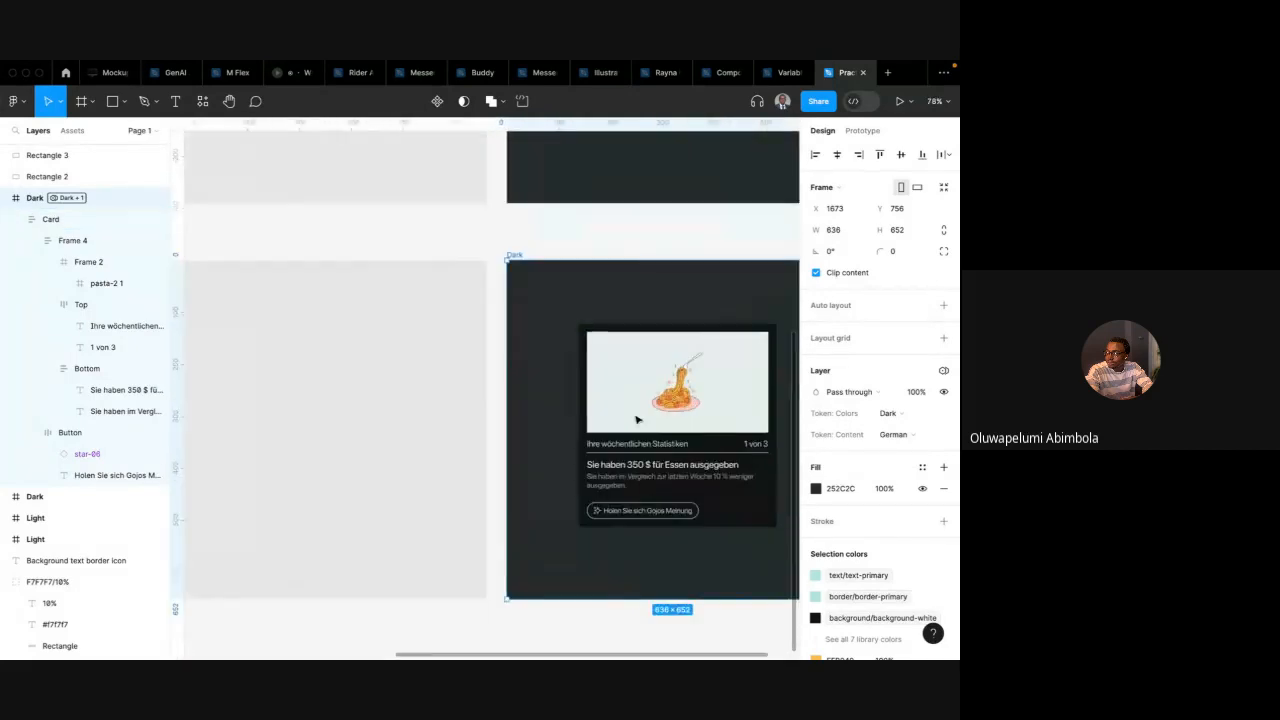
{"action": "left_click_drag", "start_coordinate": [583, 440], "coordinate": [594, 148]}
{"action": "key", "text": "super+z"}
Move the card from the lower Dark frame back into the lower Light frame
{"action": "scroll", "coordinate": [594, 150], "scroll_direction": "up", "scroll_amount": 4}
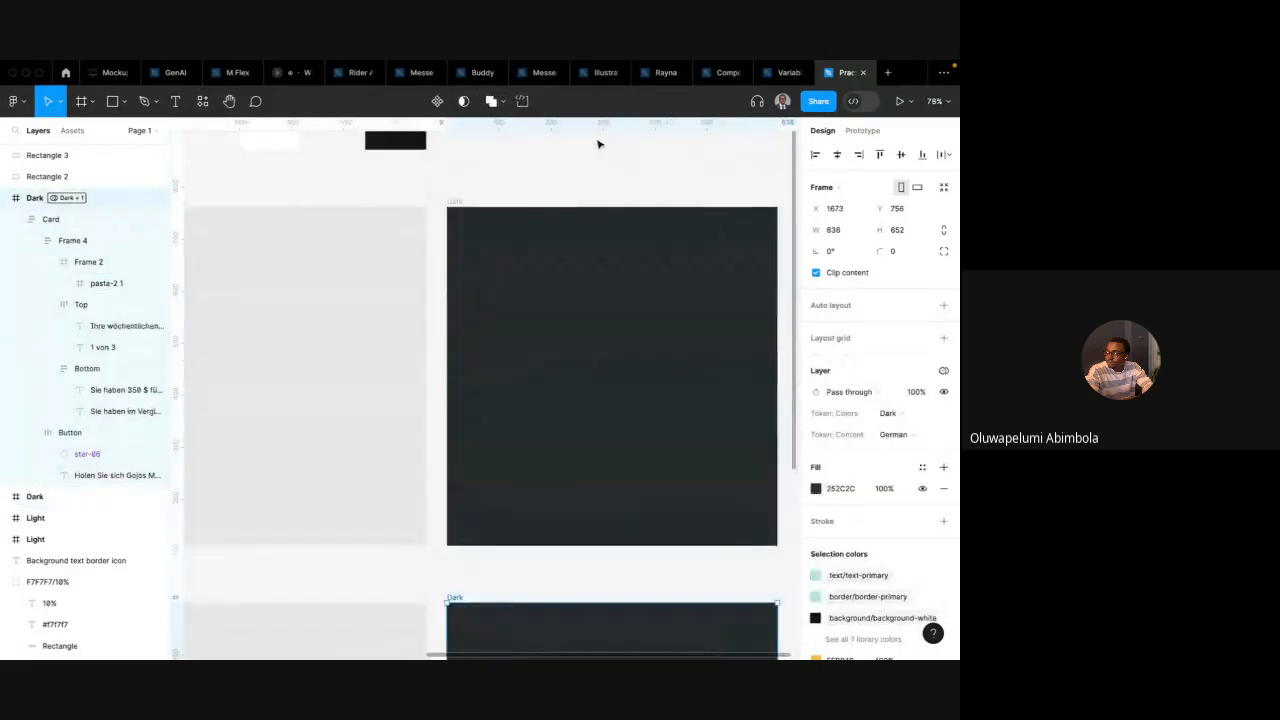
{"action": "scroll", "coordinate": [580, 346], "scroll_direction": "down", "scroll_amount": 3}
{"action": "left_click", "coordinate": [561, 501]}
{"action": "left_click_drag", "start_coordinate": [571, 509], "coordinate": [258, 487]}
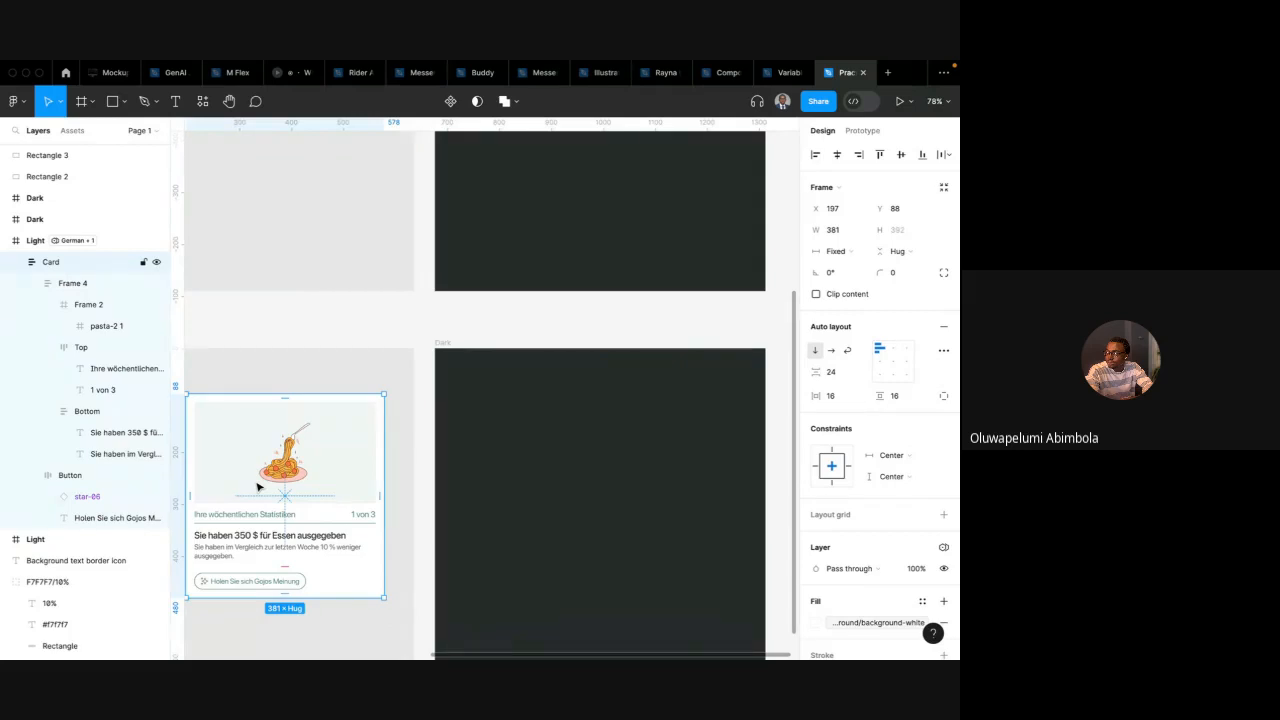
{"action": "scroll", "coordinate": [257, 487], "scroll_direction": "left", "scroll_amount": 2}
{"action": "scroll", "coordinate": [257, 487], "scroll_direction": "down", "scroll_amount": 1}
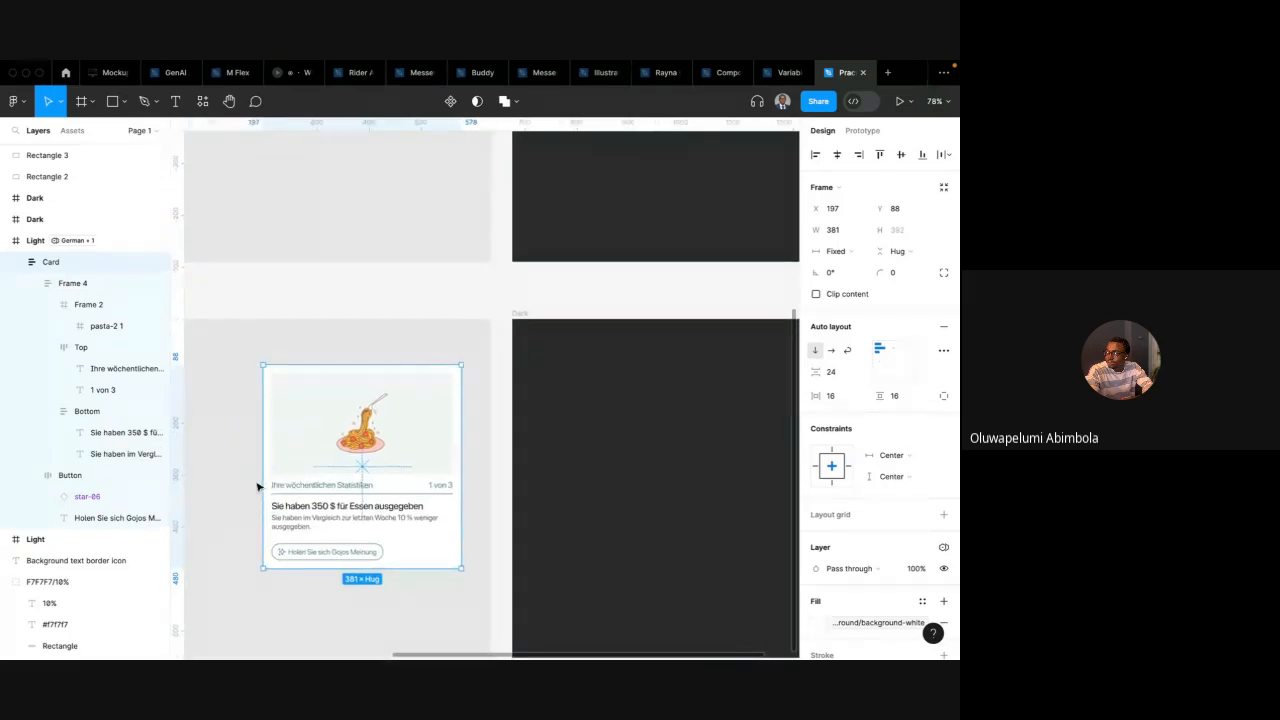
Reposition the card slightly within the lower Light frame
{"action": "scroll", "coordinate": [257, 487], "scroll_direction": "left", "scroll_amount": 2}
{"action": "scroll", "coordinate": [257, 487], "scroll_direction": "down", "scroll_amount": 1}
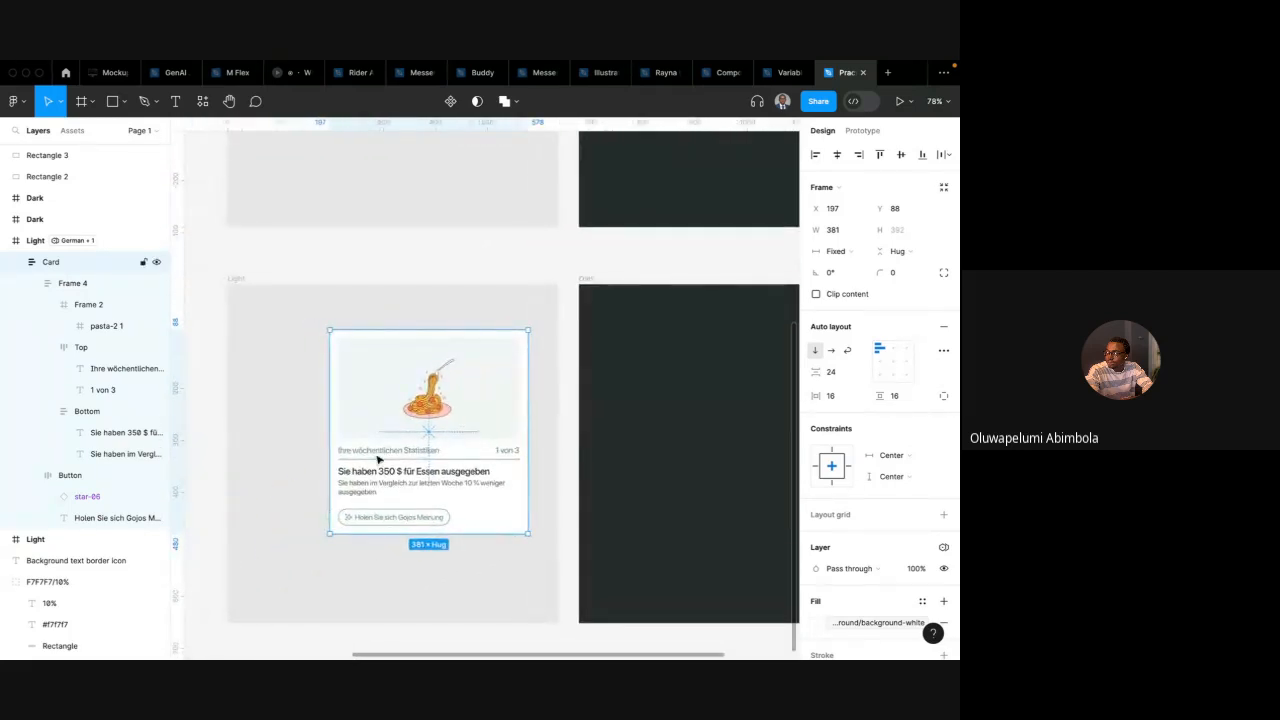
{"action": "left_click_drag", "start_coordinate": [378, 460], "coordinate": [353, 478]}
{"action": "key", "text": "ctrl+Left"}
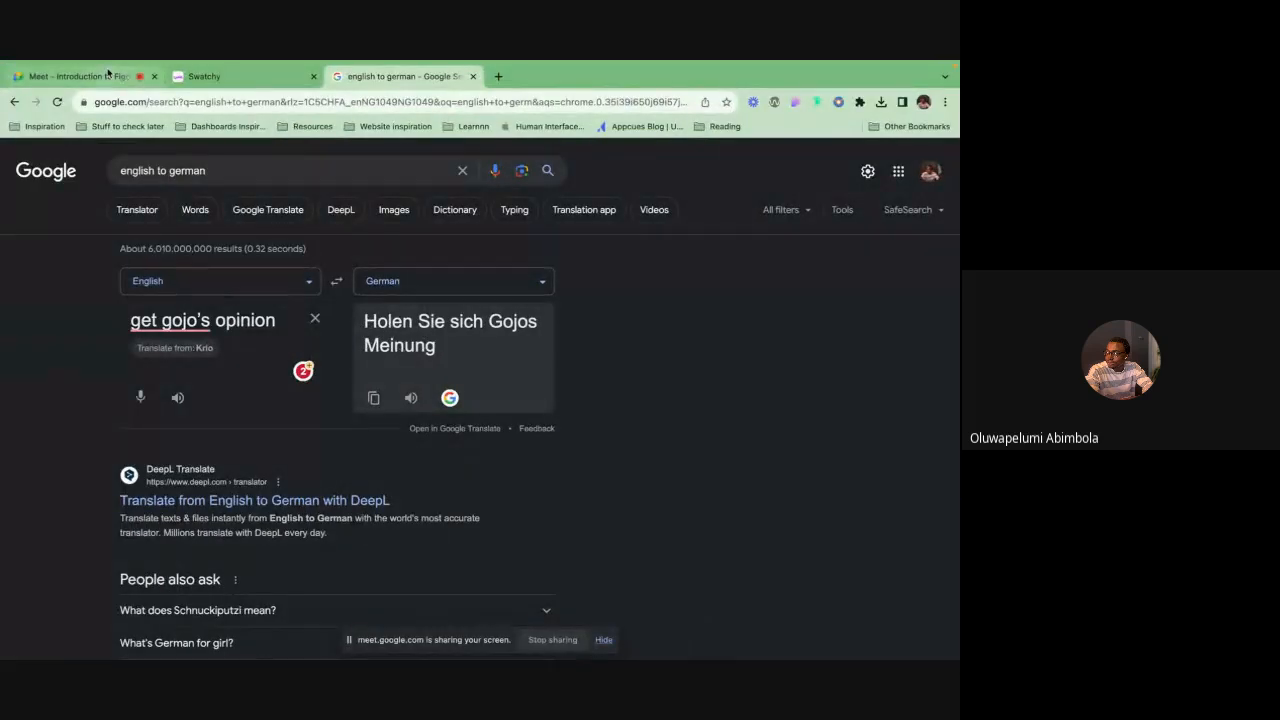
{"action": "left_click", "coordinate": [107, 75]}
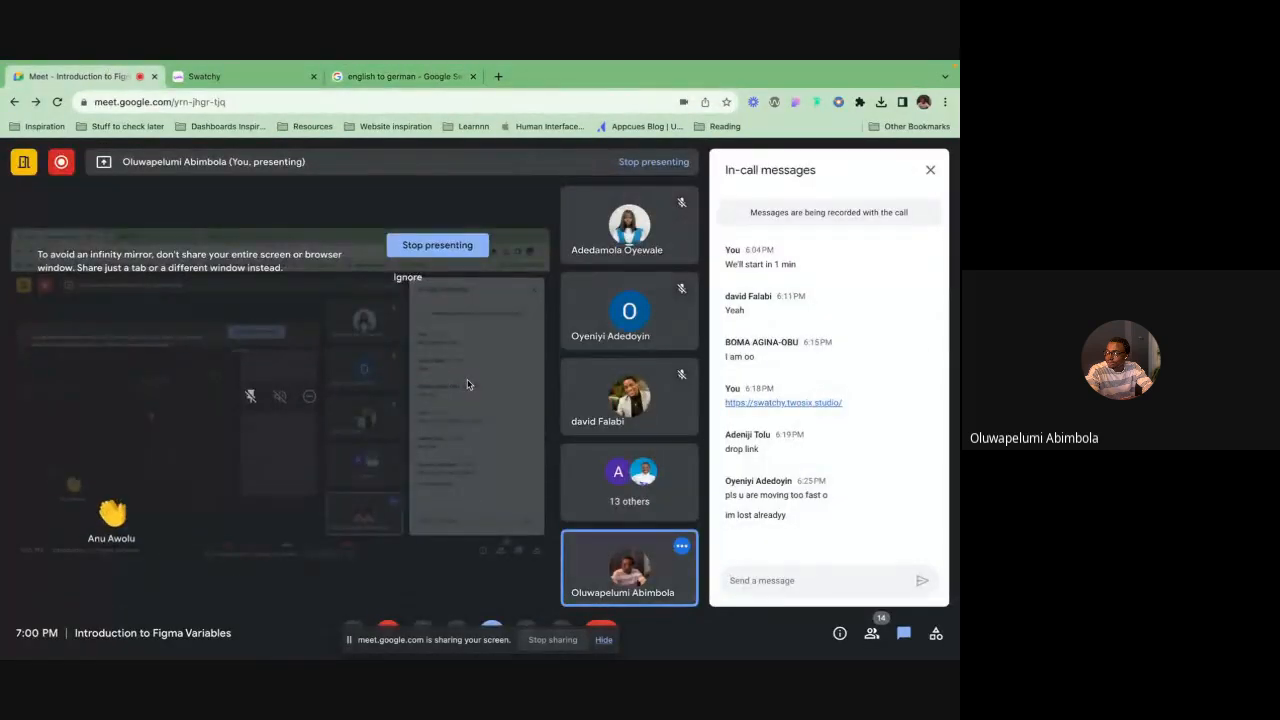
{"action": "key", "text": "ctrl+Right"}
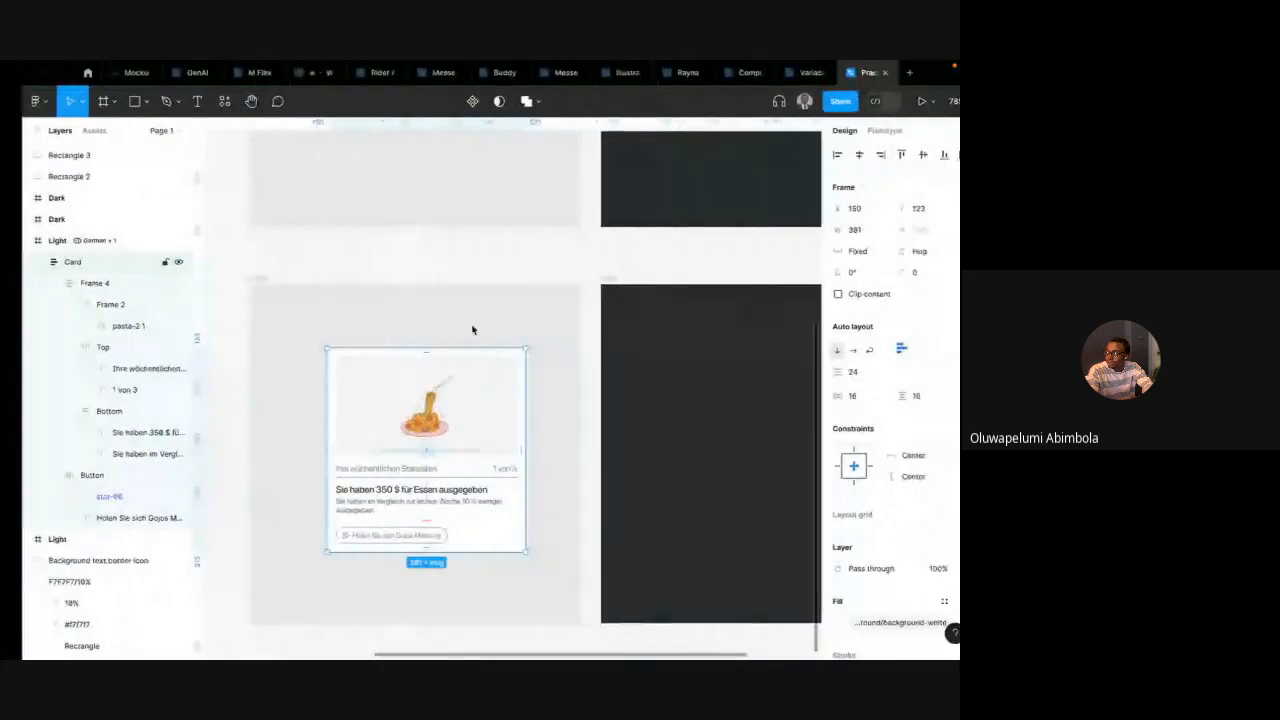
{"action": "left_click", "coordinate": [440, 326]}
{"action": "left_click", "coordinate": [362, 349]}
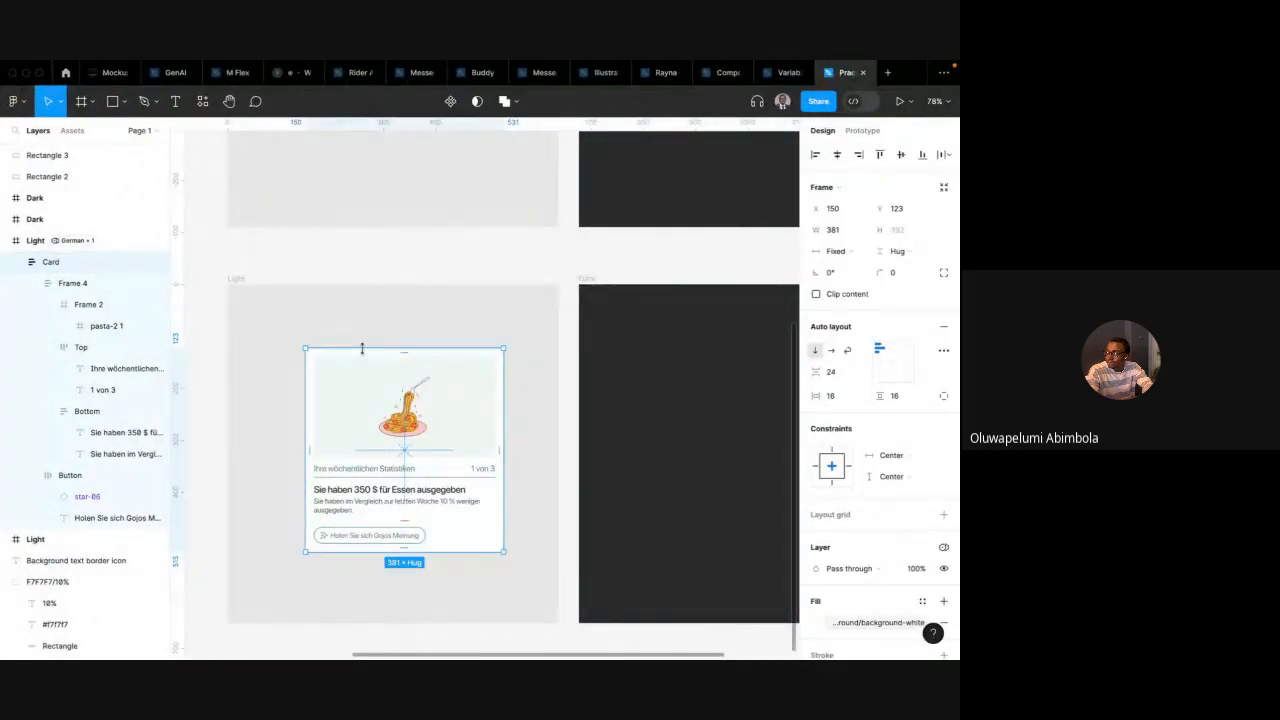
{"action": "scroll", "coordinate": [403, 329], "scroll_direction": "down", "scroll_amount": 5}
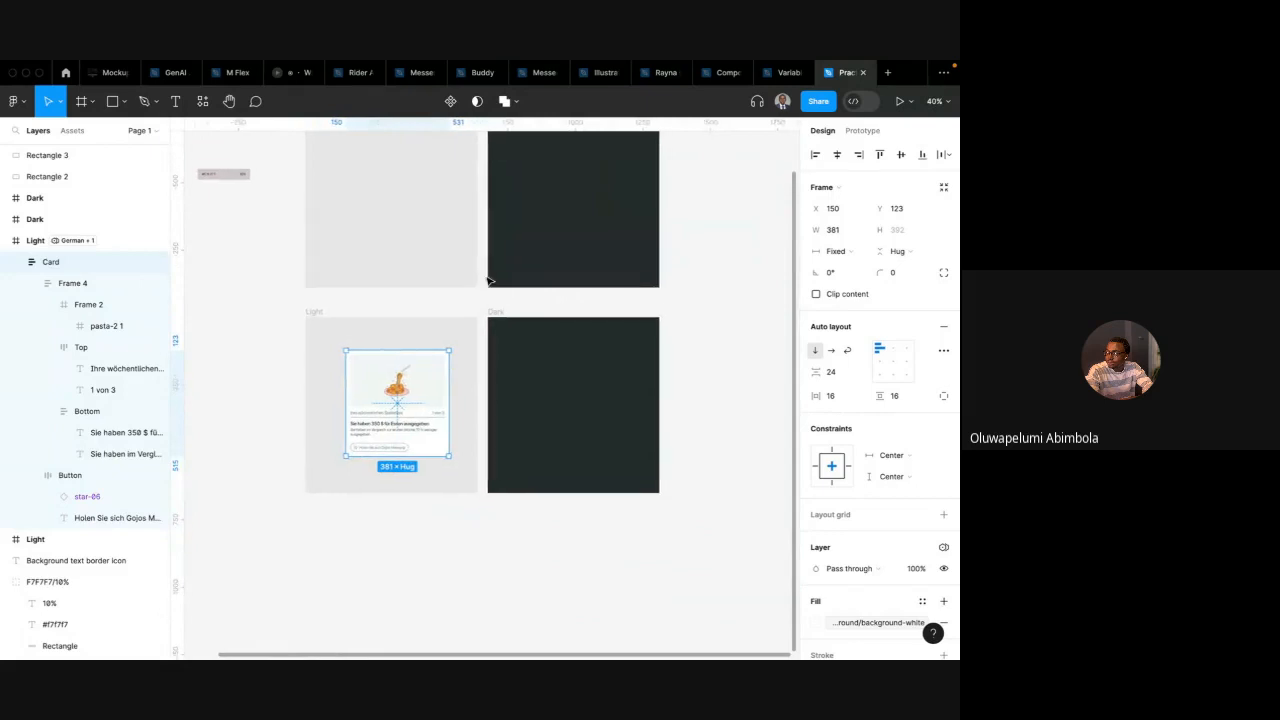
{"action": "scroll", "coordinate": [490, 281], "scroll_direction": "up", "scroll_amount": 1}
{"action": "left_click", "coordinate": [470, 227]}
{"action": "scroll", "coordinate": [677, 217], "scroll_direction": "up", "scroll_amount": 1}
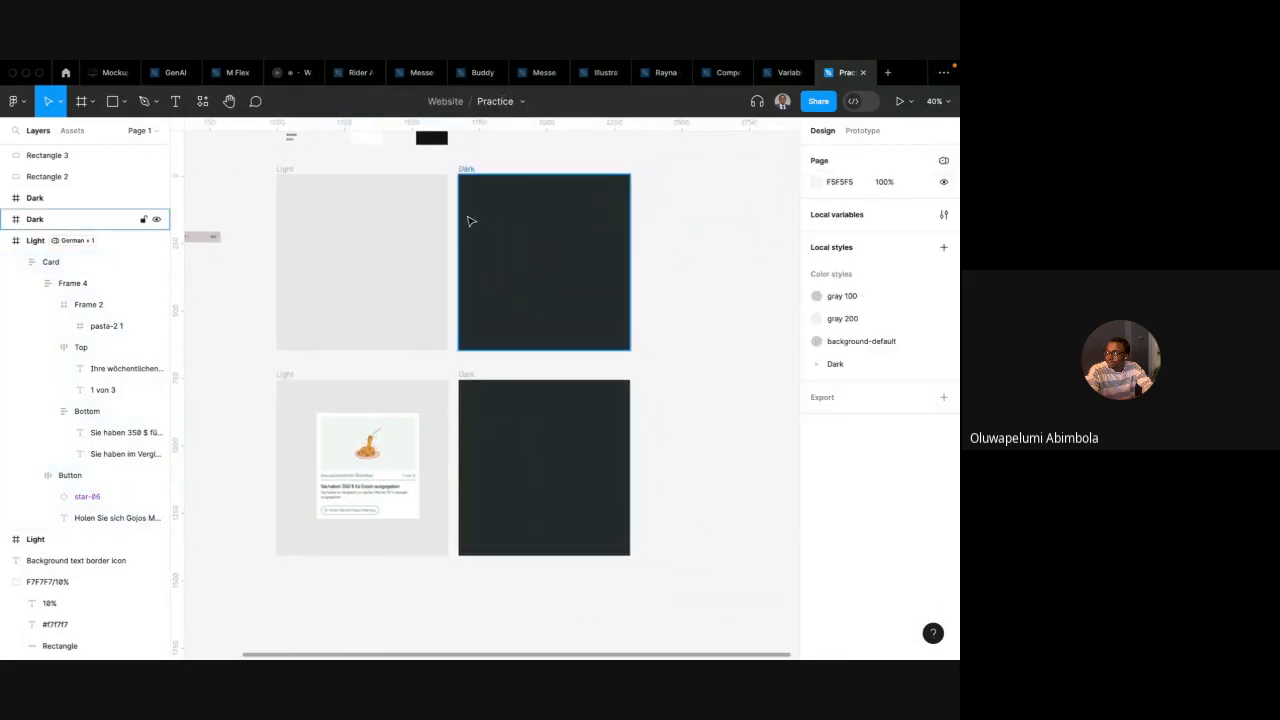
{"action": "scroll", "coordinate": [470, 218], "scroll_direction": "left", "scroll_amount": 2}
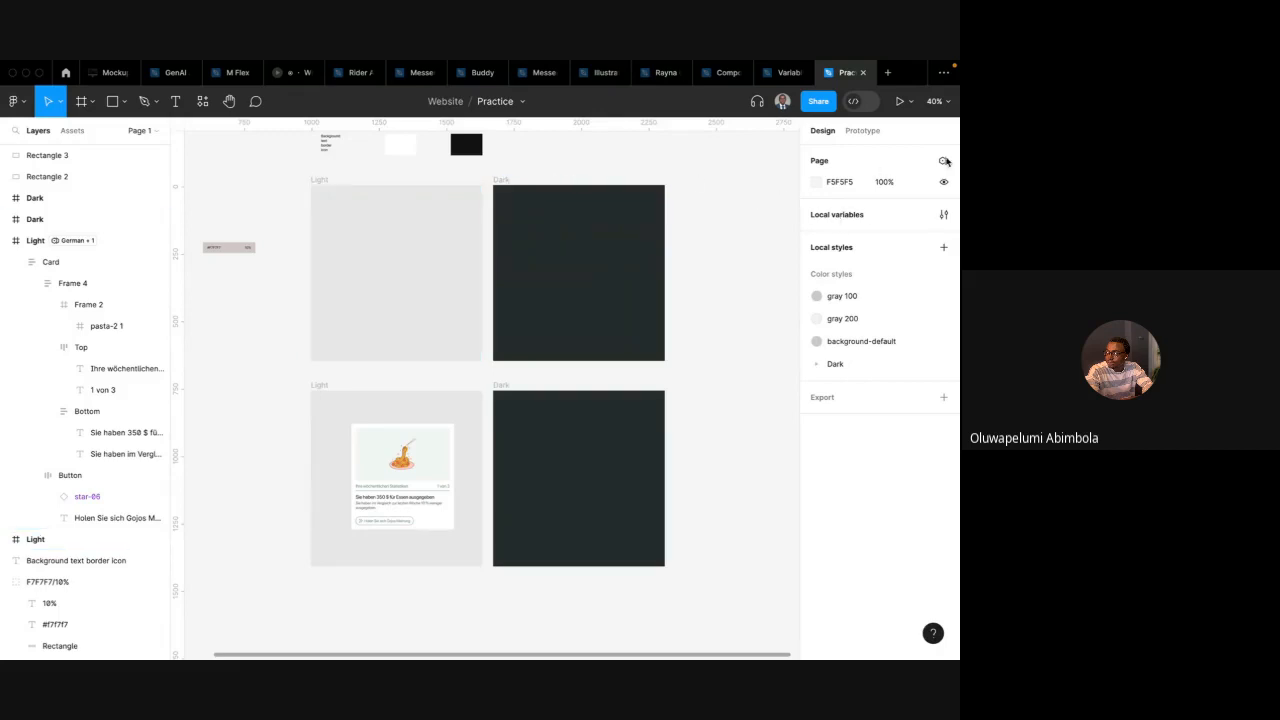
Open the local variables and create a new variable collection named Primitives: Spacing
{"action": "left_click", "coordinate": [943, 216]}
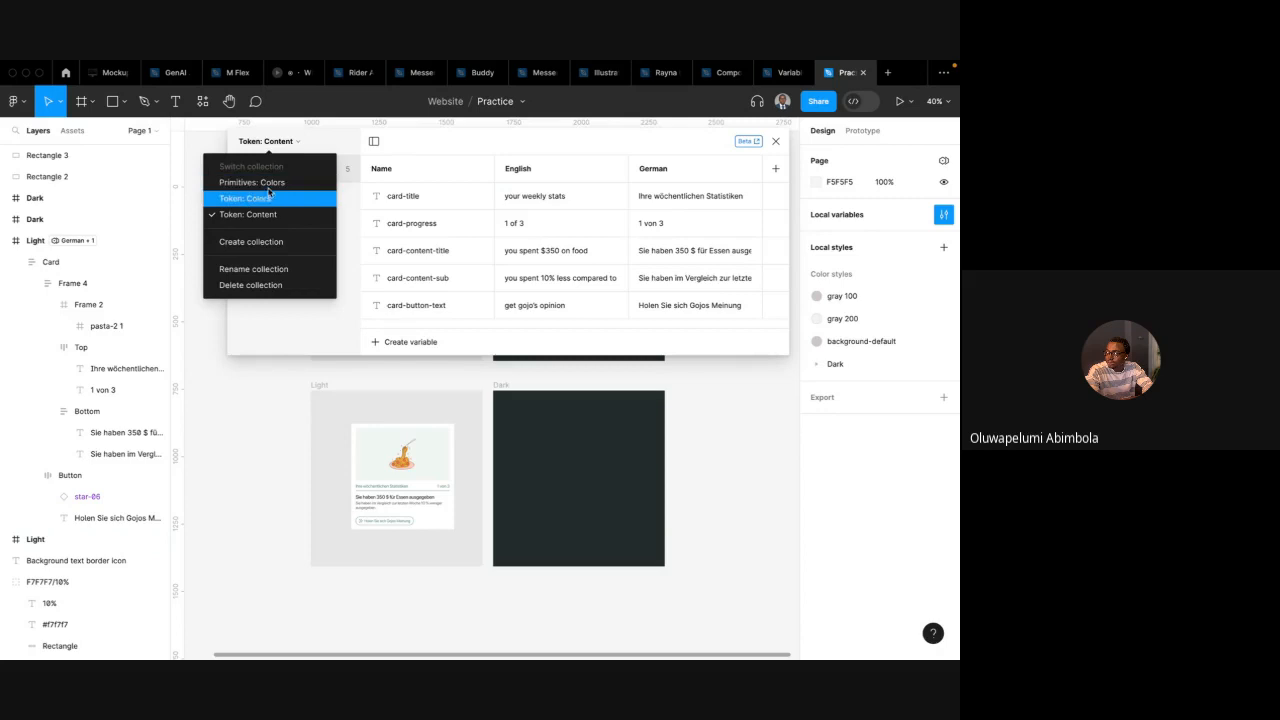
{"action": "left_click", "coordinate": [276, 184]}
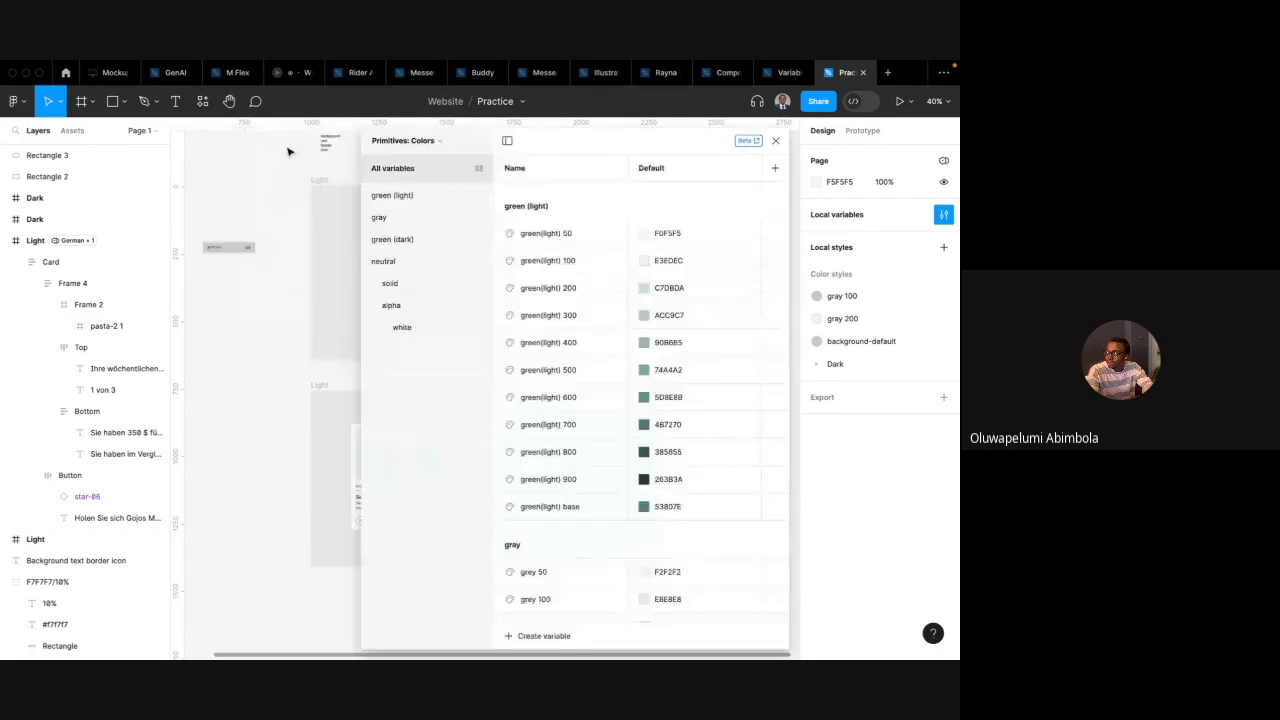
{"action": "left_click", "coordinate": [402, 140]}
{"action": "left_click", "coordinate": [380, 268]}
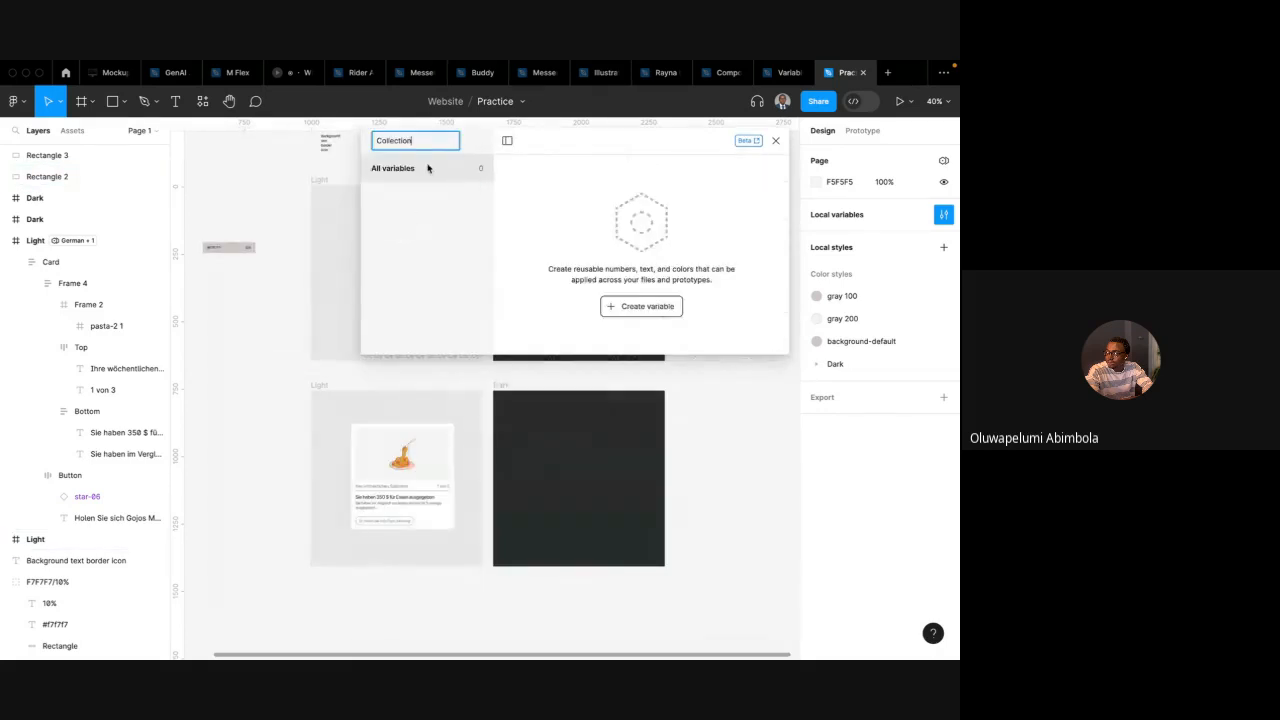
{"action": "type", "text": "Primitives: Spacing"}
{"action": "key", "text": "Return"}
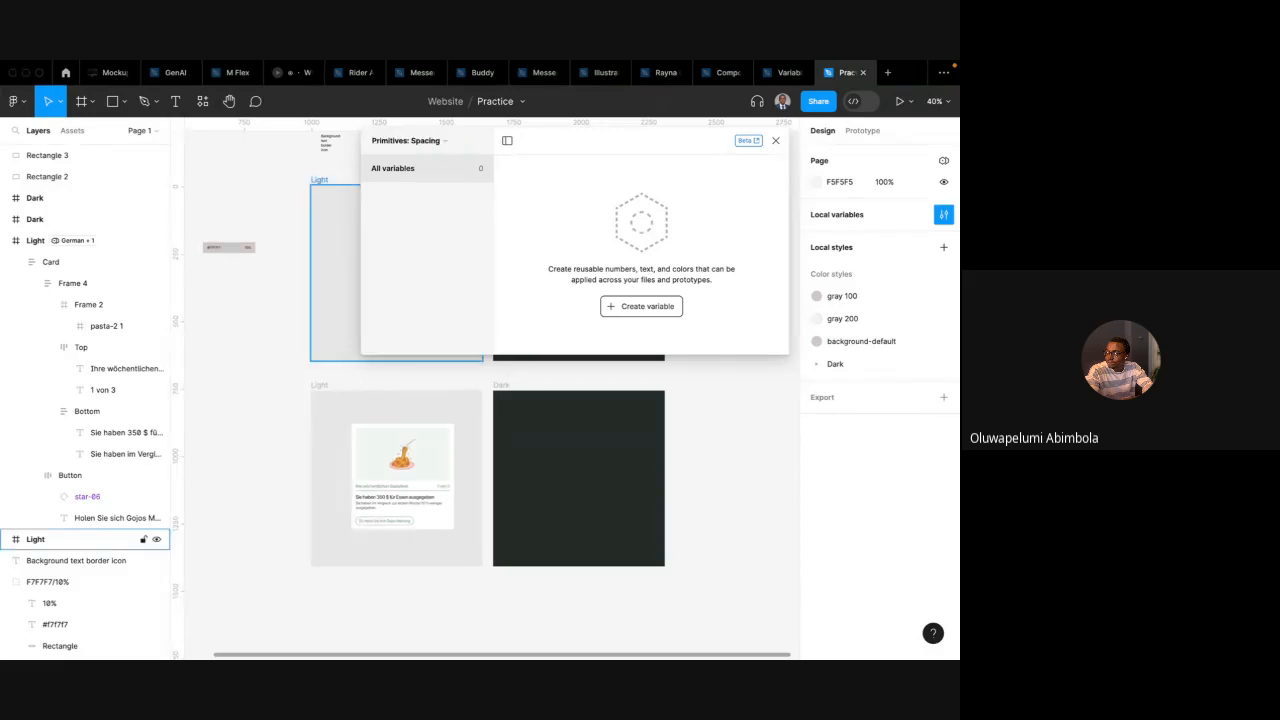
Create a number variable named 0 with a value of 0
{"action": "left_click", "coordinate": [626, 311]}
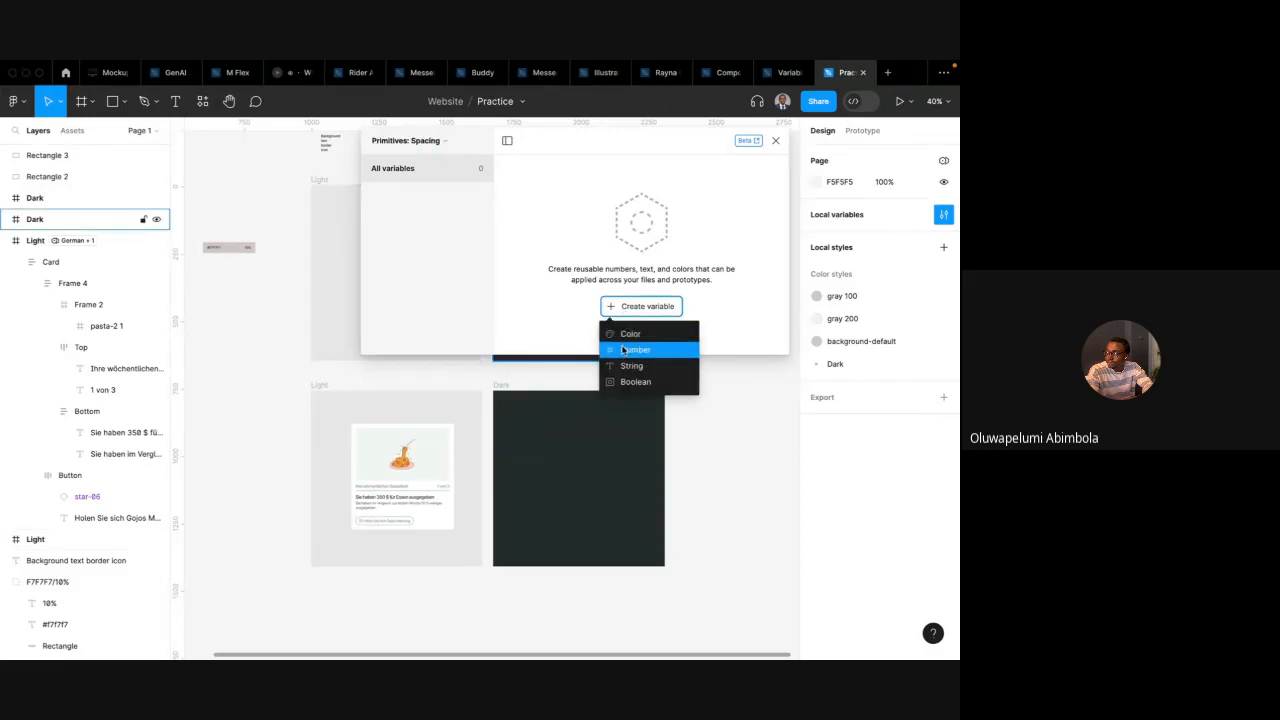
{"action": "left_click", "coordinate": [635, 350]}
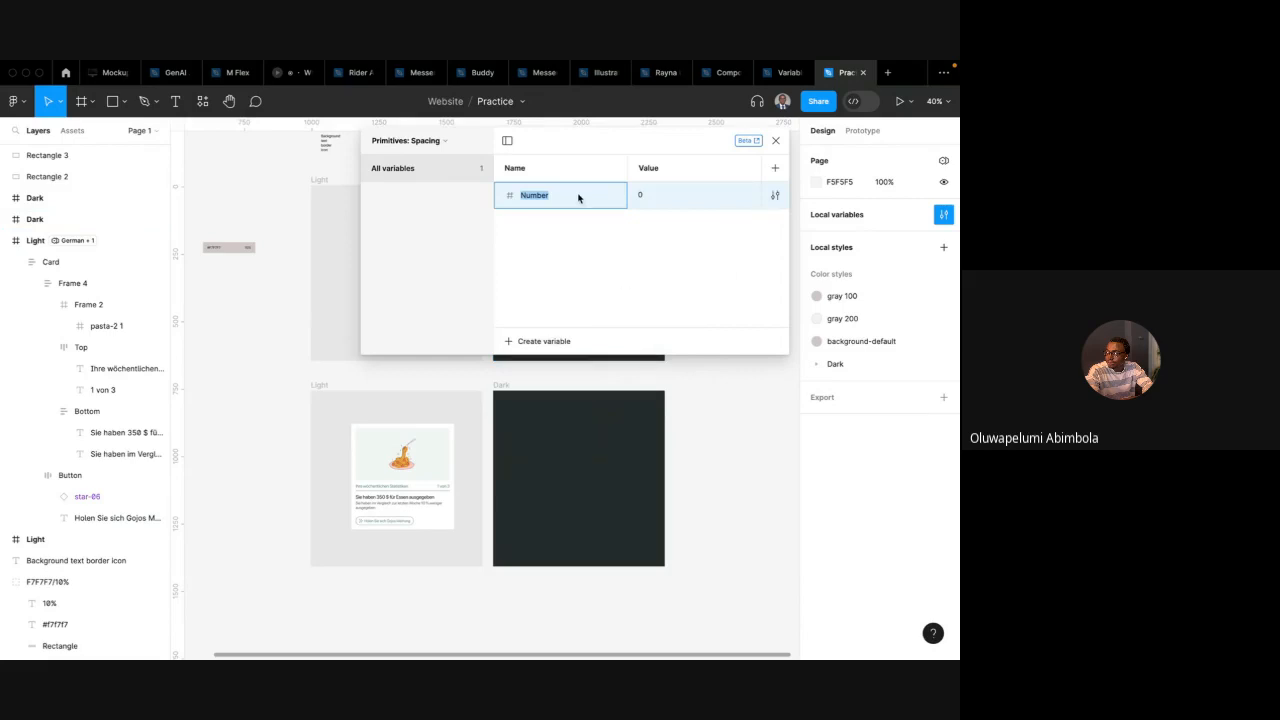
{"action": "type", "text": "0"}
{"action": "left_click", "coordinate": [640, 196]}
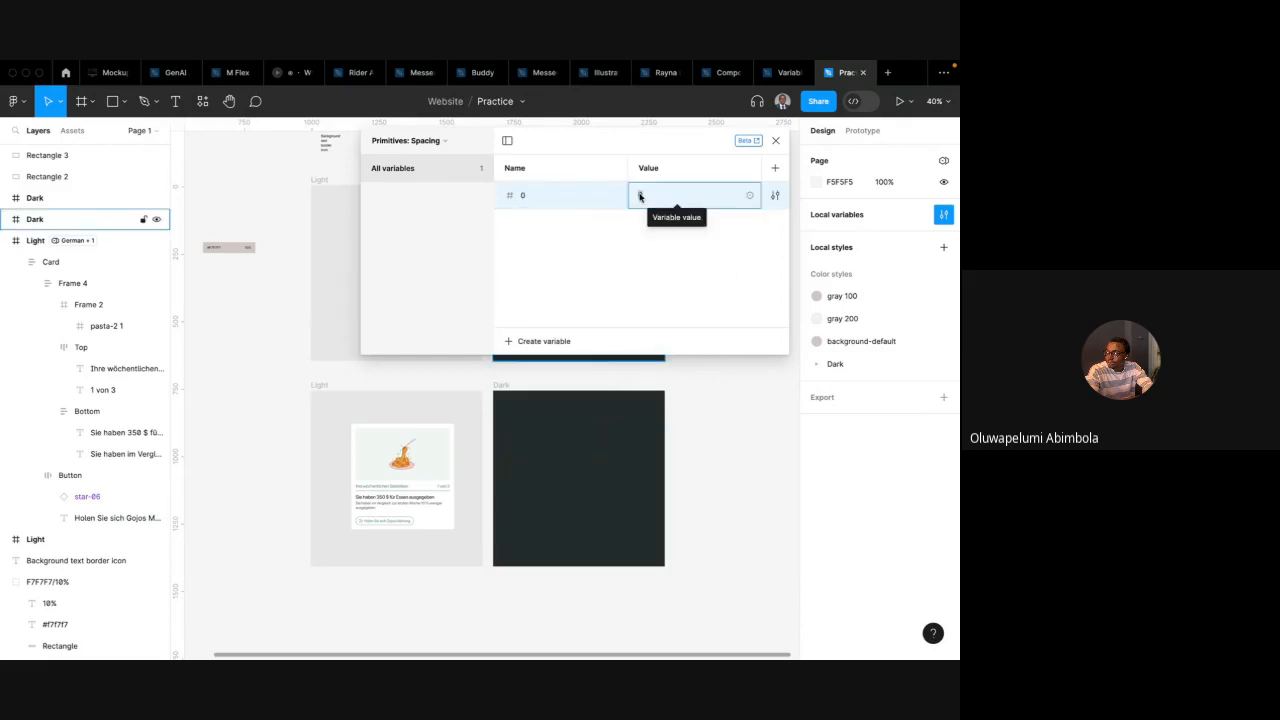
{"action": "key", "text": "Return"}
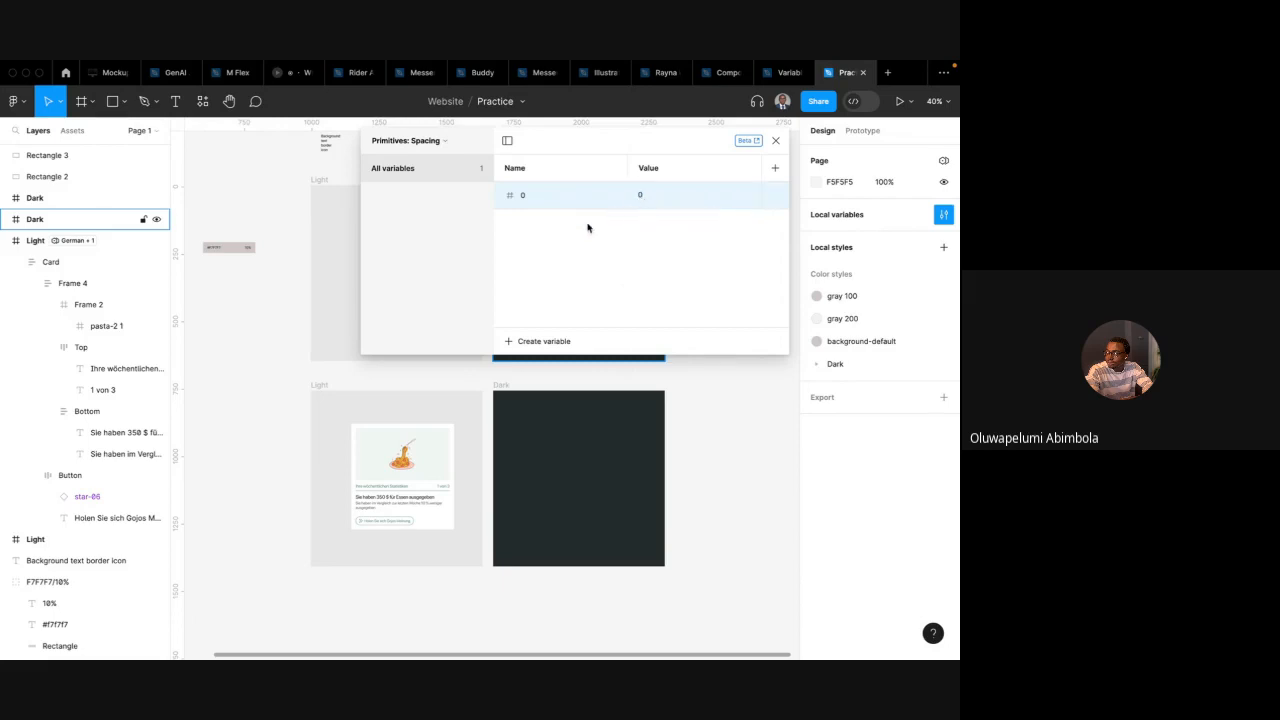
Create a number variable named 1 with a value of 2
{"action": "left_click", "coordinate": [522, 341]}
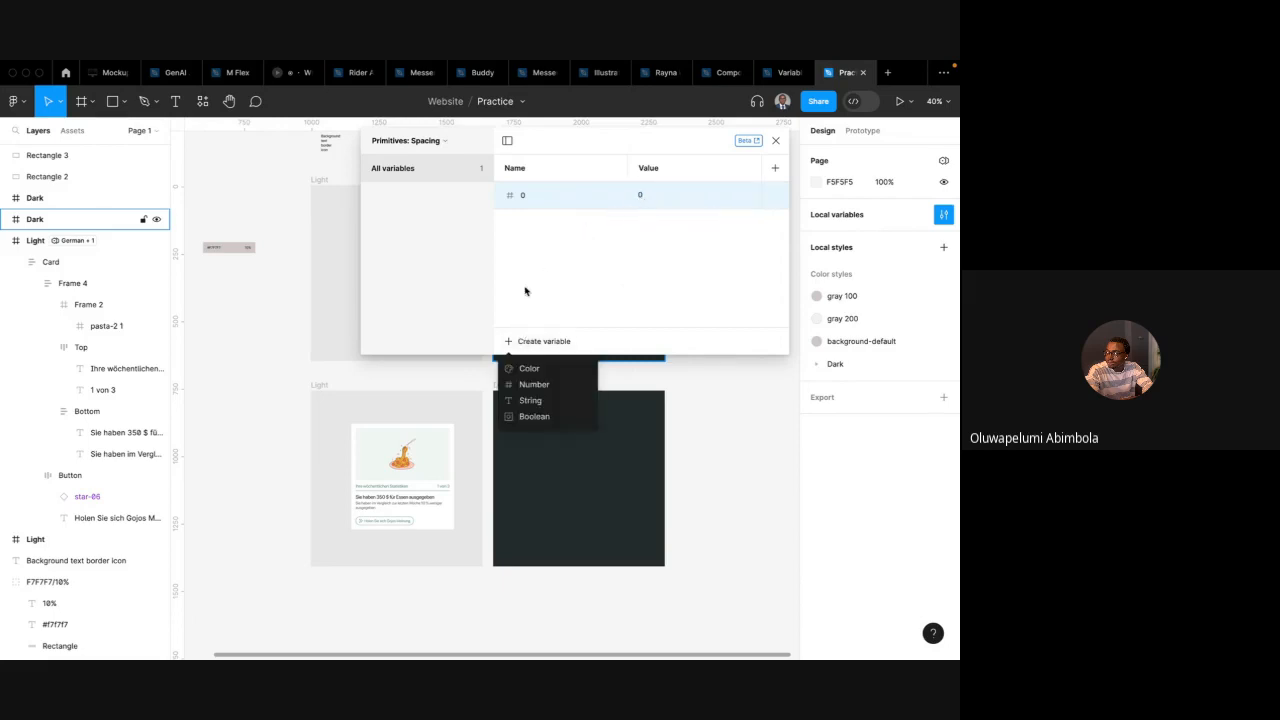
{"action": "left_click", "coordinate": [533, 384]}
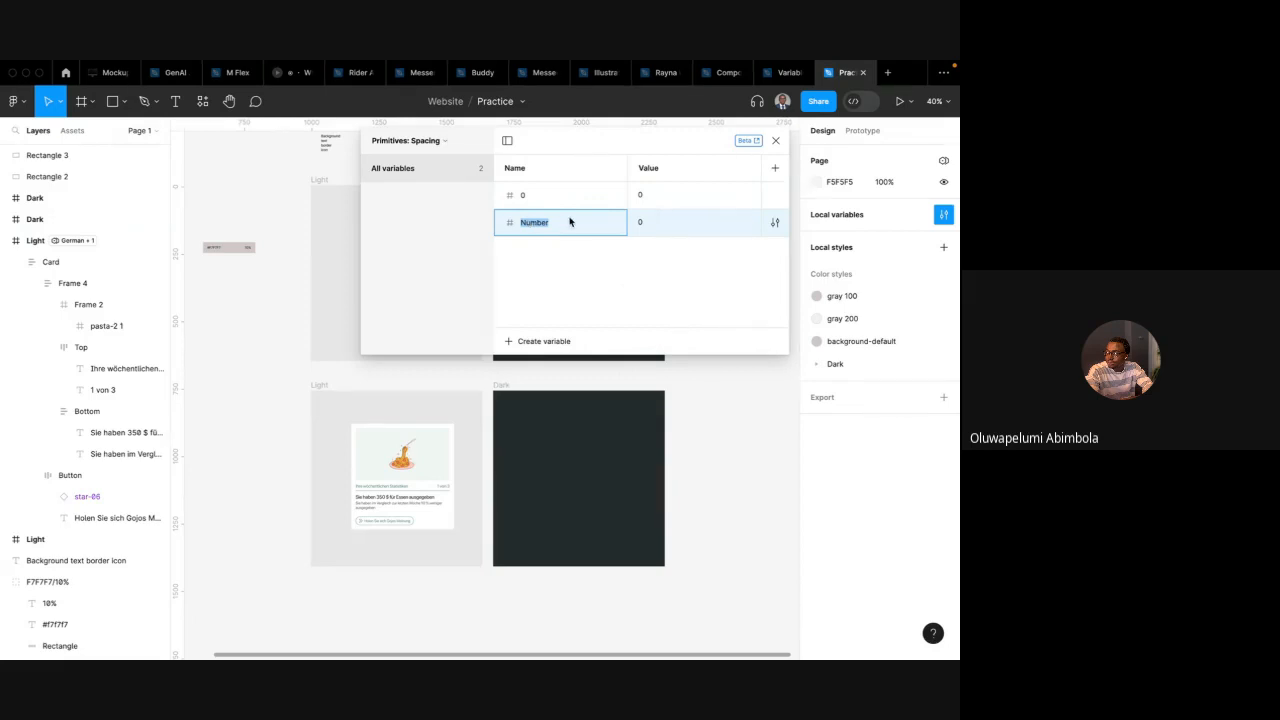
{"action": "type", "text": "1"}
{"action": "left_click", "coordinate": [641, 223]}
{"action": "type", "text": "2"}
{"action": "key", "text": "Return"}
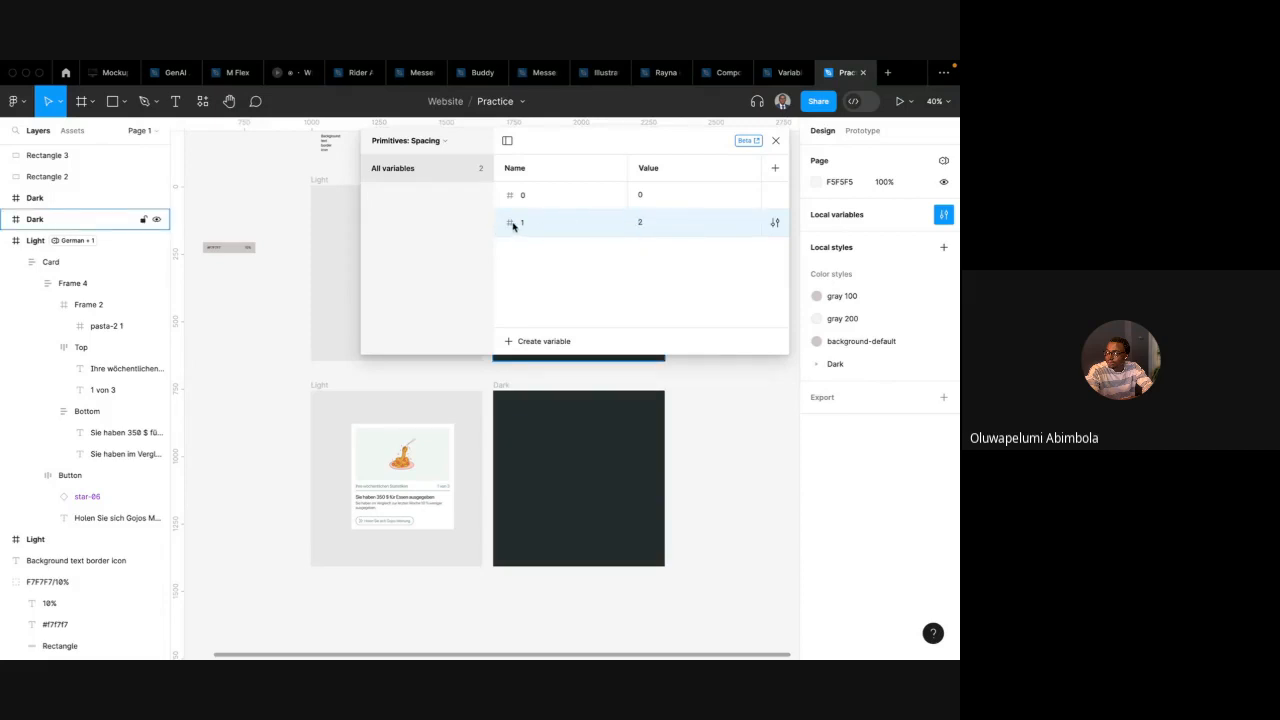
Create a number variable named 2 with a value of 4
{"action": "left_click", "coordinate": [530, 341]}
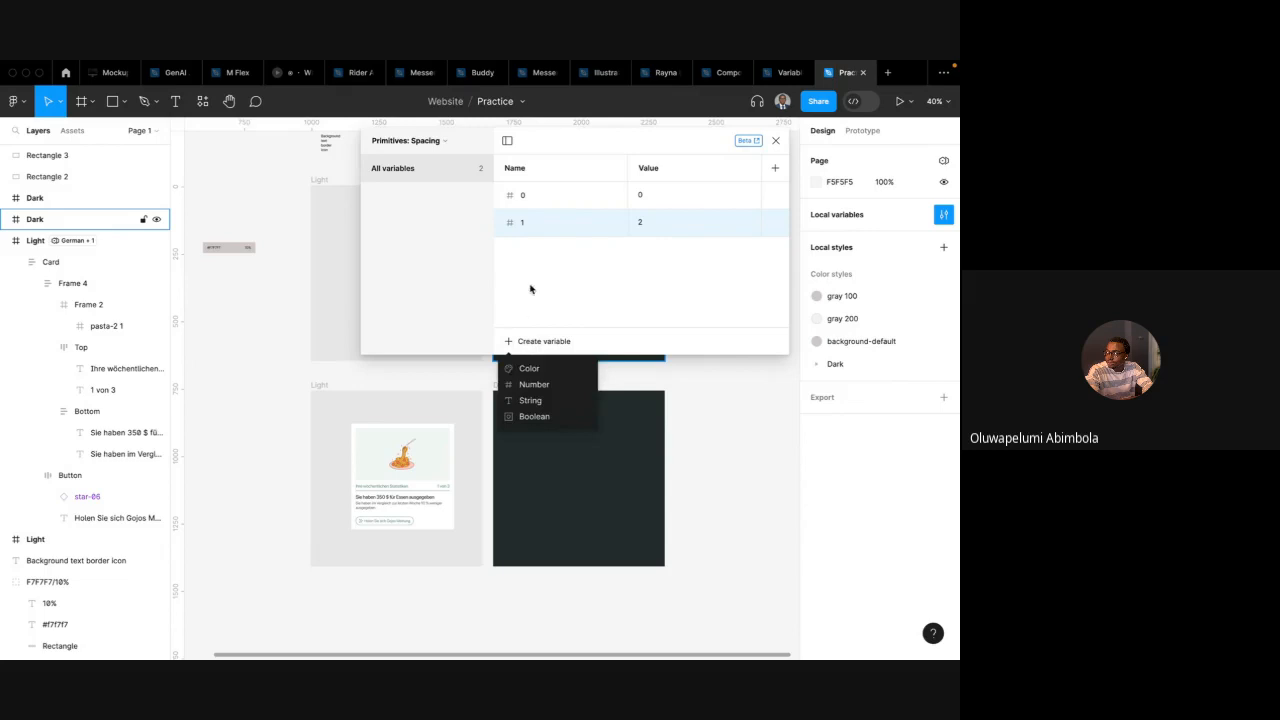
{"action": "left_click", "coordinate": [545, 384]}
{"action": "type", "text": "2"}
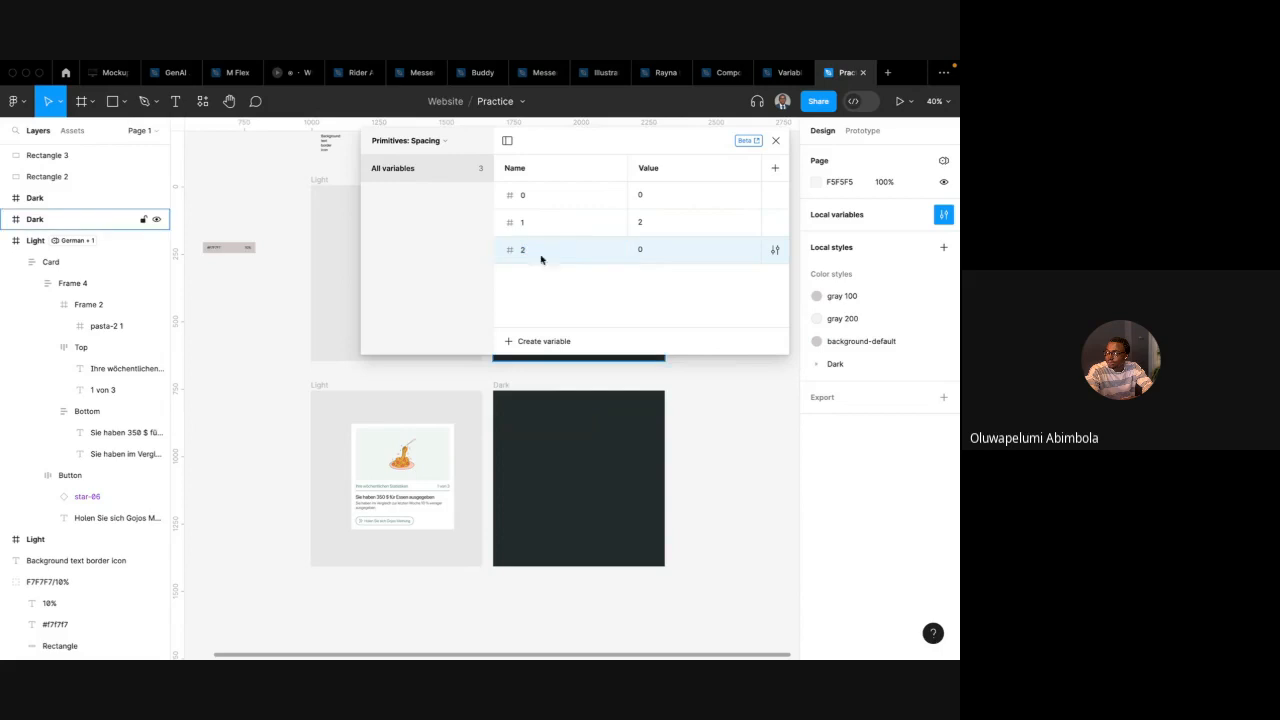
{"action": "left_click", "coordinate": [636, 250]}
{"action": "type", "text": "4"}
{"action": "key", "text": "Return"}
Duplicate variable 2, rename the copy 3 and set its value to 6
{"action": "right_click", "coordinate": [601, 257]}
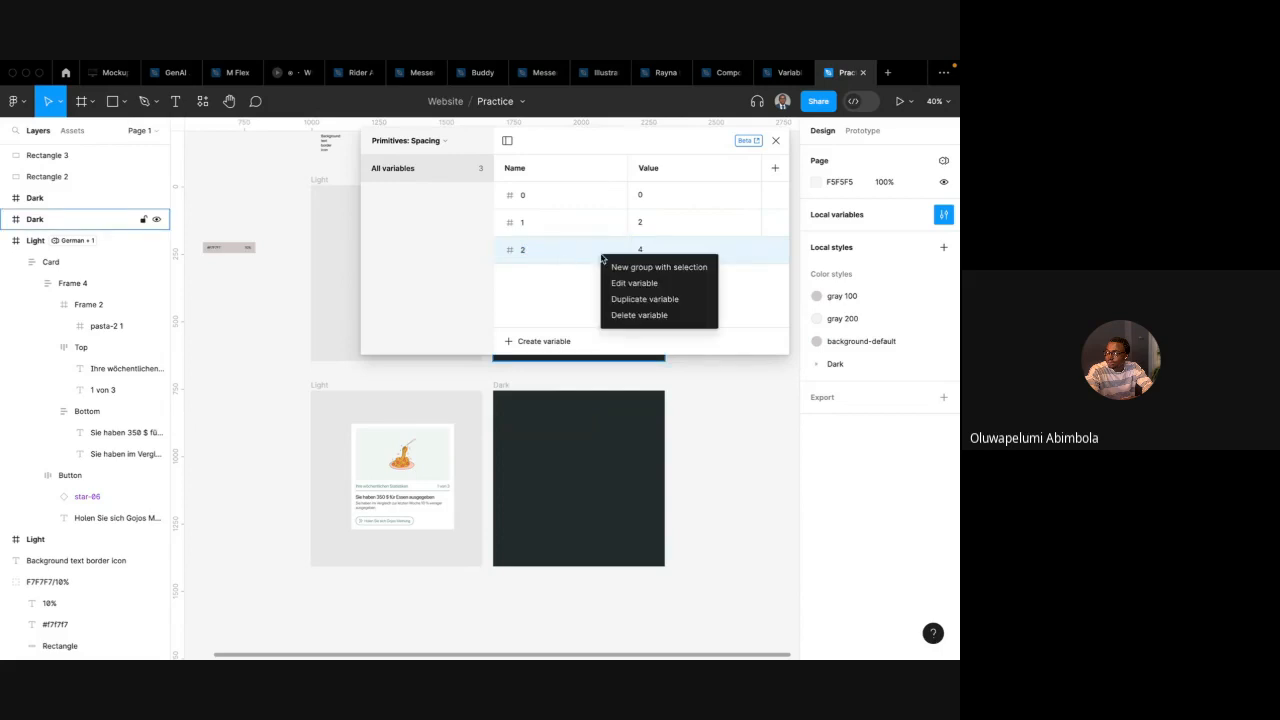
{"action": "left_click", "coordinate": [636, 299]}
{"action": "left_click", "coordinate": [643, 281]}
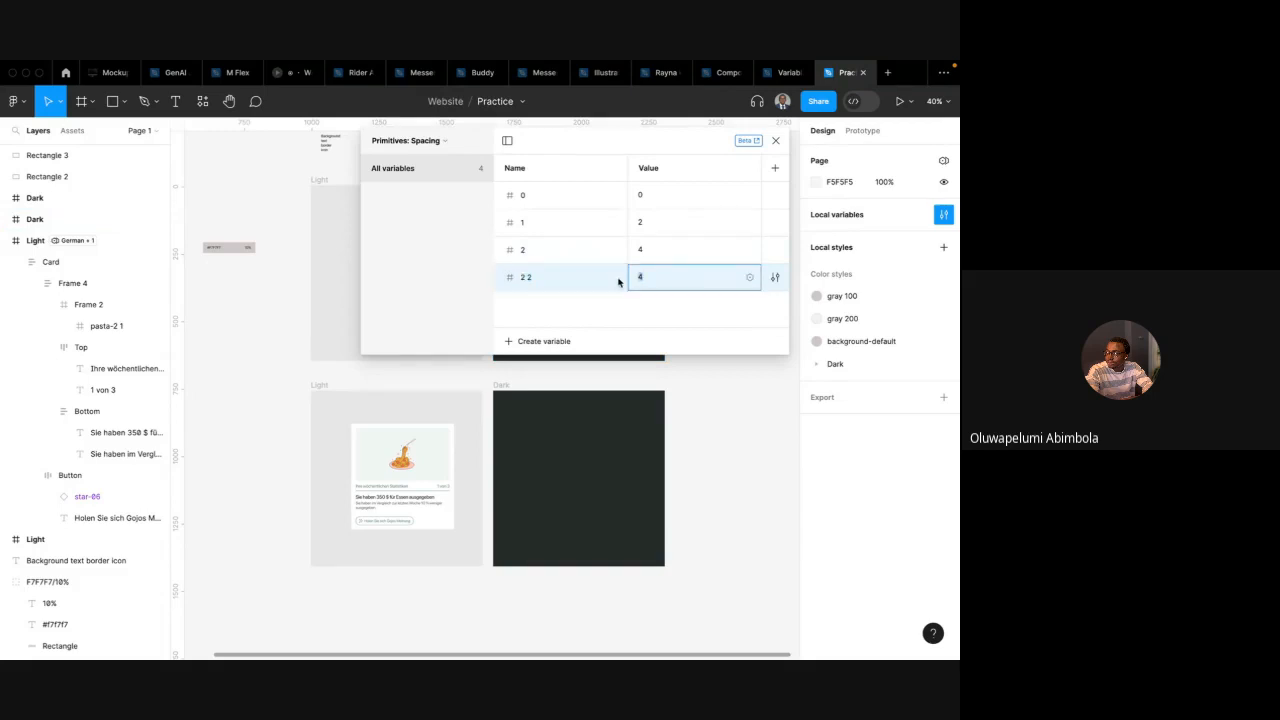
{"action": "left_click", "coordinate": [615, 282]}
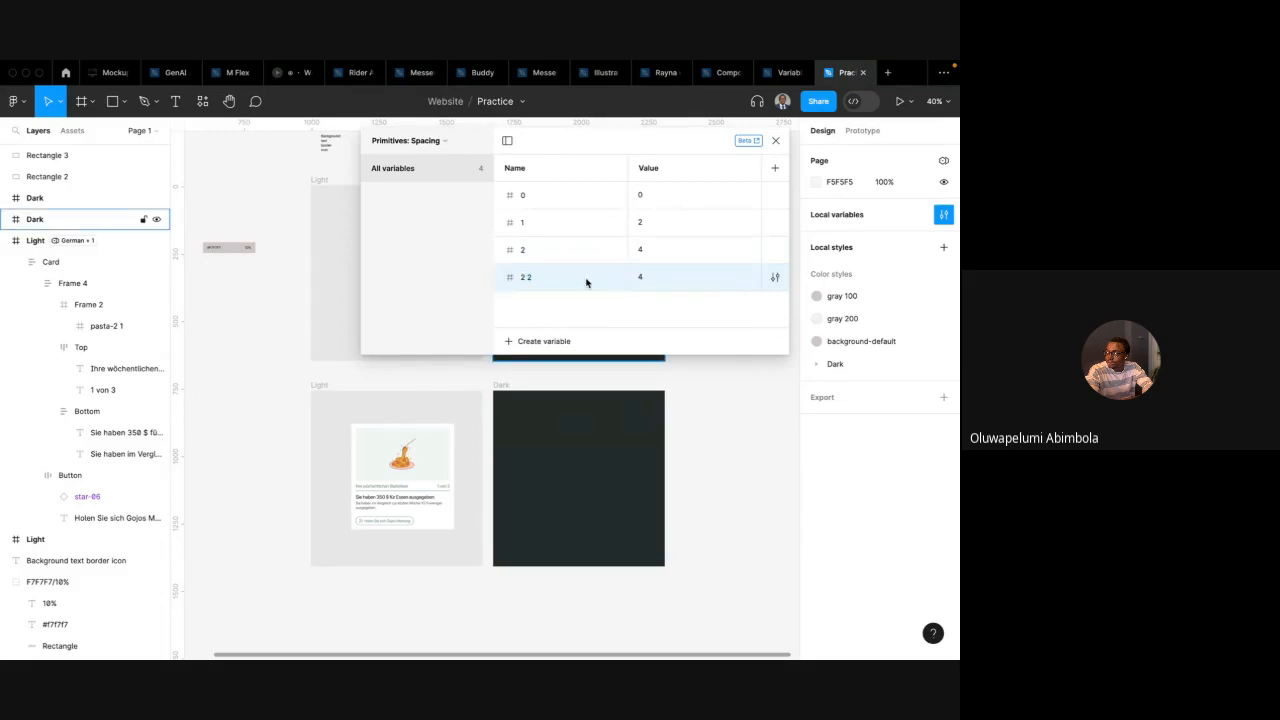
{"action": "key", "text": "super+v"}
{"action": "key", "text": "super+z"}
{"action": "double_click", "coordinate": [533, 283]}
{"action": "type", "text": "3"}
{"action": "left_click", "coordinate": [640, 277]}
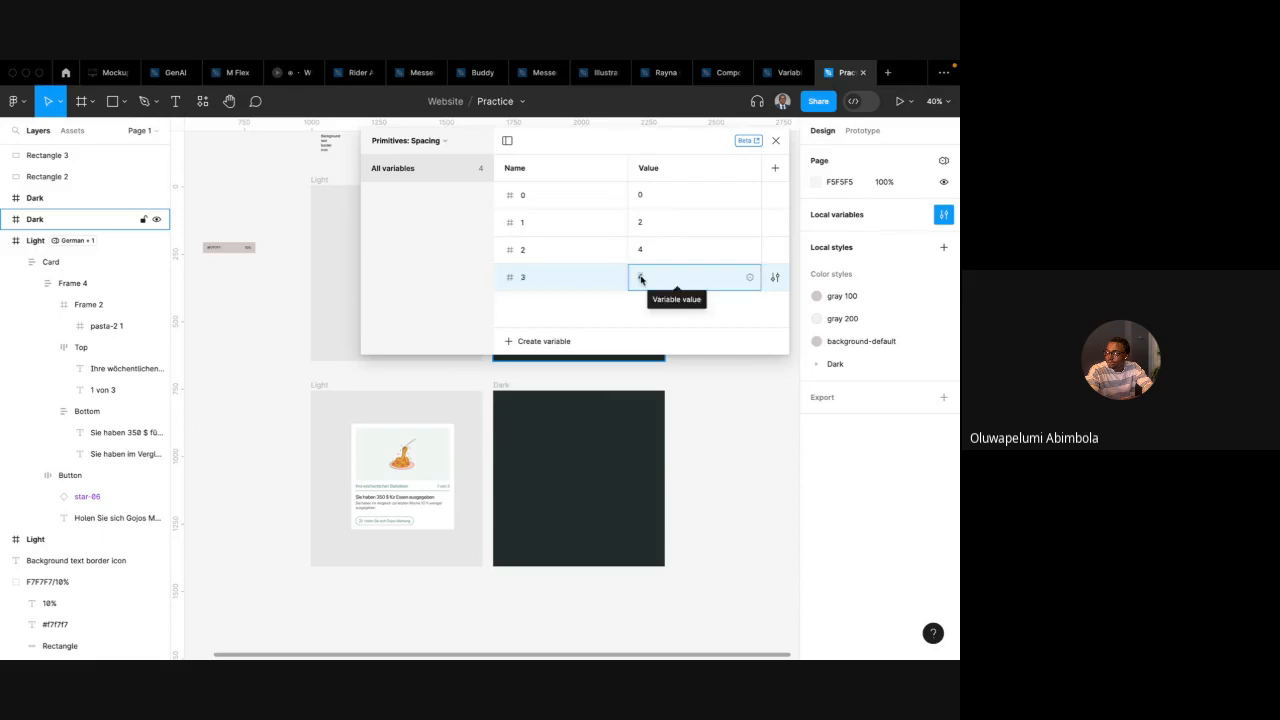
{"action": "type", "text": "6"}
{"action": "key", "text": "Return"}
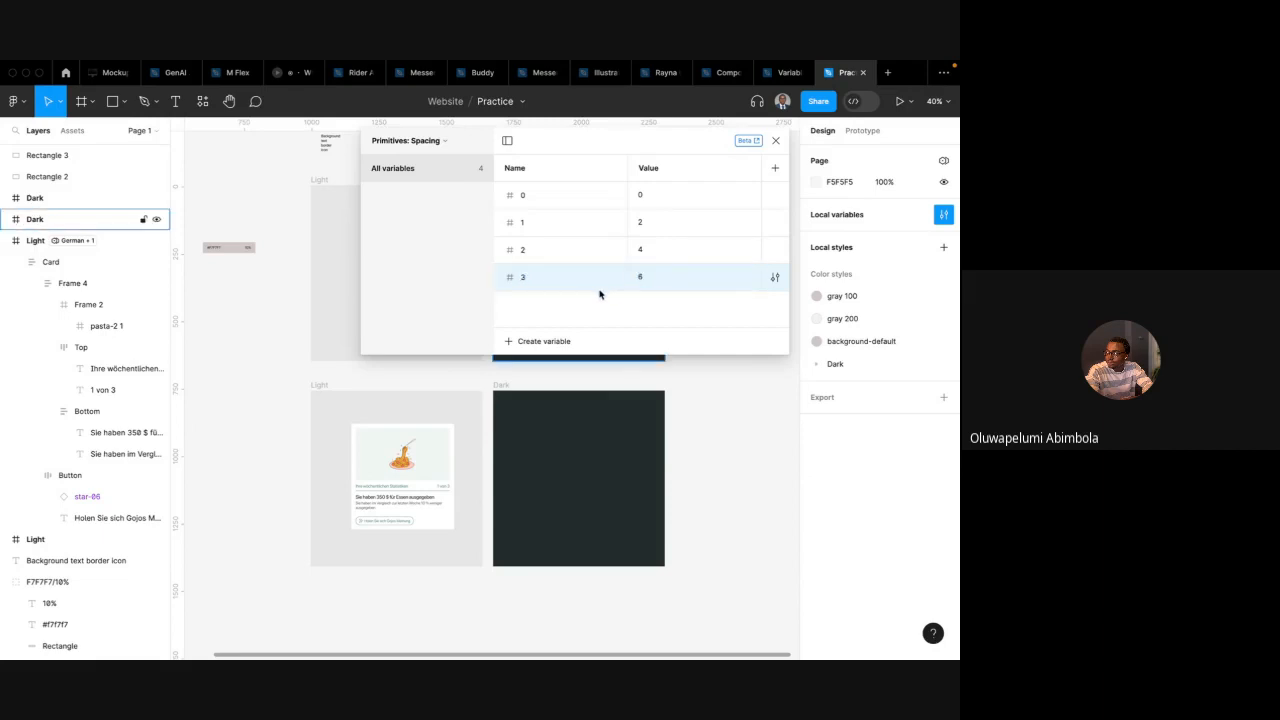
Group the four number variables into a new group named spacing
{"action": "left_click", "coordinate": [545, 203]}
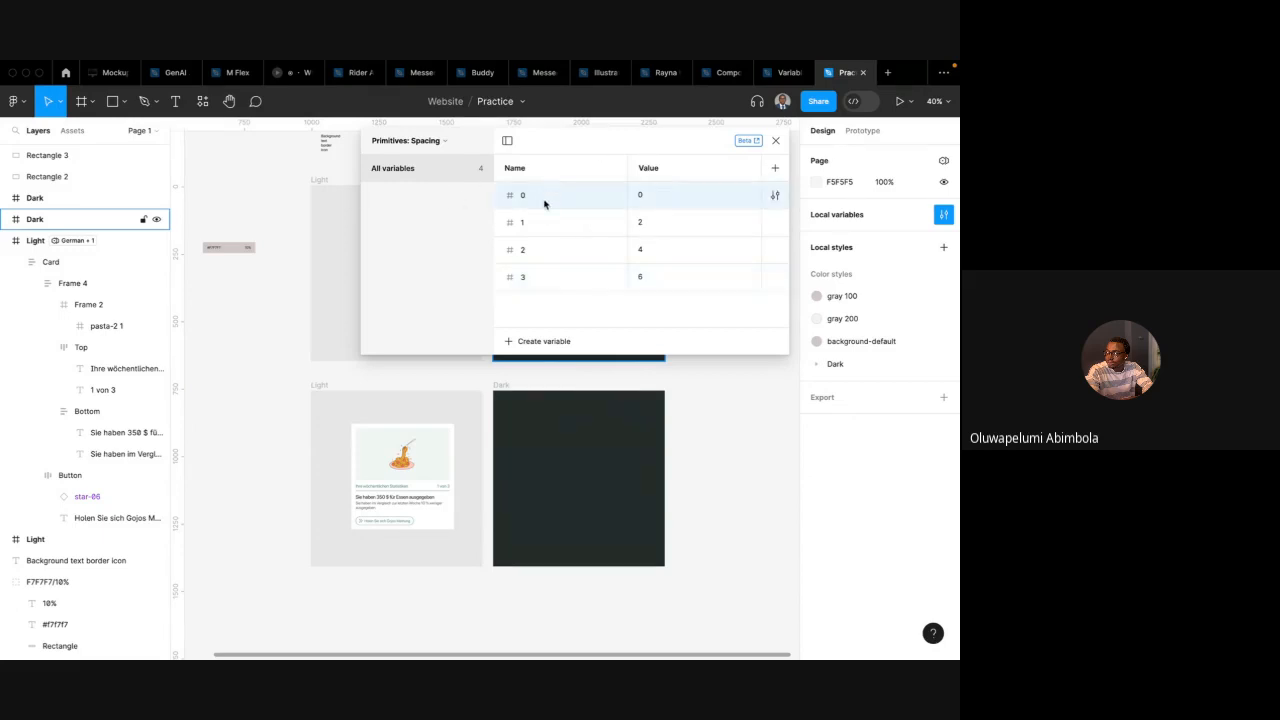
{"action": "left_click", "coordinate": [549, 276], "text": "shift"}
{"action": "right_click", "coordinate": [541, 251]}
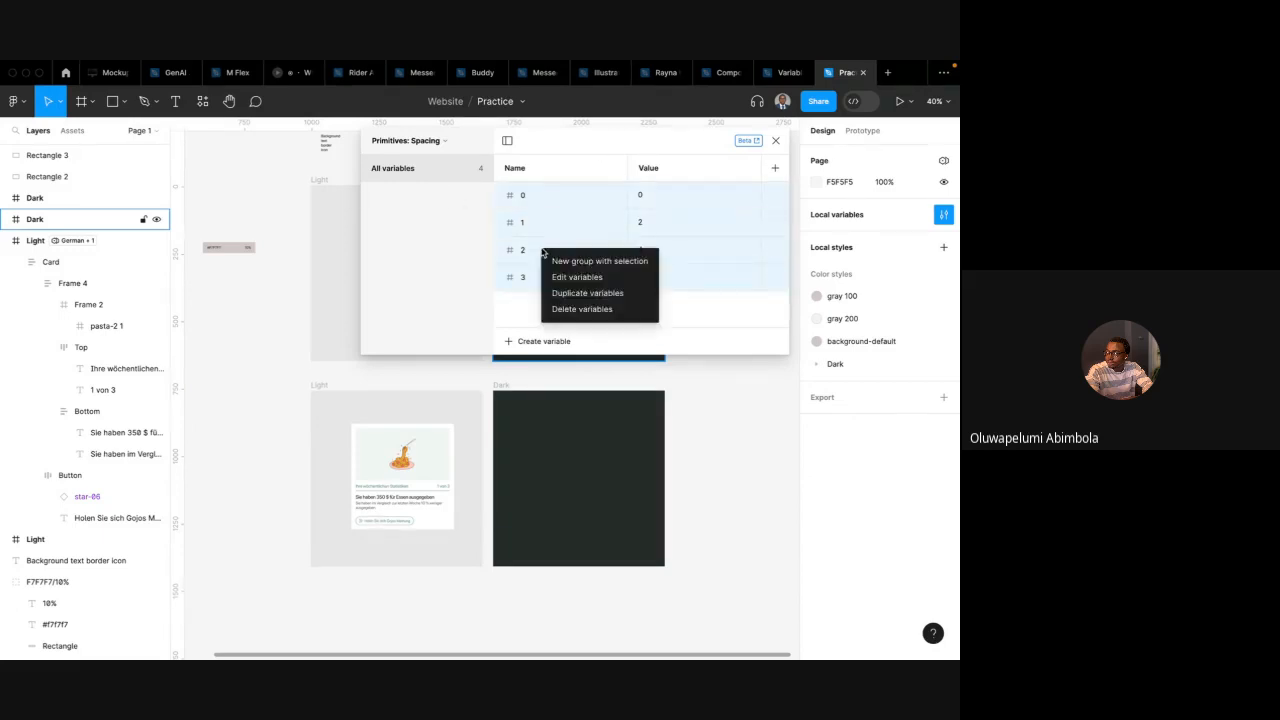
{"action": "left_click", "coordinate": [597, 262]}
{"action": "double_click", "coordinate": [397, 197]}
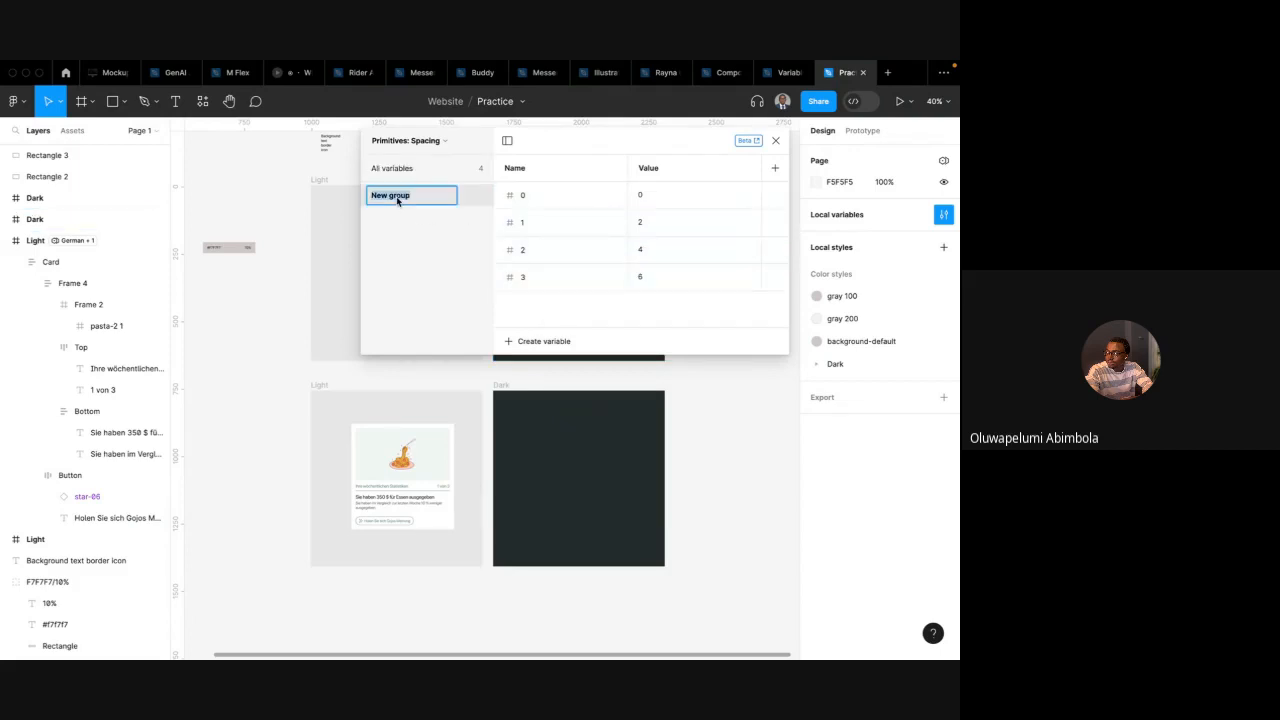
{"action": "type", "text": "spacing"}
{"action": "key", "text": "Return"}
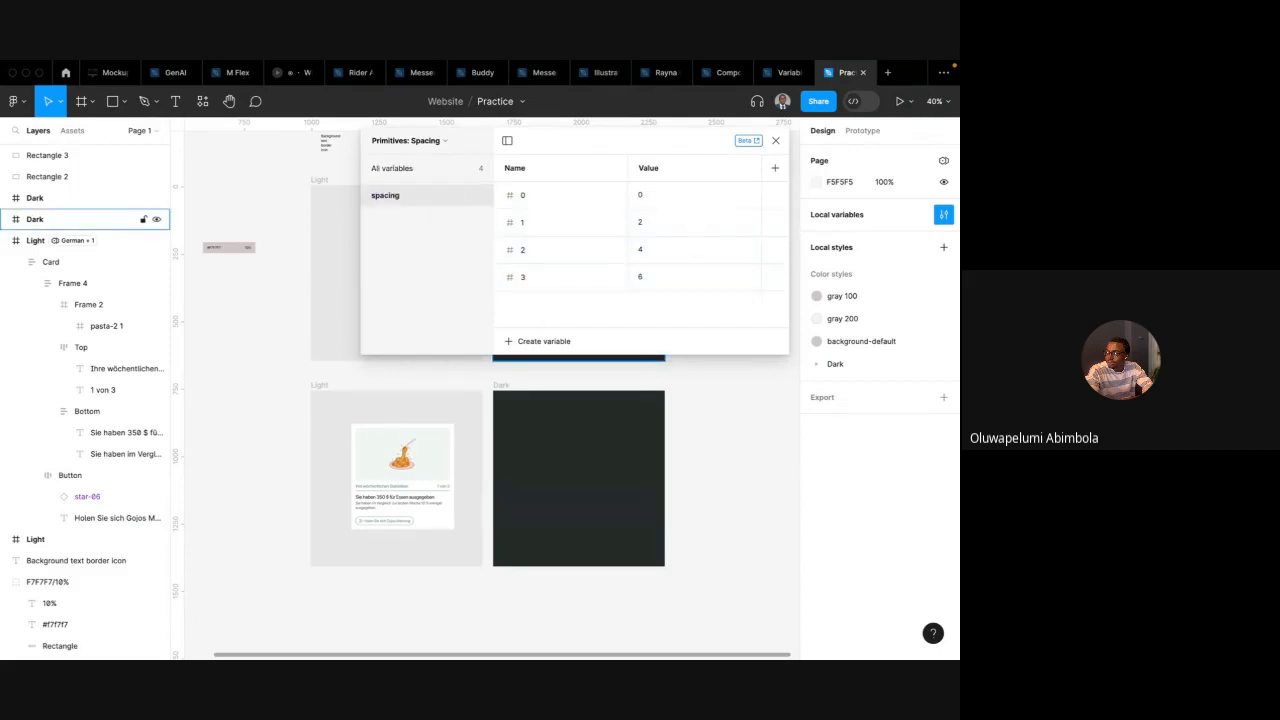
Create a number variable named radius-sm outside the spacing group
{"action": "left_click", "coordinate": [401, 172]}
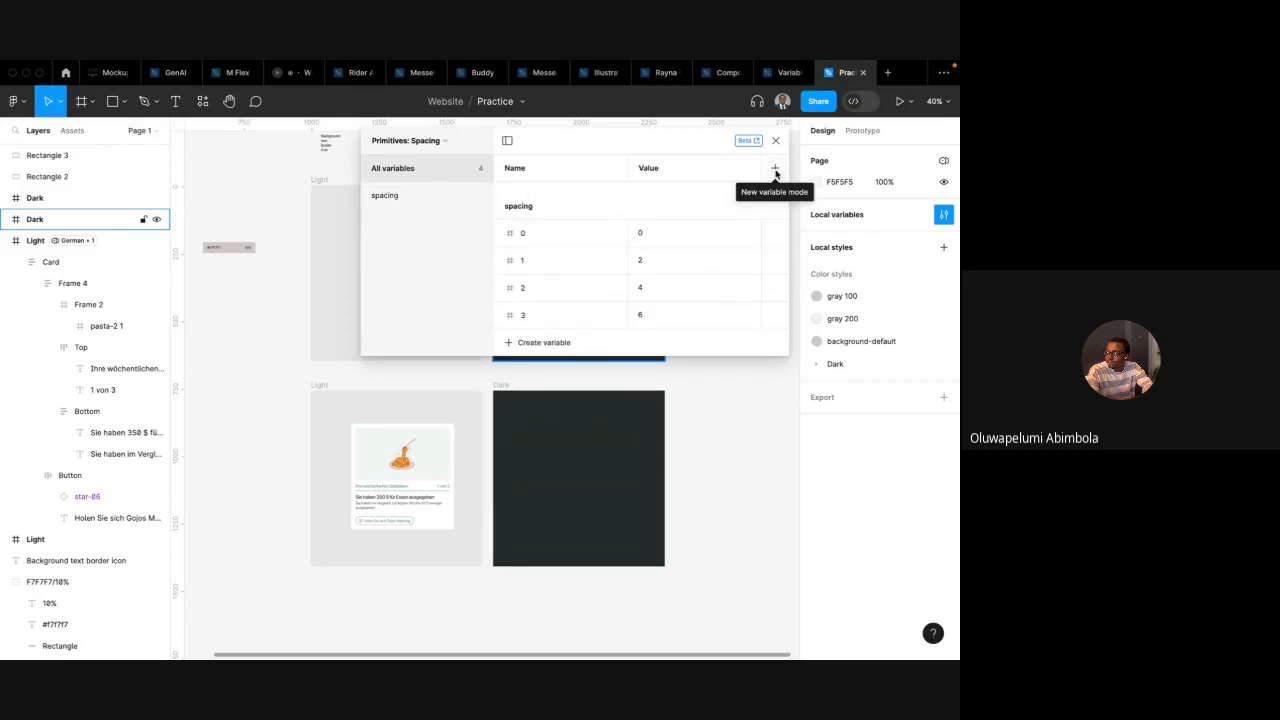
{"action": "left_click", "coordinate": [535, 342]}
{"action": "left_click", "coordinate": [534, 386]}
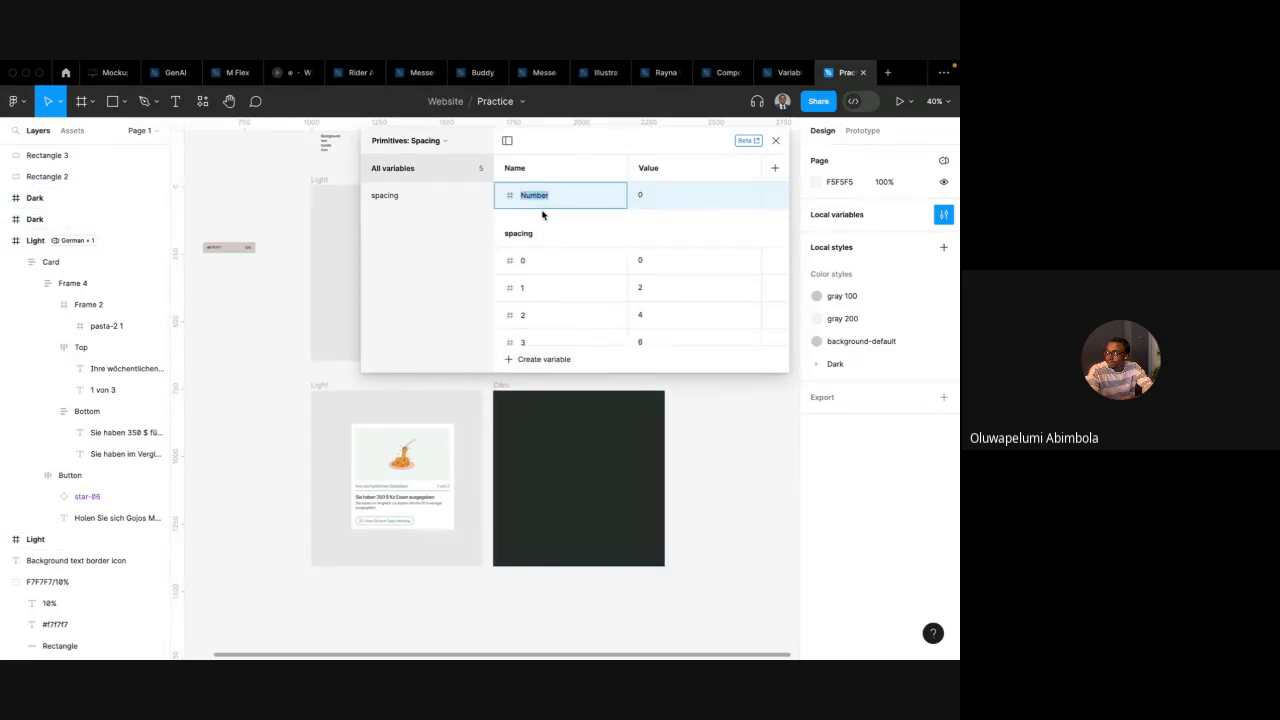
{"action": "type", "text": "4"}
{"action": "type", "text": "adius-s"}
{"action": "key", "text": "Return"}
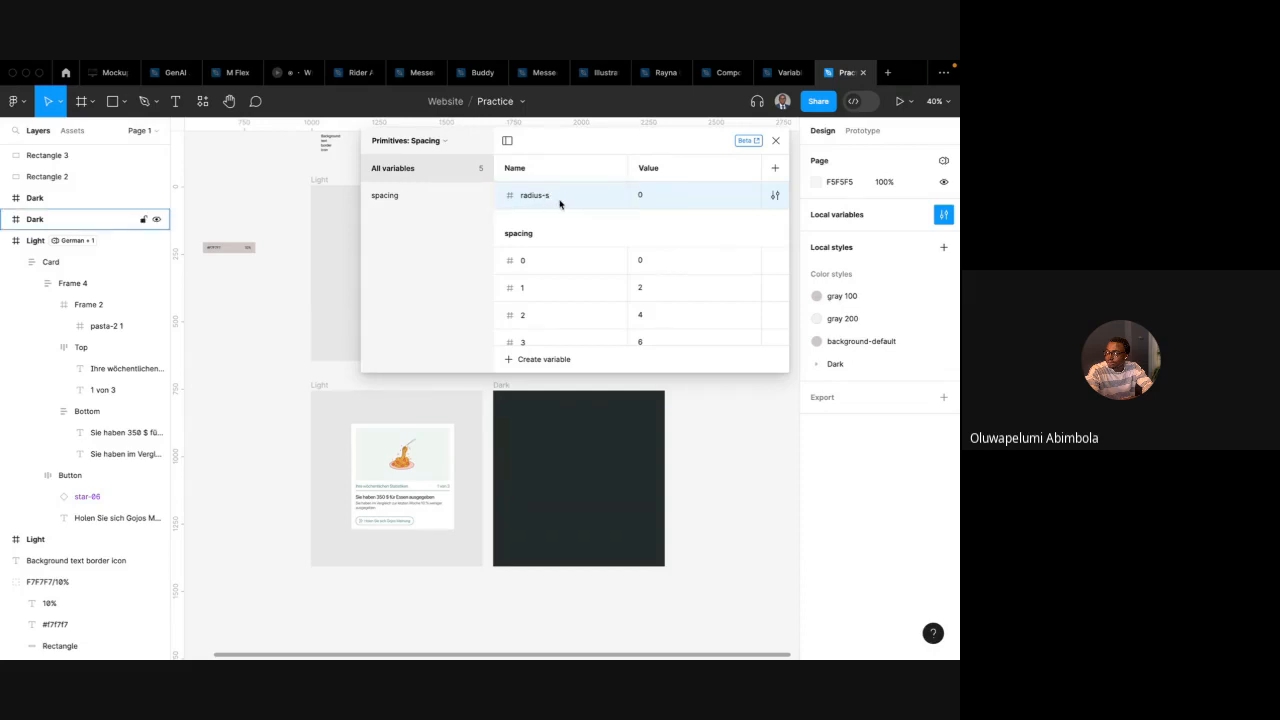
{"action": "double_click", "coordinate": [560, 203]}
{"action": "left_click", "coordinate": [558, 200]}
{"action": "type", "text": "m"}
{"action": "key", "text": "Return"}
Duplicate radius-sm and rename the copy radius-md
{"action": "right_click", "coordinate": [546, 203]}
{"action": "left_click", "coordinate": [585, 244]}
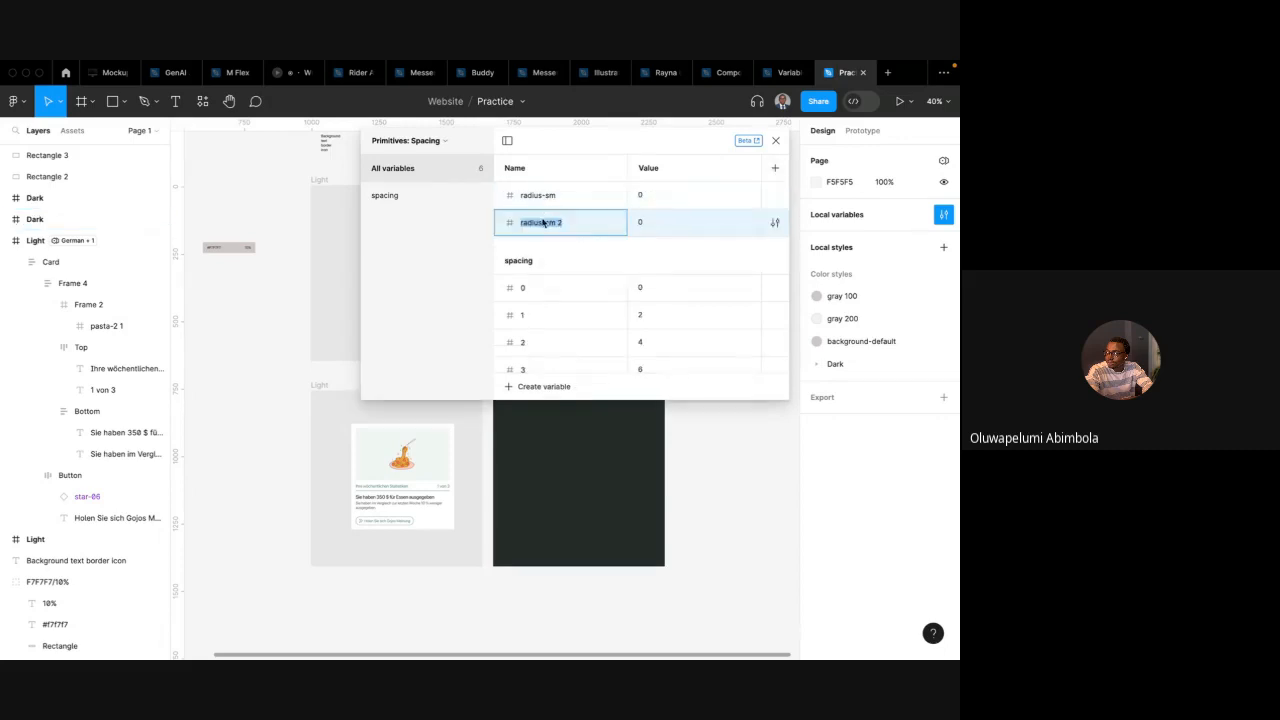
{"action": "left_click", "coordinate": [565, 224]}
{"action": "key", "text": "BackSpace"}
{"action": "key", "text": "BackSpace"}
{"action": "type", "text": "d"}
{"action": "key", "text": "Return"}
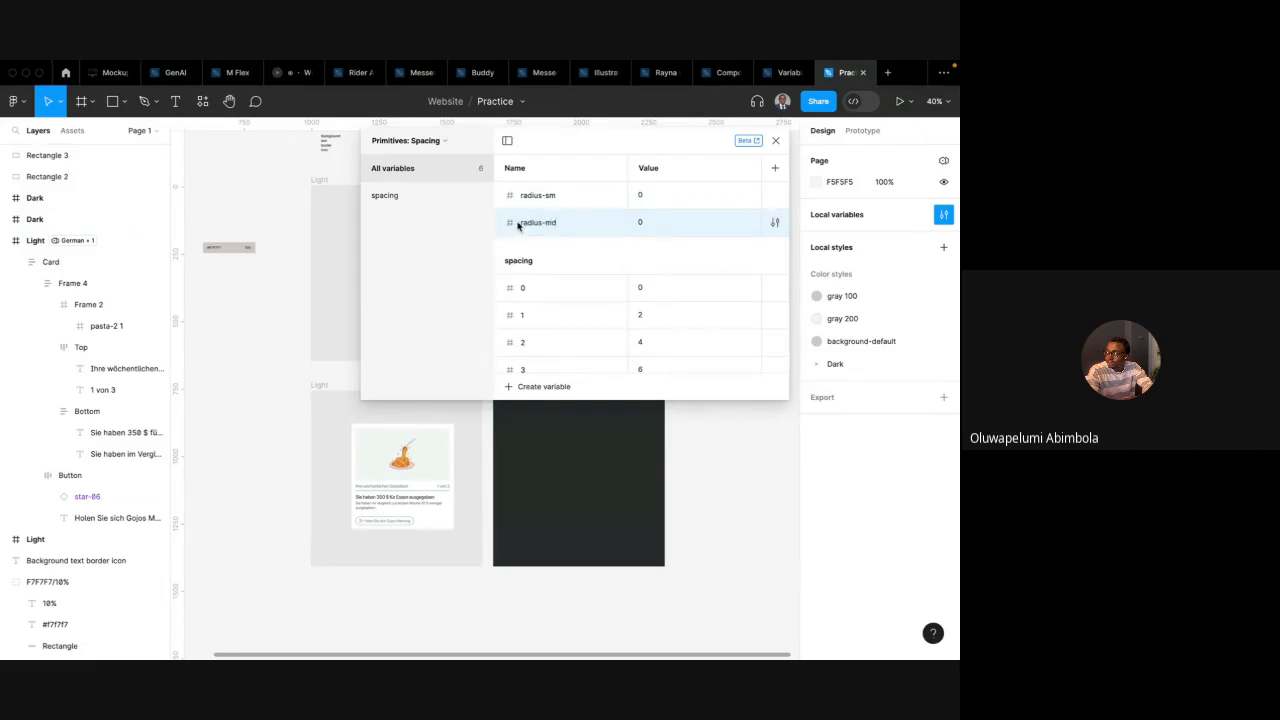
Duplicate radius-md and rename the copy radius-lg
{"action": "right_click", "coordinate": [517, 224]}
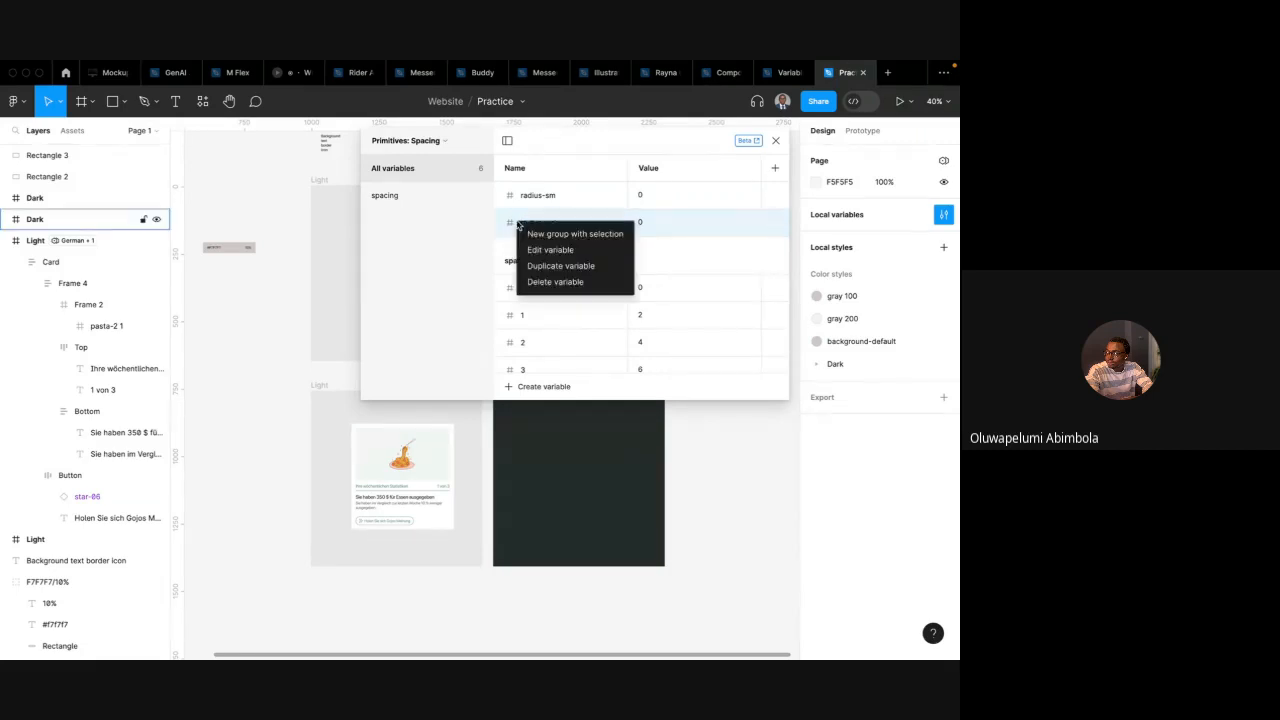
{"action": "left_click", "coordinate": [560, 266]}
{"action": "left_click", "coordinate": [563, 251]}
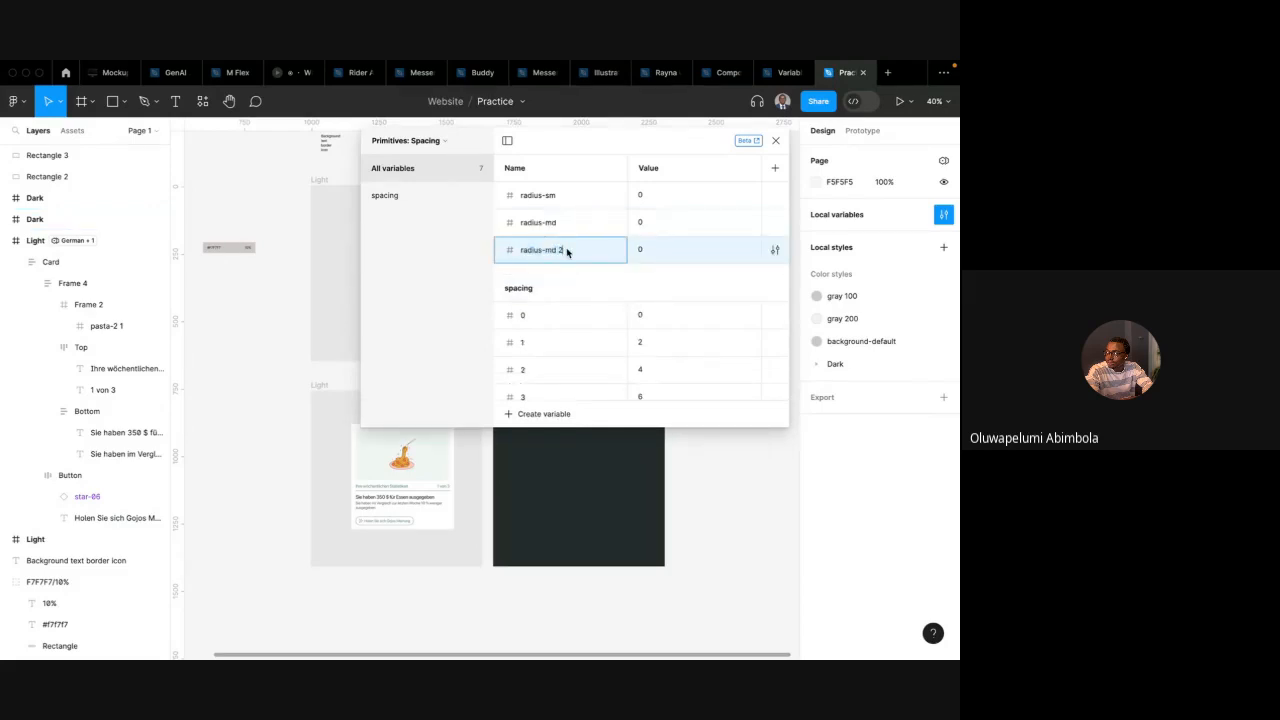
{"action": "key", "text": "BackSpace"}
{"action": "key", "text": "Return"}
Duplicate radius-lg and rename the copy radius-xl
{"action": "right_click", "coordinate": [512, 256]}
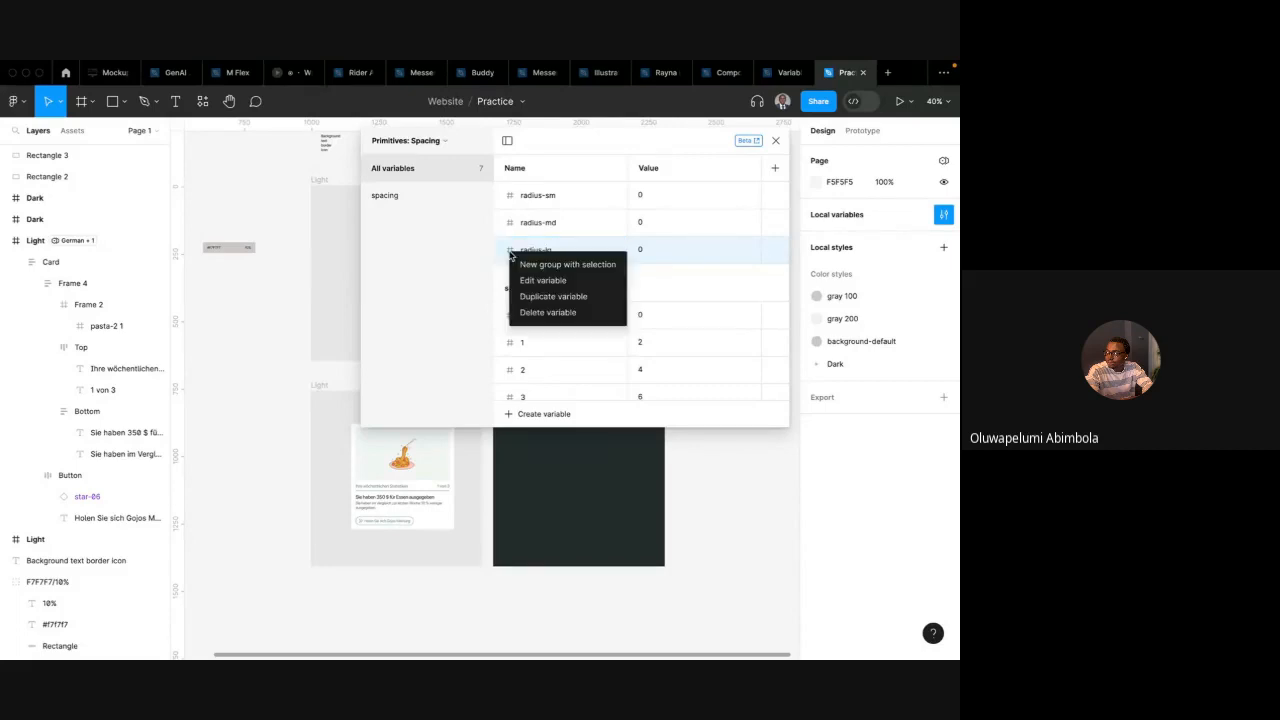
{"action": "left_click", "coordinate": [553, 296]}
{"action": "left_click", "coordinate": [567, 281]}
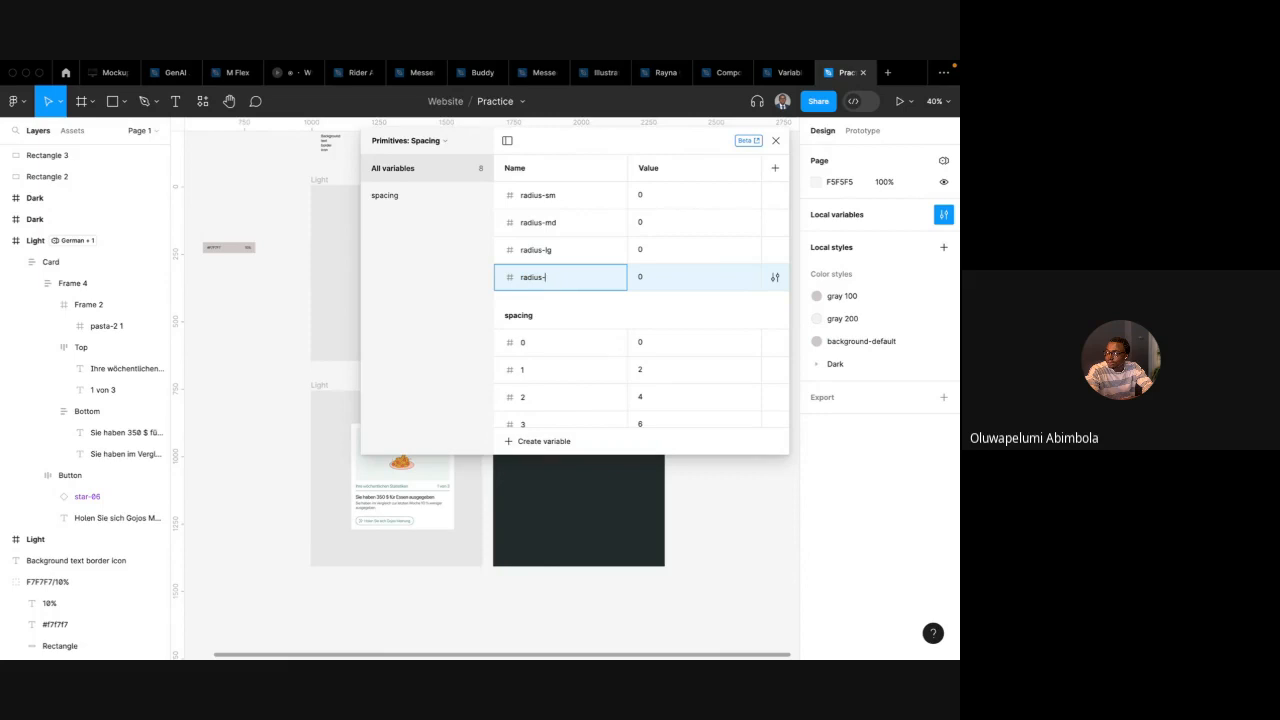
{"action": "key", "text": "Return"}
Duplicate radius-xl and rename the copy radius-xxl
{"action": "right_click", "coordinate": [514, 283]}
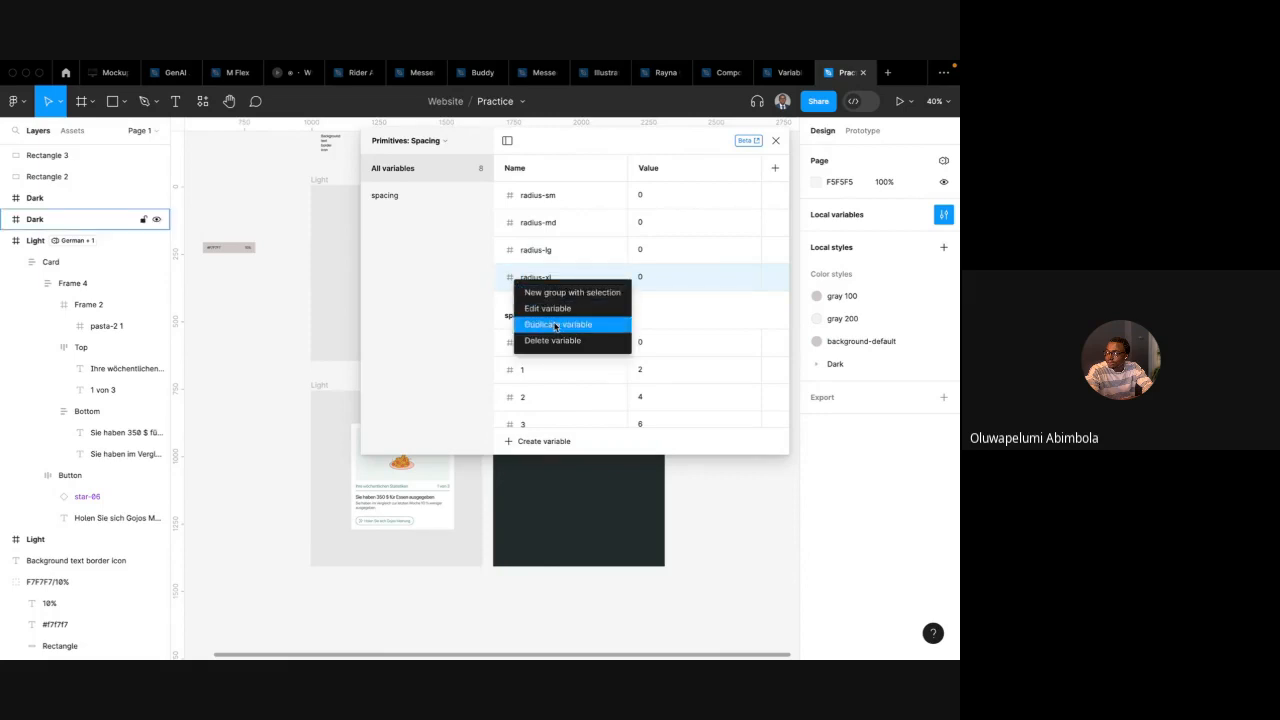
{"action": "left_click", "coordinate": [552, 324]}
{"action": "left_click", "coordinate": [558, 307]}
{"action": "key", "text": "BackSpace"}
{"action": "key", "text": "BackSpace"}
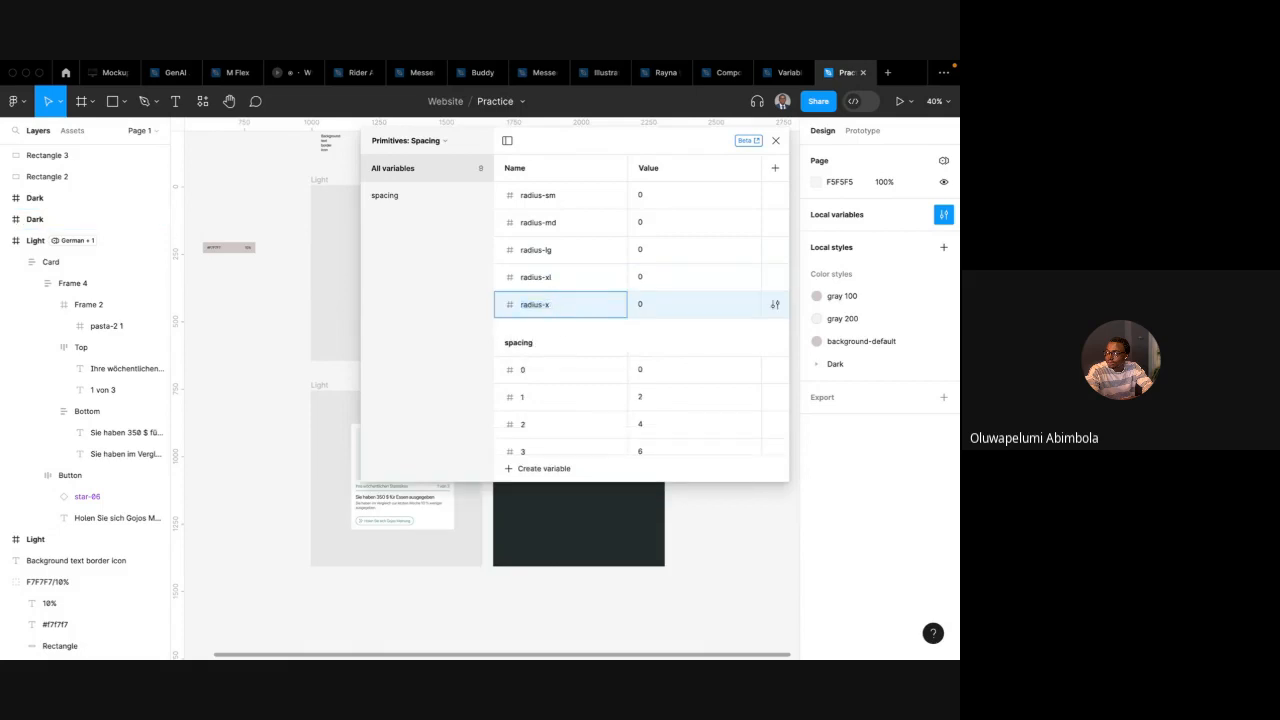
{"action": "key", "text": "Return"}
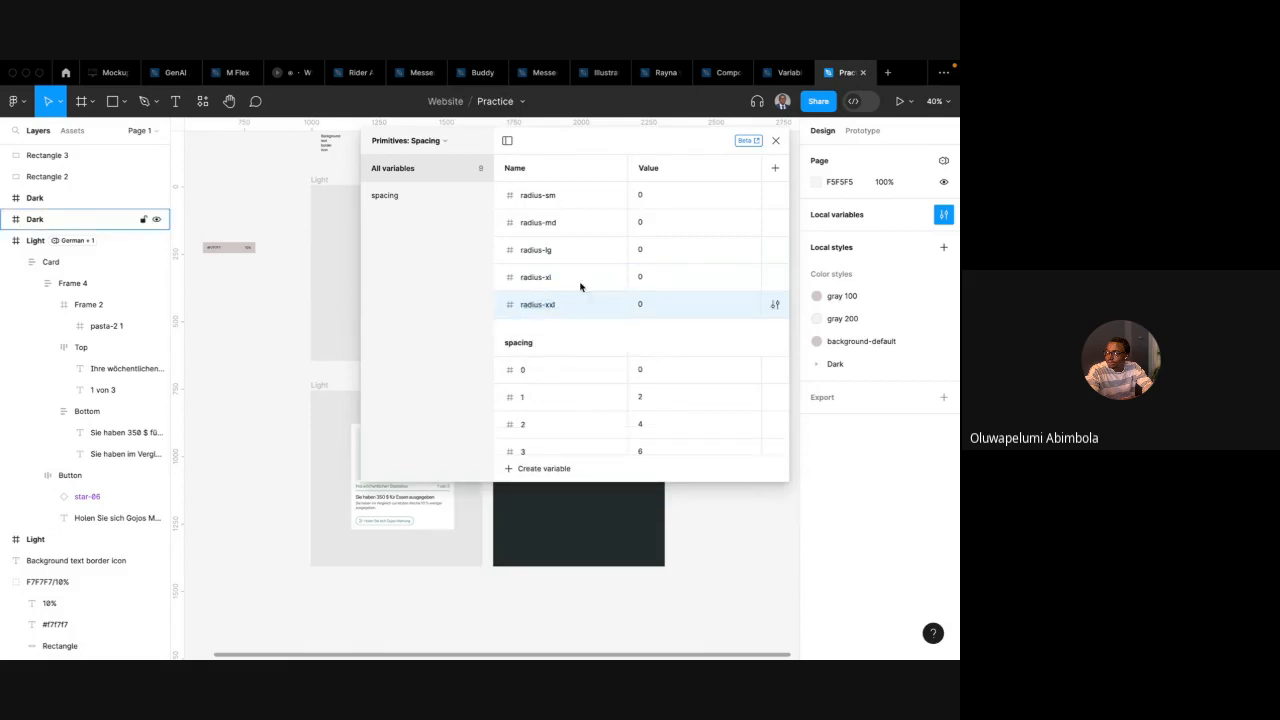
Set radius-sm to 4, radius-md to 8 and radius-lg to 12
{"action": "left_click", "coordinate": [646, 196]}
{"action": "type", "text": "4"}
{"action": "left_click", "coordinate": [643, 222]}
{"action": "type", "text": "8"}
{"action": "key", "text": "Return"}
{"action": "left_click", "coordinate": [643, 249]}
{"action": "type", "text": "12"}
{"action": "key", "text": "Return"}
Set radius-xl to 24 and radius-xxl to 60
{"action": "left_click", "coordinate": [643, 282]}
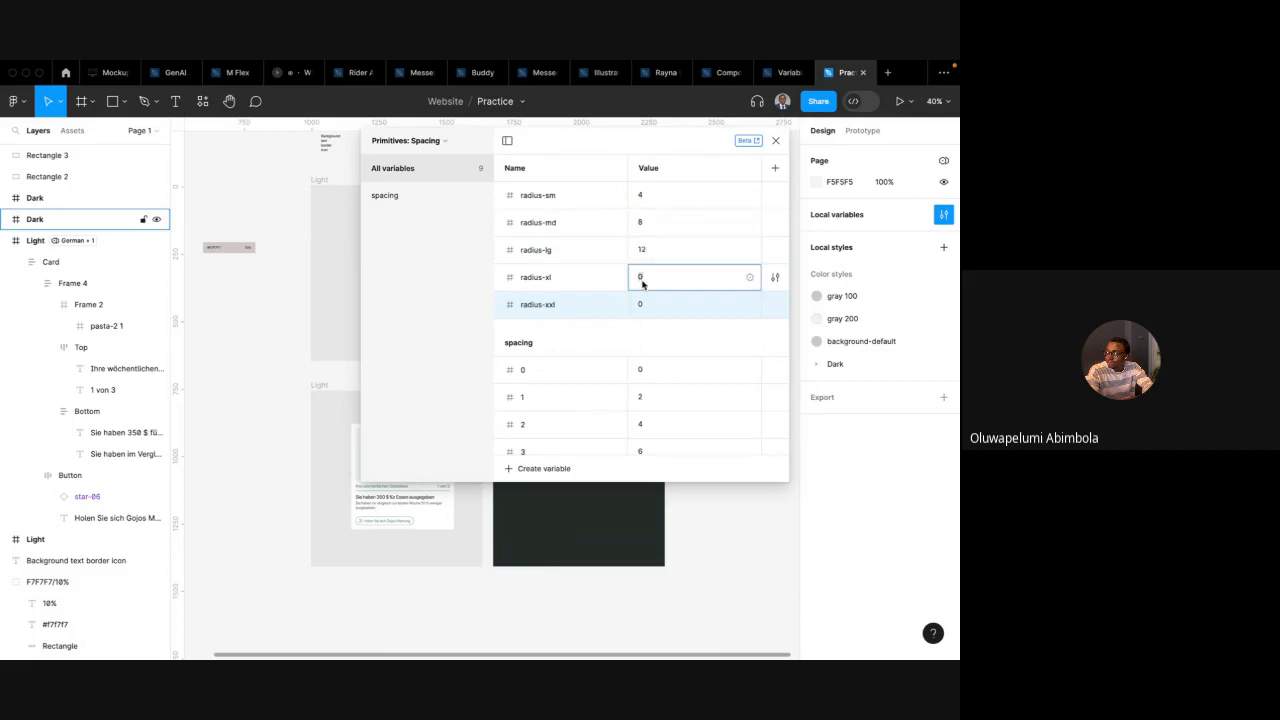
{"action": "type", "text": "24"}
{"action": "key", "text": "Return"}
{"action": "left_click", "coordinate": [643, 306]}
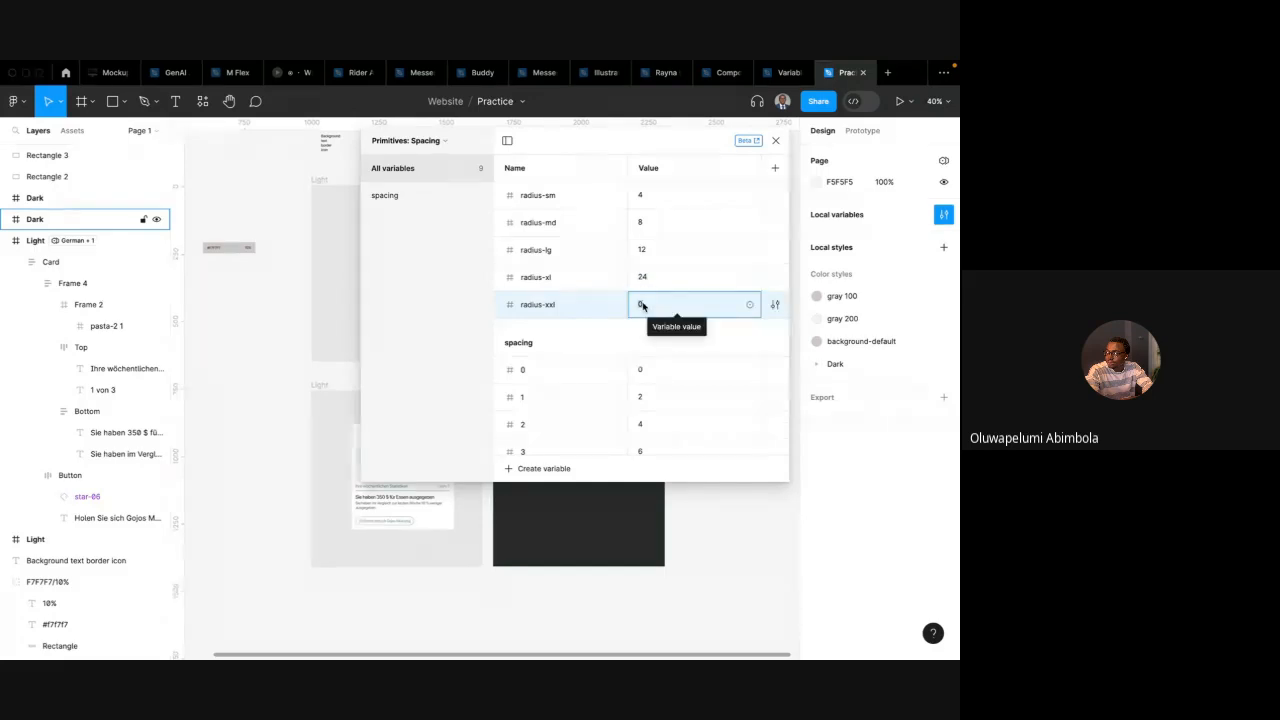
{"action": "type", "text": "60"}
{"action": "key", "text": "Return"}
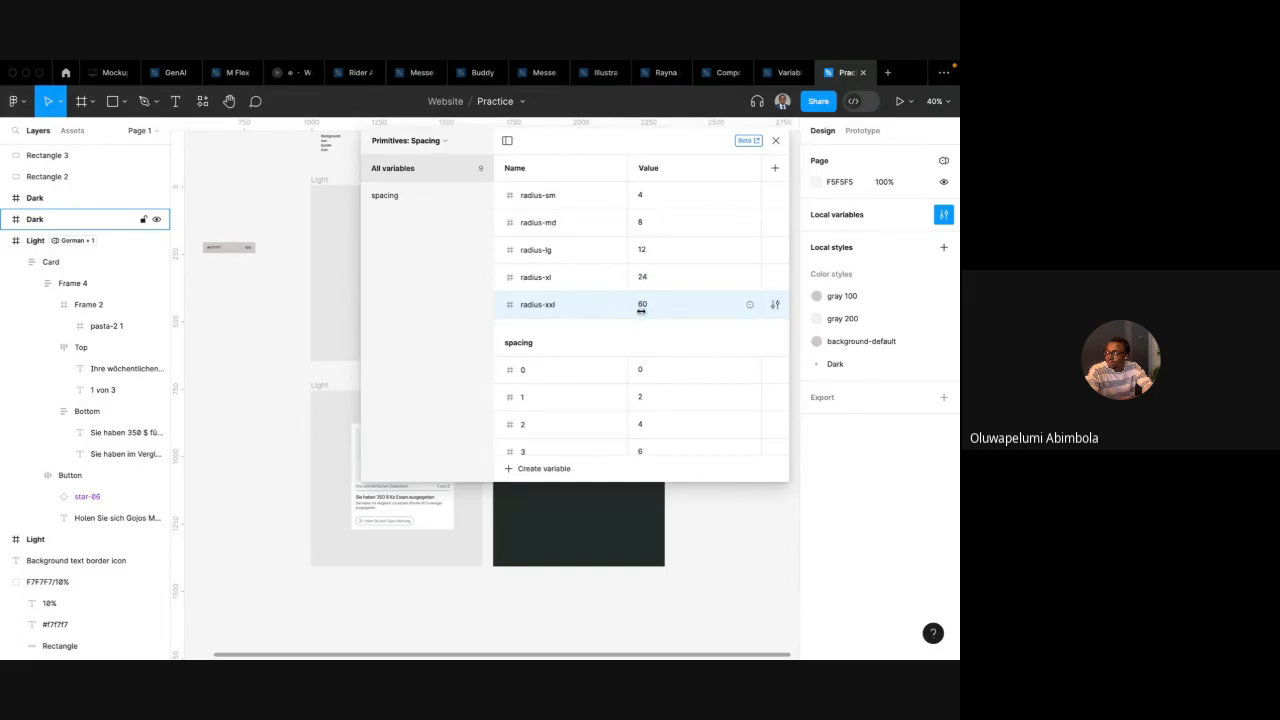
Rename spacing variables 0 and 1 to spacing-0 and spacing-1
{"action": "scroll", "coordinate": [640, 390], "scroll_direction": "down", "scroll_amount": 1}
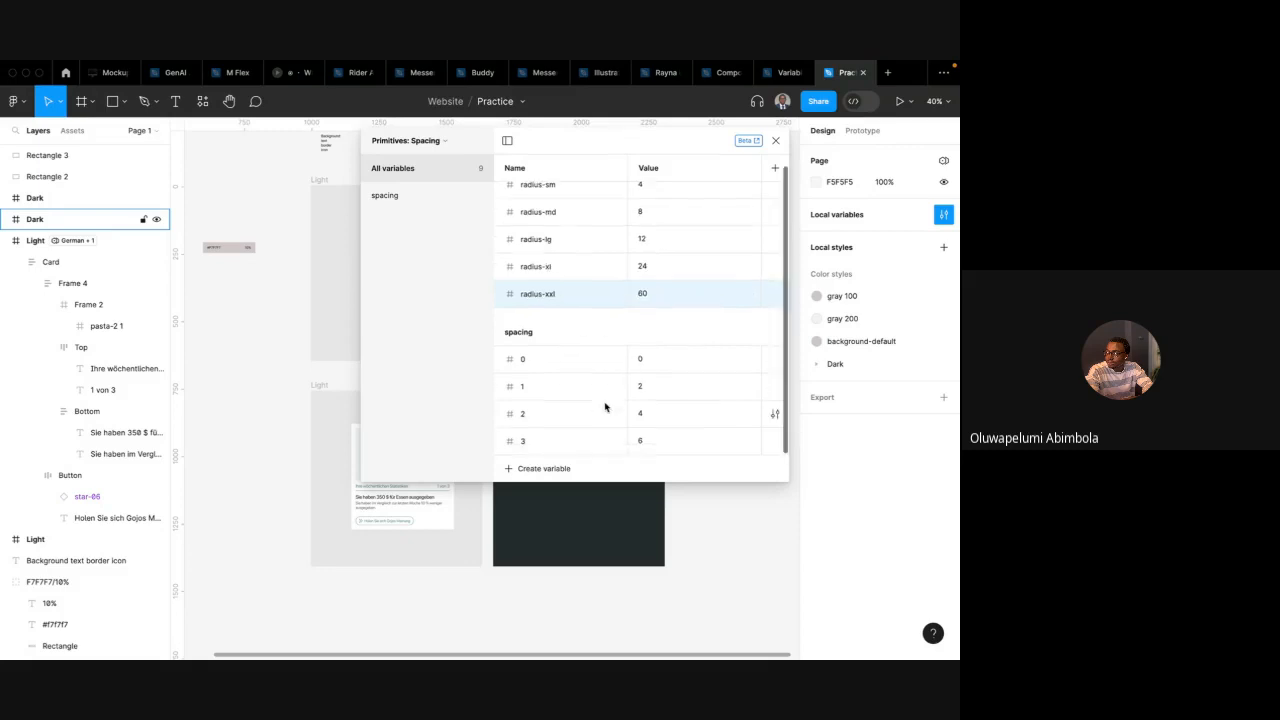
{"action": "double_click", "coordinate": [522, 358]}
{"action": "type", "text": "spa"}
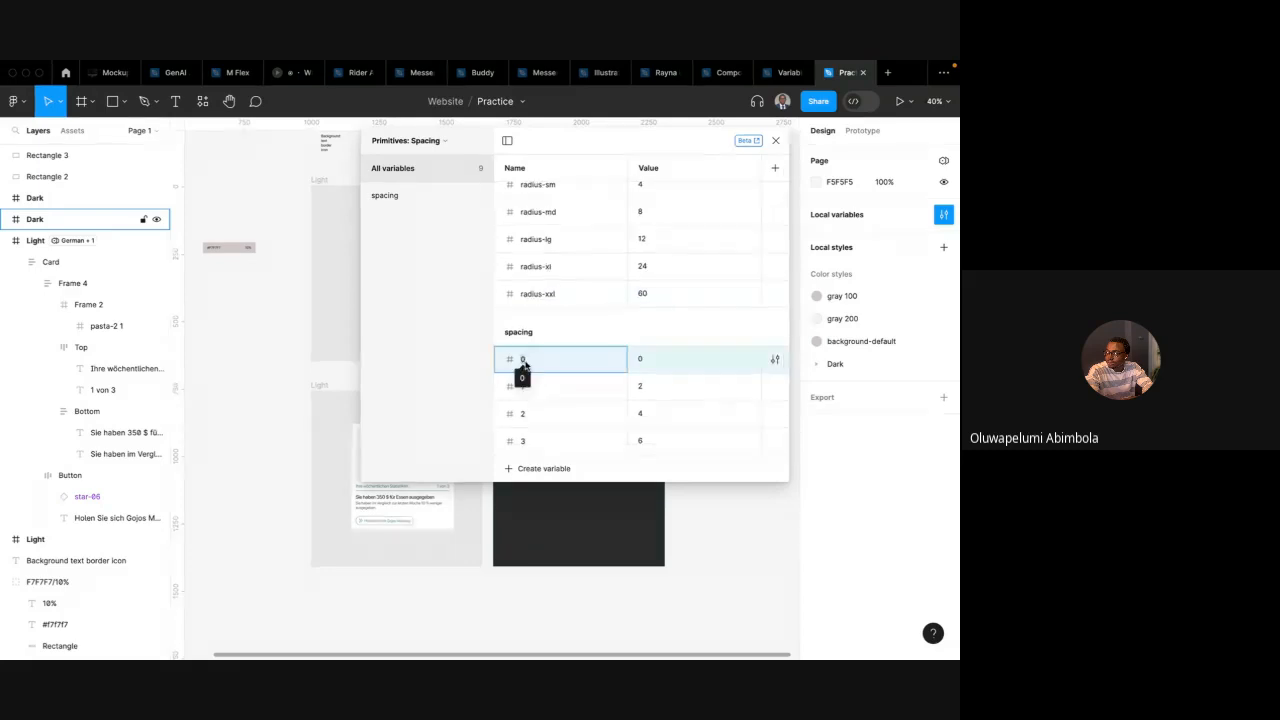
{"action": "type", "text": "cing-"}
{"action": "key", "text": "Return"}
{"action": "double_click", "coordinate": [566, 364]}
{"action": "left_click", "coordinate": [566, 364]}
{"action": "double_click", "coordinate": [533, 389]}
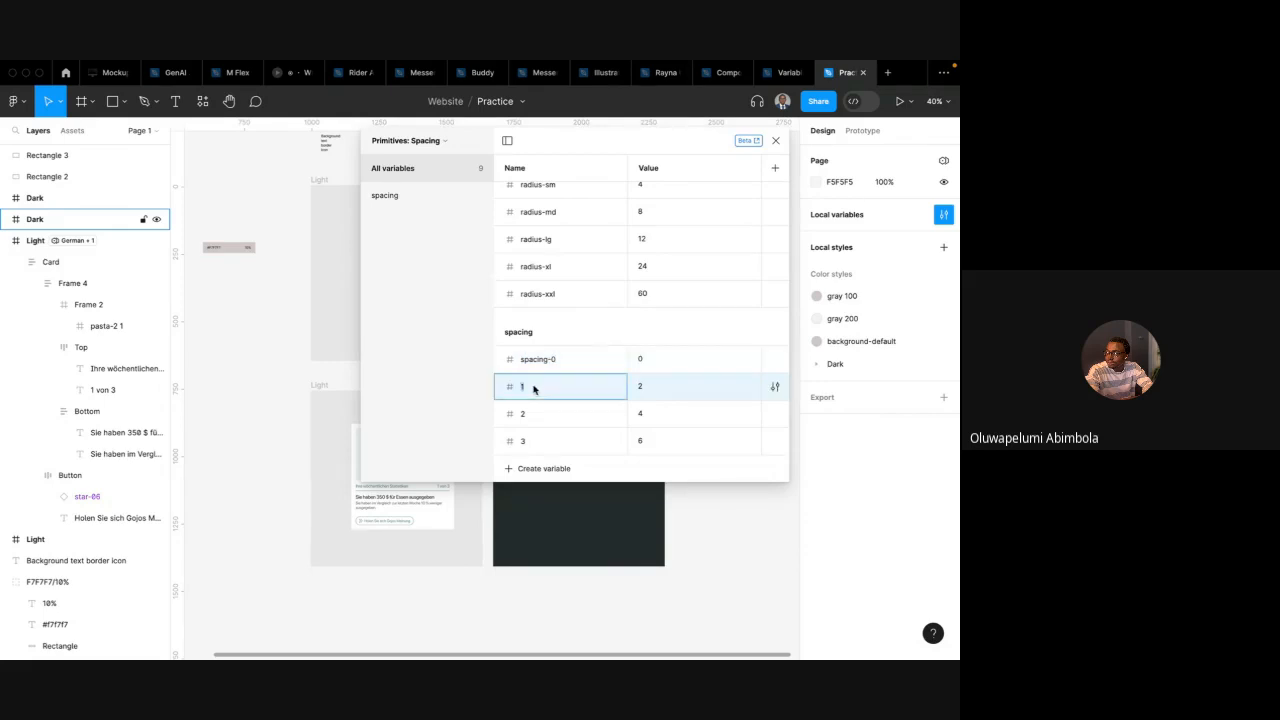
{"action": "type", "text": "spacing-1"}
{"action": "key", "text": "Return"}
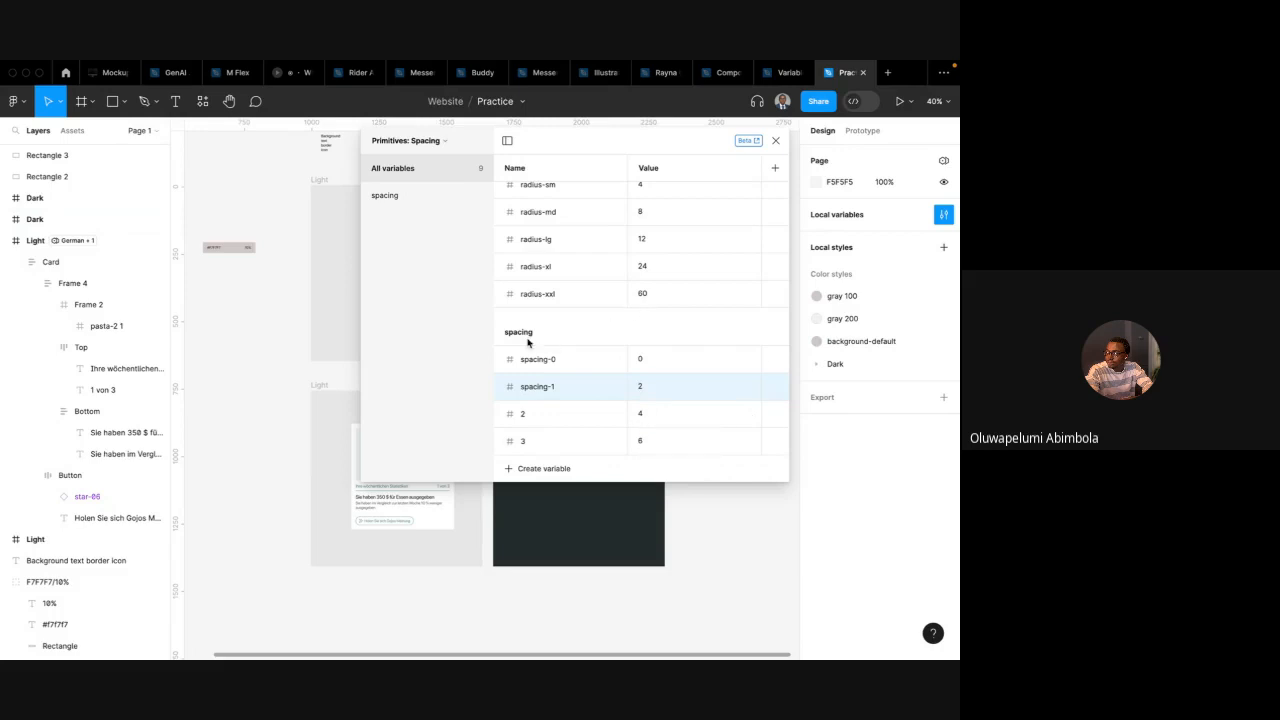
Create a new variable collection named Token: Spacing
{"action": "left_click", "coordinate": [430, 139]}
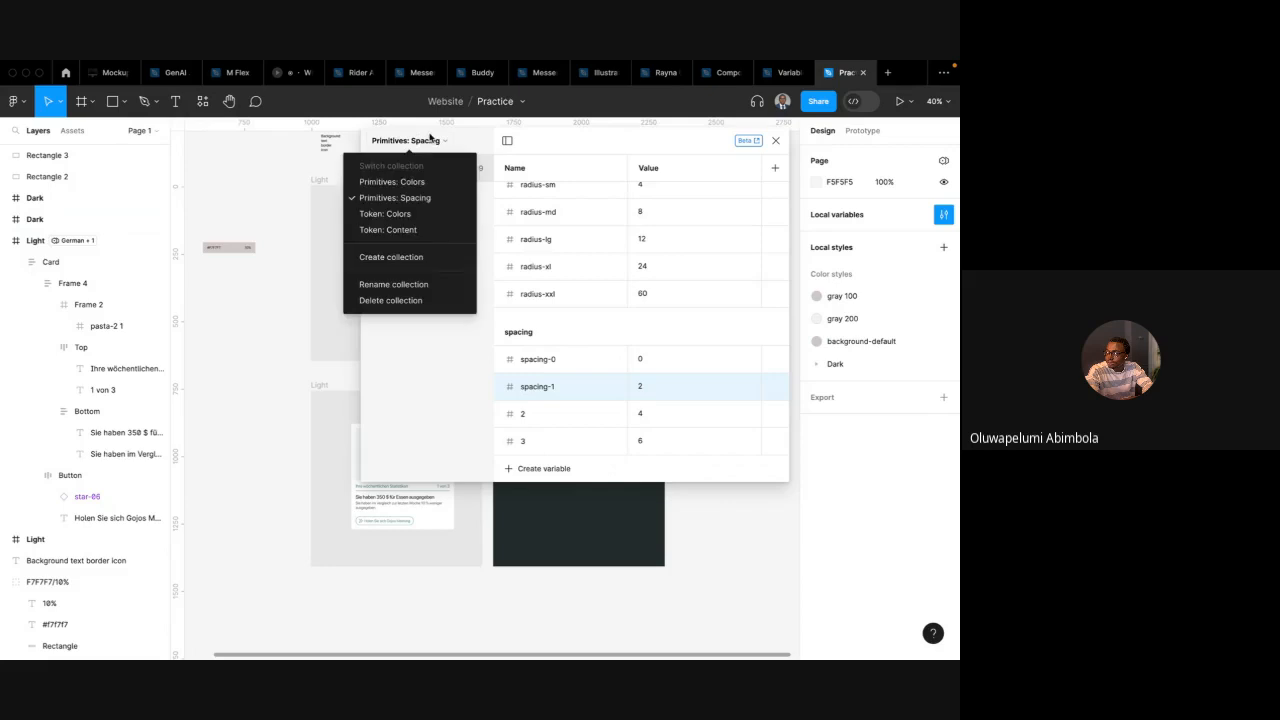
{"action": "left_click", "coordinate": [412, 257]}
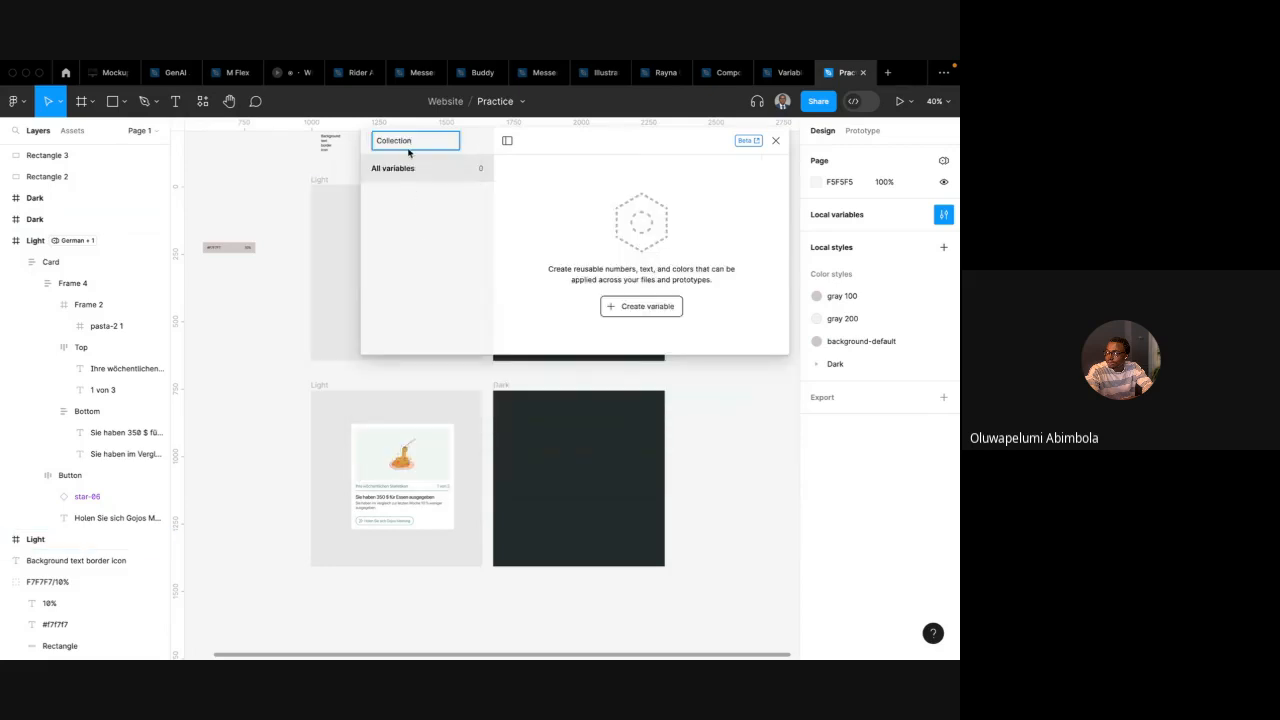
{"action": "key", "text": "ctrl+a"}
{"action": "type", "text": "T"}
{"action": "type", "text": "oken: Spacing"}
{"action": "key", "text": "Return"}
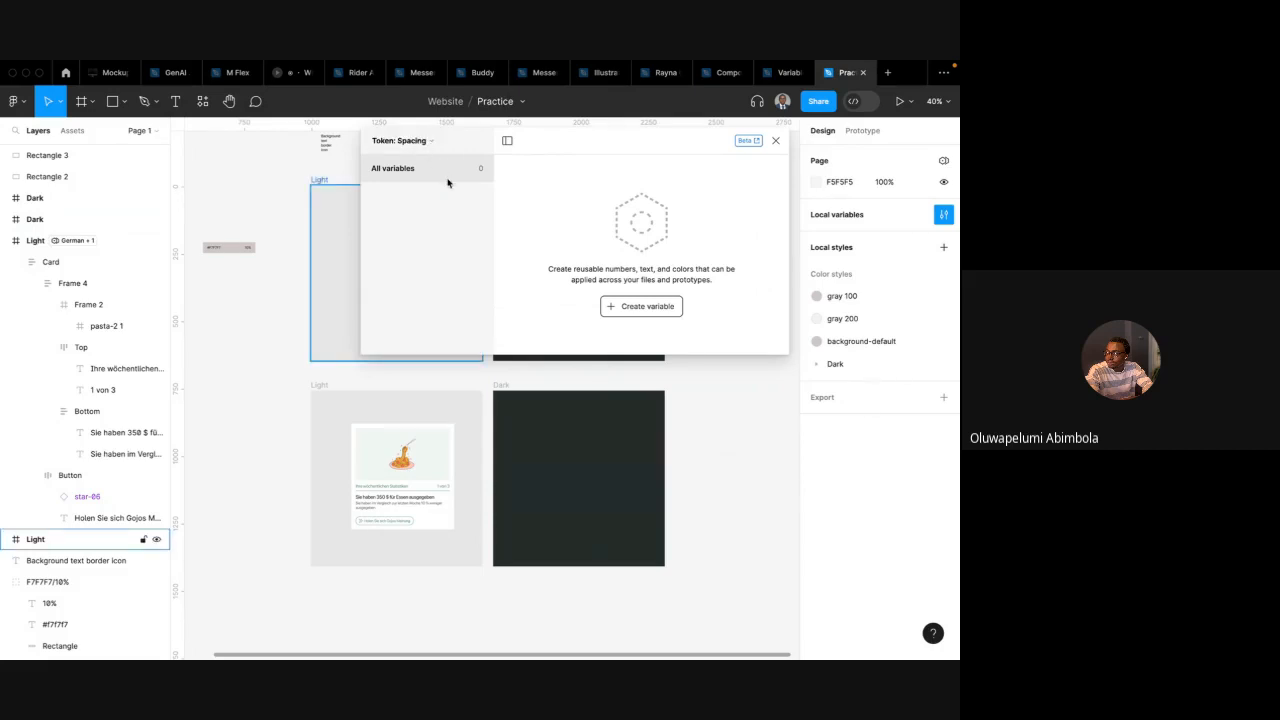
Create a number variable named radius-rounded in the Token: Spacing collection
{"action": "left_click", "coordinate": [408, 146]}
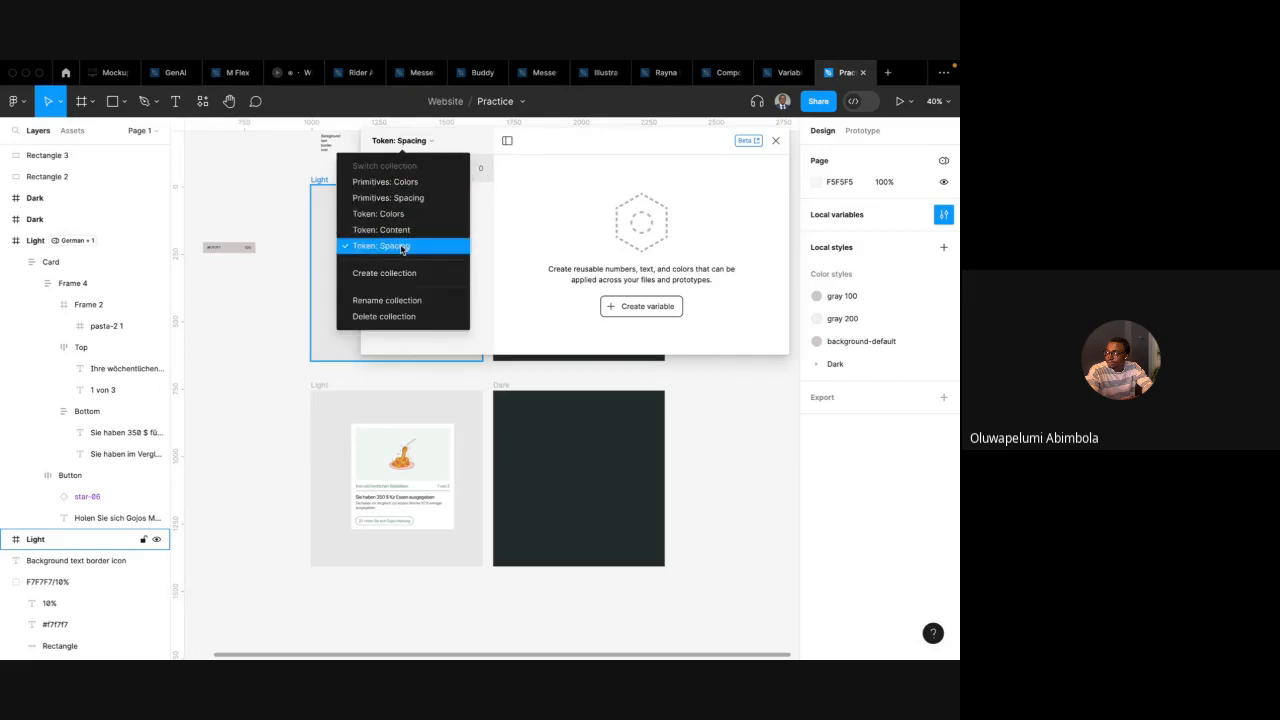
{"action": "left_click", "coordinate": [492, 216]}
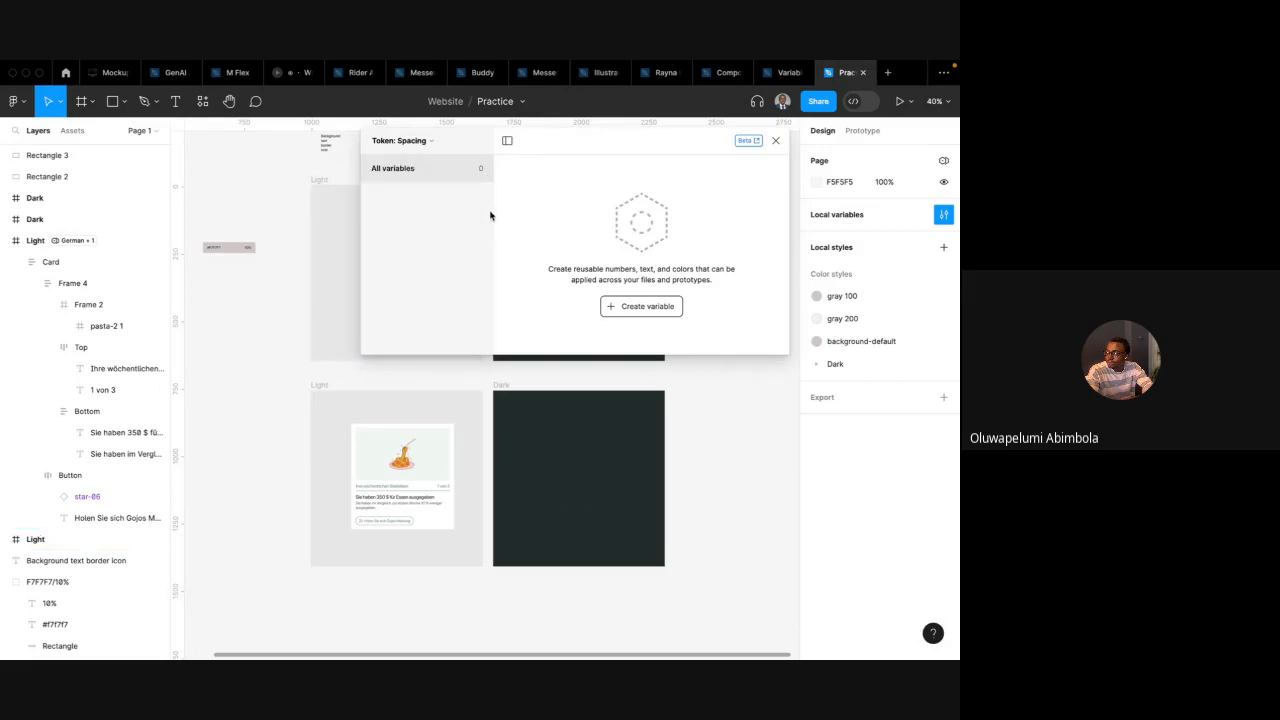
{"action": "left_click", "coordinate": [630, 307]}
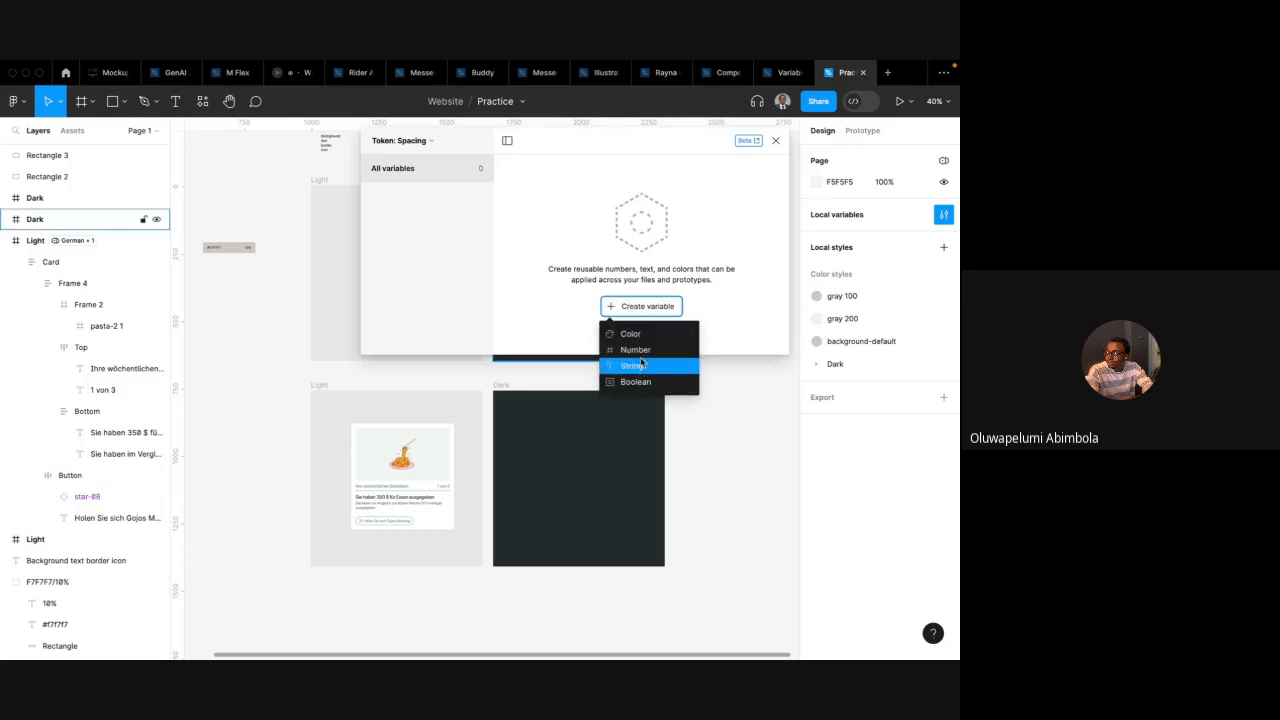
{"action": "left_click", "coordinate": [638, 350]}
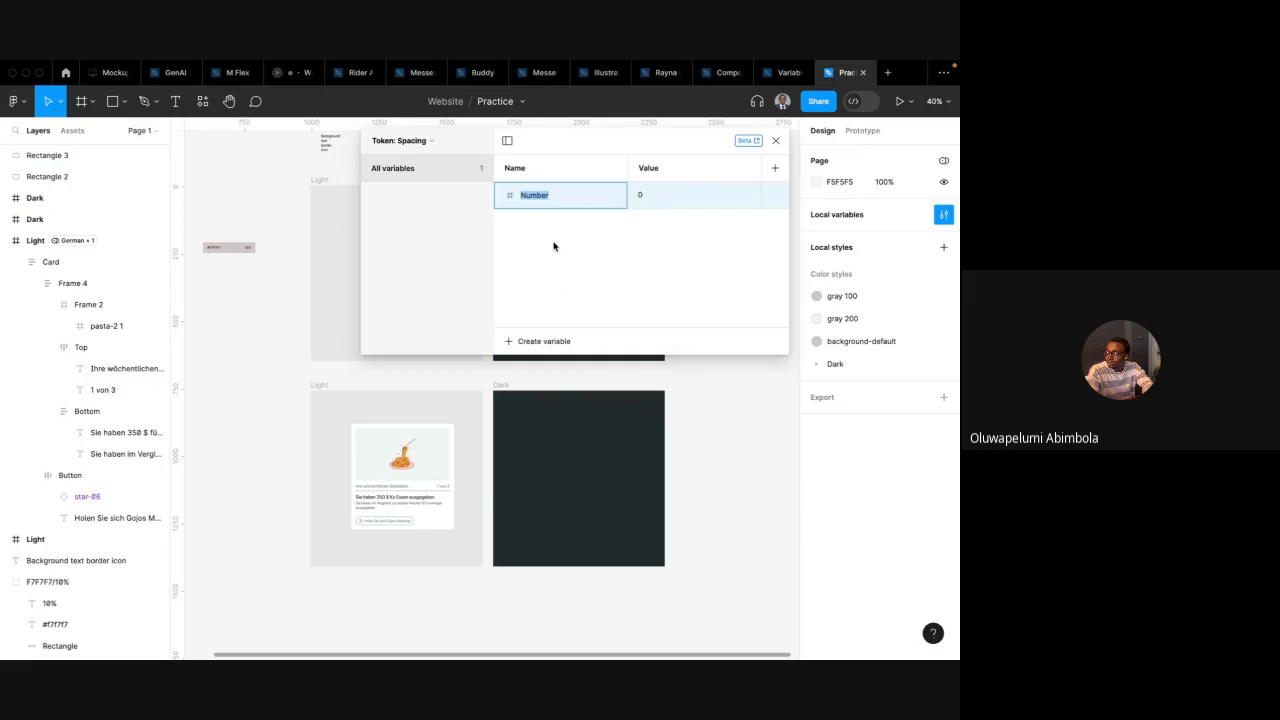
{"action": "type", "text": "radius-rounded"}
{"action": "key", "text": "Return"}
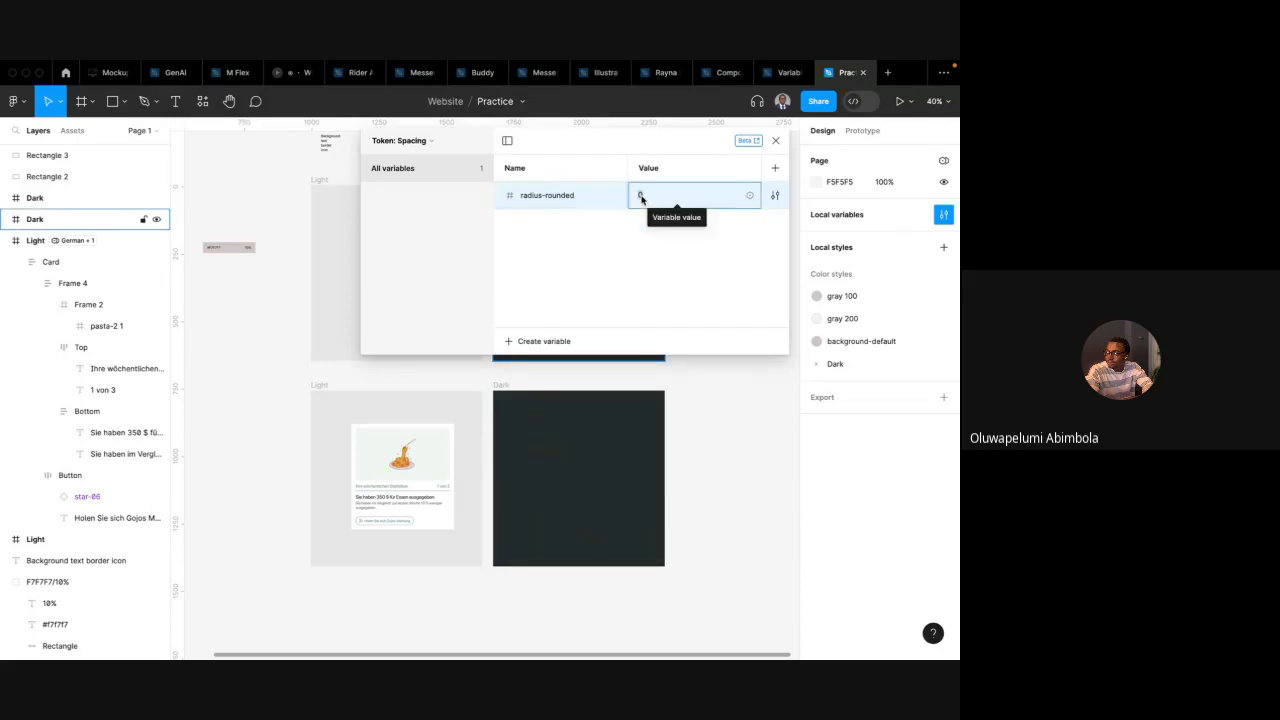
In Primitives: Spacing, duplicate radius-sm, move the copy to the top and rename it radius-no
{"action": "left_click", "coordinate": [424, 141]}
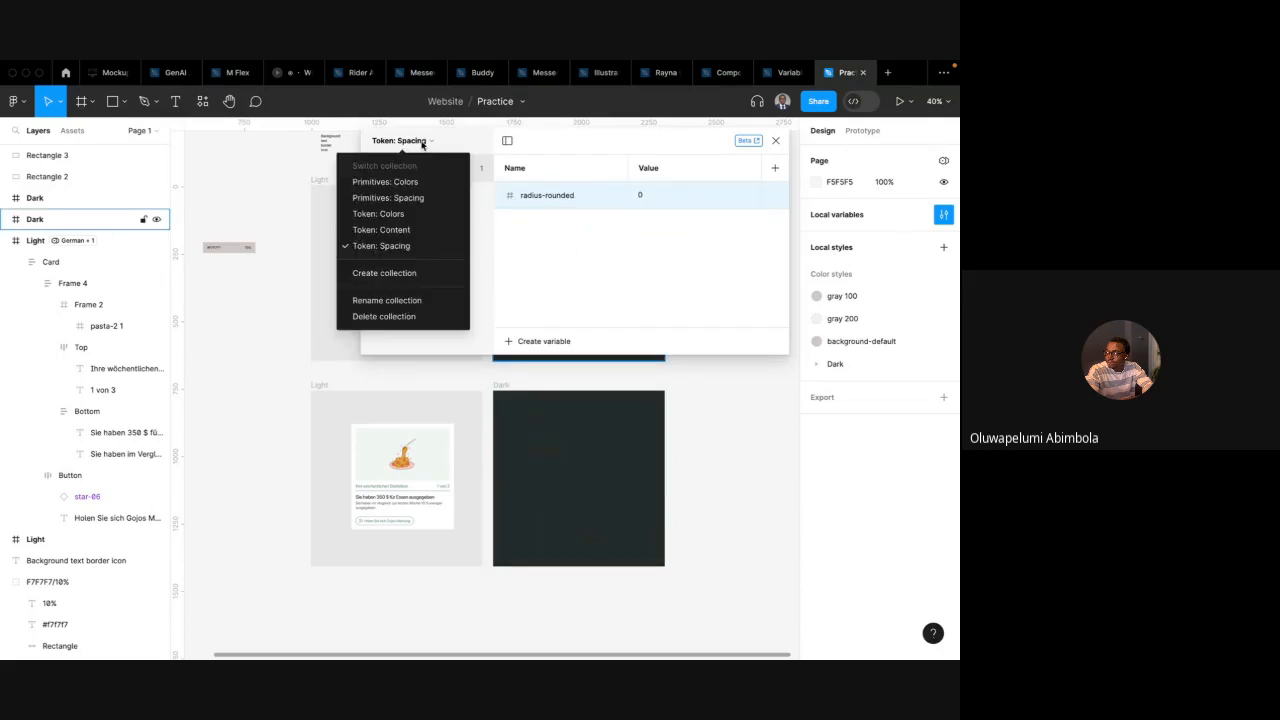
{"action": "left_click", "coordinate": [414, 199]}
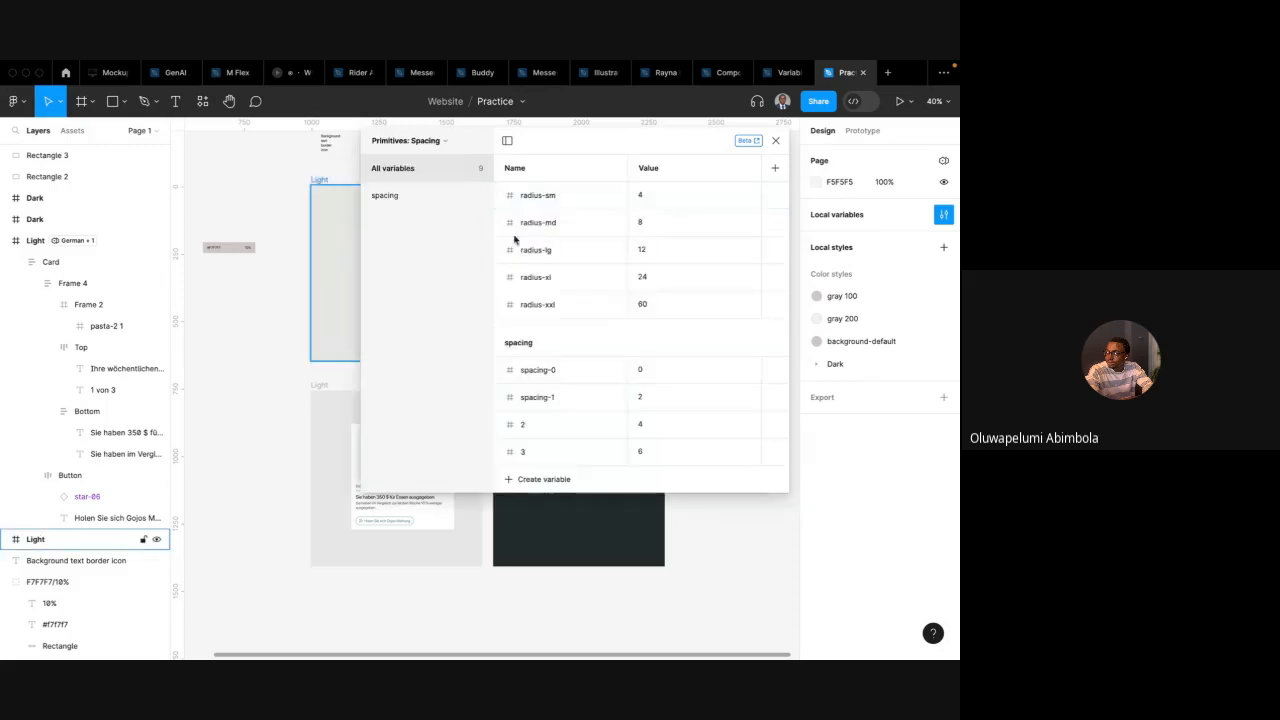
{"action": "left_click", "coordinate": [561, 193]}
{"action": "right_click", "coordinate": [549, 196]}
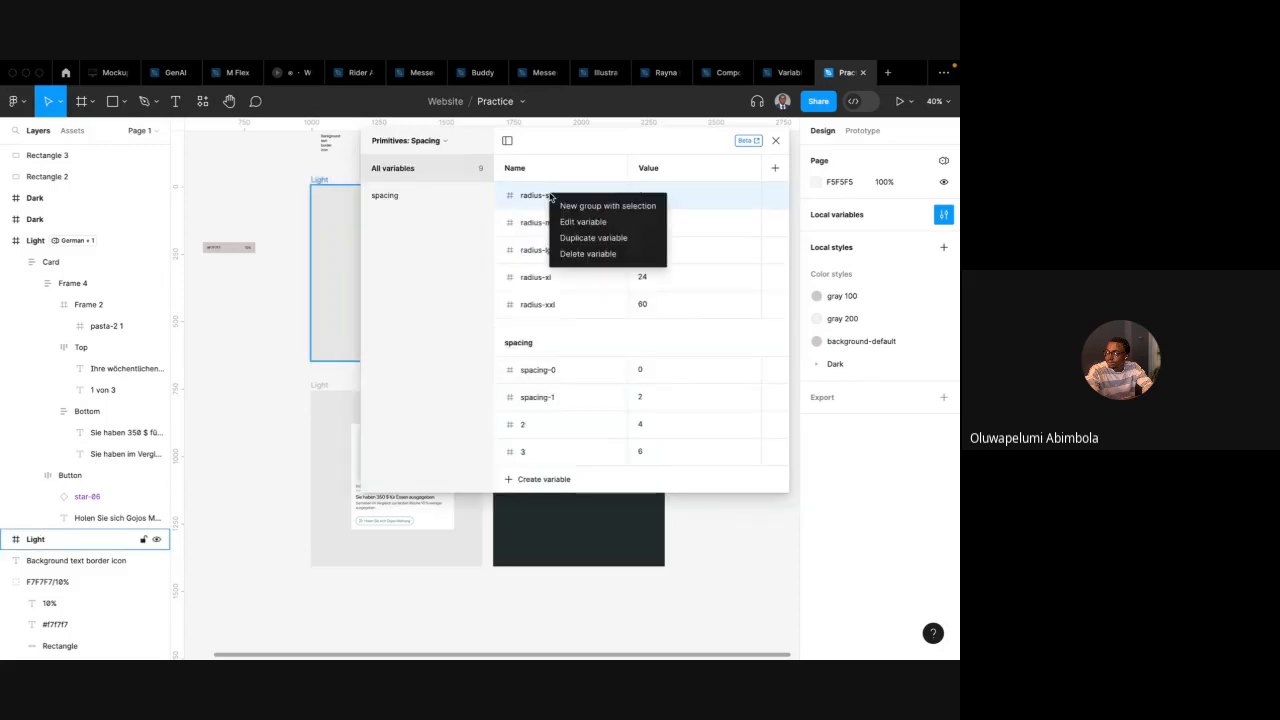
{"action": "left_click", "coordinate": [578, 237]}
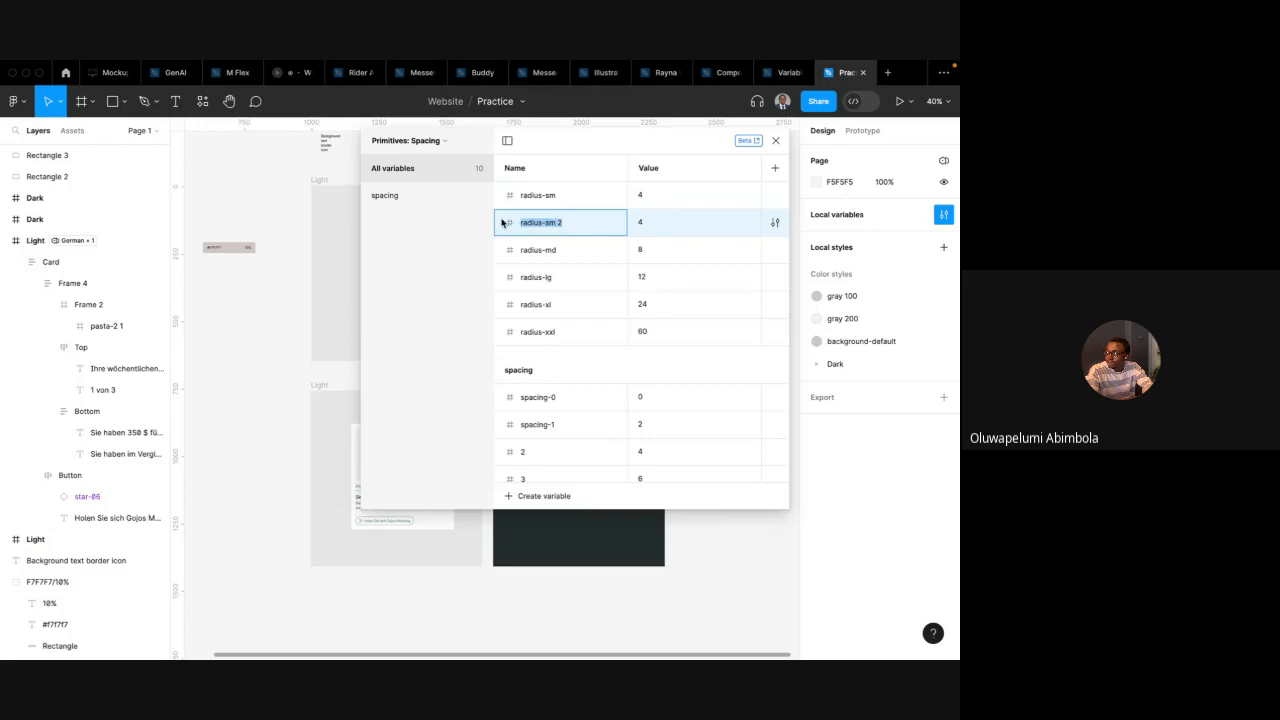
{"action": "left_click_drag", "start_coordinate": [504, 222], "coordinate": [546, 201]}
{"action": "double_click", "coordinate": [554, 196]}
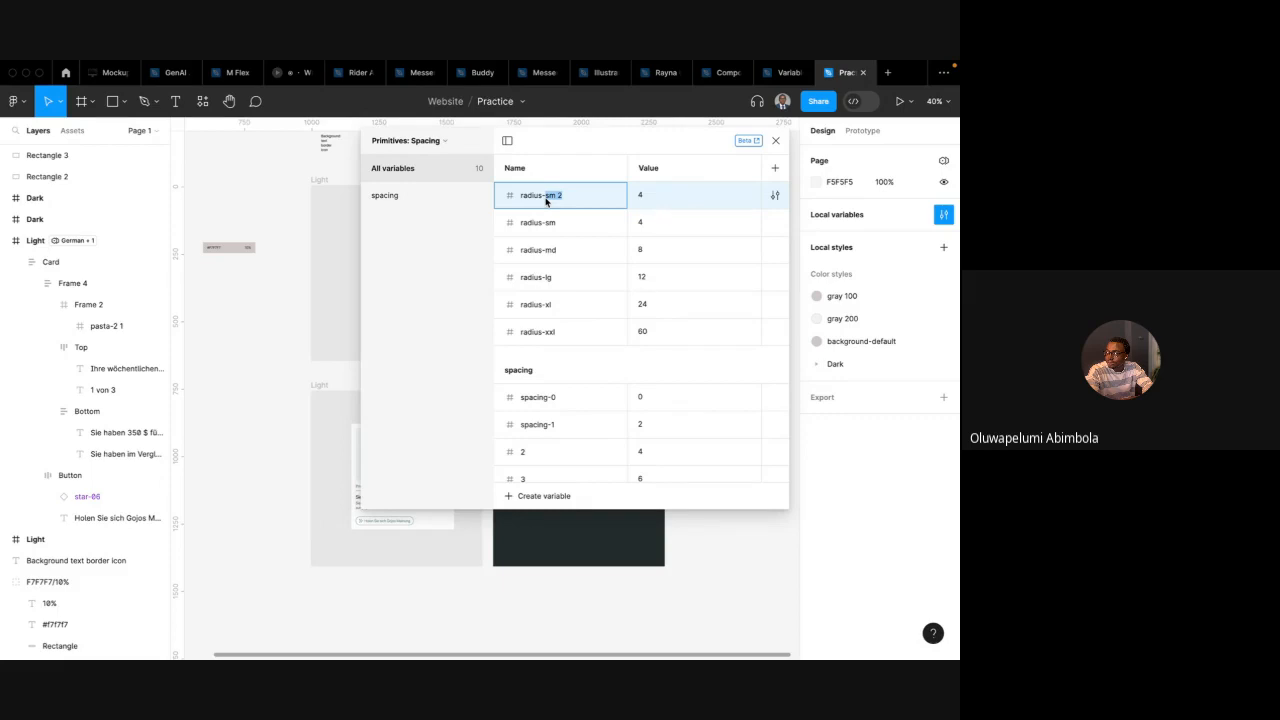
{"action": "type", "text": "no"}
{"action": "key", "text": "Return"}
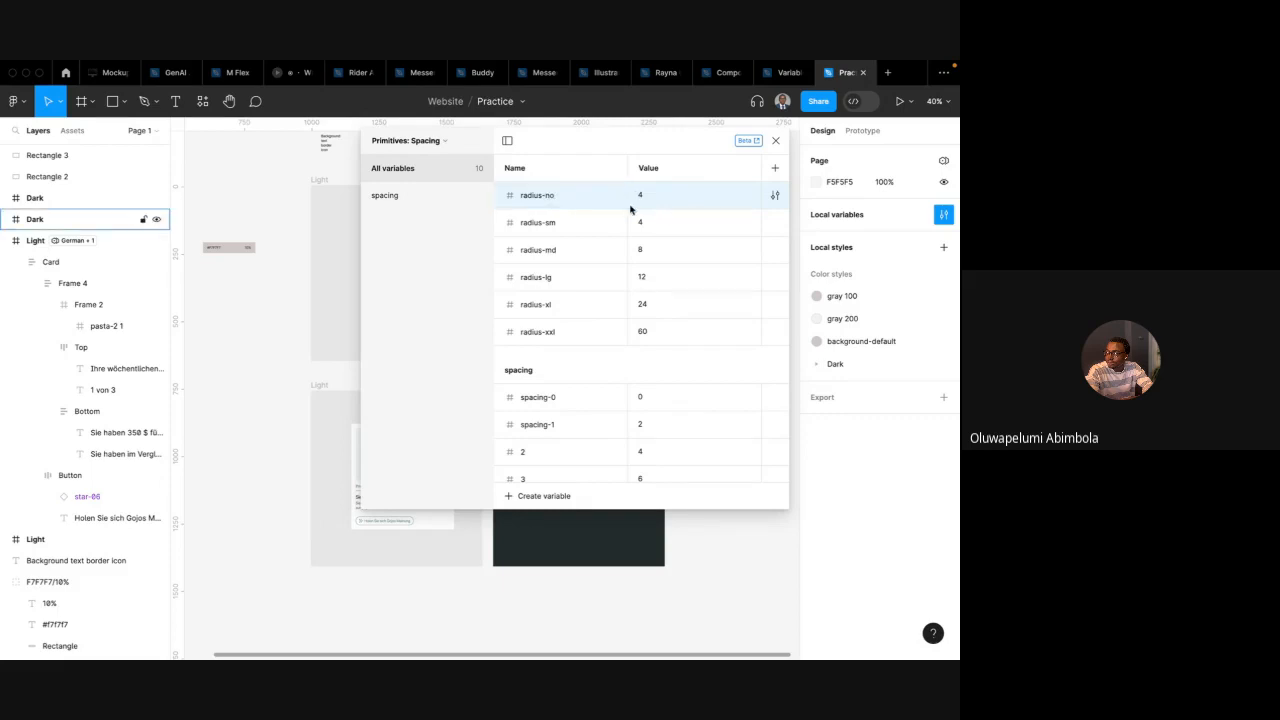
Set radius-no's value to 0
{"action": "double_click", "coordinate": [640, 200]}
{"action": "type", "text": "0"}
{"action": "key", "text": "Return"}
Switch to Token: Spacing and alias radius-rounded's value to the radius-xxl variable
{"action": "left_click", "coordinate": [420, 141]}
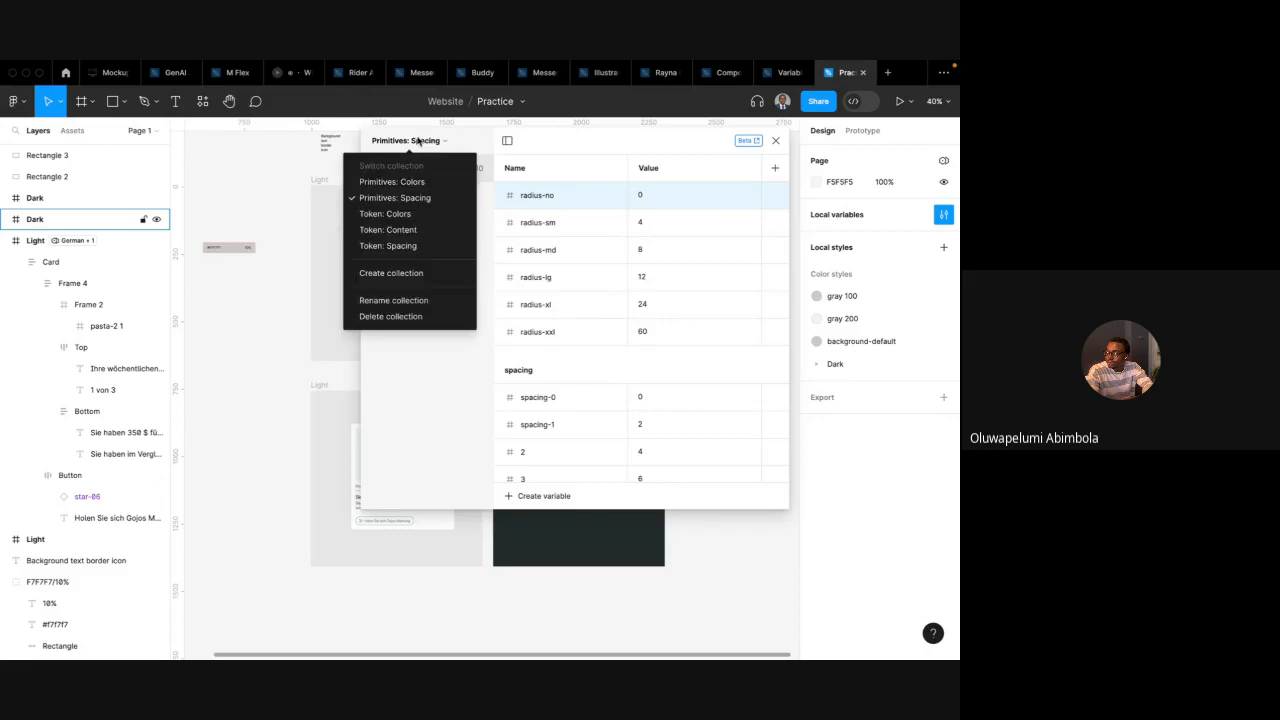
{"action": "left_click", "coordinate": [418, 248]}
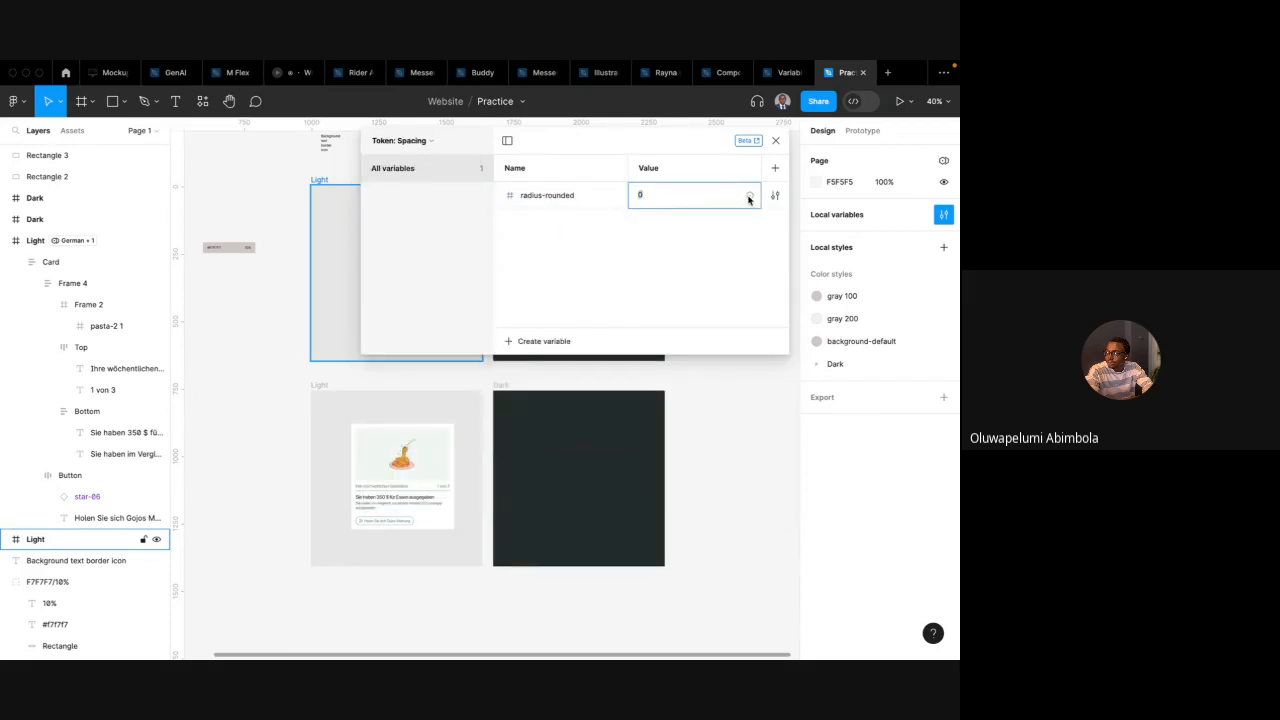
{"action": "left_click", "coordinate": [749, 196]}
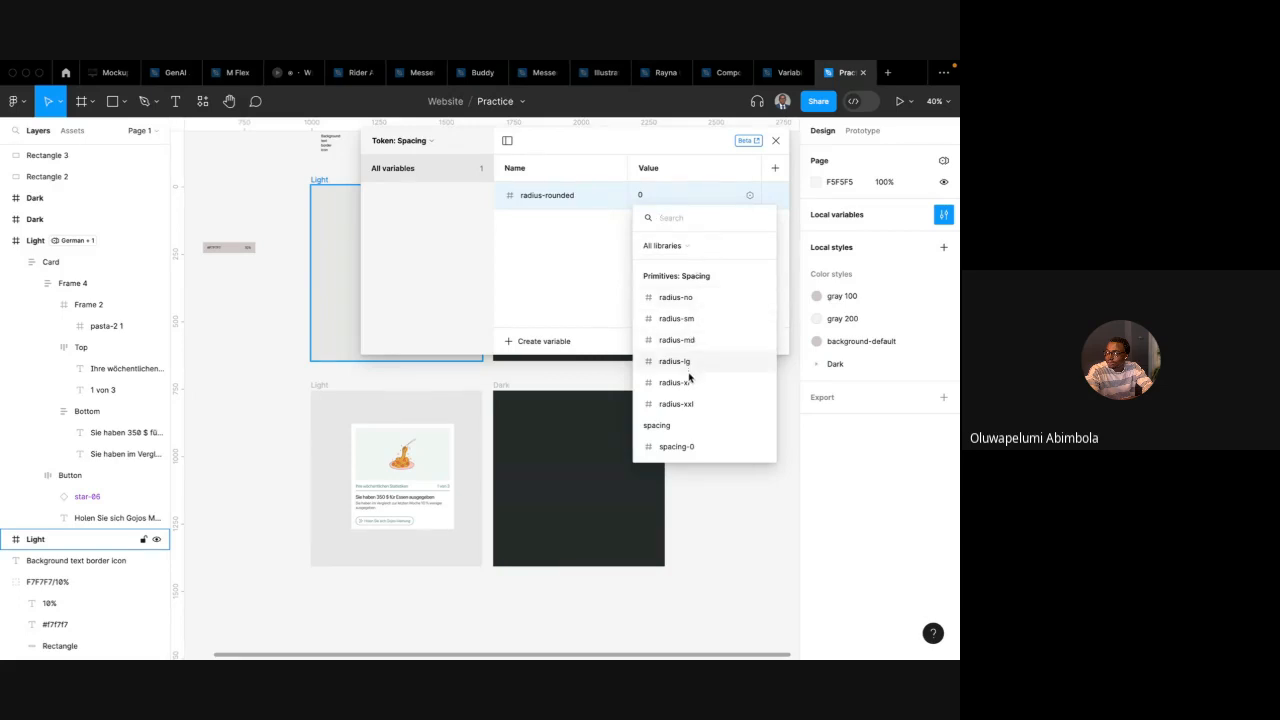
{"action": "left_click", "coordinate": [690, 403]}
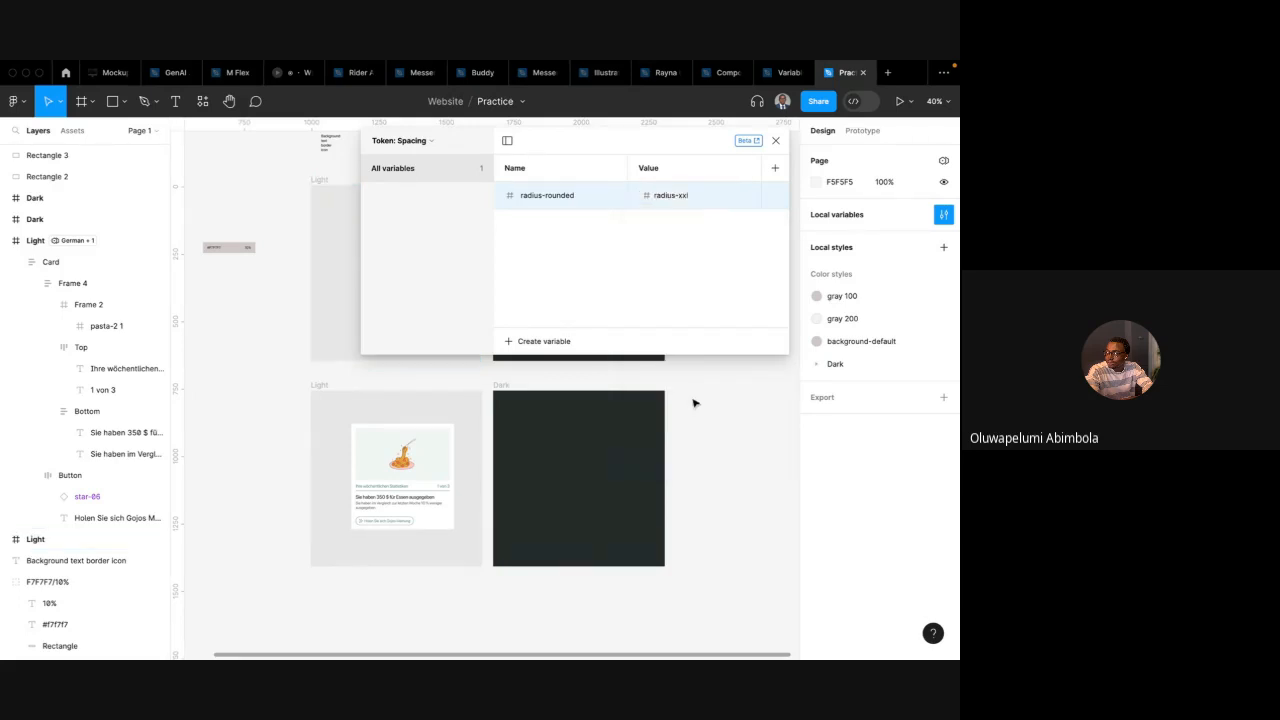
Duplicate radius-rounded and rename the copy radius-sharp
{"action": "right_click", "coordinate": [573, 198]}
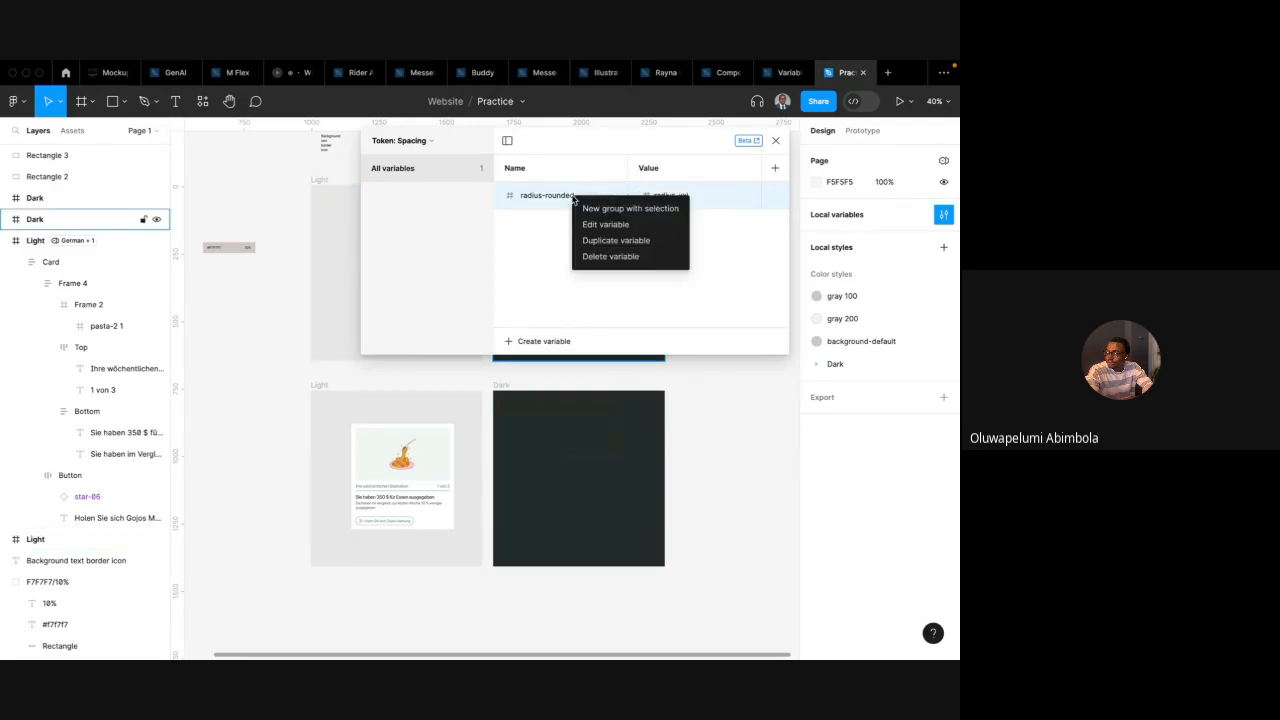
{"action": "left_click", "coordinate": [616, 240]}
{"action": "left_click", "coordinate": [586, 226]}
{"action": "left_click_drag", "start_coordinate": [586, 228], "coordinate": [547, 228]}
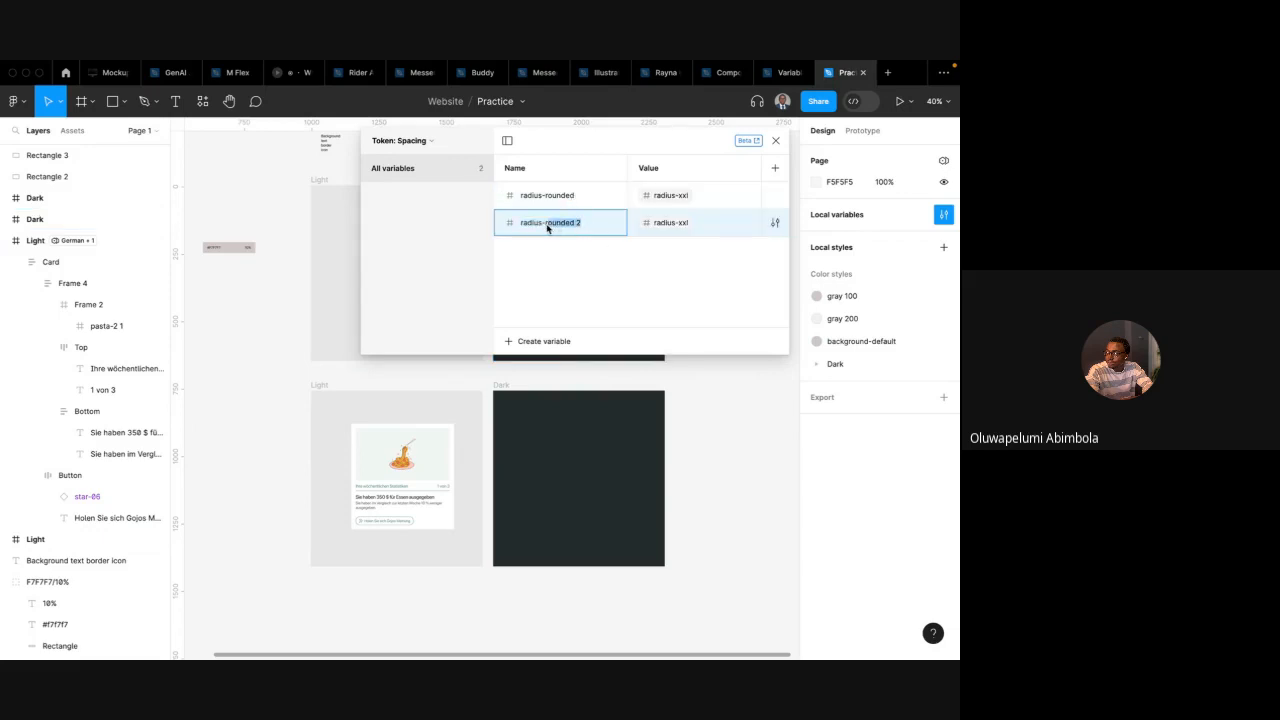
{"action": "type", "text": "sharp"}
{"action": "key", "text": "Return"}
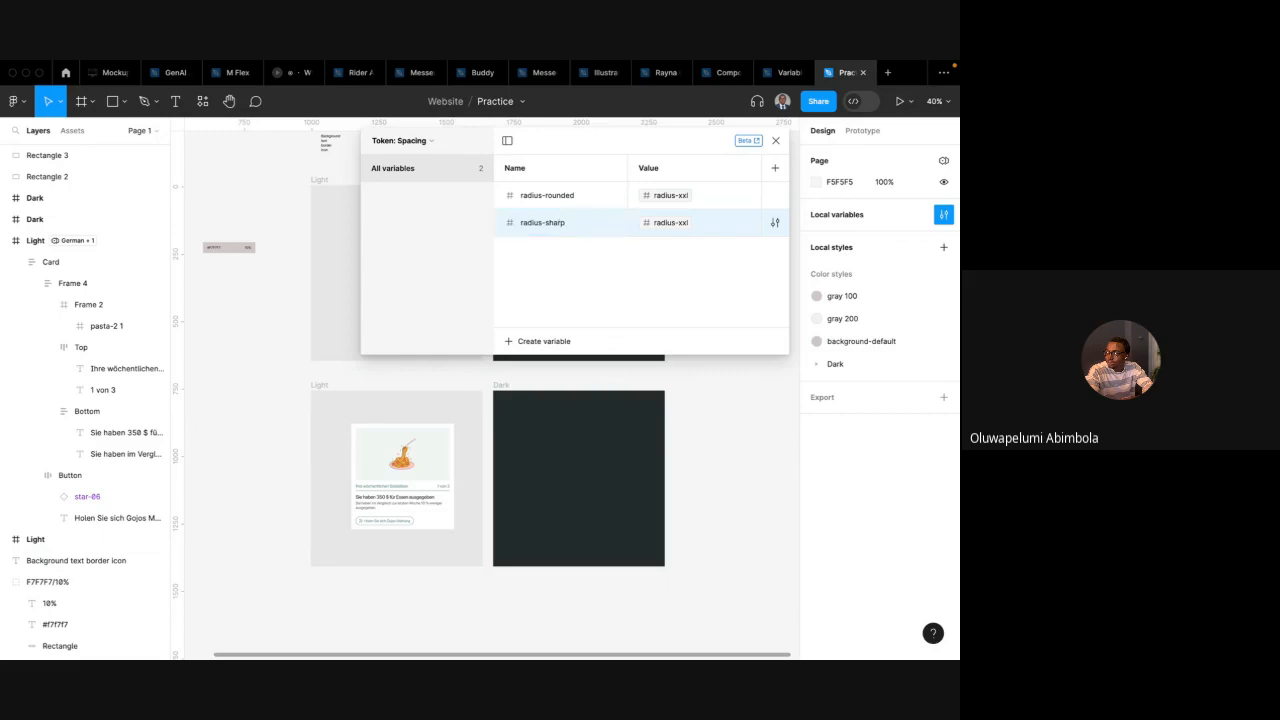
Alias radius-sharp's value to the radius-no variable
{"action": "left_click", "coordinate": [677, 222]}
{"action": "left_click", "coordinate": [680, 302]}
Duplicate radius-sharp and rename the copy radius-round
{"action": "right_click", "coordinate": [562, 227]}
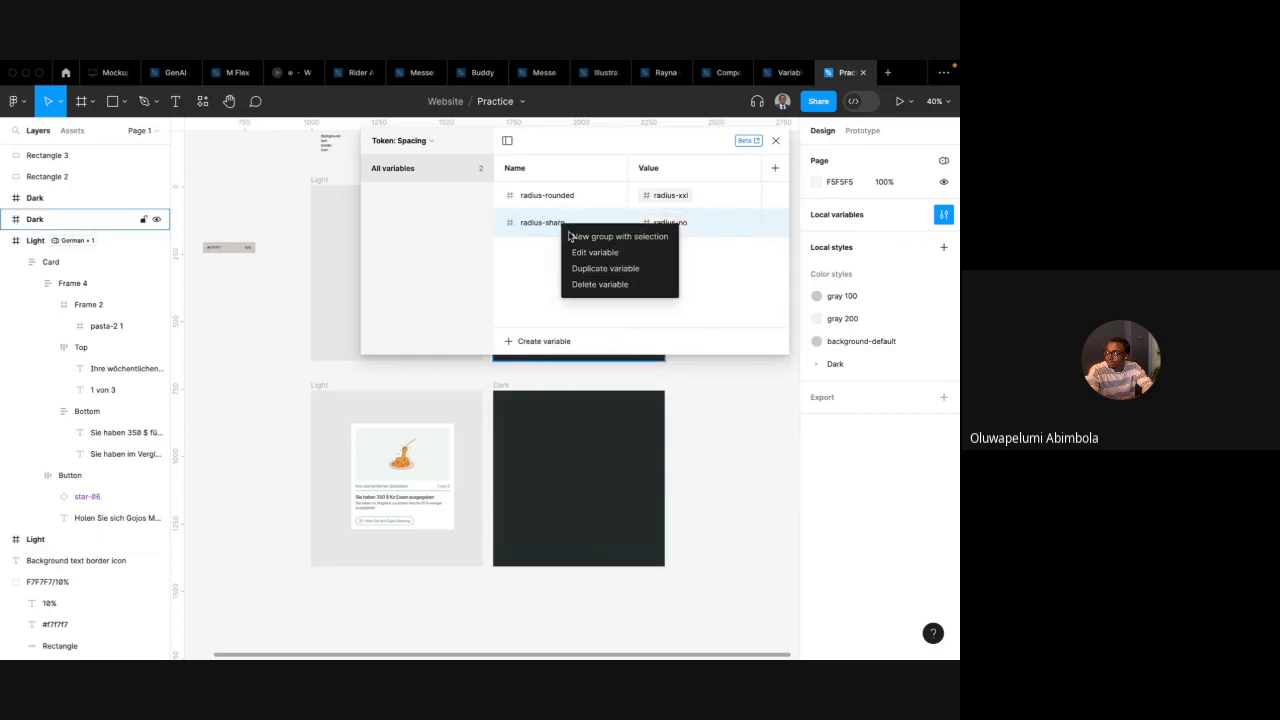
{"action": "left_click", "coordinate": [603, 268]}
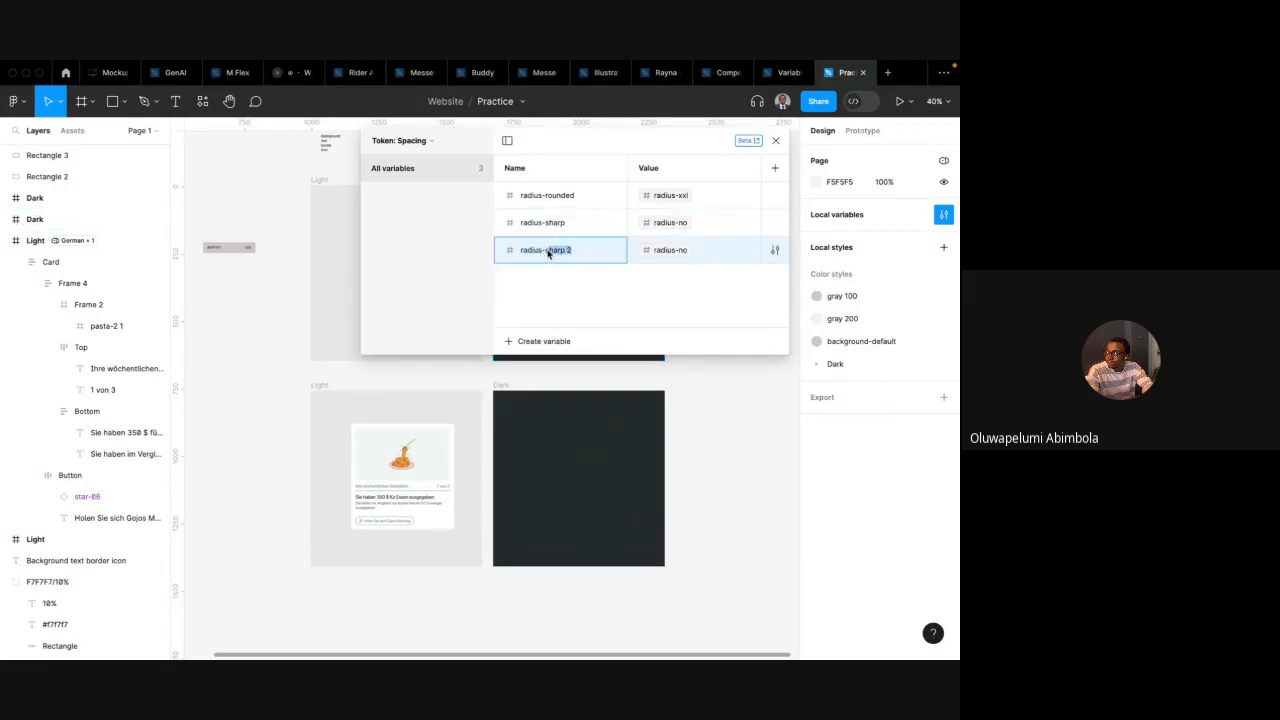
{"action": "type", "text": "round"}
{"action": "key", "text": "Return"}
Alias radius-round's value to the radius-md variable
{"action": "right_click", "coordinate": [593, 252]}
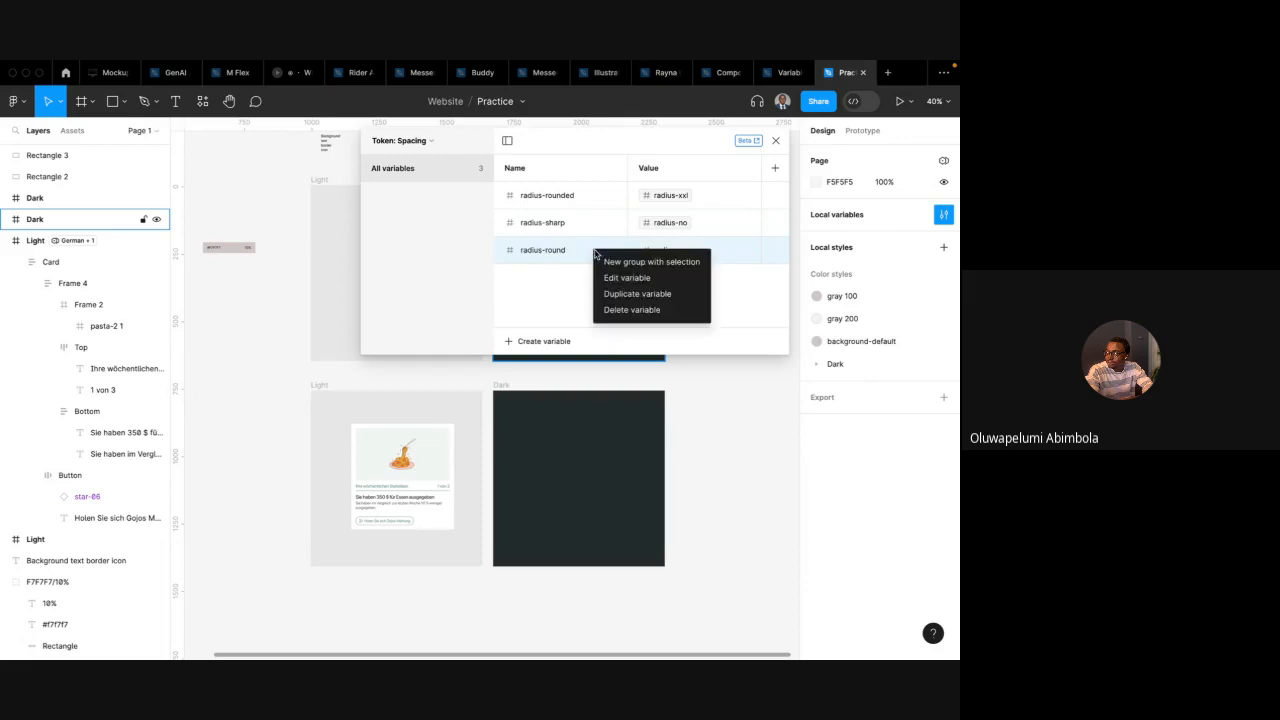
{"action": "left_click", "coordinate": [572, 252]}
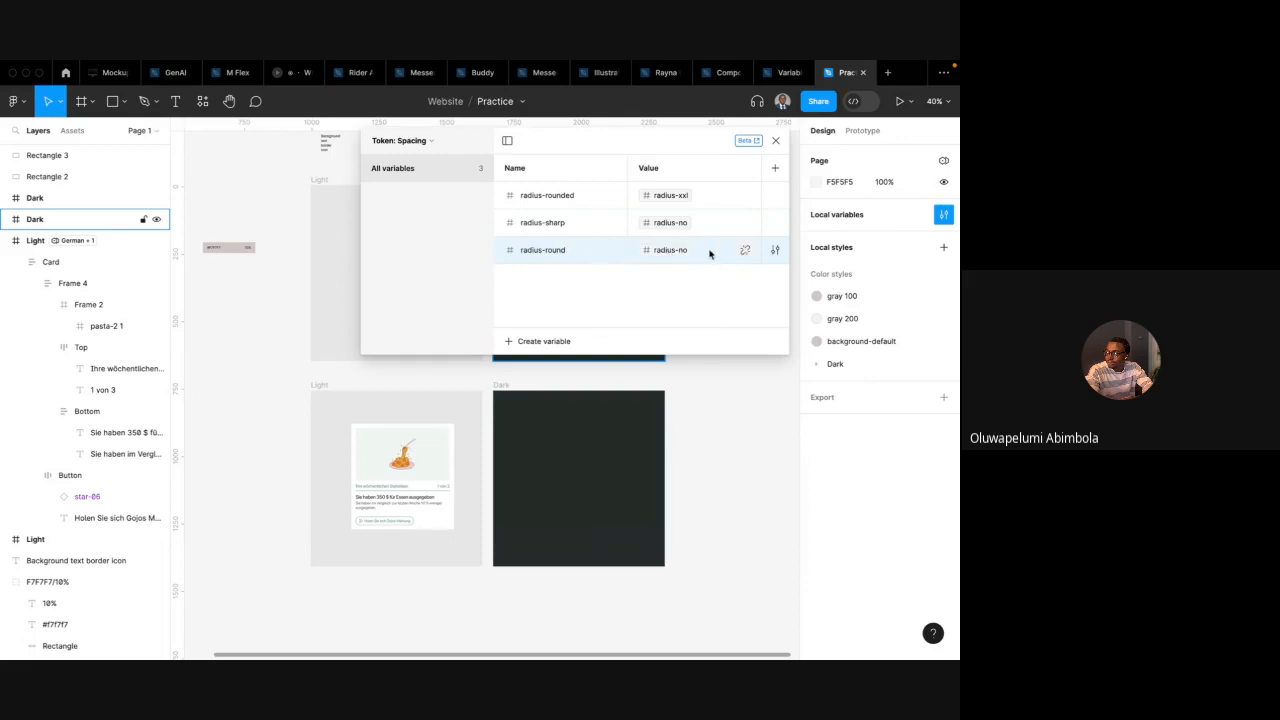
{"action": "left_click", "coordinate": [676, 250]}
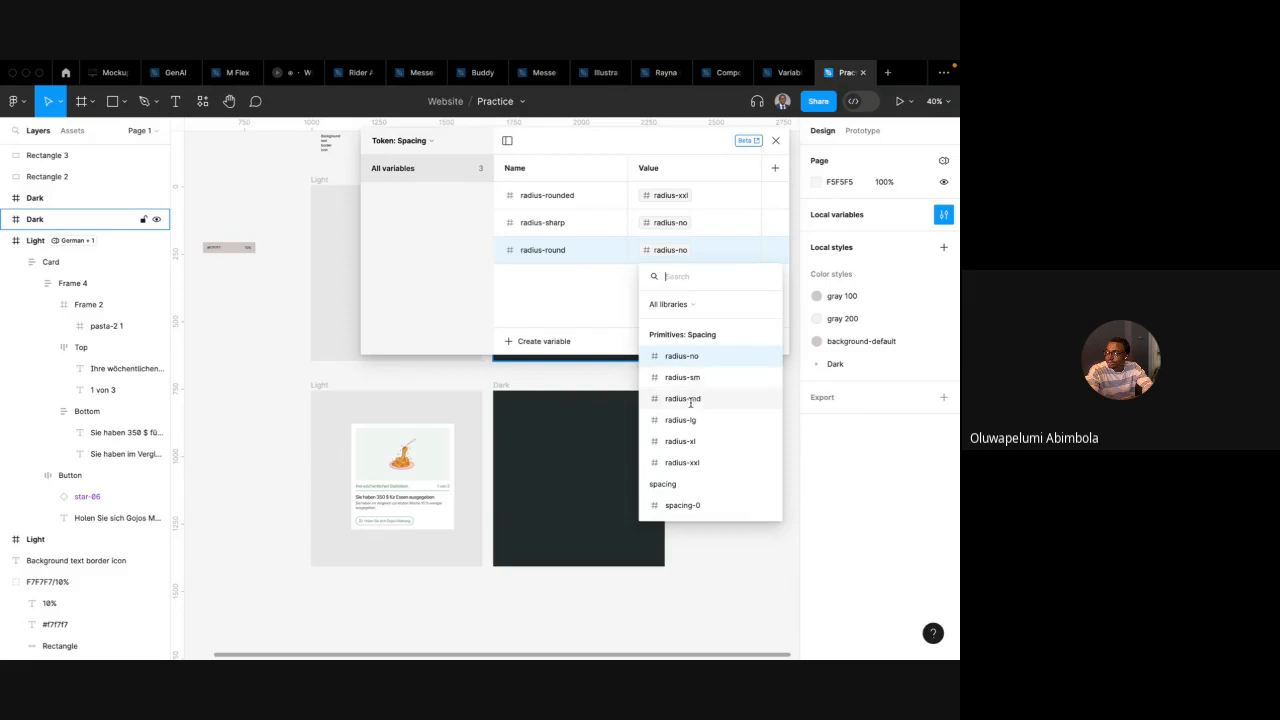
{"action": "left_click", "coordinate": [683, 399]}
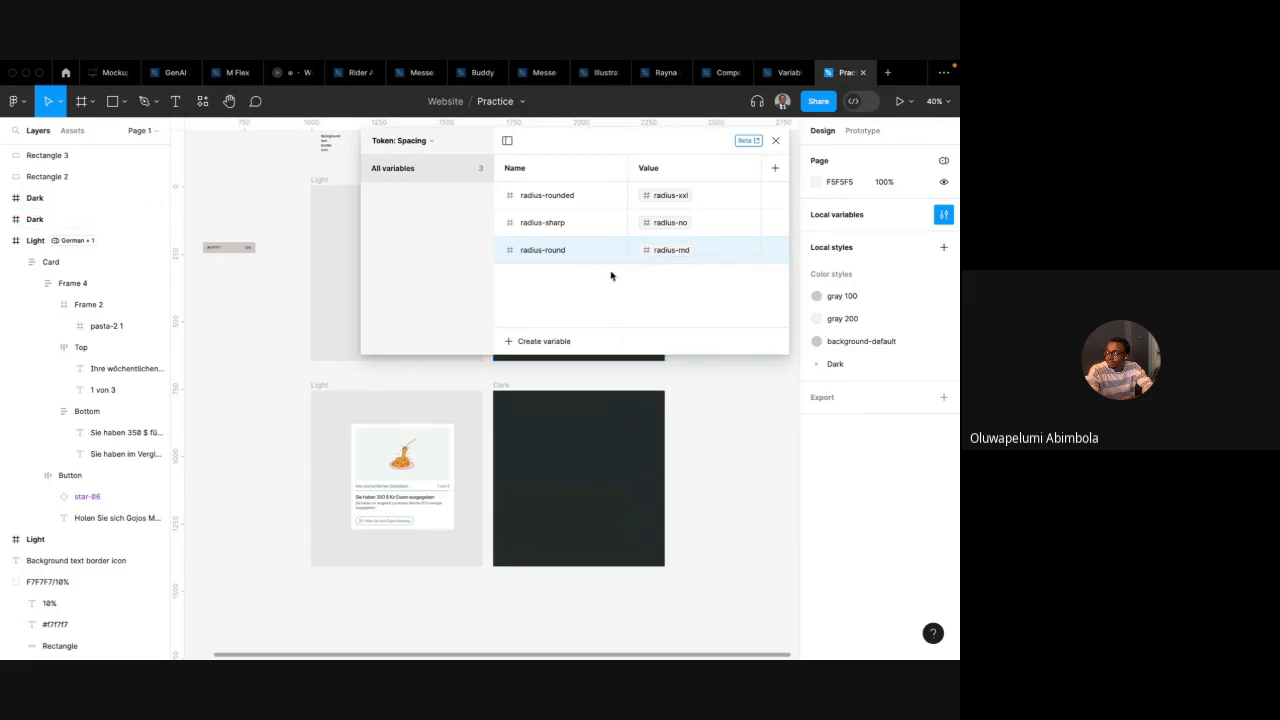
Reorder the tokens as radius-sharp, radius-round, radius-rounded and close the variables dialog
{"action": "left_click", "coordinate": [563, 199]}
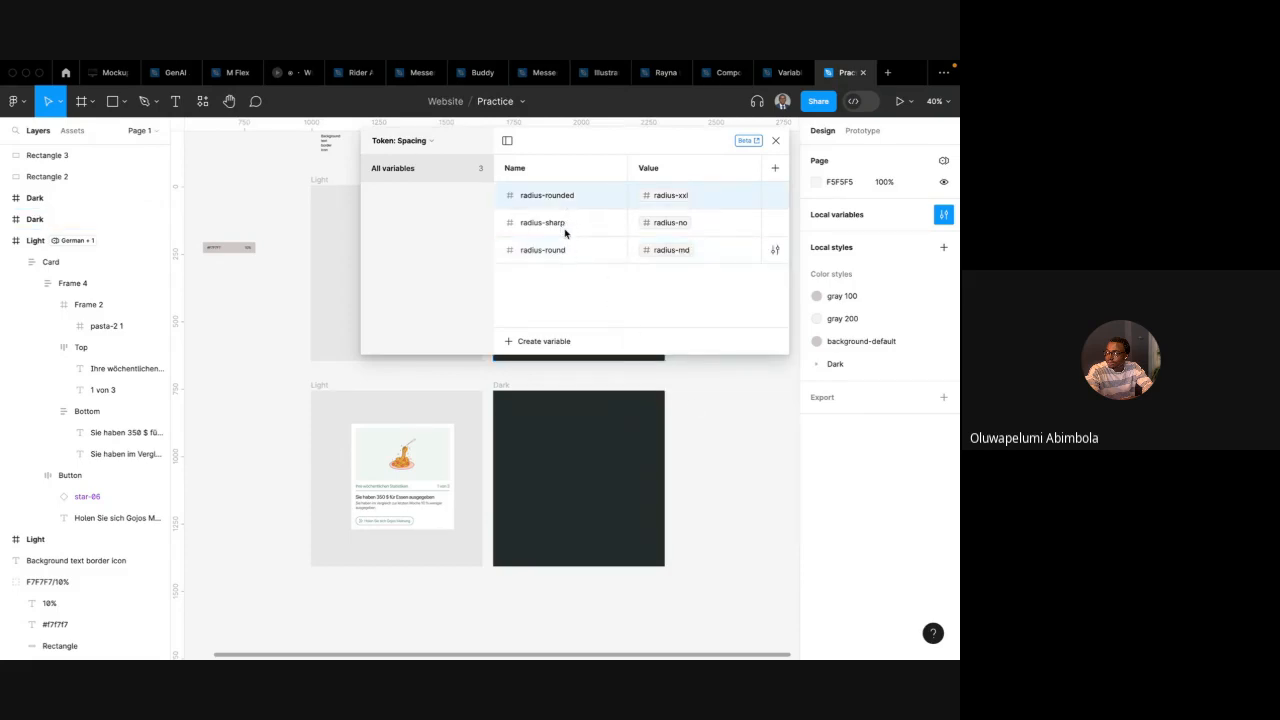
{"action": "mouse_move", "coordinate": [565, 233]}
{"action": "left_mouse_down"}
{"action": "mouse_move", "coordinate": [523, 192]}
{"action": "mouse_move", "coordinate": [553, 221]}
{"action": "left_mouse_up"}
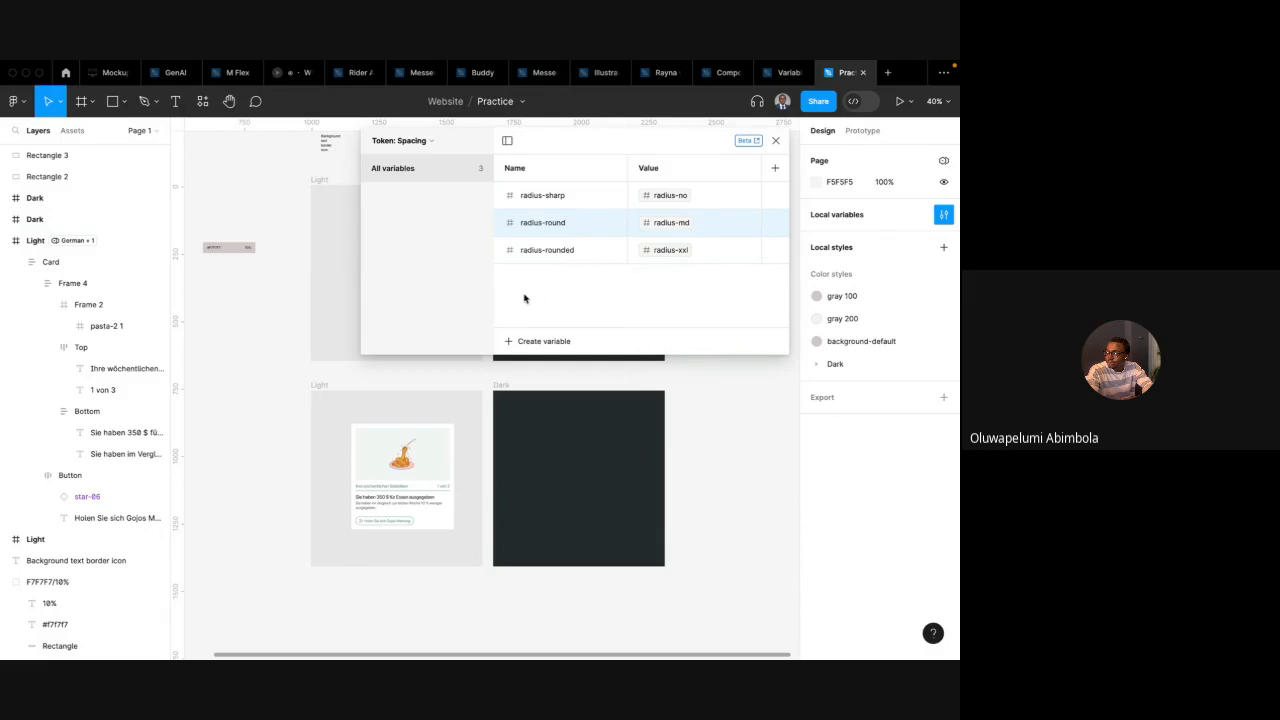
{"action": "scroll", "coordinate": [451, 423], "scroll_direction": "up", "scroll_amount": 5}
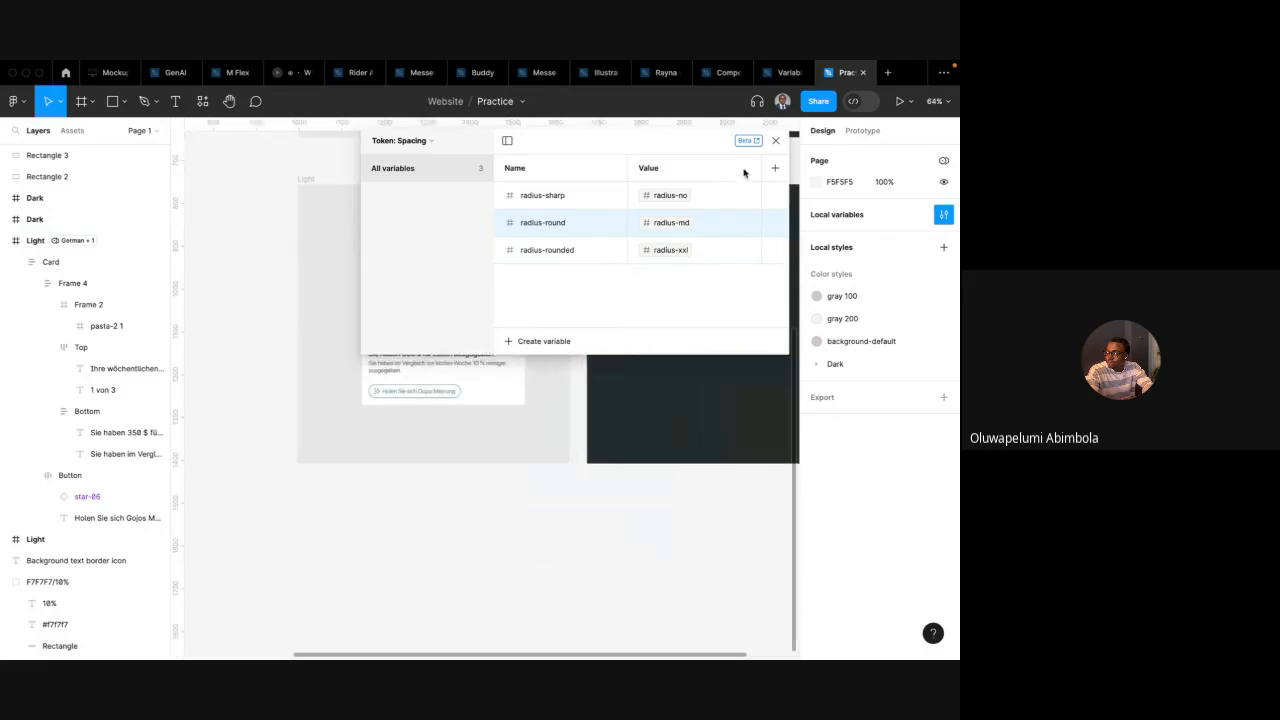
{"action": "left_click", "coordinate": [775, 140]}
Bind the Card frame's corner radius to the radius-no variable
{"action": "left_click", "coordinate": [497, 330]}
{"action": "scroll", "coordinate": [520, 318], "scroll_direction": "up", "scroll_amount": 3}
{"action": "left_click", "coordinate": [524, 316]}
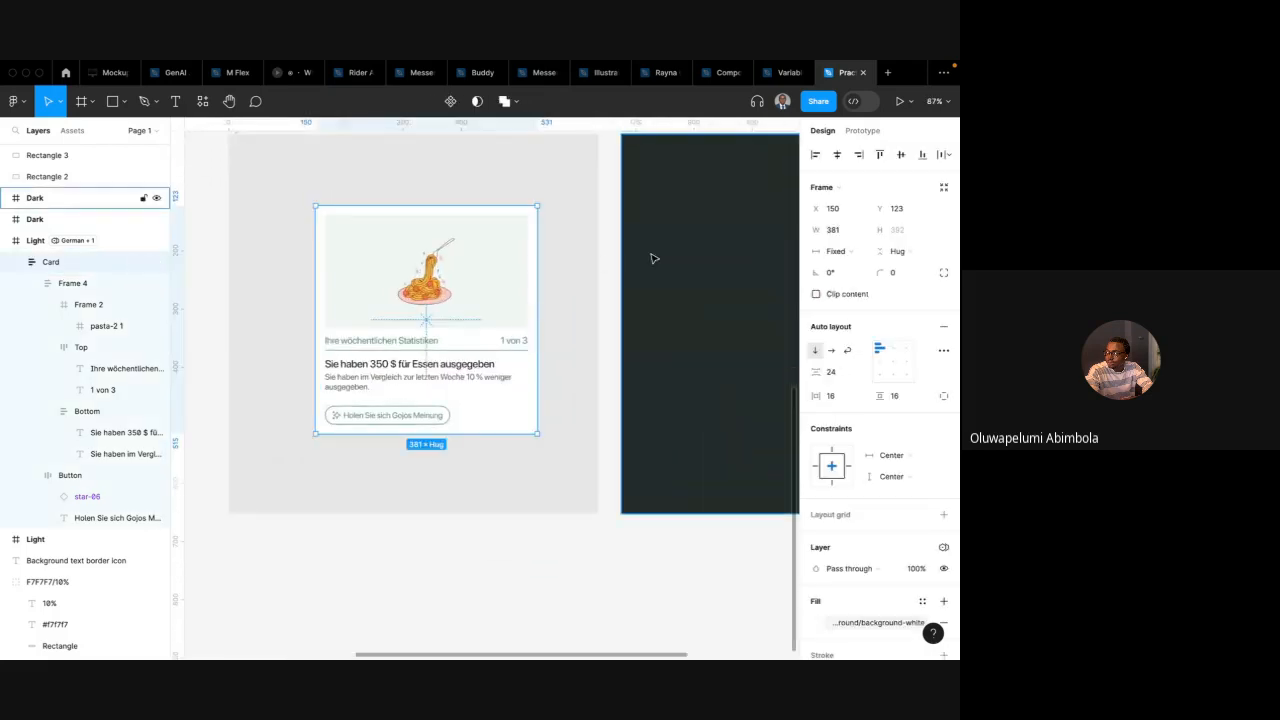
{"action": "scroll", "coordinate": [870, 430], "scroll_direction": "down", "scroll_amount": 1}
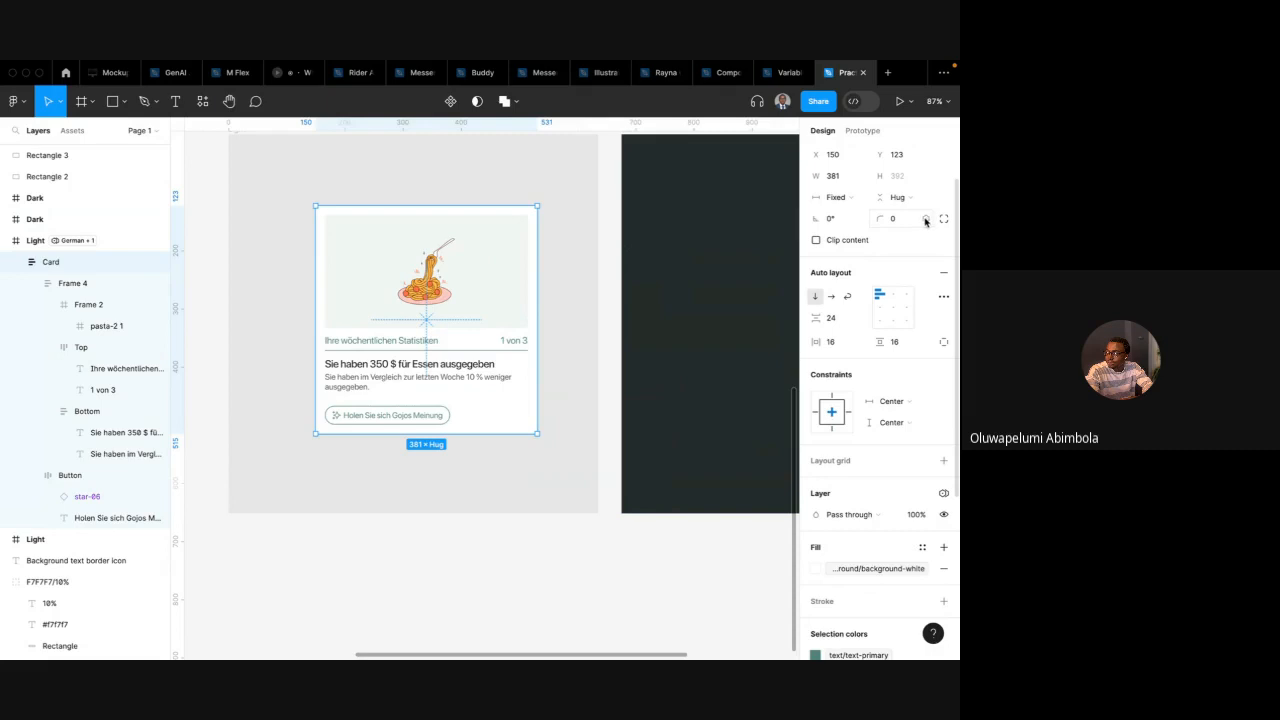
{"action": "left_click", "coordinate": [925, 220]}
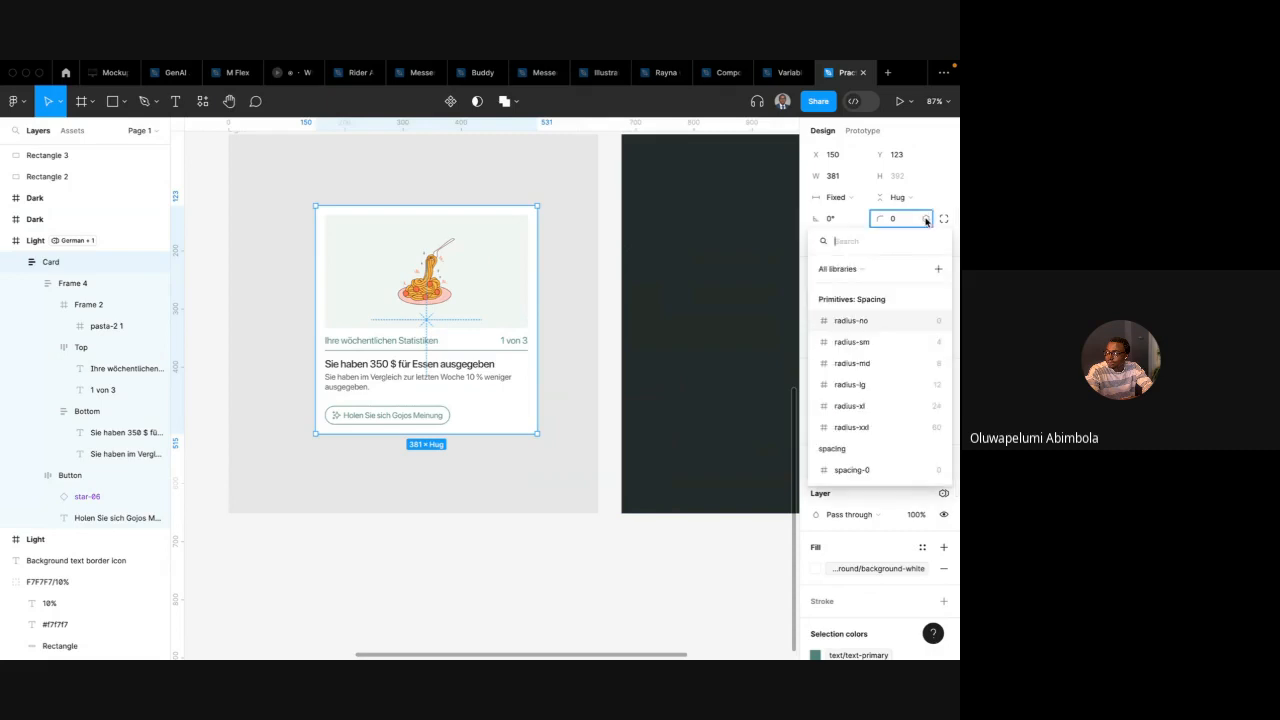
{"action": "left_click", "coordinate": [866, 324]}
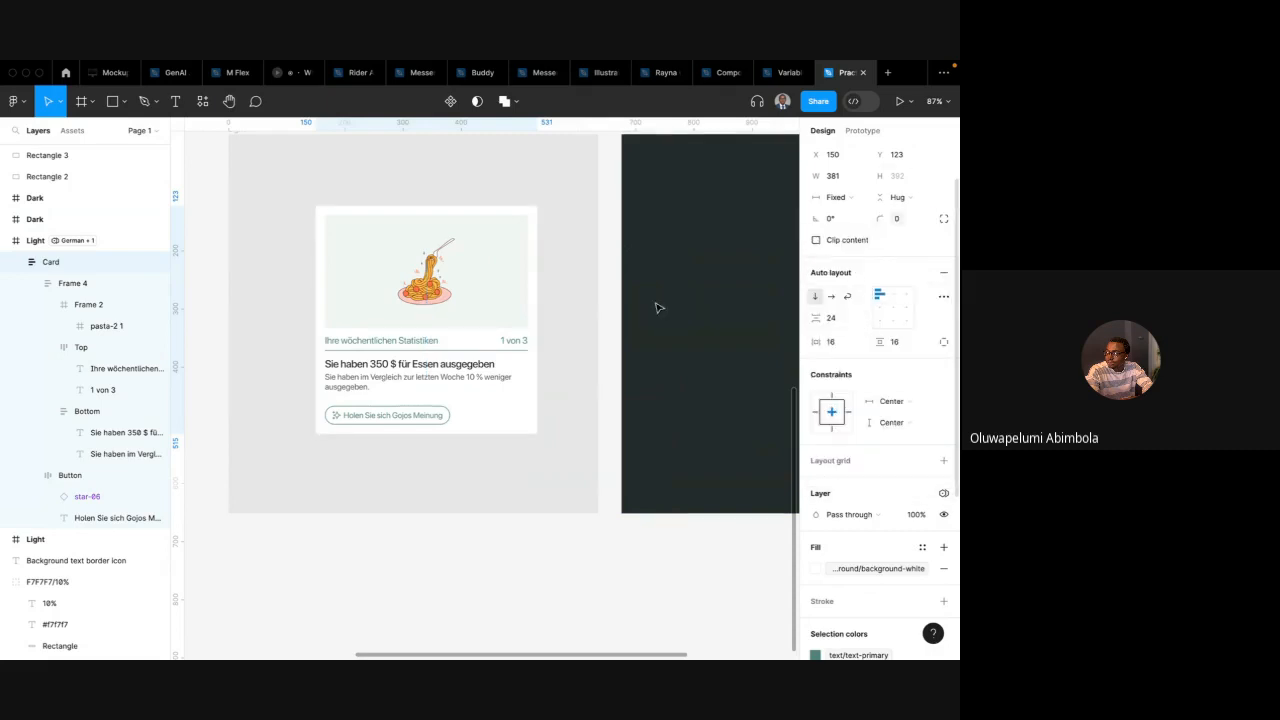
Bind the illustration frame Frame 2's corner radius to radius-no
{"action": "left_click", "coordinate": [501, 276]}
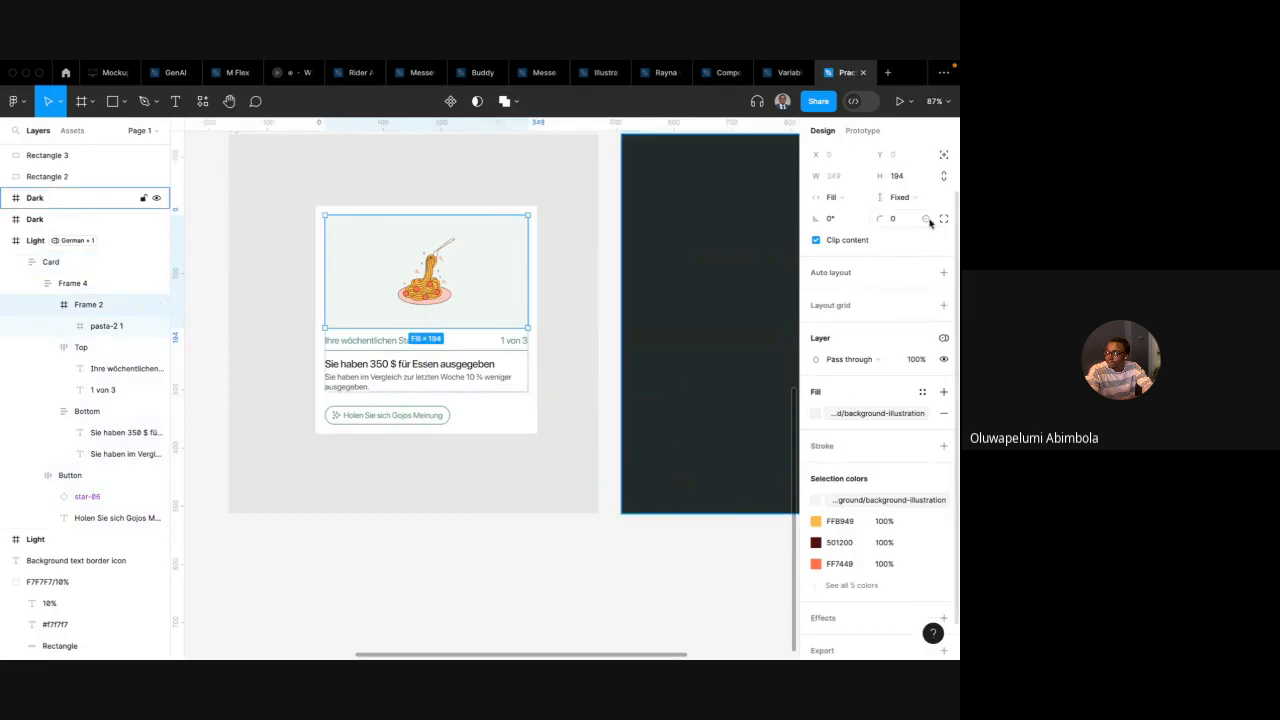
{"action": "left_click", "coordinate": [926, 220]}
{"action": "left_click", "coordinate": [882, 321]}
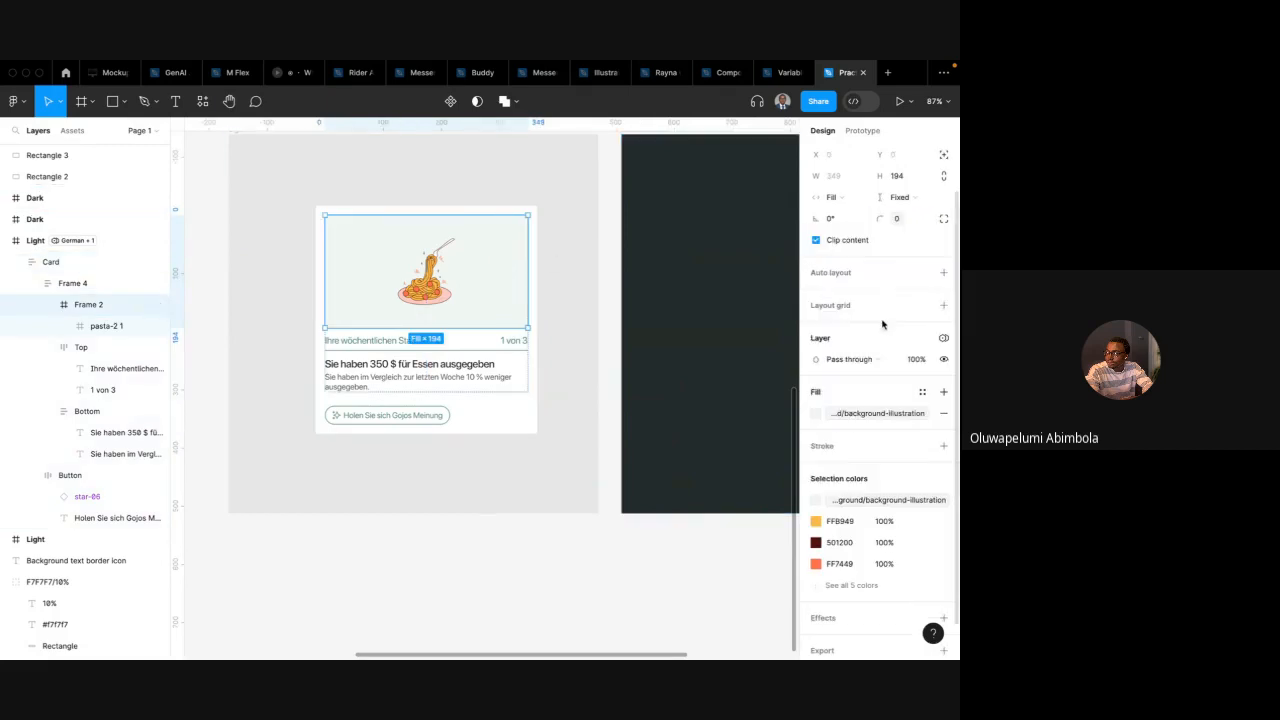
Bind the Button's corner radius to the radius-no variable
{"action": "left_click", "coordinate": [556, 347]}
{"action": "double_click", "coordinate": [437, 415]}
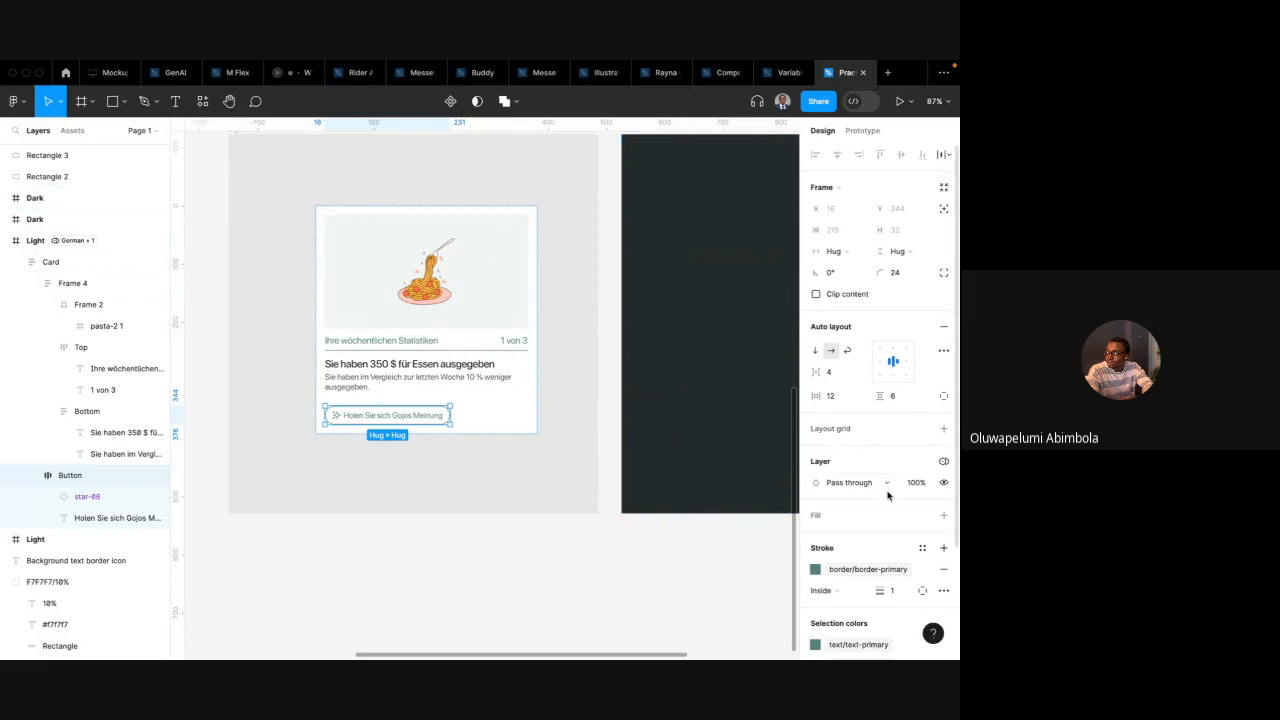
{"action": "scroll", "coordinate": [894, 483], "scroll_direction": "down", "scroll_amount": 2}
{"action": "scroll", "coordinate": [900, 268], "scroll_direction": "up", "scroll_amount": 2}
{"action": "left_click", "coordinate": [925, 272]}
{"action": "left_click", "coordinate": [865, 377]}
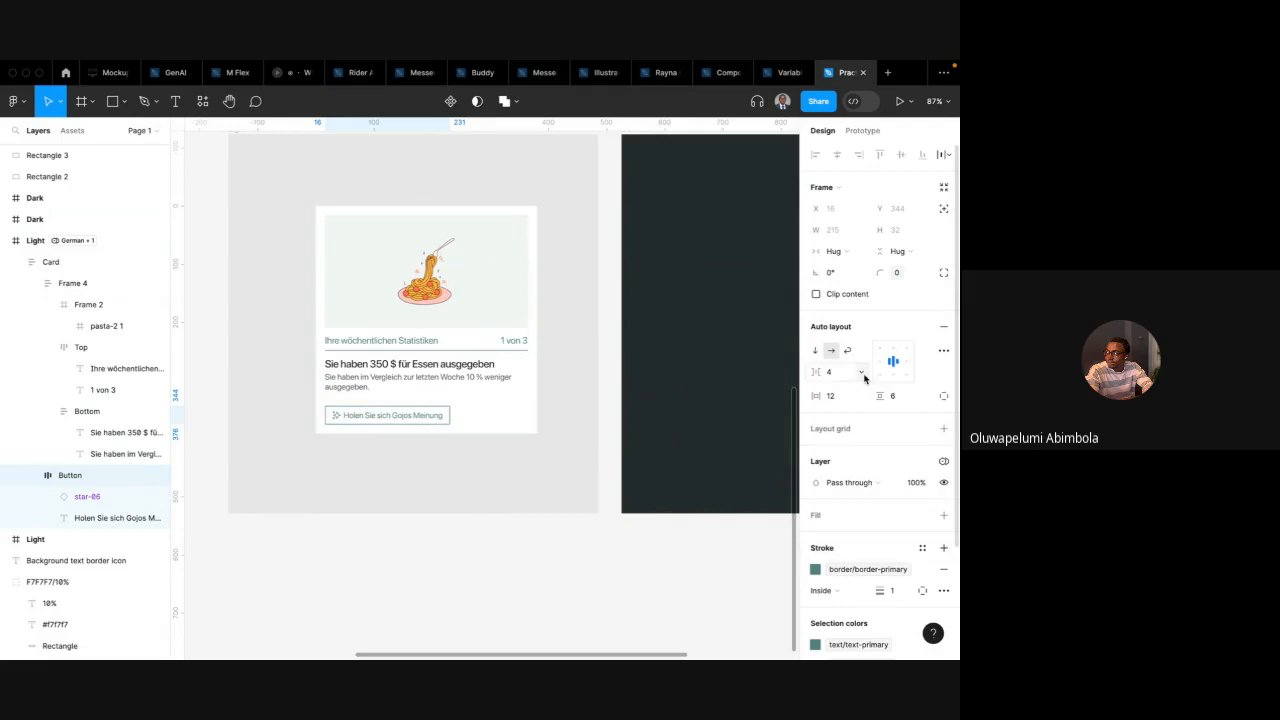
Examine the card's corners on the Light frame in the canvas
{"action": "left_click", "coordinate": [620, 457]}
{"action": "scroll", "coordinate": [414, 491], "scroll_direction": "up", "scroll_amount": 2}
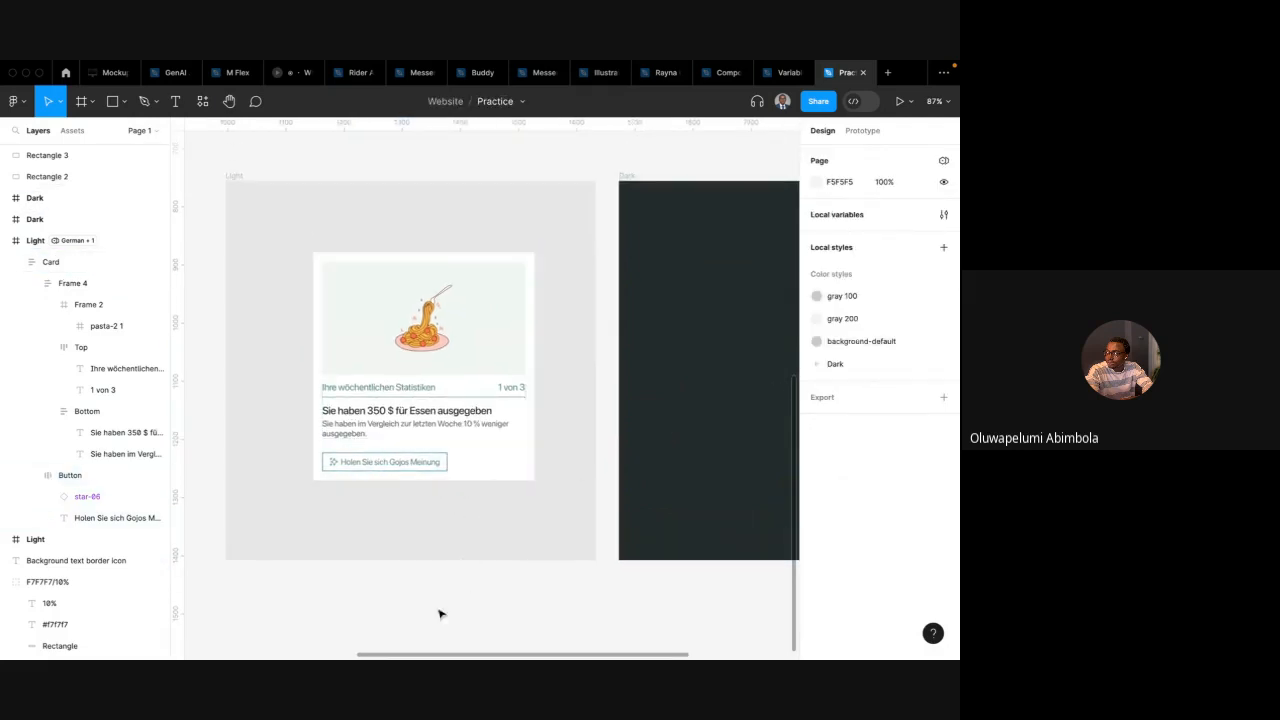
{"action": "scroll", "coordinate": [446, 461], "scroll_direction": "down", "scroll_amount": 3}
{"action": "left_click", "coordinate": [446, 461]}
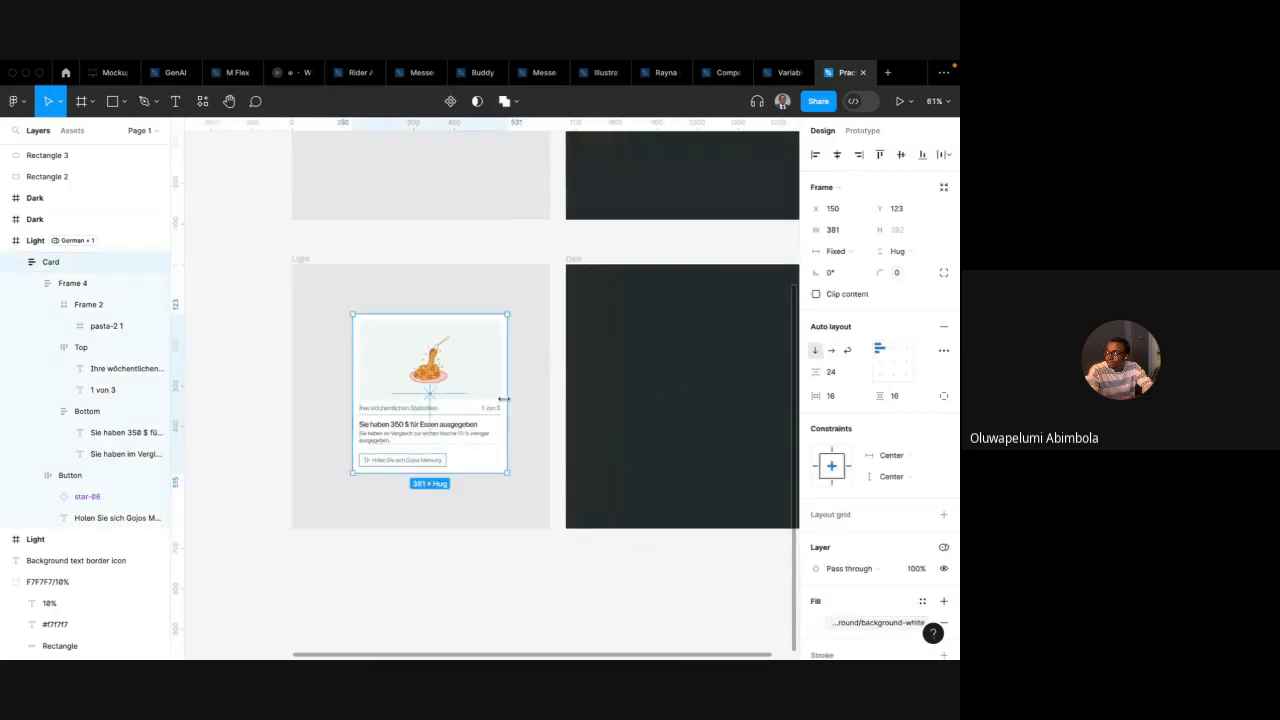
{"action": "scroll", "coordinate": [480, 430], "scroll_direction": "right", "scroll_amount": 3}
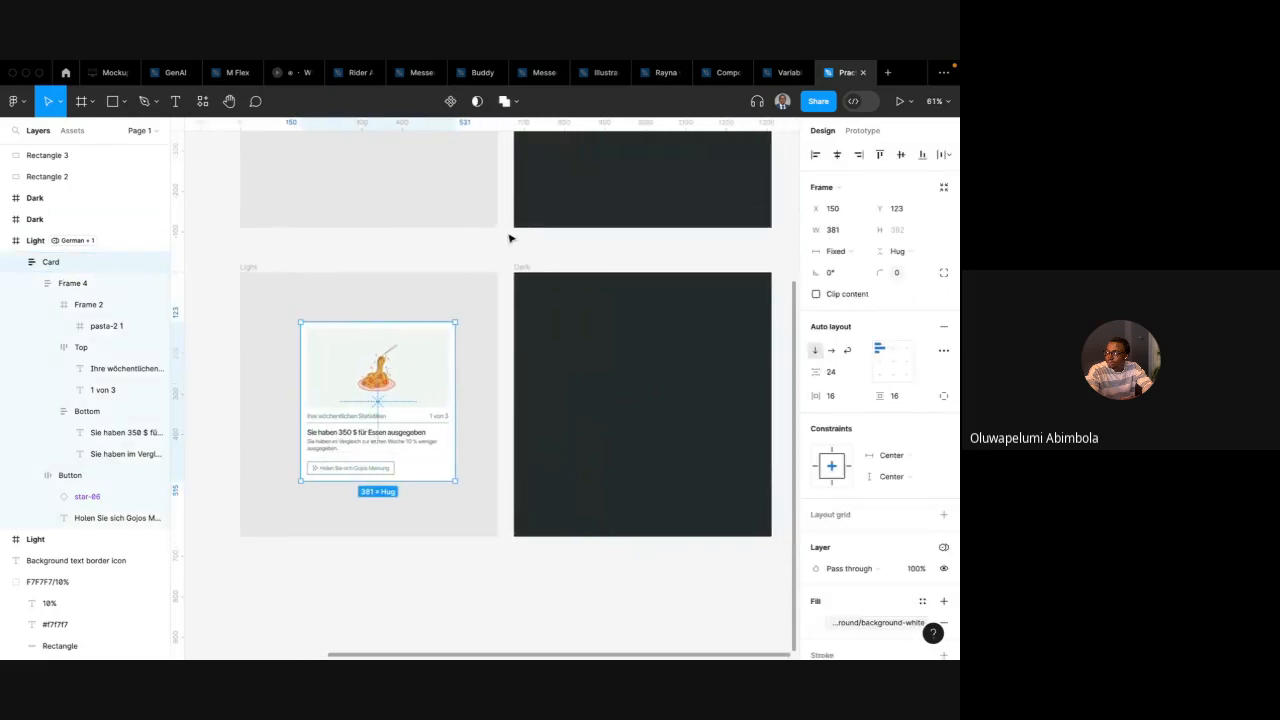
{"action": "left_click", "coordinate": [609, 257]}
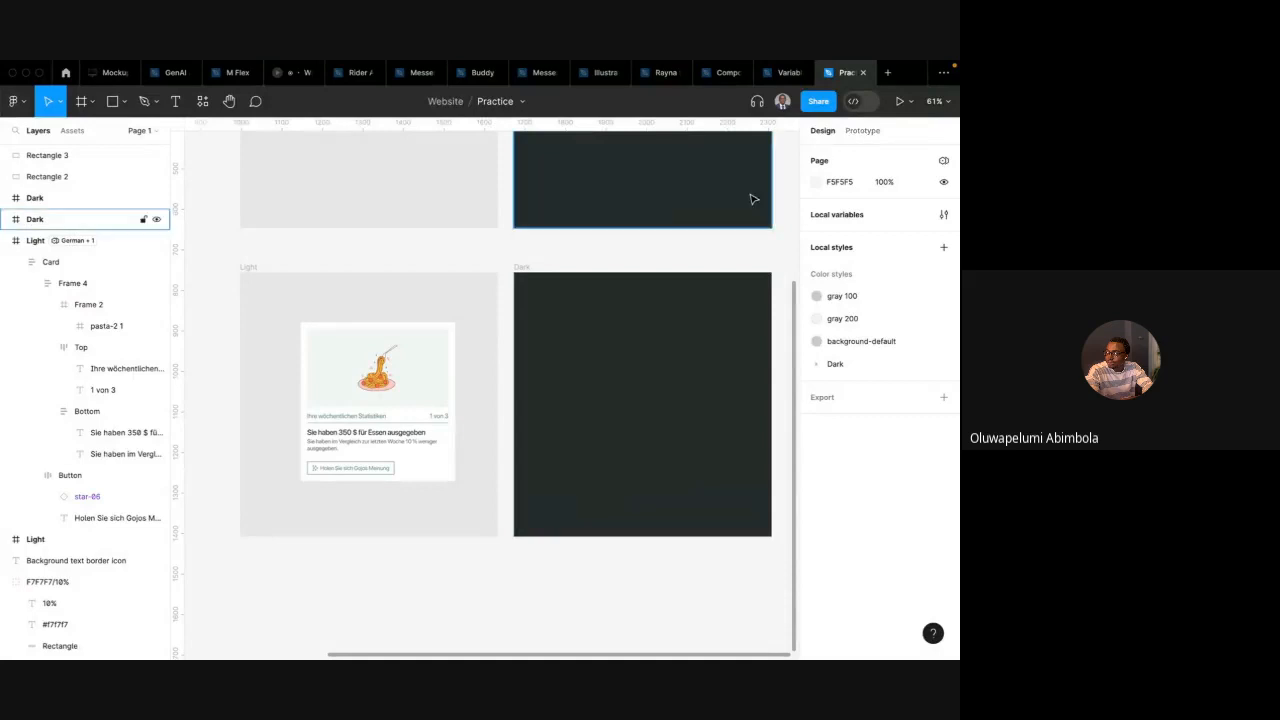
Rename the Token: Spacing collection's mode to Professional
{"action": "left_click", "coordinate": [943, 214]}
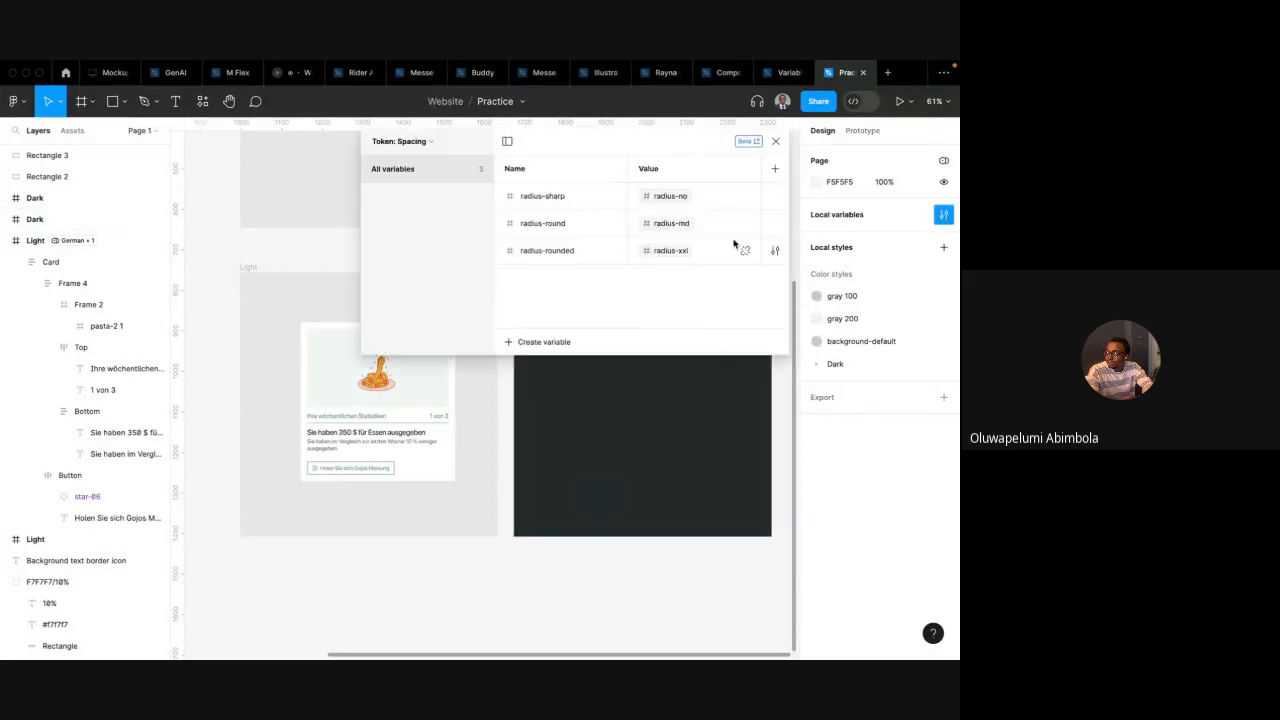
{"action": "double_click", "coordinate": [654, 170]}
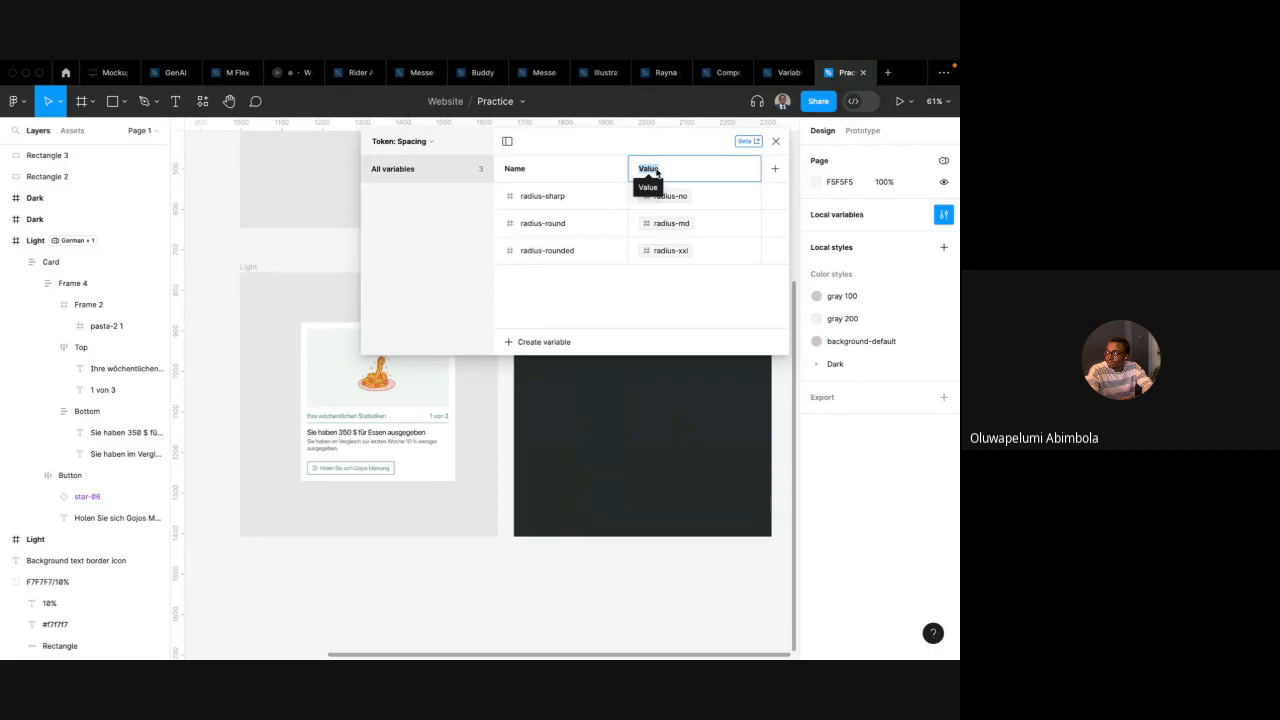
{"action": "type", "text": "Profe"}
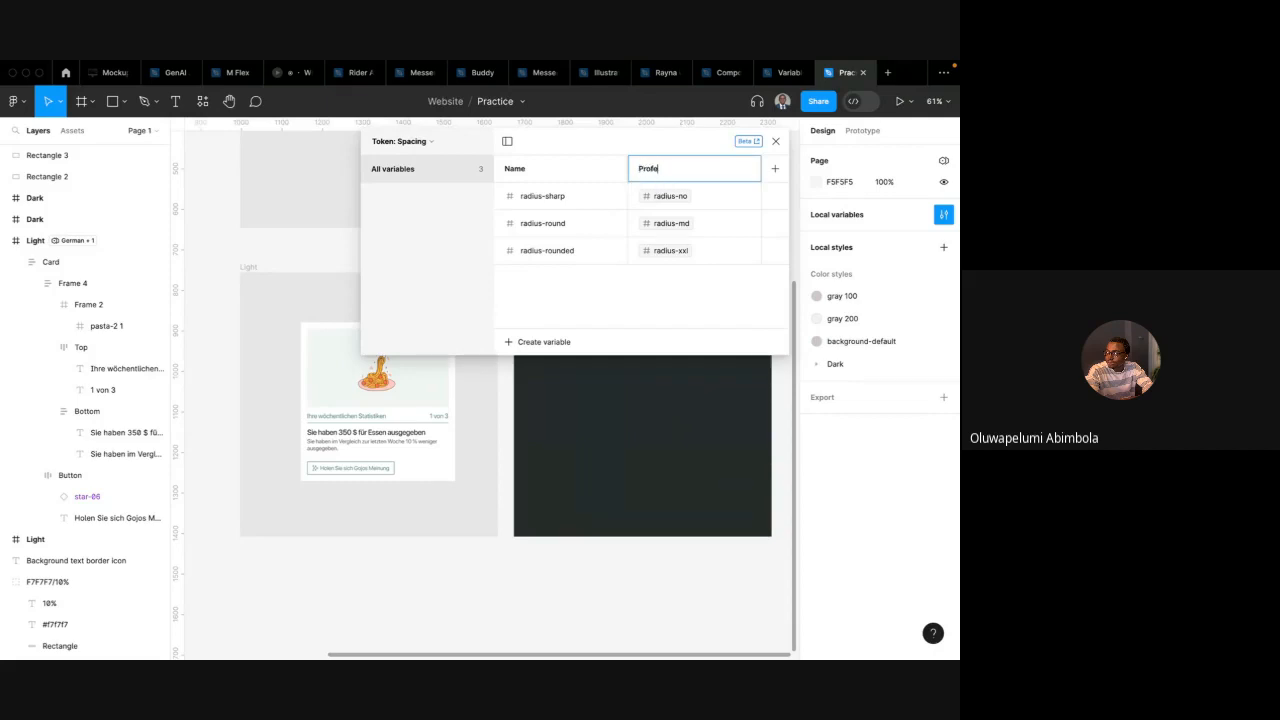
{"action": "type", "text": "ssional"}
{"action": "key", "text": "Return"}
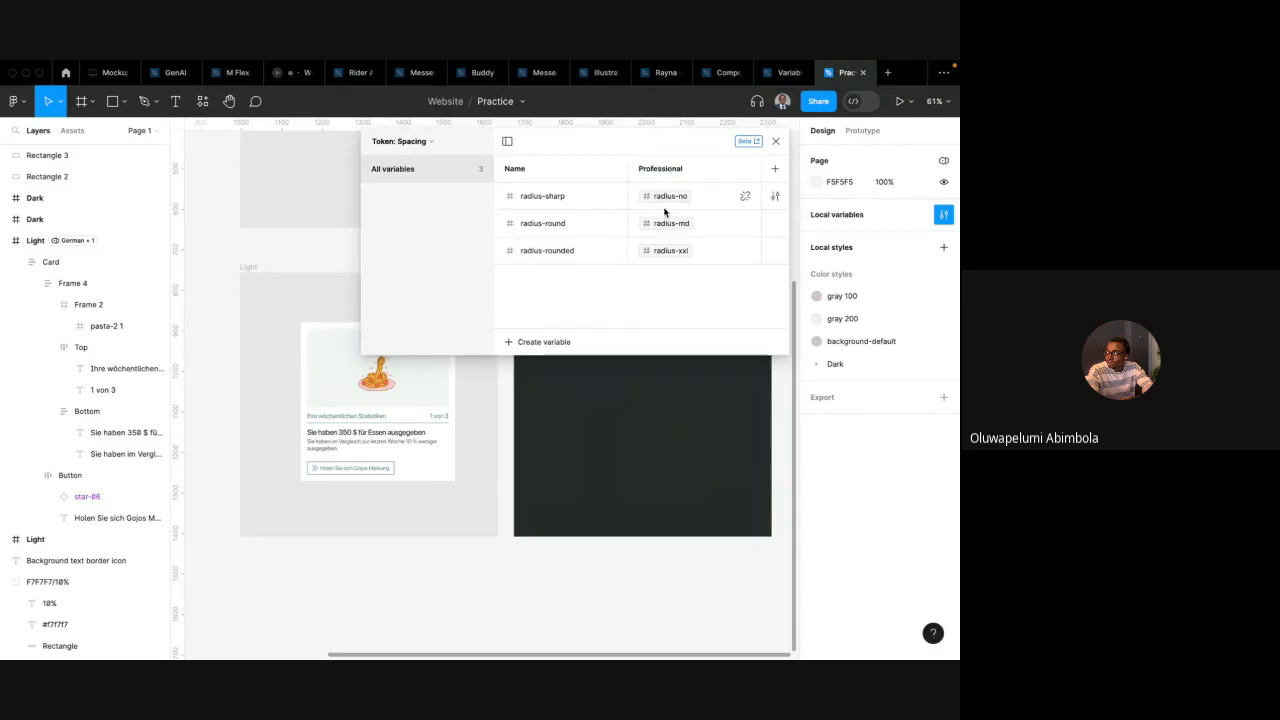
Add a second mode to Token: Spacing and name it Soft
{"action": "left_click", "coordinate": [773, 168]}
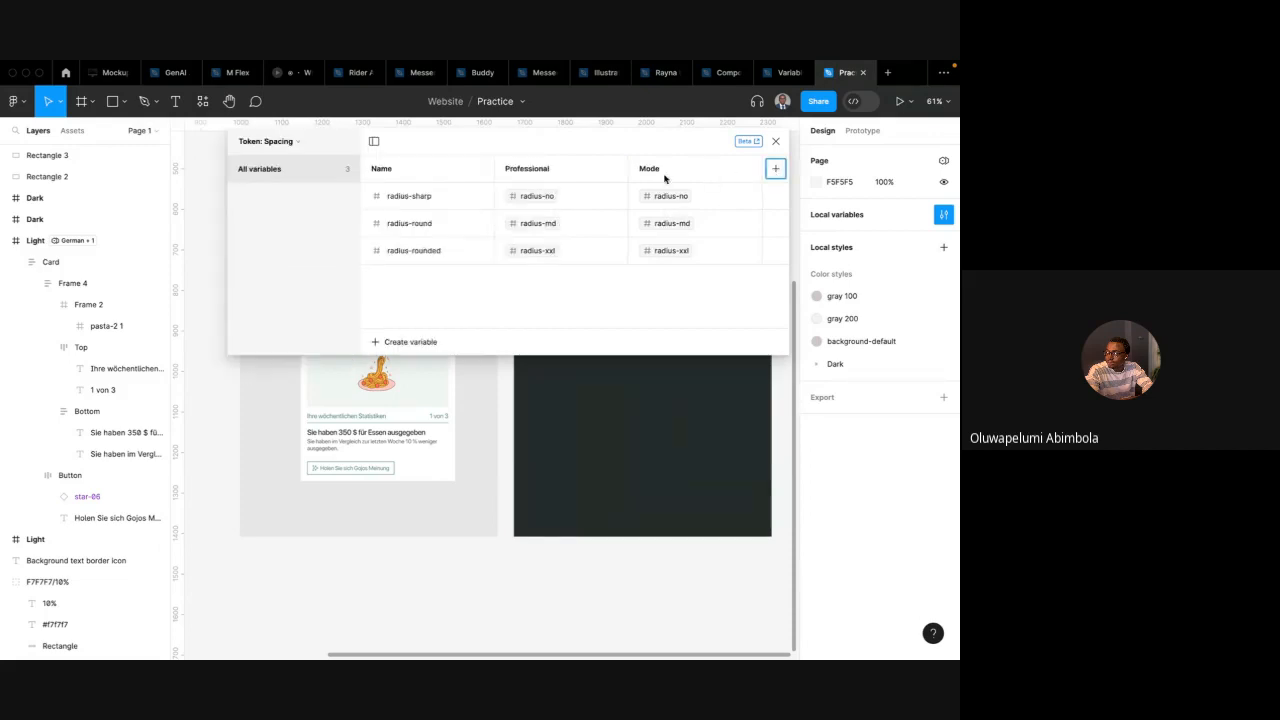
{"action": "double_click", "coordinate": [647, 169]}
{"action": "type", "text": "Soft"}
{"action": "key", "text": "Return"}
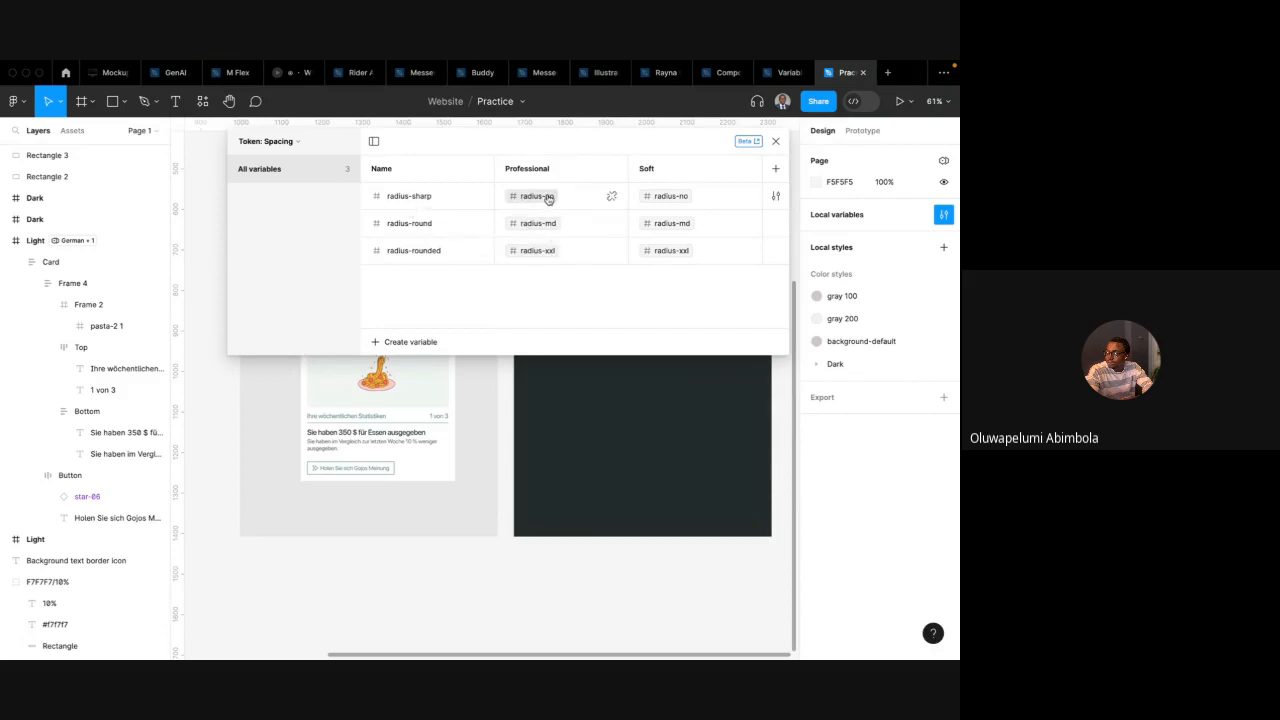
{"action": "left_click", "coordinate": [683, 197]}
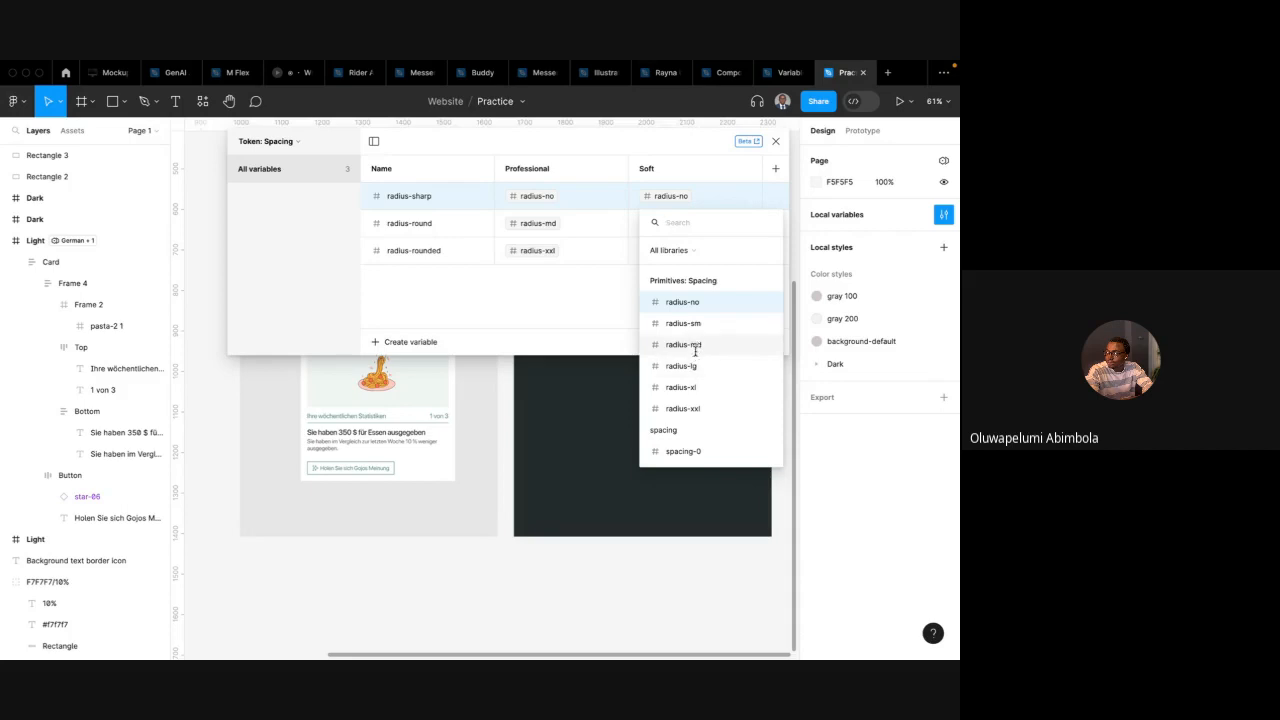
{"action": "left_click", "coordinate": [597, 293]}
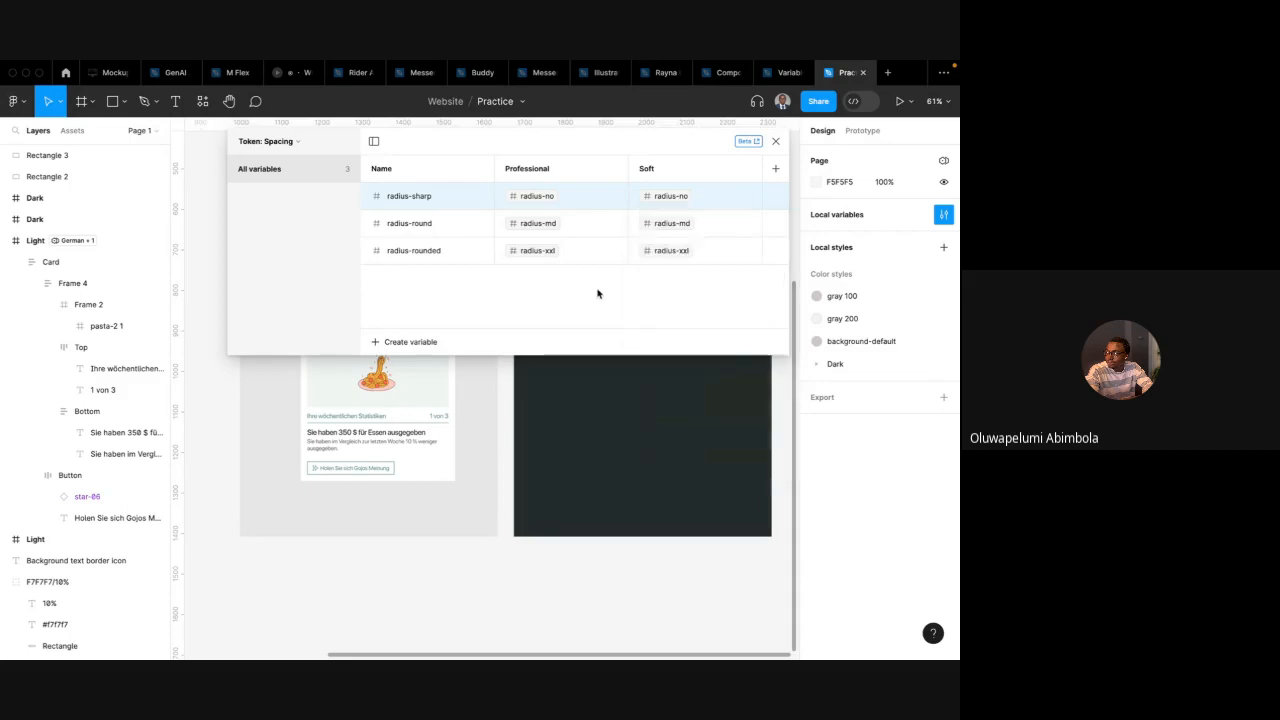
{"action": "scroll", "coordinate": [485, 421], "scroll_direction": "up", "scroll_amount": 3}
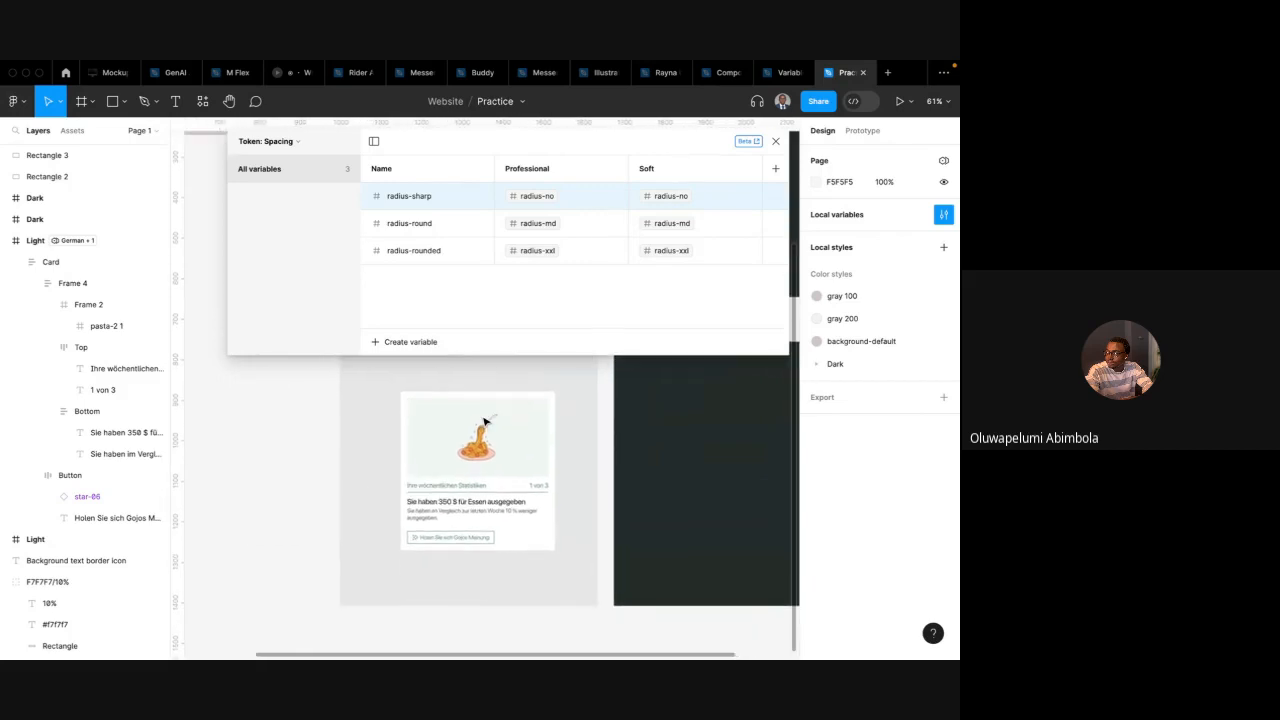
Rename the radius-sharp variable to card-radius-sharp
{"action": "double_click", "coordinate": [406, 200]}
{"action": "left_click", "coordinate": [388, 200]}
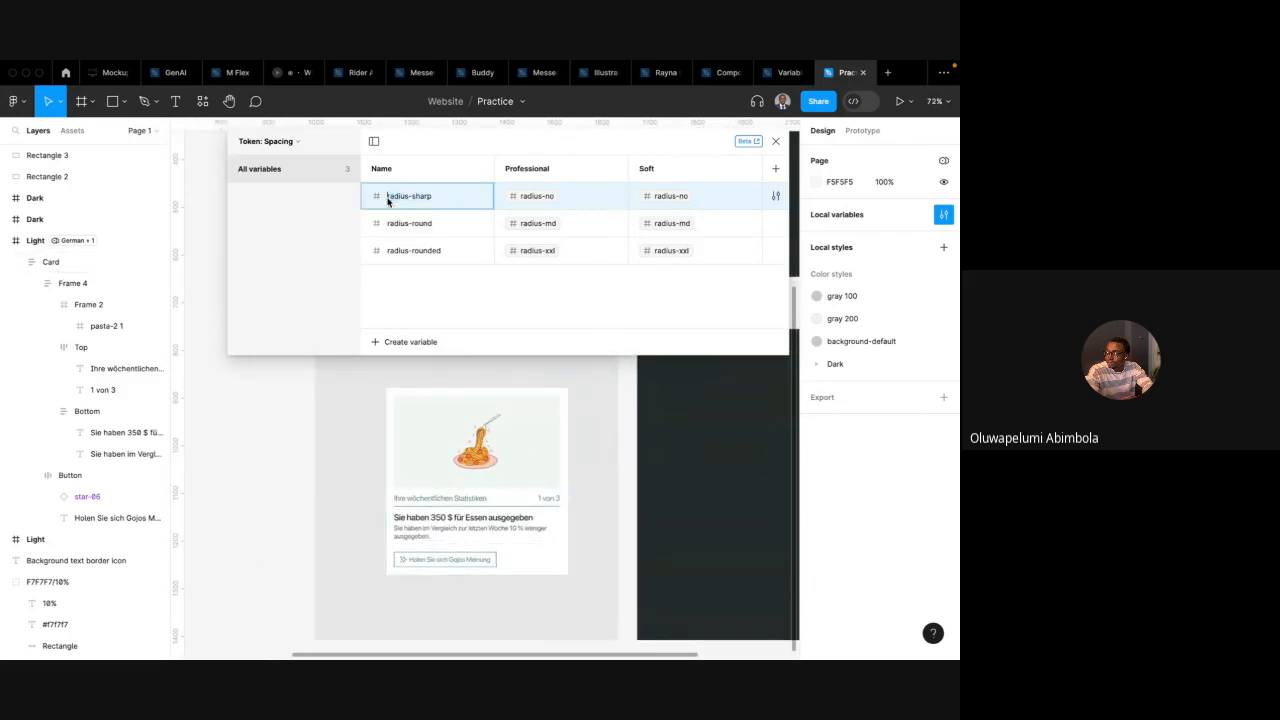
{"action": "type", "text": "card-"}
{"action": "key", "text": "Return"}
Rename the radius-round variable to card-radius-round
{"action": "left_click", "coordinate": [386, 224]}
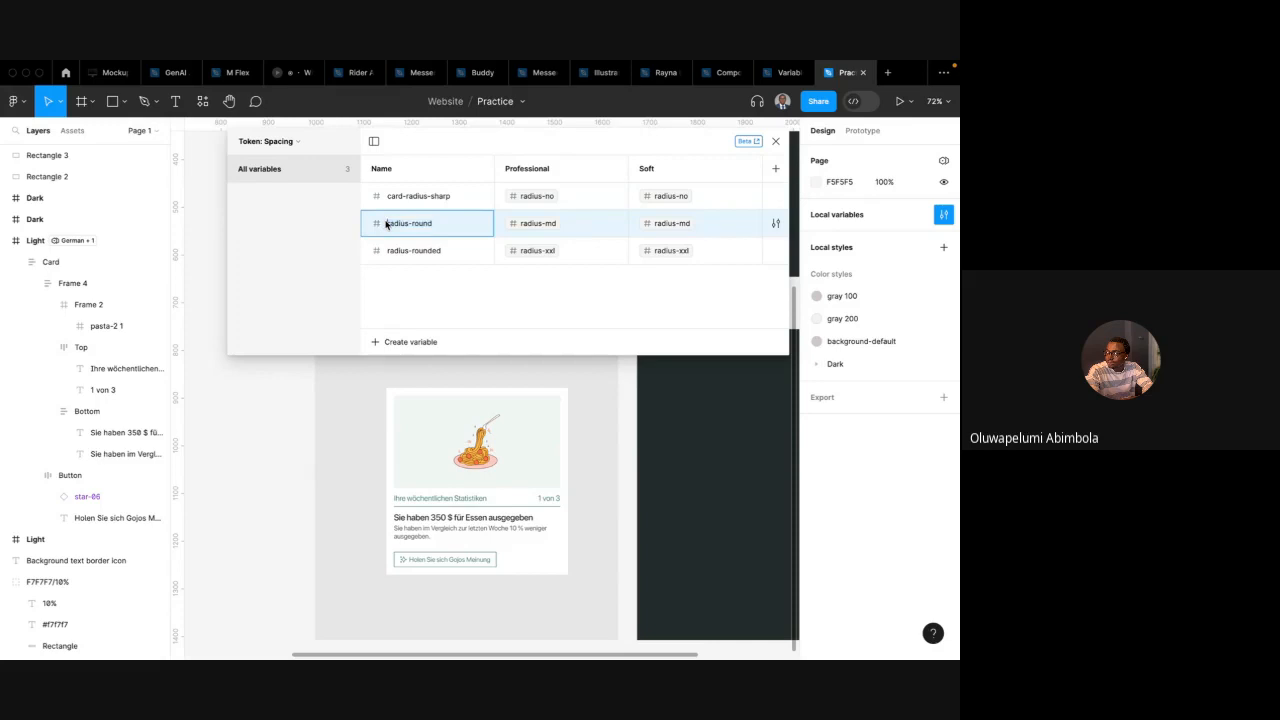
{"action": "double_click", "coordinate": [386, 224]}
{"action": "type", "text": "card-"}
{"action": "key", "text": "Return"}
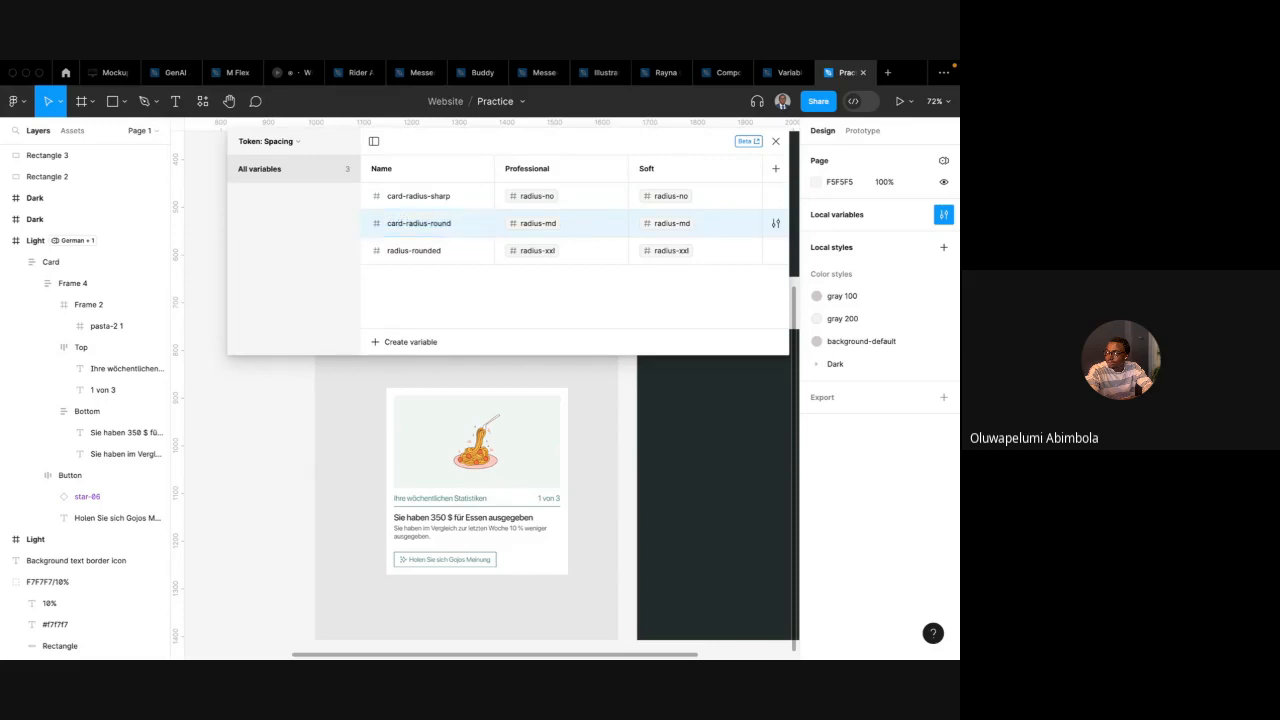
Shorten the first variable's name to card-radius by removing the -sharp suffix
{"action": "double_click", "coordinate": [424, 200]}
{"action": "left_click", "coordinate": [453, 200]}
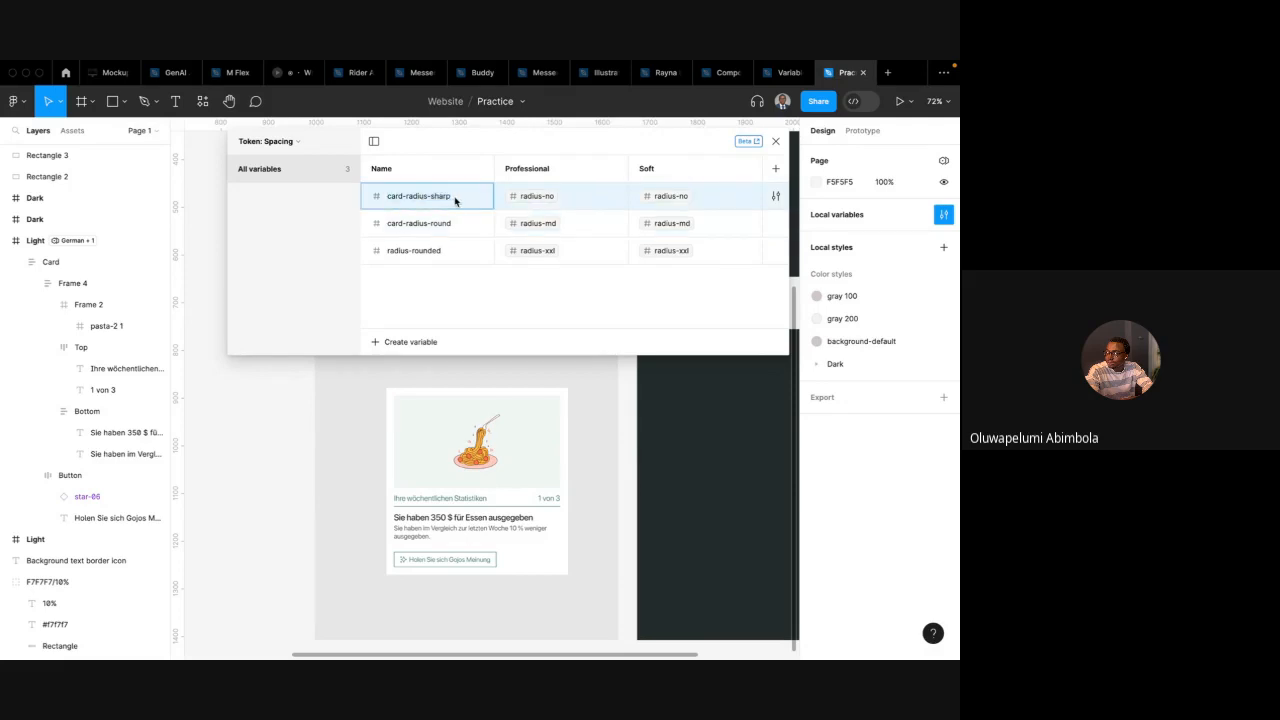
{"action": "left_click_drag", "start_coordinate": [455, 200], "coordinate": [431, 201]}
{"action": "key", "text": "BackSpace"}
{"action": "left_click", "coordinate": [525, 200]}
{"action": "left_click", "coordinate": [611, 195]}
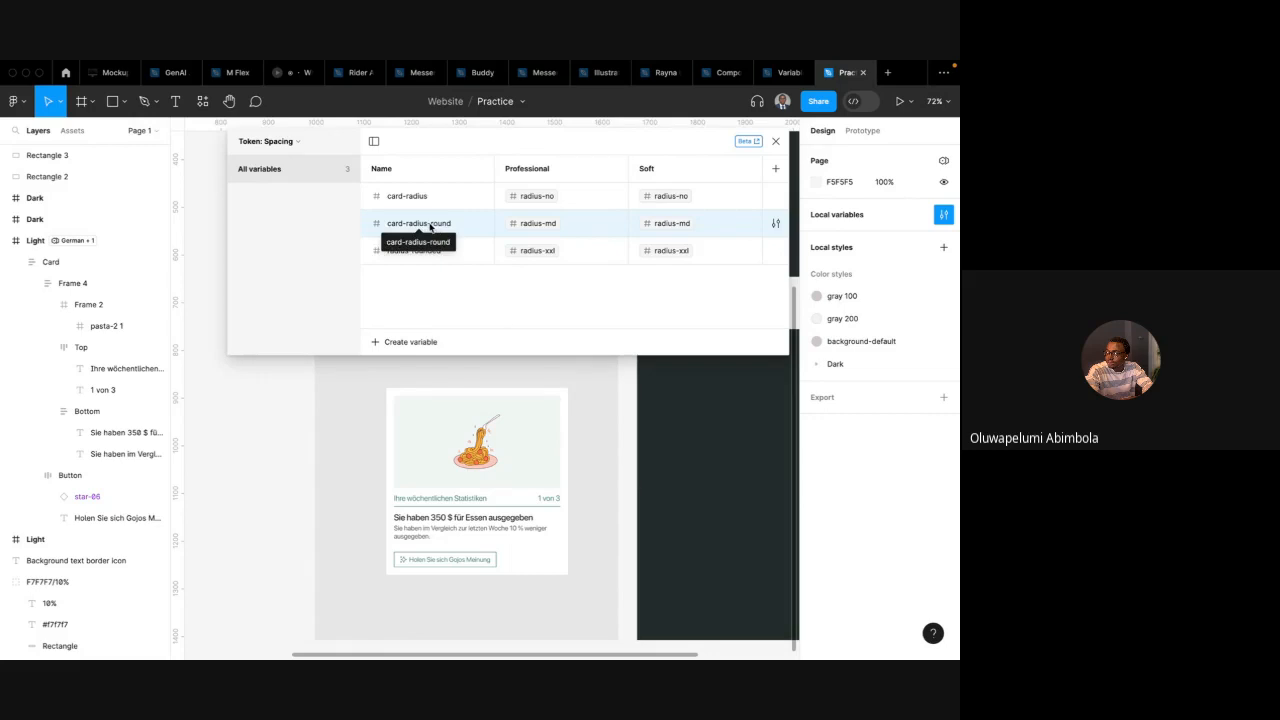
Rename the second variable to button-radius
{"action": "double_click", "coordinate": [430, 227]}
{"action": "type", "text": "butto"}
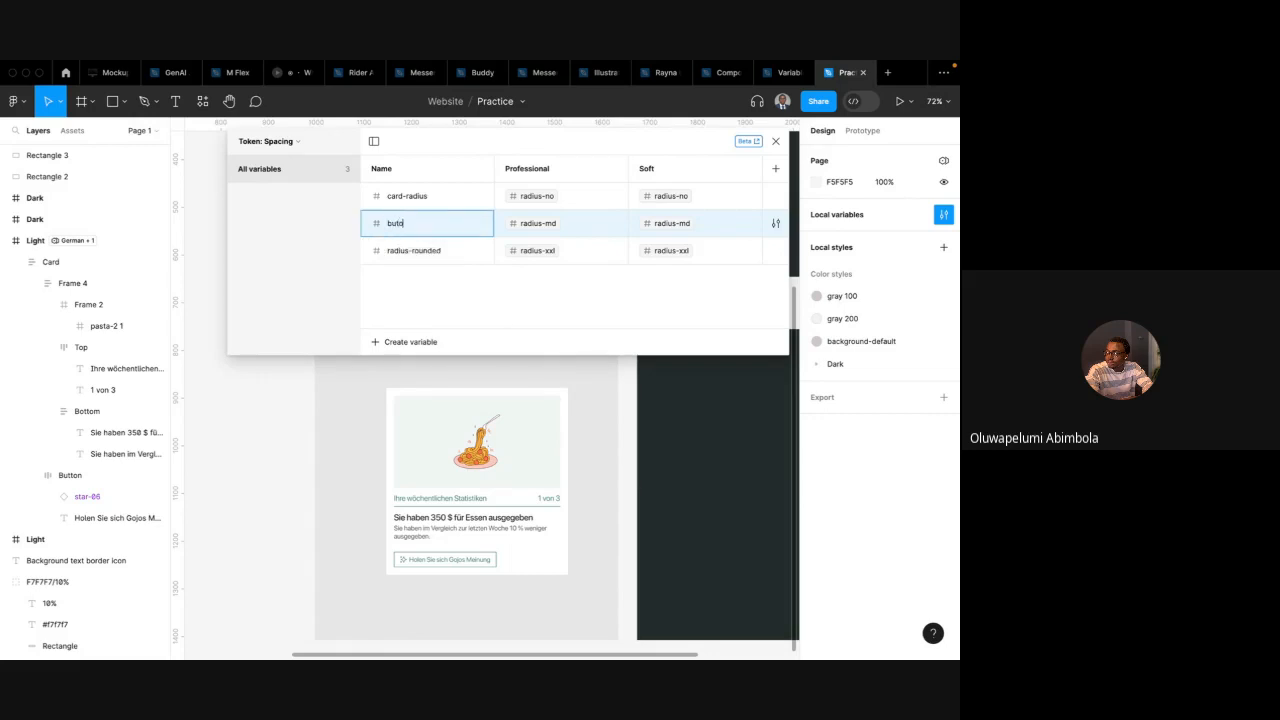
{"action": "type", "text": "n radius"}
{"action": "key", "text": "Return"}
{"action": "double_click", "coordinate": [418, 225]}
{"action": "left_click", "coordinate": [412, 228]}
{"action": "key", "text": "Return"}
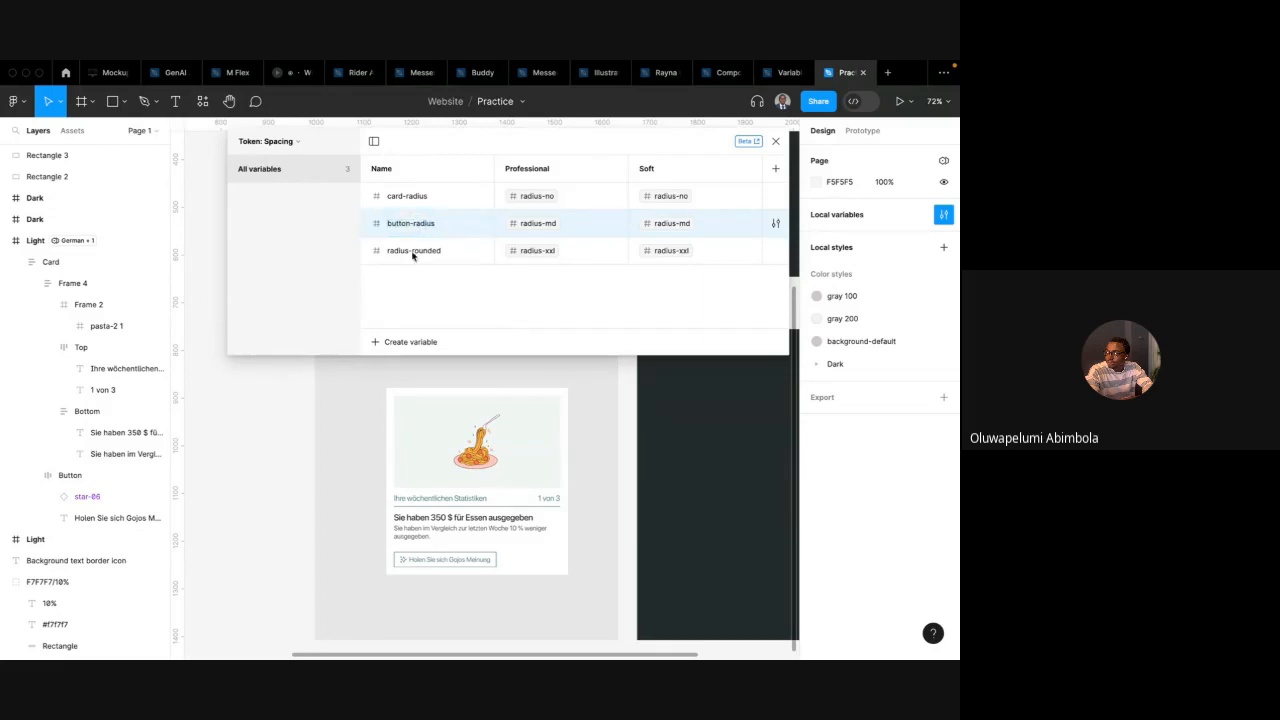
Rename the radius-rounded variable to card-inner-radius
{"action": "double_click", "coordinate": [425, 252]}
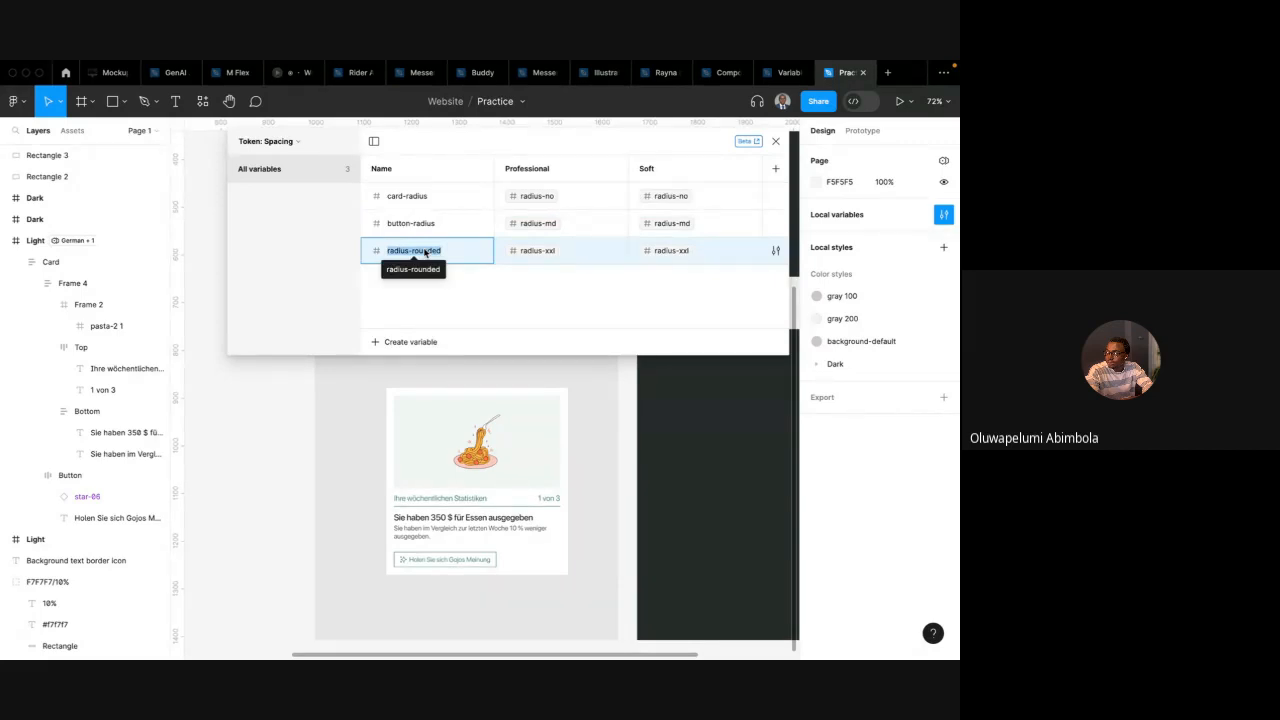
{"action": "type", "text": "card-inner-"}
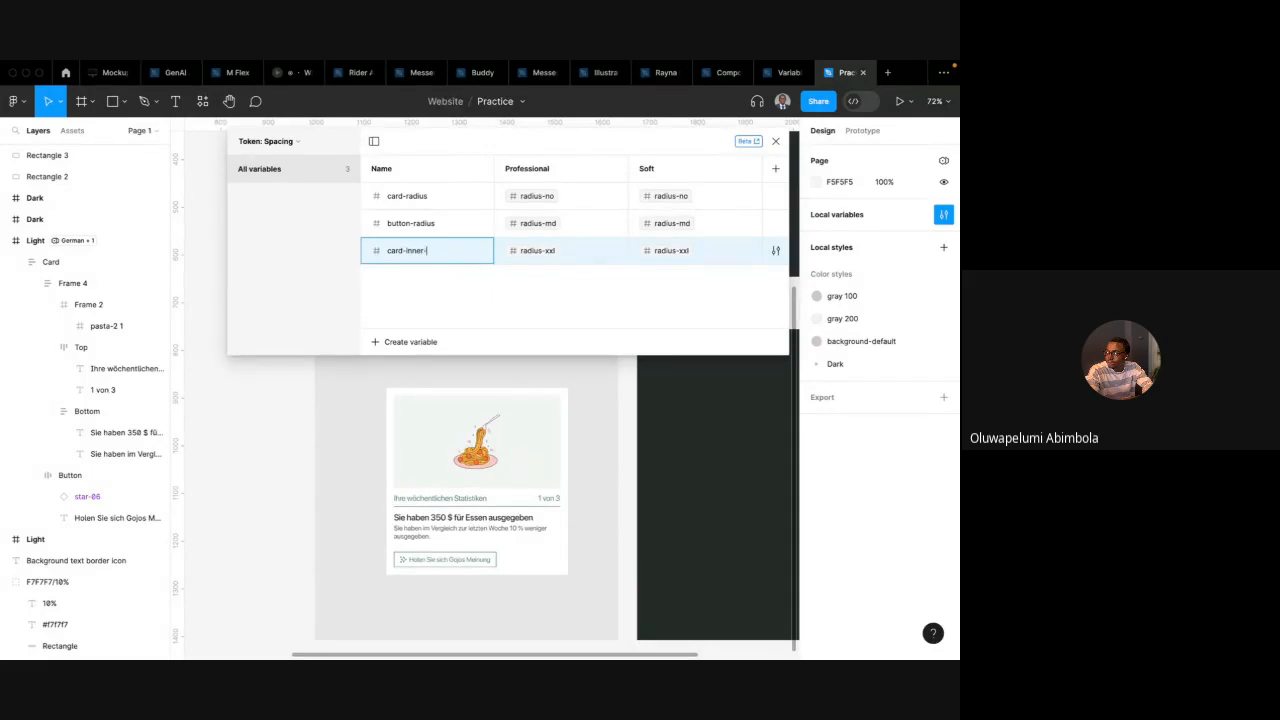
{"action": "type", "text": "radius"}
{"action": "key", "text": "Return"}
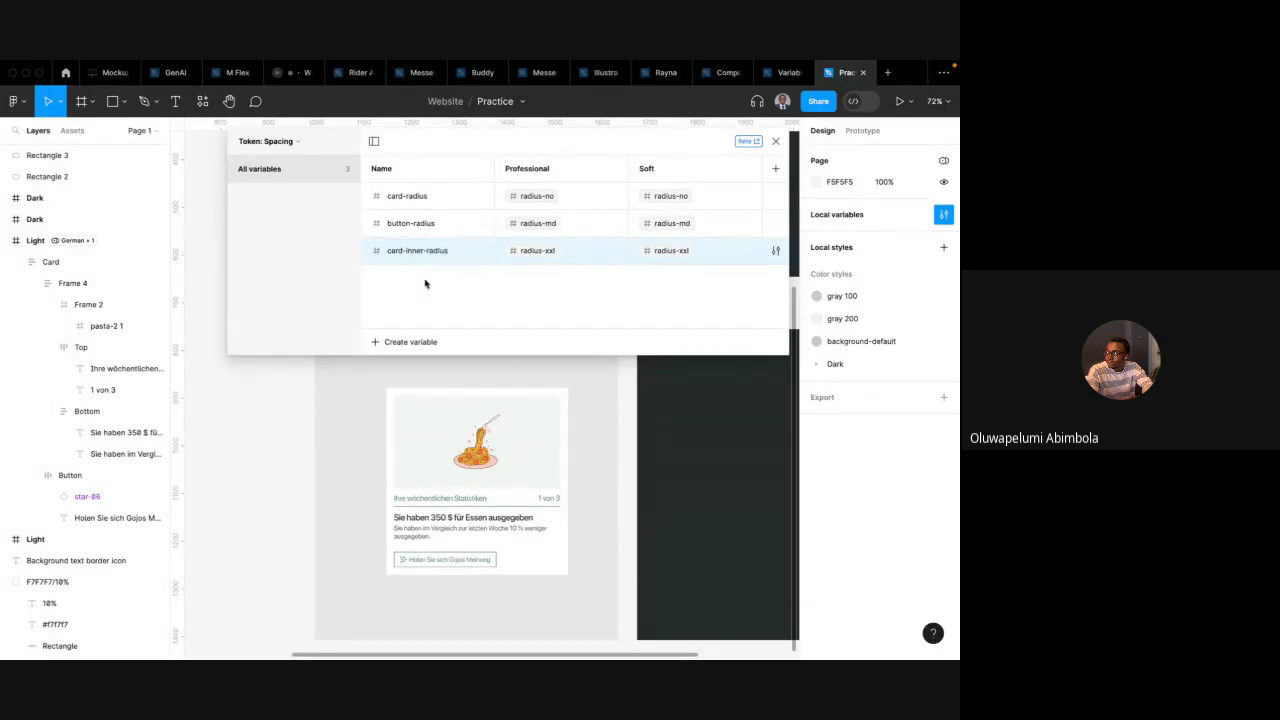
Set the Professional values of button-radius and card-inner-radius to radius-no
{"action": "left_click", "coordinate": [540, 223]}
{"action": "left_click", "coordinate": [555, 329]}
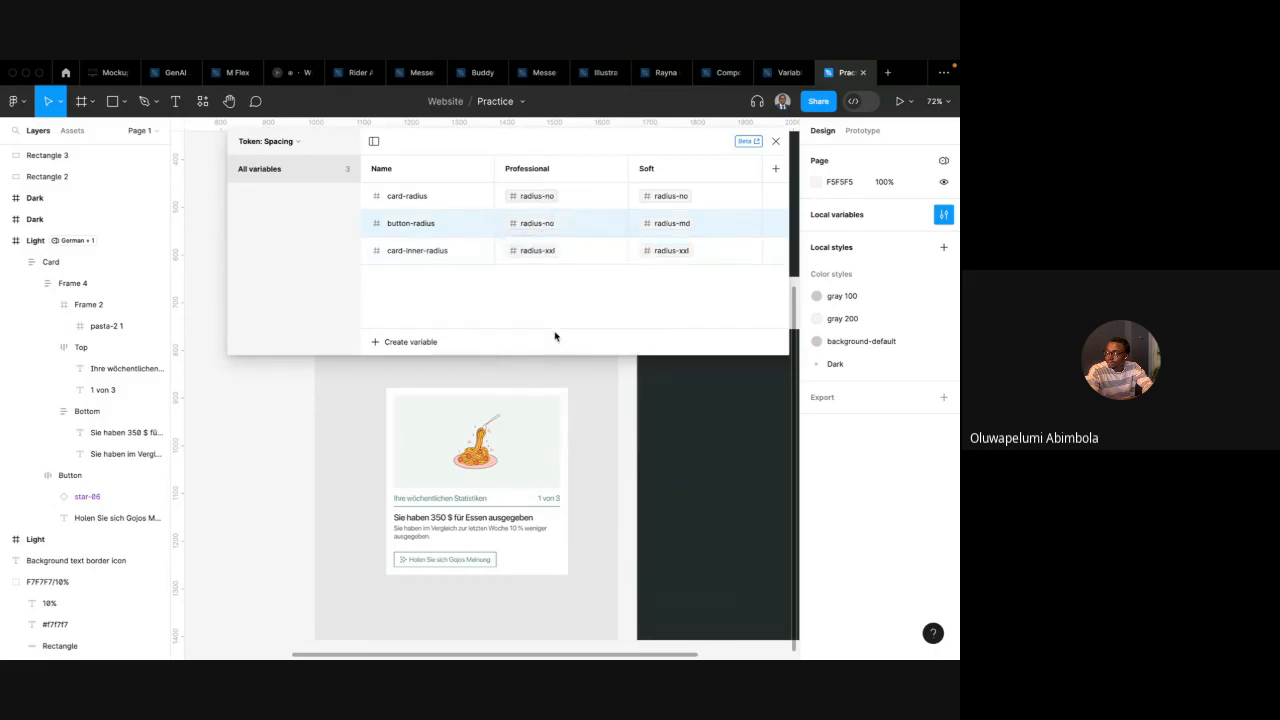
{"action": "left_click", "coordinate": [540, 250]}
{"action": "left_click", "coordinate": [555, 329]}
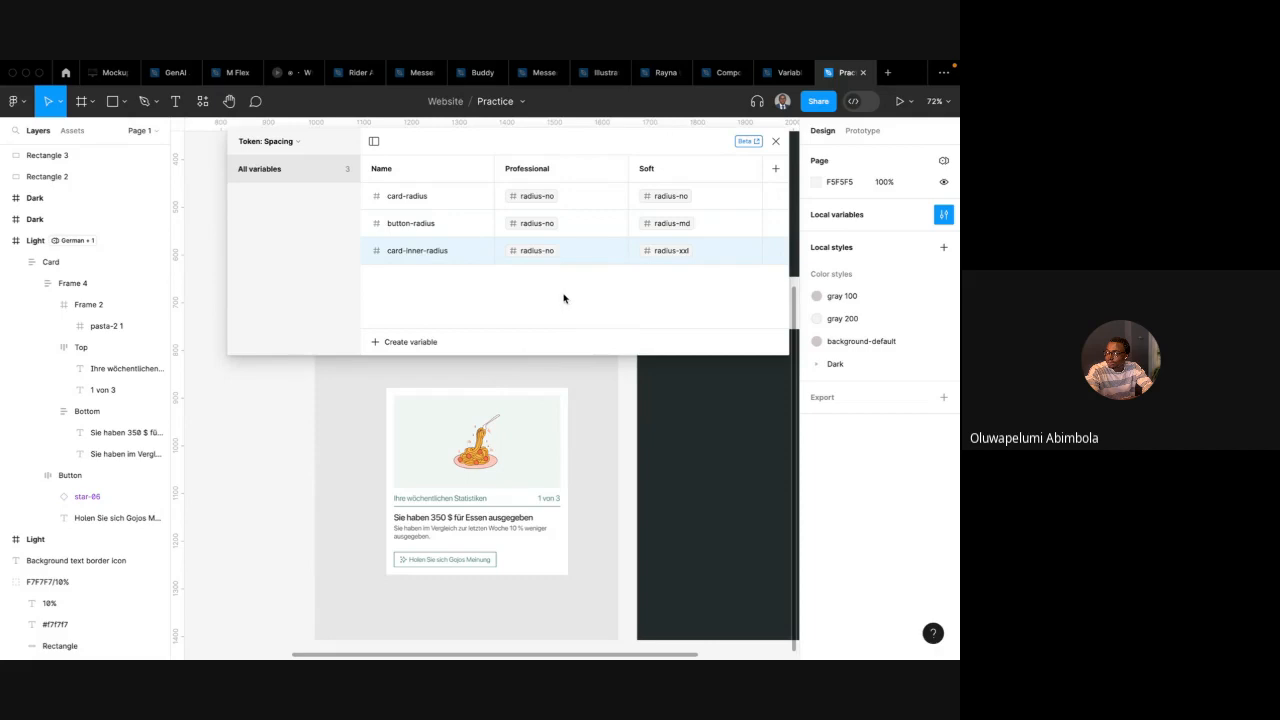
Apply the card-inner-radius variable to the corner radius of the card's image frame
{"action": "double_click", "coordinate": [495, 419]}
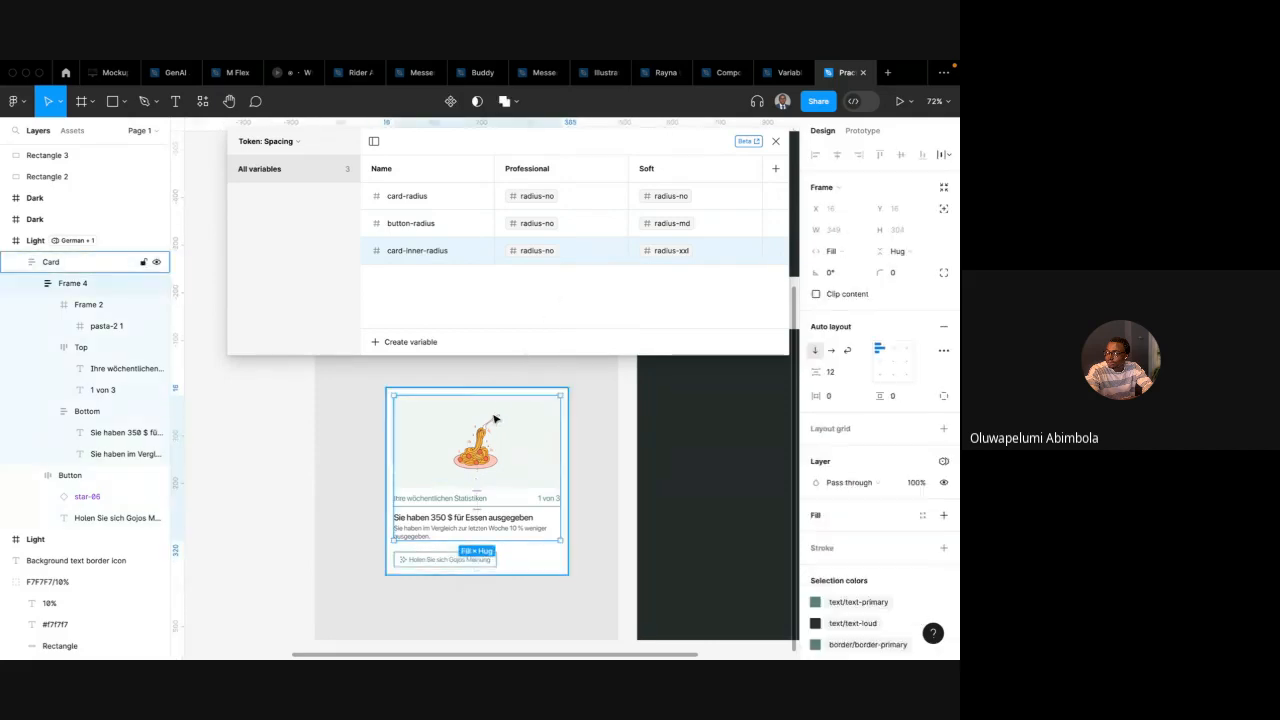
{"action": "double_click", "coordinate": [557, 427]}
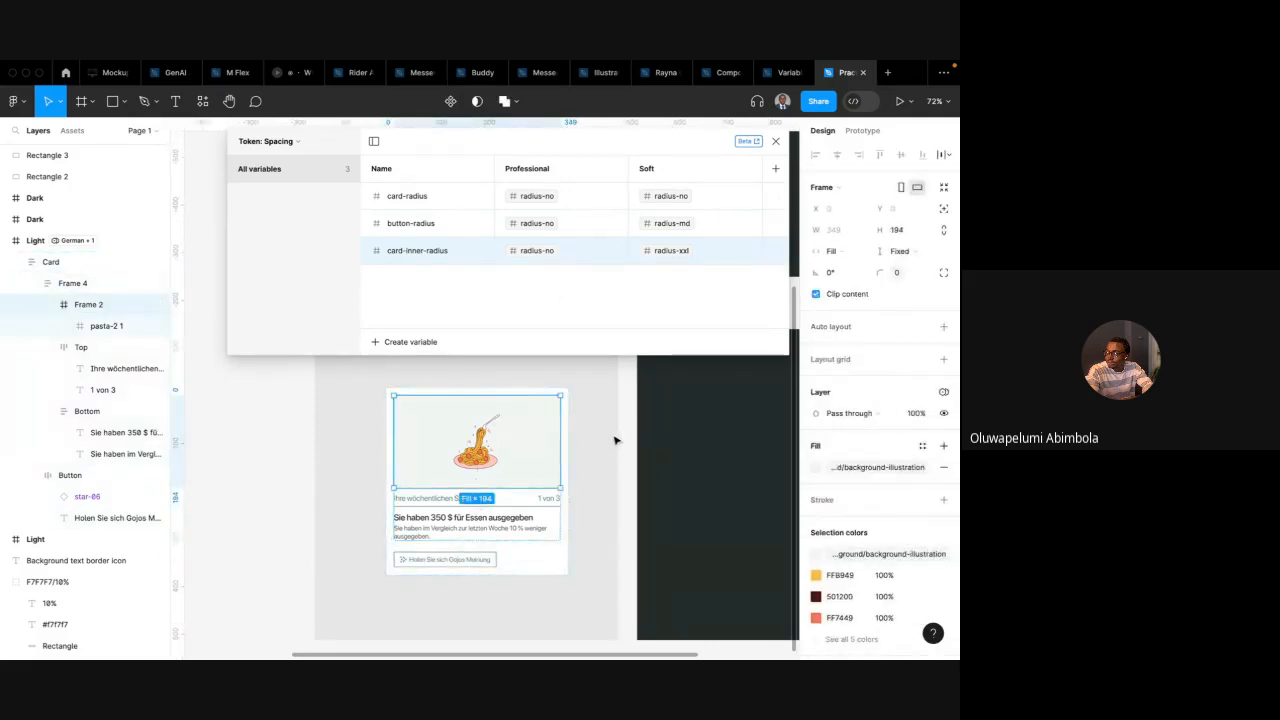
{"action": "left_click", "coordinate": [899, 277]}
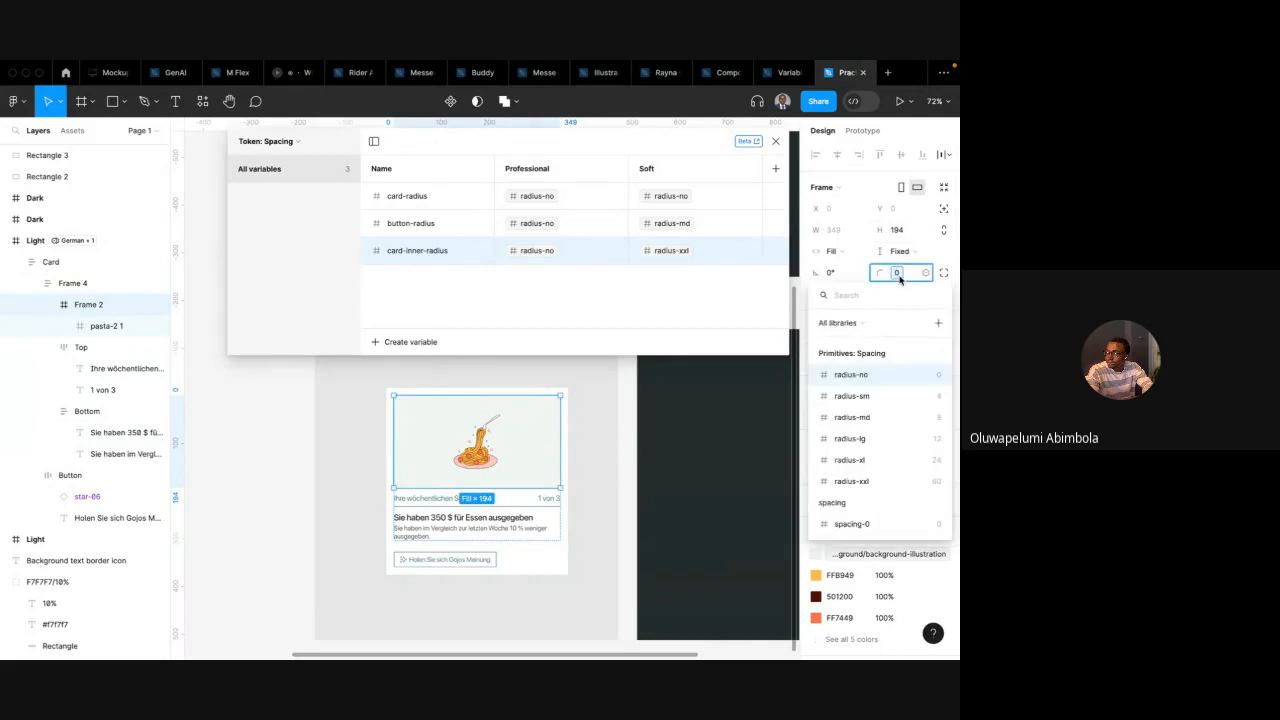
{"action": "type", "text": "car"}
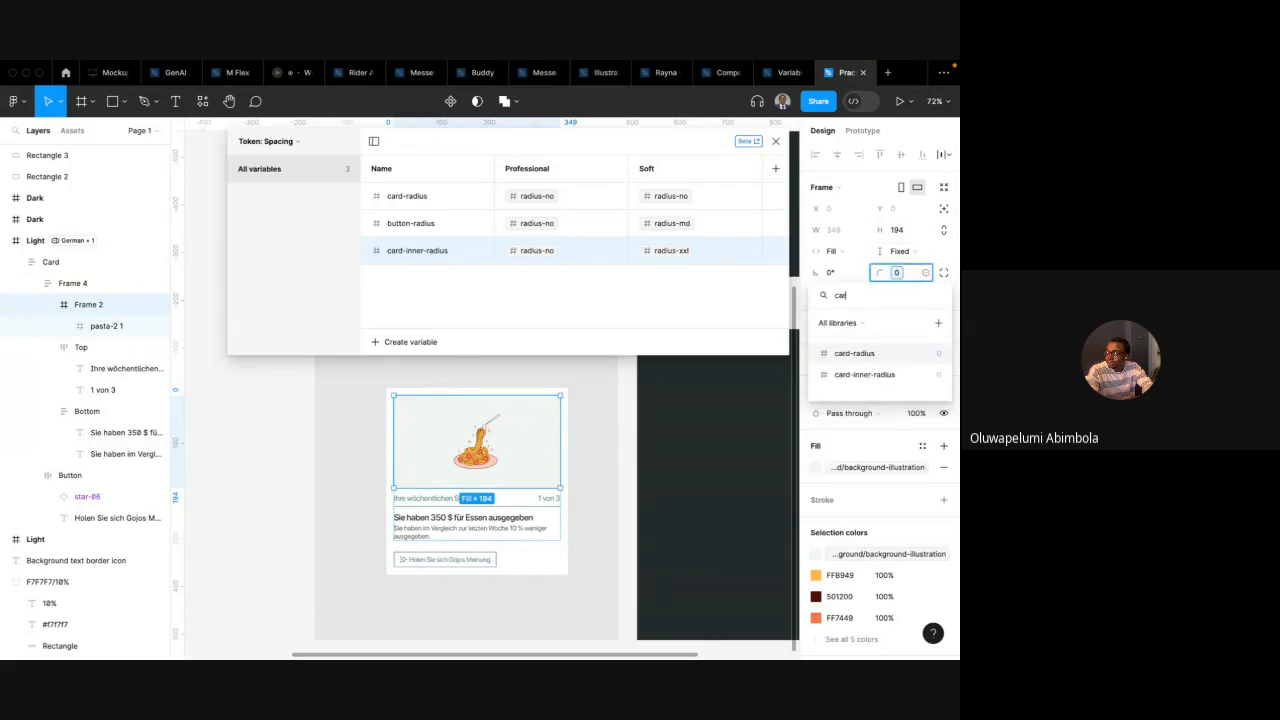
{"action": "type", "text": "d"}
{"action": "left_click", "coordinate": [880, 379]}
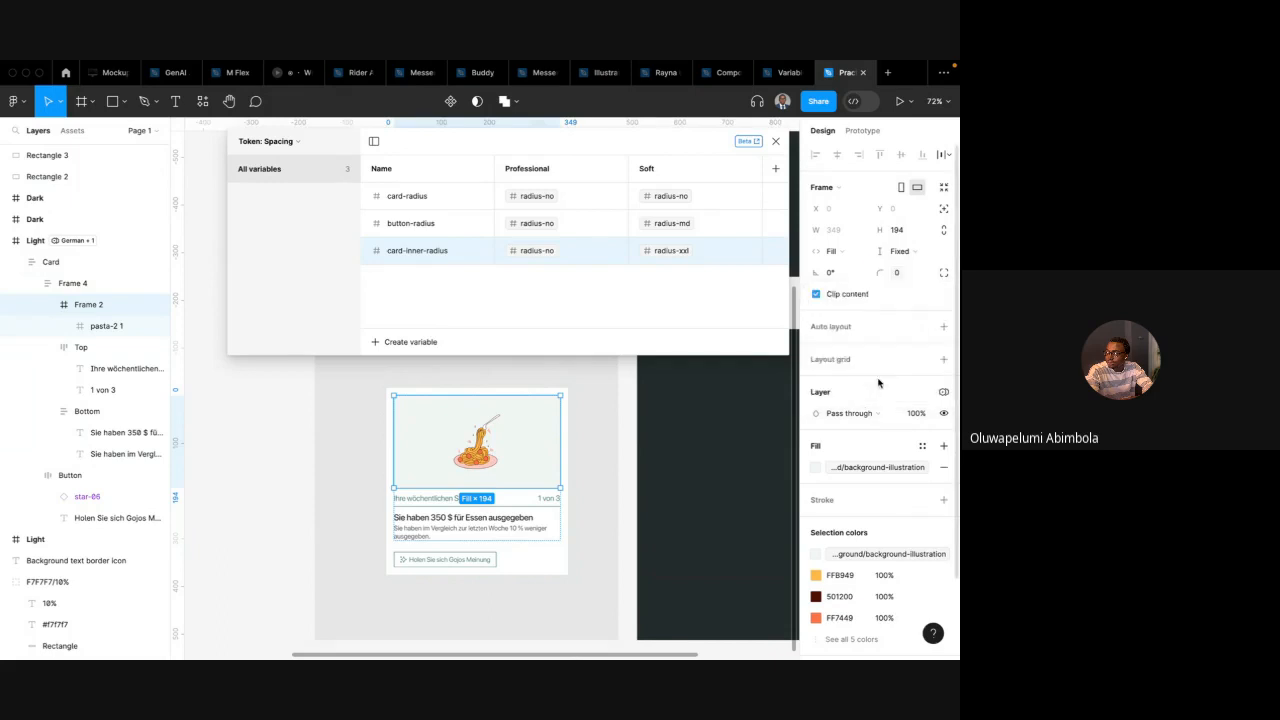
Apply the card-radius variable to the Card frame's corner radius
{"action": "left_click", "coordinate": [440, 390]}
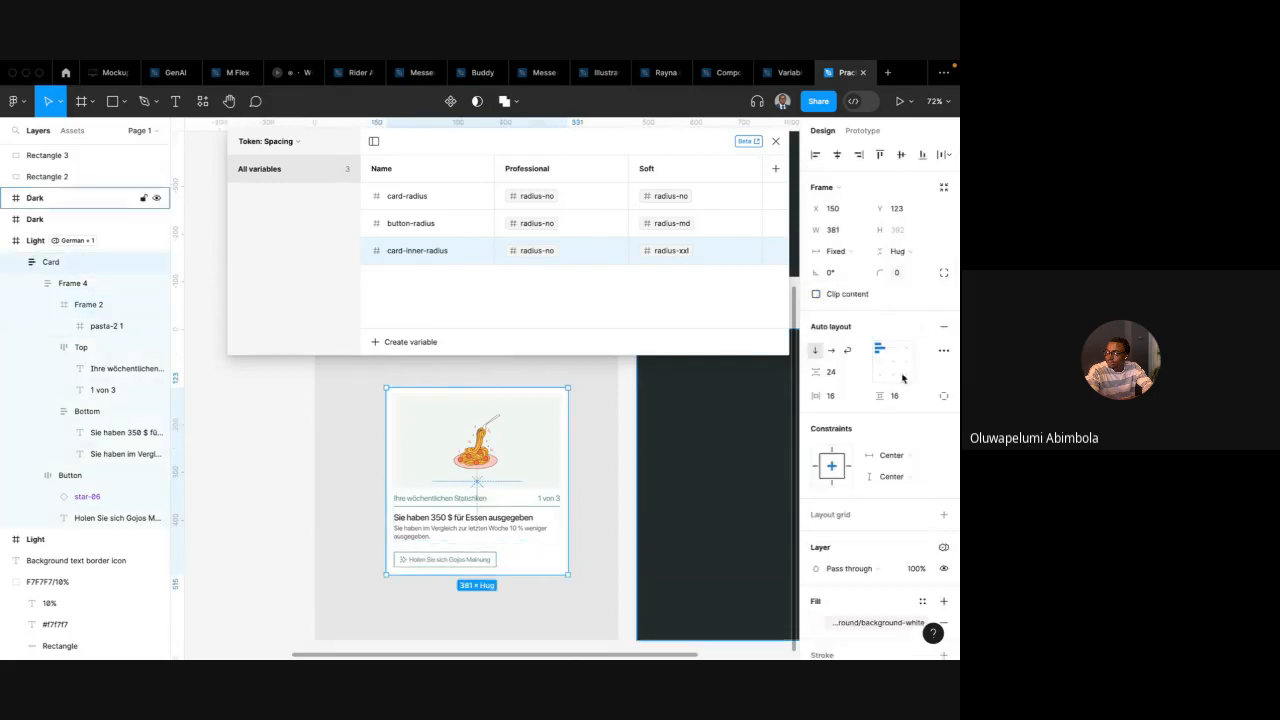
{"action": "left_click", "coordinate": [899, 274]}
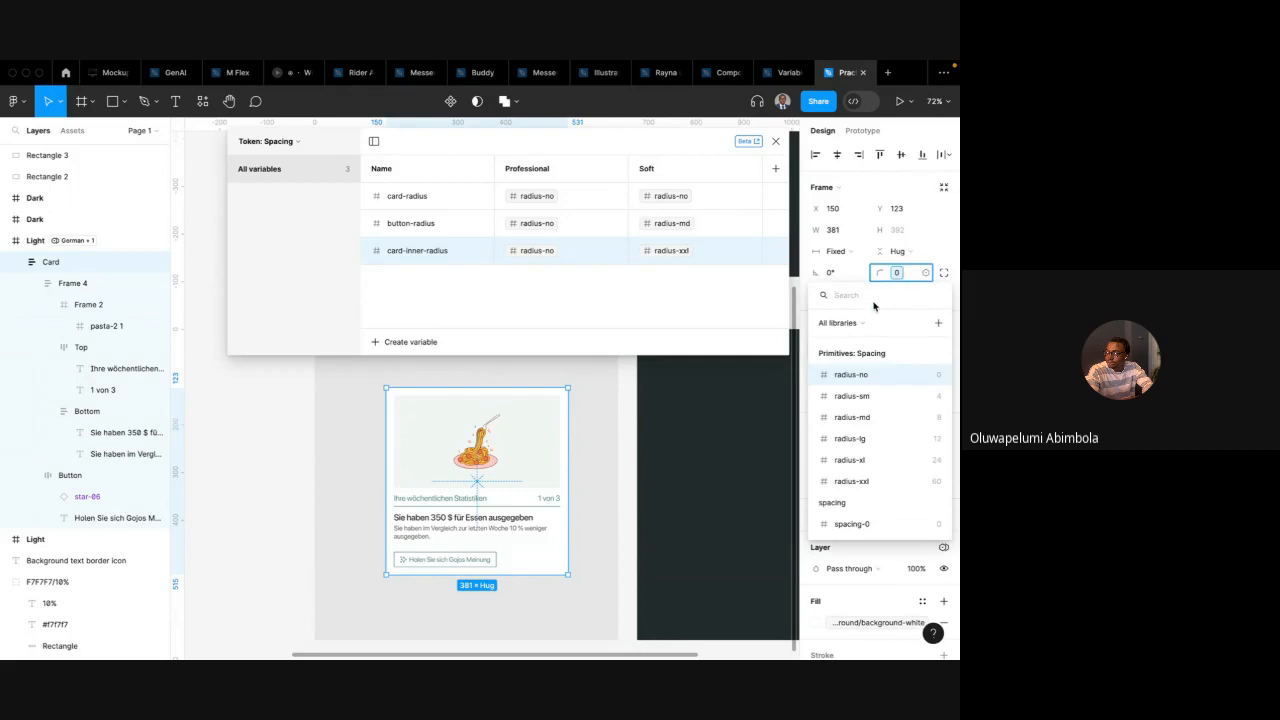
{"action": "type", "text": "card"}
{"action": "left_click", "coordinate": [867, 356]}
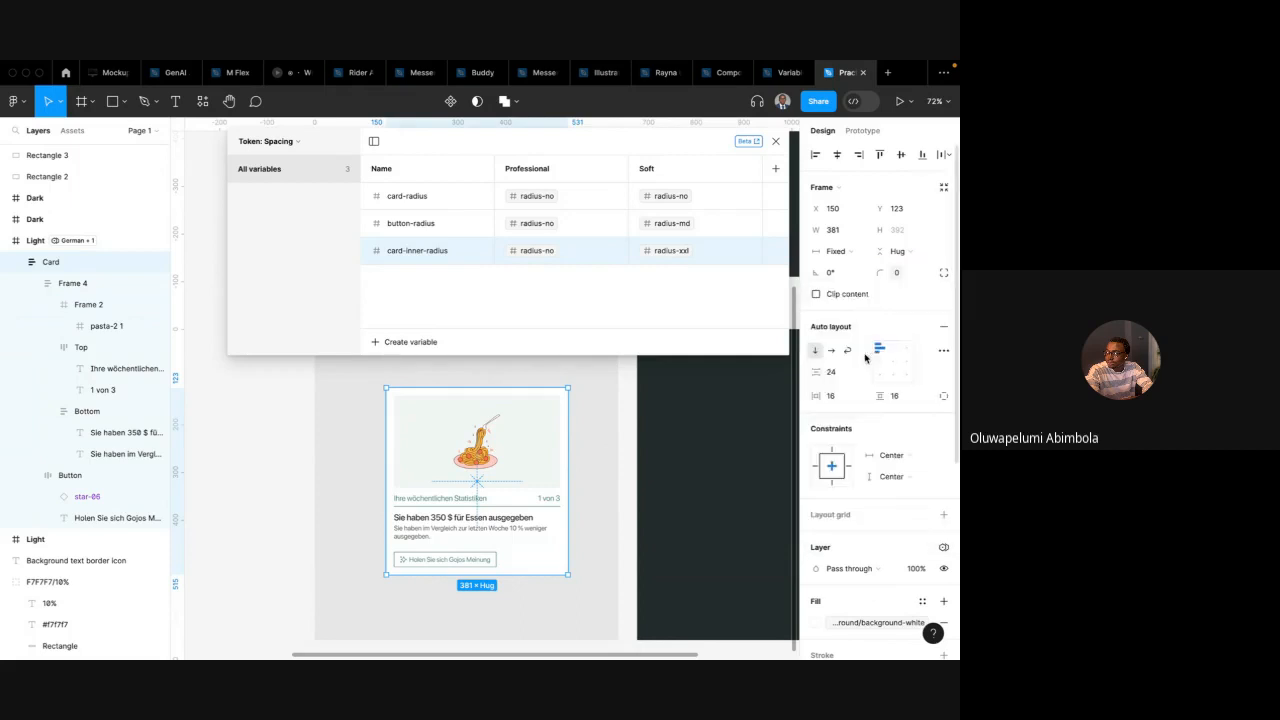
Apply the button-radius variable to the button's corner radius
{"action": "left_click", "coordinate": [457, 562]}
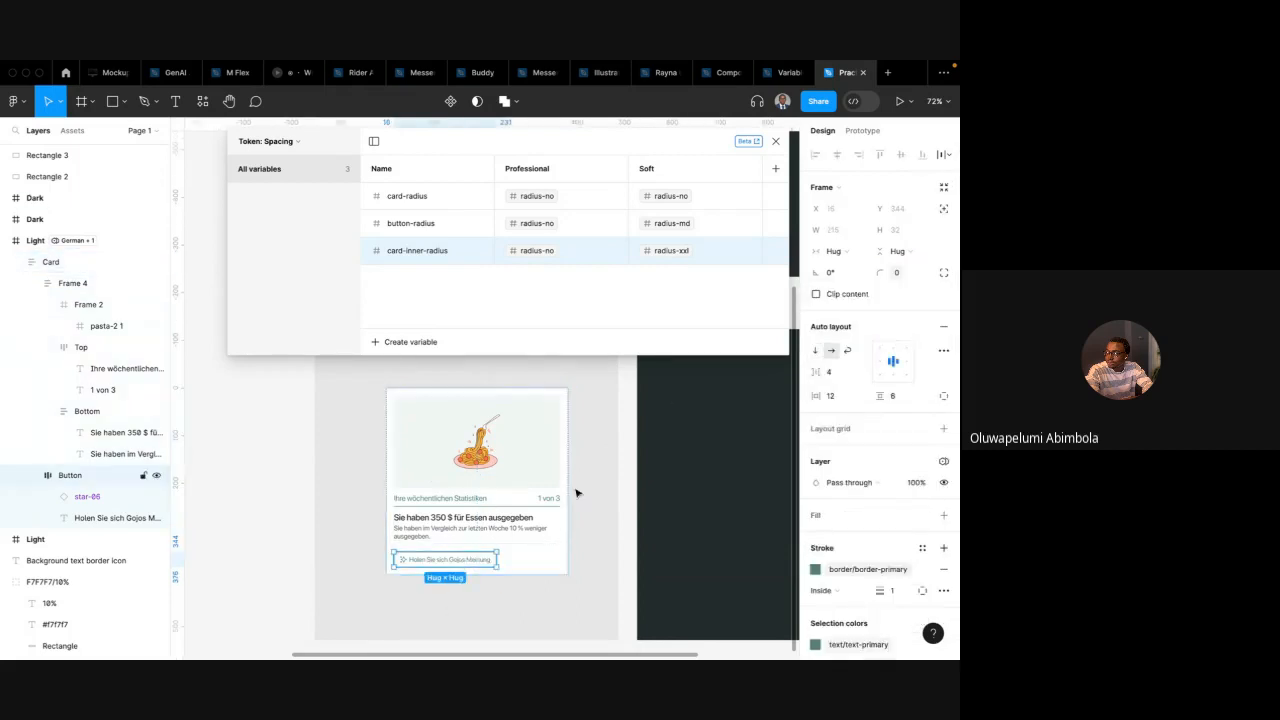
{"action": "left_click", "coordinate": [896, 275]}
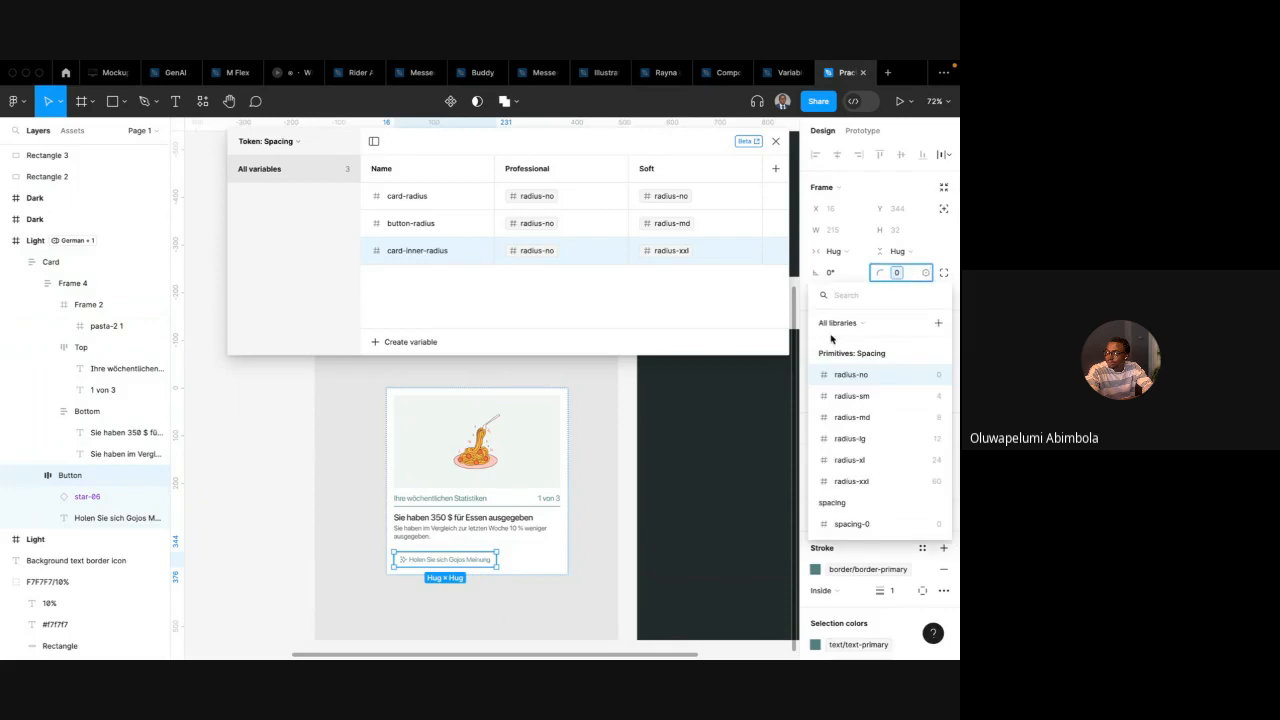
{"action": "type", "text": "button"}
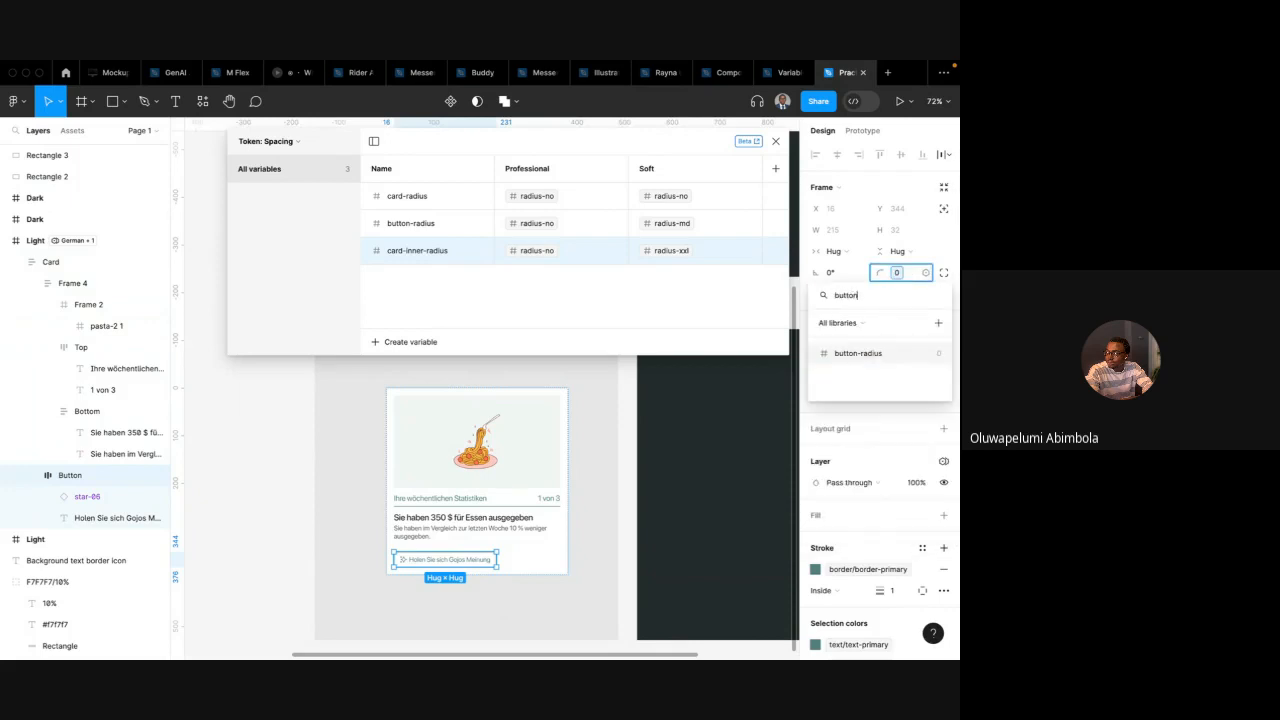
{"action": "left_click", "coordinate": [858, 353]}
{"action": "left_click", "coordinate": [619, 463]}
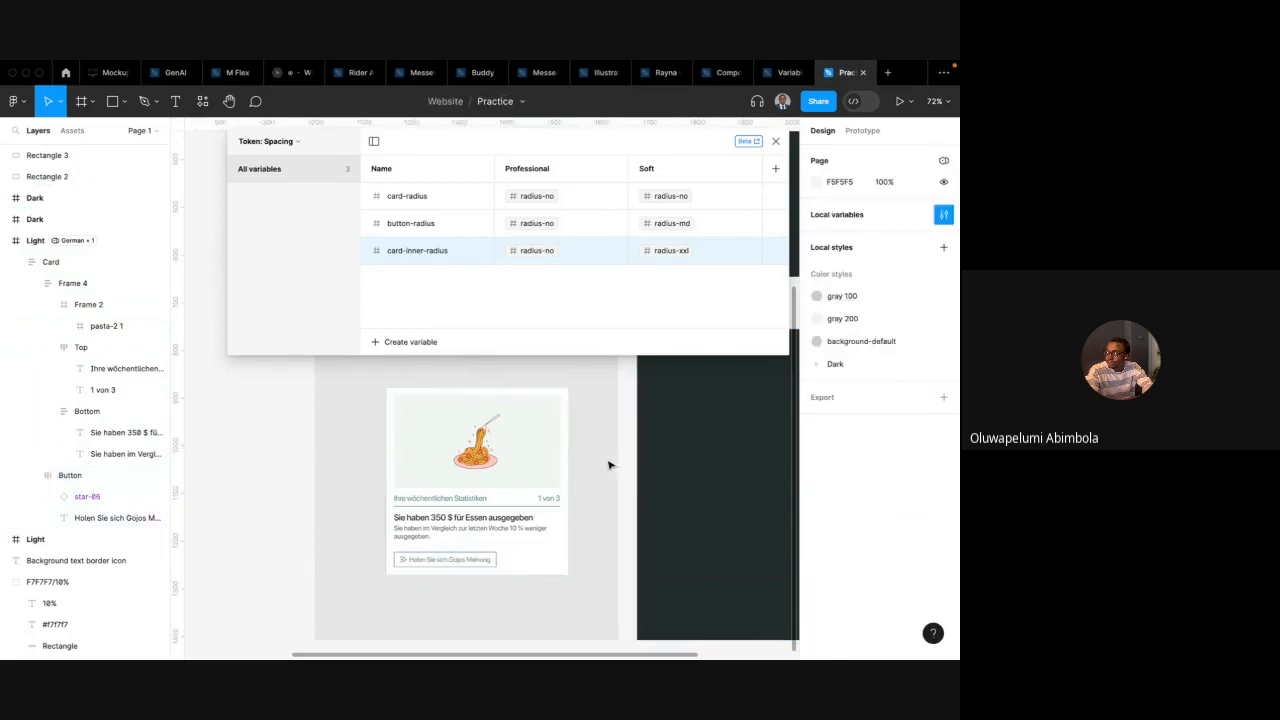
Set the Soft value of card-radius to radius-xl
{"action": "left_click", "coordinate": [475, 497]}
{"action": "scroll", "coordinate": [475, 497], "scroll_direction": "right", "scroll_amount": 1}
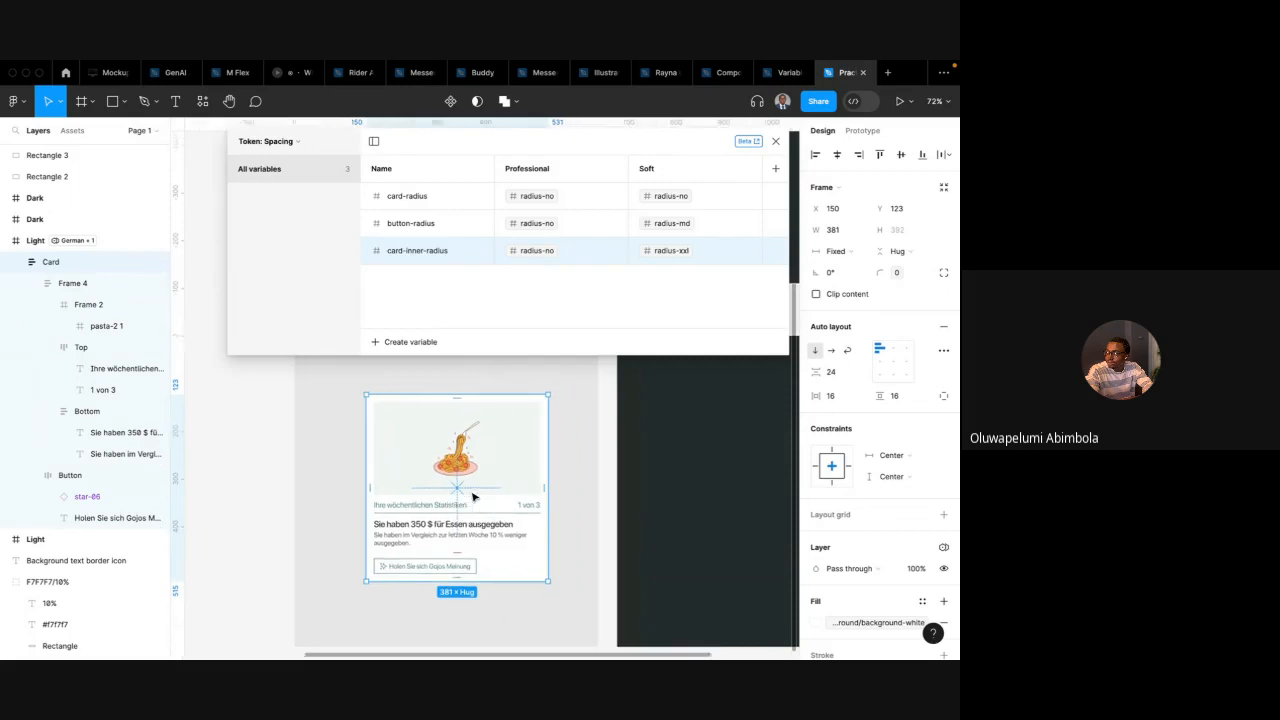
{"action": "left_click", "coordinate": [667, 197]}
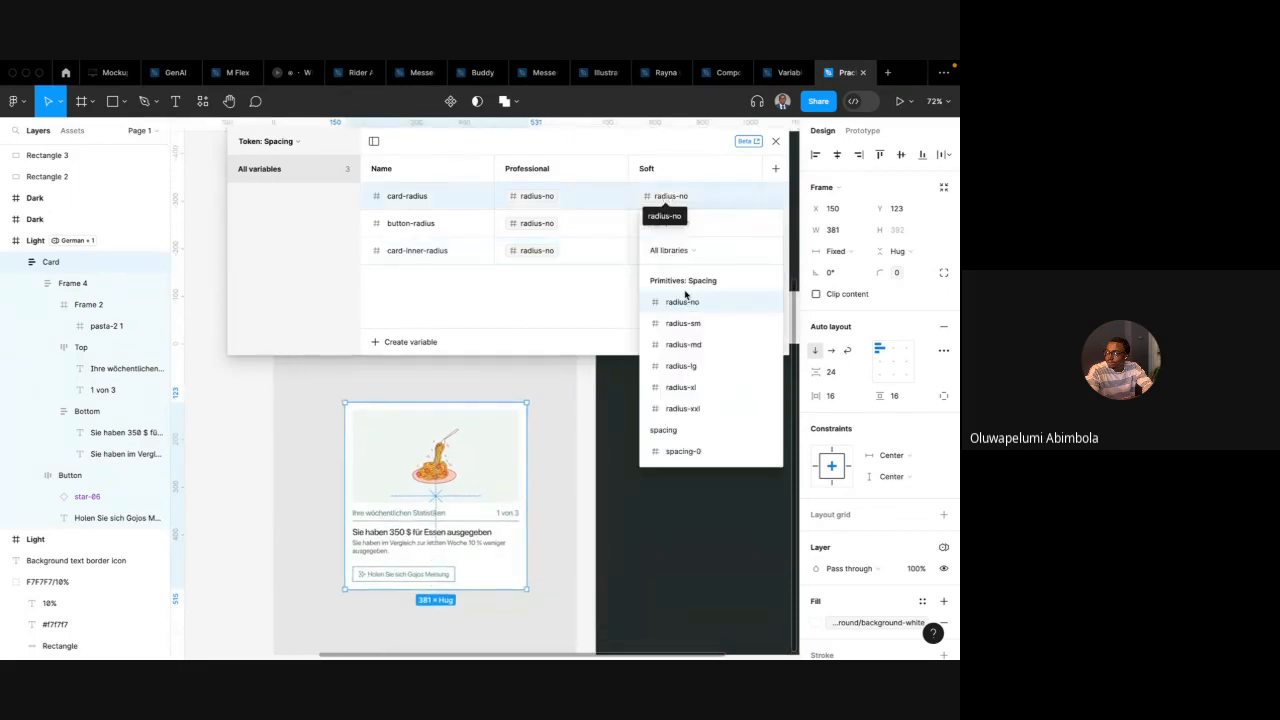
{"action": "left_click", "coordinate": [692, 387]}
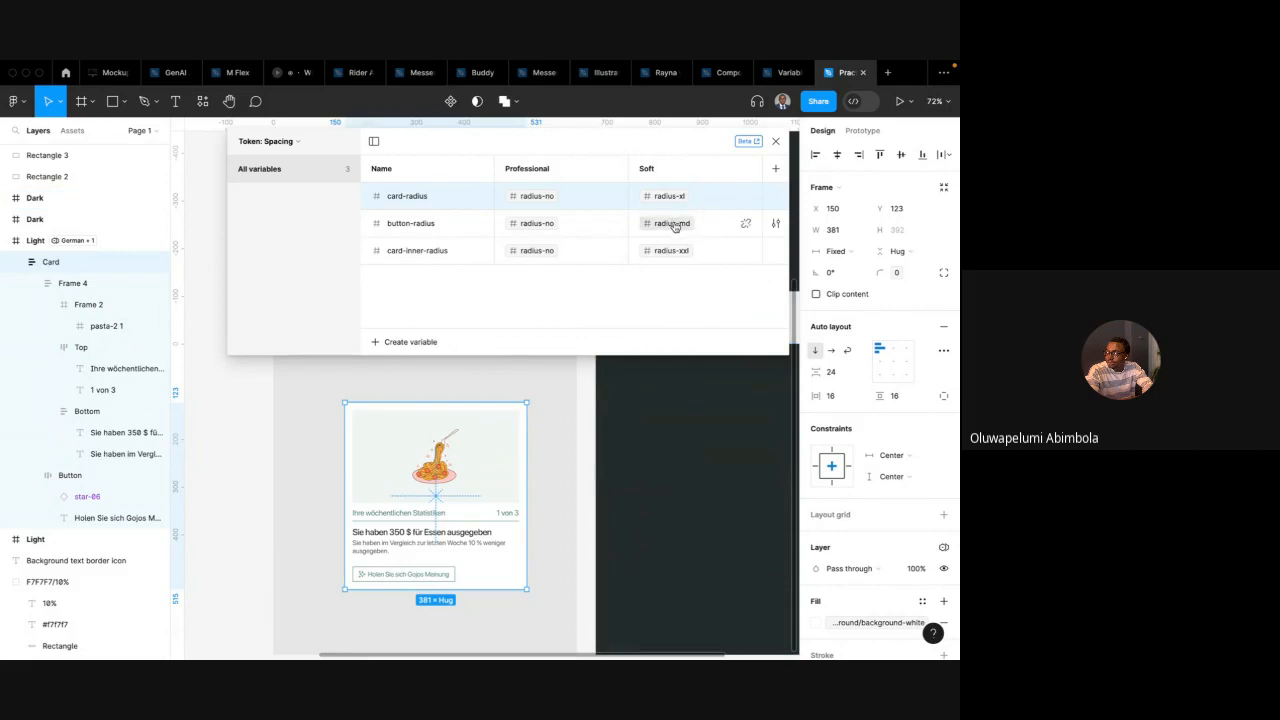
Set the Soft values of button-radius to radius-xxl and card-inner-radius to radius-lg
{"action": "left_click", "coordinate": [674, 227]}
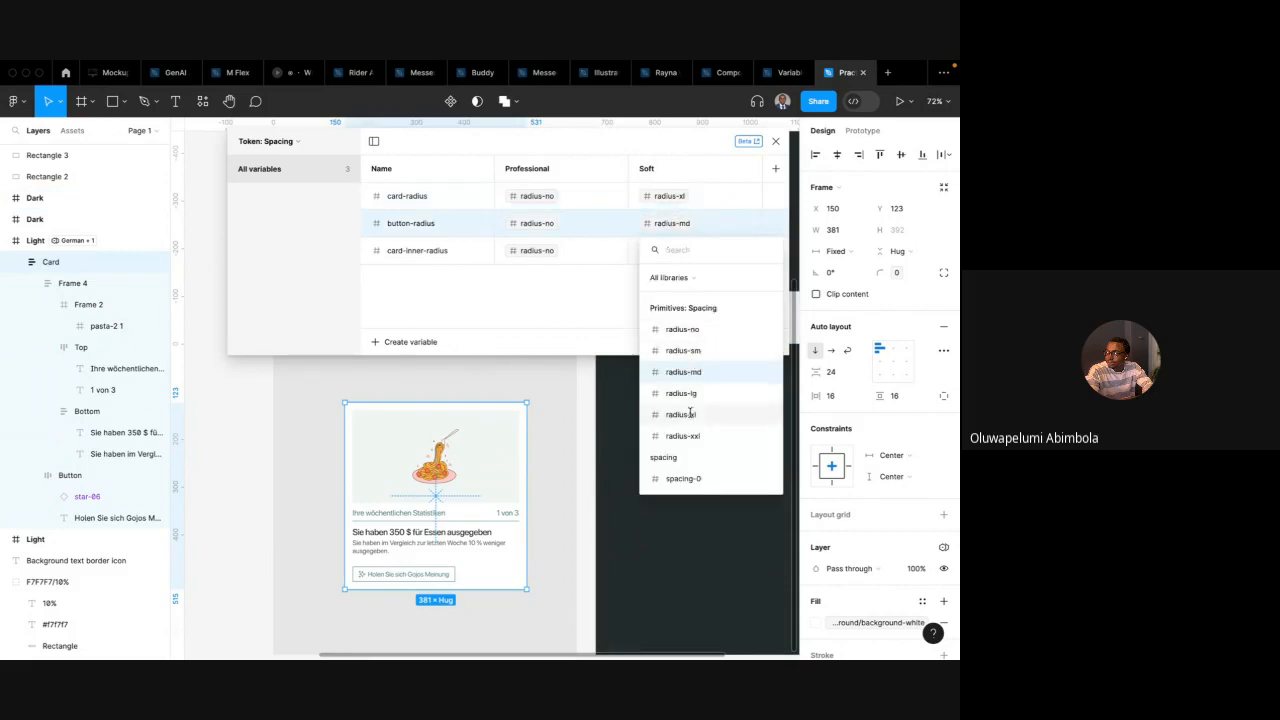
{"action": "left_click", "coordinate": [688, 436]}
{"action": "left_click", "coordinate": [671, 251]}
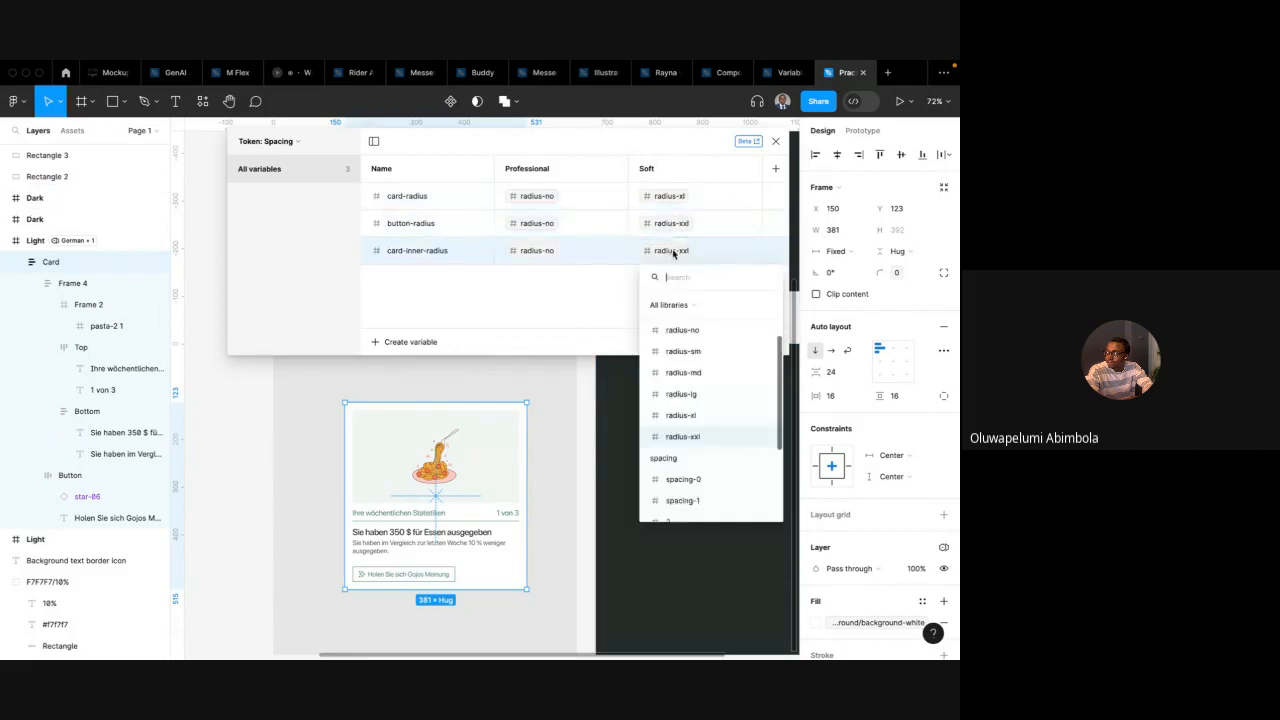
{"action": "left_click", "coordinate": [684, 395]}
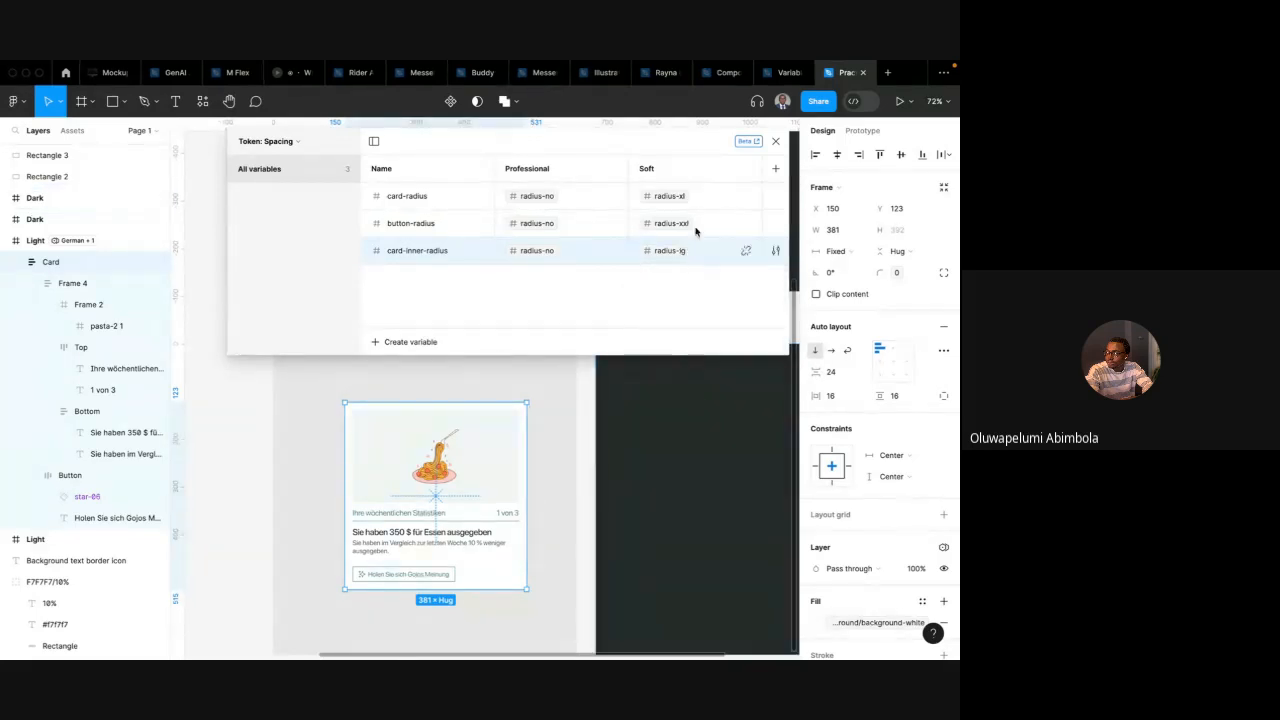
Close the variables table
{"action": "left_click", "coordinate": [775, 141]}
{"action": "scroll", "coordinate": [529, 290], "scroll_direction": "down", "scroll_amount": 2}
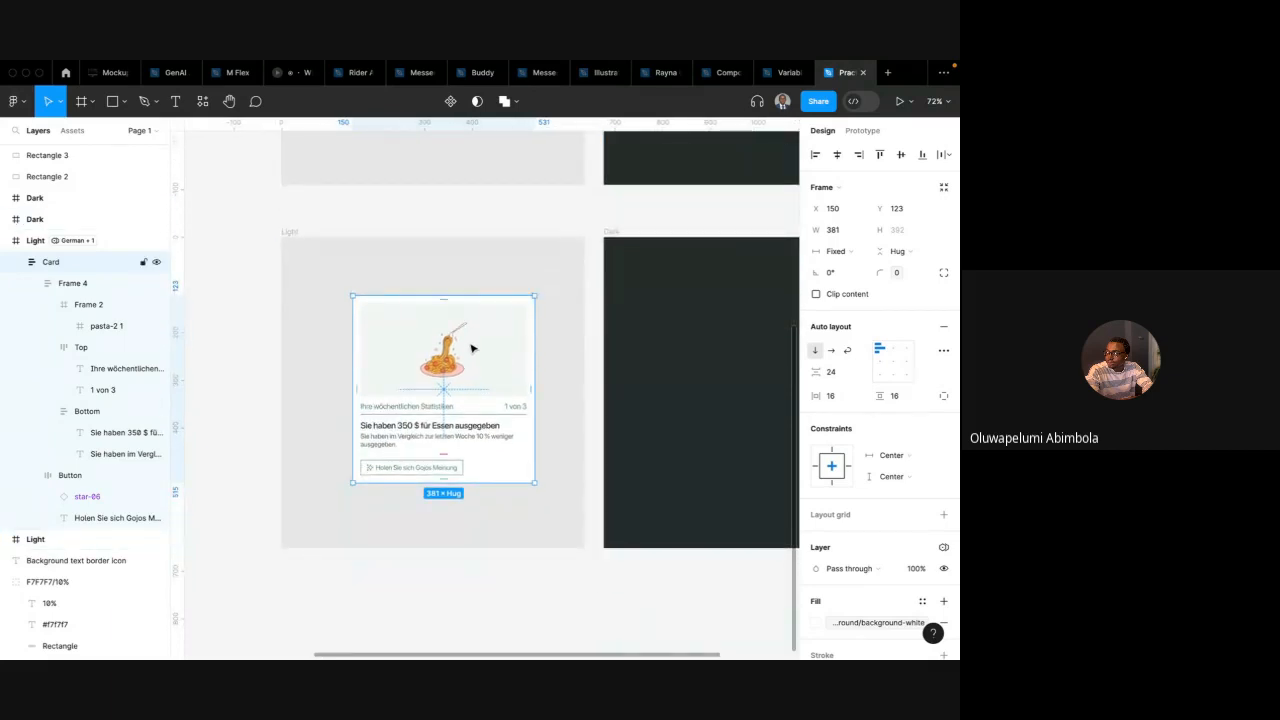
{"action": "scroll", "coordinate": [520, 350], "scroll_direction": "right", "scroll_amount": 2}
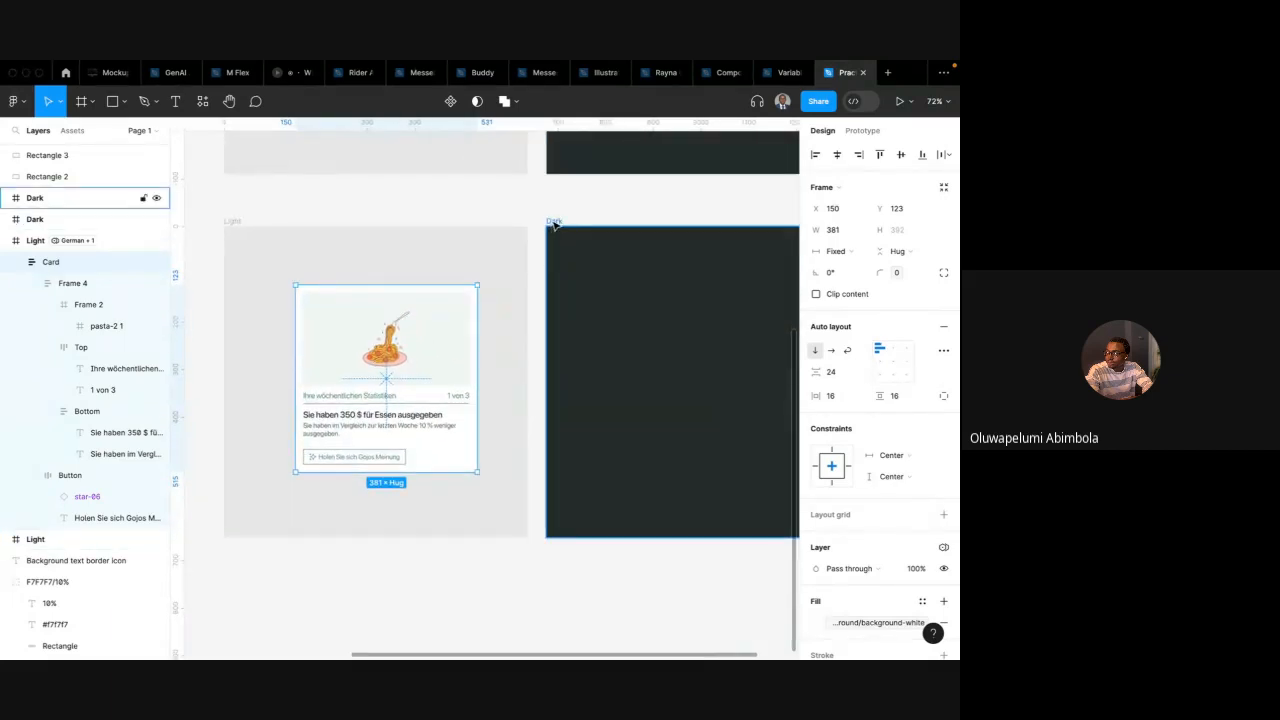
Move the card from the Light frame into the Dark frame and nudge it into place
{"action": "left_click", "coordinate": [555, 224]}
{"action": "left_click", "coordinate": [444, 344]}
{"action": "key", "text": "ctrl+x"}
{"action": "key", "text": "ctrl+v"}
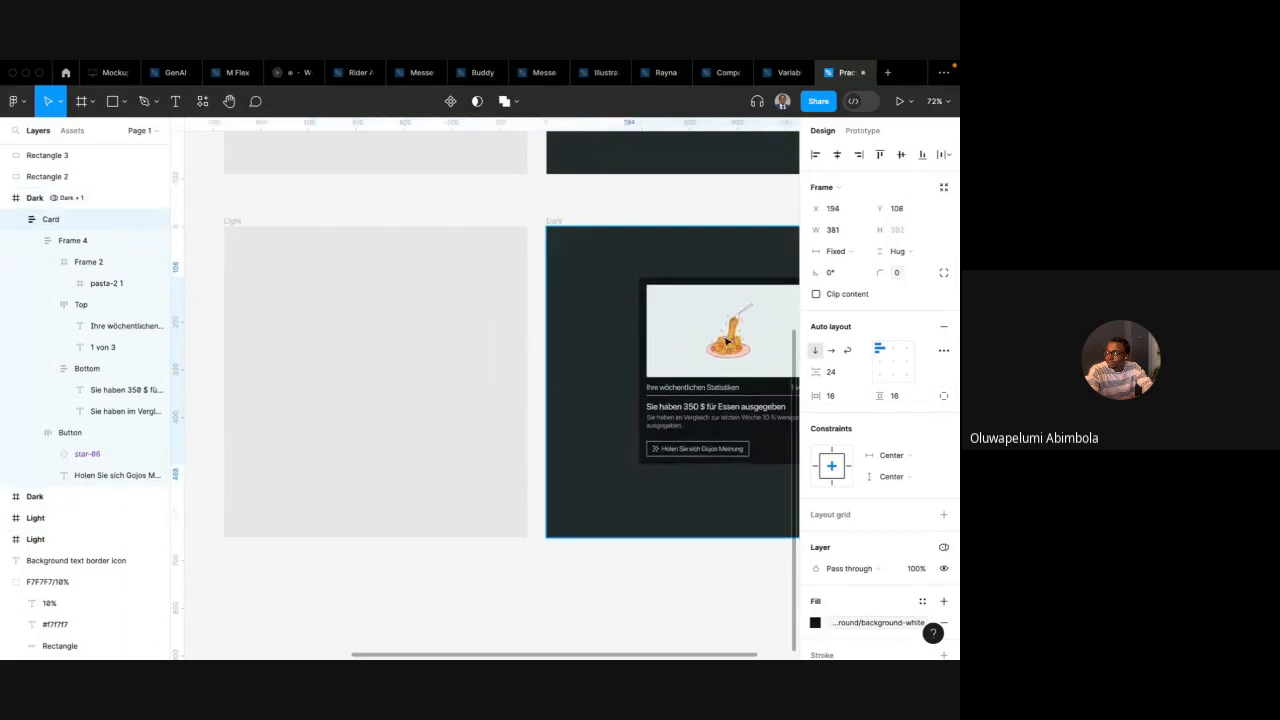
{"action": "left_click_drag", "start_coordinate": [727, 342], "coordinate": [698, 349]}
Set the Dark frame's Token: Spacing mode to Soft
{"action": "scroll", "coordinate": [698, 349], "scroll_direction": "right", "scroll_amount": 2}
{"action": "left_click", "coordinate": [501, 212]}
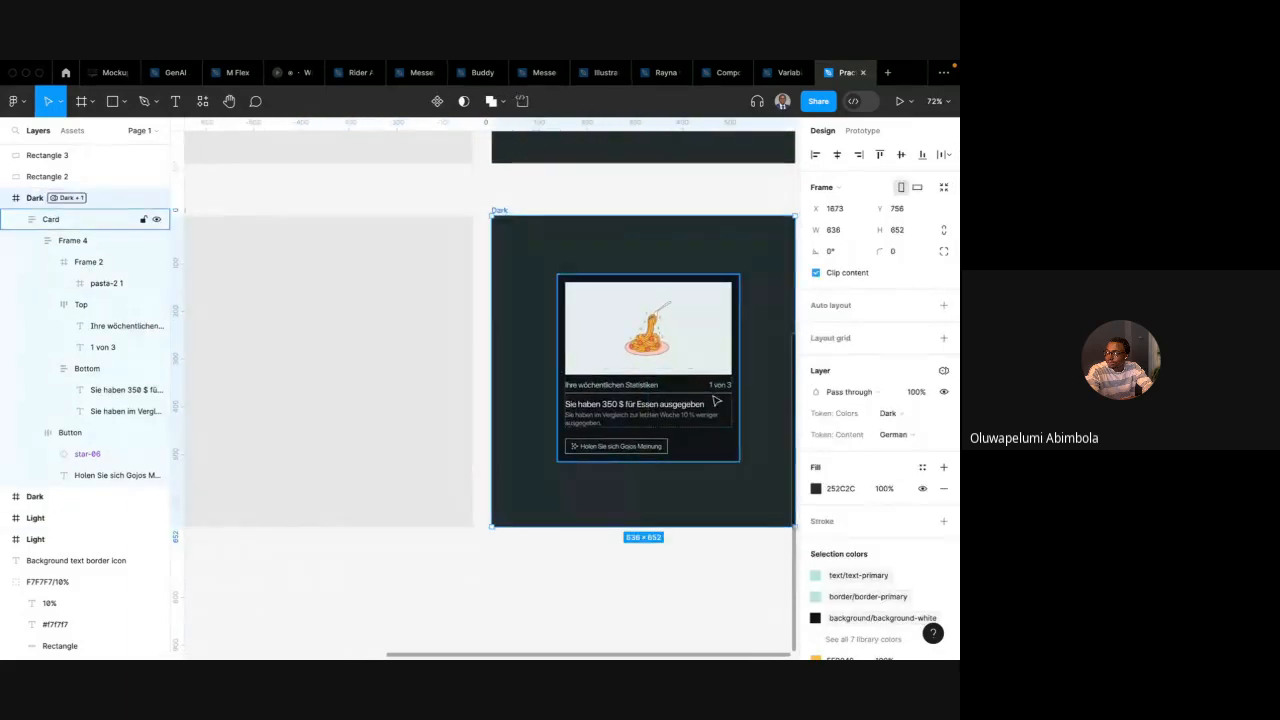
{"action": "scroll", "coordinate": [716, 400], "scroll_direction": "right", "scroll_amount": 2}
{"action": "left_click", "coordinate": [943, 370]}
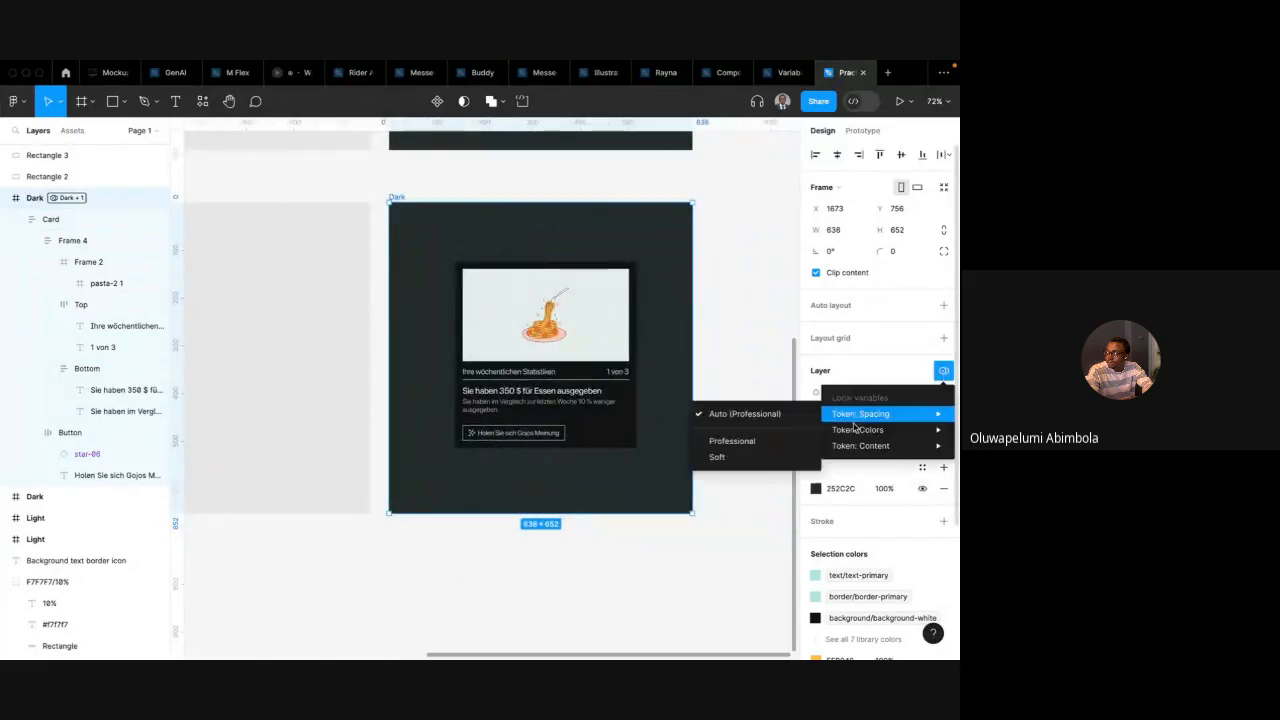
{"action": "mouse_move", "coordinate": [868, 430]}
{"action": "left_click", "coordinate": [756, 456]}
{"action": "left_click", "coordinate": [723, 412]}
Zoom in to examine the card's corner radii in the Dark frame
{"action": "scroll", "coordinate": [723, 410], "scroll_direction": "up", "scroll_amount": 3}
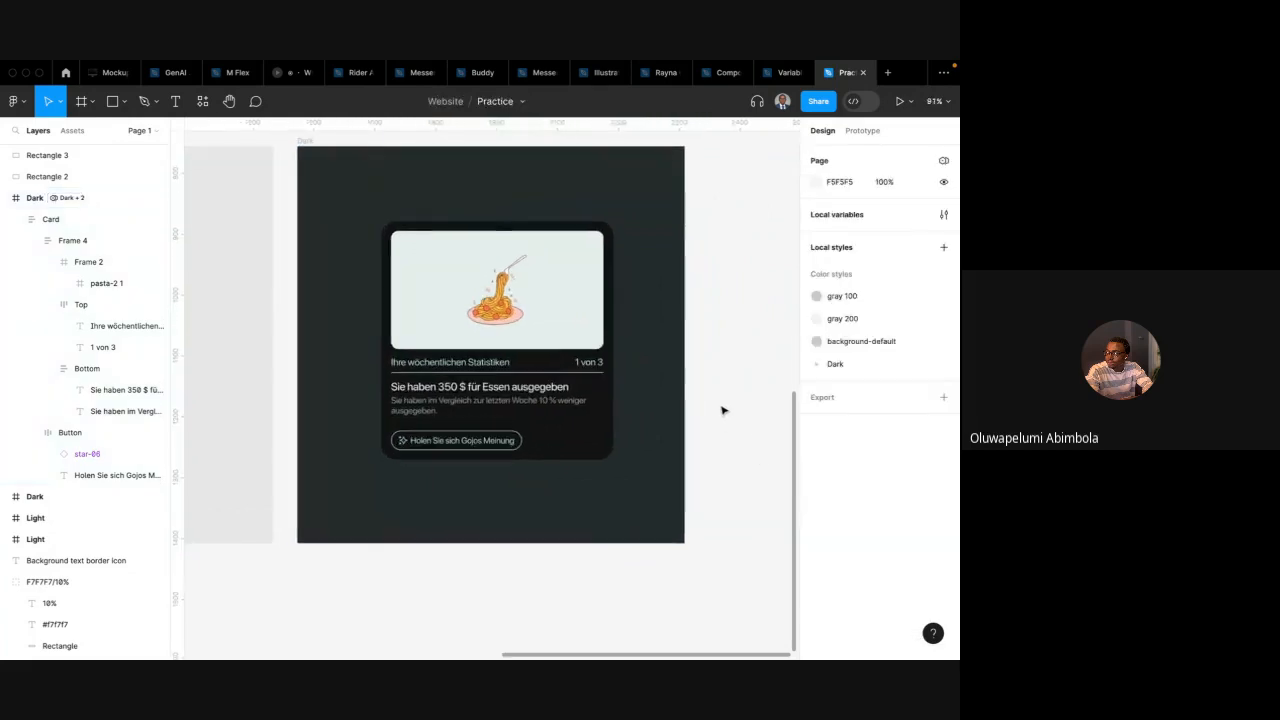
{"action": "scroll", "coordinate": [723, 410], "scroll_direction": "up", "scroll_amount": 3}
{"action": "scroll", "coordinate": [723, 410], "scroll_direction": "left", "scroll_amount": 2}
{"action": "scroll", "coordinate": [723, 410], "scroll_direction": "up", "scroll_amount": 3}
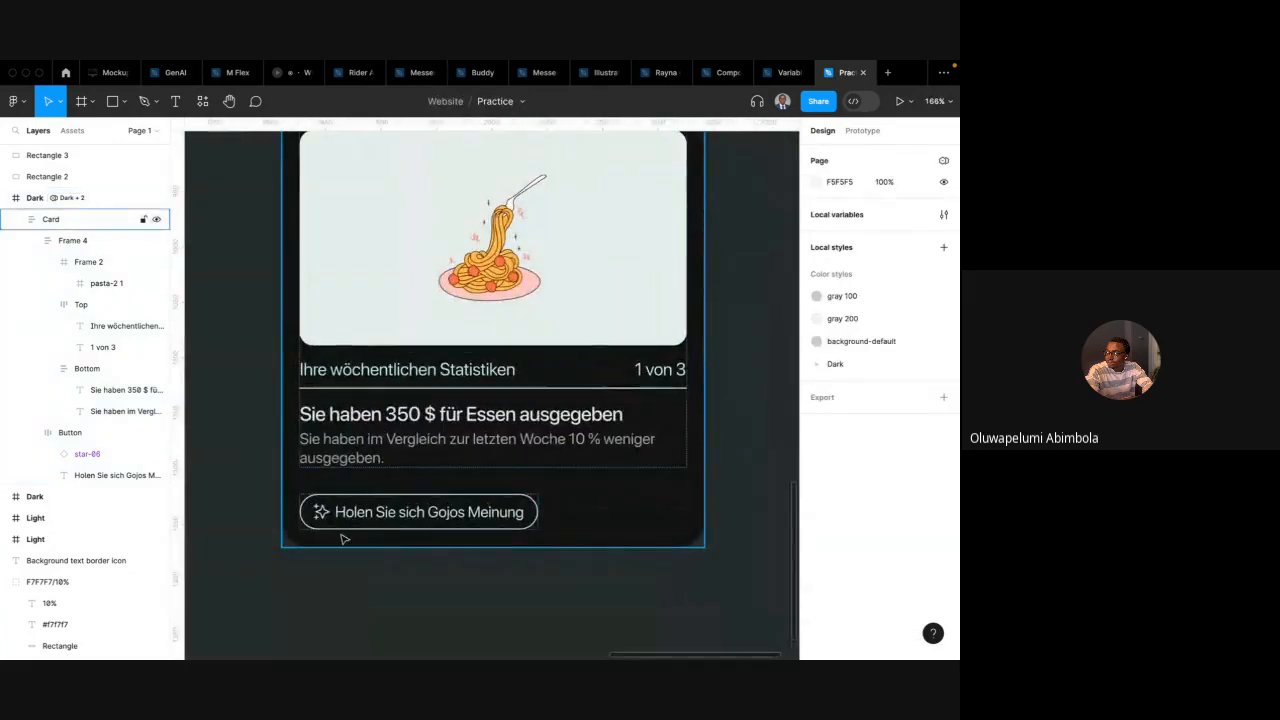
{"action": "scroll", "coordinate": [344, 540], "scroll_direction": "up", "scroll_amount": 2}
{"action": "scroll", "coordinate": [344, 540], "scroll_direction": "left", "scroll_amount": 1}
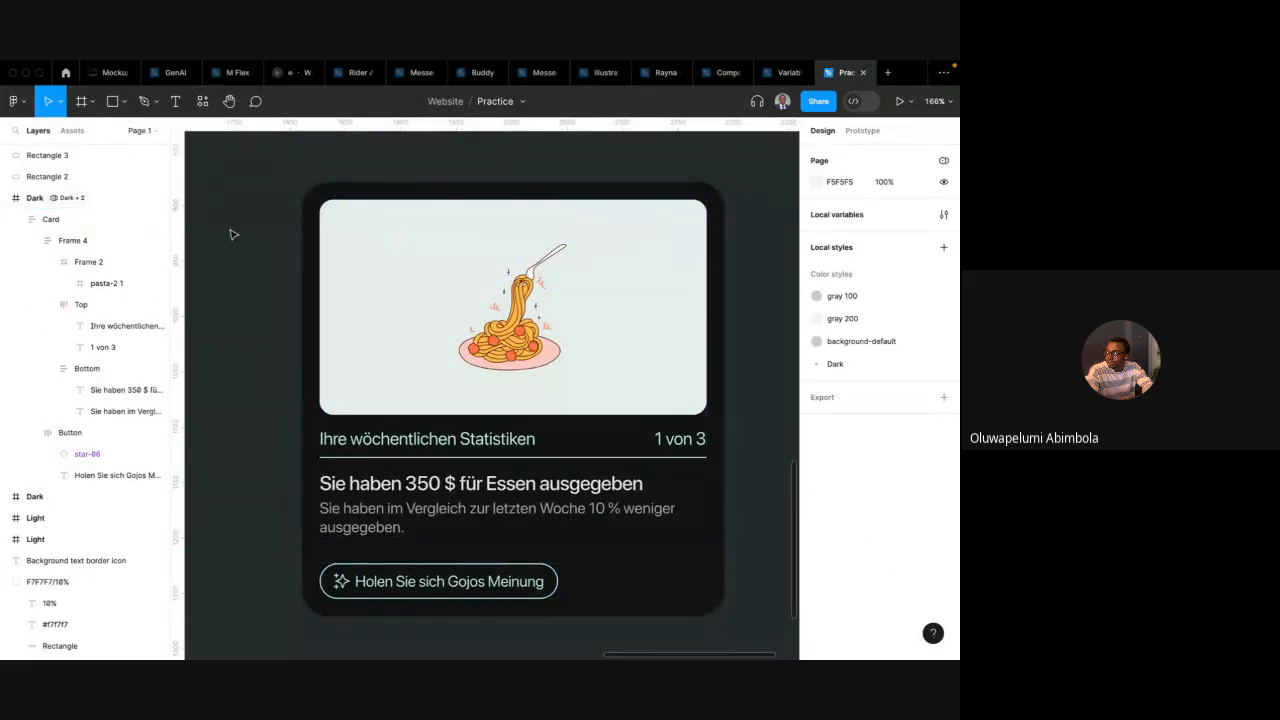
{"action": "scroll", "coordinate": [232, 234], "scroll_direction": "down", "scroll_amount": 3}
{"action": "scroll", "coordinate": [232, 234], "scroll_direction": "left", "scroll_amount": 2}
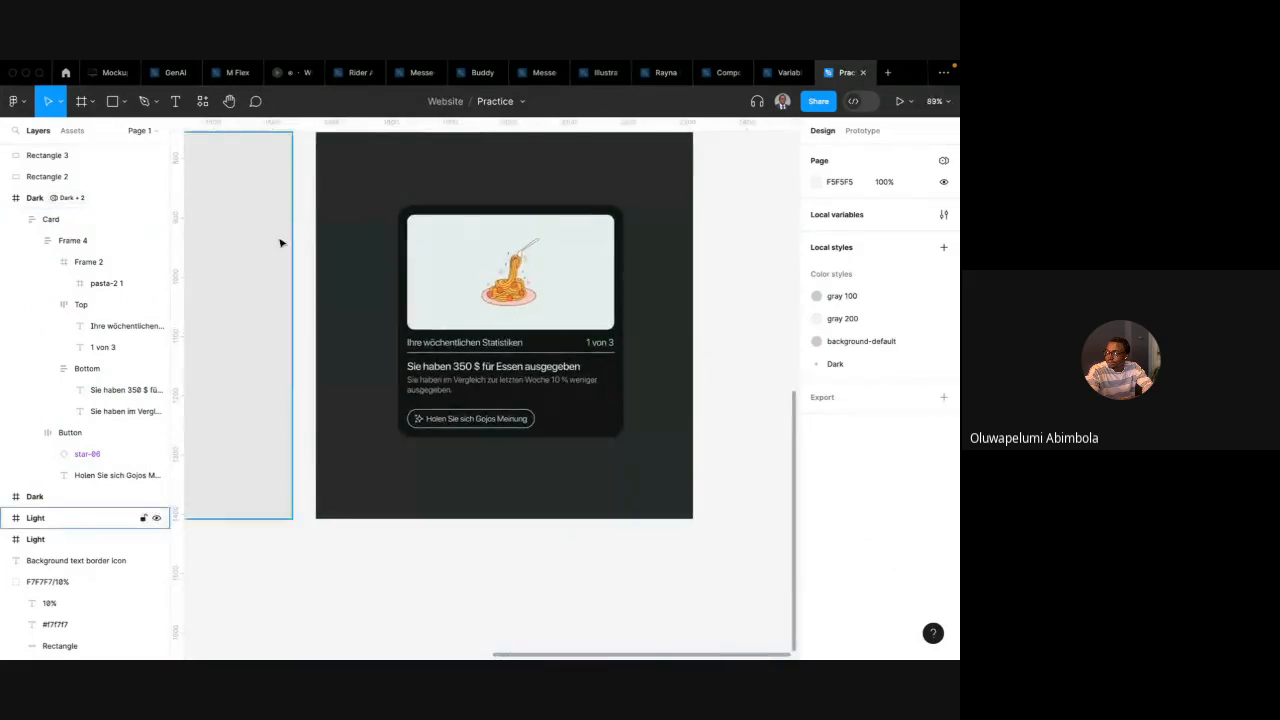
{"action": "scroll", "coordinate": [281, 243], "scroll_direction": "up", "scroll_amount": 3}
Drag the card into the Light frame and back into the Dark frame to compare corner radii
{"action": "left_click", "coordinate": [626, 310]}
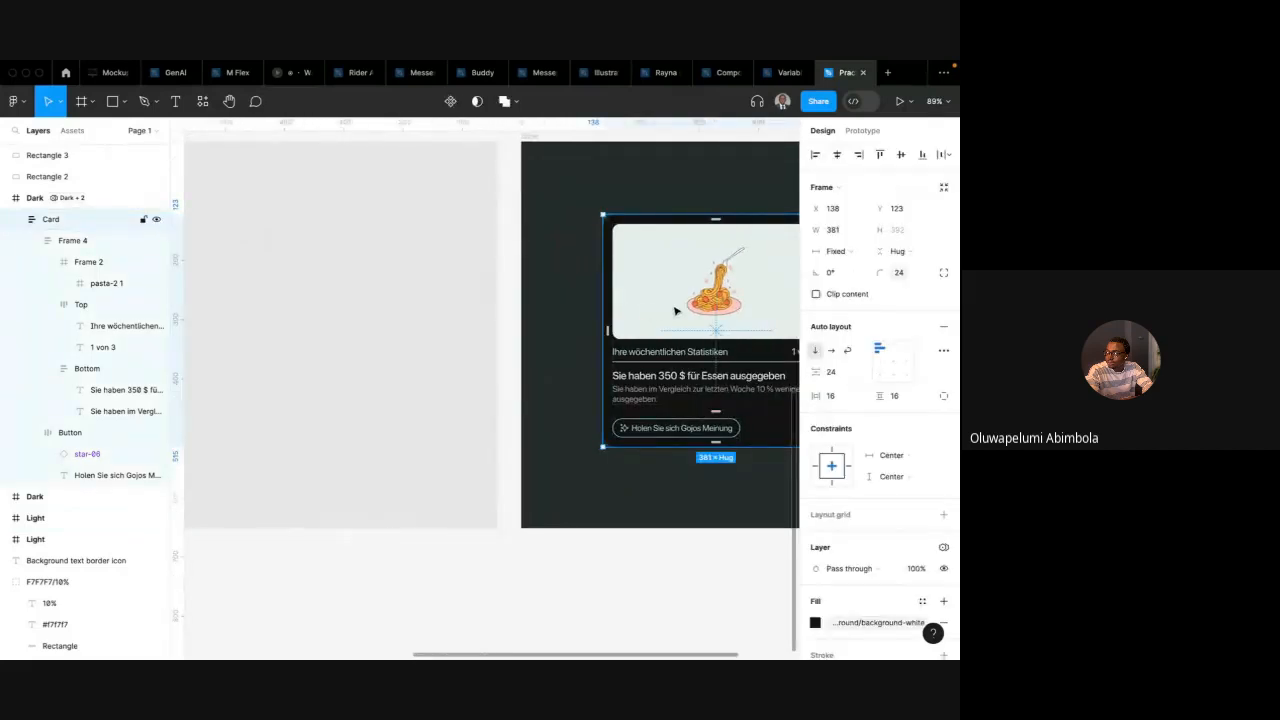
{"action": "left_click_drag", "start_coordinate": [675, 311], "coordinate": [243, 315]}
{"action": "scroll", "coordinate": [243, 319], "scroll_direction": "down", "scroll_amount": 3}
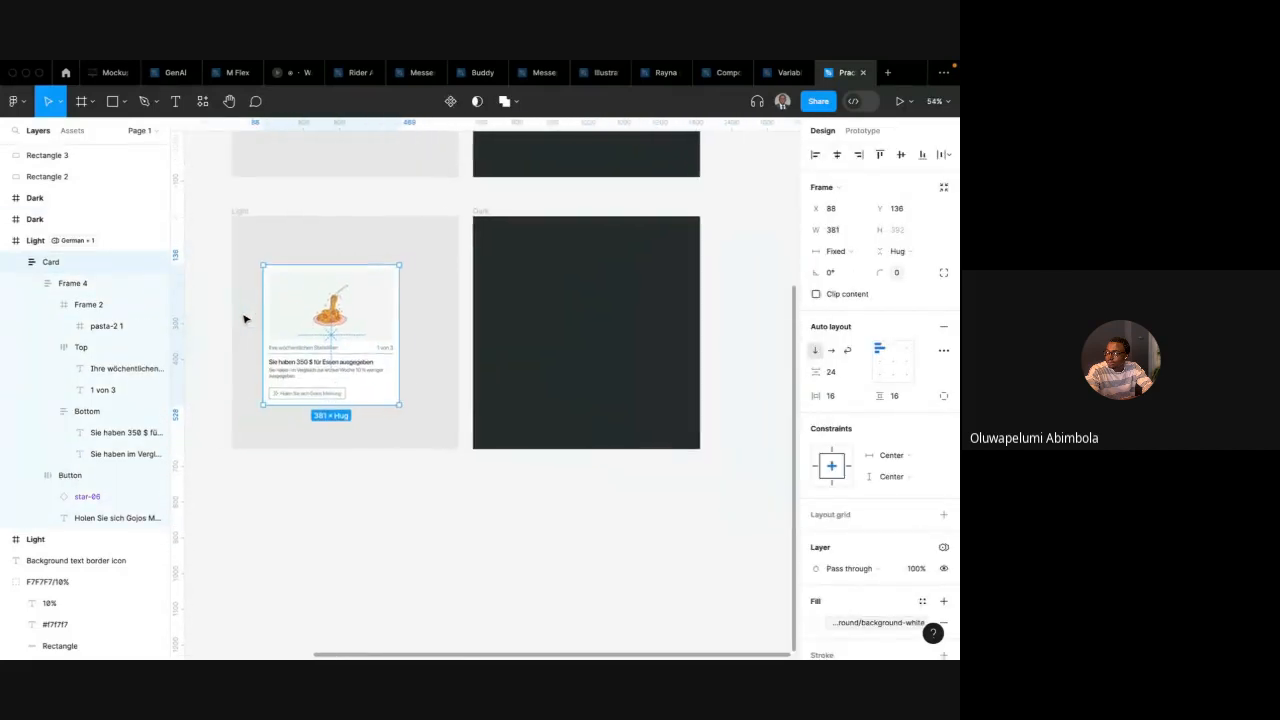
{"action": "scroll", "coordinate": [306, 300], "scroll_direction": "up", "scroll_amount": 5}
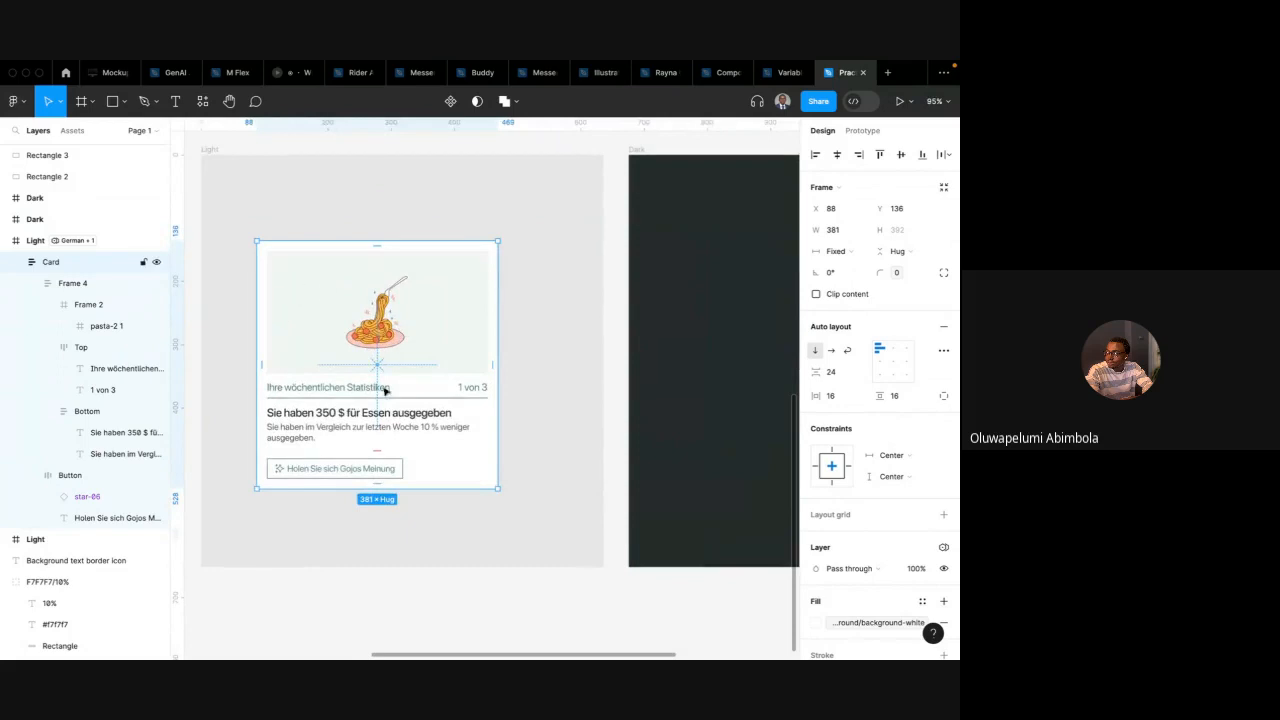
{"action": "scroll", "coordinate": [385, 391], "scroll_direction": "down", "scroll_amount": 5}
{"action": "left_click_drag", "start_coordinate": [372, 326], "coordinate": [556, 318]}
{"action": "scroll", "coordinate": [587, 327], "scroll_direction": "up", "scroll_amount": 5}
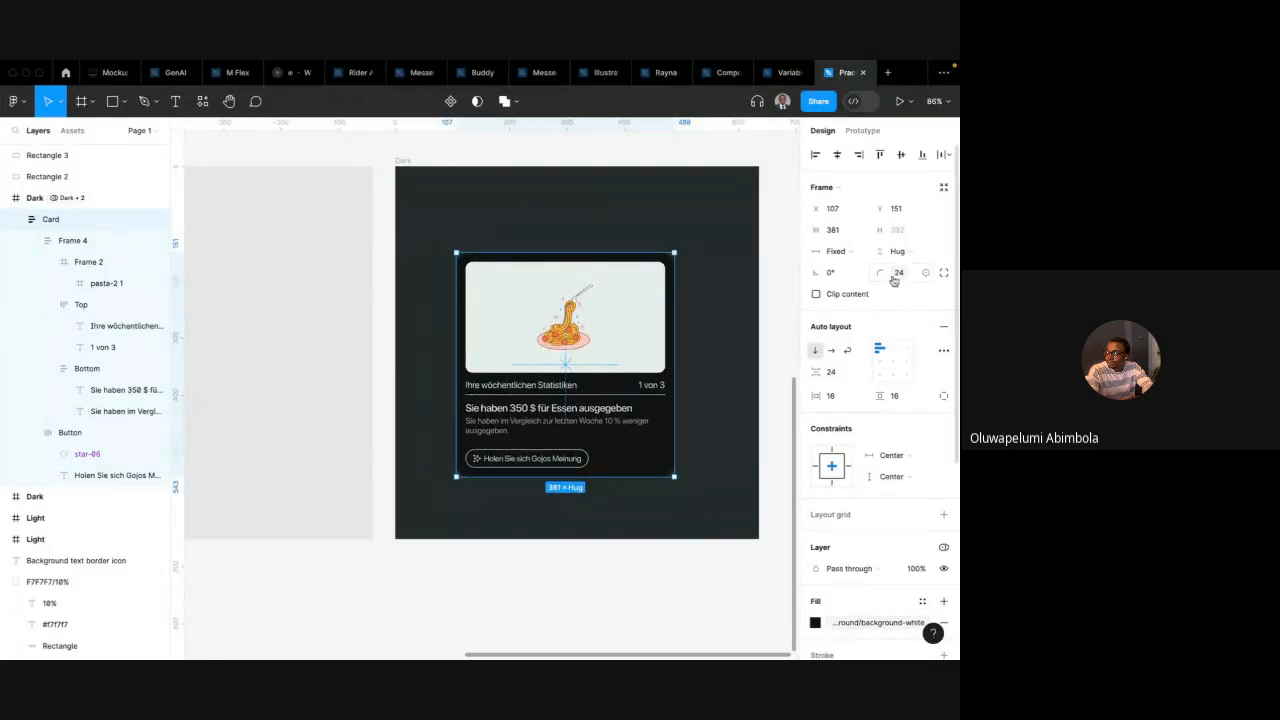
Browse the spacing and radius variables offered for the card's padding
{"action": "left_click", "coordinate": [859, 397]}
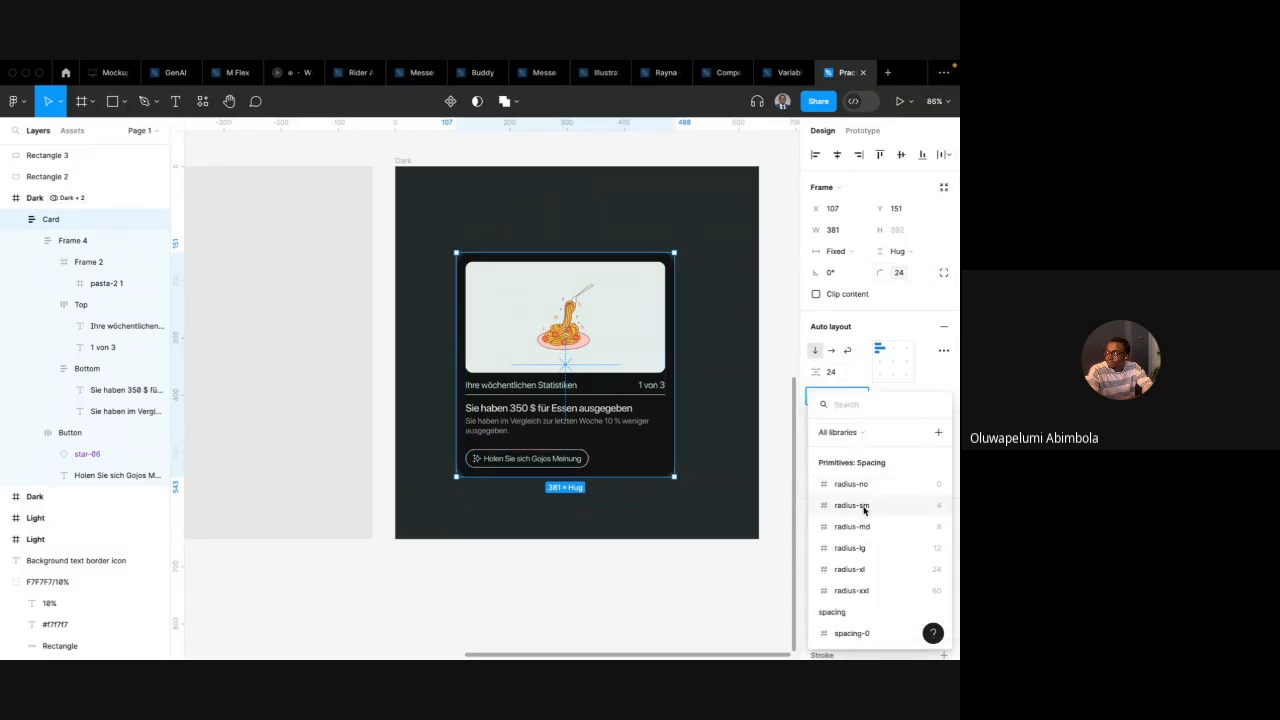
{"action": "scroll", "coordinate": [835, 570], "scroll_direction": "down", "scroll_amount": 2}
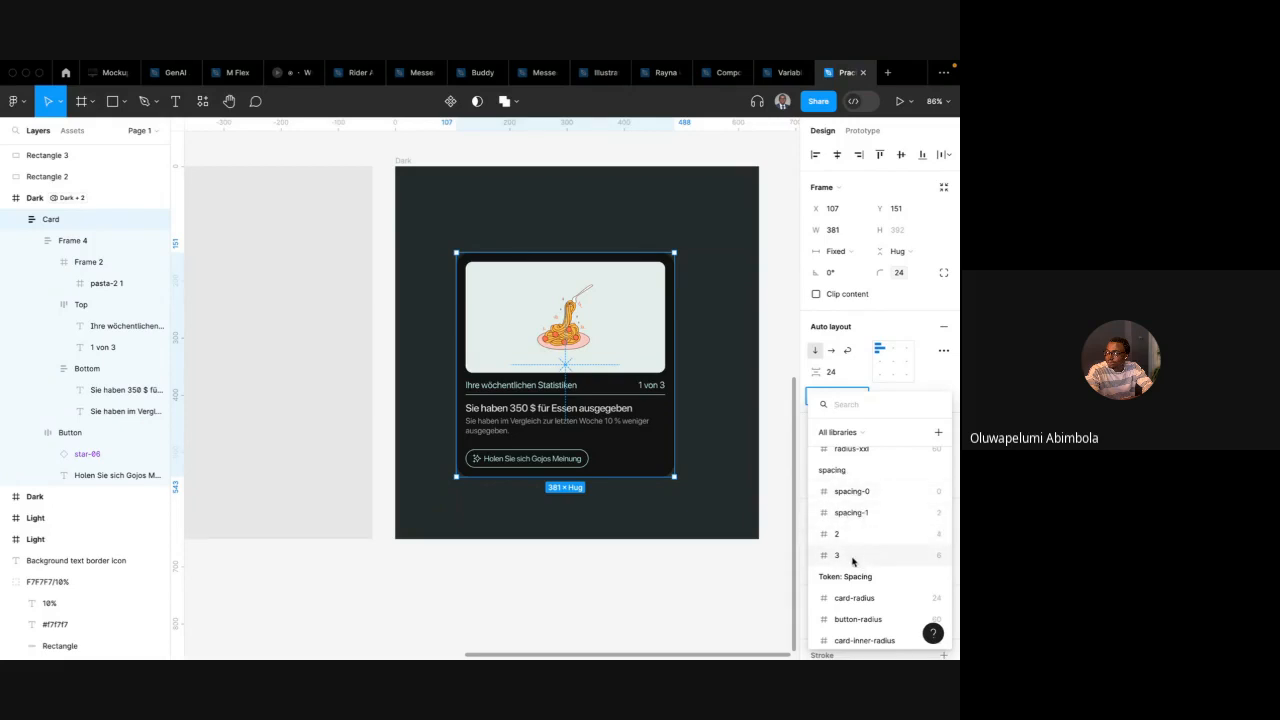
{"action": "scroll", "coordinate": [850, 540], "scroll_direction": "up", "scroll_amount": 1}
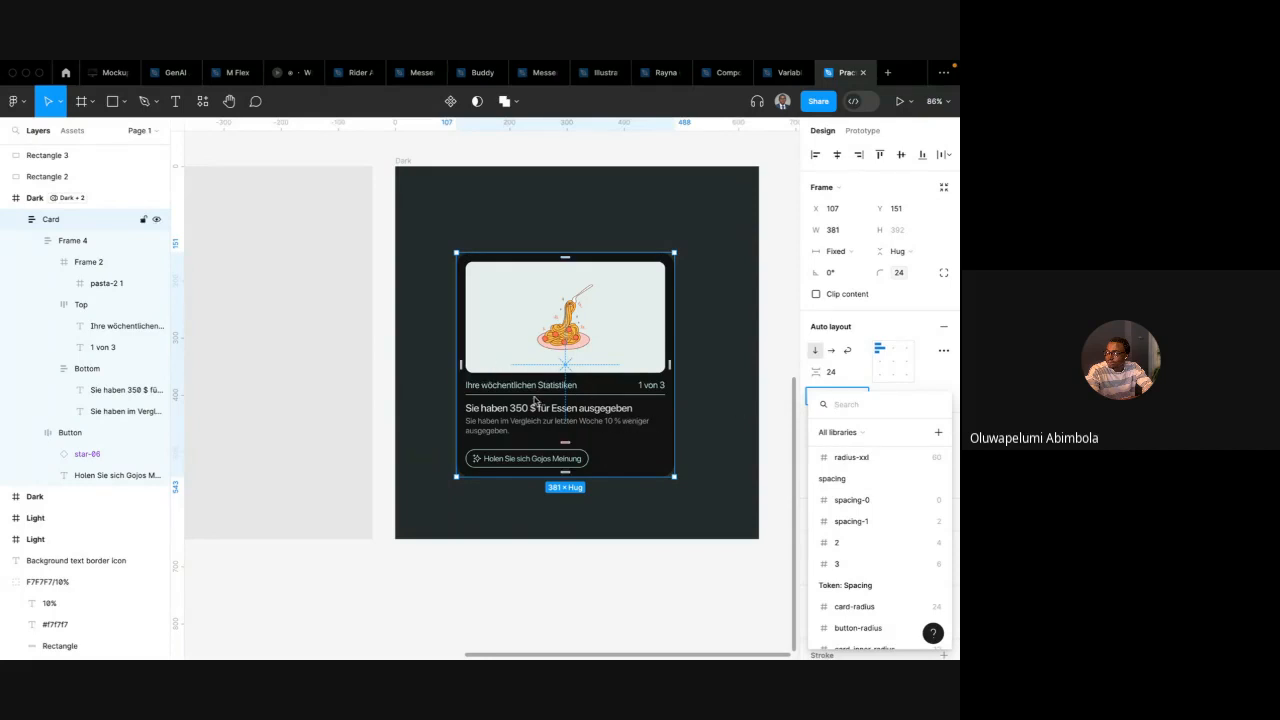
{"action": "scroll", "coordinate": [655, 356], "scroll_direction": "right", "scroll_amount": 2}
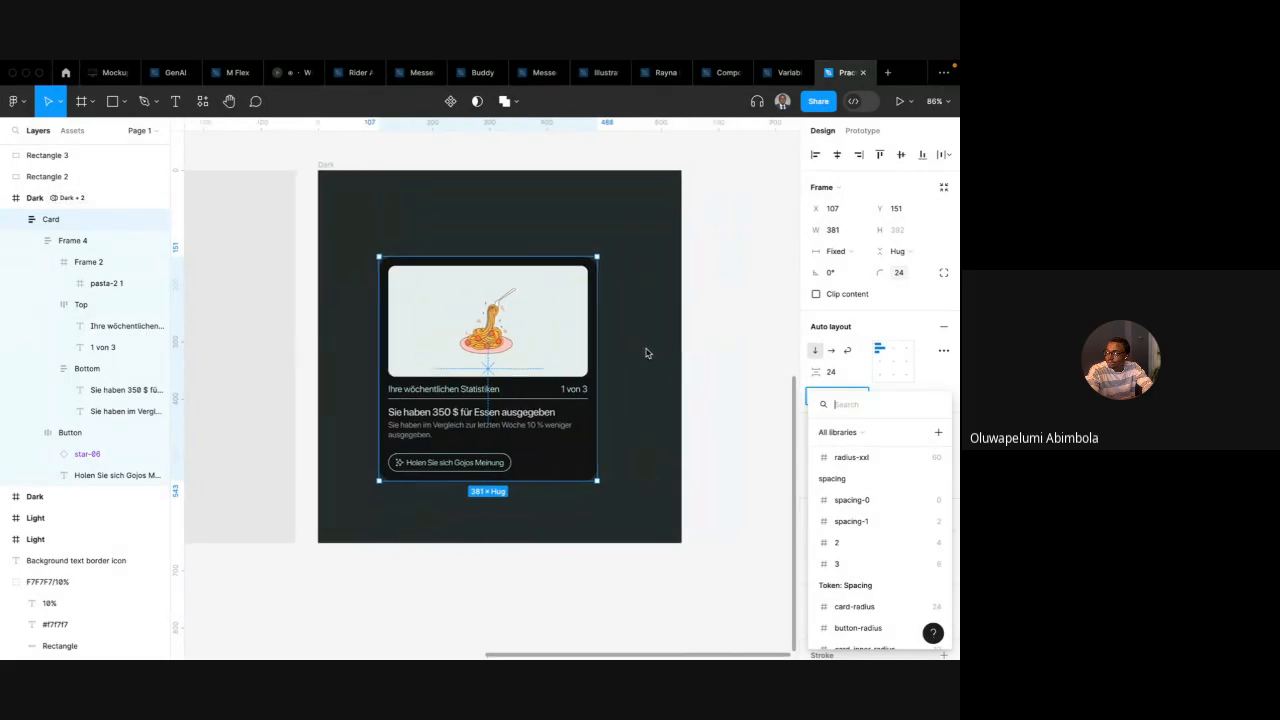
{"action": "left_click", "coordinate": [646, 354]}
Widen the Dark frame to about 1188 px
{"action": "scroll", "coordinate": [595, 342], "scroll_direction": "down", "scroll_amount": 3}
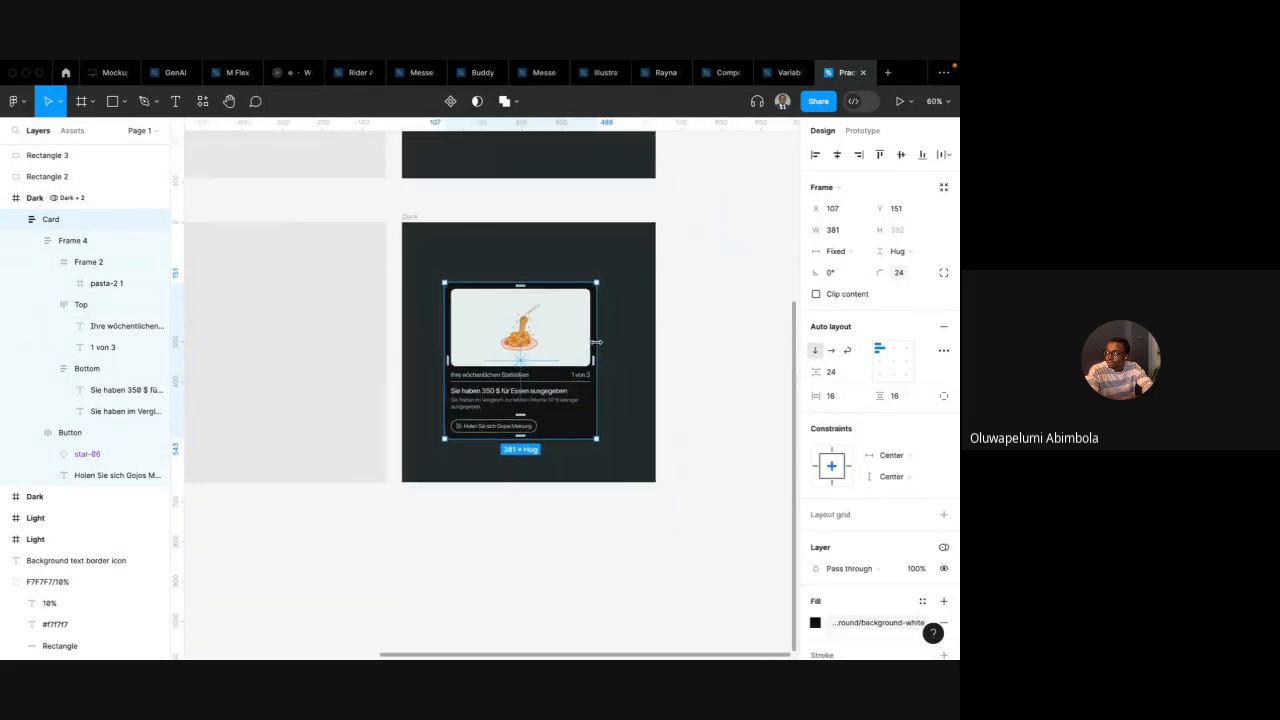
{"action": "scroll", "coordinate": [595, 342], "scroll_direction": "up", "scroll_amount": 3}
{"action": "scroll", "coordinate": [497, 271], "scroll_direction": "down", "scroll_amount": 4}
{"action": "left_click", "coordinate": [449, 239]}
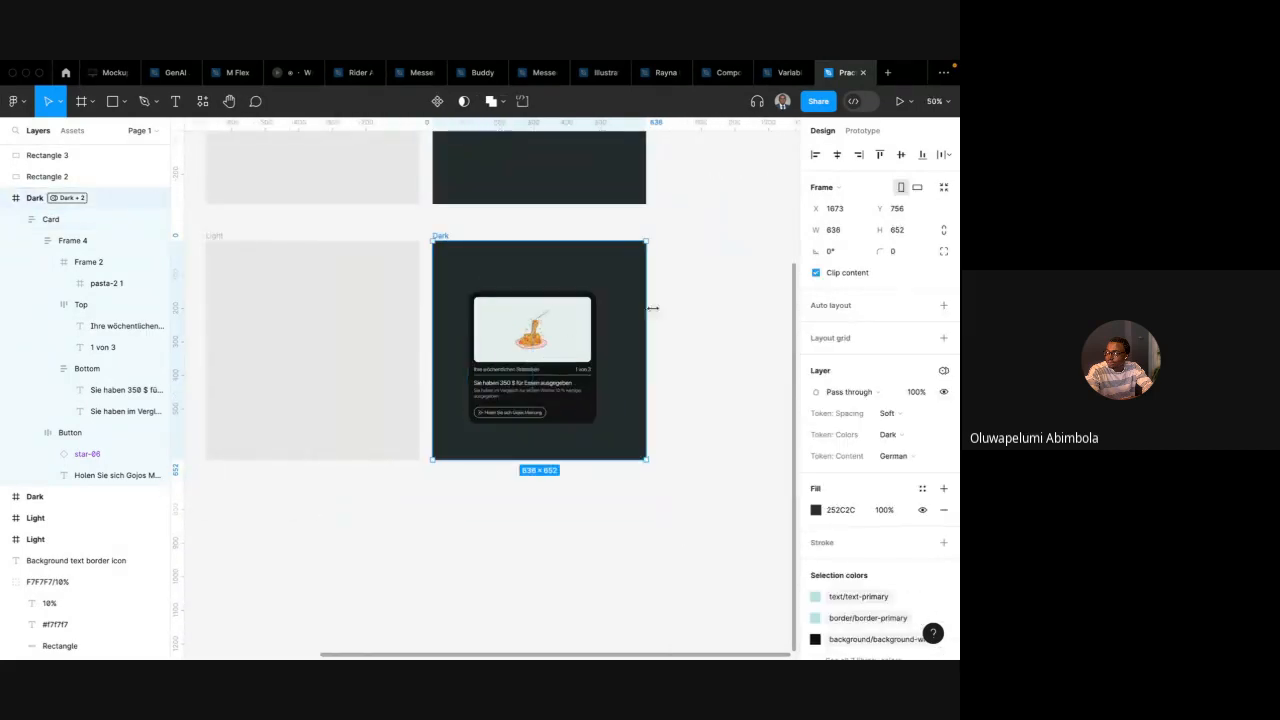
{"action": "left_click_drag", "start_coordinate": [647, 310], "coordinate": [737, 302]}
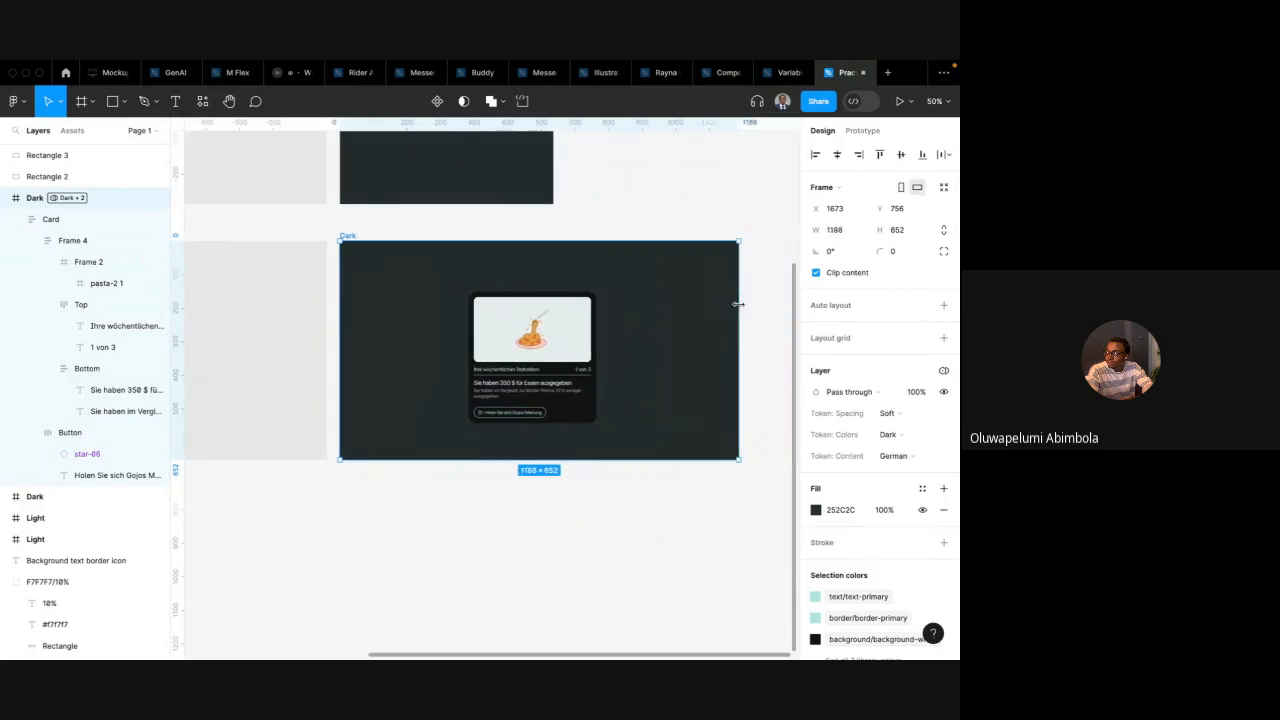
Resize the card to about 340 px wide and reposition it within the Dark frame
{"action": "left_click", "coordinate": [562, 333]}
{"action": "mouse_move", "coordinate": [600, 329]}
{"action": "left_mouse_down"}
{"action": "mouse_move", "coordinate": [695, 325]}
{"action": "mouse_move", "coordinate": [539, 325]}
{"action": "mouse_move", "coordinate": [630, 325]}
{"action": "mouse_move", "coordinate": [583, 328]}
{"action": "left_mouse_up"}
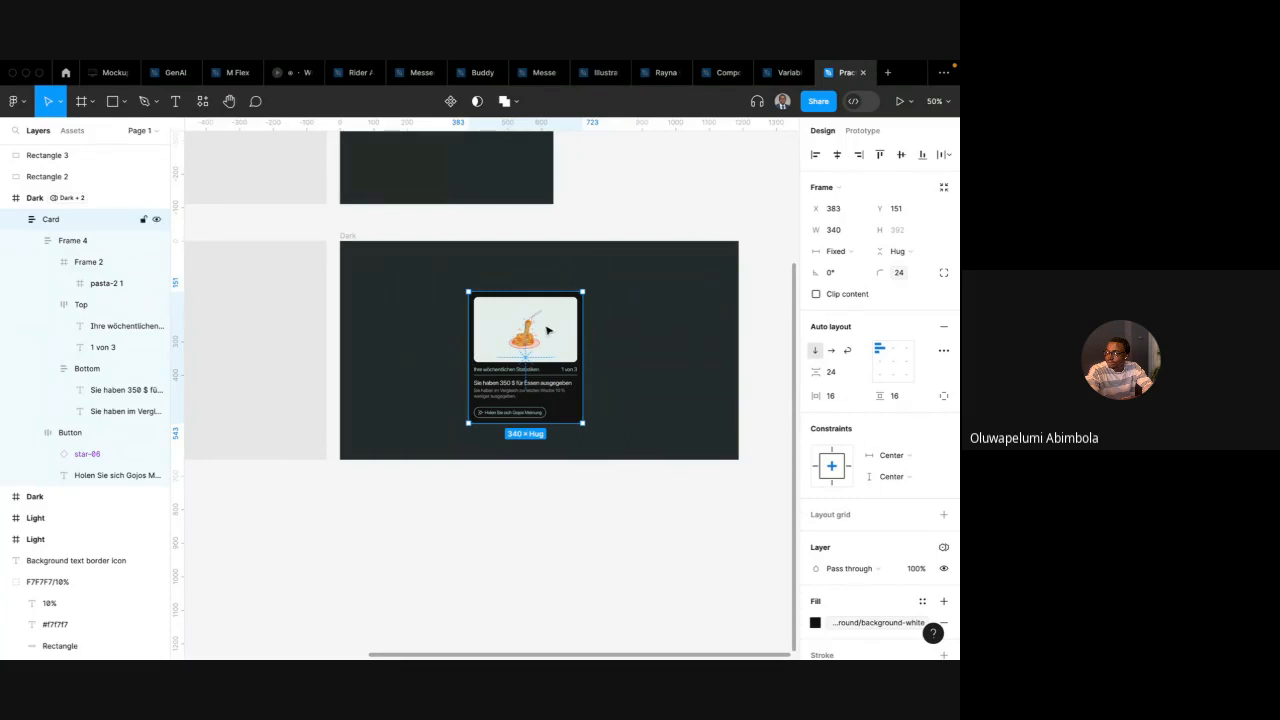
{"action": "scroll", "coordinate": [420, 370], "scroll_direction": "left", "scroll_amount": 2}
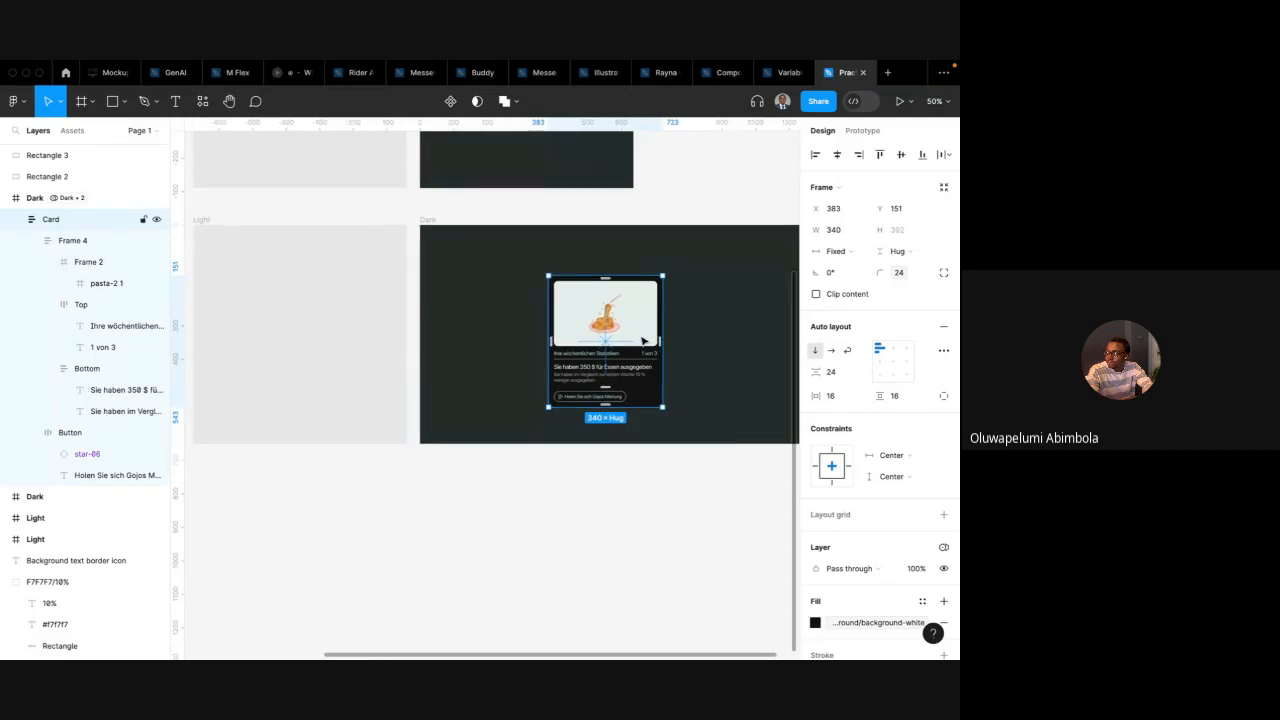
{"action": "left_click_drag", "start_coordinate": [643, 340], "coordinate": [598, 366]}
{"action": "scroll", "coordinate": [598, 366], "scroll_direction": "up", "scroll_amount": 5}
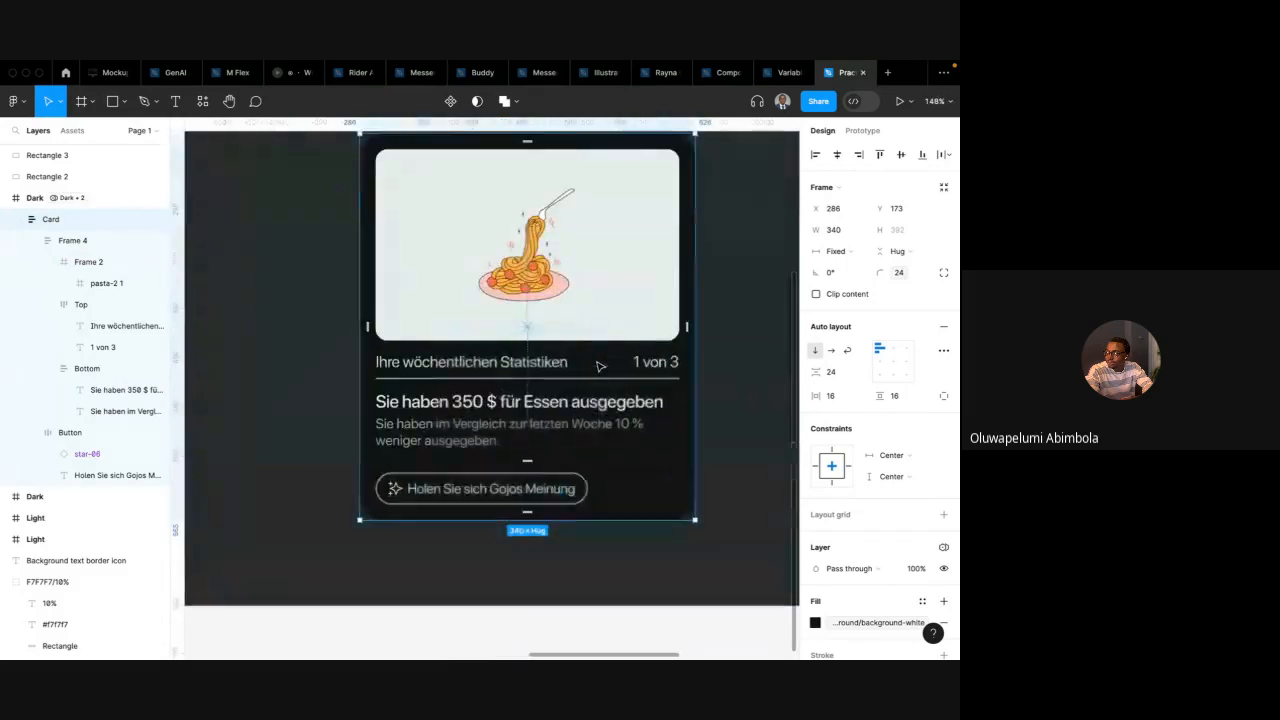
Inspect the card in the Dark frame and the page's variable mode settings
{"action": "scroll", "coordinate": [598, 366], "scroll_direction": "down", "scroll_amount": 3}
{"action": "scroll", "coordinate": [451, 334], "scroll_direction": "left", "scroll_amount": 2}
{"action": "scroll", "coordinate": [451, 334], "scroll_direction": "down", "scroll_amount": 3}
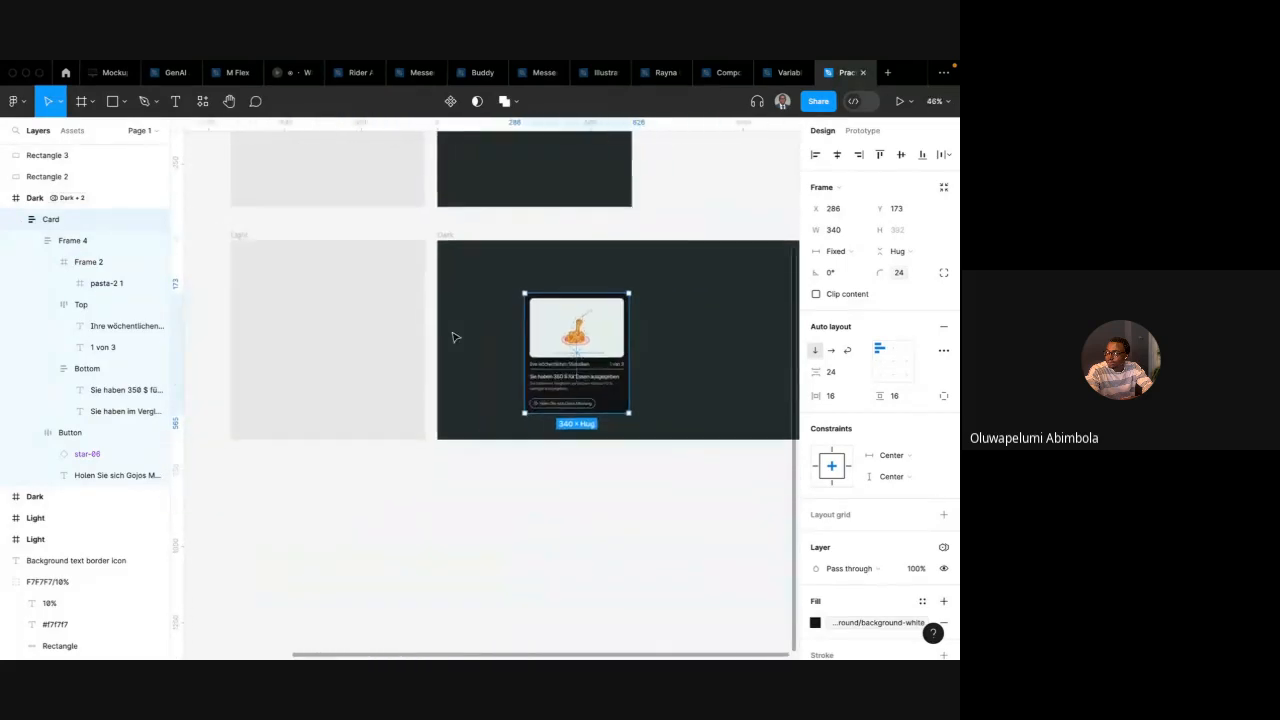
{"action": "scroll", "coordinate": [453, 320], "scroll_direction": "up", "scroll_amount": 2}
{"action": "left_click", "coordinate": [459, 273]}
{"action": "scroll", "coordinate": [583, 373], "scroll_direction": "up", "scroll_amount": 3}
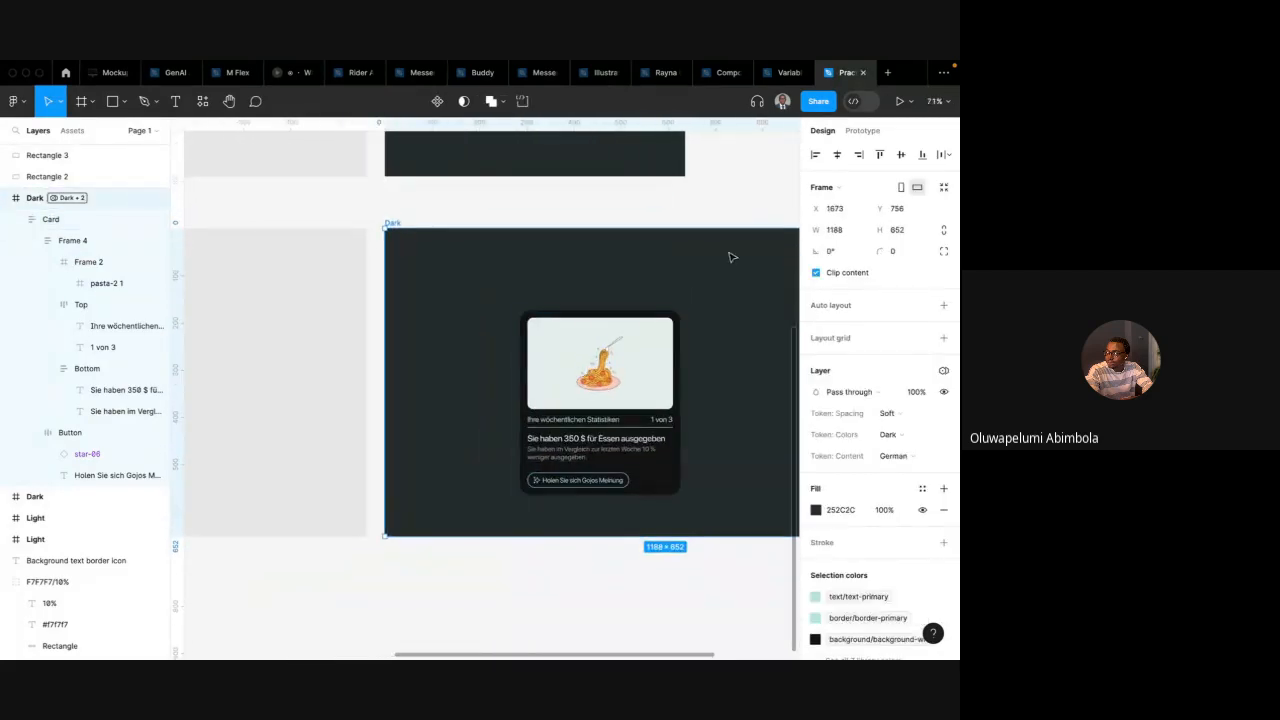
{"action": "scroll", "coordinate": [734, 226], "scroll_direction": "right", "scroll_amount": 2}
{"action": "left_click", "coordinate": [719, 220]}
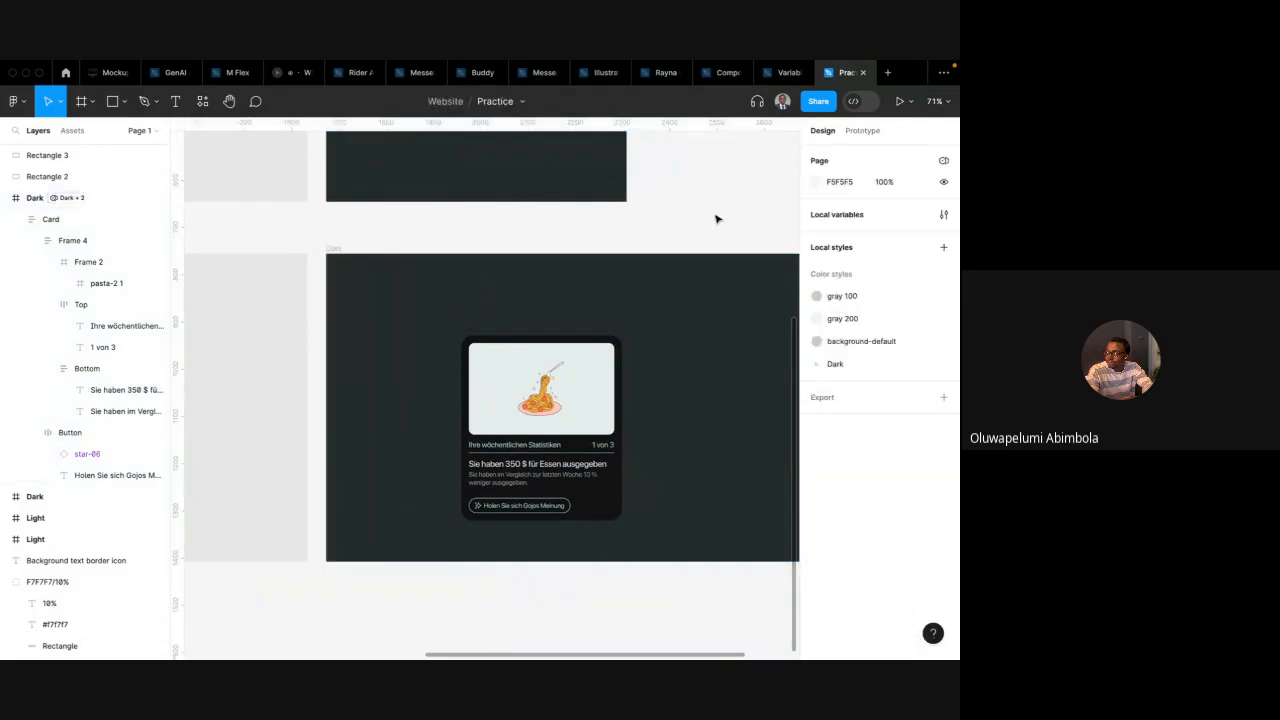
{"action": "left_click", "coordinate": [943, 161]}
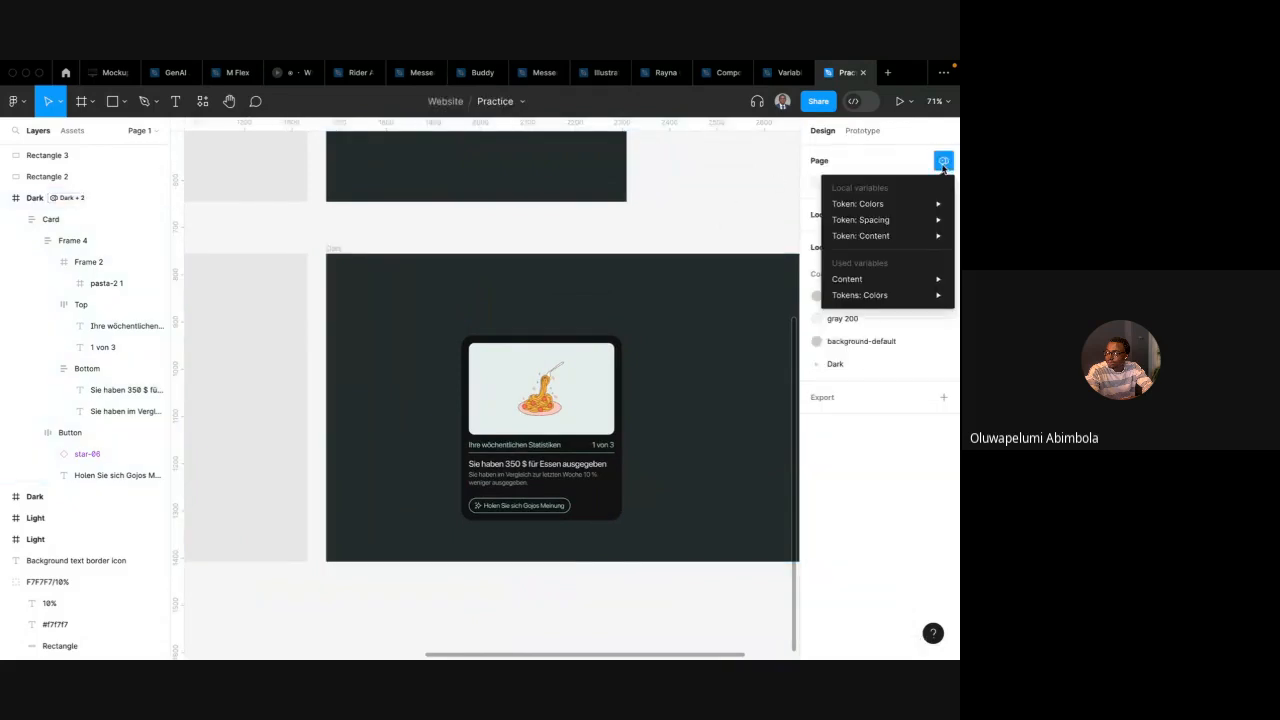
{"action": "mouse_move", "coordinate": [870, 236]}
{"action": "left_click", "coordinate": [749, 180]}
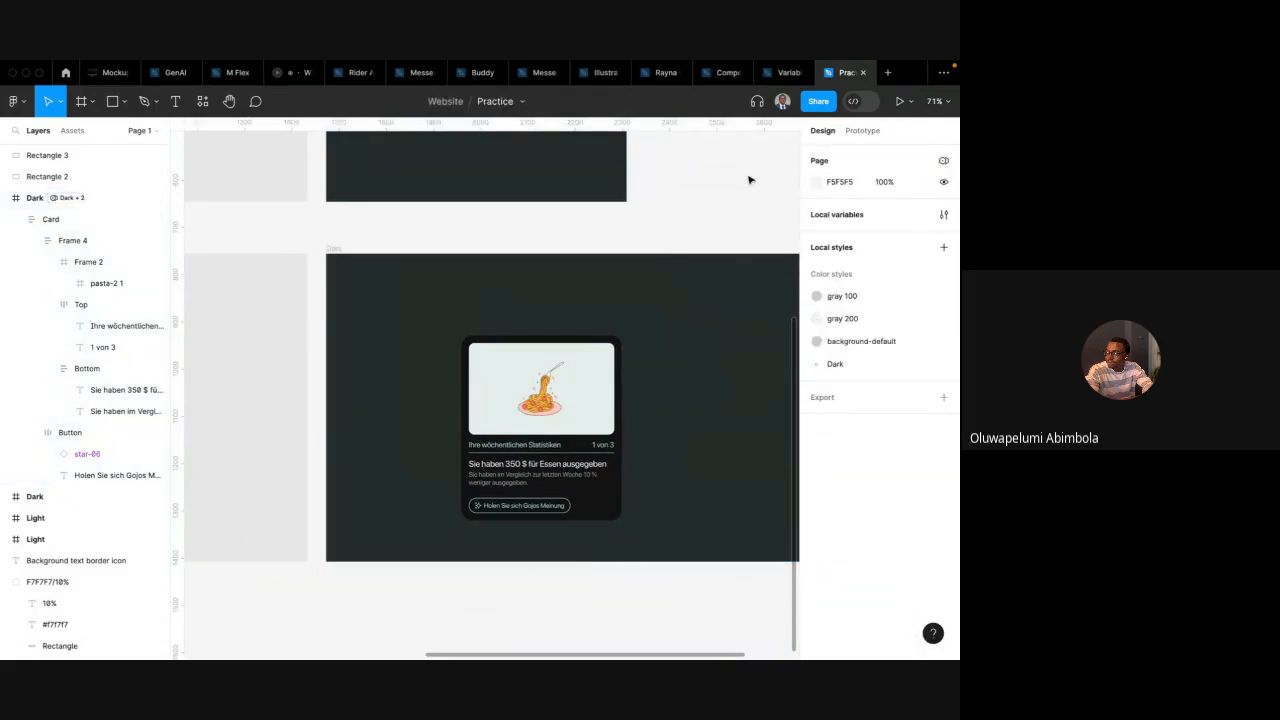
{"action": "scroll", "coordinate": [630, 262], "scroll_direction": "down", "scroll_amount": 2}
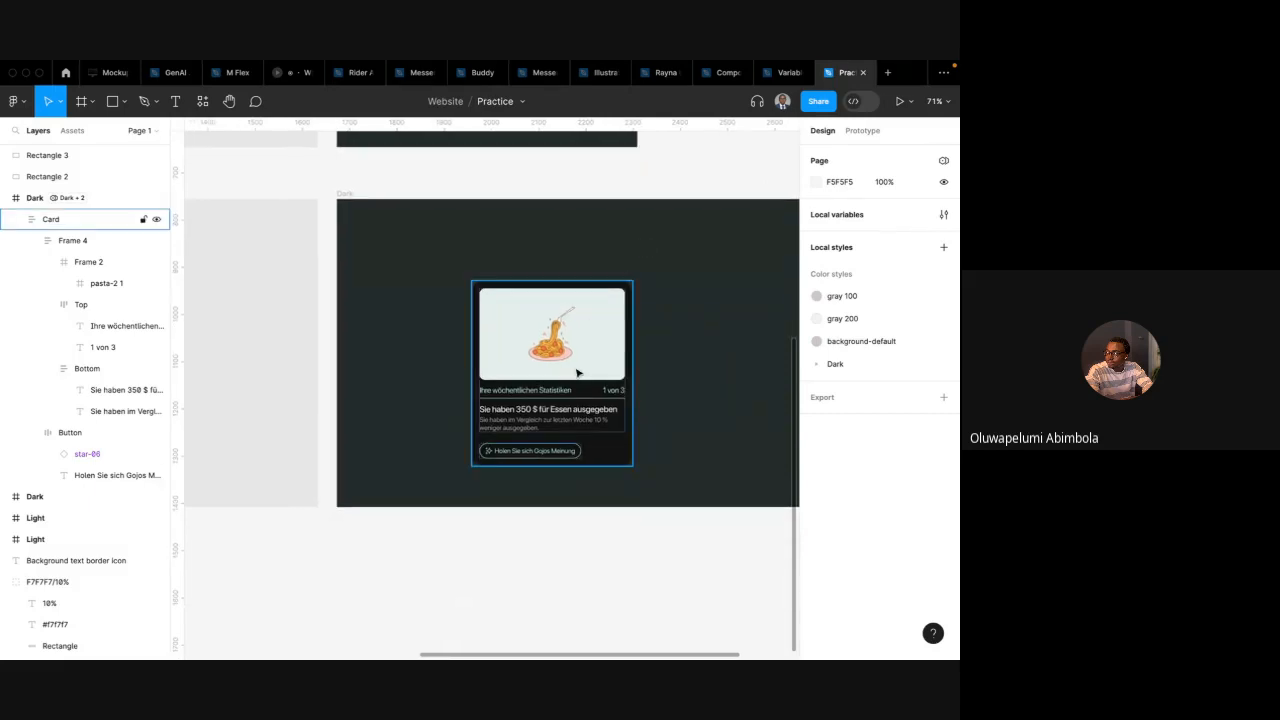
{"action": "left_click", "coordinate": [618, 316]}
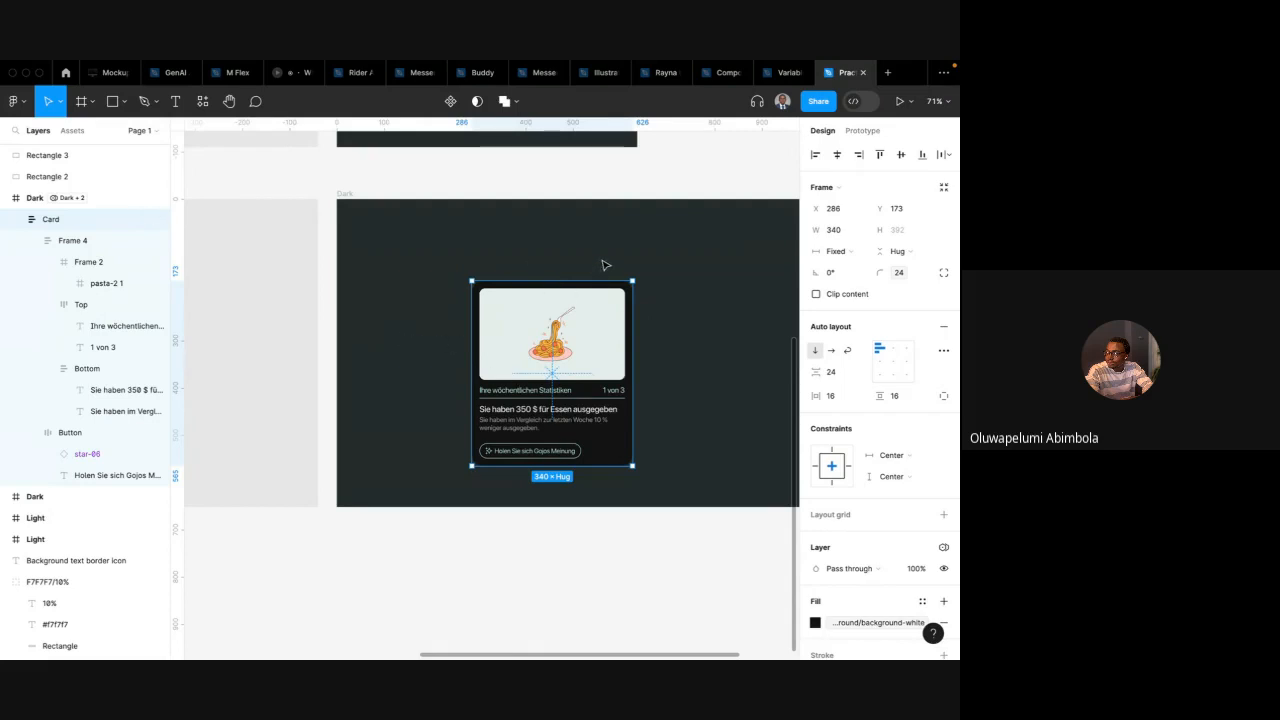
{"action": "left_click", "coordinate": [770, 167]}
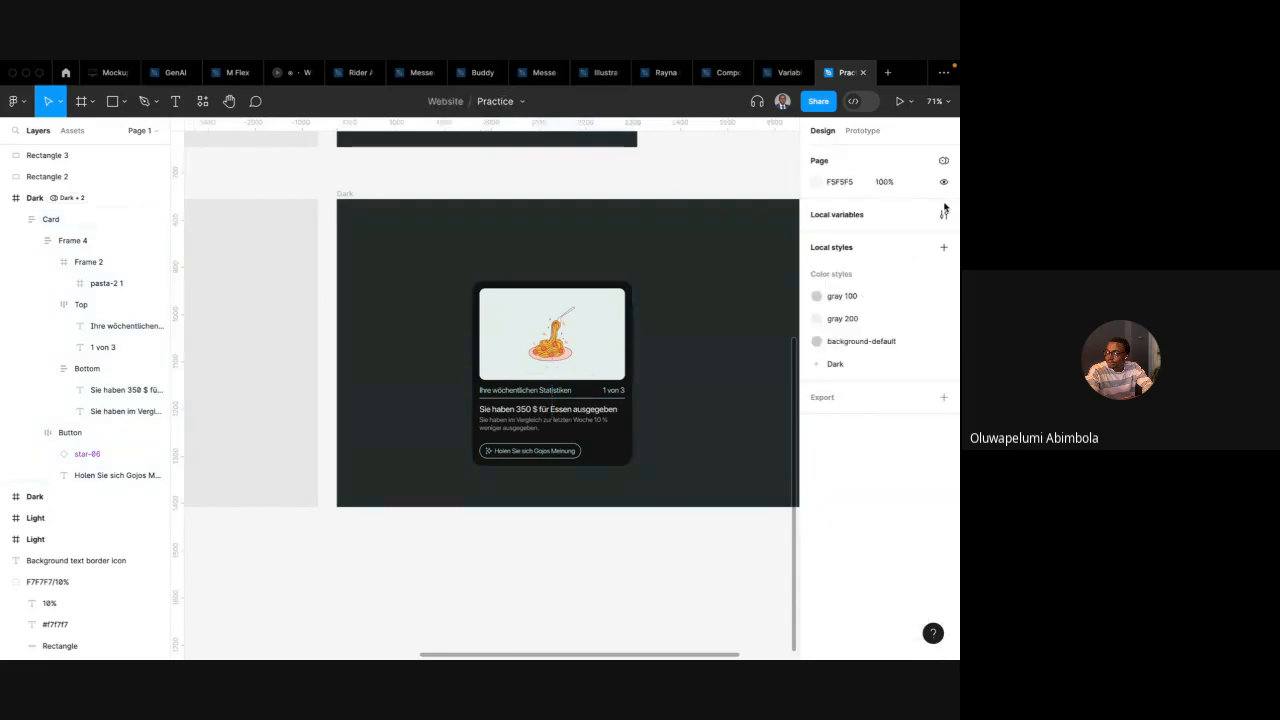
{"action": "left_click", "coordinate": [943, 160]}
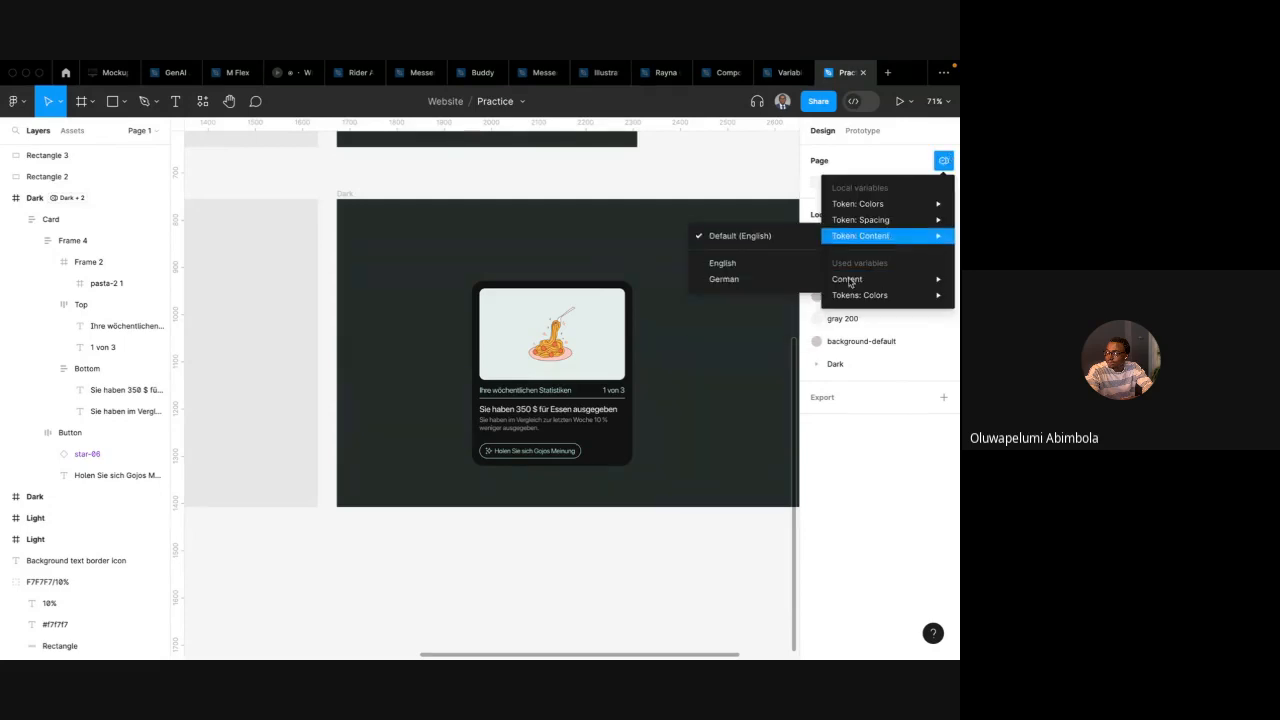
{"action": "left_click", "coordinate": [746, 186]}
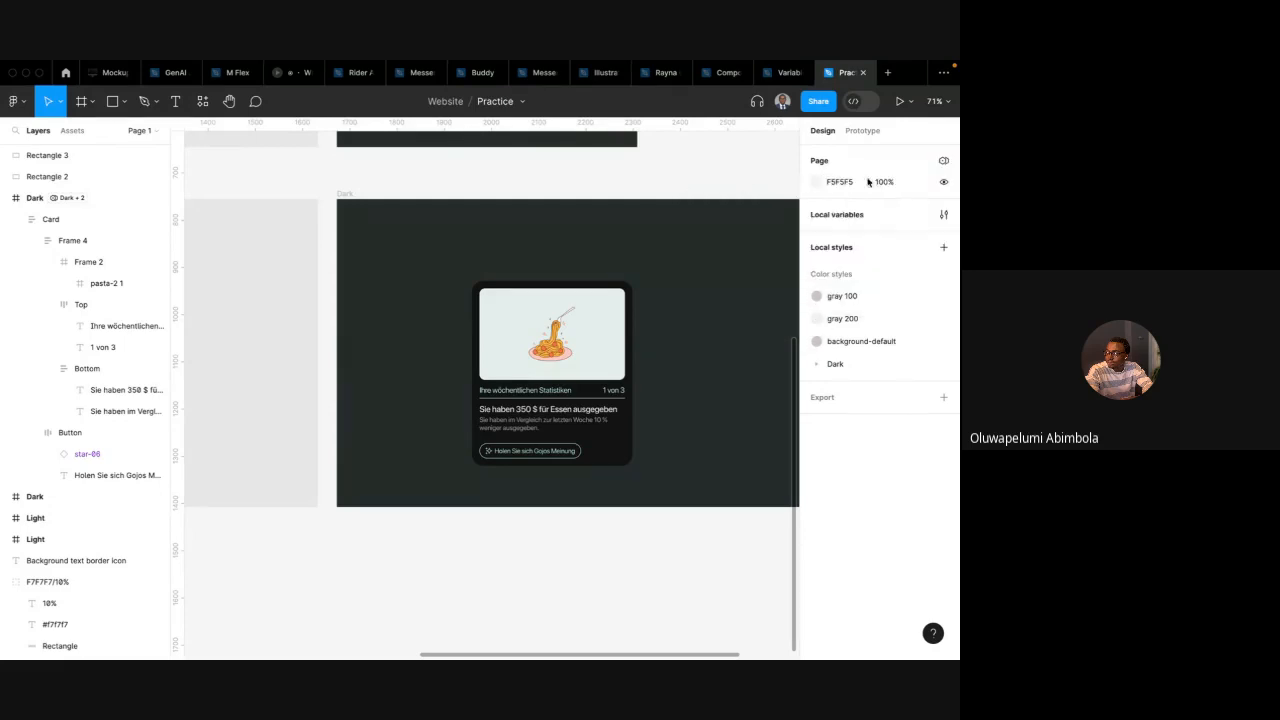
Open the local variables and add a boolean variable named show-button to the Token: Spacing collection
{"action": "left_click", "coordinate": [943, 215]}
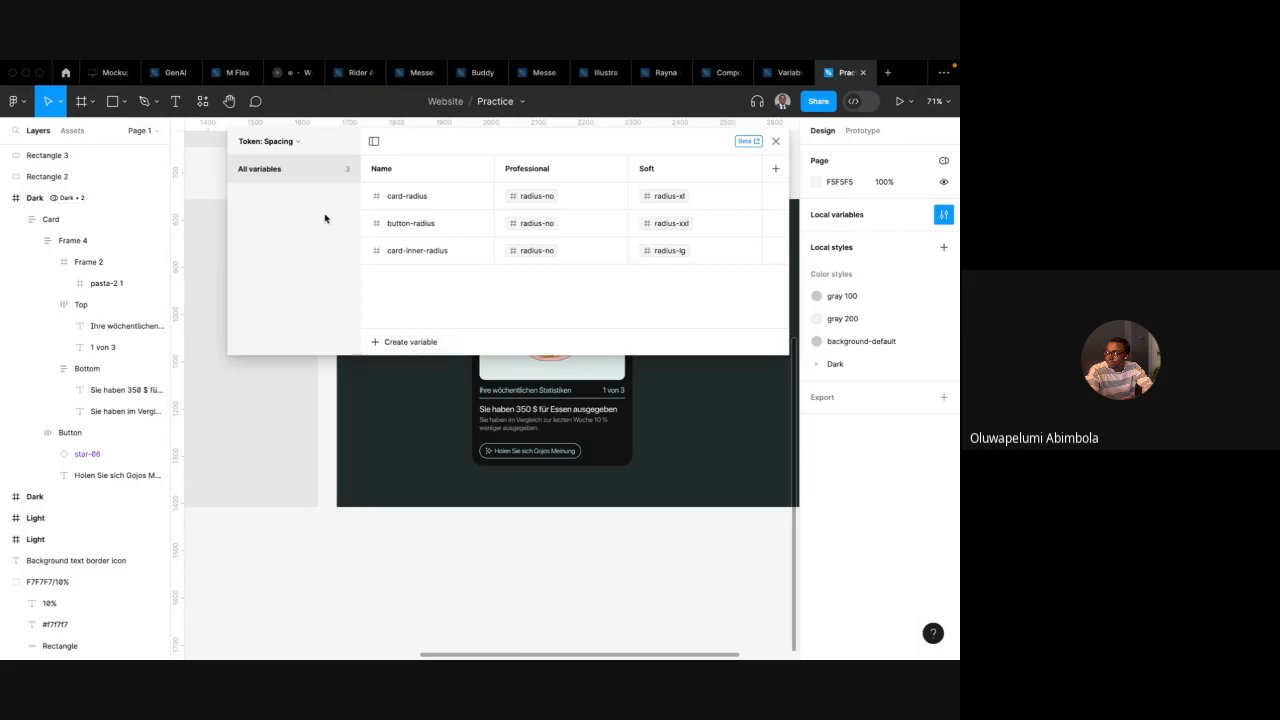
{"action": "scroll", "coordinate": [430, 408], "scroll_direction": "up", "scroll_amount": 2}
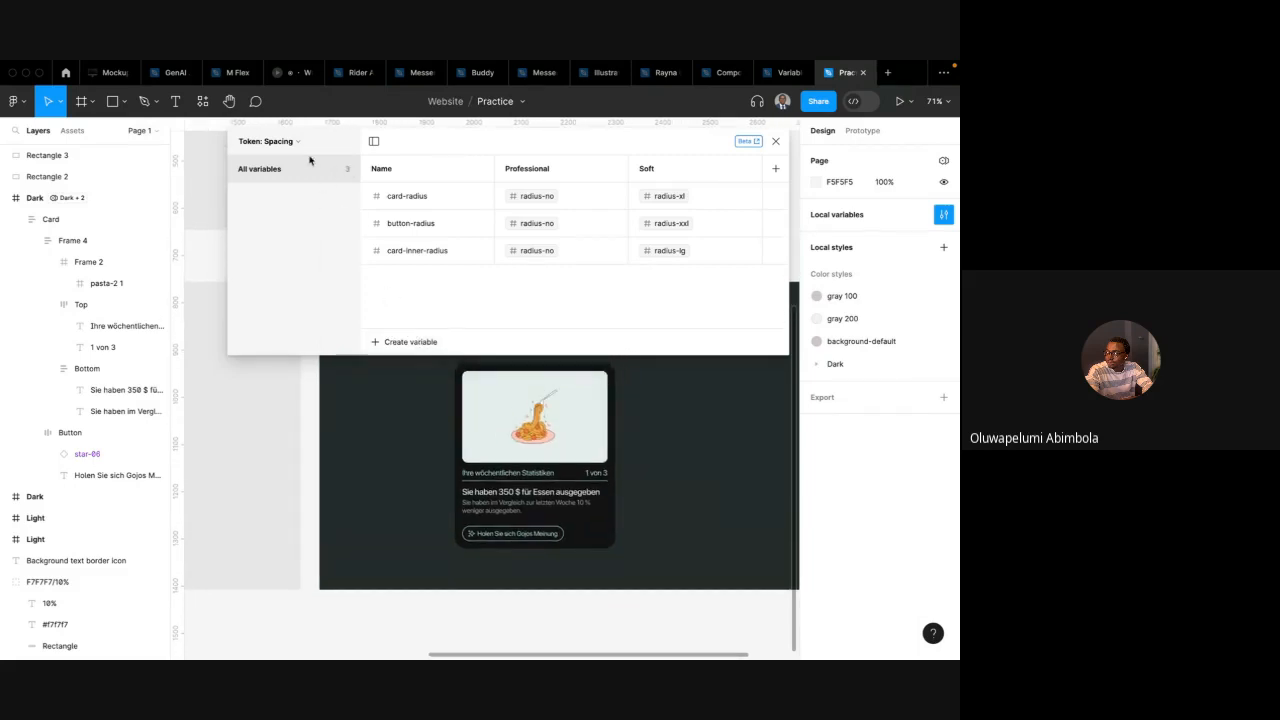
{"action": "left_click", "coordinate": [275, 142]}
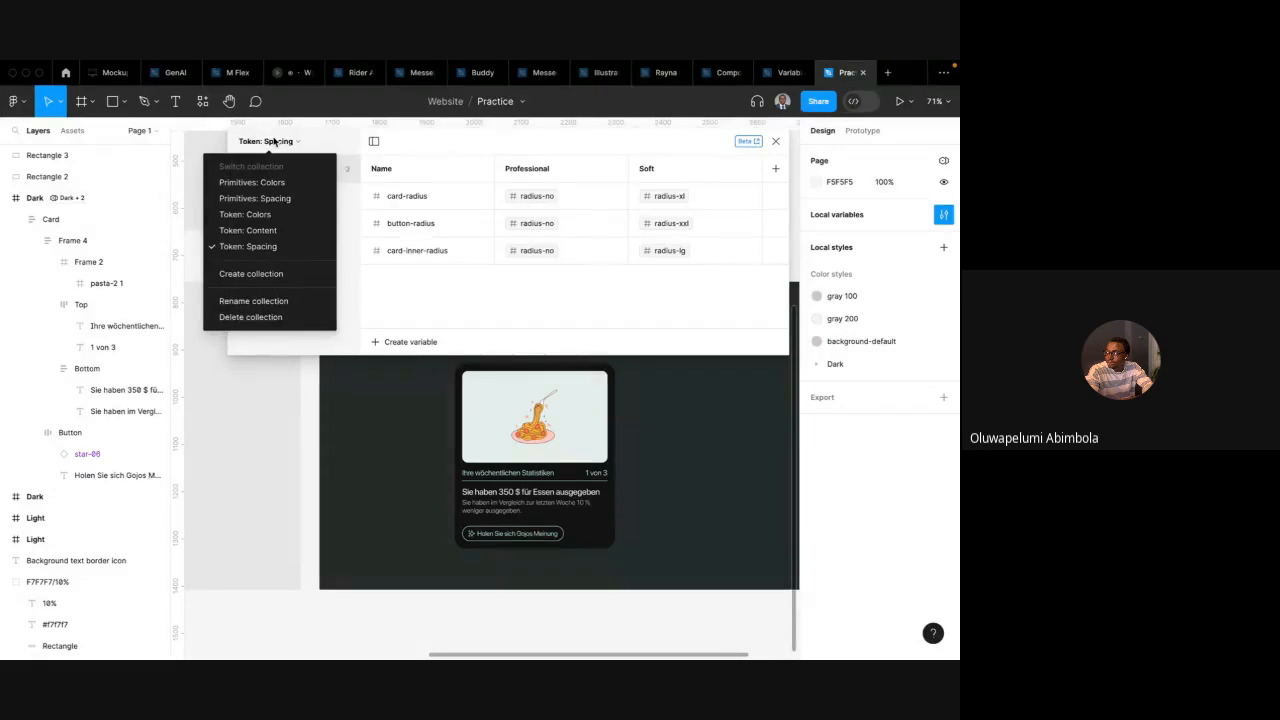
{"action": "left_click", "coordinate": [400, 291]}
{"action": "left_click", "coordinate": [406, 342]}
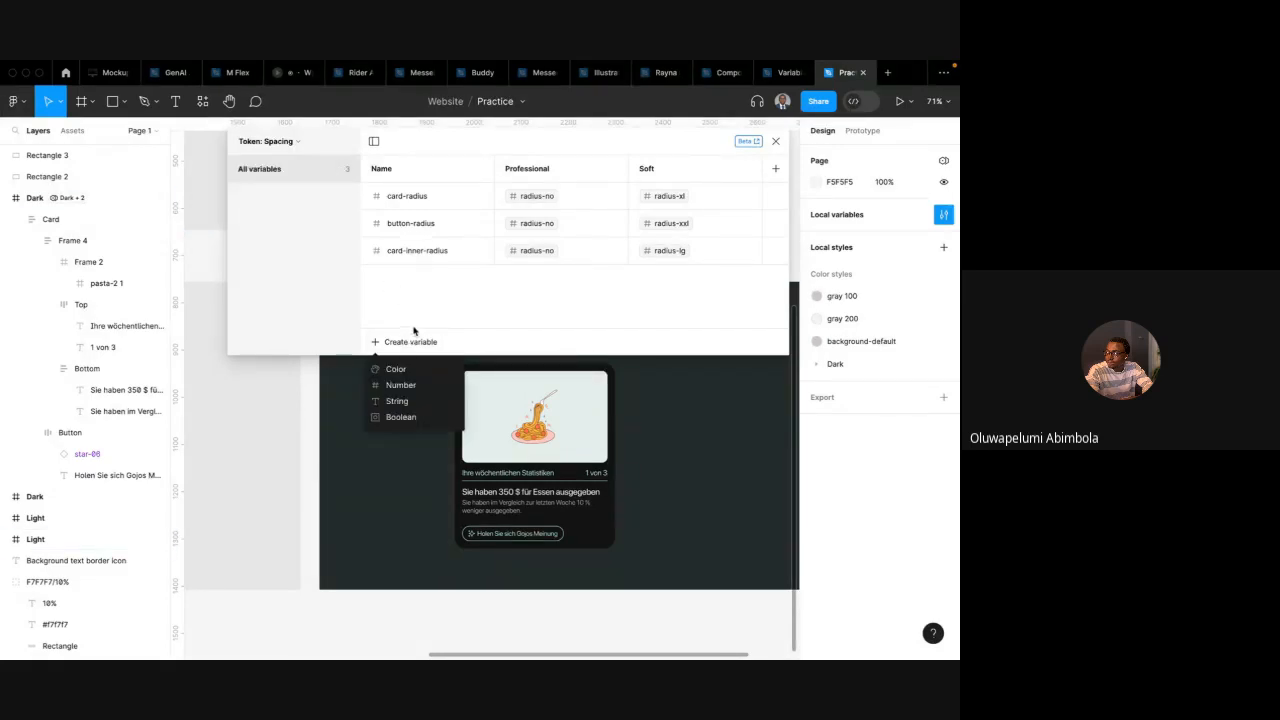
{"action": "left_click", "coordinate": [409, 418]}
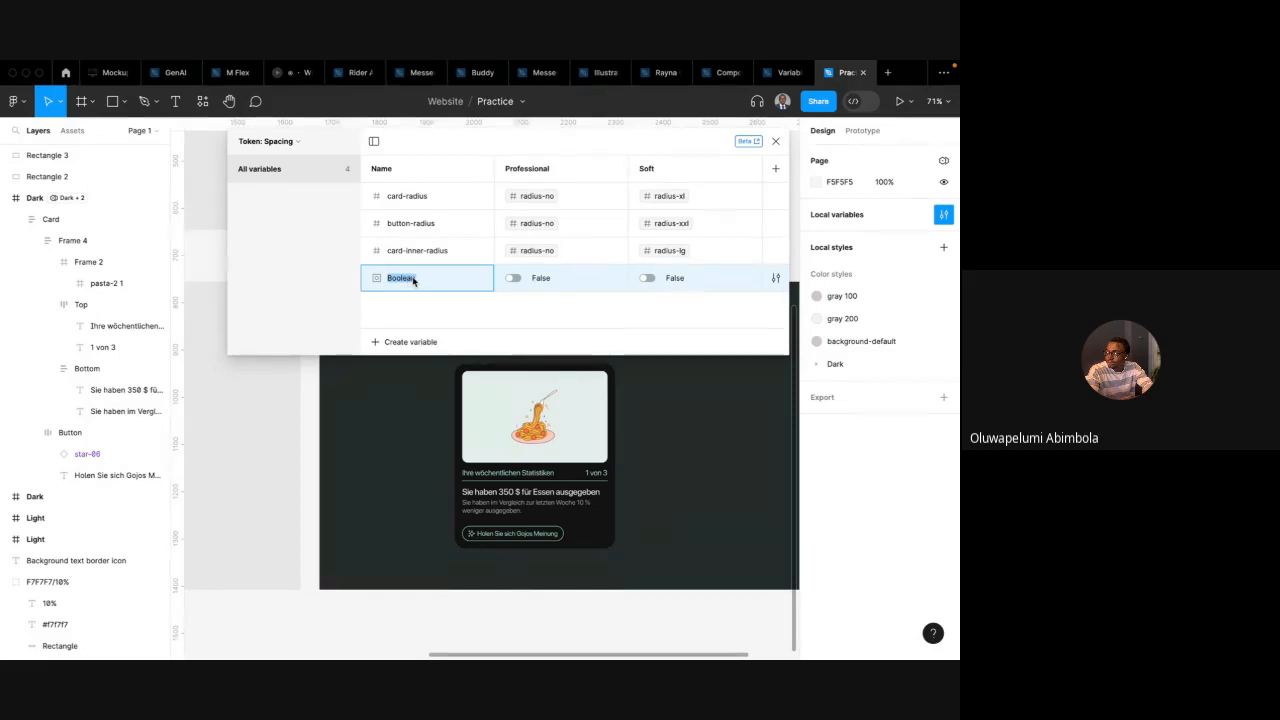
{"action": "type", "text": "button"}
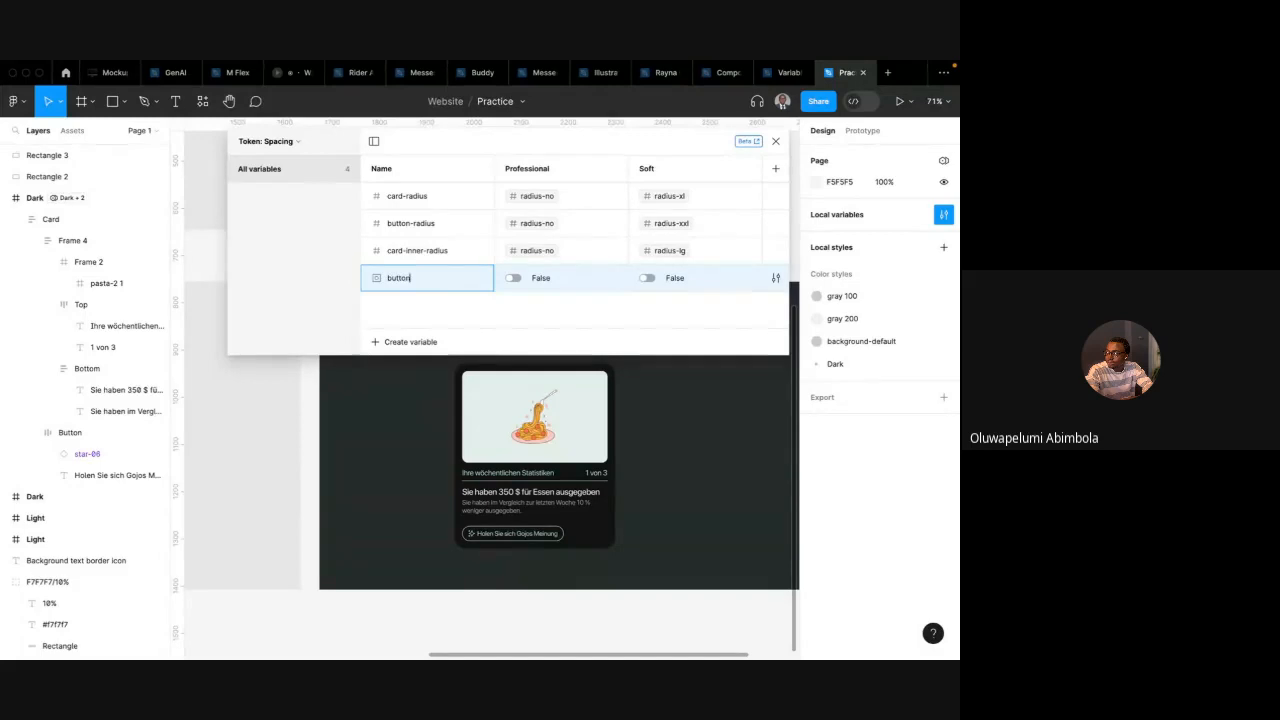
{"action": "key", "text": "BackSpace"}
{"action": "key", "text": "BackSpace"}
{"action": "key", "text": "BackSpace"}
{"action": "key", "text": "BackSpace"}
{"action": "key", "text": "BackSpace"}
{"action": "type", "text": "show-button"}
{"action": "key", "text": "Return"}
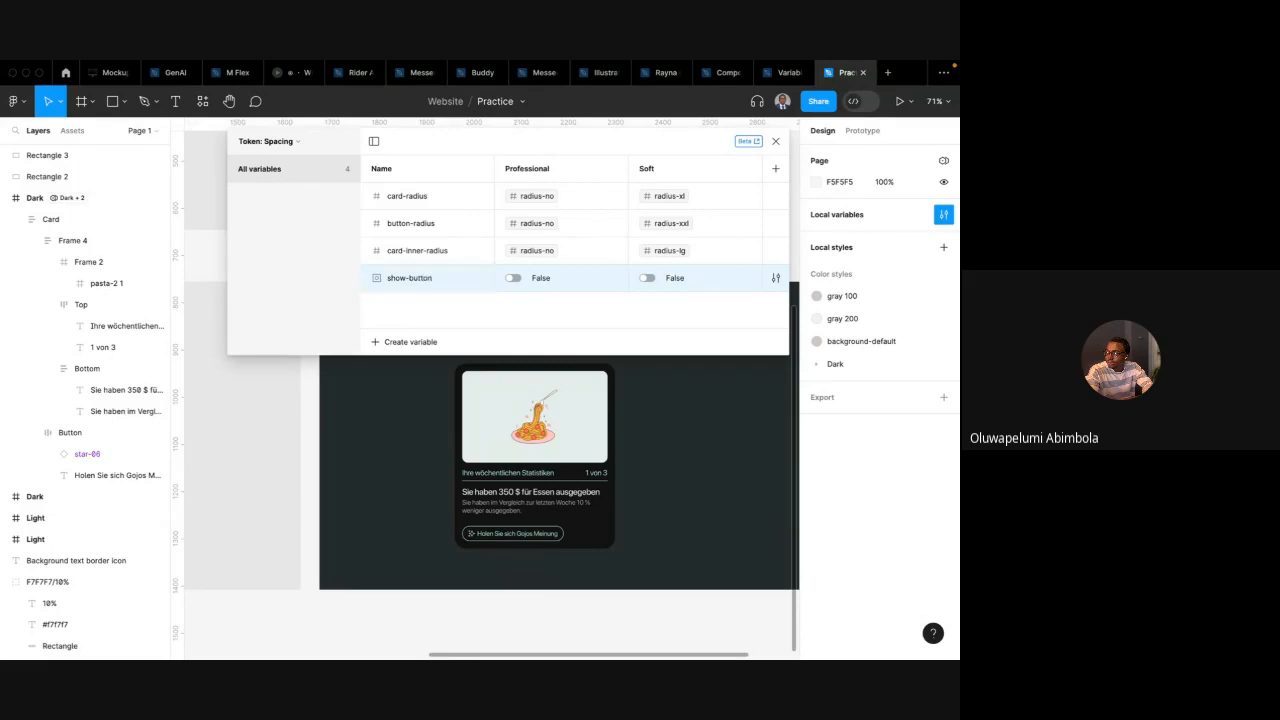
Set show-button to True in the first mode and rename the collection's modes Desktop and Mobile
{"action": "left_click", "coordinate": [513, 278]}
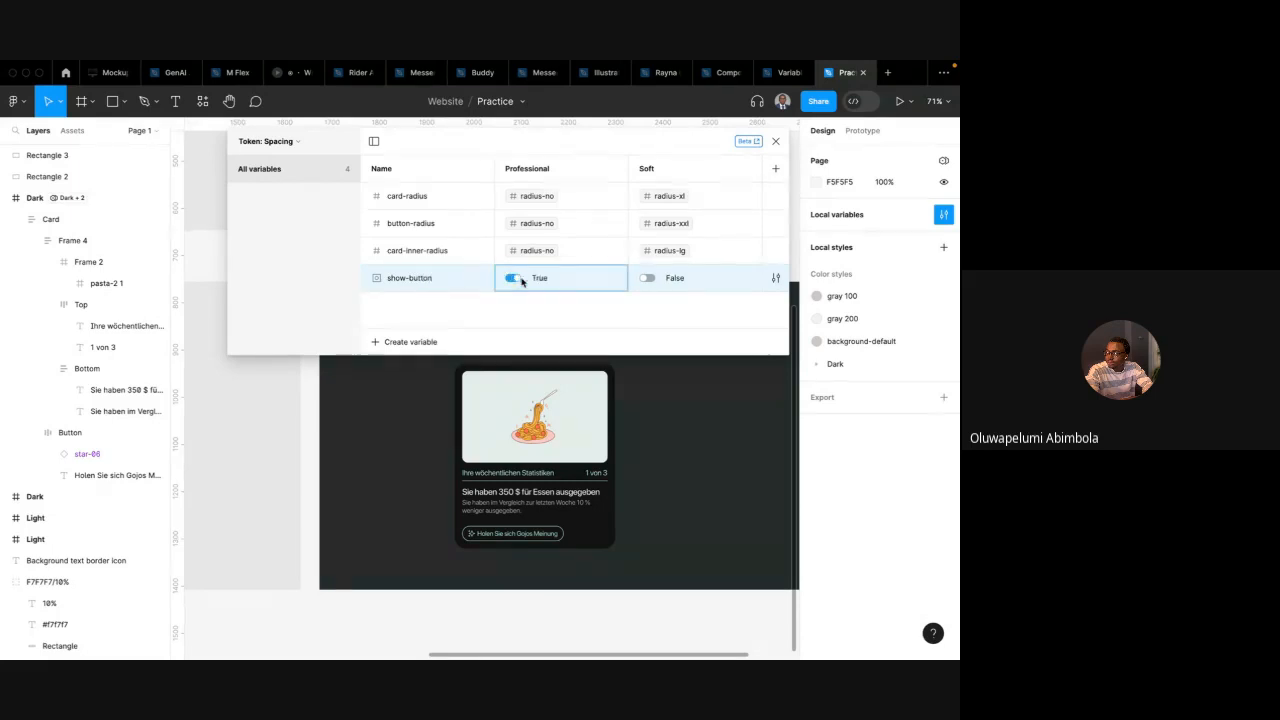
{"action": "double_click", "coordinate": [540, 172]}
{"action": "type", "text": "Mobile"}
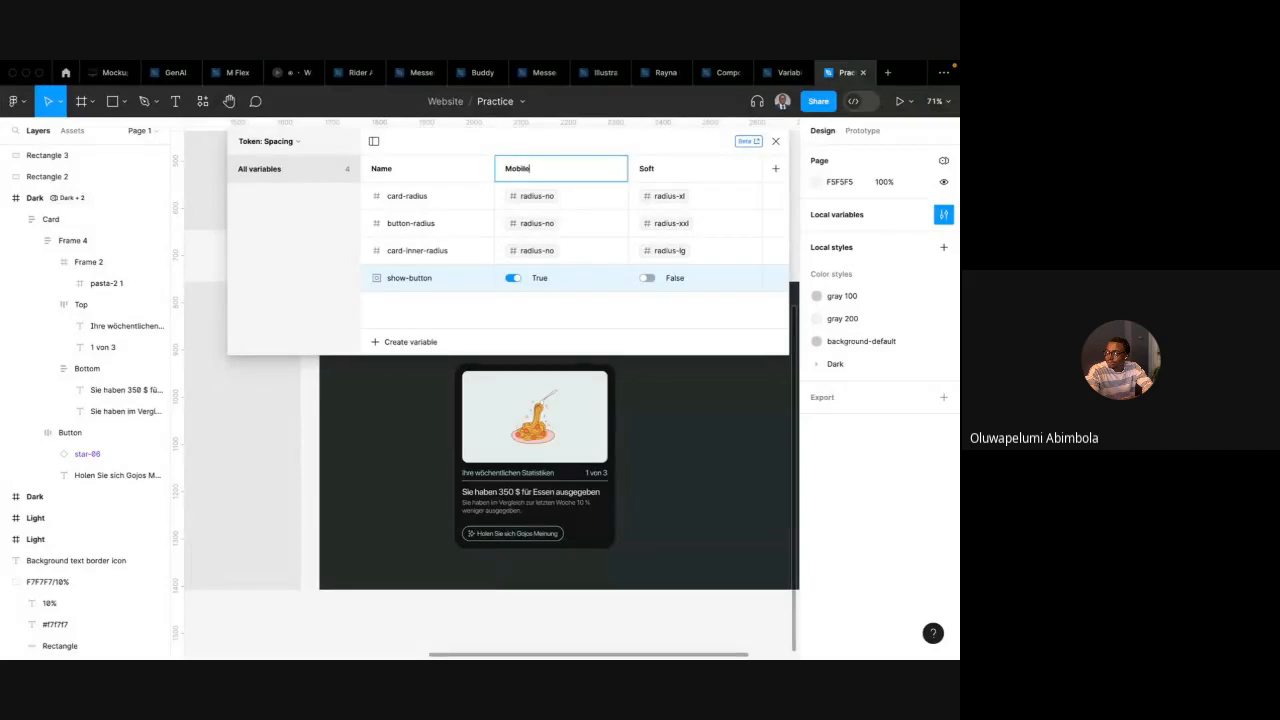
{"action": "key", "text": "Return"}
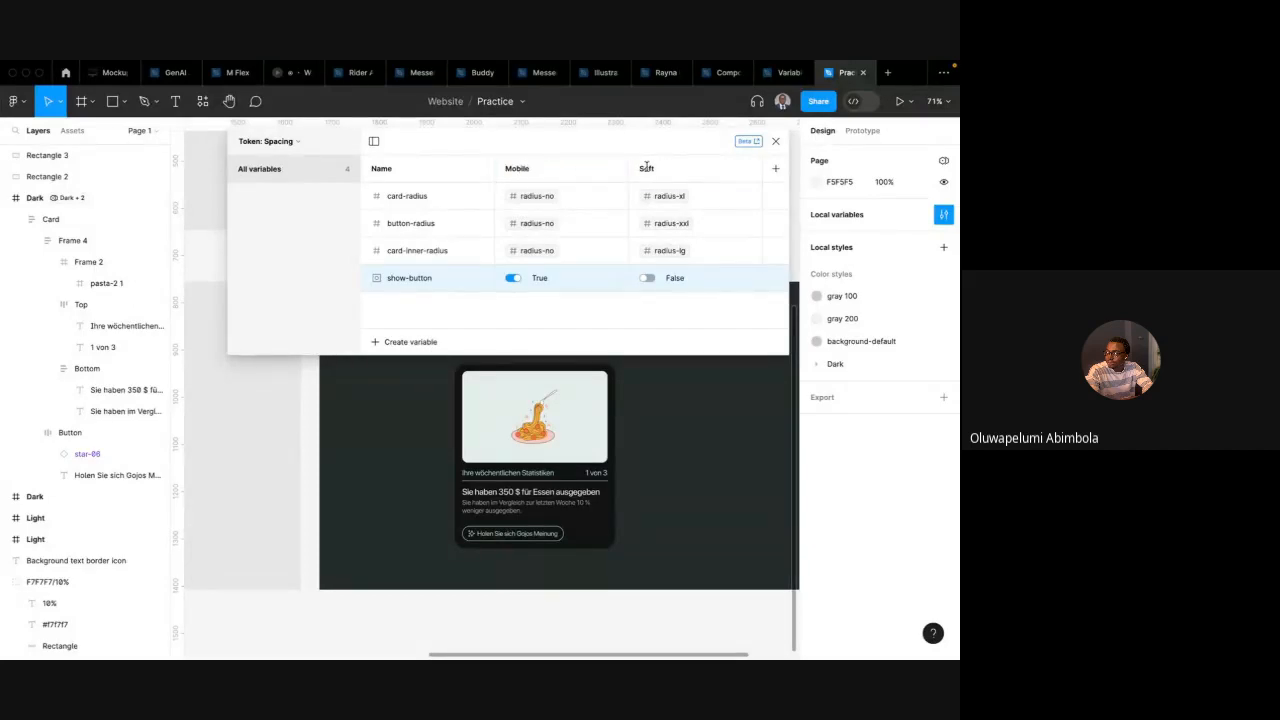
{"action": "double_click", "coordinate": [647, 168]}
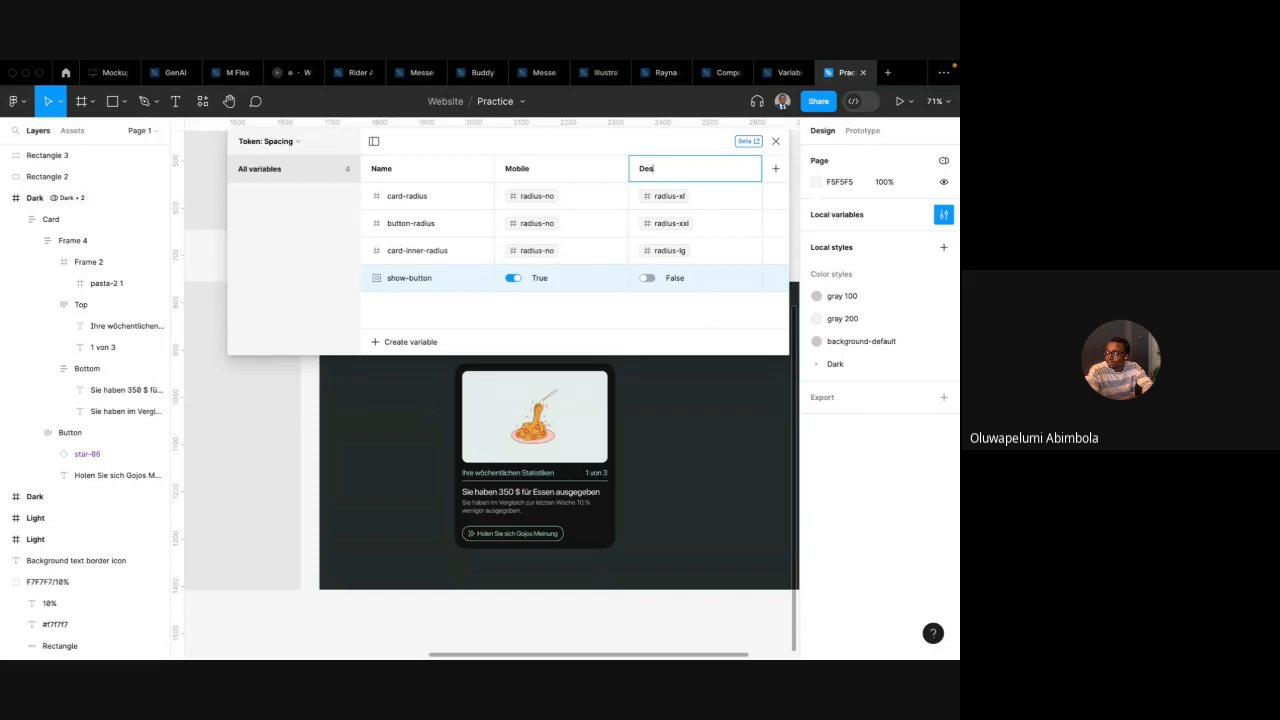
{"action": "type", "text": "Mobile"}
{"action": "key", "text": "Return"}
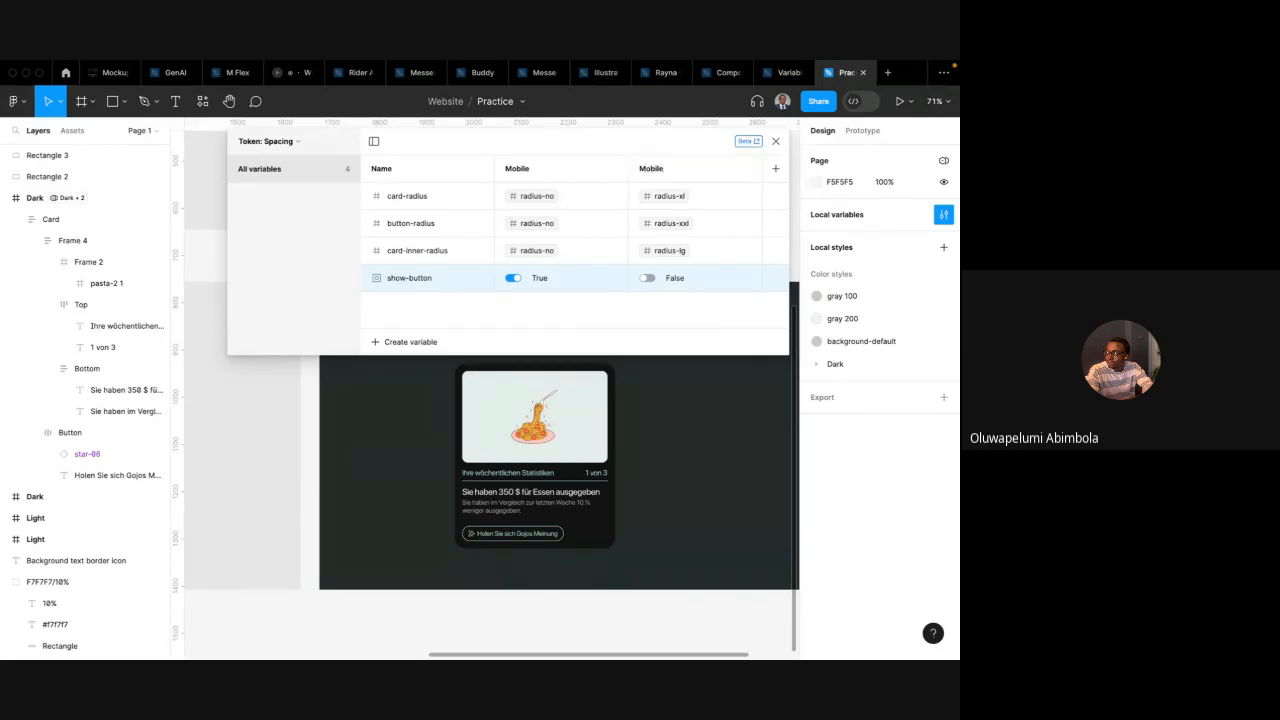
{"action": "double_click", "coordinate": [517, 168]}
{"action": "type", "text": "Desktop"}
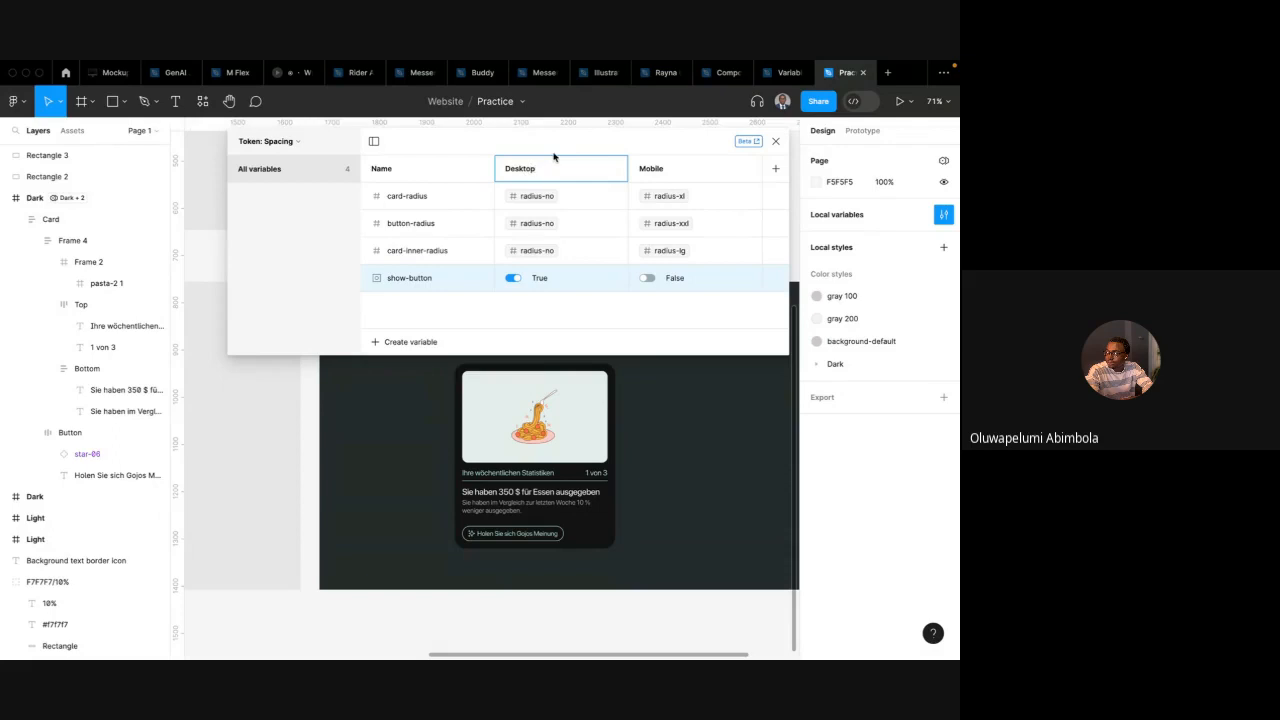
{"action": "key", "text": "Return"}
Select the button and inspect its layer properties and the show-button variable's edit settings
{"action": "left_click", "coordinate": [530, 532]}
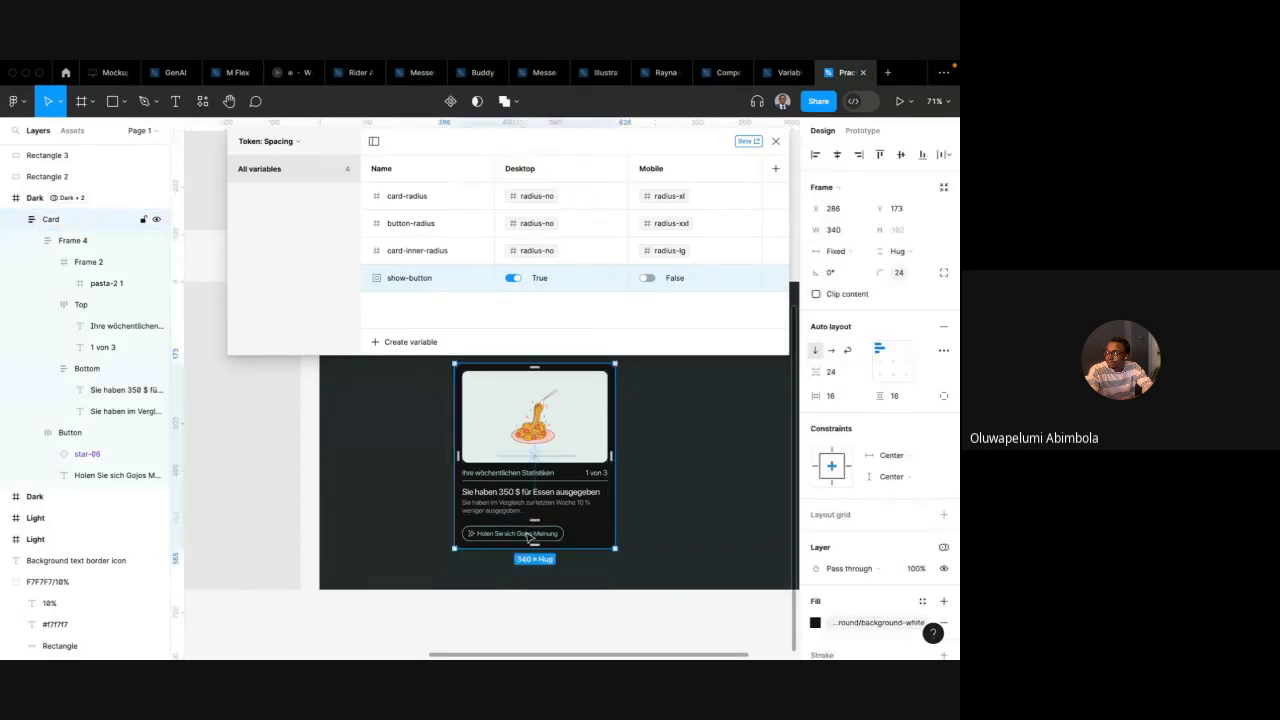
{"action": "left_click", "coordinate": [530, 532]}
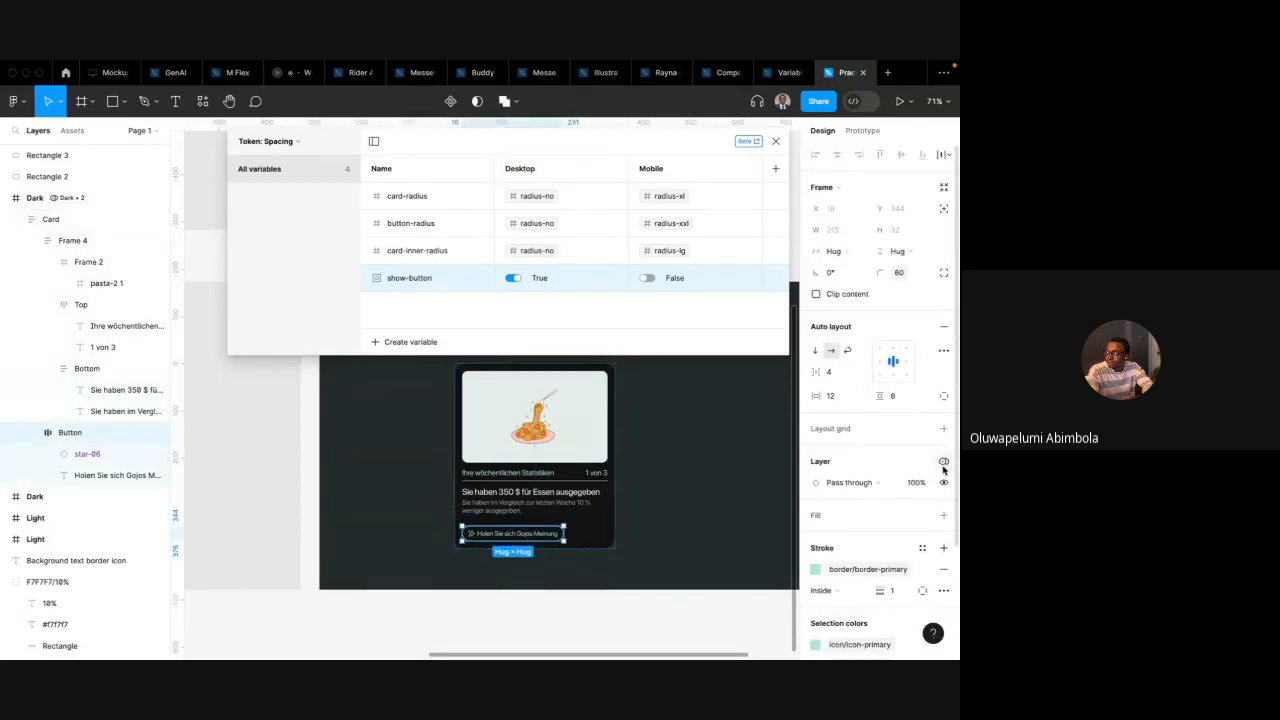
{"action": "scroll", "coordinate": [910, 527], "scroll_direction": "down", "scroll_amount": 3}
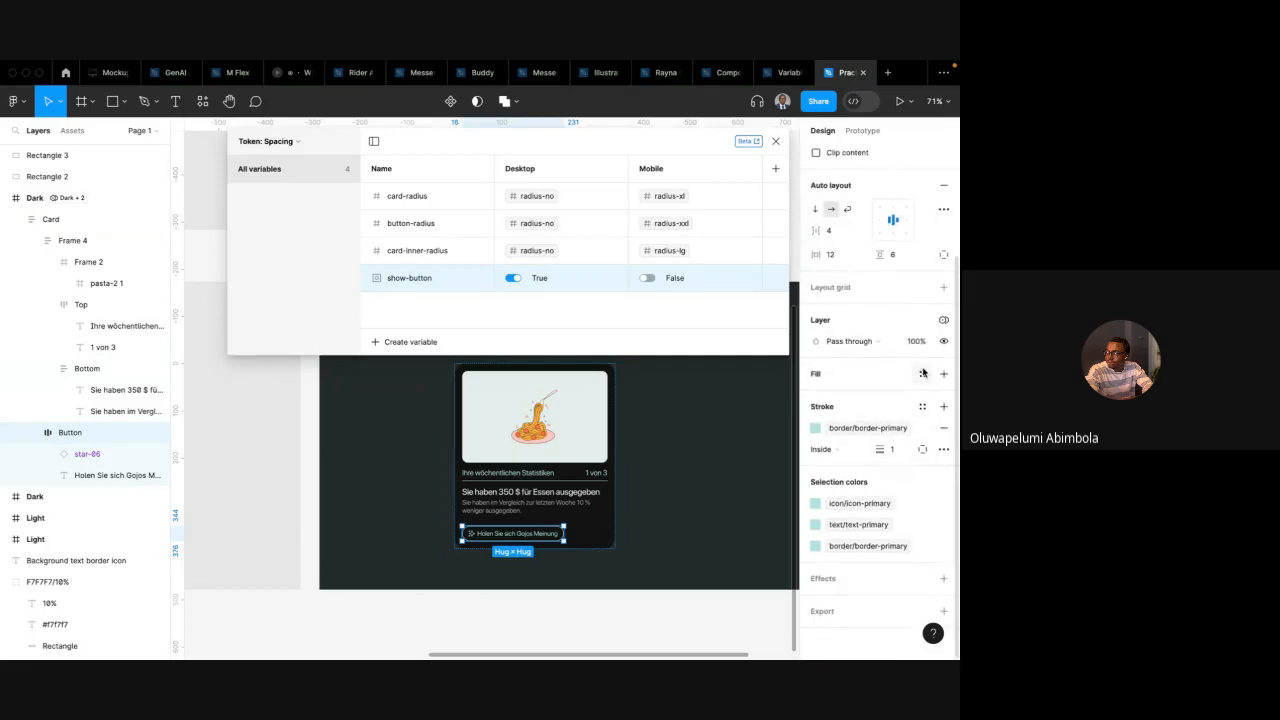
{"action": "left_click", "coordinate": [943, 320]}
{"action": "left_click", "coordinate": [886, 320]}
{"action": "scroll", "coordinate": [883, 319], "scroll_direction": "up", "scroll_amount": 3}
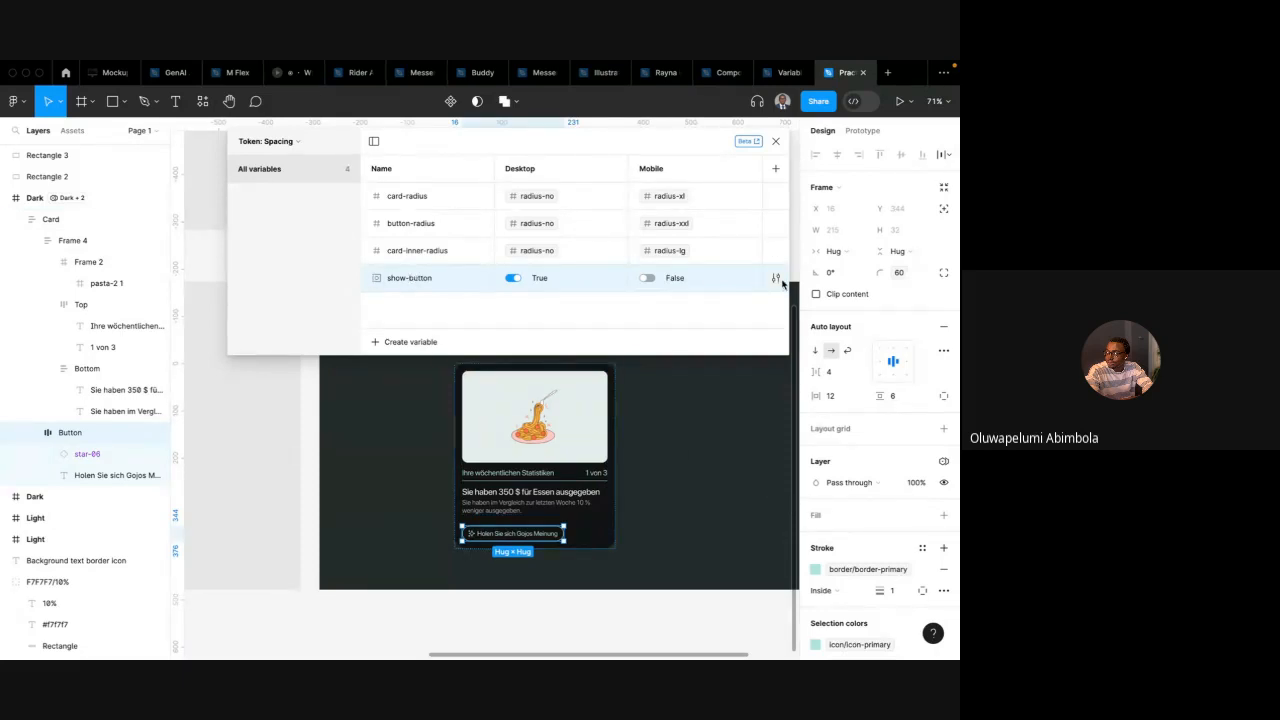
{"action": "left_click", "coordinate": [778, 280]}
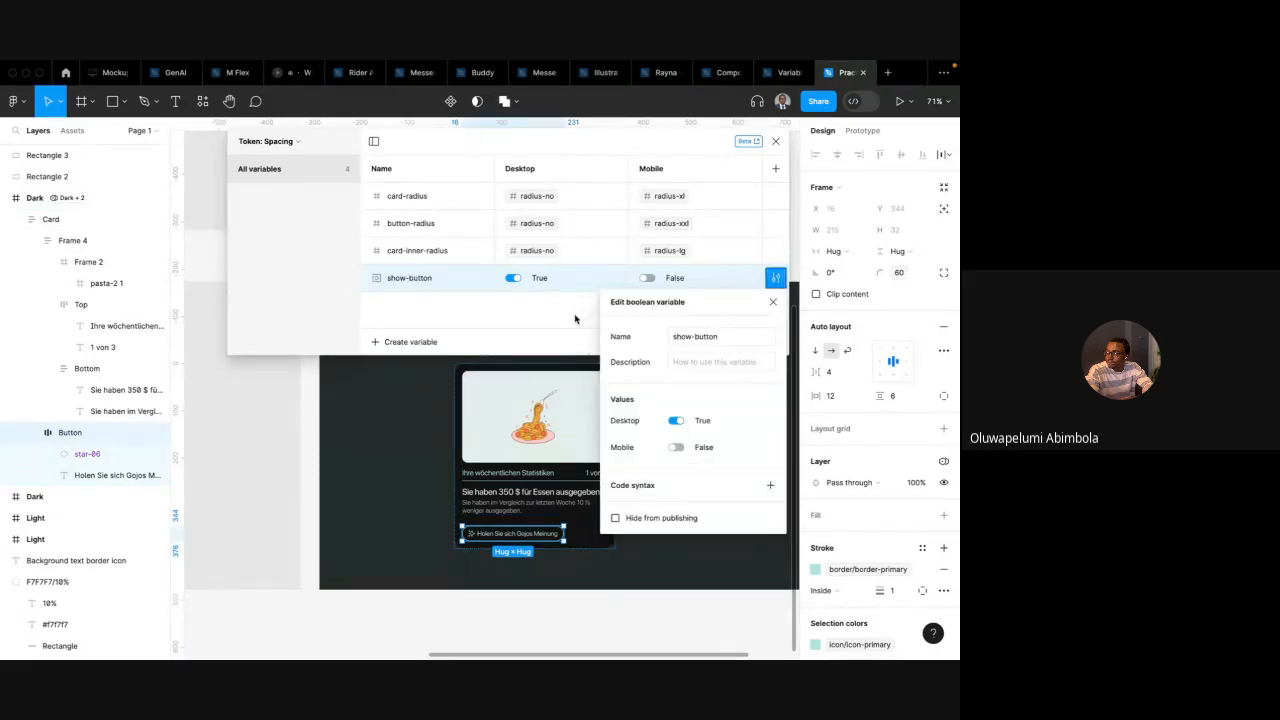
{"action": "left_click", "coordinate": [575, 319]}
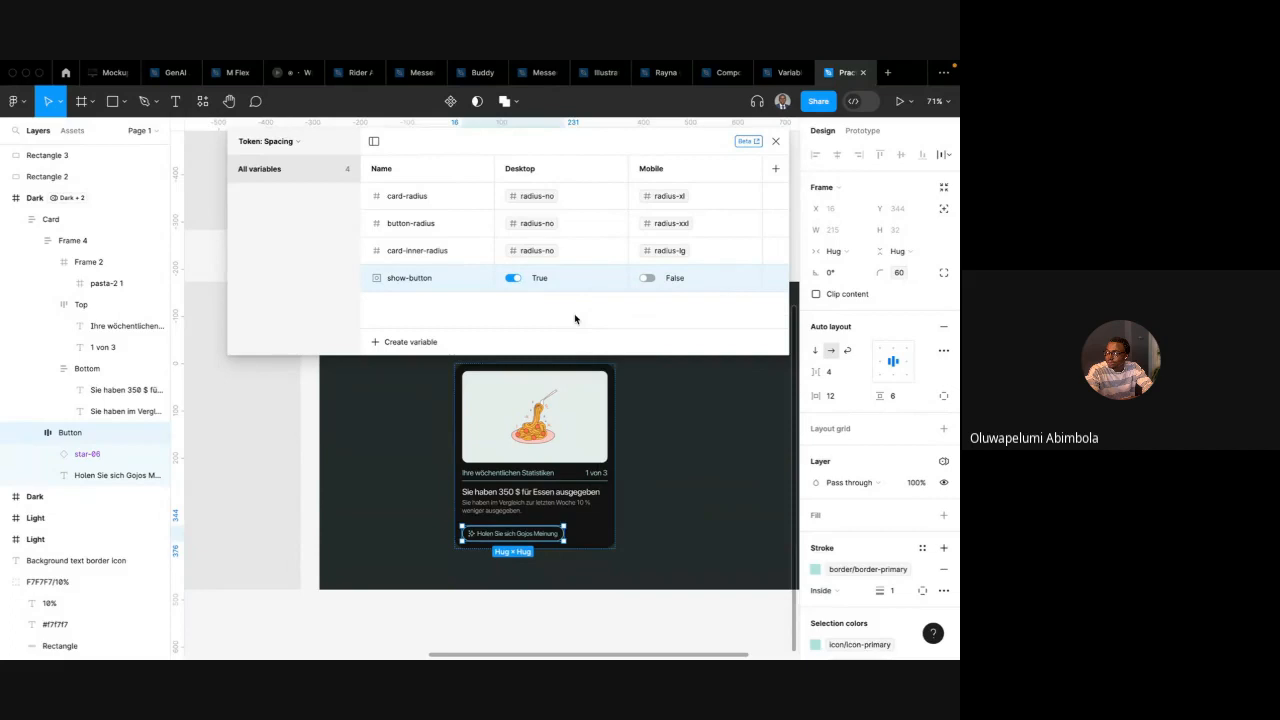
{"action": "double_click", "coordinate": [418, 282]}
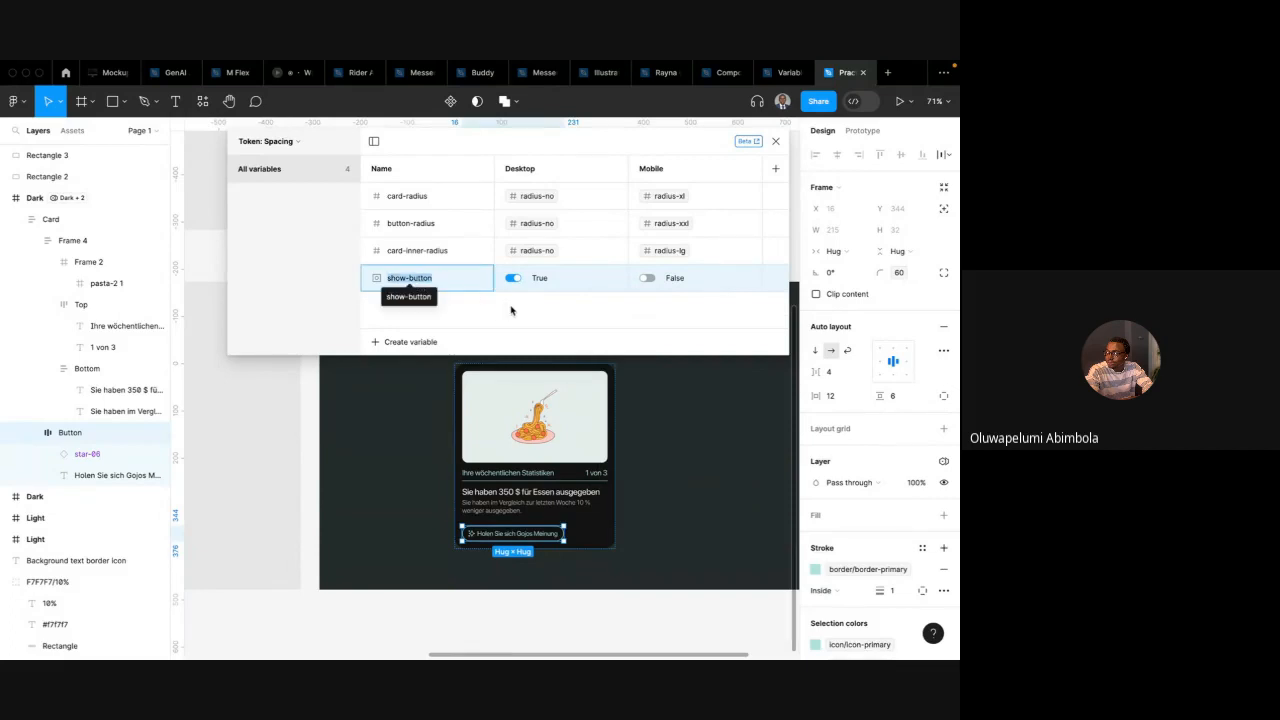
{"action": "left_click", "coordinate": [511, 311]}
{"action": "scroll", "coordinate": [556, 452], "scroll_direction": "down", "scroll_amount": 1}
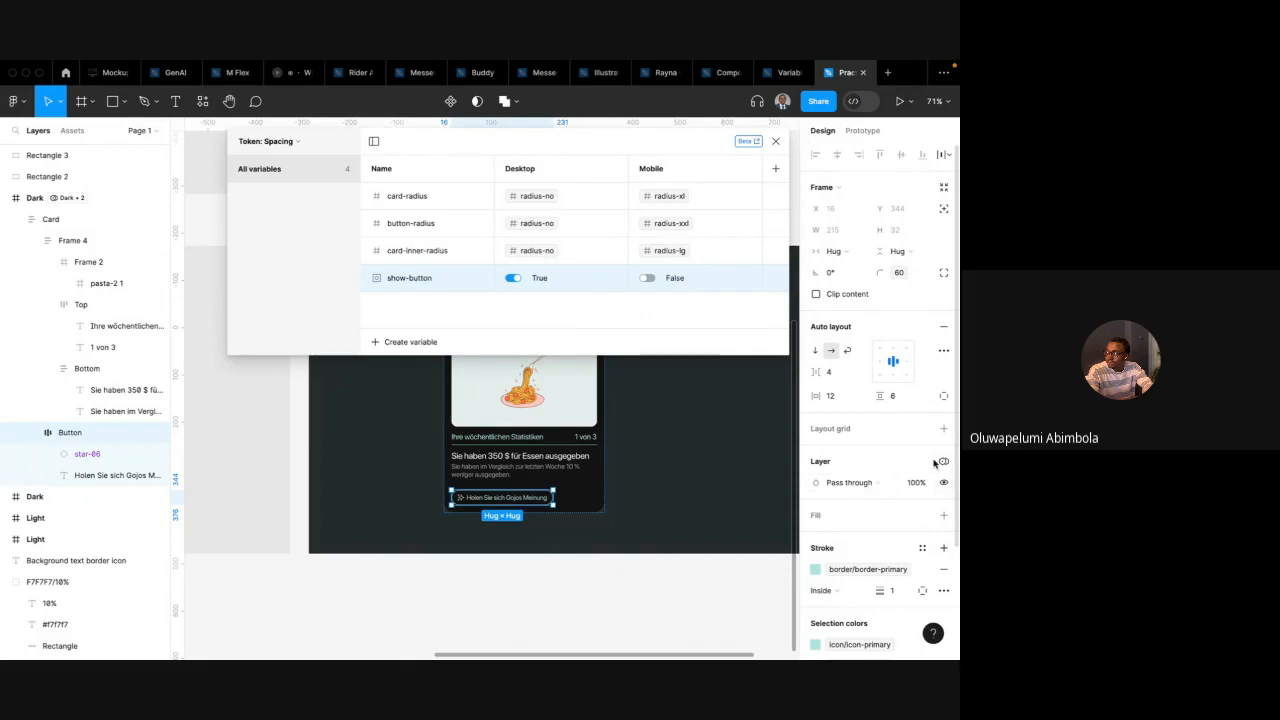
{"action": "scroll", "coordinate": [884, 486], "scroll_direction": "down", "scroll_amount": 3}
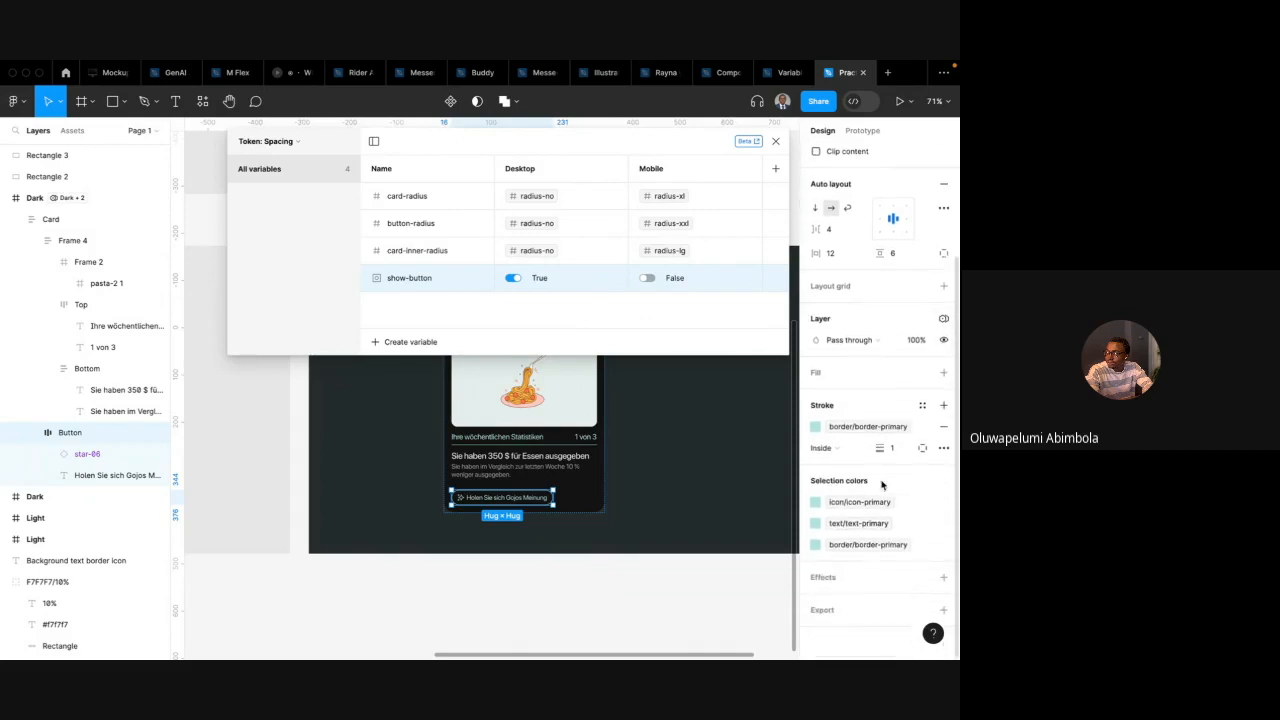
{"action": "scroll", "coordinate": [505, 497], "scroll_direction": "up", "scroll_amount": 5}
Select the button text and search its variable options for show-button
{"action": "double_click", "coordinate": [505, 499]}
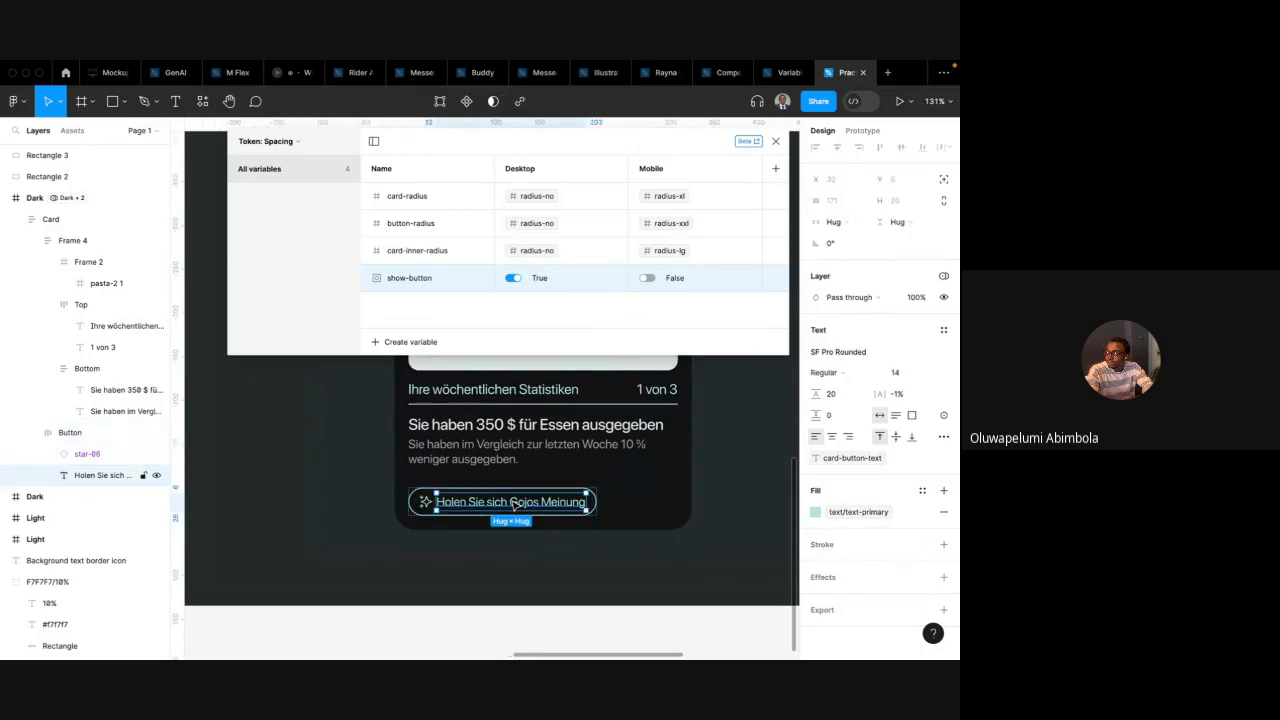
{"action": "left_click", "coordinate": [944, 416]}
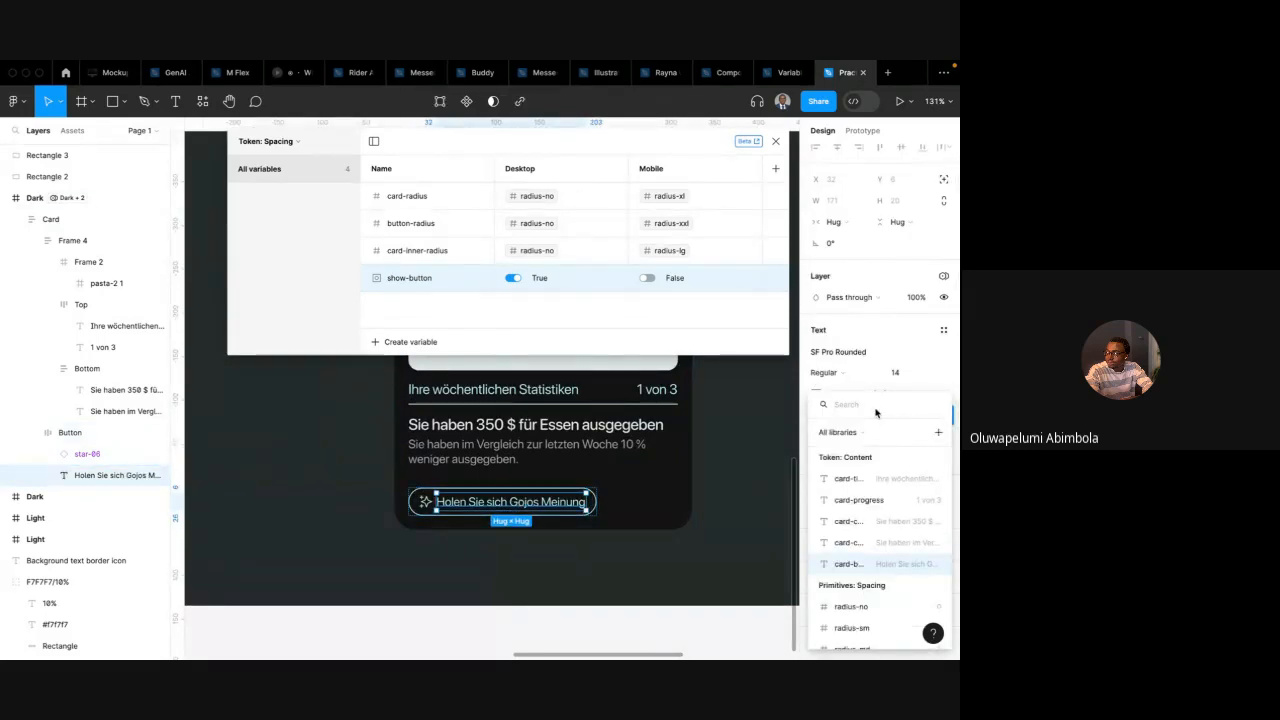
{"action": "type", "text": "sho"}
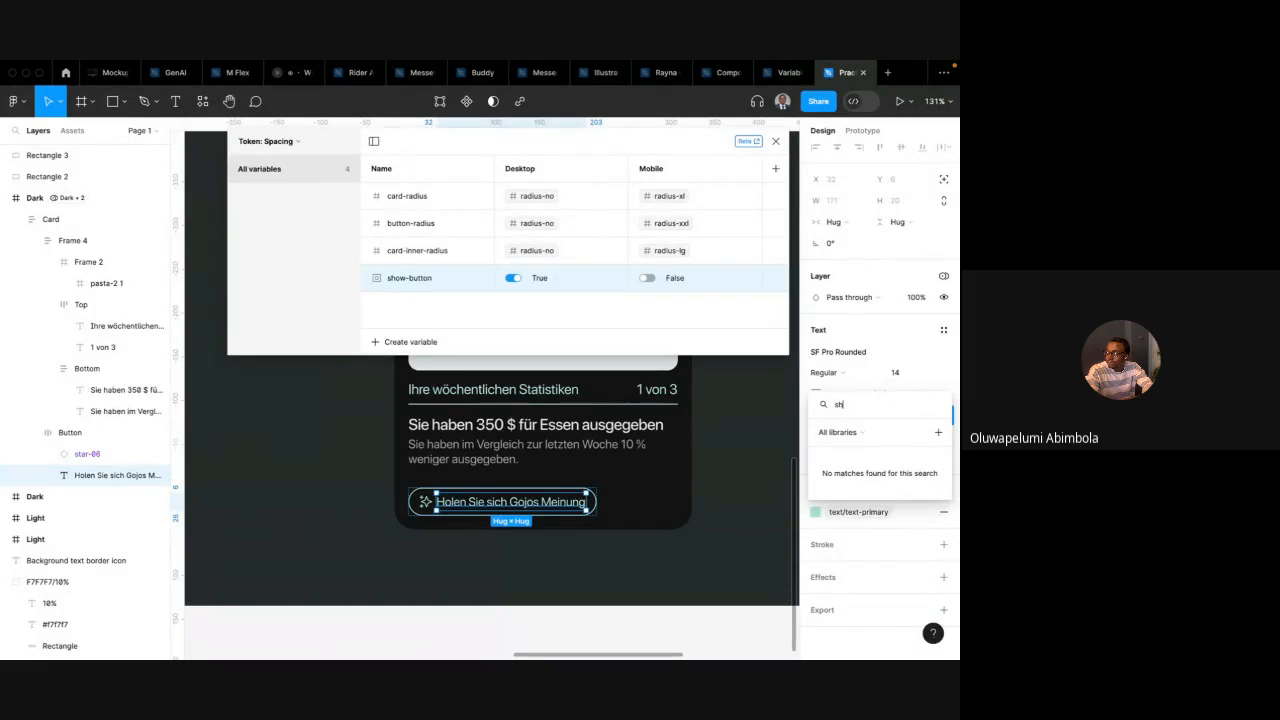
{"action": "key", "text": "BackSpace"}
{"action": "key", "text": "BackSpace"}
{"action": "left_click", "coordinate": [877, 338]}
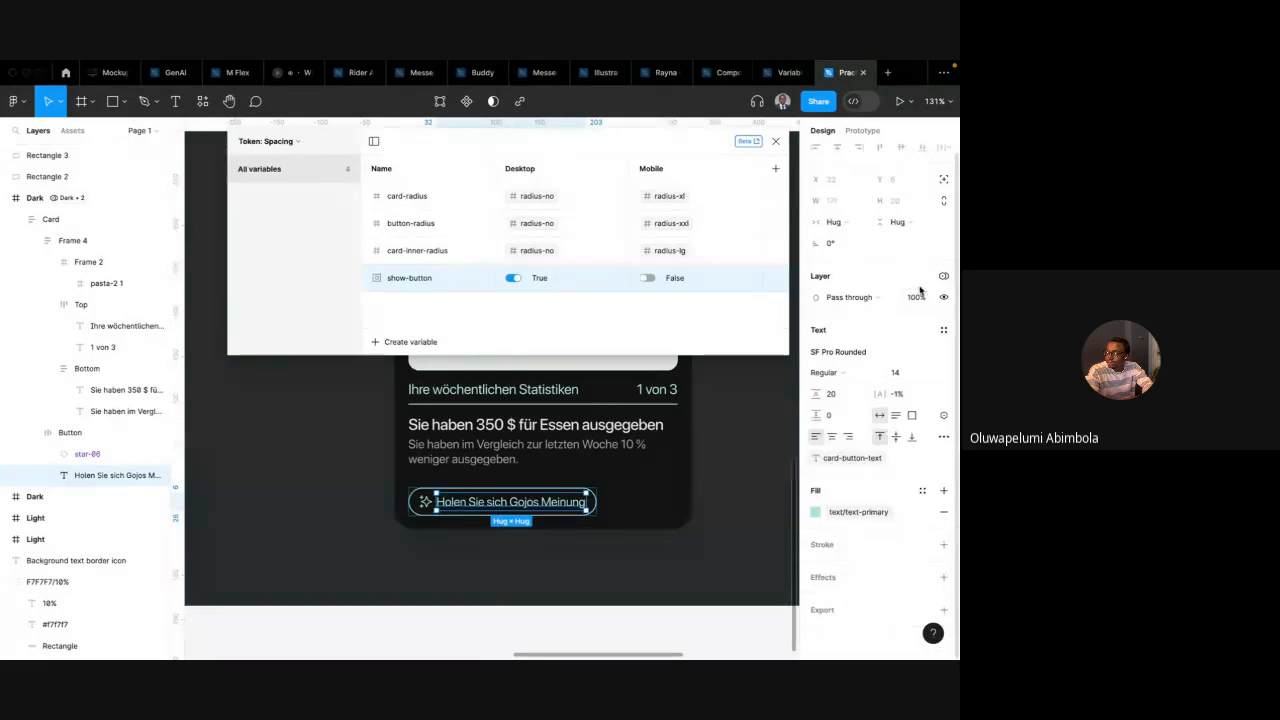
Open the button text's extra type settings and close them again
{"action": "left_click", "coordinate": [942, 444]}
{"action": "left_click", "coordinate": [795, 318]}
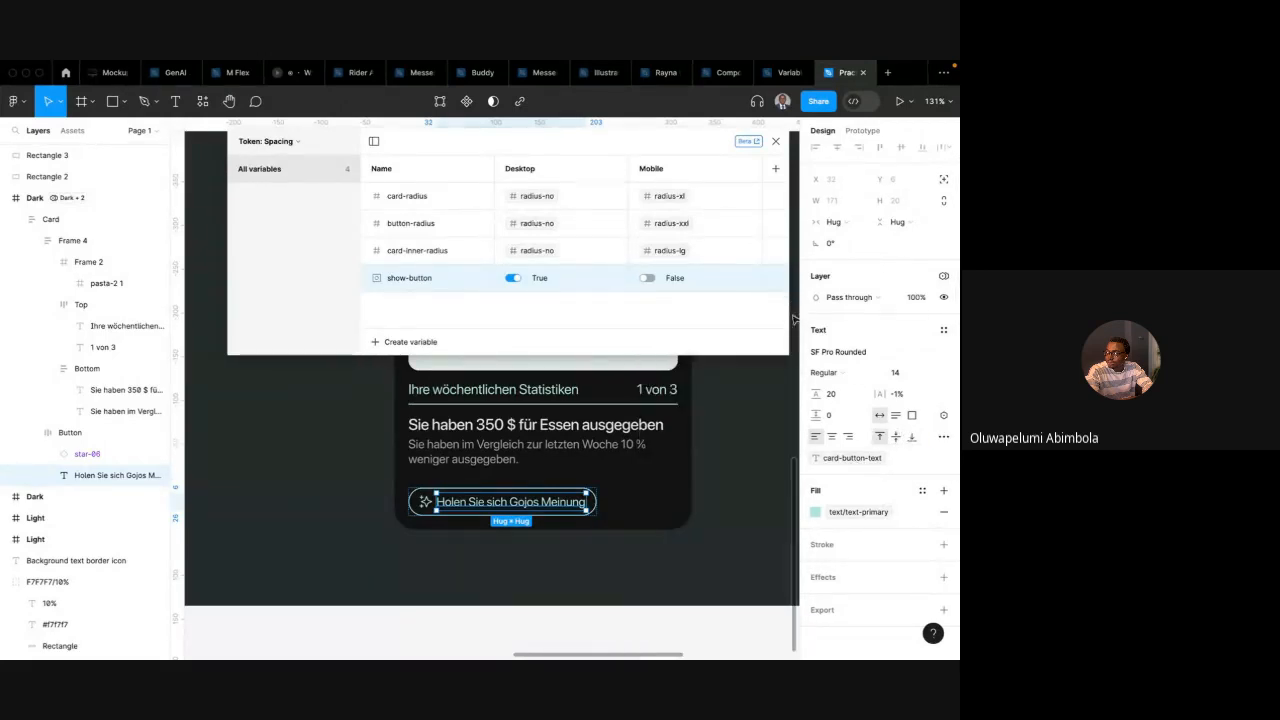
{"action": "scroll", "coordinate": [544, 453], "scroll_direction": "down", "scroll_amount": 2}
{"action": "scroll", "coordinate": [544, 454], "scroll_direction": "up", "scroll_amount": 2}
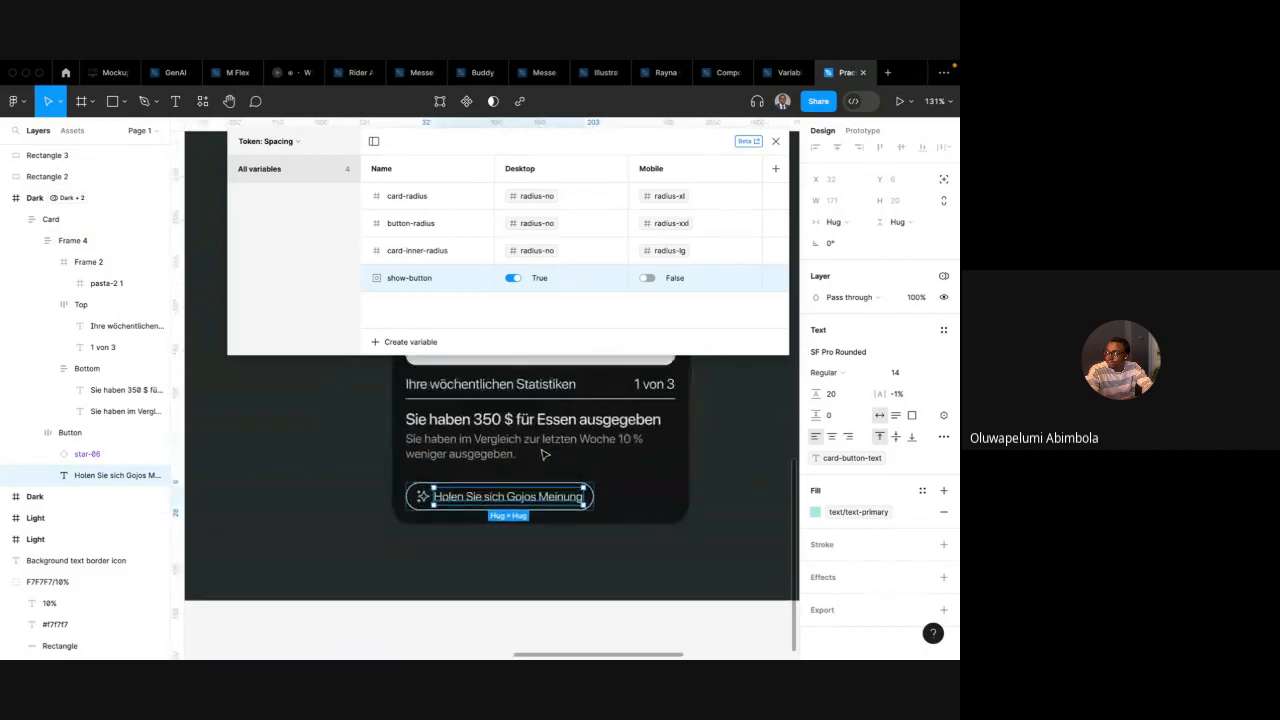
Select the card's description text and inspect its extra type settings
{"action": "left_click", "coordinate": [544, 454]}
{"action": "left_click", "coordinate": [544, 454]}
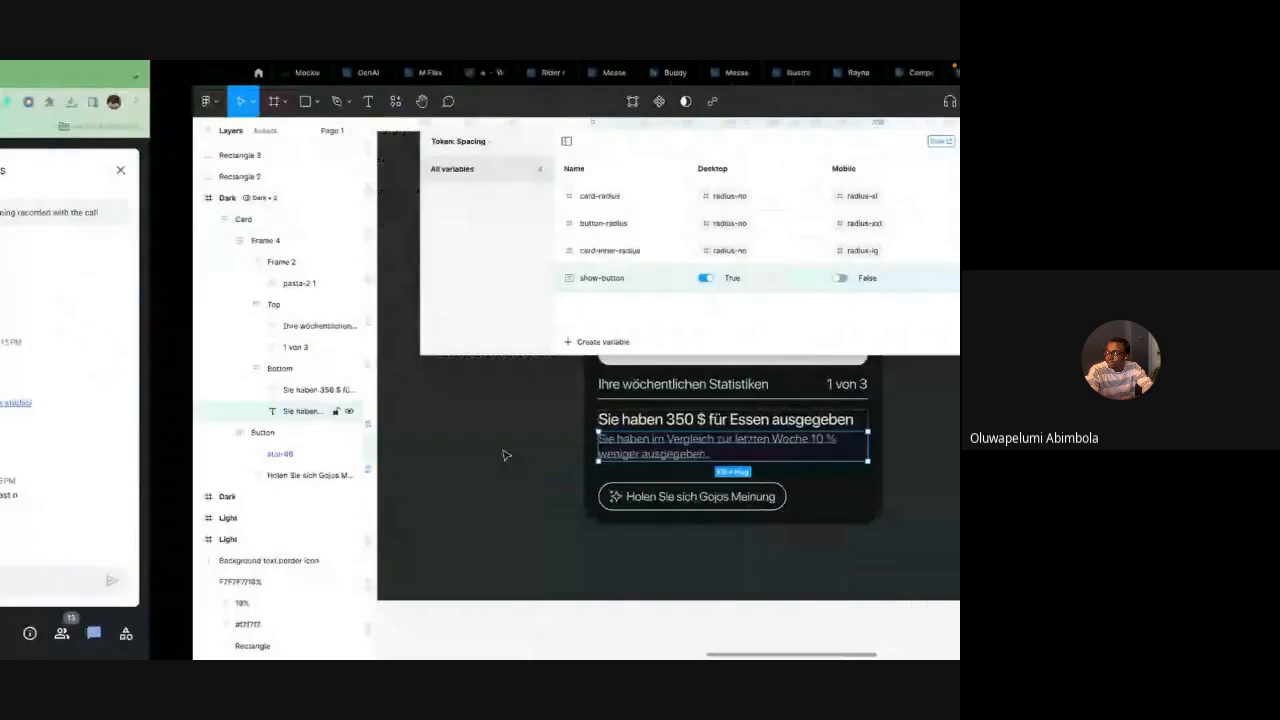
{"action": "scroll", "coordinate": [614, 450], "scroll_direction": "right", "scroll_amount": 1}
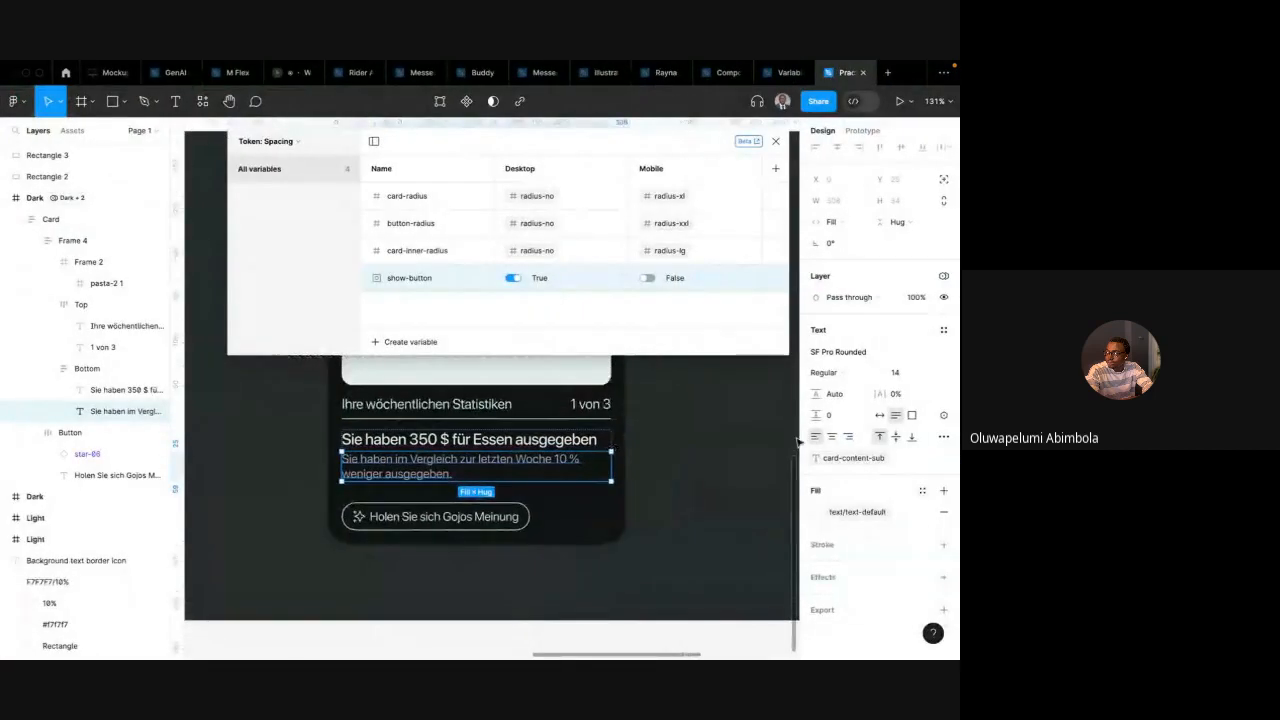
{"action": "left_click", "coordinate": [944, 437]}
{"action": "left_click", "coordinate": [797, 318]}
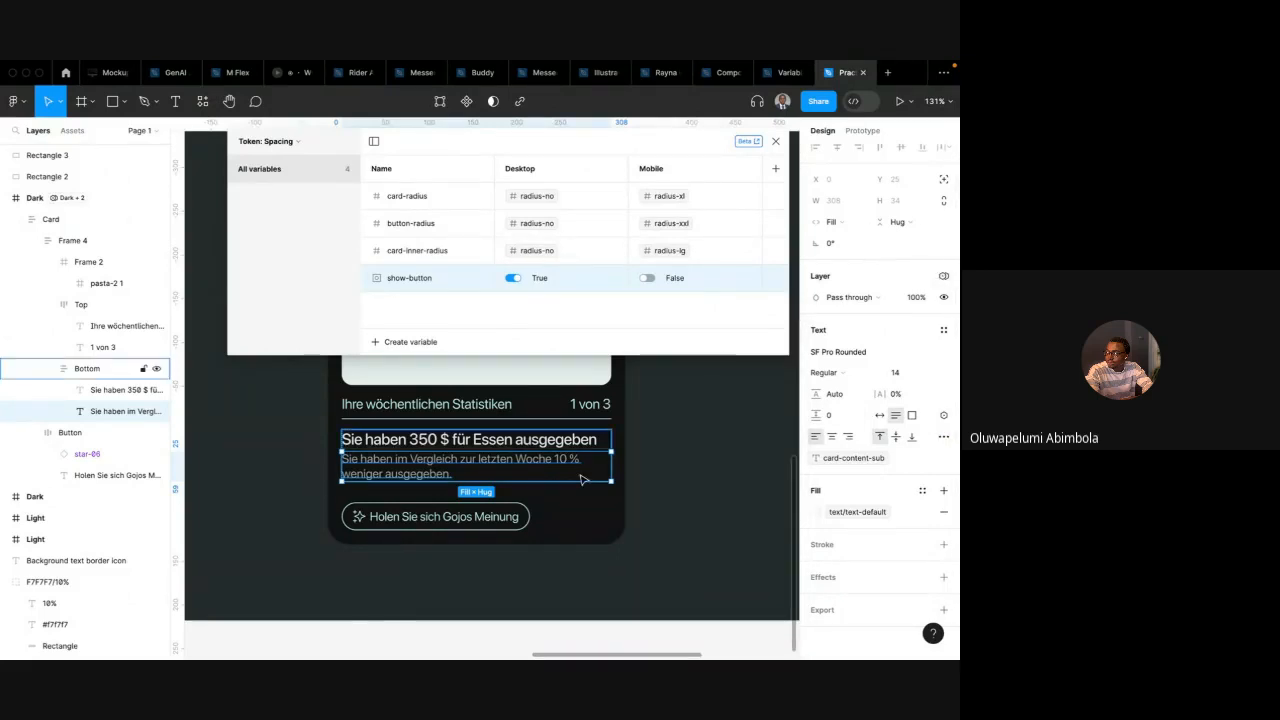
{"action": "scroll", "coordinate": [583, 480], "scroll_direction": "down", "scroll_amount": 4}
Select the button and set show-button's Desktop value to False
{"action": "left_click", "coordinate": [489, 500]}
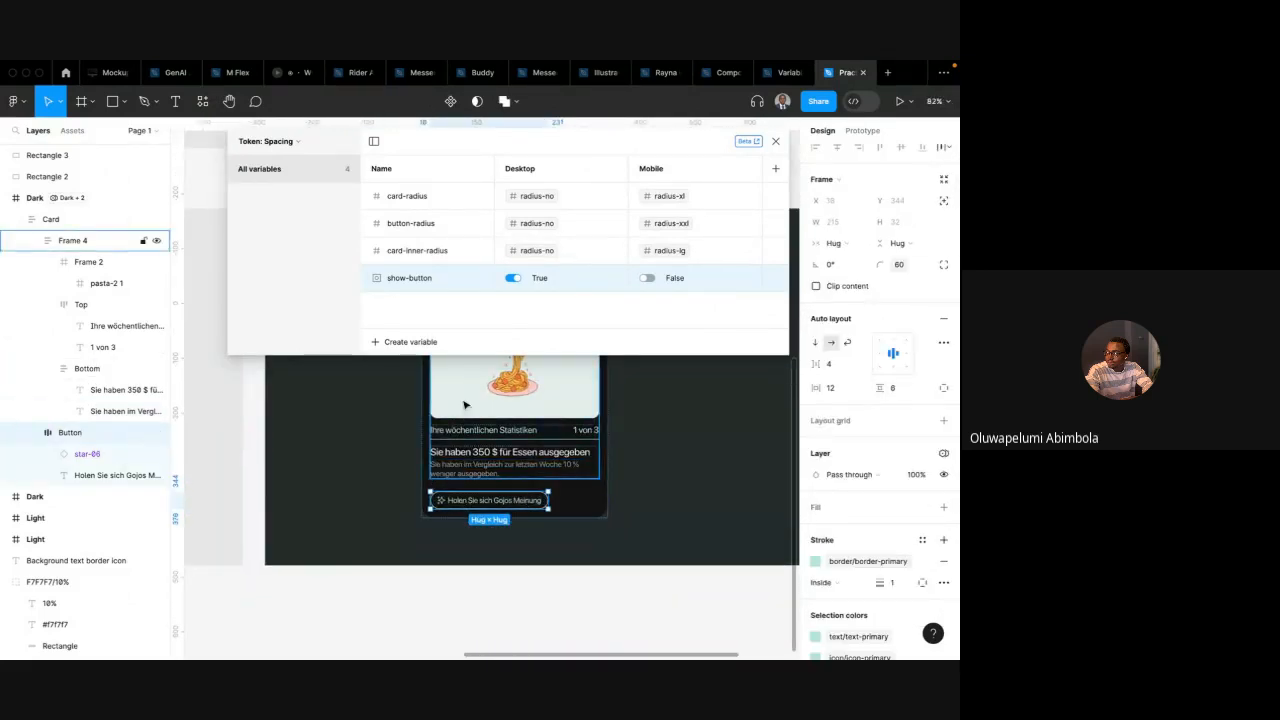
{"action": "scroll", "coordinate": [502, 408], "scroll_direction": "up", "scroll_amount": 2}
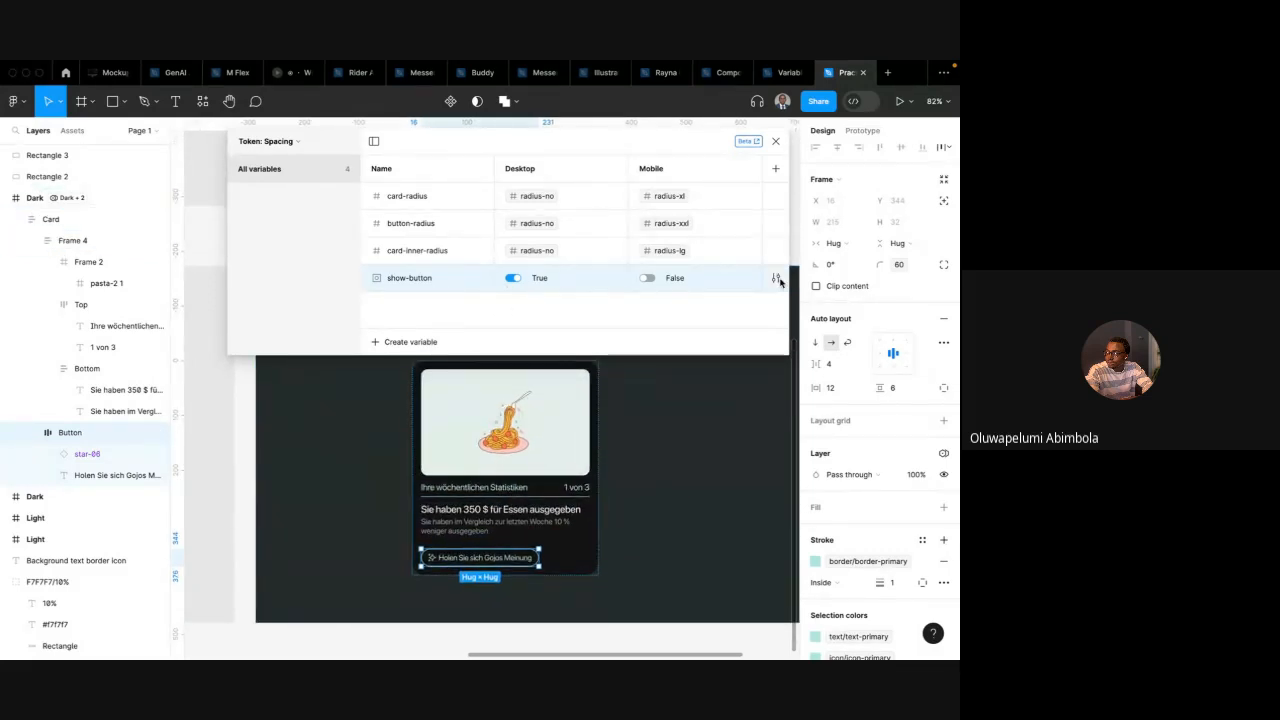
{"action": "left_click", "coordinate": [512, 281]}
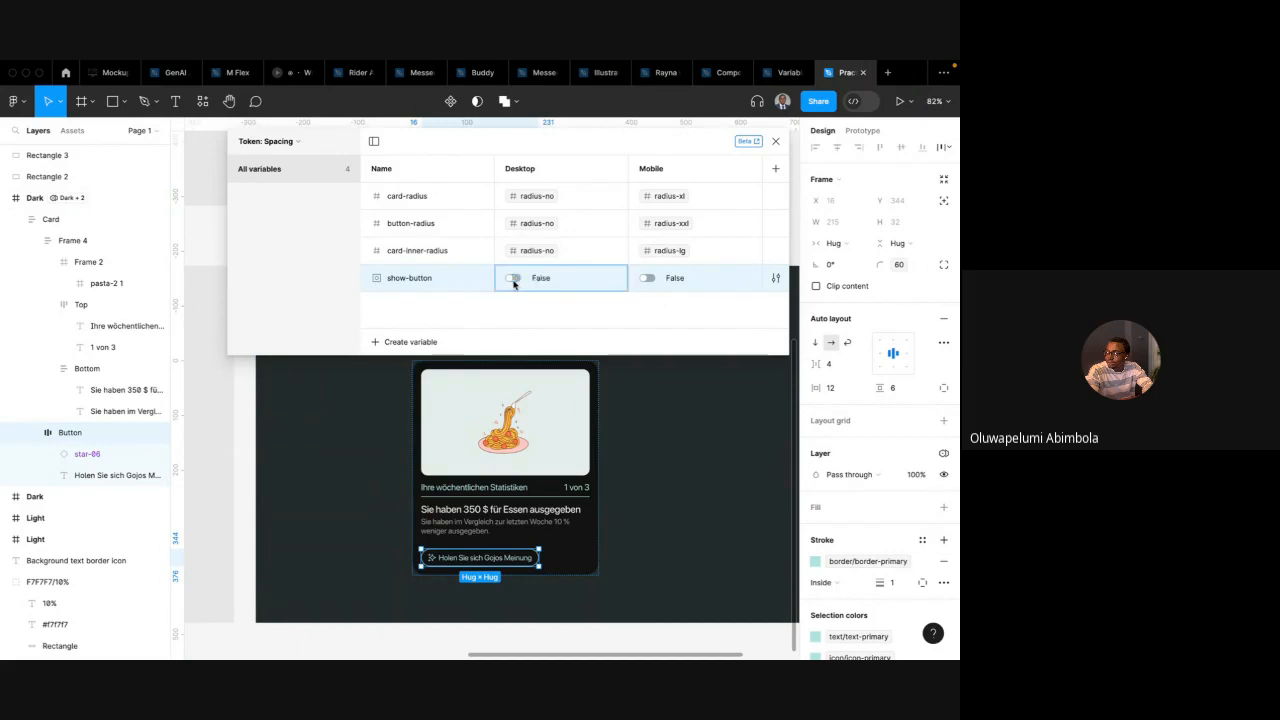
{"action": "left_click", "coordinate": [648, 279]}
{"action": "left_click", "coordinate": [648, 279]}
{"action": "left_click", "coordinate": [512, 279]}
Toggle show-button's Desktop value to True and back to False while viewing the button
{"action": "scroll", "coordinate": [447, 491], "scroll_direction": "down", "scroll_amount": 2}
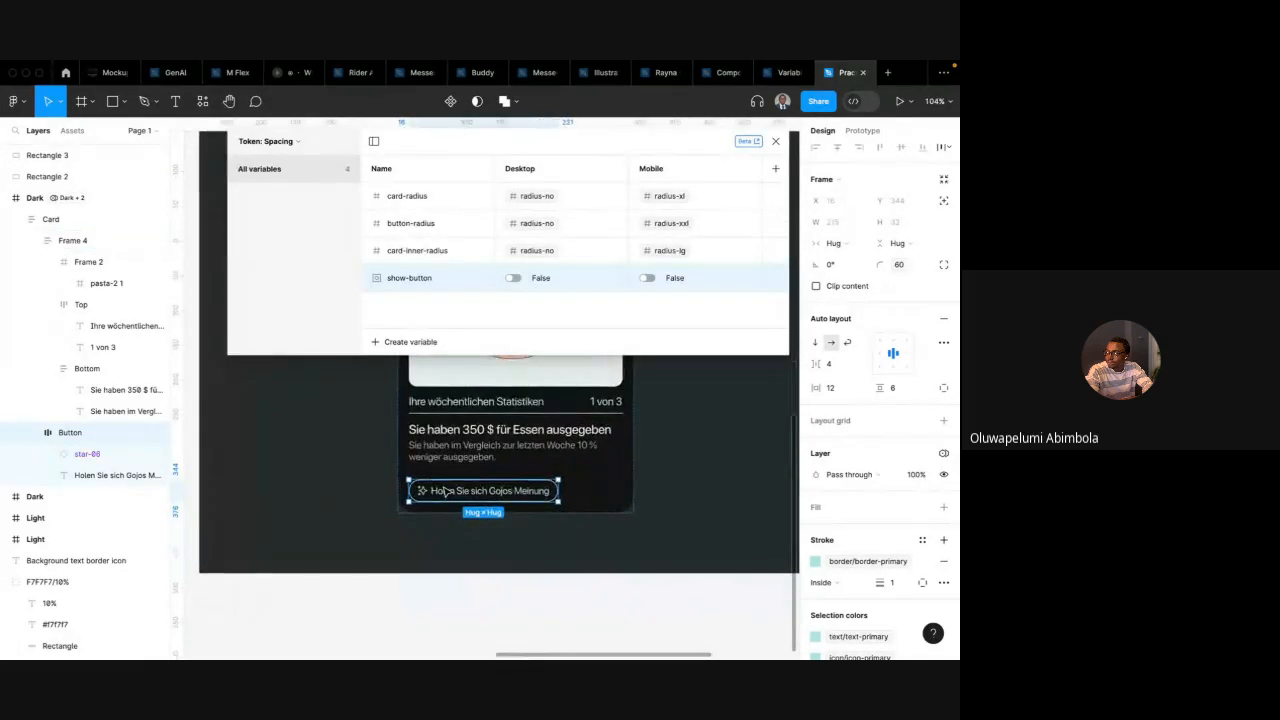
{"action": "scroll", "coordinate": [440, 500], "scroll_direction": "up", "scroll_amount": 2}
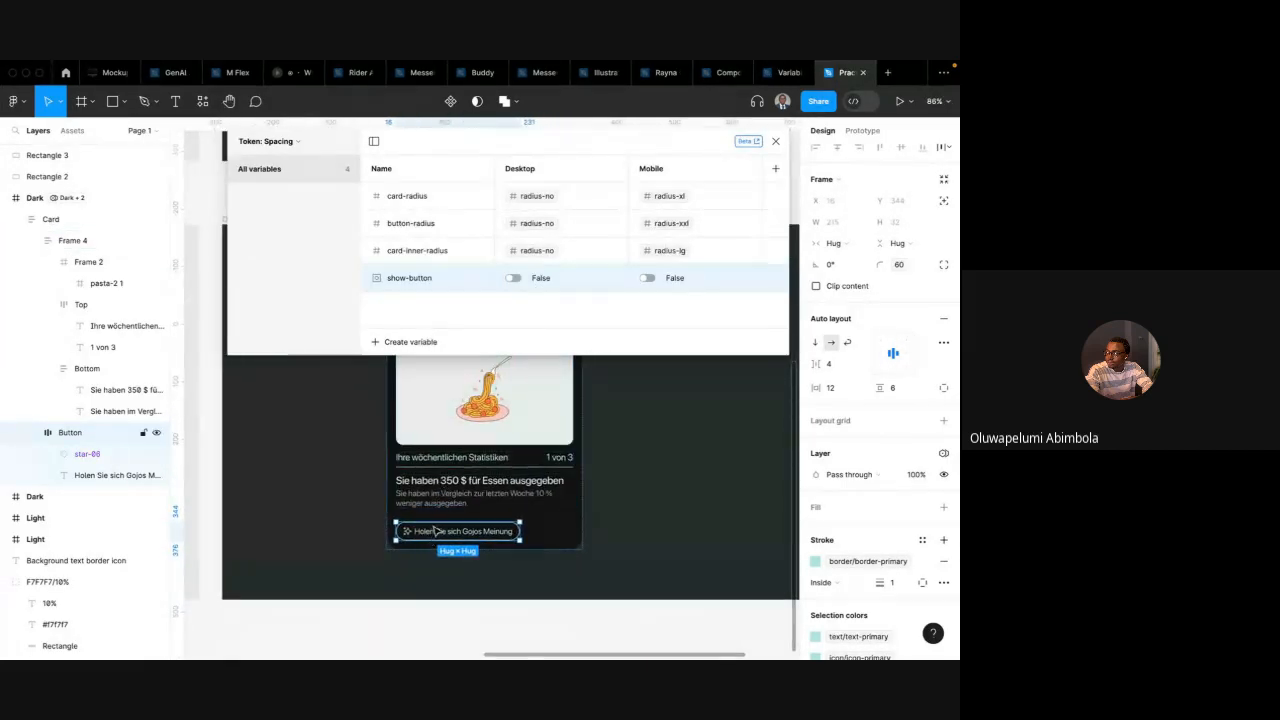
{"action": "scroll", "coordinate": [458, 465], "scroll_direction": "up", "scroll_amount": 1}
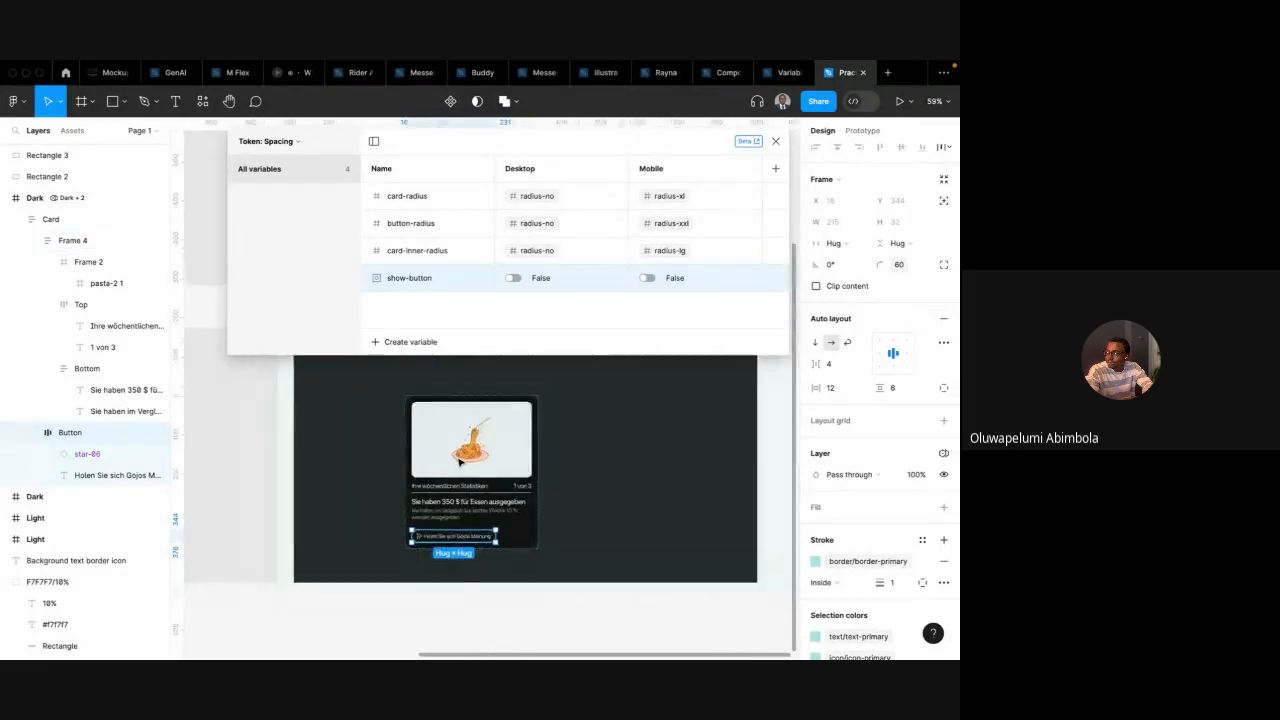
{"action": "scroll", "coordinate": [459, 460], "scroll_direction": "down", "scroll_amount": 4}
{"action": "scroll", "coordinate": [459, 462], "scroll_direction": "up", "scroll_amount": 1}
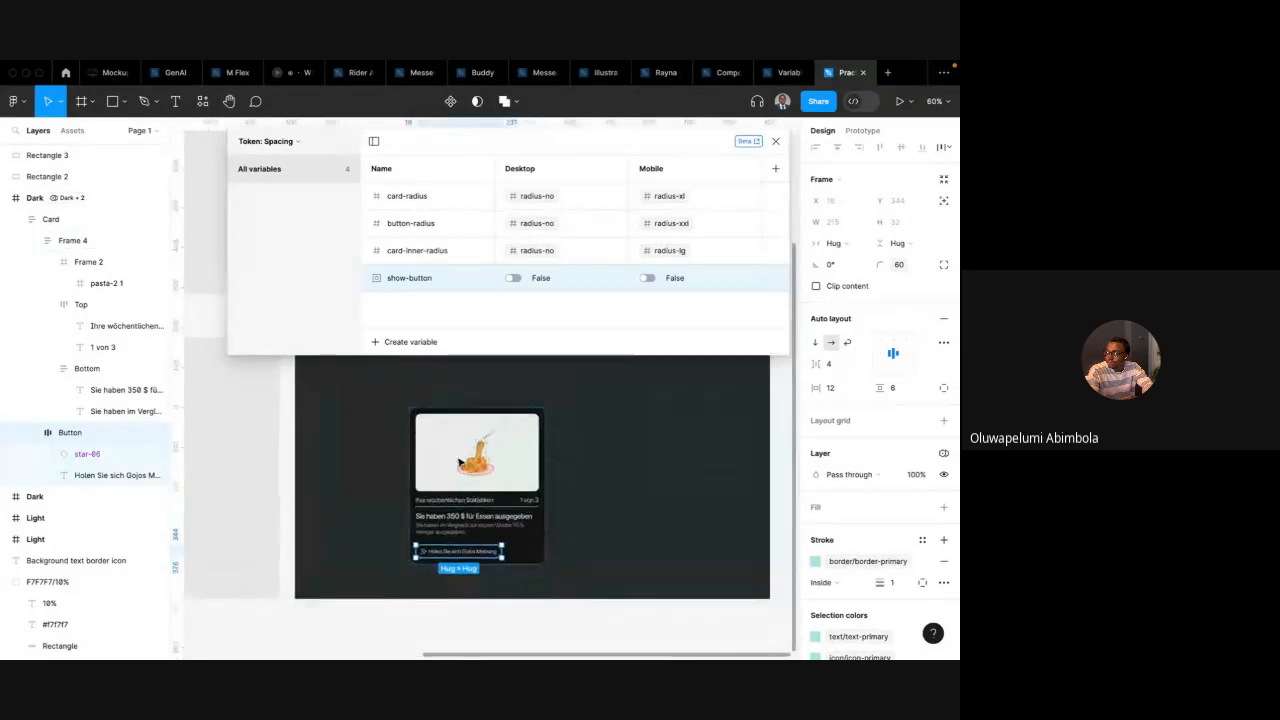
{"action": "scroll", "coordinate": [459, 462], "scroll_direction": "up", "scroll_amount": 2}
{"action": "scroll", "coordinate": [459, 462], "scroll_direction": "down", "scroll_amount": 2}
{"action": "left_click", "coordinate": [513, 279]}
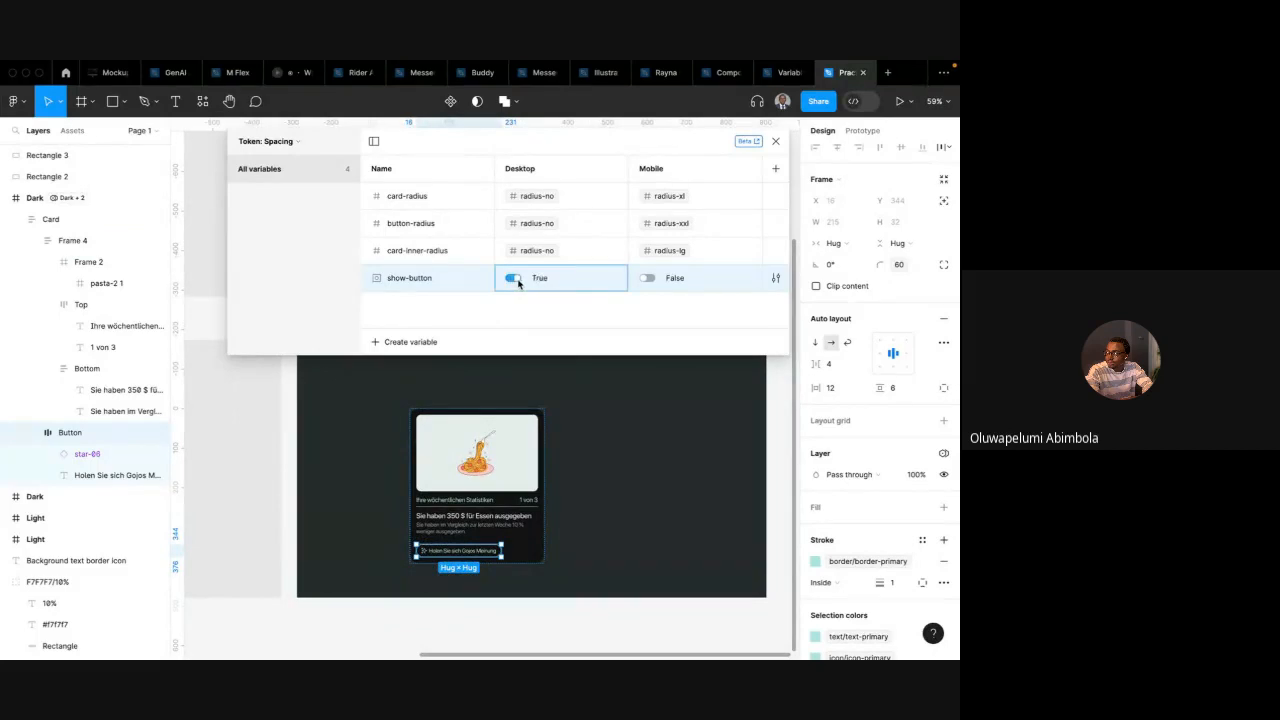
{"action": "left_click", "coordinate": [513, 279]}
{"action": "scroll", "coordinate": [500, 377], "scroll_direction": "down", "scroll_amount": 1}
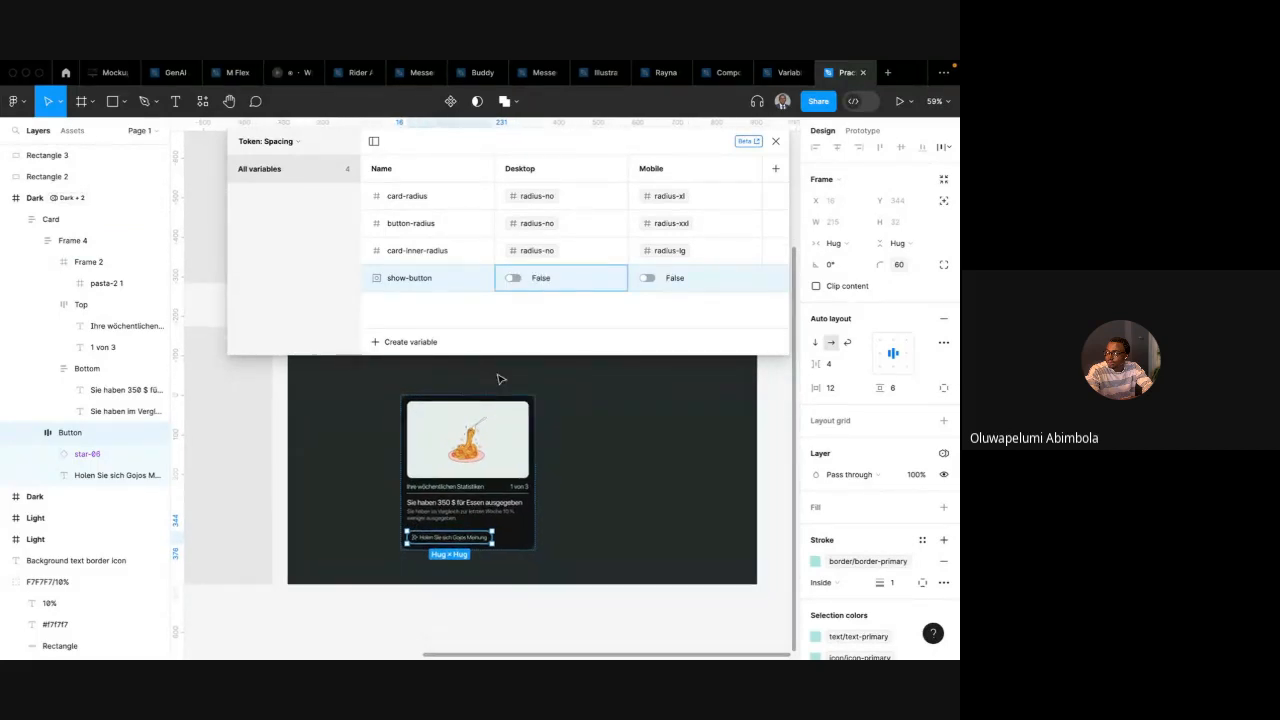
{"action": "scroll", "coordinate": [600, 366], "scroll_direction": "up", "scroll_amount": 2}
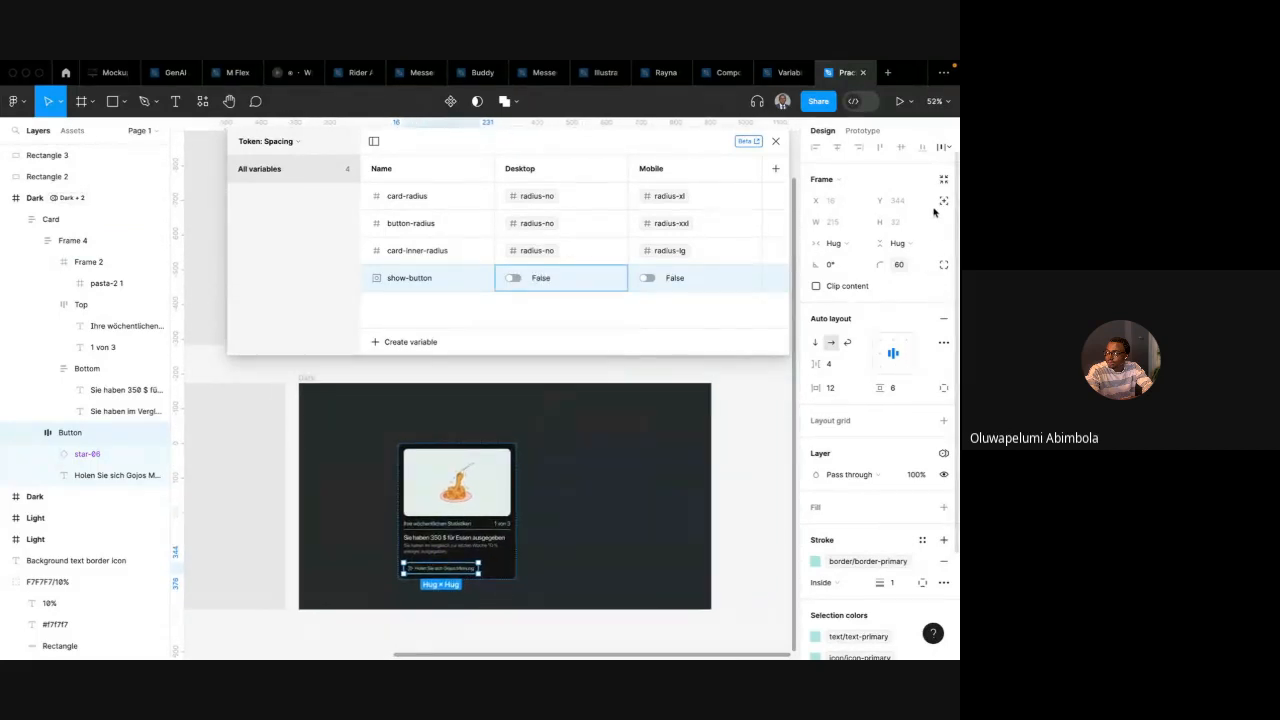
{"action": "left_click", "coordinate": [553, 397]}
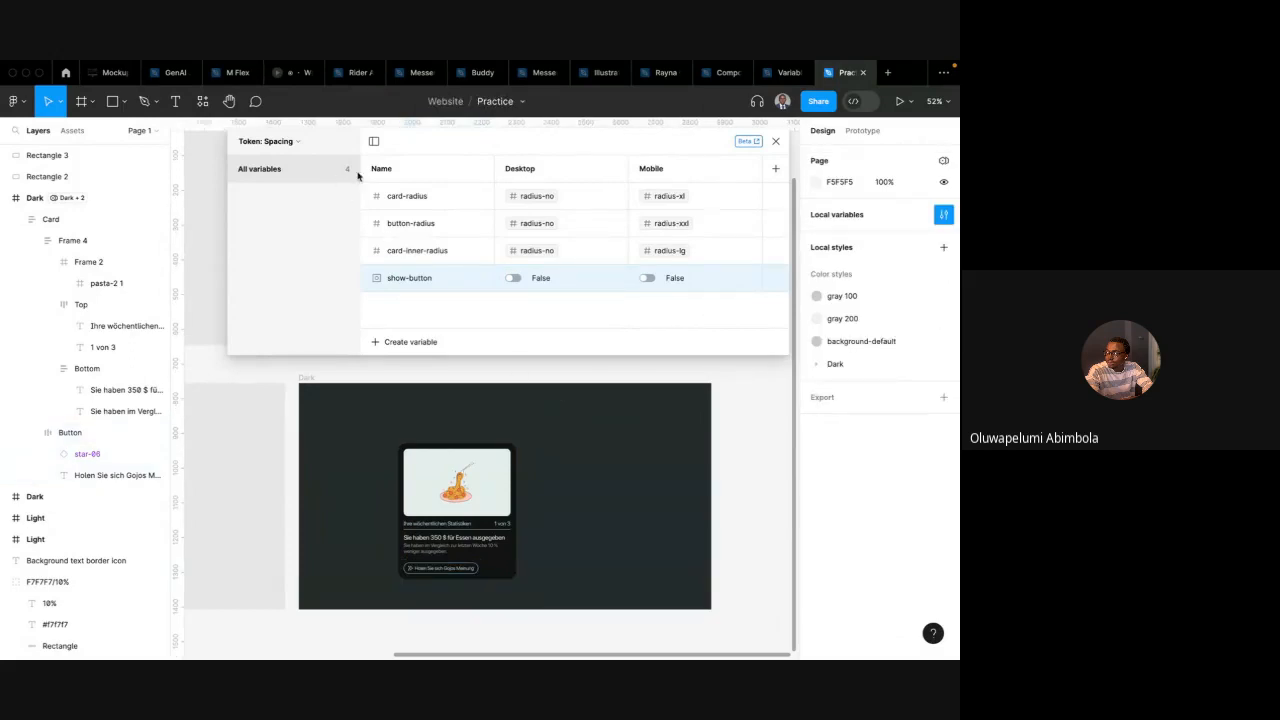
{"action": "left_click", "coordinate": [405, 345]}
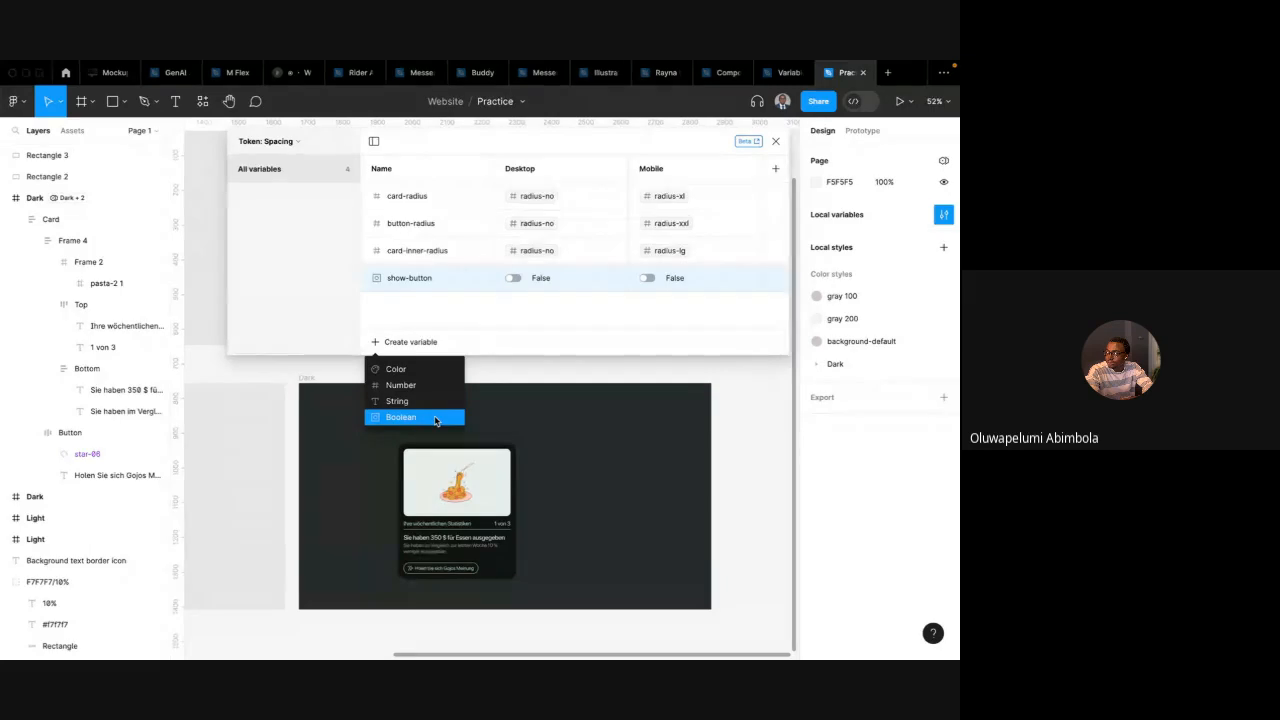
{"action": "left_click", "coordinate": [483, 346]}
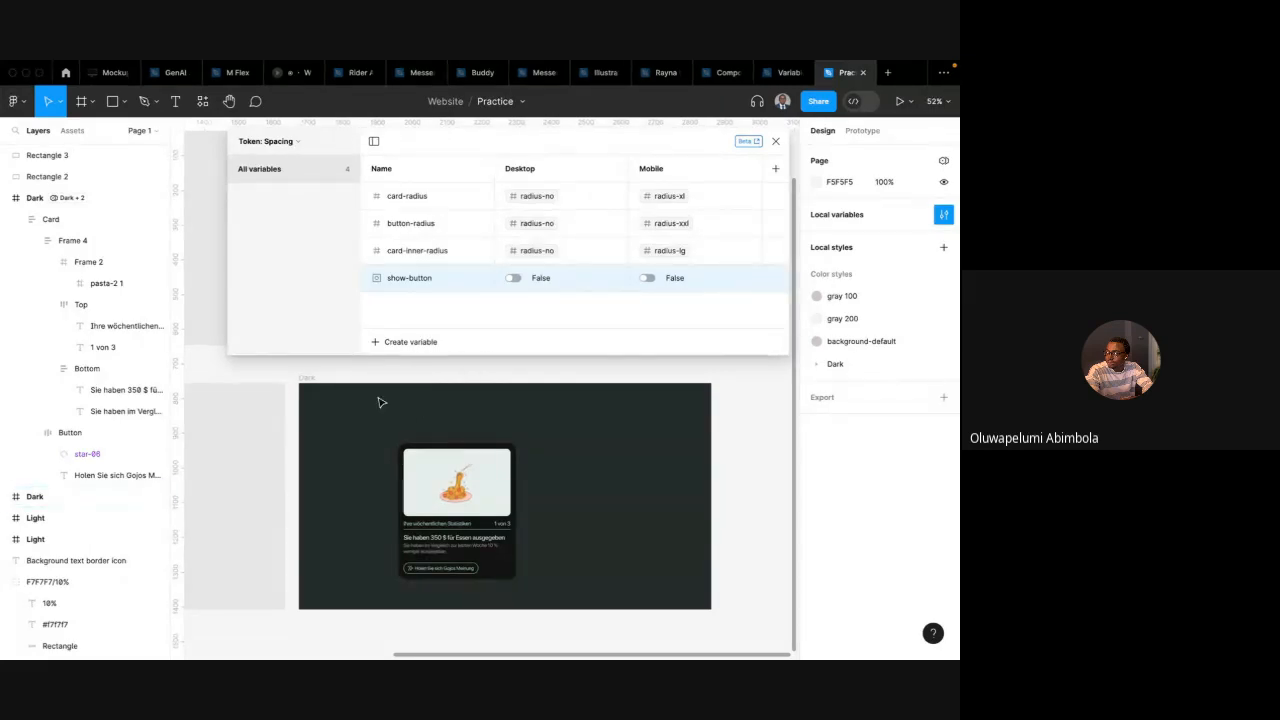
Select the card to review its fill and selection colours, then select the card title text
{"action": "left_click", "coordinate": [423, 478]}
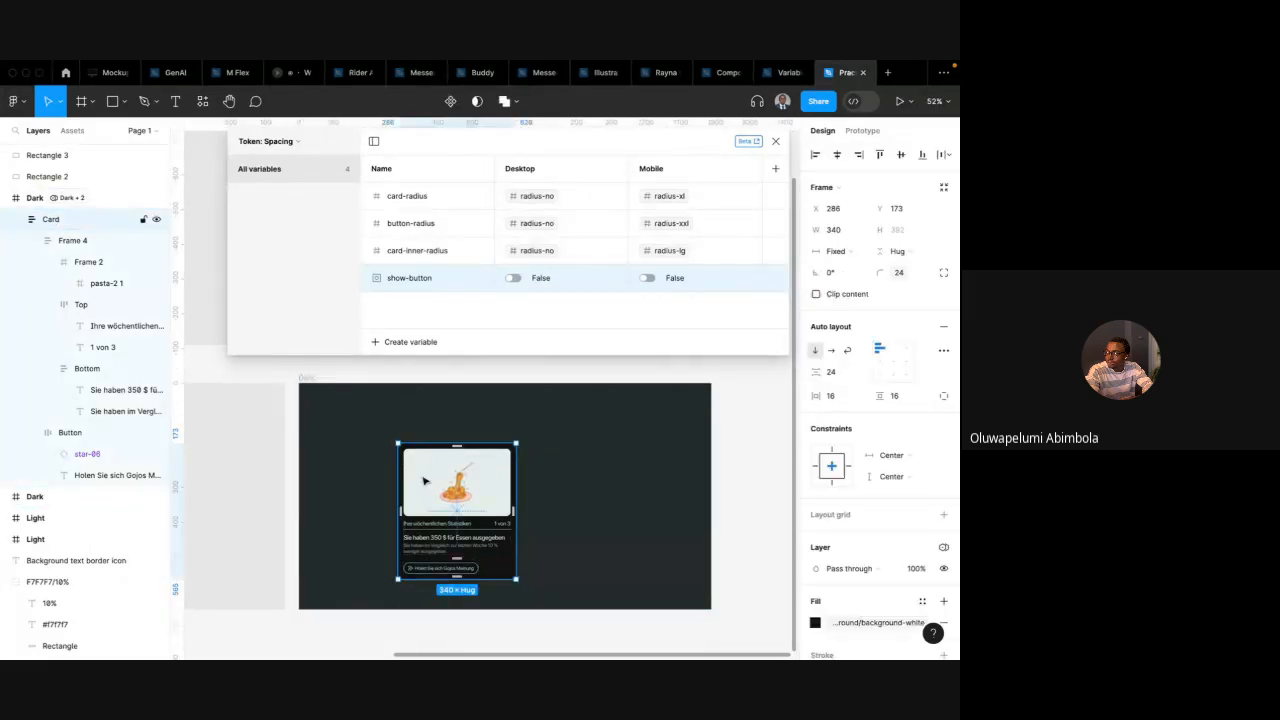
{"action": "scroll", "coordinate": [866, 556], "scroll_direction": "down", "scroll_amount": 3}
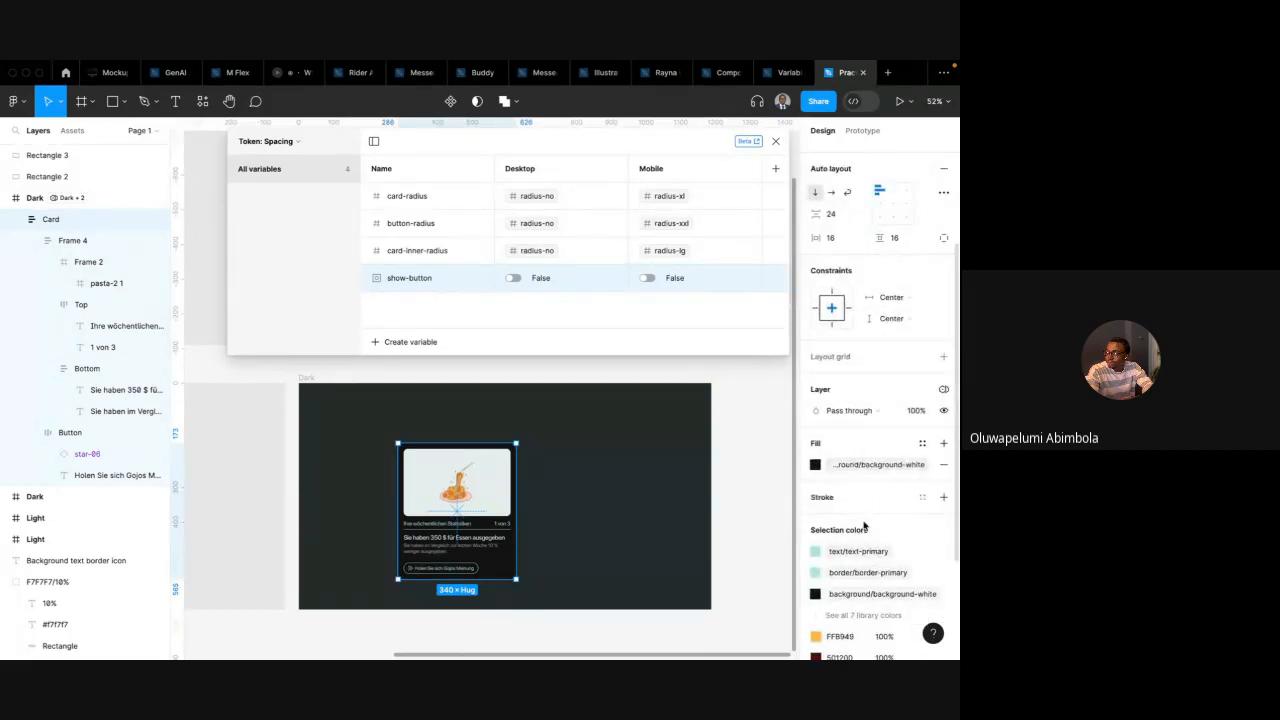
{"action": "scroll", "coordinate": [900, 530], "scroll_direction": "down", "scroll_amount": 2}
{"action": "left_click", "coordinate": [500, 538], "text": "super"}
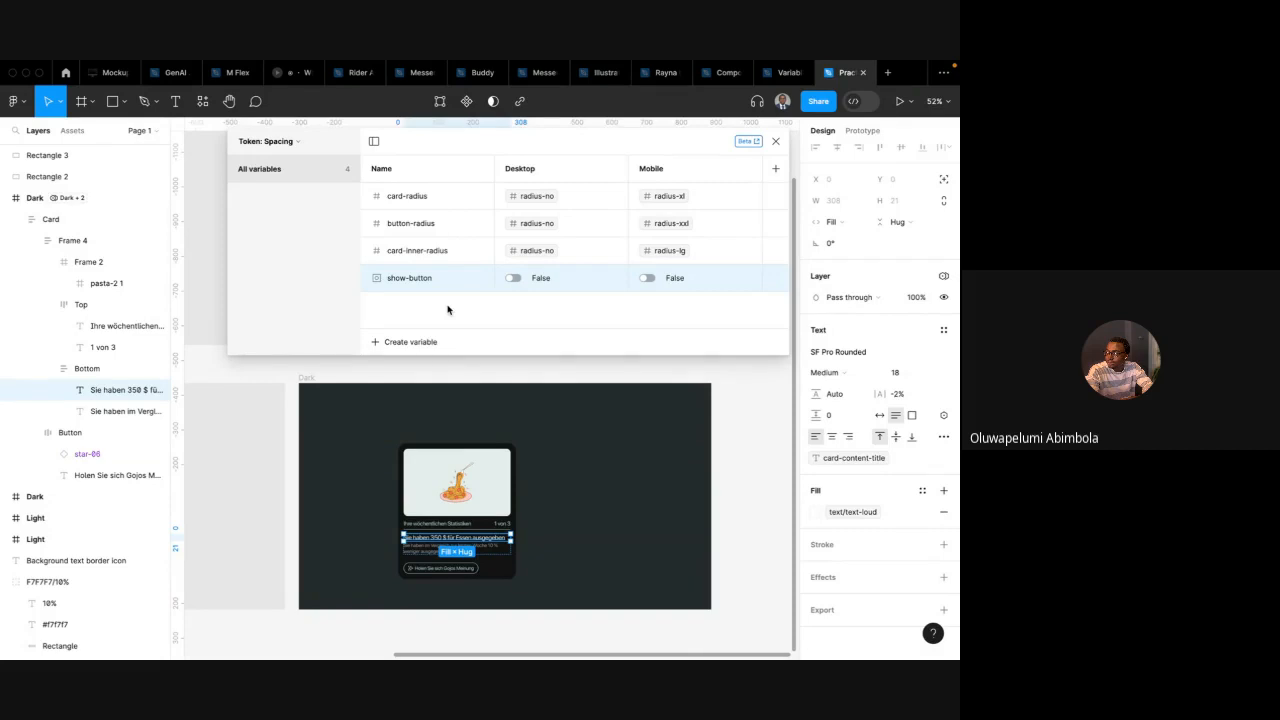
Switch to the Google Meet window, close the in-call messages, and return to Figma
{"action": "key", "text": "ctrl+Left"}
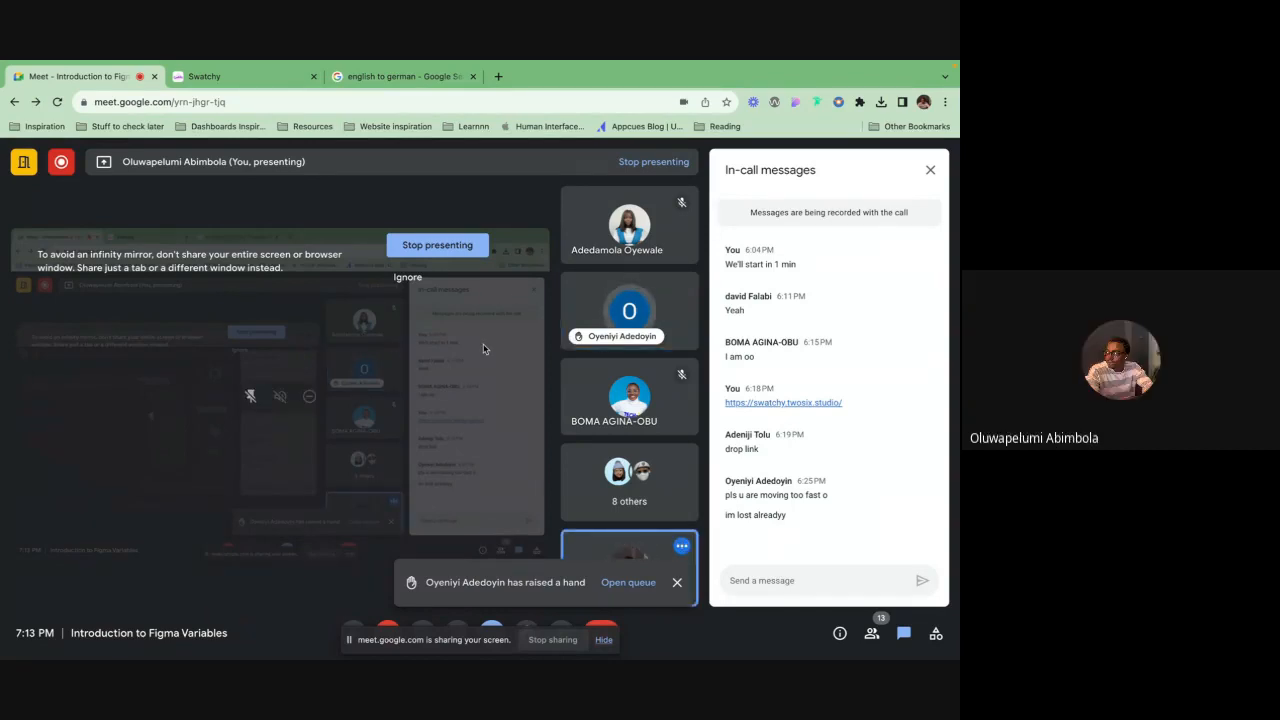
{"action": "key", "text": "ctrl+Right"}
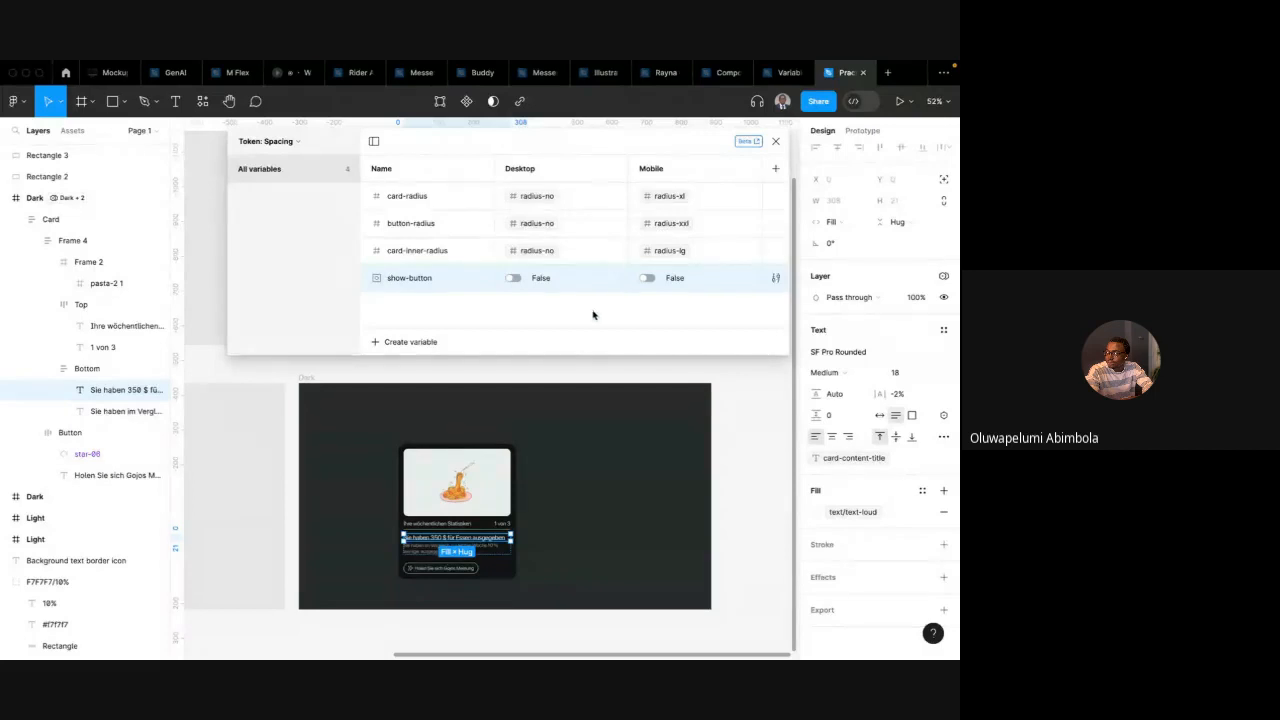
{"action": "key", "text": "ctrl+Left"}
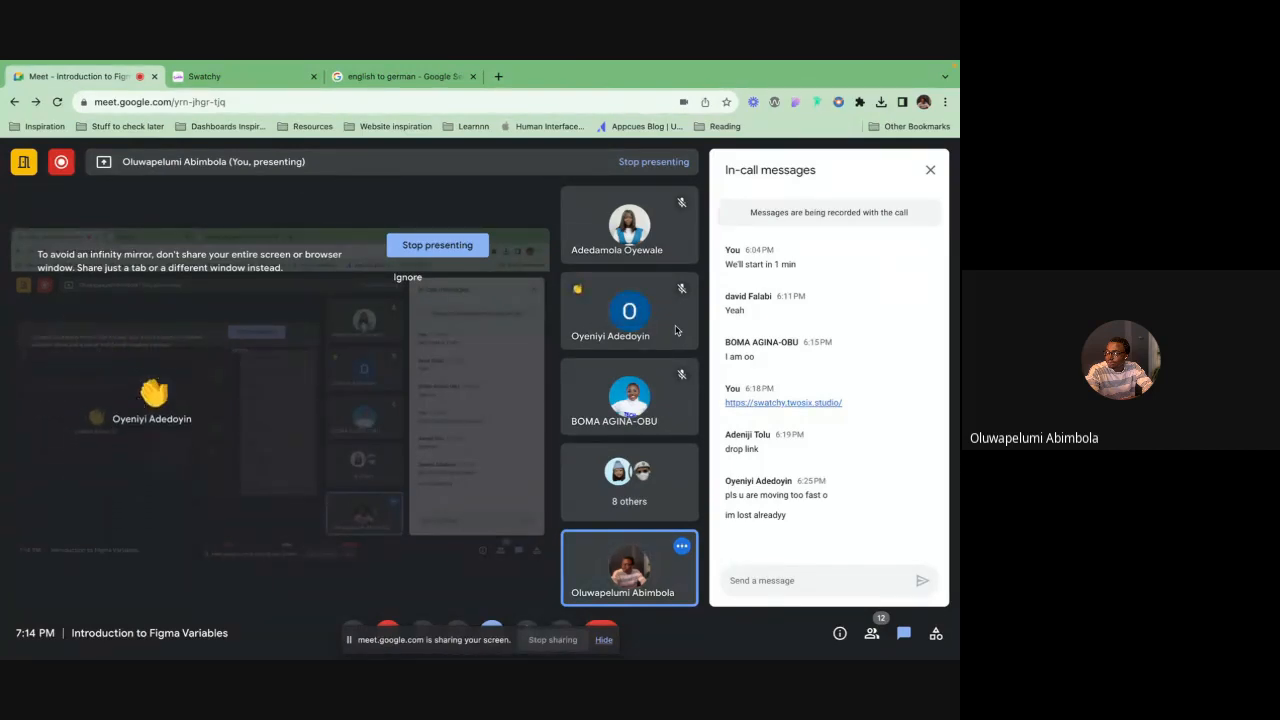
{"action": "left_click", "coordinate": [930, 173]}
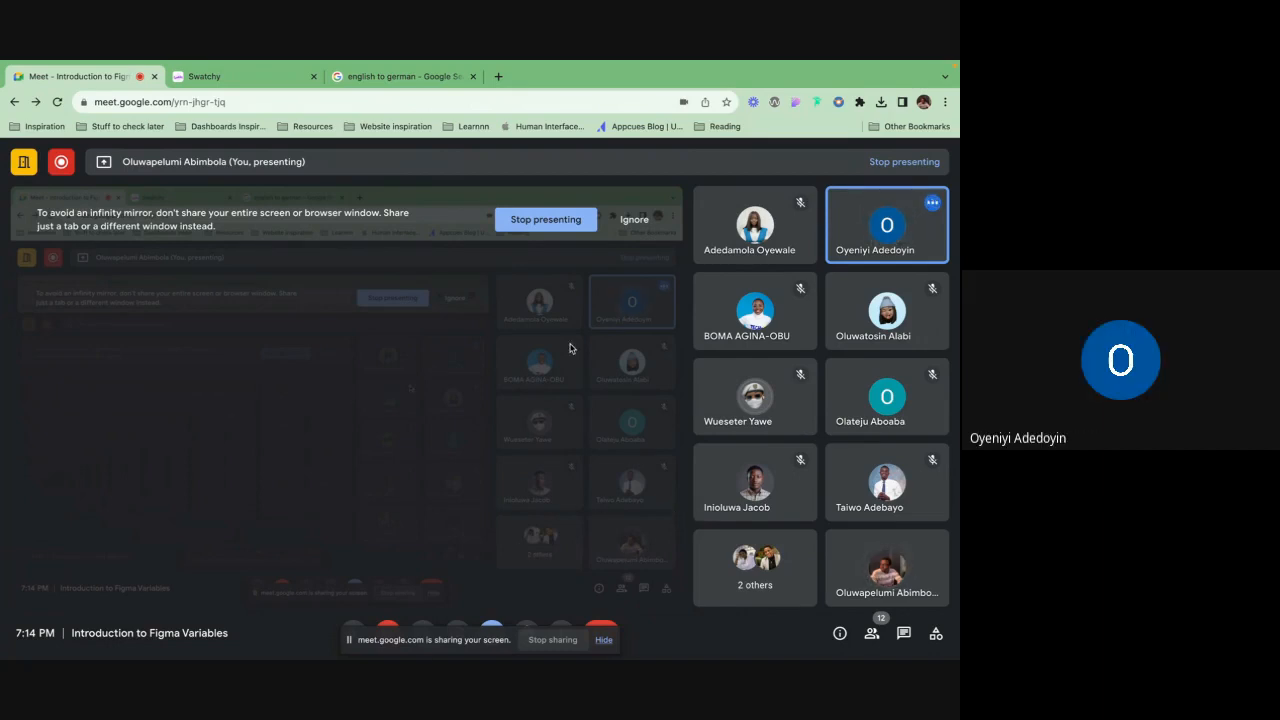
{"action": "key", "text": "ctrl+Right"}
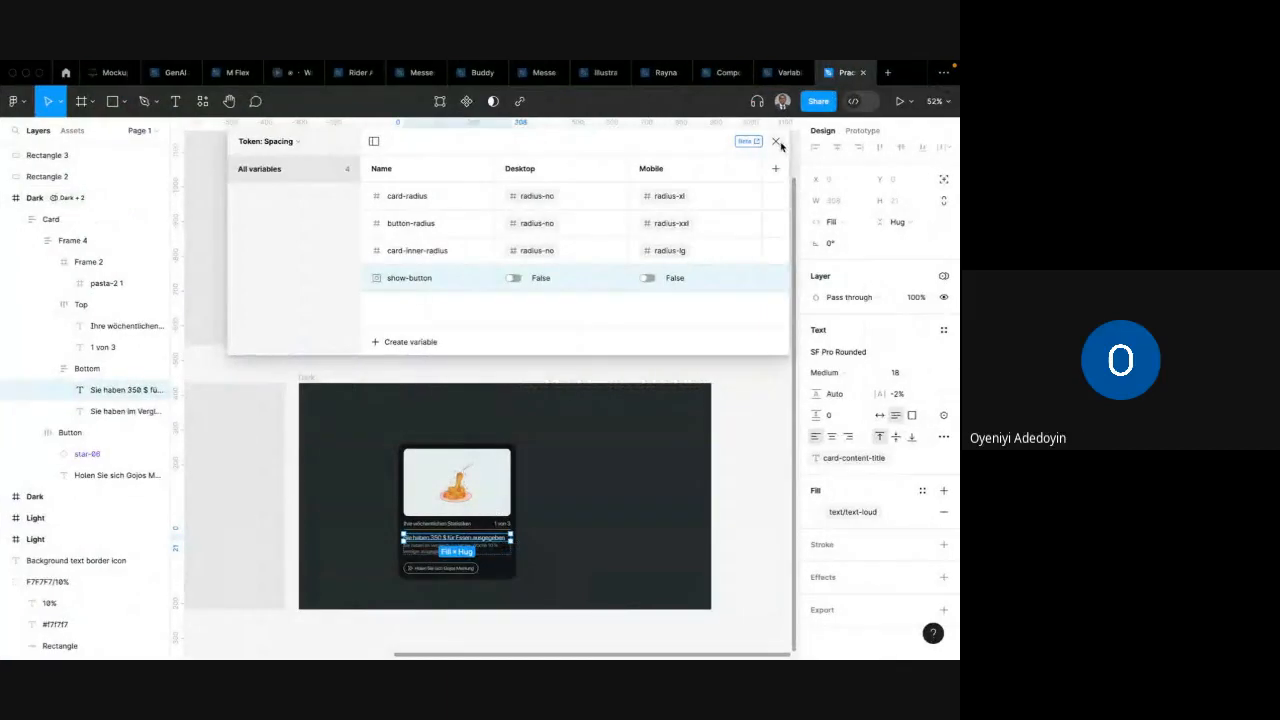
Close the local variables window and clear the selection on the canvas
{"action": "left_click", "coordinate": [775, 142]}
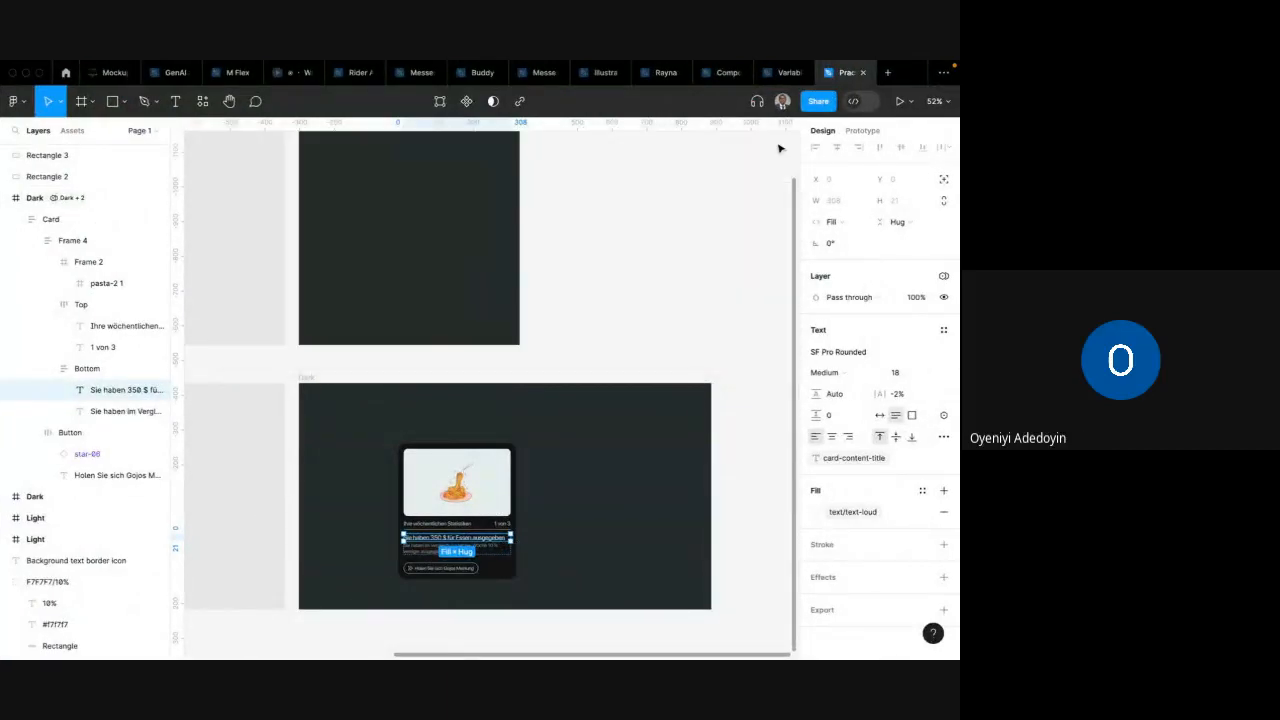
{"action": "scroll", "coordinate": [623, 260], "scroll_direction": "left", "scroll_amount": 2}
{"action": "scroll", "coordinate": [623, 260], "scroll_direction": "down", "scroll_amount": 1}
{"action": "left_click", "coordinate": [612, 309]}
{"action": "scroll", "coordinate": [612, 309], "scroll_direction": "down", "scroll_amount": 1}
{"action": "scroll", "coordinate": [612, 309], "scroll_direction": "left", "scroll_amount": 1}
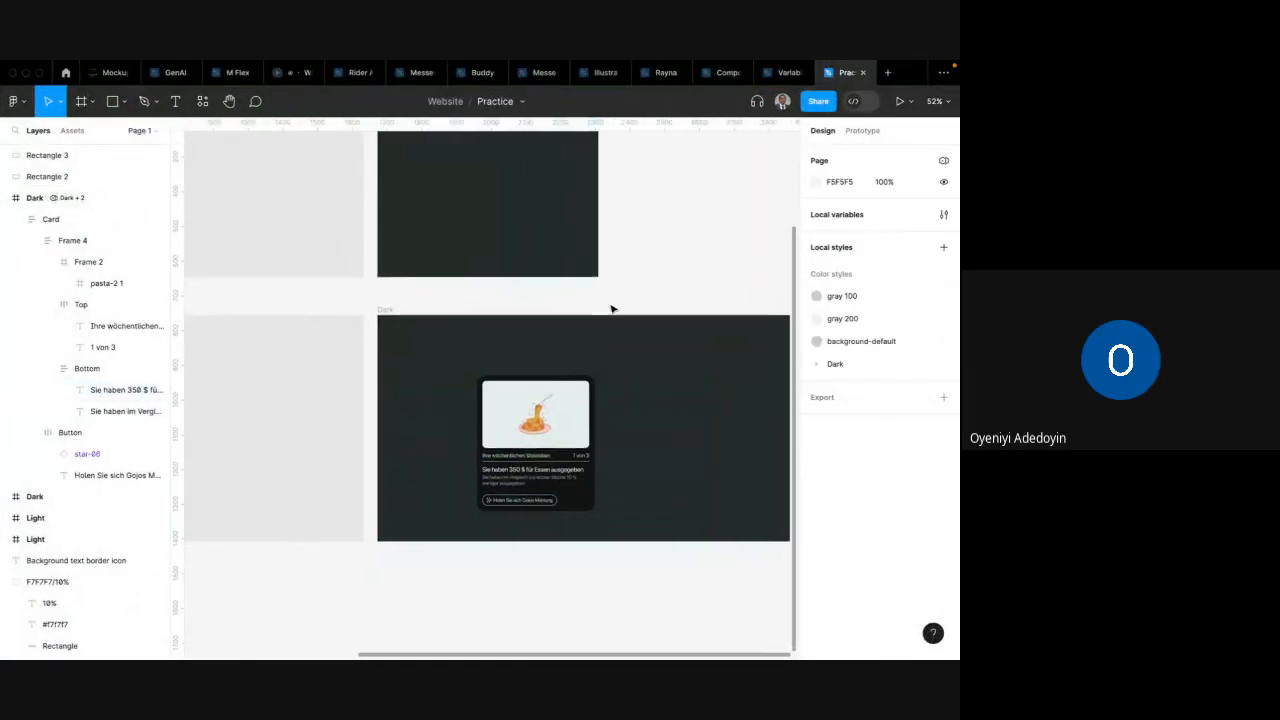
{"action": "scroll", "coordinate": [613, 309], "scroll_direction": "up", "scroll_amount": 1}
{"action": "scroll", "coordinate": [613, 309], "scroll_direction": "right", "scroll_amount": 1}
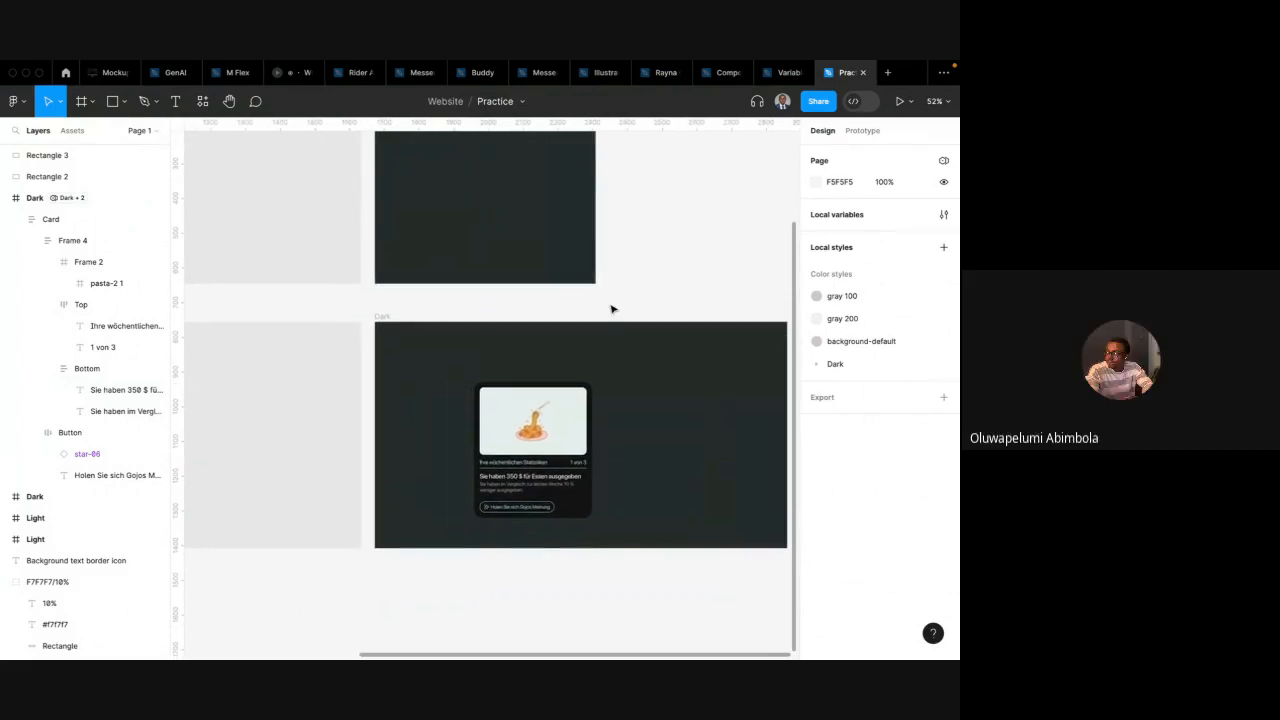
{"action": "scroll", "coordinate": [612, 309], "scroll_direction": "right", "scroll_amount": 1}
{"action": "scroll", "coordinate": [612, 309], "scroll_direction": "up", "scroll_amount": 1}
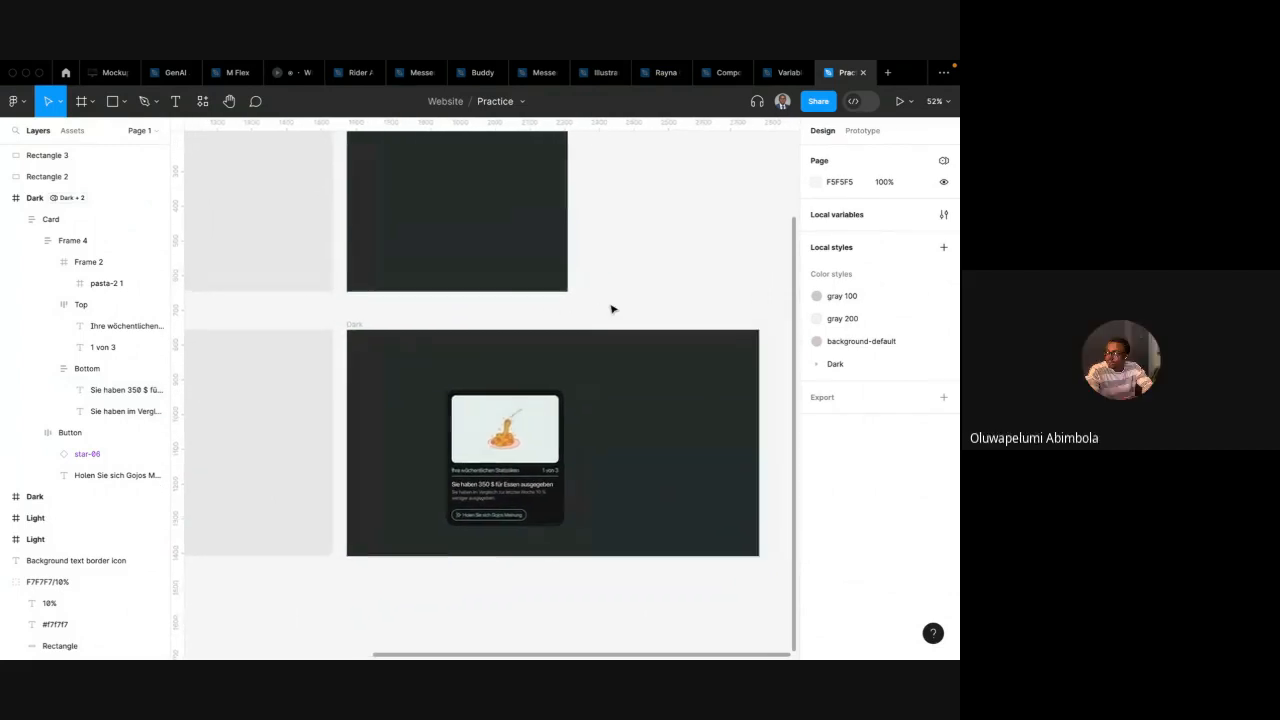
Select the card and detach the background-white variable from its fill
{"action": "left_click", "coordinate": [474, 423]}
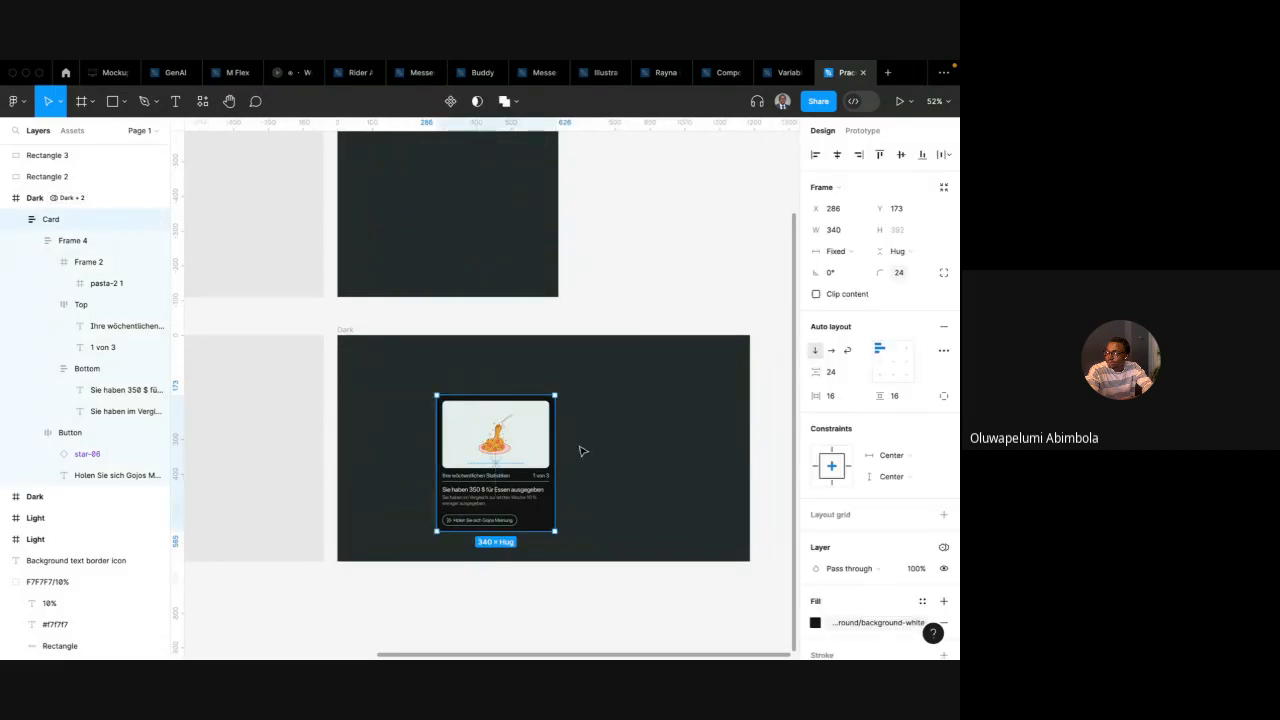
{"action": "scroll", "coordinate": [905, 475], "scroll_direction": "down", "scroll_amount": 3}
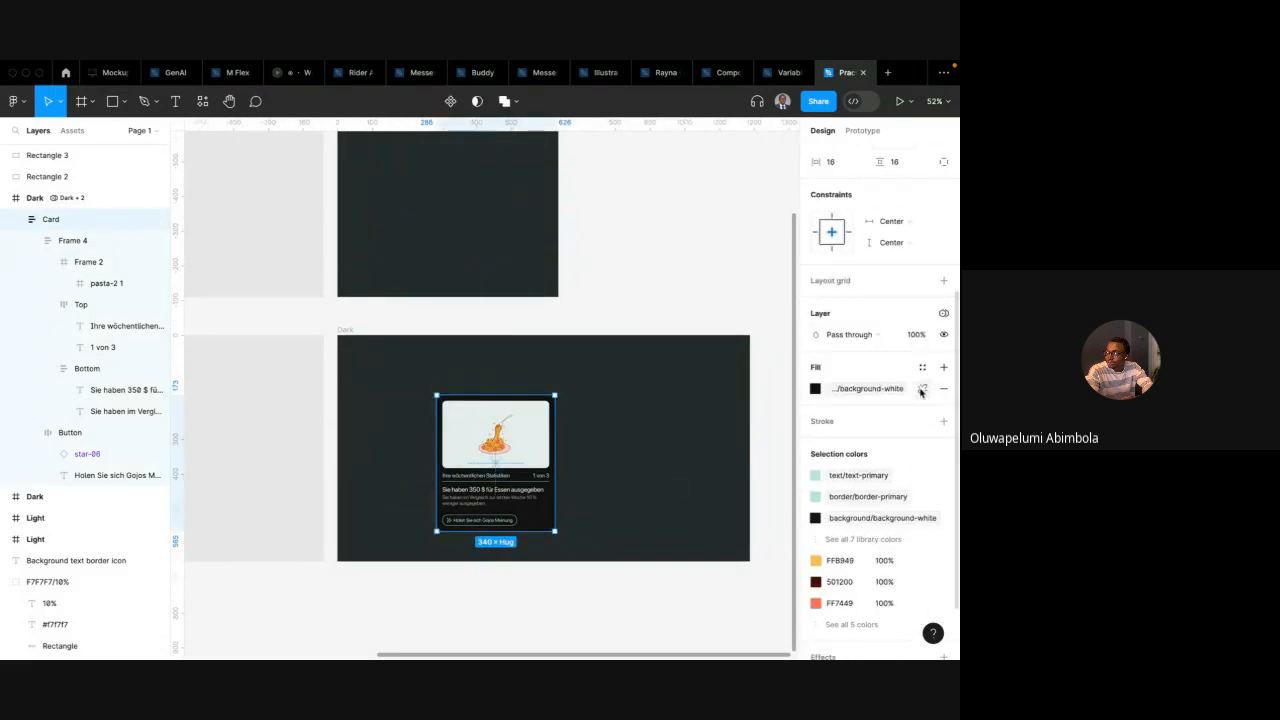
{"action": "left_click", "coordinate": [921, 389]}
Add a new fill to the card and assign it the background-illustration colour variable
{"action": "left_click", "coordinate": [923, 368]}
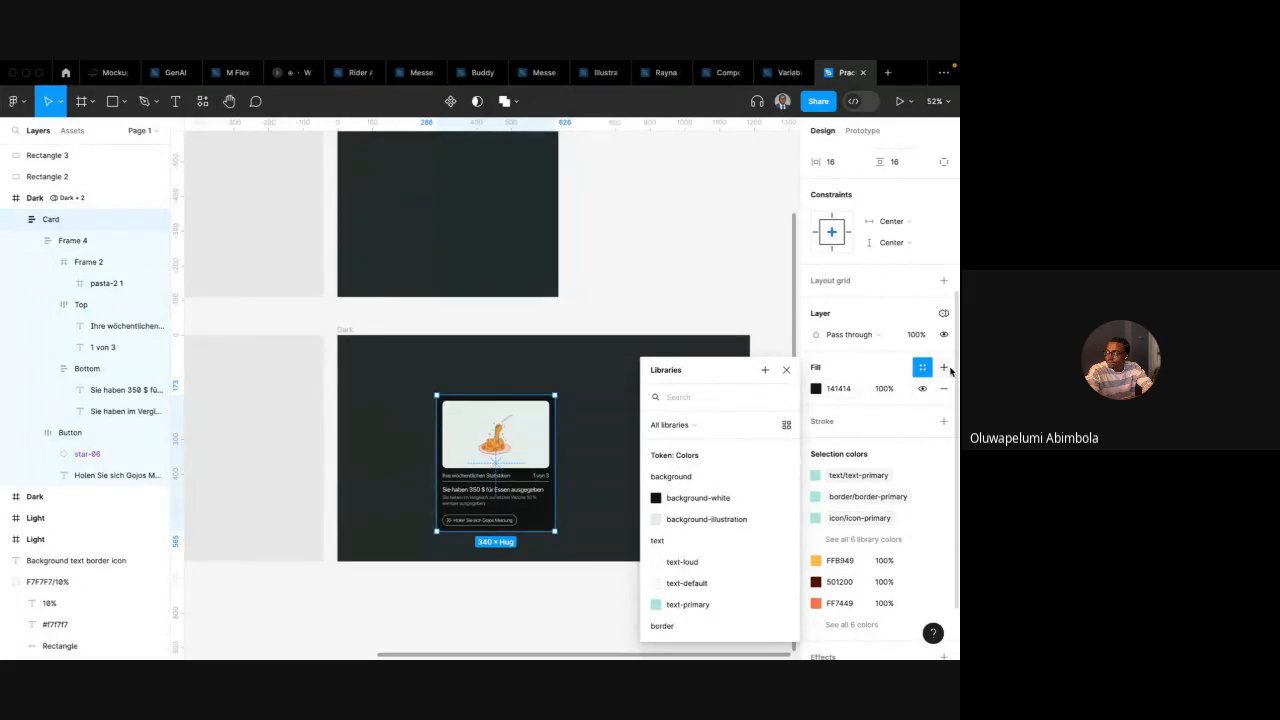
{"action": "left_click", "coordinate": [943, 368]}
{"action": "left_click", "coordinate": [814, 389]}
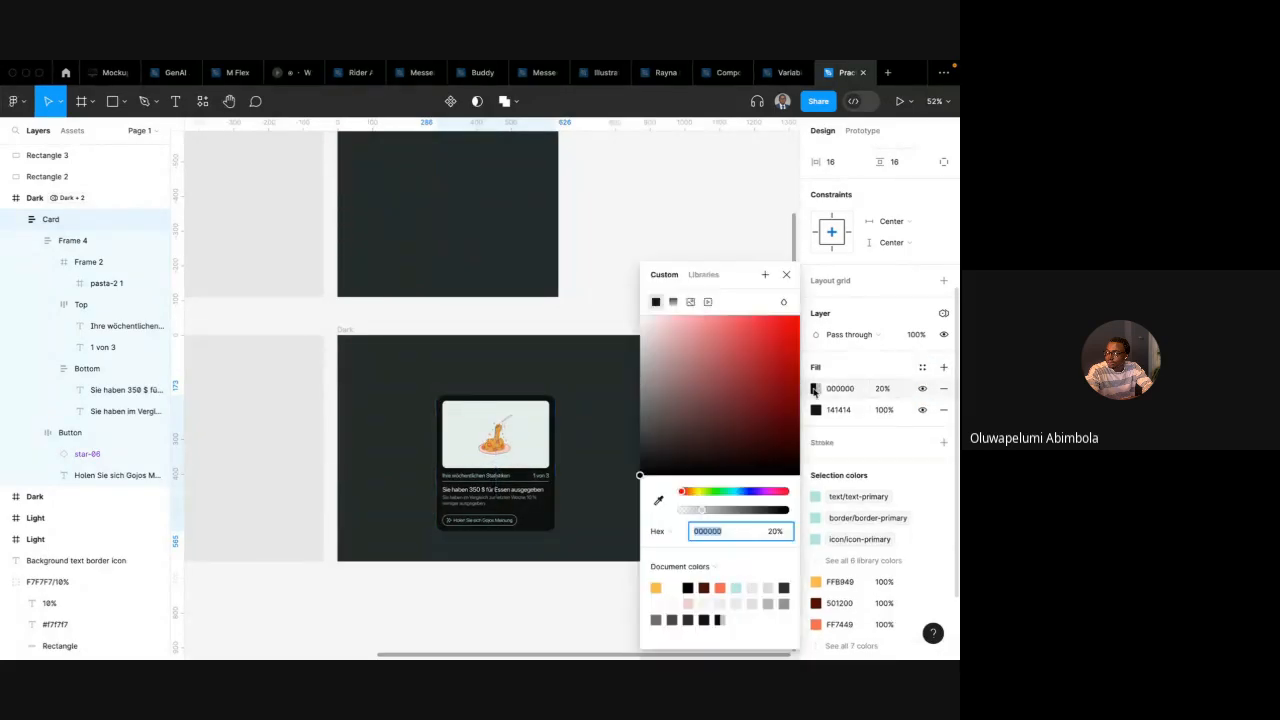
{"action": "left_click", "coordinate": [706, 275]}
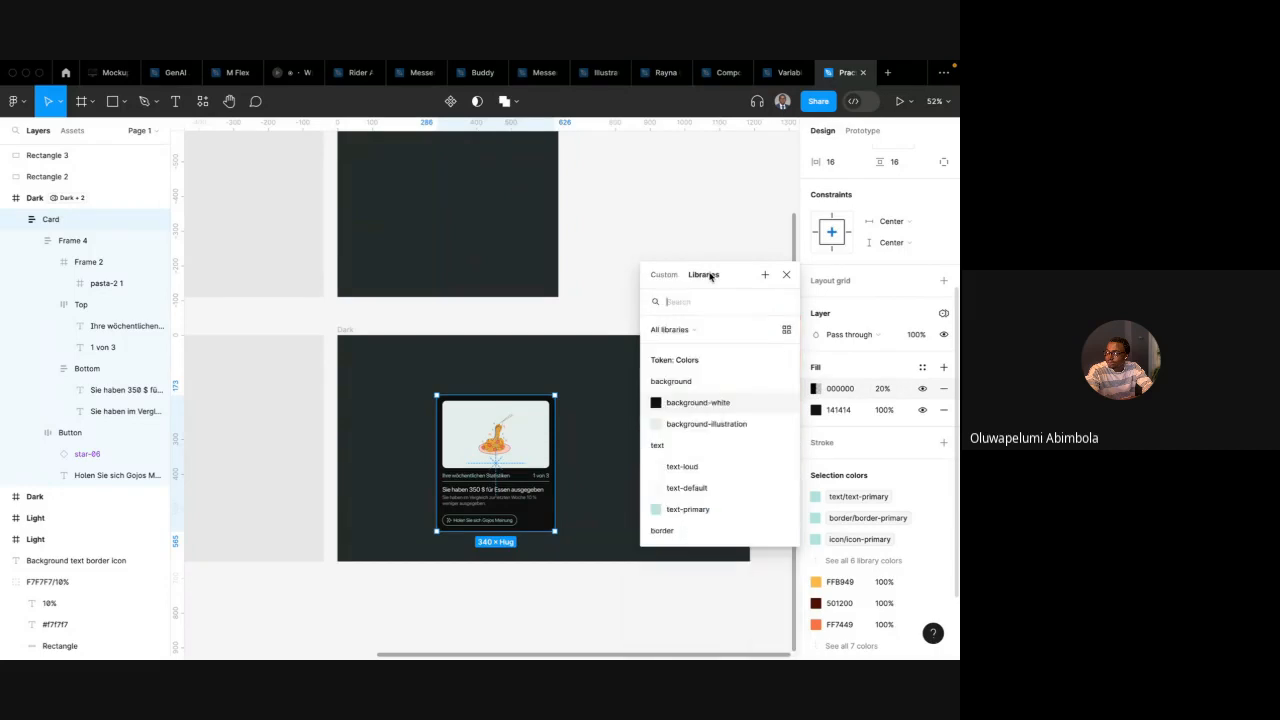
{"action": "left_click", "coordinate": [706, 424]}
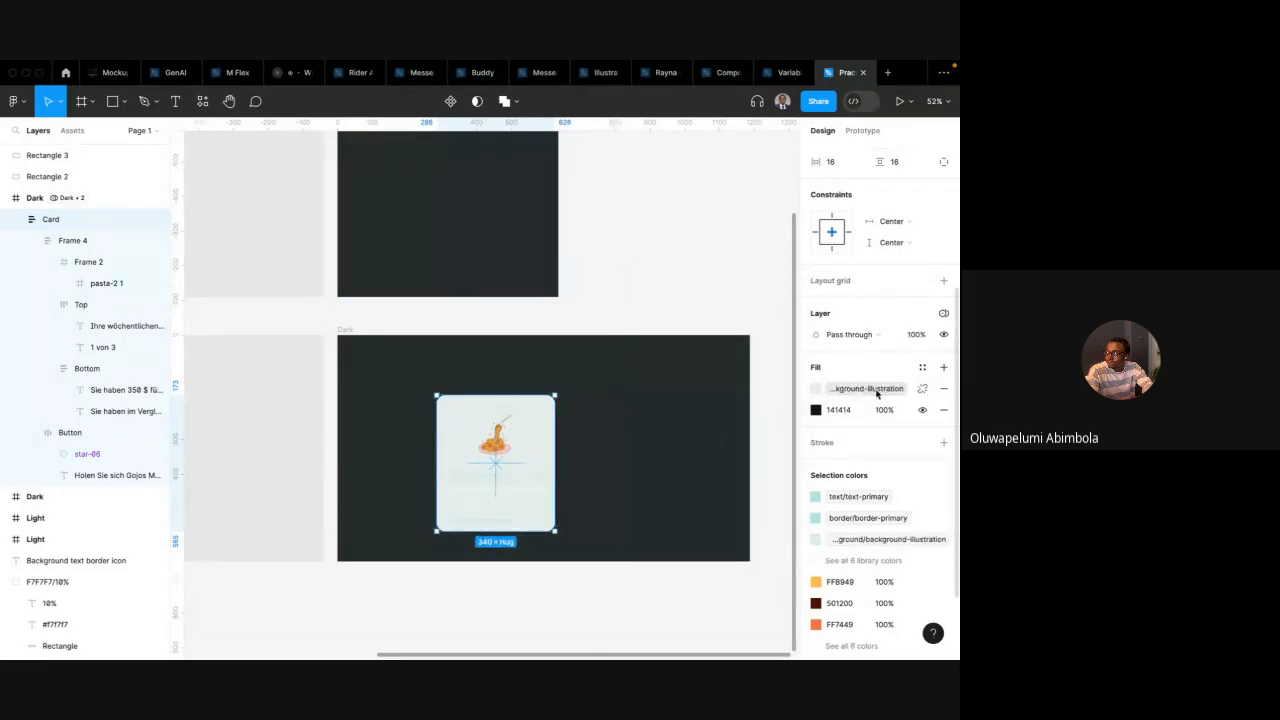
Assign the green(light) 700 variable to the card's other fill and move that fill above background-illustration
{"action": "left_click", "coordinate": [816, 410]}
{"action": "left_click", "coordinate": [704, 275]}
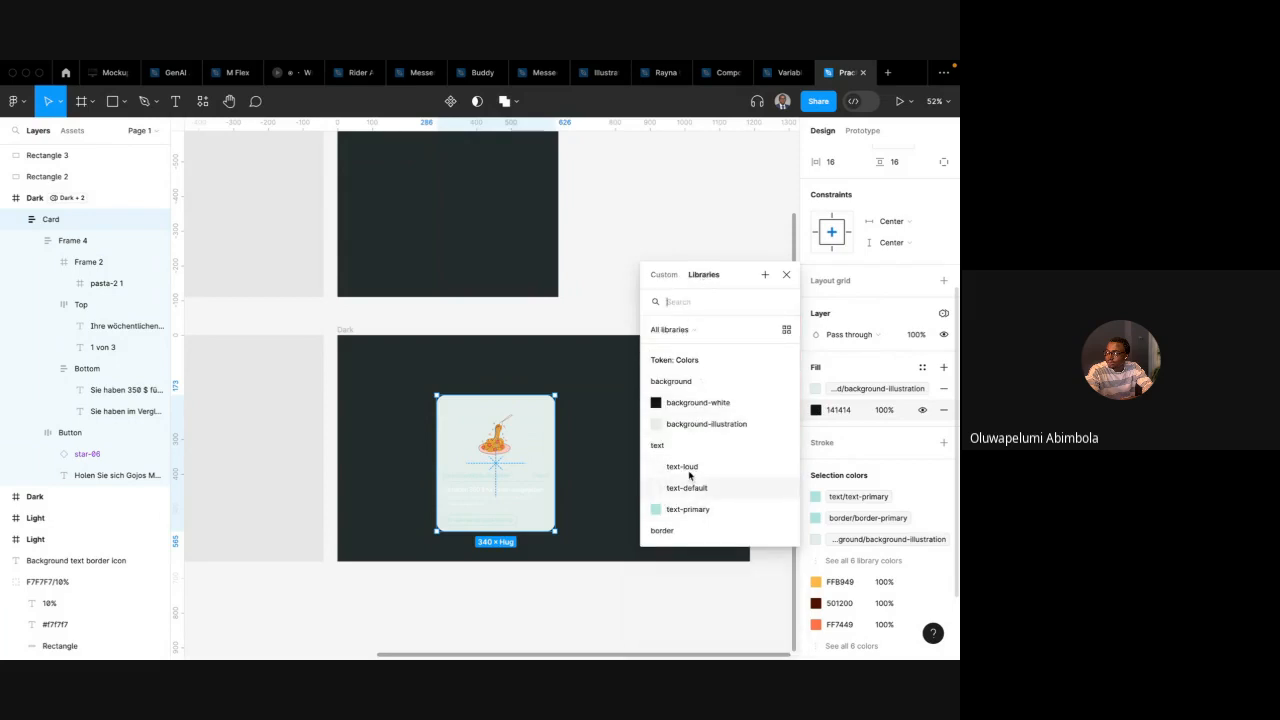
{"action": "scroll", "coordinate": [694, 505], "scroll_direction": "down", "scroll_amount": 3}
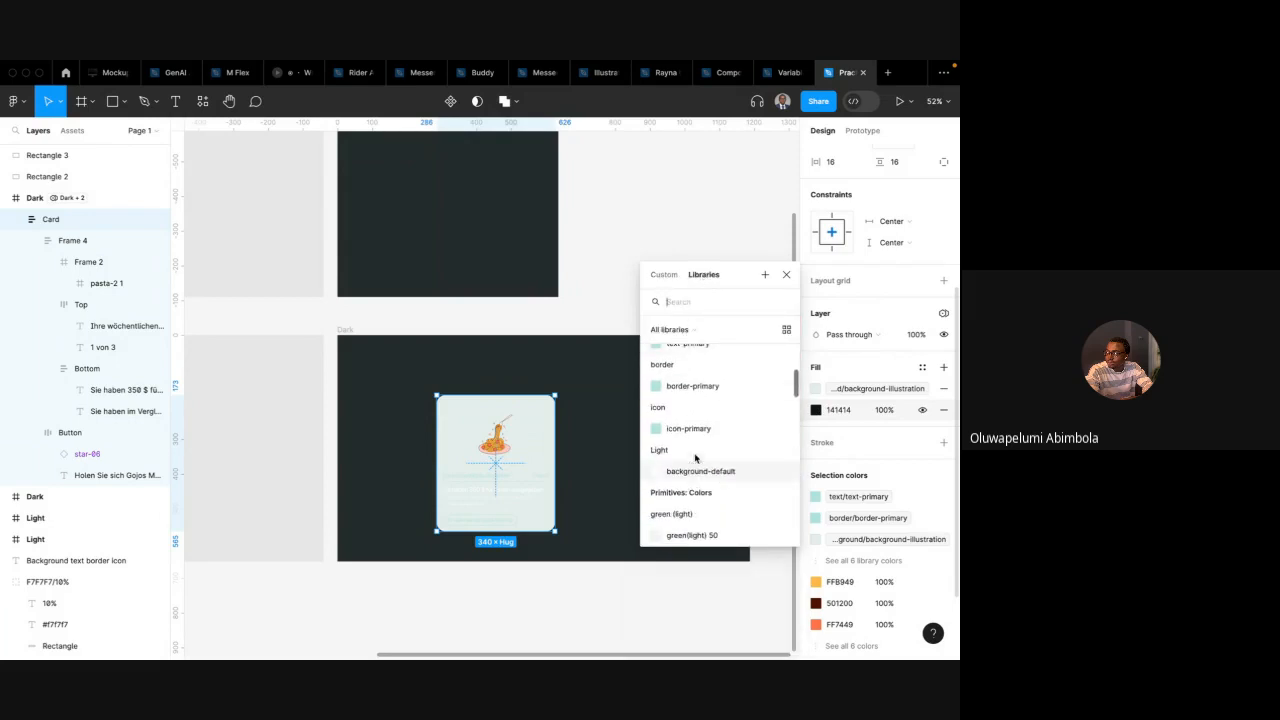
{"action": "scroll", "coordinate": [698, 428], "scroll_direction": "down", "scroll_amount": 5}
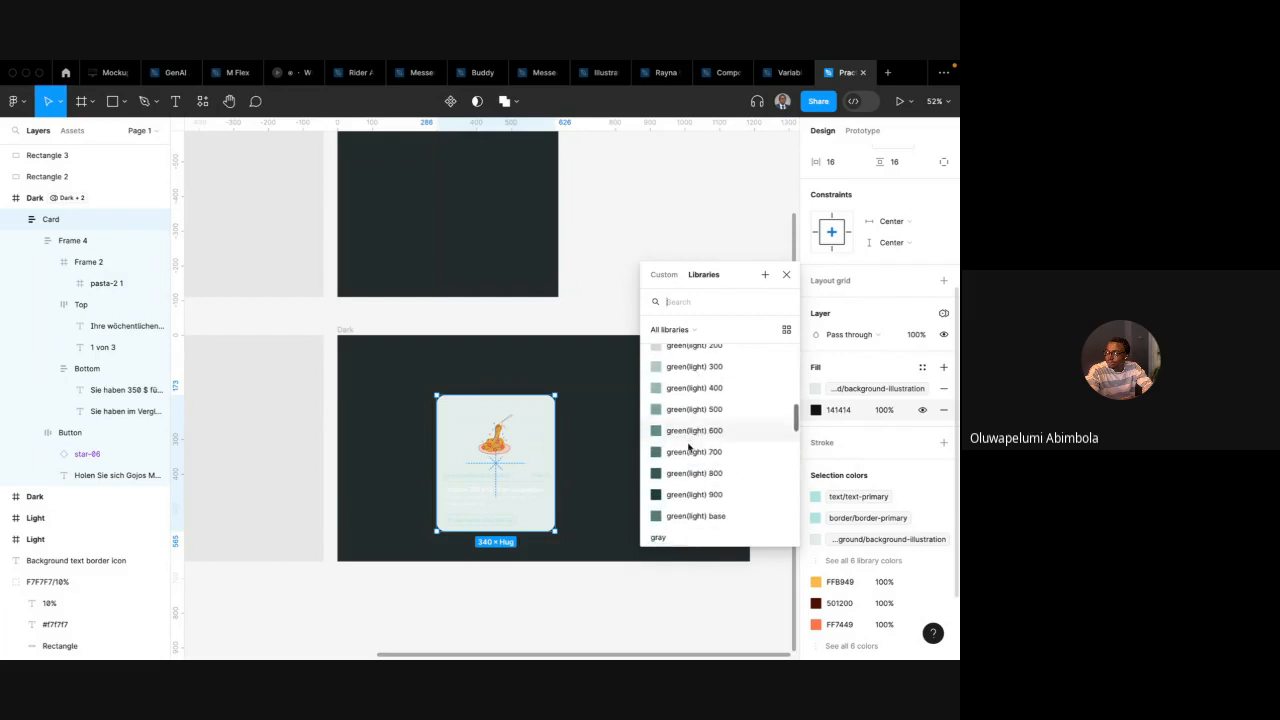
{"action": "left_click", "coordinate": [689, 451]}
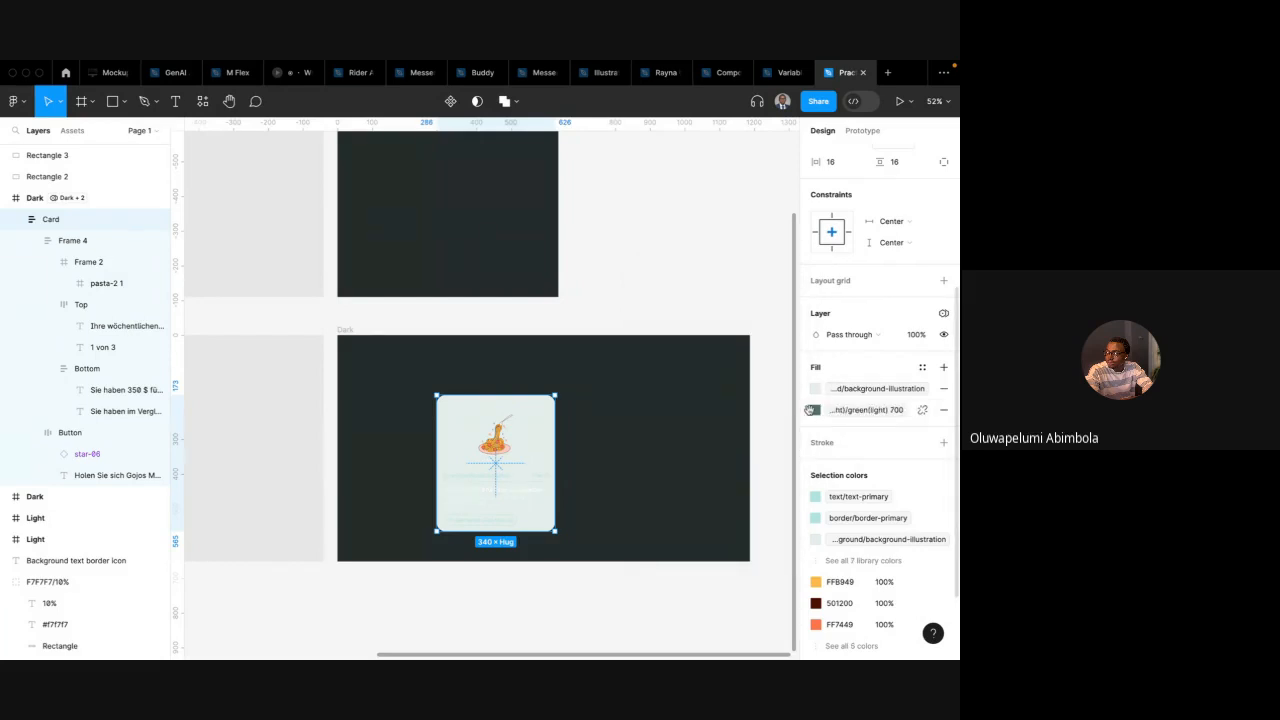
{"action": "left_click_drag", "start_coordinate": [805, 411], "coordinate": [804, 385]}
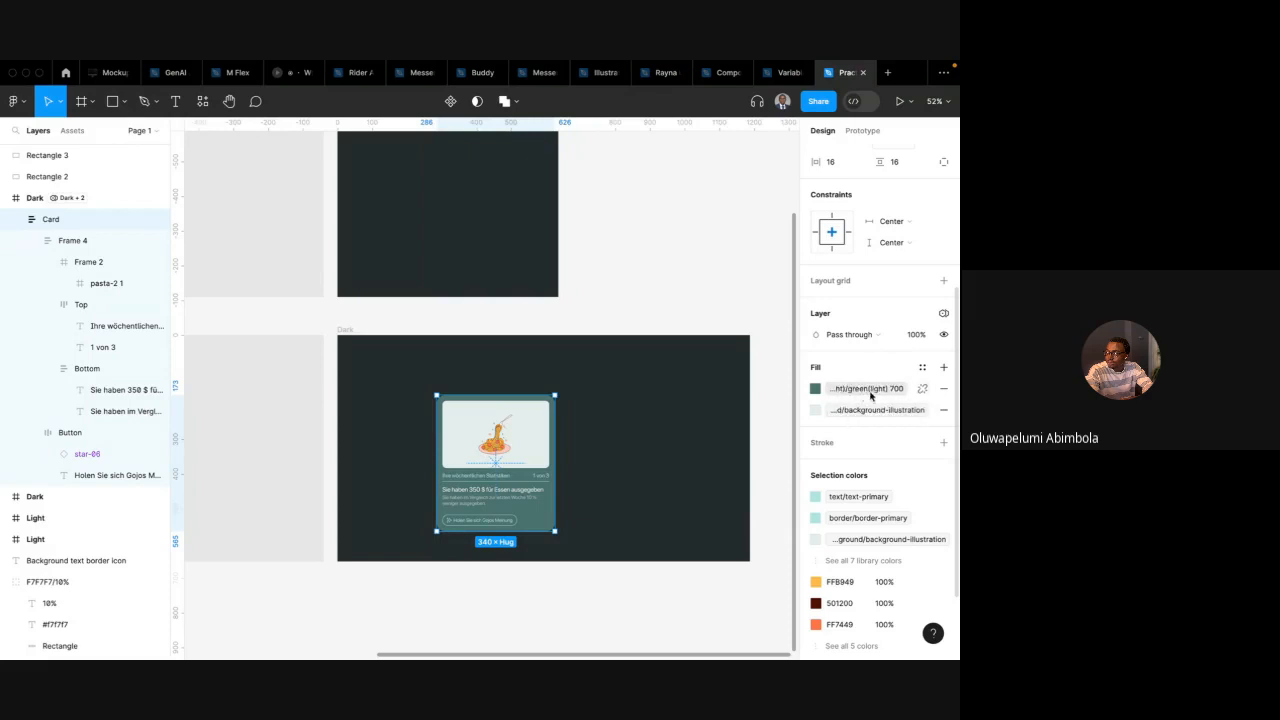
{"action": "left_click", "coordinate": [923, 369]}
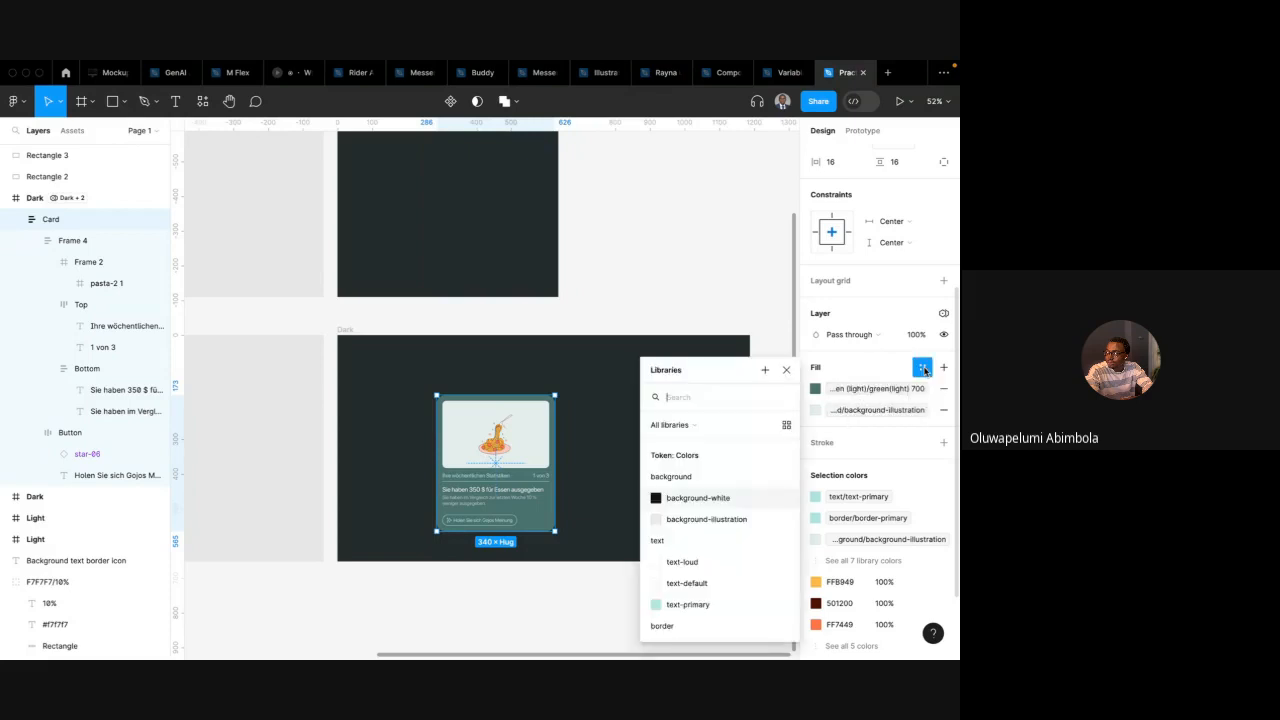
{"action": "left_click", "coordinate": [764, 371]}
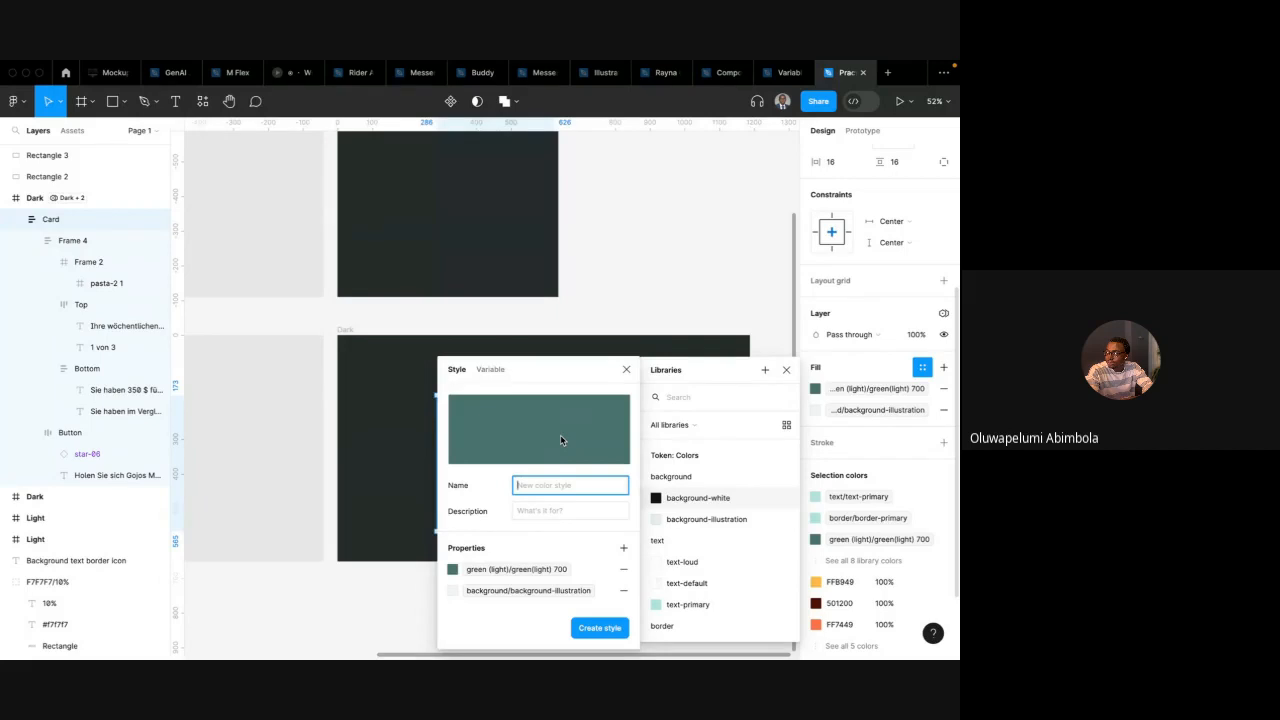
{"action": "left_click", "coordinate": [626, 369]}
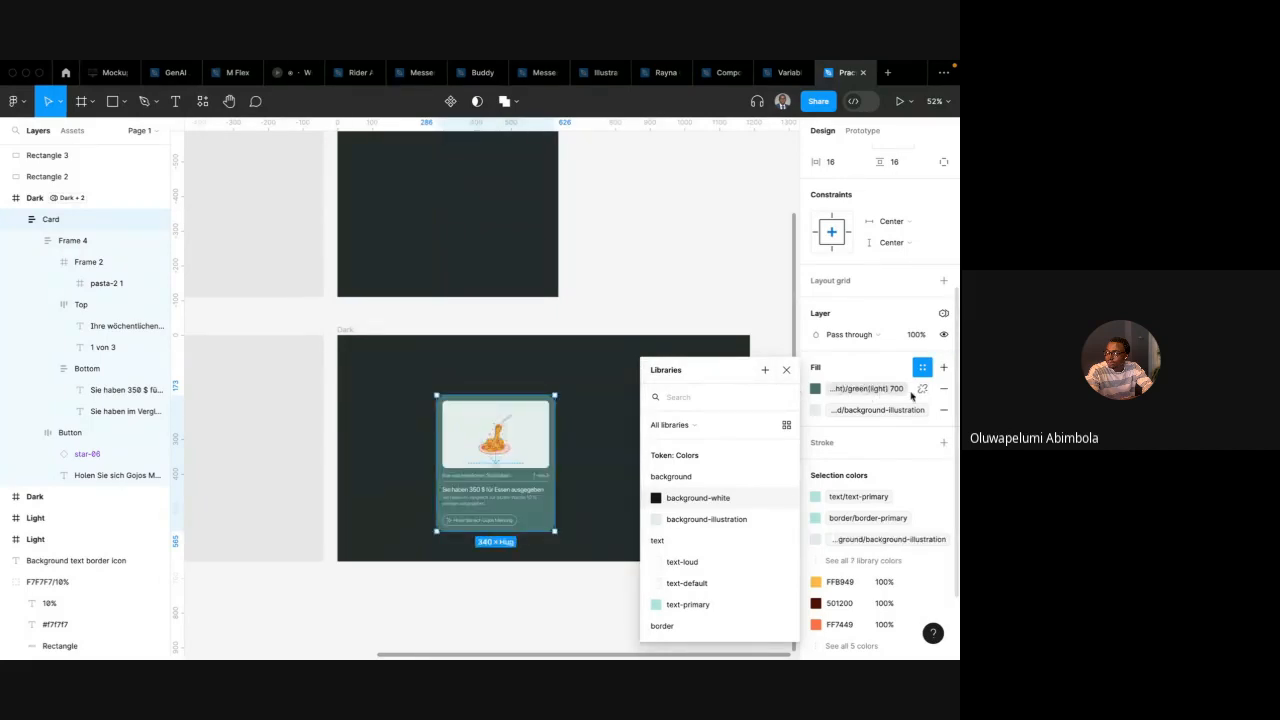
Create a colour style named dark-mode-primary from the card's combined fills
{"action": "scroll", "coordinate": [551, 524], "scroll_direction": "up", "scroll_amount": 5}
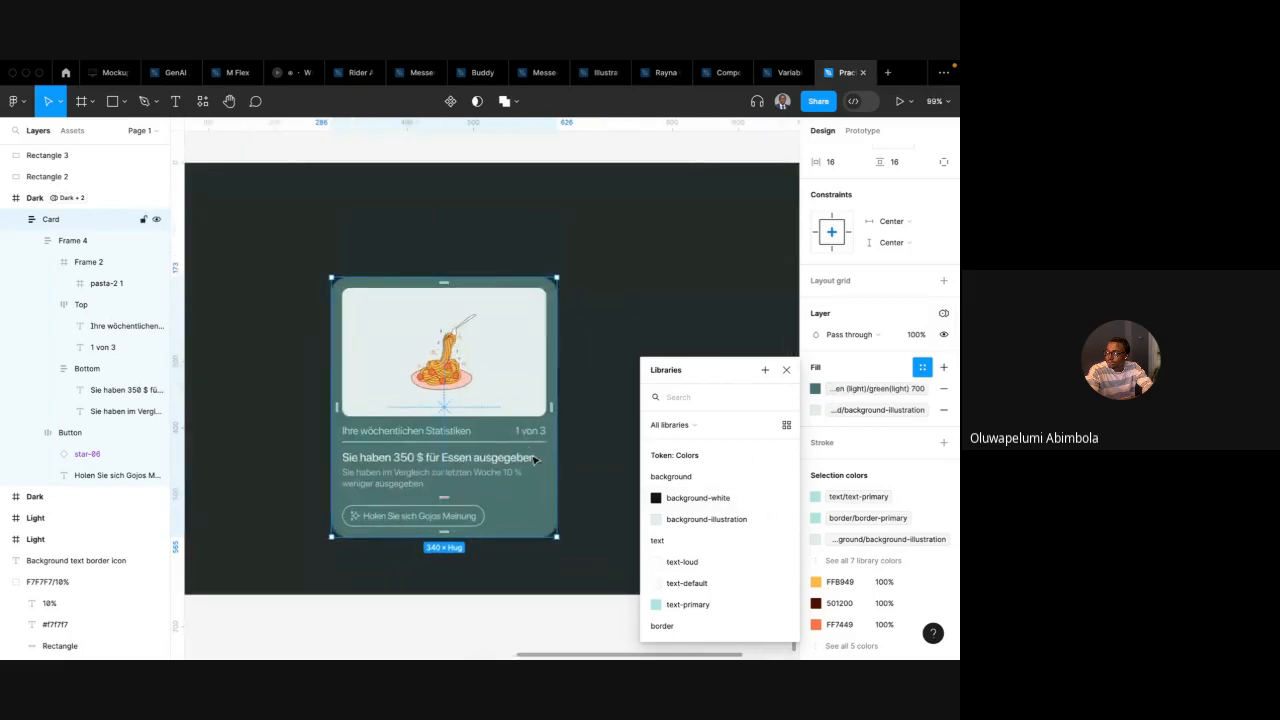
{"action": "left_click", "coordinate": [290, 438]}
{"action": "left_click", "coordinate": [356, 299]}
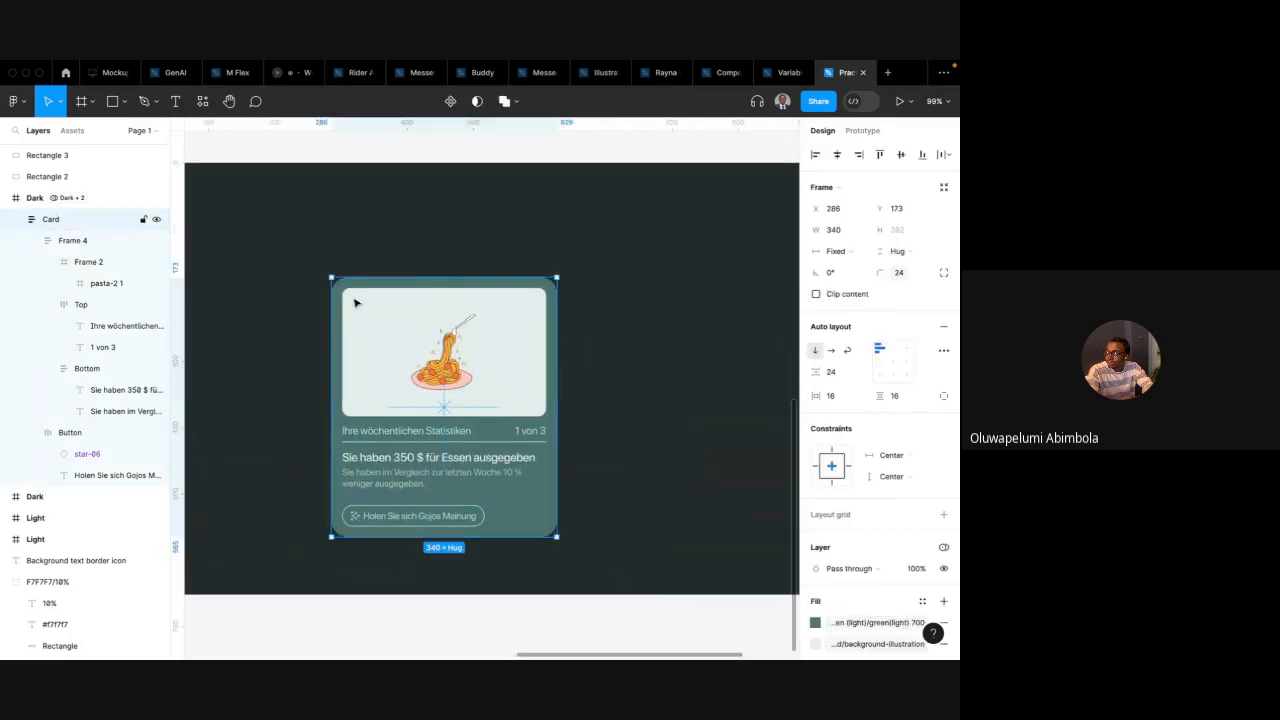
{"action": "scroll", "coordinate": [614, 446], "scroll_direction": "down", "scroll_amount": 3}
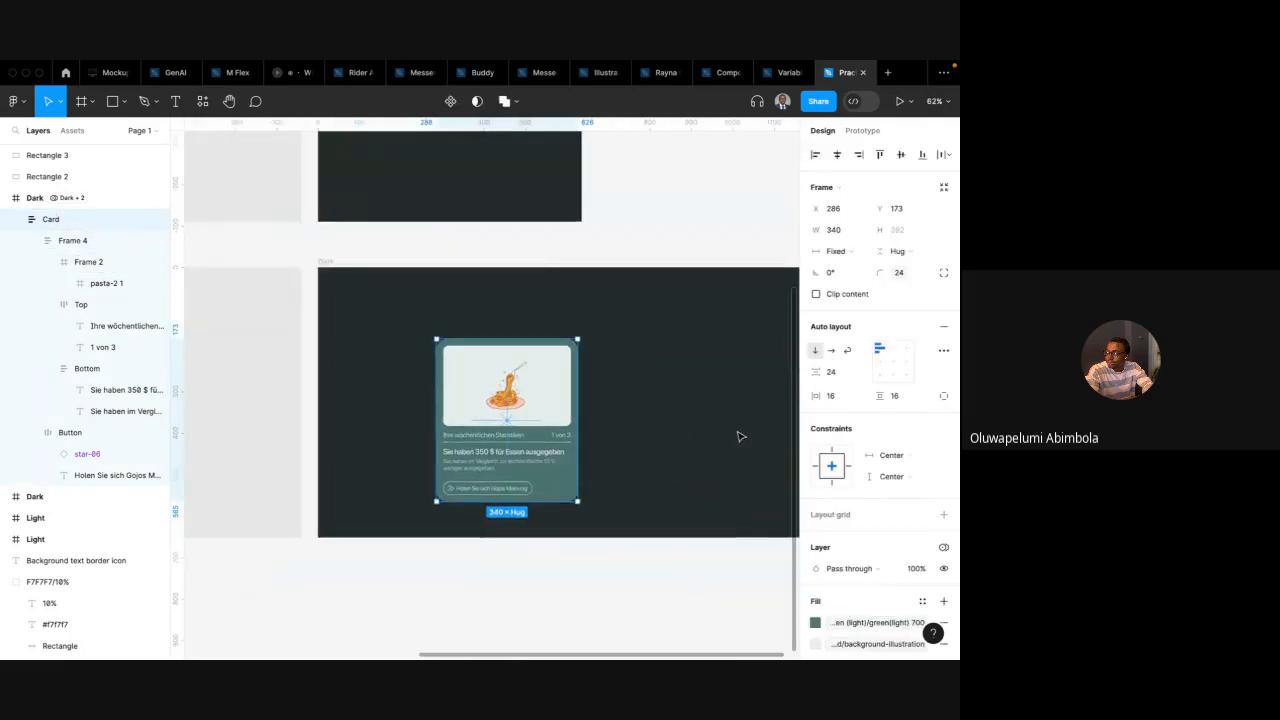
{"action": "scroll", "coordinate": [880, 448], "scroll_direction": "down", "scroll_amount": 3}
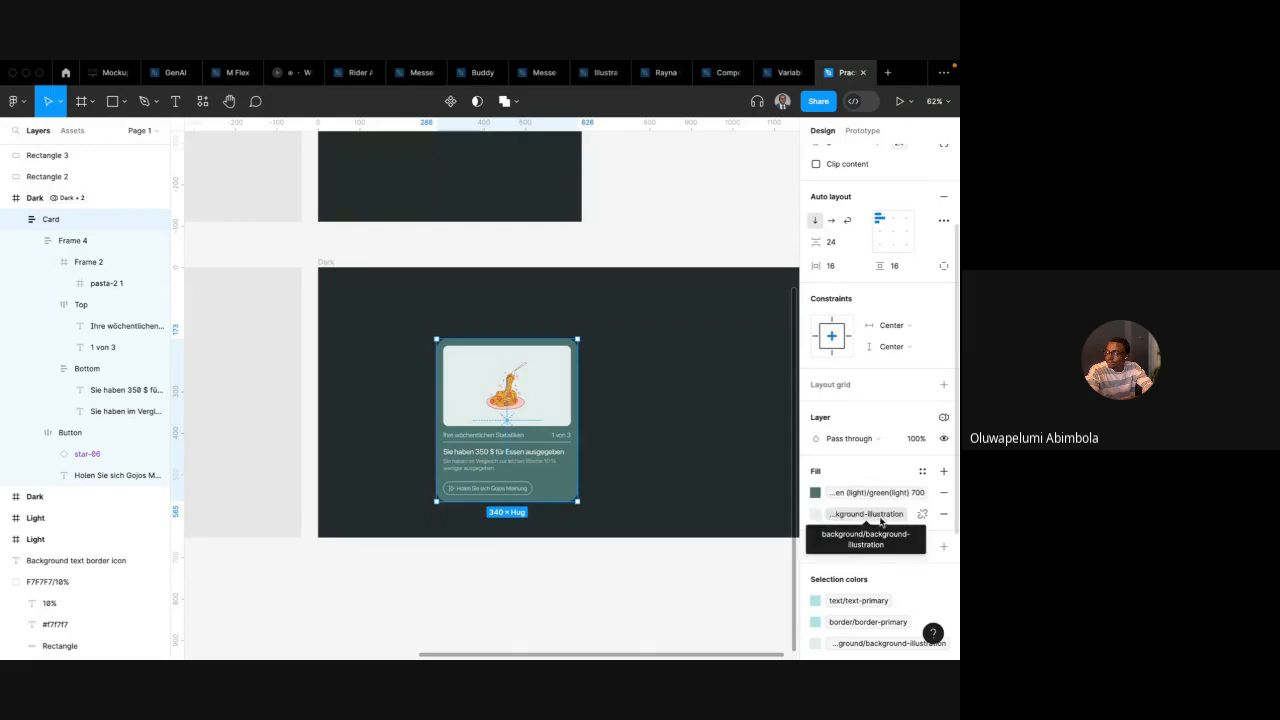
{"action": "left_click", "coordinate": [922, 471]}
{"action": "left_click", "coordinate": [766, 378]}
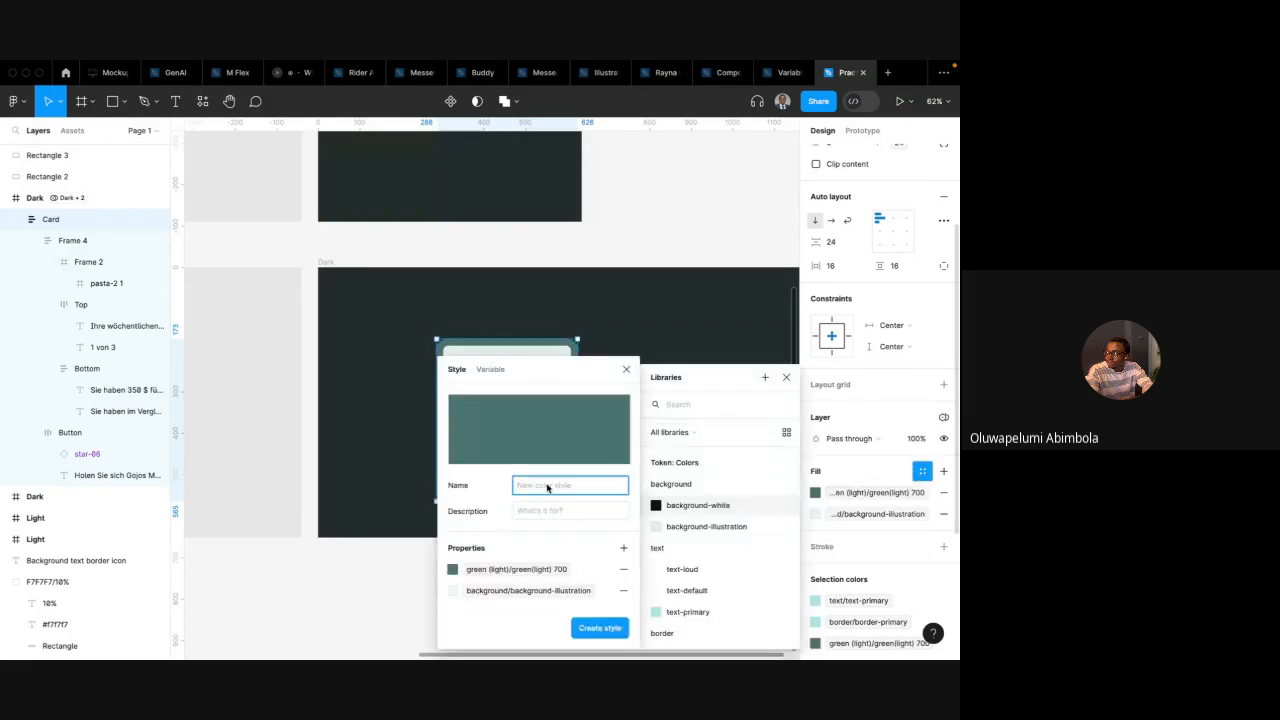
{"action": "type", "text": "dark-mode-primary"}
{"action": "key", "text": "Return"}
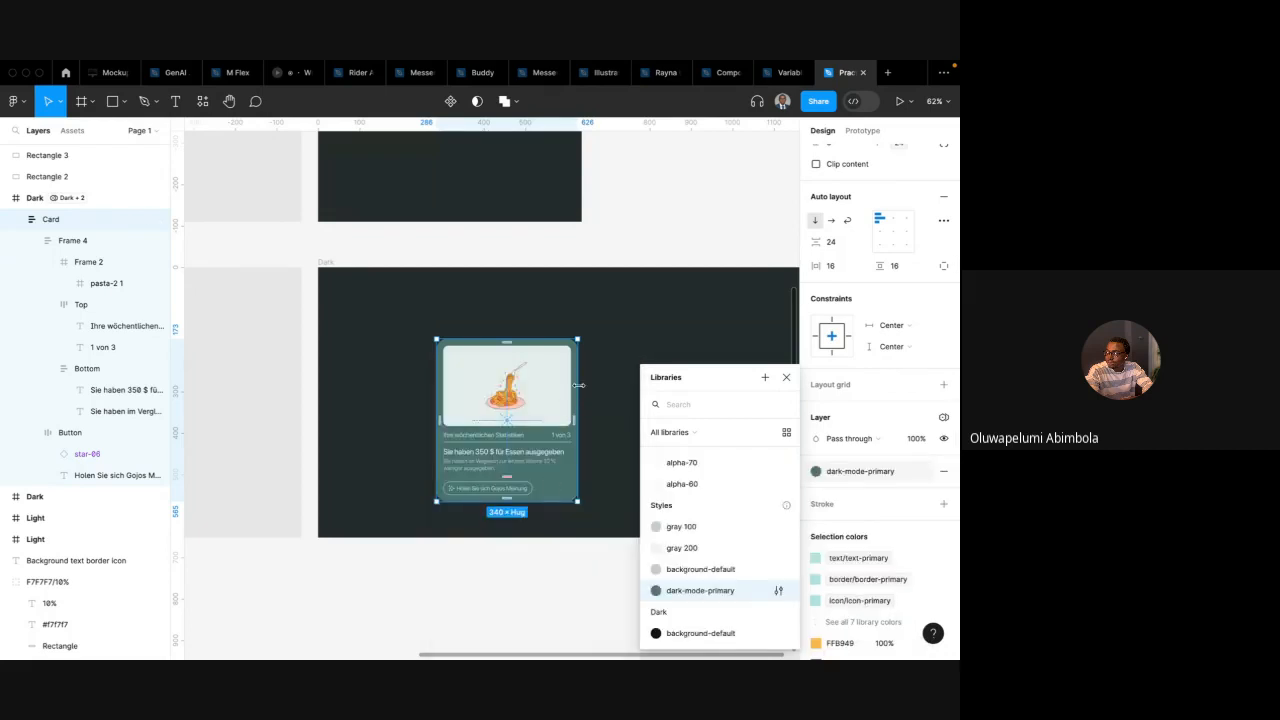
Move the card slightly to the right within the Dark frame
{"action": "left_click", "coordinate": [594, 477]}
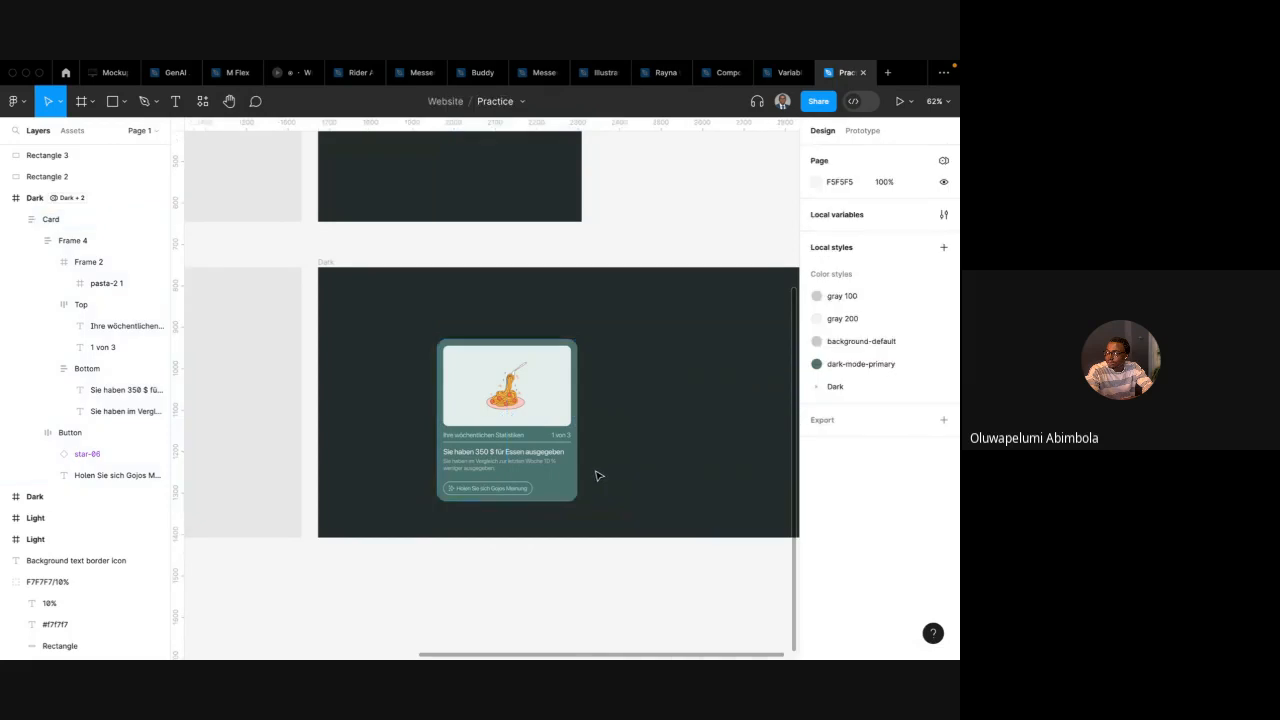
{"action": "left_click", "coordinate": [531, 430]}
{"action": "left_click_drag", "start_coordinate": [531, 430], "coordinate": [569, 417]}
{"action": "left_click", "coordinate": [878, 602]}
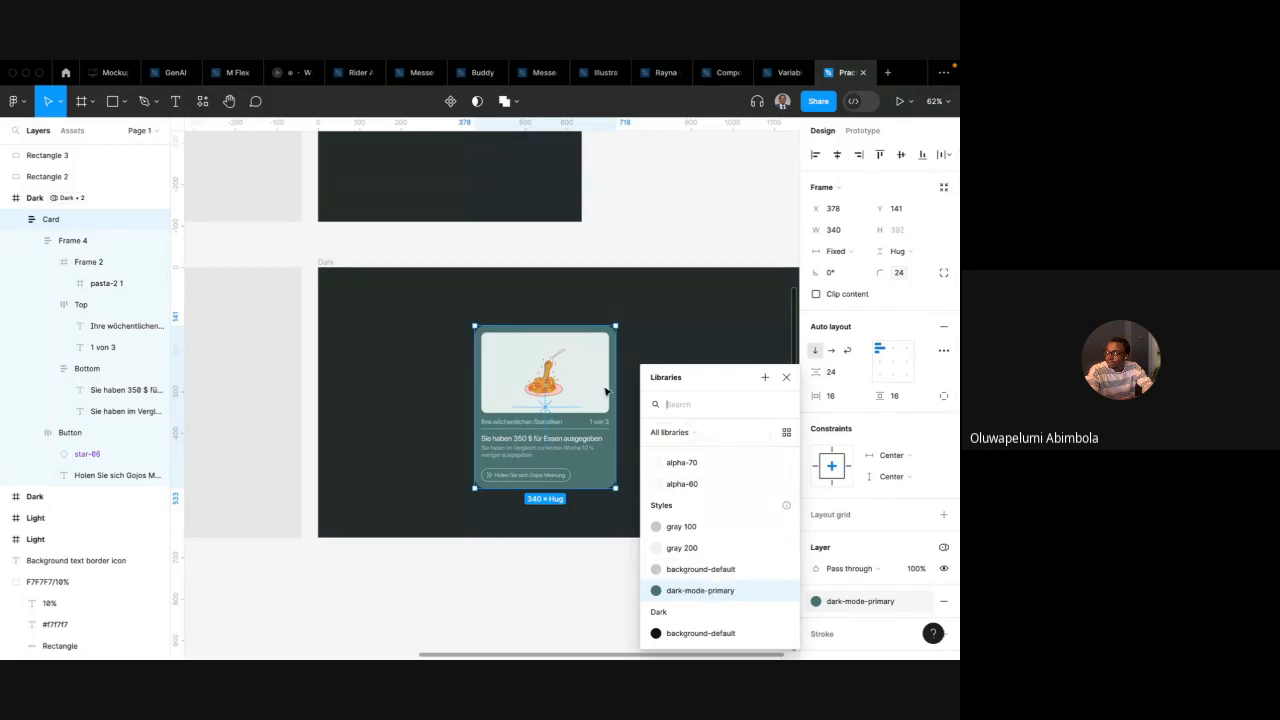
{"action": "left_click", "coordinate": [786, 378]}
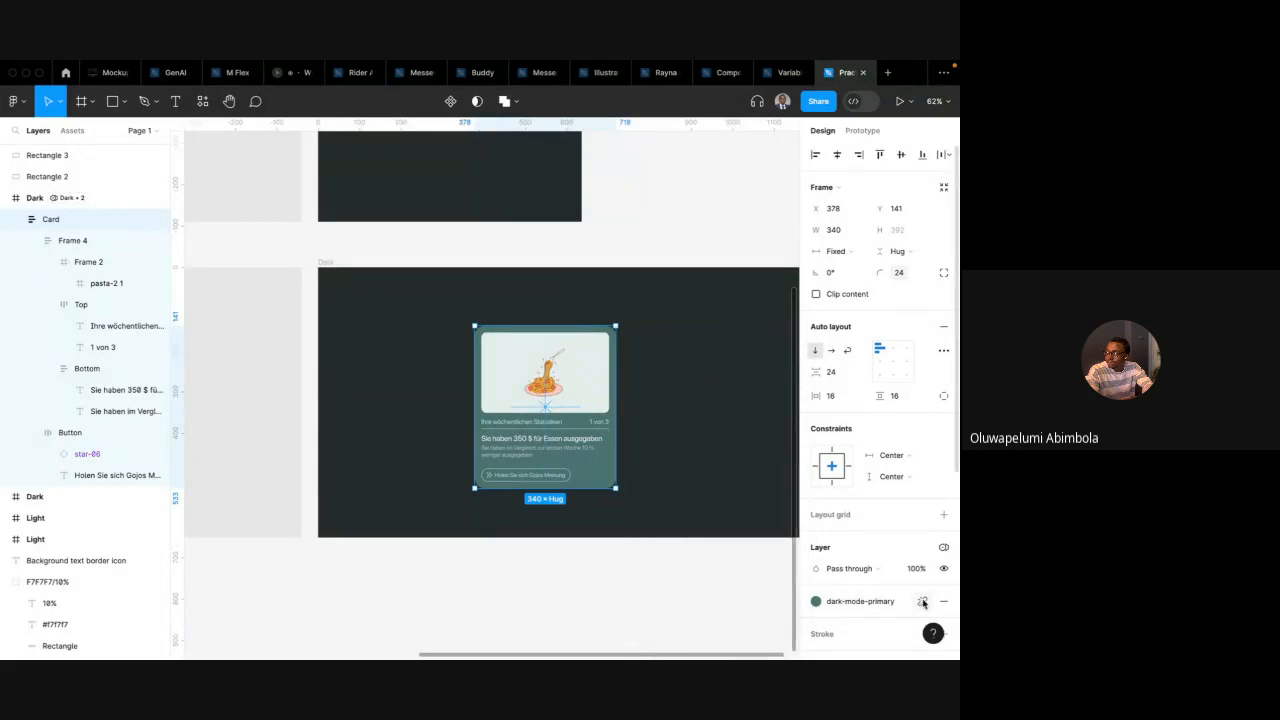
Draw a test rectangle about 112 × 101 beside the card, sample the card's colour into it, and delete it
{"action": "key", "text": "r"}
{"action": "left_click_drag", "start_coordinate": [668, 349], "coordinate": [714, 390]}
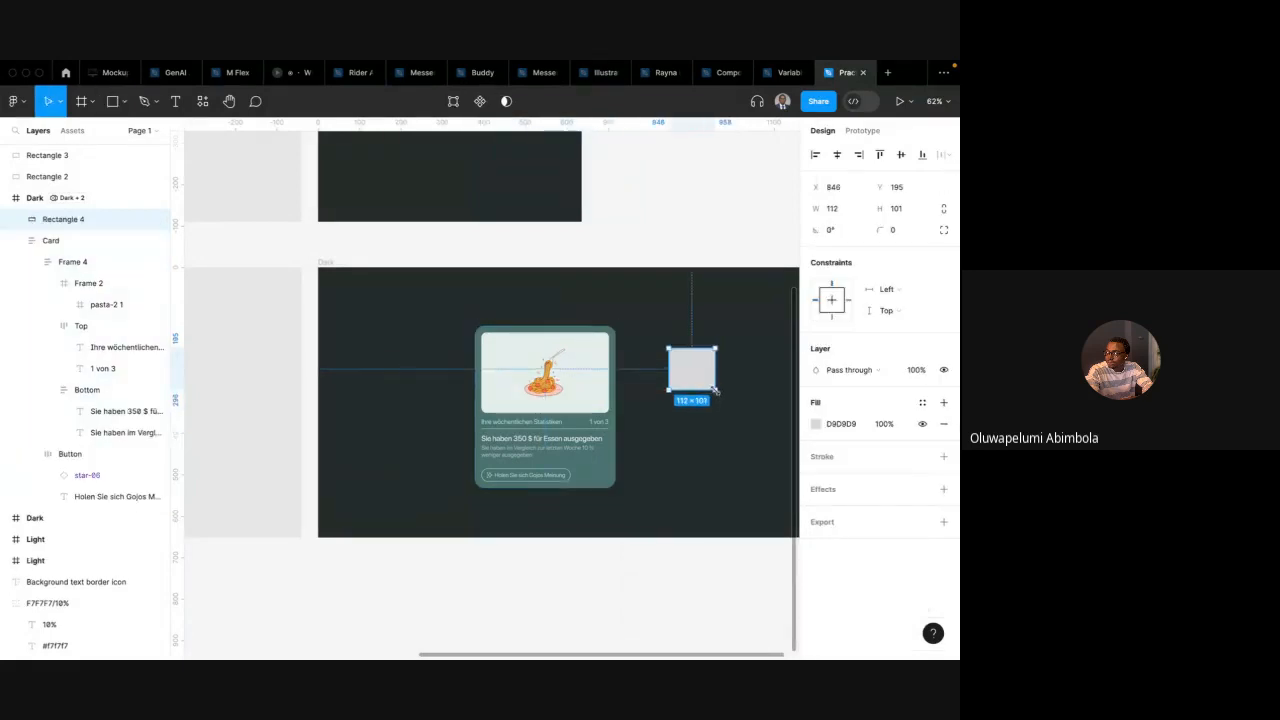
{"action": "key", "text": "i"}
{"action": "left_click", "coordinate": [609, 466]}
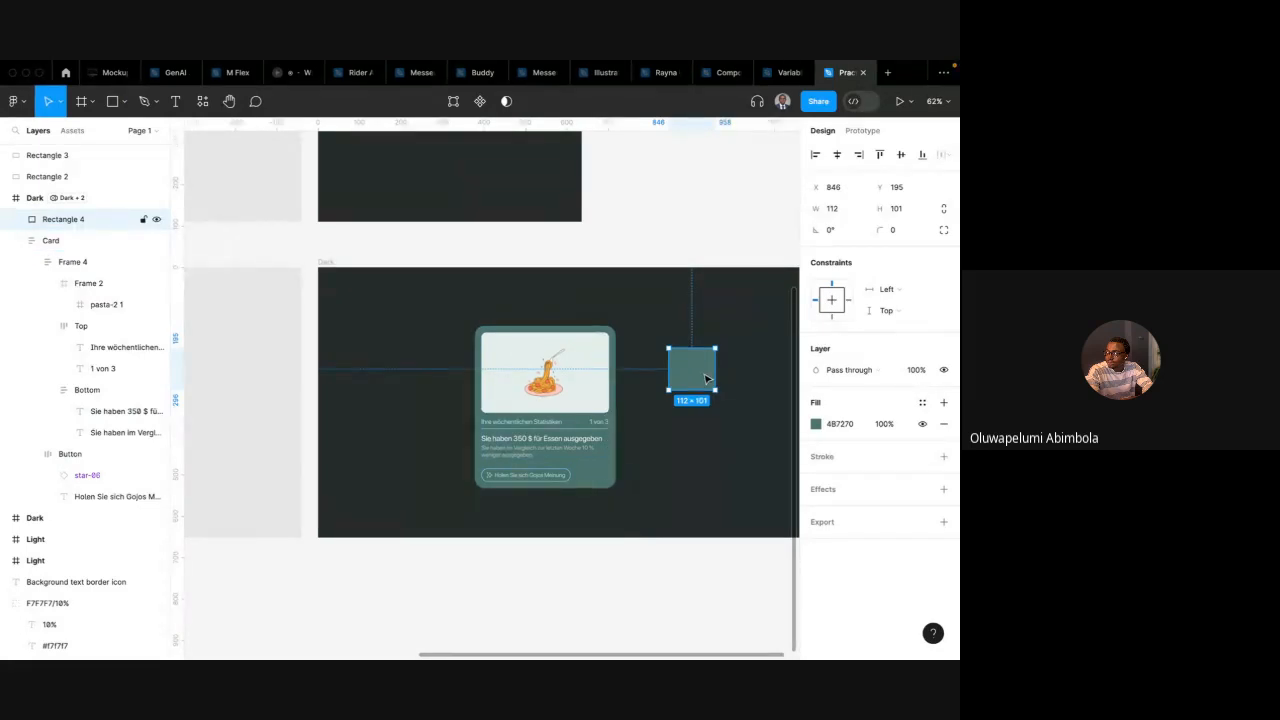
{"action": "left_click", "coordinate": [590, 455]}
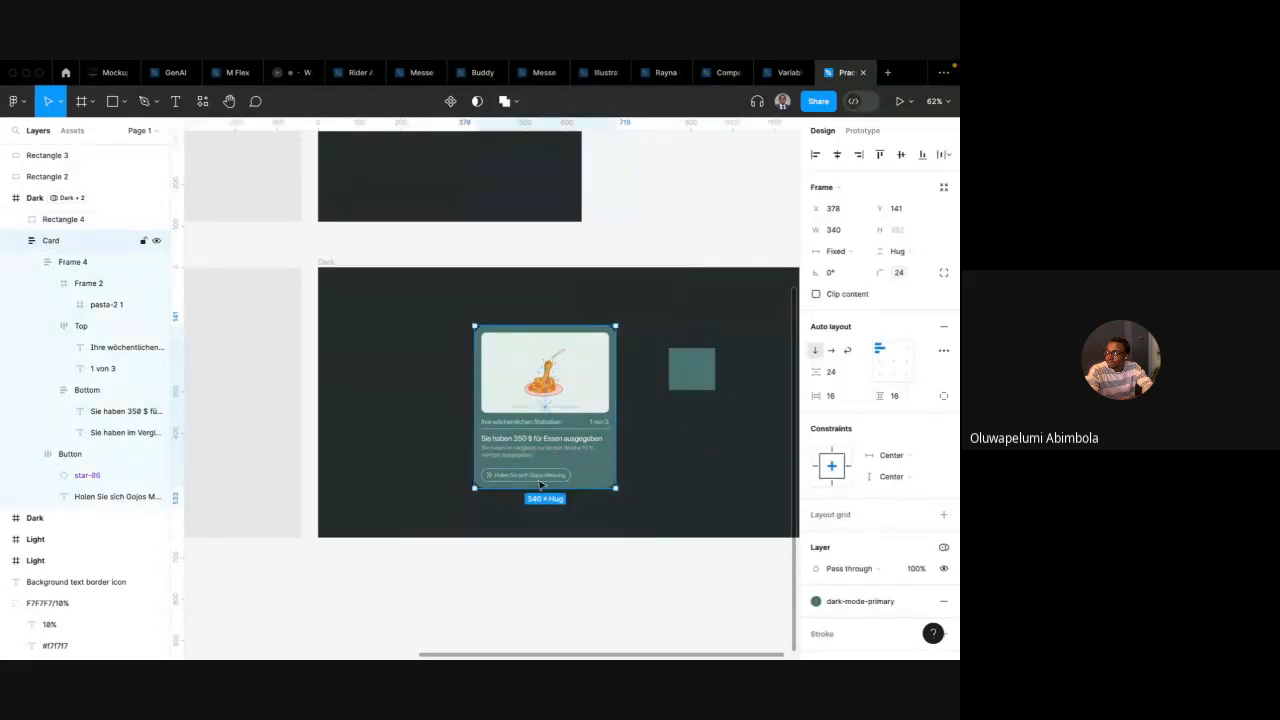
{"action": "left_click", "coordinate": [700, 367]}
{"action": "key", "text": "Delete"}
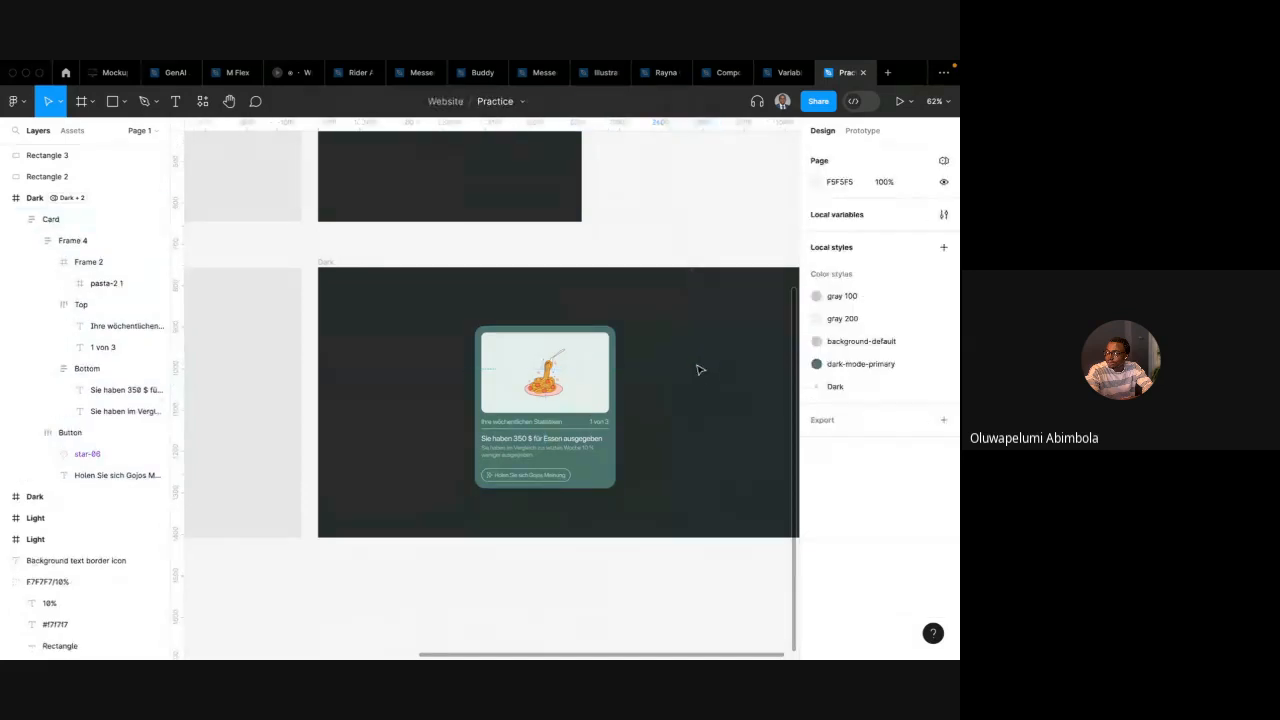
Switch to the Google Meet window and stop presenting the screen
{"action": "key", "text": "ctrl+Left"}
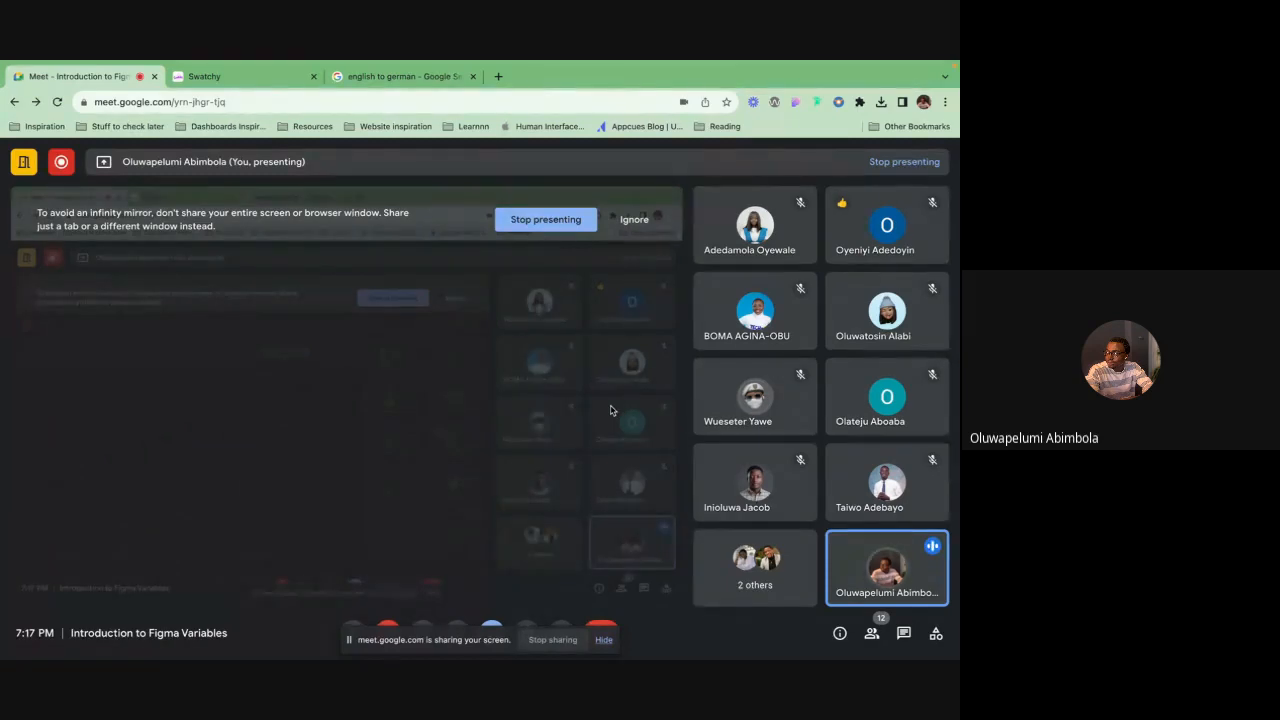
{"action": "mouse_move", "coordinate": [706, 64]}
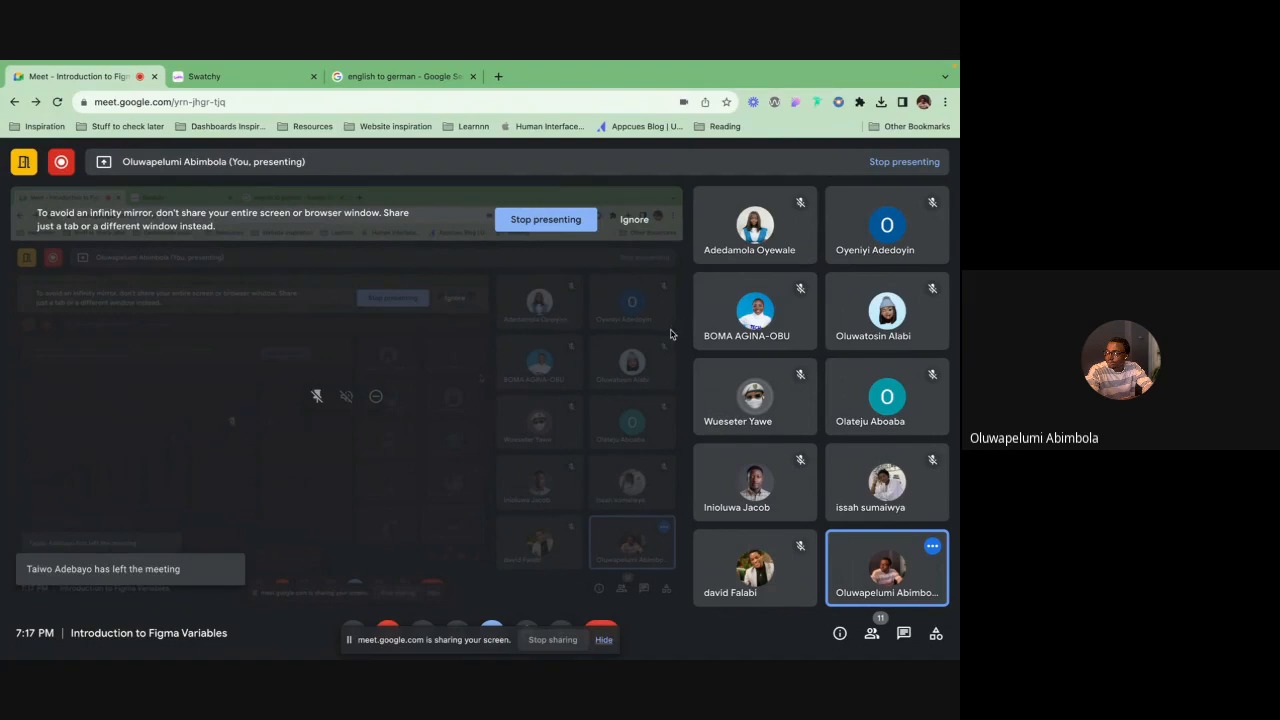
{"action": "left_click", "coordinate": [578, 229]}
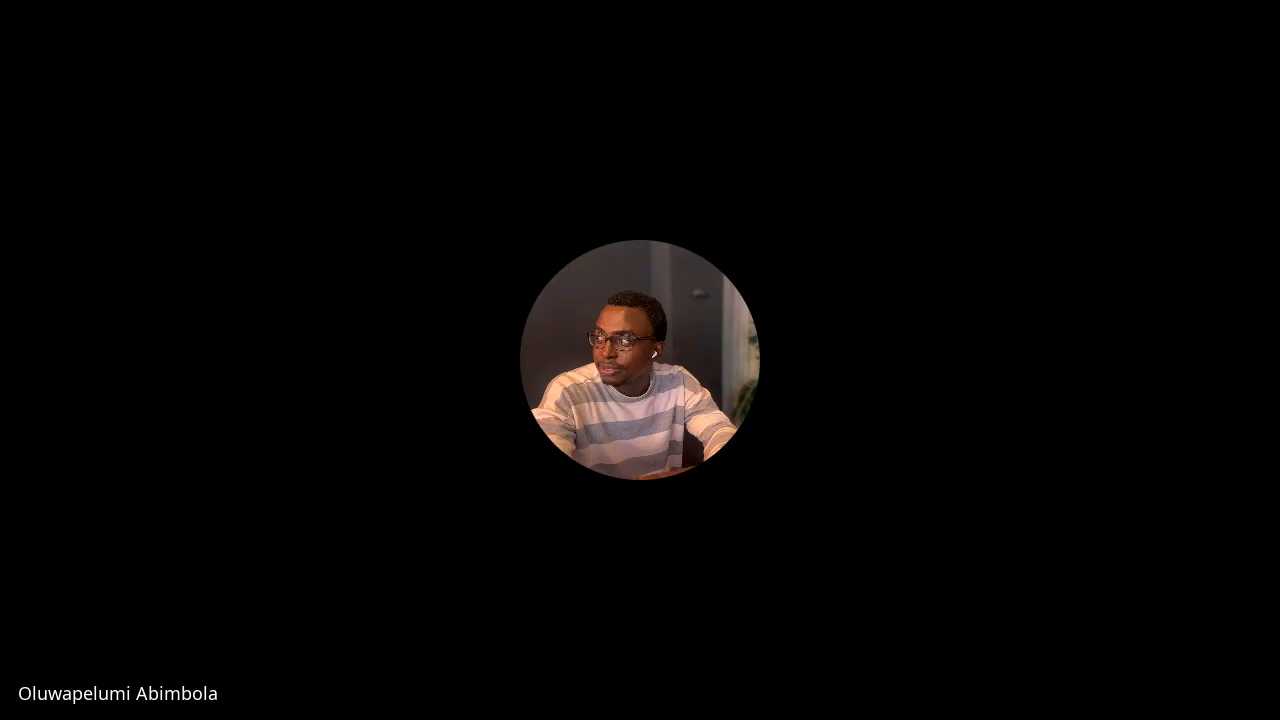